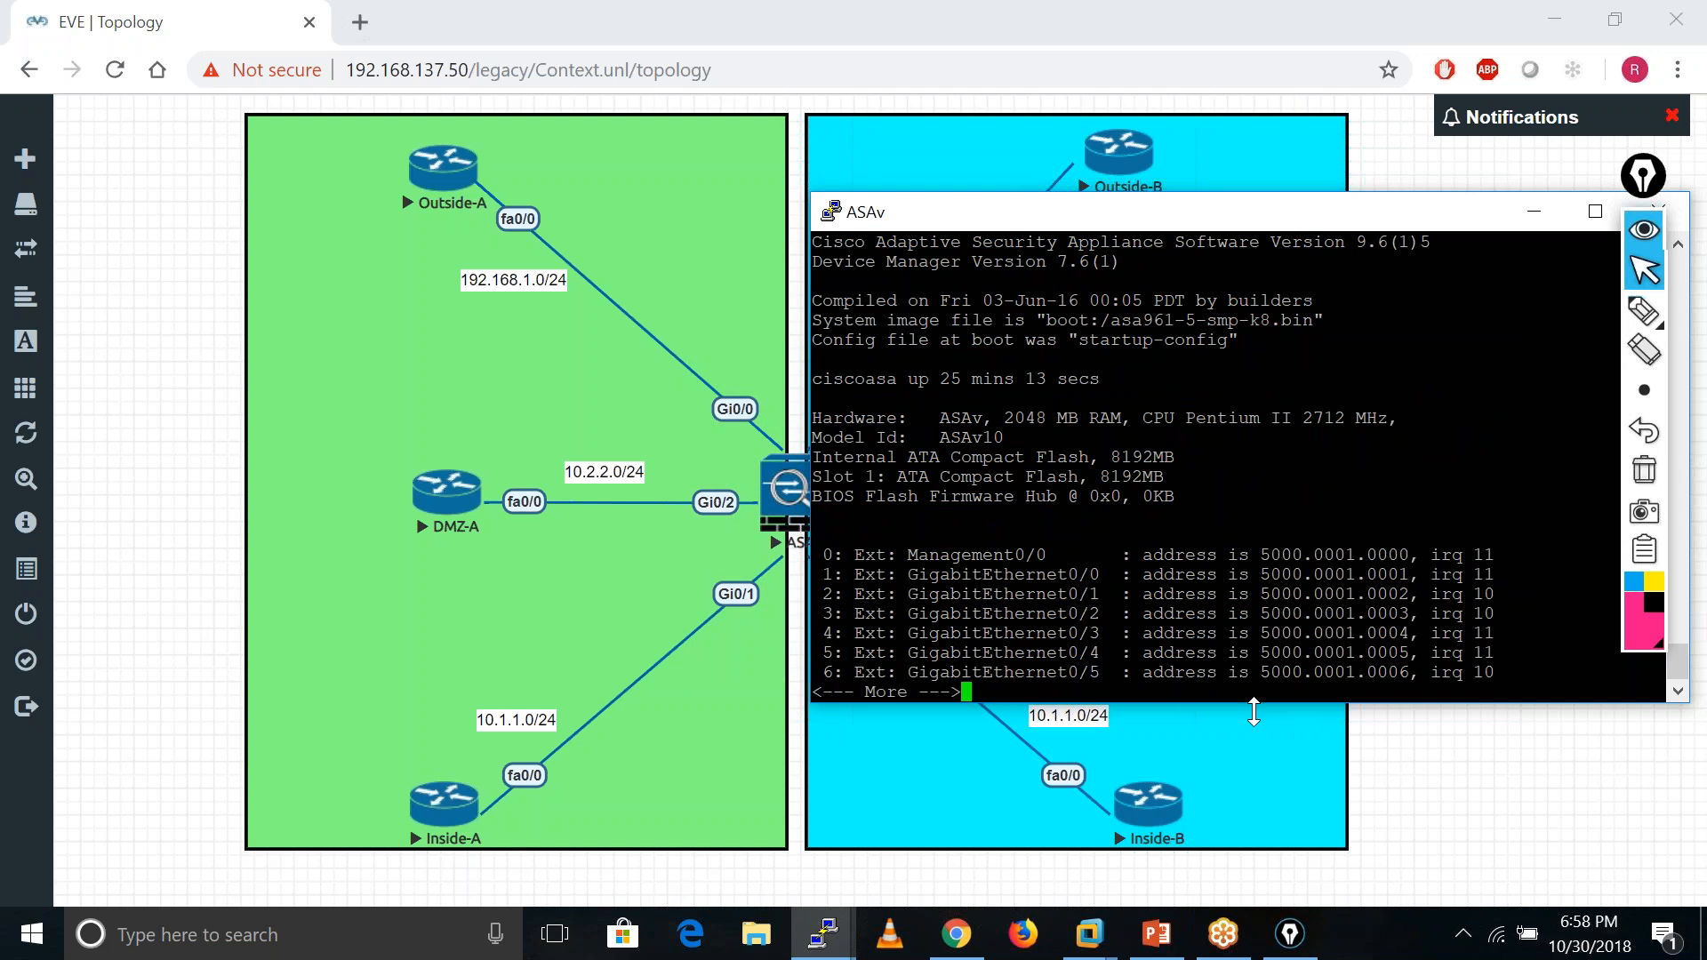
- Enlarge and reposition the ASAv console, then page through the rest of the show version output
drag(1249, 699, 1243, 787)
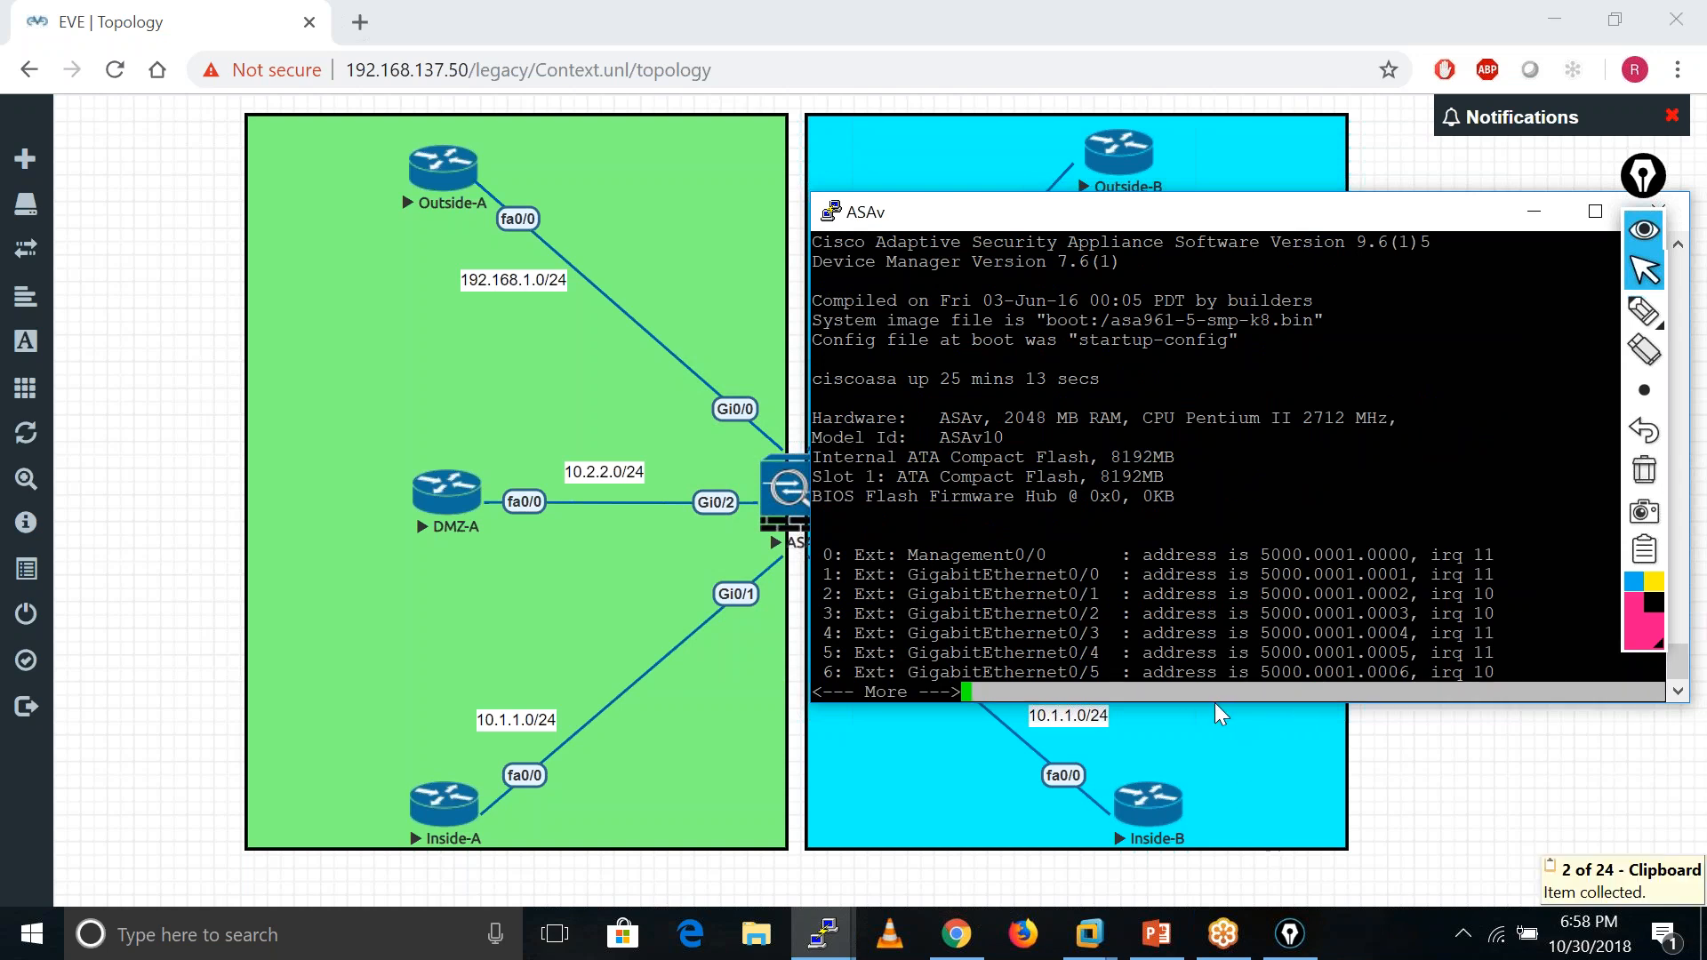
drag(1218, 696, 1227, 822)
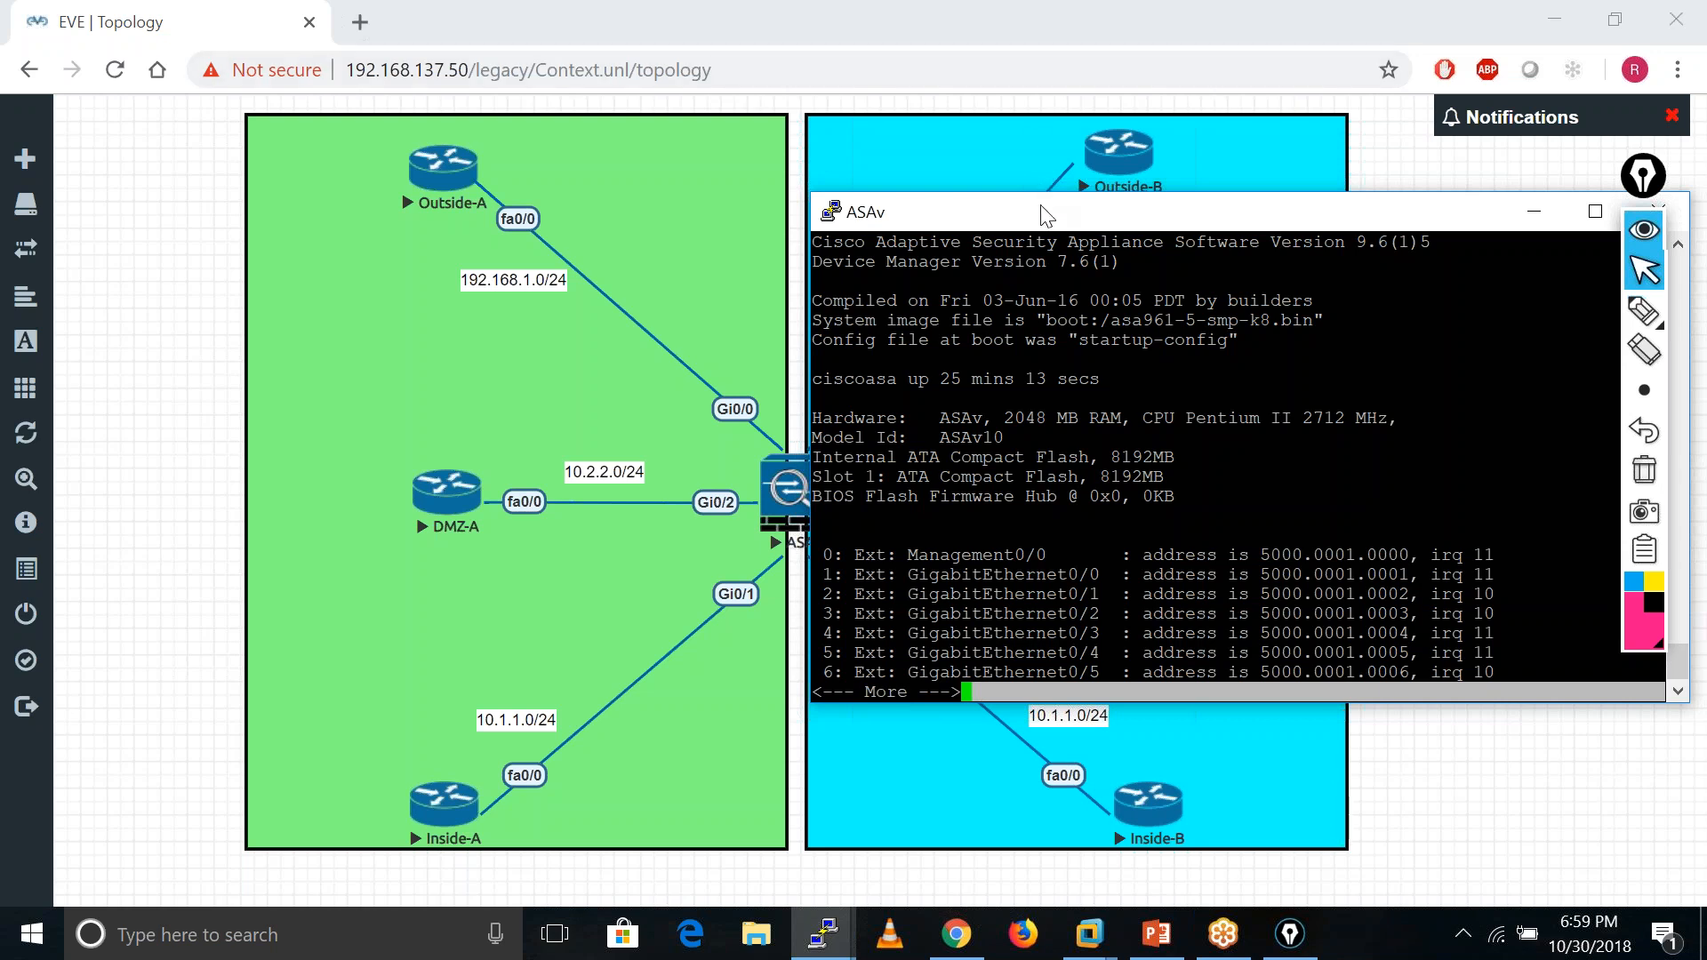
drag(1036, 192, 1071, 146)
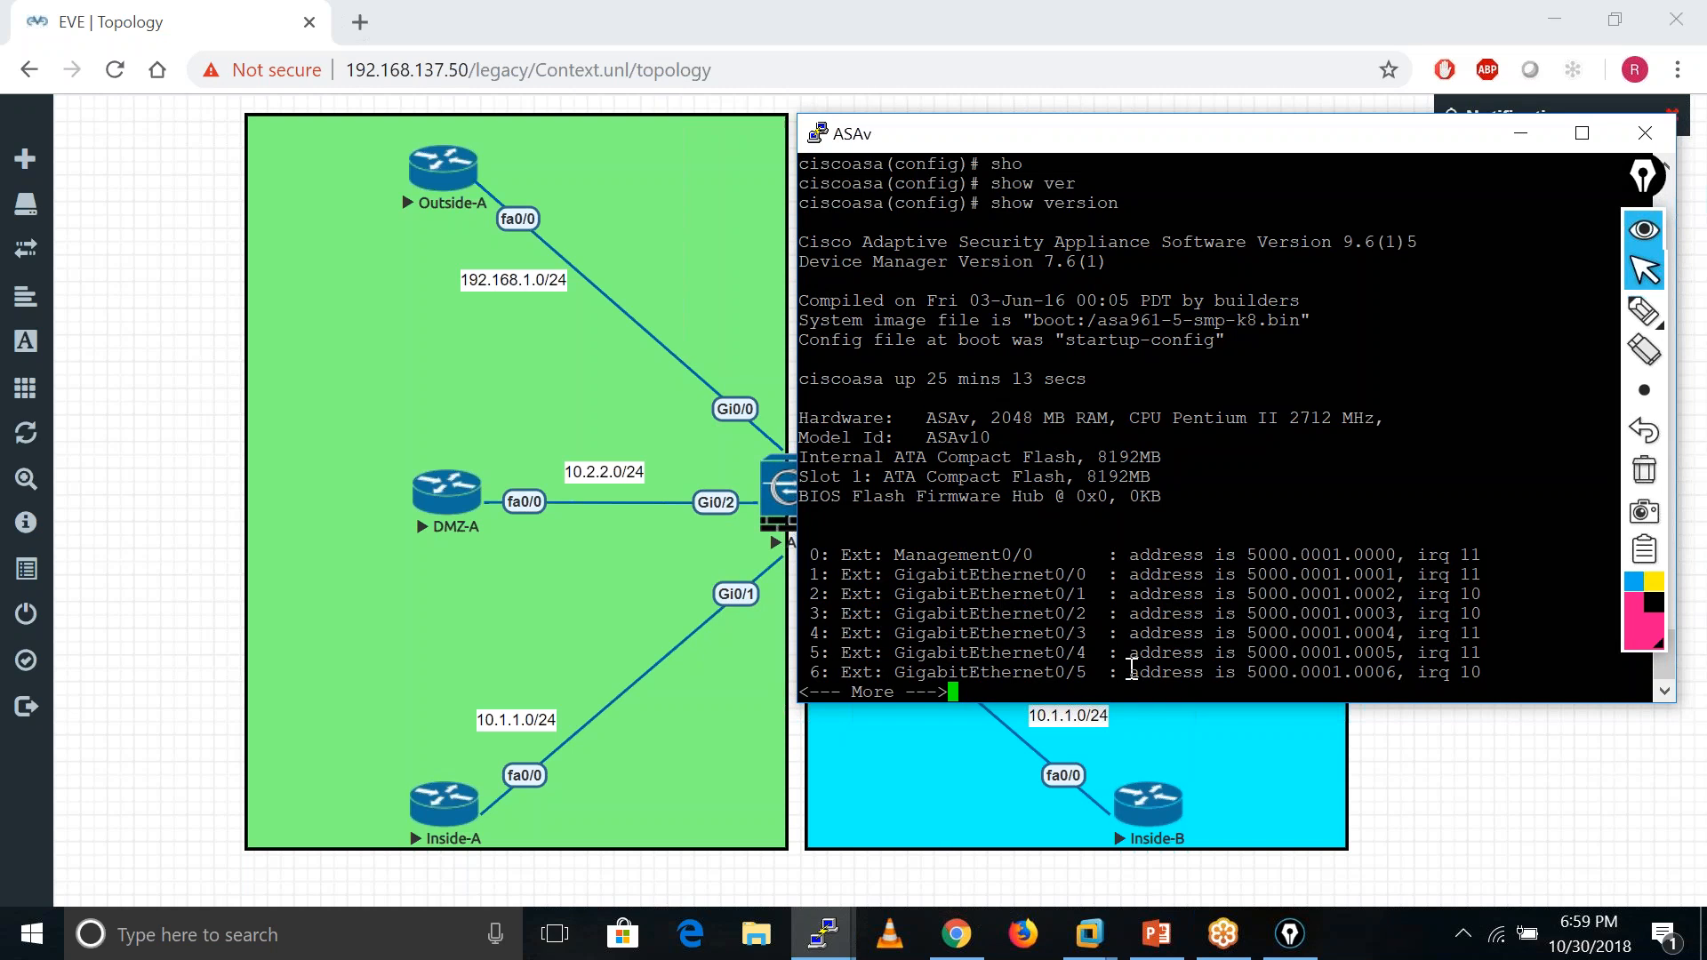
key(Return)
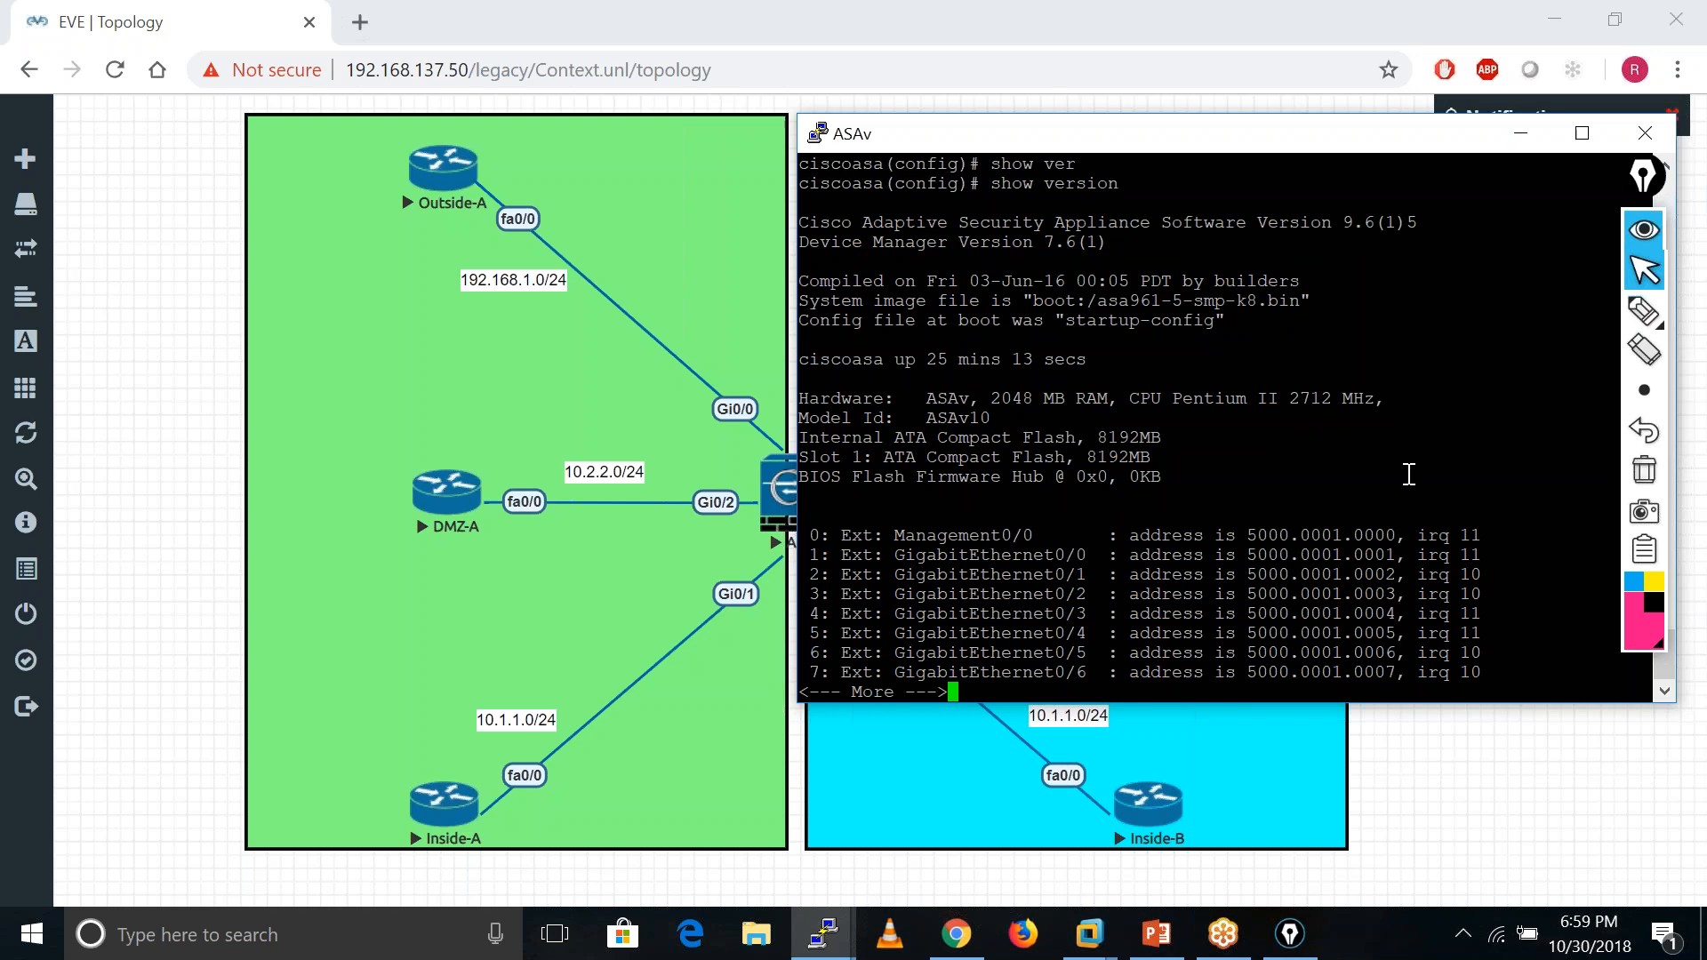
drag(1409, 474, 1384, 157)
click(1384, 156)
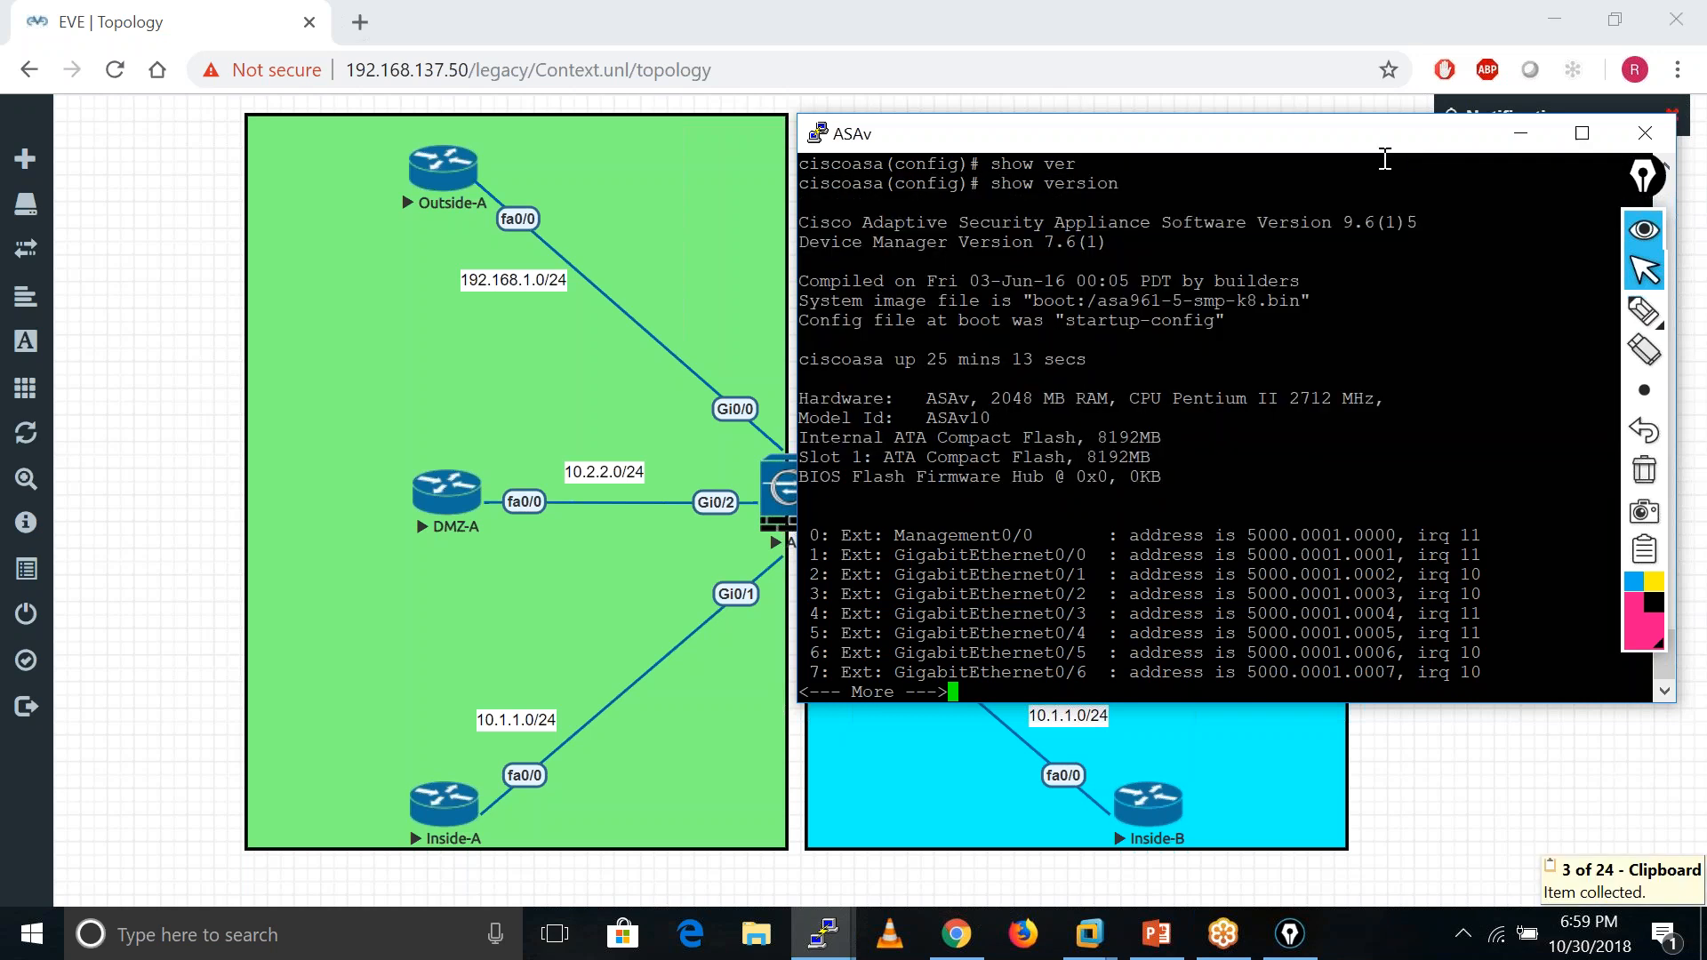
drag(1224, 133, 1026, 122)
key(Return)
key(Return)
key(Return)
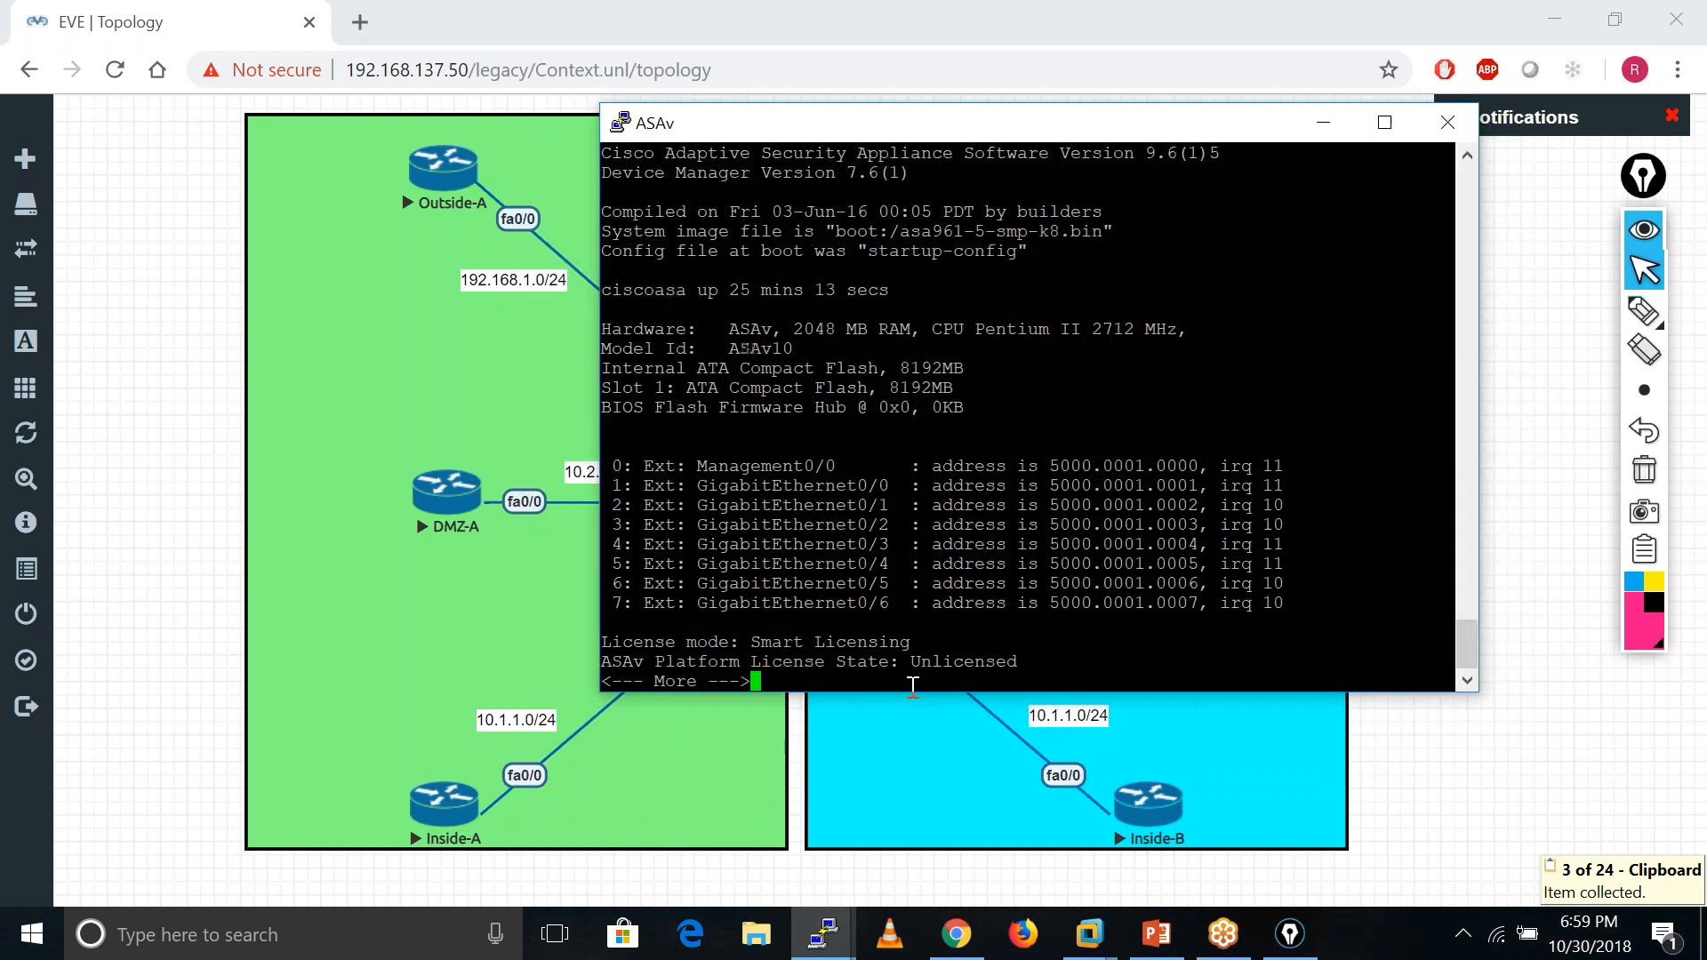
key(Return)
key(Return)
key(Return)
key(Return)
key(Return)
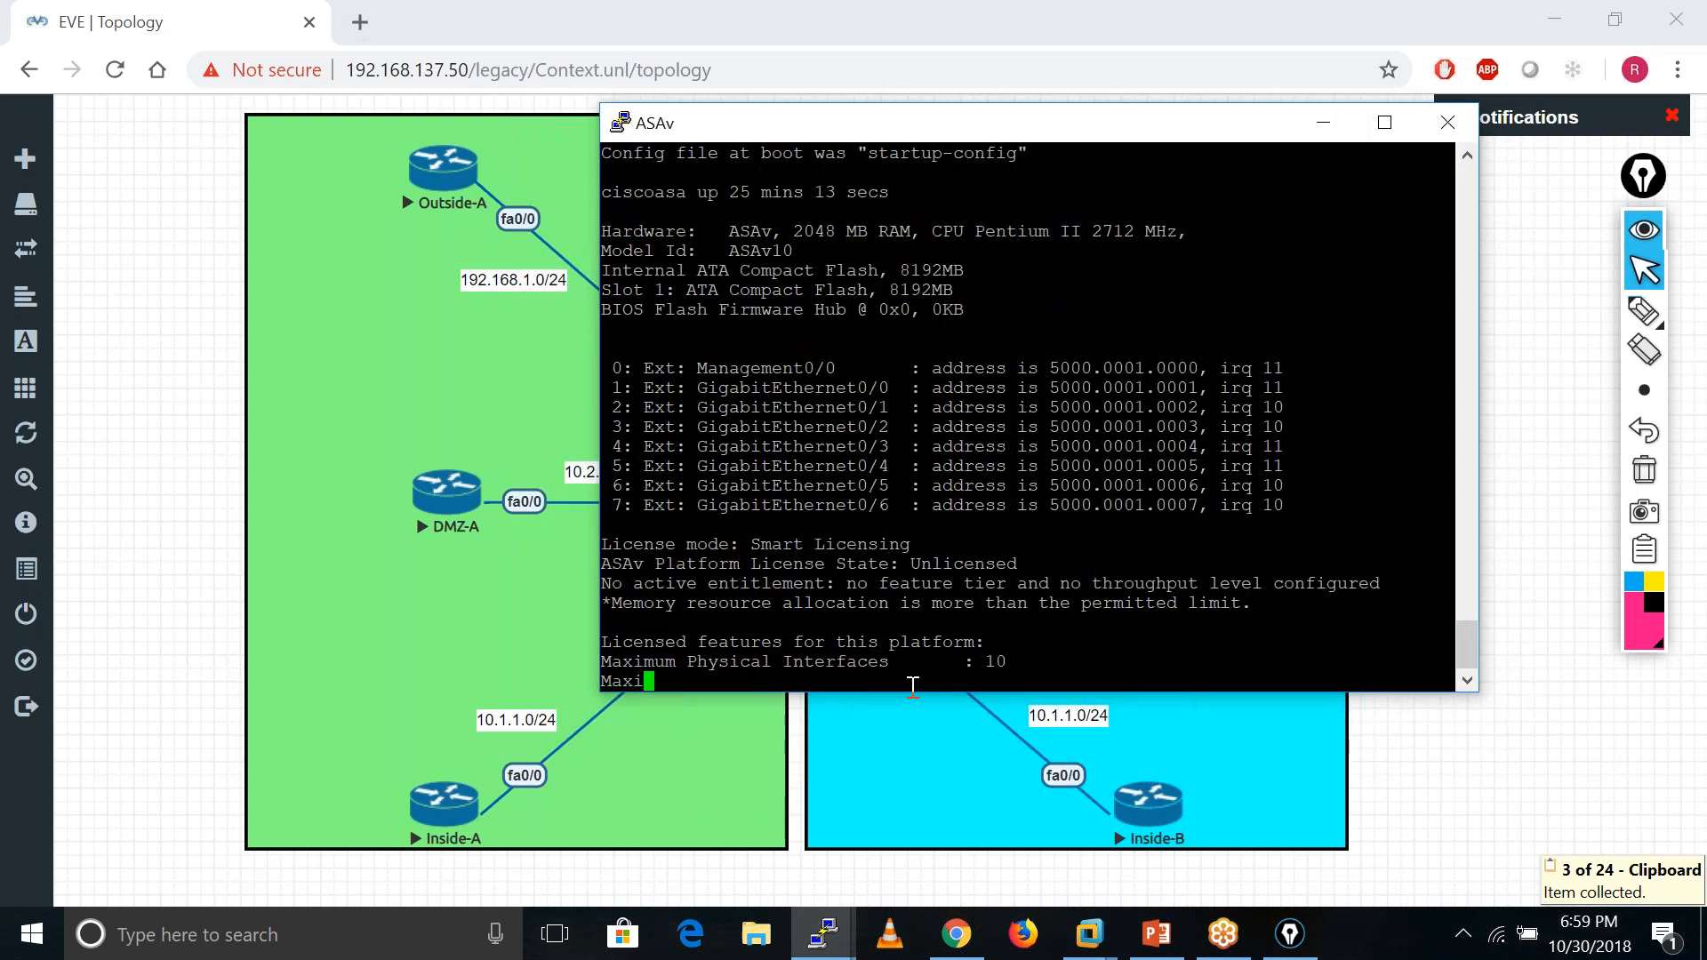
key(Return)
key(Return)
key(Return)
key(Return)
key(Return)
key(Return)
key(Return)
key(Return)
key(Return)
key(Return)
key(Return)
key(Return)
key(Return)
key(Return)
key(Return)
key(Return)
key(Return)
key(Return)
key(Return)
key(Return)
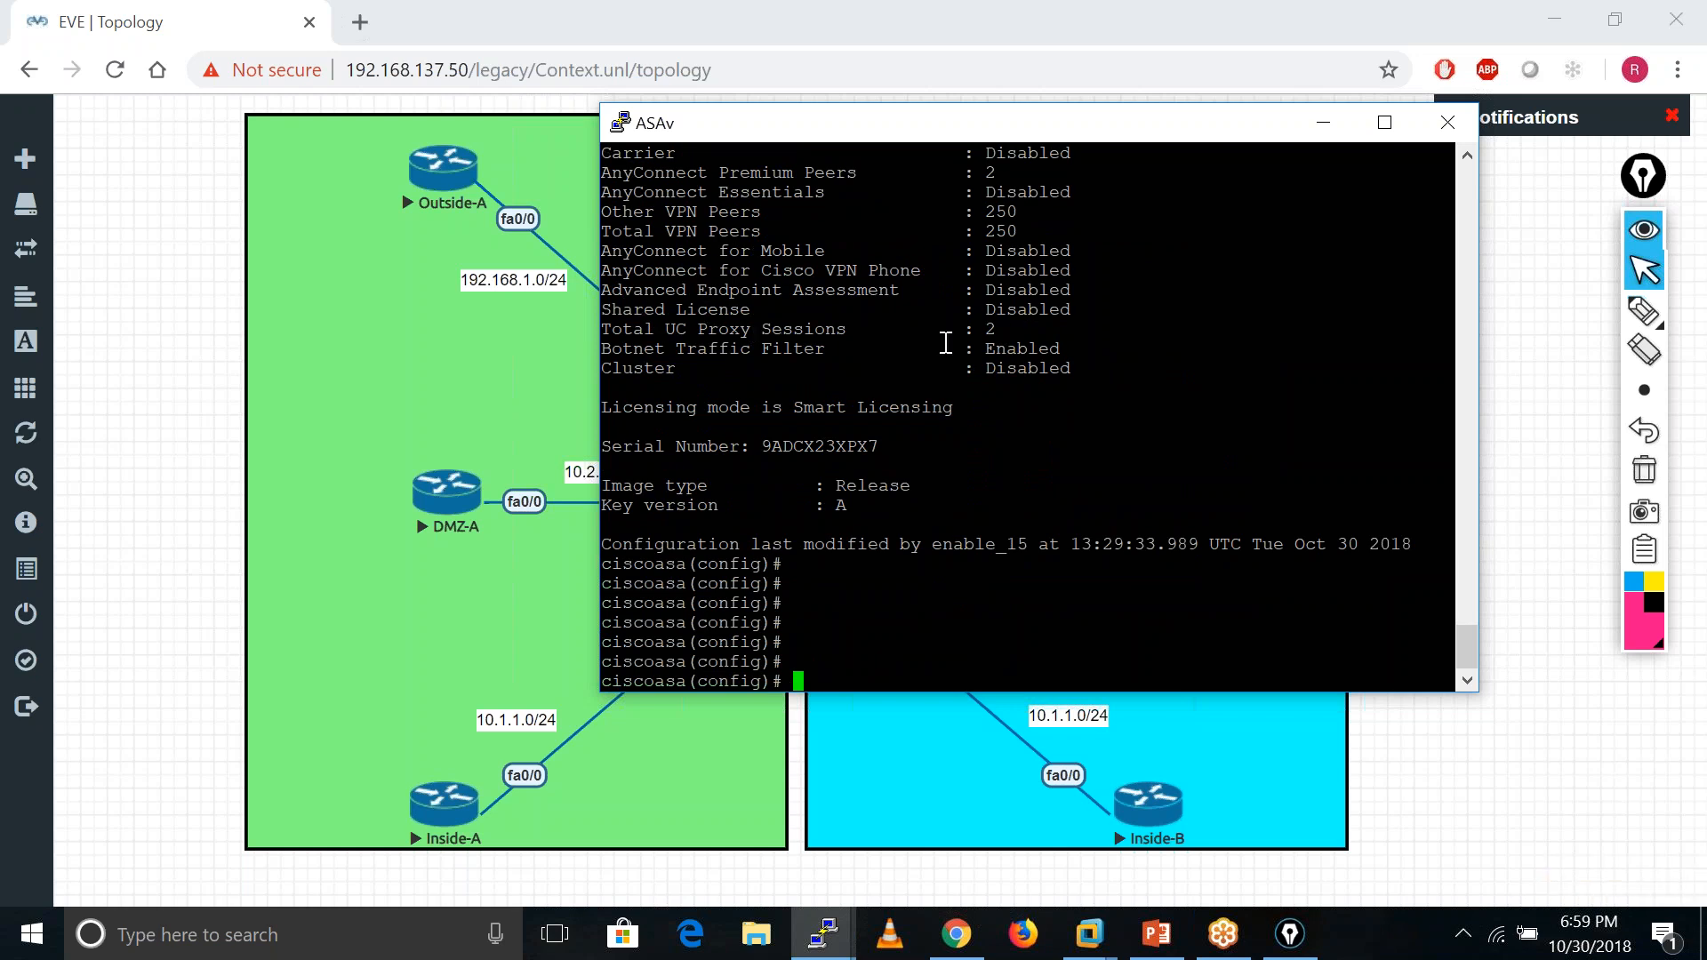
- Scroll back and highlight the 'Security Contexts : 0' line and the Unlicensed licence state
scroll(1044, 374, up, 5)
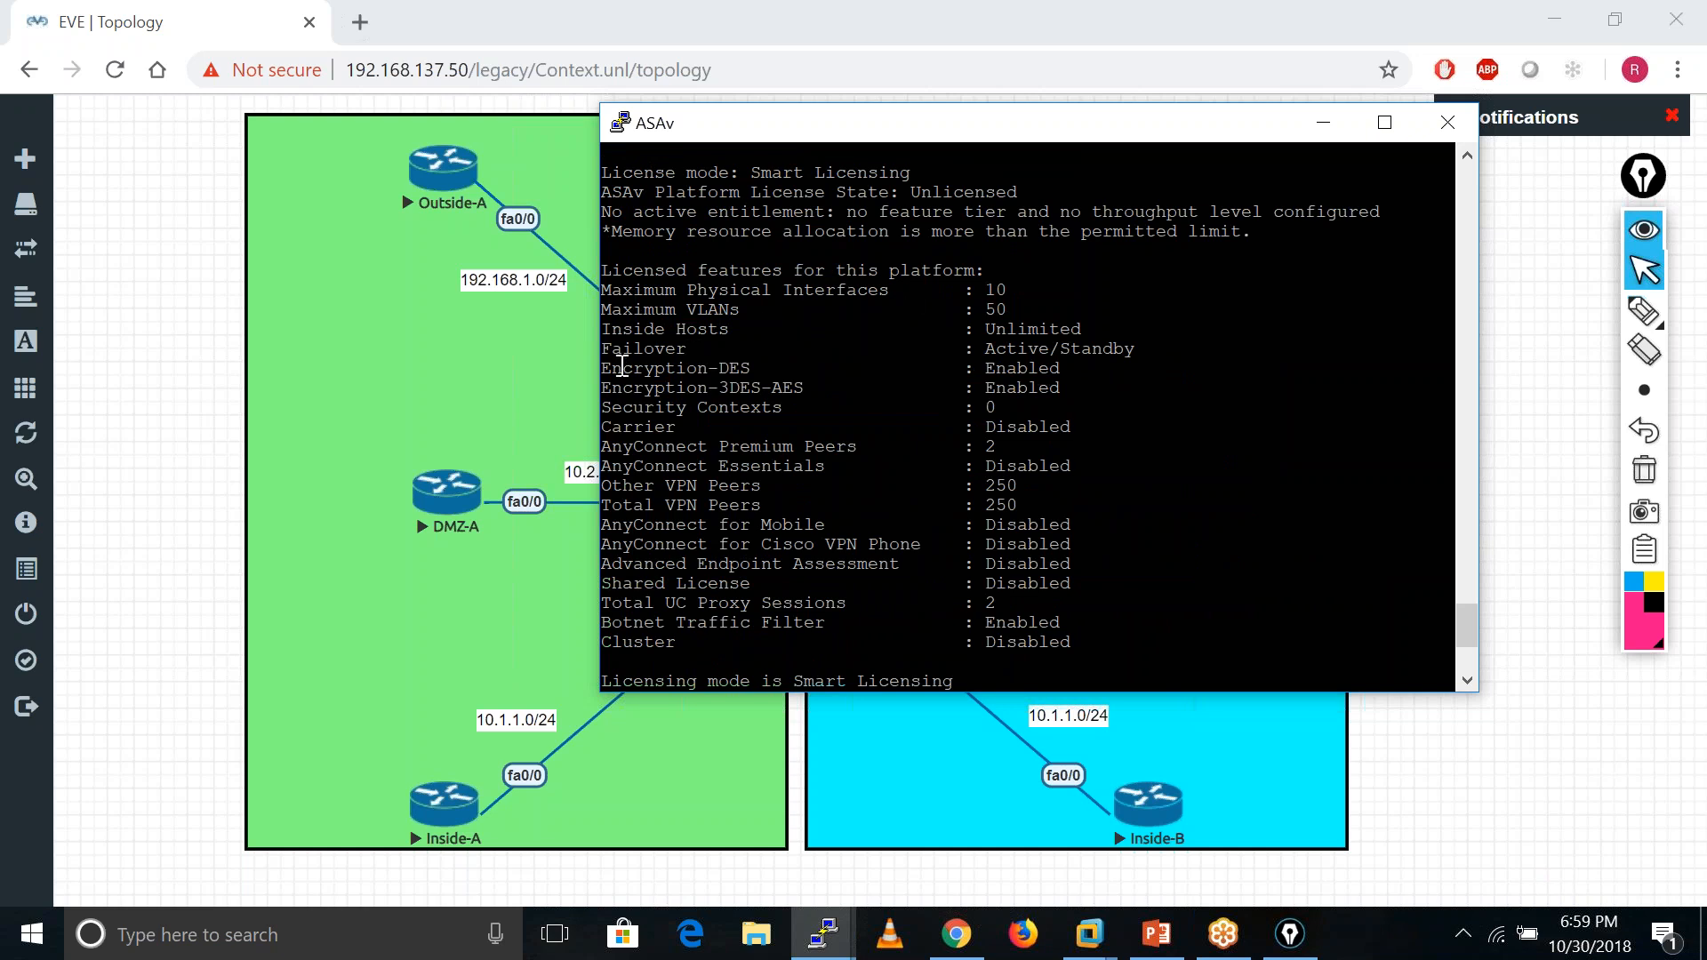
drag(608, 410, 1072, 396)
double_click(1013, 404)
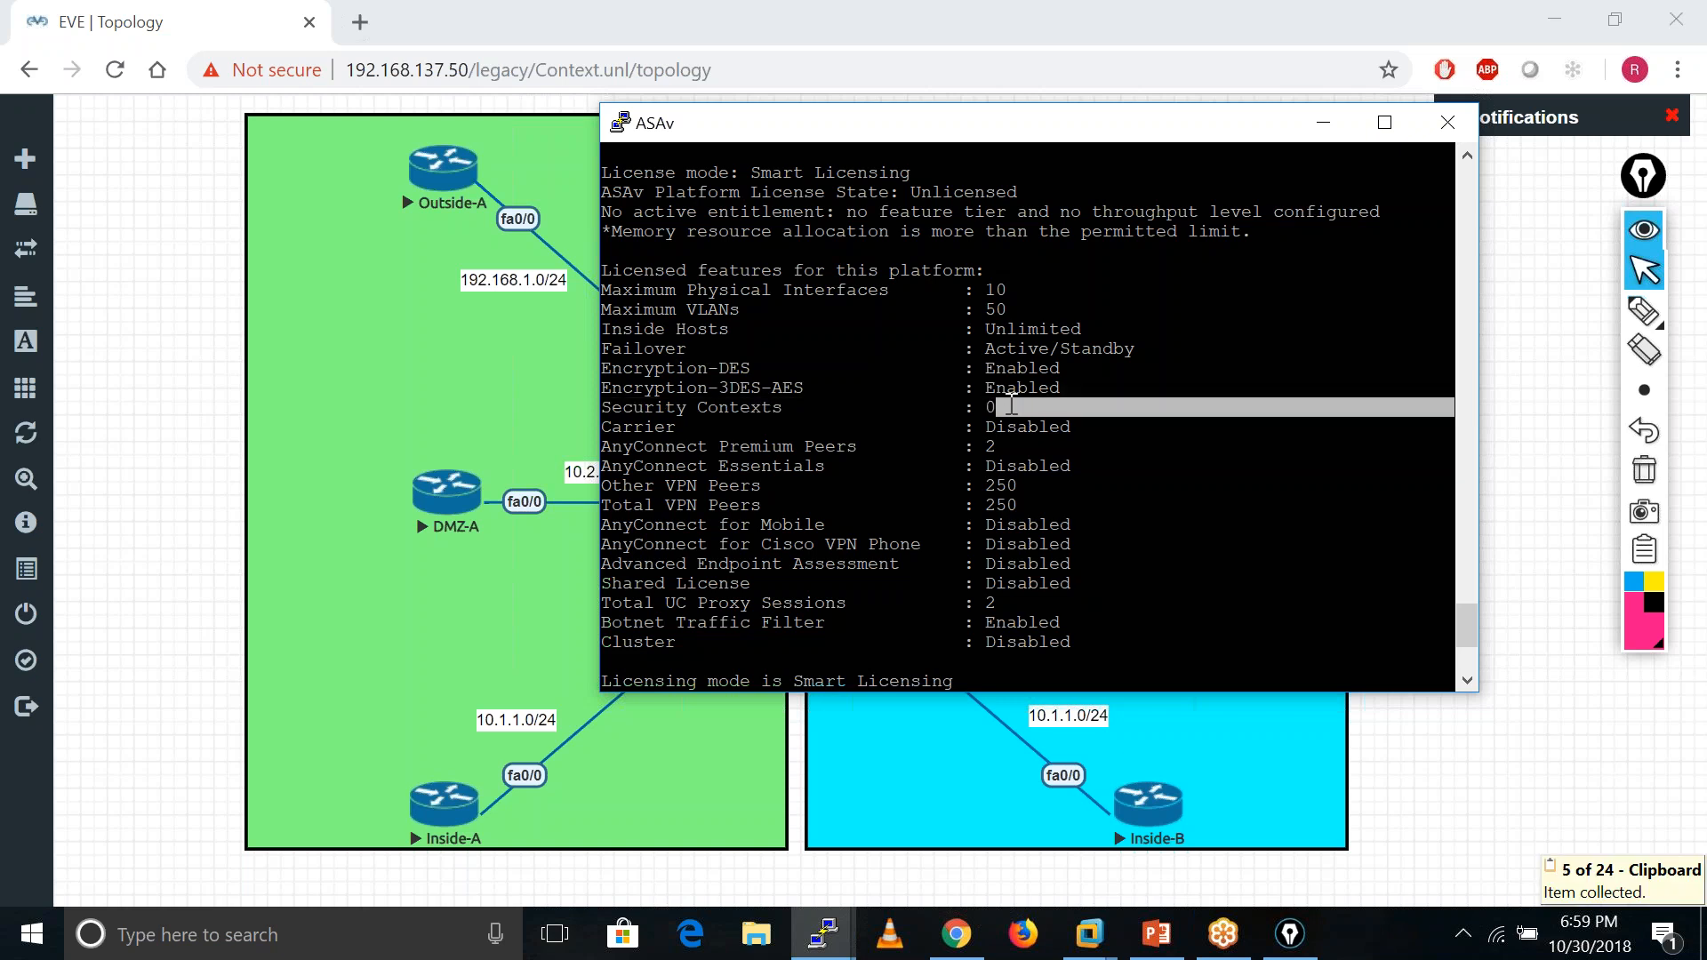
scroll(1012, 405, down, 5)
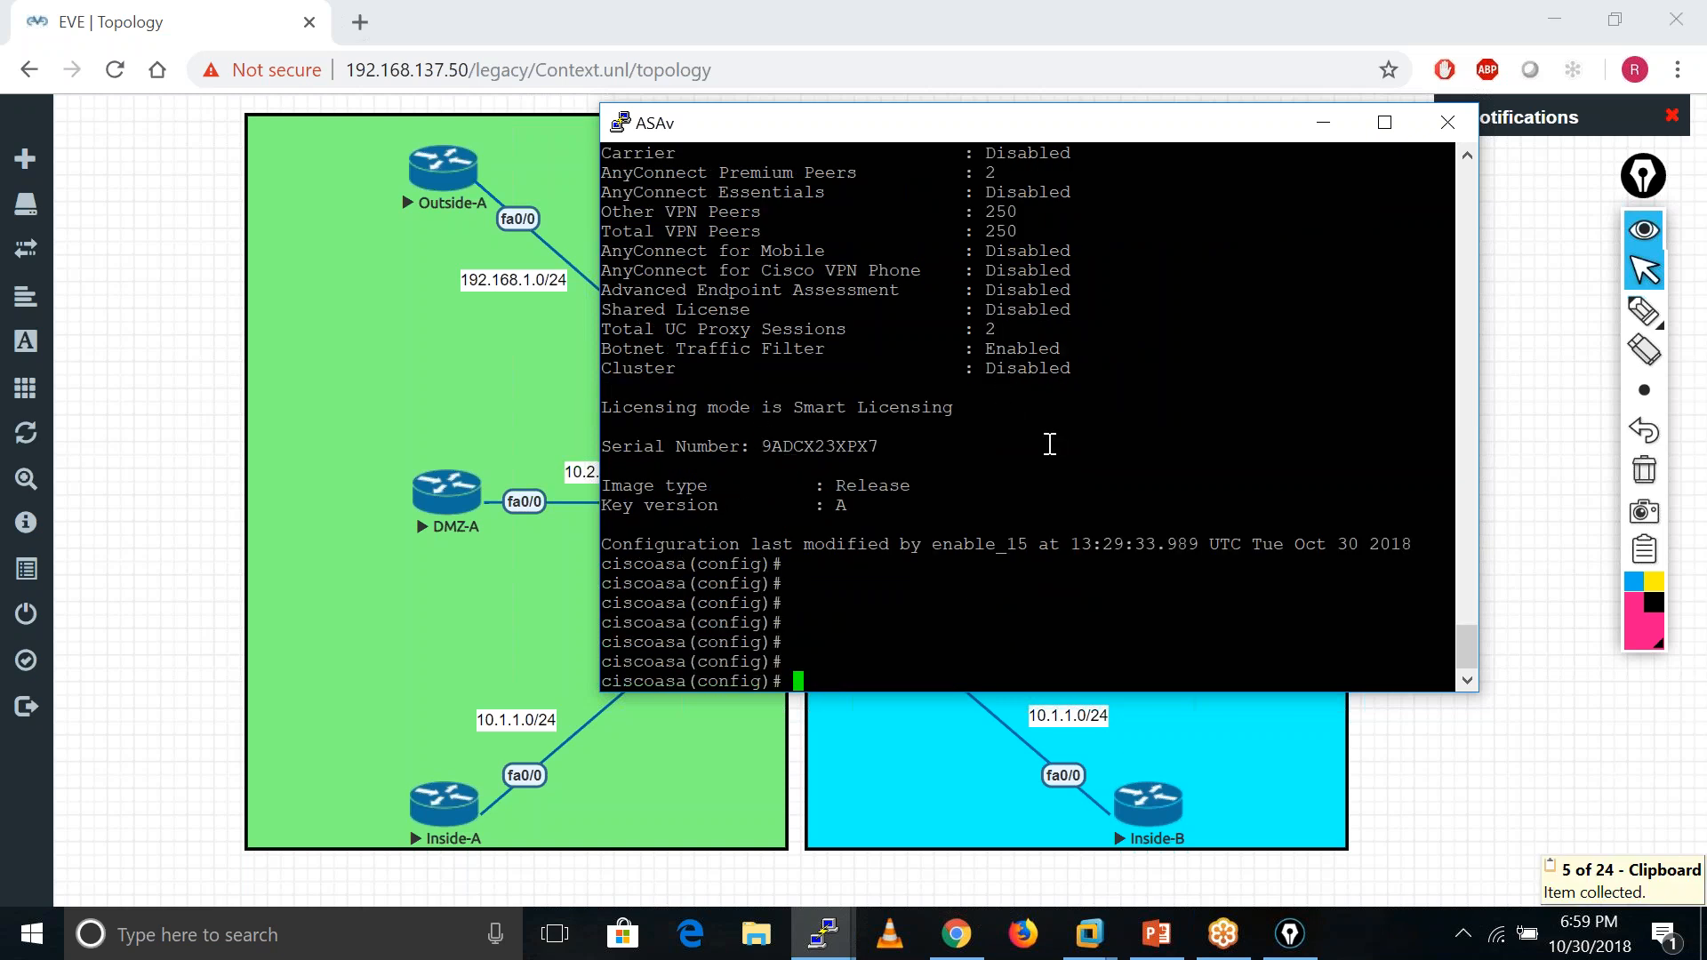
scroll(1053, 444, up, 6)
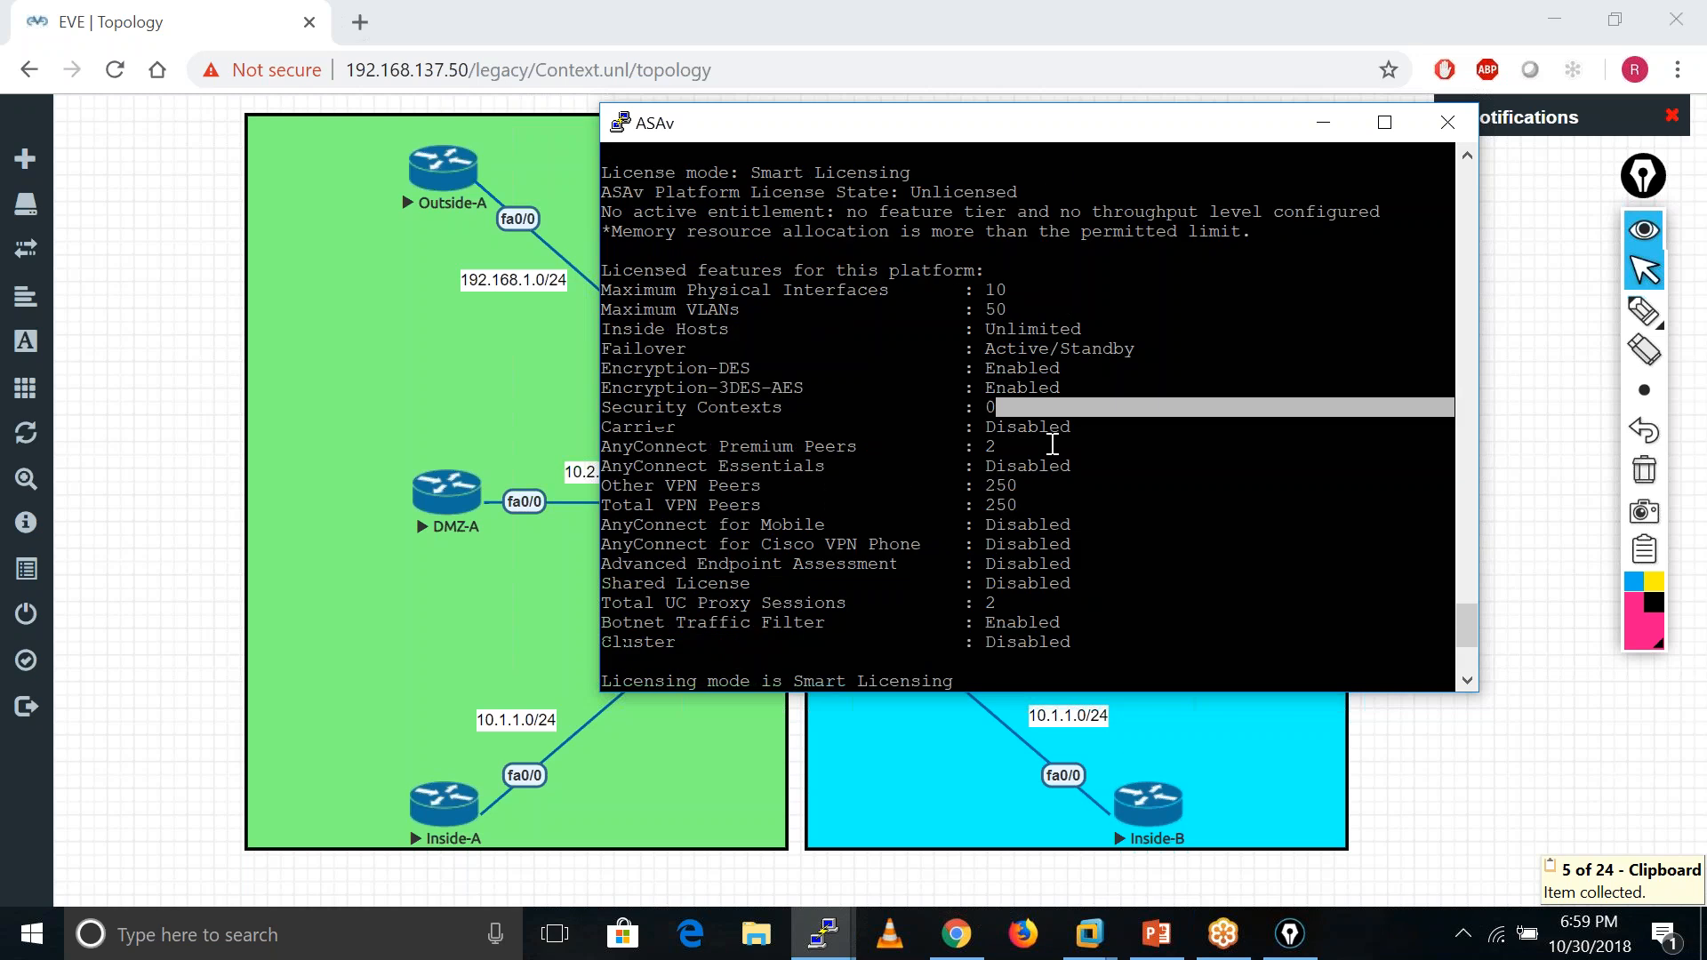
drag(903, 466, 1037, 466)
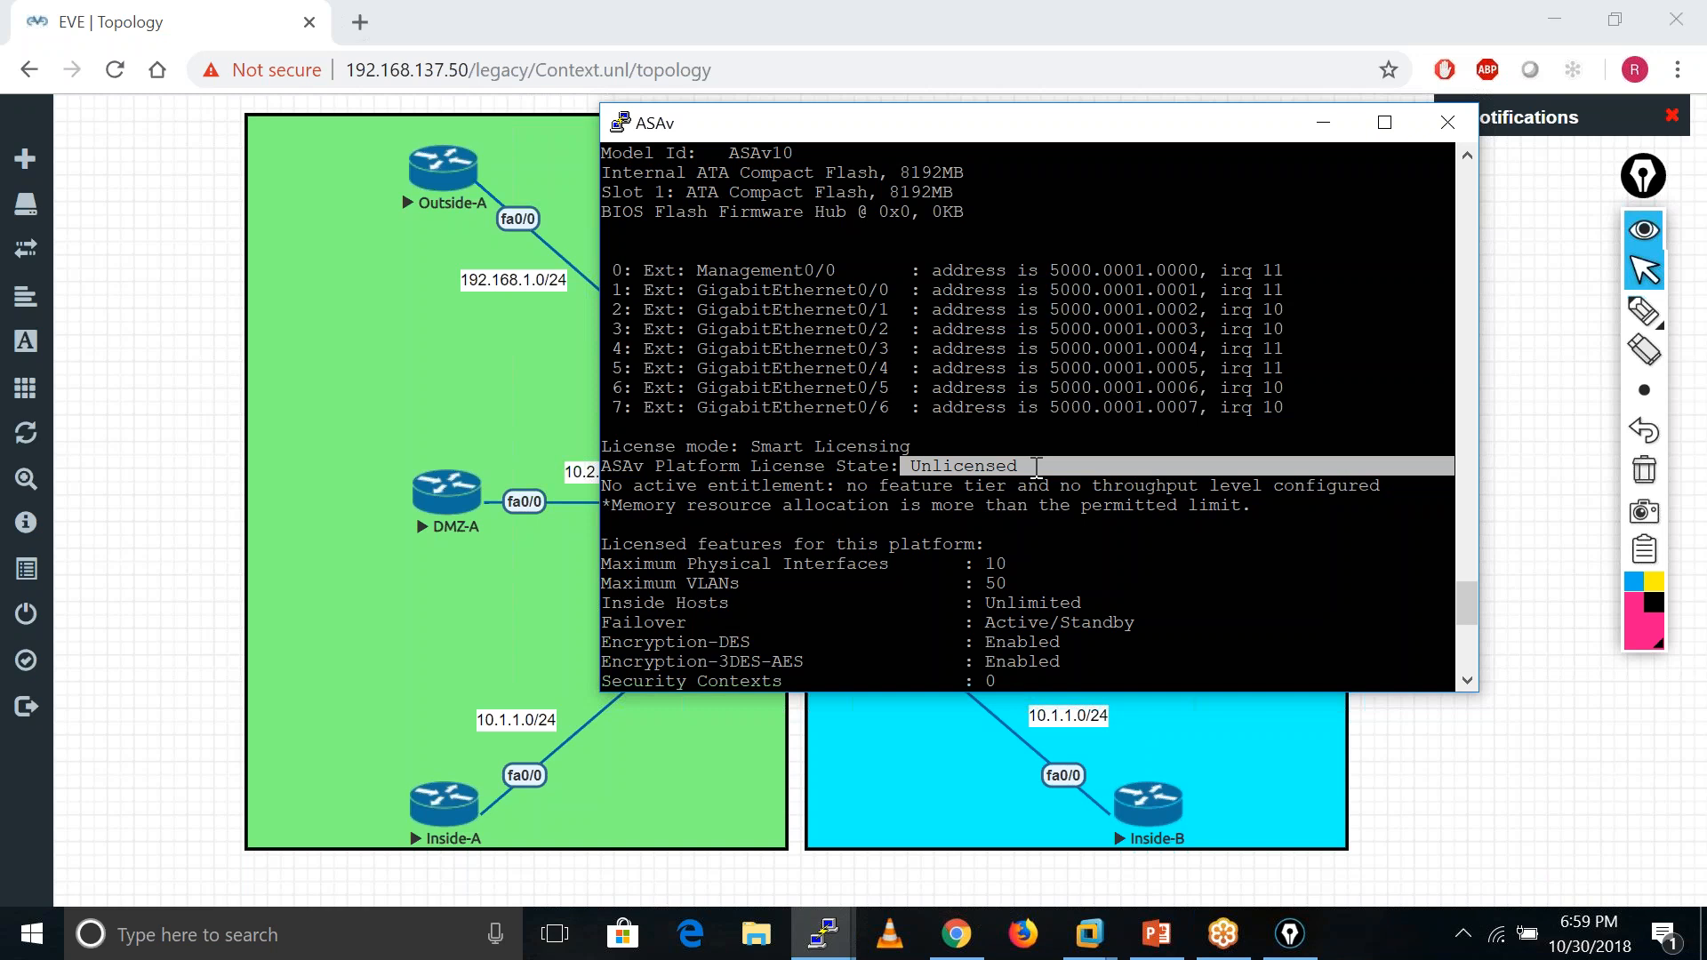
- Push blank prompts into the console and start a new show command
key(Return)
key(Return)
key(Return)
key(Return)
key(Return)
key(Return)
key(Return)
key(Return)
key(Return)
key(Return)
key(Return)
key(Return)
key(Return)
key(Return)
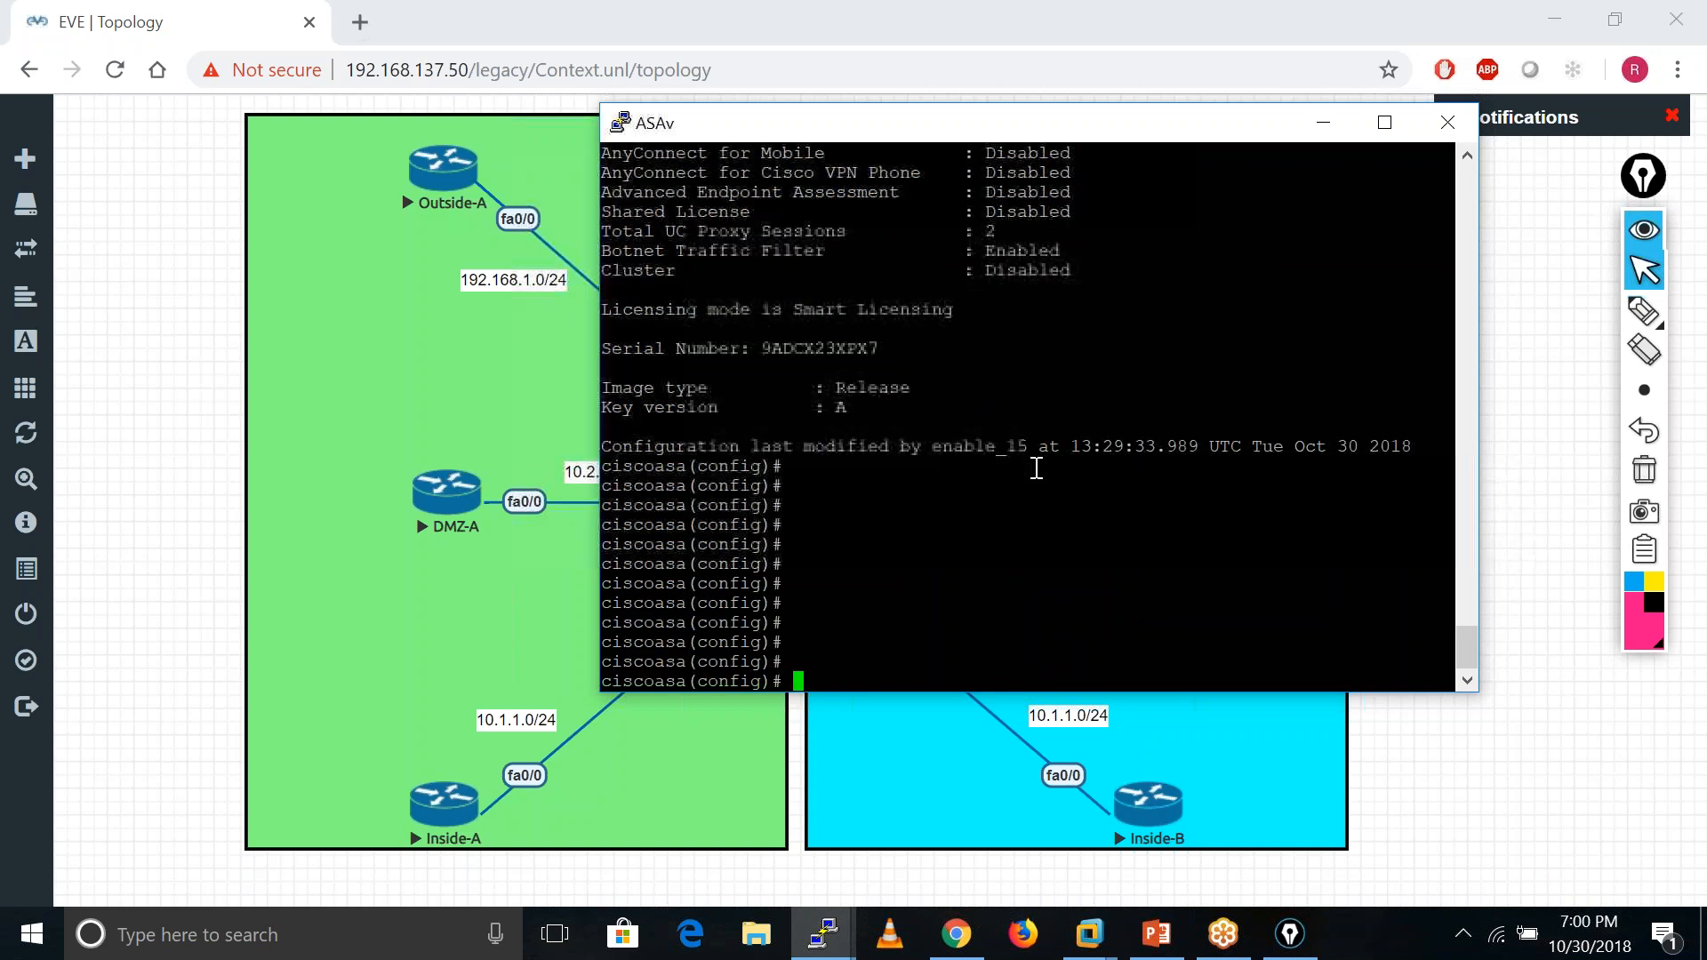
key(Return)
key(Return)
key(Return)
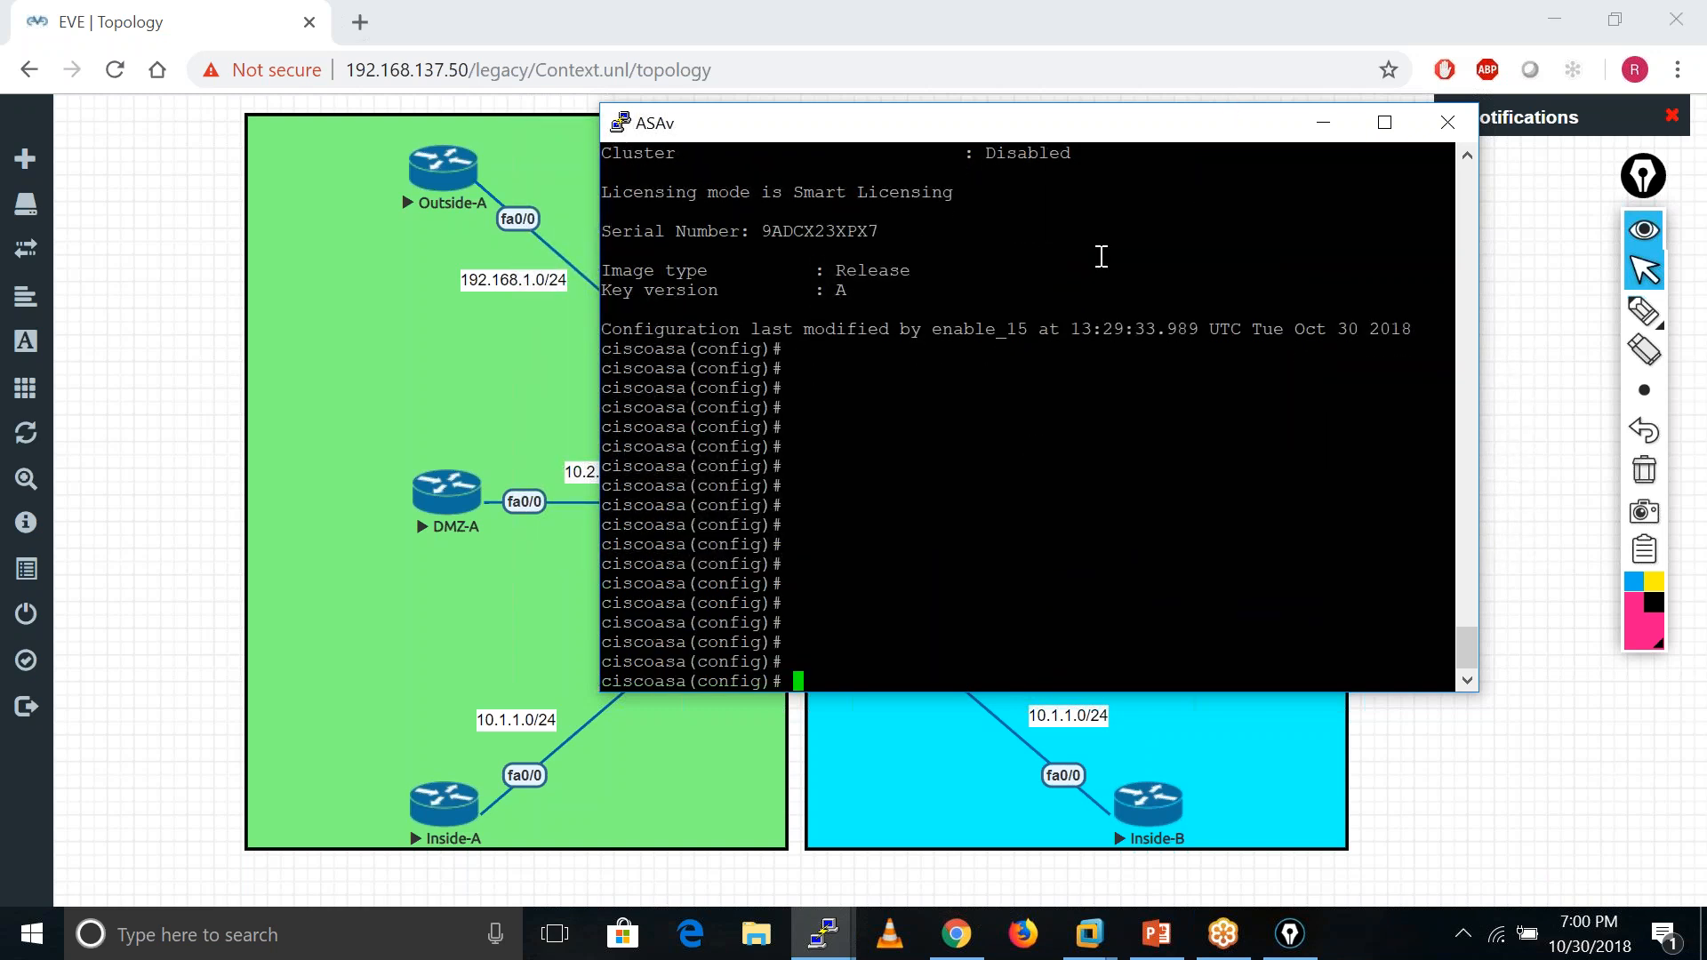
key(Return)
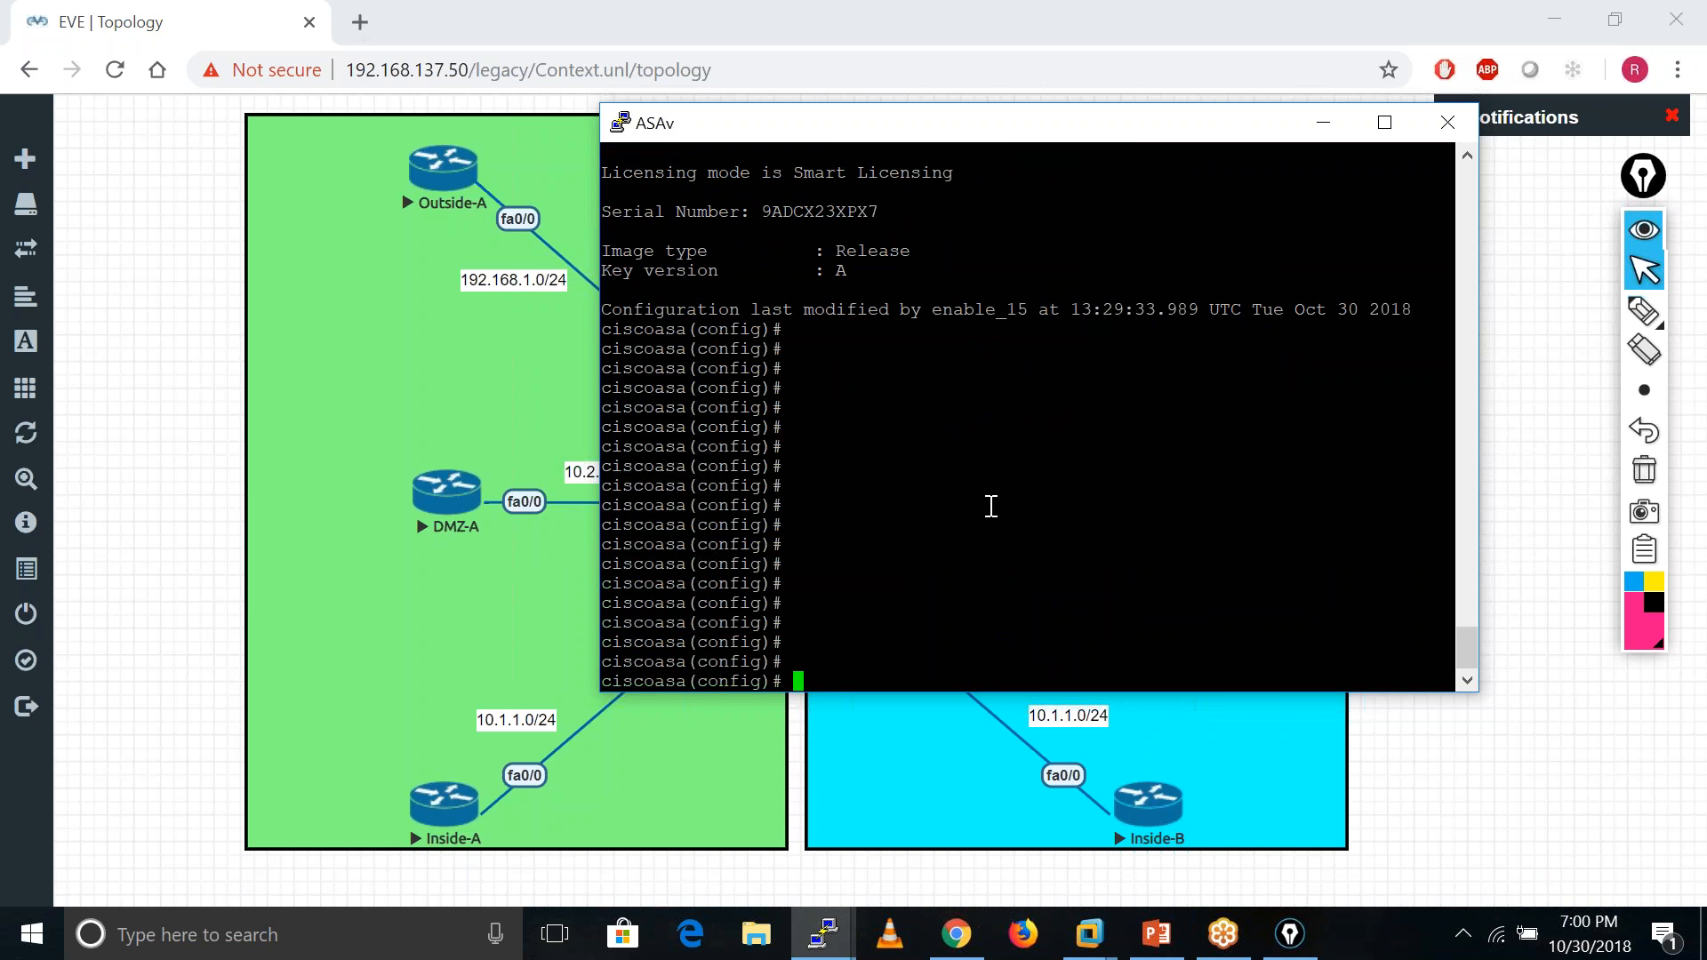
key(Return)
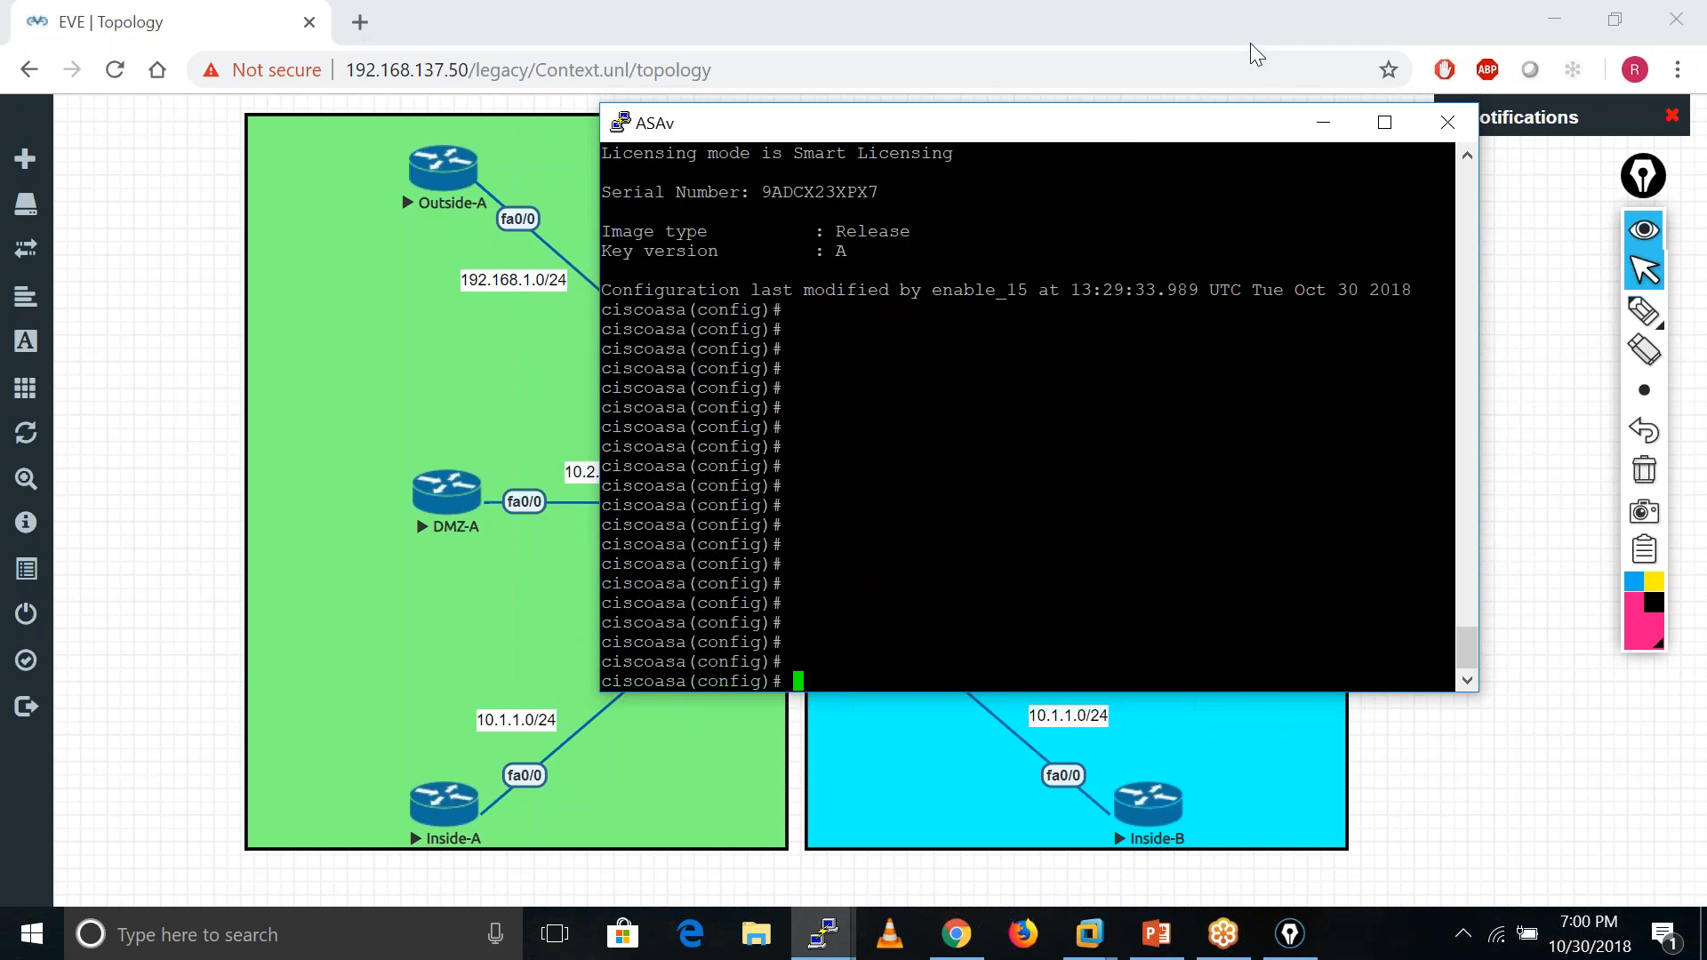
key(Return)
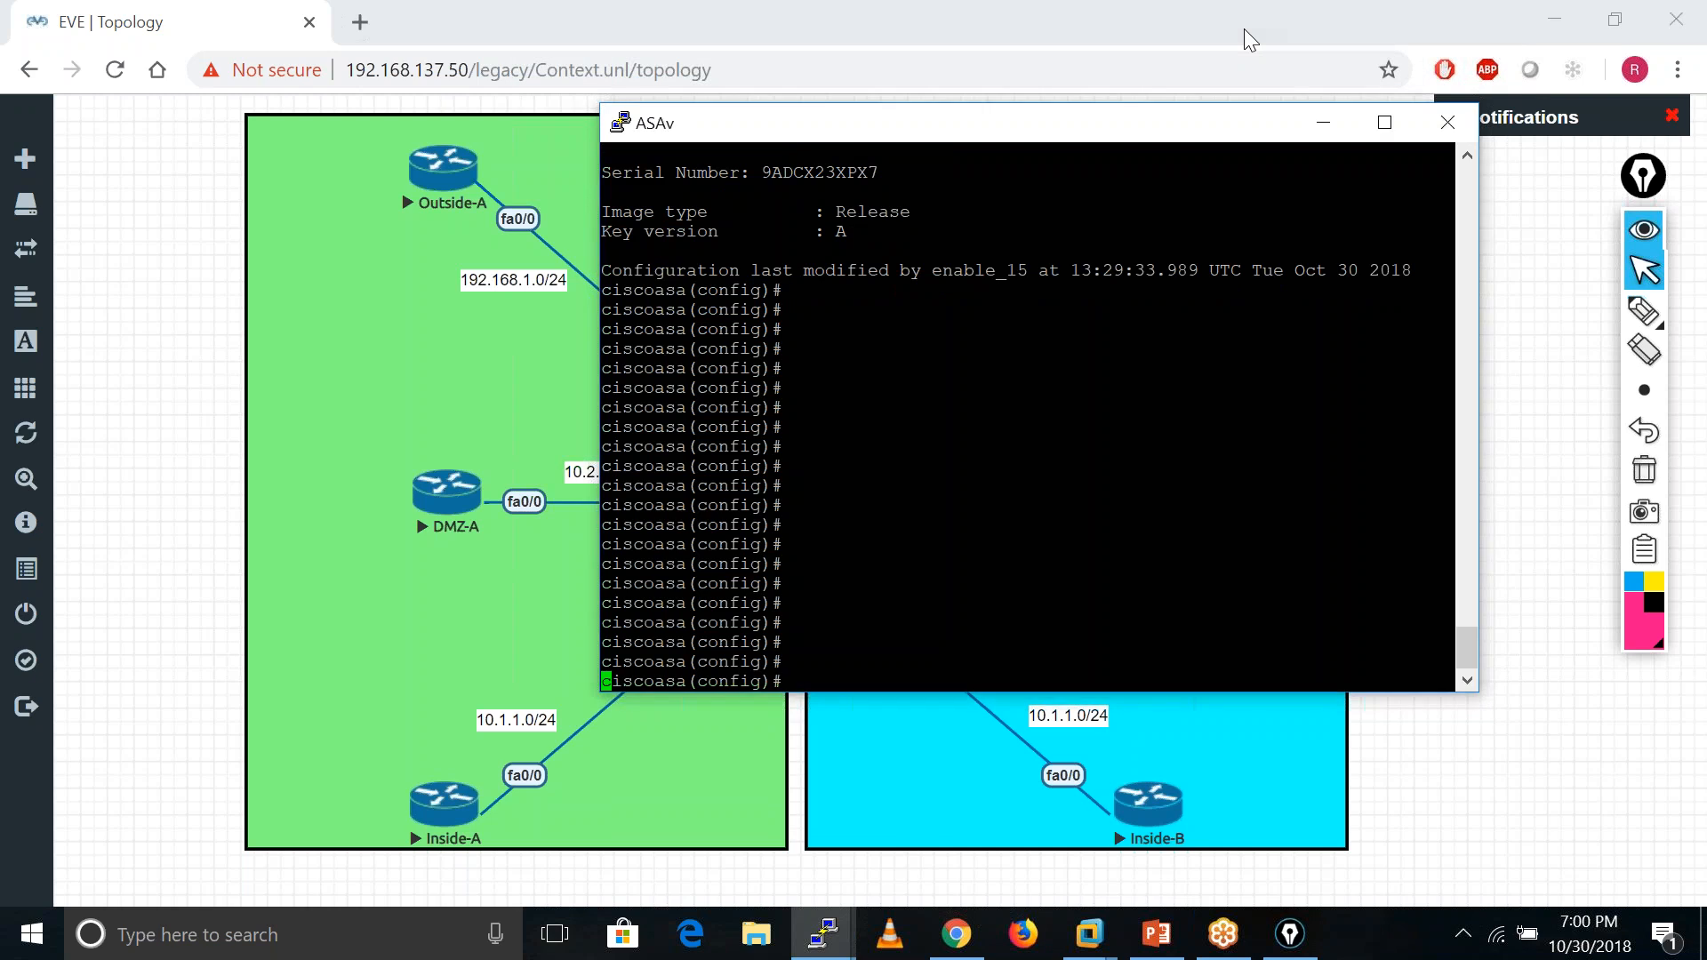
text(sho)
key(Tab)
- Refocus and move the ASAv console, then minimize it to reveal the topology
click(1414, 772)
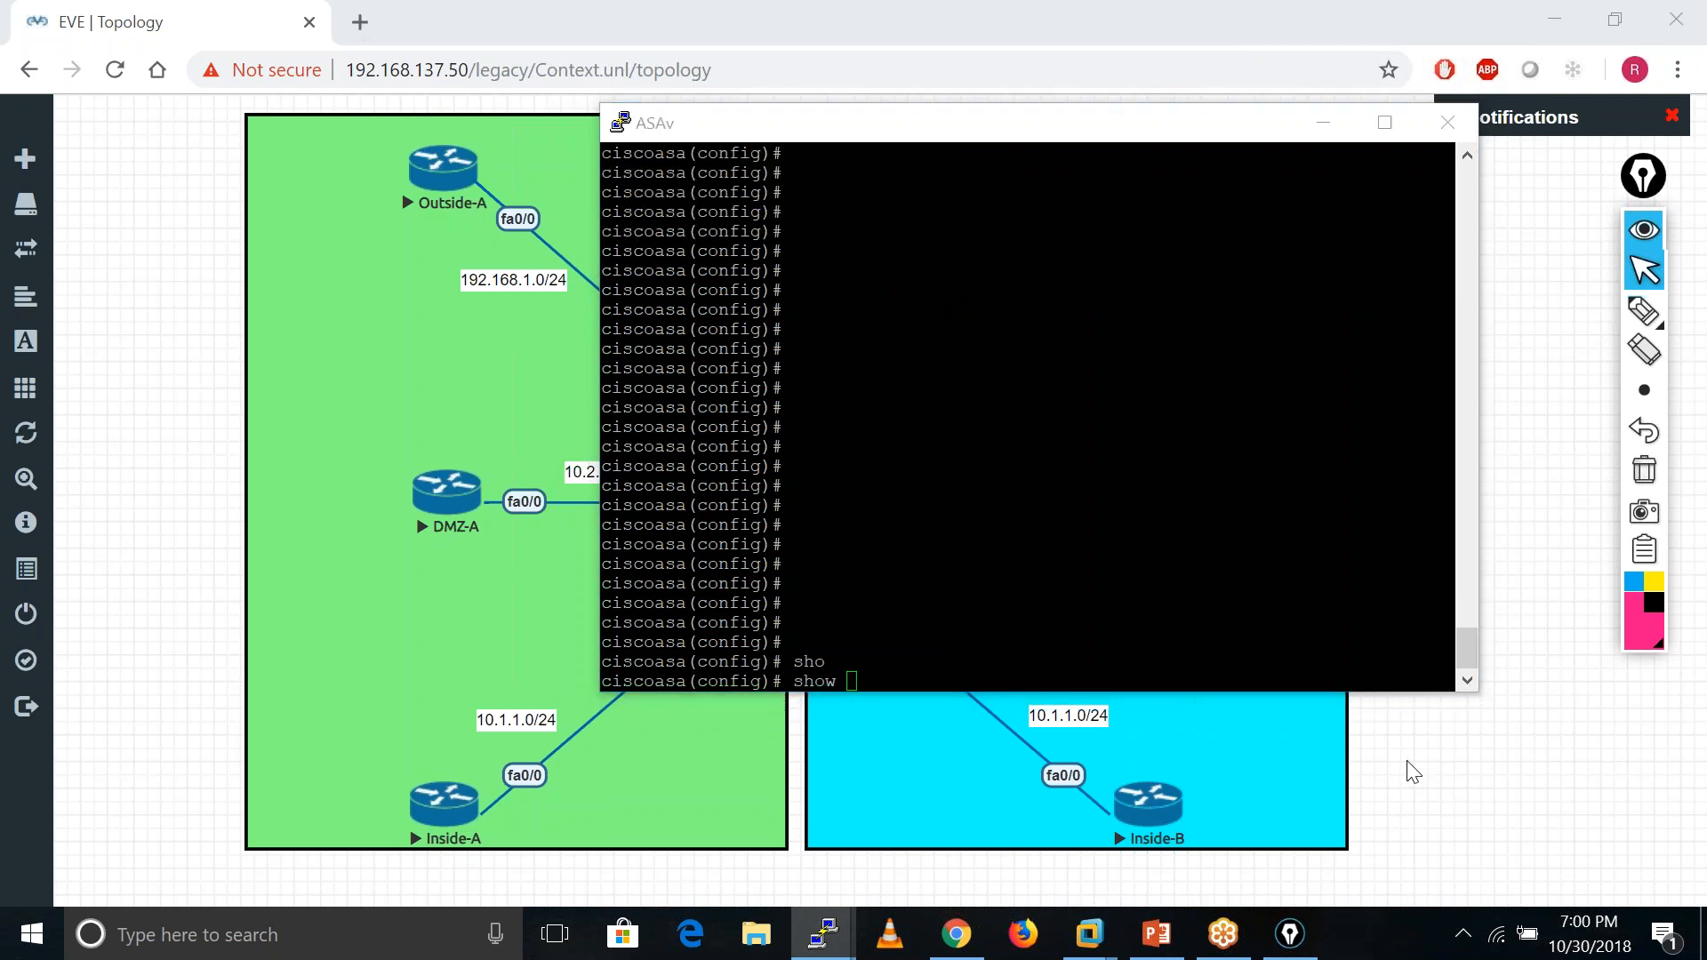
double_click(1182, 642)
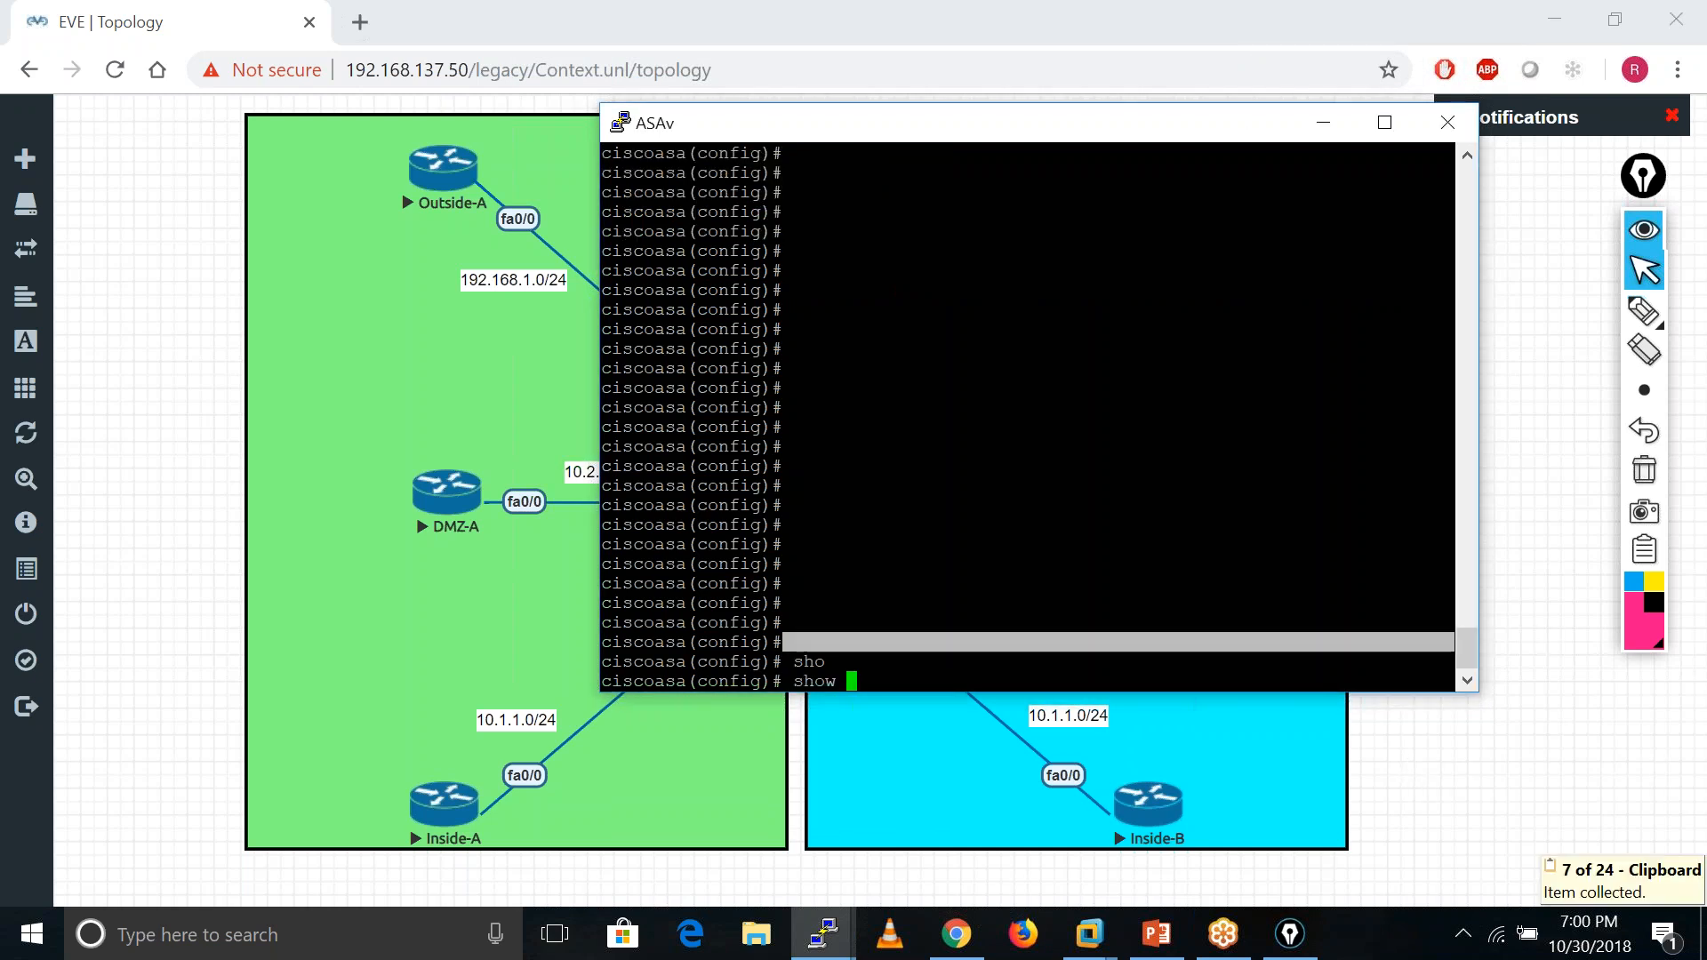
click(1667, 62)
click(972, 393)
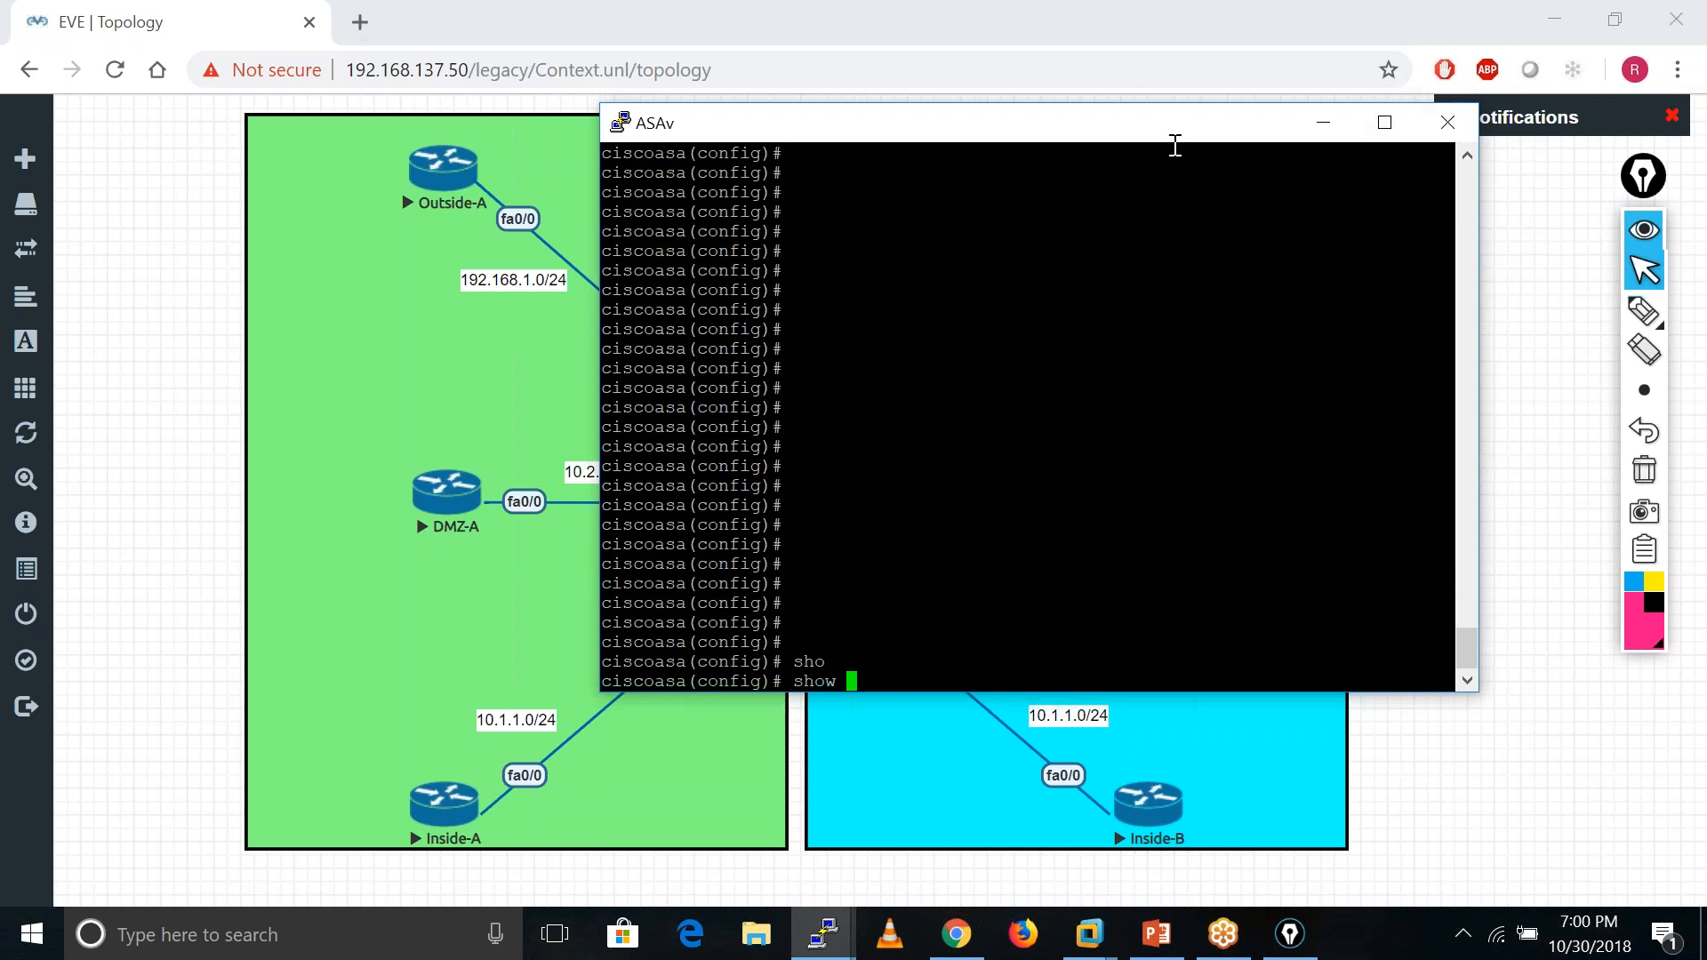
drag(1178, 140, 790, 201)
click(935, 192)
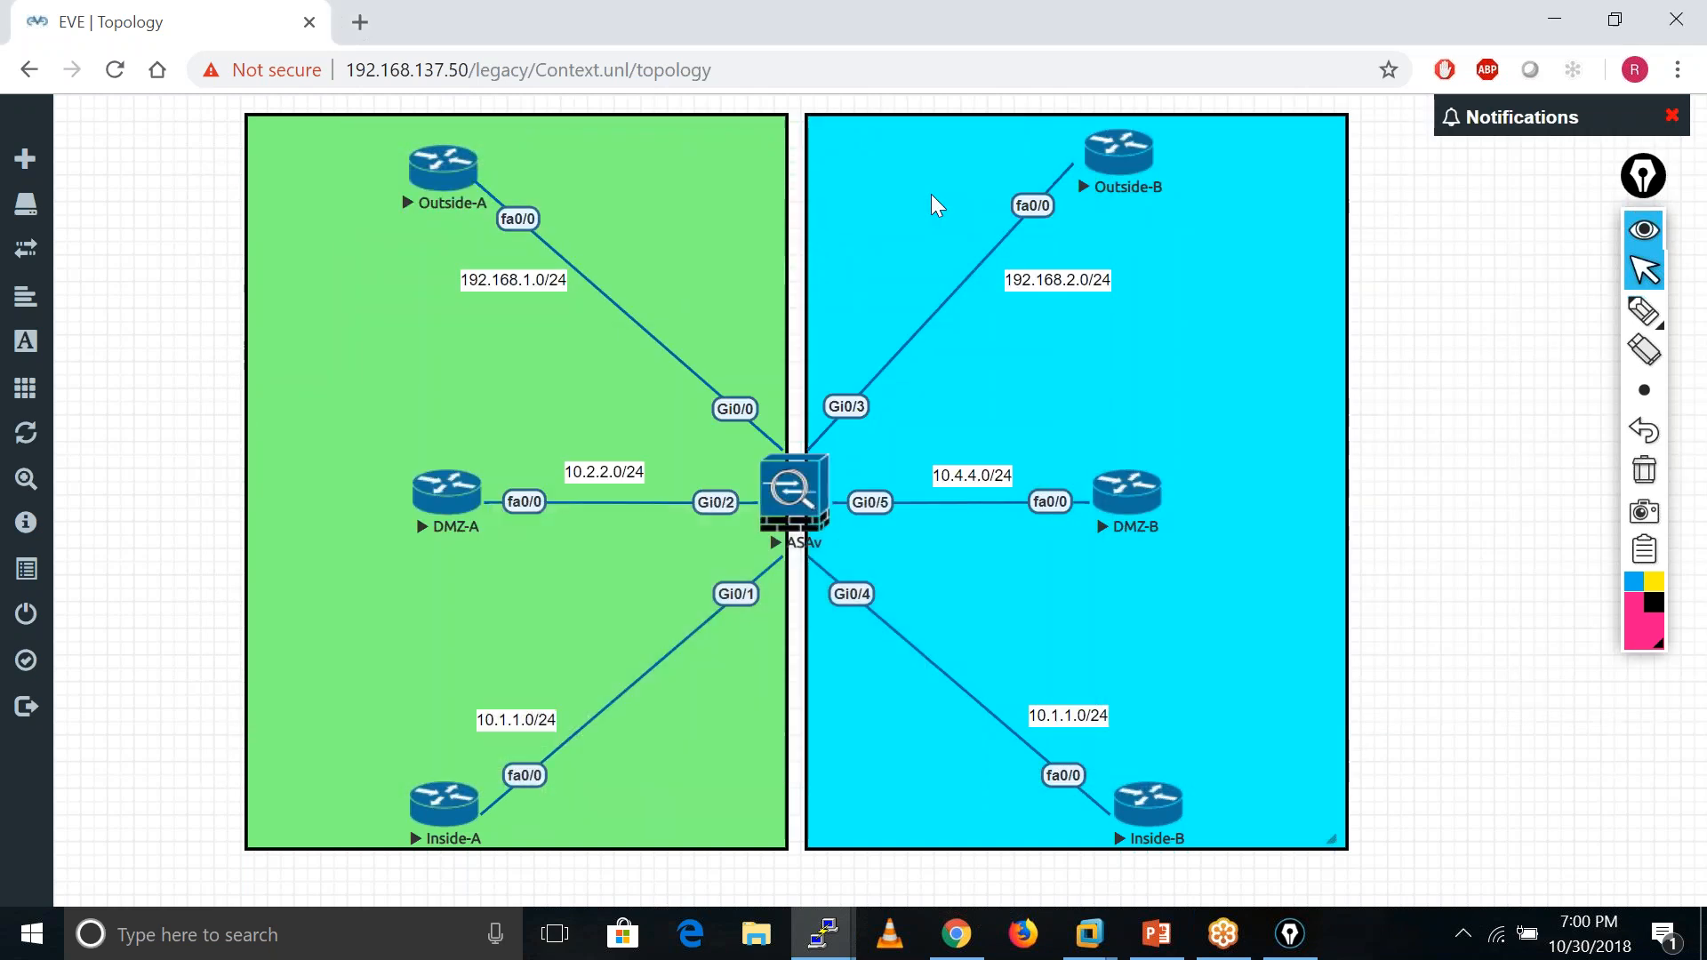
- Stop DMZ-A and DMZ-B, then restore the ASAv console from its taskbar thumbnail
right_click(457, 503)
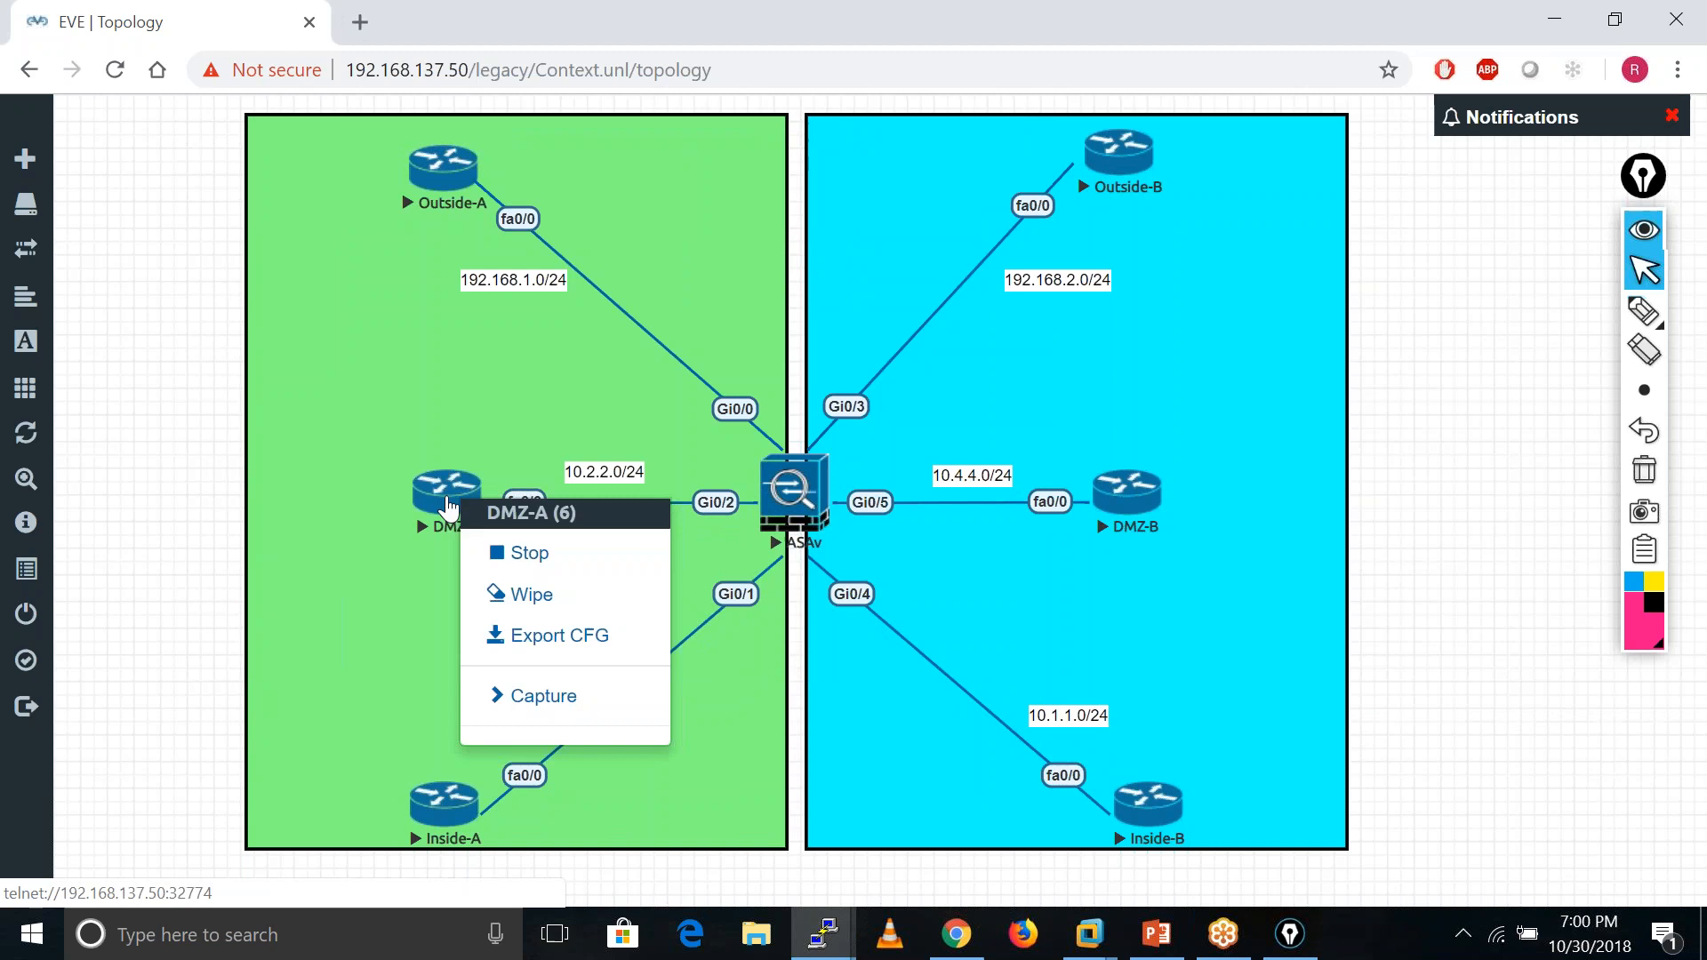
click(544, 556)
right_click(1141, 495)
click(1209, 537)
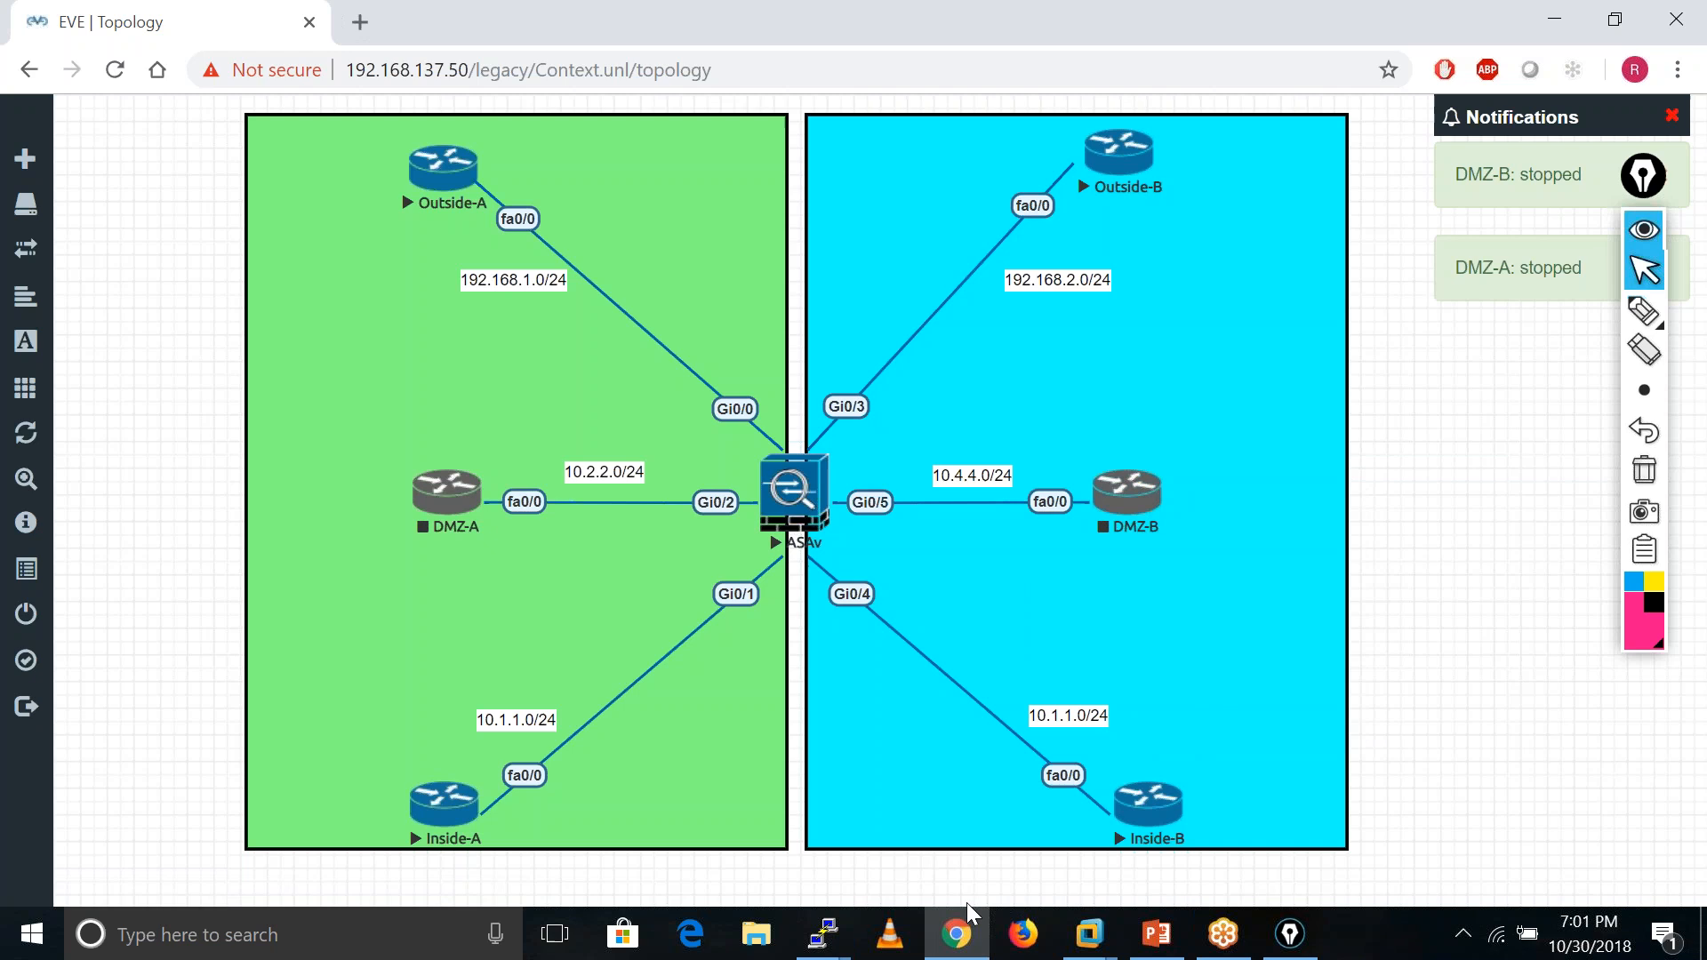
mouse_move(833, 948)
click(210, 770)
- Run show mode and show context on the ASAv console
text(ode)
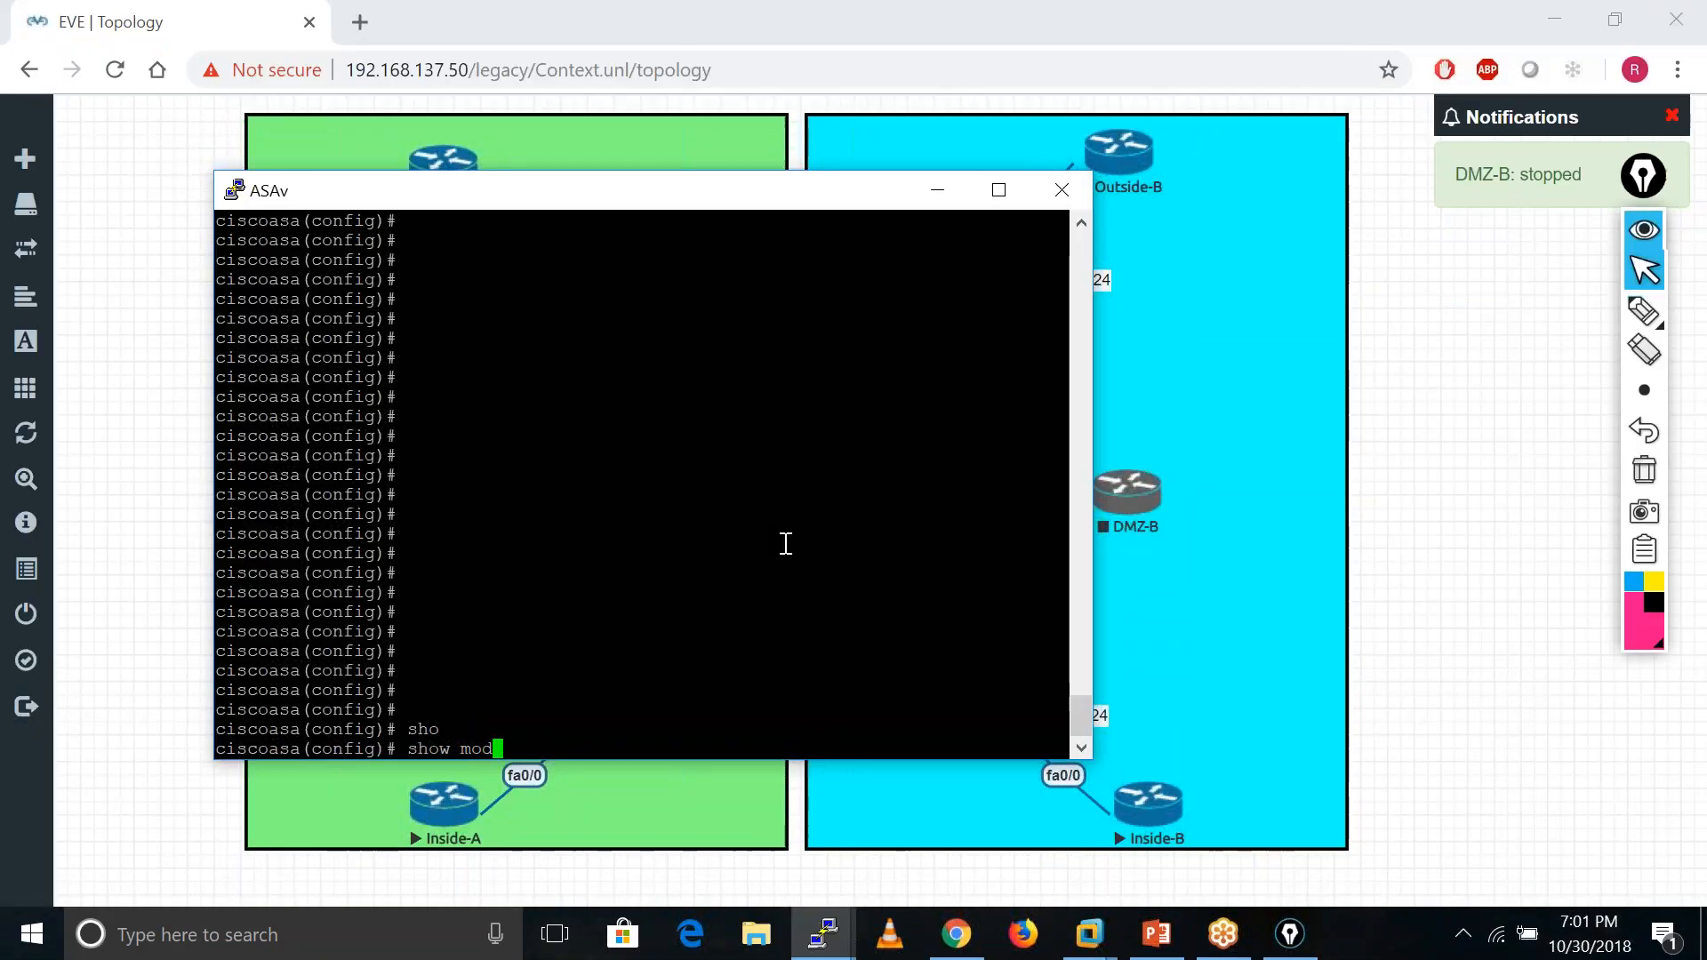
key(Return)
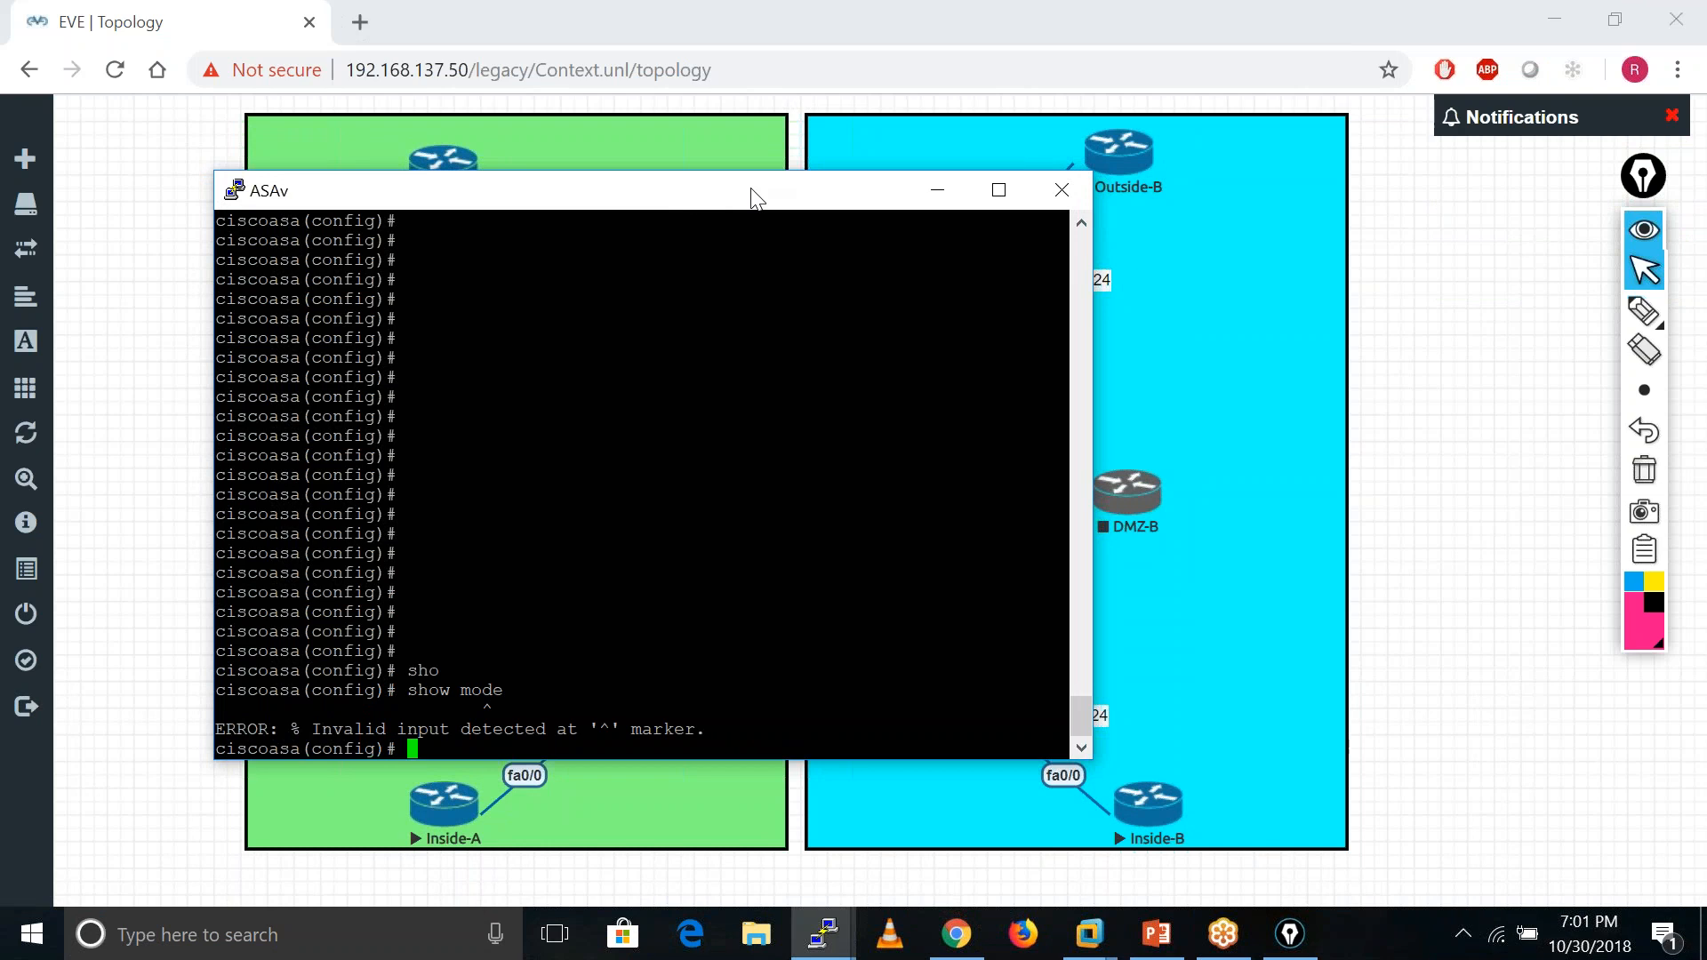
drag(692, 196, 1149, 185)
key(Return)
key(Return)
key(Return)
key(Return)
key(Return)
key(Return)
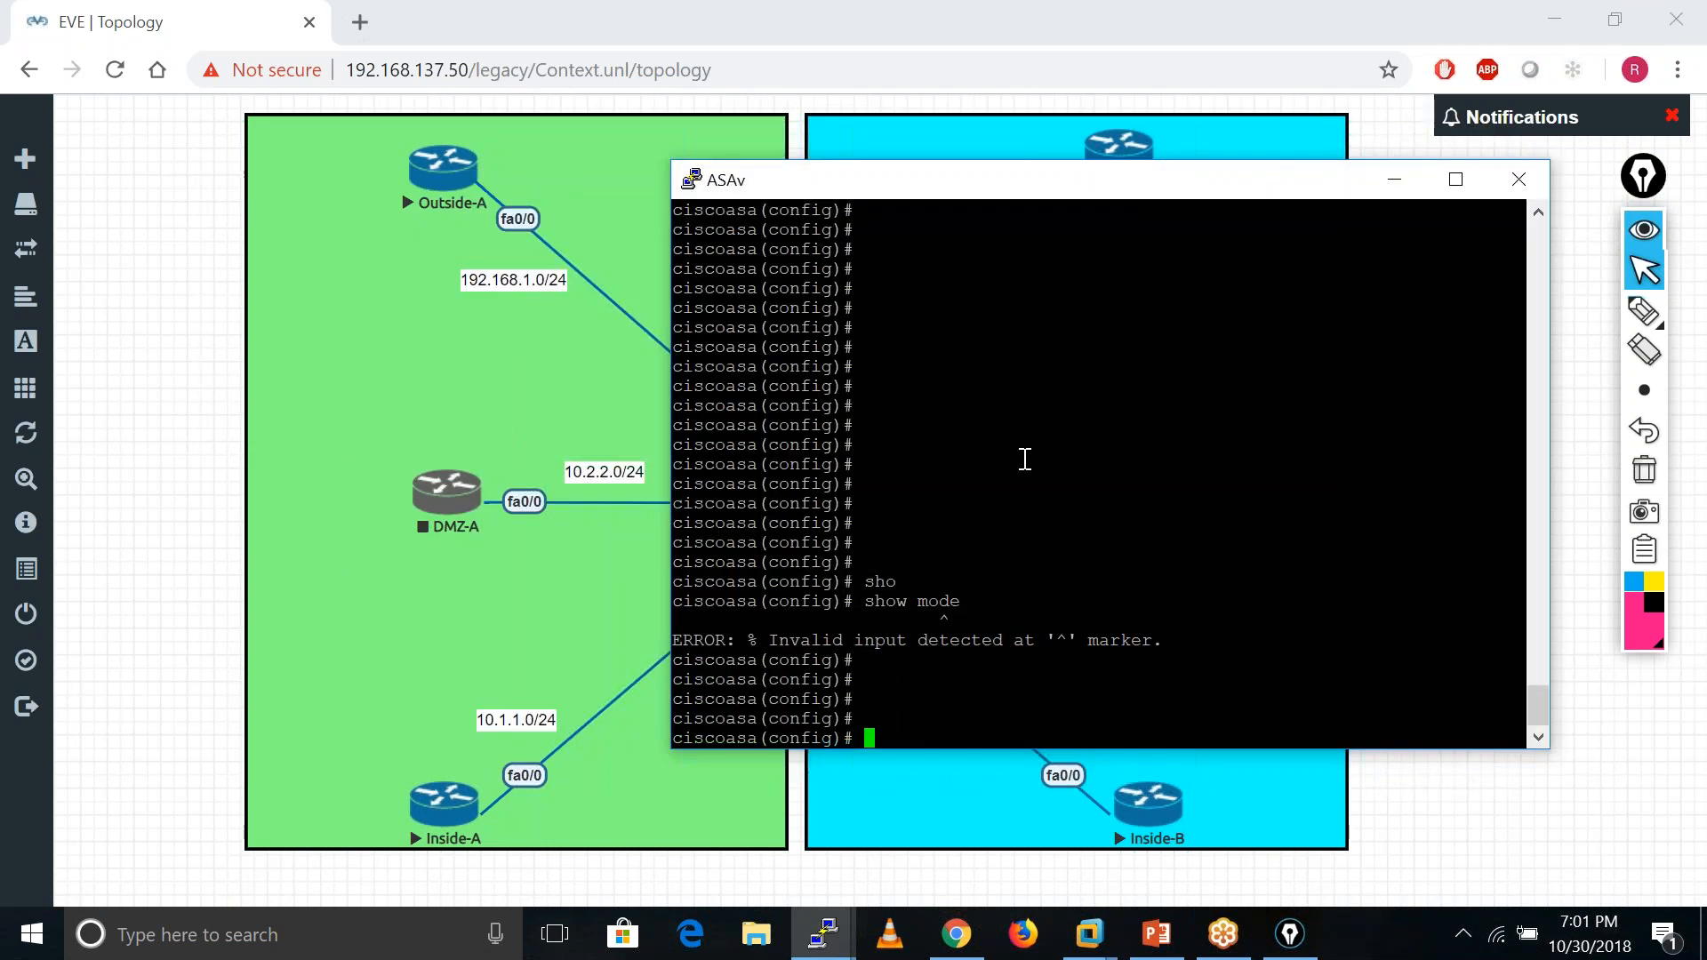
text(sho)
key(Tab)
text(conte)
key(Tab)
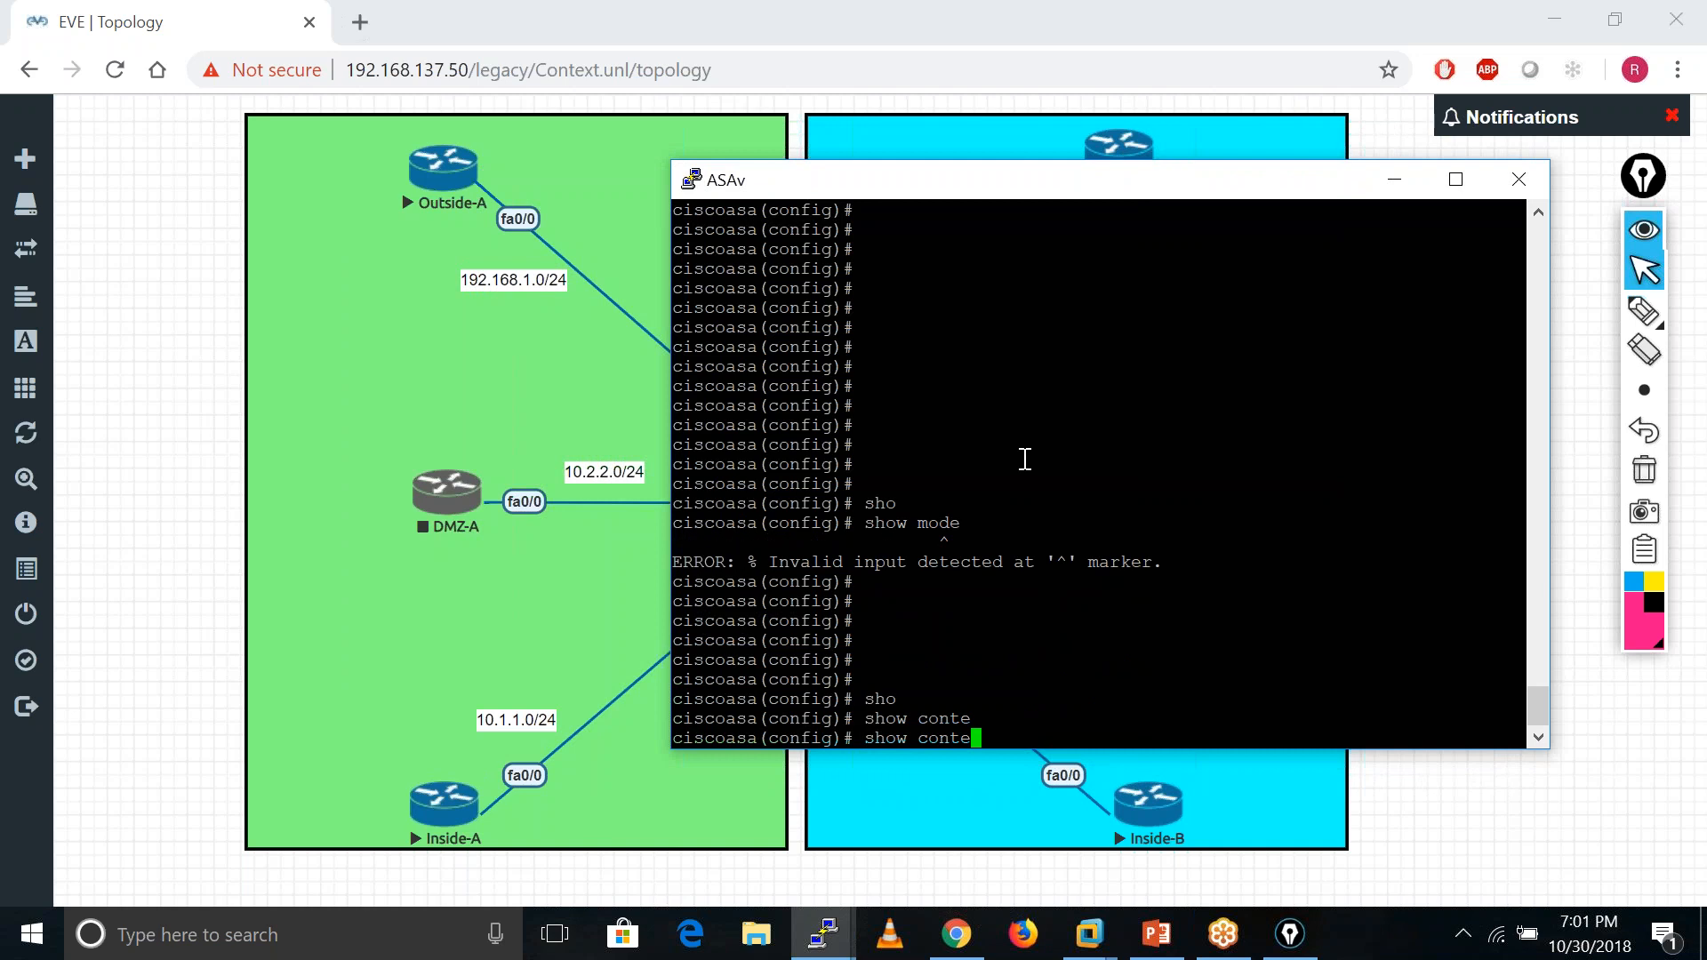
text(xt)
key(Return)
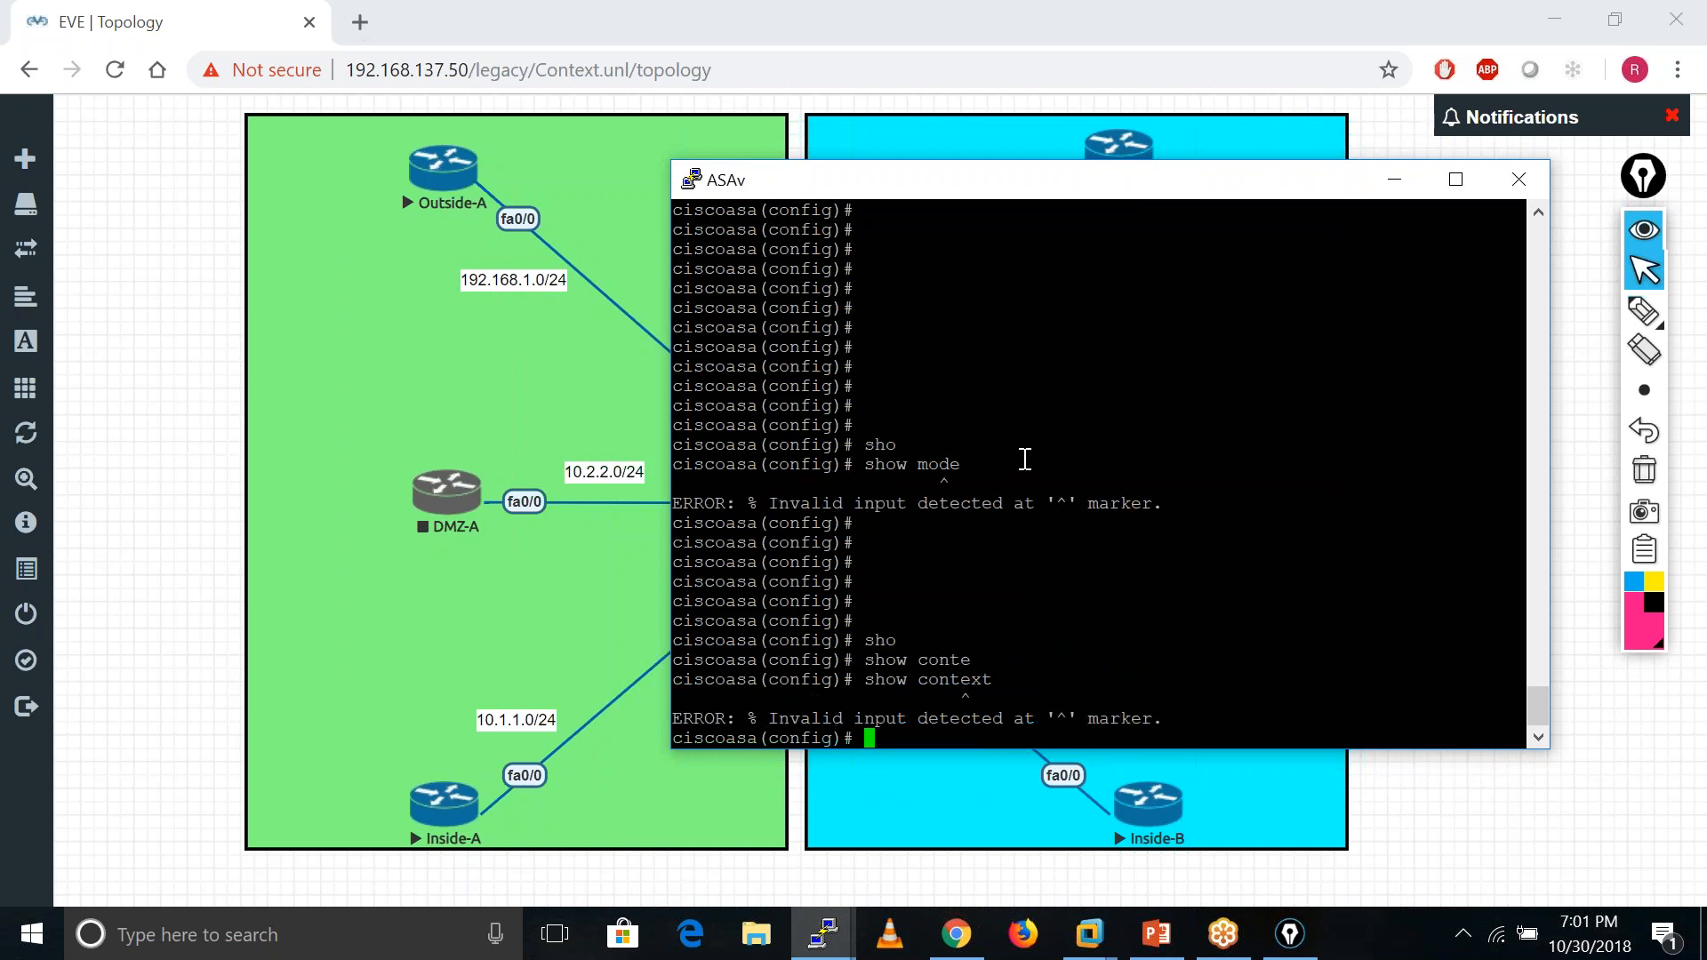
key(Return)
key(Return)
key(Return)
key(Return)
key(Return)
key(Return)
key(Return)
key(Return)
key(Return)
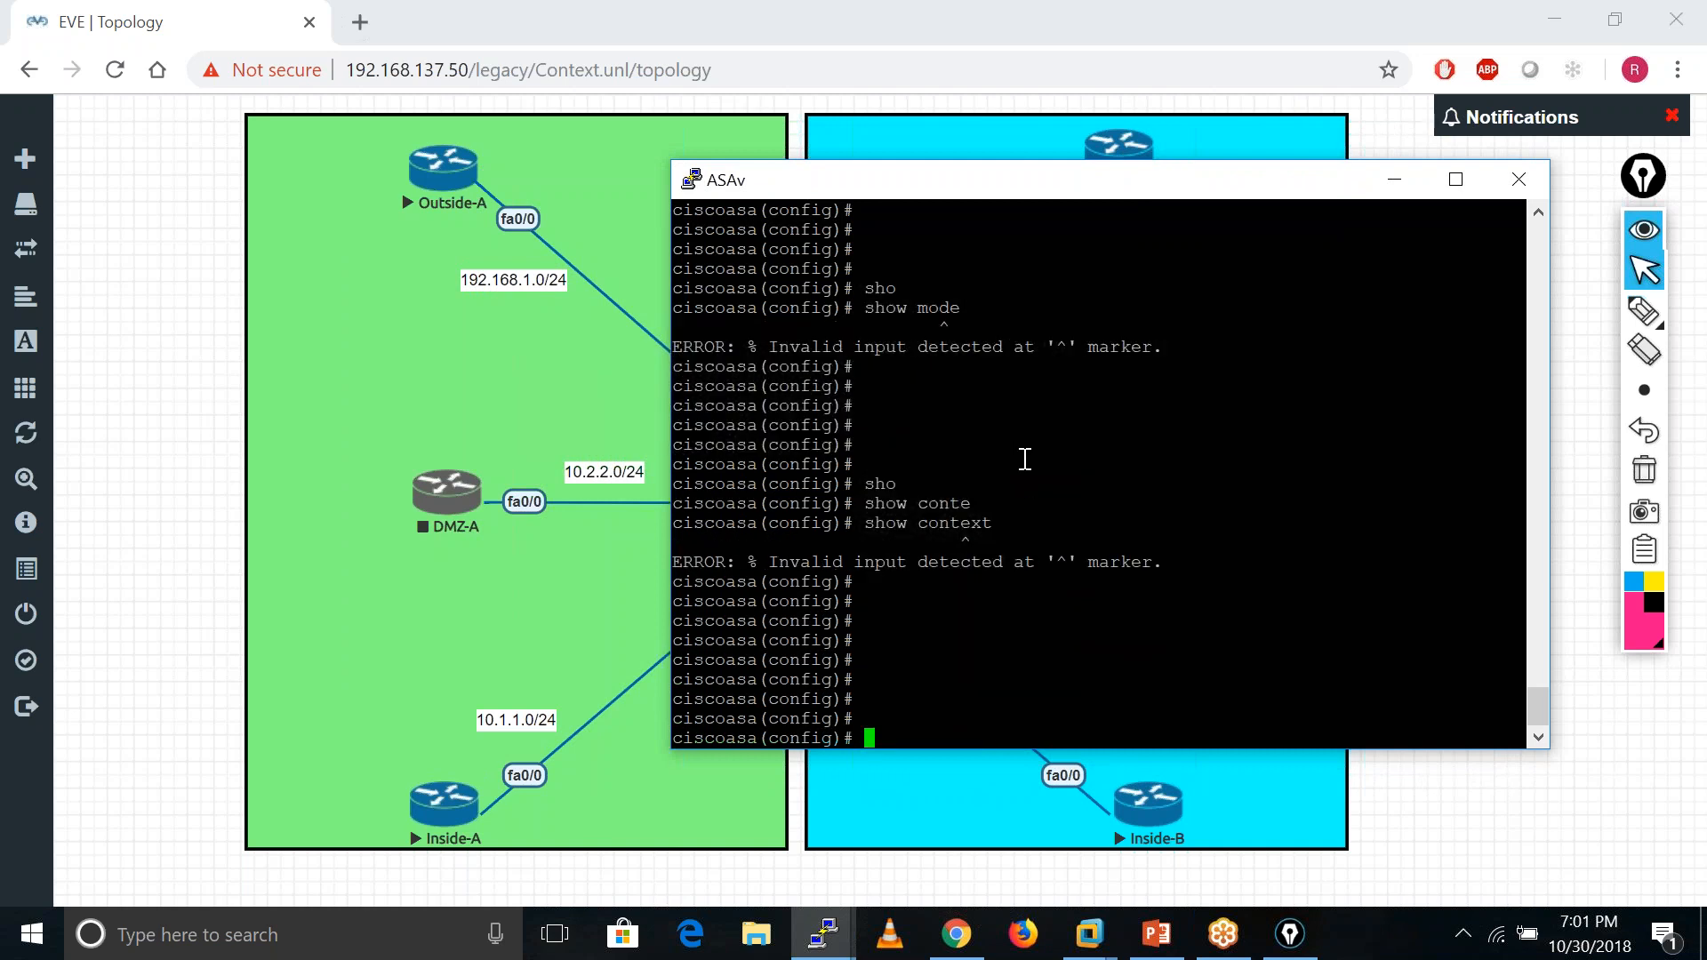
- Run show firewall to confirm the firewall mode is Router
text(sho)
key(Tab)
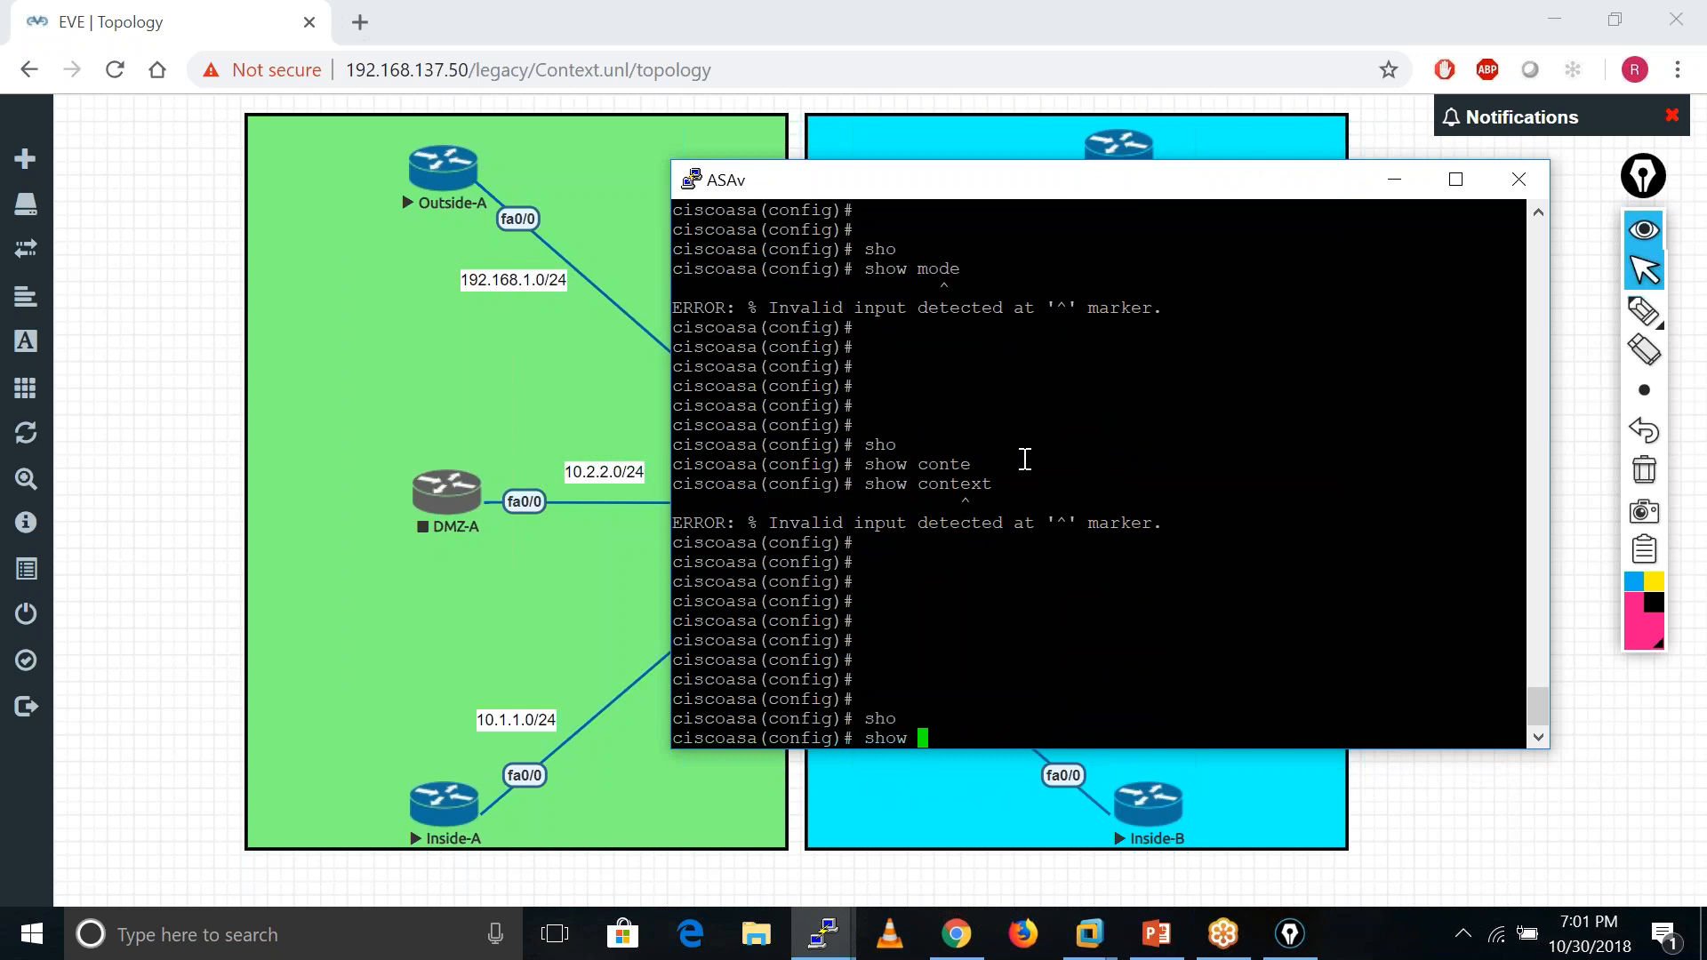
text(fire)
key(Tab)
key(Return)
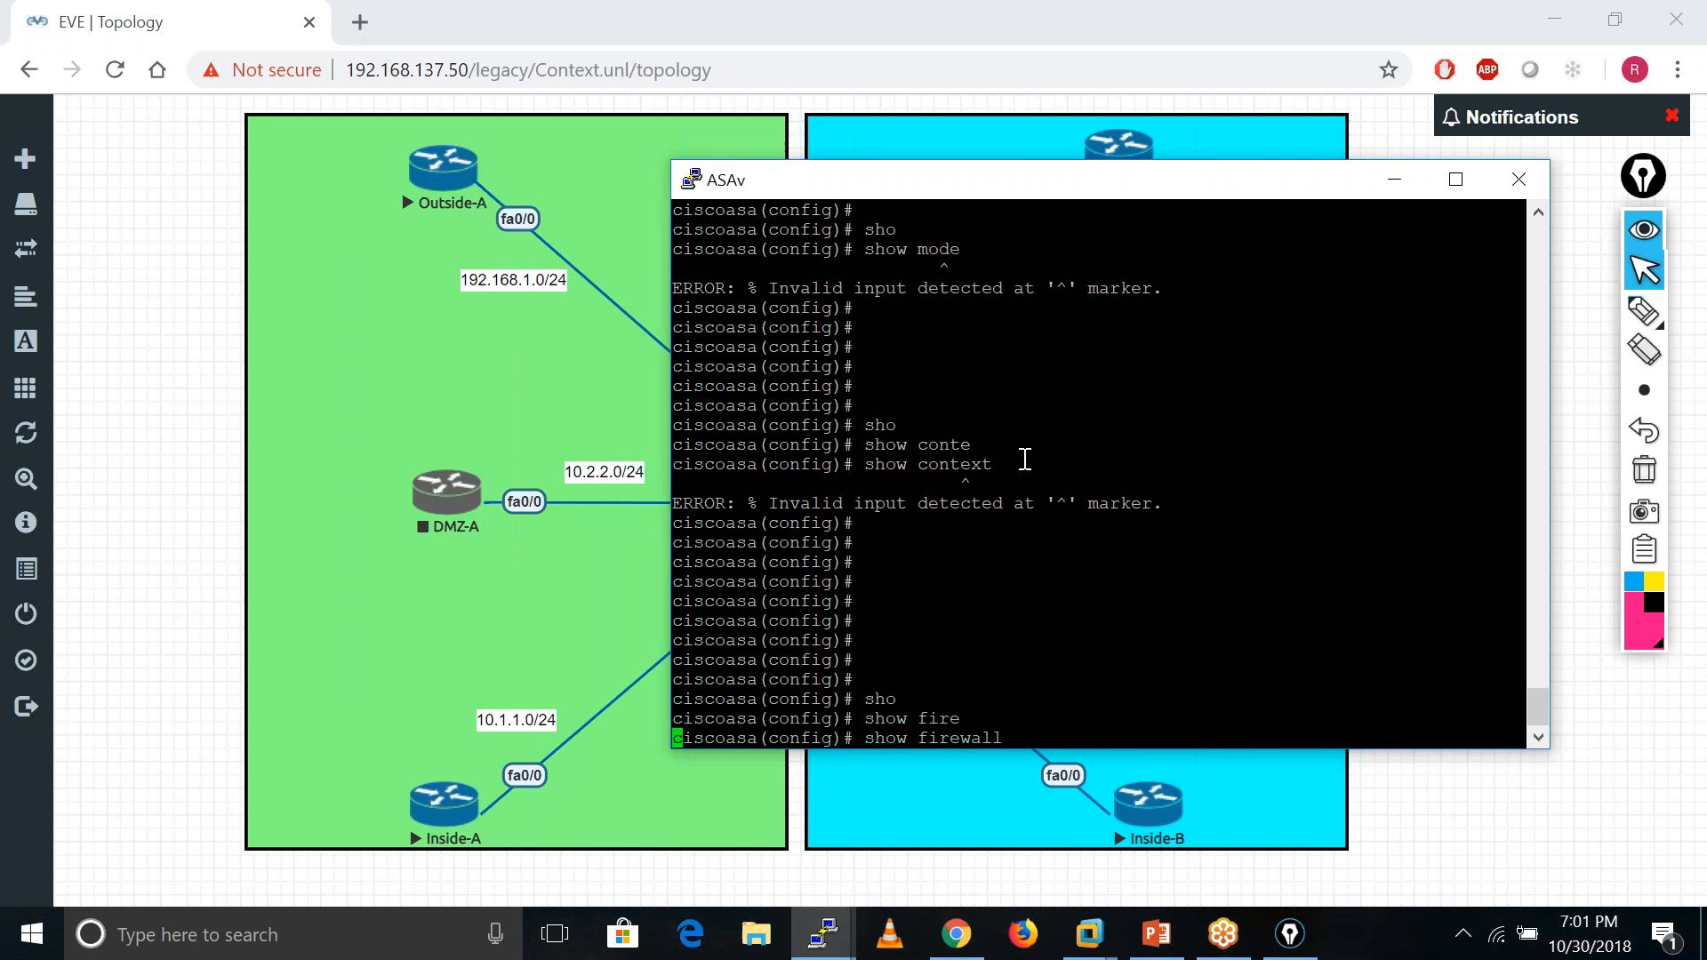
key(Return)
key(Return)
key(Return)
key(Return)
key(Return)
key(Return)
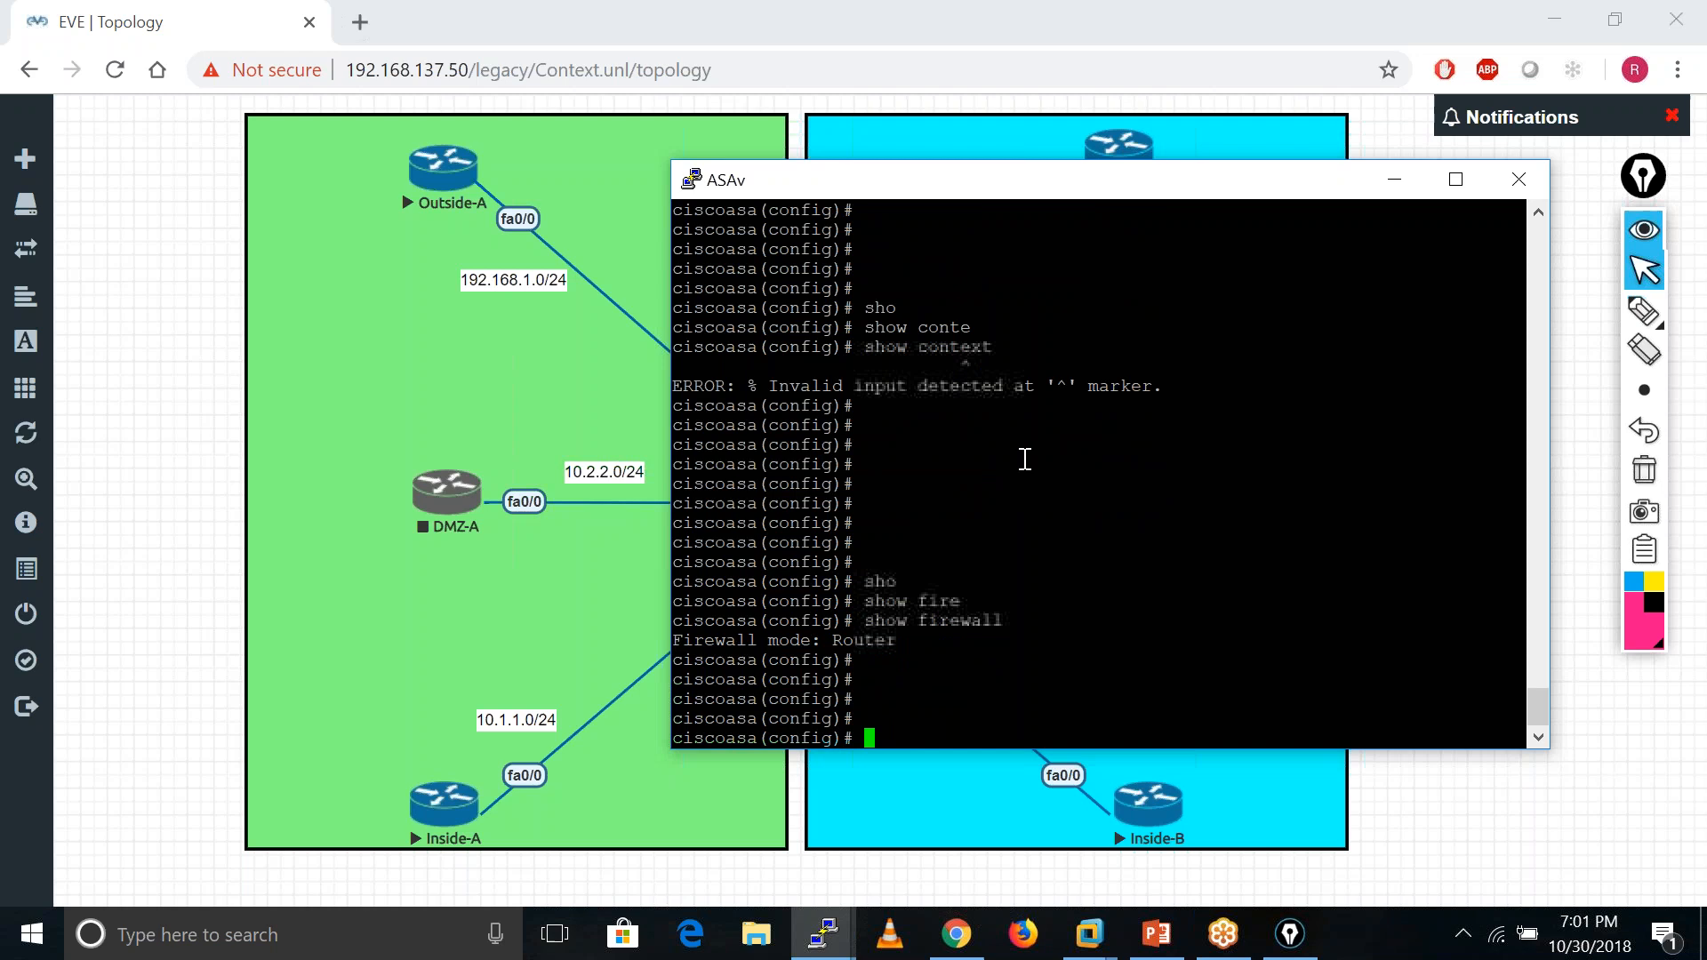
key(Return)
key(Return)
key(Return)
- Run show mode again and exit configuration mode
text(sho)
key(Tab)
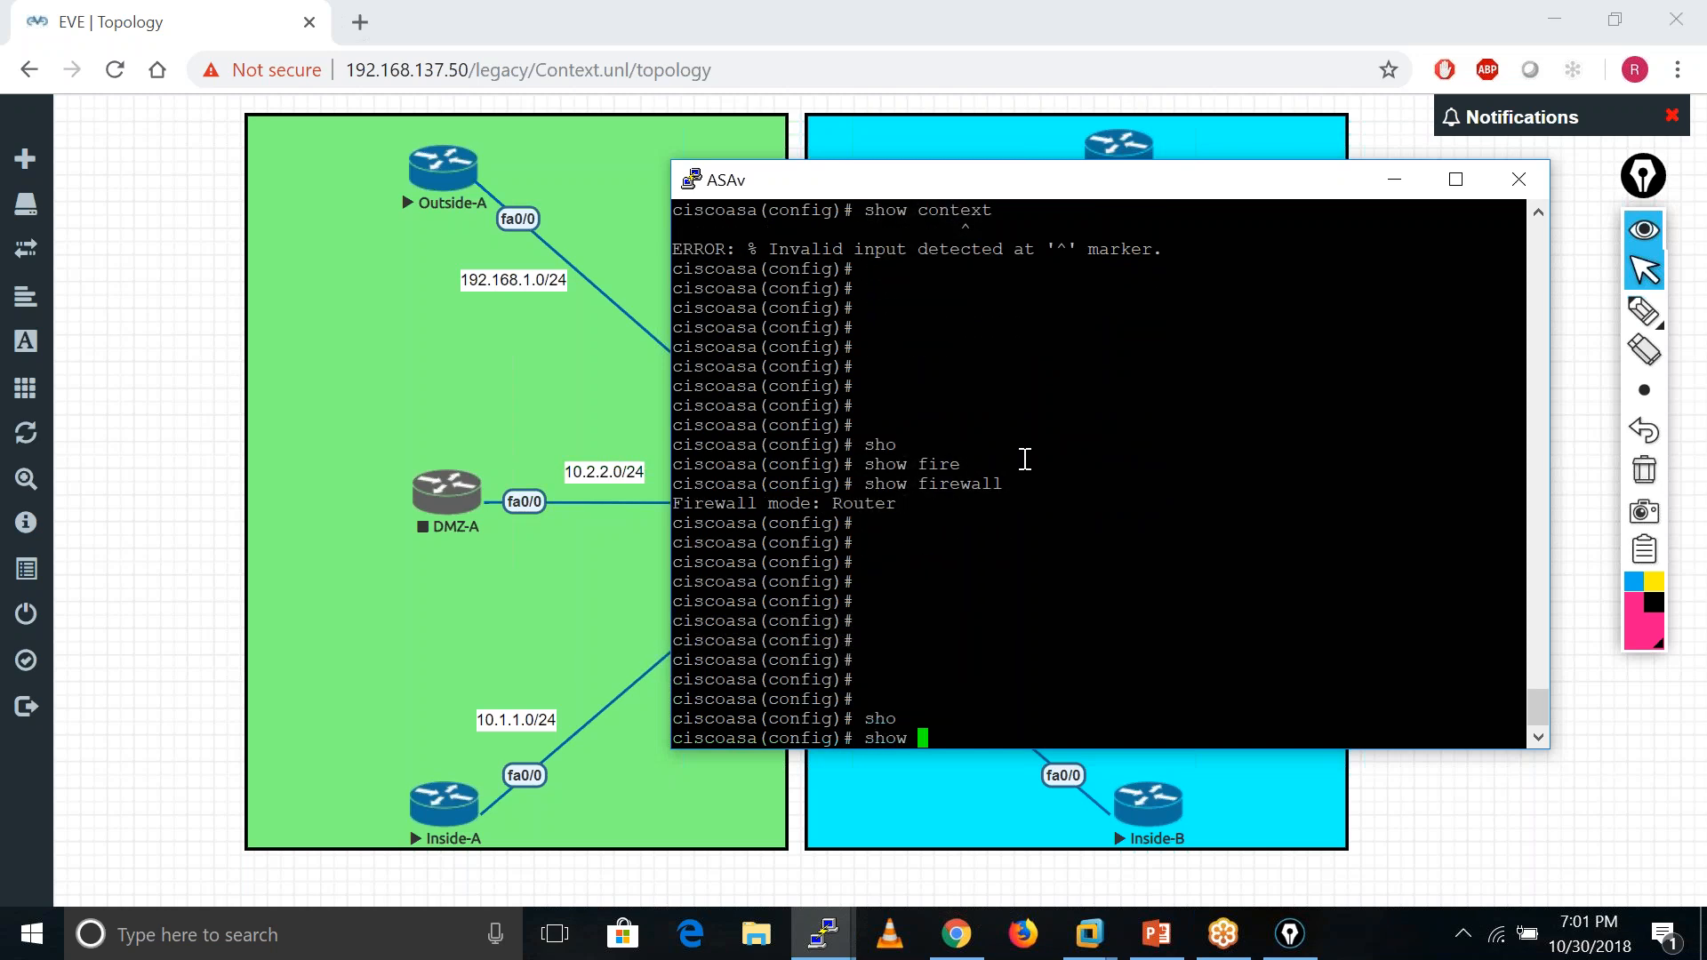
text(mode)
key(Tab)
key(Return)
text(exit)
key(Return)
key(Return)
key(Return)
key(Return)
key(Return)
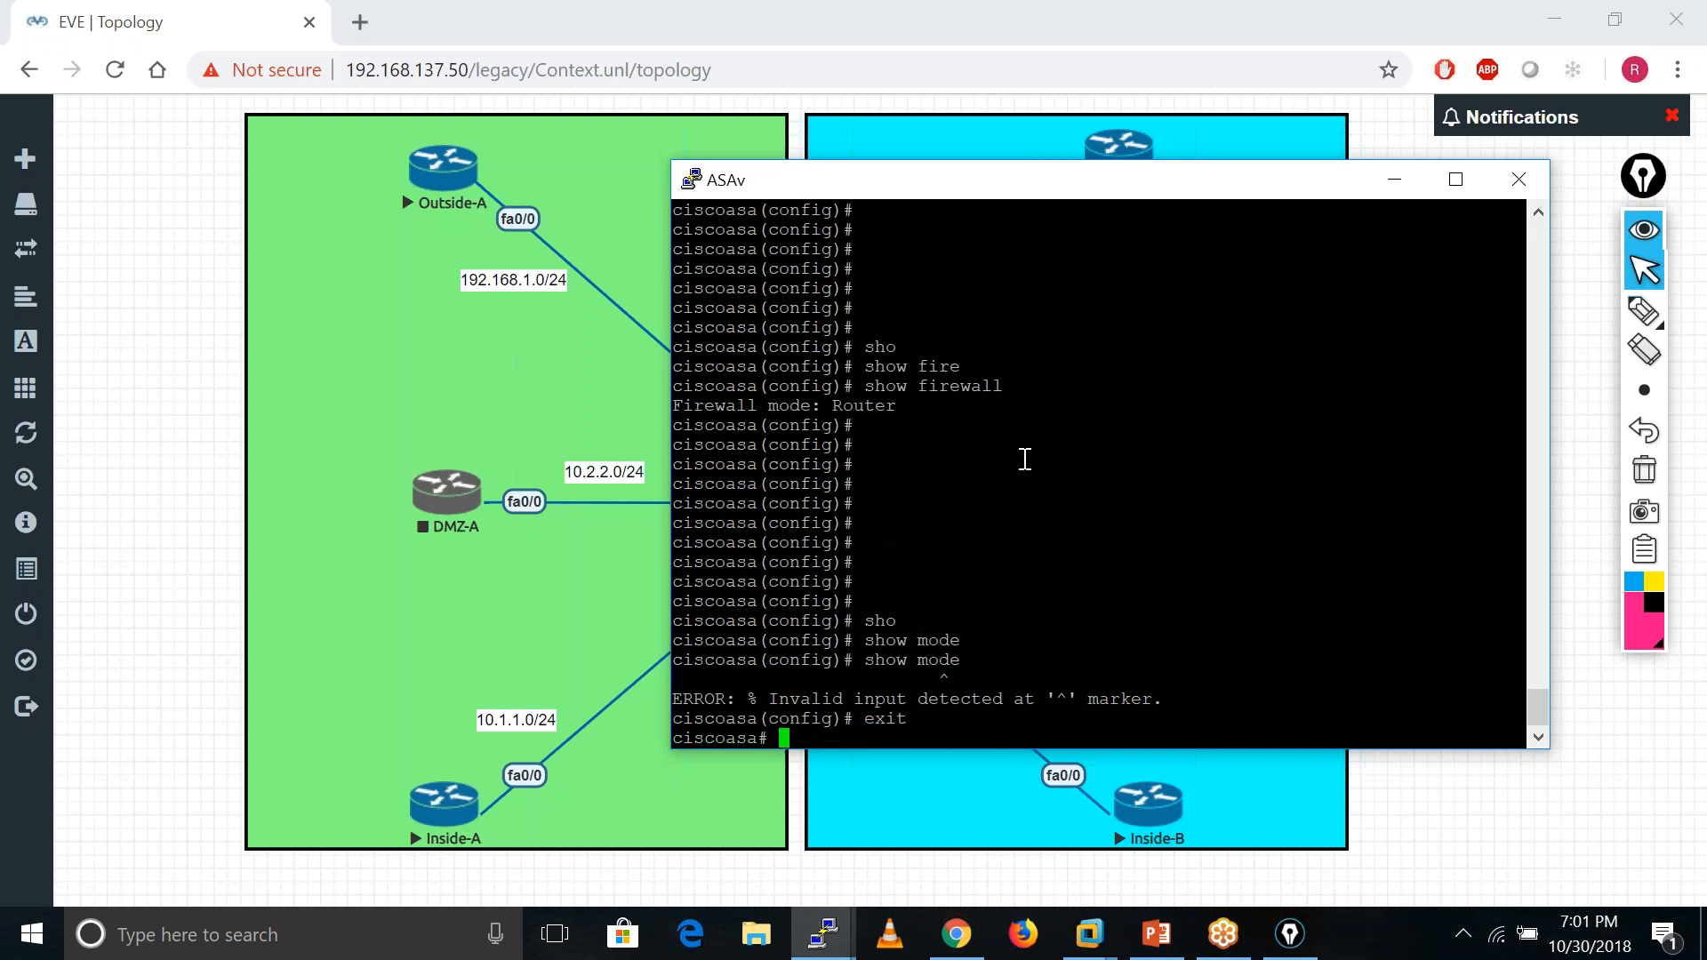
- Ask for help on the show mode command's options
text(sho)
key(Tab)
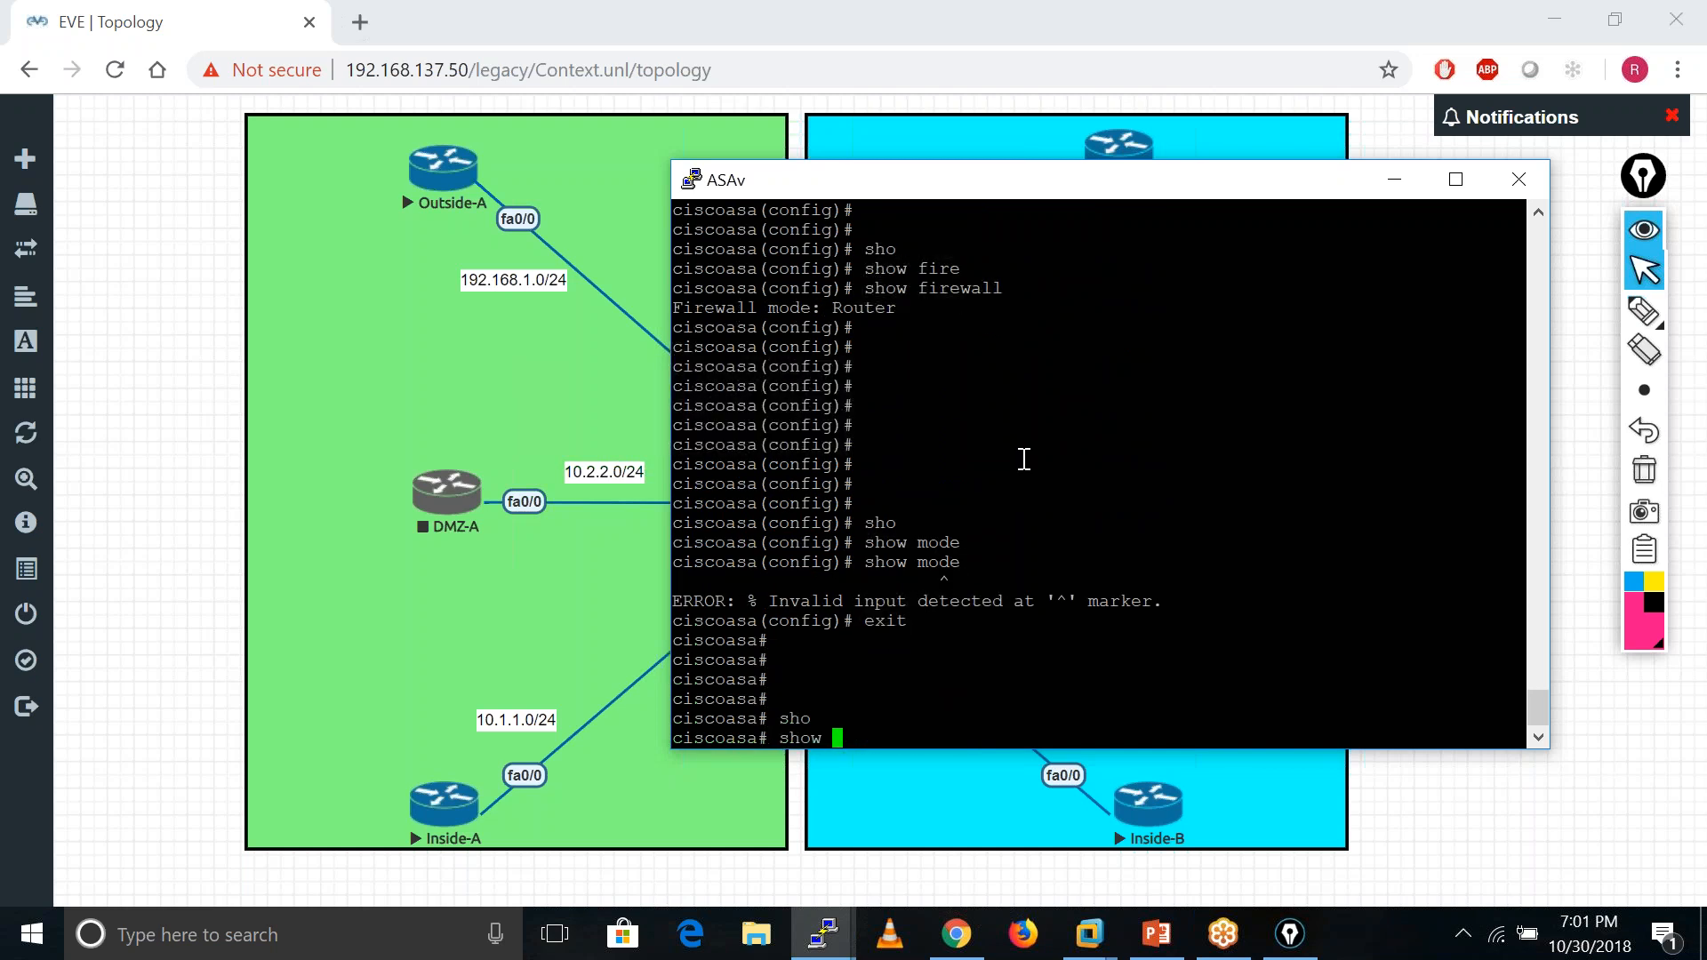
text(mode)
key(Tab)
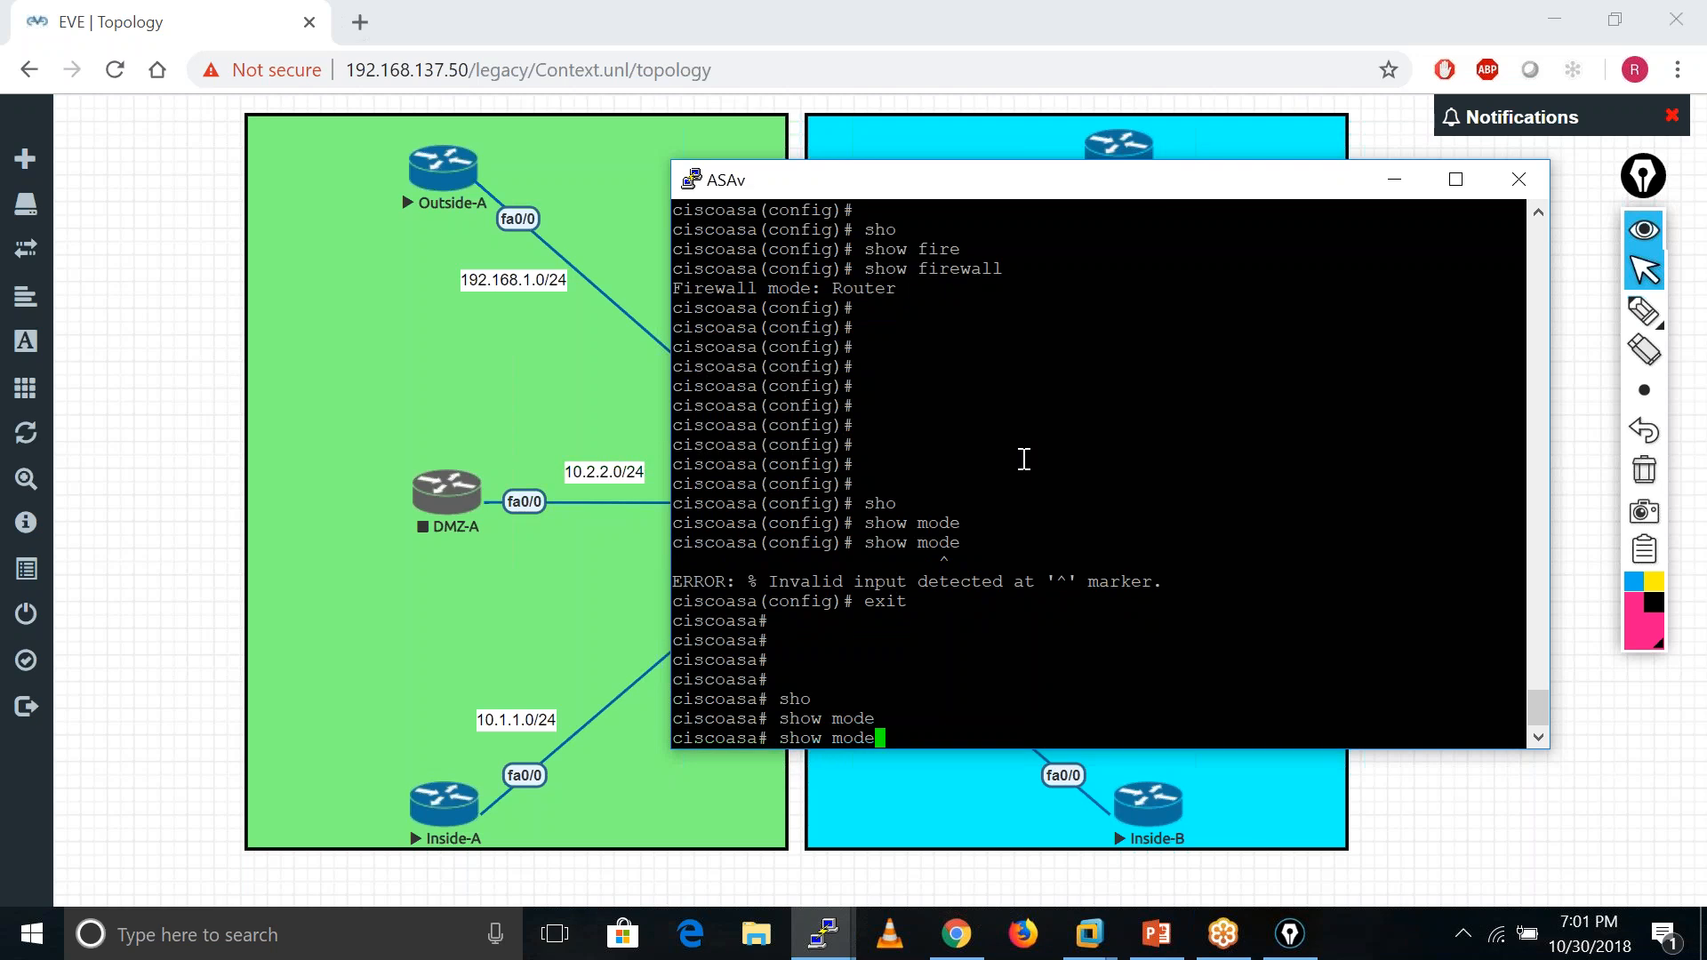
text(?)
key(BackSpace)
key(BackSpace)
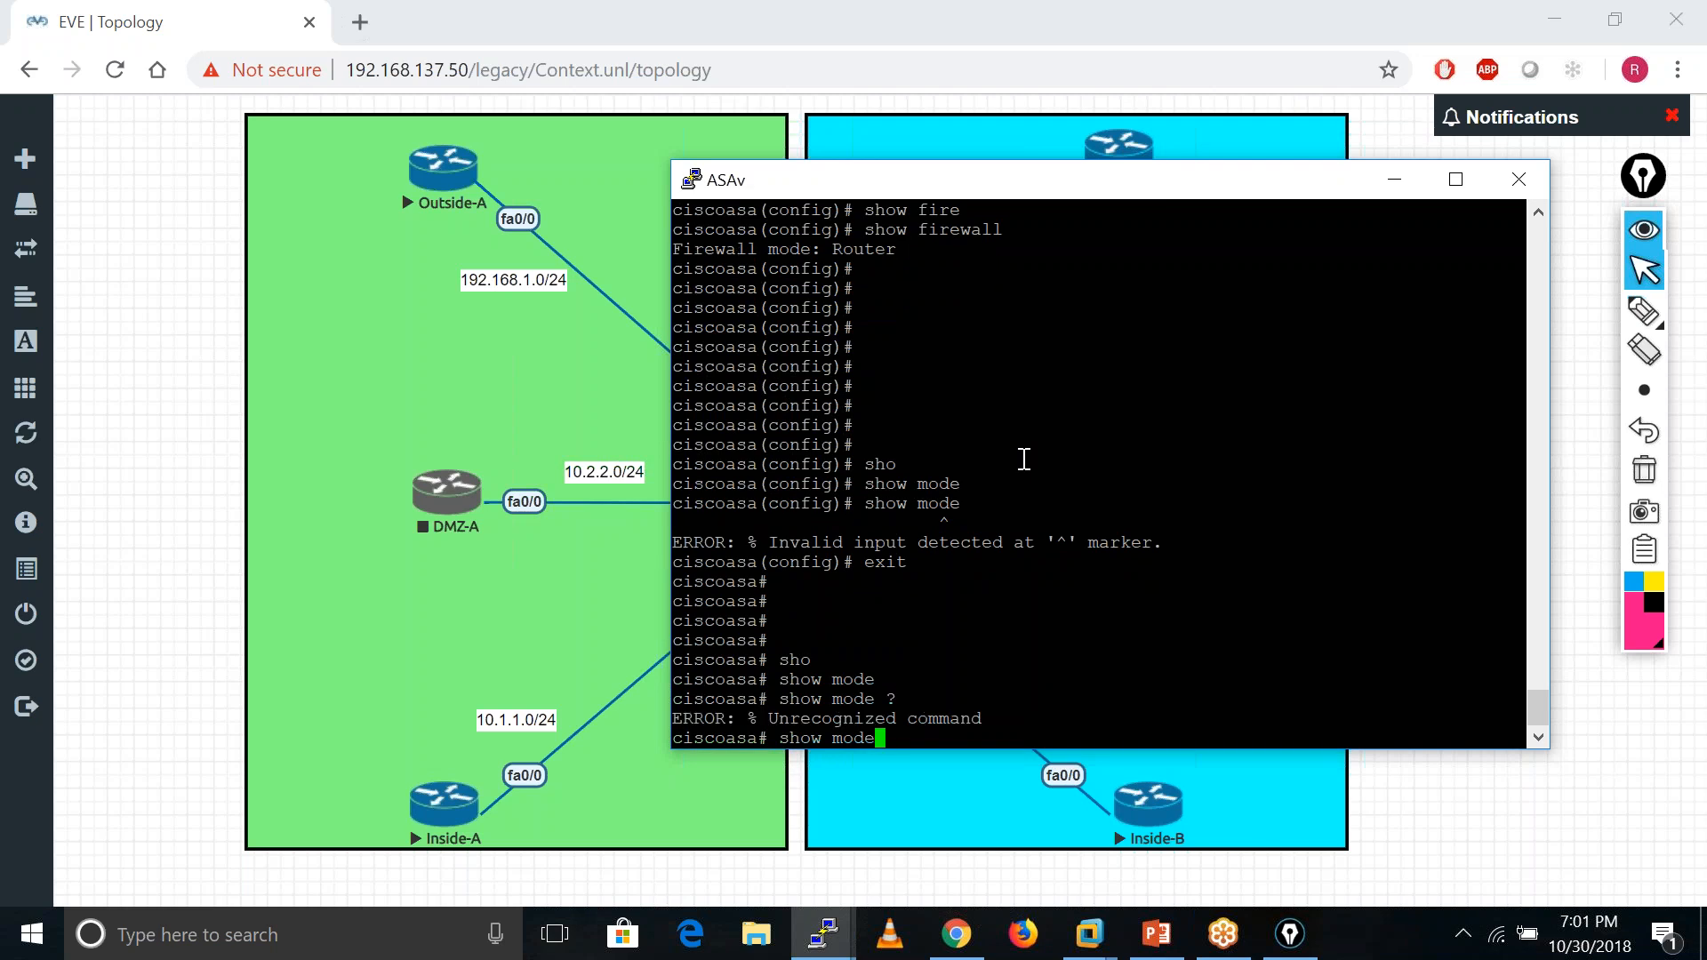
key(BackSpace)
key(BackSpace)
key(BackSpace)
- List all show subcommands with 'show ?' and page through to the end
text(?)
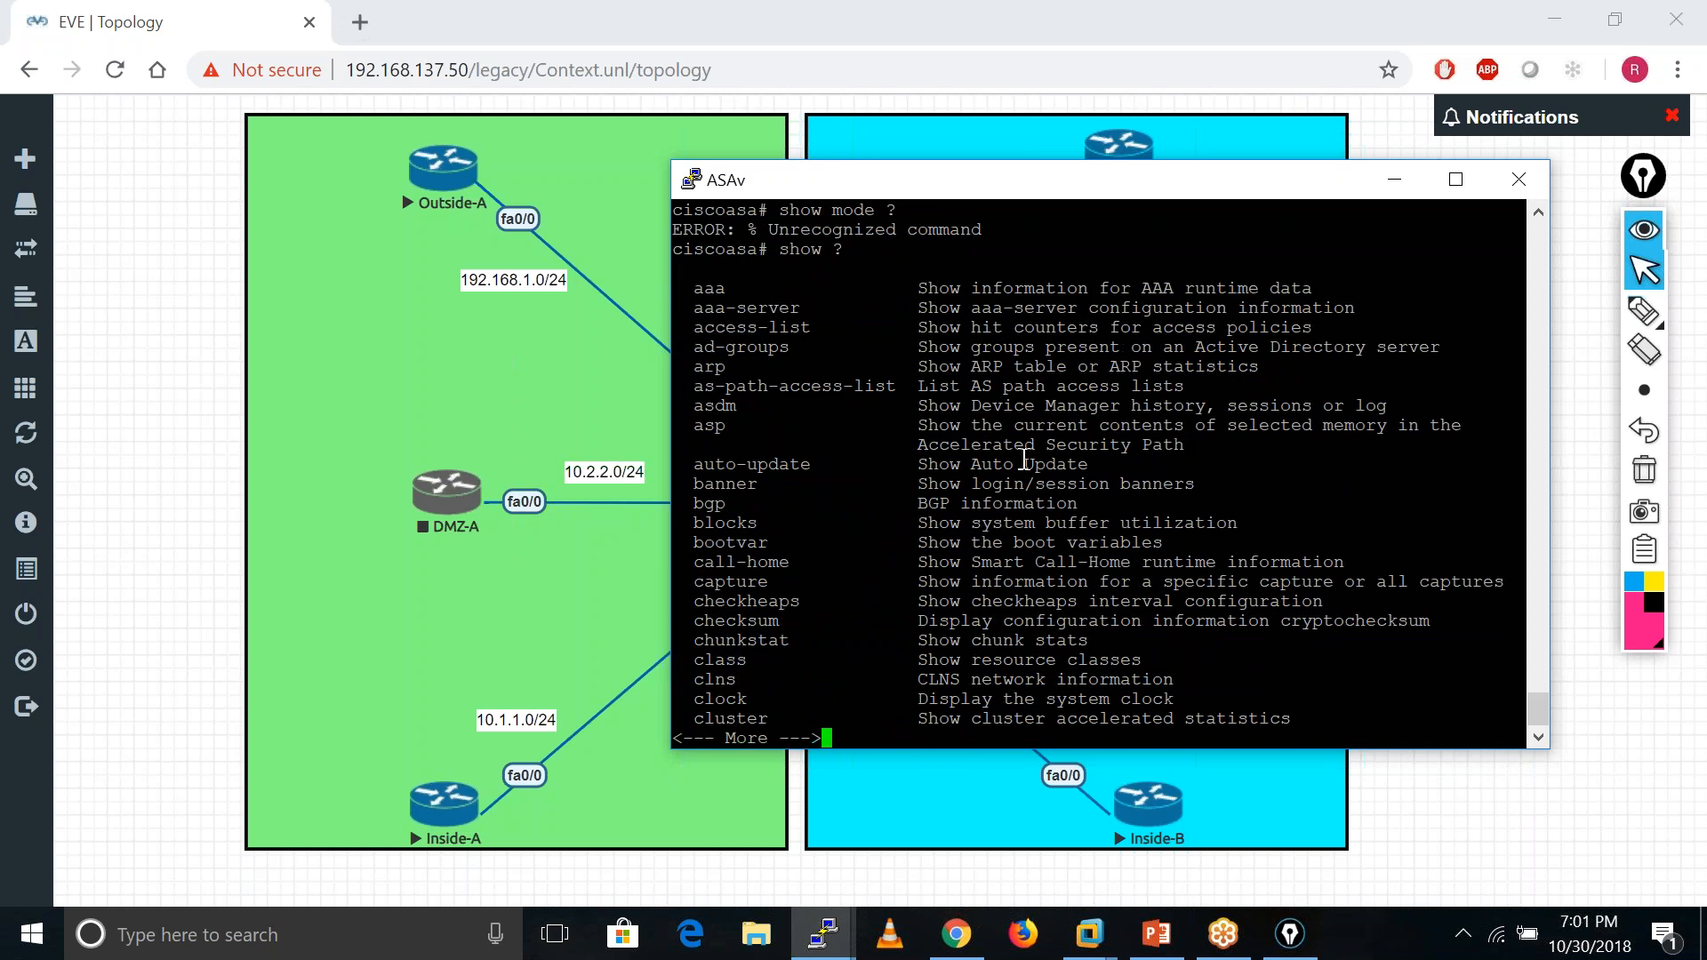
key(space)
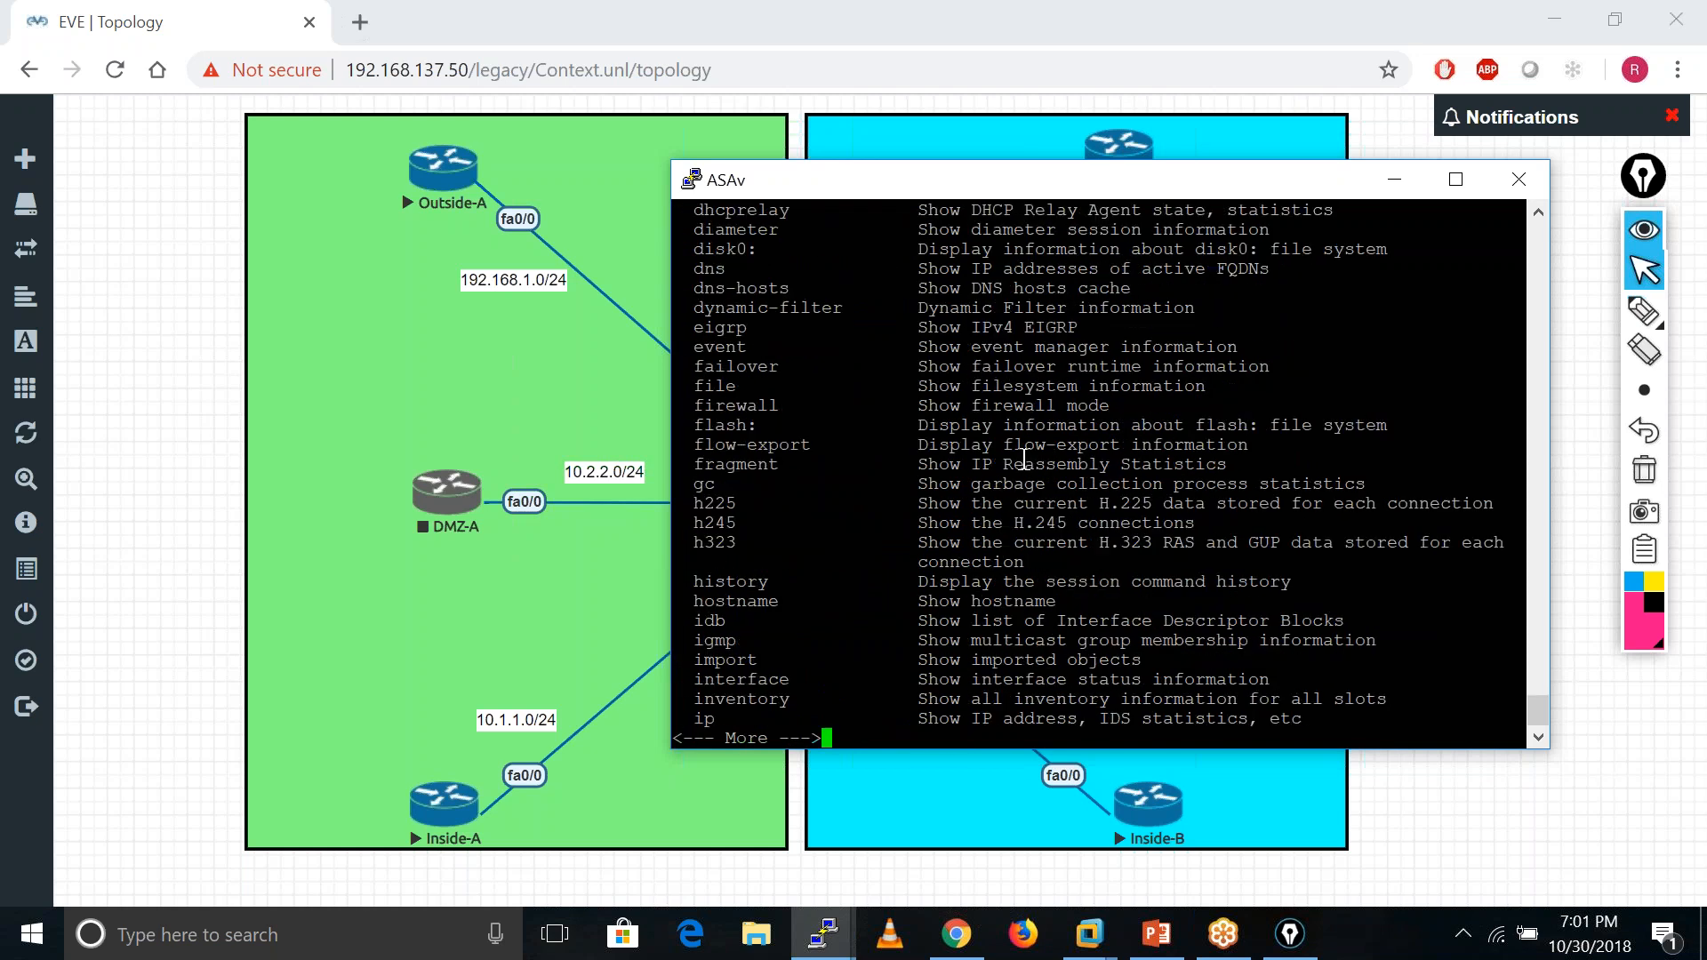
key(space)
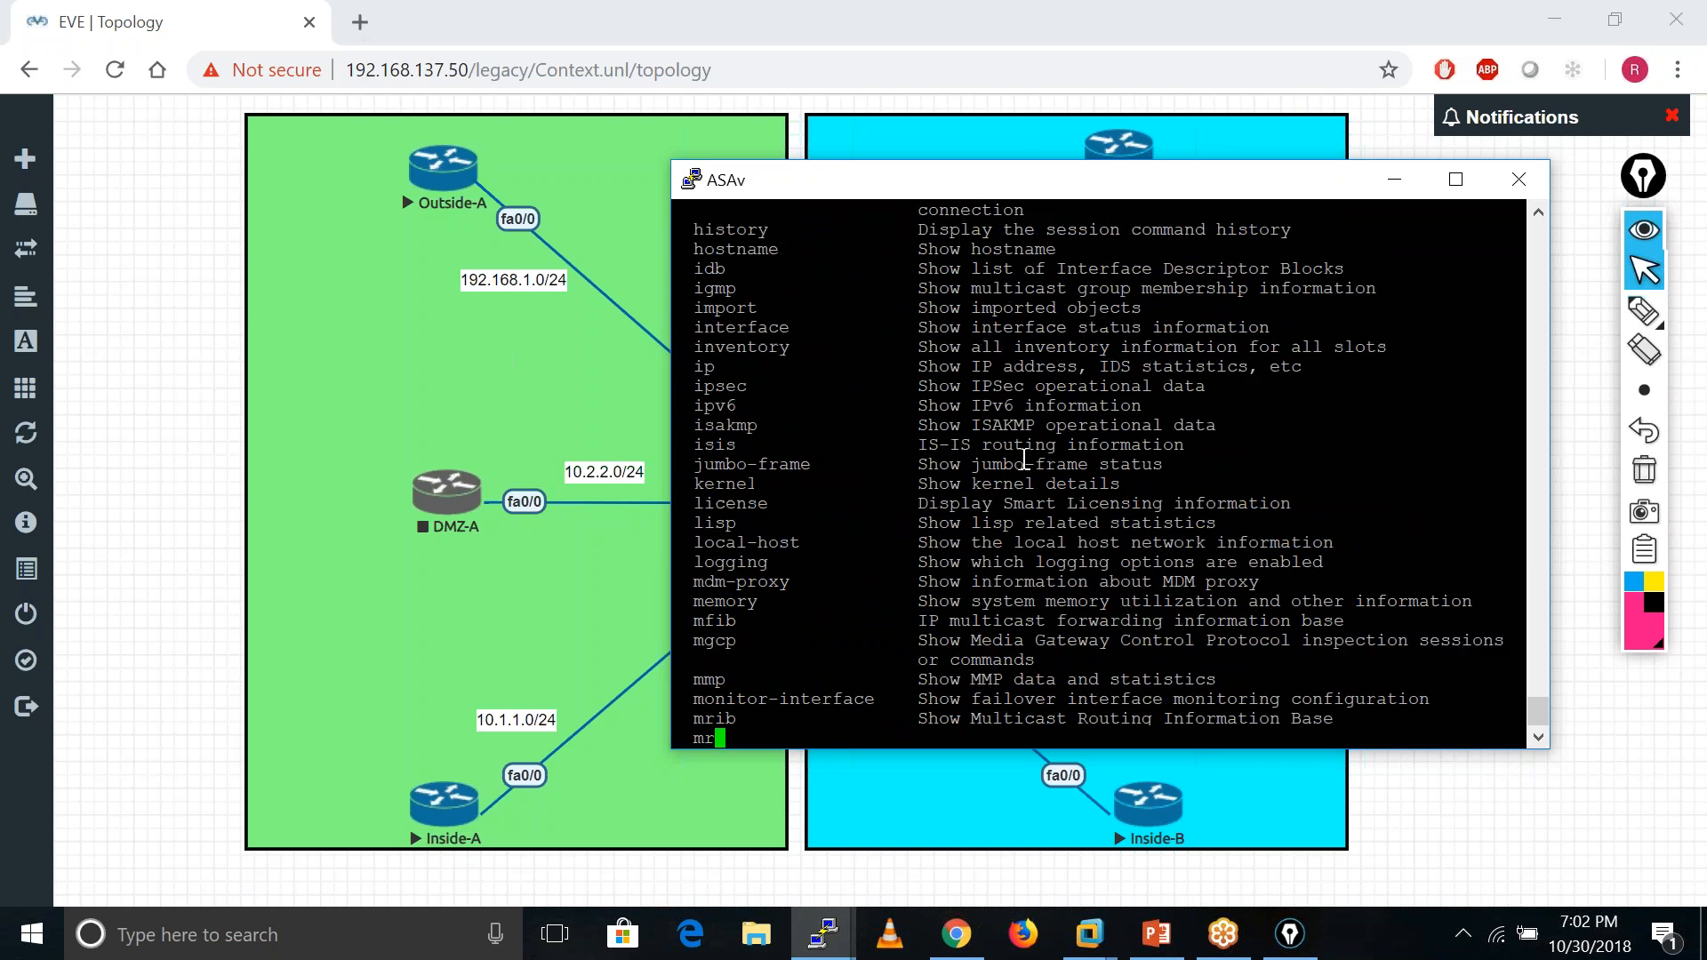
key(space)
key(space)
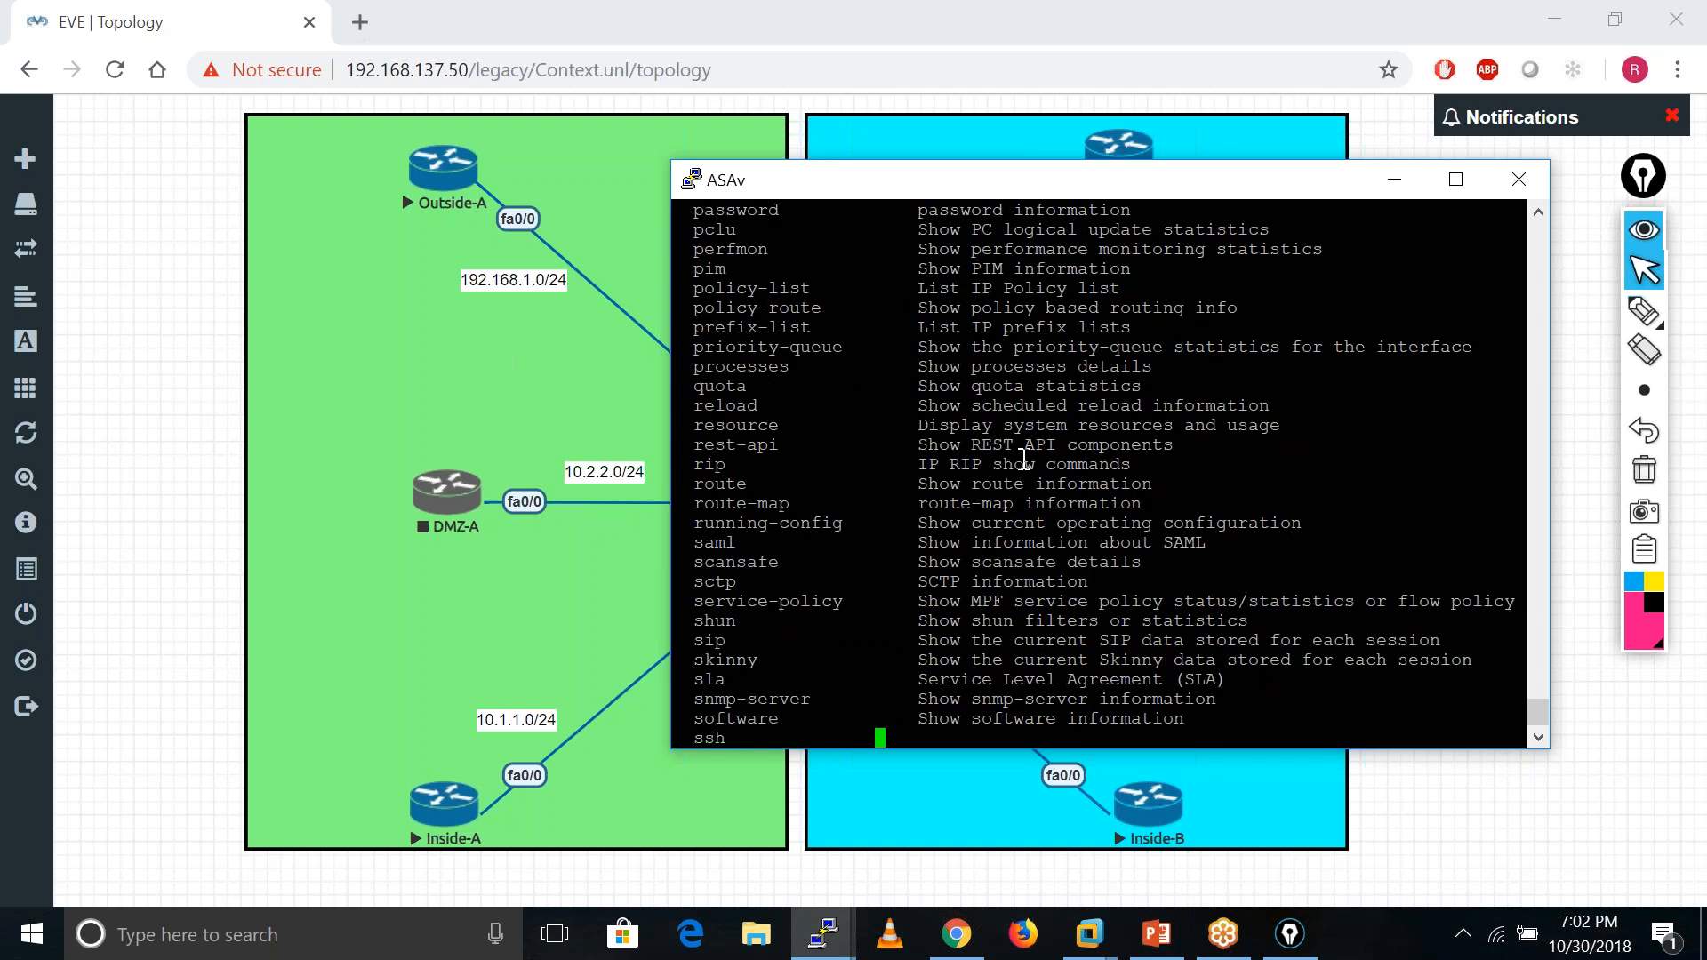
key(space)
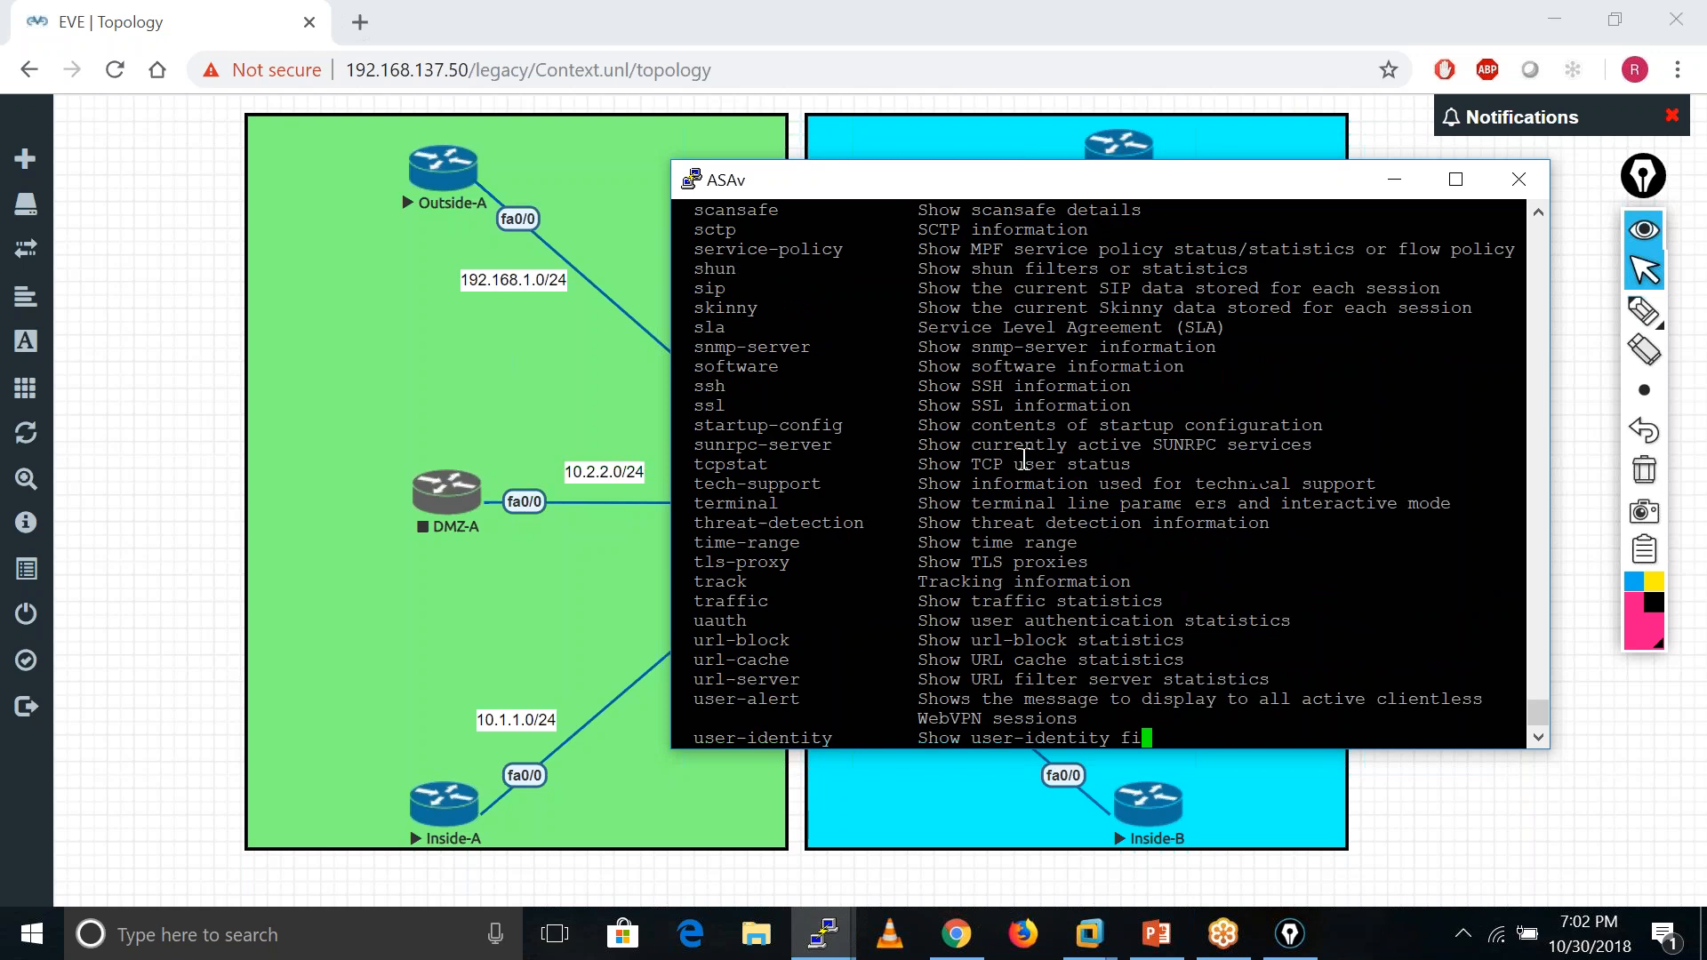
key(BackSpace)
key(BackSpace)
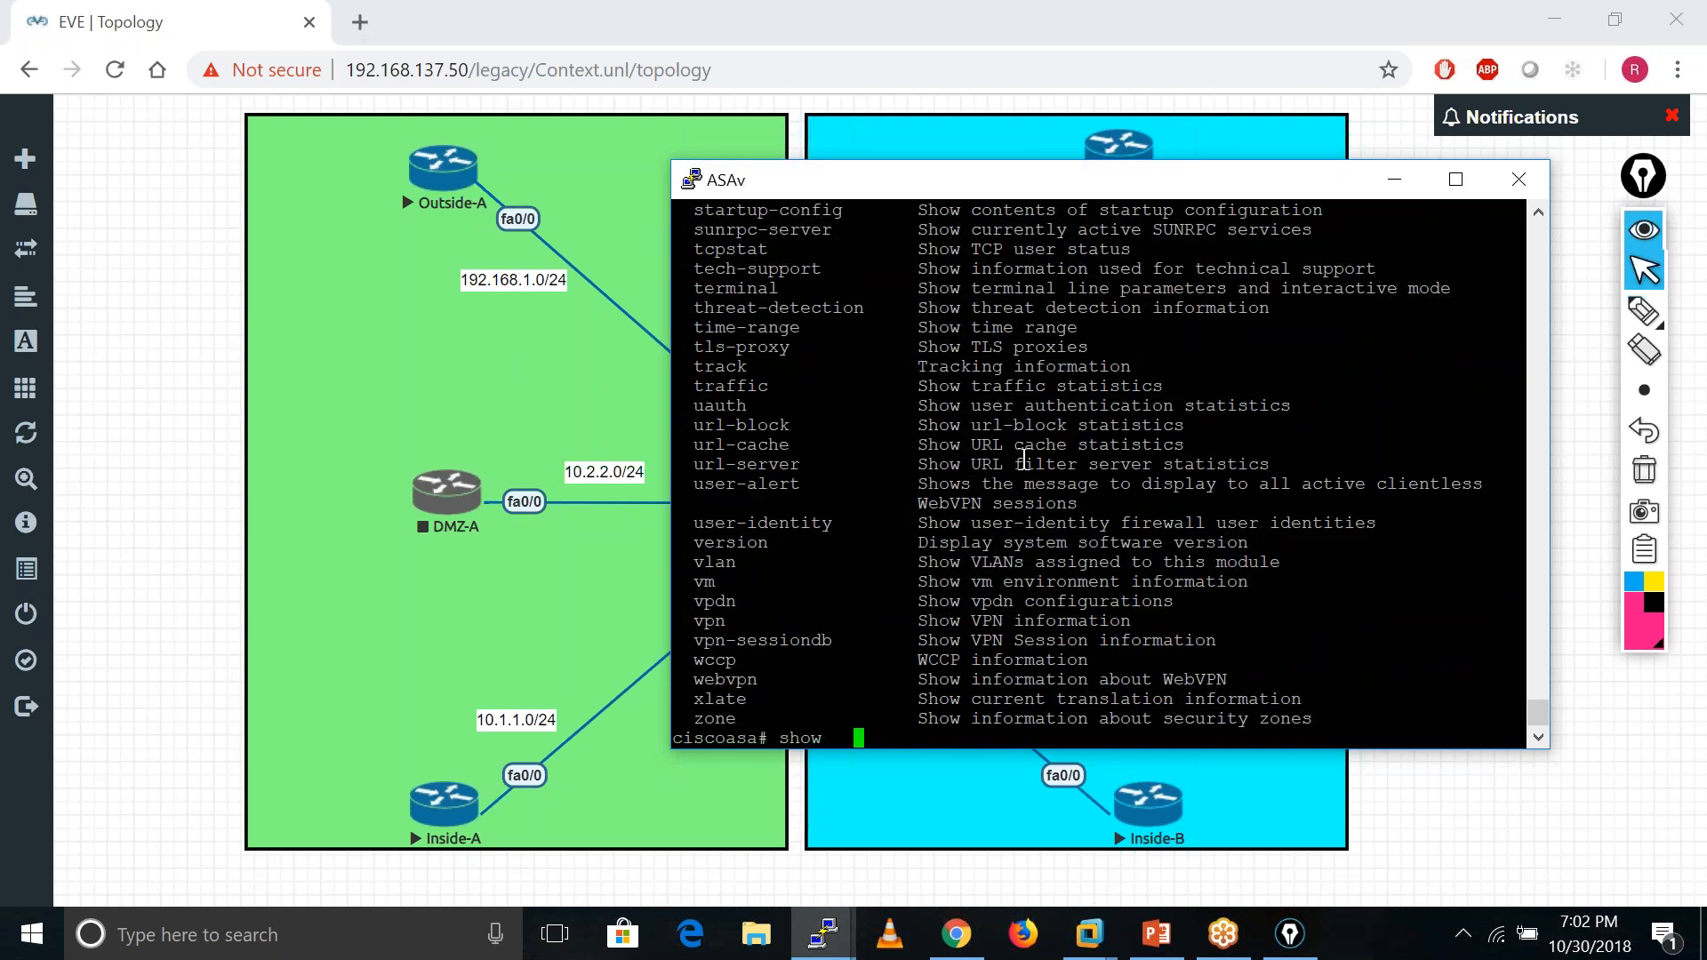
key(Return)
key(Return)
key(Return)
key(Return)
key(Return)
key(Return)
key(Return)
key(Return)
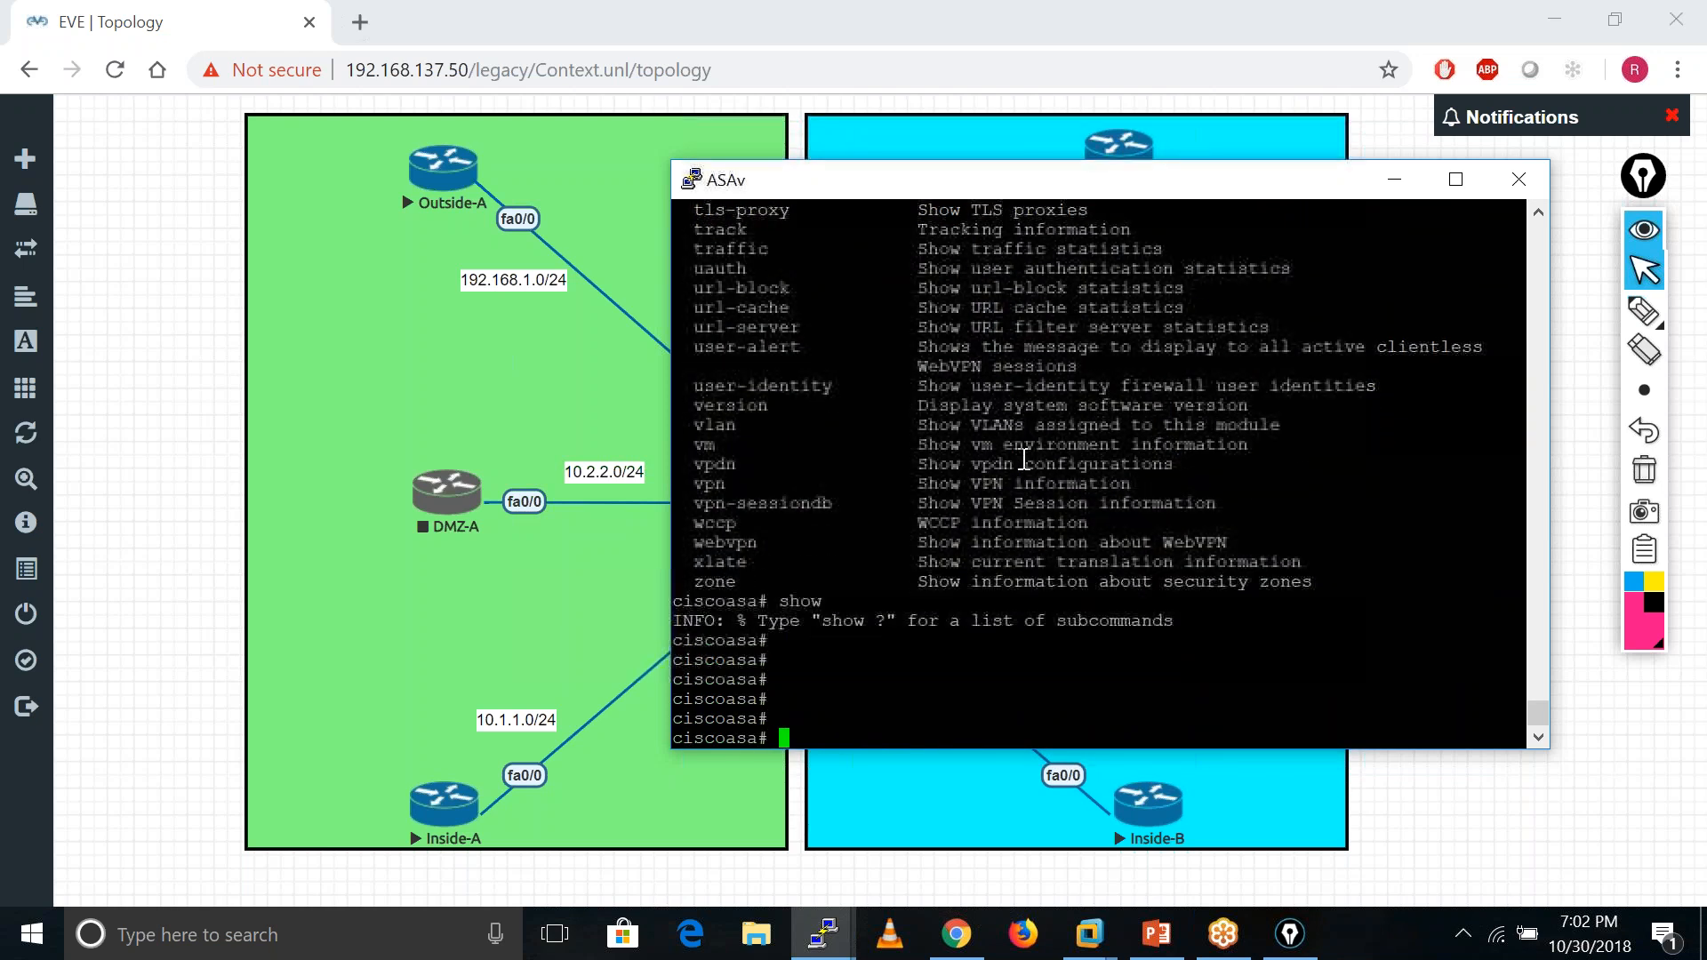
- Enter conf t and search the running config with 'sh run | be single'
text(conf t)
key(Return)
key(Return)
key(Return)
key(Return)
key(Return)
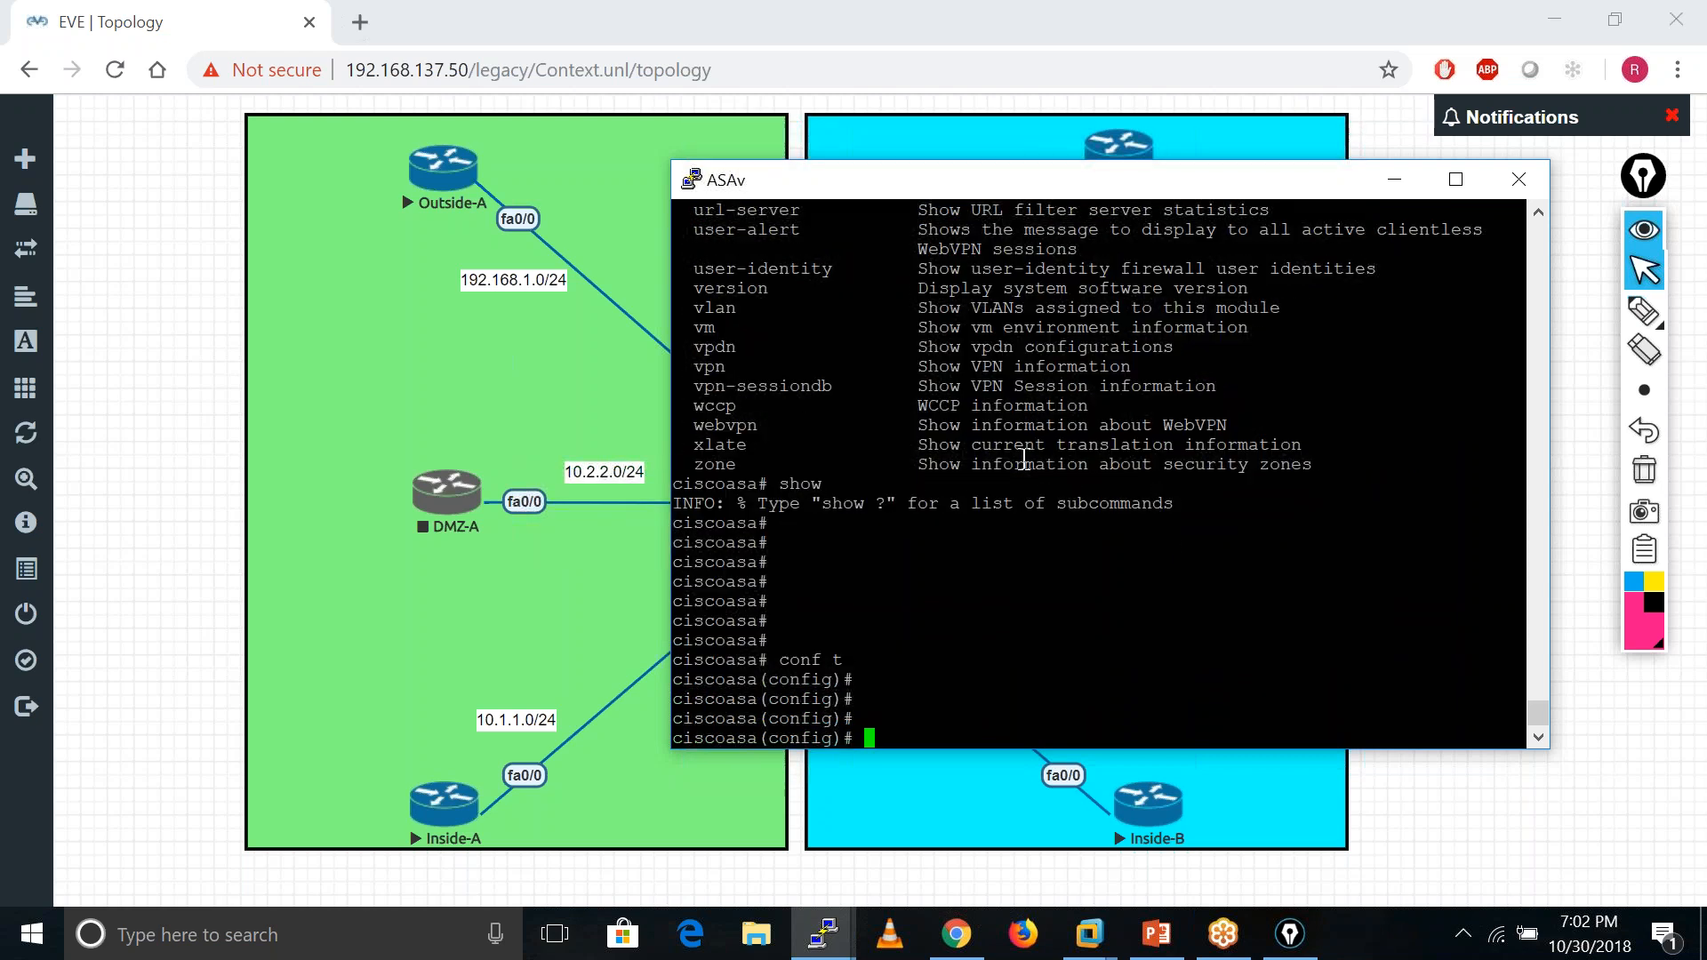
text(sh run | )
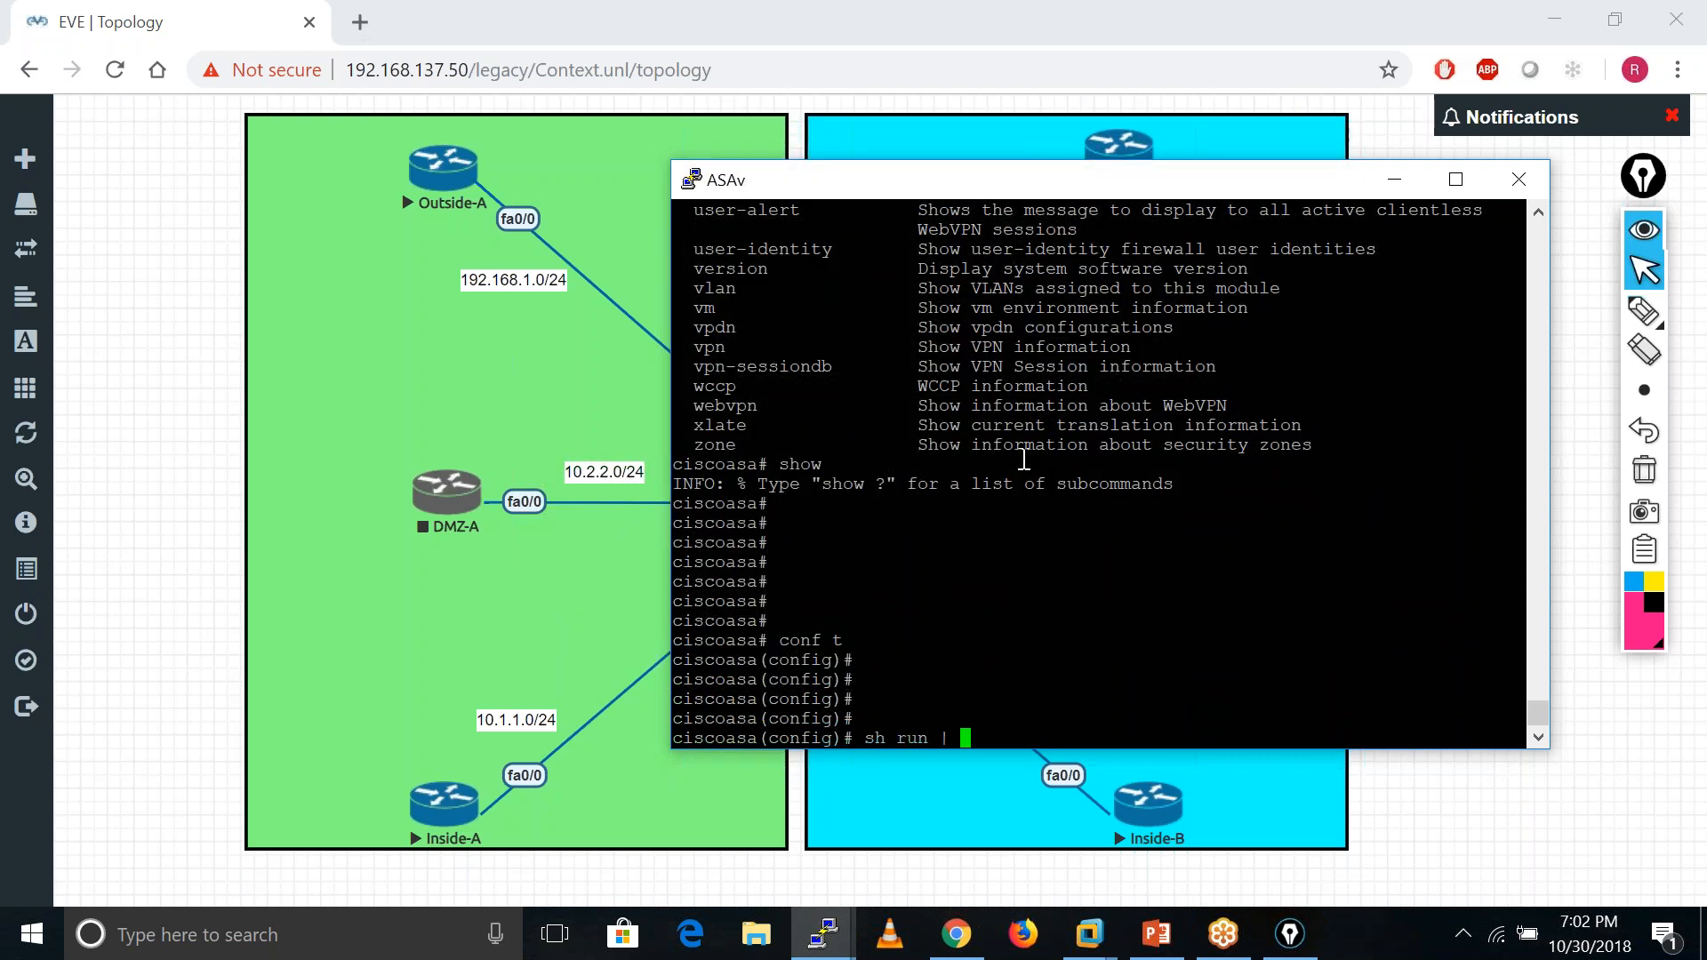
text(in)
key(BackSpace)
key(BackSpace)
key(BackSpace)
text(be single)
key(Return)
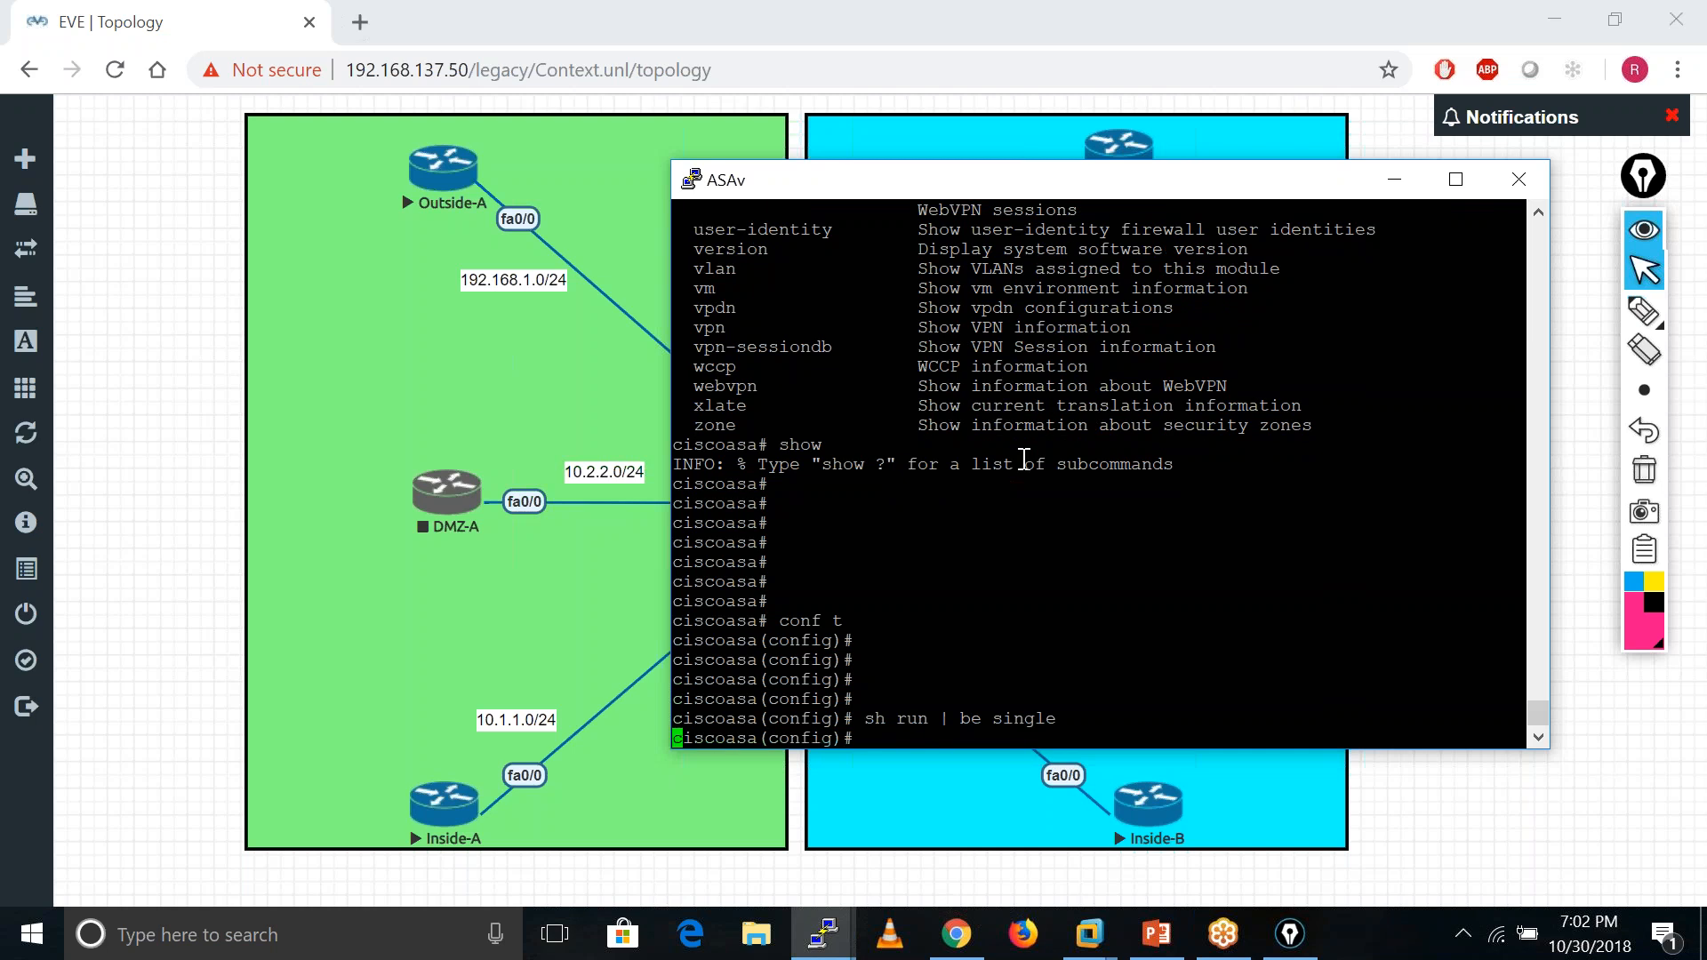
key(Return)
key(Return)
key(Return)
key(Return)
key(Return)
key(Return)
key(Return)
key(Return)
key(Return)
- Query 'firewall ?' to find the transparent mode option
text(mode)
key(Tab)
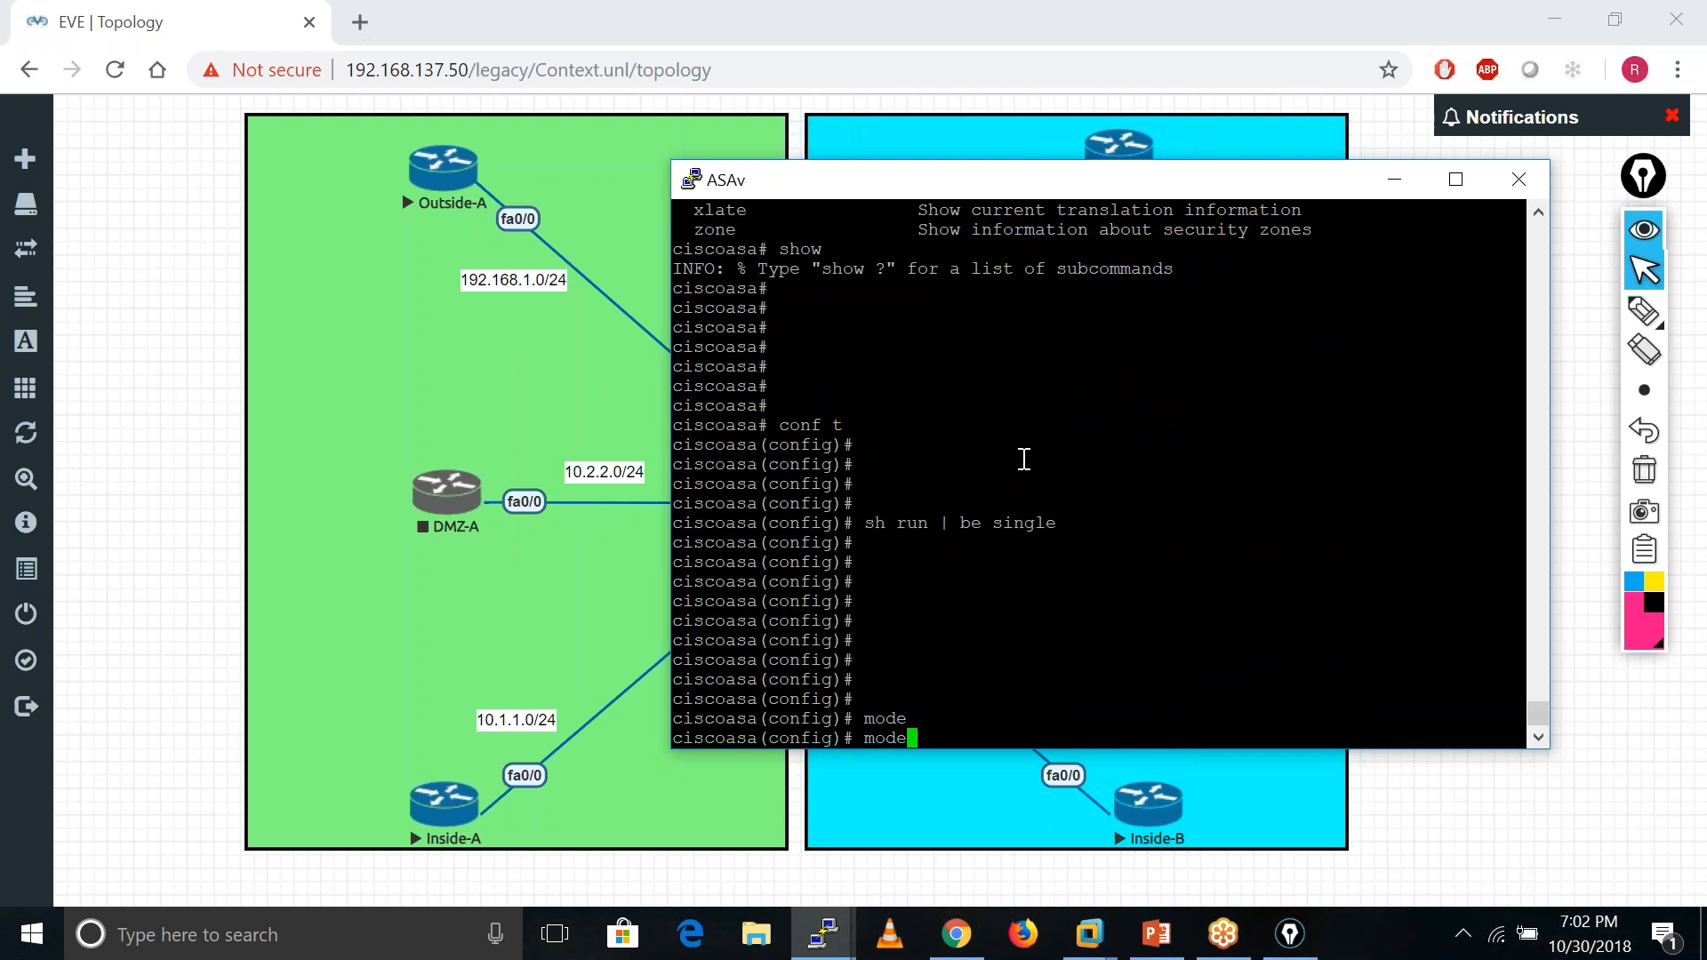
key(BackSpace)
key(BackSpace)
key(BackSpace)
key(BackSpace)
key(BackSpace)
text(foire)
key(Tab)
key(BackSpace)
key(BackSpace)
key(BackSpace)
key(BackSpace)
key(BackSpace)
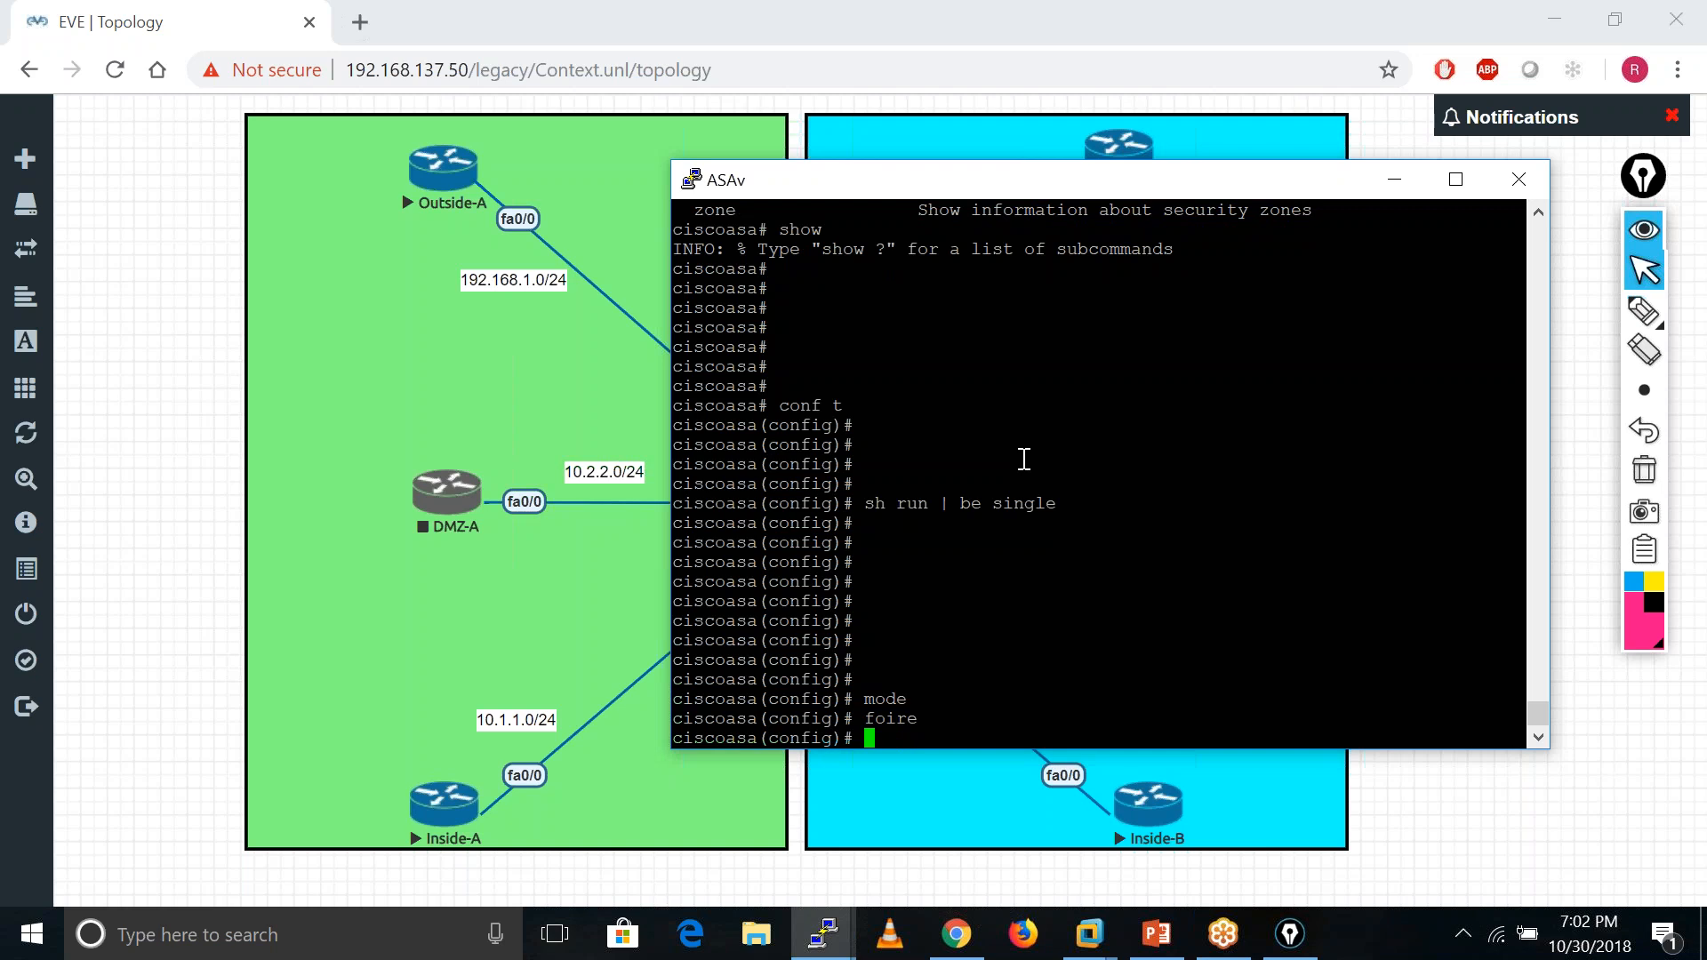
text(firew)
key(Tab)
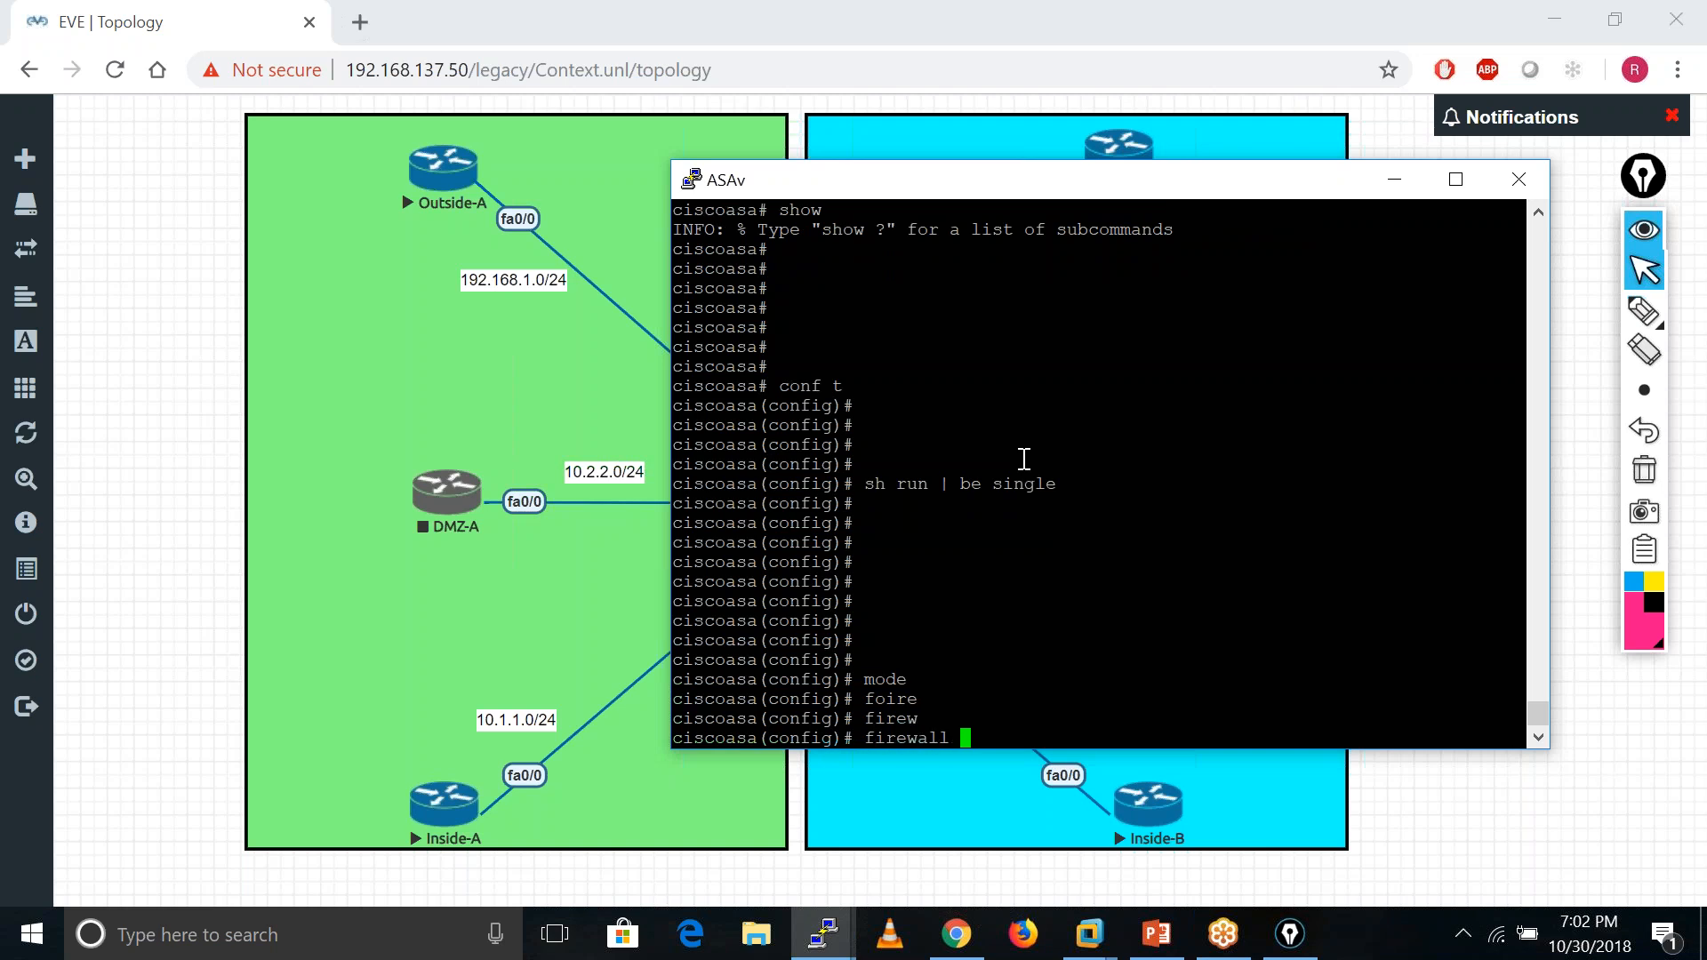
text(?)
key(BackSpace)
key(BackSpace)
key(BackSpace)
key(BackSpace)
key(BackSpace)
key(BackSpace)
key(BackSpace)
key(BackSpace)
key(BackSpace)
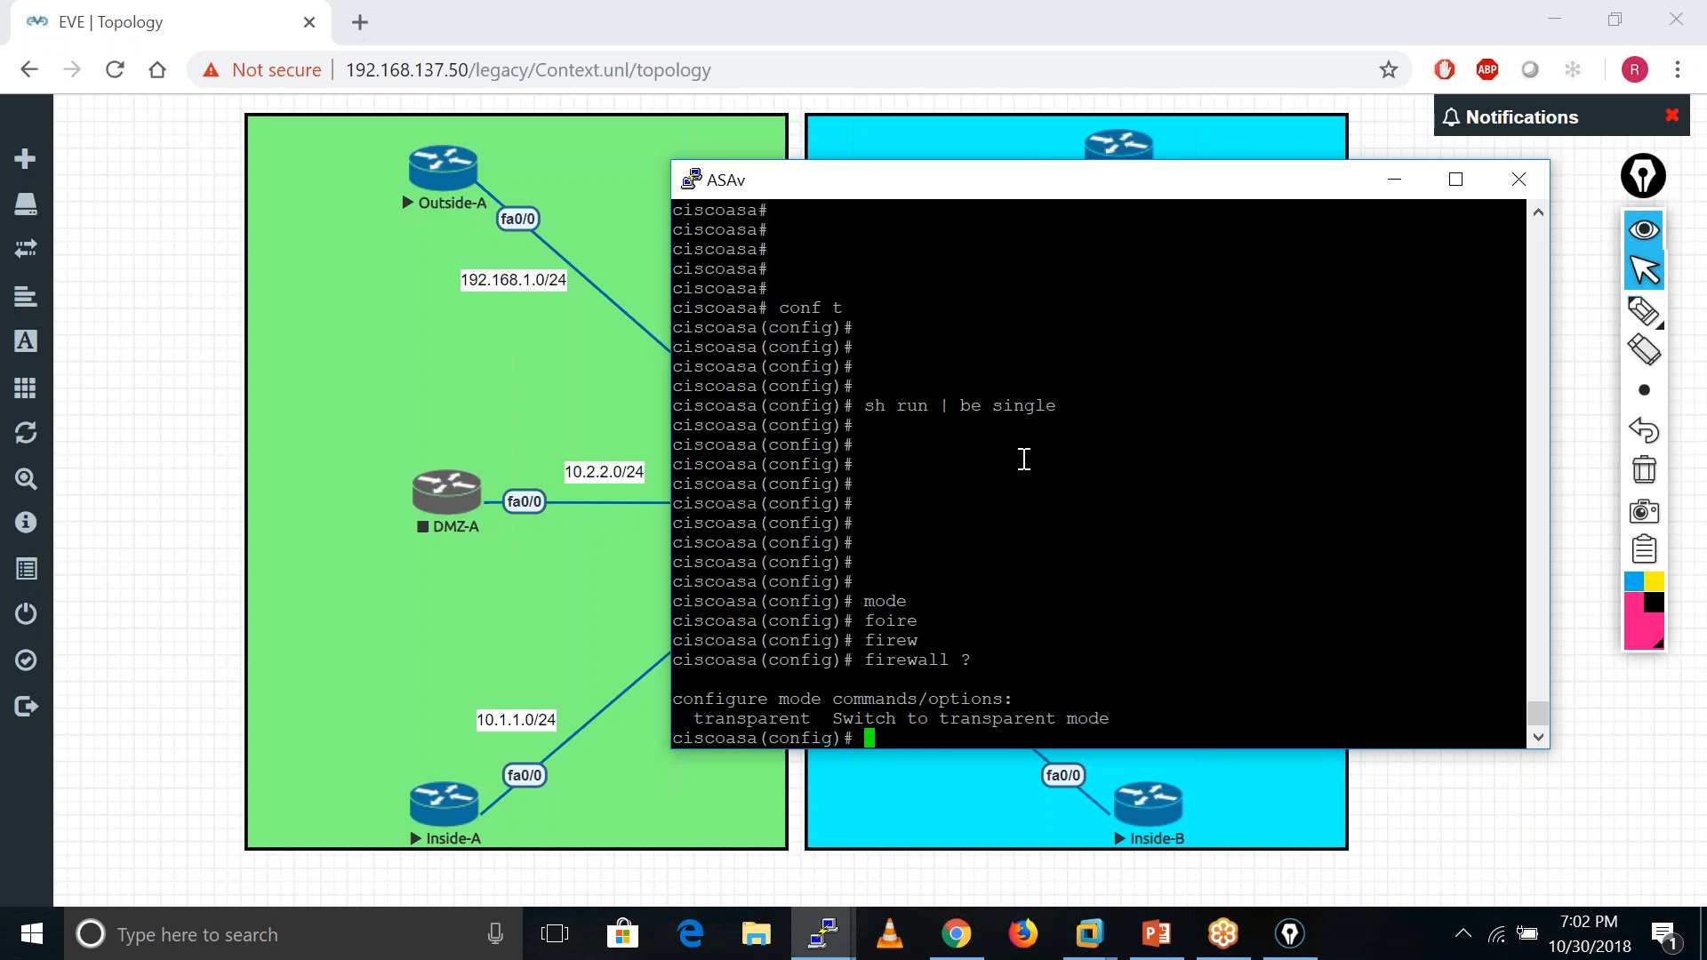
- Query help for 'show mode ?' on the ASAv
text(sho)
key(Tab)
text(mo)
key(Tab)
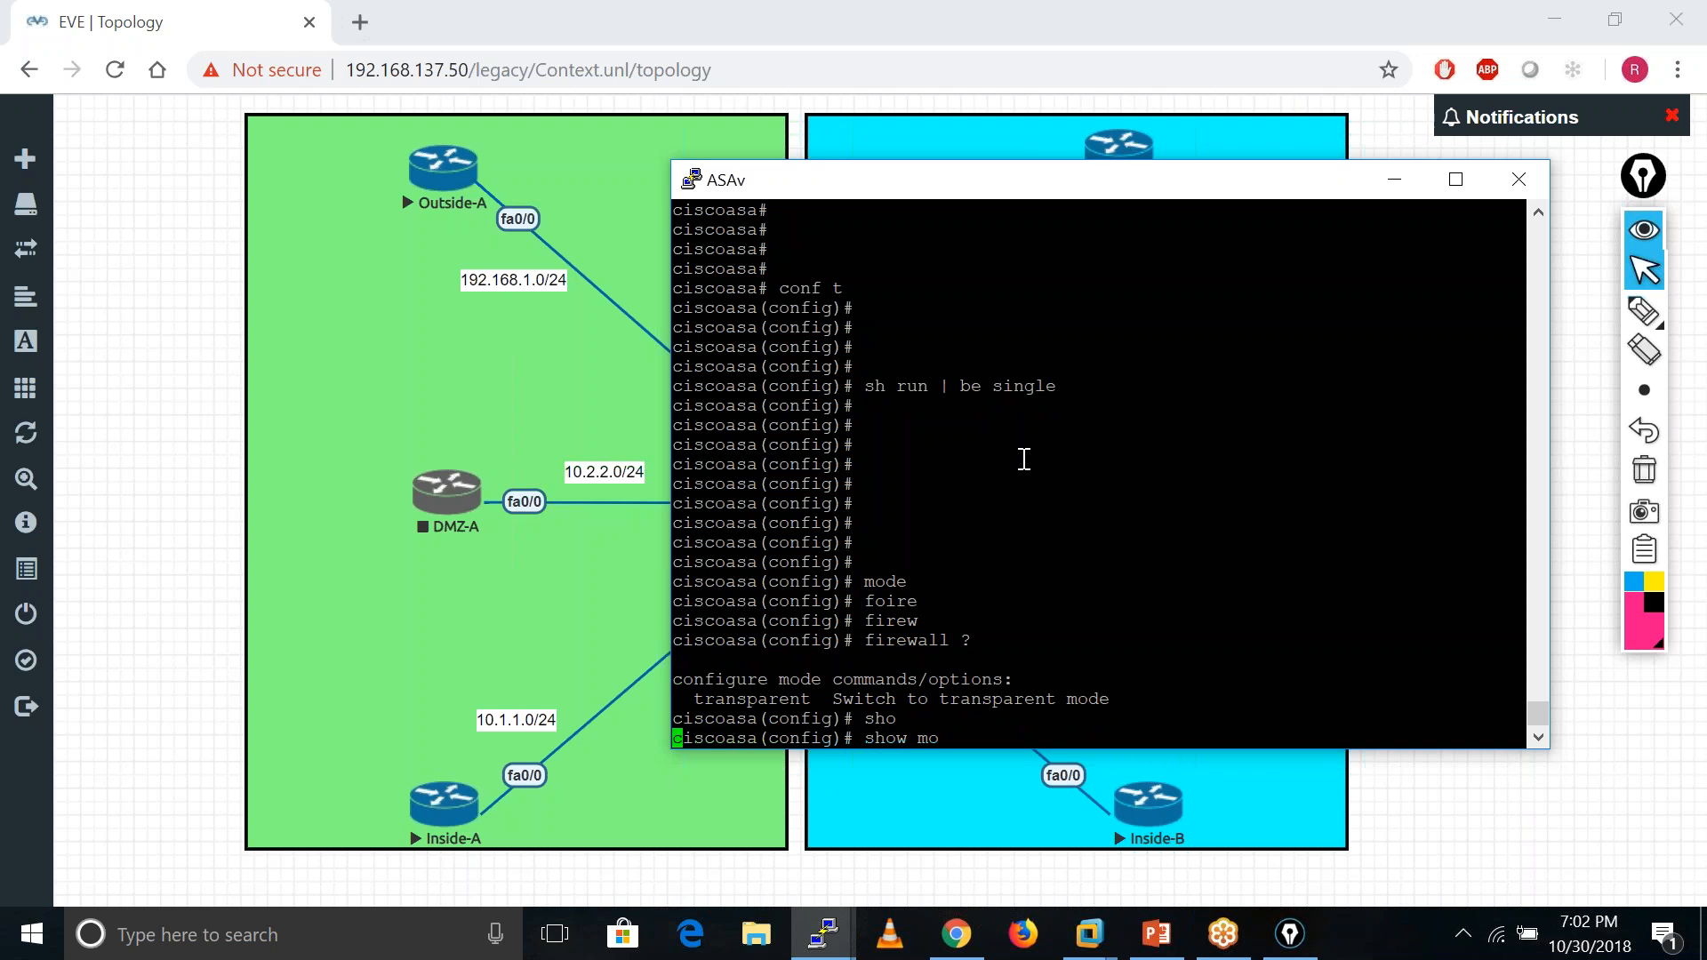
key(BackSpace)
key(BackSpace)
key(BackSpace)
key(BackSpace)
key(BackSpace)
key(BackSpace)
key(BackSpace)
key(BackSpace)
key(BackSpace)
key(BackSpace)
key(BackSpace)
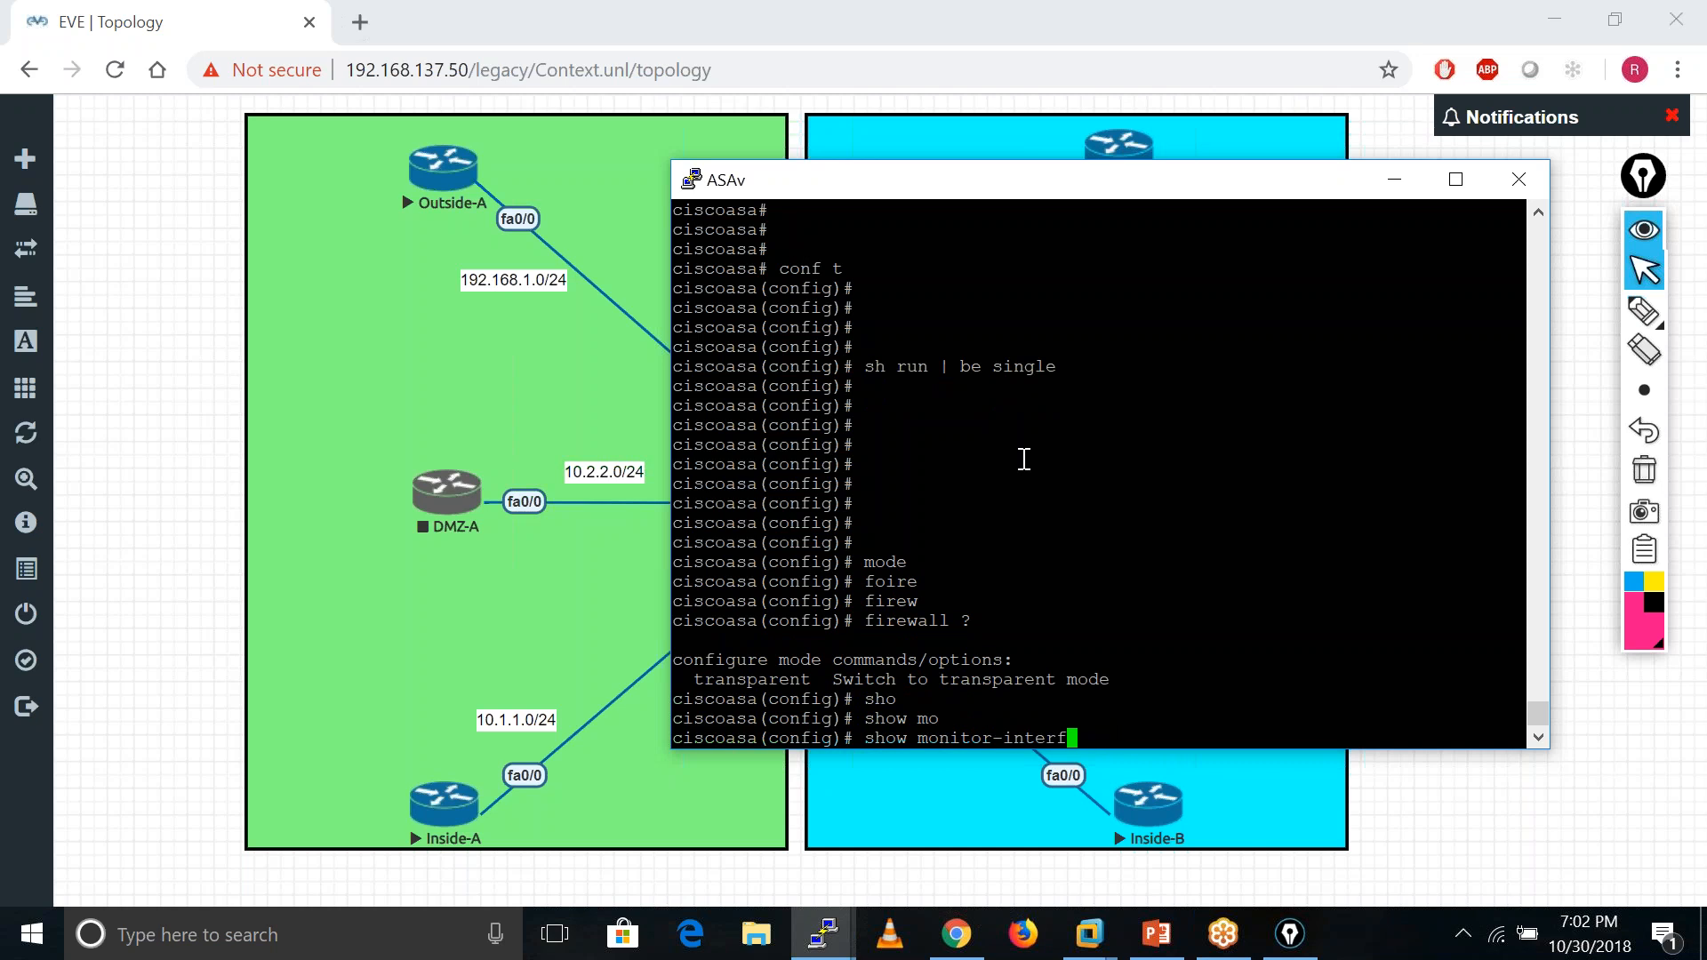
key(BackSpace)
key(BackSpace)
key(BackSpace)
key(BackSpace)
key(BackSpace)
text(de)
key(Tab)
text(?)
key(BackSpace)
key(BackSpace)
key(BackSpace)
key(BackSpace)
- Query help for 'show firewall ?' and 'show conte?', then add blank prompts
text(fire)
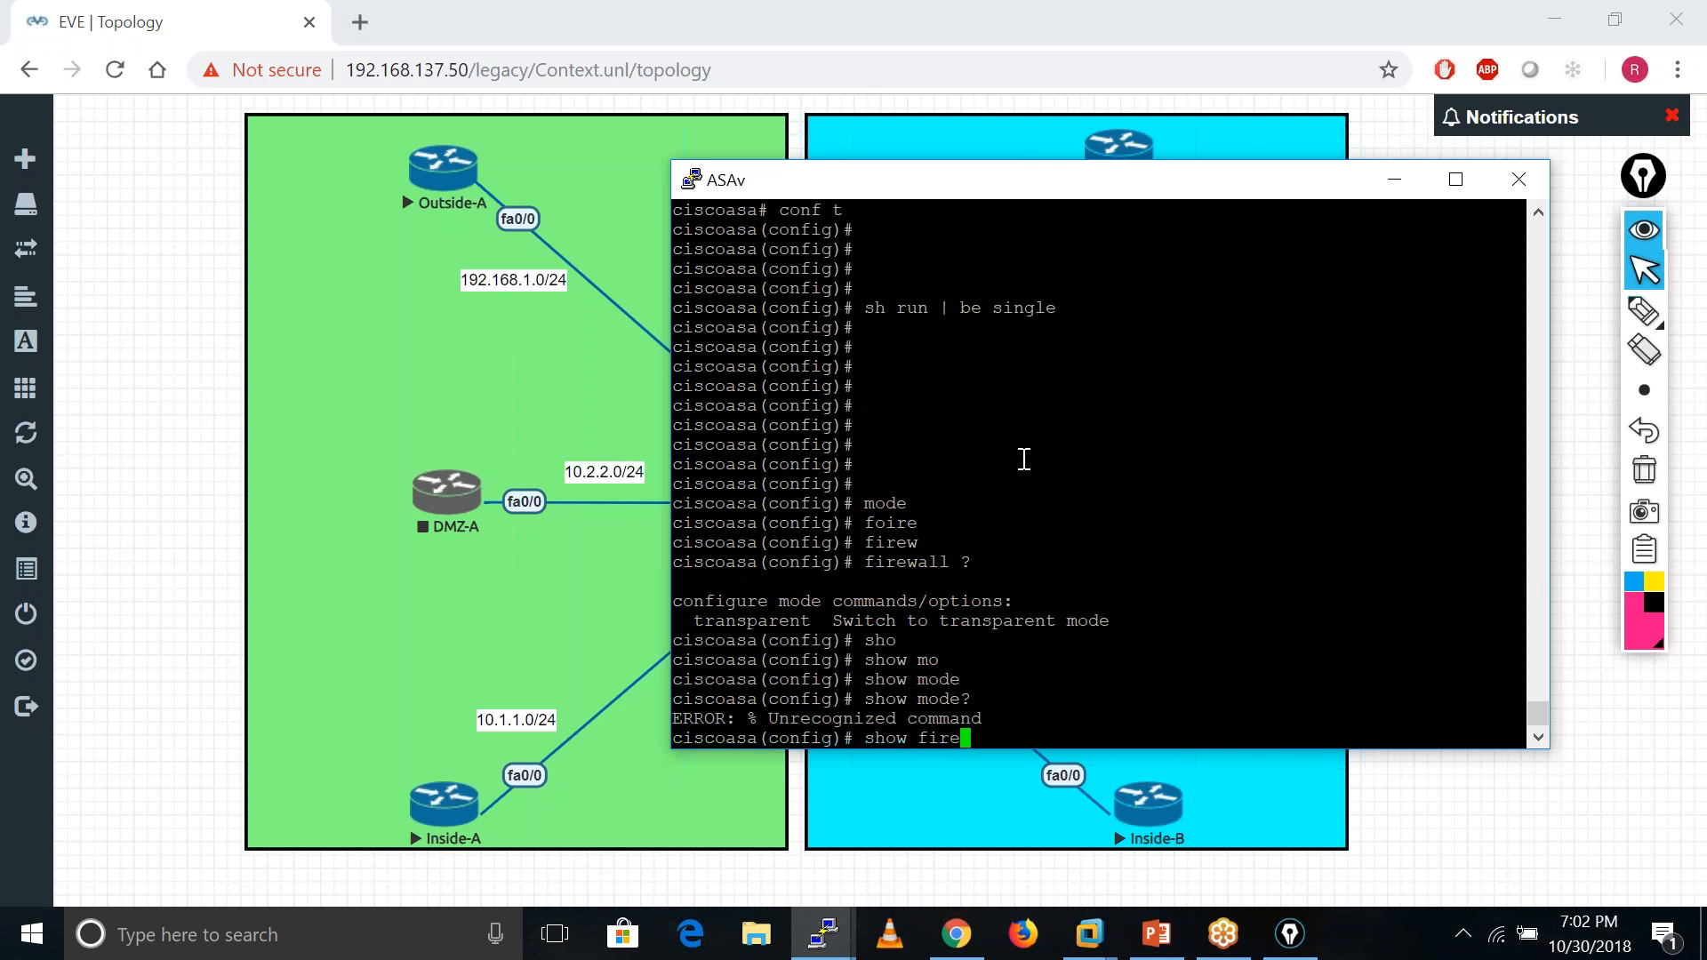
key(Tab)
key(BackSpace)
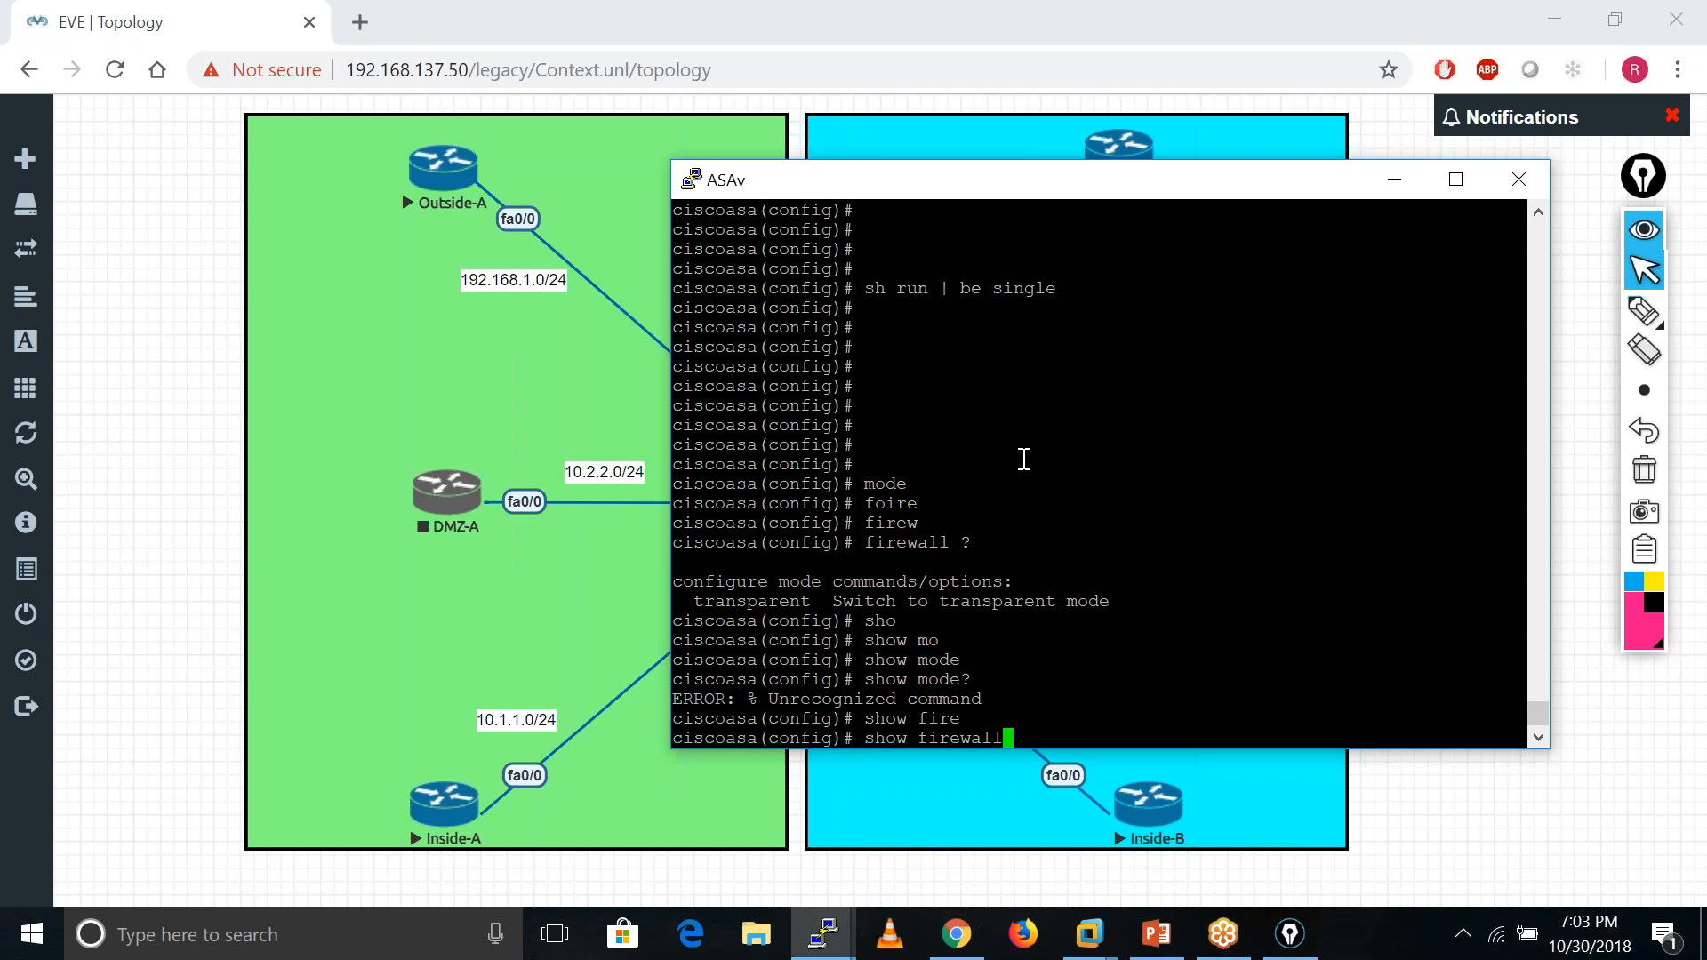
text(?)
key(BackSpace)
key(BackSpace)
key(BackSpace)
key(BackSpace)
key(BackSpace)
key(BackSpace)
key(BackSpace)
key(BackSpace)
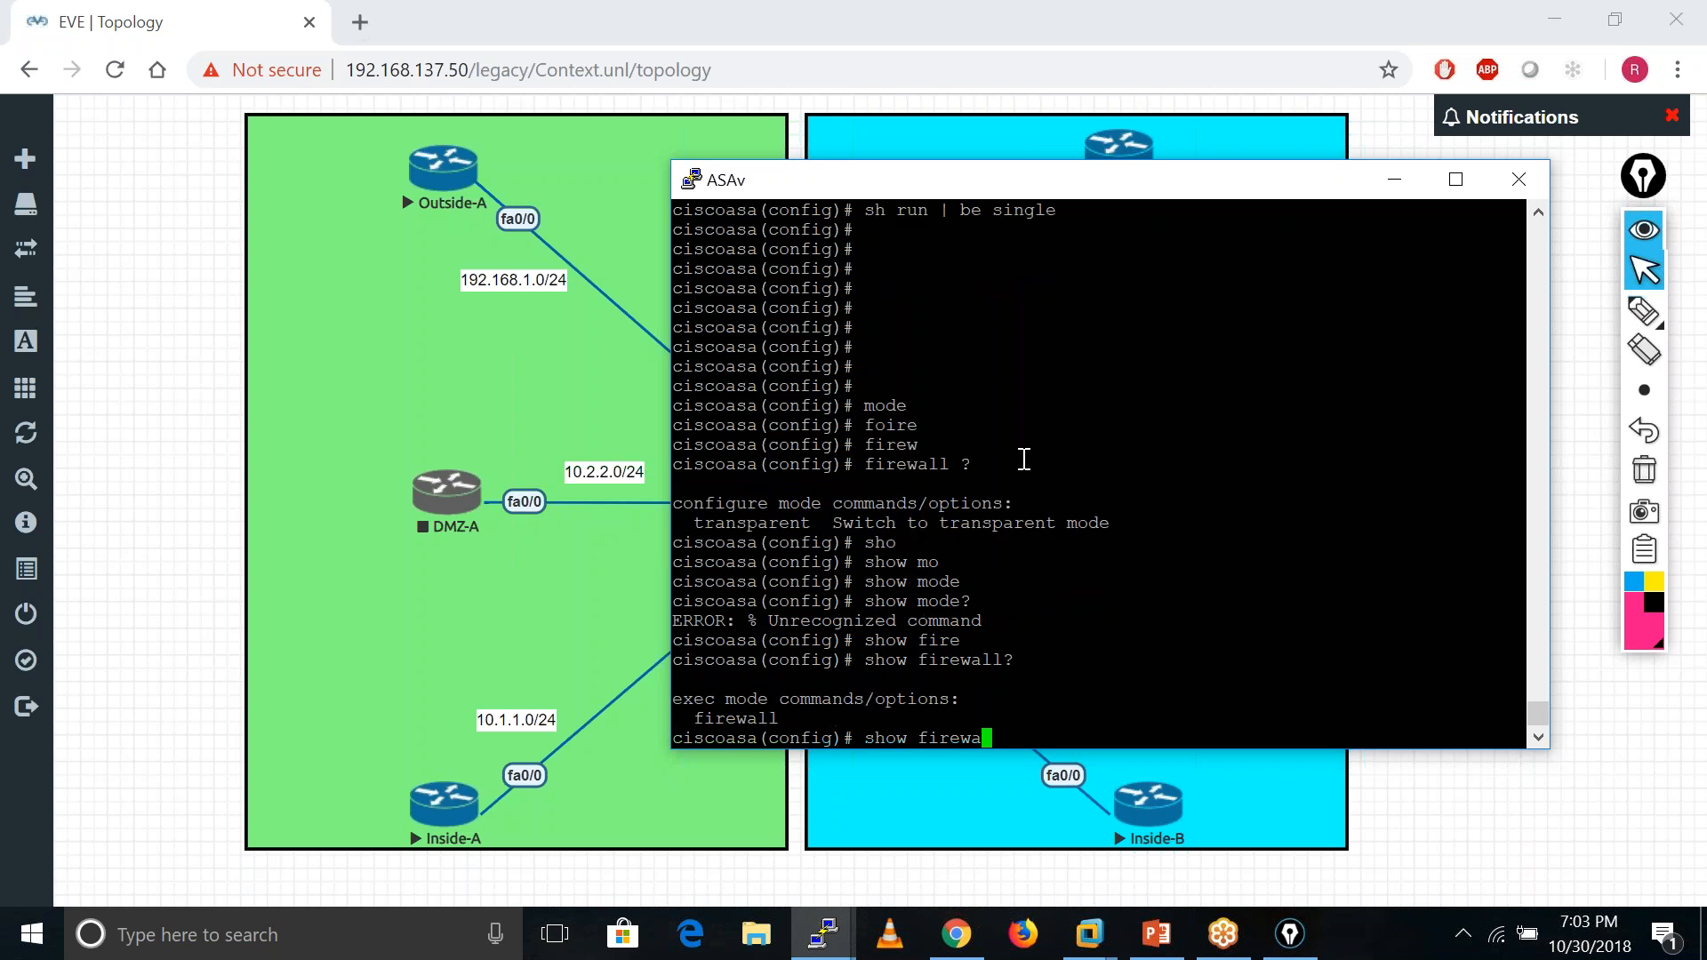
text(conte?)
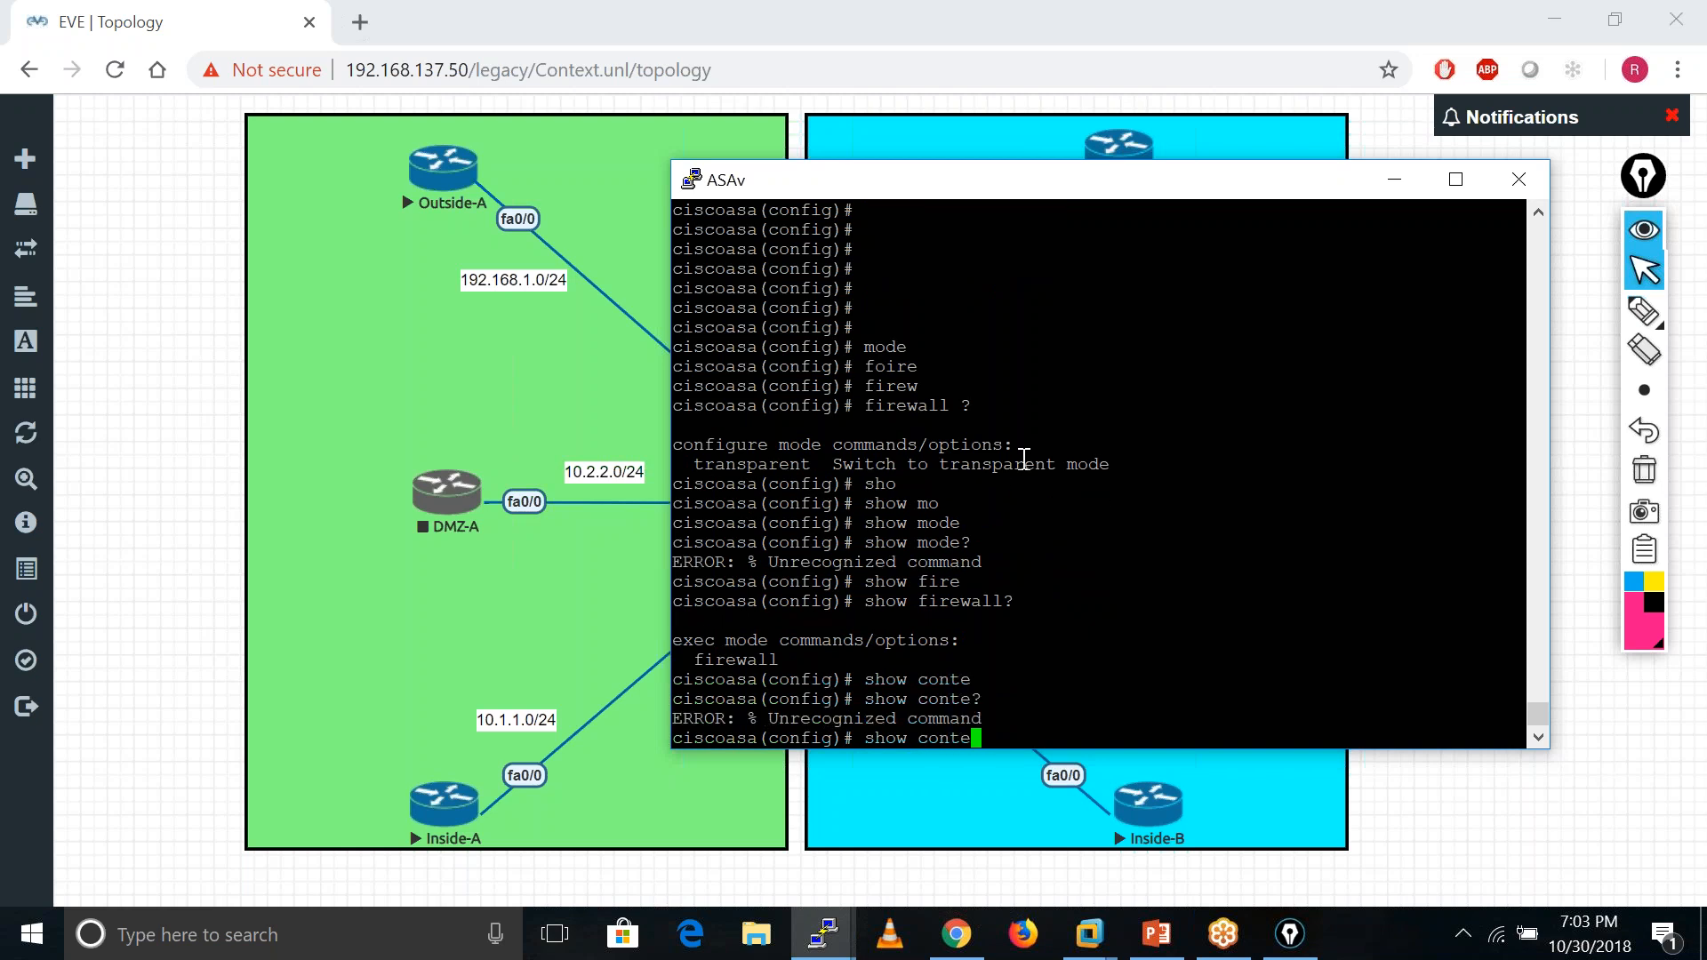
key(BackSpace)
key(BackSpace)
key(BackSpace)
key(BackSpace)
key(BackSpace)
key(BackSpace)
key(BackSpace)
key(BackSpace)
key(BackSpace)
key(BackSpace)
key(Return)
key(Return)
key(Return)
key(Return)
key(Return)
key(Return)
key(Return)
key(Return)
key(Return)
key(Return)
key(Return)
key(Return)
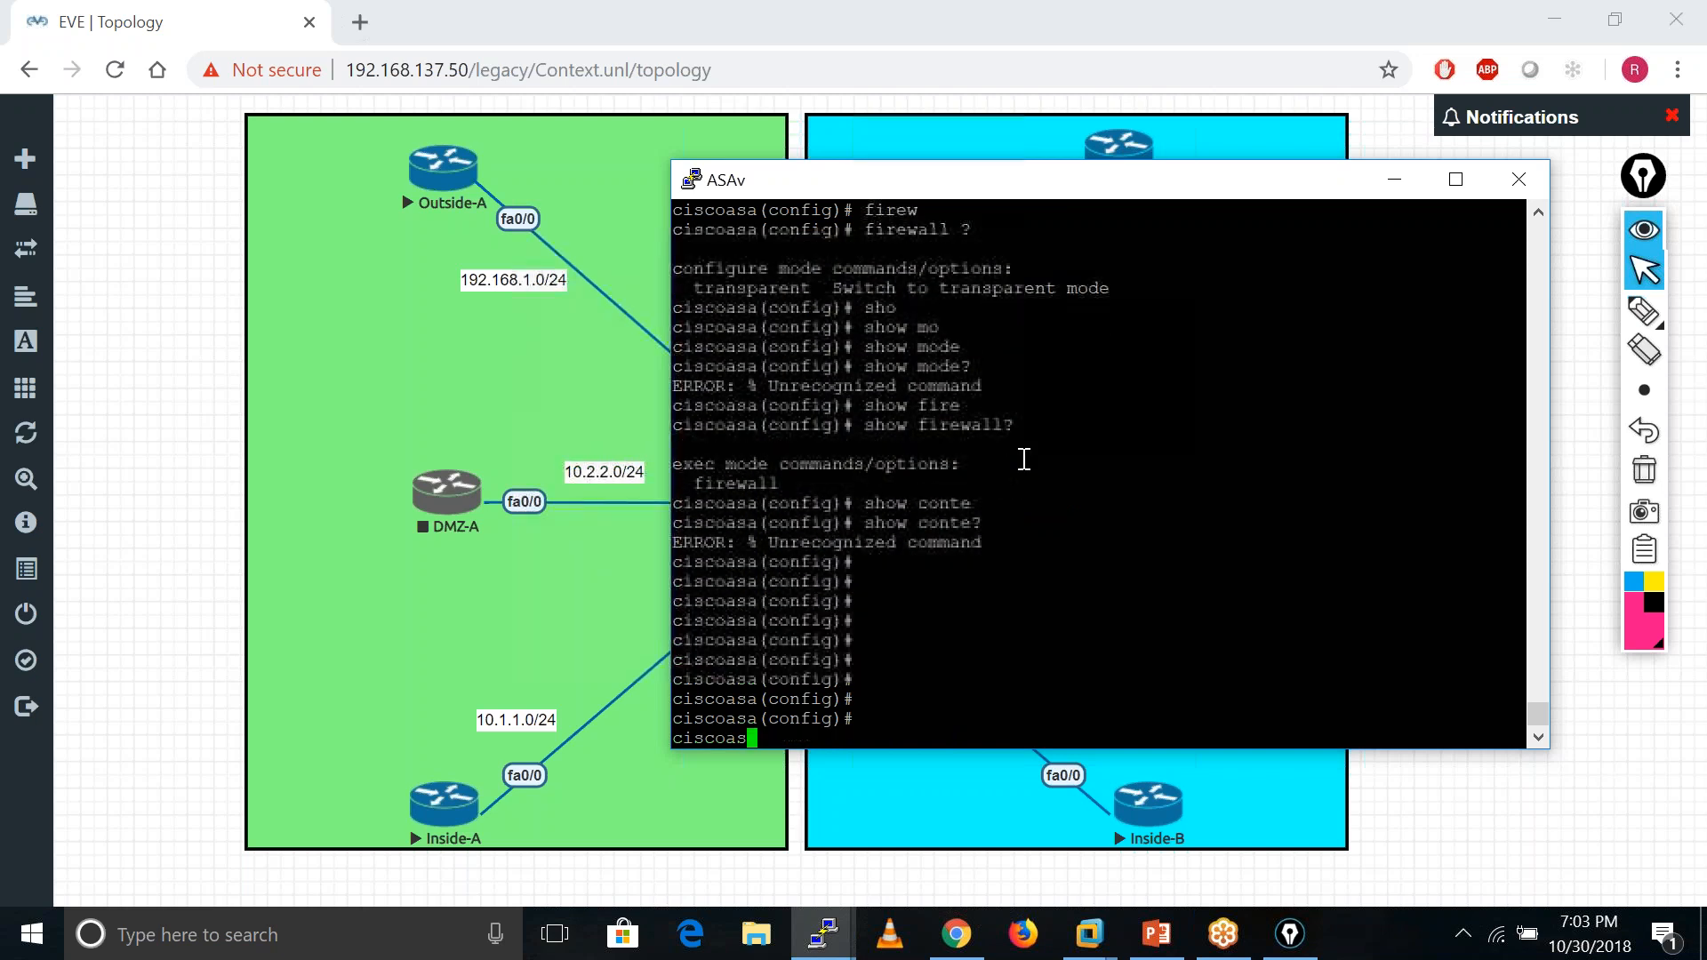
key(Return)
key(Return)
key(Return)
key(Return)
key(Return)
key(Return)
key(Return)
key(Return)
key(Return)
key(Return)
key(Return)
key(Return)
key(Return)
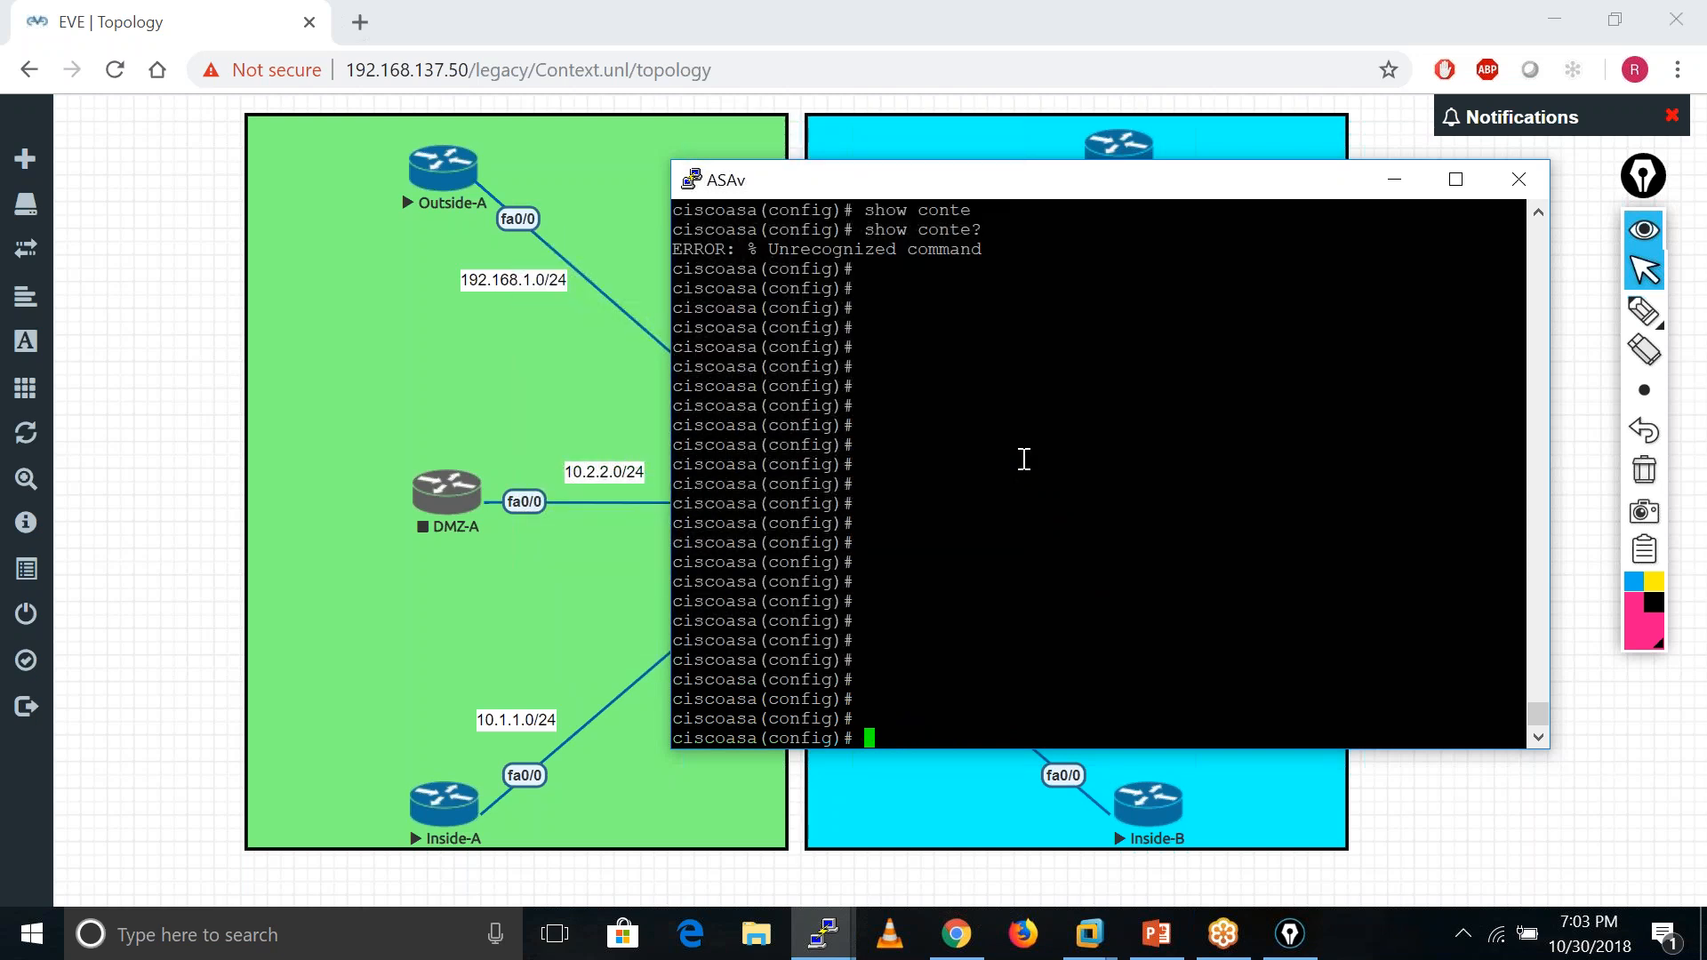
key(Return)
- Query help for 'firewall transparent ?' on the ASAv
text(fire)
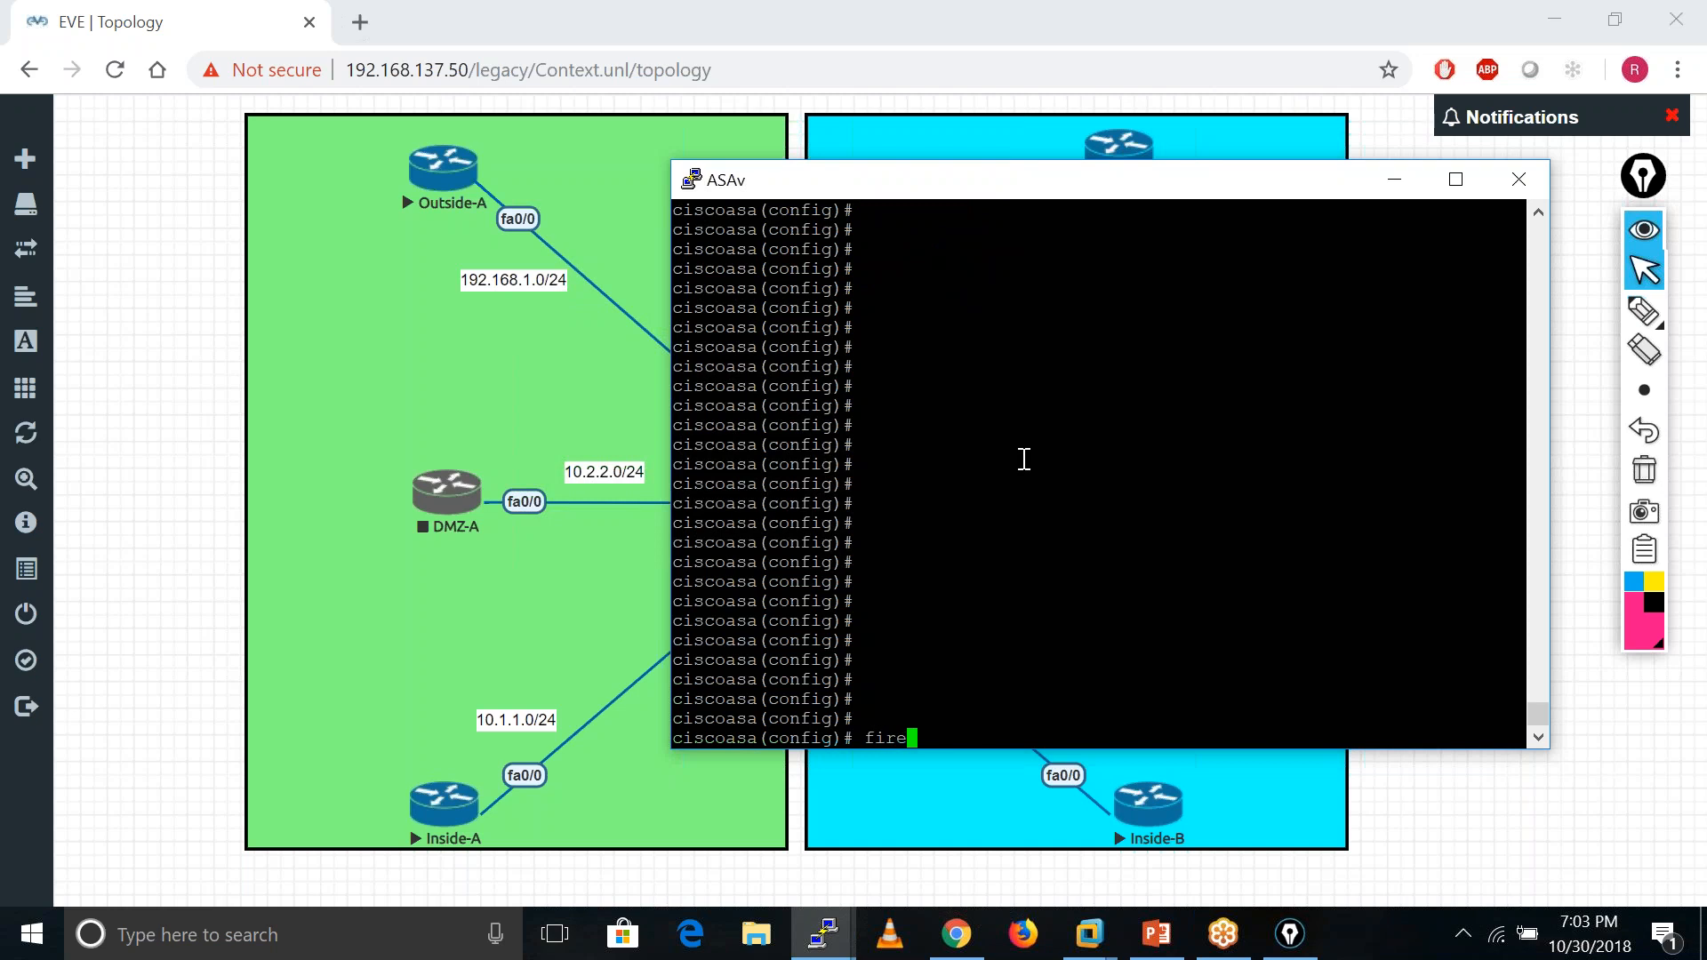
key(Tab)
text(tra)
key(Tab)
text(?)
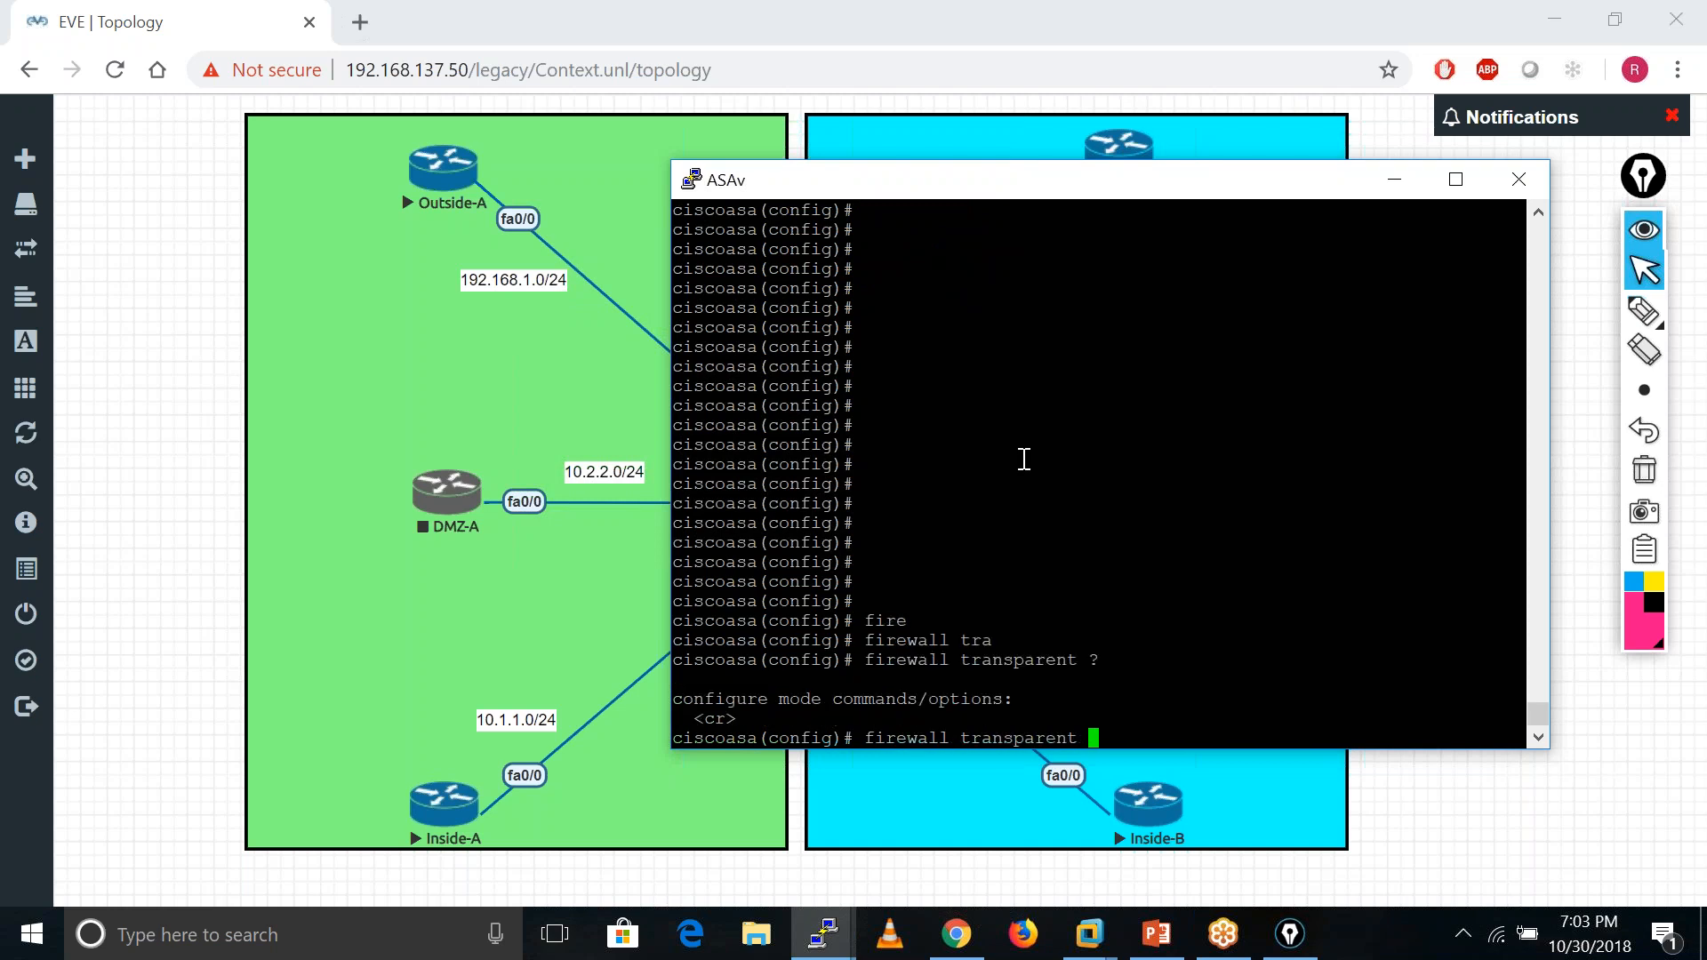
key(BackSpace)
key(BackSpace)
key(BackSpace)
key(BackSpace)
key(BackSpace)
key(BackSpace)
key(BackSpace)
key(BackSpace)
key(BackSpace)
key(BackSpace)
key(BackSpace)
key(BackSpace)
key(BackSpace)
key(BackSpace)
key(BackSpace)
key(BackSpace)
key(BackSpace)
key(BackSpace)
key(BackSpace)
key(BackSpace)
key(BackSpace)
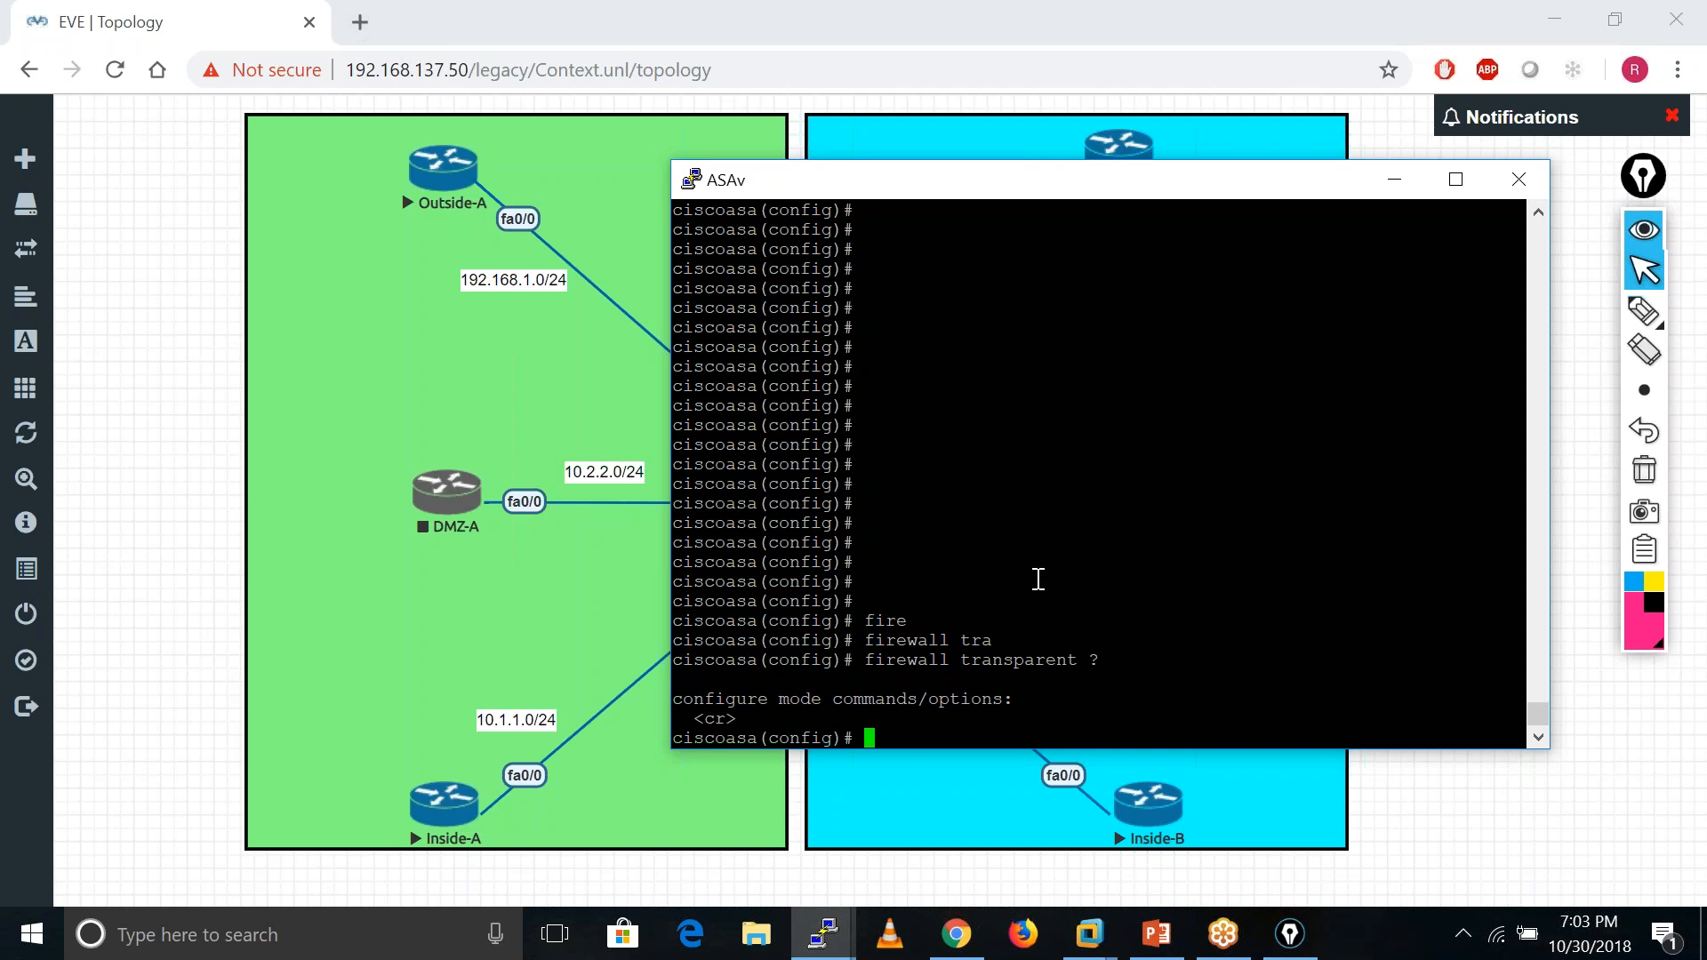
- Try 'mode multi', which the ASAv rejects
text(mode tra)
key(Tab)
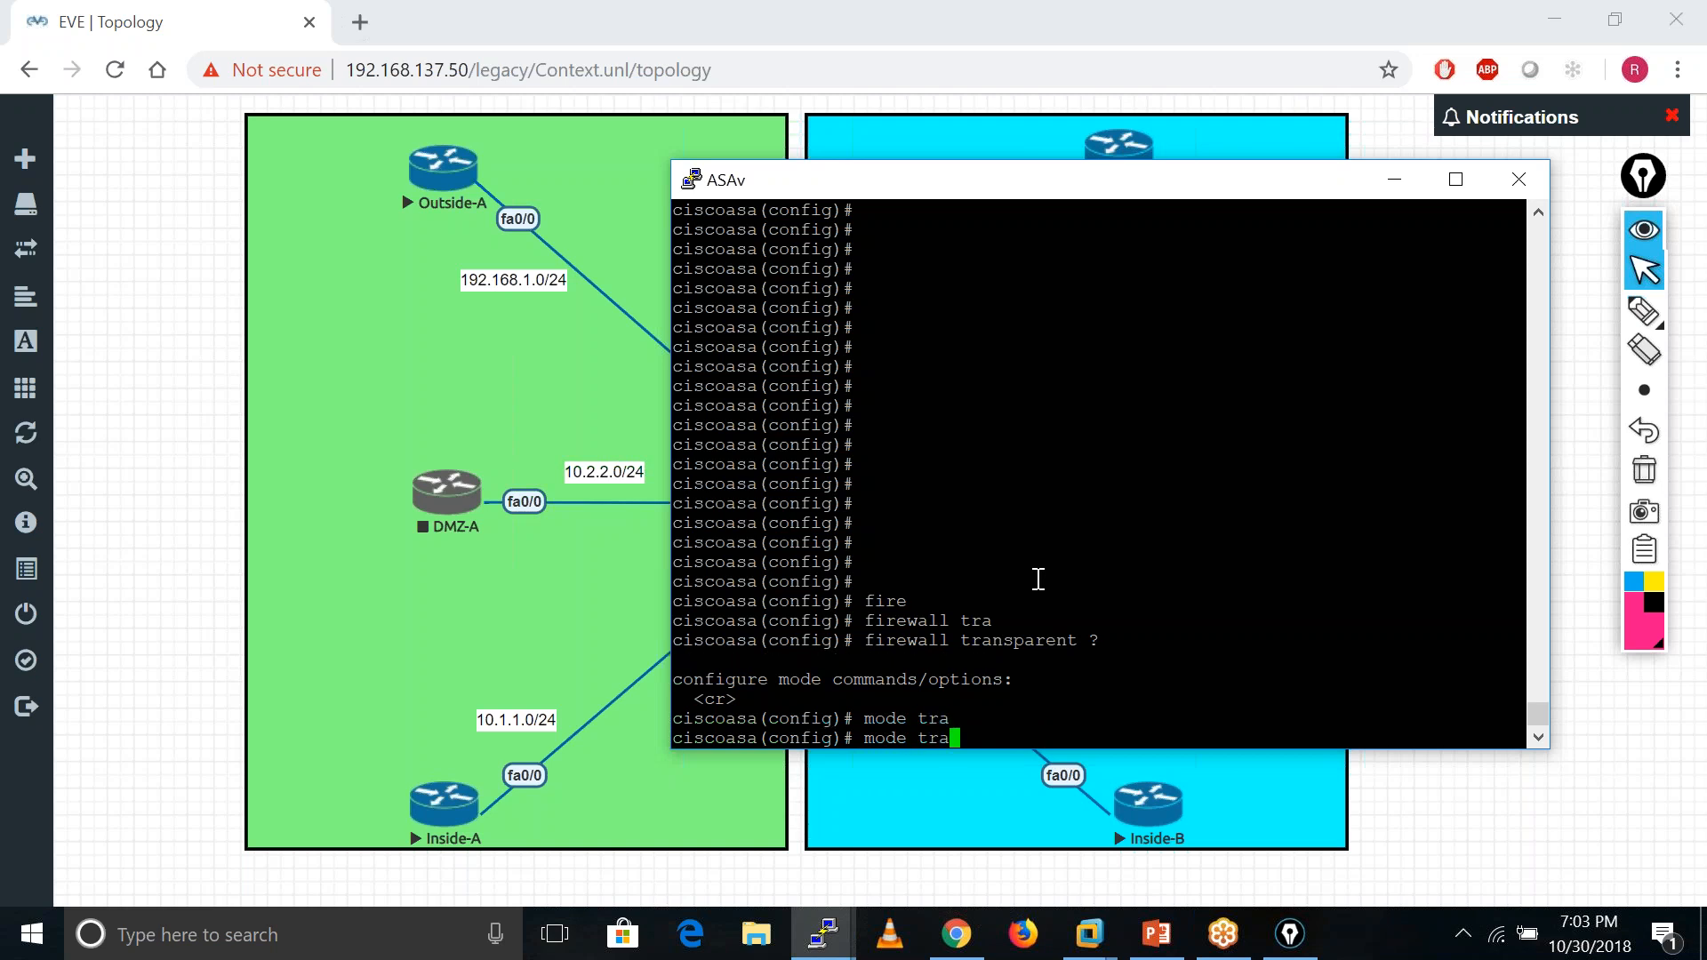
text(ns)
key(BackSpace)
key(BackSpace)
key(BackSpace)
key(BackSpace)
key(BackSpace)
key(BackSpace)
key(BackSpace)
text(e multi)
key(Return)
key(Return)
key(Return)
key(Return)
key(Return)
key(Return)
key(Return)
key(Return)
key(Return)
key(Return)
key(Return)
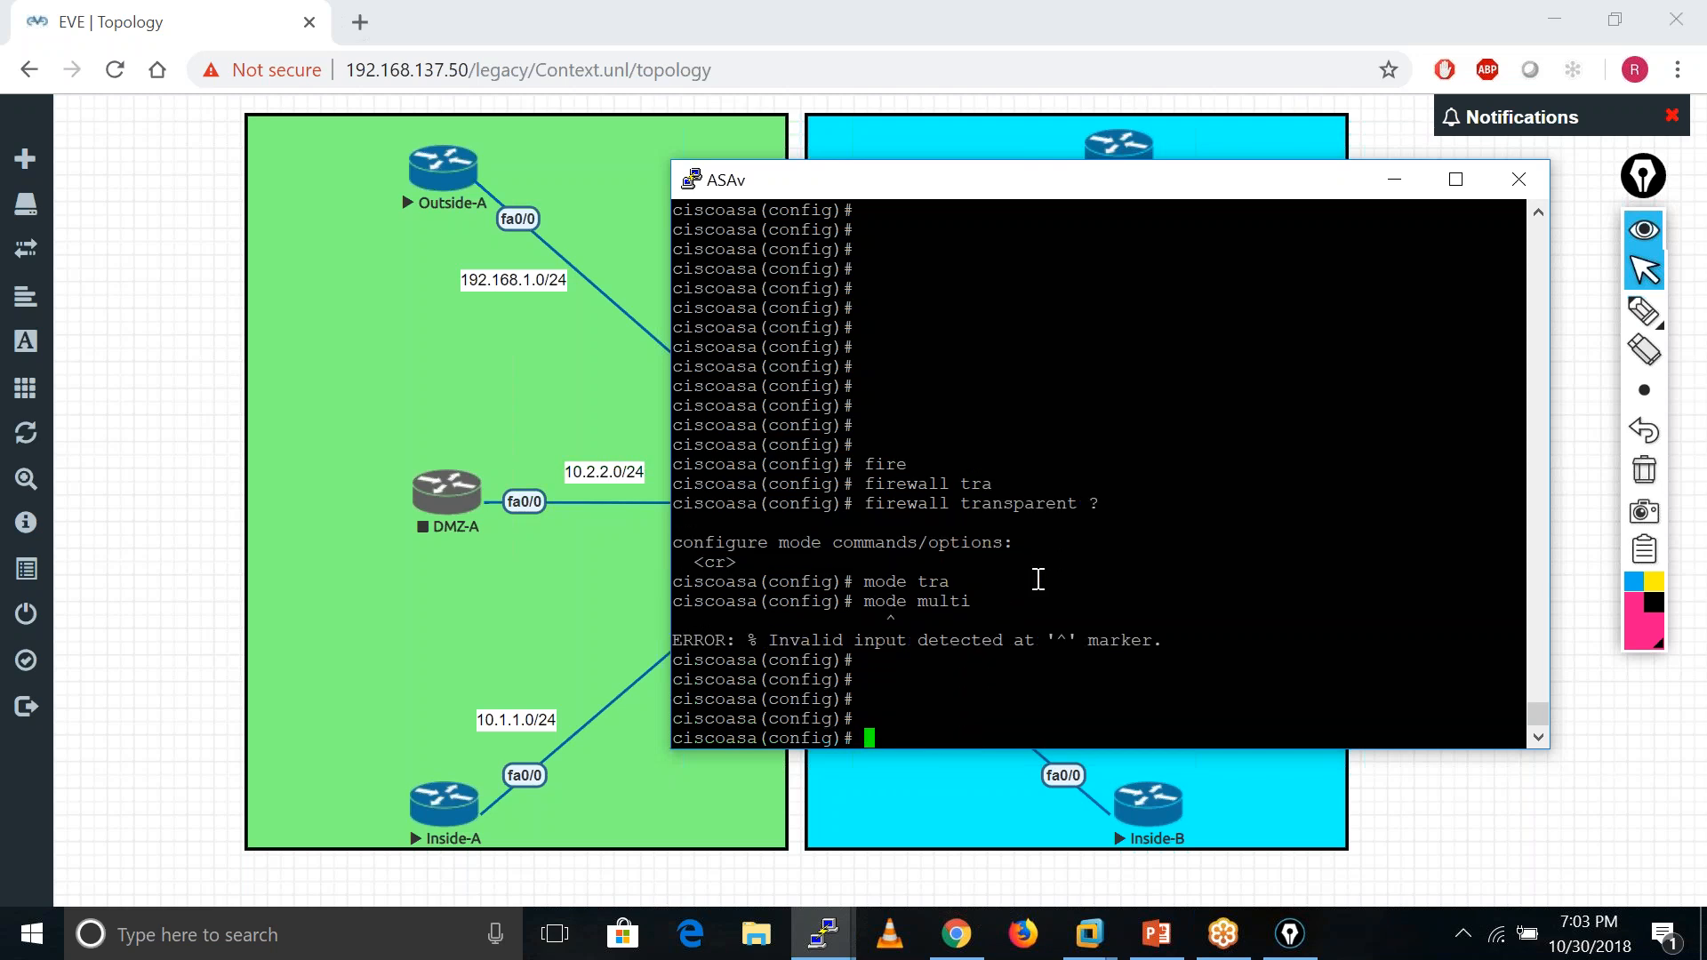
key(Return)
key(Return)
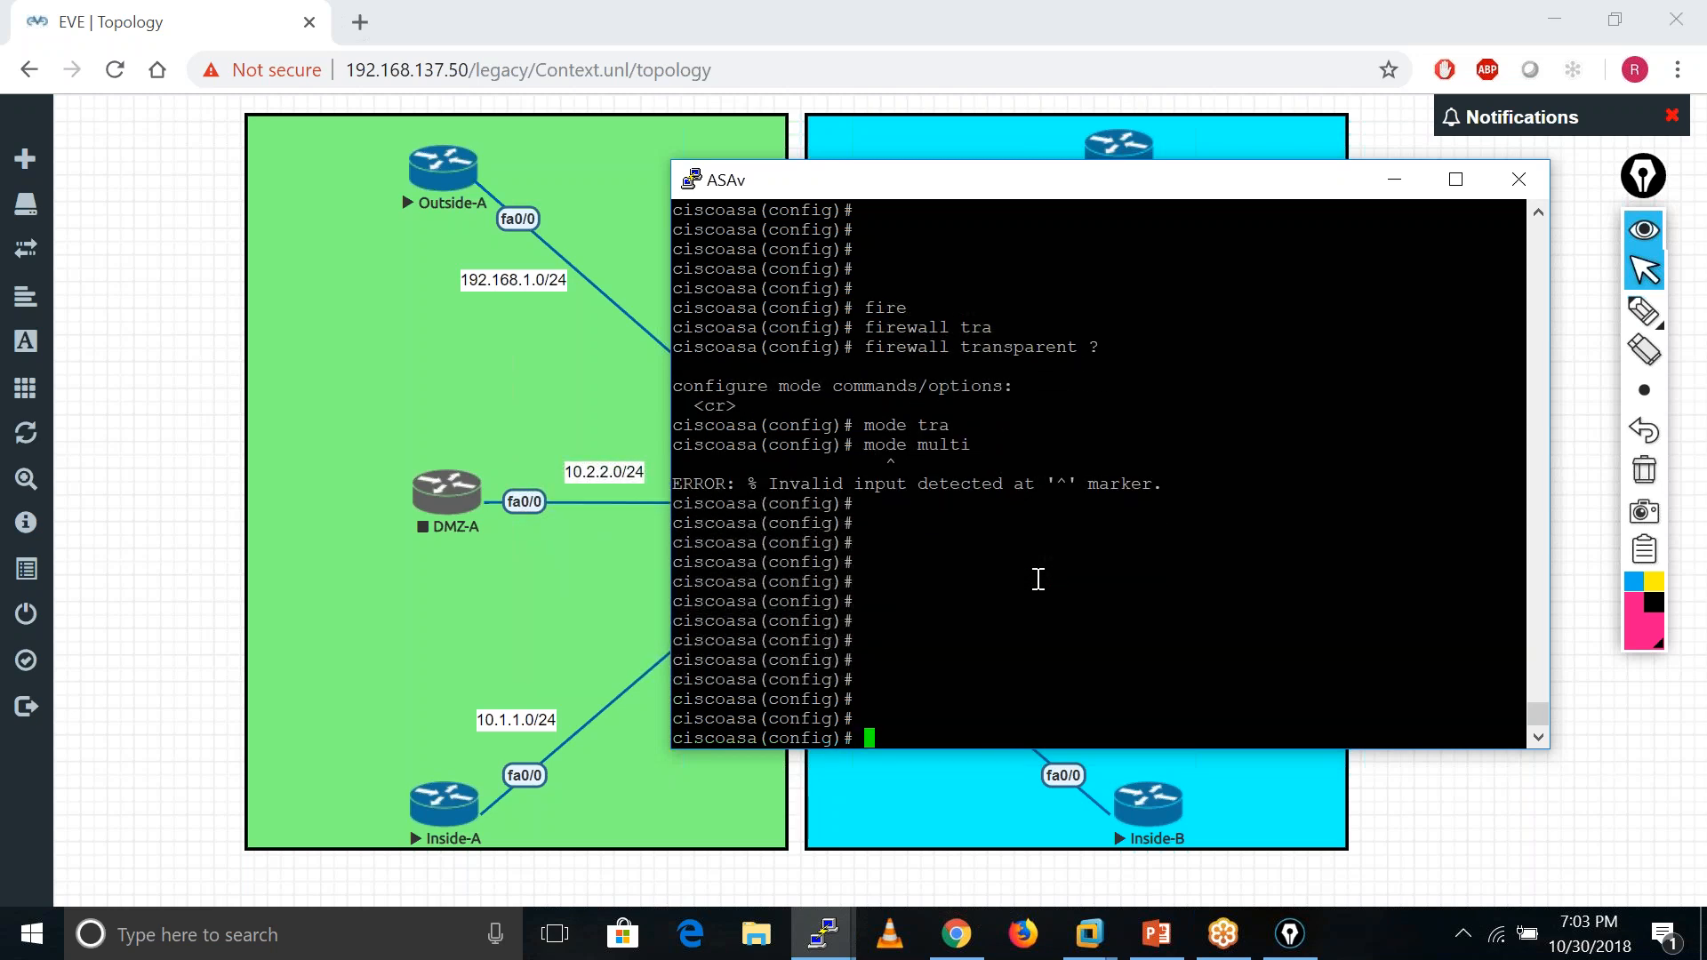
key(Return)
key(Return)
key(Return)
key(Return)
key(Return)
key(Return)
key(Return)
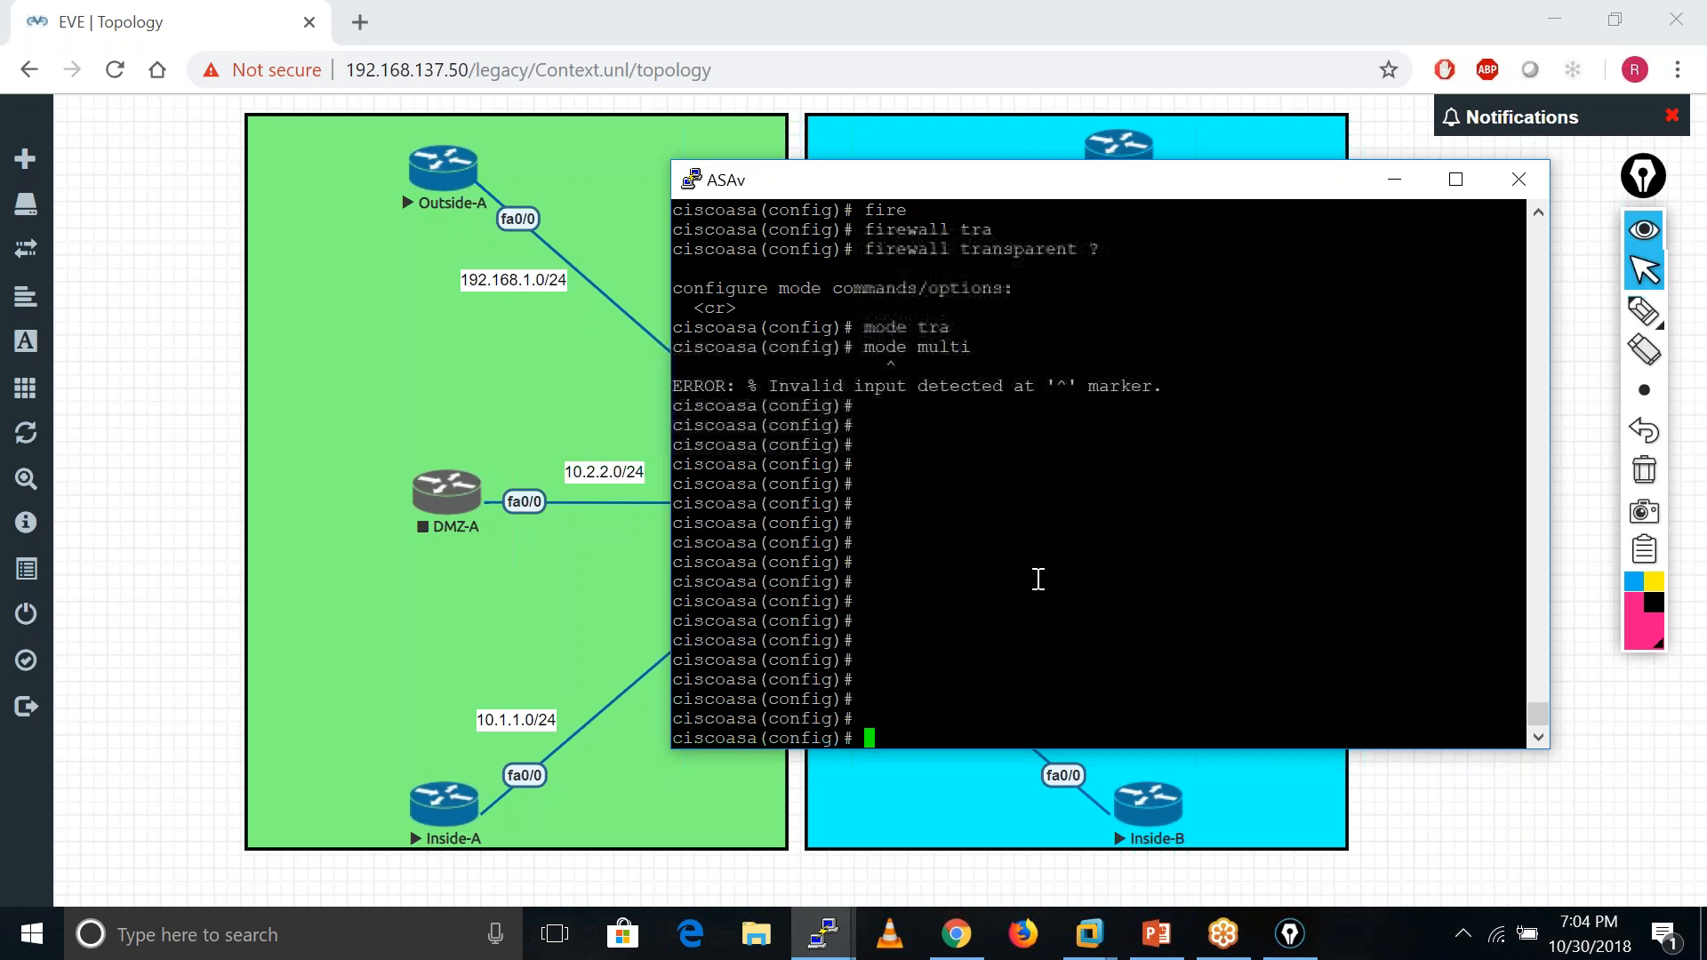
- Check 'mode ?' options and leave configuration mode with exit
text(mode )
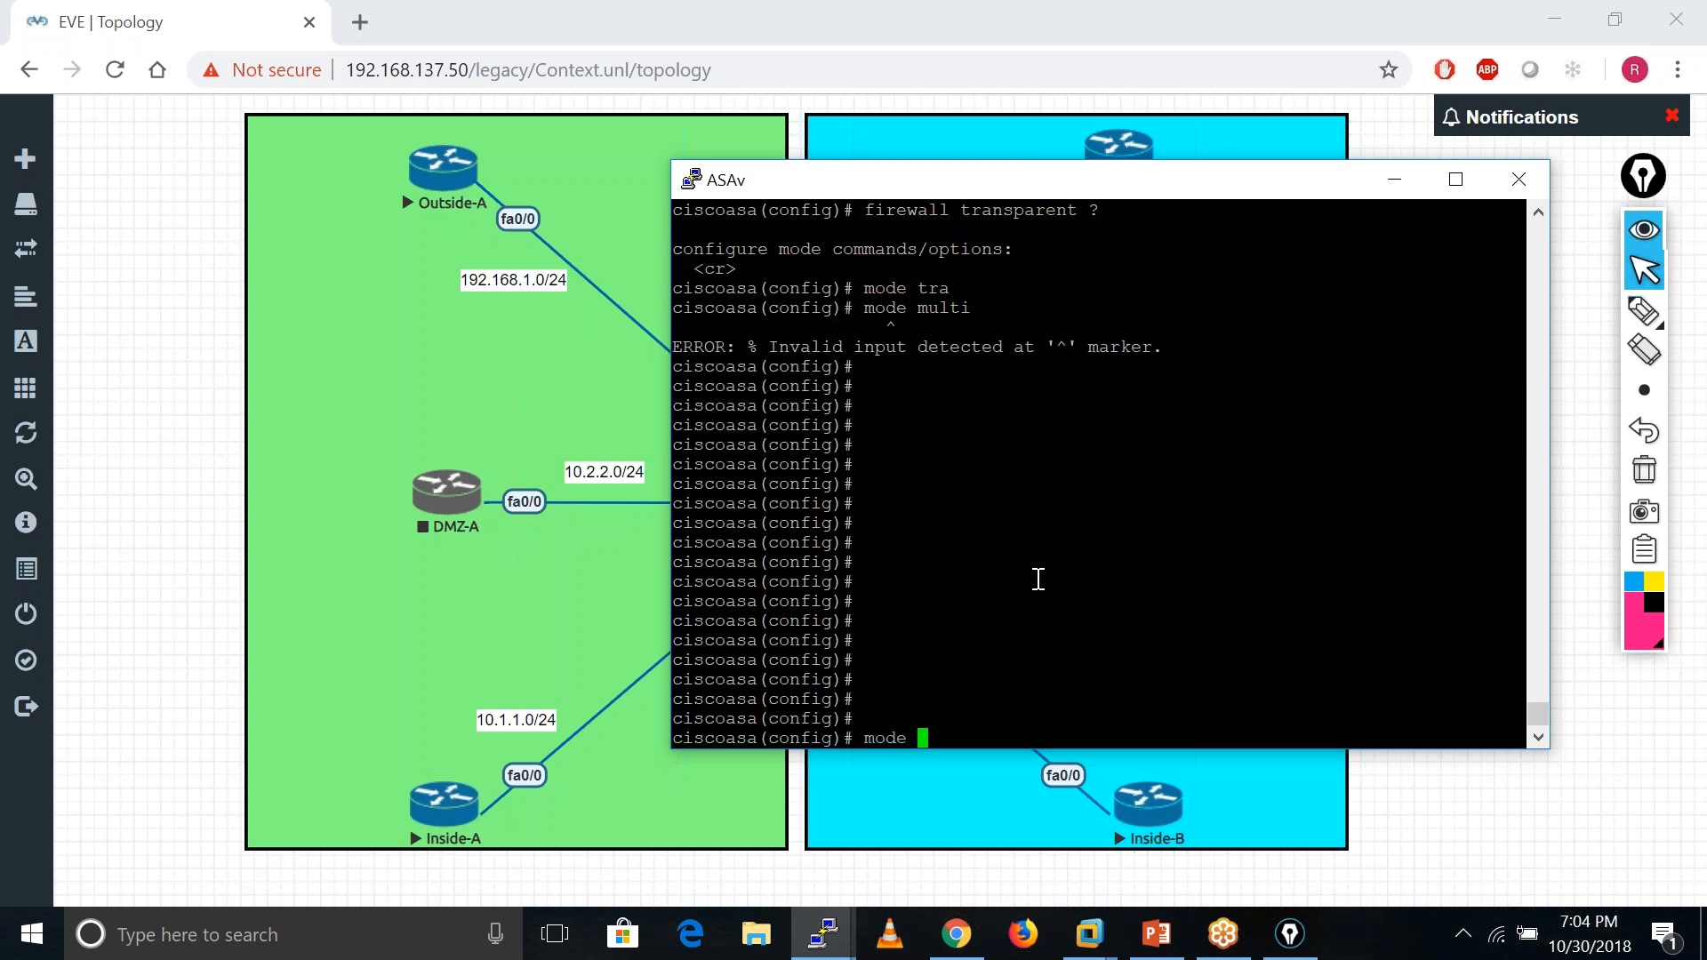
text(?)
key(BackSpace)
key(BackSpace)
key(BackSpace)
key(BackSpace)
key(BackSpace)
text(exit)
key(Return)
key(Return)
key(Return)
key(Return)
key(Return)
key(Return)
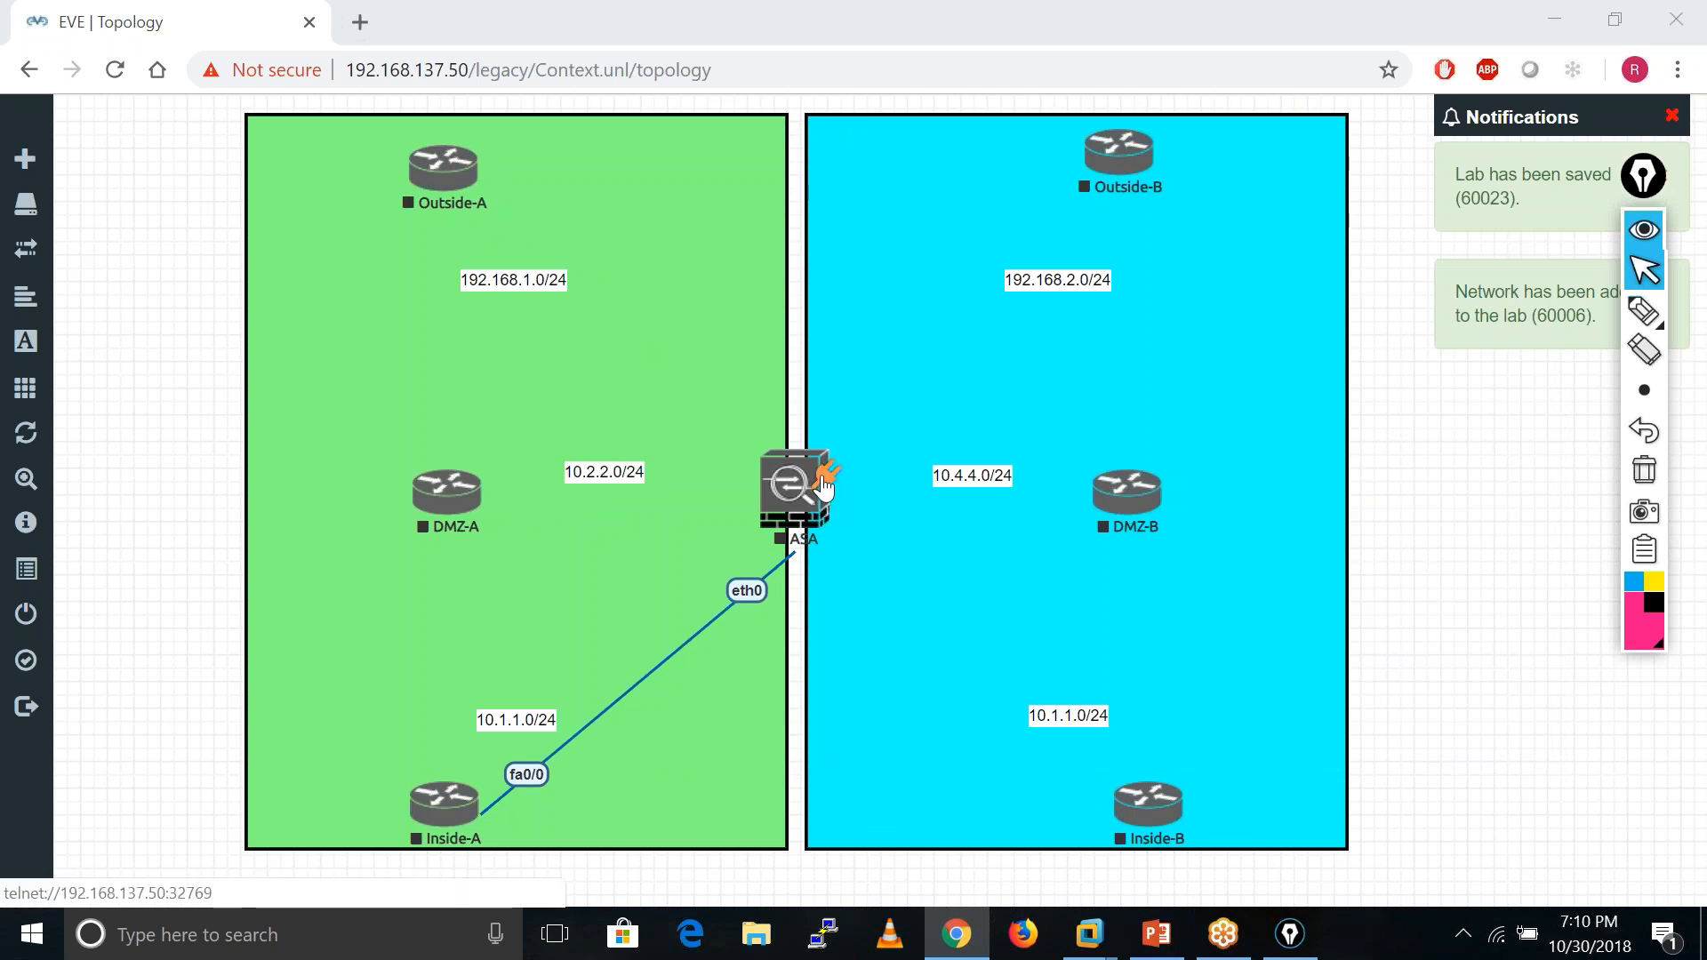
- Link ASA eth1–eth5 to Outside-A, DMZ-A, Inside-B, Outside-B and DMZ-B, saving each connection
drag(824, 484, 428, 151)
click(889, 827)
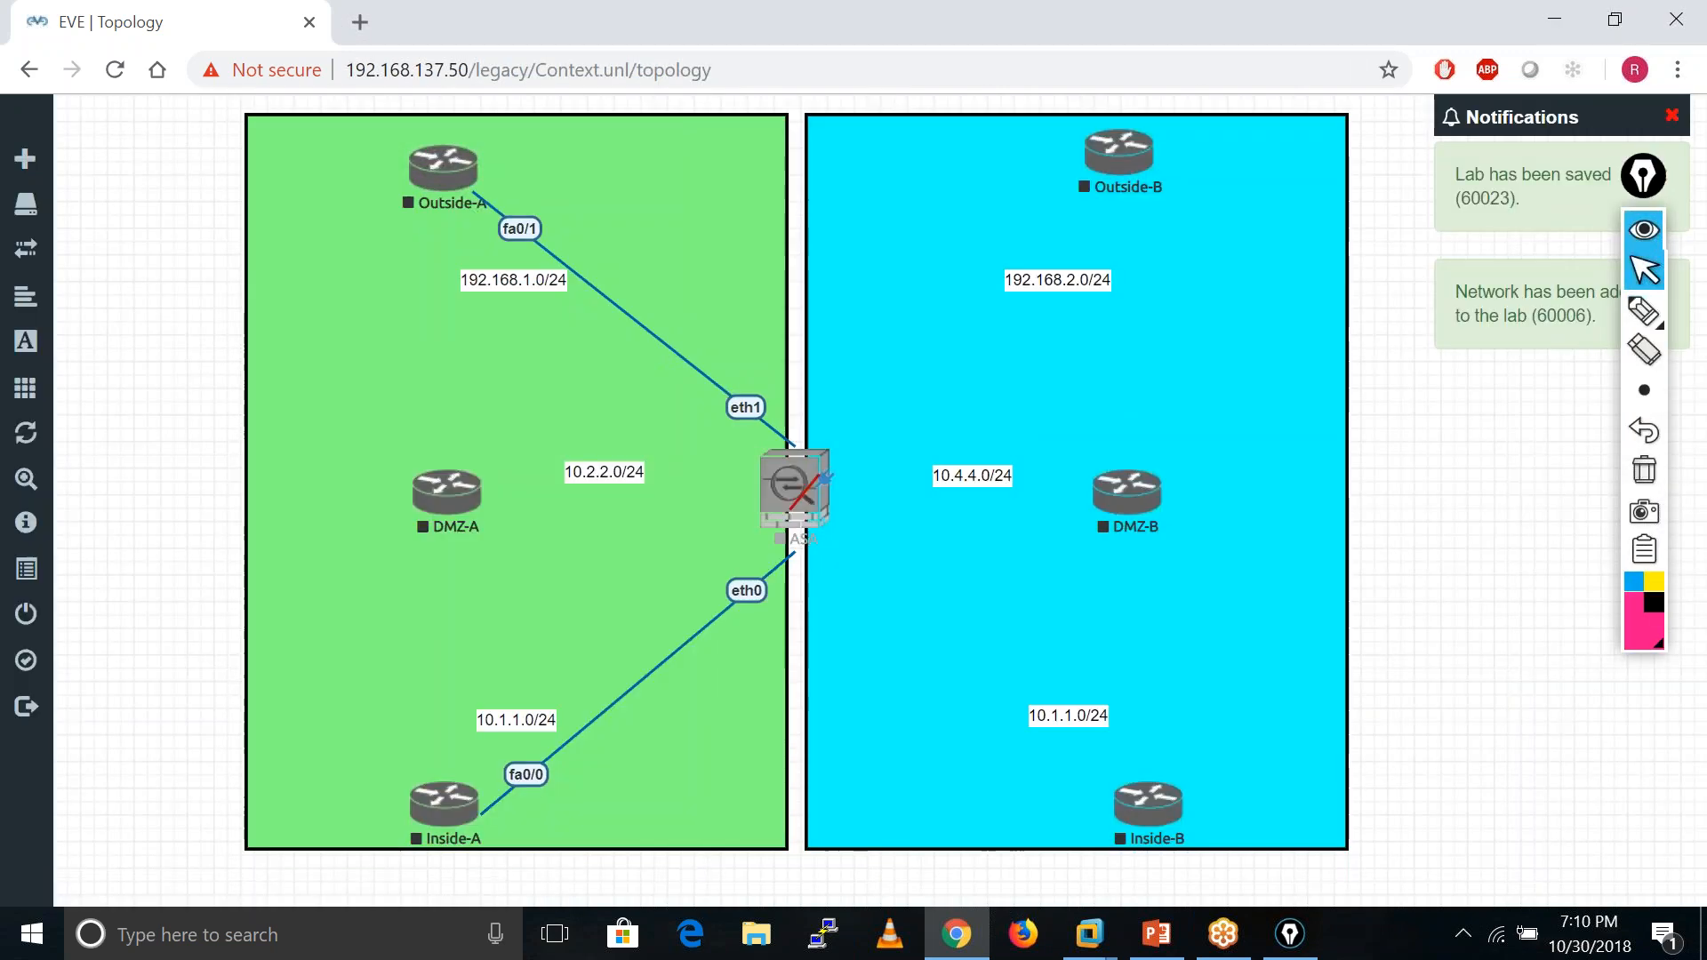
drag(825, 478, 437, 505)
click(911, 827)
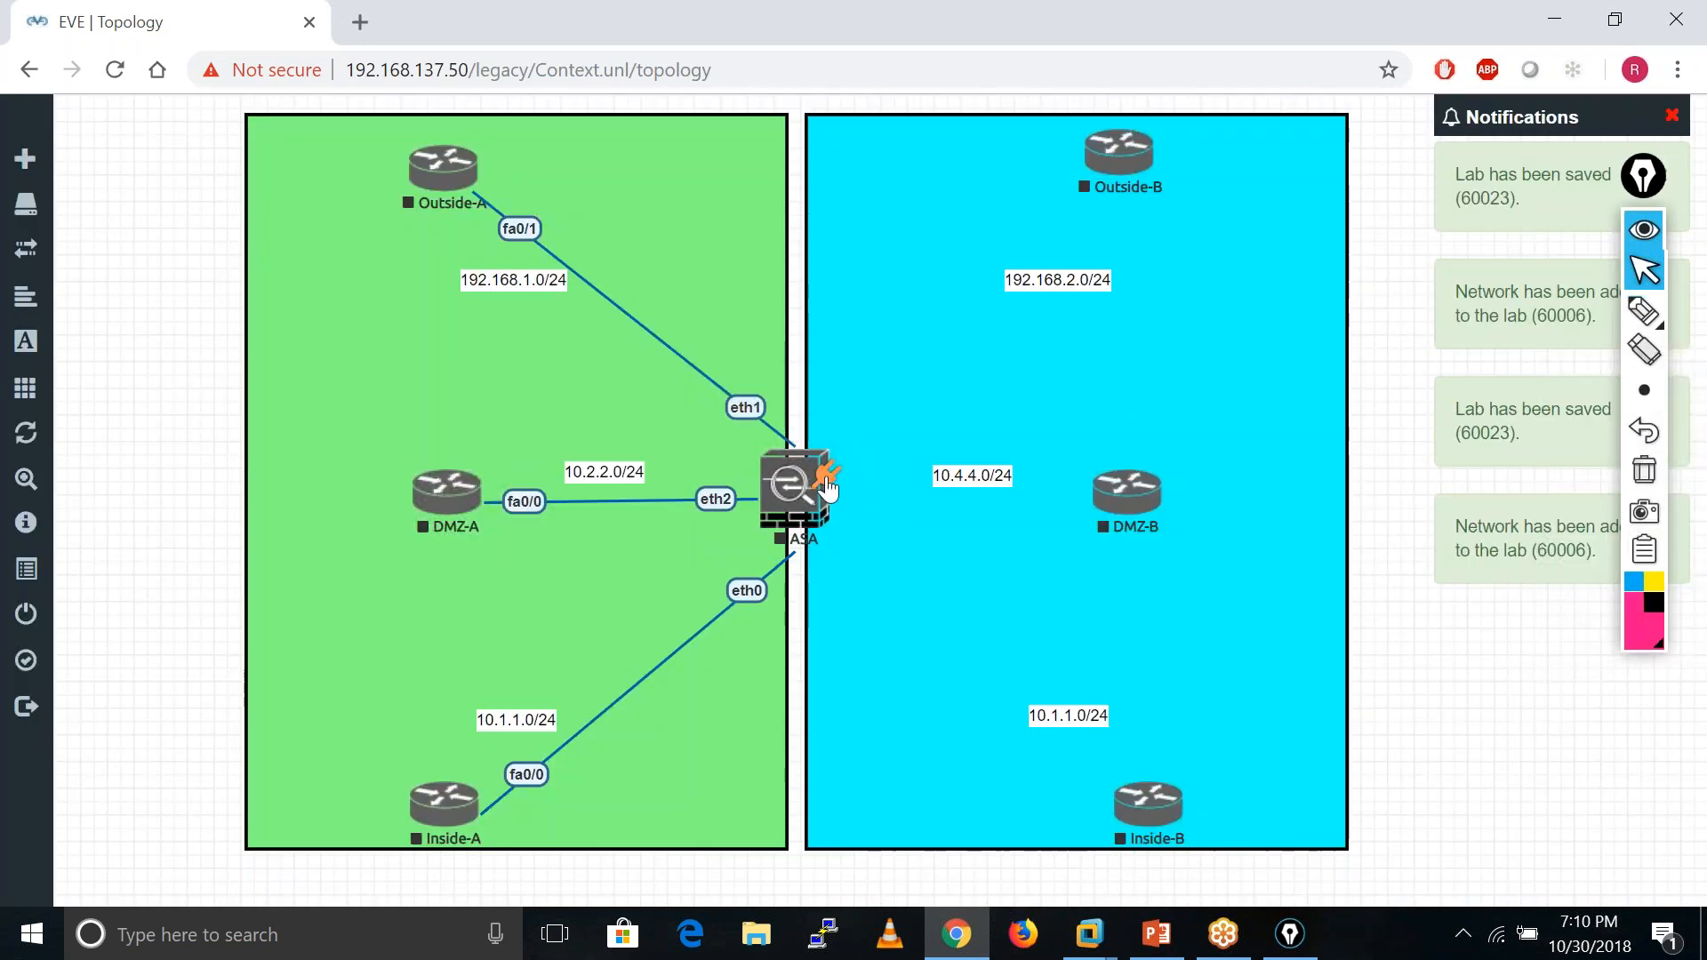
mouse_move(825, 478)
mouse_down()
mouse_move(1082, 183)
mouse_move(1023, 605)
mouse_move(1143, 817)
mouse_up()
click(921, 825)
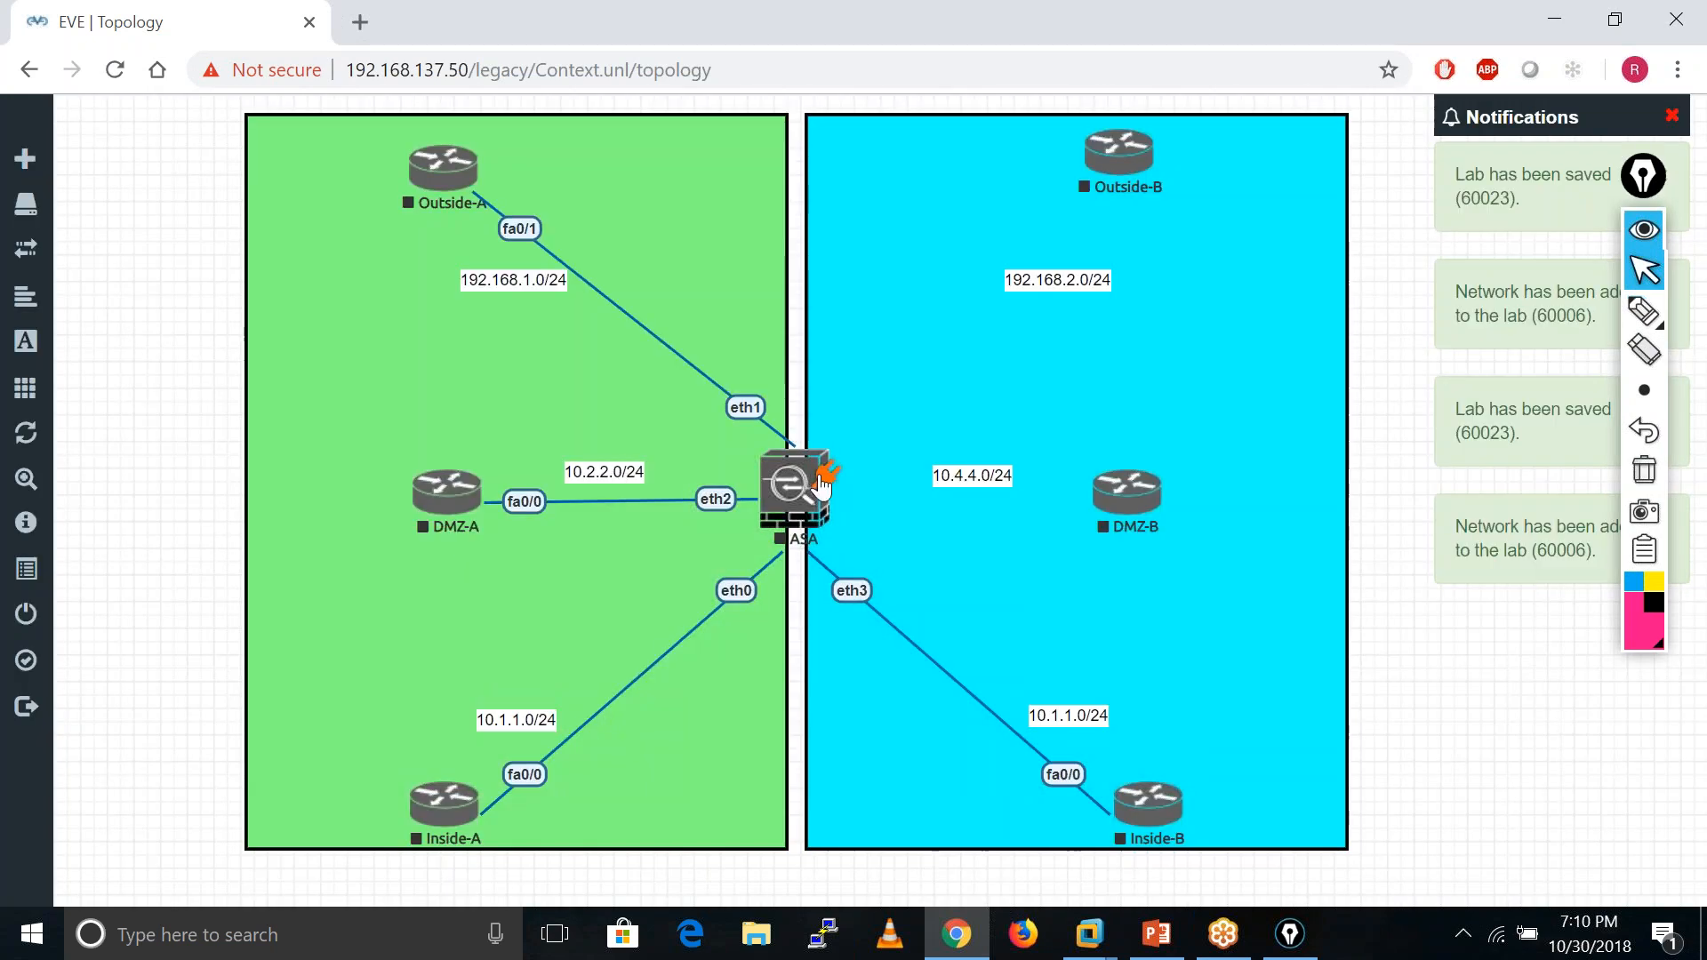
drag(820, 487, 1108, 153)
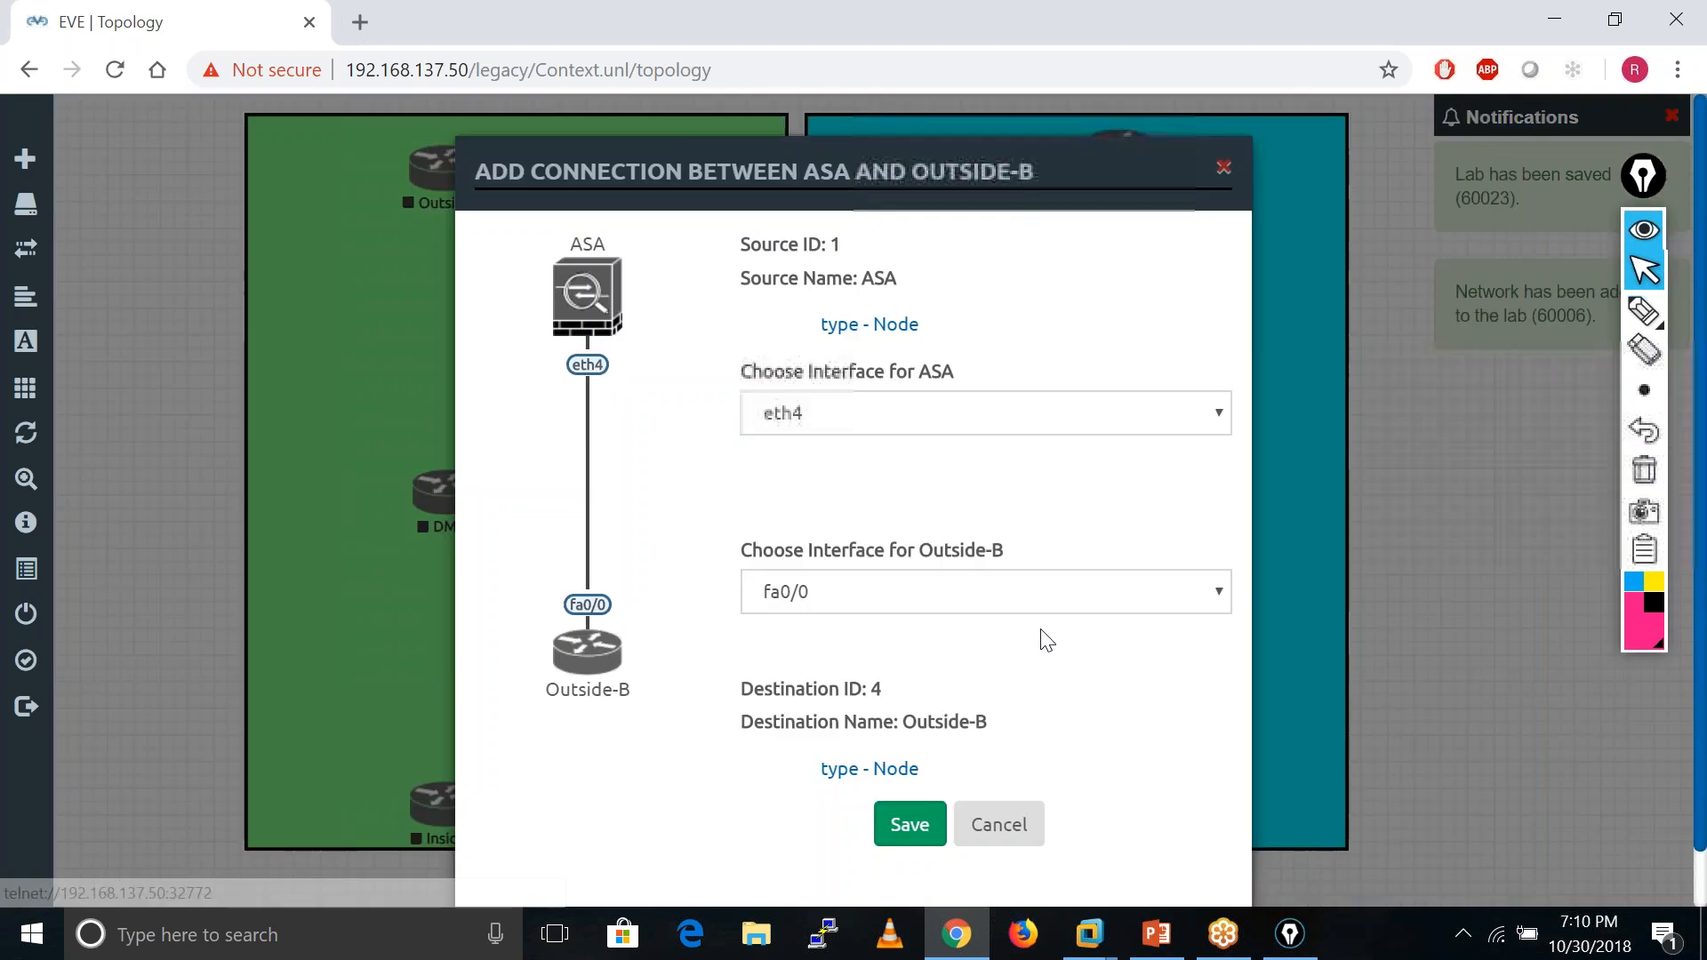
click(907, 829)
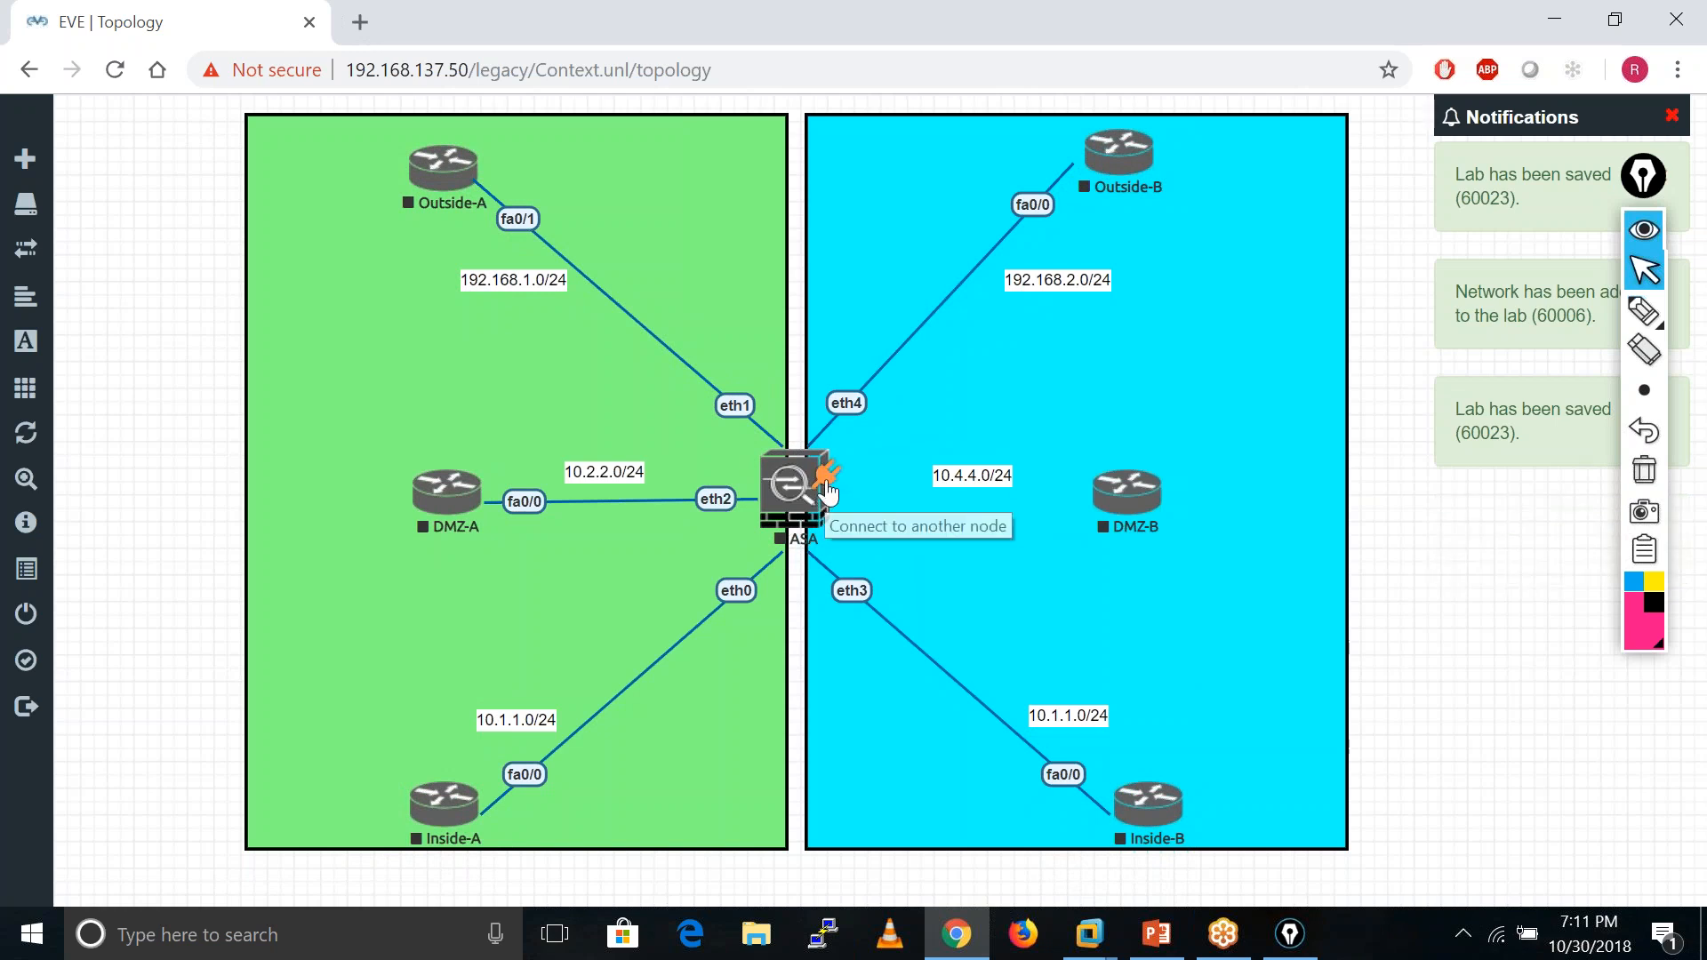
drag(831, 486, 1156, 490)
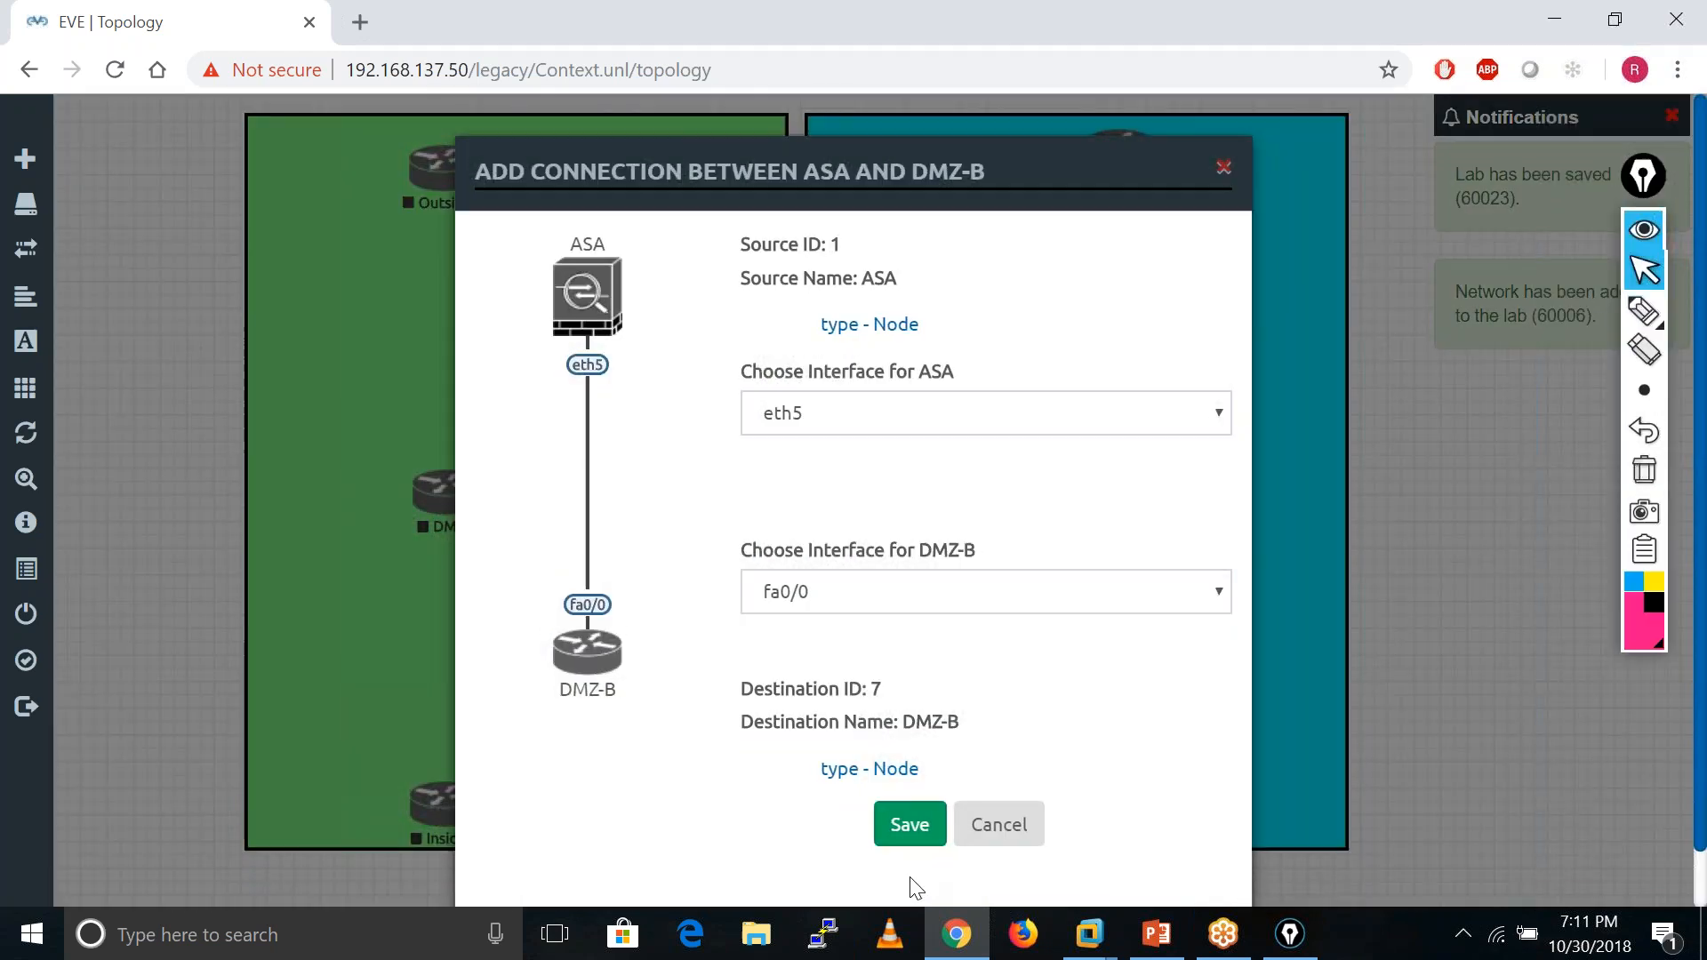
click(912, 823)
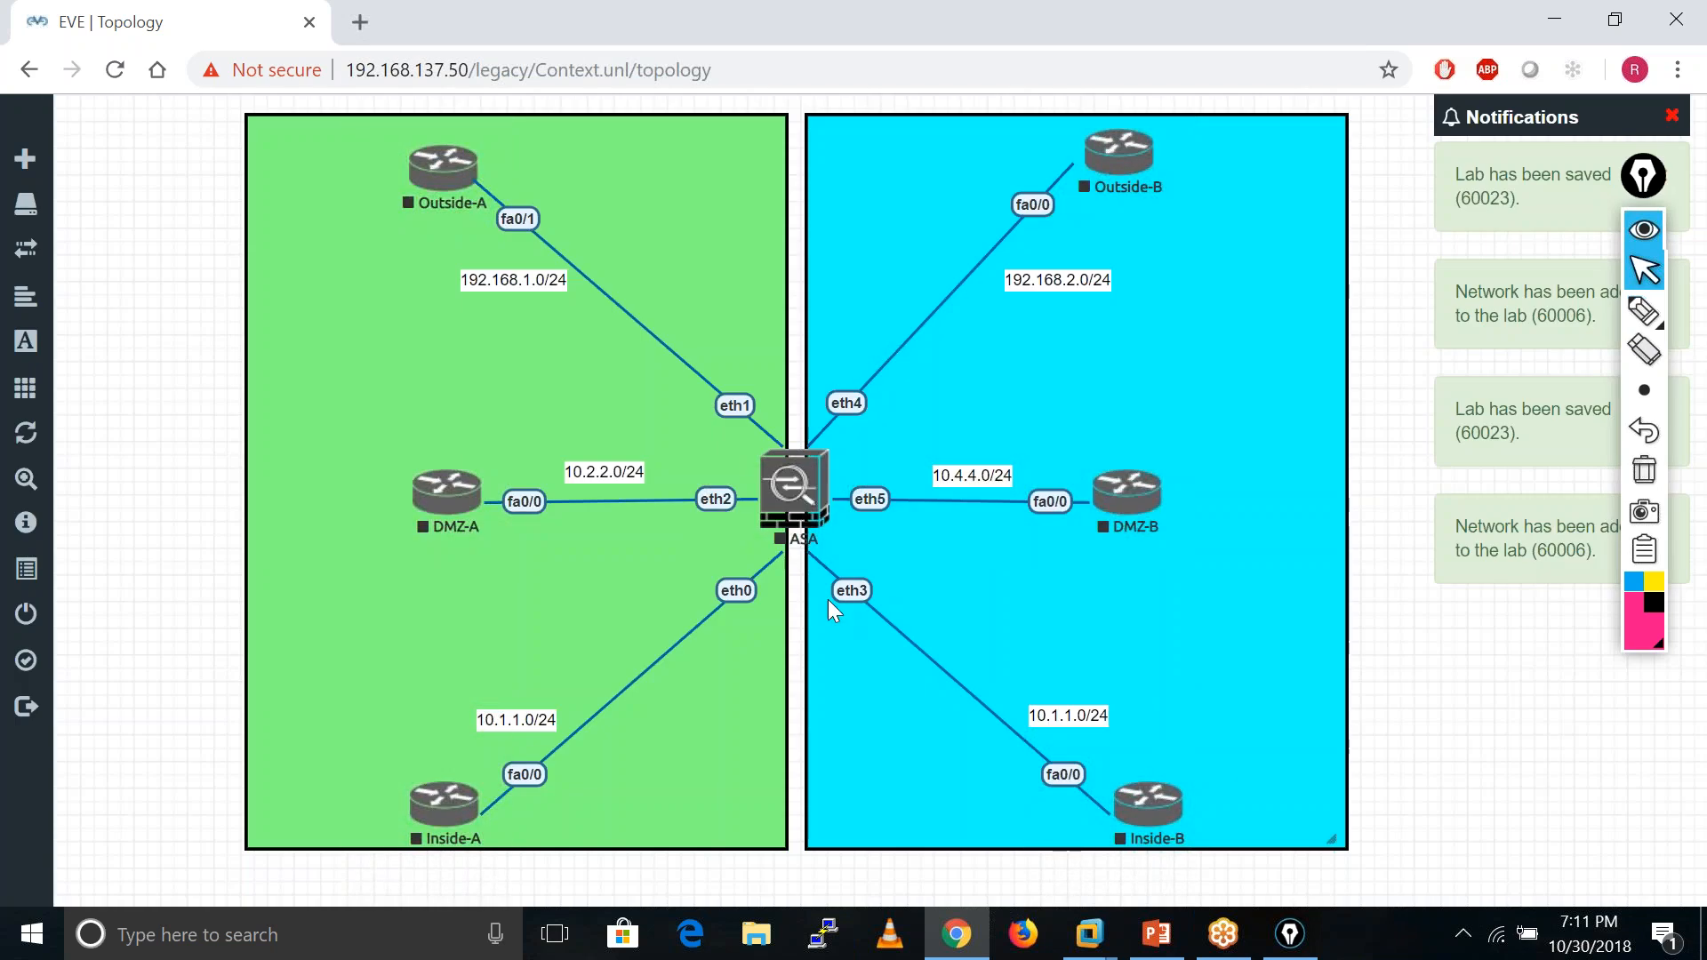
- Start the ASA, Inside-A, Outside-A, Inside-B and Outside-B, keeping both DMZs stopped, then reopen the ASA console
right_click(798, 494)
click(858, 555)
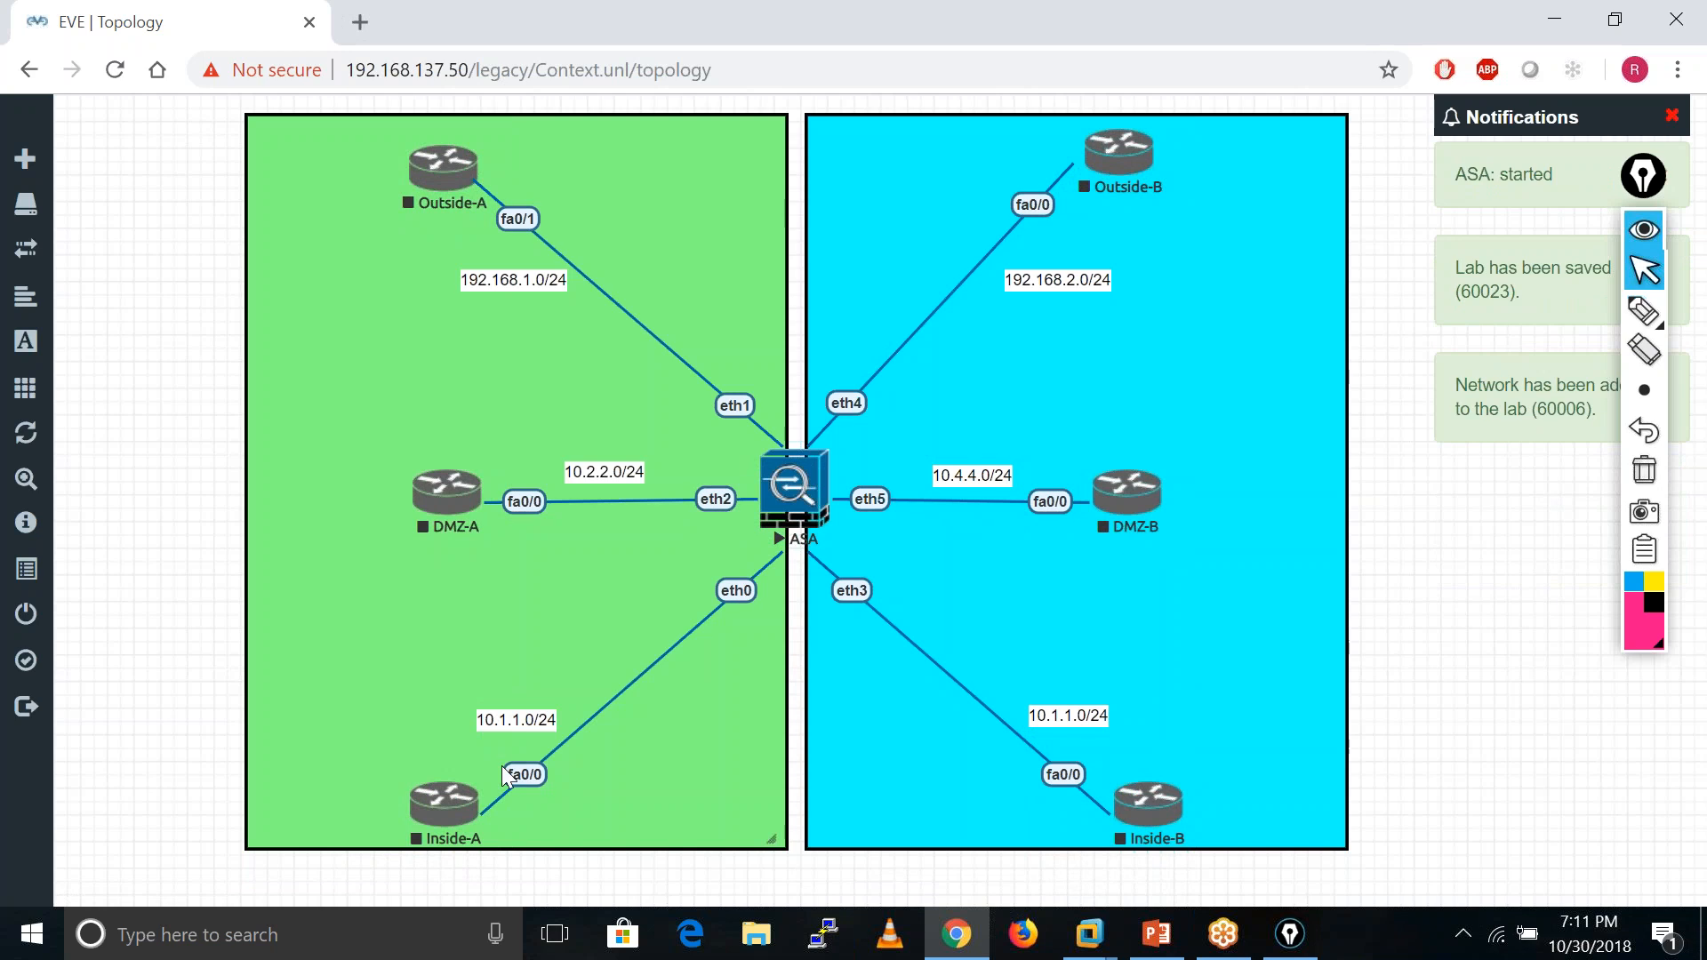
right_click(445, 803)
click(514, 589)
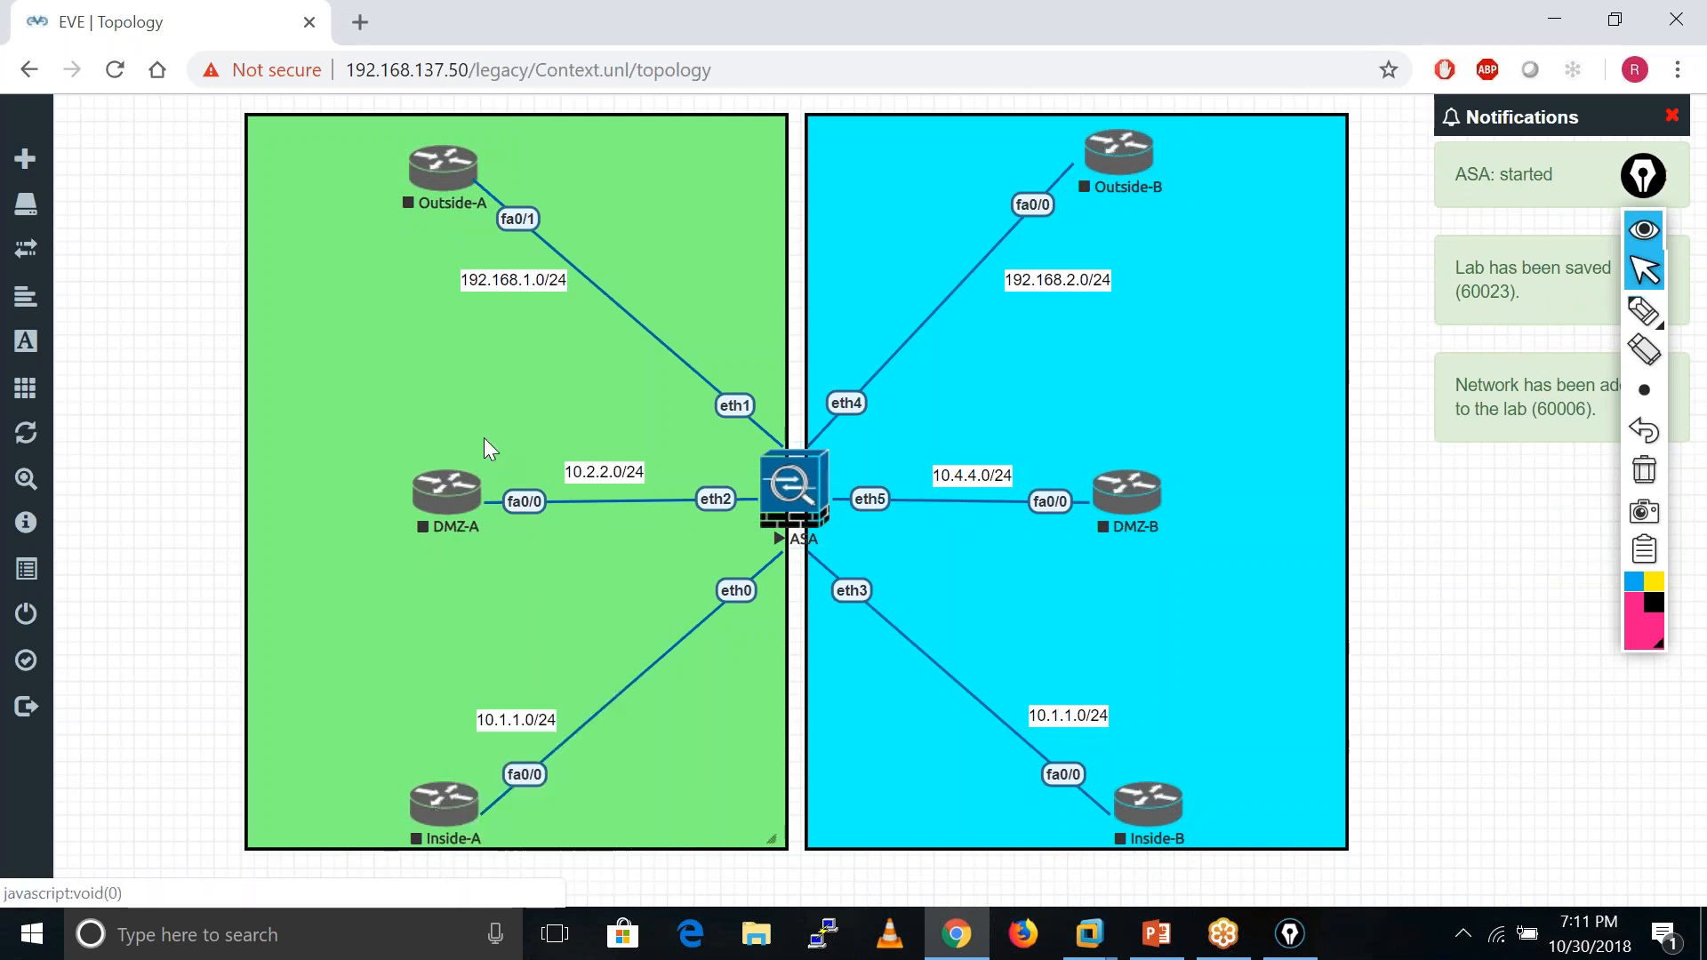
right_click(433, 165)
click(484, 211)
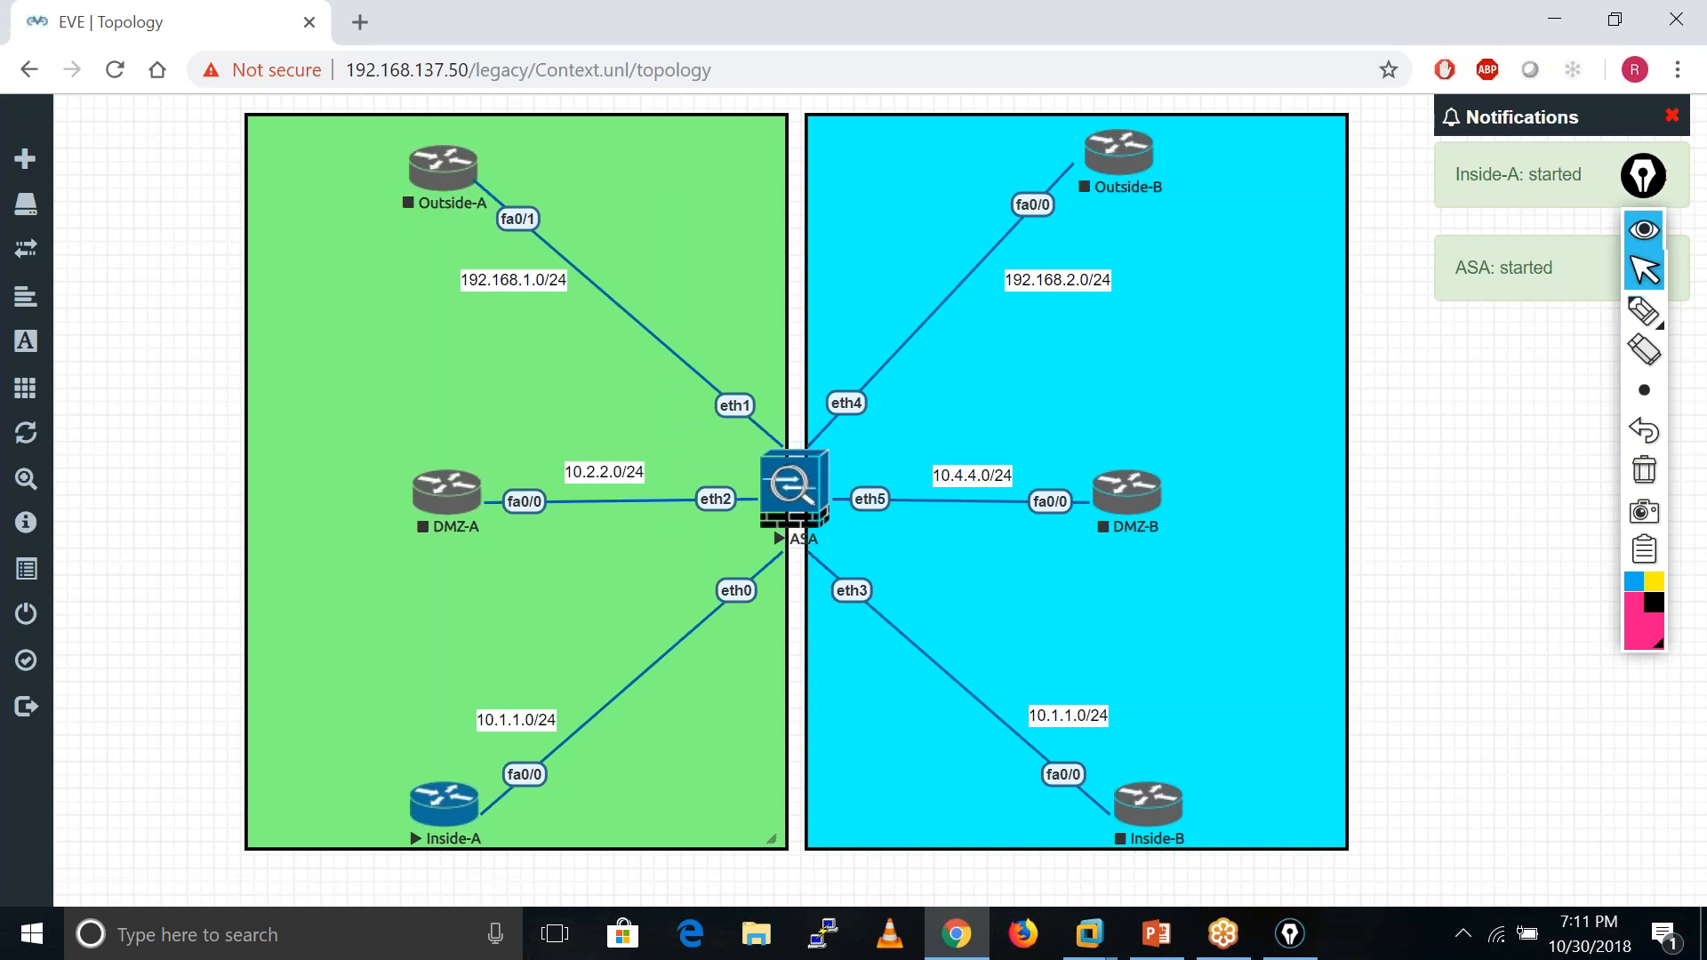
right_click(1160, 810)
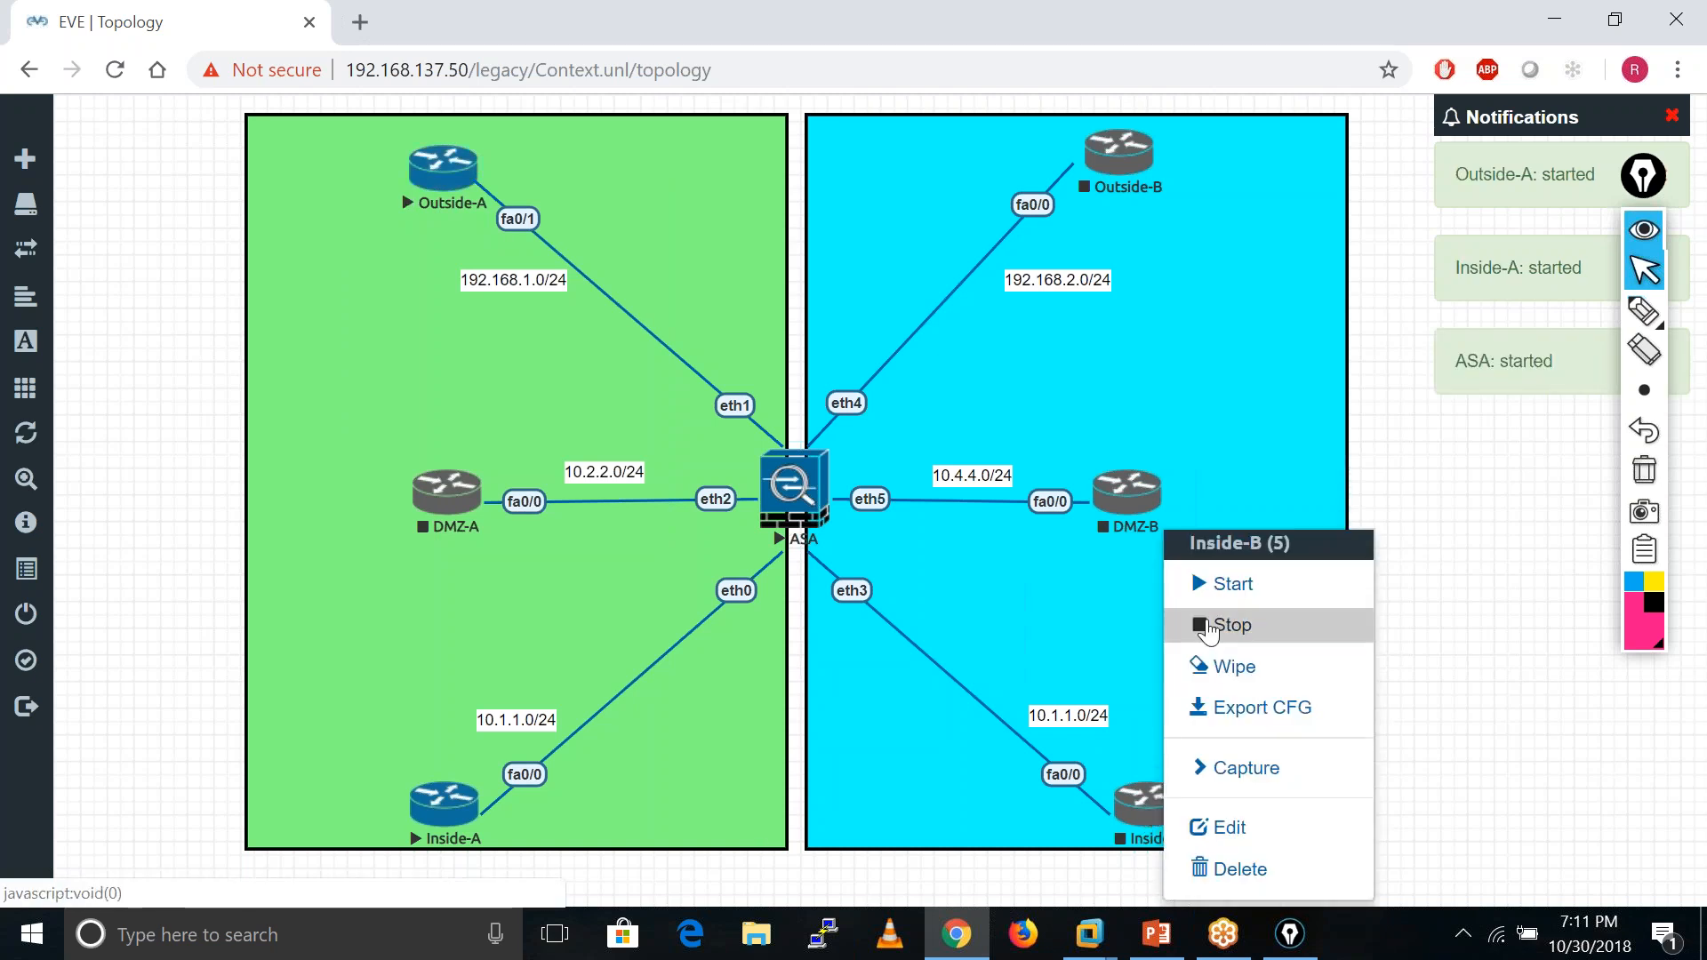
click(1214, 584)
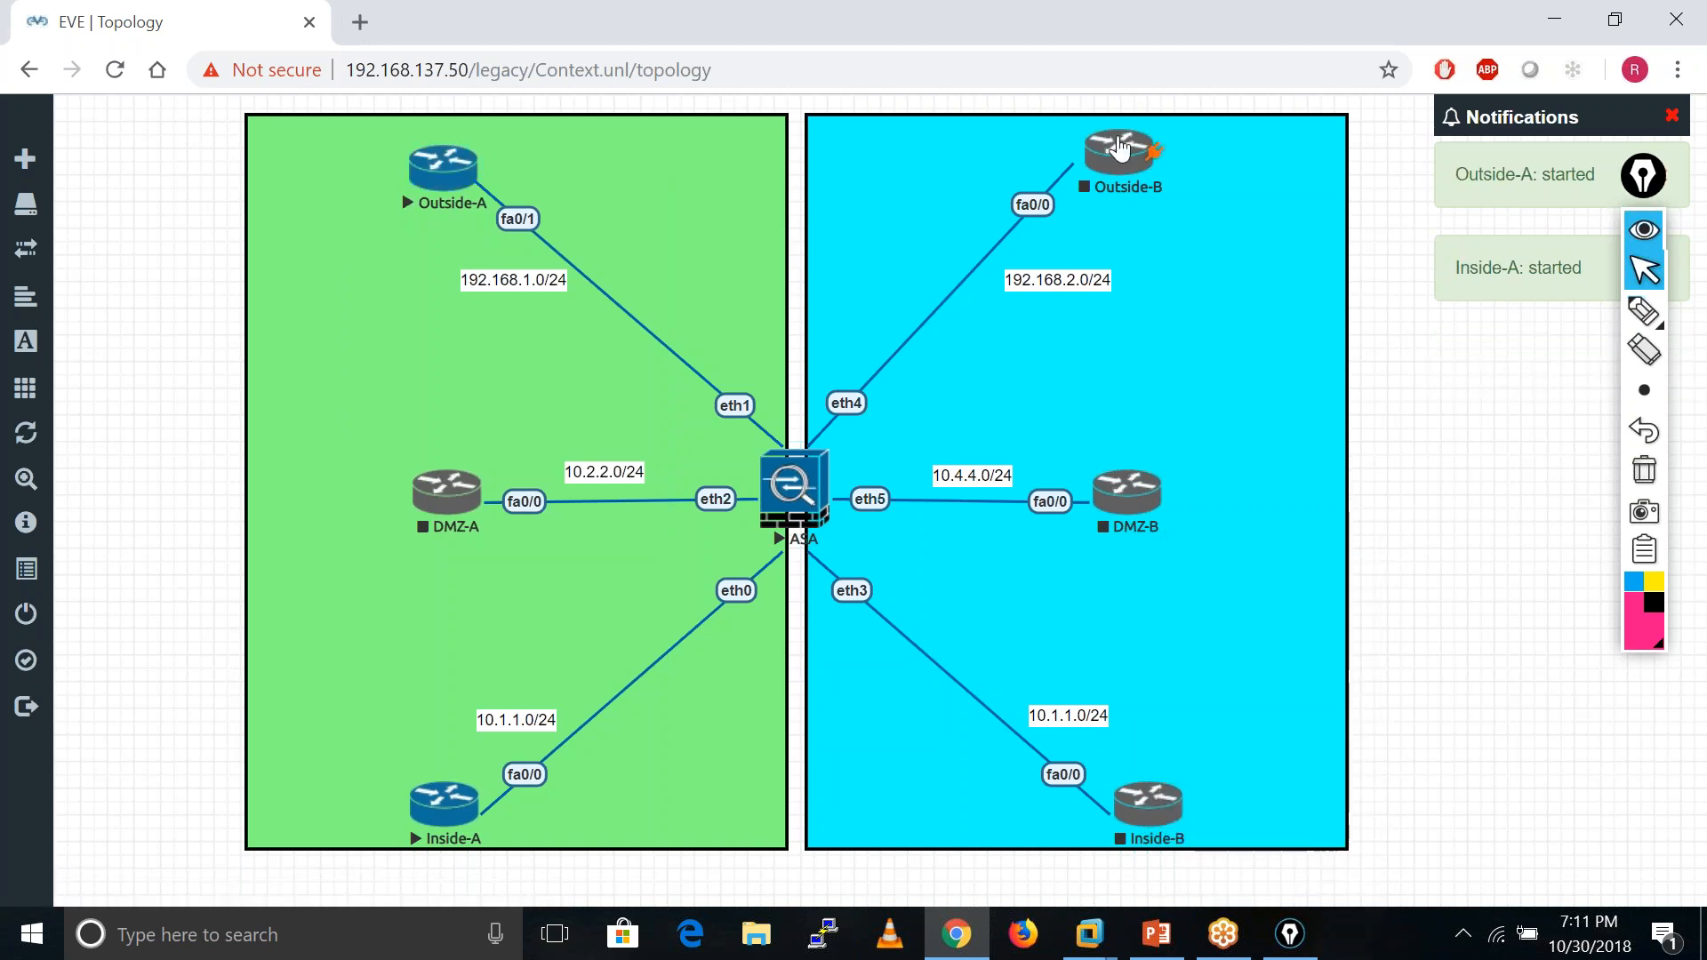
right_click(1120, 152)
click(1210, 192)
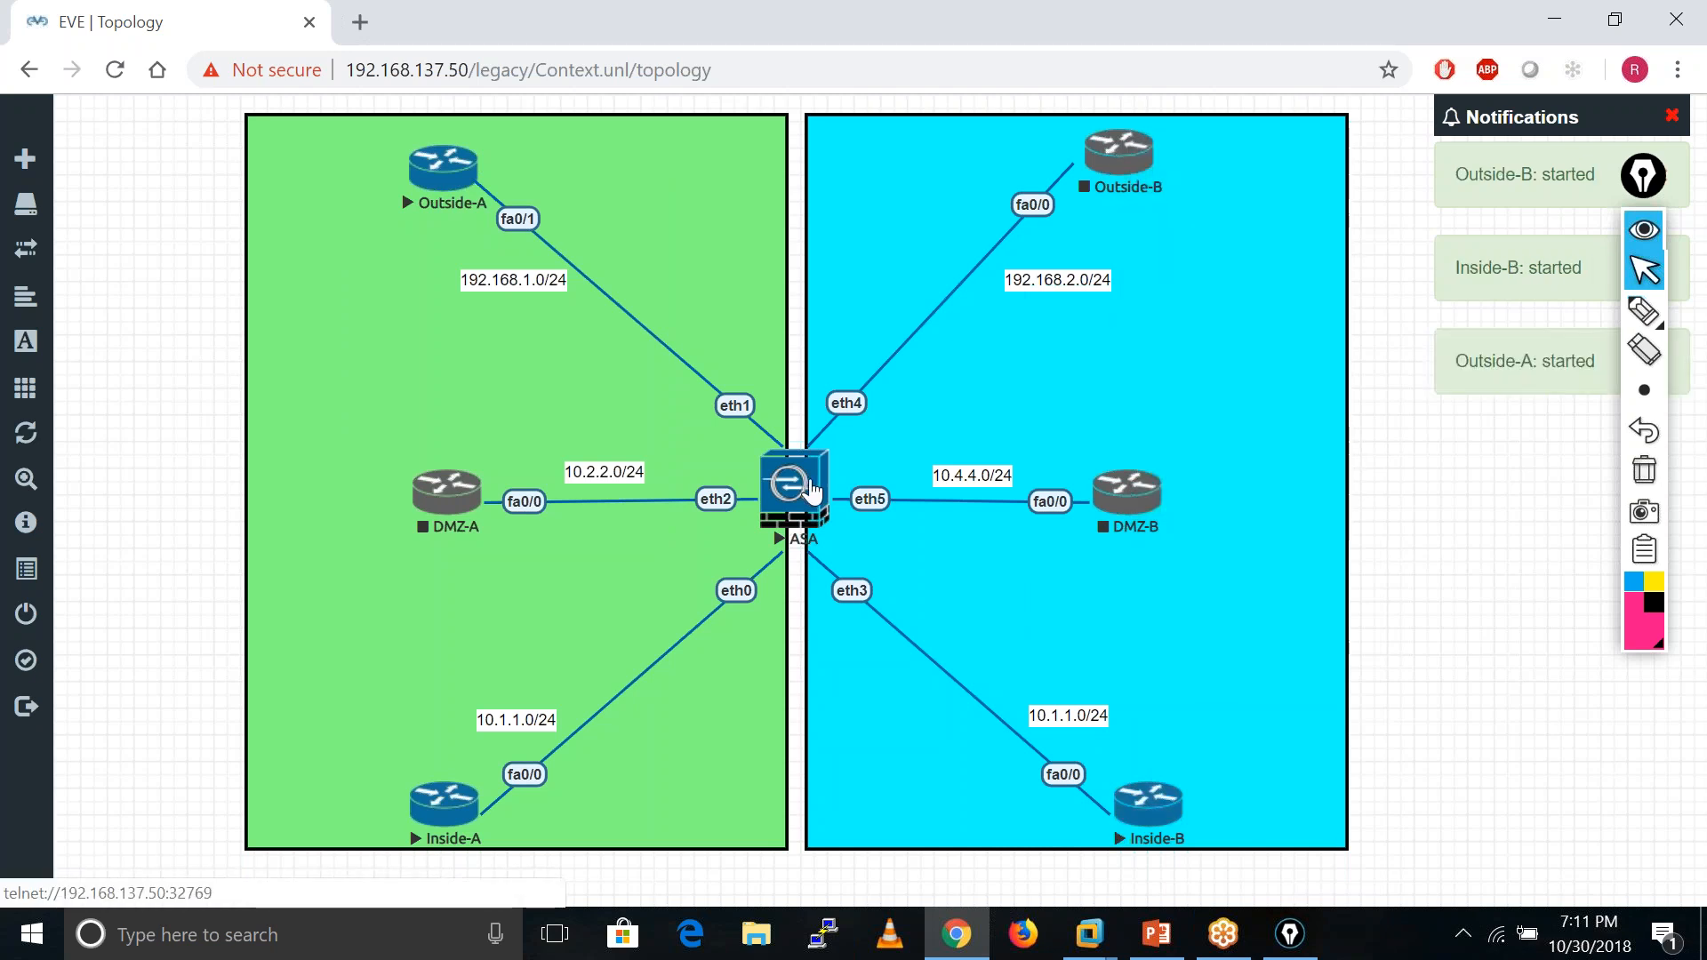
click(800, 487)
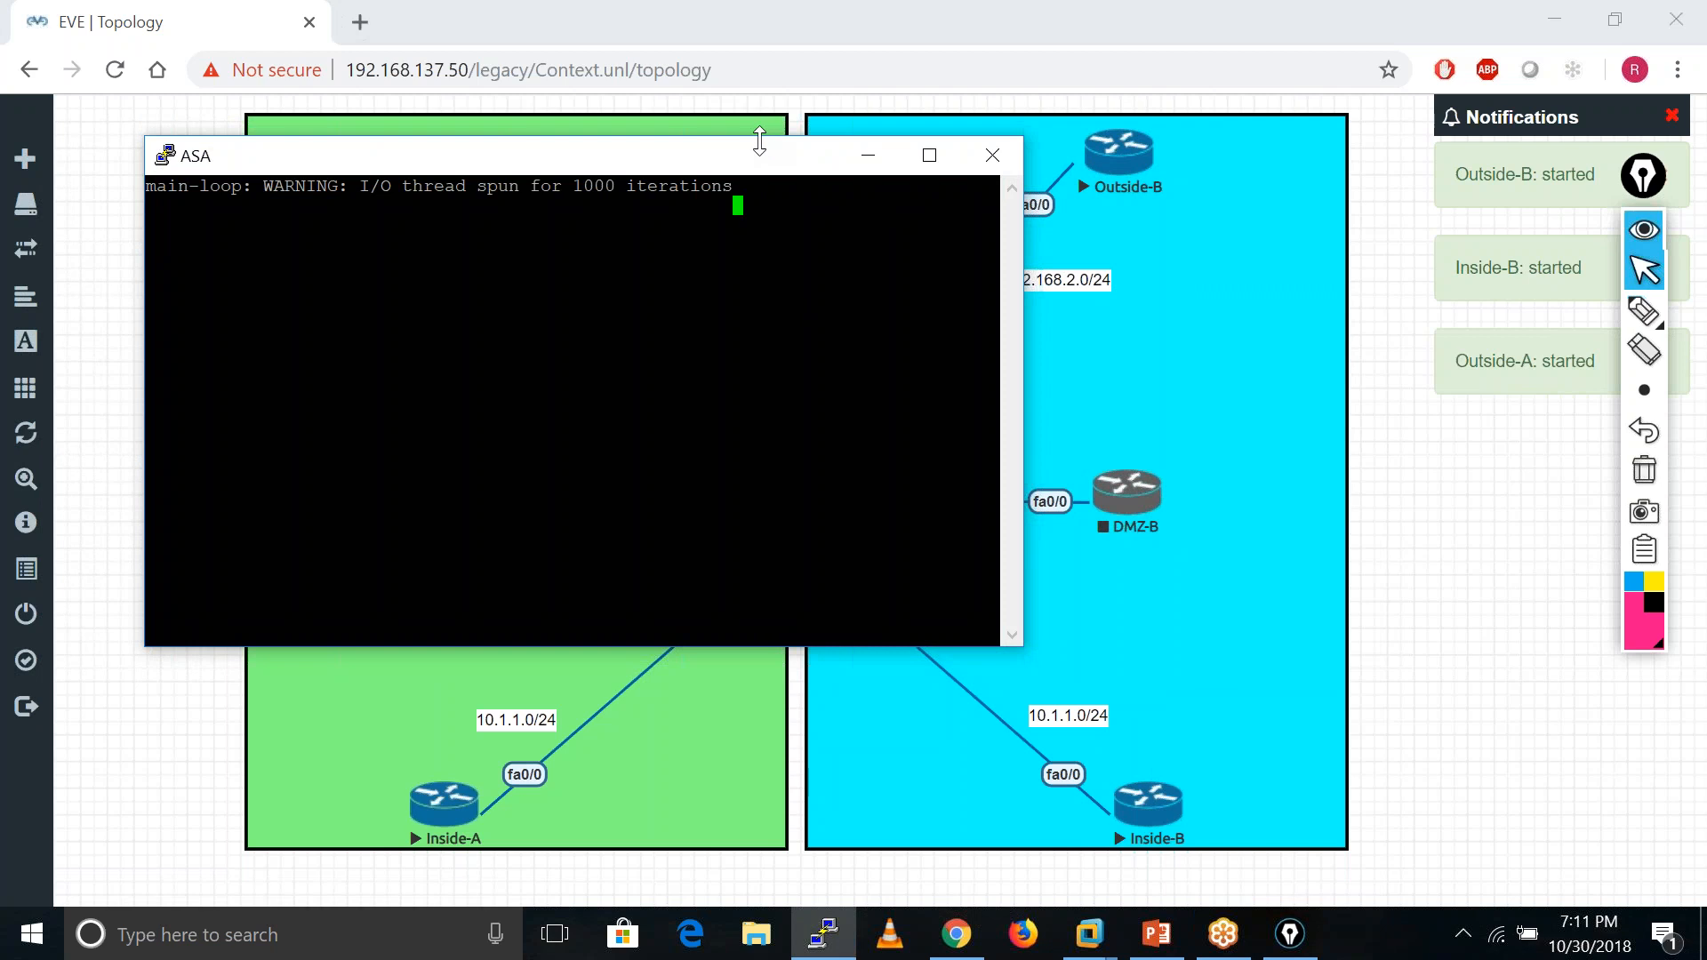
- Reposition the ASA PuTTY console window, then switch to the ASA day 5 PowerPoint deck
drag(719, 163, 958, 158)
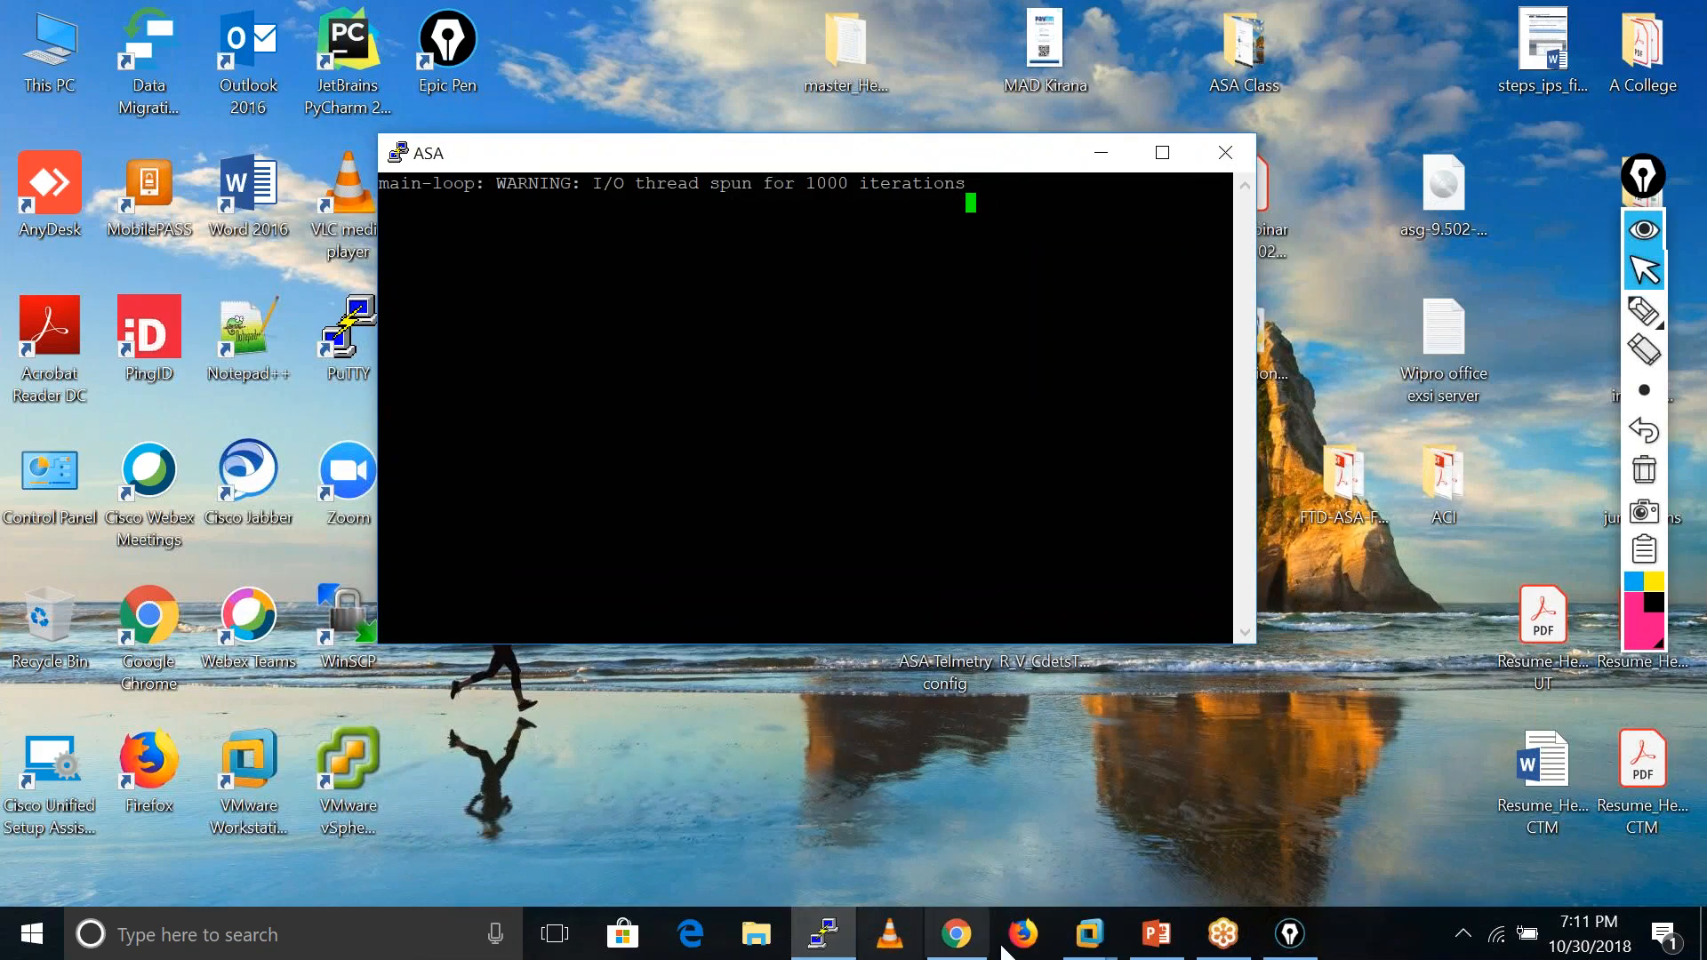
click(963, 938)
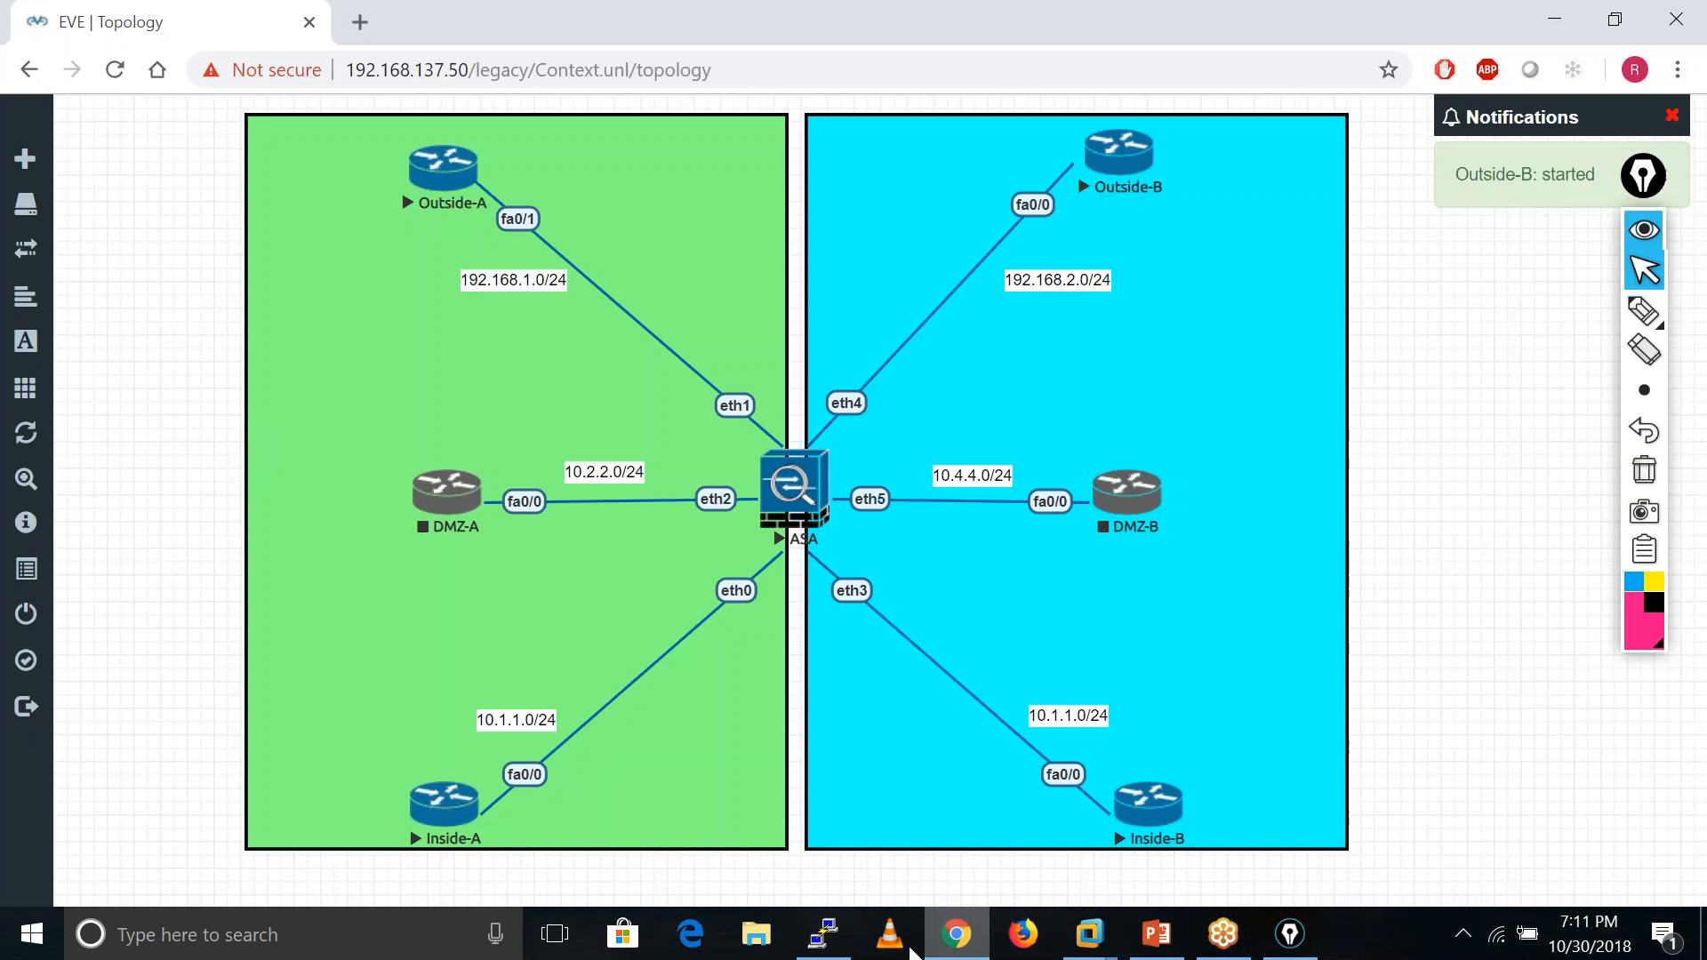
click(824, 934)
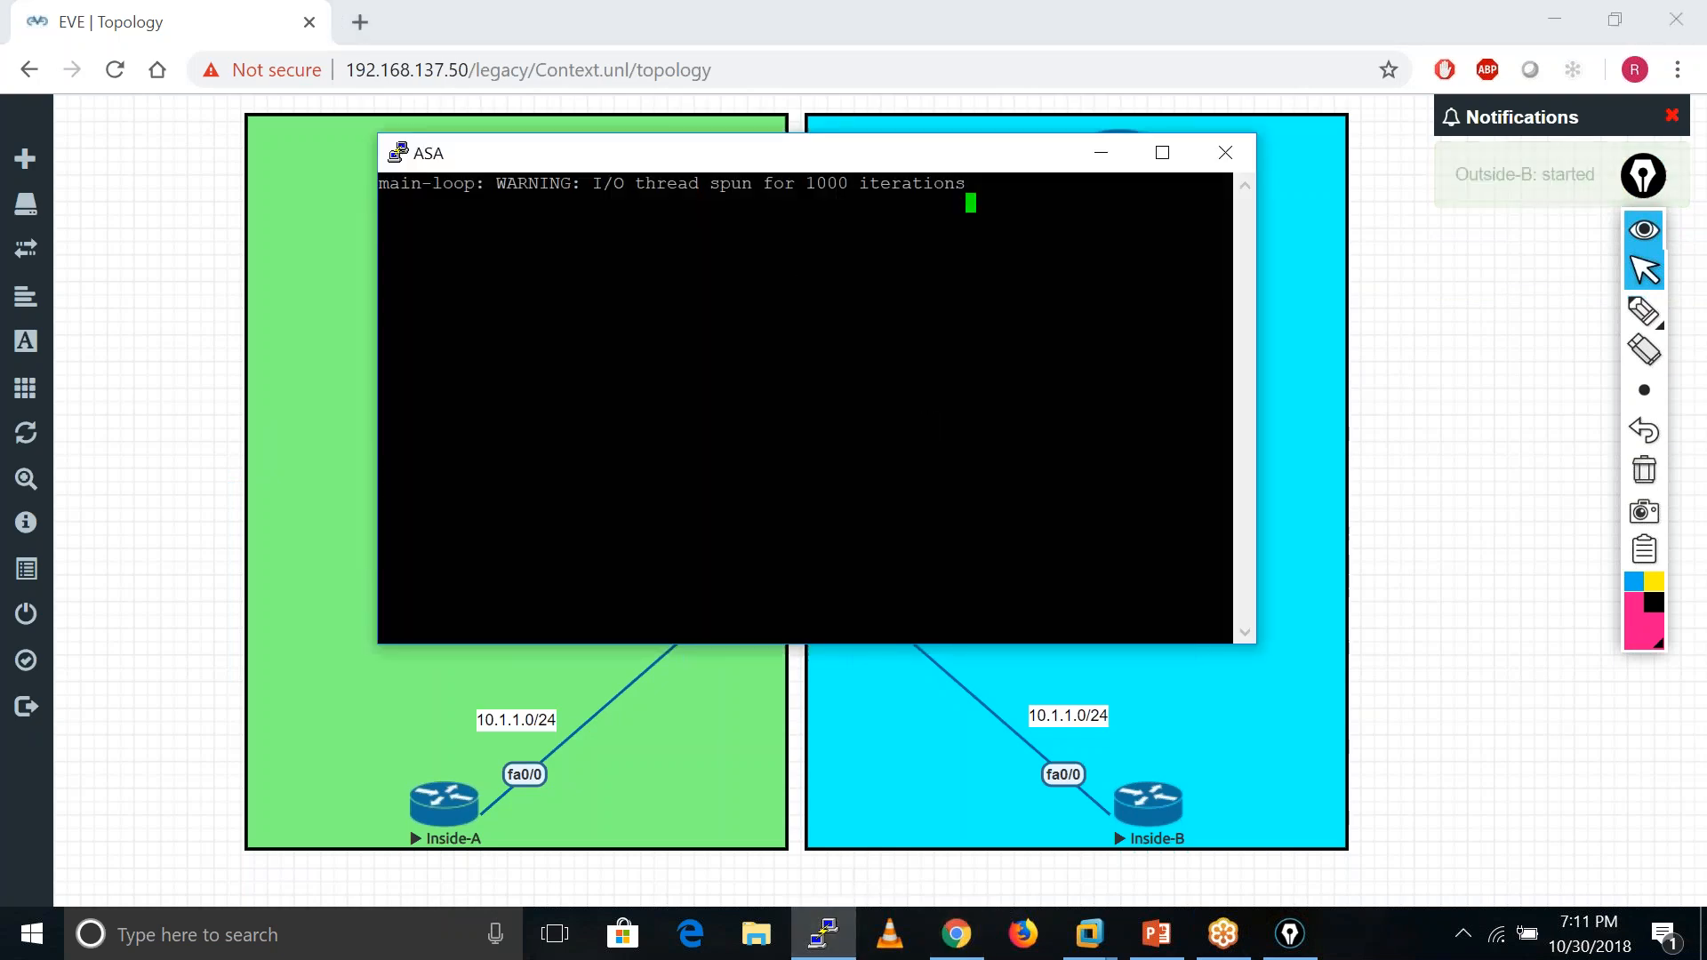
drag(976, 160, 853, 139)
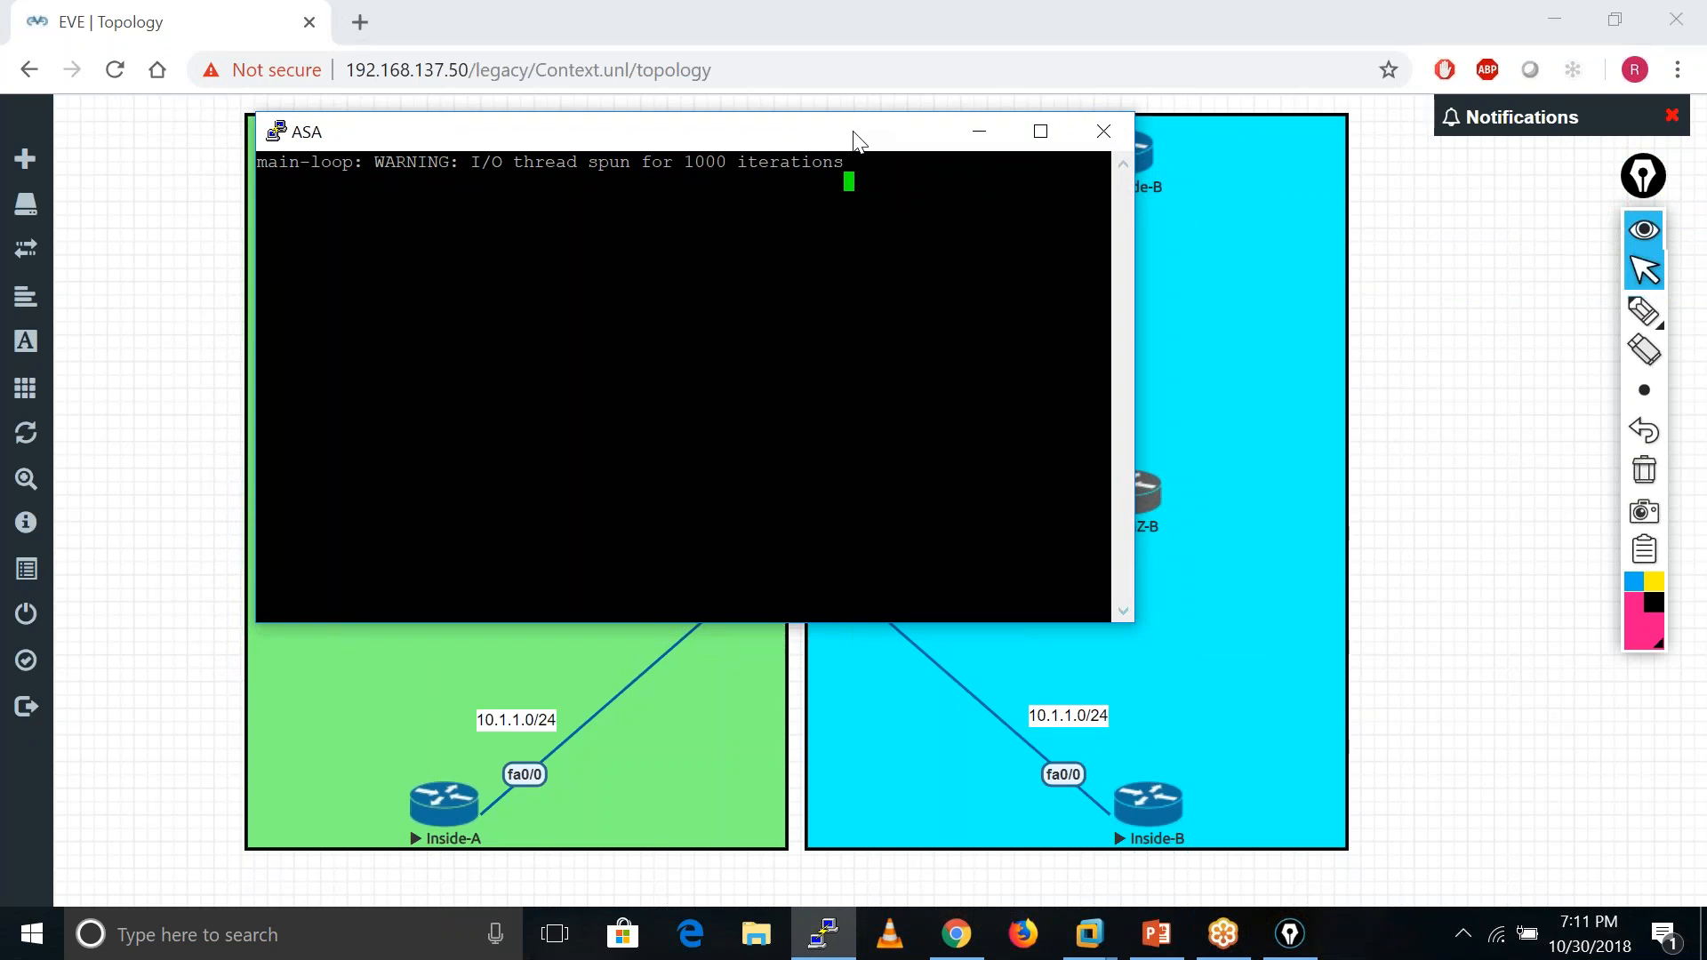
click(1163, 945)
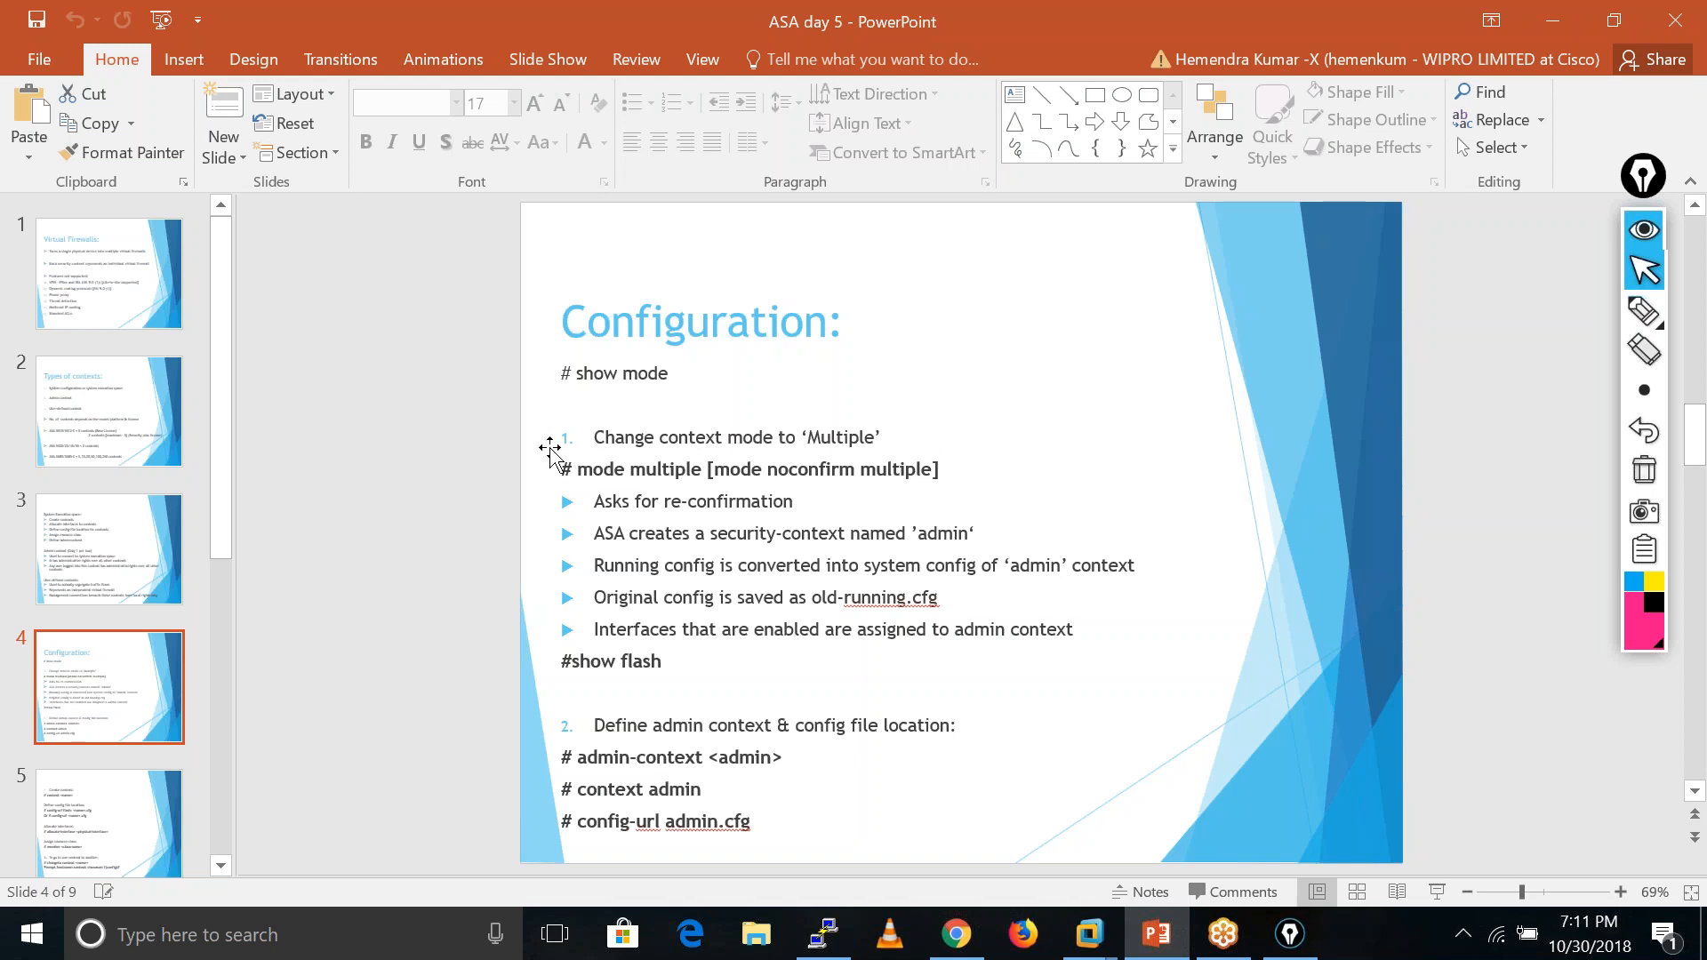
drag(564, 467, 704, 460)
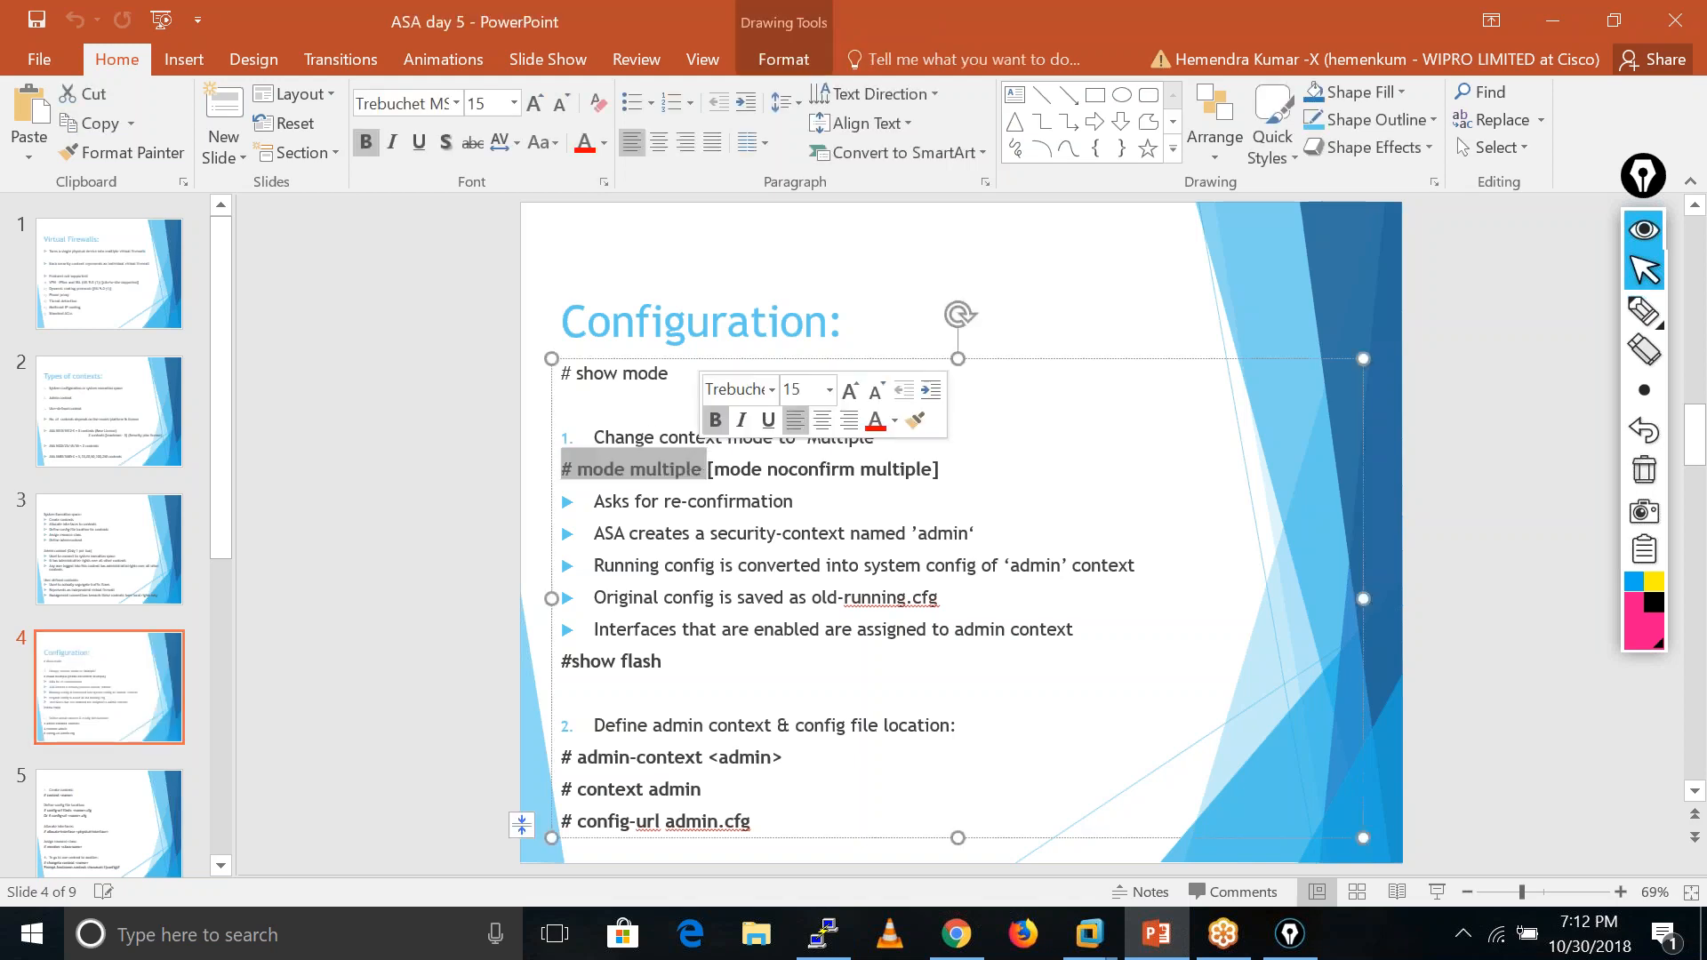
click(1068, 511)
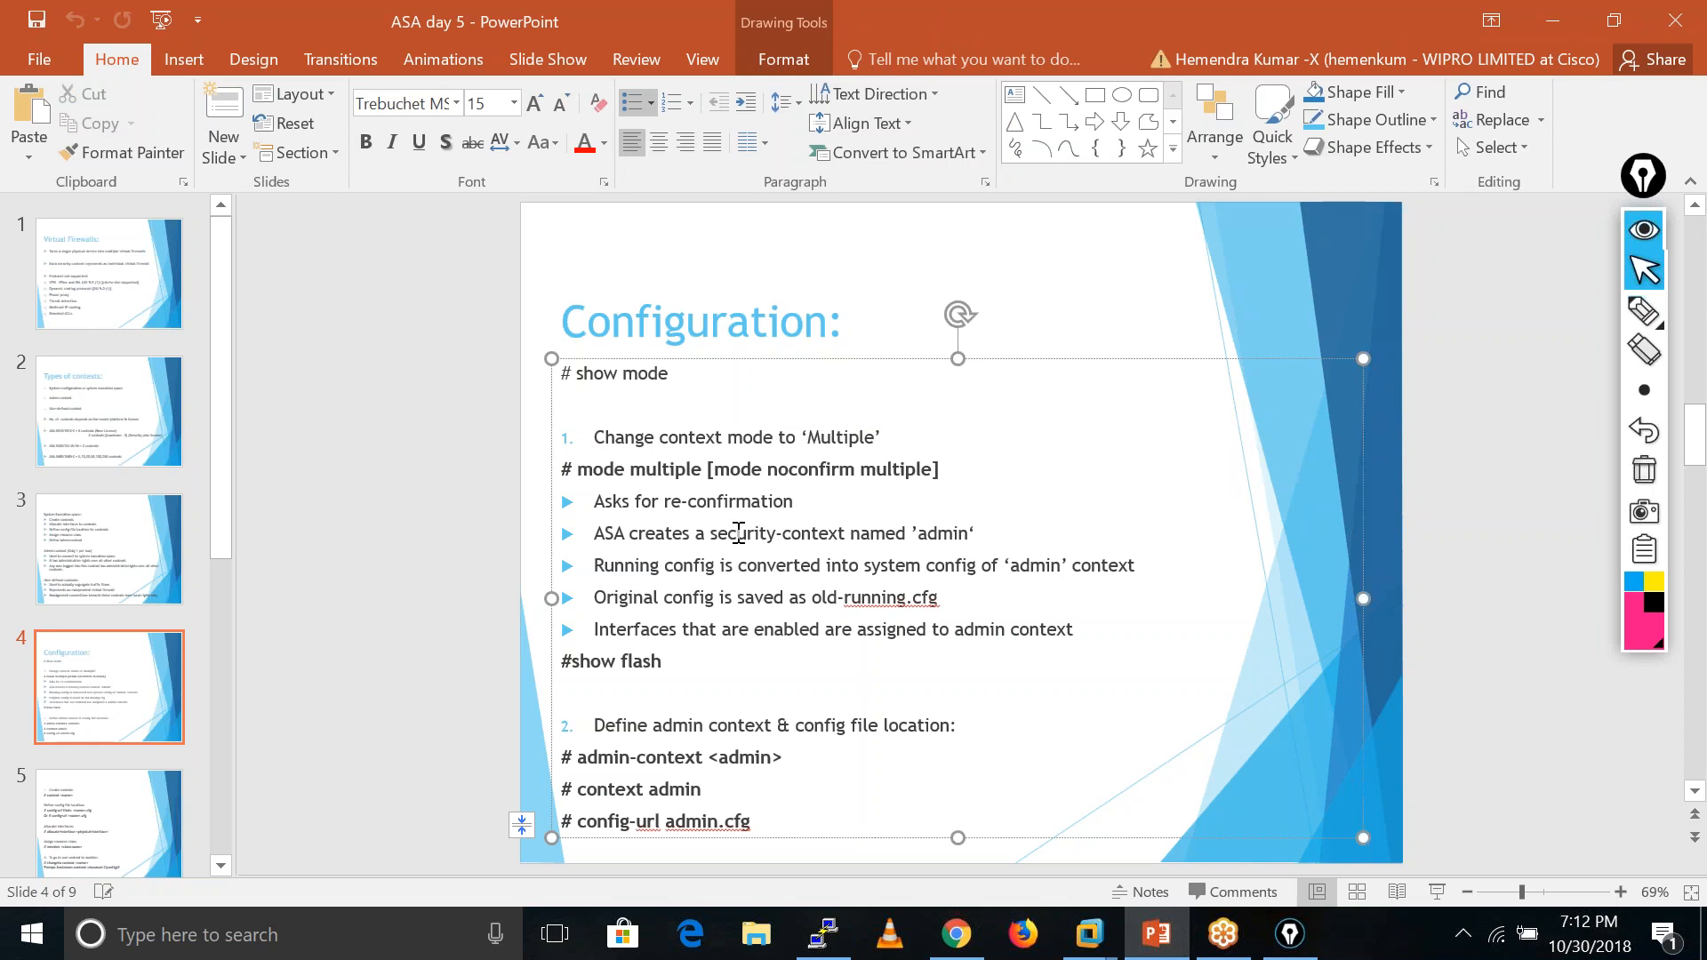
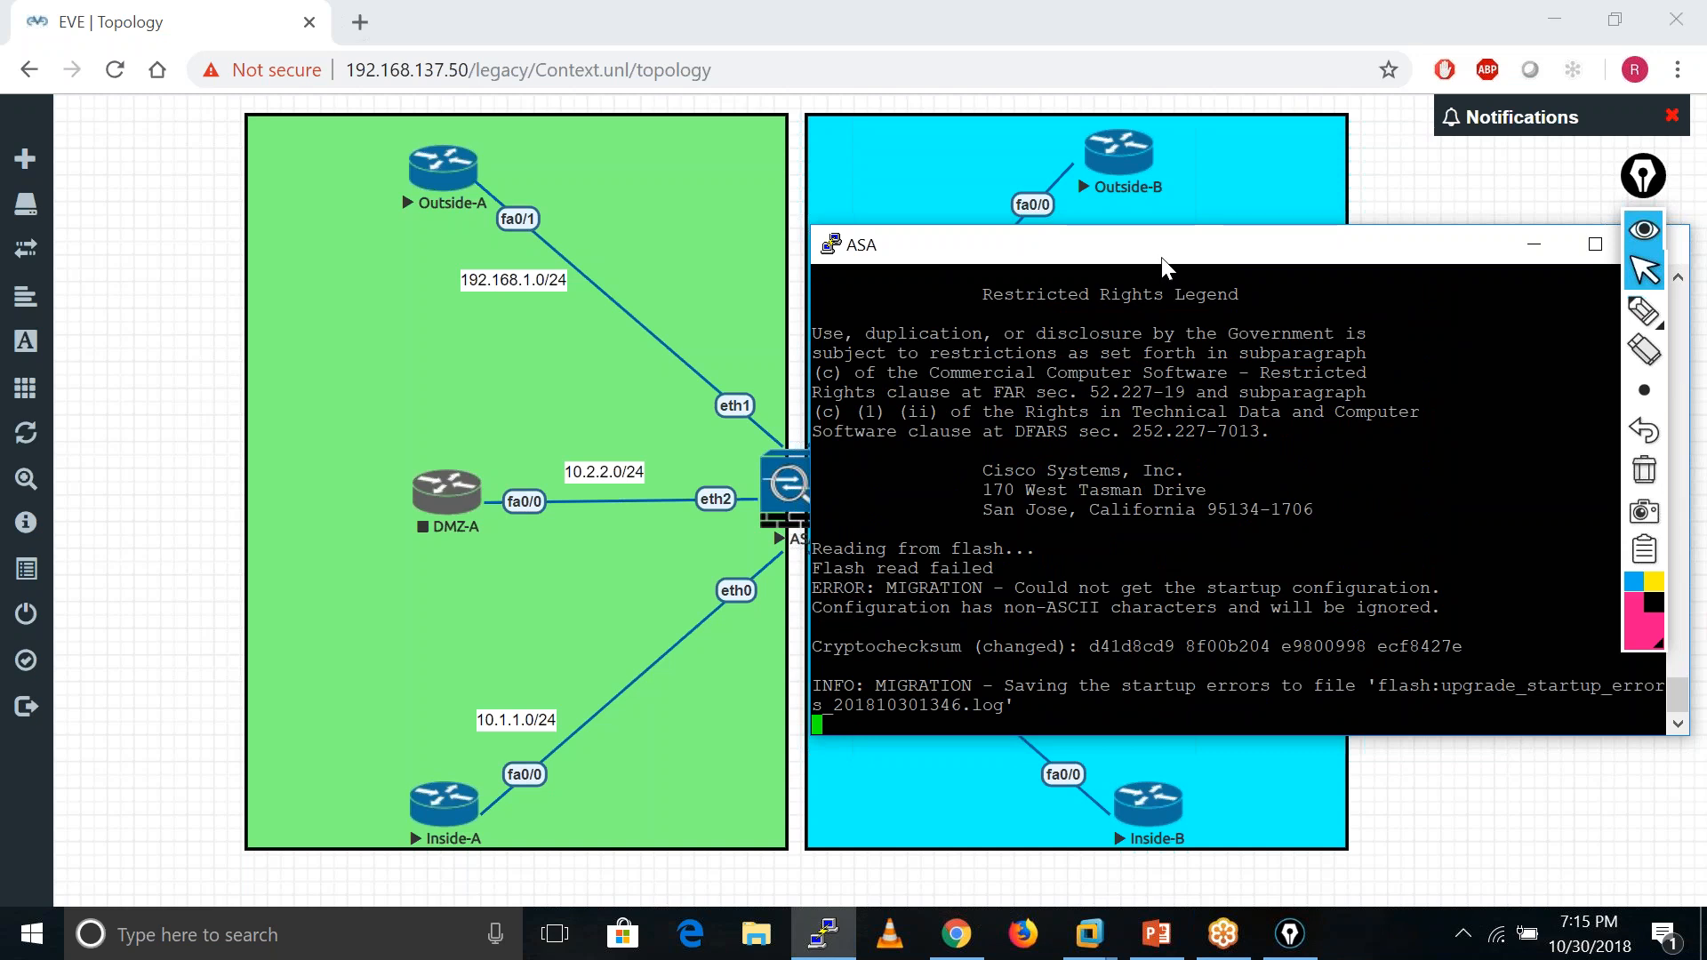
- Enlarge the ASA console and enter management IP 1.1.1.1 with mask 255.255.0.00 in the setup wizard
drag(1161, 258, 1064, 234)
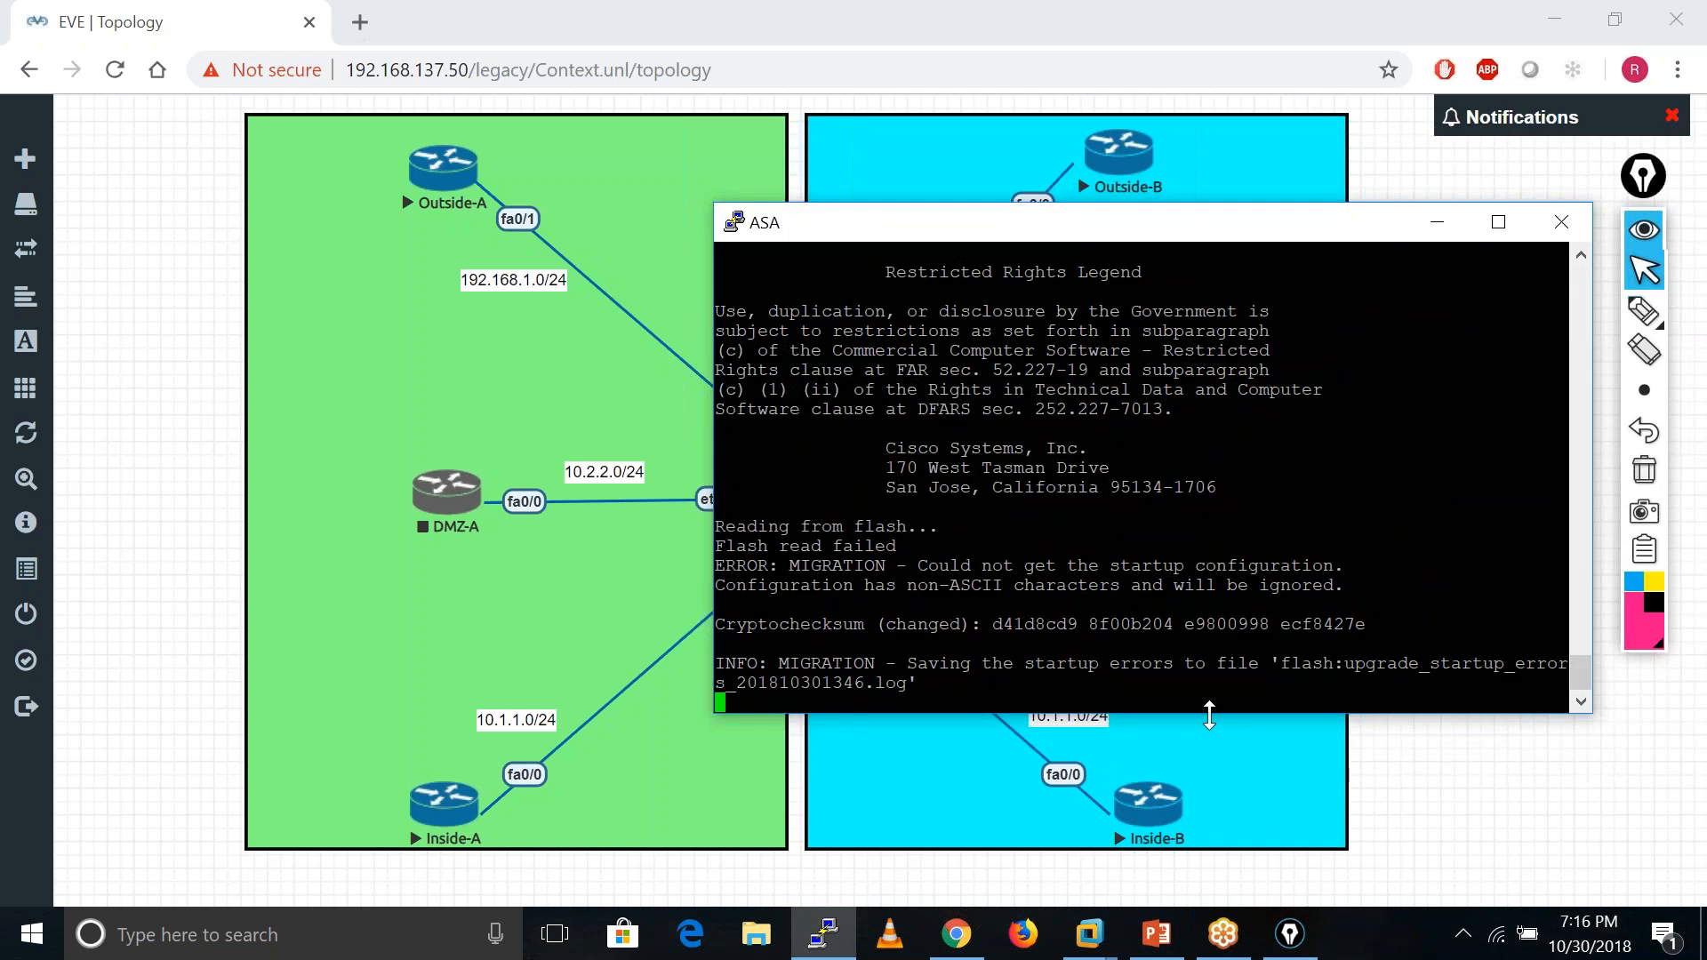
drag(1210, 711, 1218, 805)
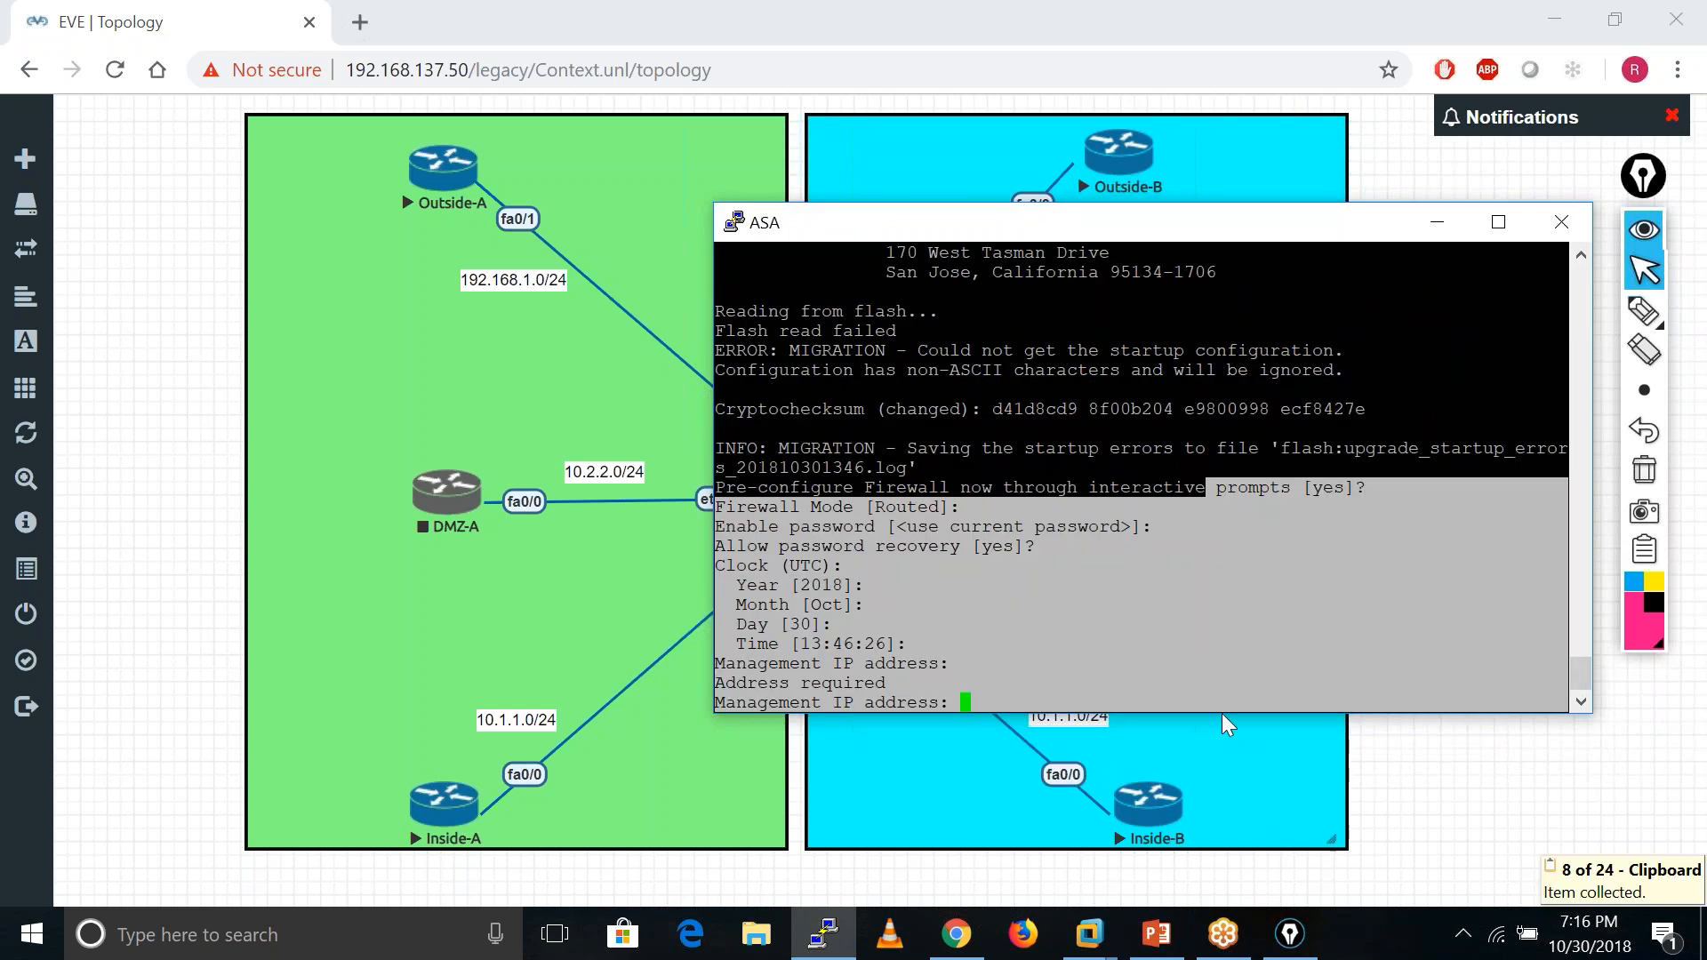
drag(1223, 713, 1222, 831)
key(Return)
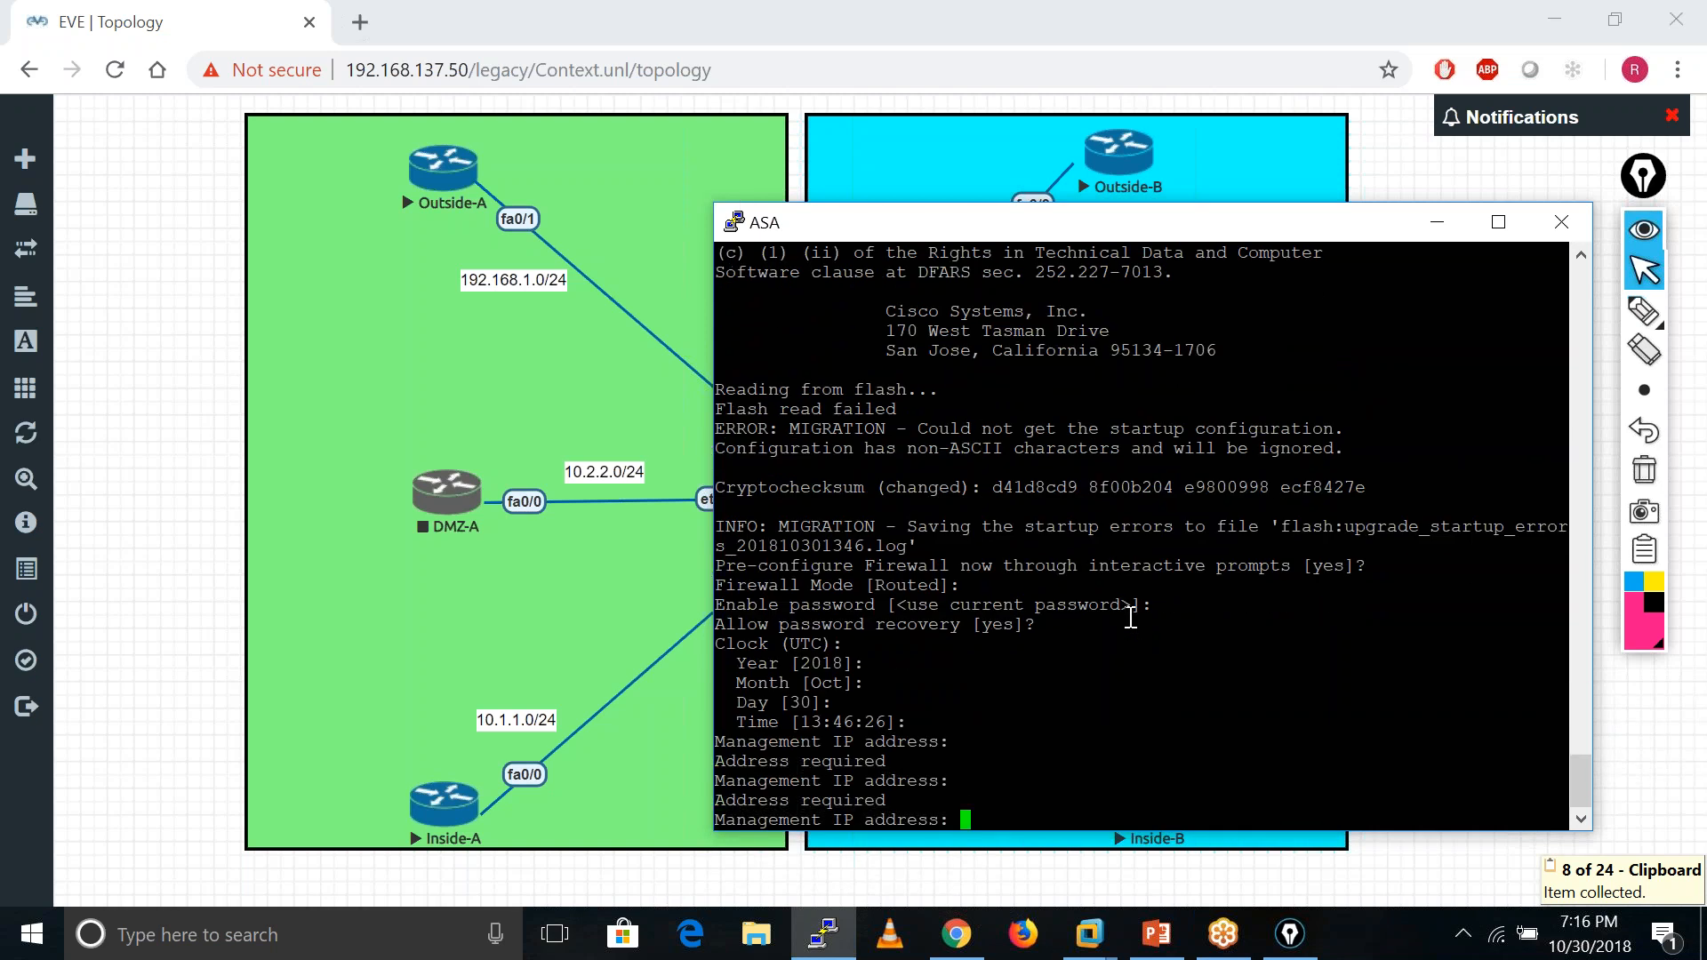
text(1.1.1.1)
key(Return)
text(2)
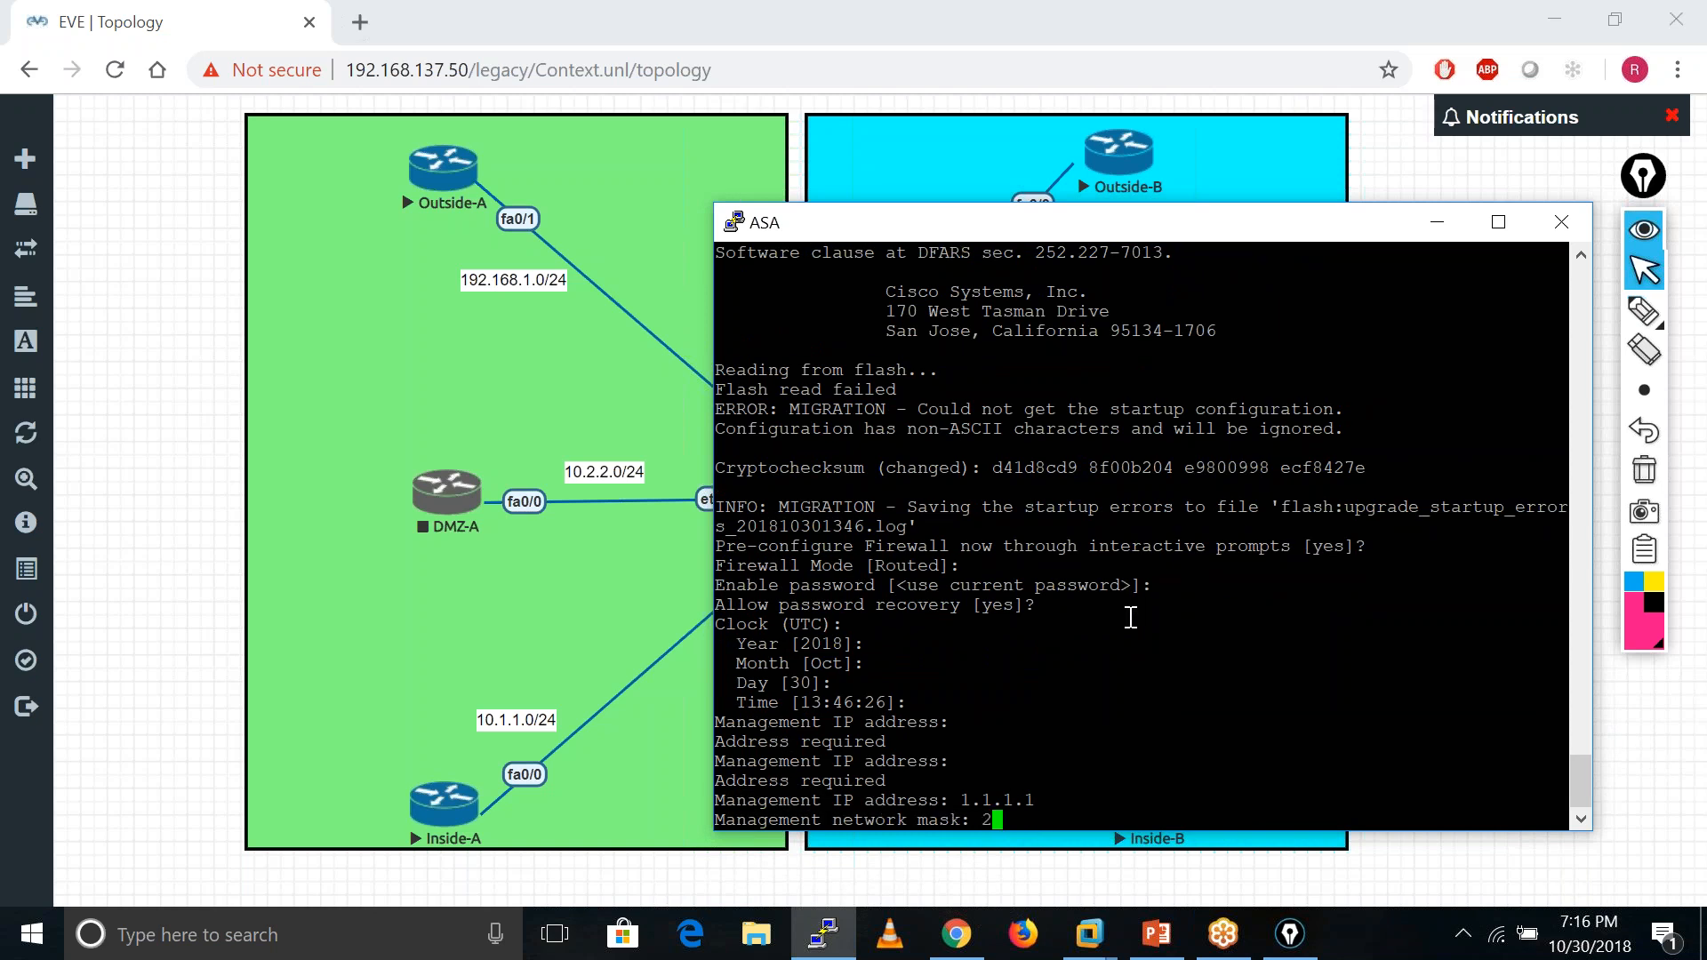
text(55.255.0.00)
key(Return)
- Enter host name dd and domain ssa, skip the Device Manager host, and restart the prompts
text(dd)
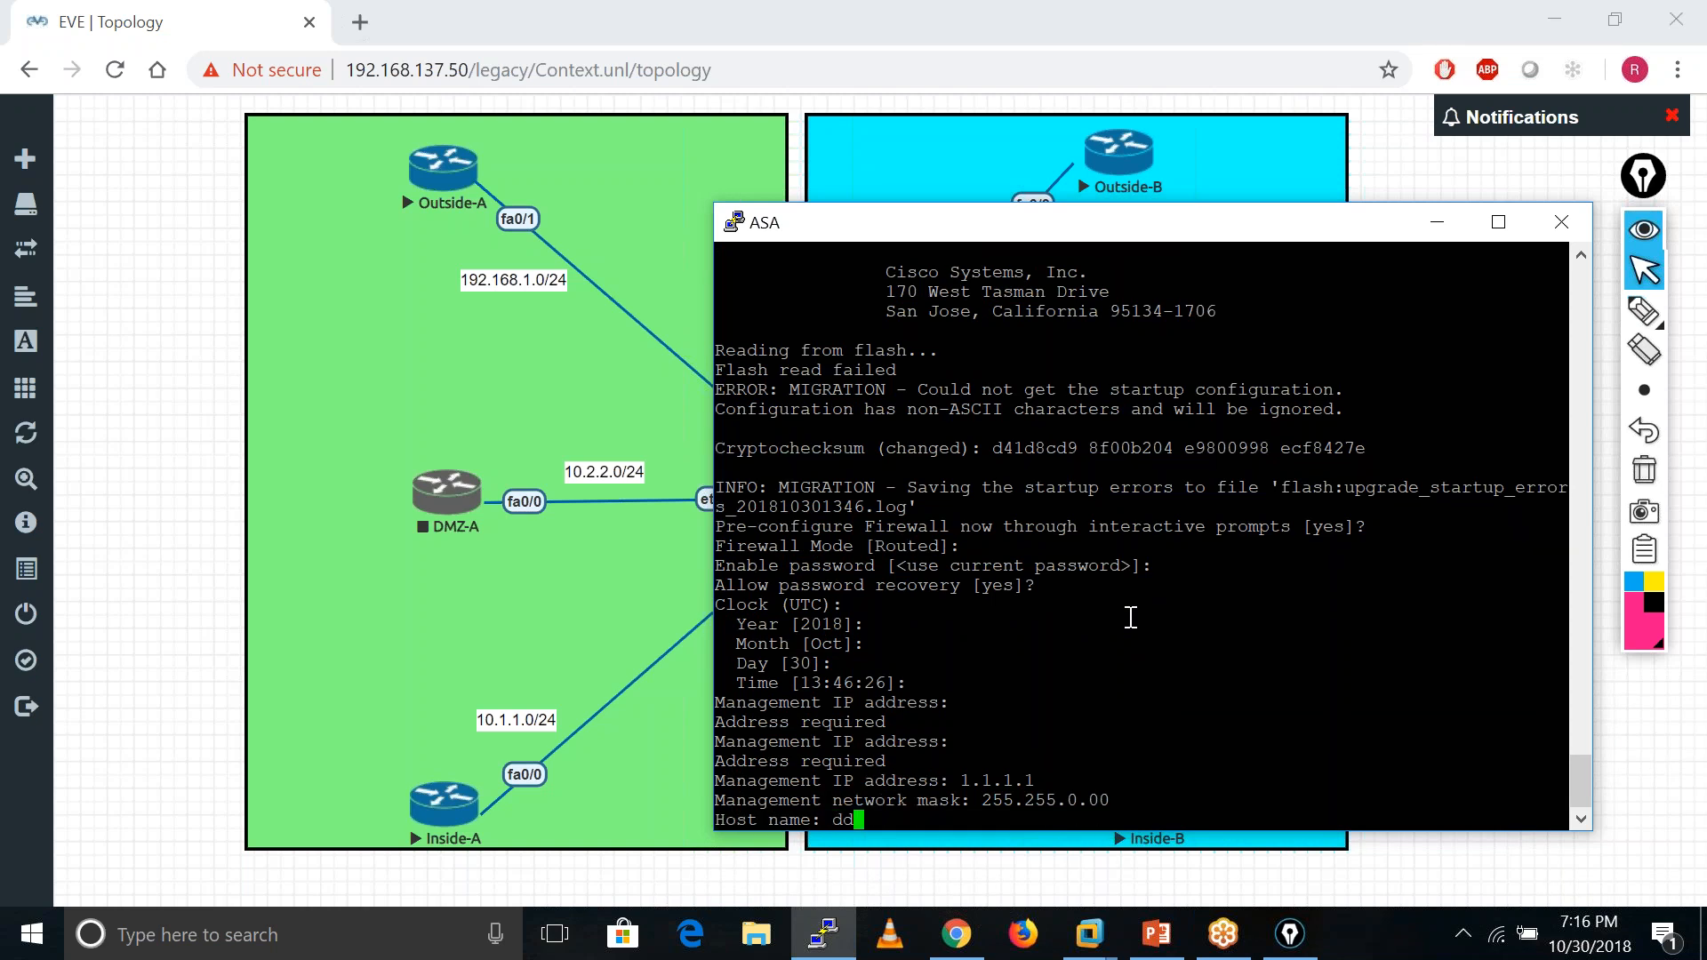
key(Return)
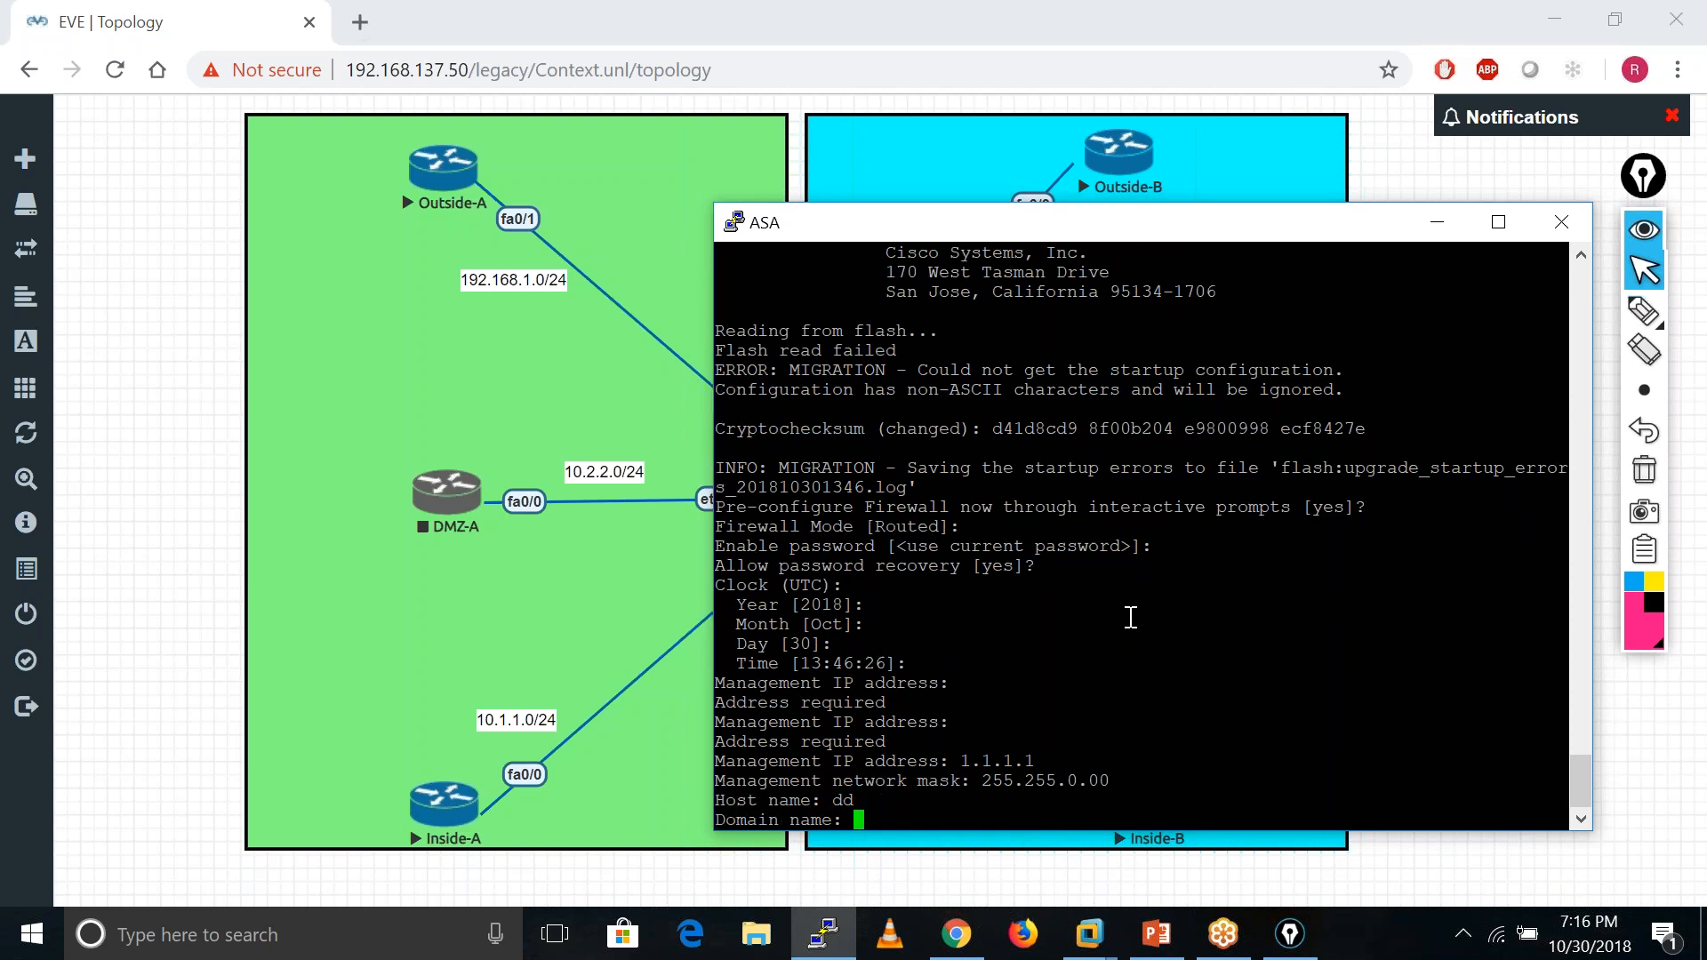
text(ssa)
key(Return)
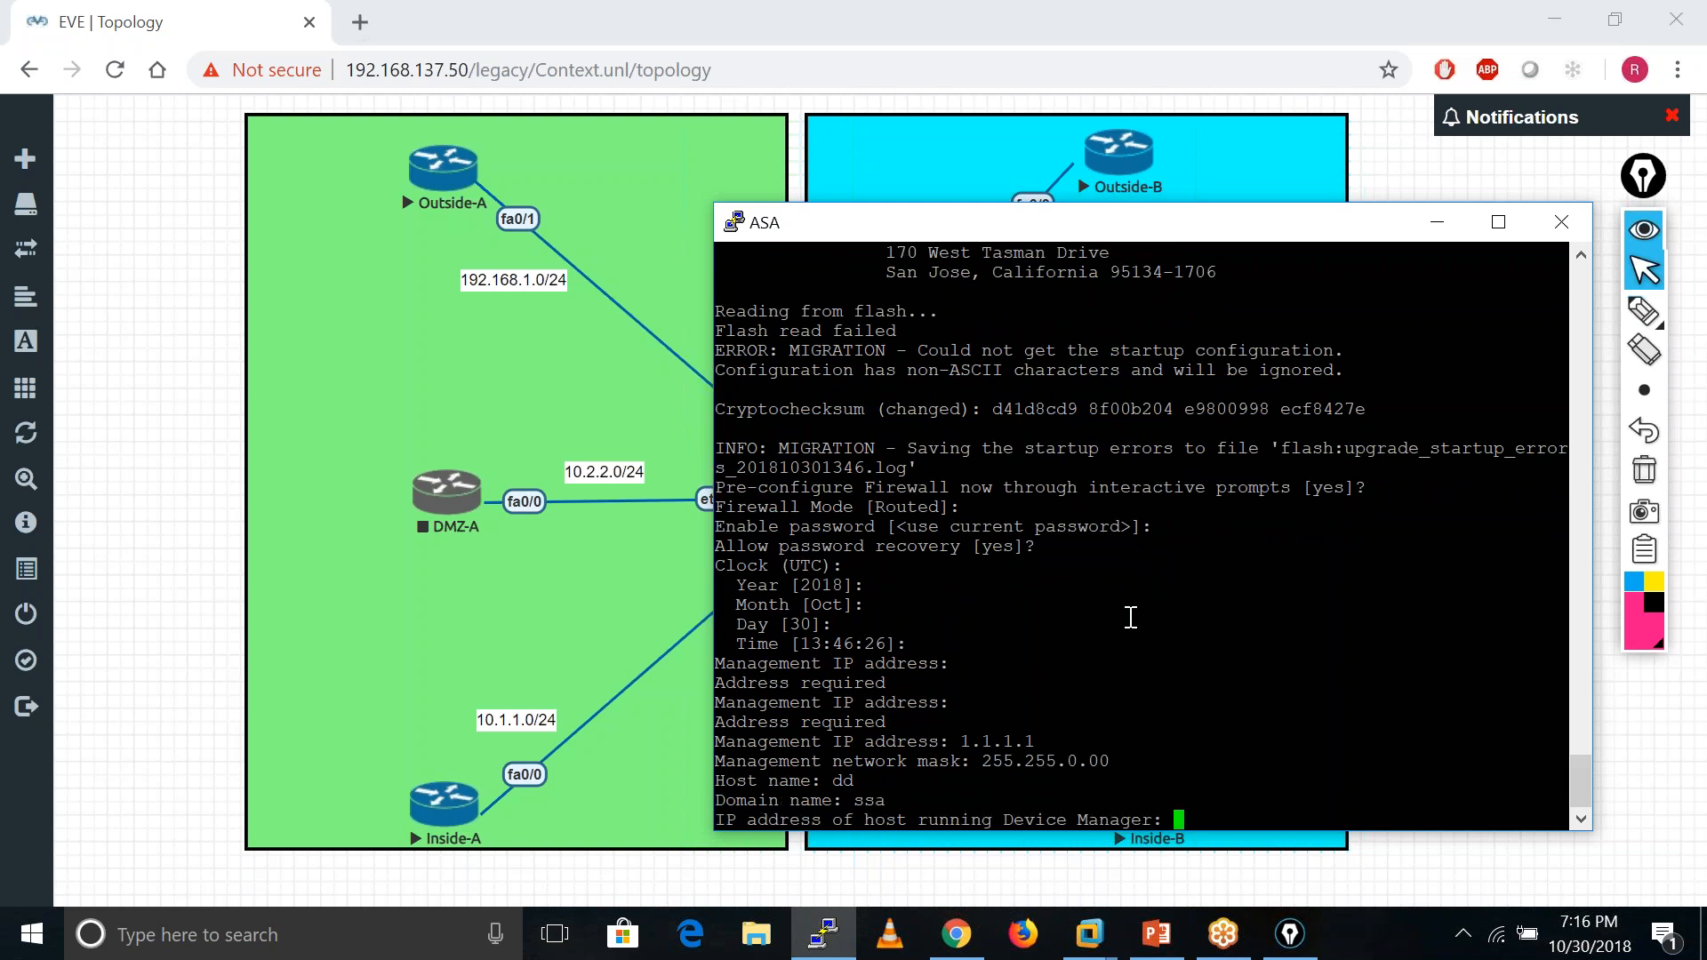
key(Return)
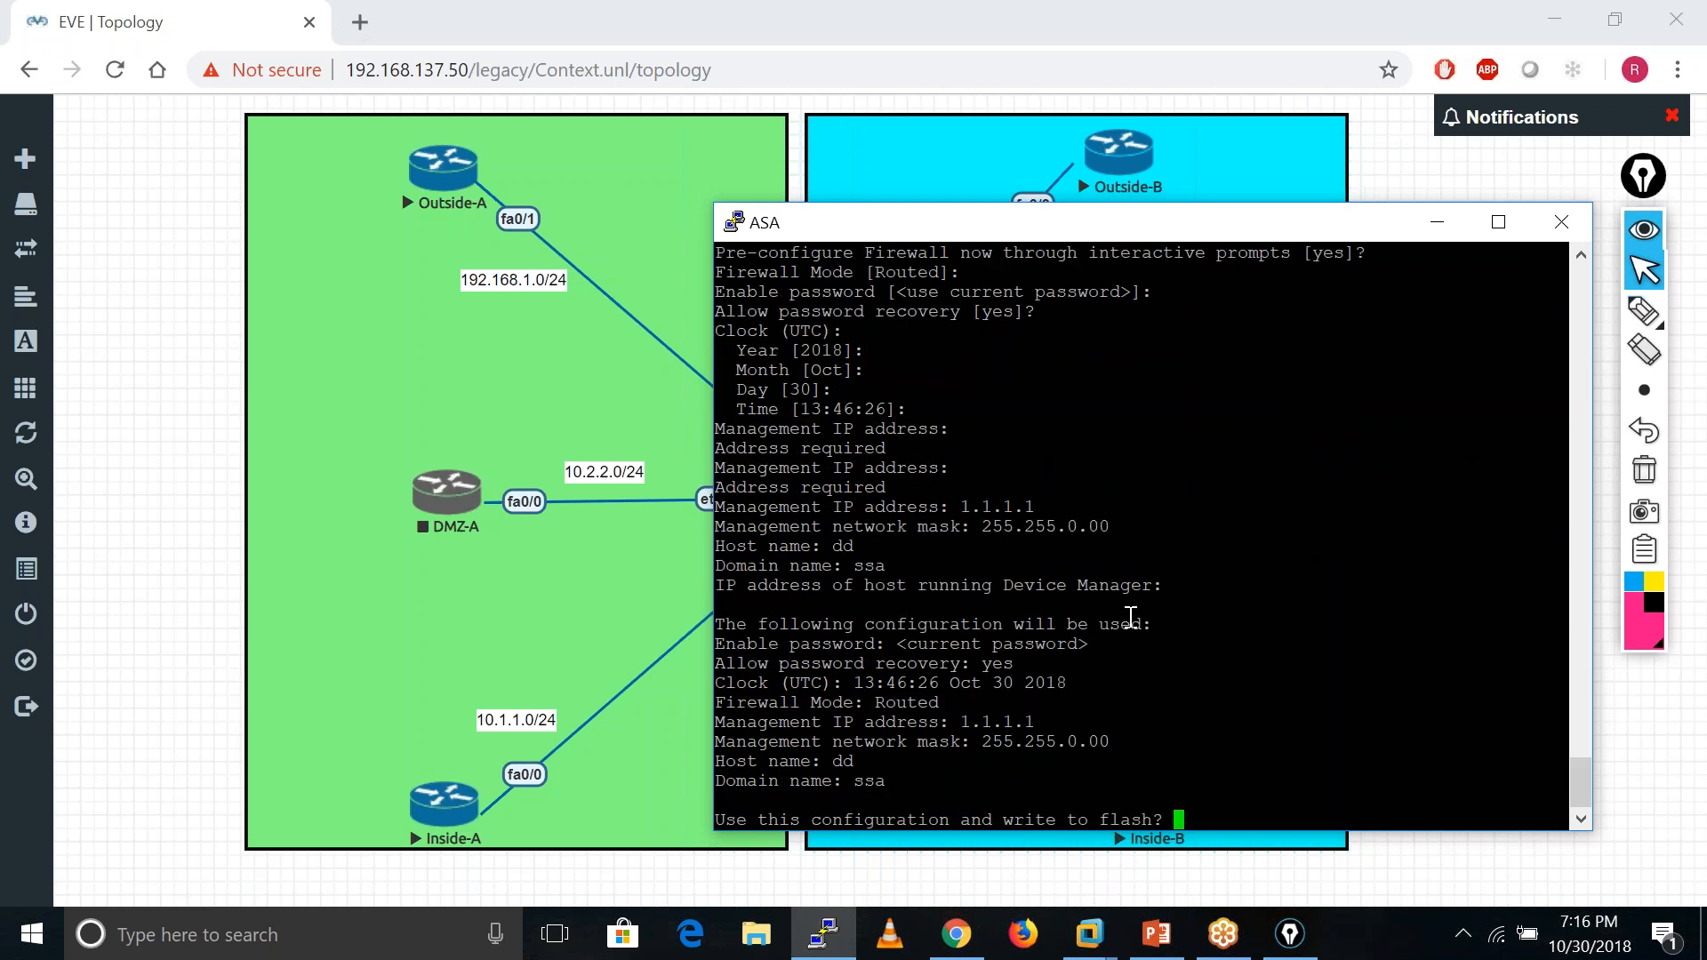
key(Return)
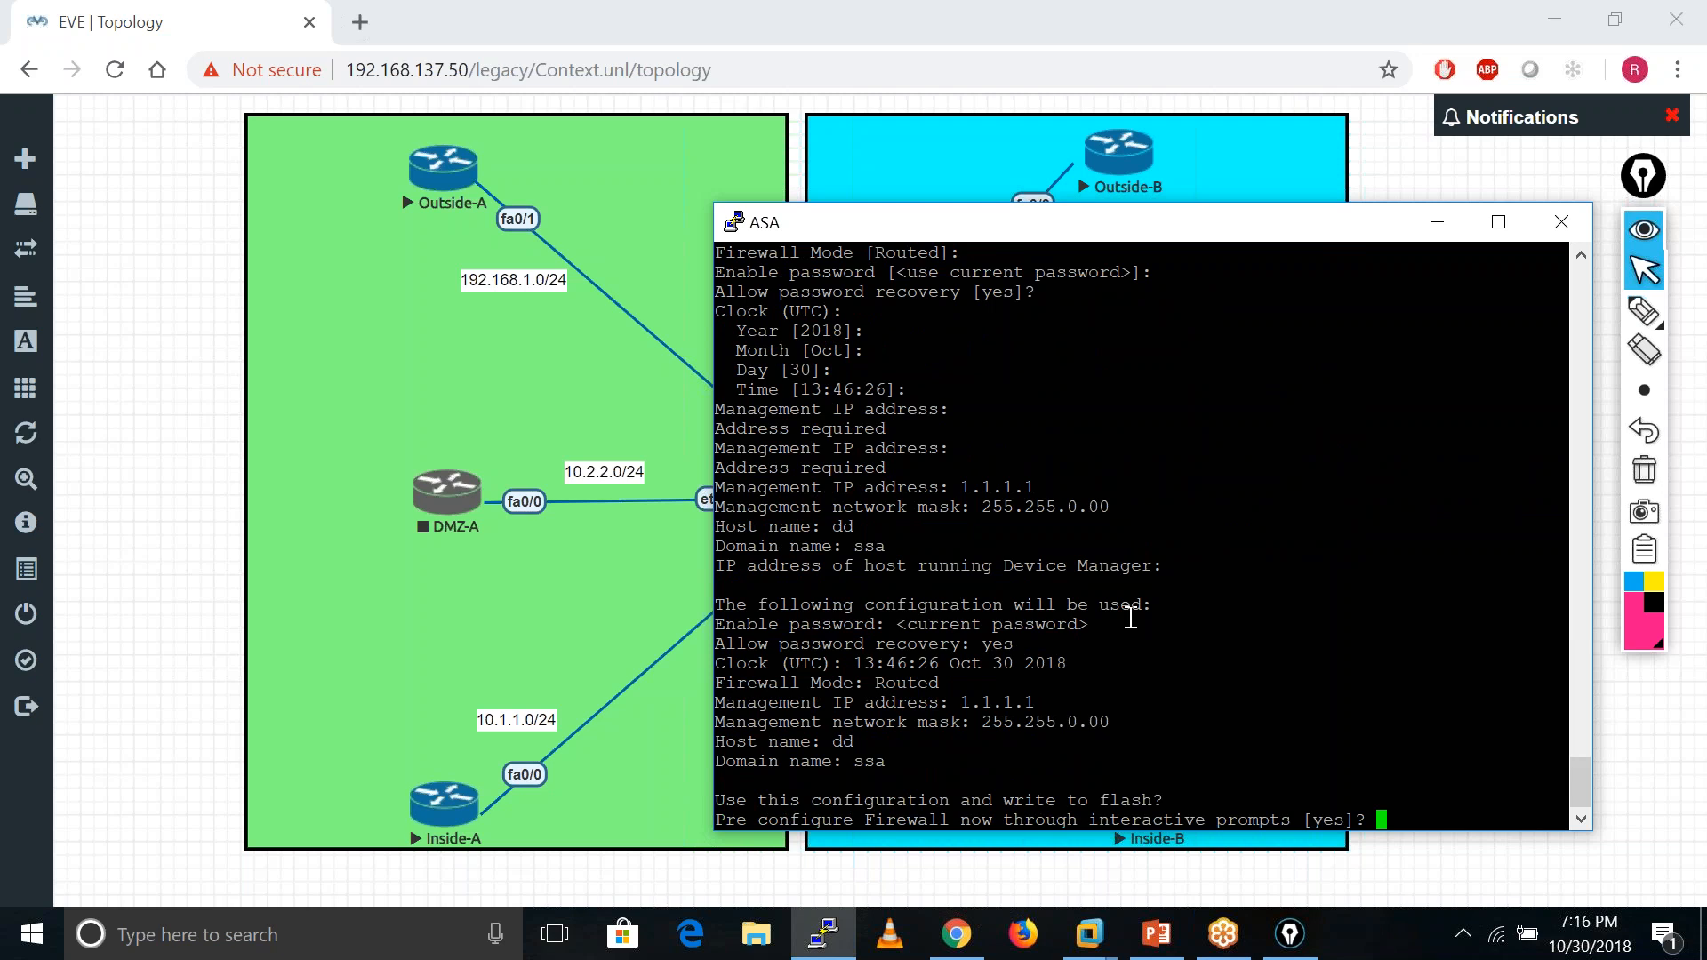
key(Return)
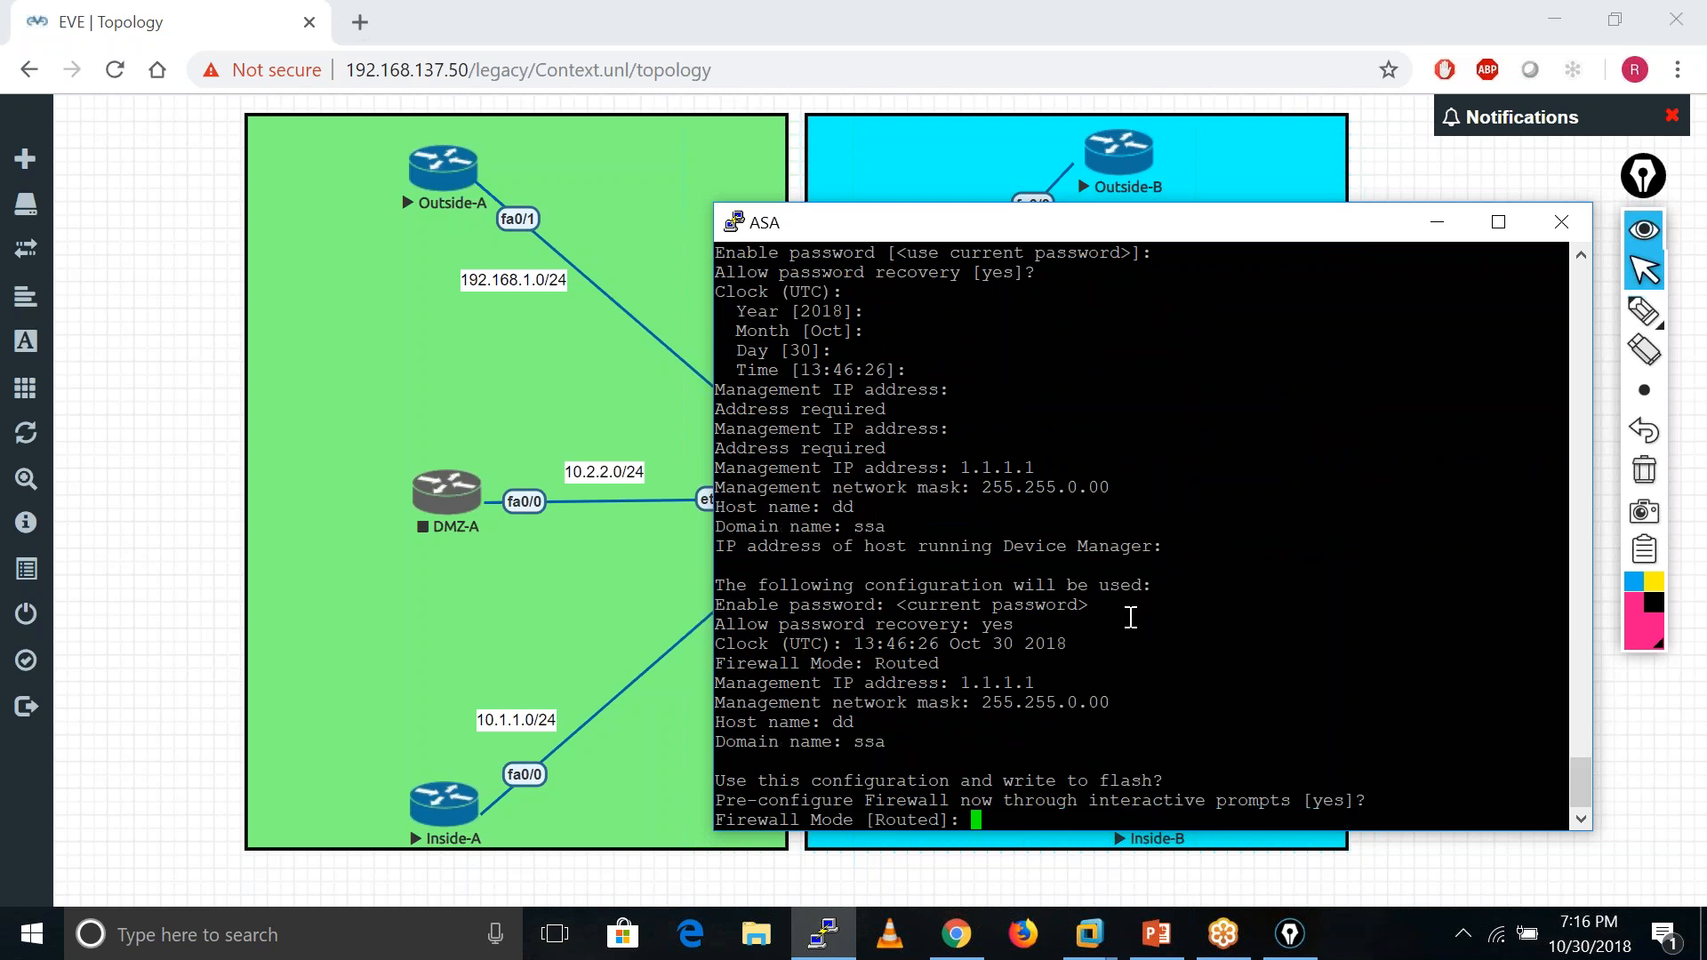
- Keep Routed mode, set the enable password, and accept the password-recovery and date defaults
key(Return)
text(admin)
key(BackSpace)
key(BackSpace)
key(BackSpace)
key(BackSpace)
key(BackSpace)
text(cisco)
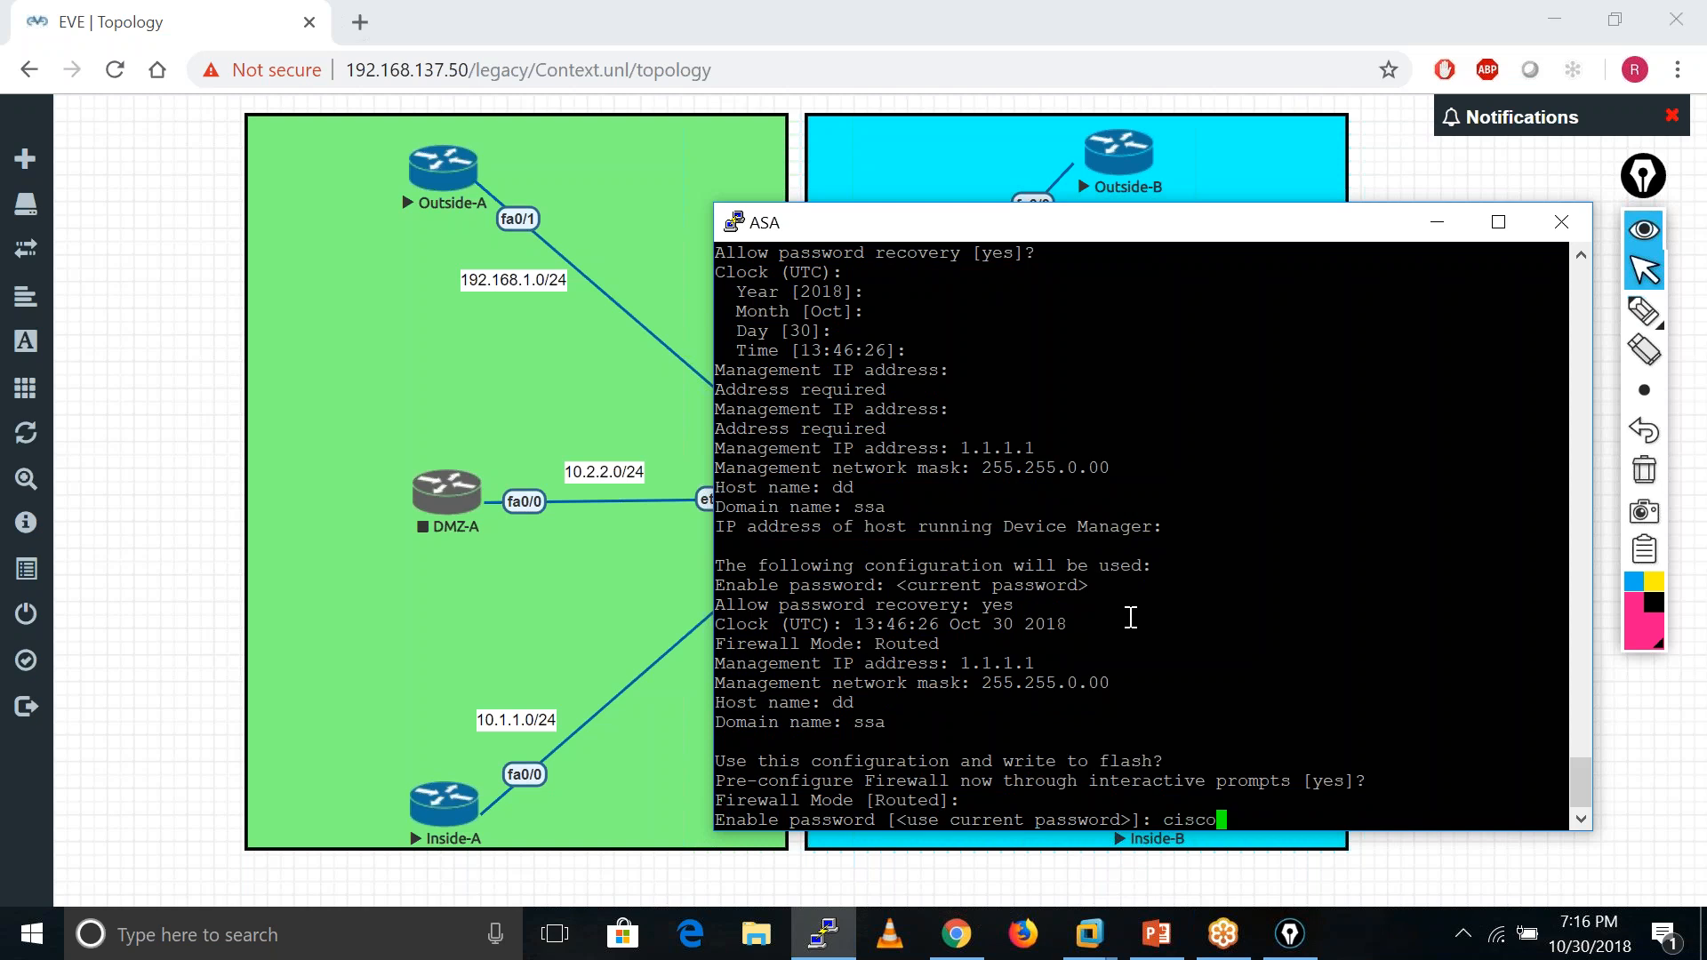
key(Return)
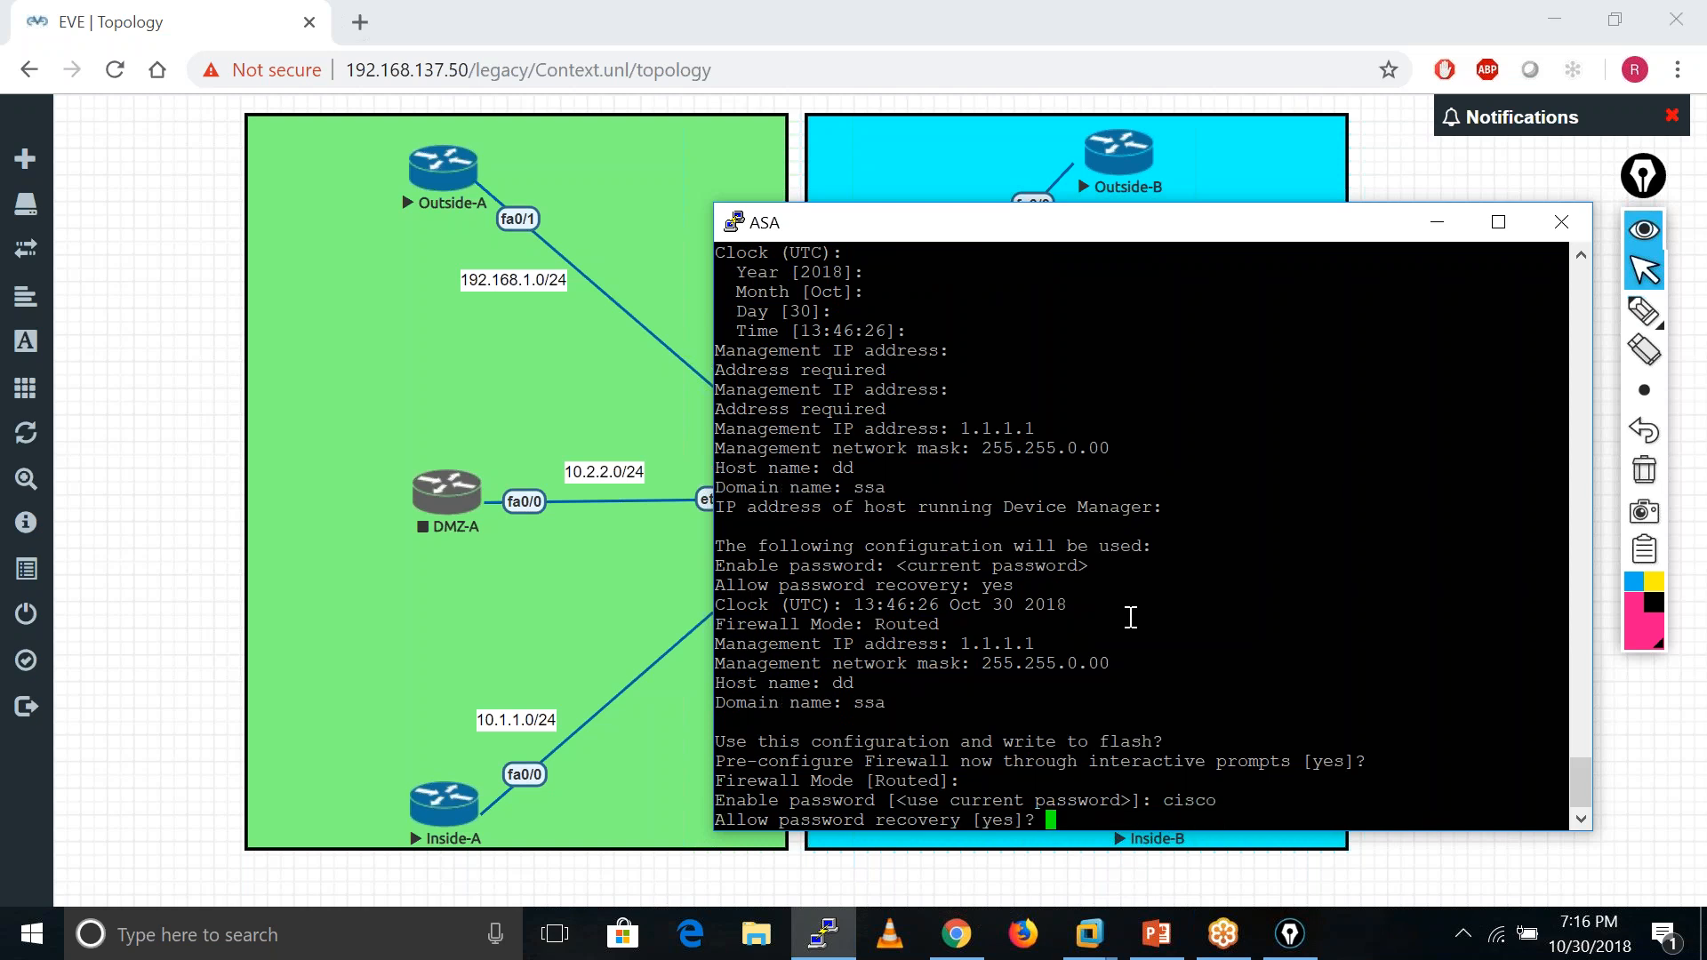
key(Return)
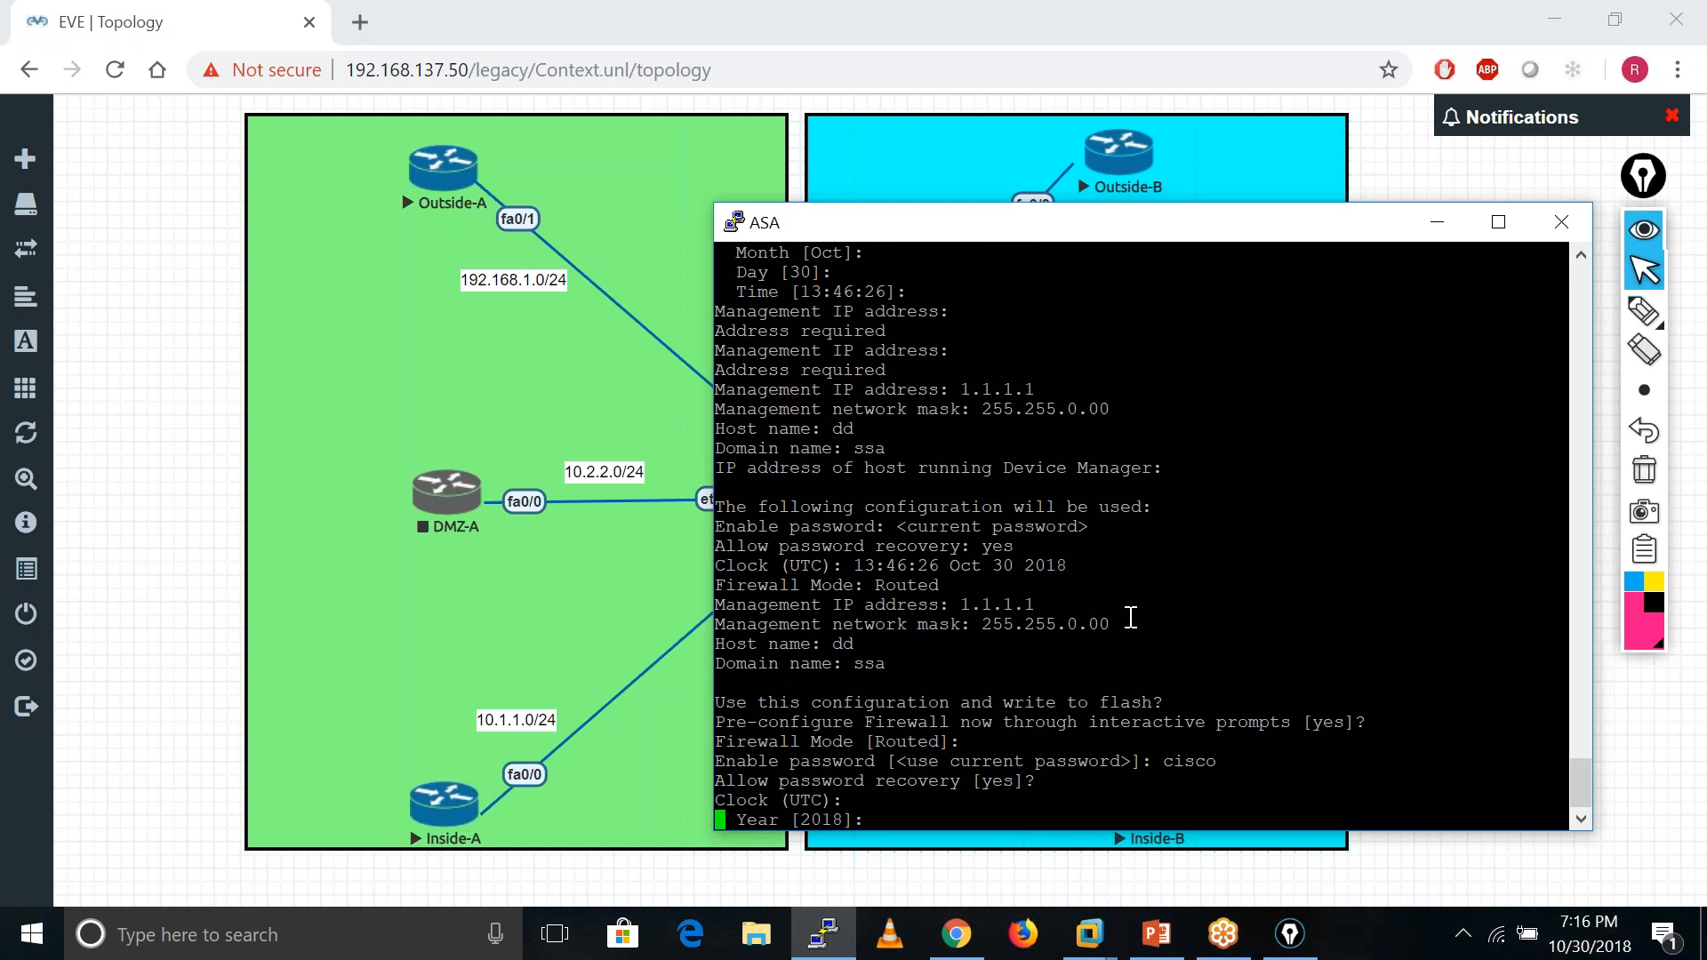
key(Return)
key(Return)
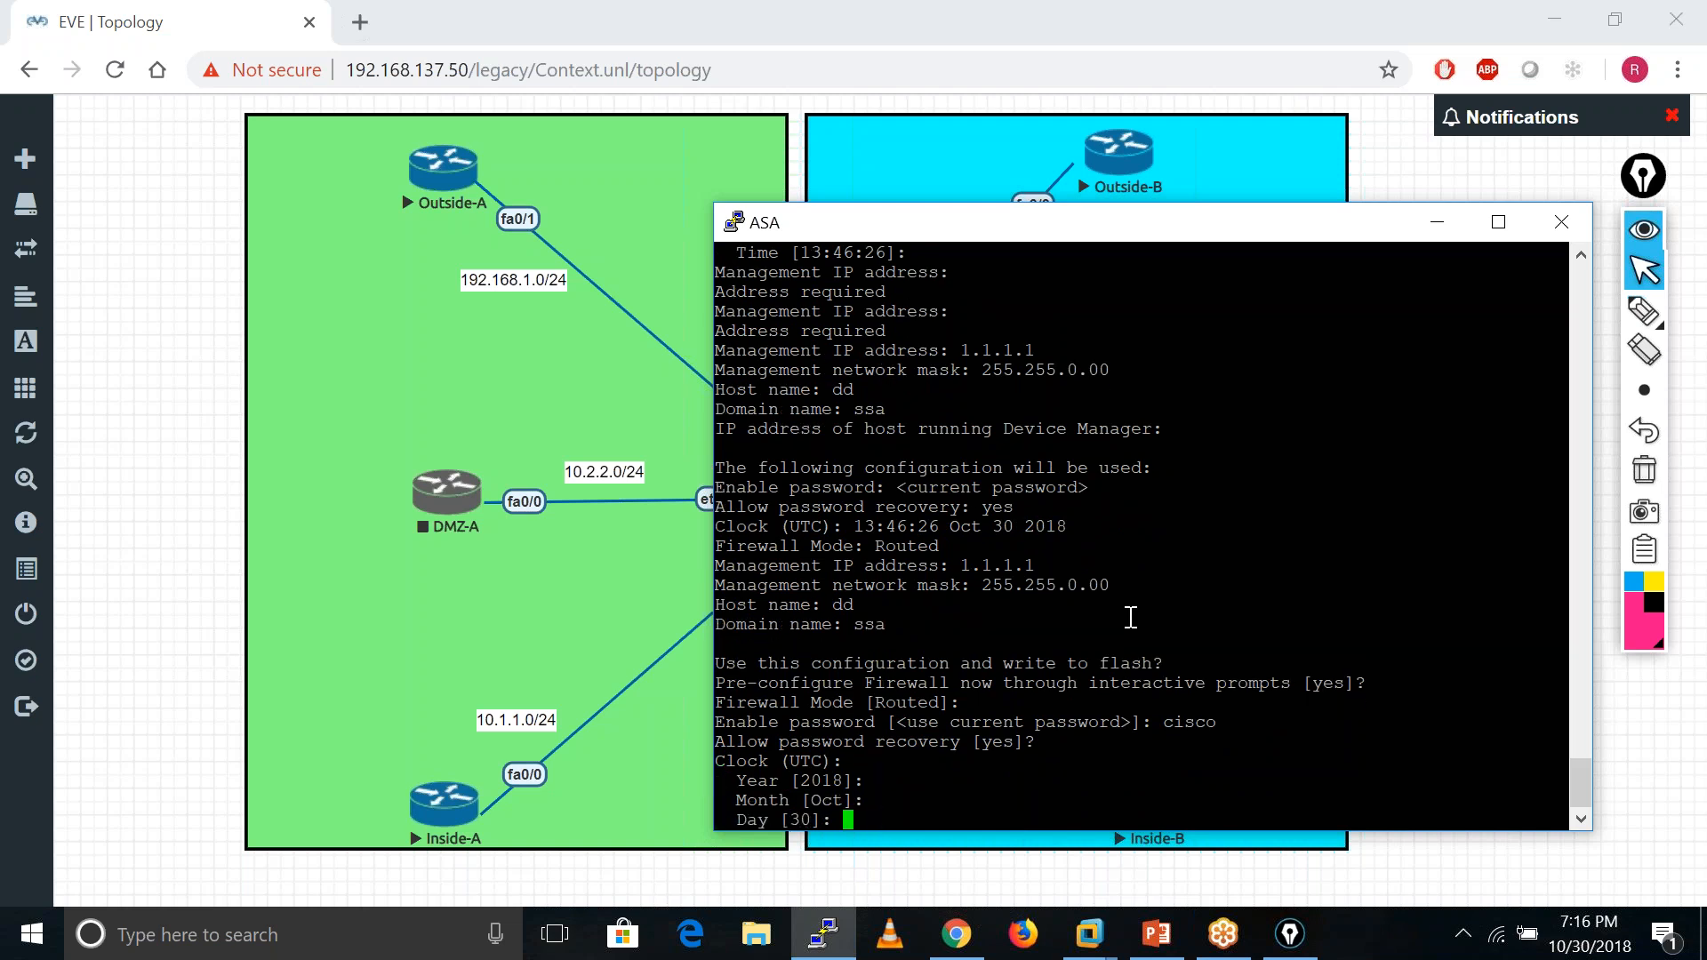
key(Return)
key(Return)
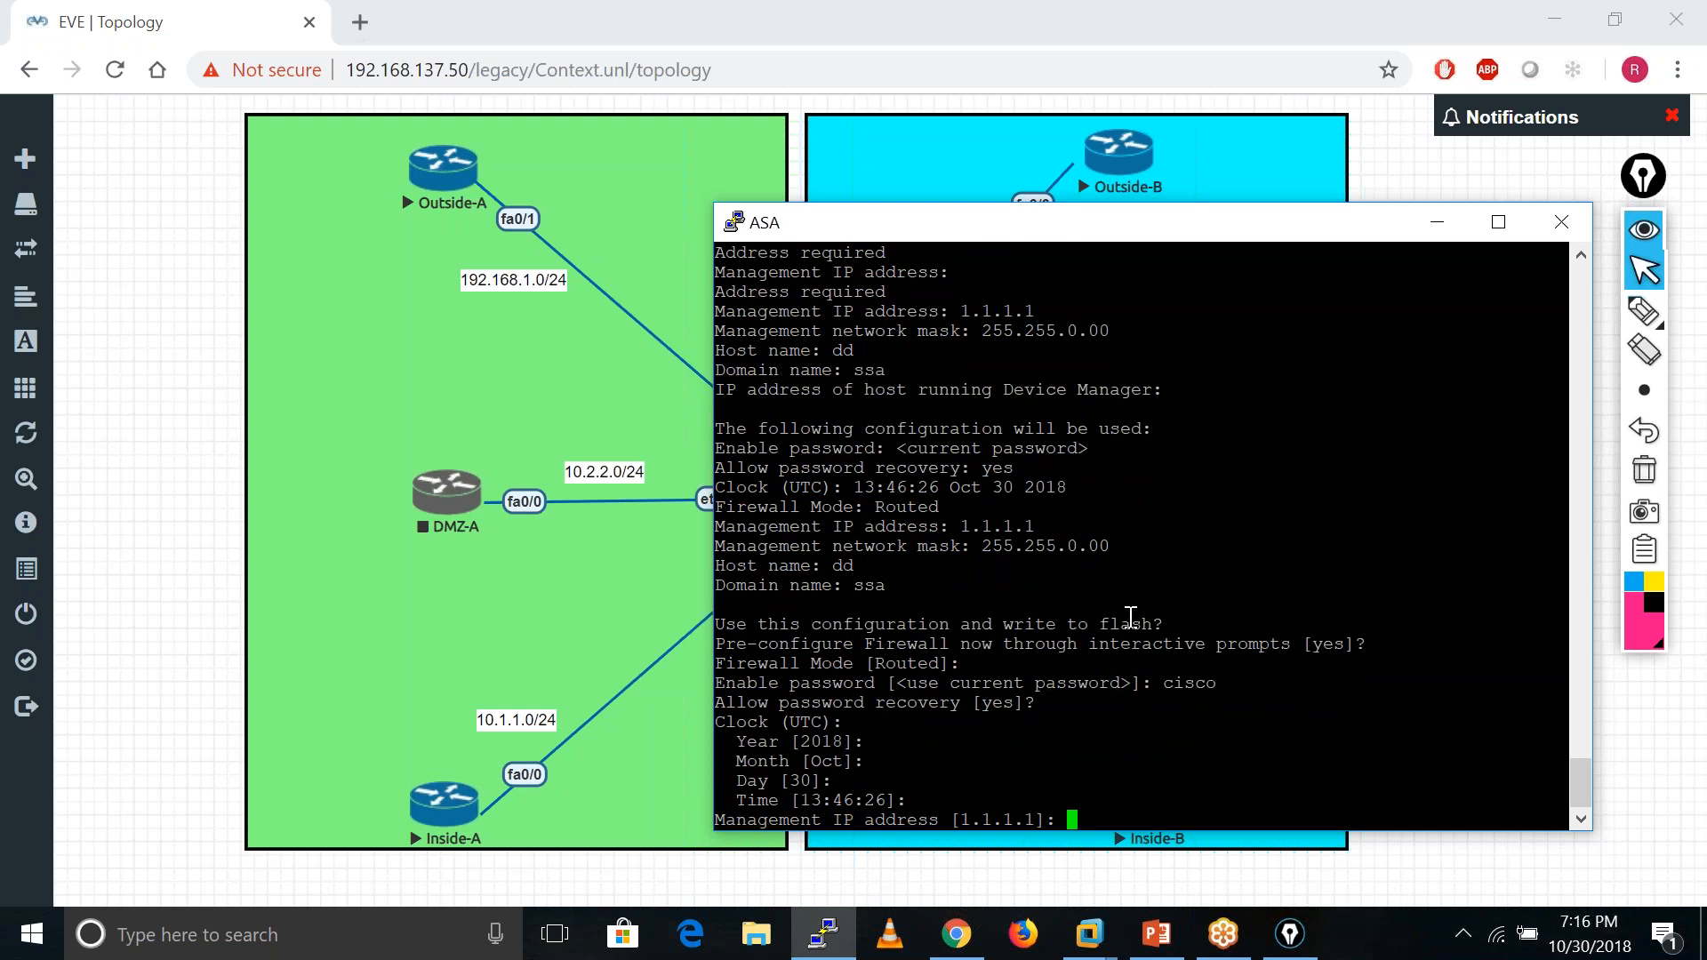
- Keep IP 1.1.1.1, mask and names, then decline writing to flash and pre-configuration
key(Return)
key(Return)
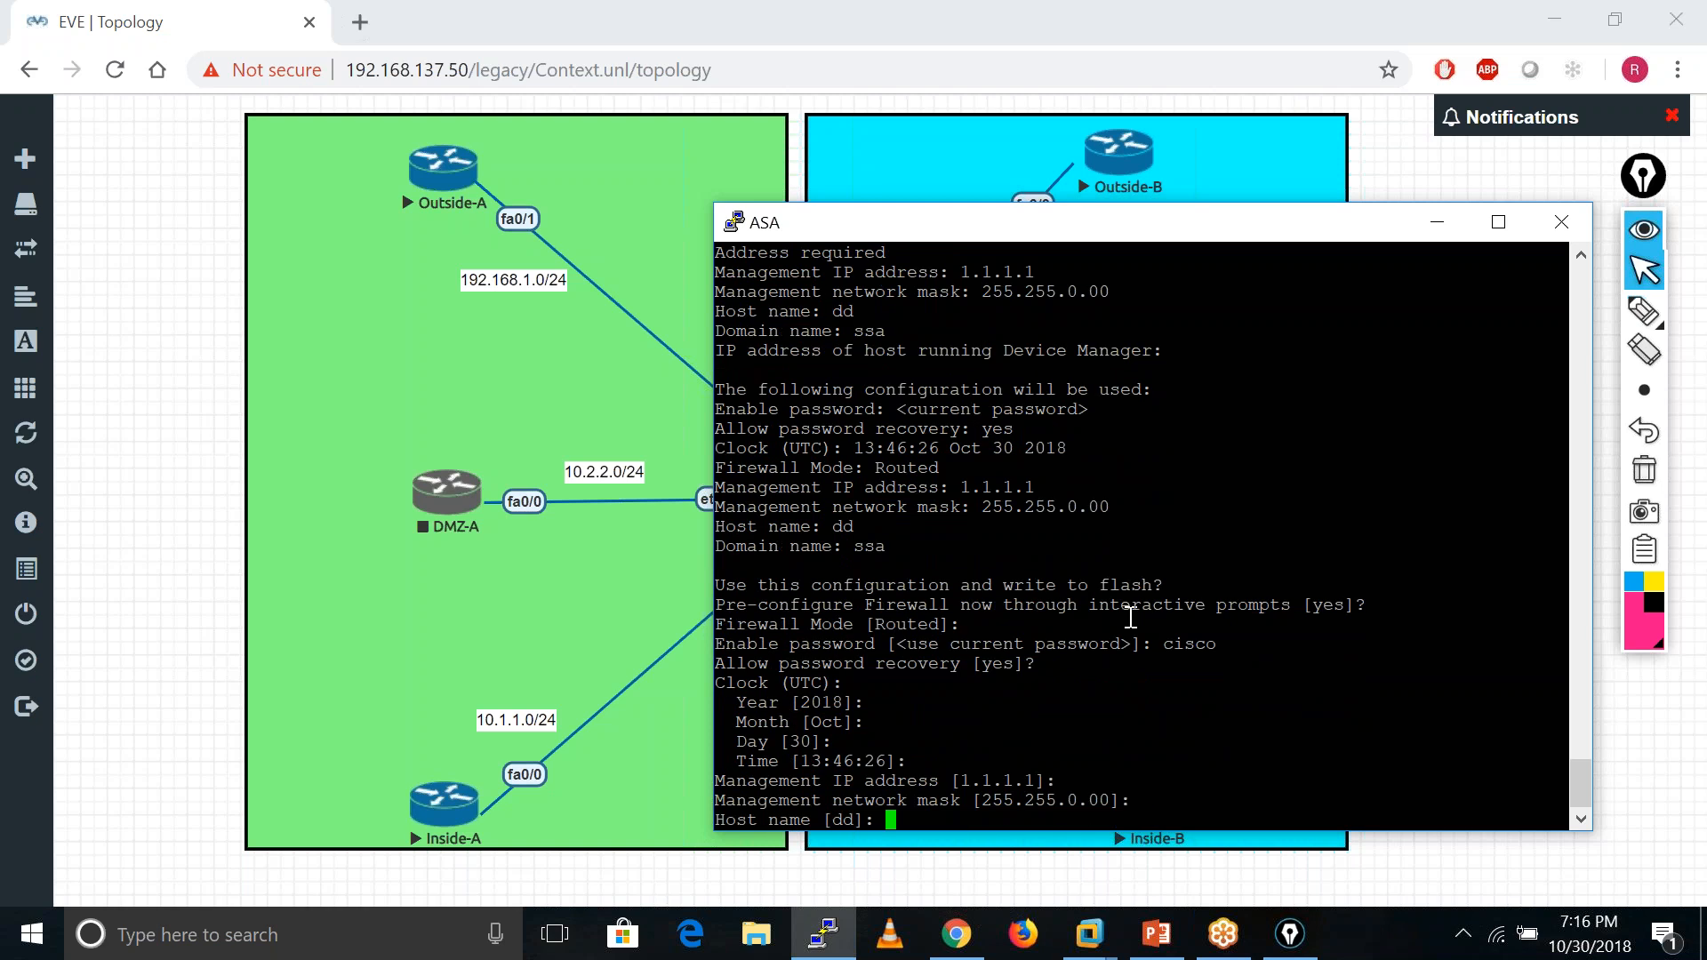
key(Return)
key(Return)
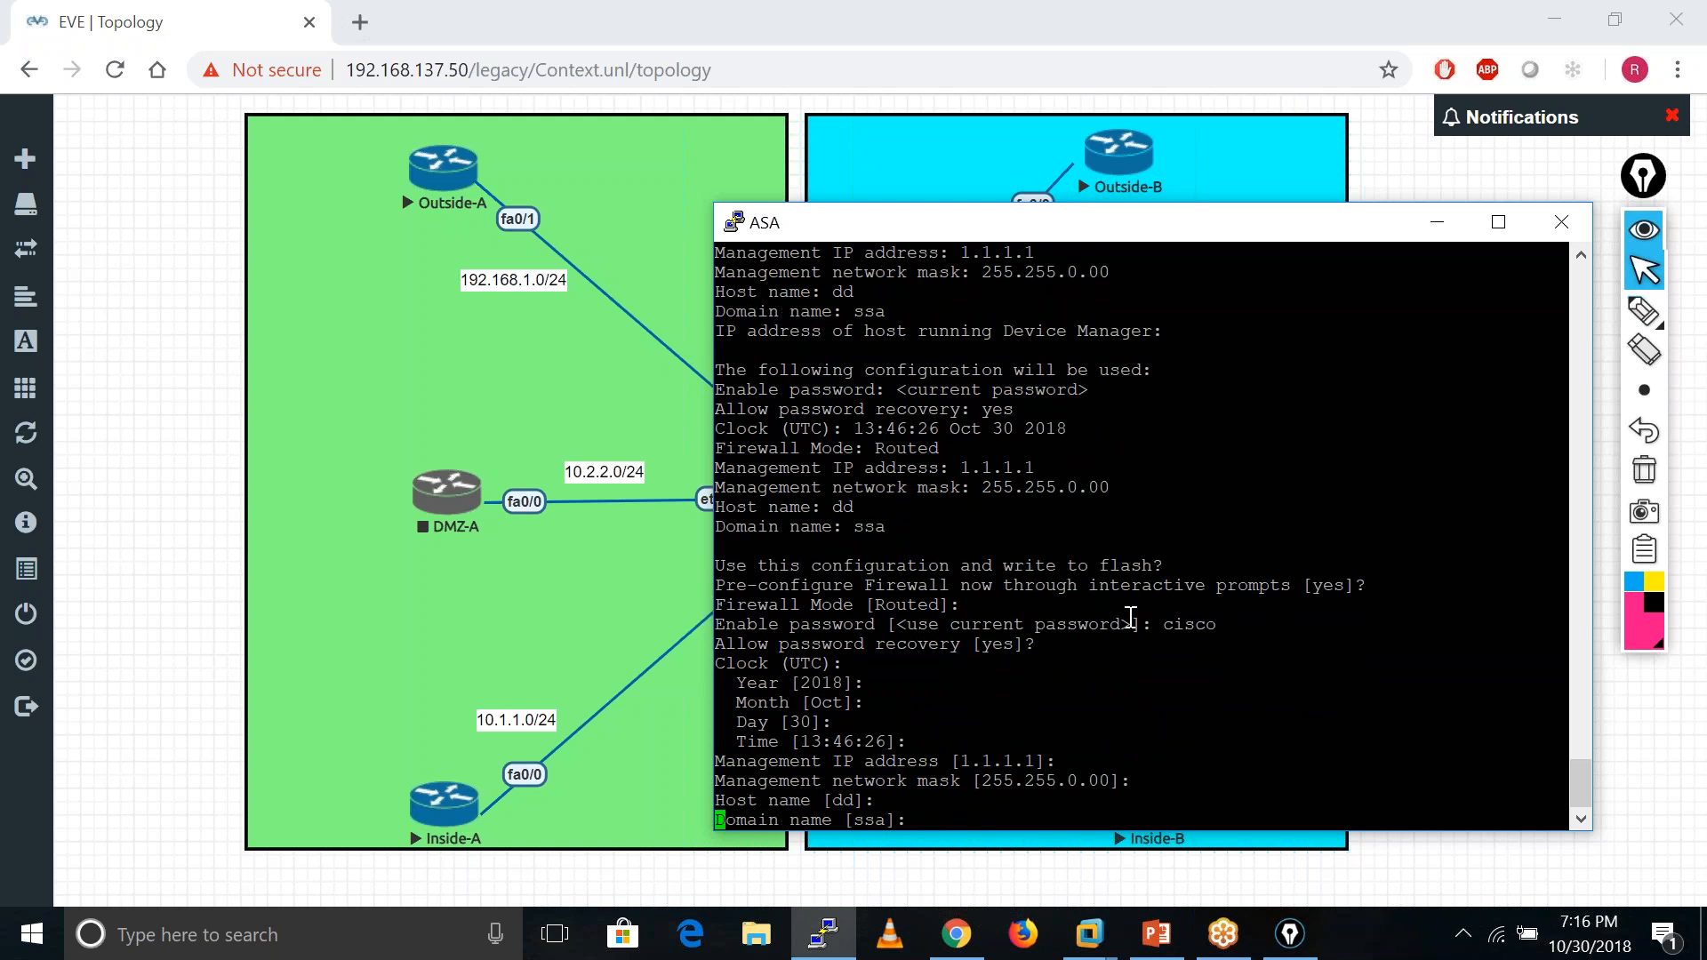
key(Return)
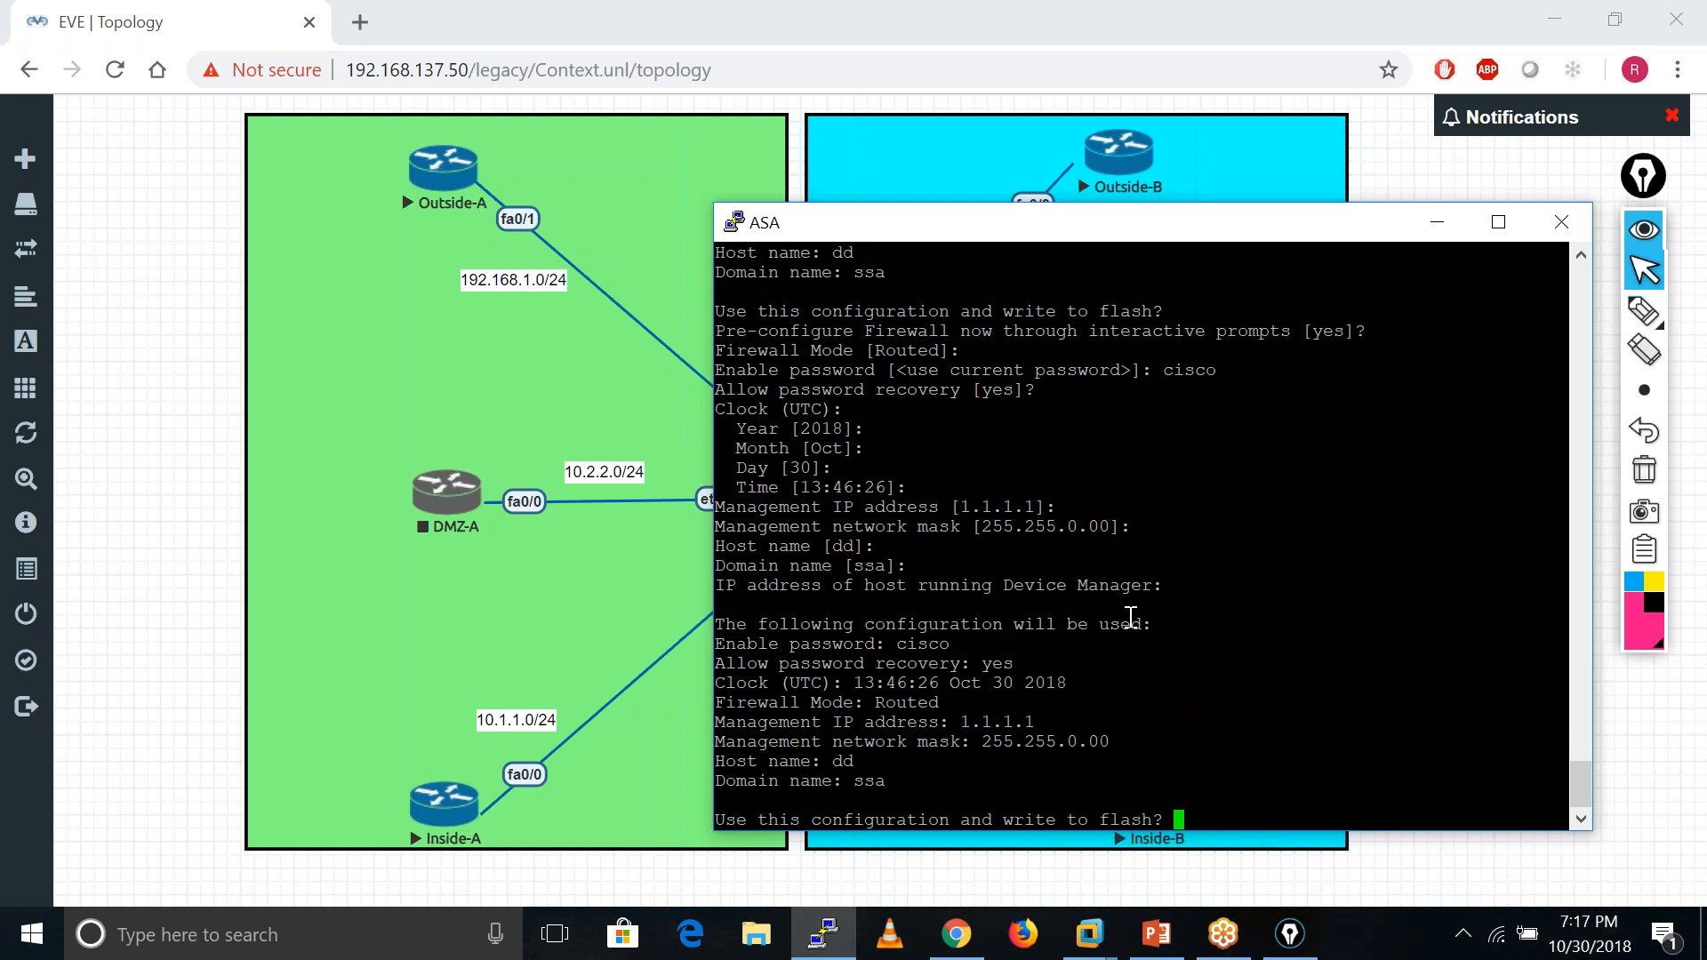
text(no)
key(Return)
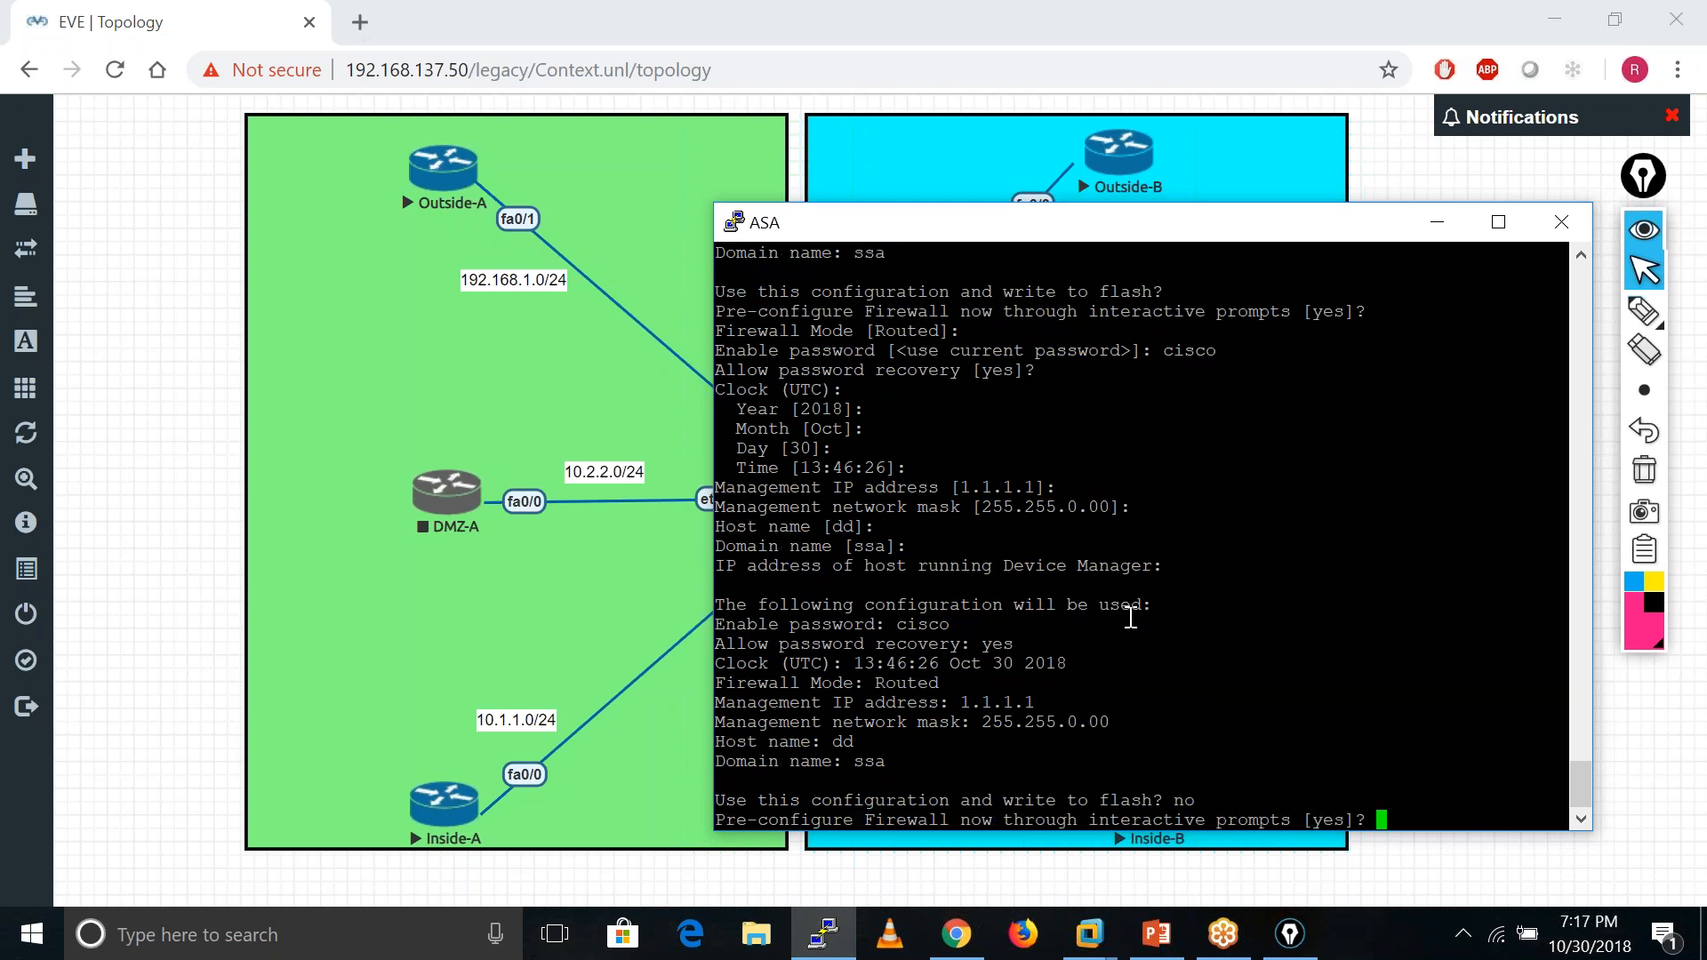
text(no)
key(Return)
key(Return)
key(Return)
key(Return)
key(Return)
key(Return)
key(Return)
key(Return)
key(Return)
key(Return)
key(Return)
key(Return)
key(Return)
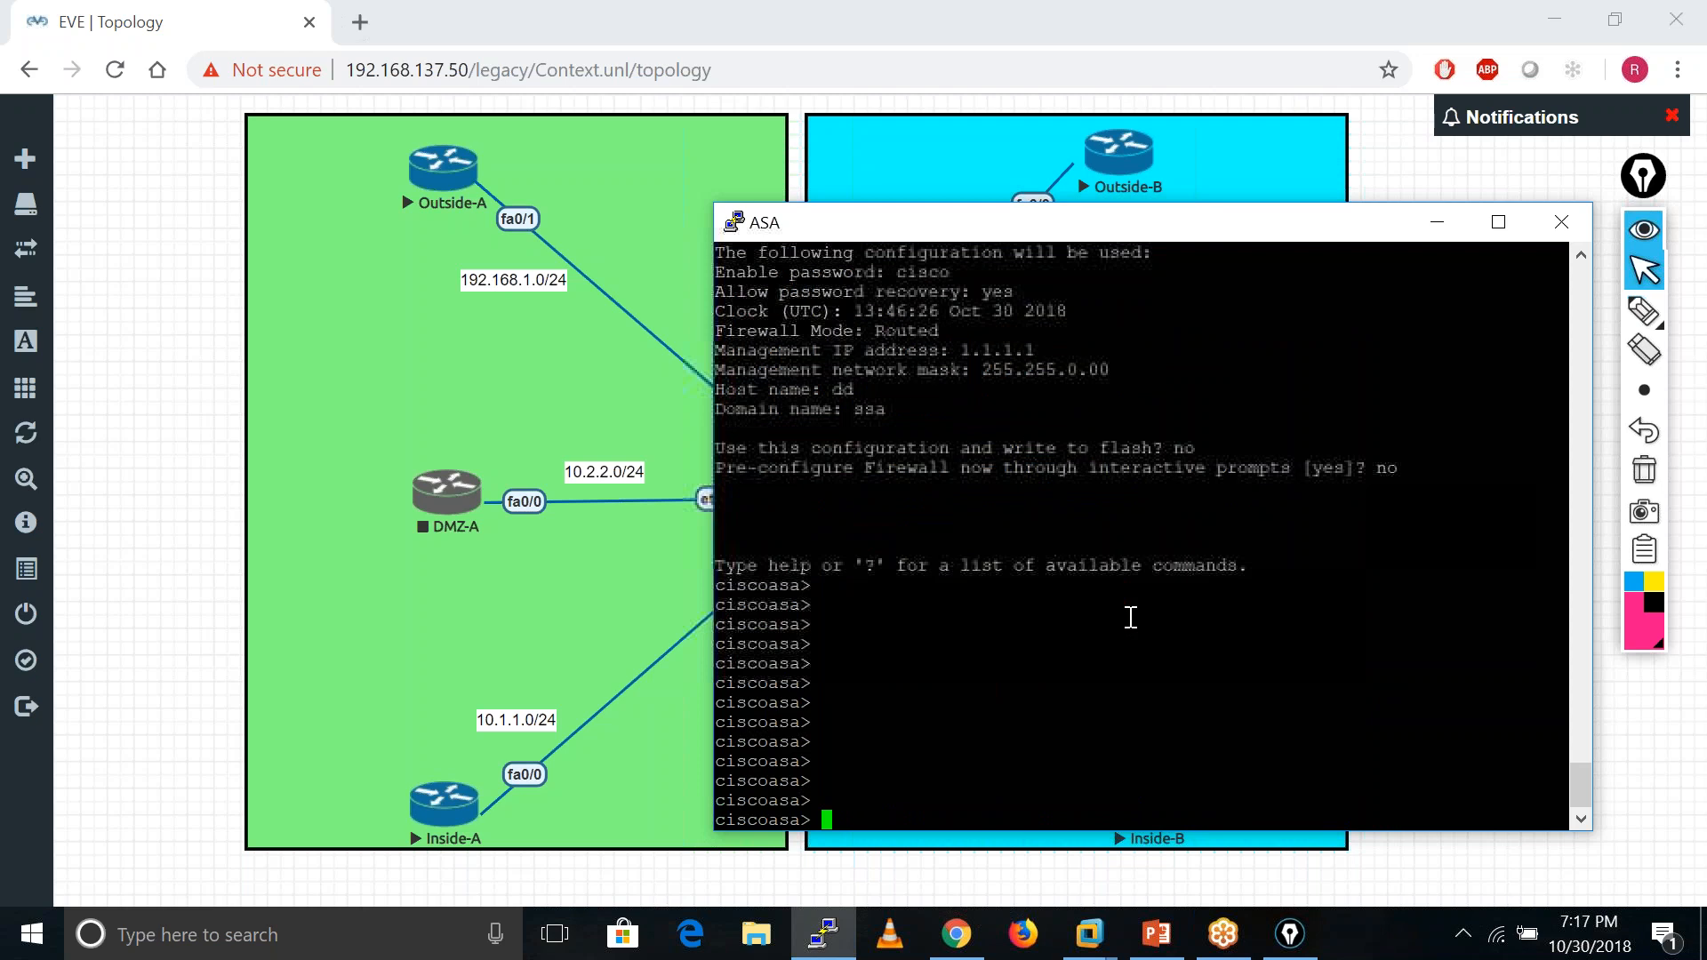
key(Return)
click(1160, 40)
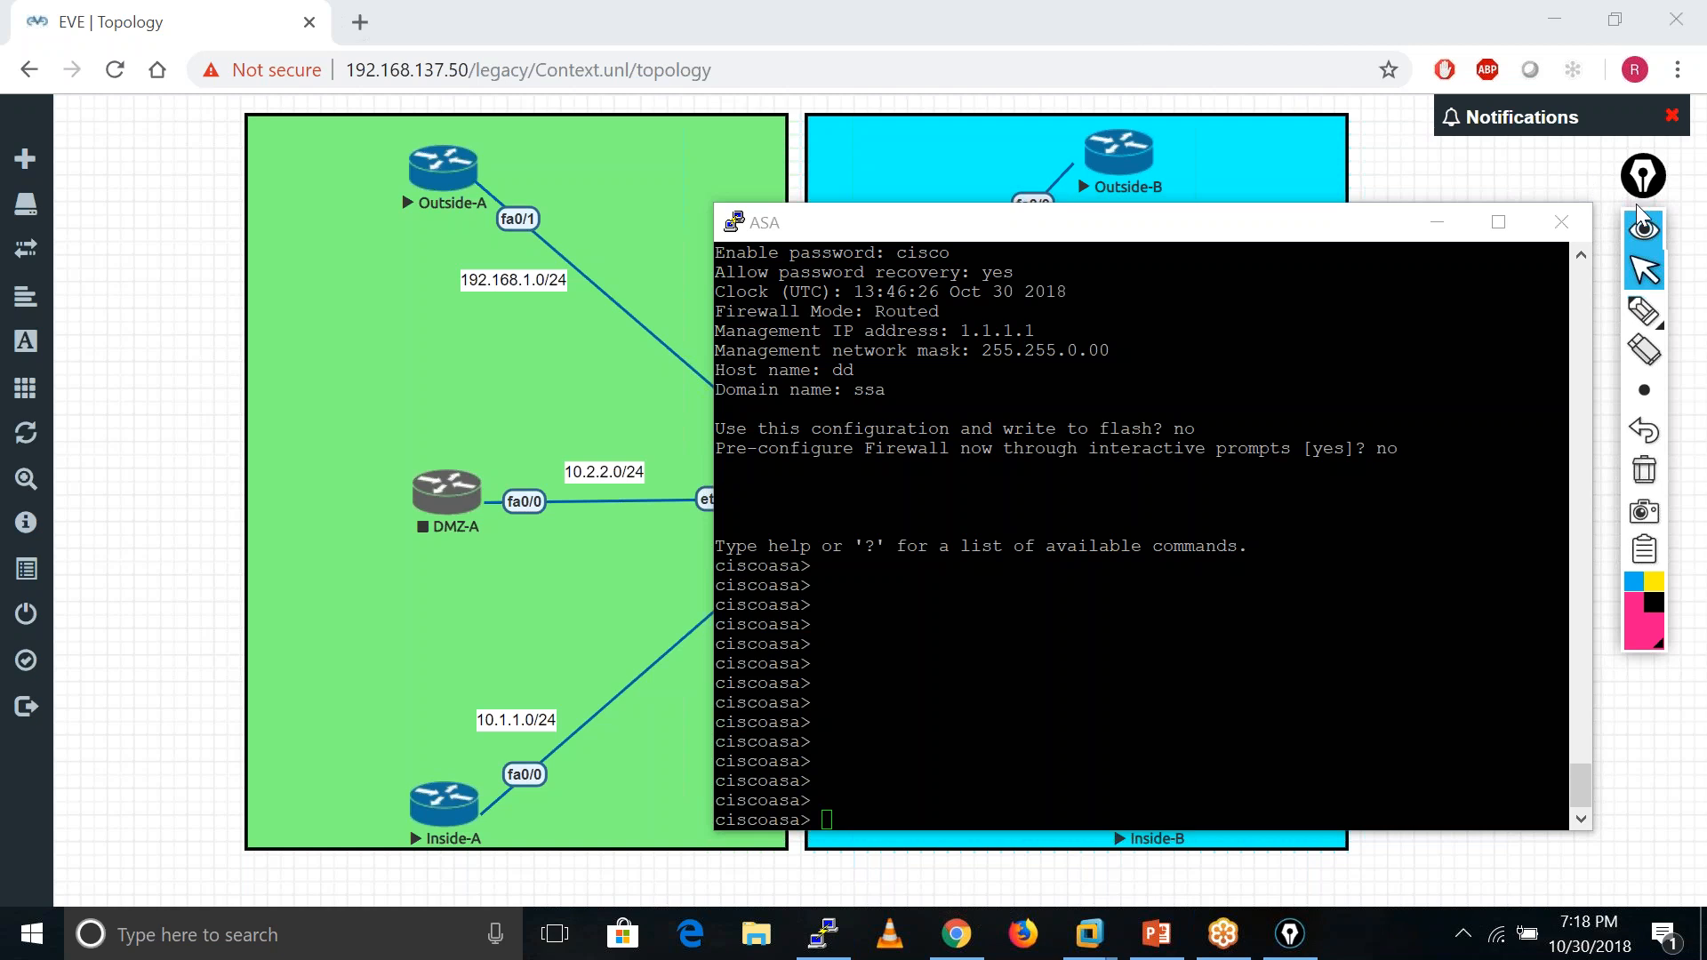
- Enter privileged EXEC and global configuration mode on the ASA
click(988, 610)
key(Return)
key(Return)
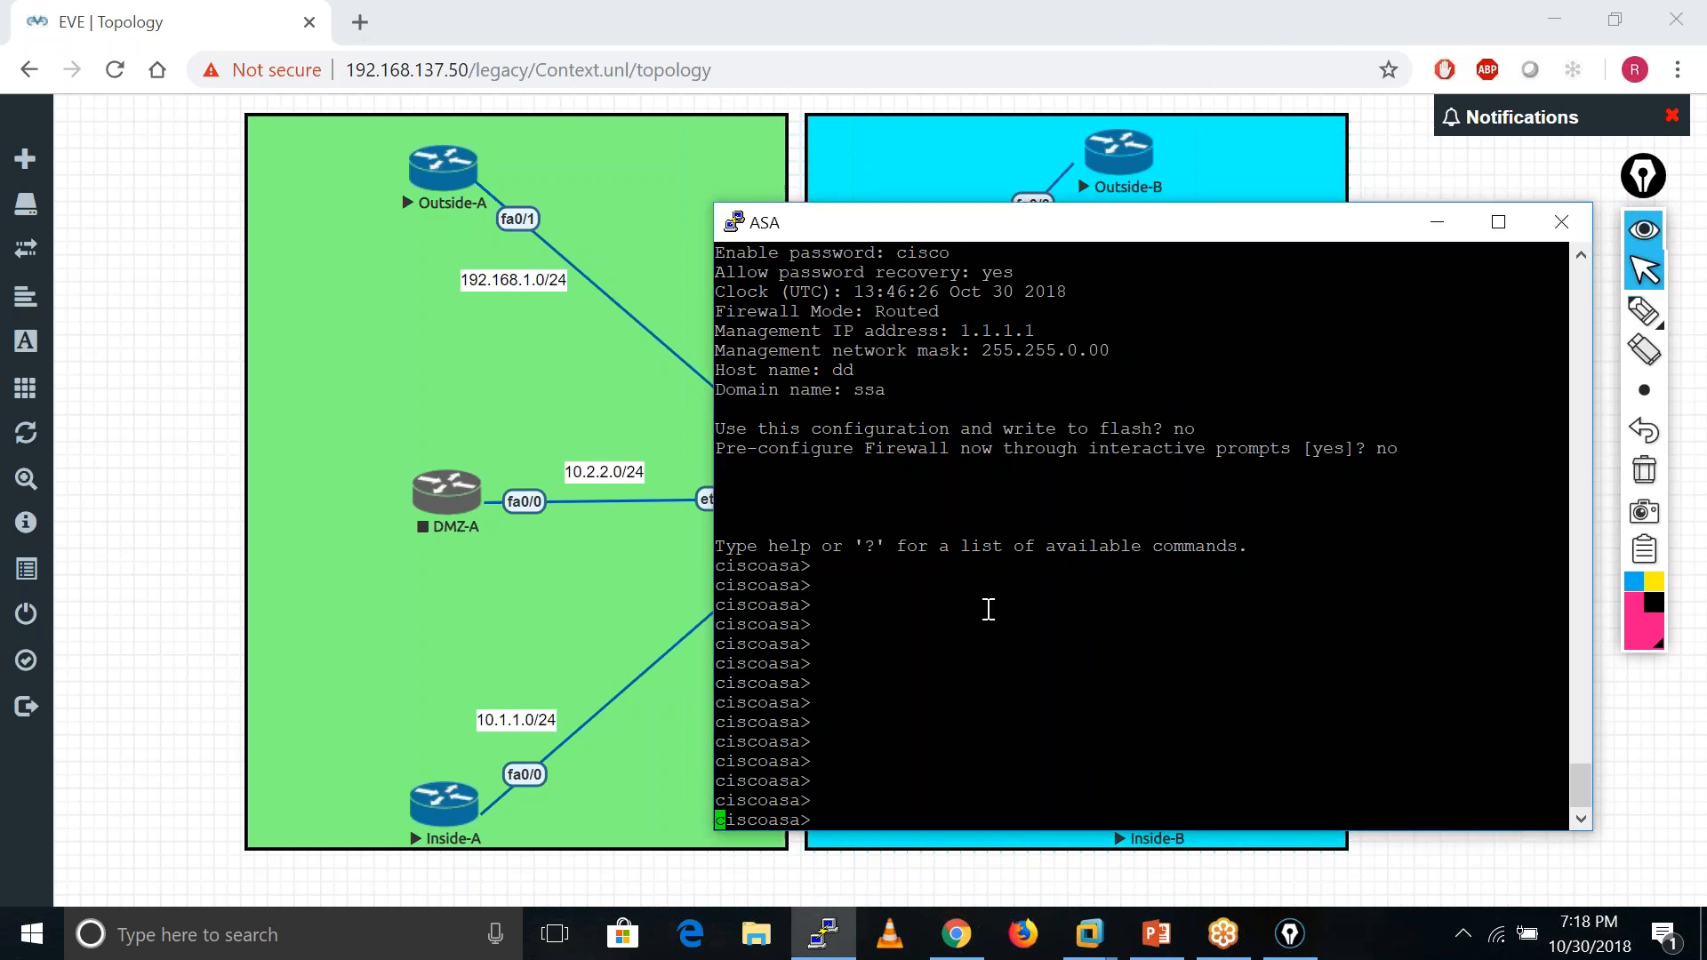
key(Return)
key(Return)
key(Return)
key(Return)
key(Return)
key(Return)
key(Return)
text(ena)
key(Tab)
key(Return)
key(Return)
key(Return)
key(Return)
key(Return)
key(Return)
key(Return)
key(Return)
text(conf t)
key(Return)
key(Return)
key(Return)
key(Return)
key(Return)
key(Return)
key(Return)
key(Return)
key(Return)
key(Return)
key(Return)
key(Return)
key(Return)
key(Return)
key(Return)
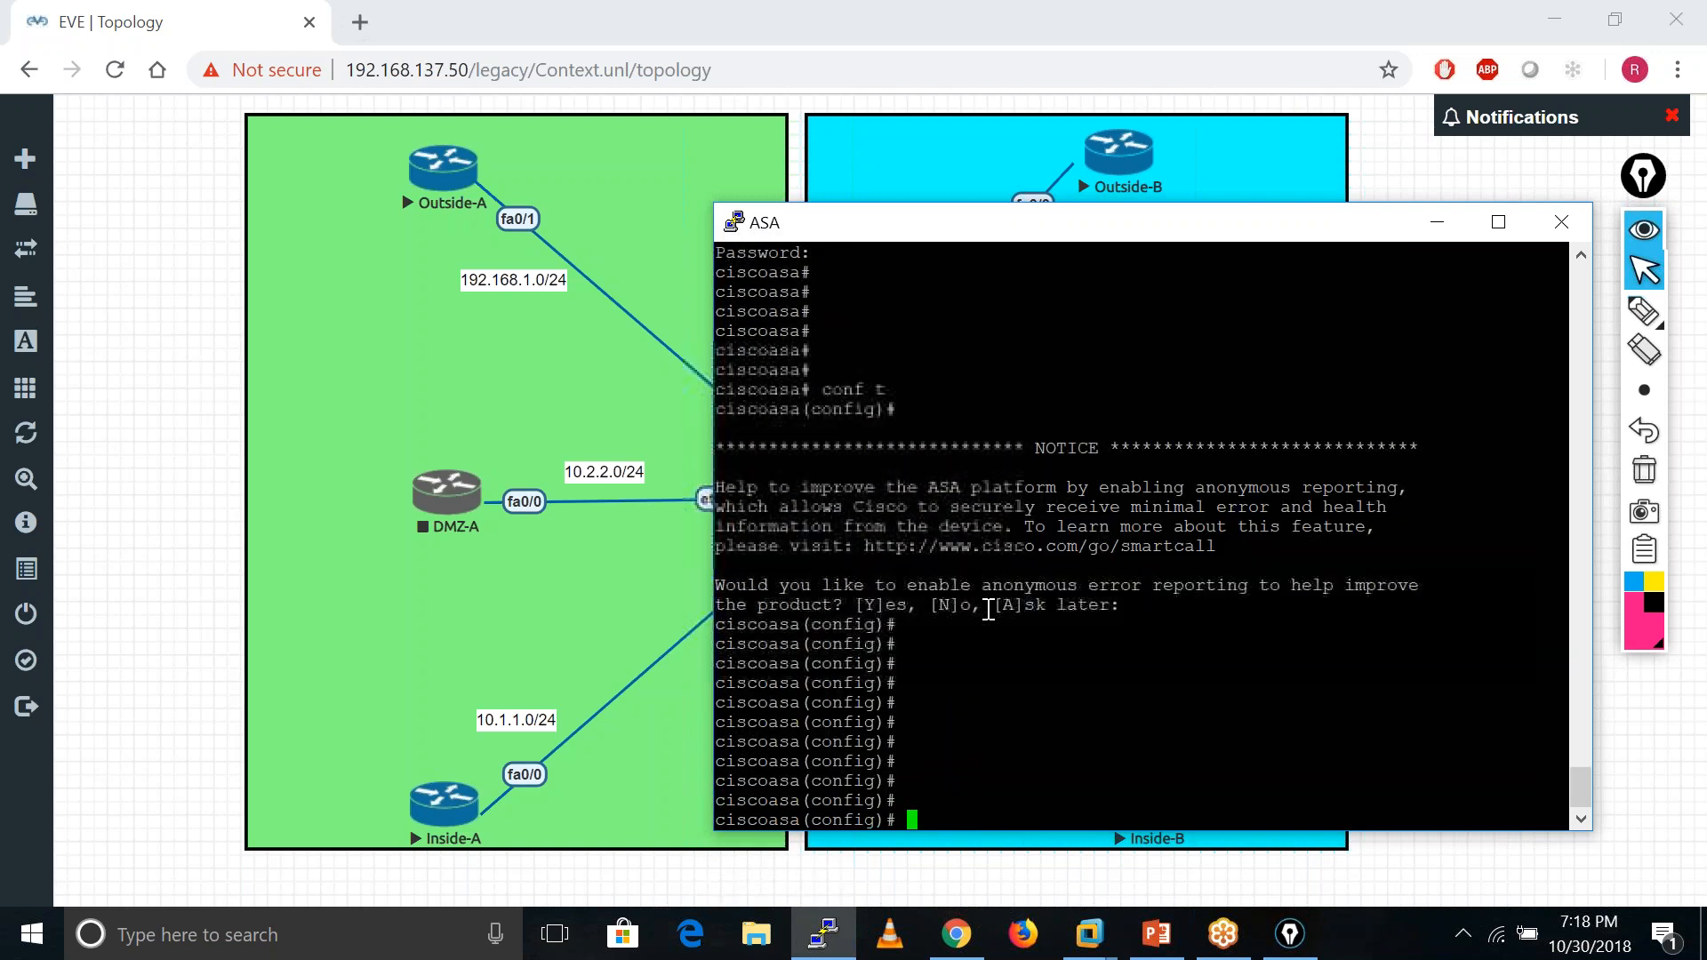
- Check the current mode with show mode, then run mode multiple and confirm the conversion
text(sho)
key(Tab)
text(mod)
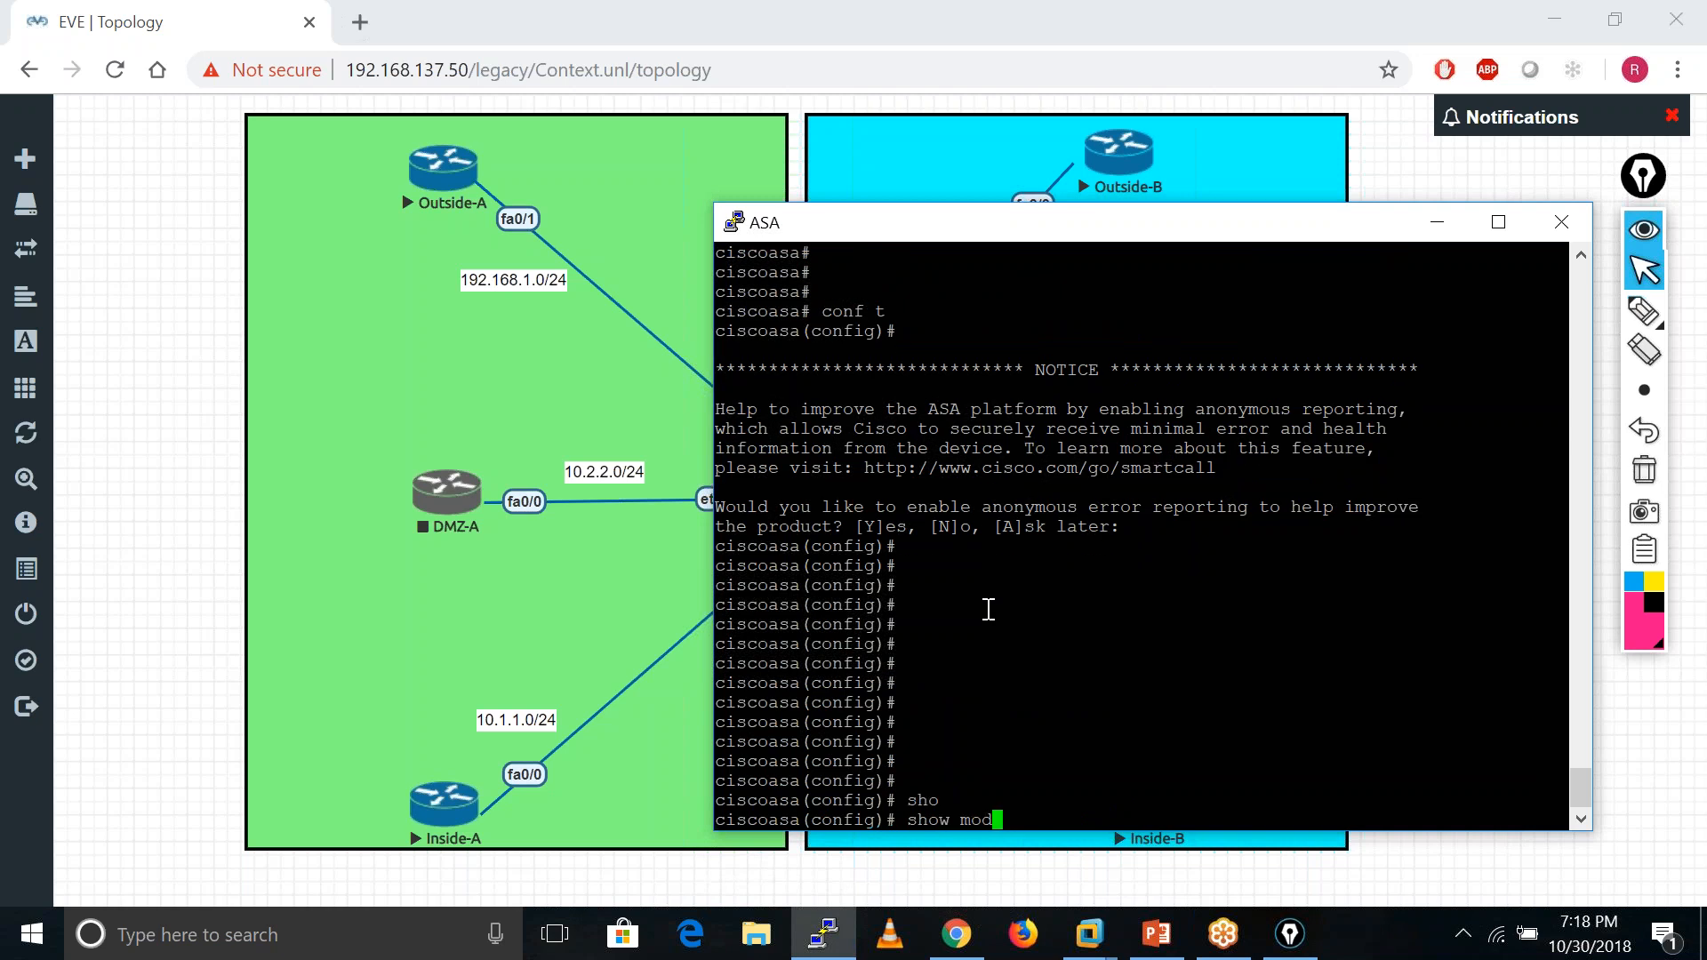
text(e)
key(Return)
key(Return)
key(Return)
key(Return)
key(Return)
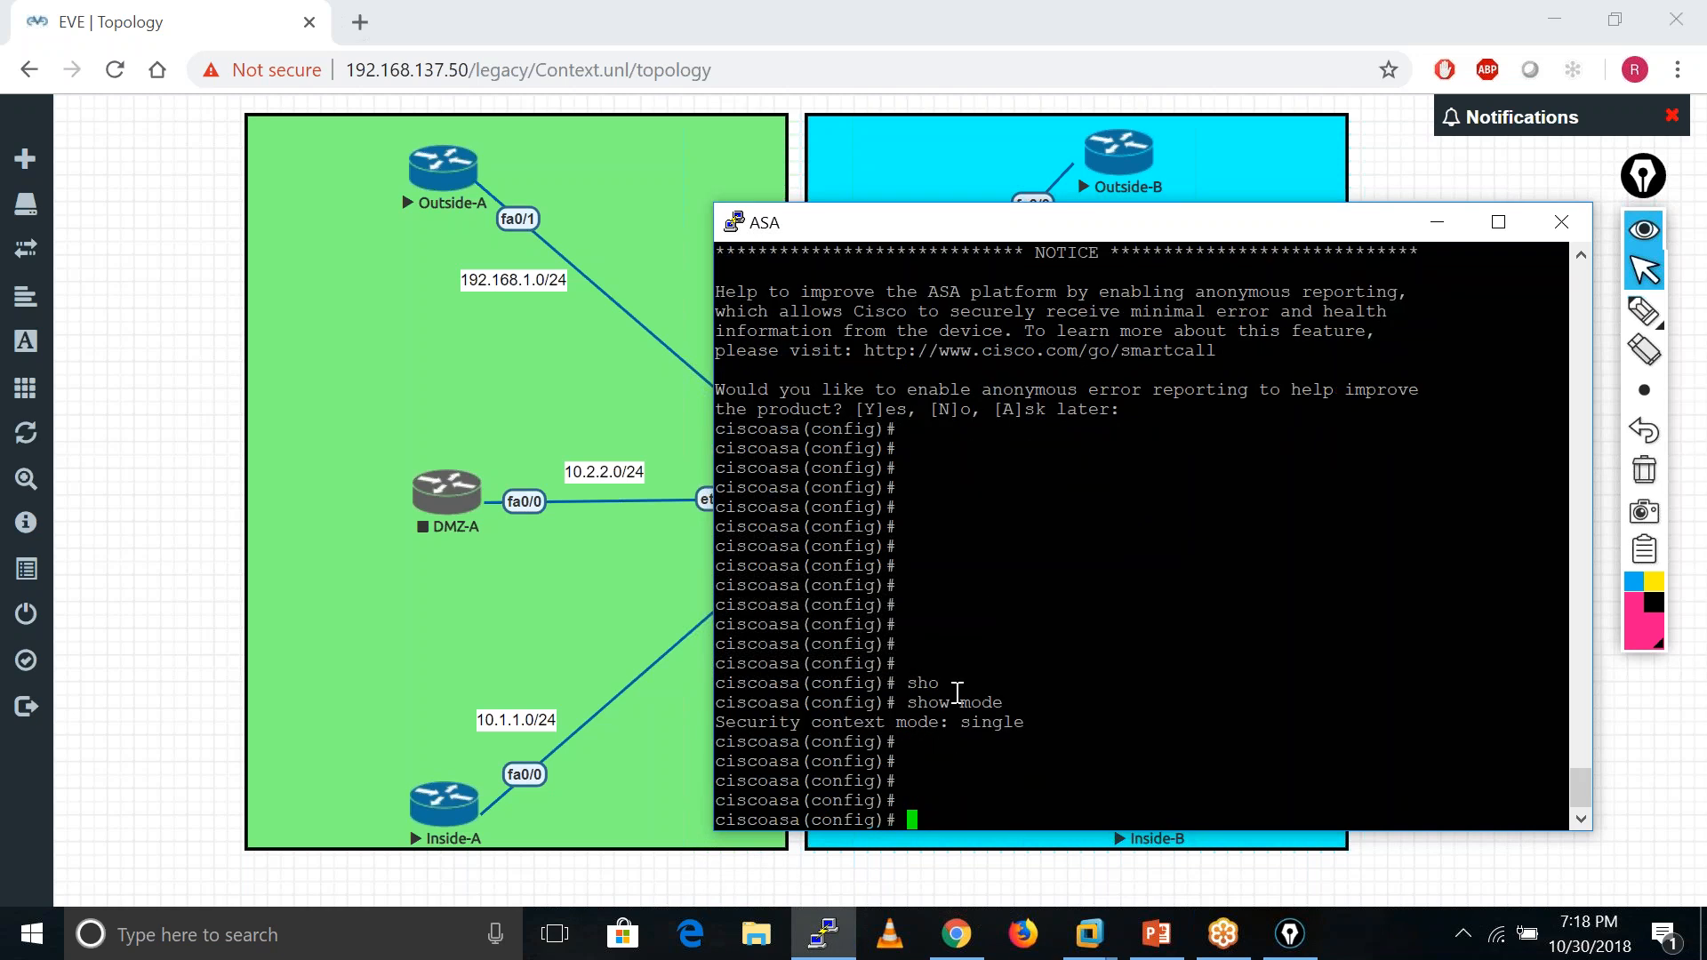
text(mode mu)
key(Tab)
key(Return)
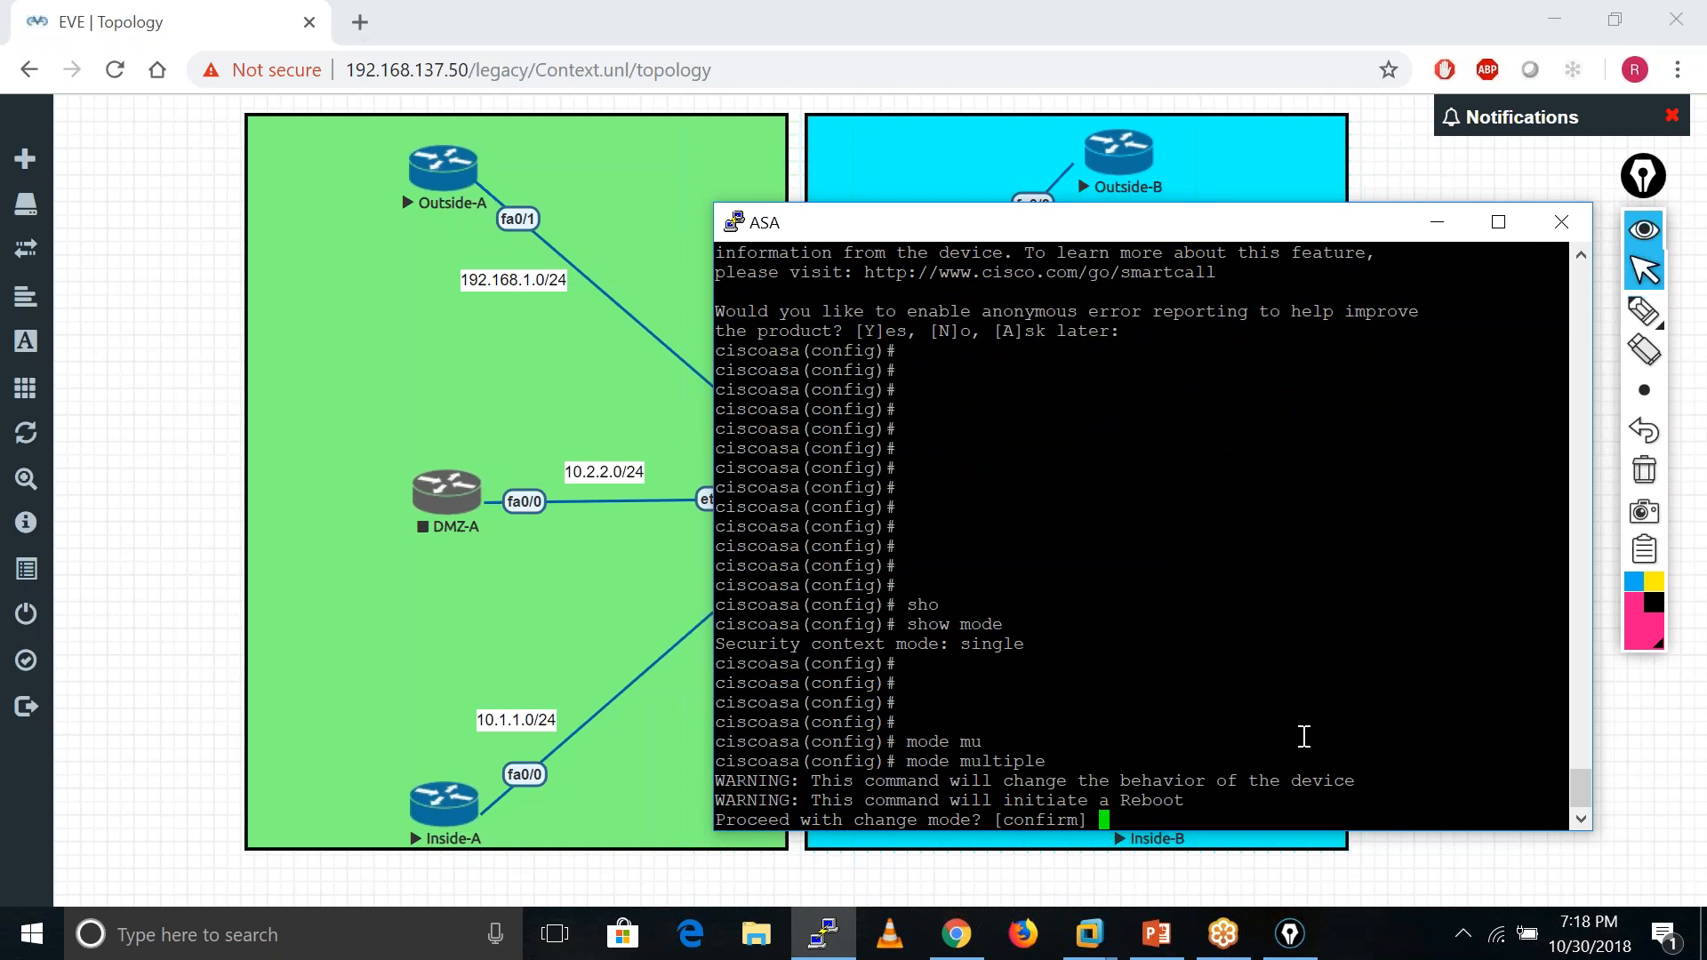
key(Return)
key(Return)
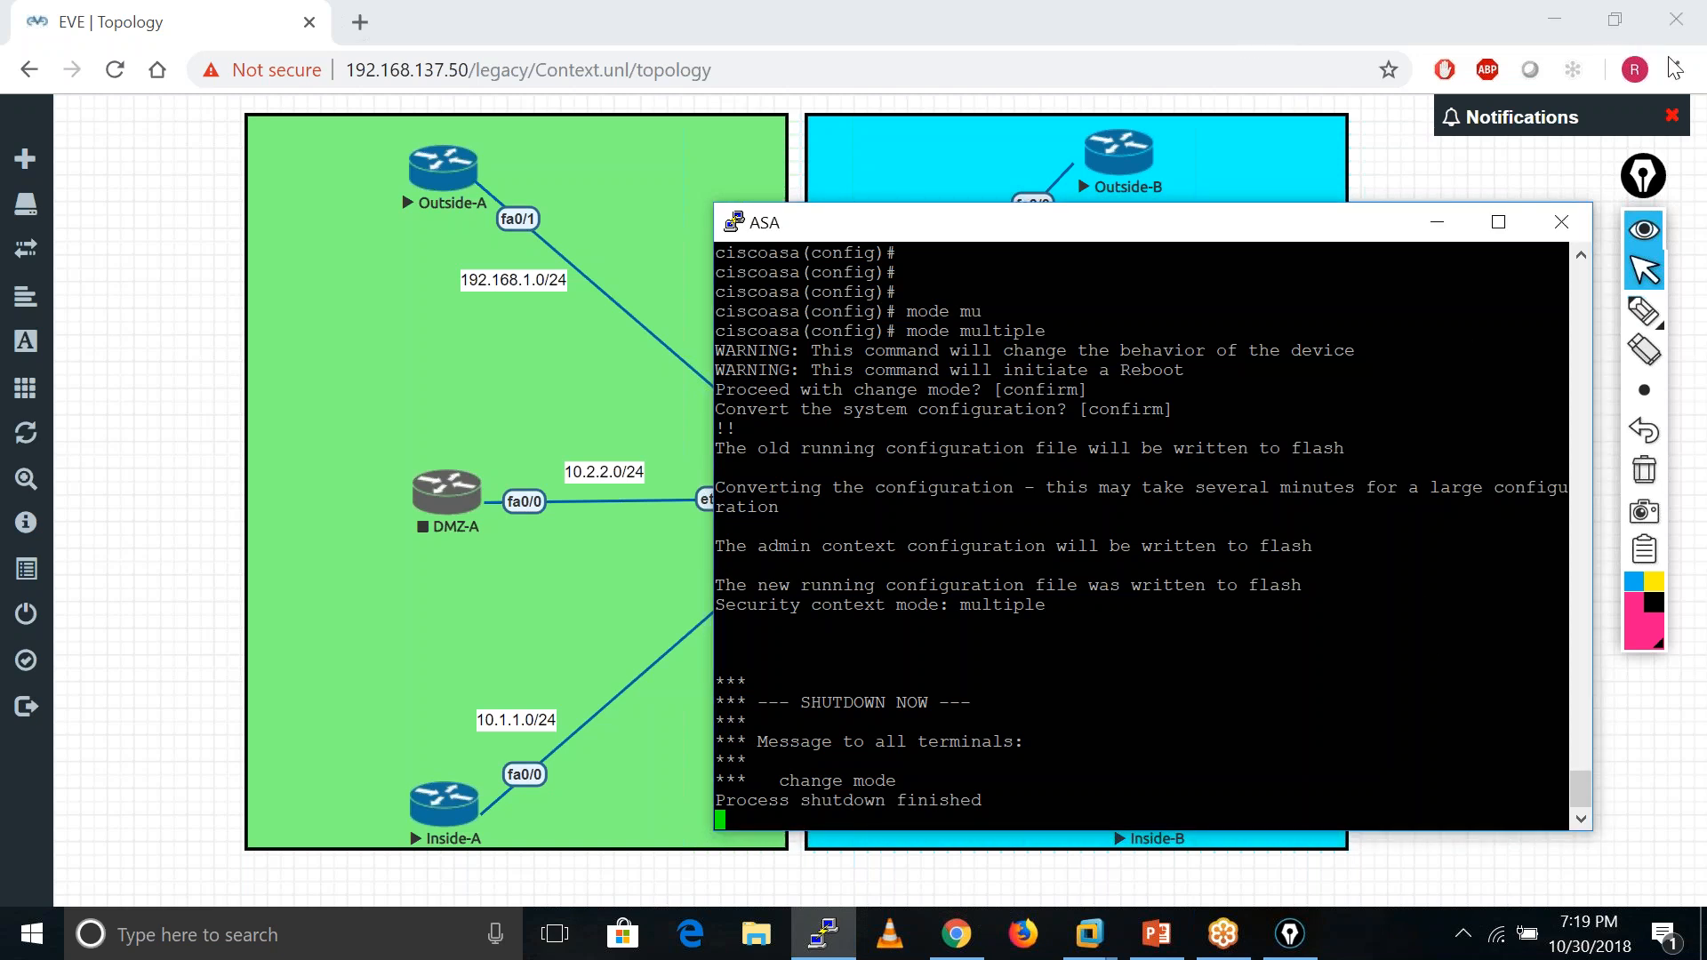
click(1439, 222)
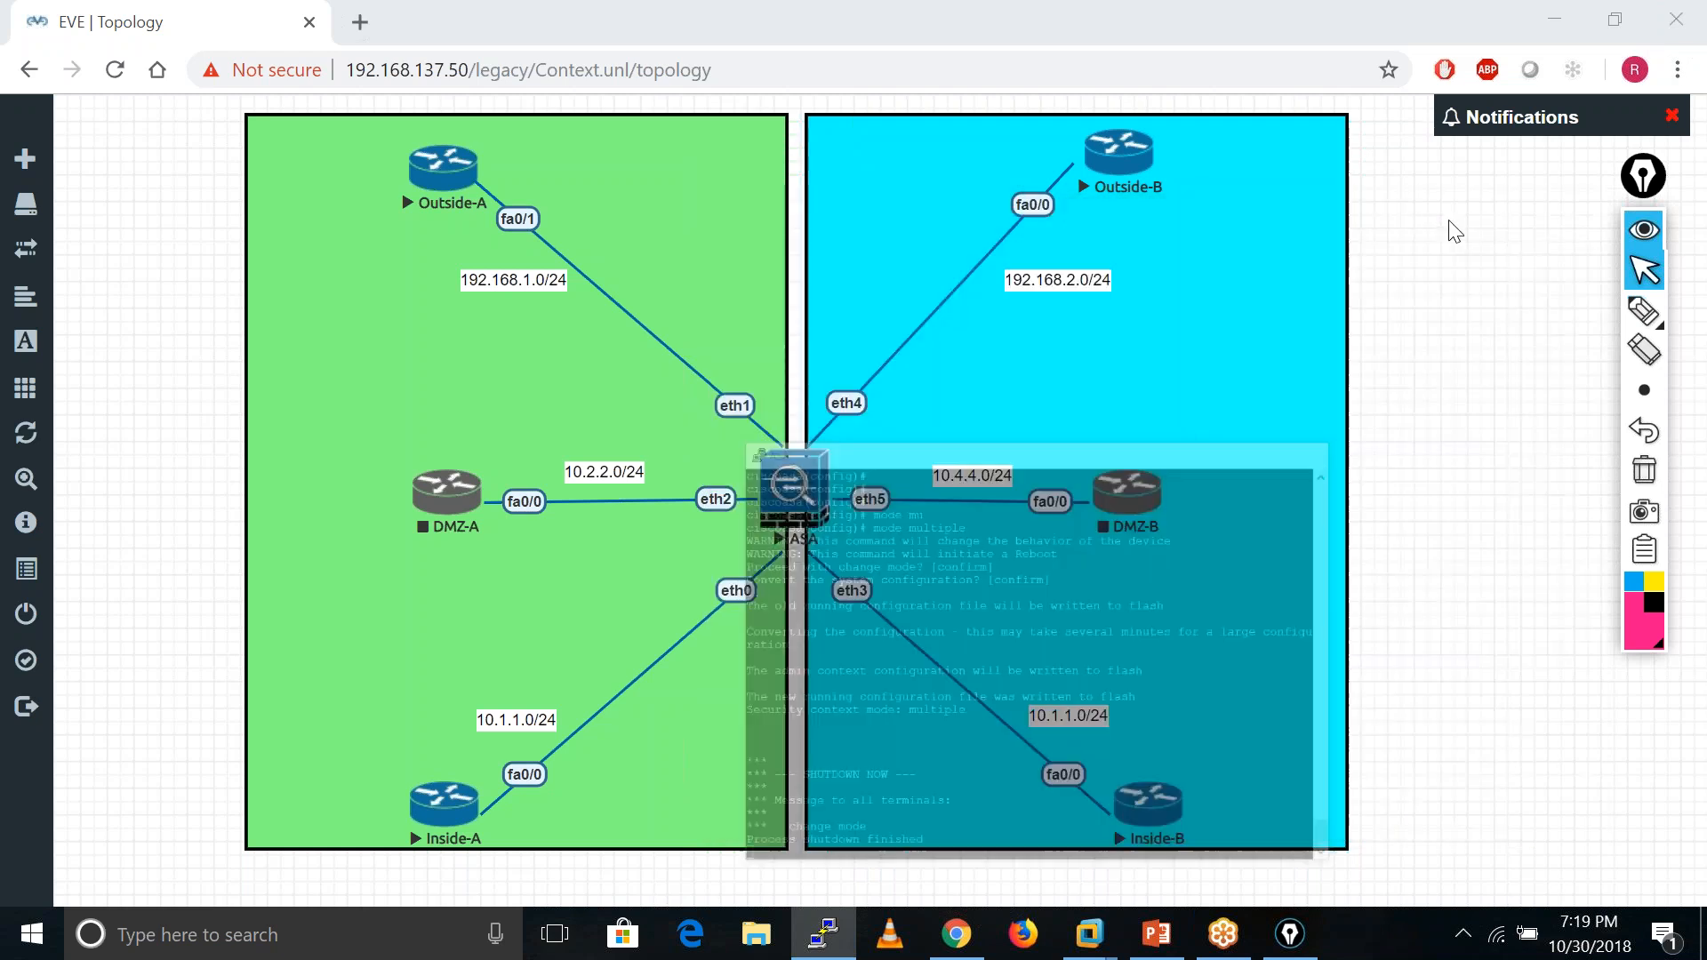
- On router Inside-A, skip the setup dialog and set hostname Inside-A
click(444, 811)
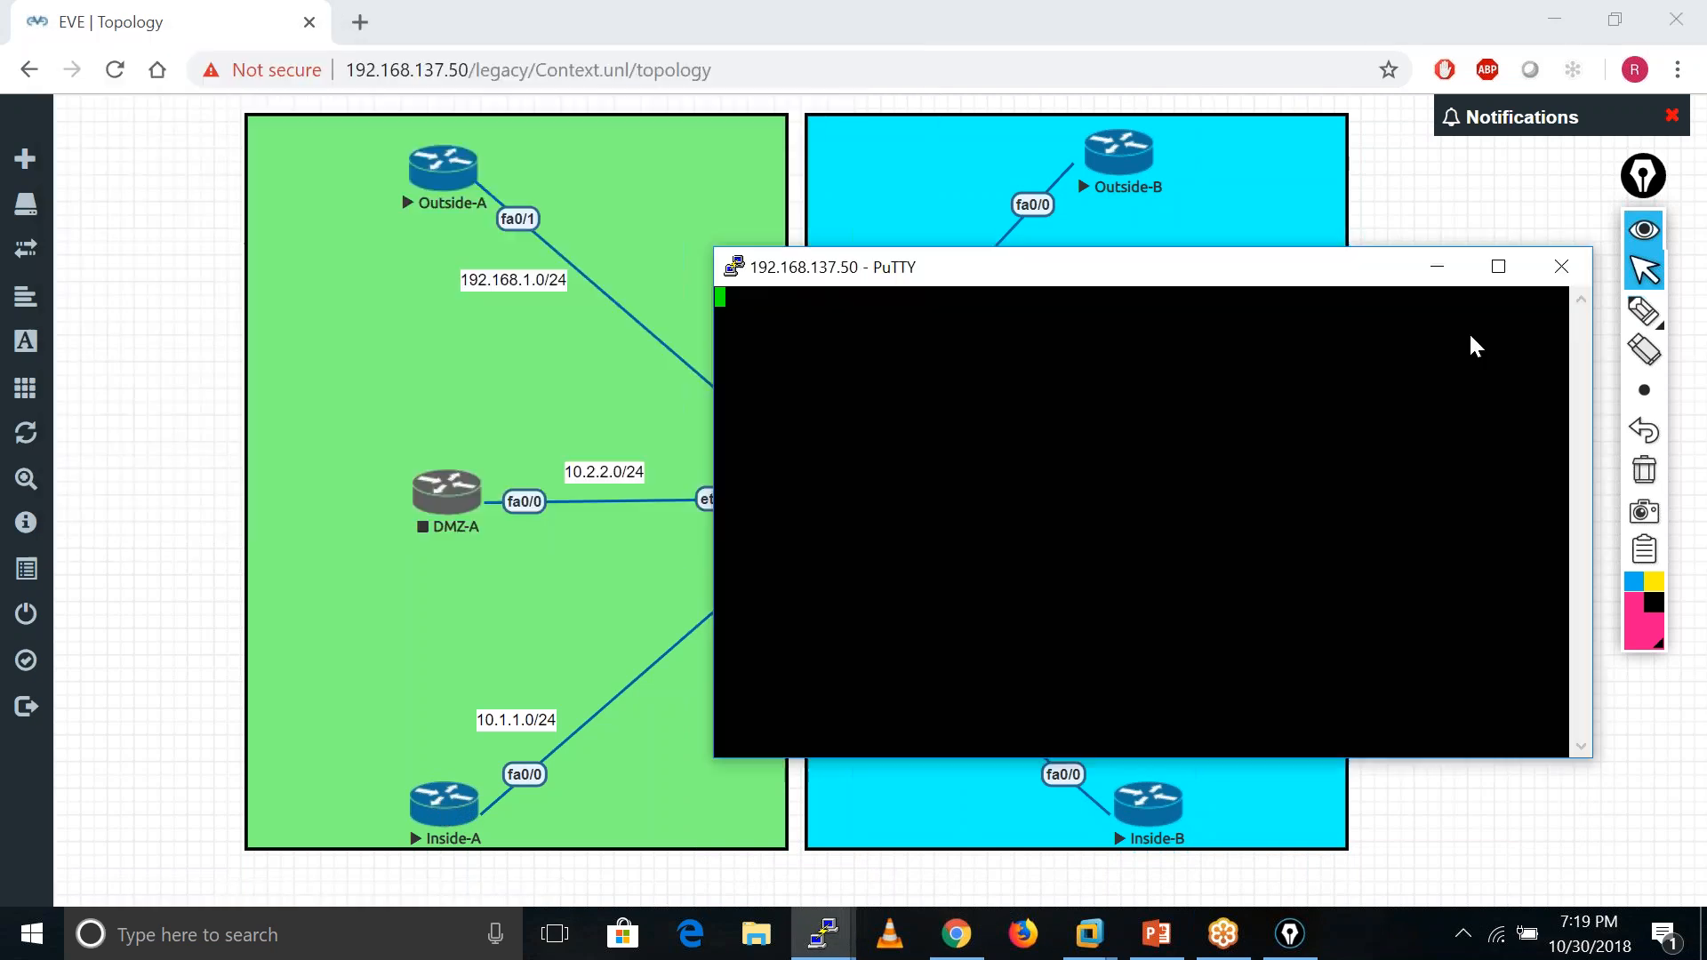
text(no)
key(Return)
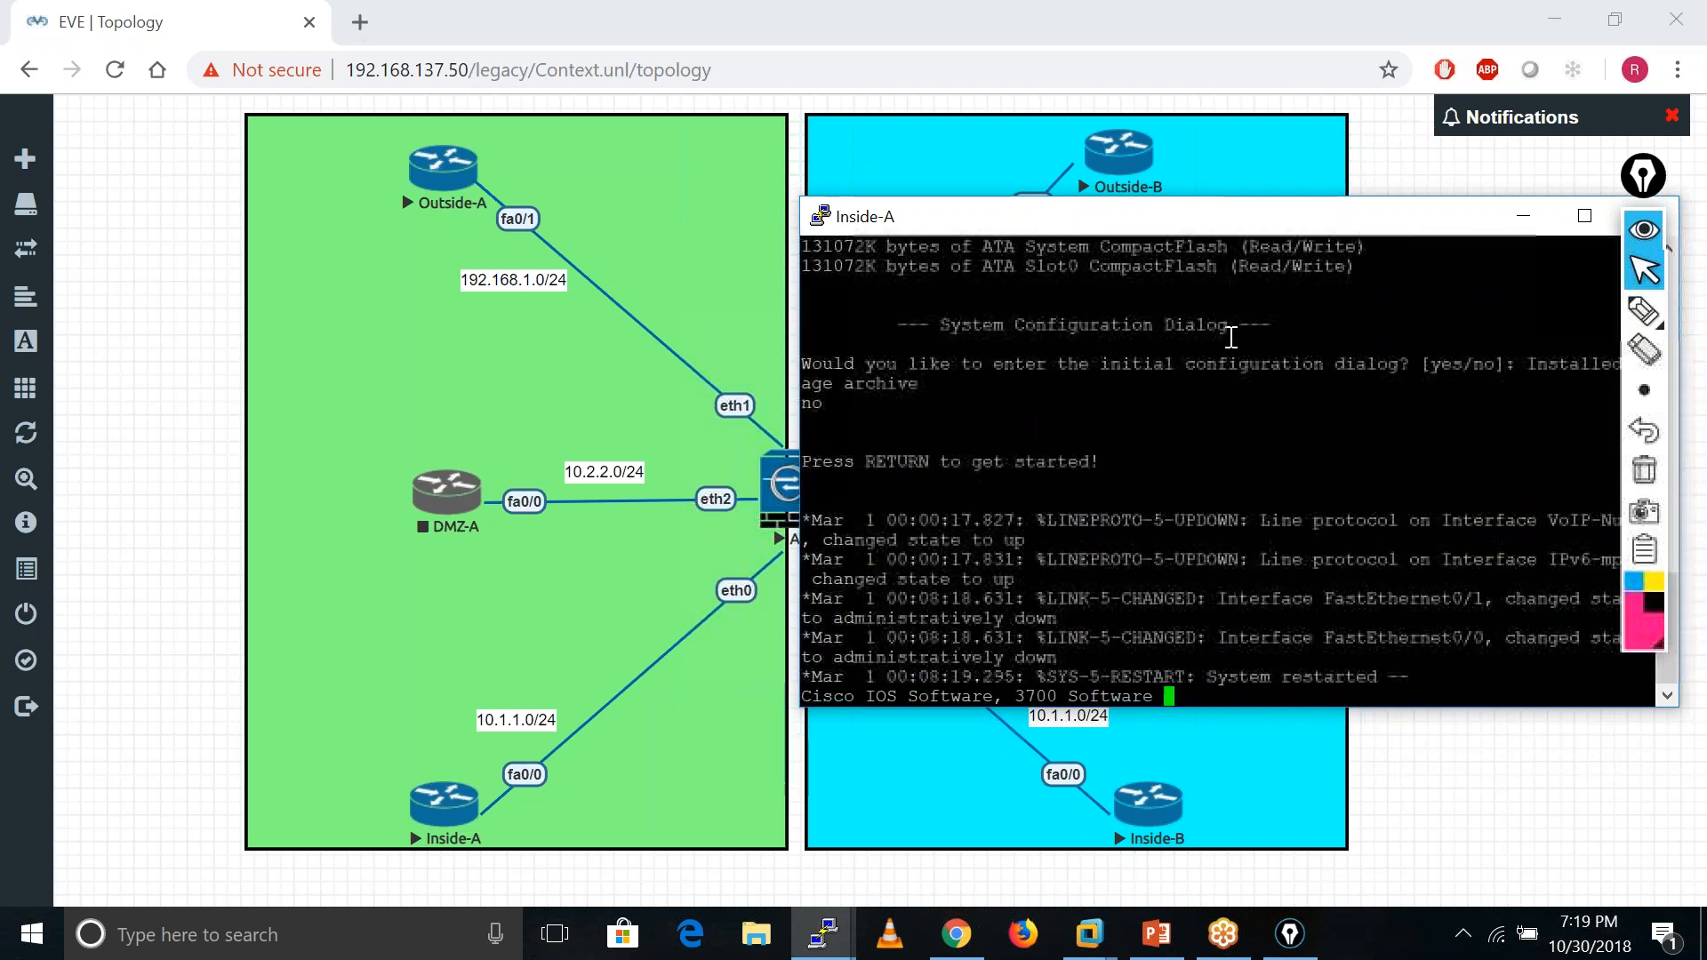
key(Return)
key(Return)
key(Return)
key(Return)
key(Return)
key(Return)
key(Return)
key(Return)
key(Return)
key(Return)
key(Return)
key(Return)
key(Return)
key(Return)
key(Return)
key(Return)
key(Return)
key(Return)
key(Return)
key(Return)
text(ena)
key(Tab)
key(Return)
key(Return)
key(Return)
key(Return)
key(Return)
text(conf )
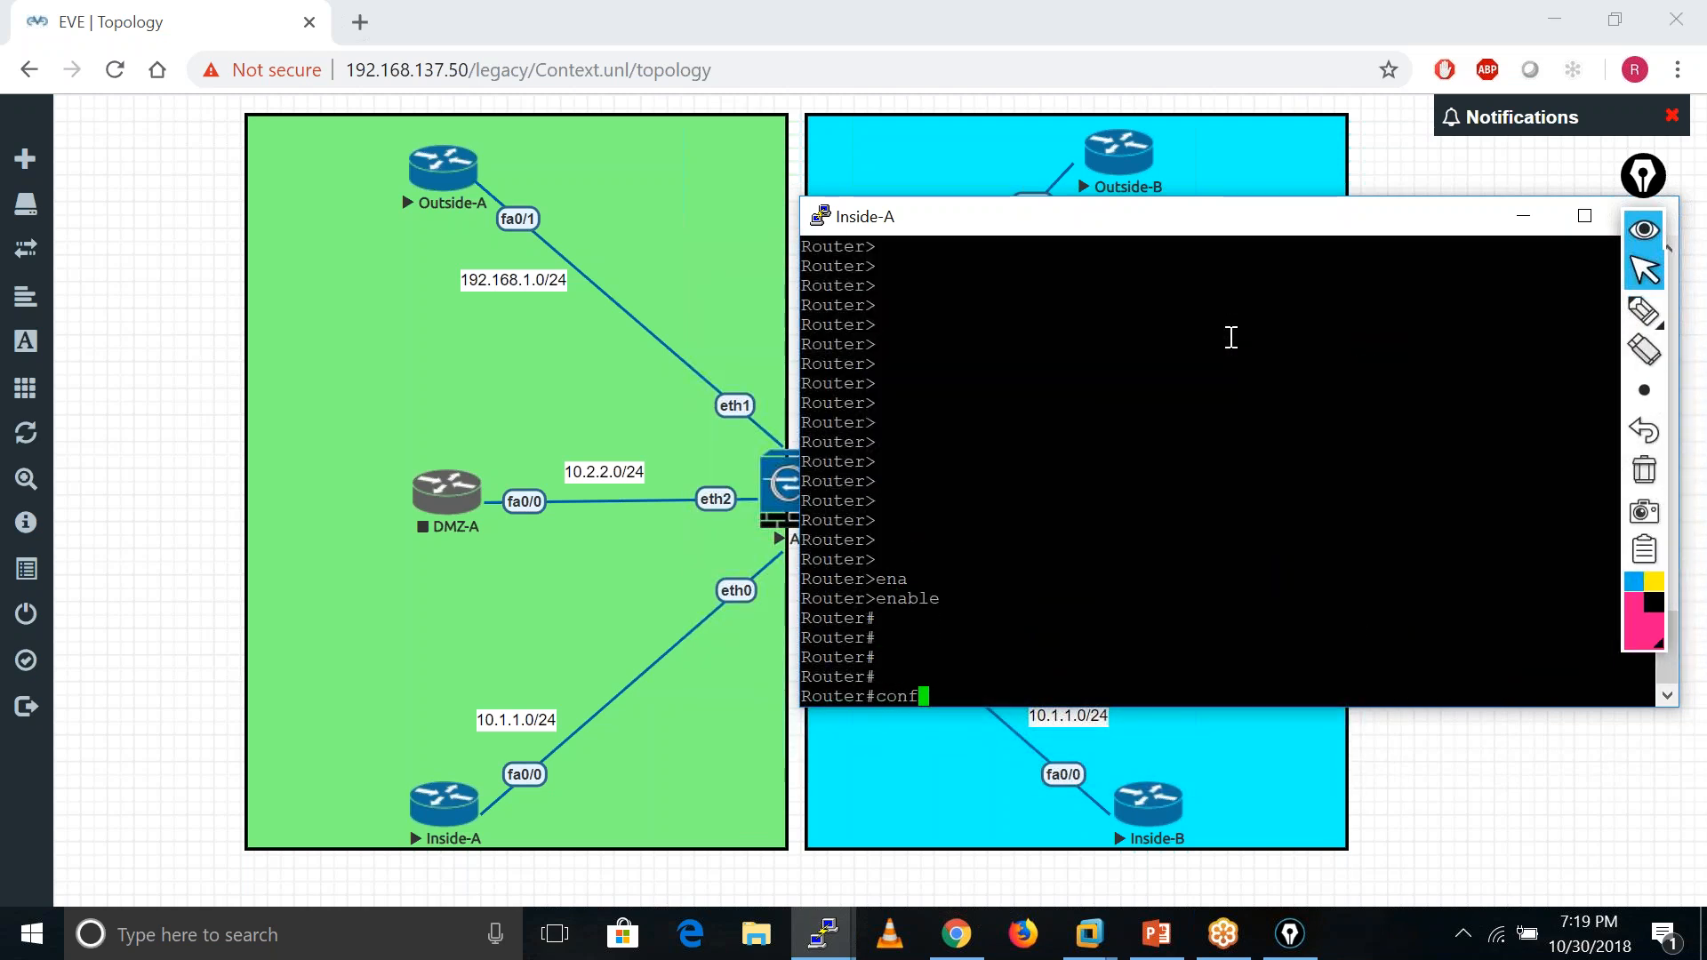
text(t)
key(Return)
key(Return)
key(Return)
key(Return)
text(ho)
key(Tab)
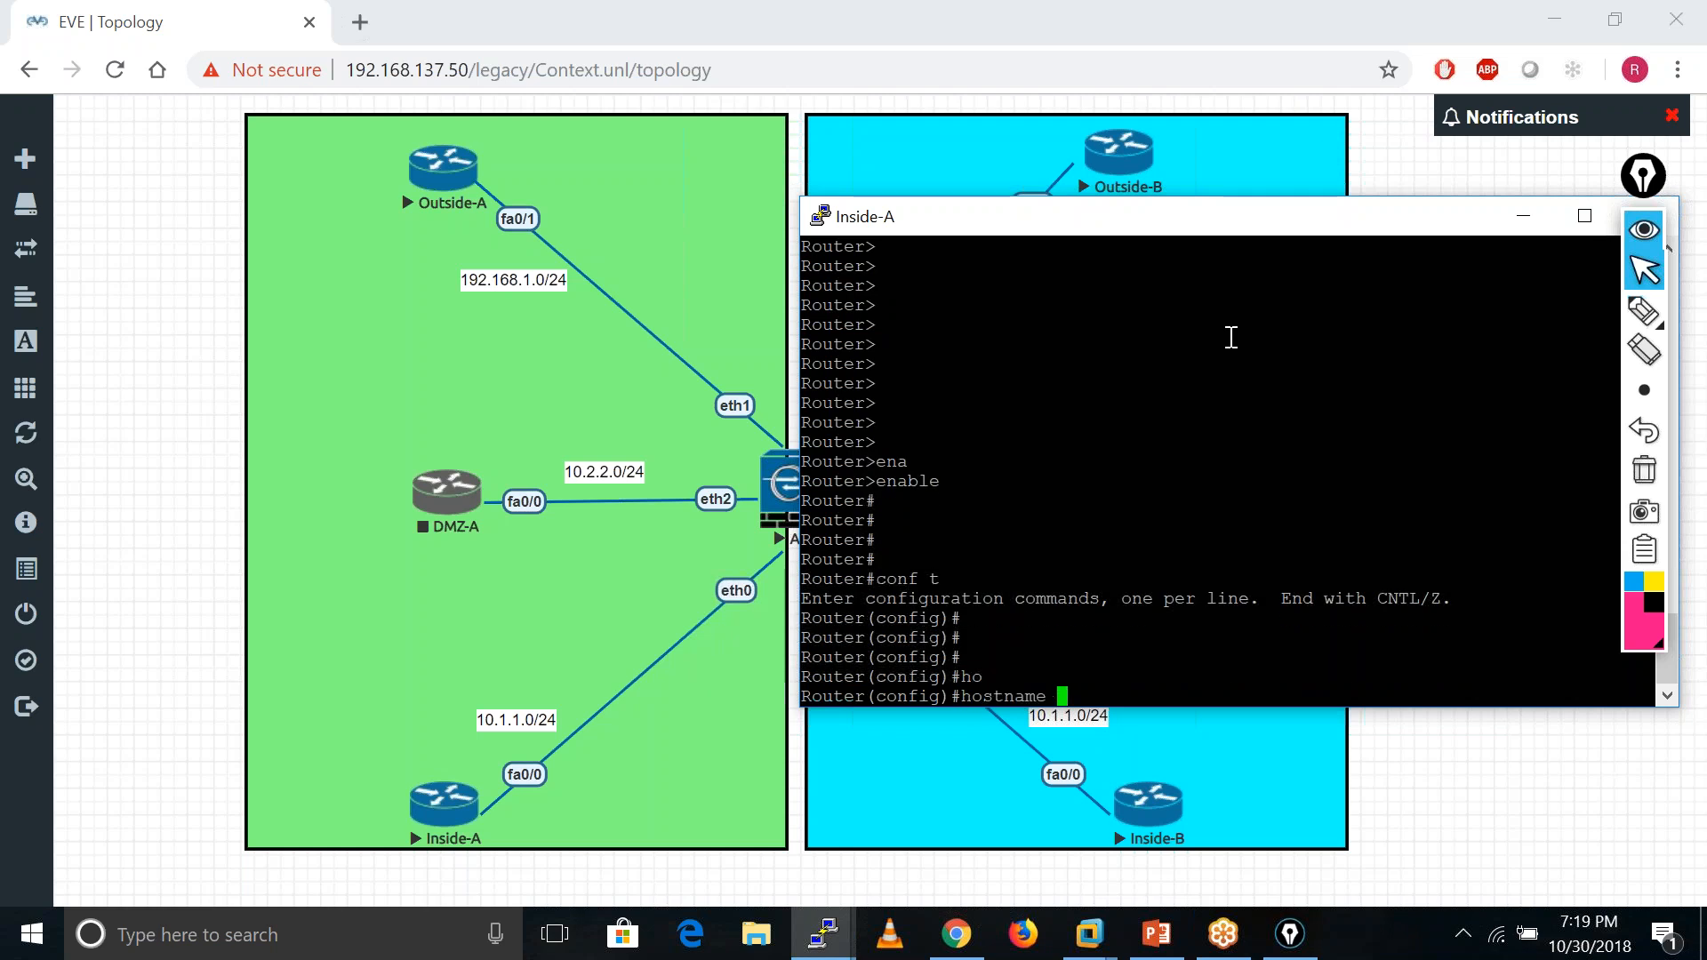
text(Inside-A)
key(Return)
key(Return)
key(Return)
key(Return)
key(Return)
- Bring f0/0 up with address 10.1.1.100 255.255.255.0
text(in)
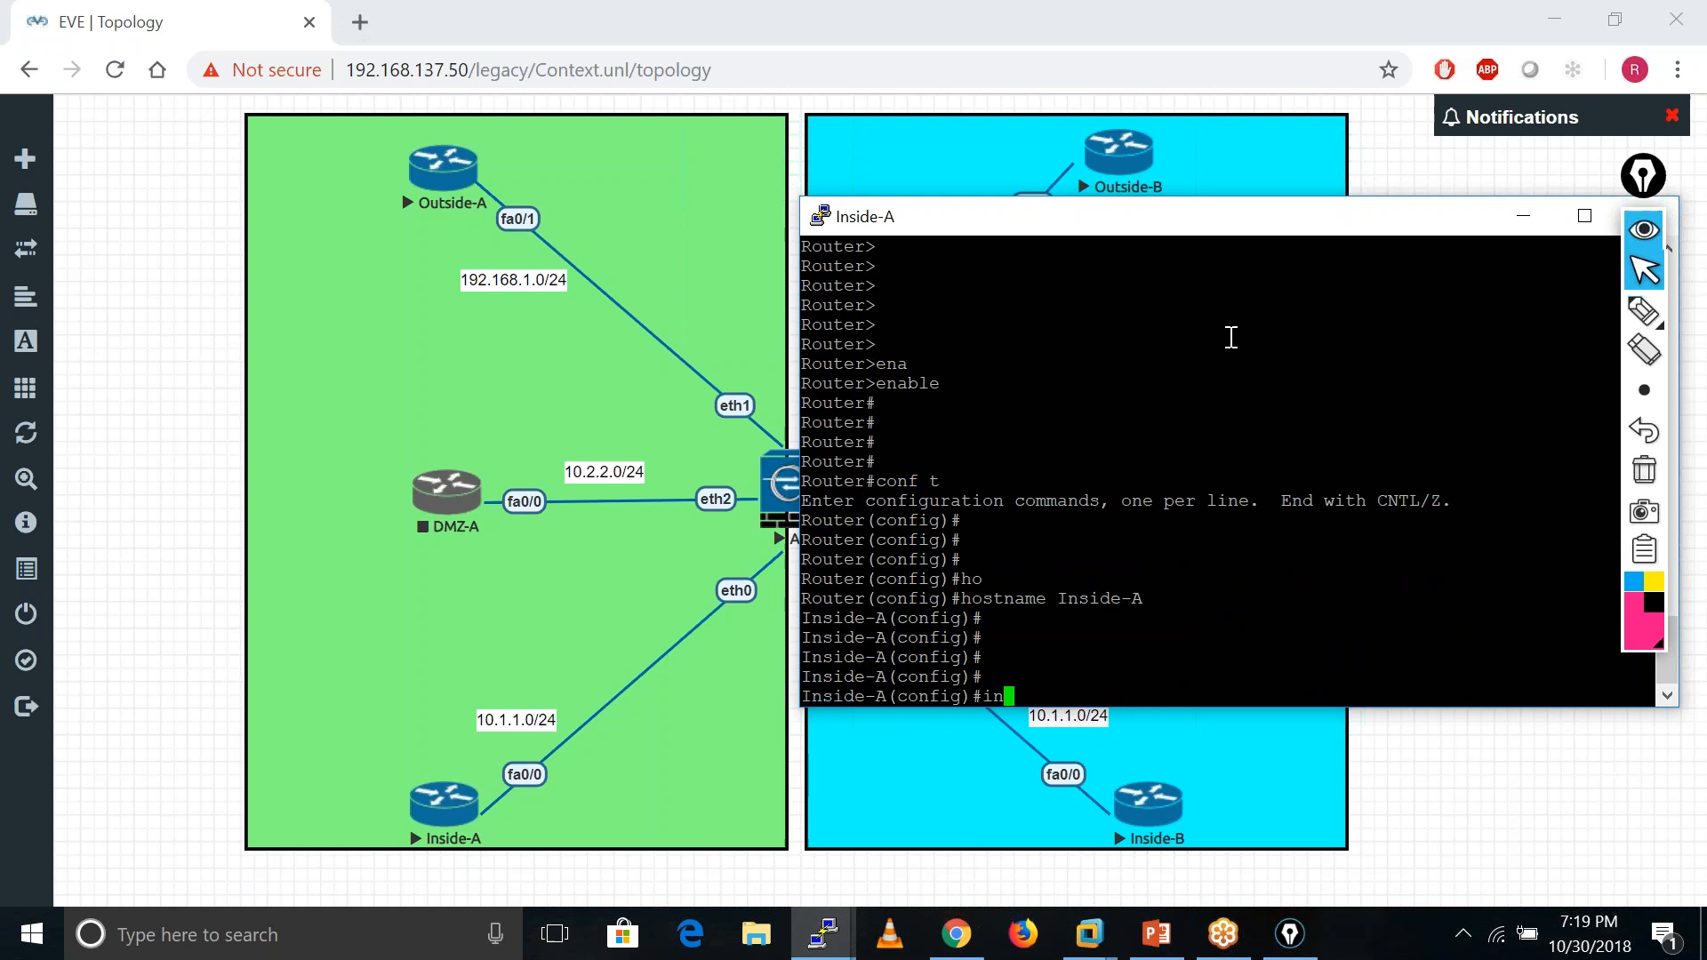
text(t f0/0)
key(Return)
text(no)
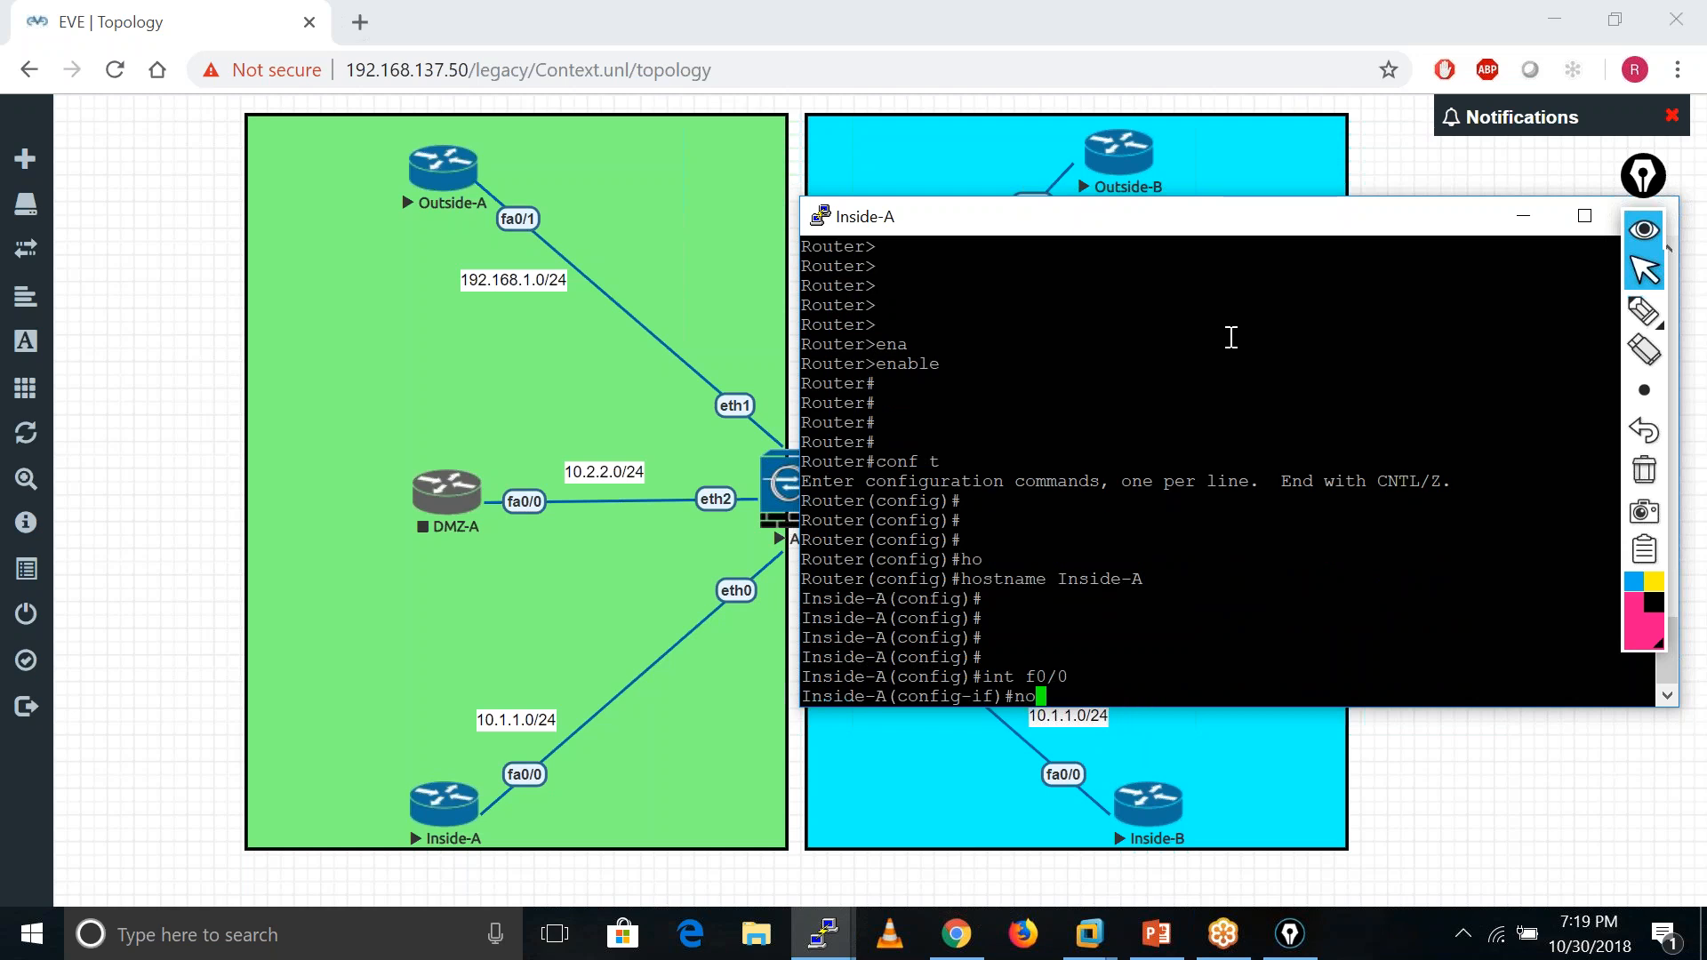
text( shu)
key(Tab)
key(Return)
text(ip )
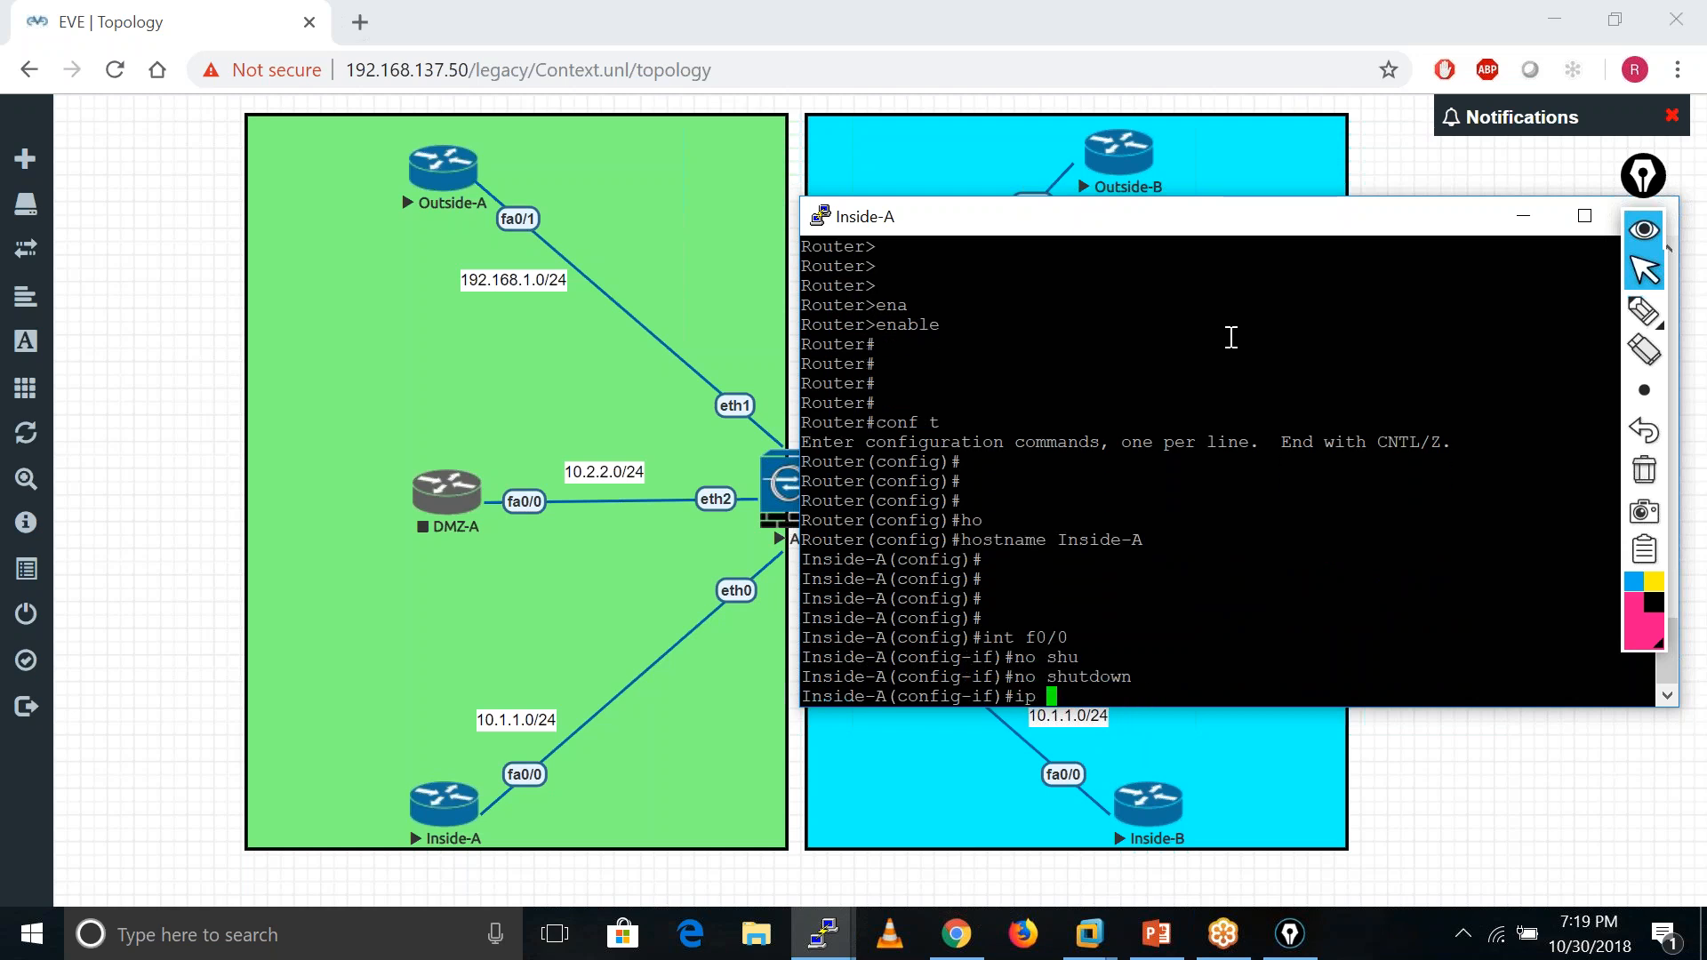
text(add)
key(Tab)
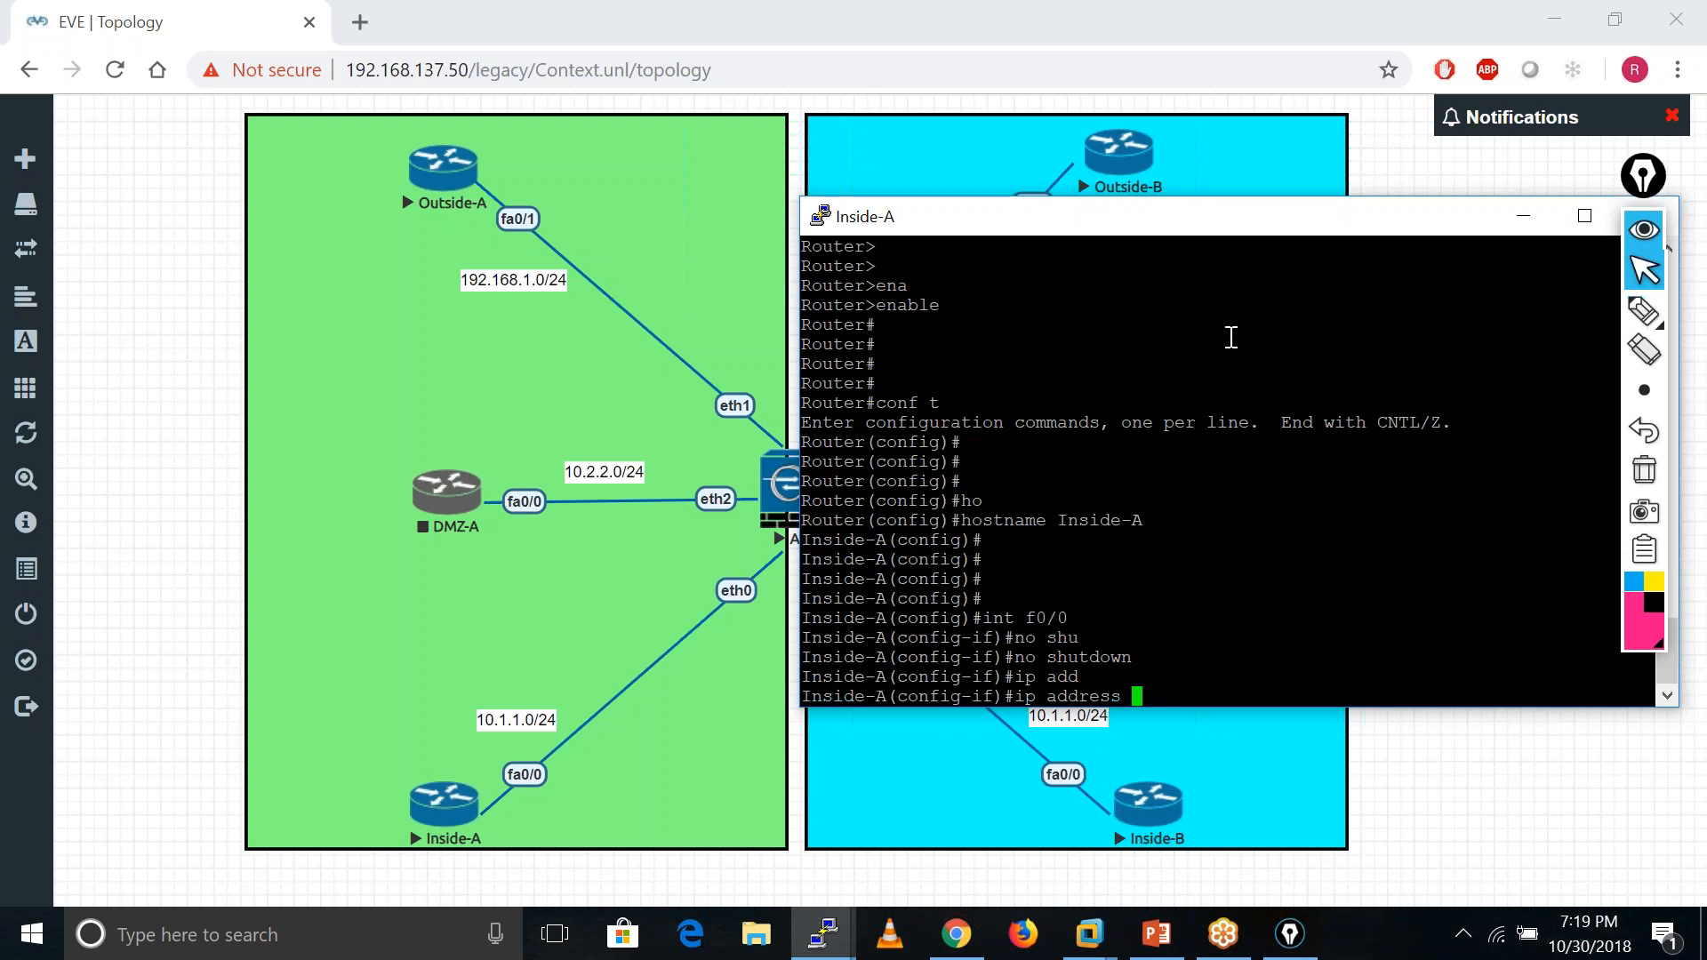
text(10.1.1.)
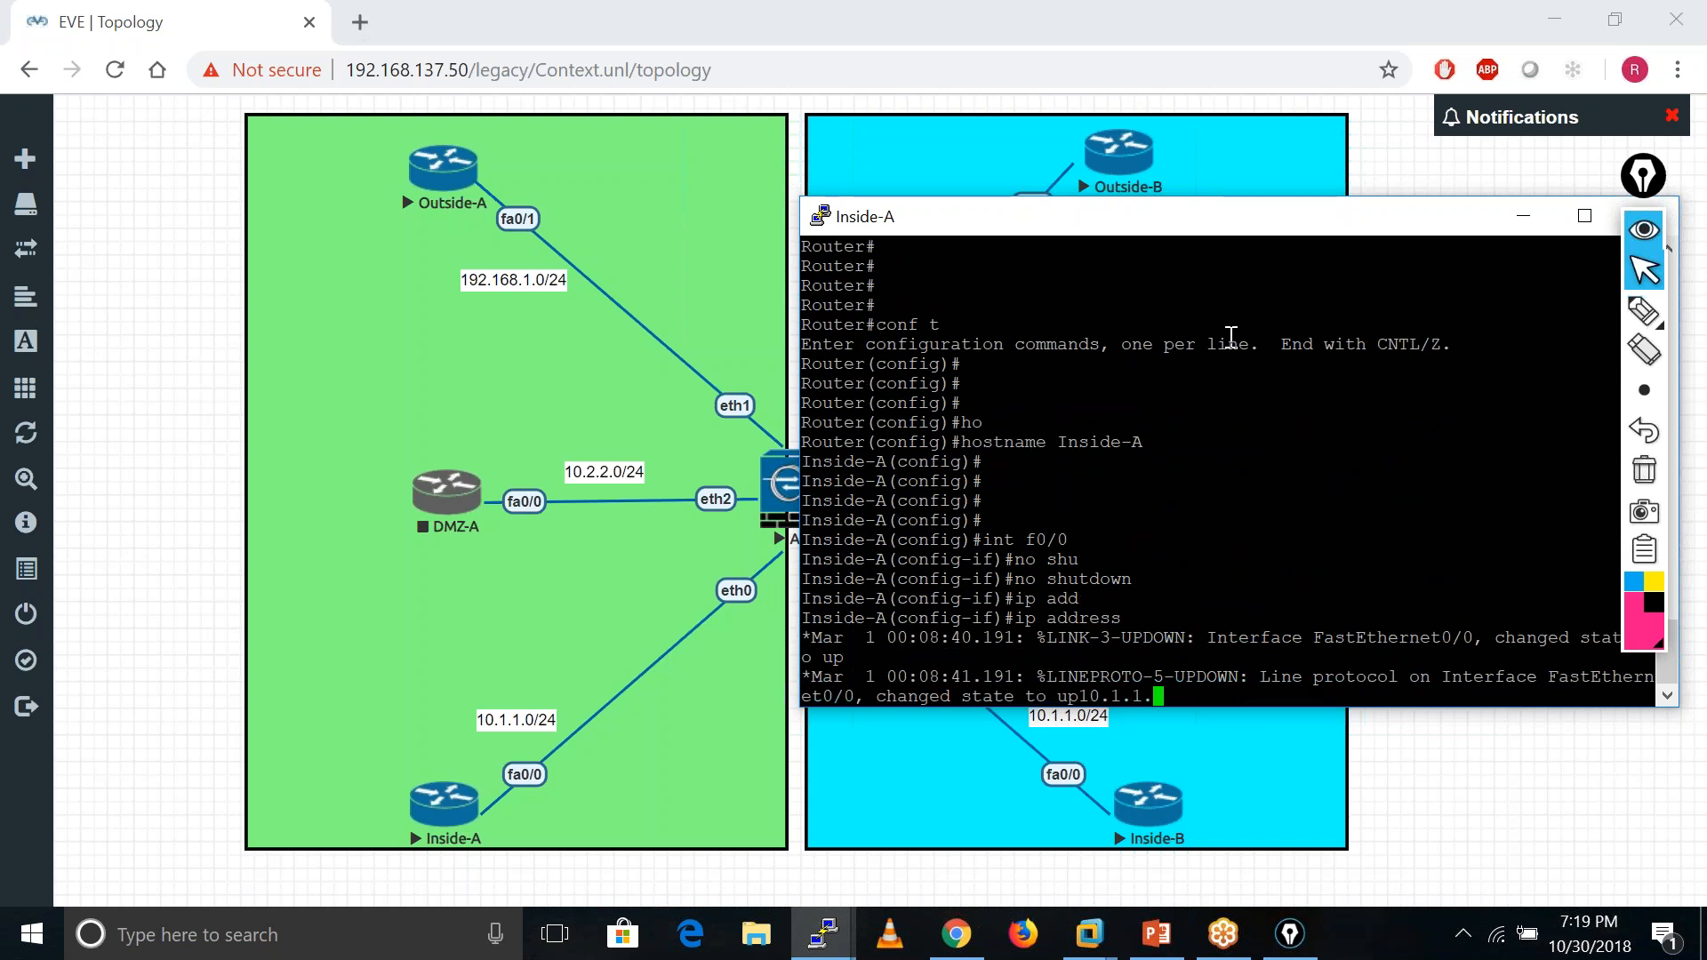
key(Tab)
text(100 255.2)
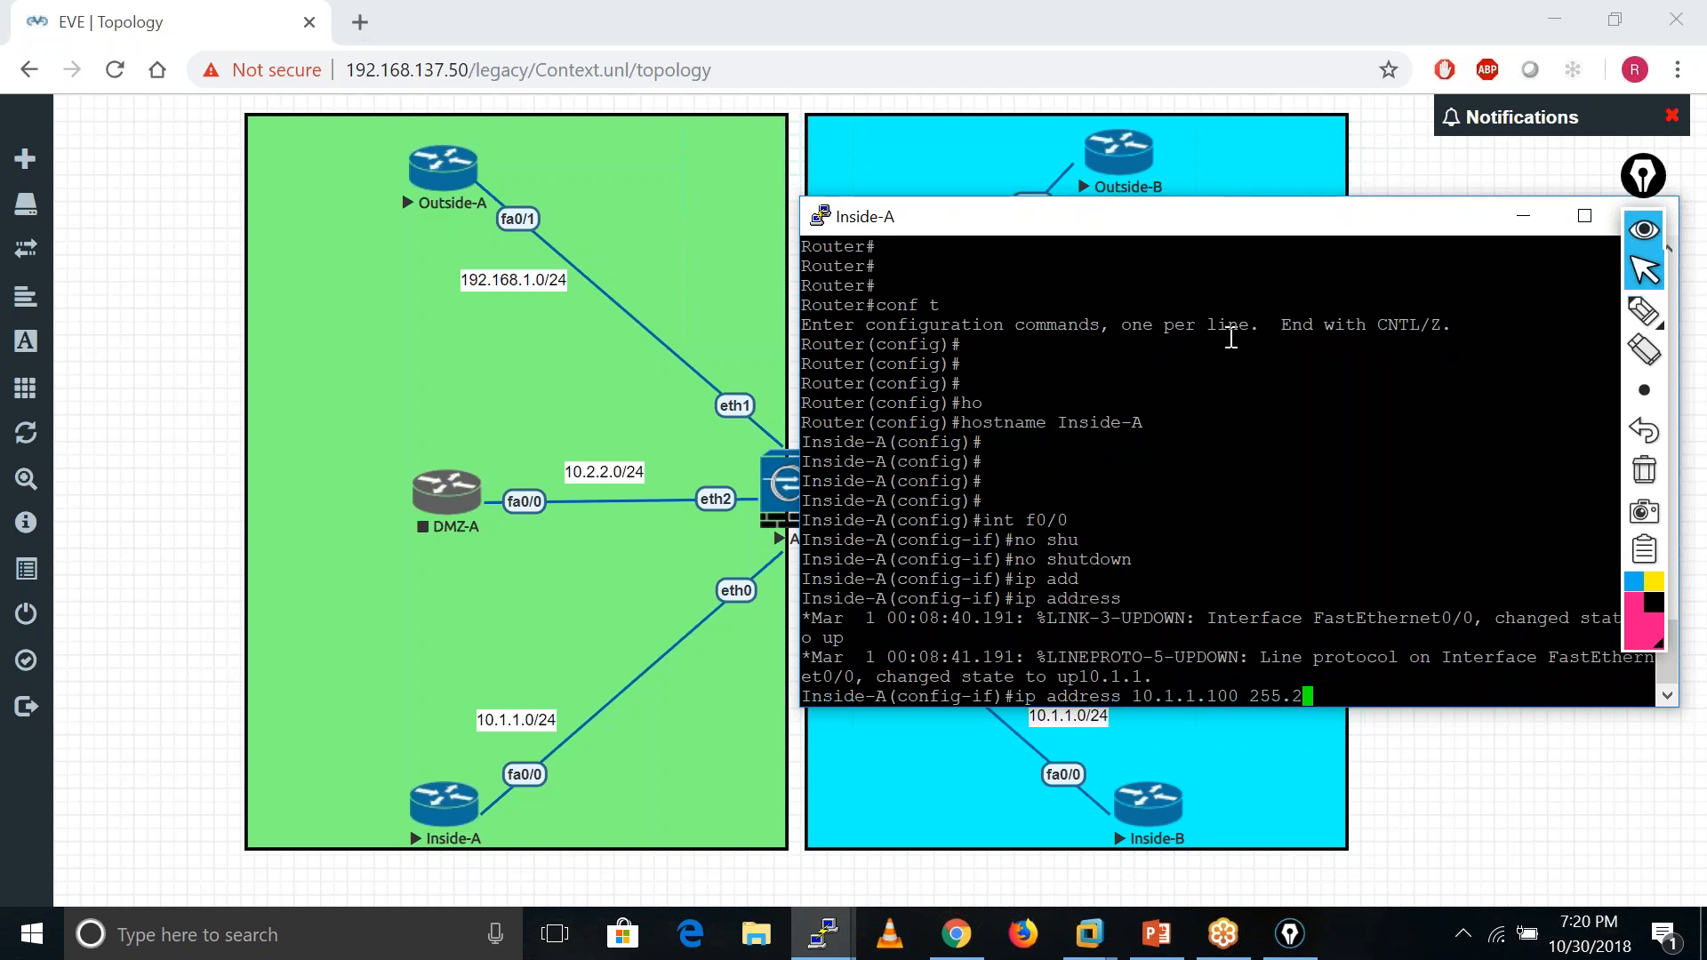
text(55.255.0)
key(Return)
text(no shu)
key(Tab)
key(Return)
key(Return)
key(Return)
key(Return)
key(Return)
key(Return)
key(Return)
text(exit)
key(Return)
key(Return)
key(Return)
- Add a default route via 10.1.1.250 and save the configuration with wr mem
text(ip ro)
key(Tab)
text(e 0.0.0.0 )
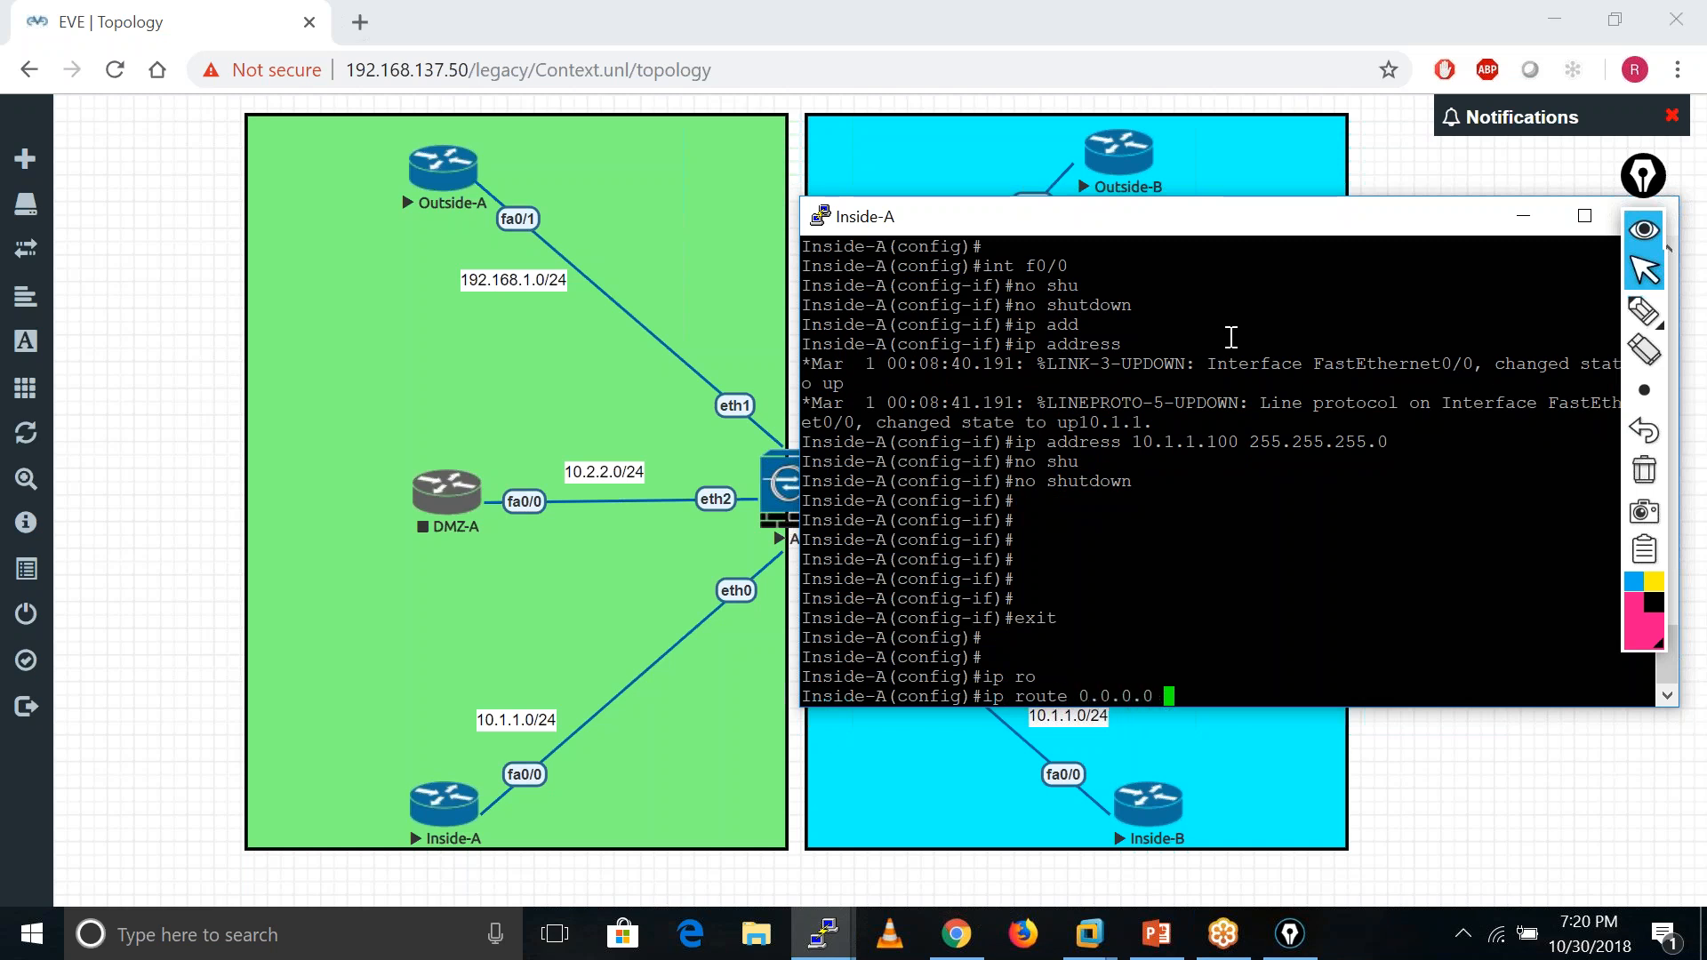
text(0.0.0.0 10.1.1.250)
key(Return)
key(Return)
key(Return)
key(Return)
key(Return)
text(end)
key(Return)
key(Return)
key(Return)
key(Return)
text(wr mem)
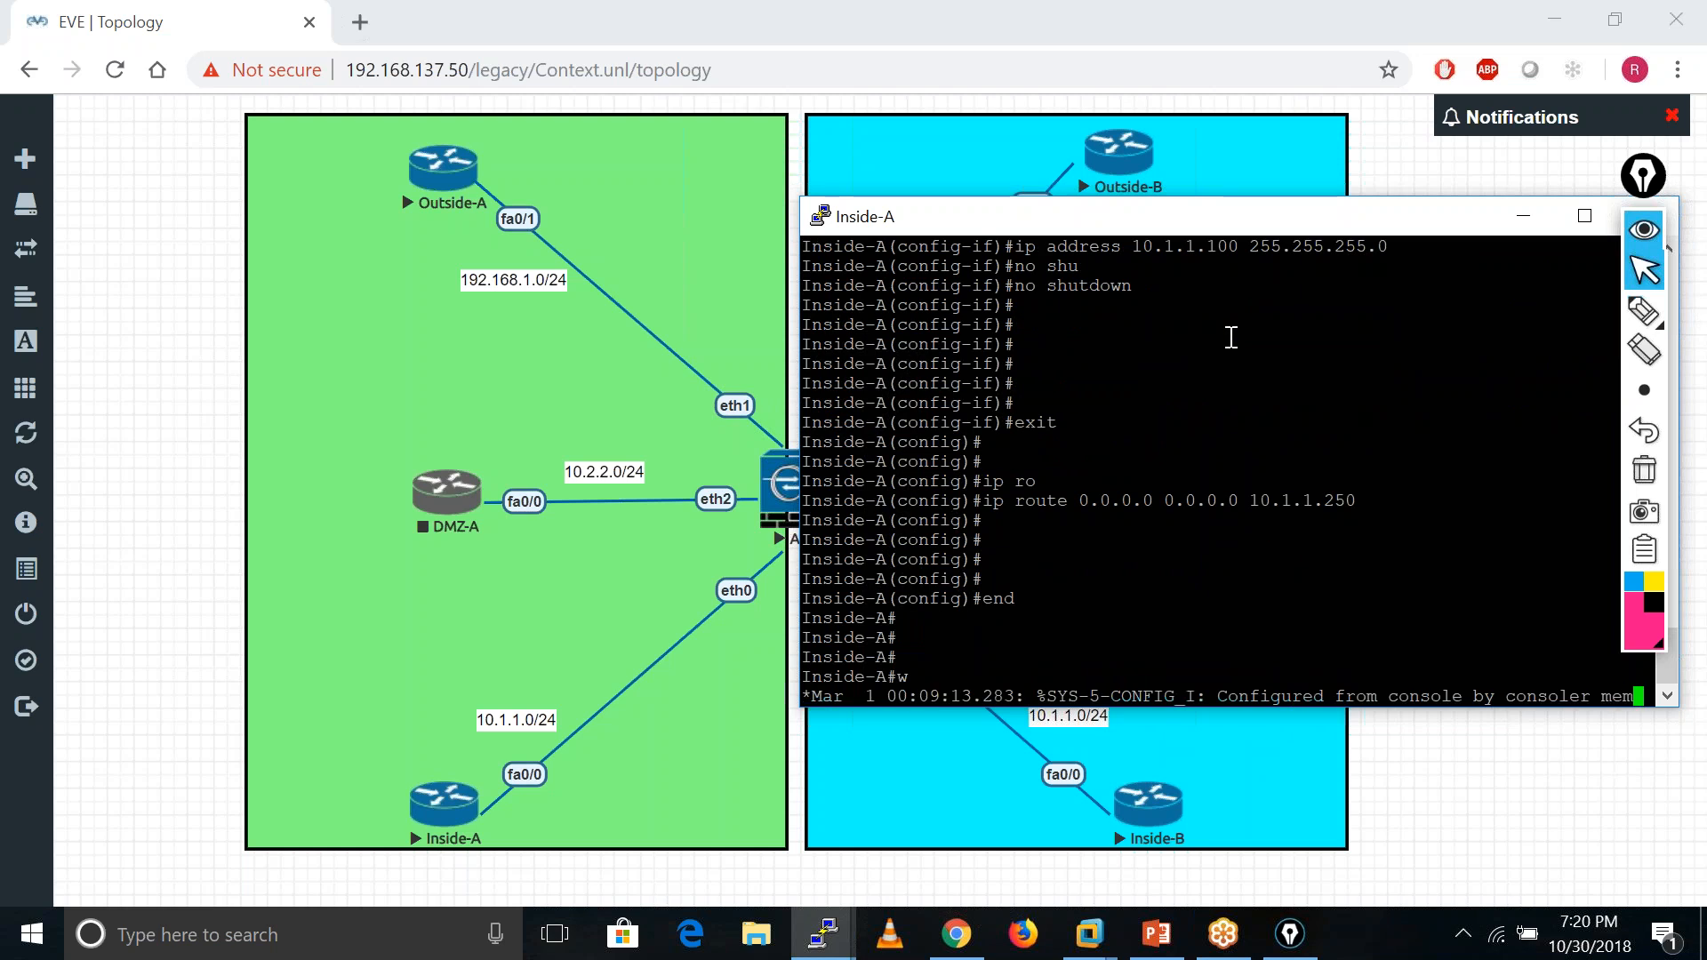
key(Tab)
key(Return)
- On router Outside-A, skip the setup dialog and set hostname Outside-A
click(1523, 216)
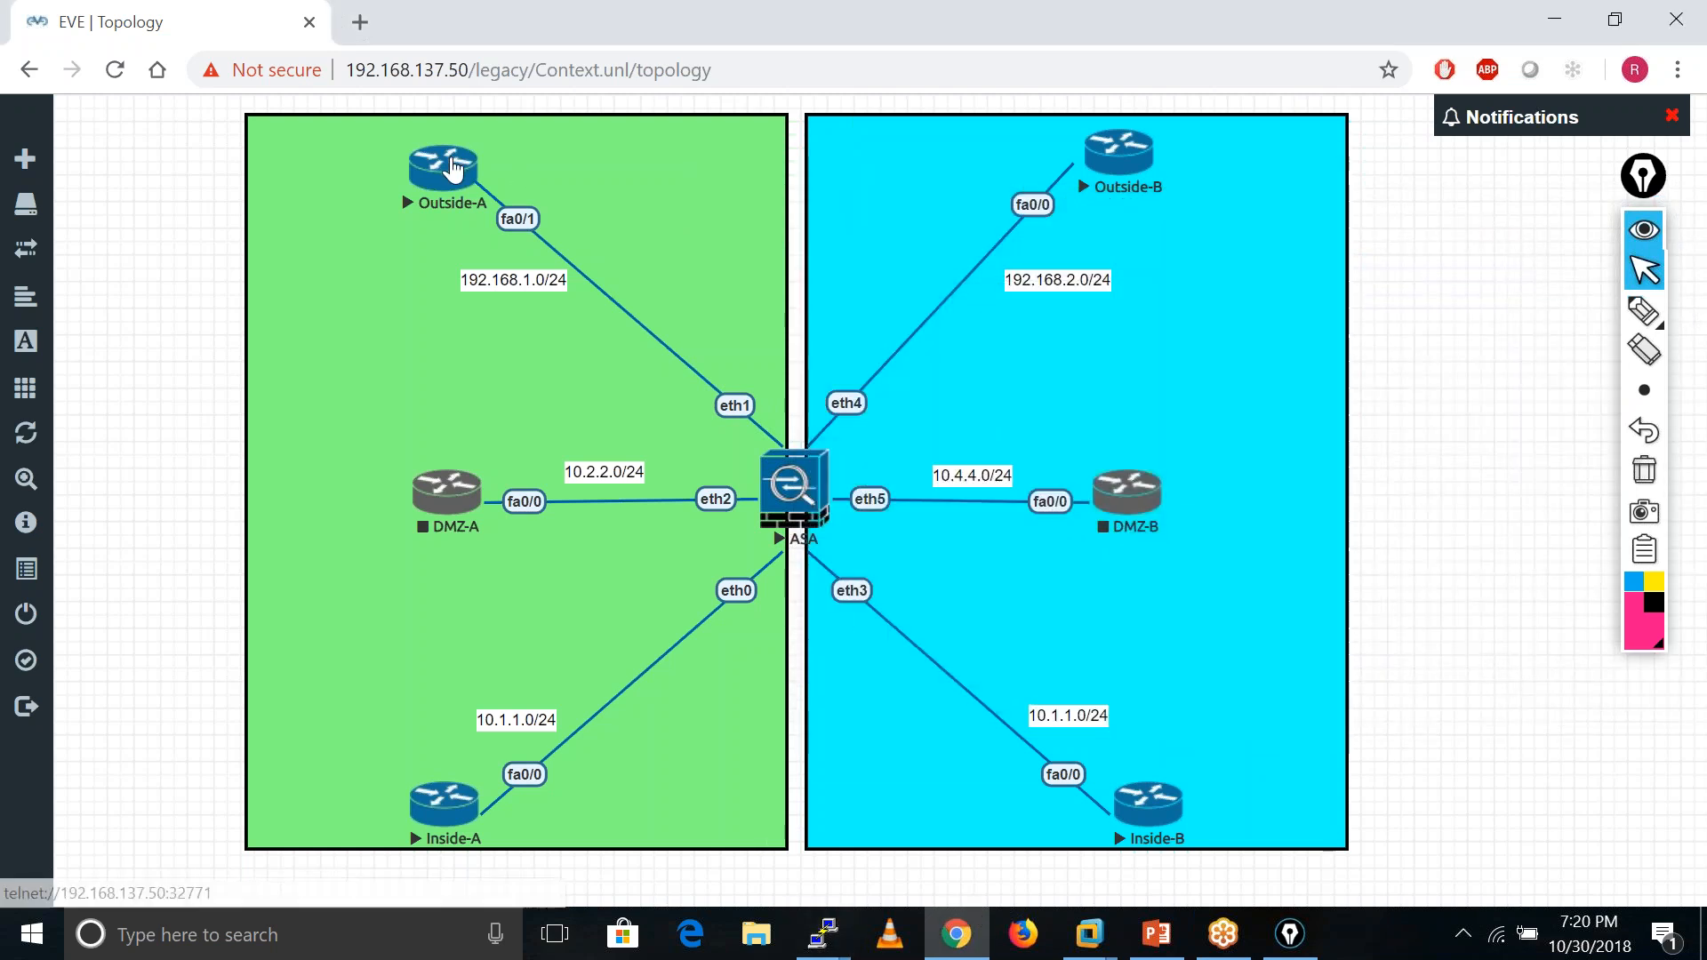
click(452, 168)
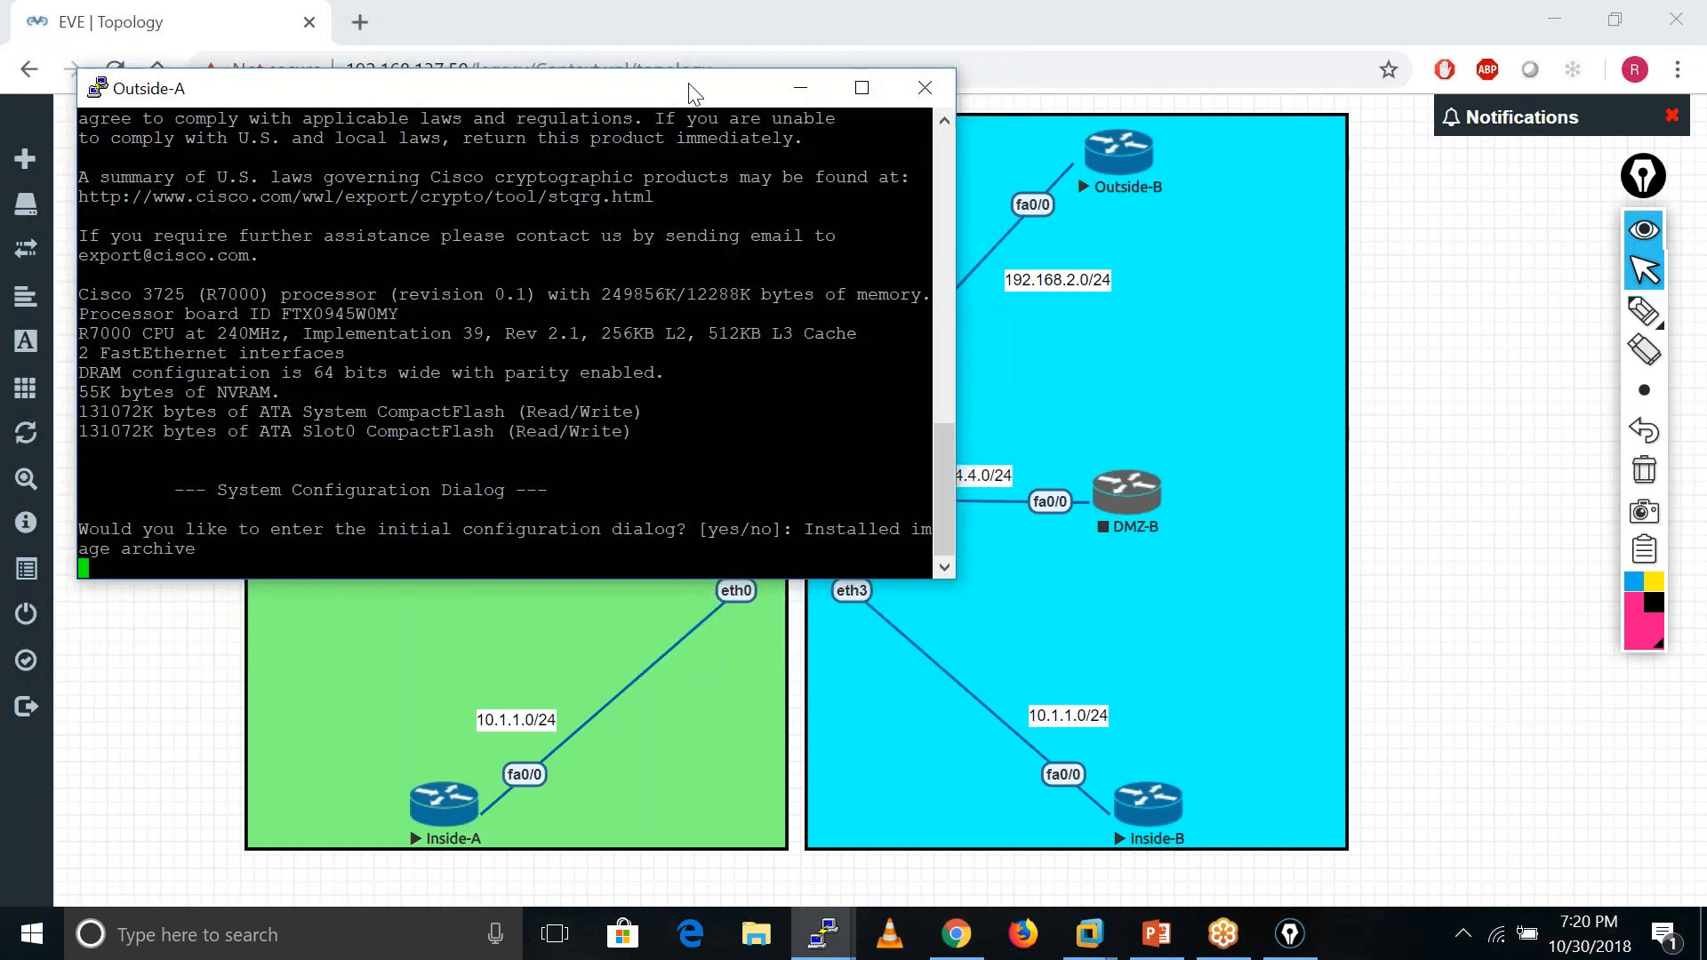
drag(690, 88, 1268, 303)
text(no)
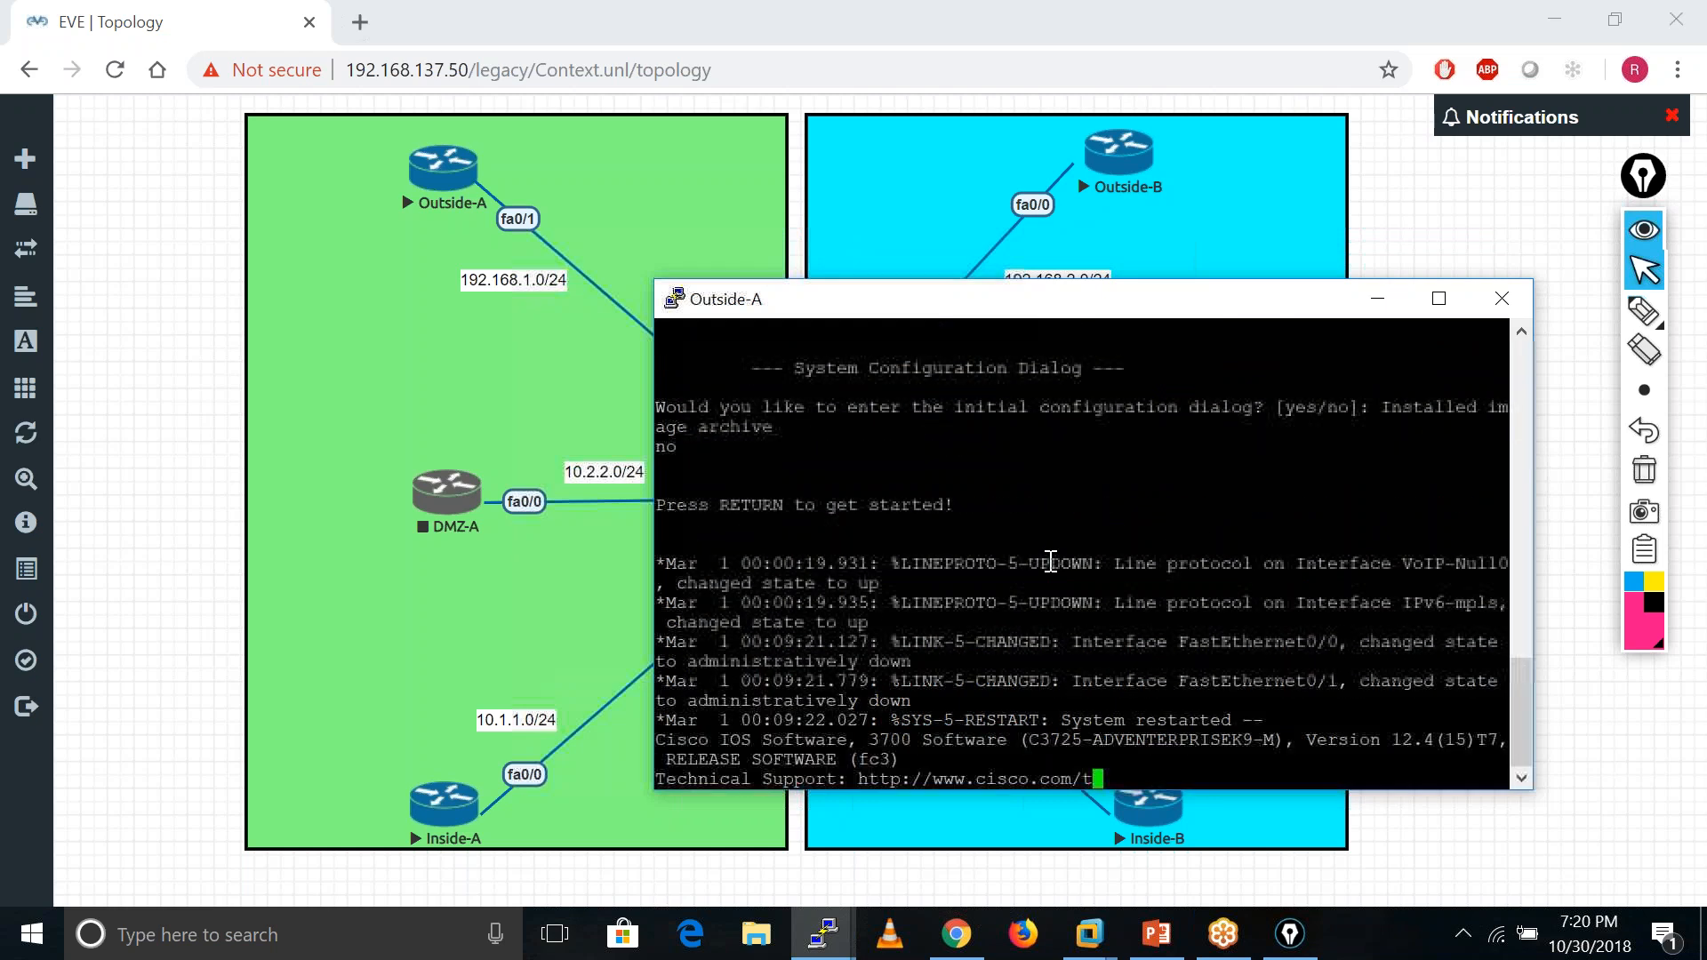
key(Return)
key(Return)
key(Return)
key(Return)
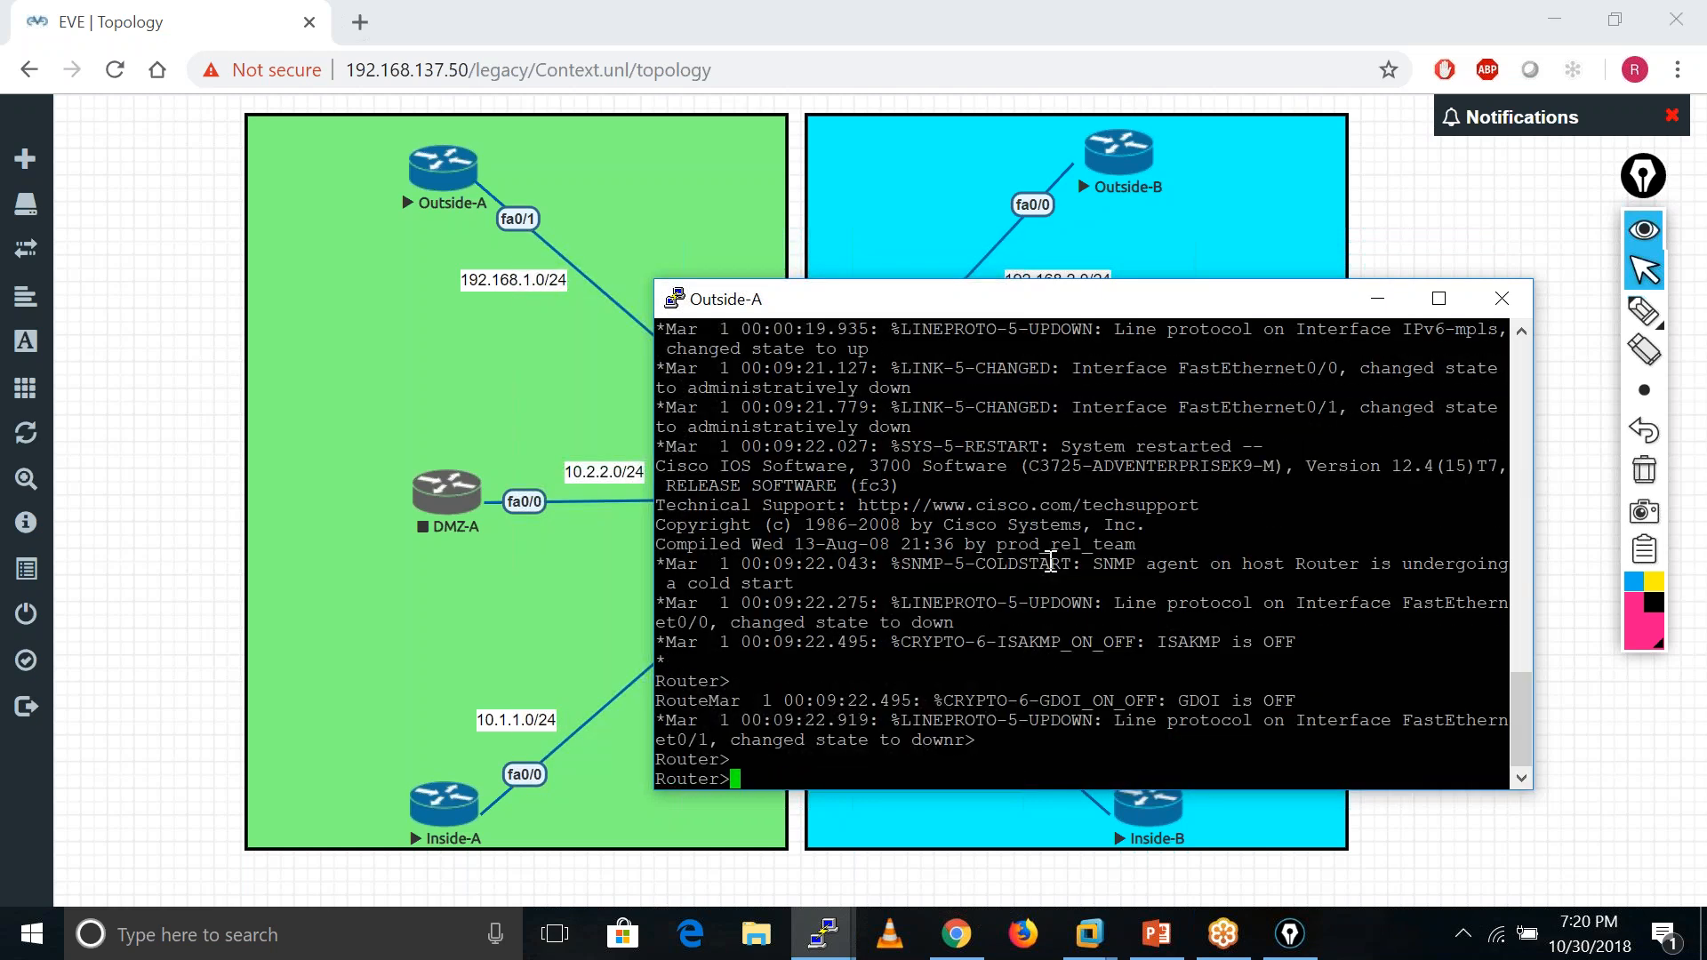
text(ena)
key(Tab)
key(Return)
key(Return)
key(Return)
key(Return)
text(c)
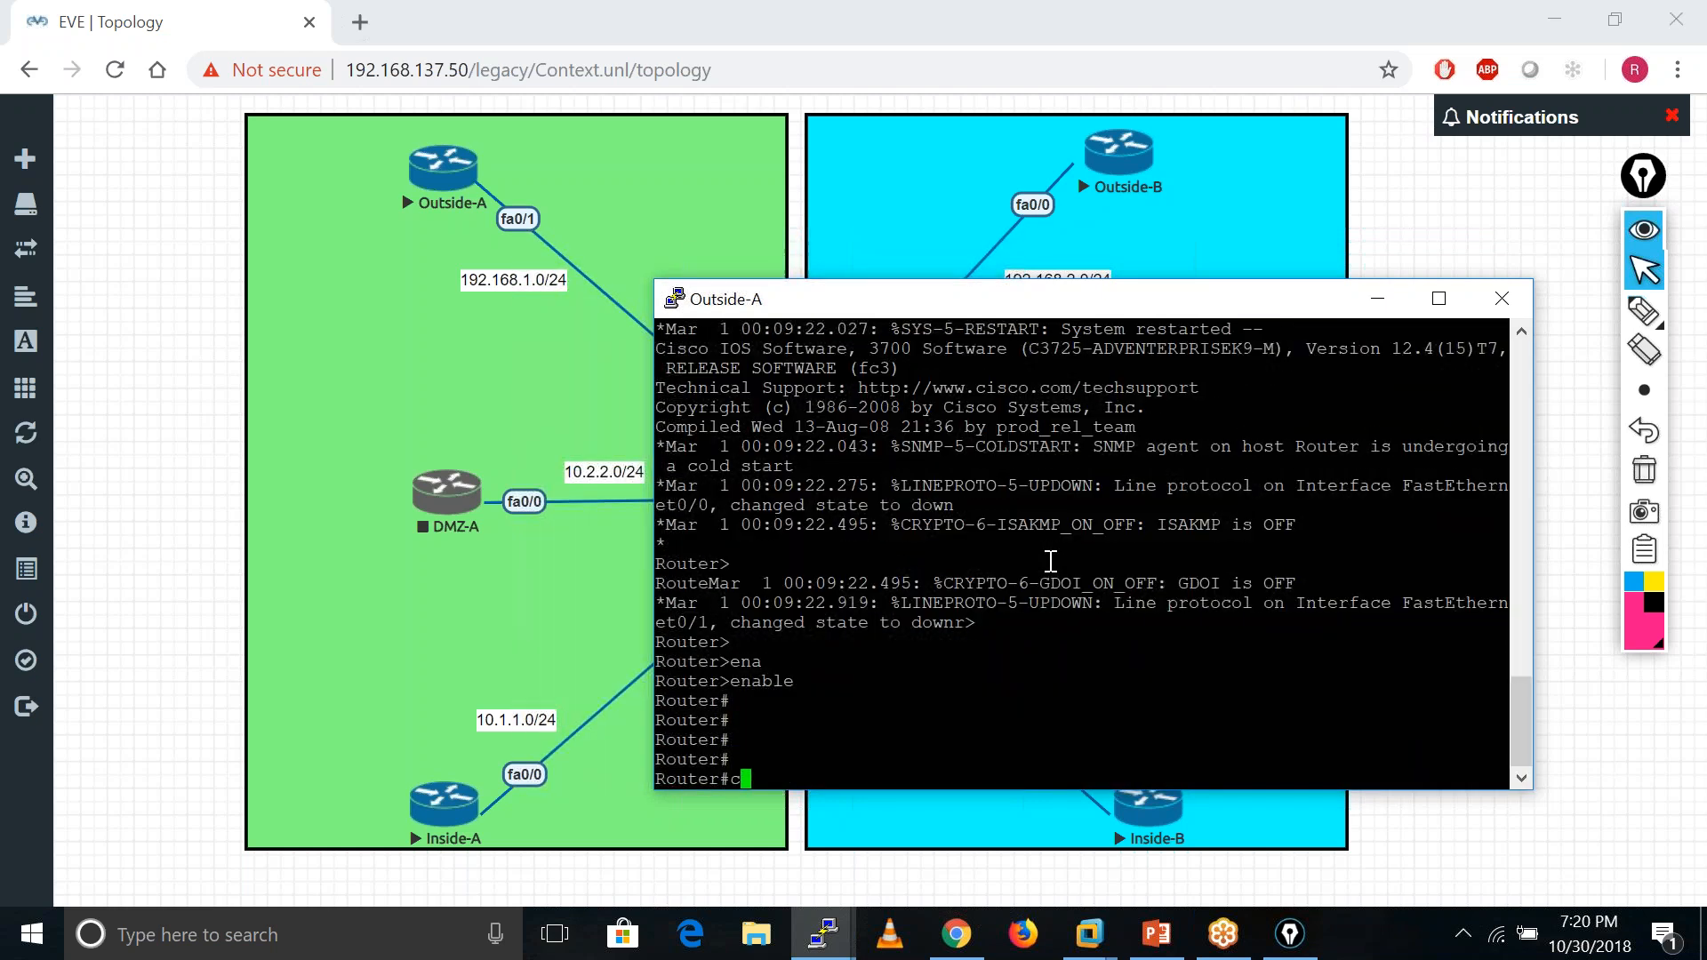
text(onf t)
key(Return)
key(Return)
key(Return)
key(Return)
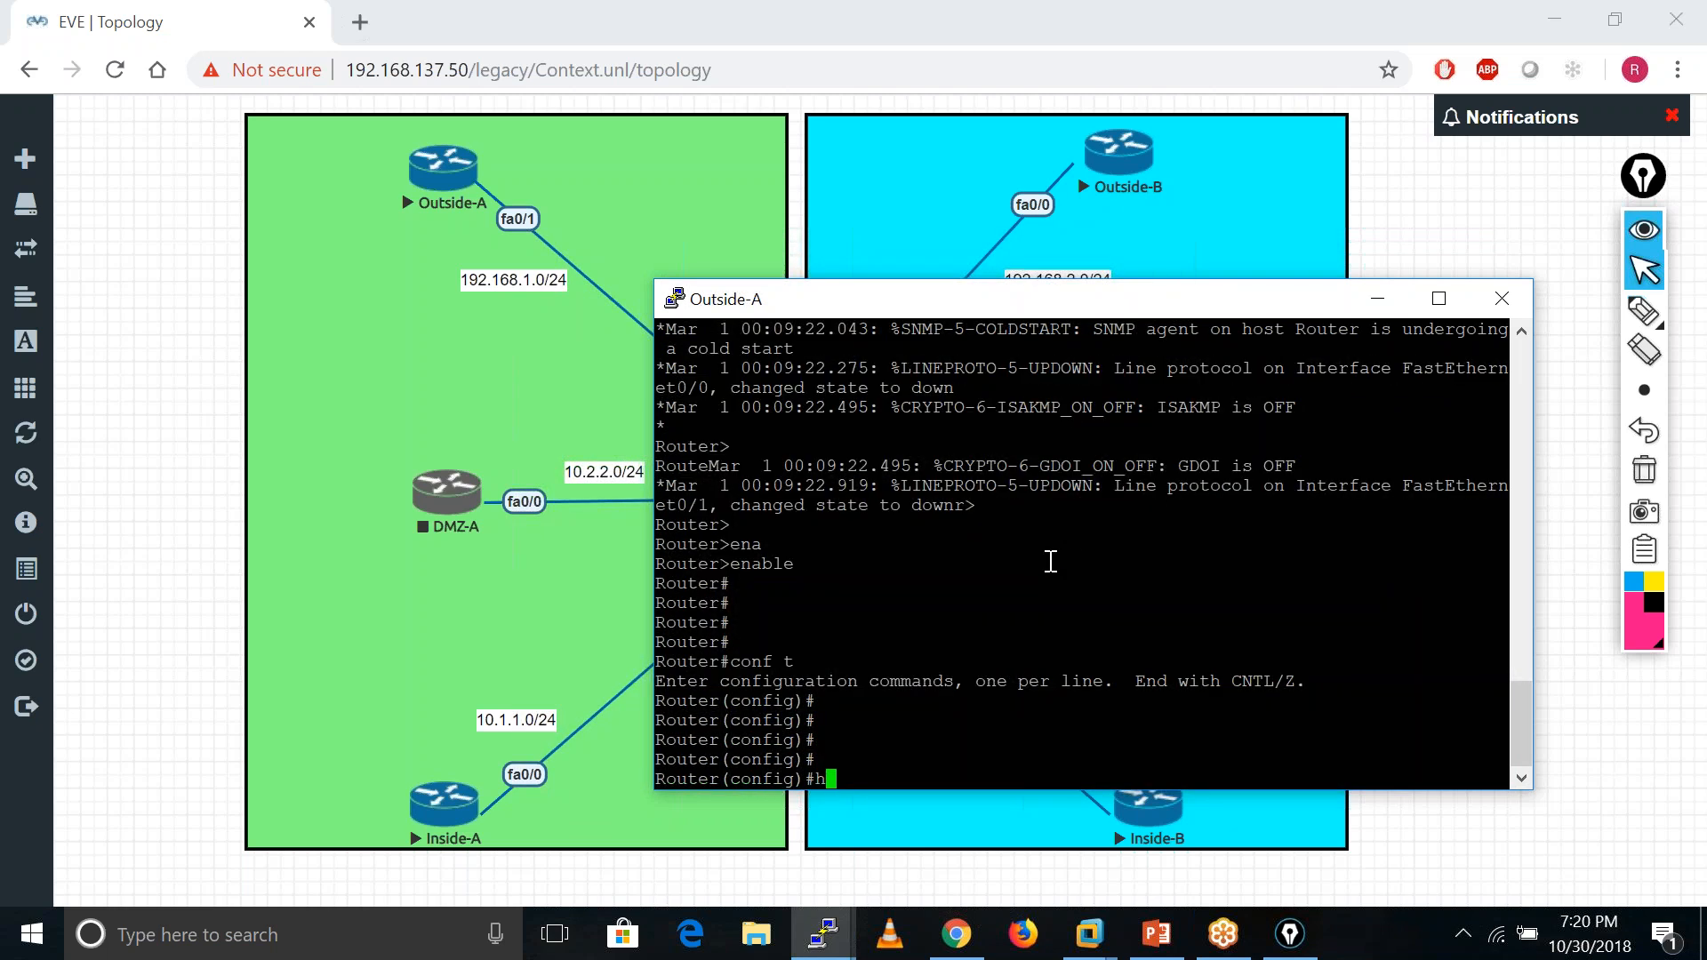
text(ho)
key(Tab)
text(Out)
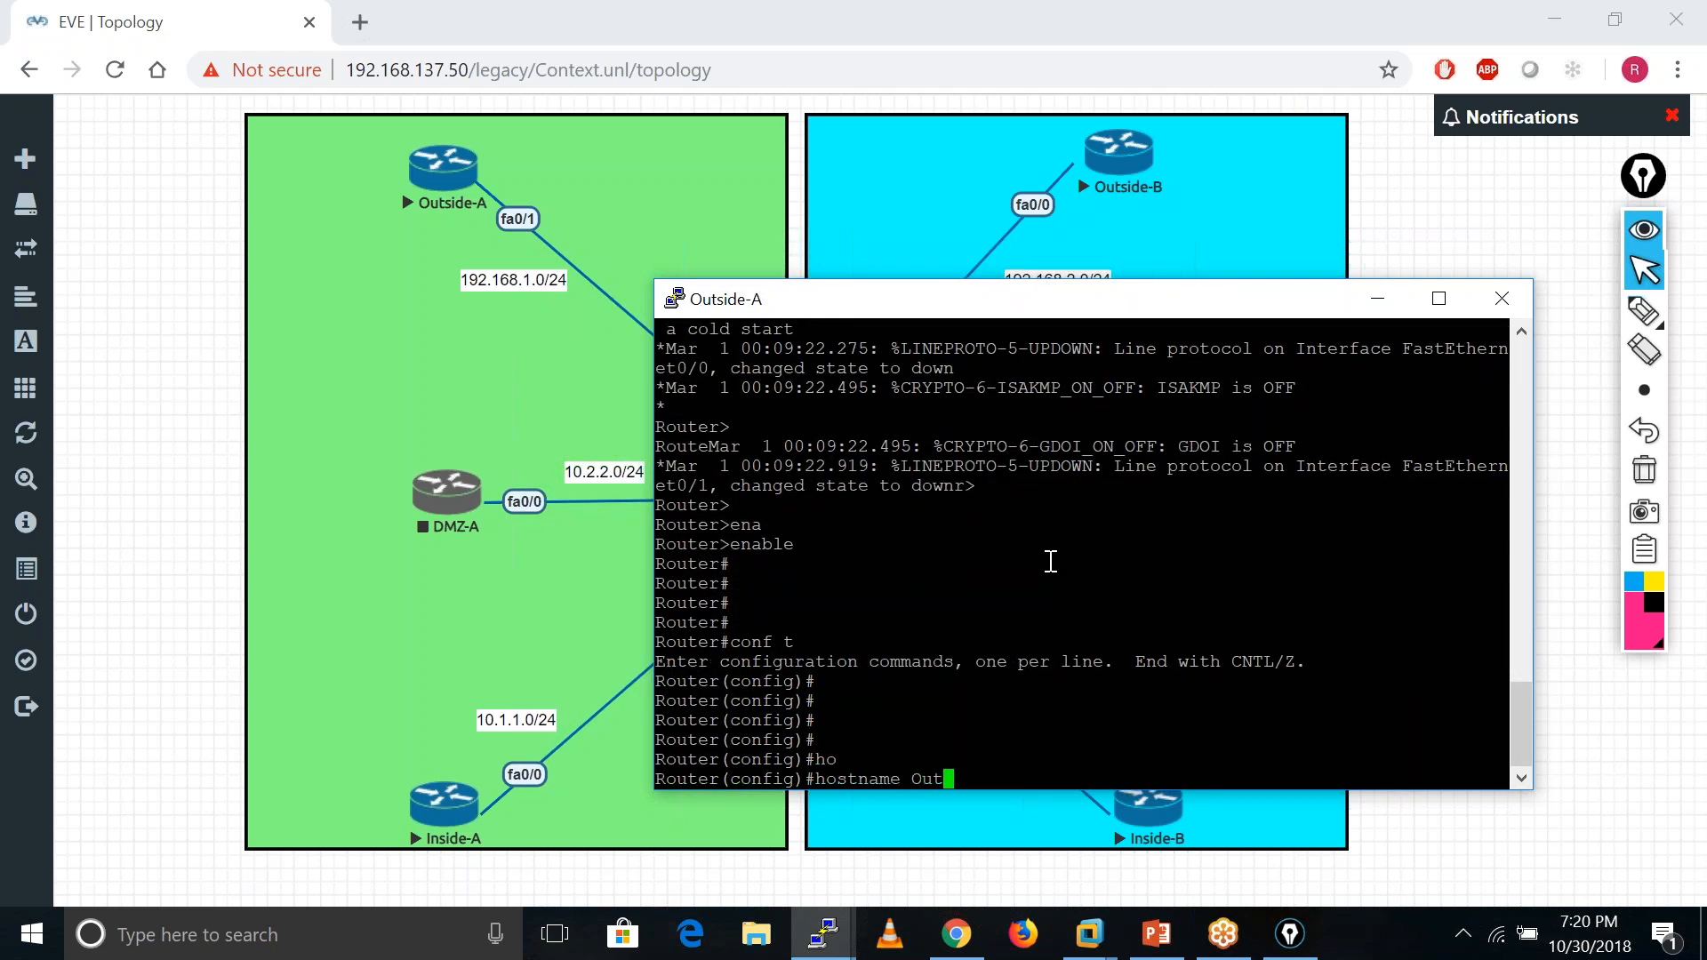
text(side-A)
key(Return)
key(Return)
key(Return)
key(Return)
key(Return)
key(Return)
- Bring f0/0 up with address 192.168.1.100 255.255.255.0
key(Return)
key(Return)
key(Return)
key(Return)
key(Return)
text(int f0/0)
key(Return)
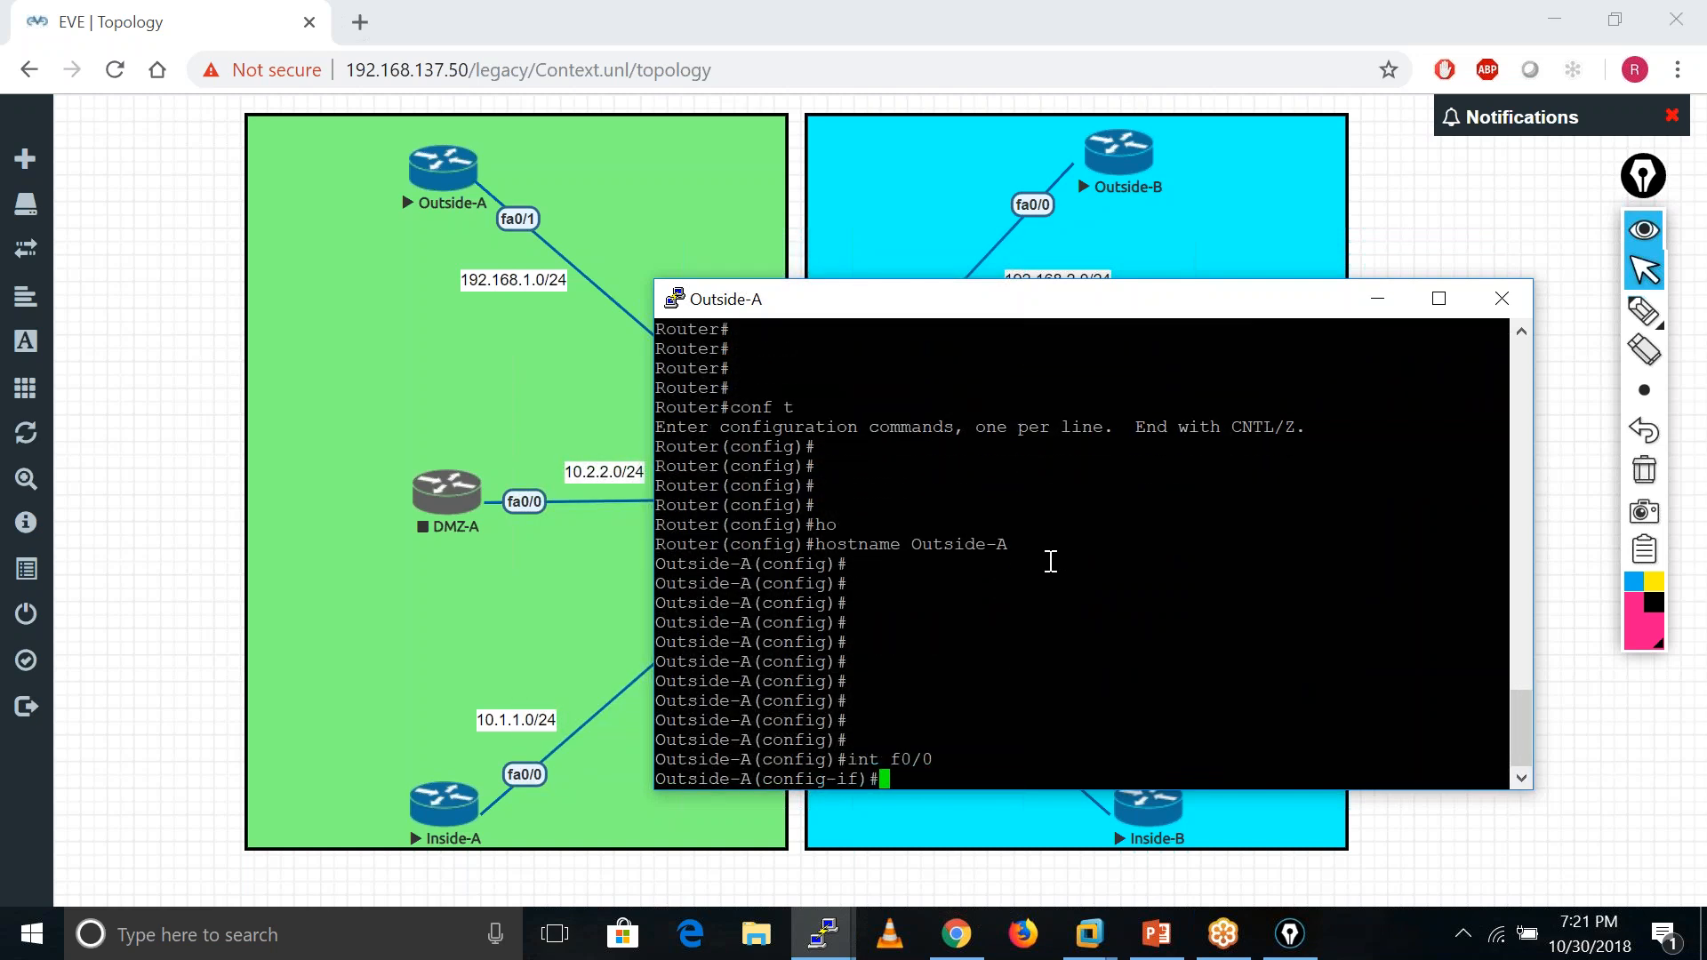
text(no shu)
key(Tab)
key(Return)
text(ip add)
key(Tab)
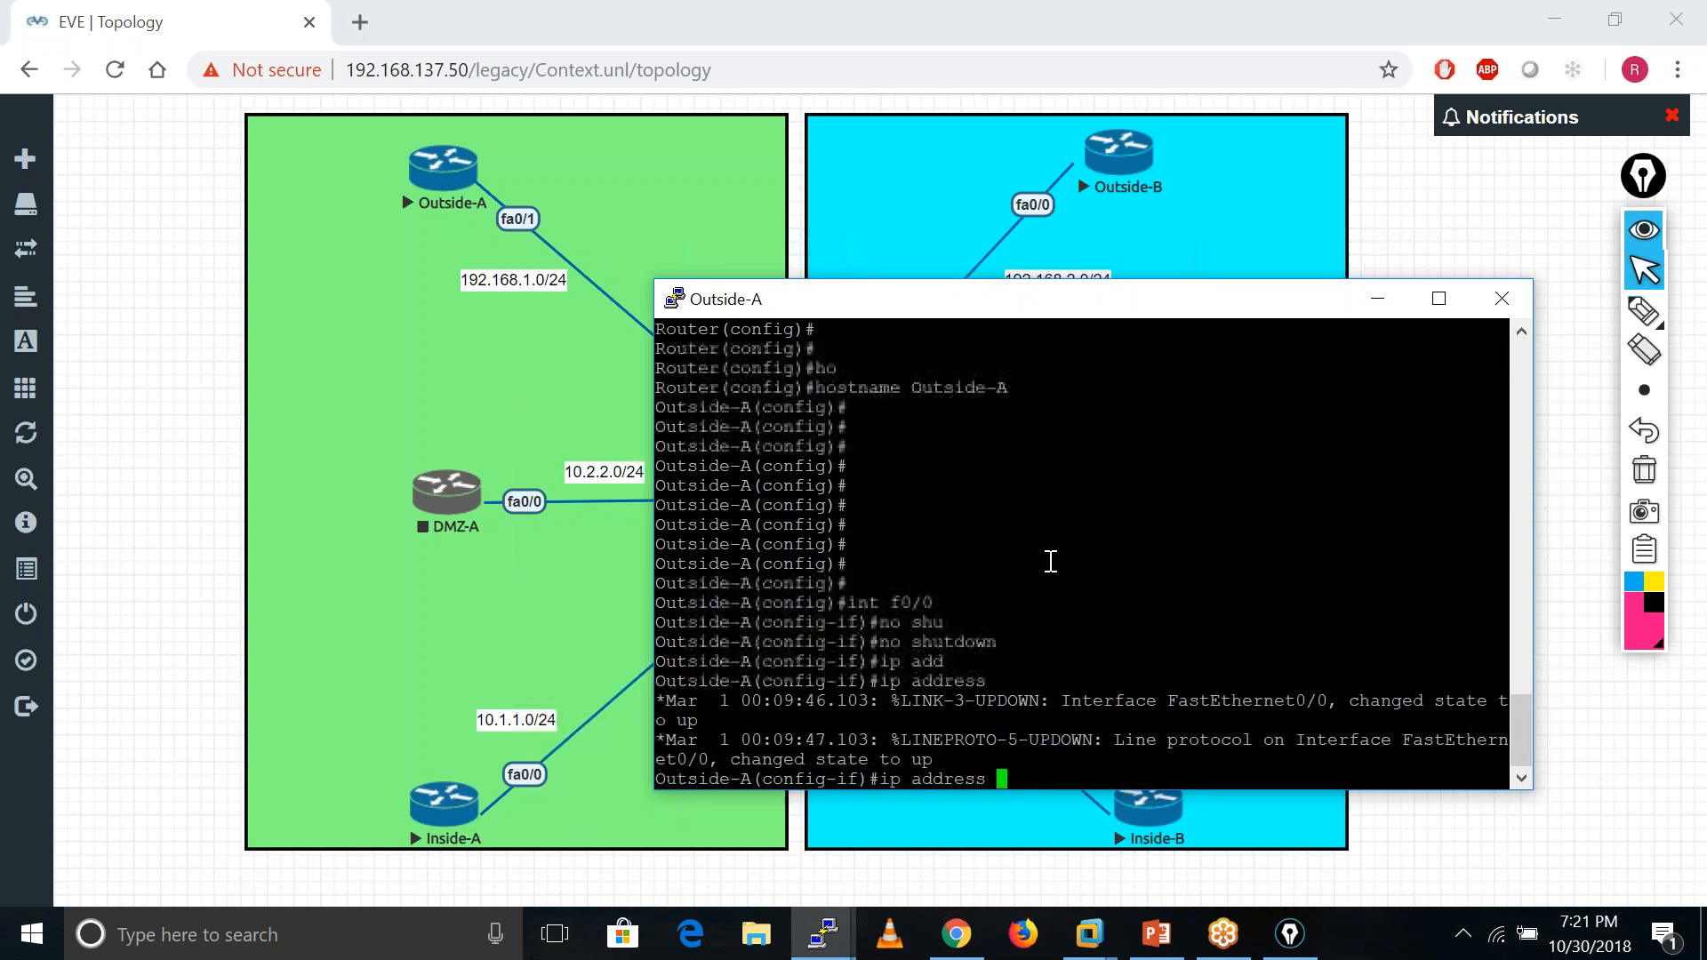
text(192.1)
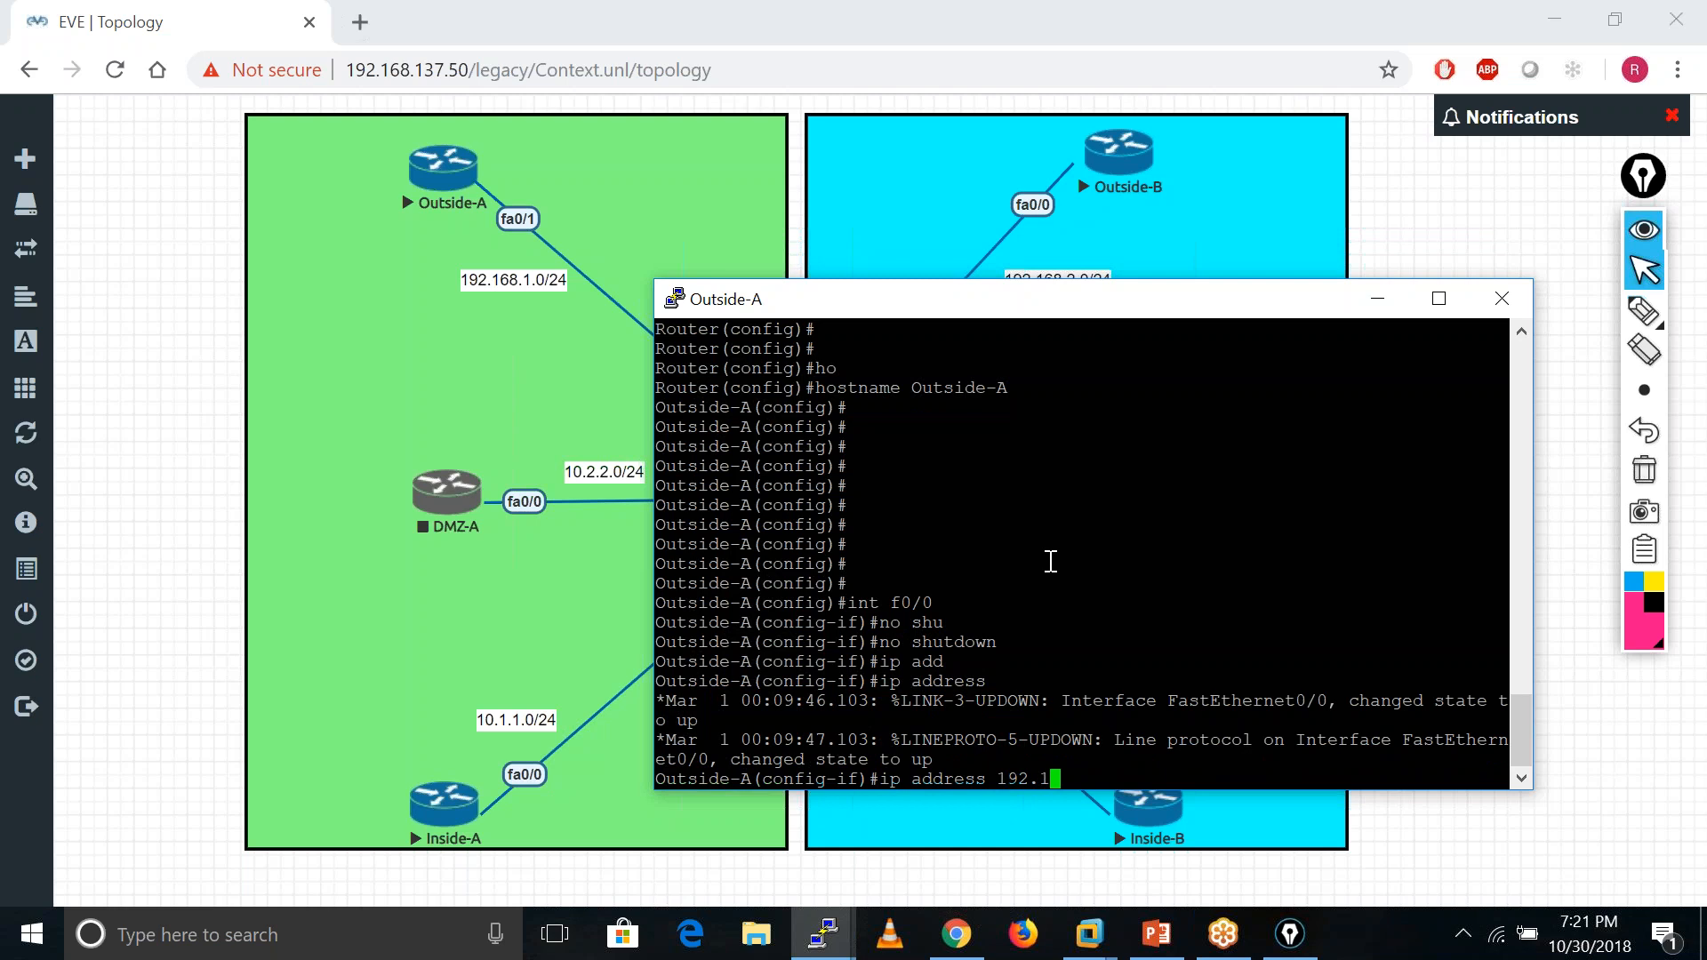
text(68.1.100 255.255.255.0)
key(Return)
key(Return)
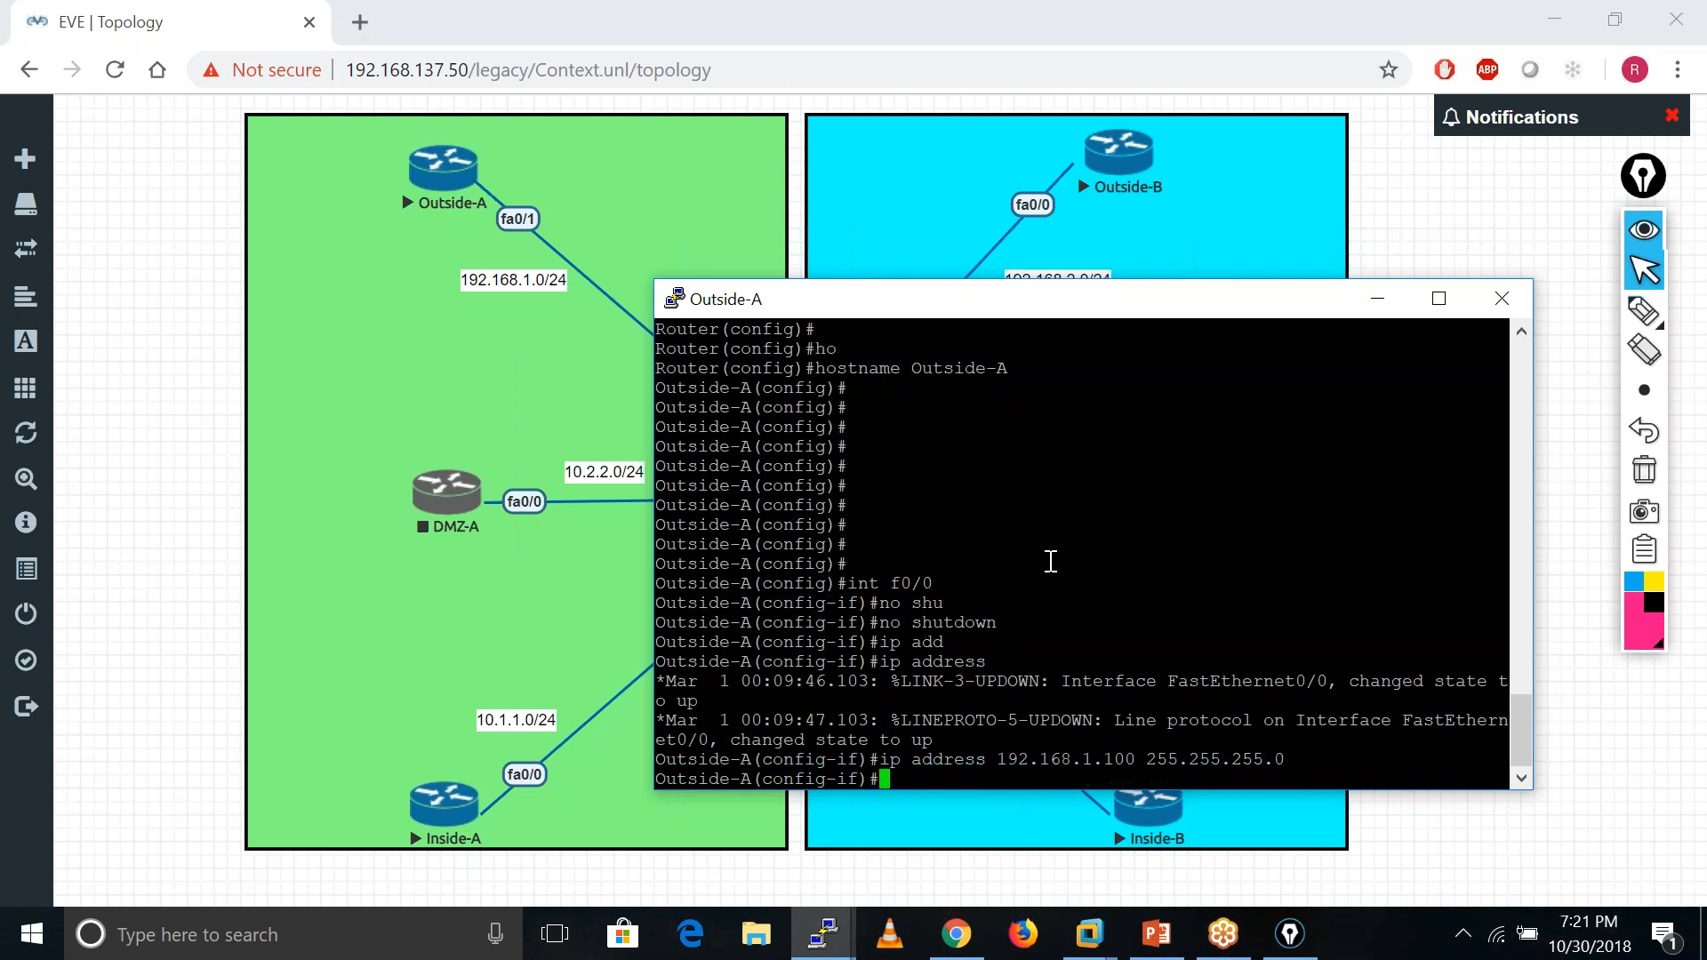
key(Return)
key(Return)
key(Return)
- Leave configuration mode and save Outside-A's configuration with wr mem
text(end)
key(Return)
key(Return)
key(Return)
text(wr mem)
key(Tab)
key(Return)
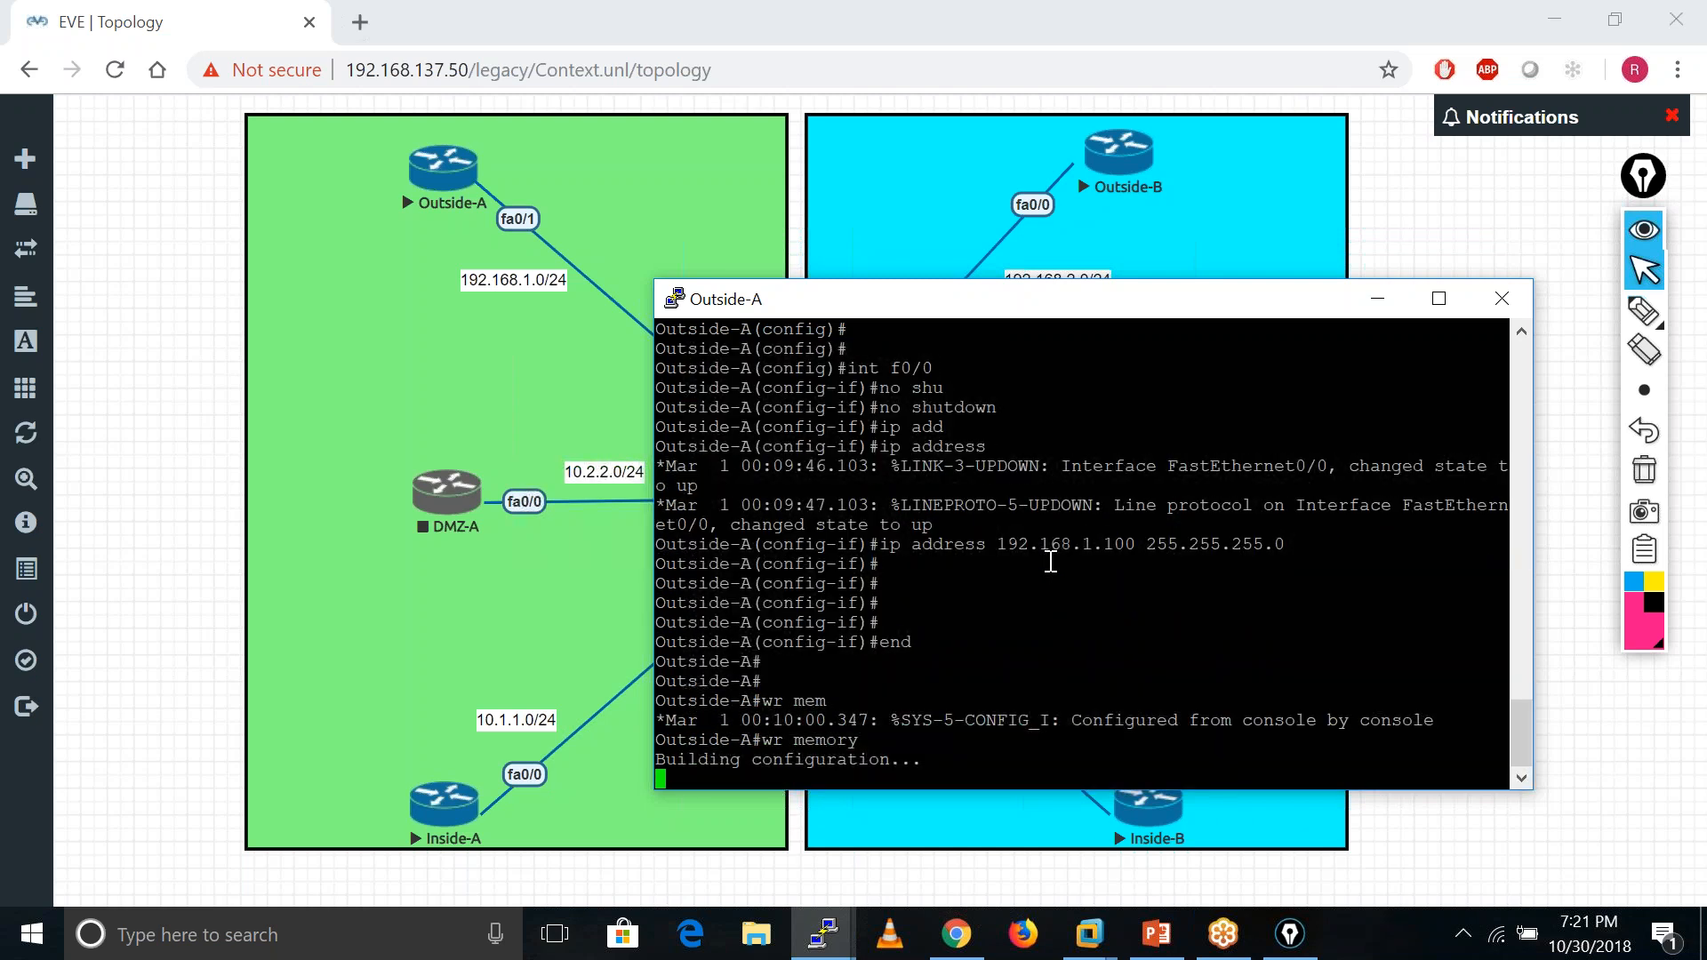
click(1380, 300)
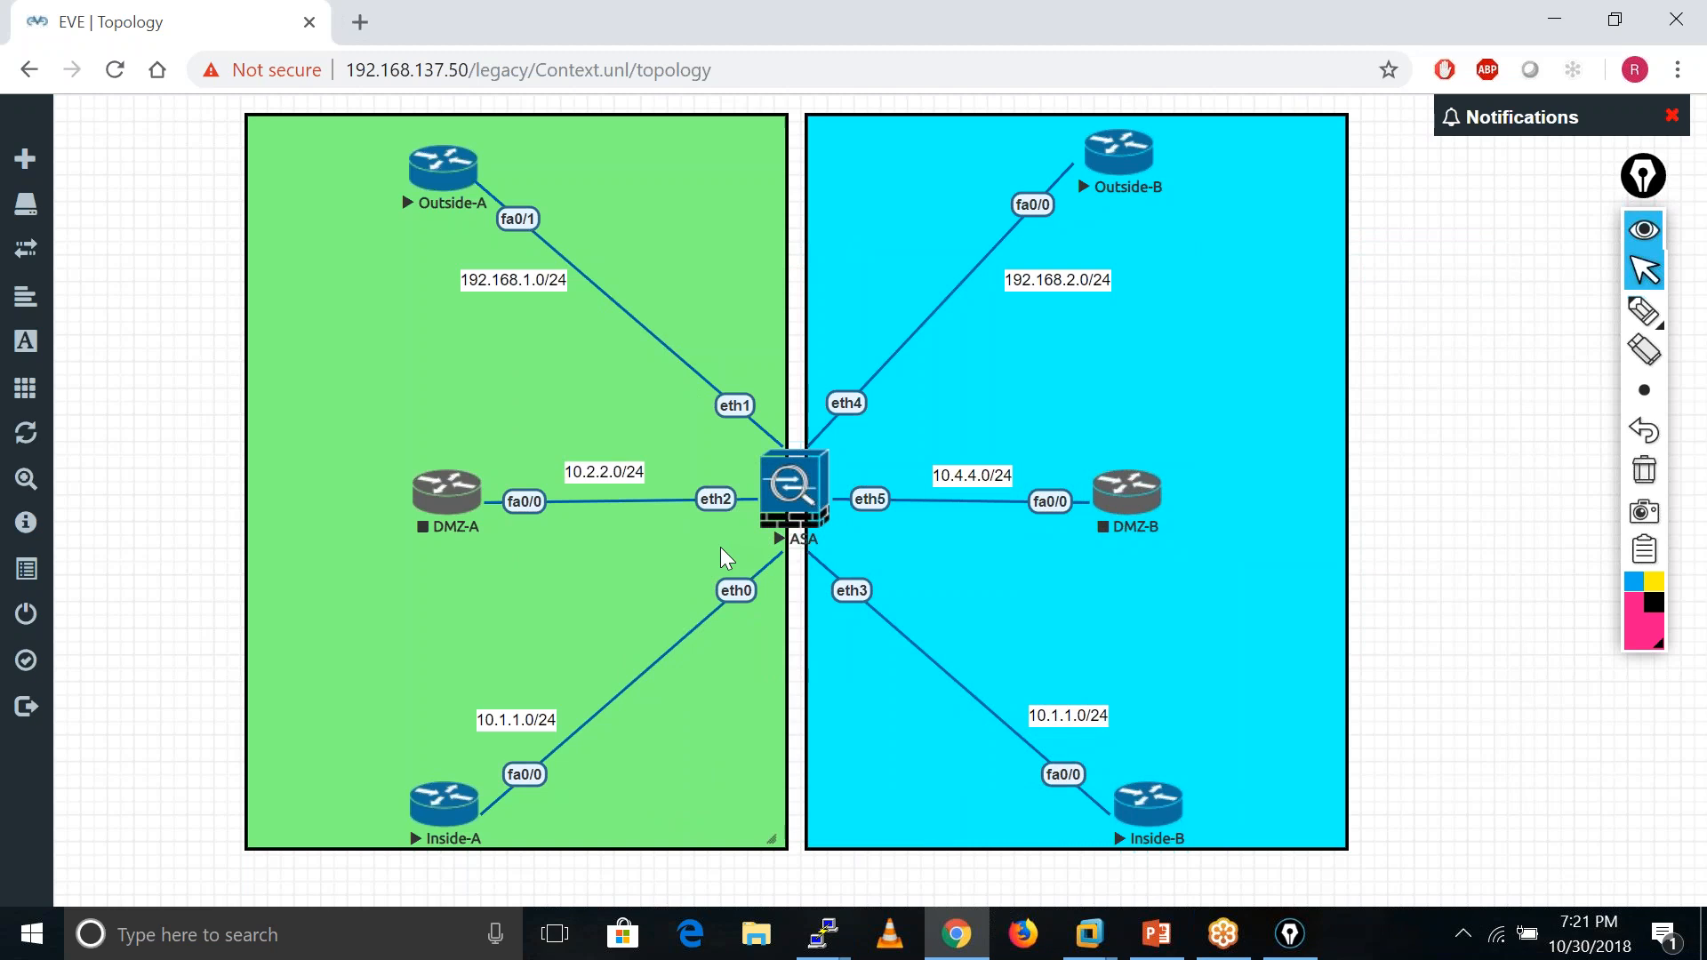
- Open the Inside-B console, decline the initial setup dialog and enter global configuration mode
click(824, 934)
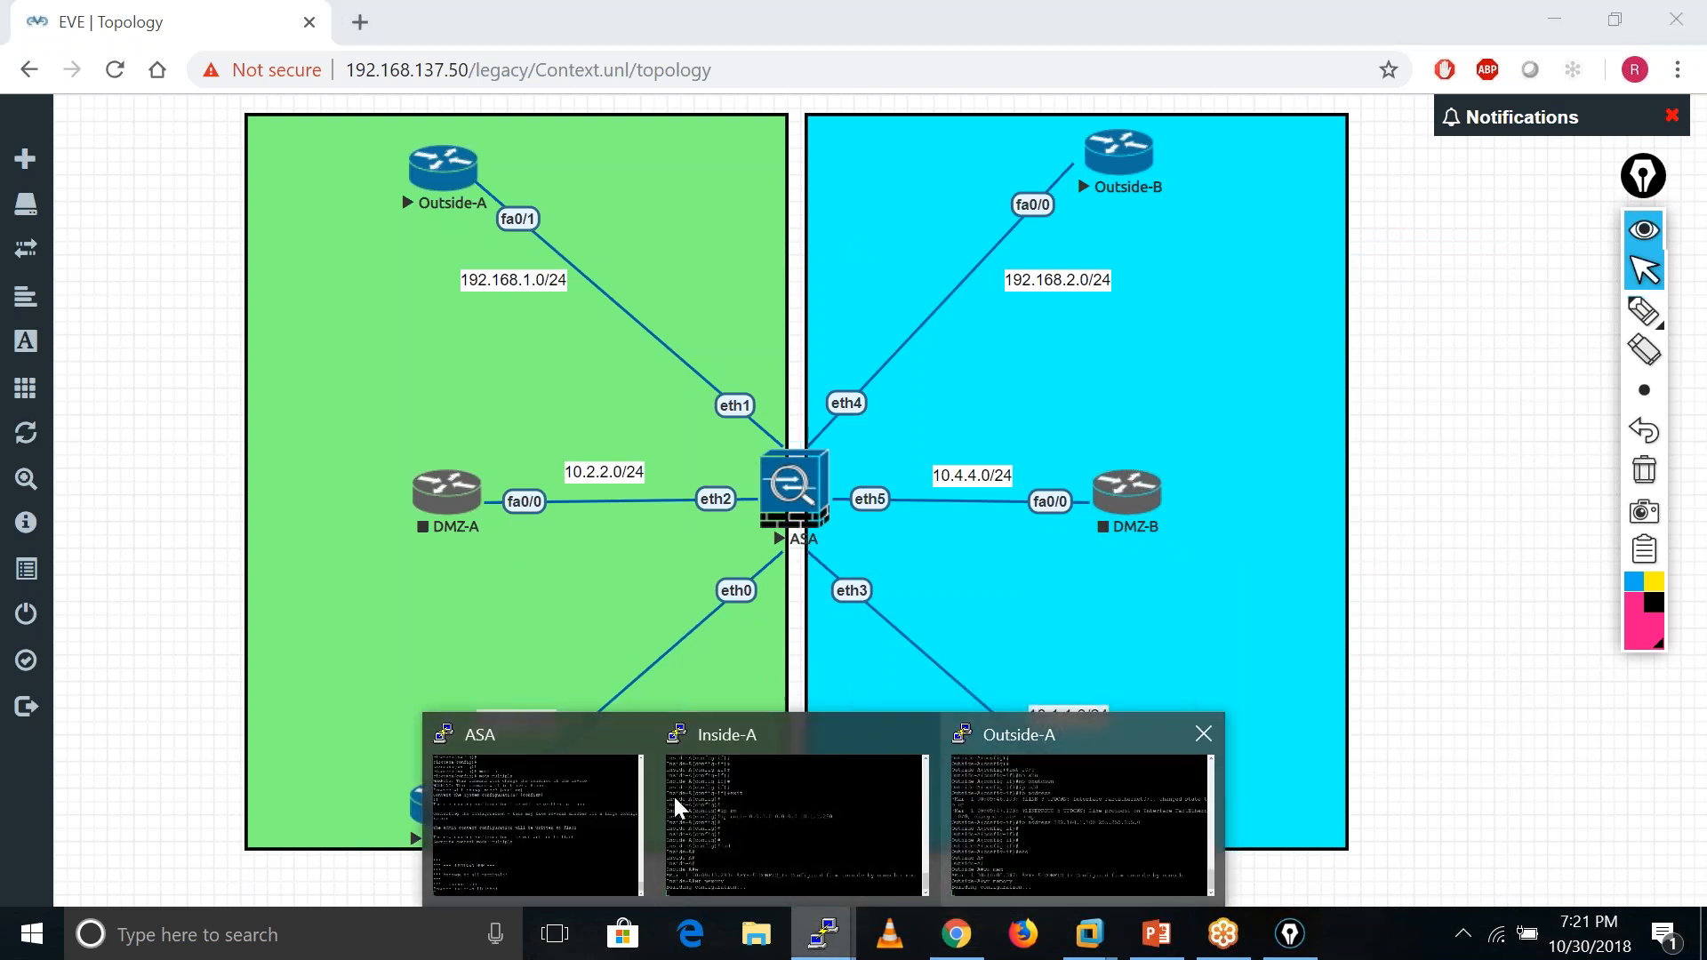
click(507, 776)
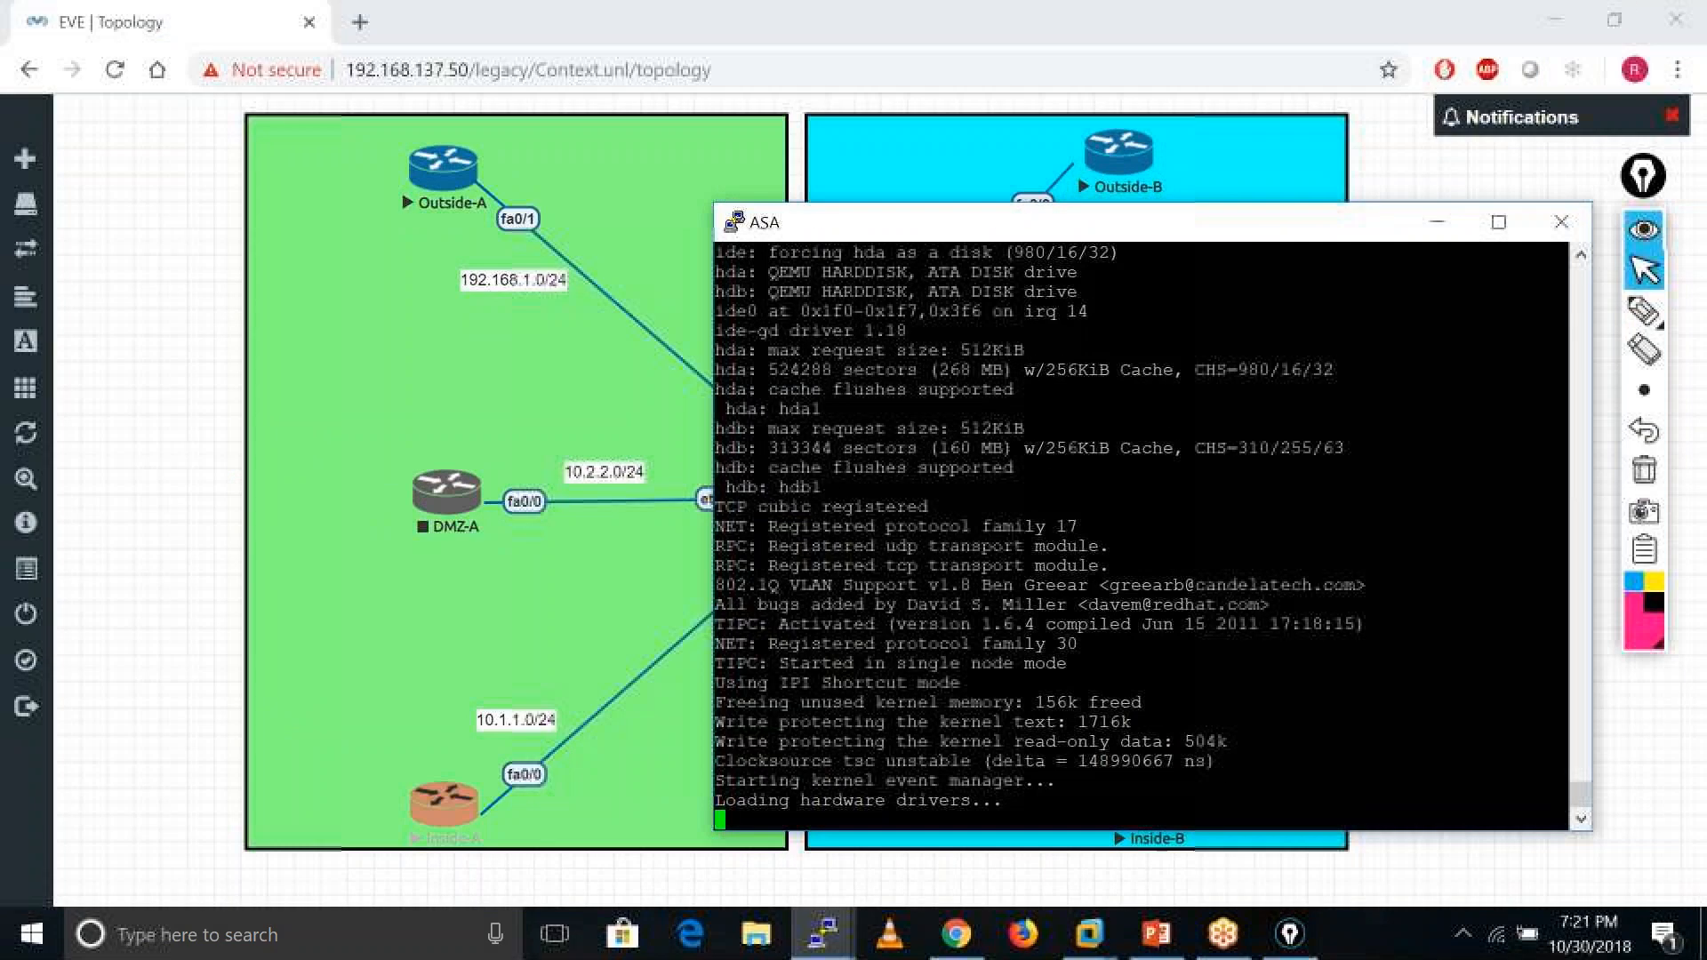
click(1420, 228)
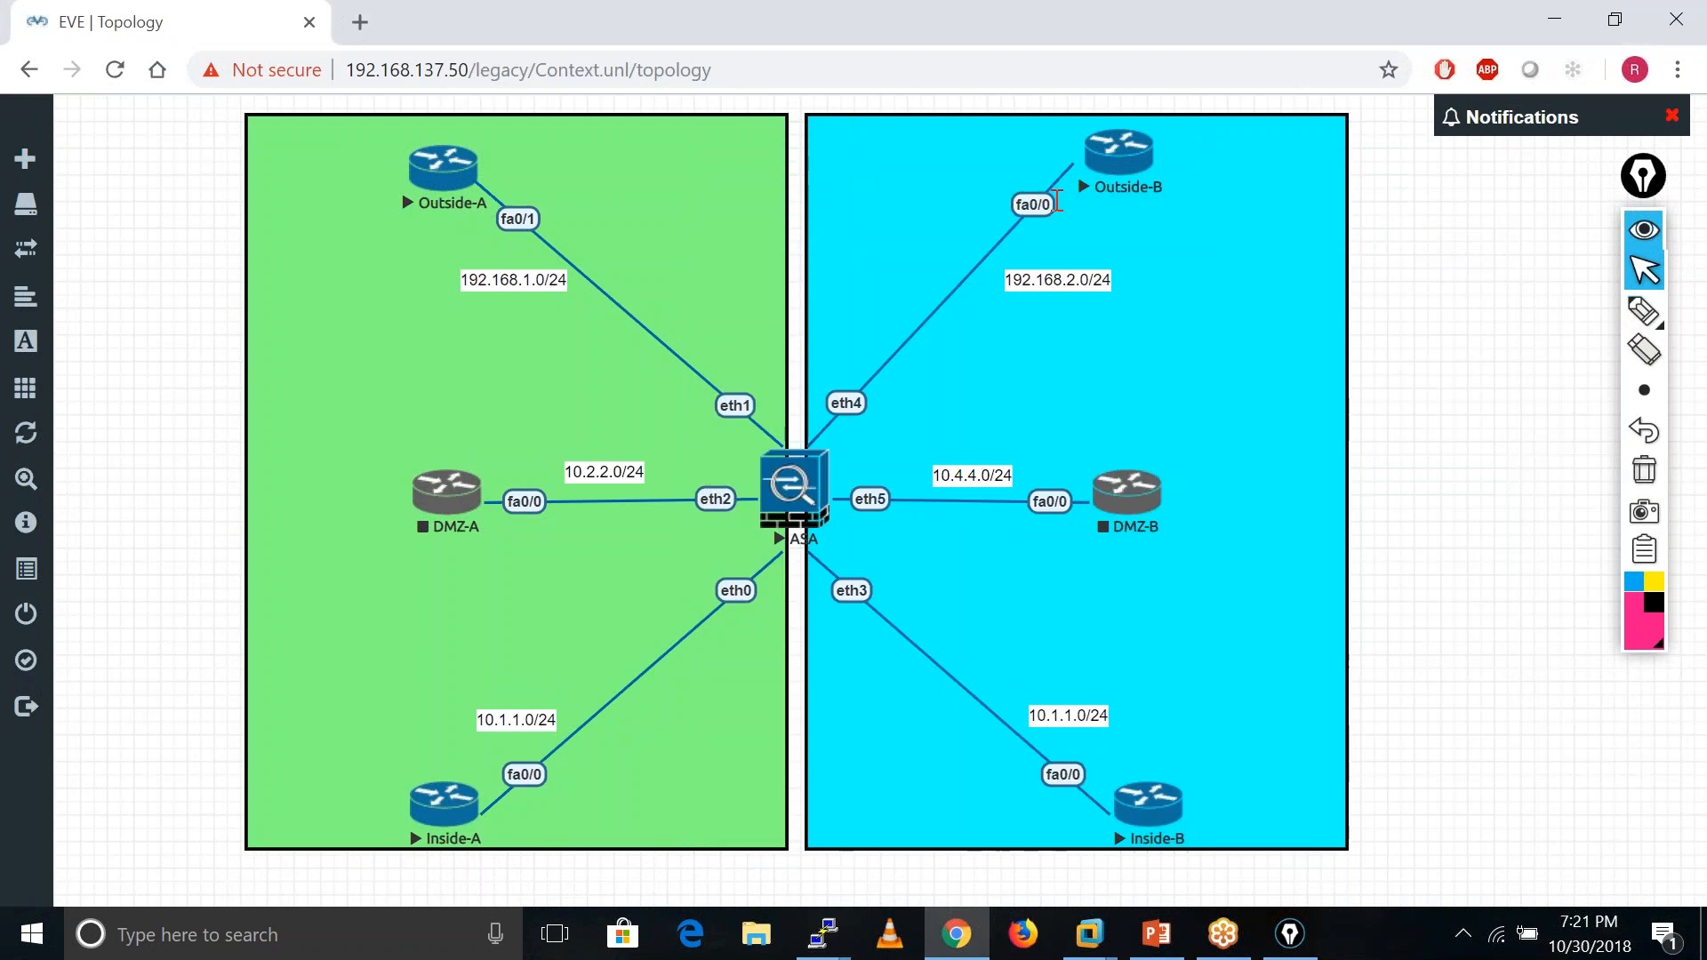
click(1157, 809)
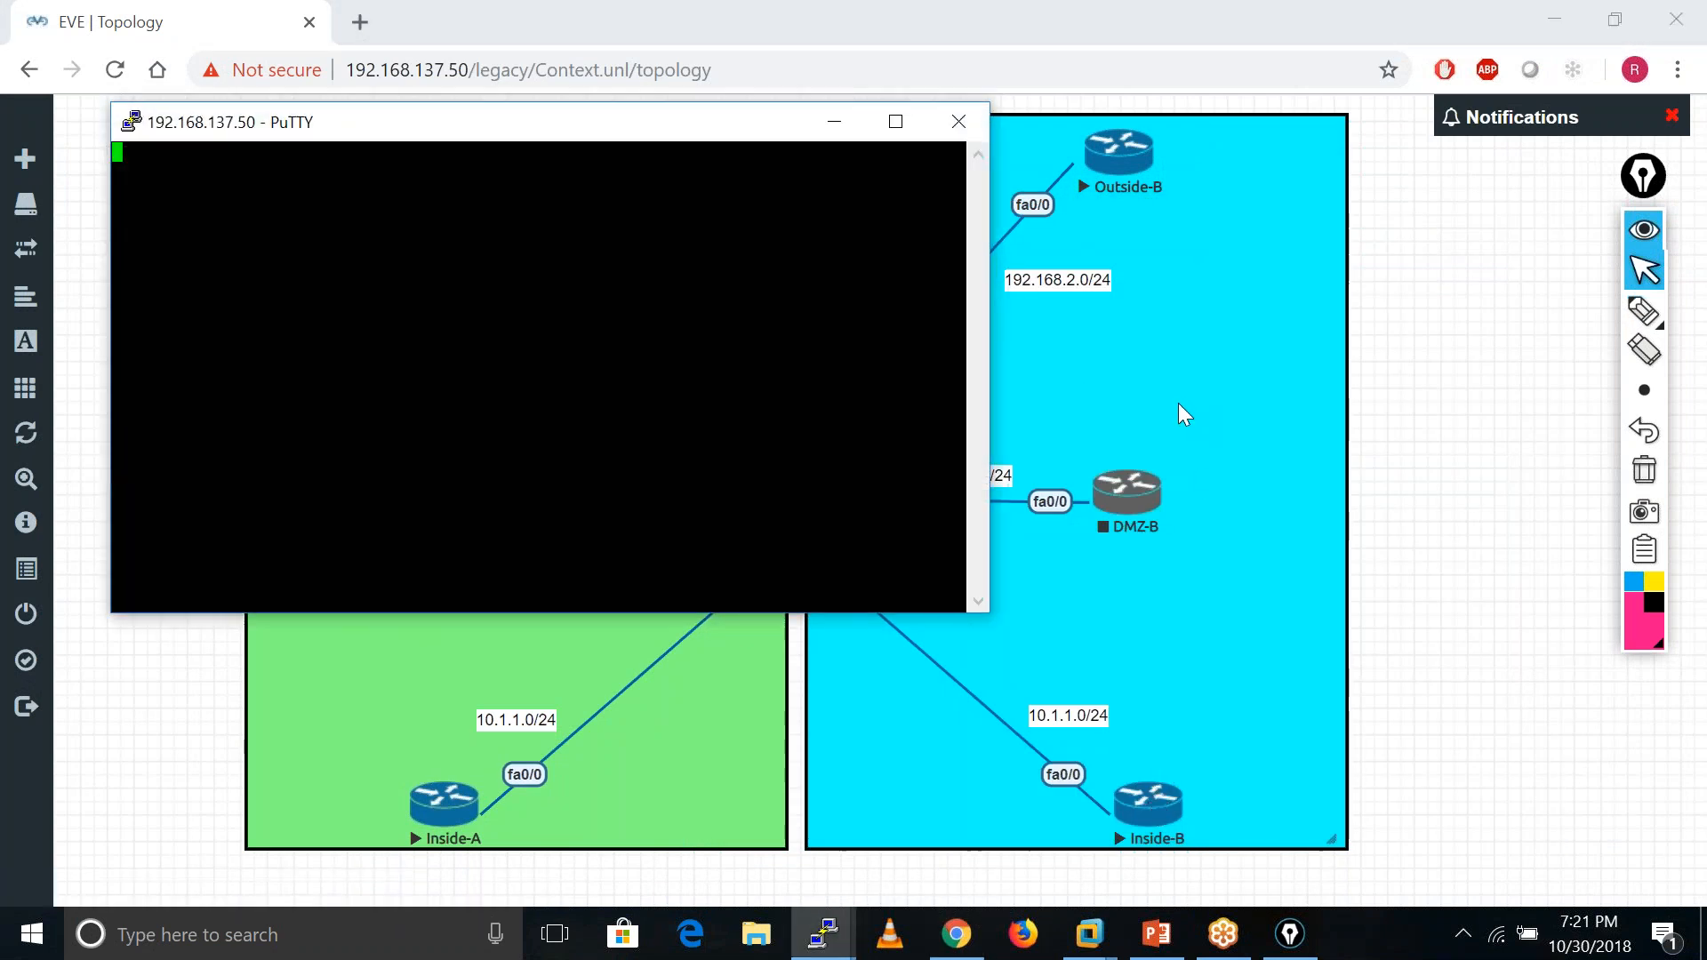
text(no)
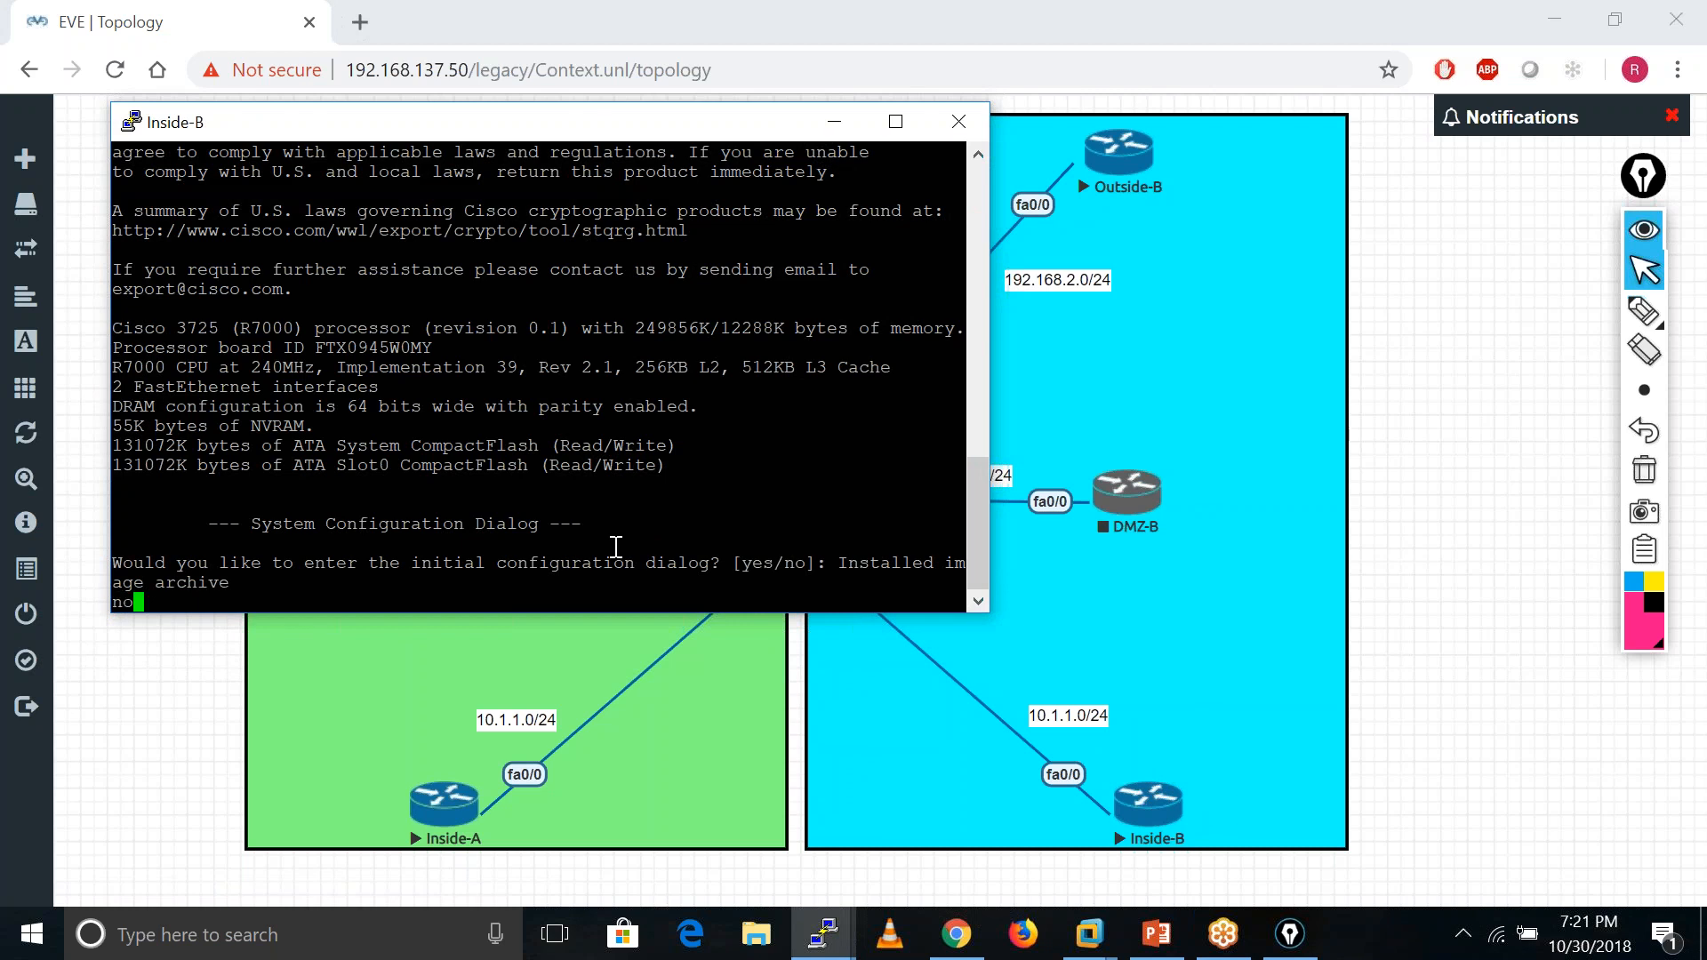
key(Return)
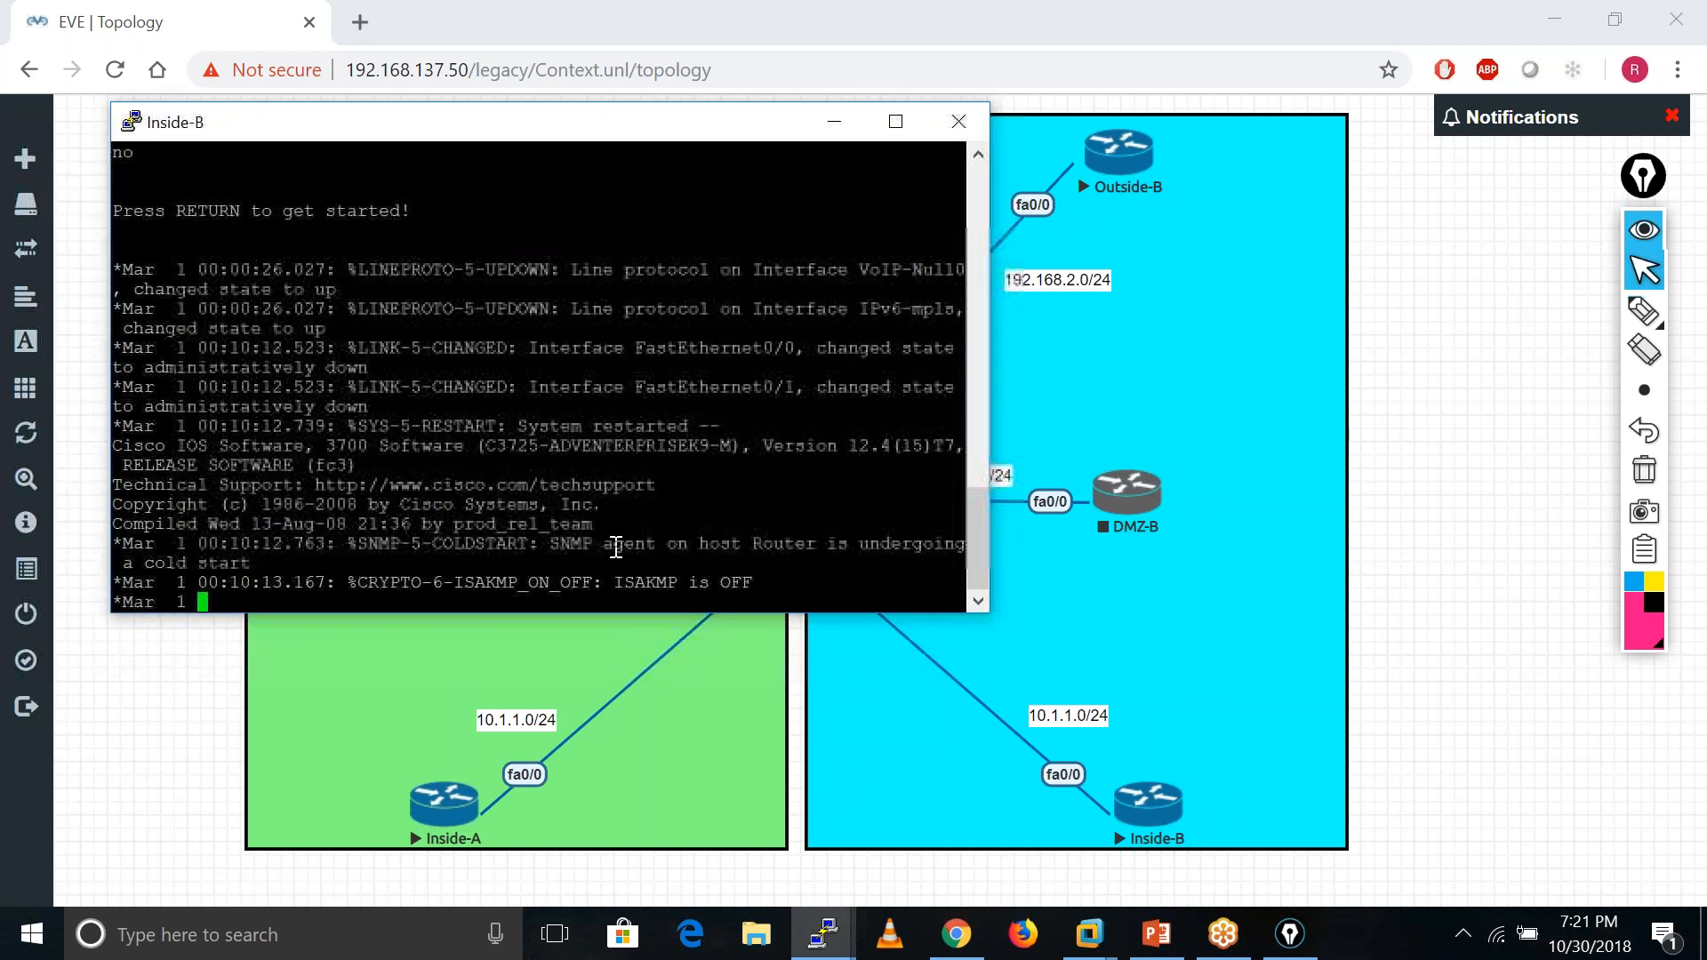
key(Return)
key(Return)
key(Return)
key(Return)
key(Return)
key(Return)
key(Return)
key(Return)
key(Return)
key(Return)
key(Return)
key(Return)
key(Return)
key(Return)
key(Return)
key(Return)
key(Return)
key(Return)
text(ena)
key(Tab)
key(Return)
key(Return)
key(Return)
key(Return)
key(Return)
text(conf t)
key(Return)
key(Return)
key(Return)
key(Return)
key(Return)
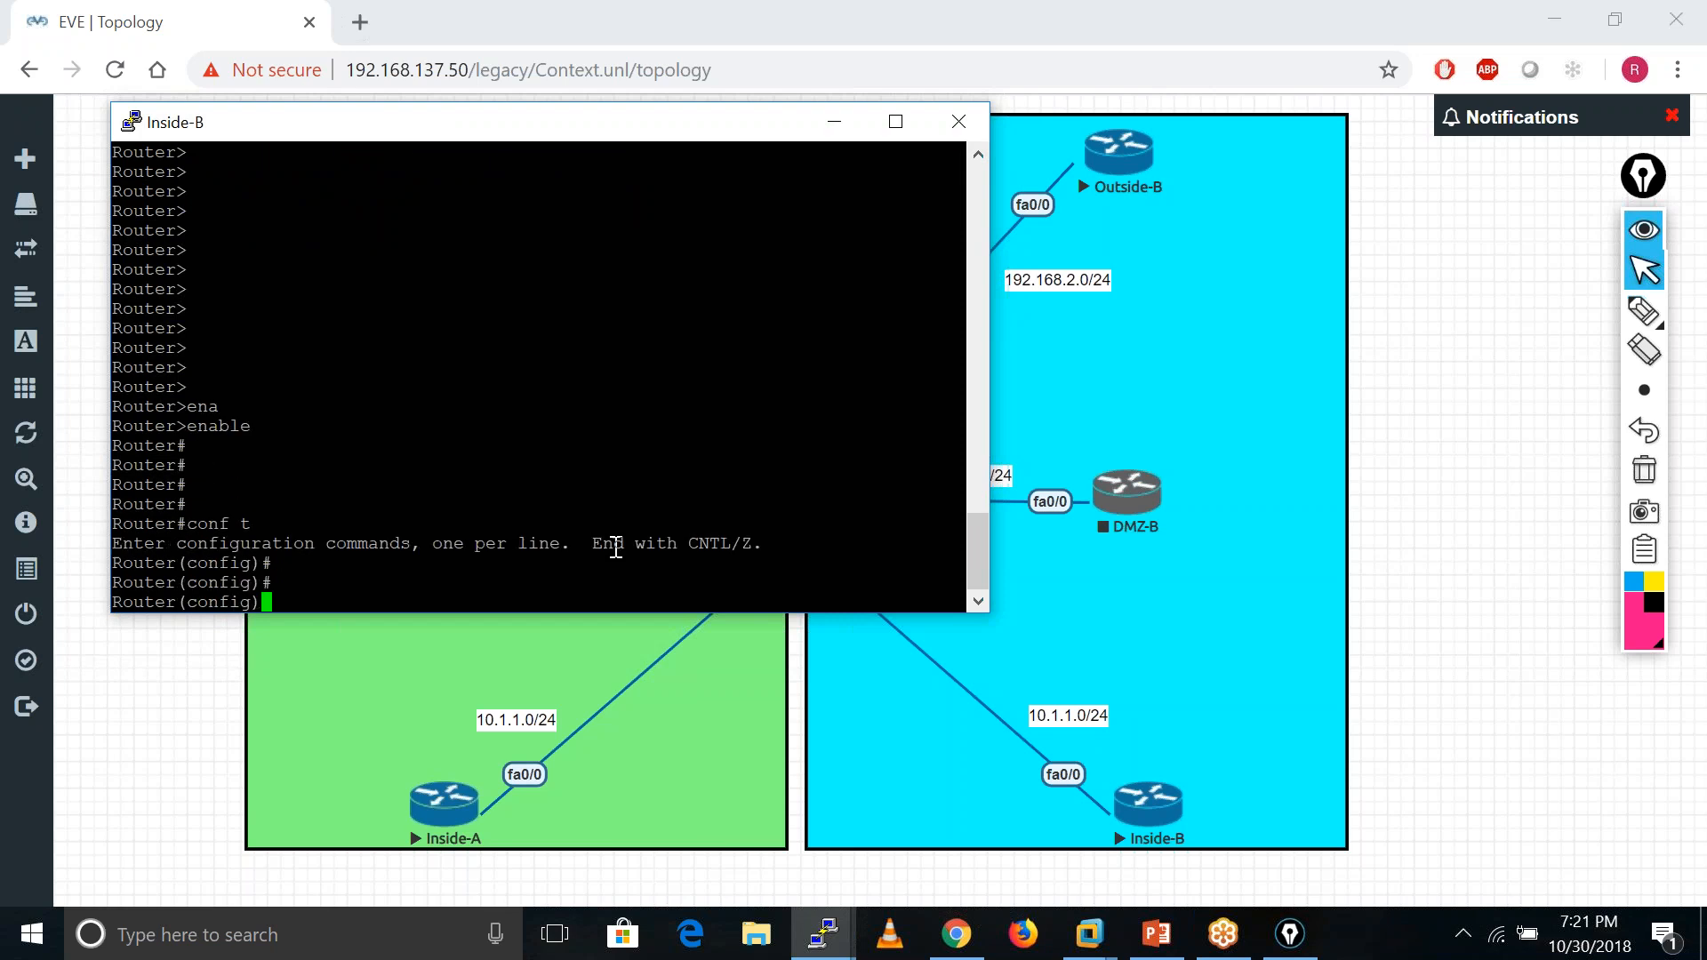
- Set the router hostname to Inside-B
text(ho)
key(Tab)
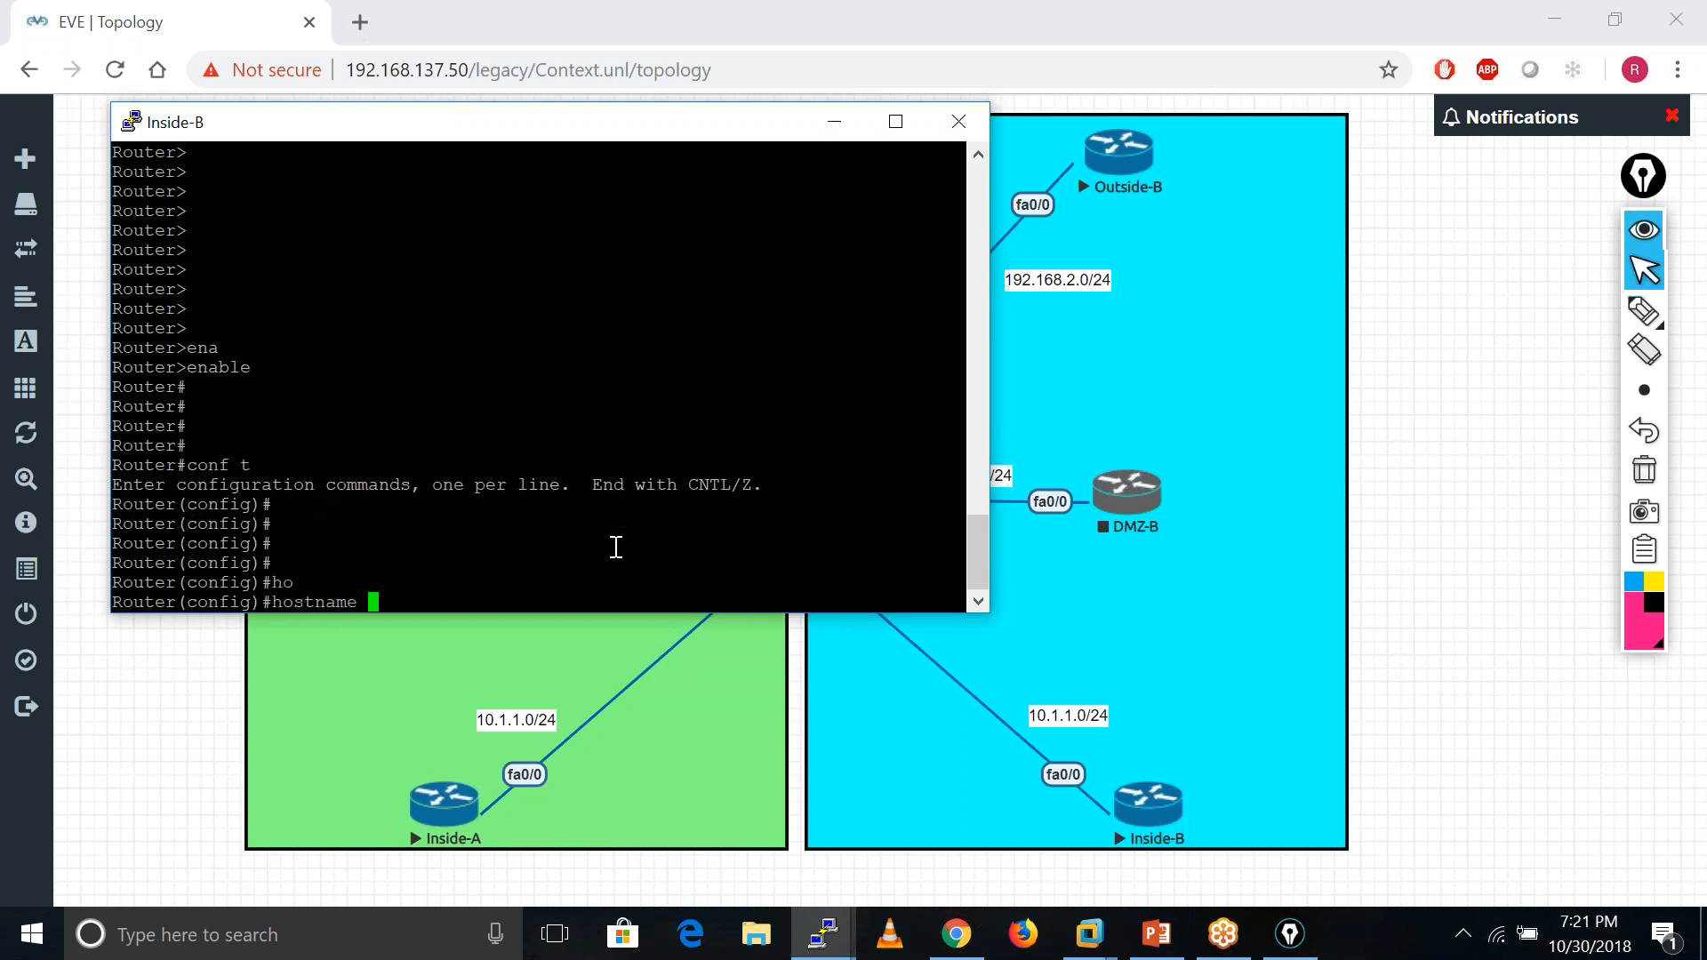
text(Inside-B)
key(Return)
key(Return)
key(Return)
key(Return)
key(Return)
key(Return)
key(Return)
key(Return)
key(Return)
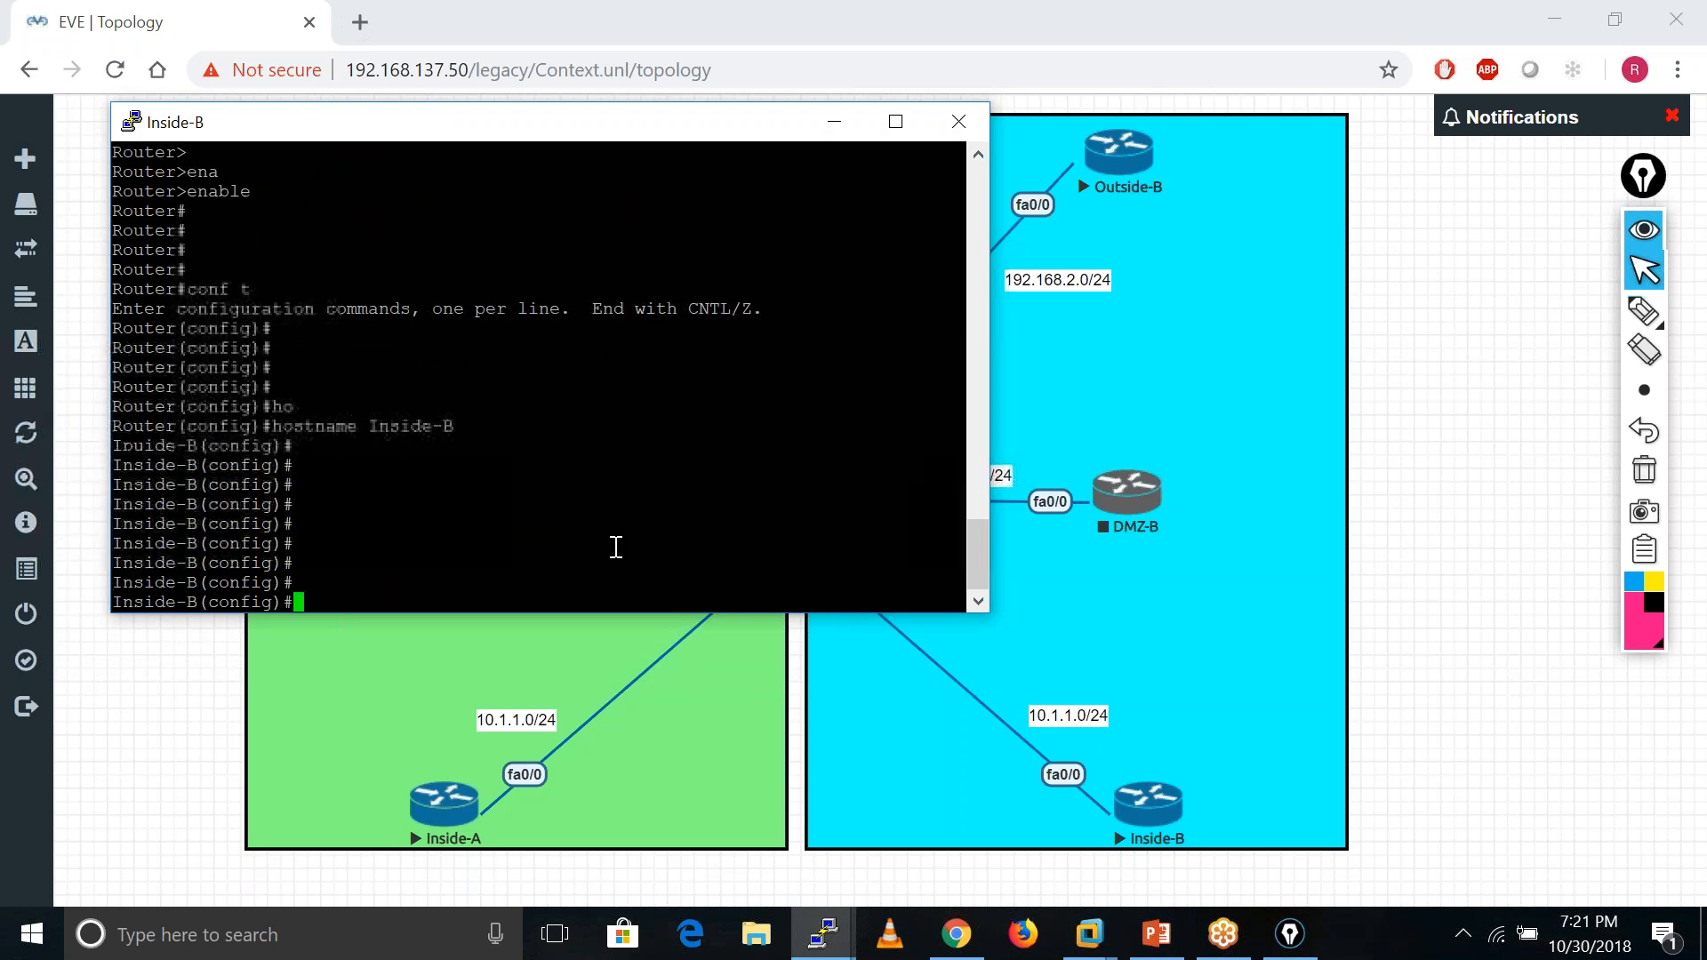
- Bring interface f0/0 up with IP address 10.1.1.100 255.255.255.0
text(int f0/0)
key(Return)
text(no shu)
key(Tab)
key(Return)
text(i)
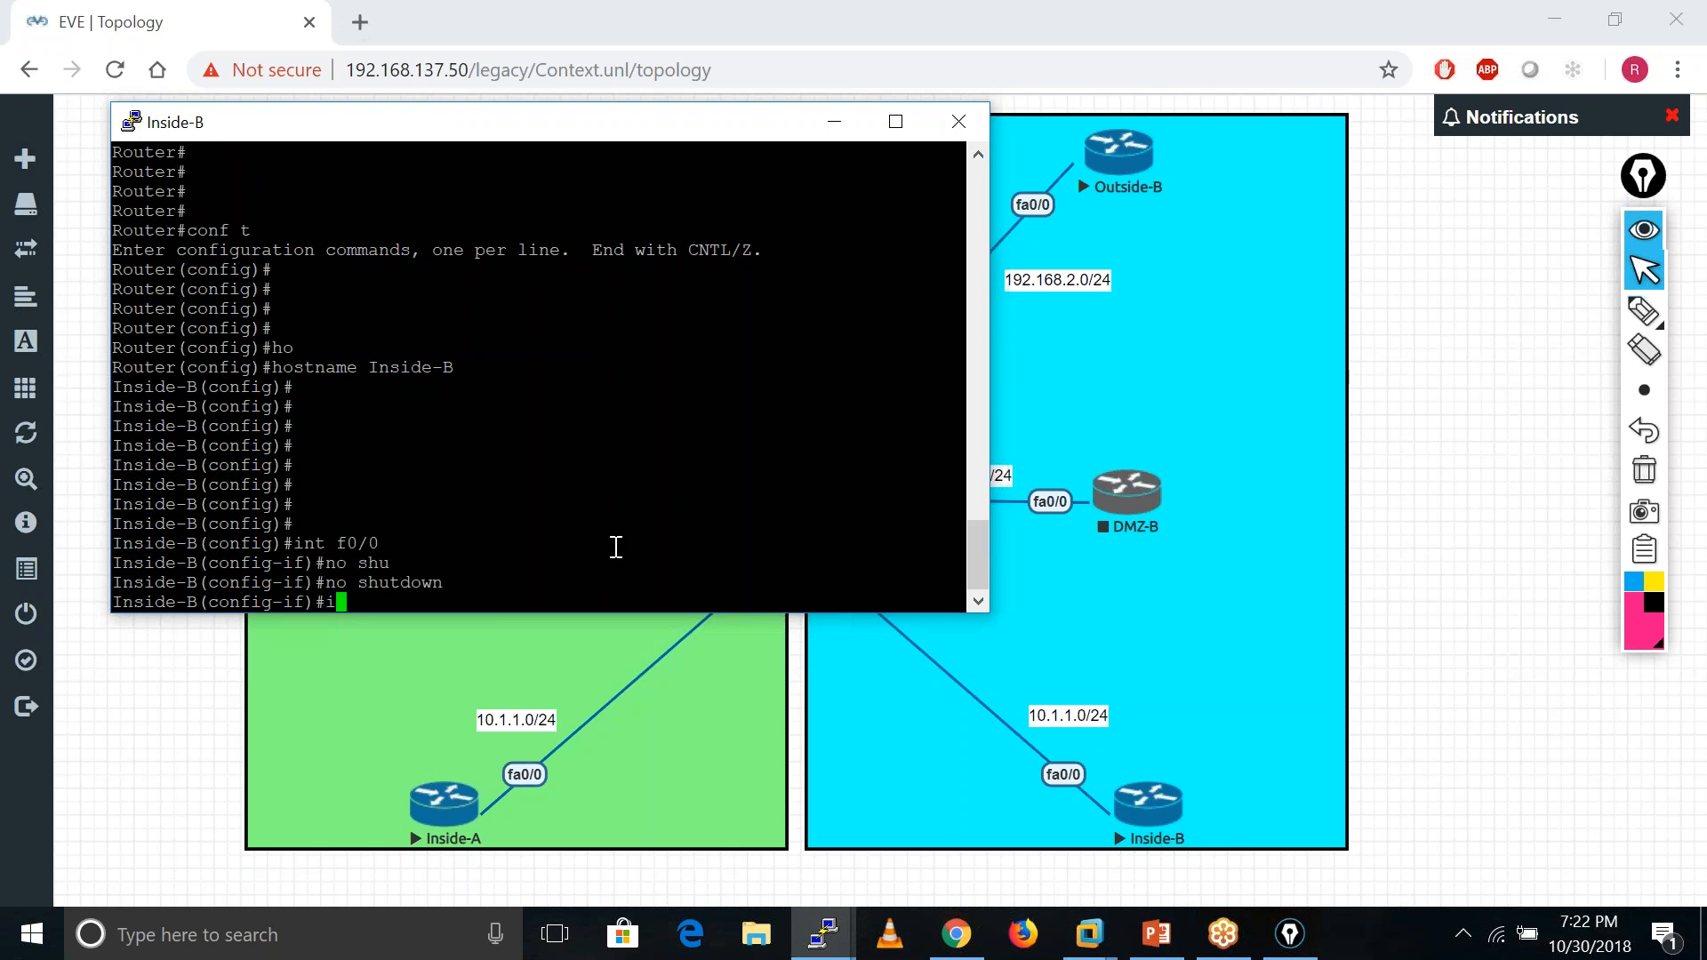
text(p add)
key(Tab)
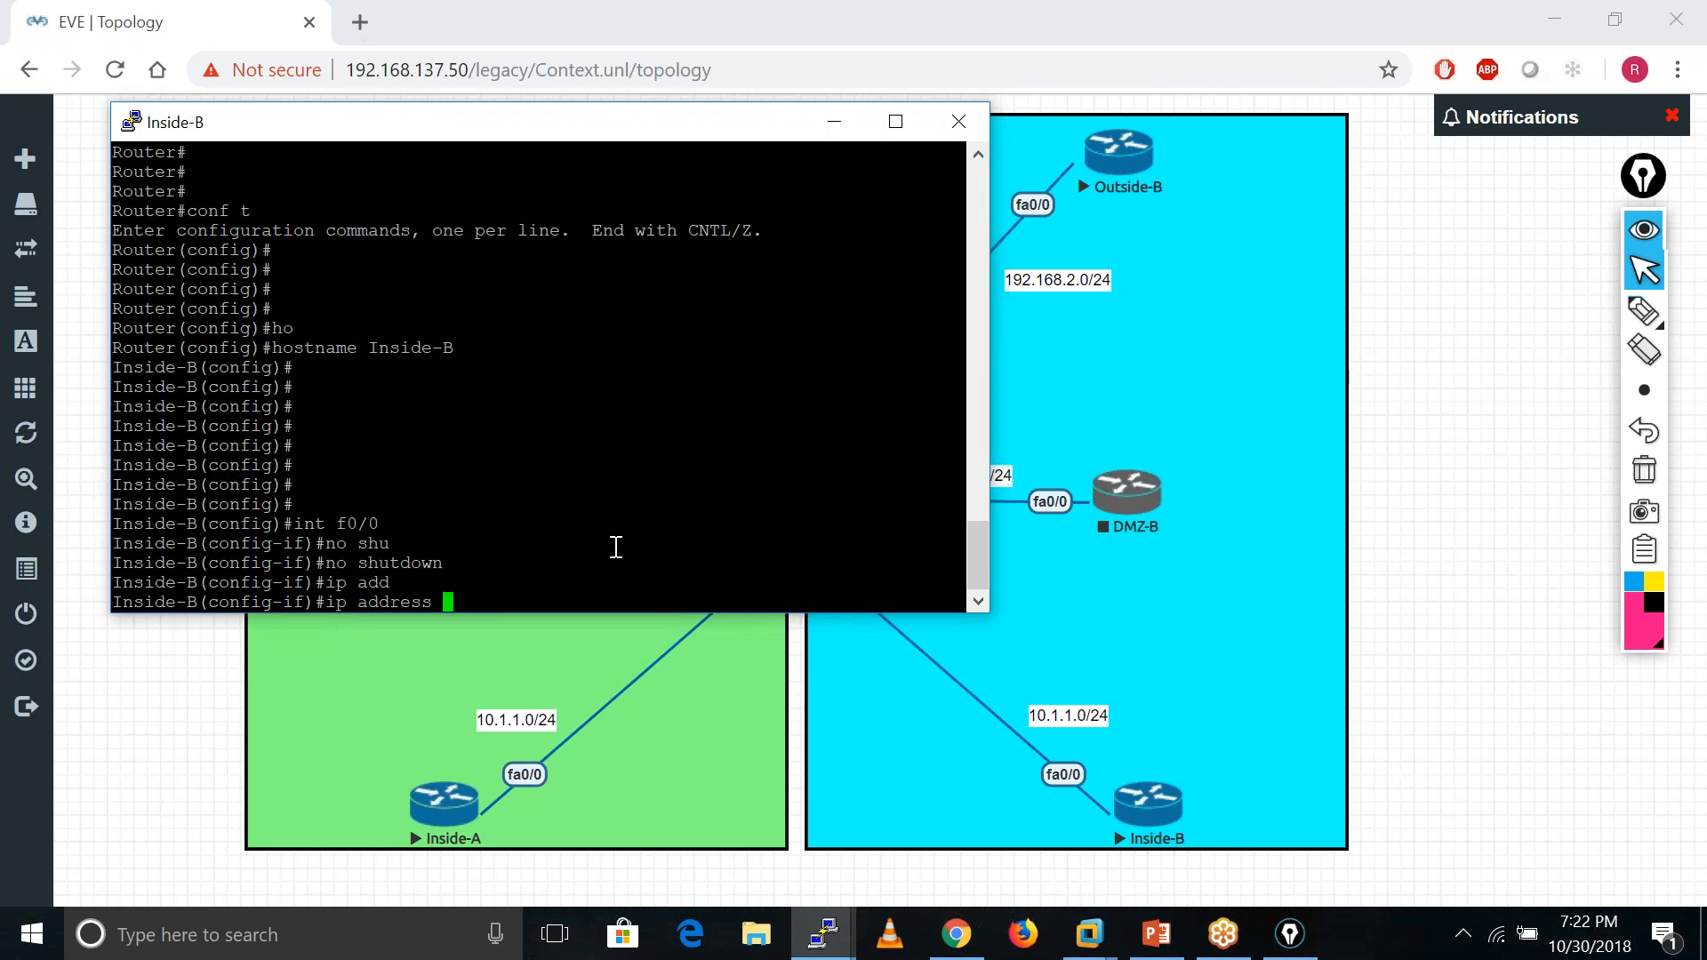
text(10.1.)
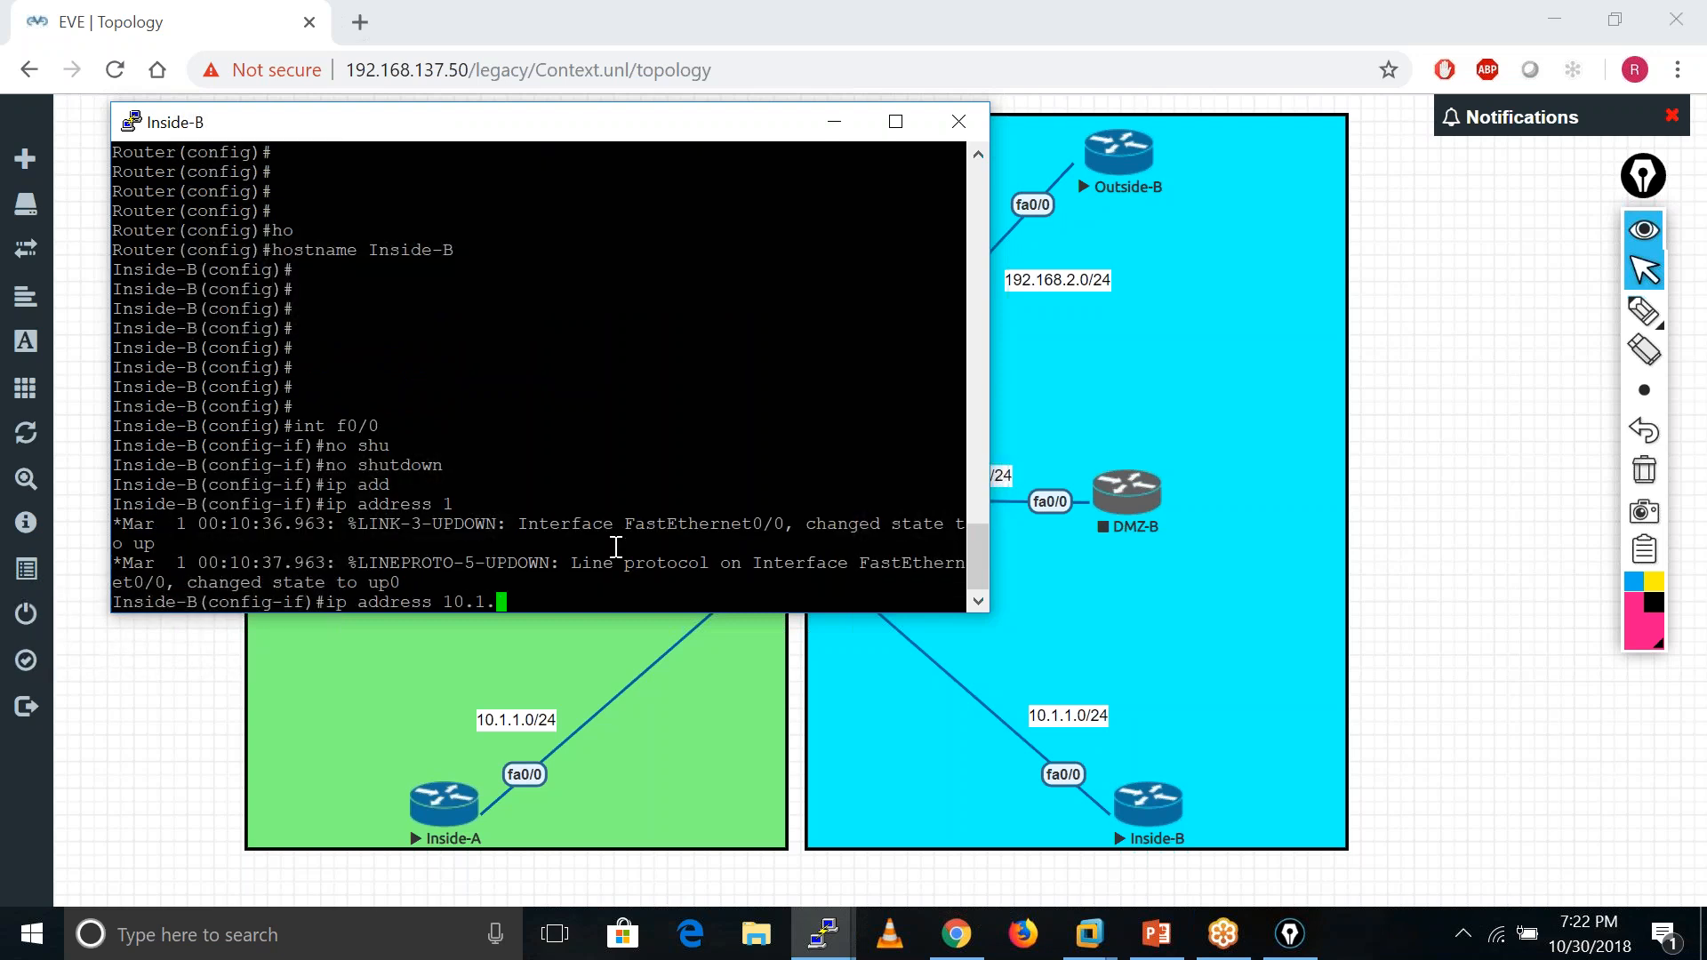
text(1.100 255.255.255.0)
key(Return)
key(Return)
key(Return)
key(Return)
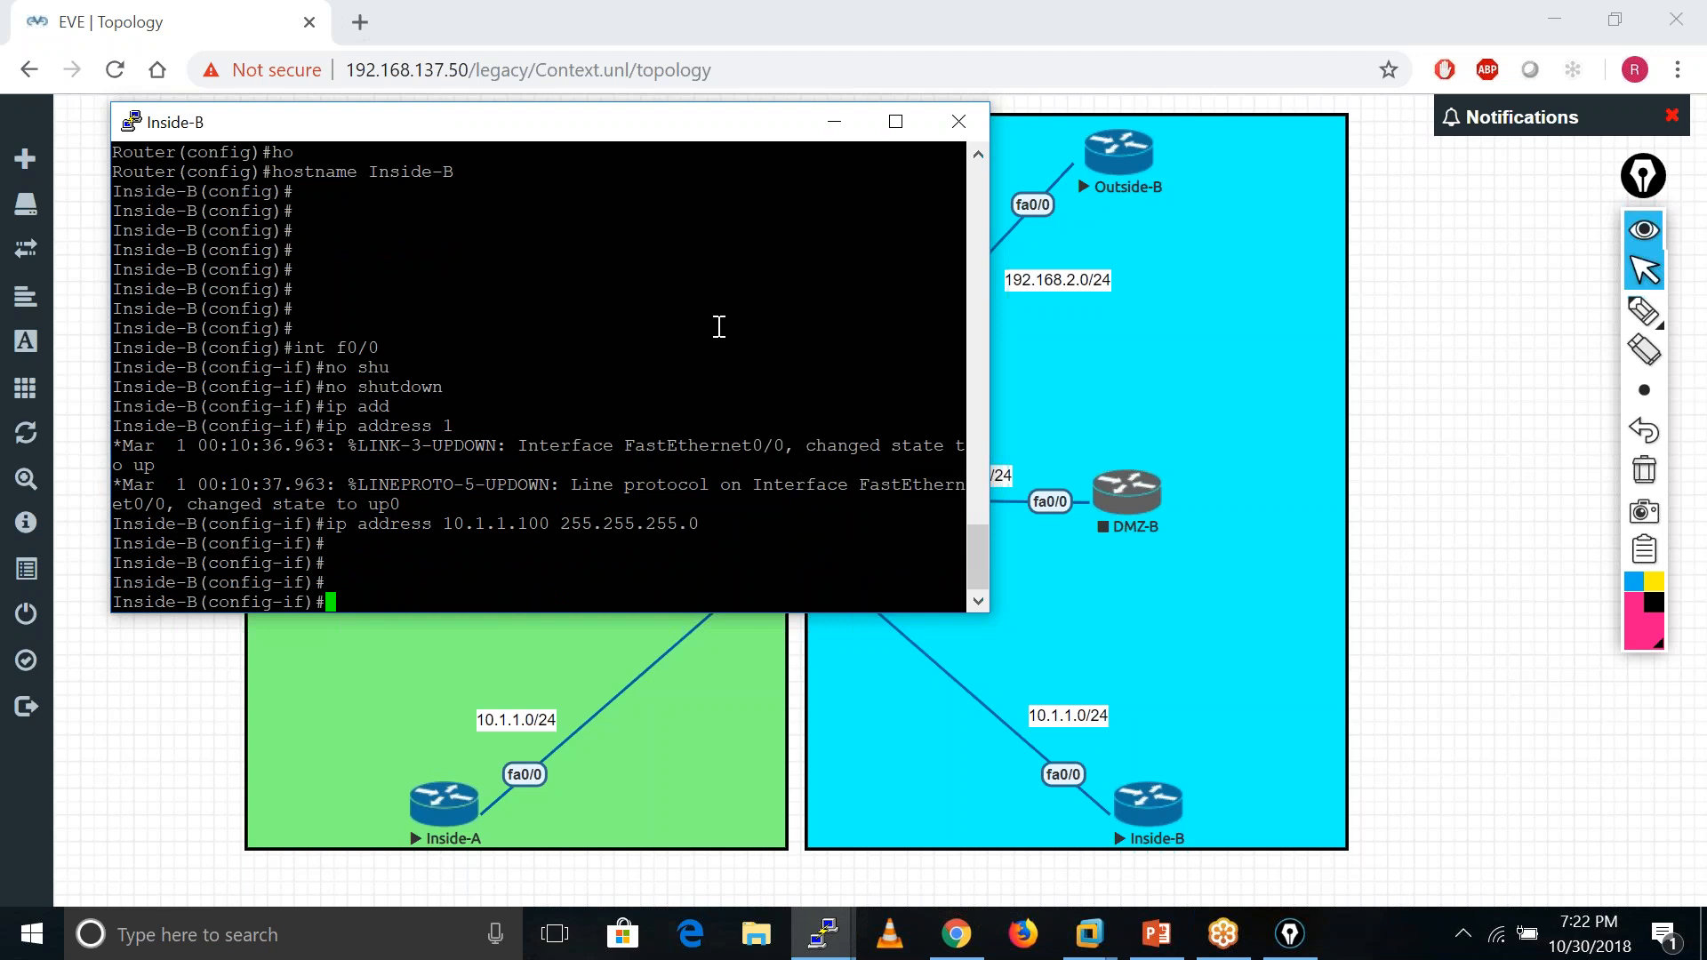
- Add a default route 0.0.0.0 0.0.0.0 via 10.1.1.250
text(exit)
key(Return)
key(Return)
key(Return)
key(Return)
key(Return)
text(ip ro)
key(Tab)
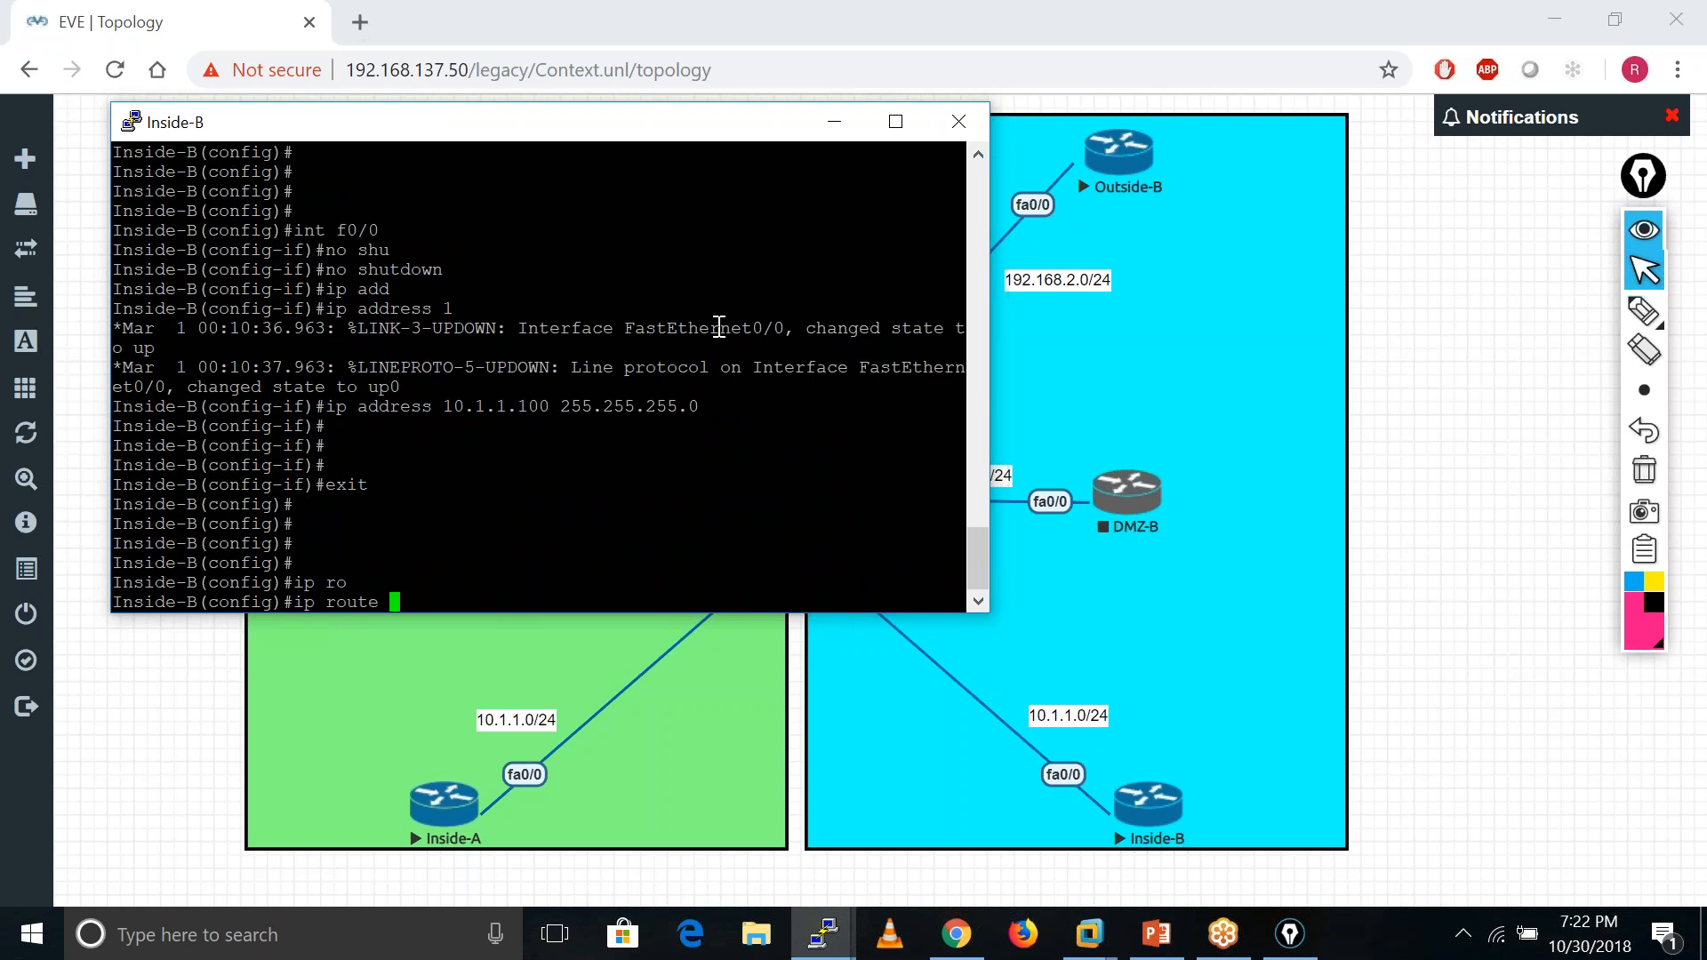
text(.0.0 0.0.0.0 10.1.1.250)
key(Return)
key(Return)
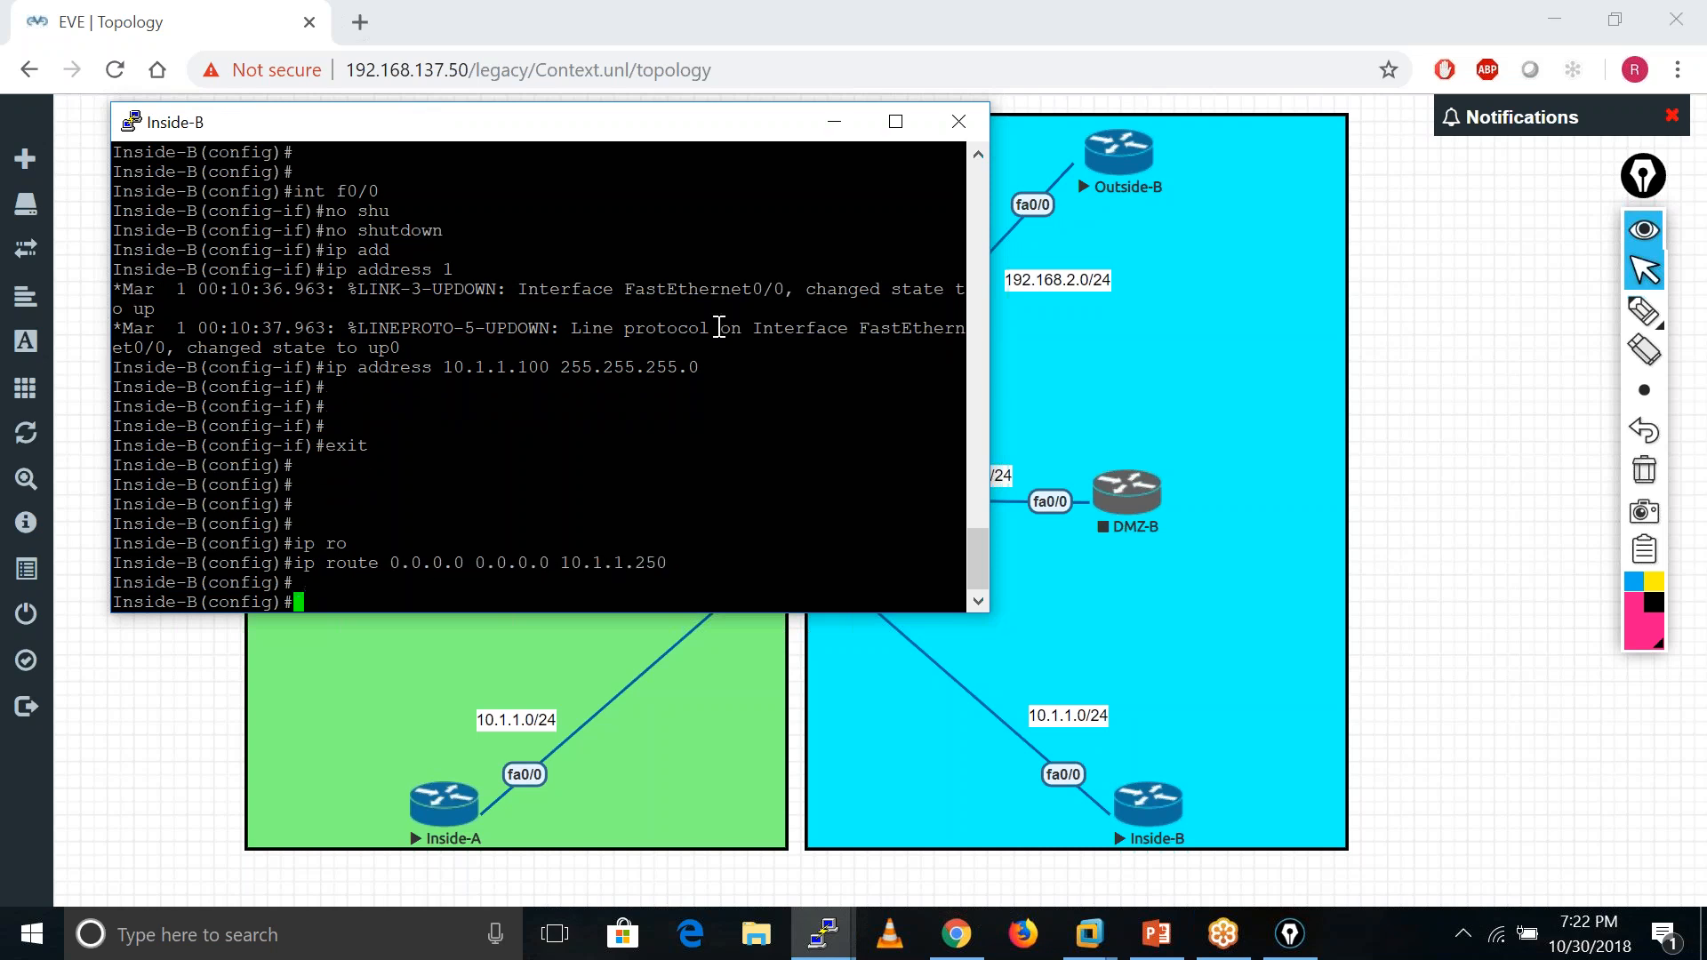
- End configuration mode and save the running configuration with wr mem
key(Return)
key(Return)
key(Return)
text(end)
key(Return)
key(Return)
text(wr mem)
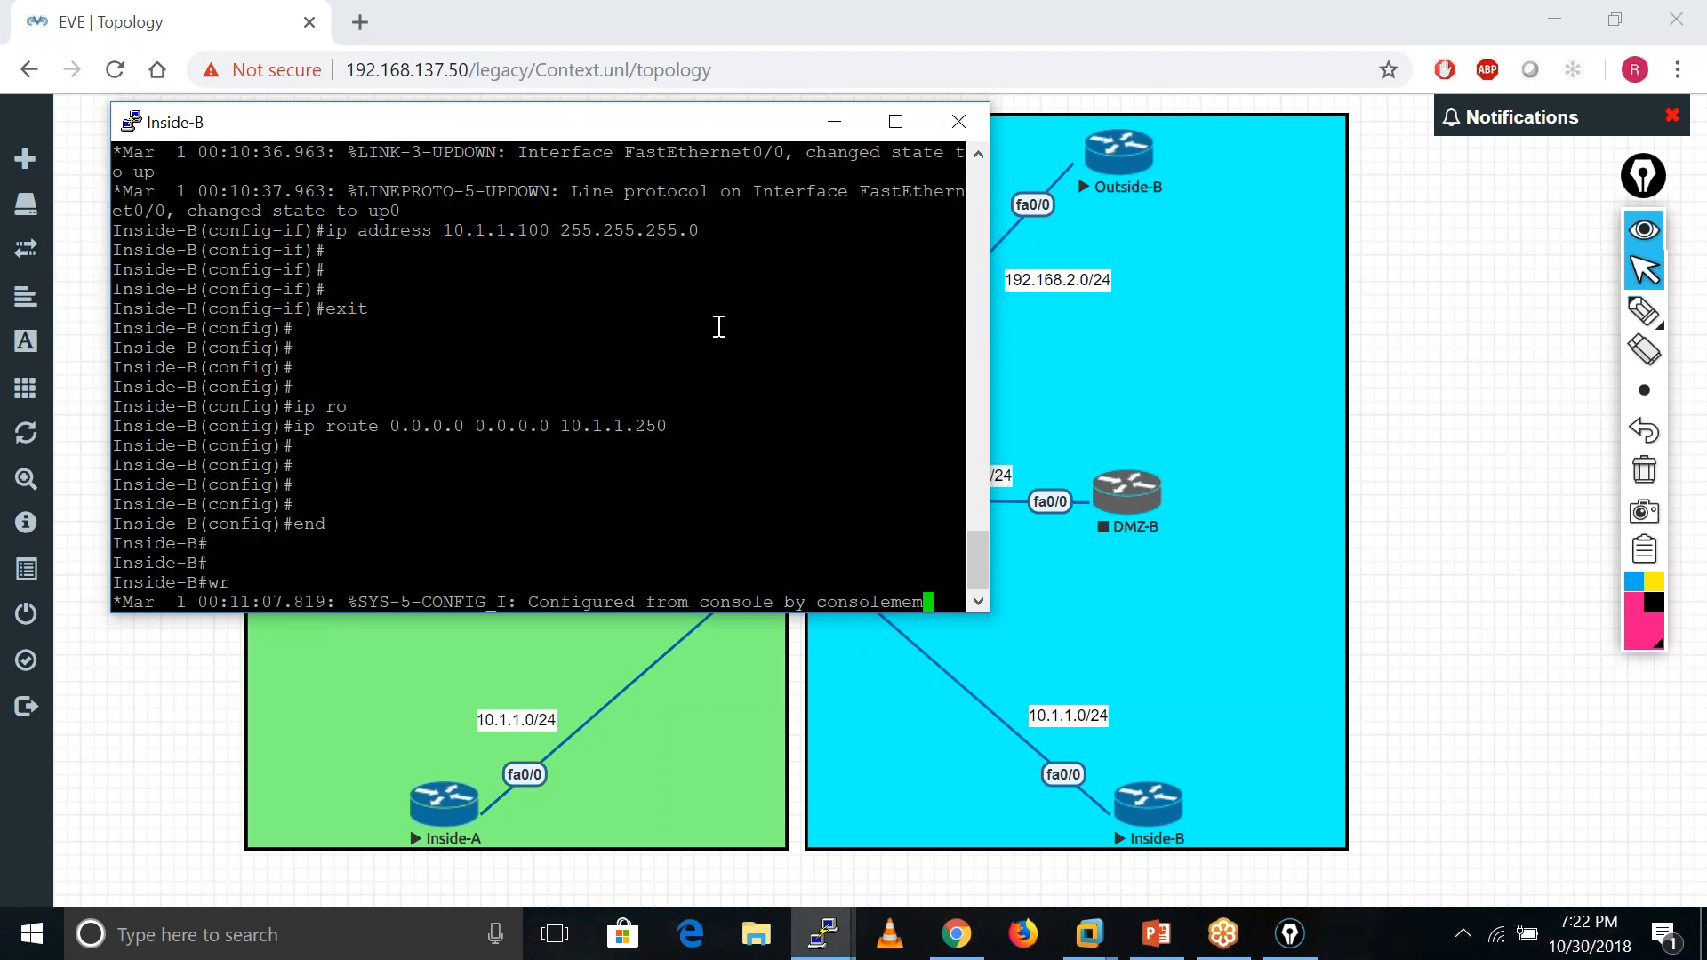
key(Return)
- Minimize the Inside-B console to reveal the lab topology
click(834, 121)
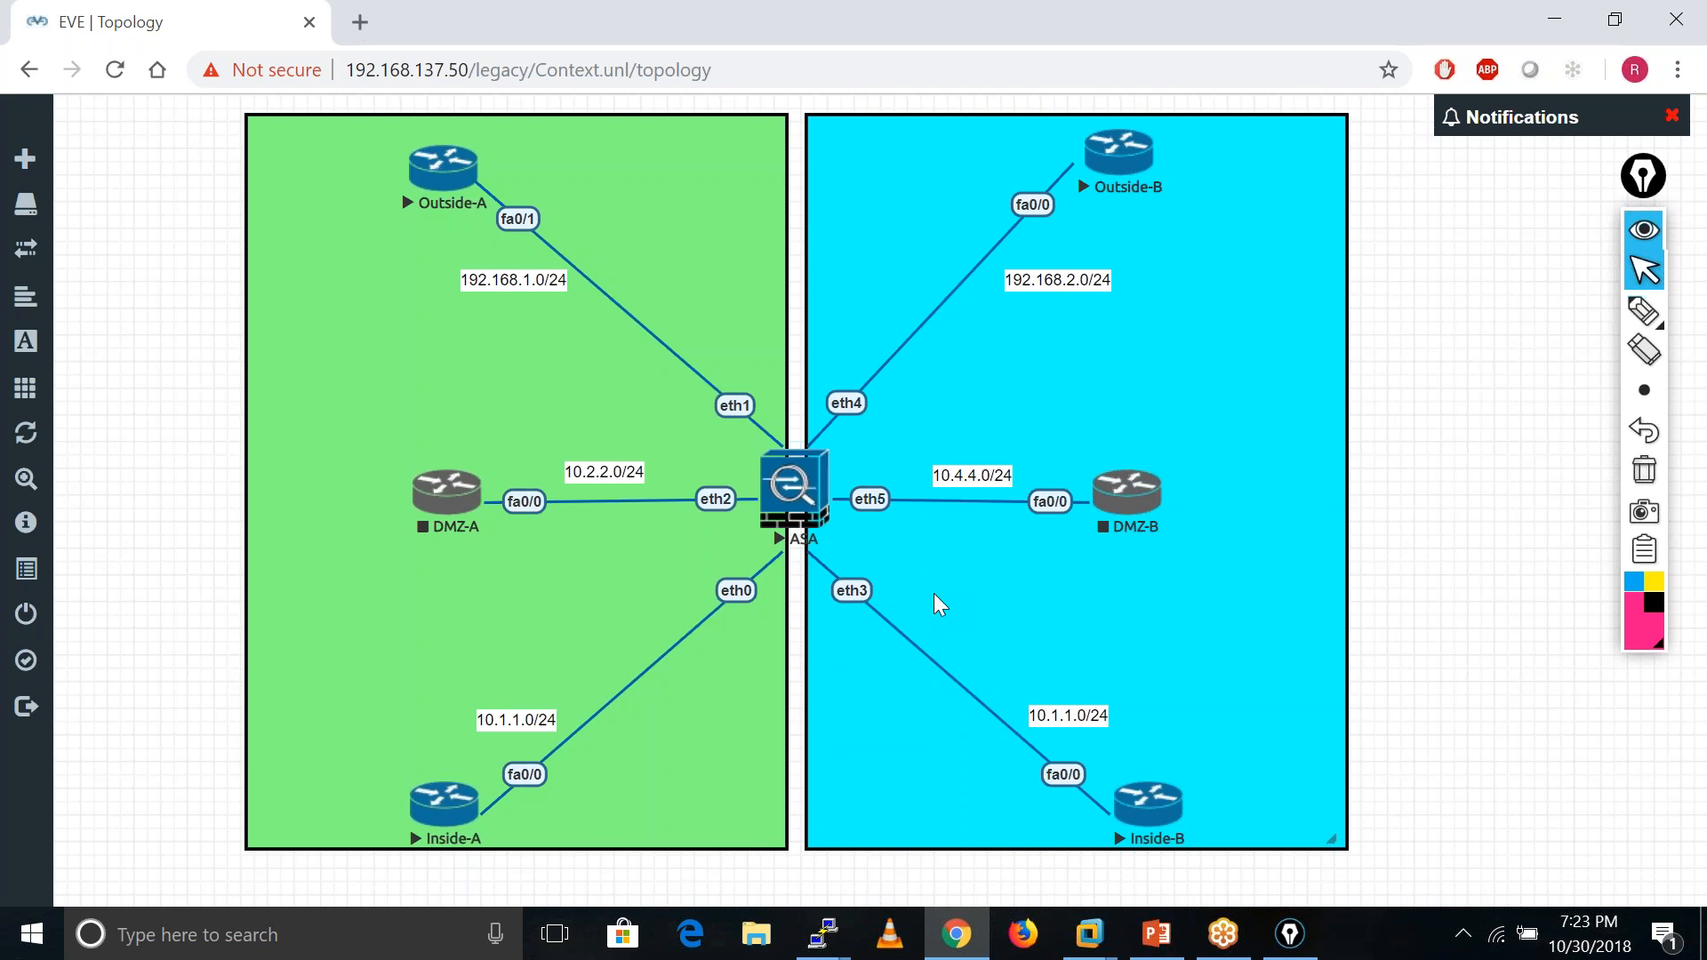
- Open the Outside-B console, decline the setup dialog and enter global configuration mode
click(1123, 156)
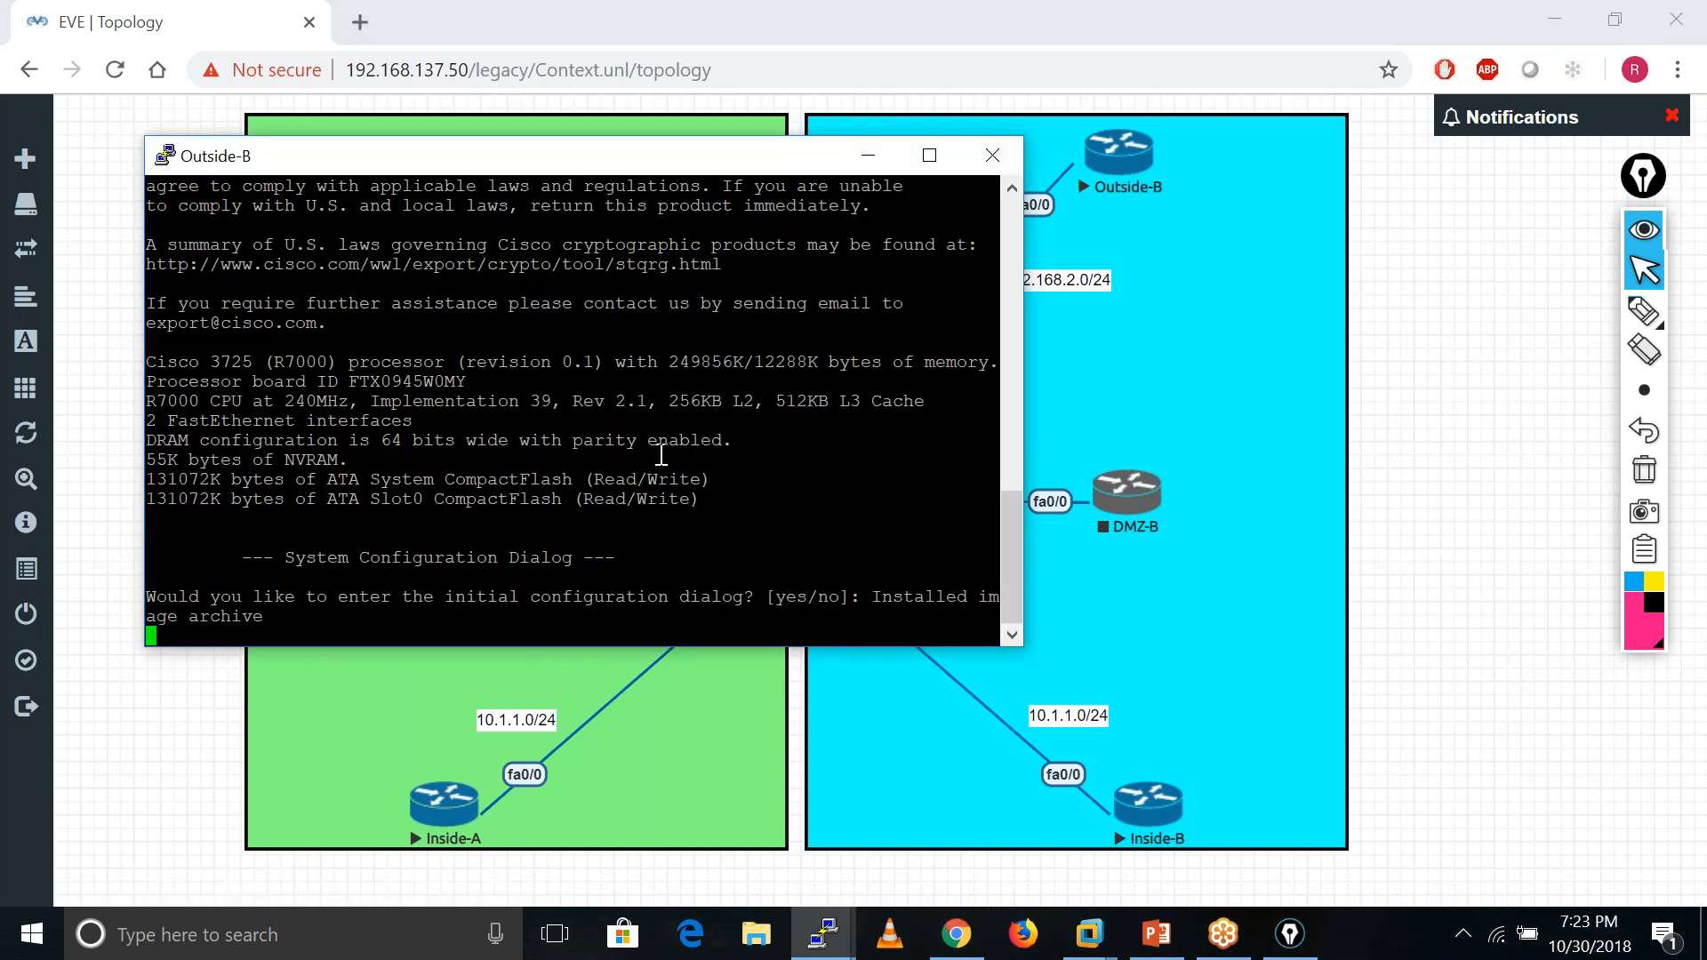
text(no)
key(Return)
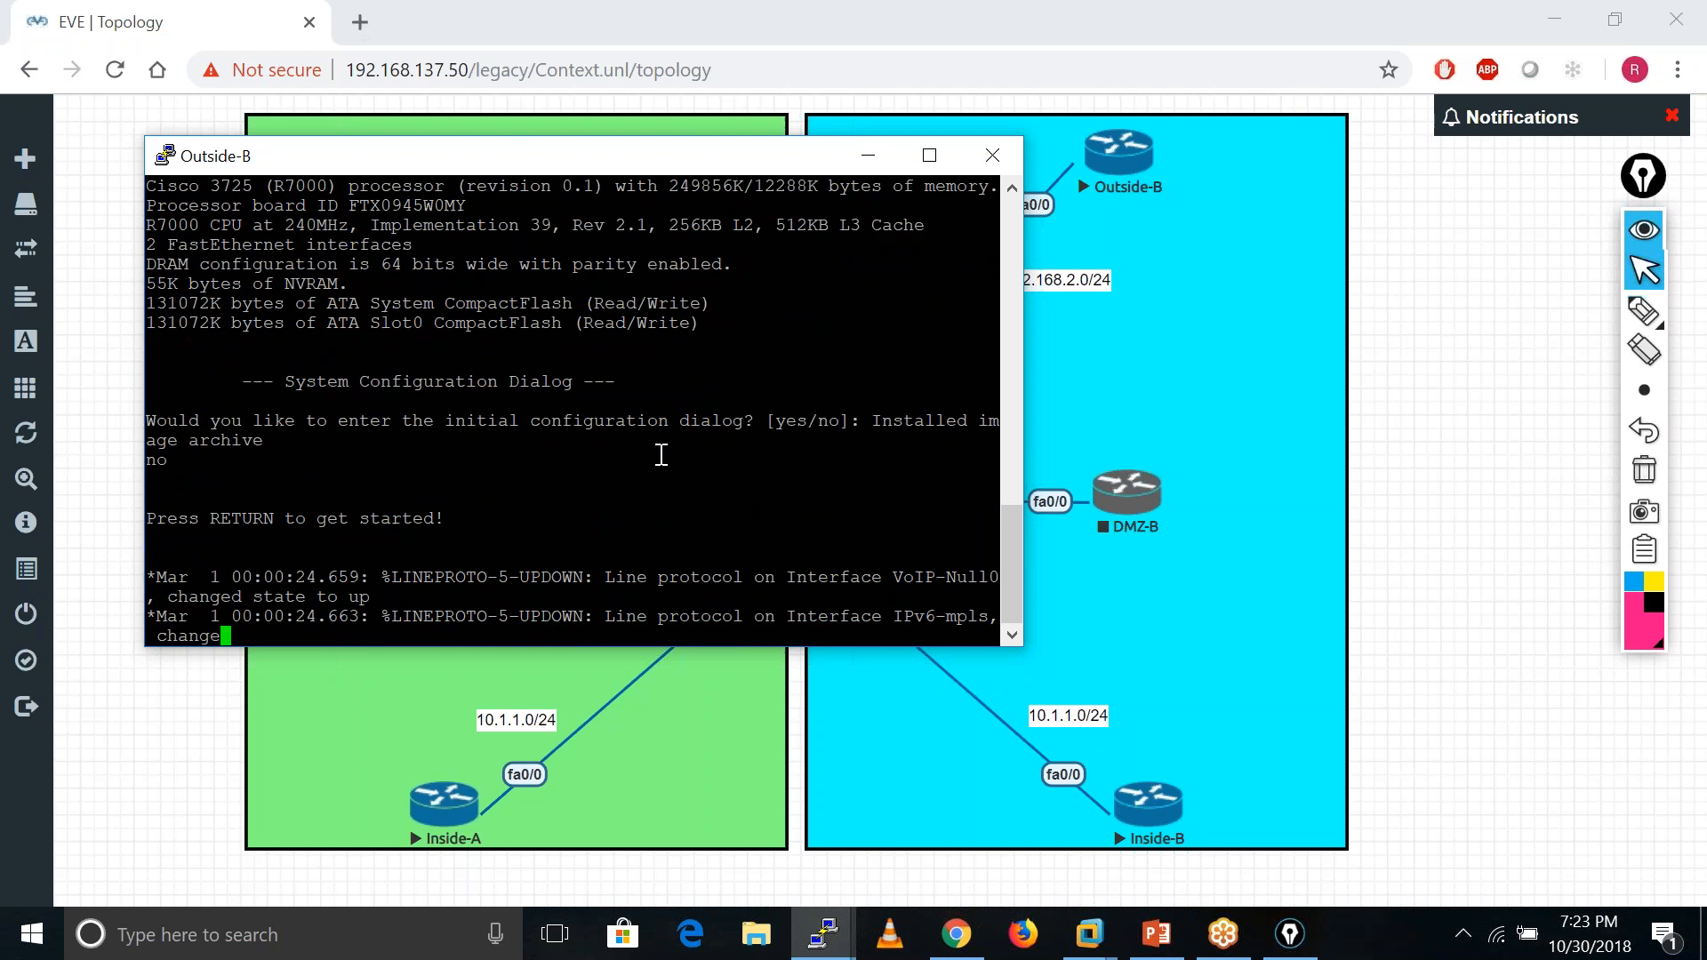
key(Return)
key(Return)
key(Return)
key(Return)
key(Return)
key(Return)
key(Return)
key(Return)
key(Return)
key(Return)
key(Return)
key(Return)
key(Return)
key(Return)
key(Return)
key(Return)
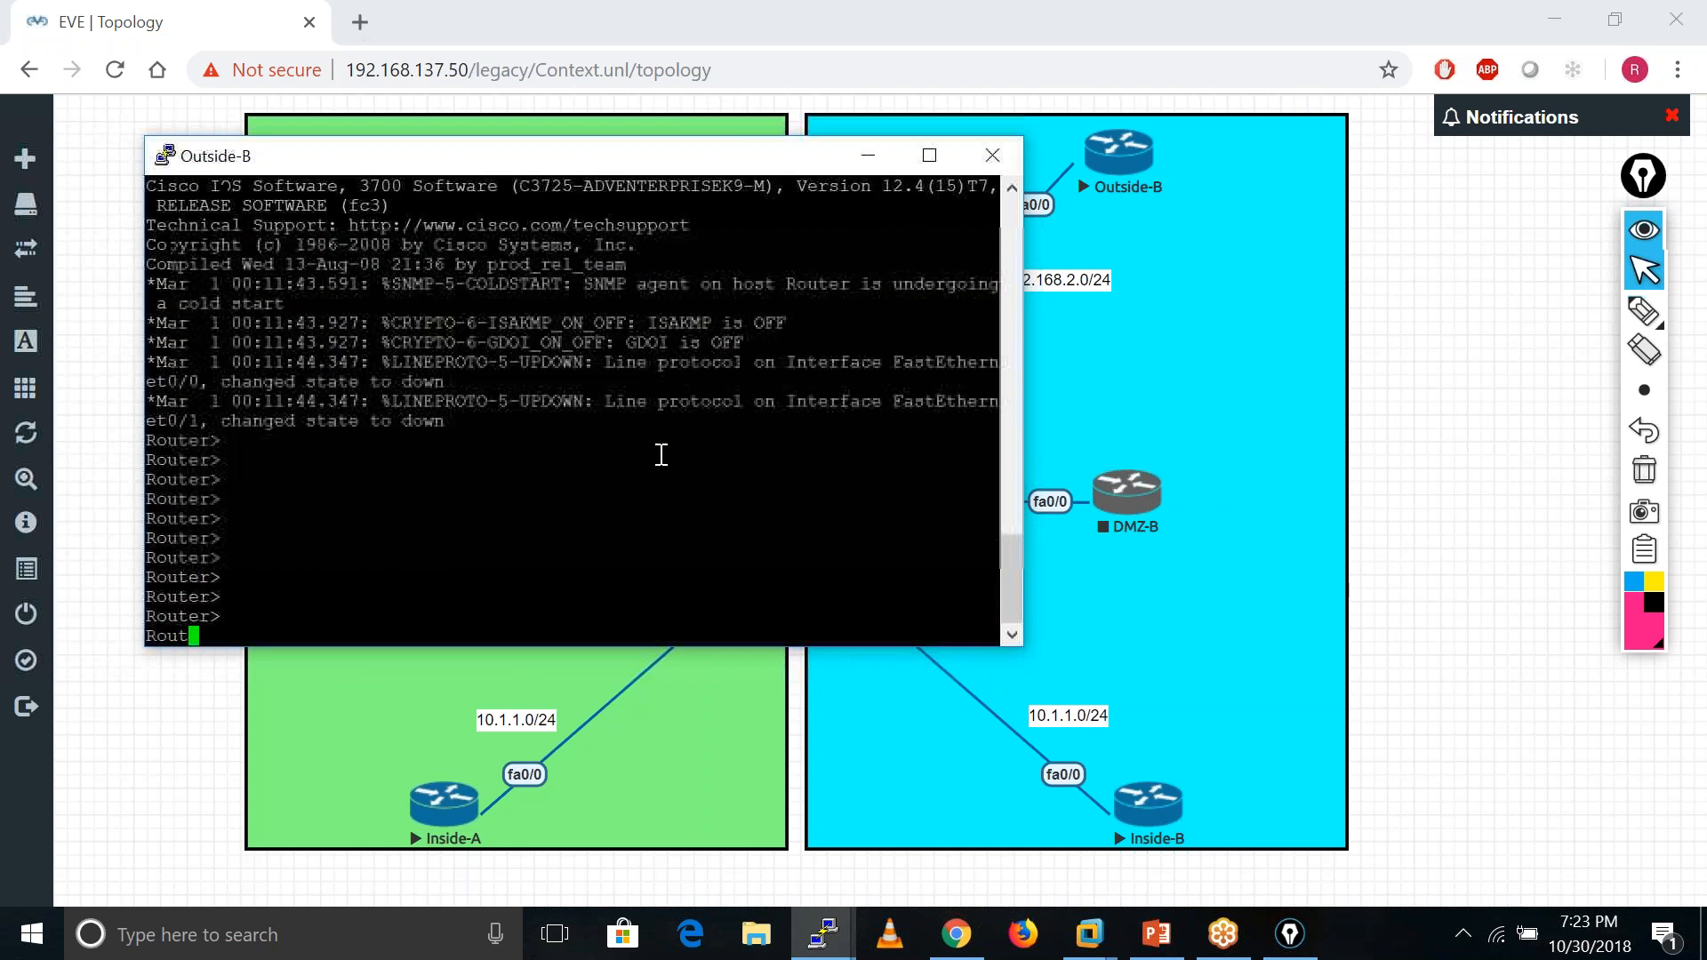
text(ena)
key(Tab)
key(Return)
key(Return)
key(Return)
key(Return)
key(Return)
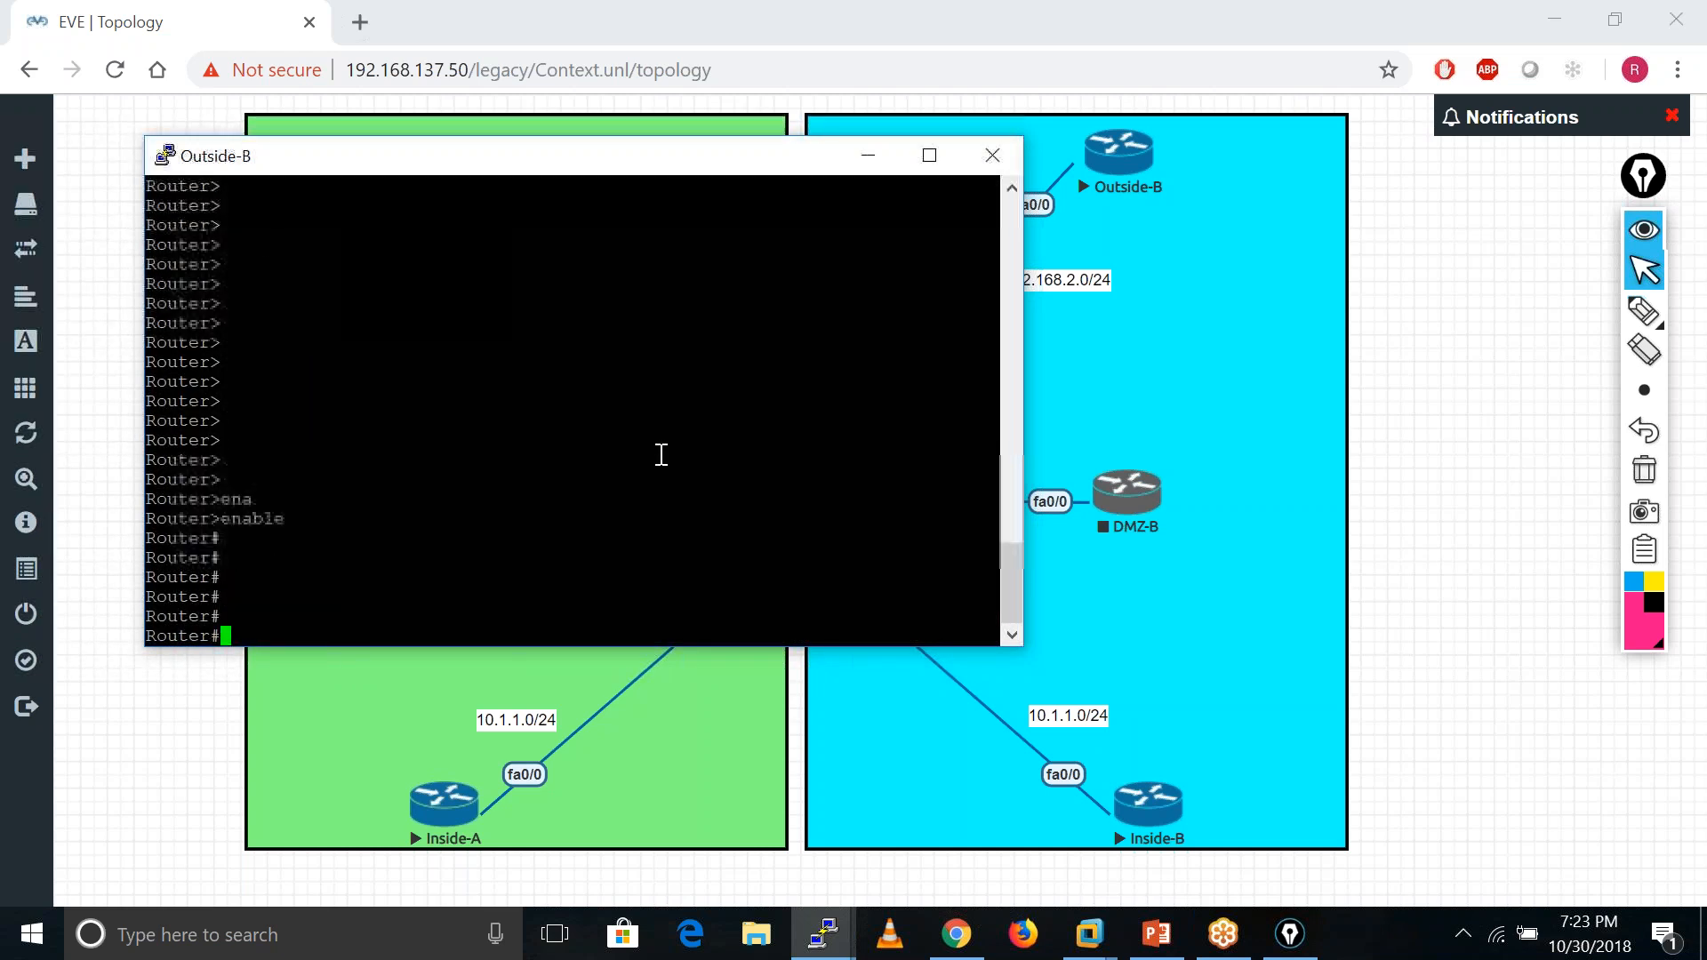
text(conf t)
key(Return)
key(Return)
- Name the router Outside-B and bring interface f0/0 up
key(Return)
key(Return)
text(ho)
key(Tab)
text(Outside-B)
key(Return)
key(Return)
key(Return)
key(Return)
text(int f0/0)
key(Return)
text(no shu)
key(Tab)
key(Return)
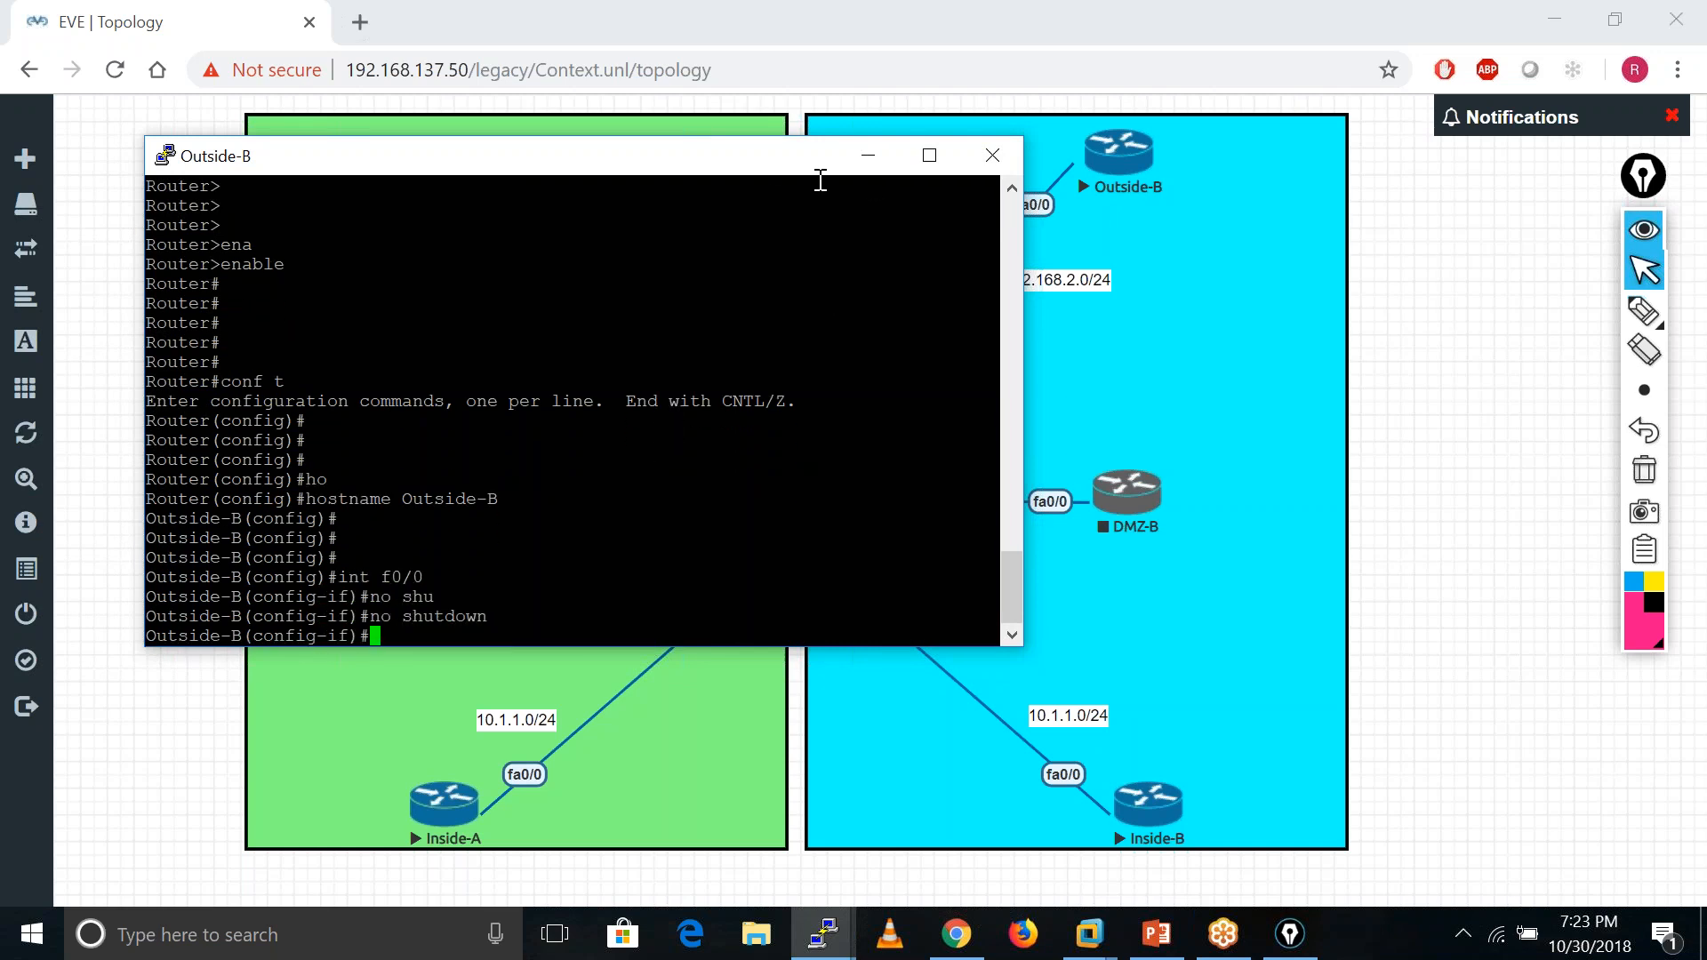
- Rearrange the Outside-B console window, check the topology, then return to the console
drag(765, 167, 1703, 231)
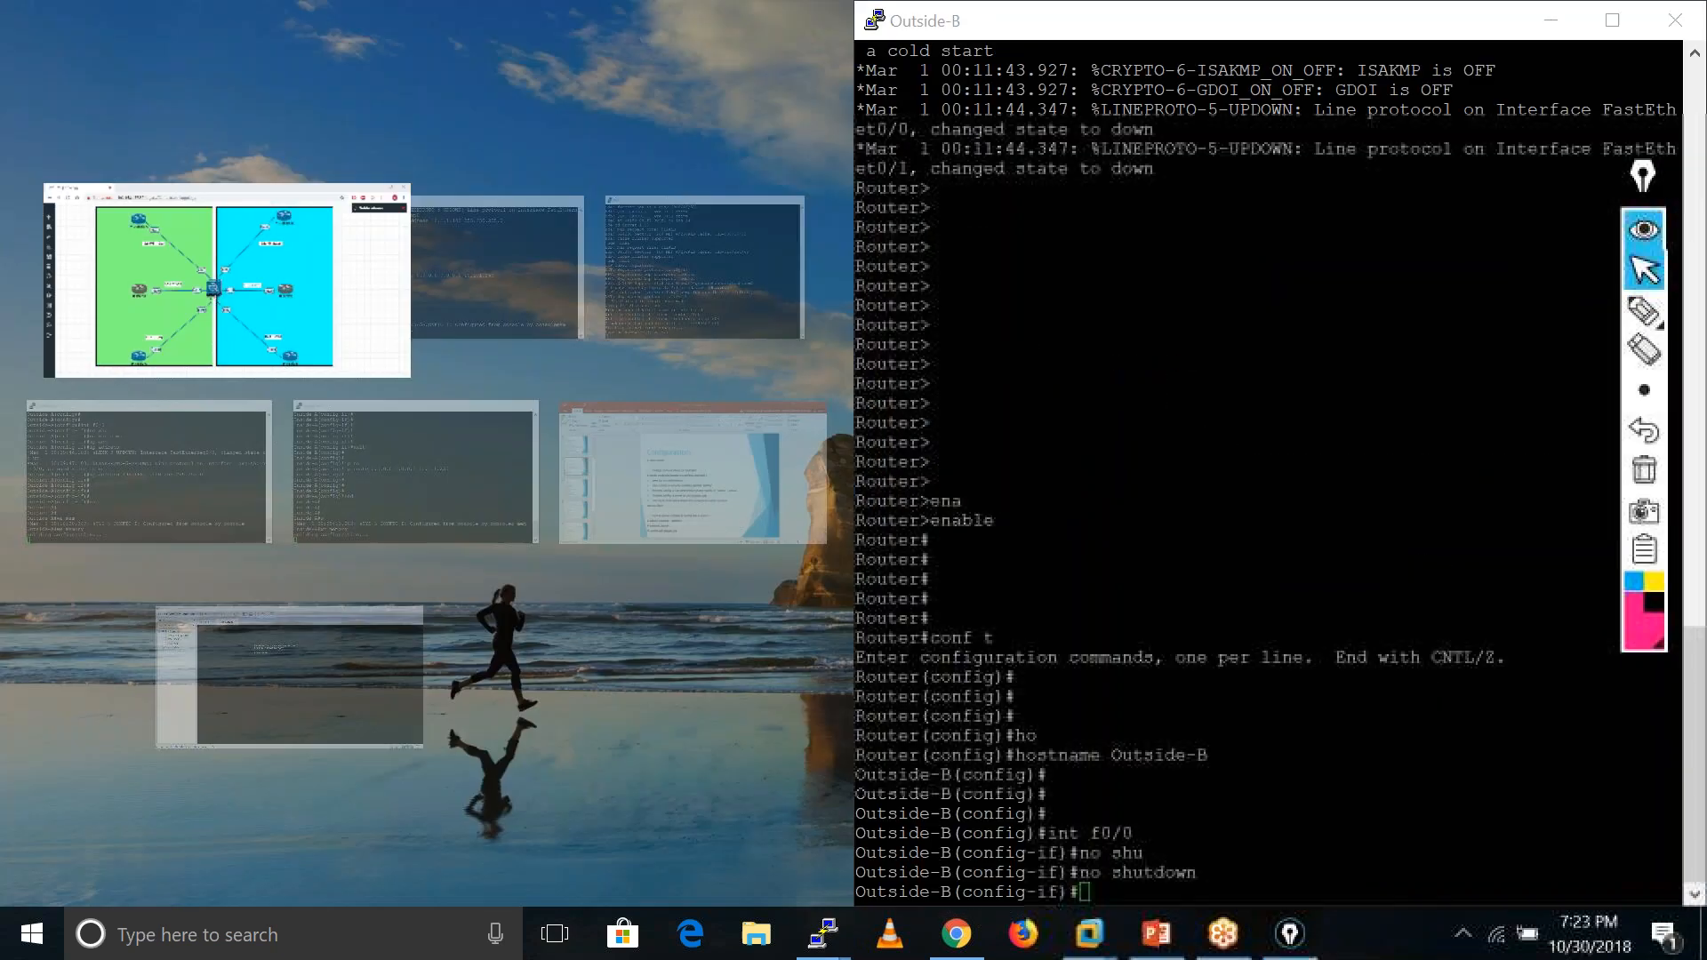
click(1610, 21)
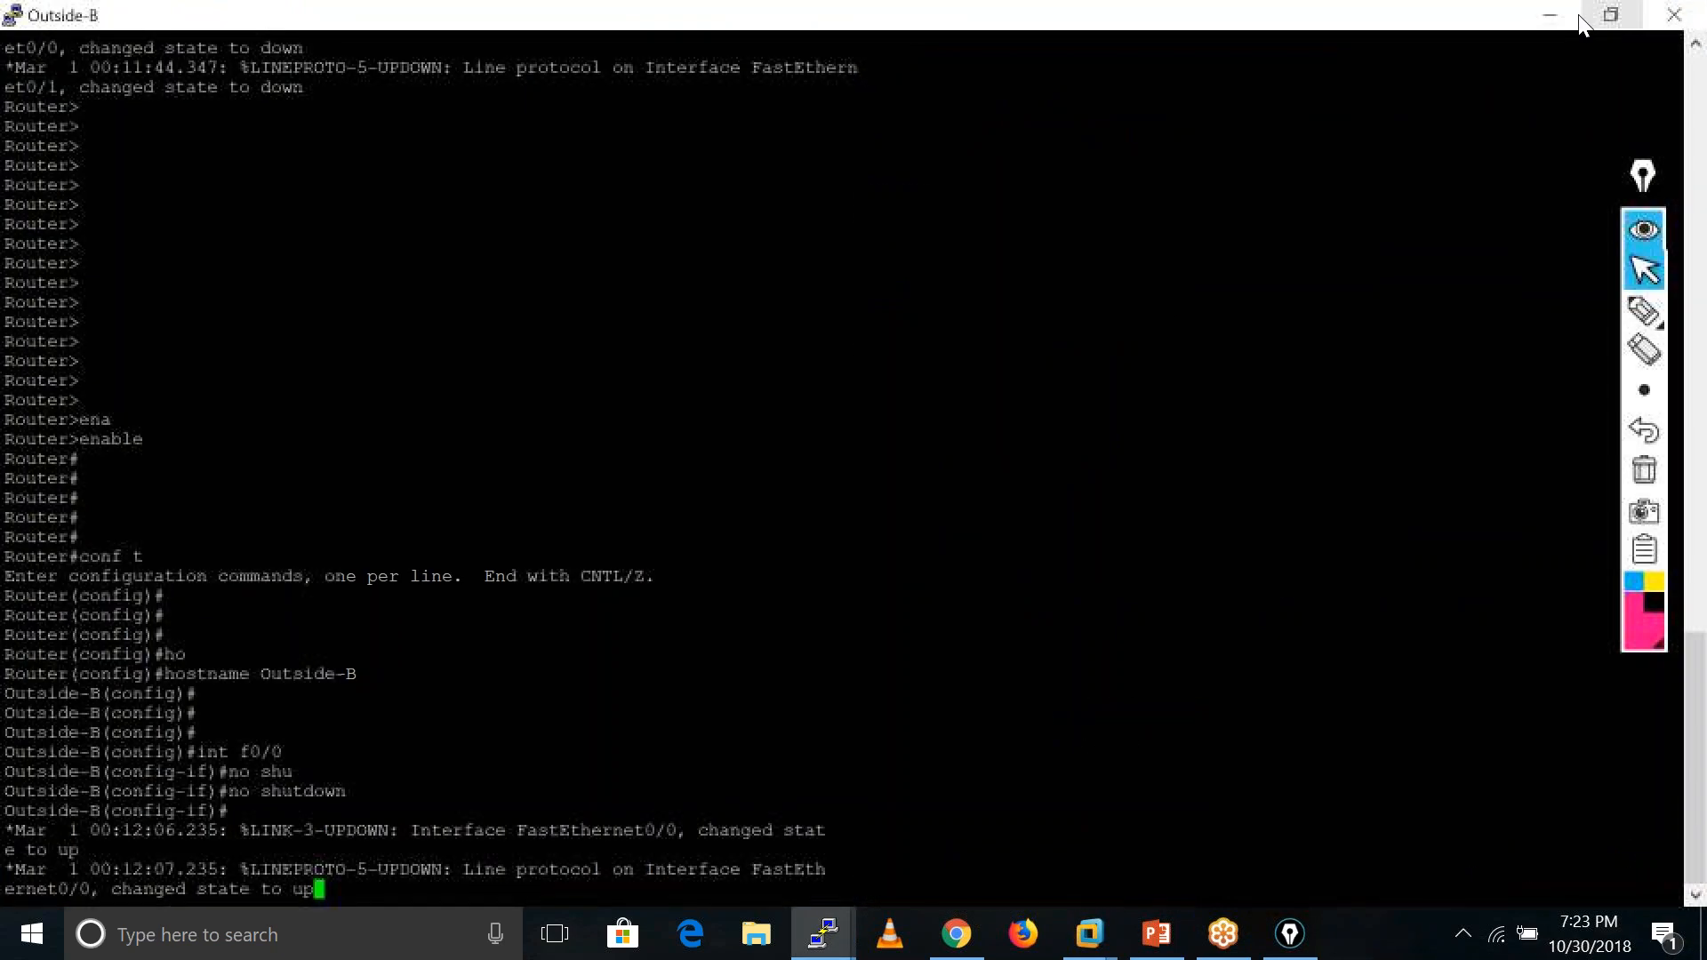
click(1611, 16)
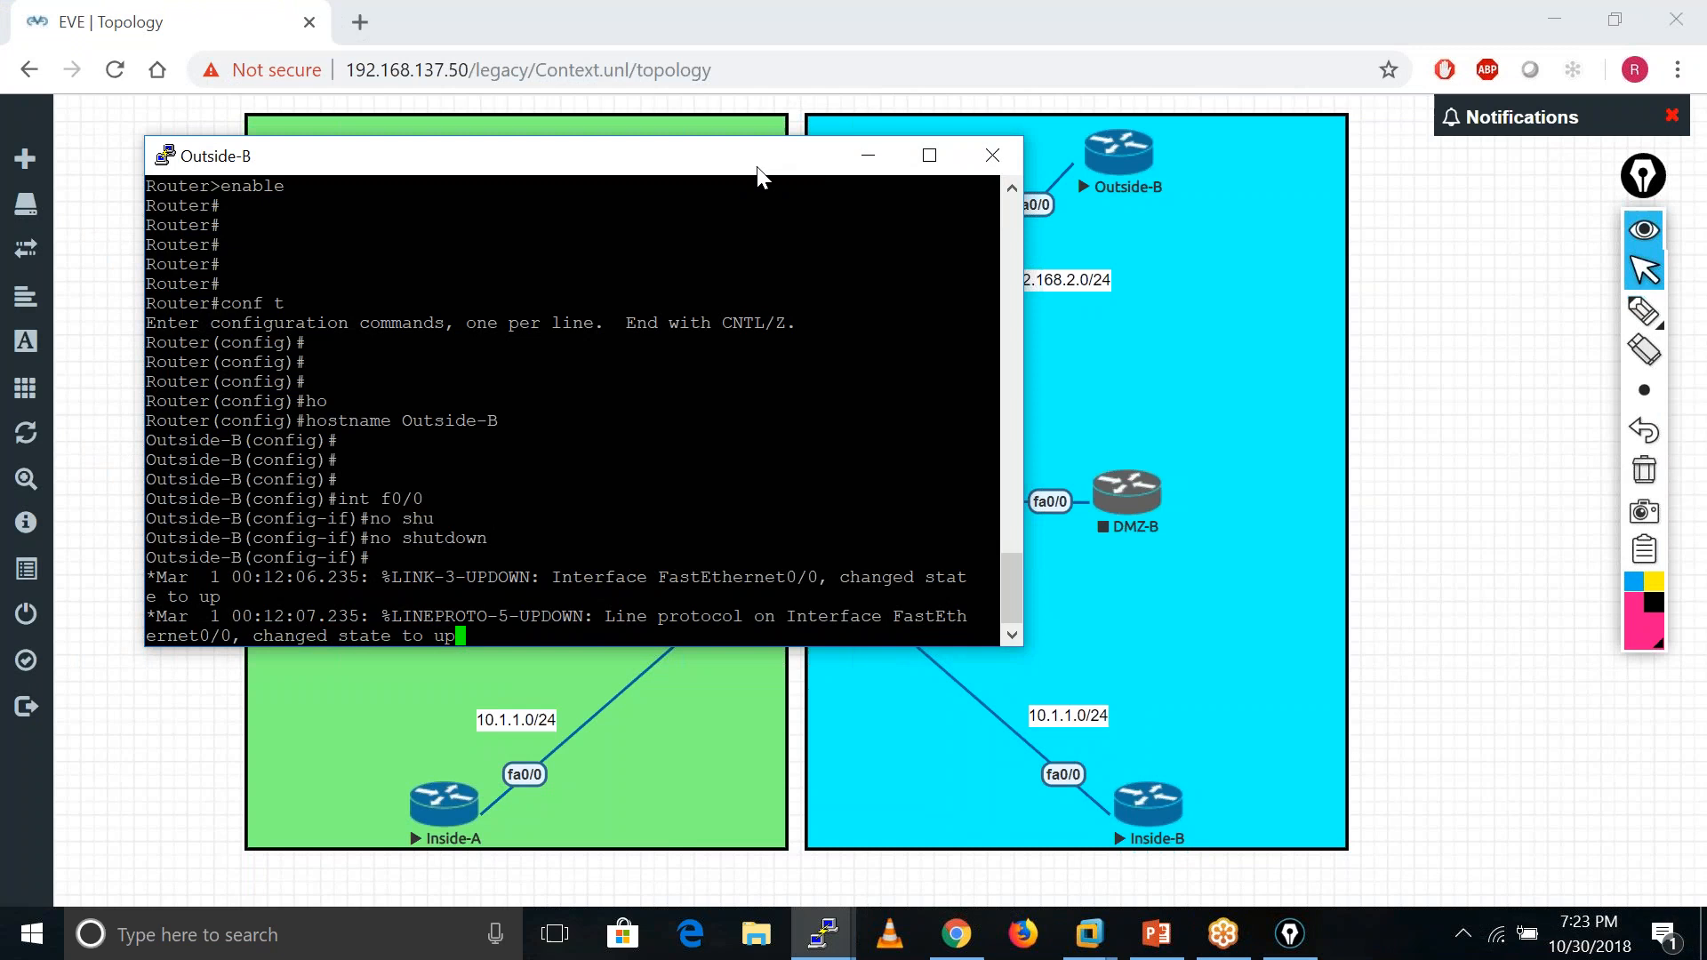
click(863, 144)
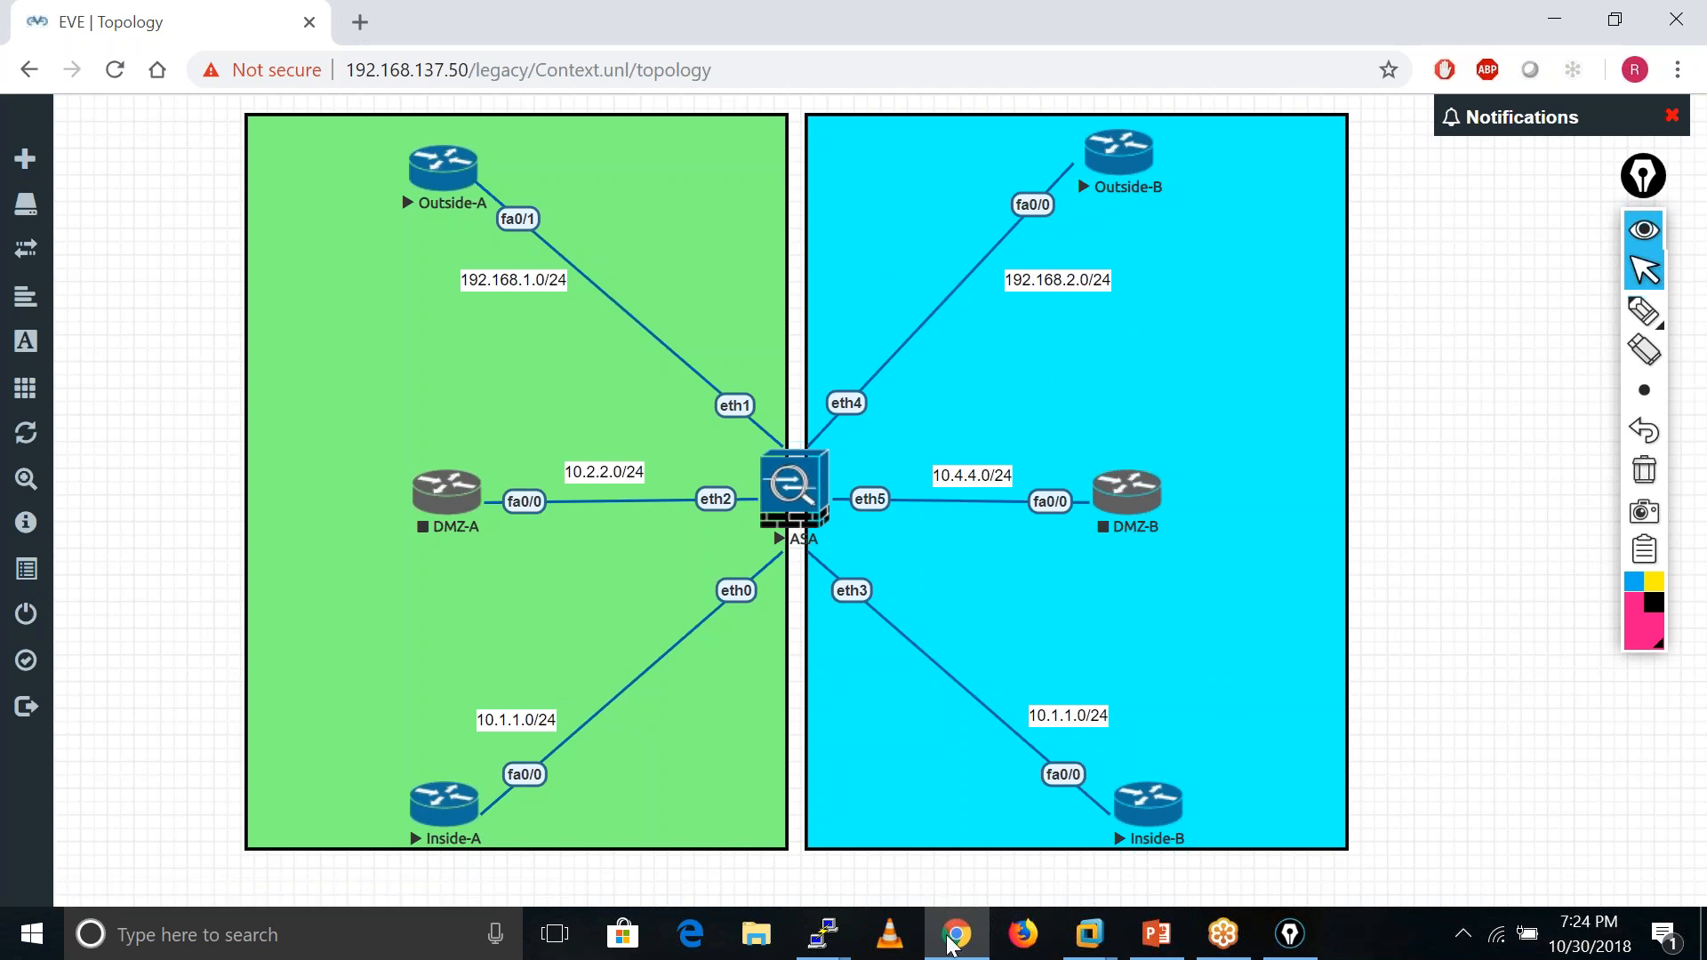
mouse_move(828, 933)
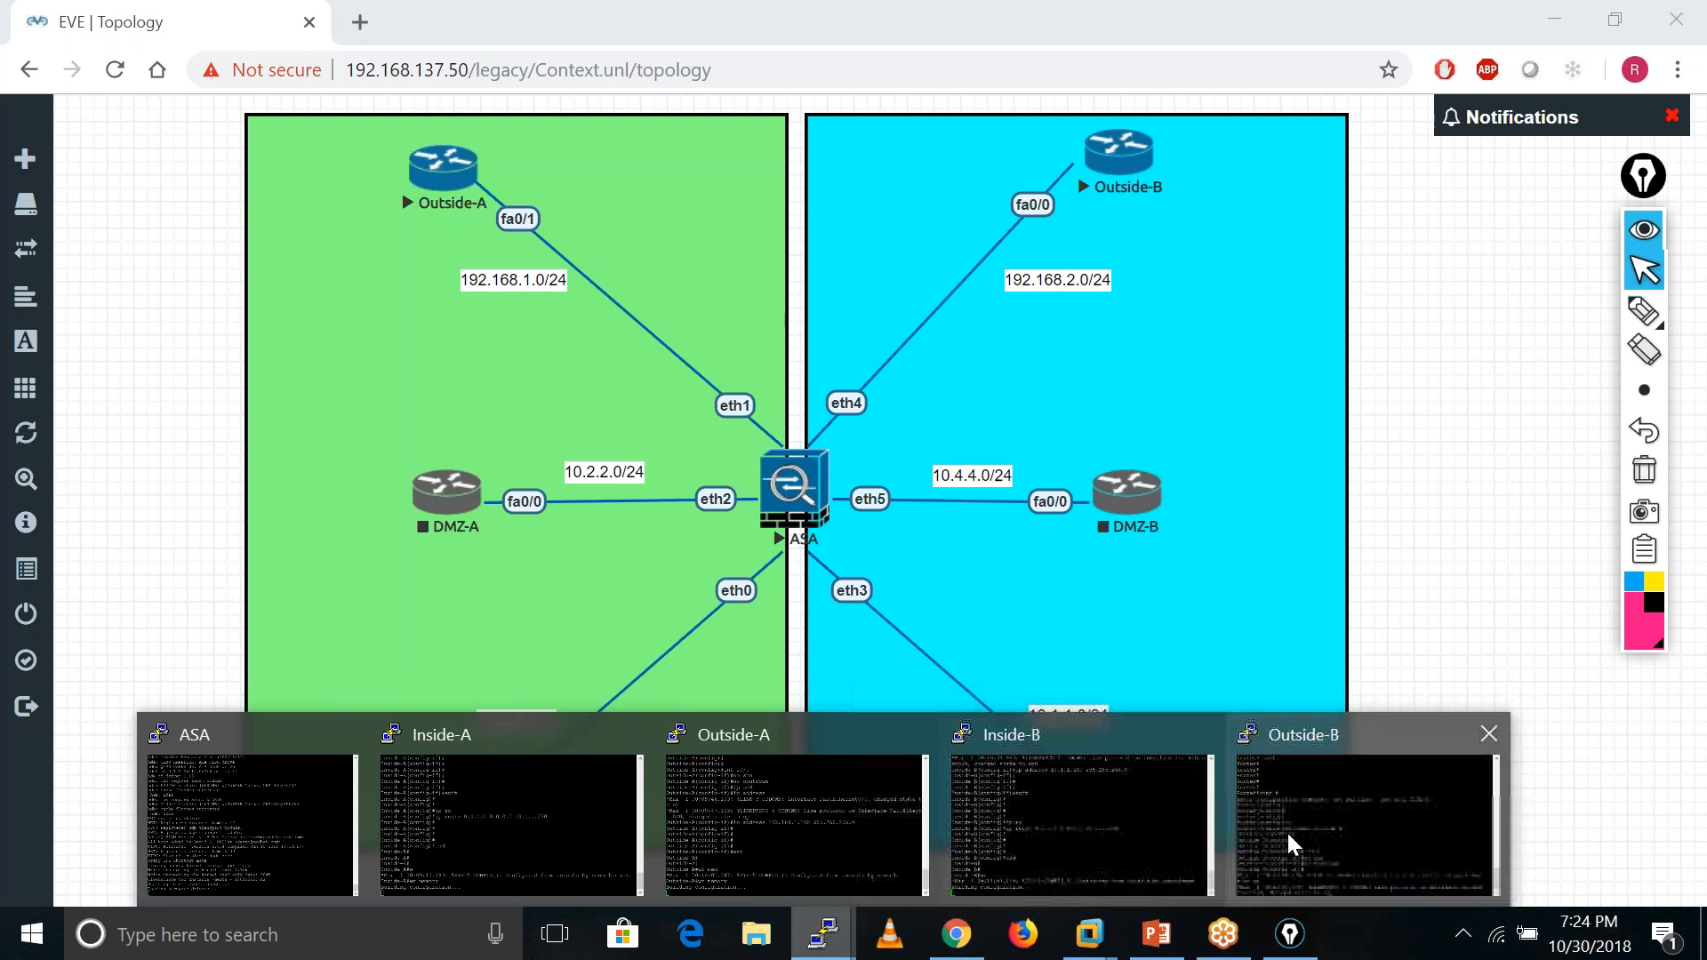
click(1359, 815)
- Assign 192.168.2.100 255.255.255.0 to f0/0, end, and save with wr mem
key(Return)
key(Return)
key(Return)
key(Return)
key(Return)
key(Return)
key(Return)
key(Return)
key(Return)
key(Return)
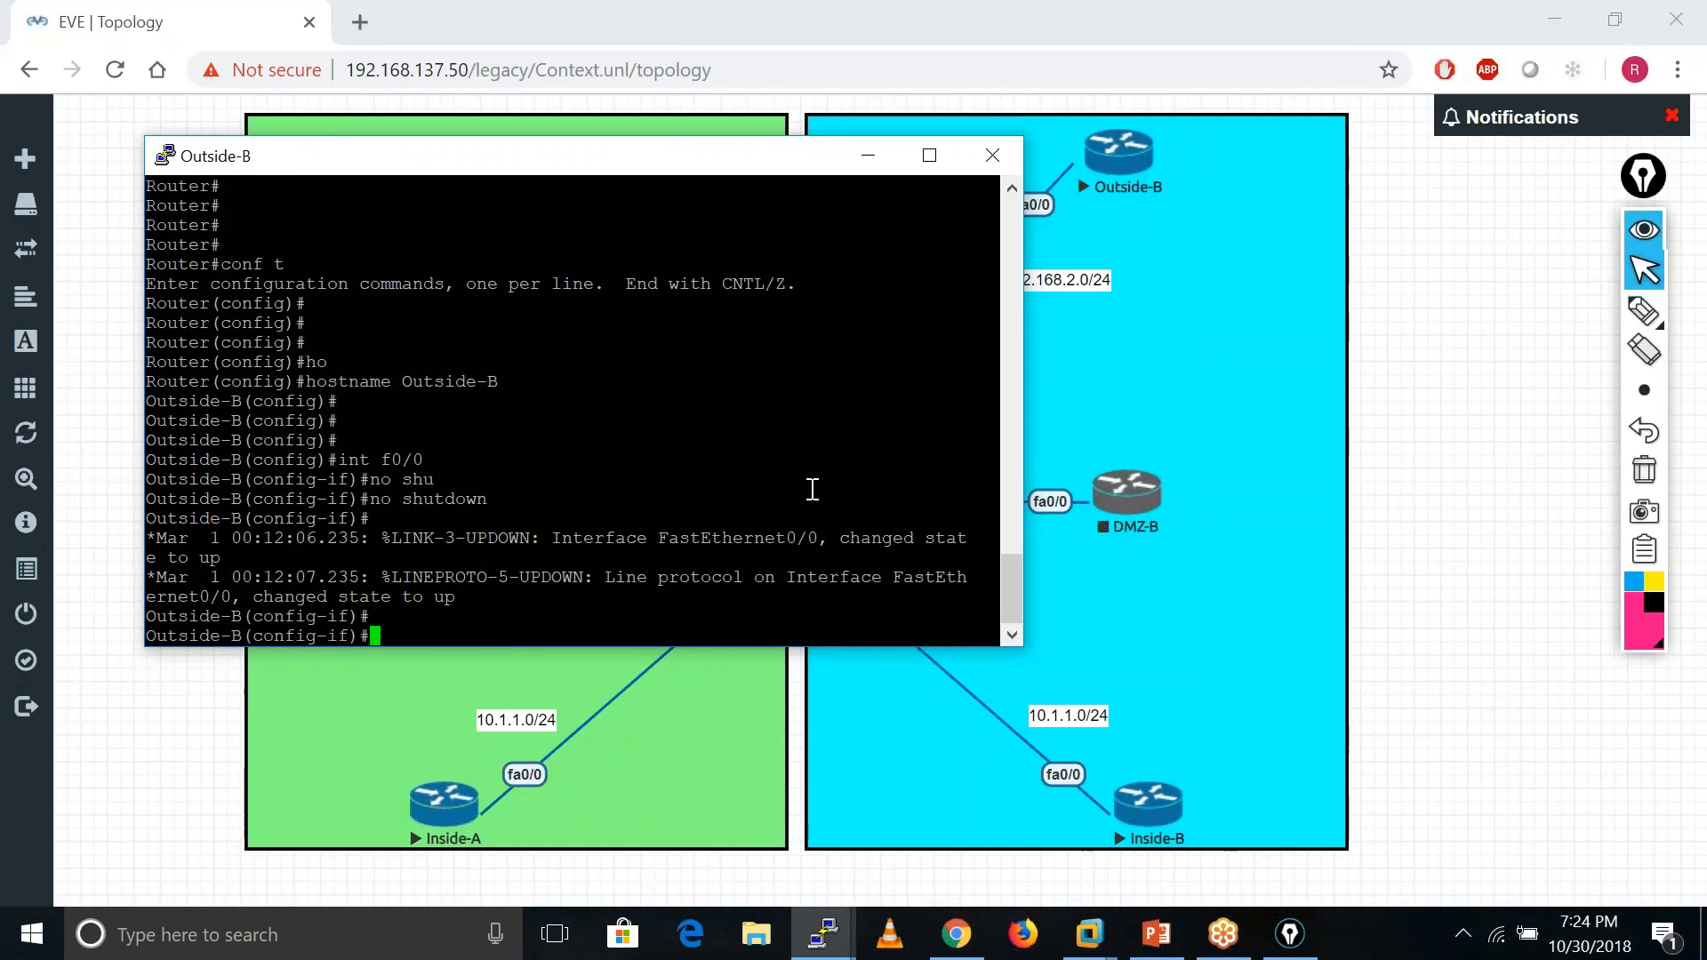
key(Return)
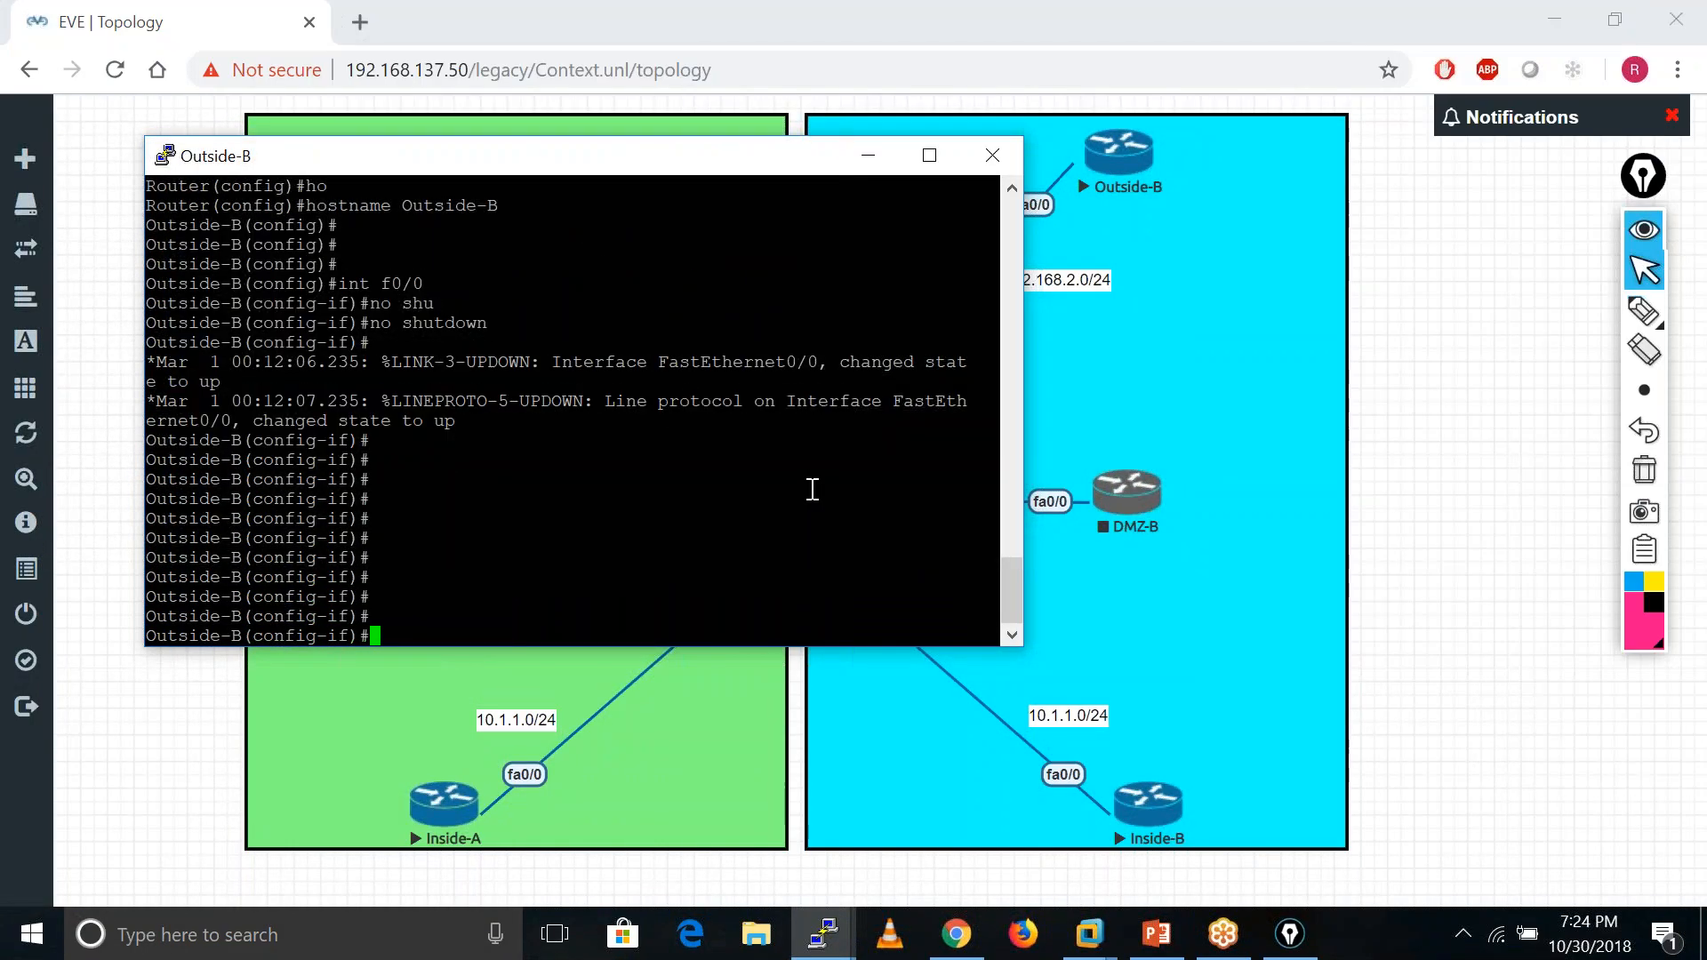
text(ip add 192.168.2.100 25)
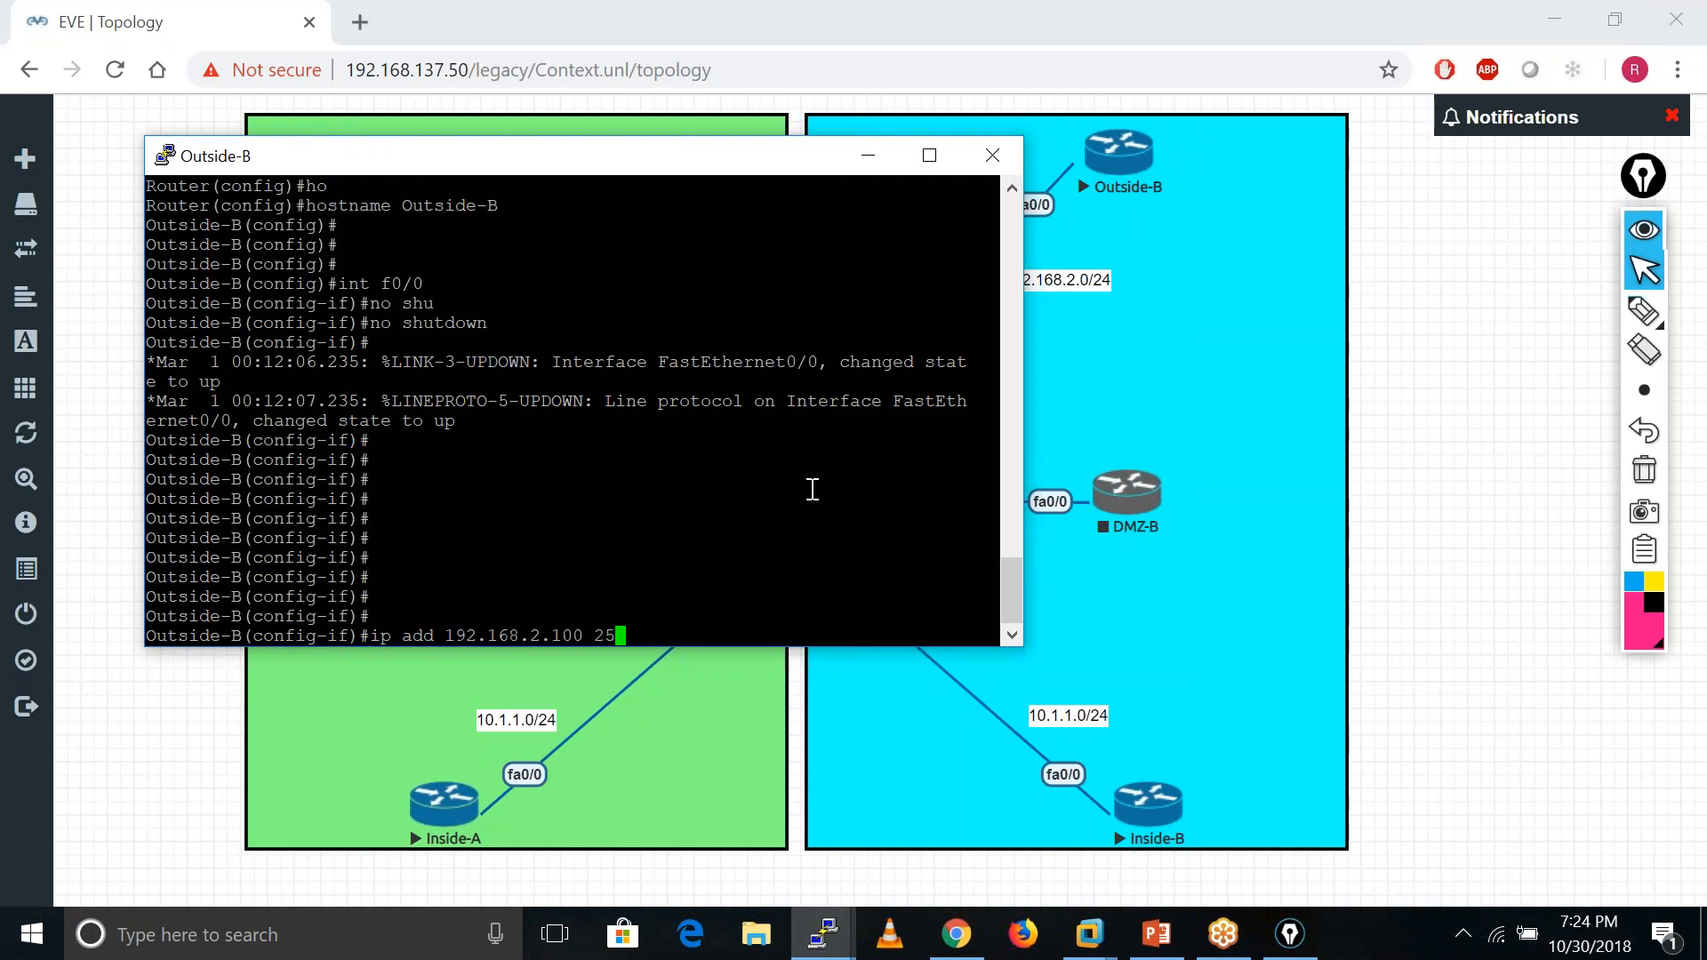
text(5.255.255.0)
key(Return)
key(Return)
key(Return)
key(Return)
key(Return)
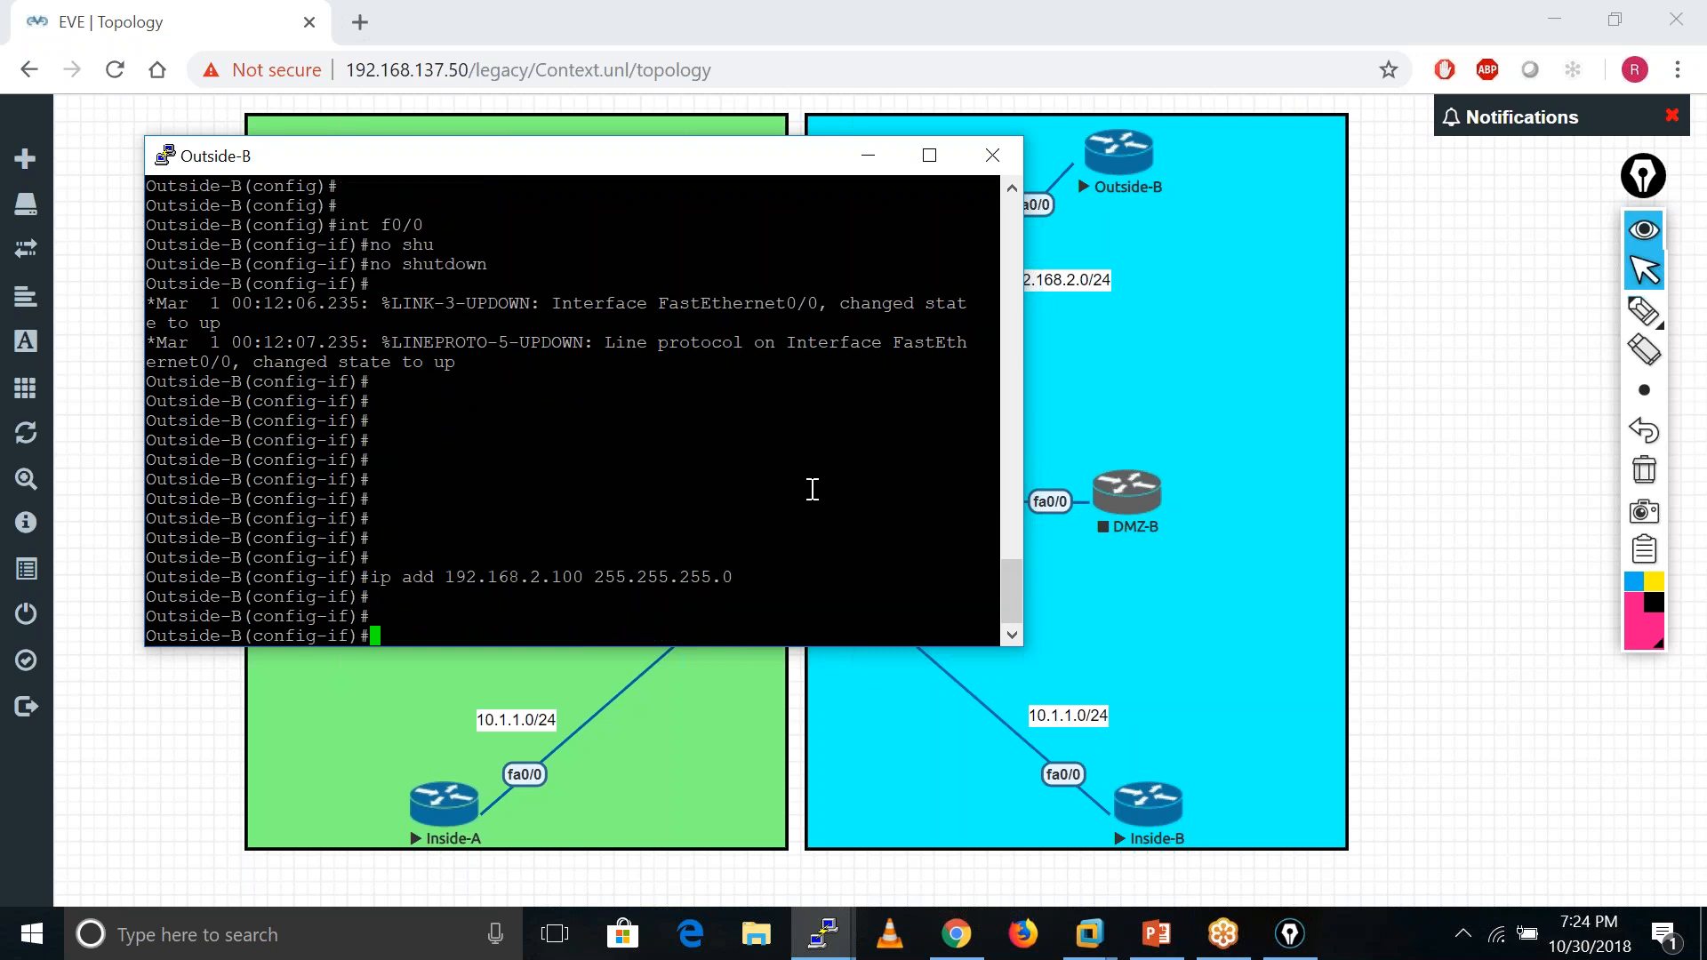
text(end)
key(Return)
key(Return)
key(Return)
key(Return)
key(Return)
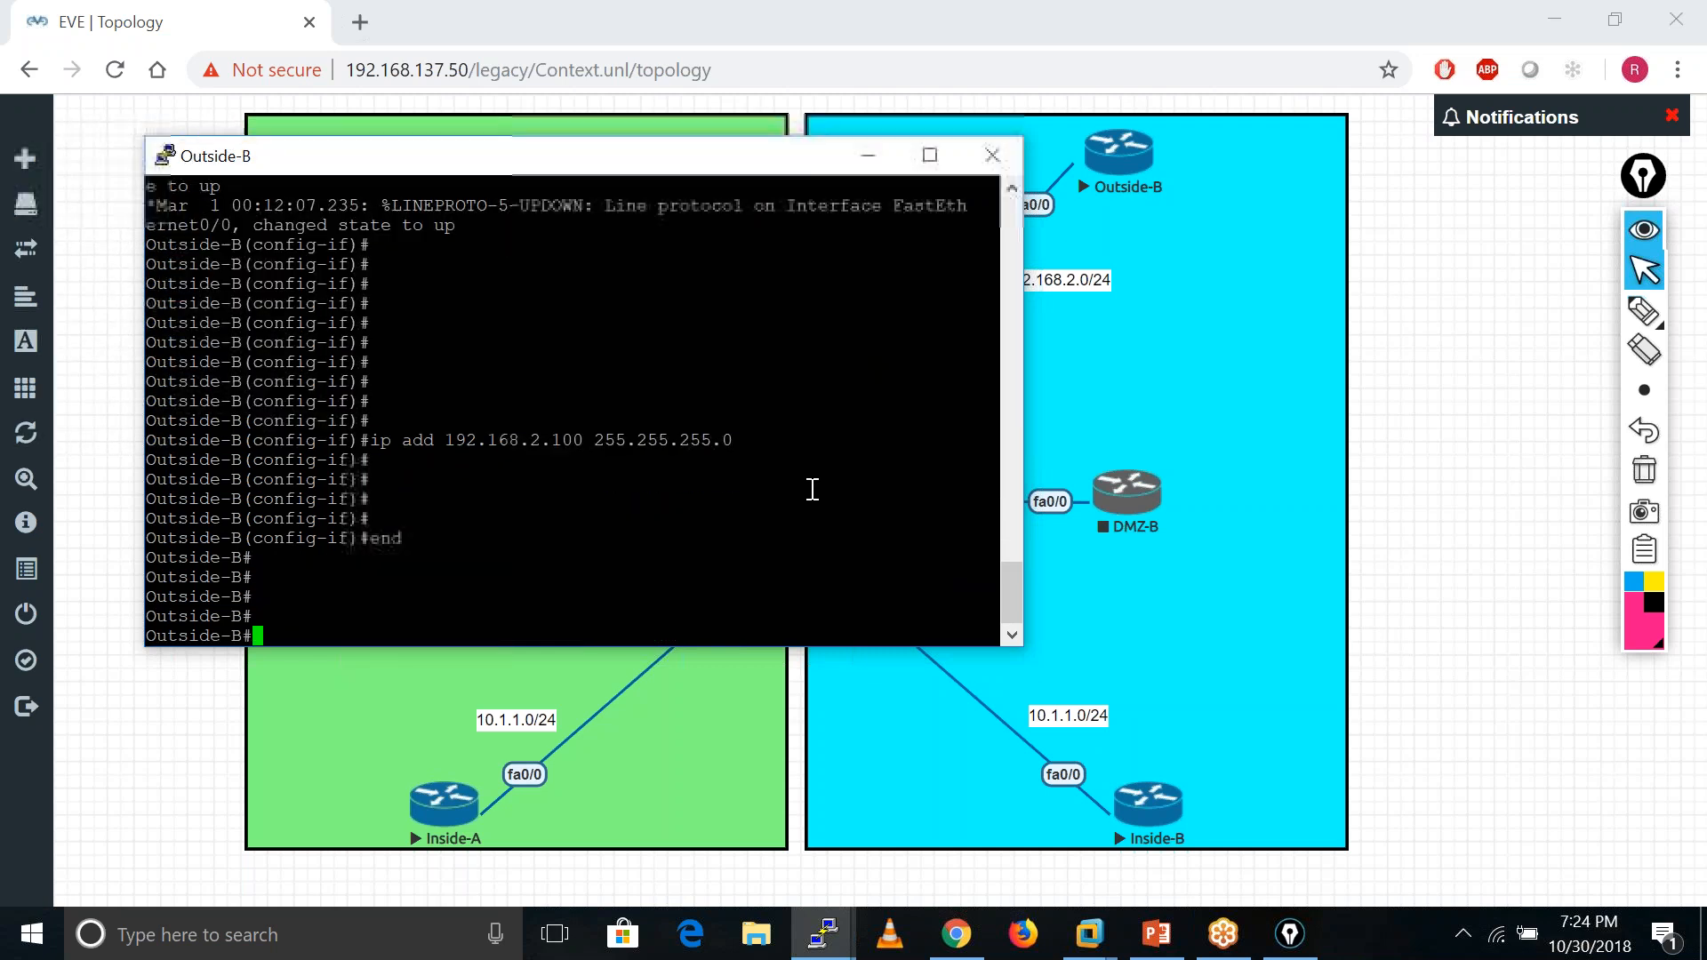
text(wr mem)
key(Tab)
key(Return)
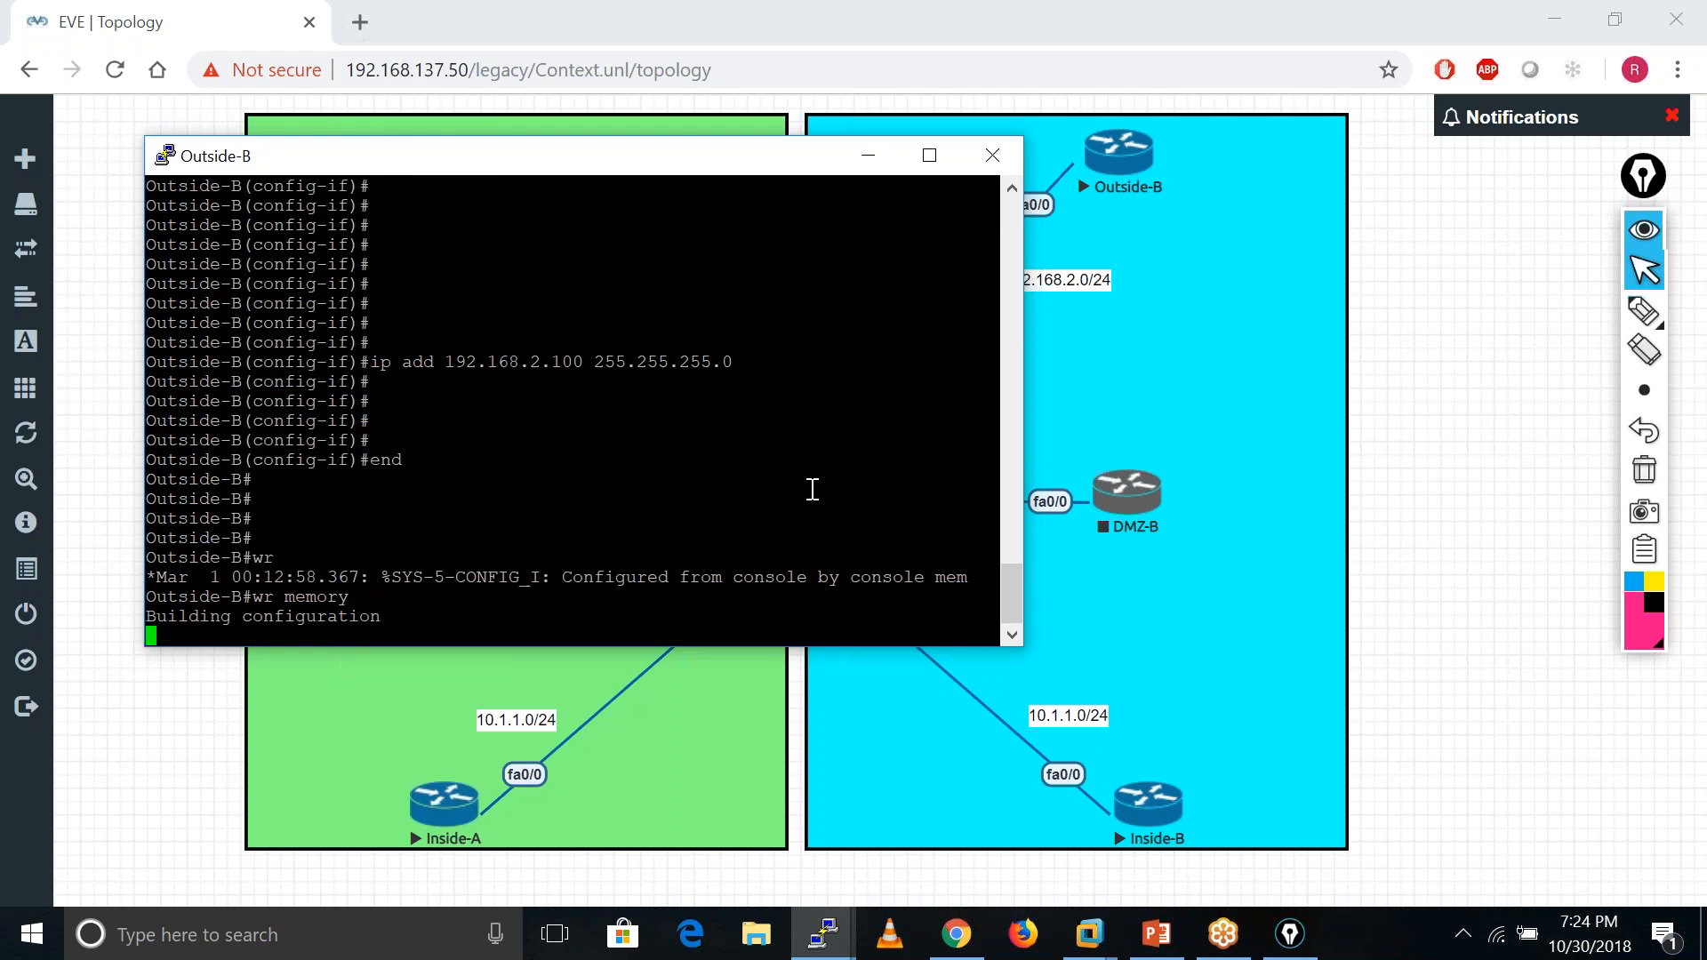
- Bring up the ASA console and enter privileged then global configuration mode
click(868, 156)
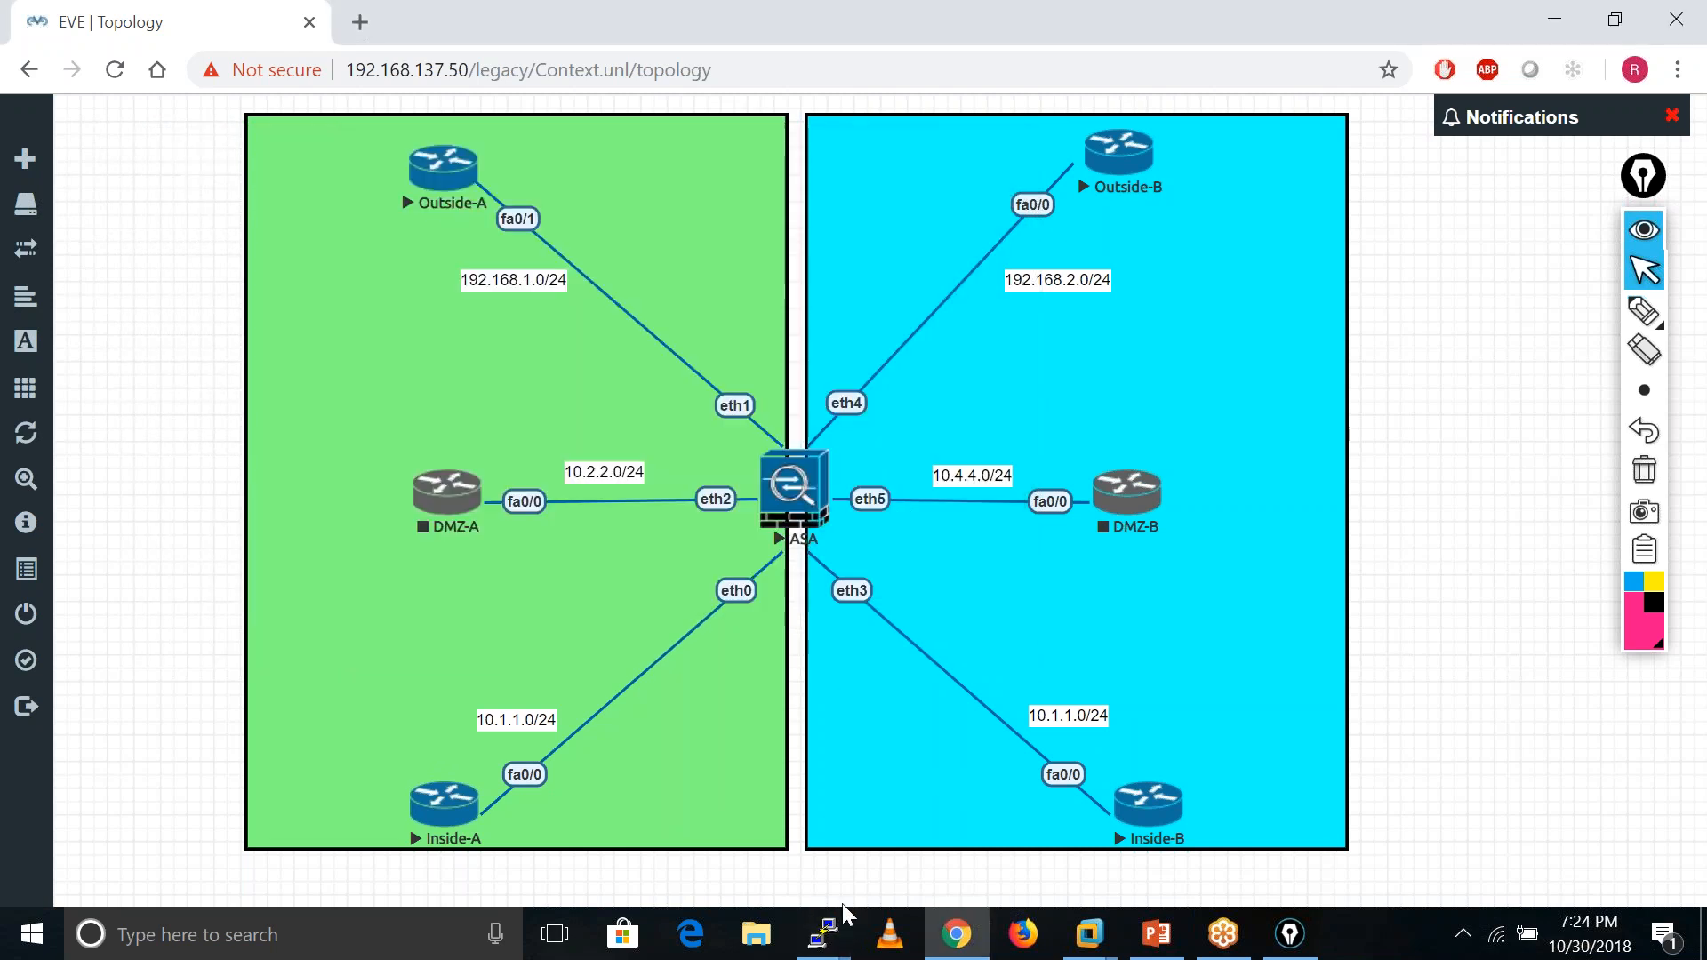
click(826, 933)
click(826, 934)
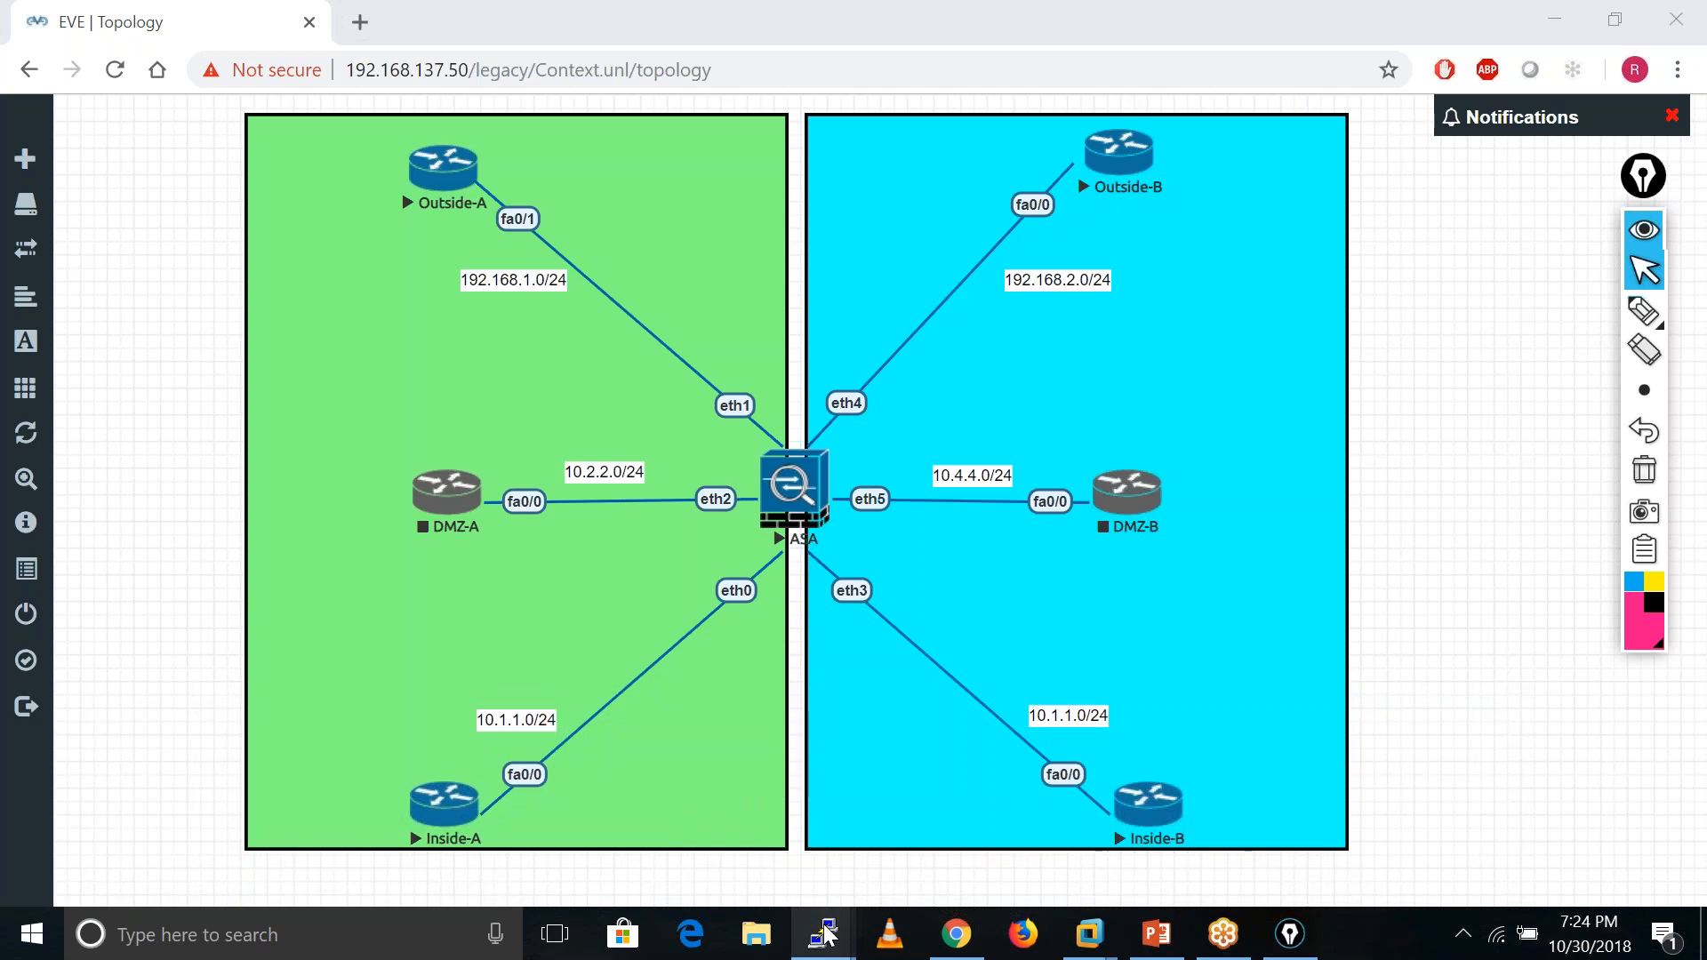
click(826, 934)
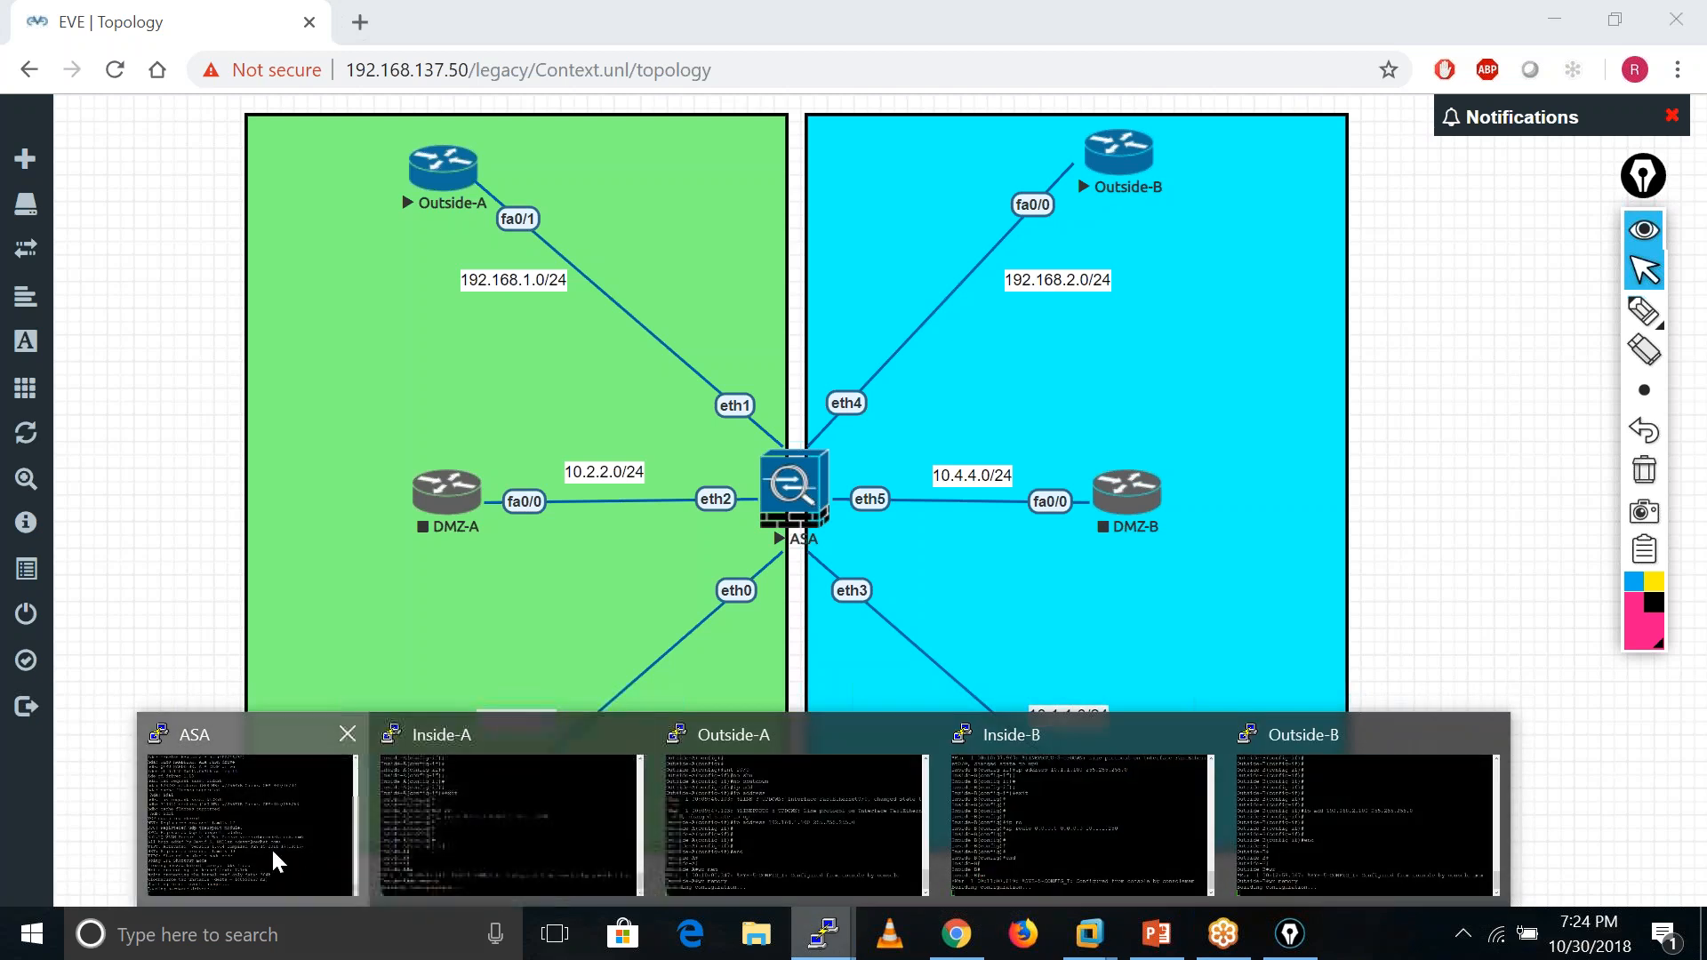
click(271, 846)
key(Return)
key(Return)
key(Return)
key(Return)
key(Return)
key(Return)
key(Return)
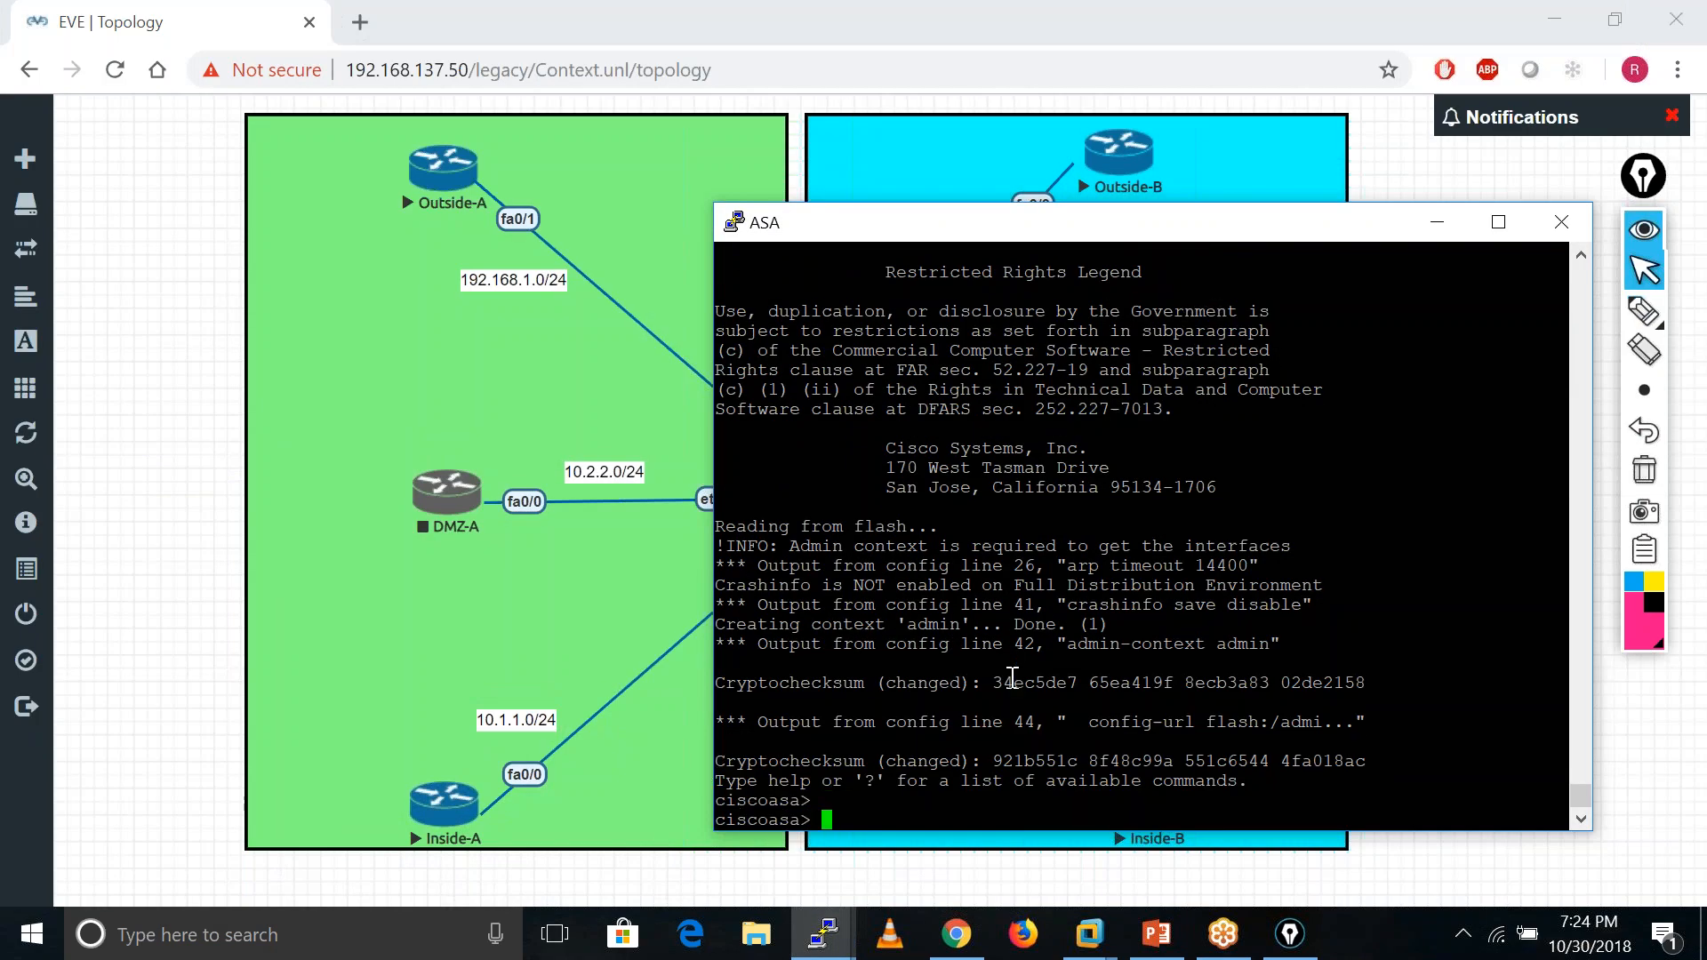
text(ena)
key(Tab)
key(Return)
key(Return)
key(Return)
key(Return)
key(Return)
key(Return)
key(Return)
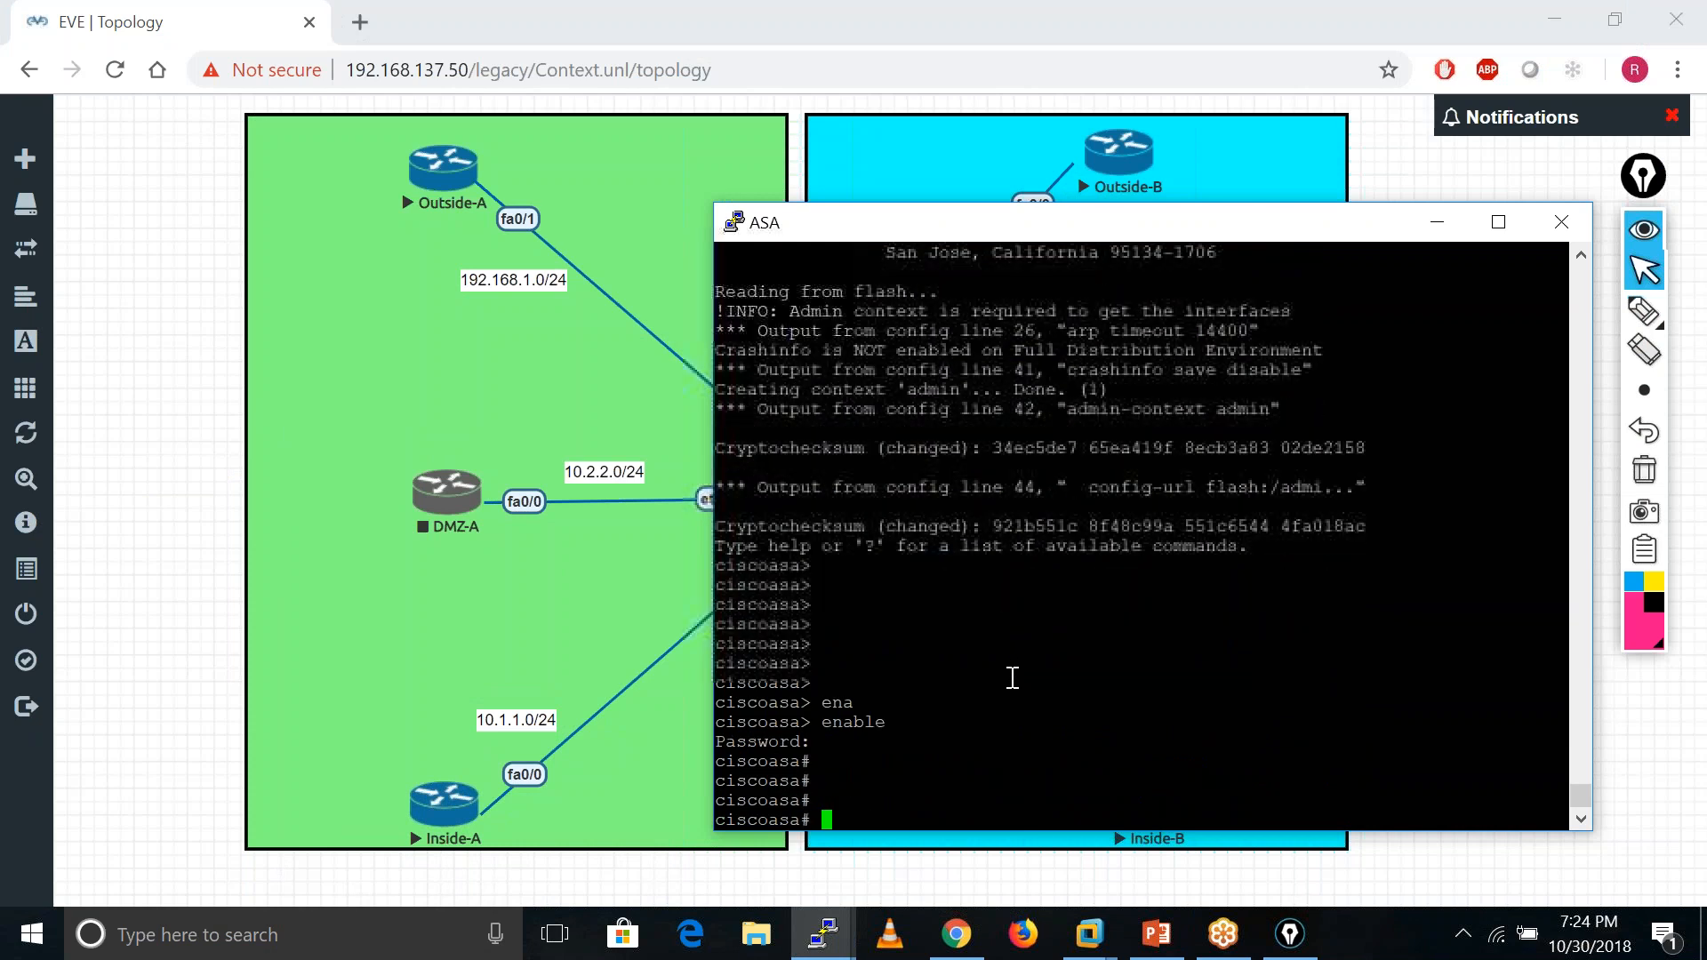
text(conf t)
key(Return)
- Run show mode and show context, confirming multiple mode with only the admin context
key(Return)
key(Return)
key(Return)
key(Return)
key(Return)
key(Return)
key(Return)
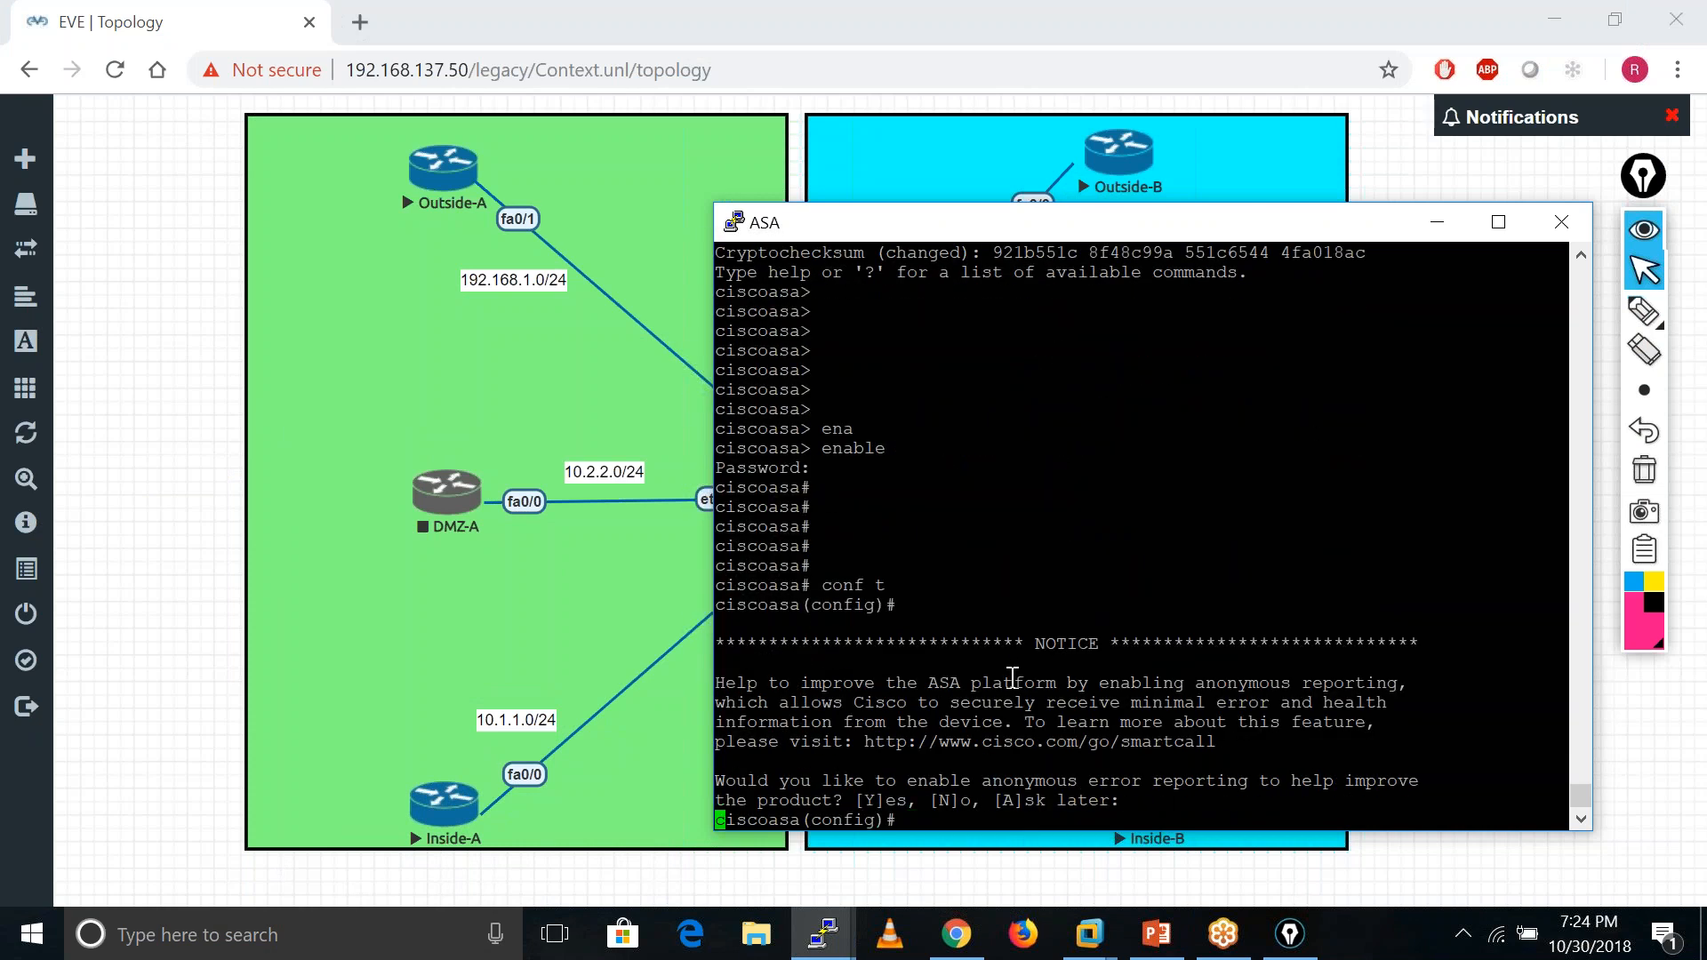
text(sho)
key(Tab)
text(mode)
key(Return)
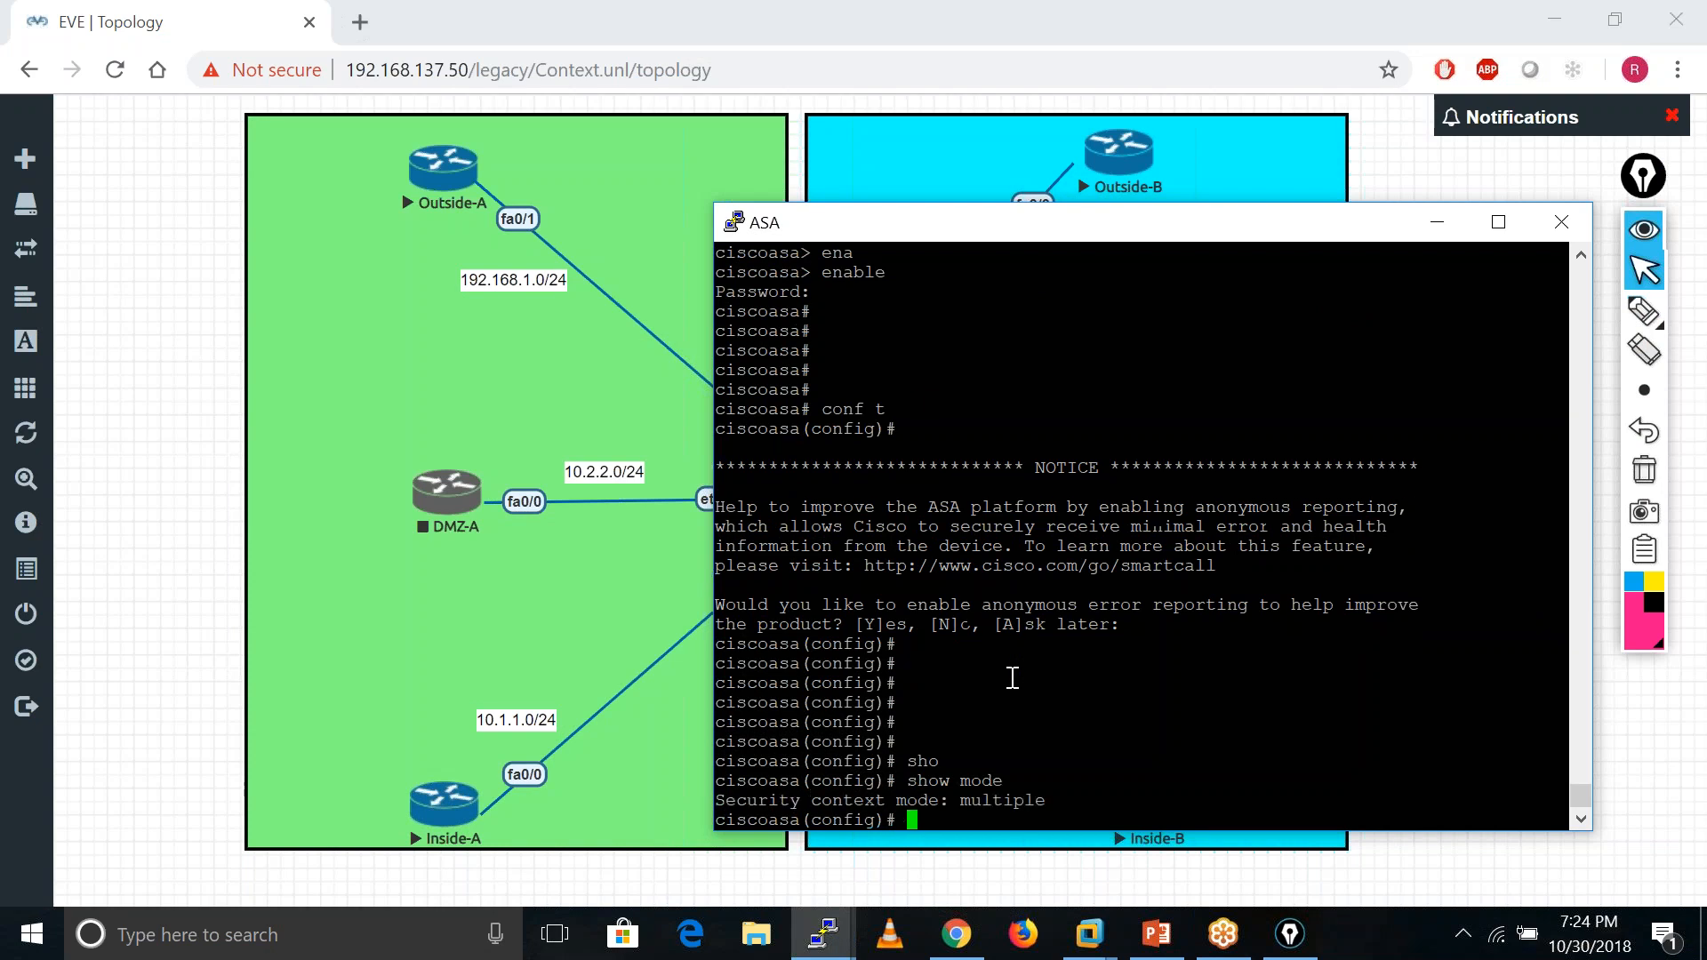
key(Return)
key(Return)
key(Return)
key(Return)
key(Return)
key(Return)
key(Return)
key(Return)
key(Return)
key(Return)
key(Return)
key(Return)
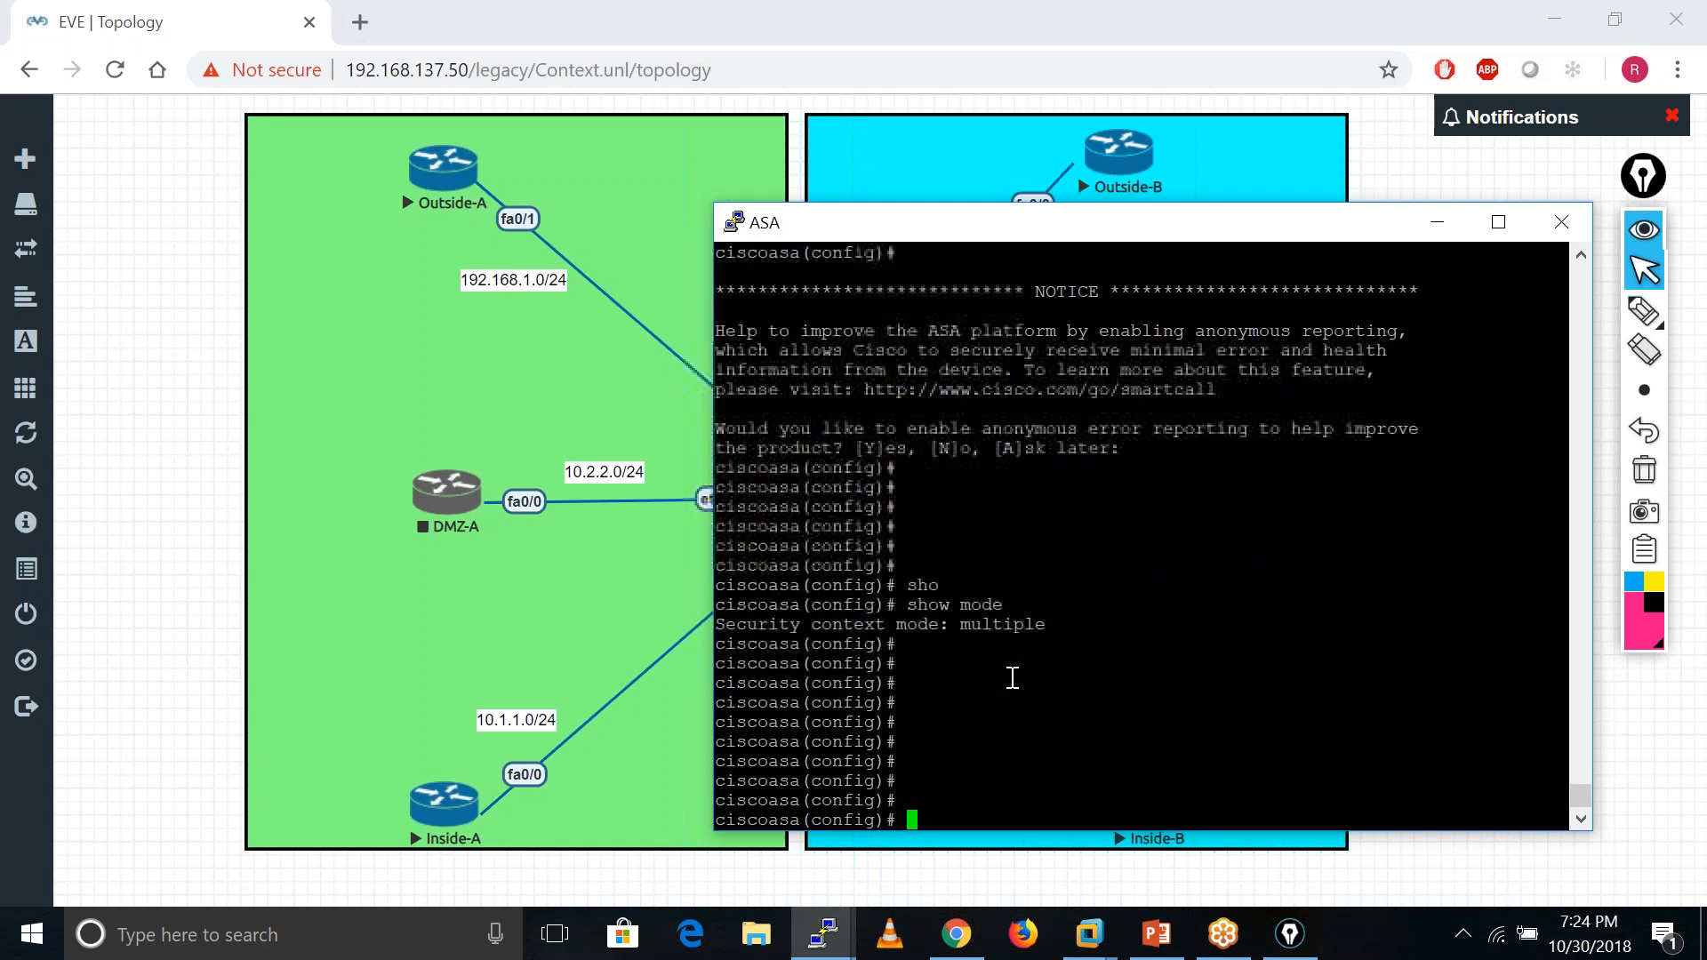
text(sho)
key(Tab)
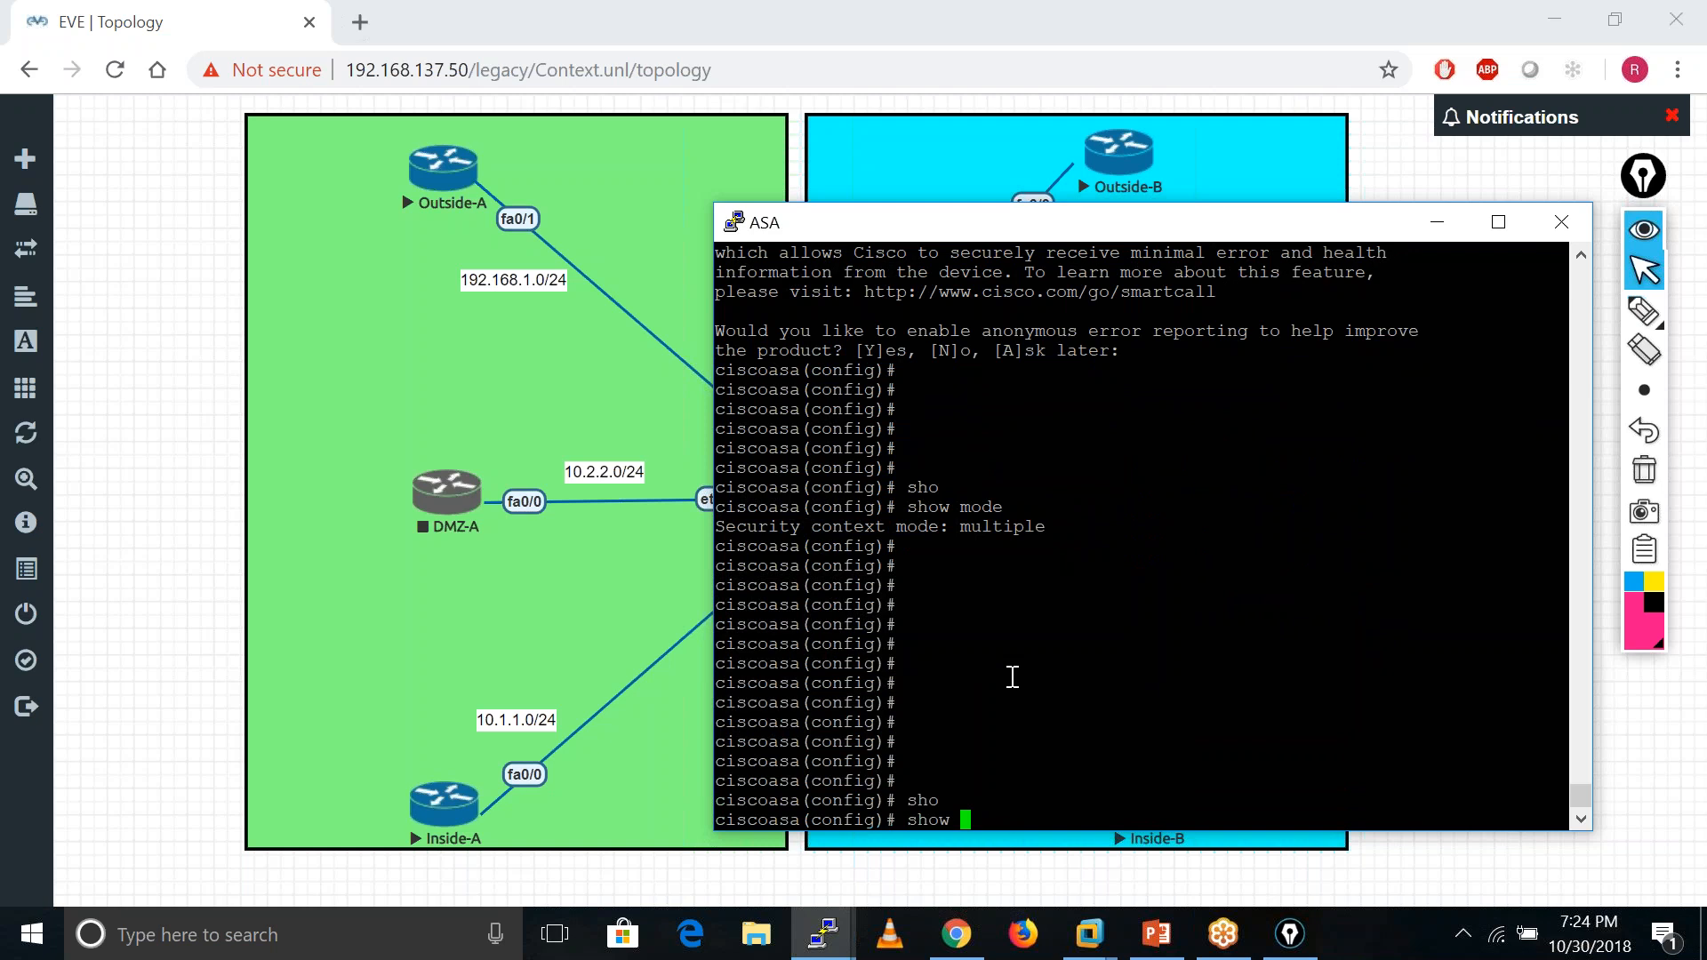
text(conte)
key(Tab)
key(Return)
key(Return)
key(Return)
key(Return)
key(Return)
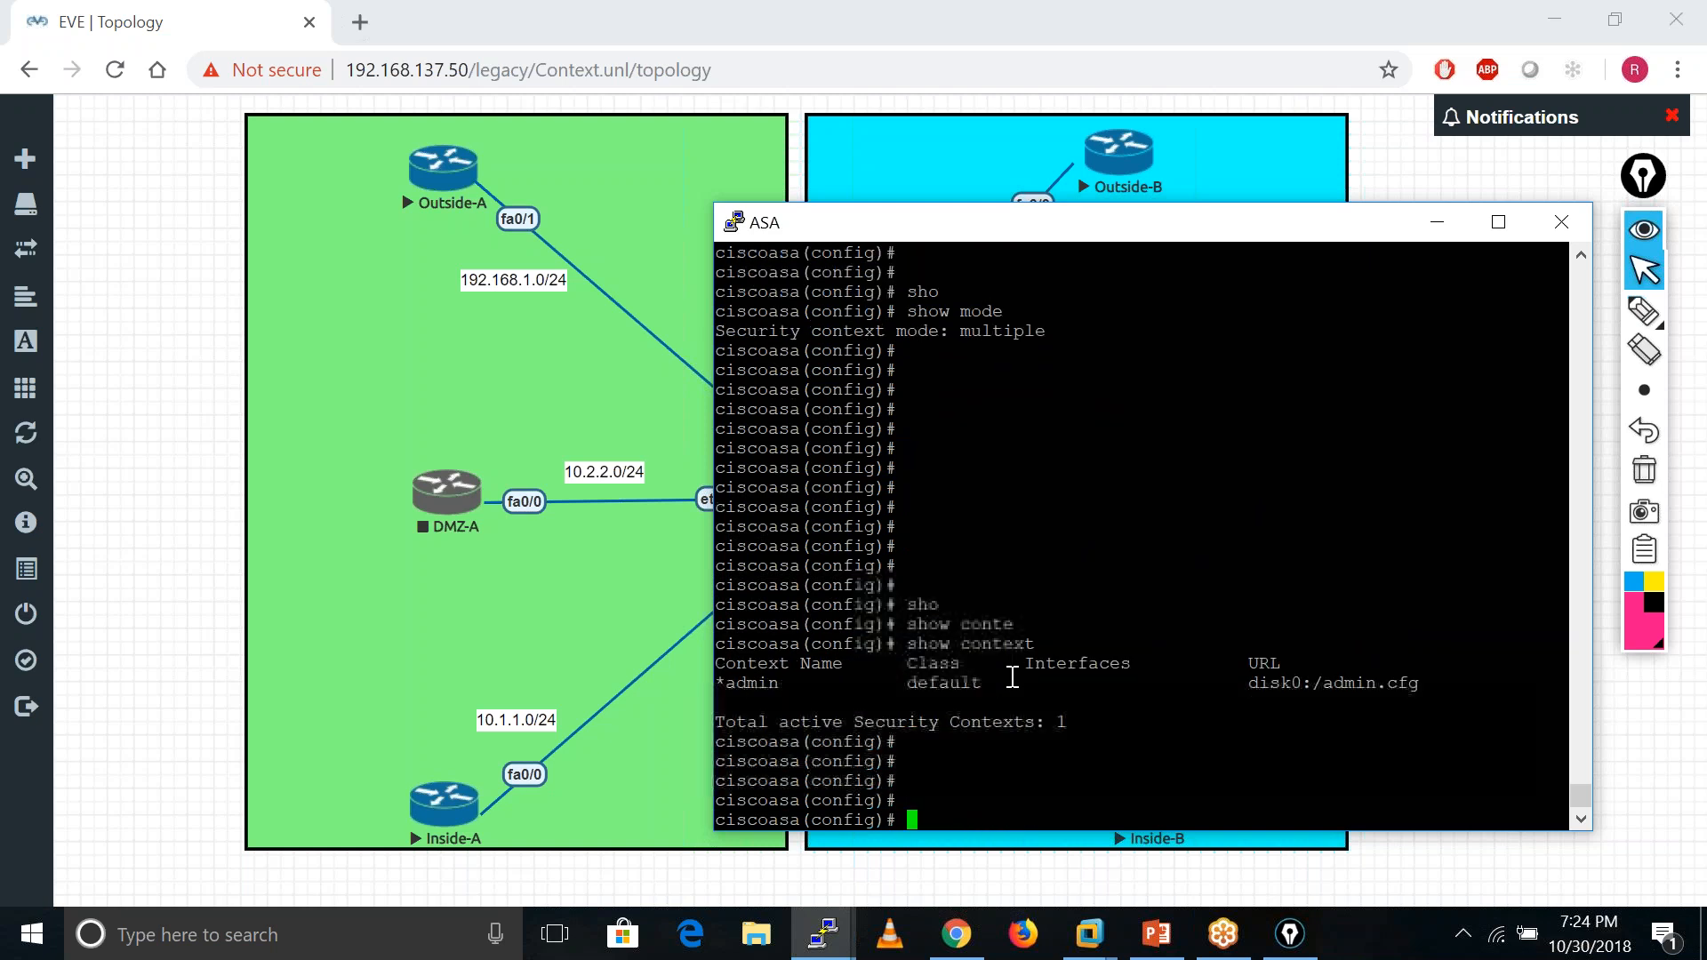
key(Return)
- Select and copy the admin context row from the context list
drag(726, 664, 807, 663)
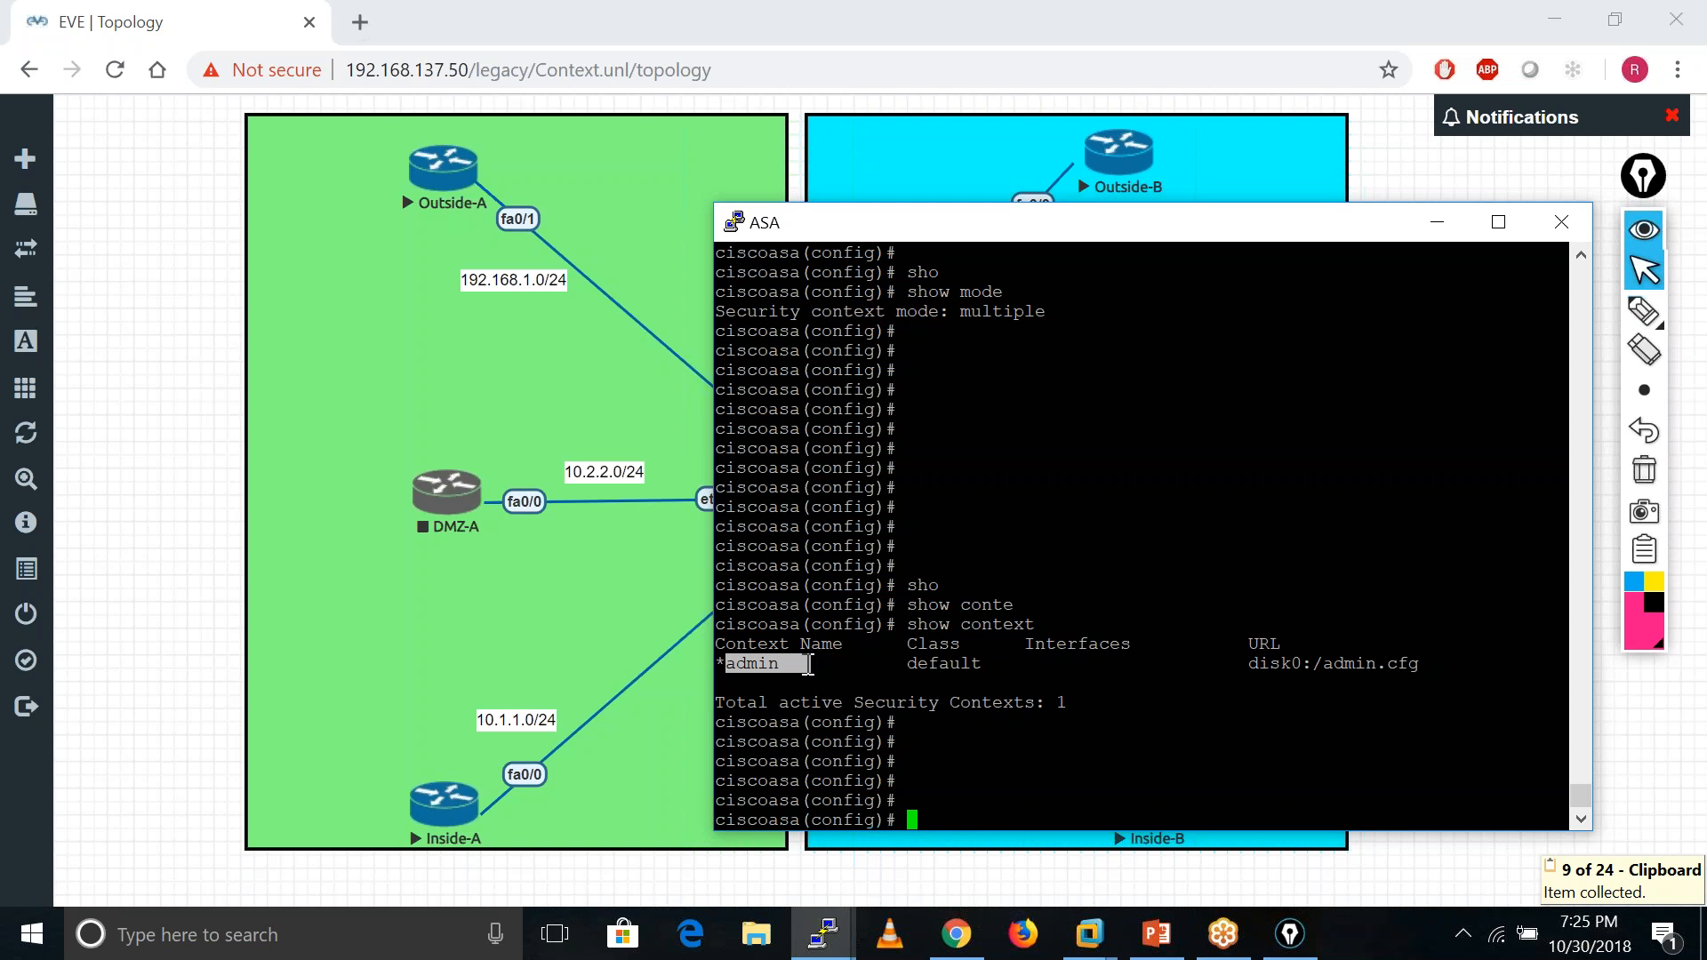
drag(717, 663, 721, 665)
triple_click(721, 665)
double_click(721, 665)
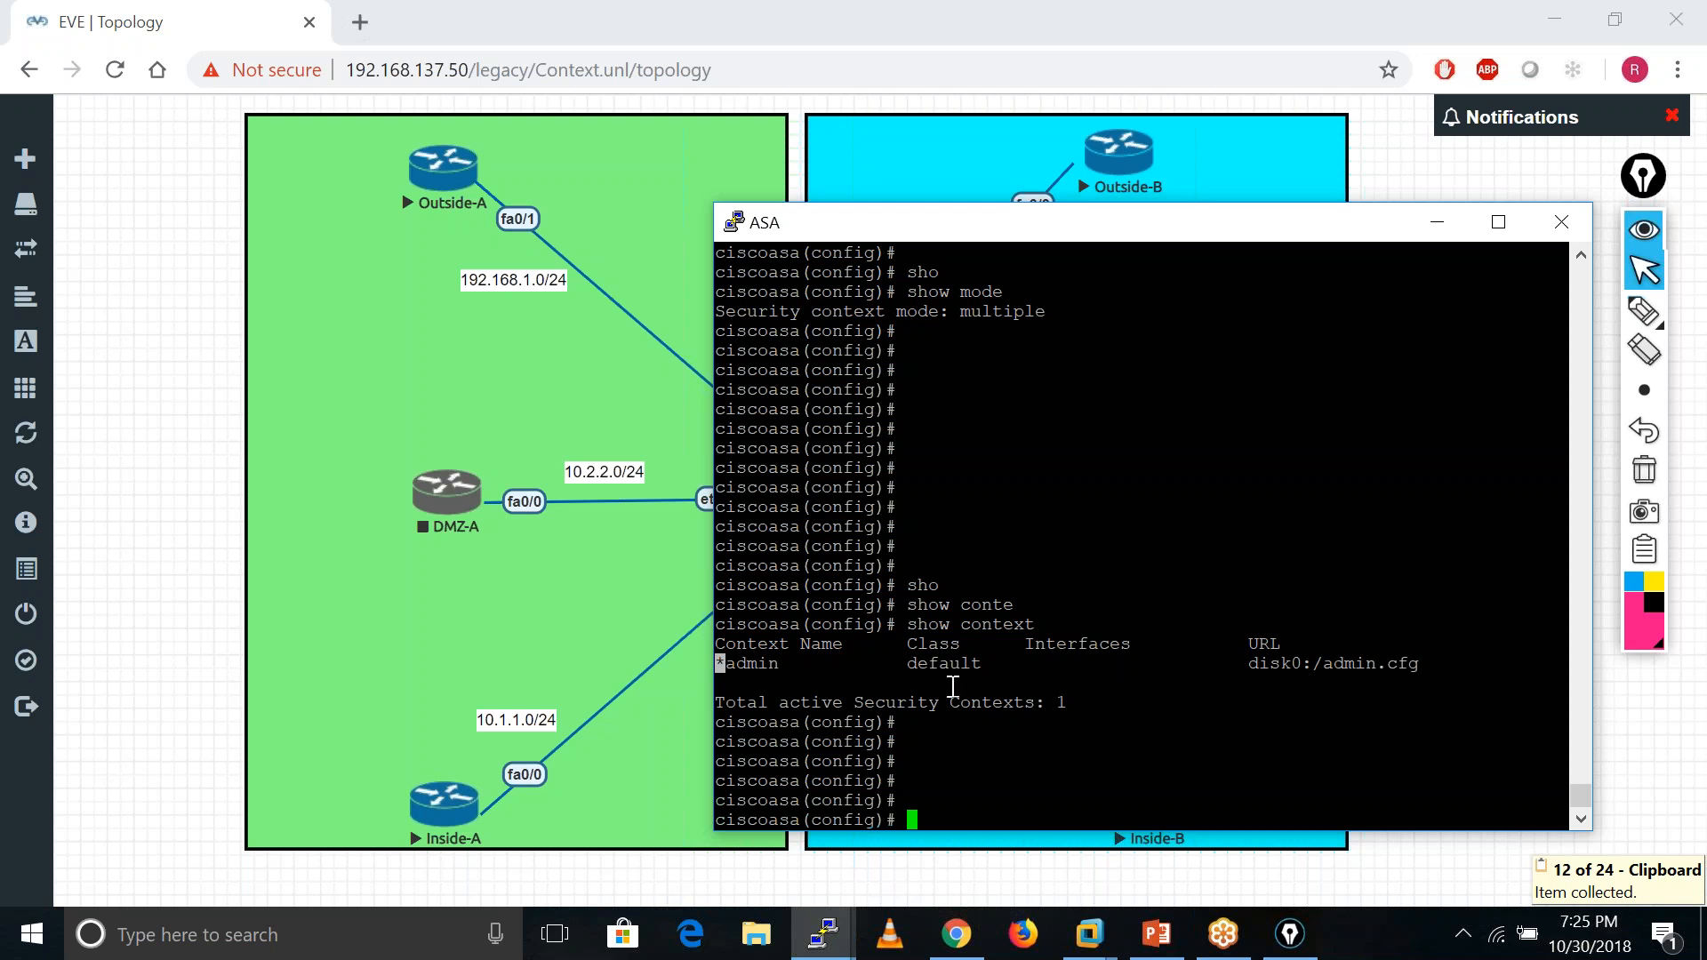
- Set hostname ASA, then wipe the configuration with clear configure all
text(ho)
key(Tab)
text(ASA)
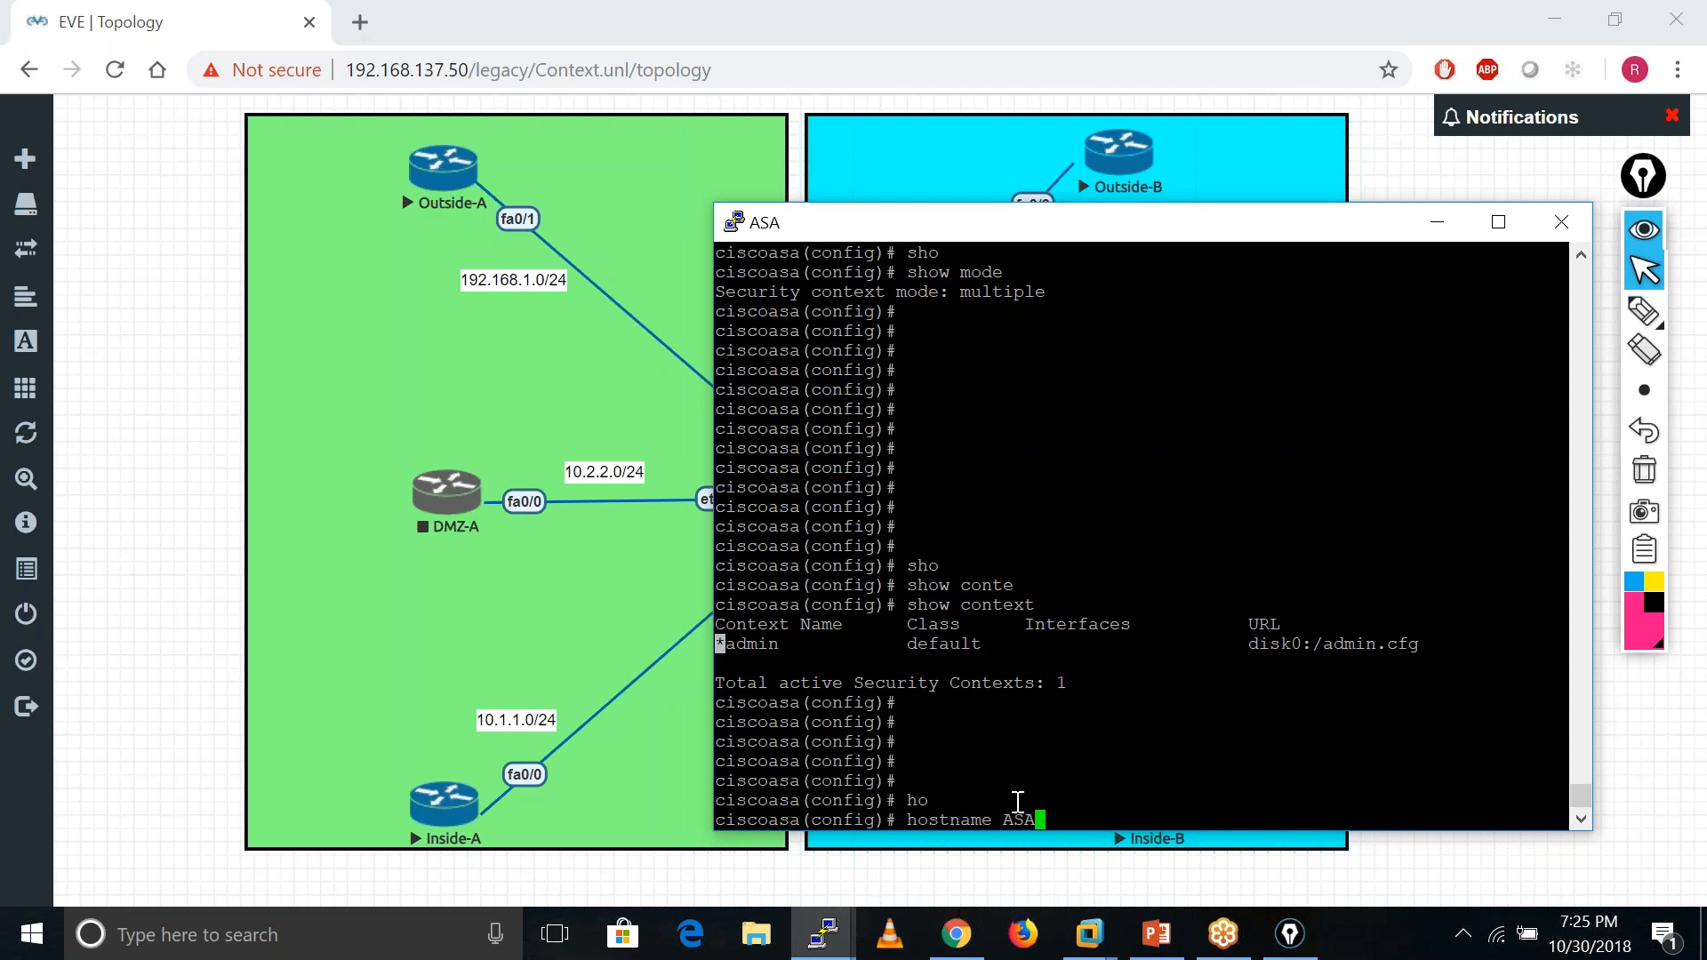
key(Return)
key(Return)
key(Return)
key(Return)
key(Return)
key(Return)
key(Return)
key(Return)
key(Return)
key(Return)
key(Return)
key(Return)
key(Return)
key(Return)
key(Return)
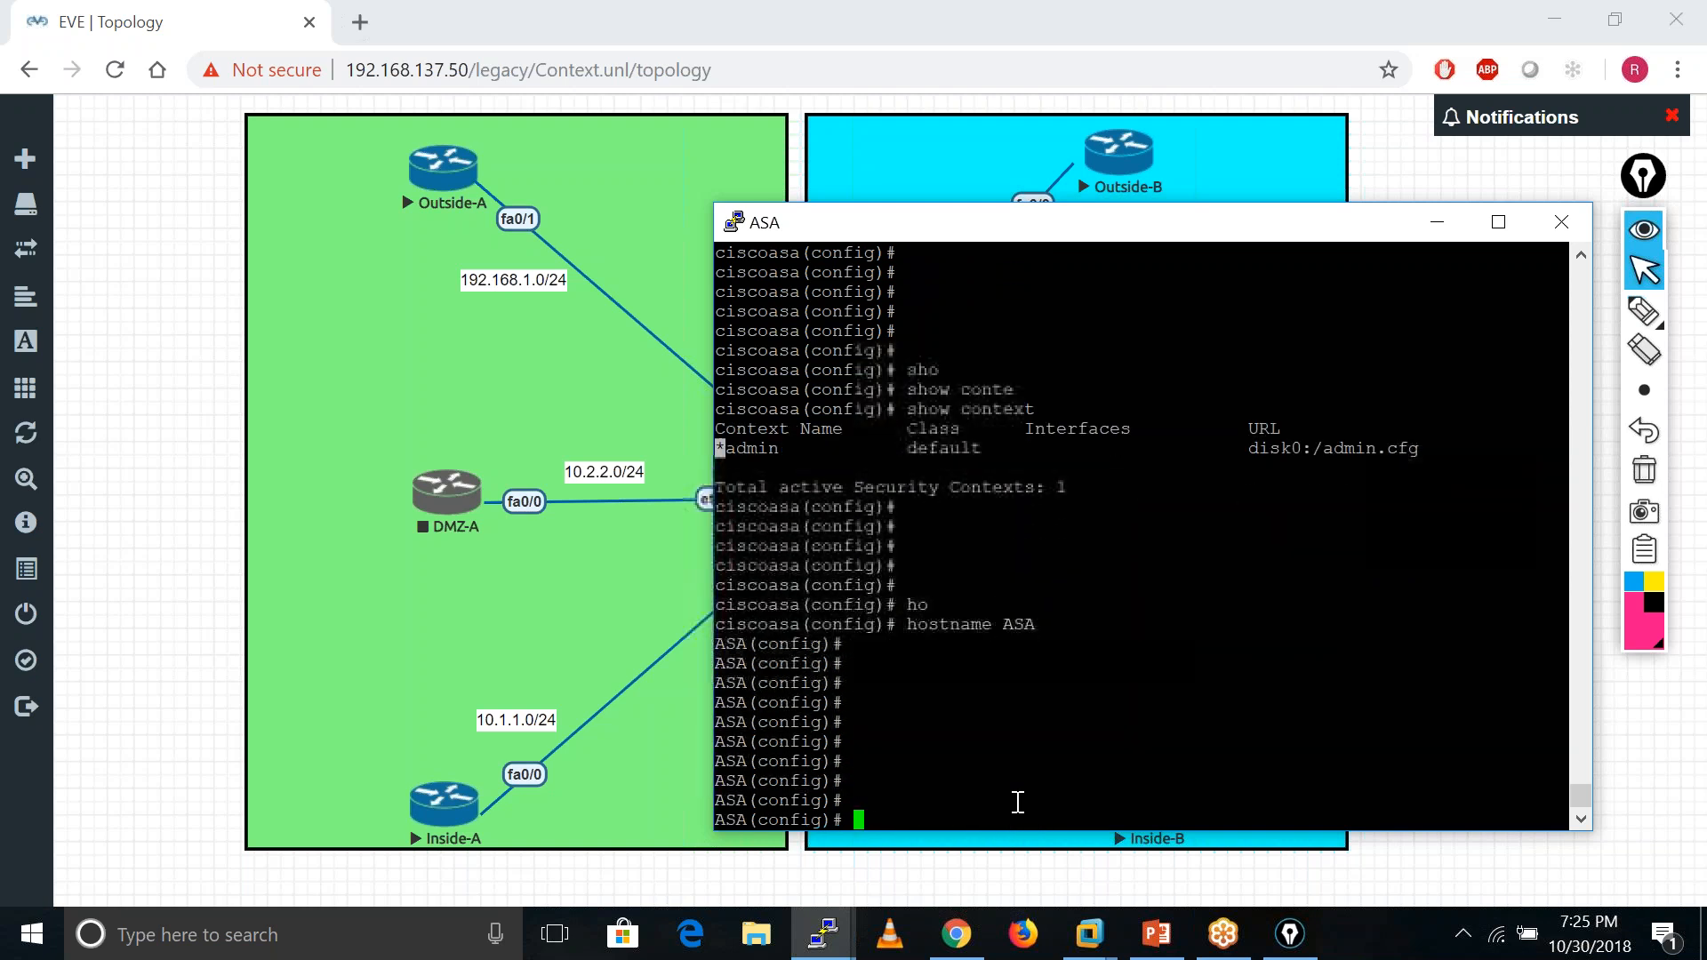
text(cle)
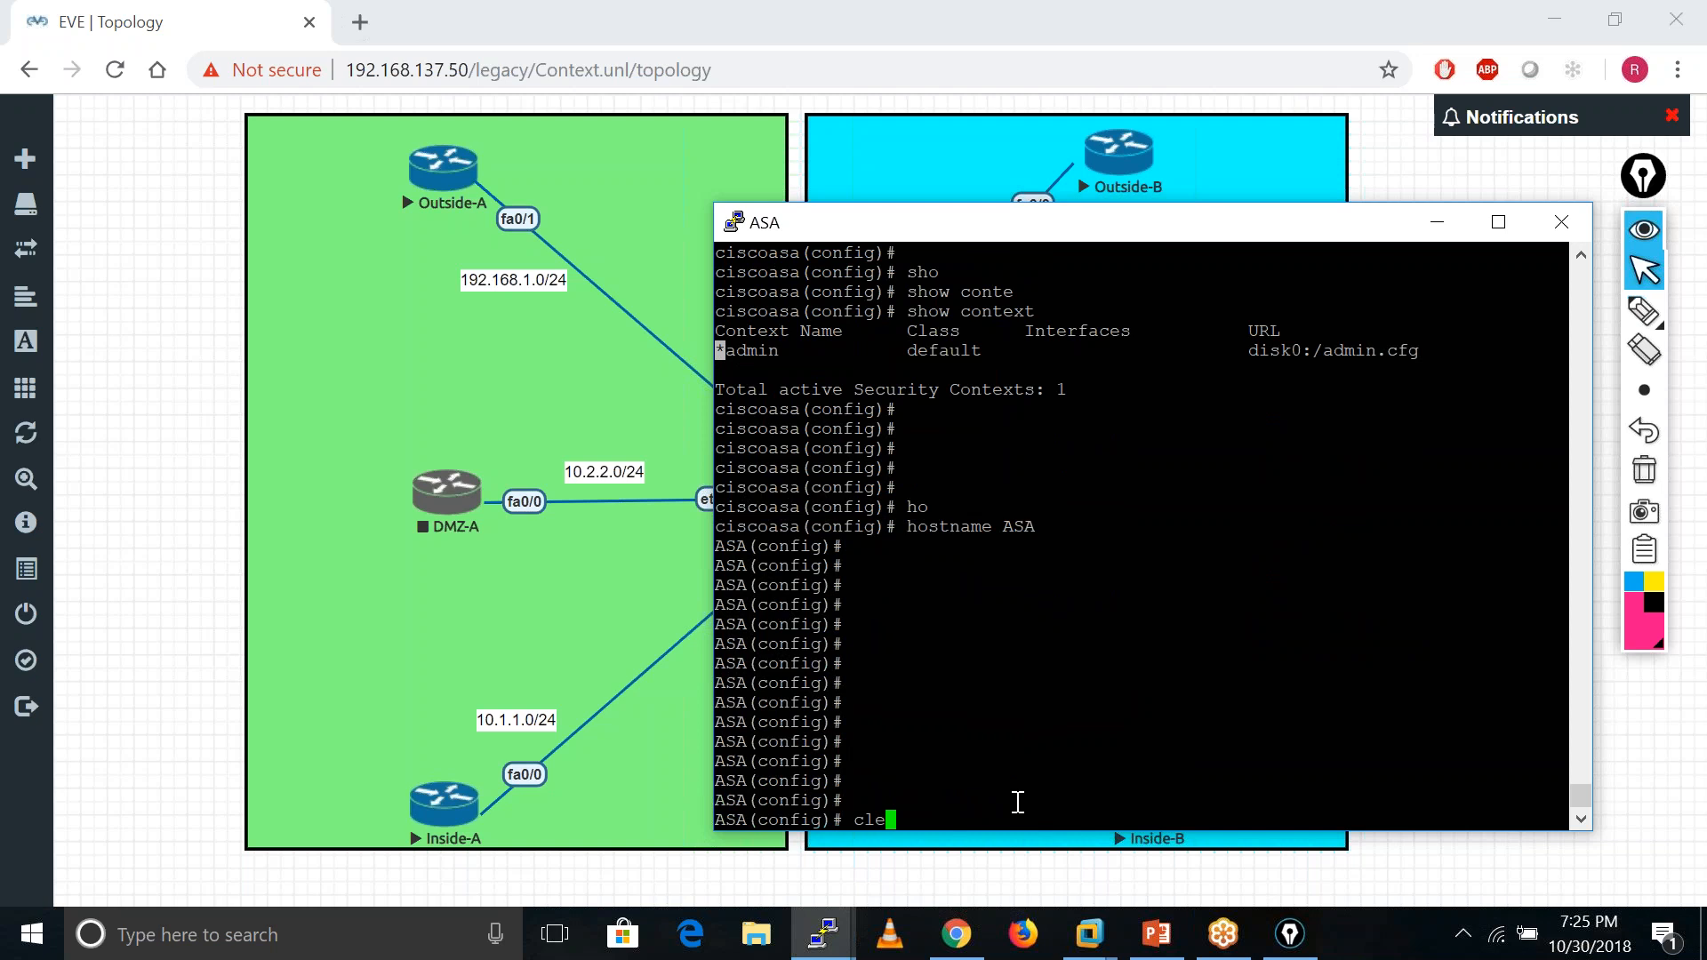
key(Tab)
text(confi)
key(Tab)
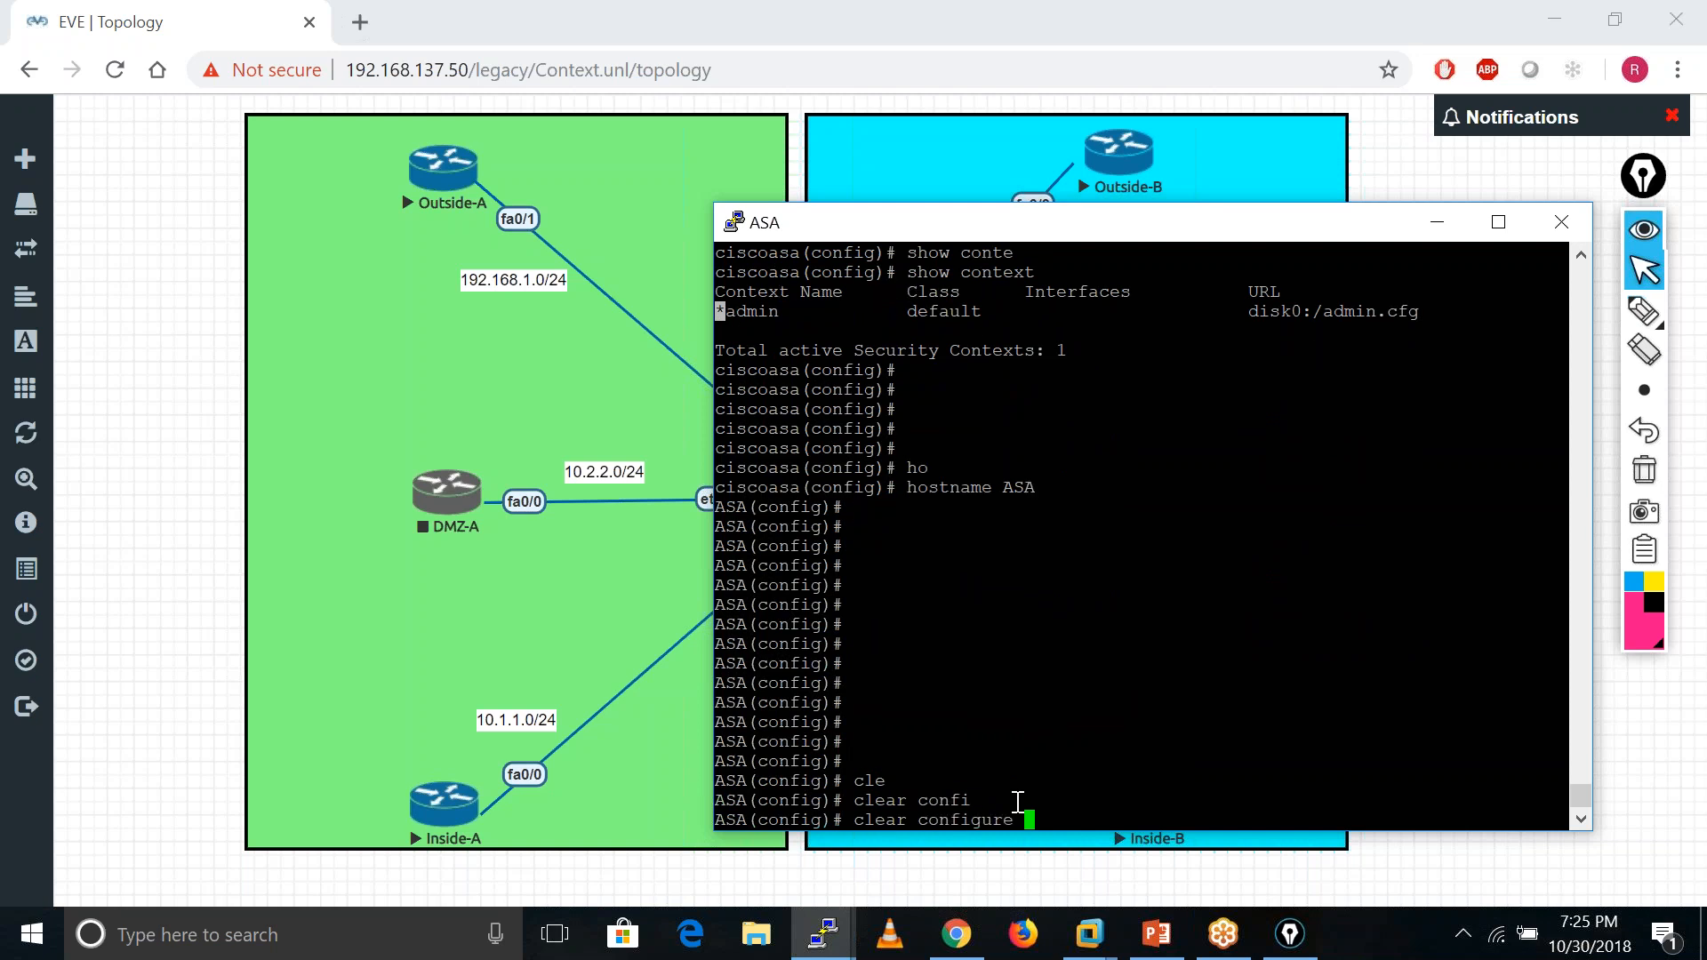
text(all)
key(Return)
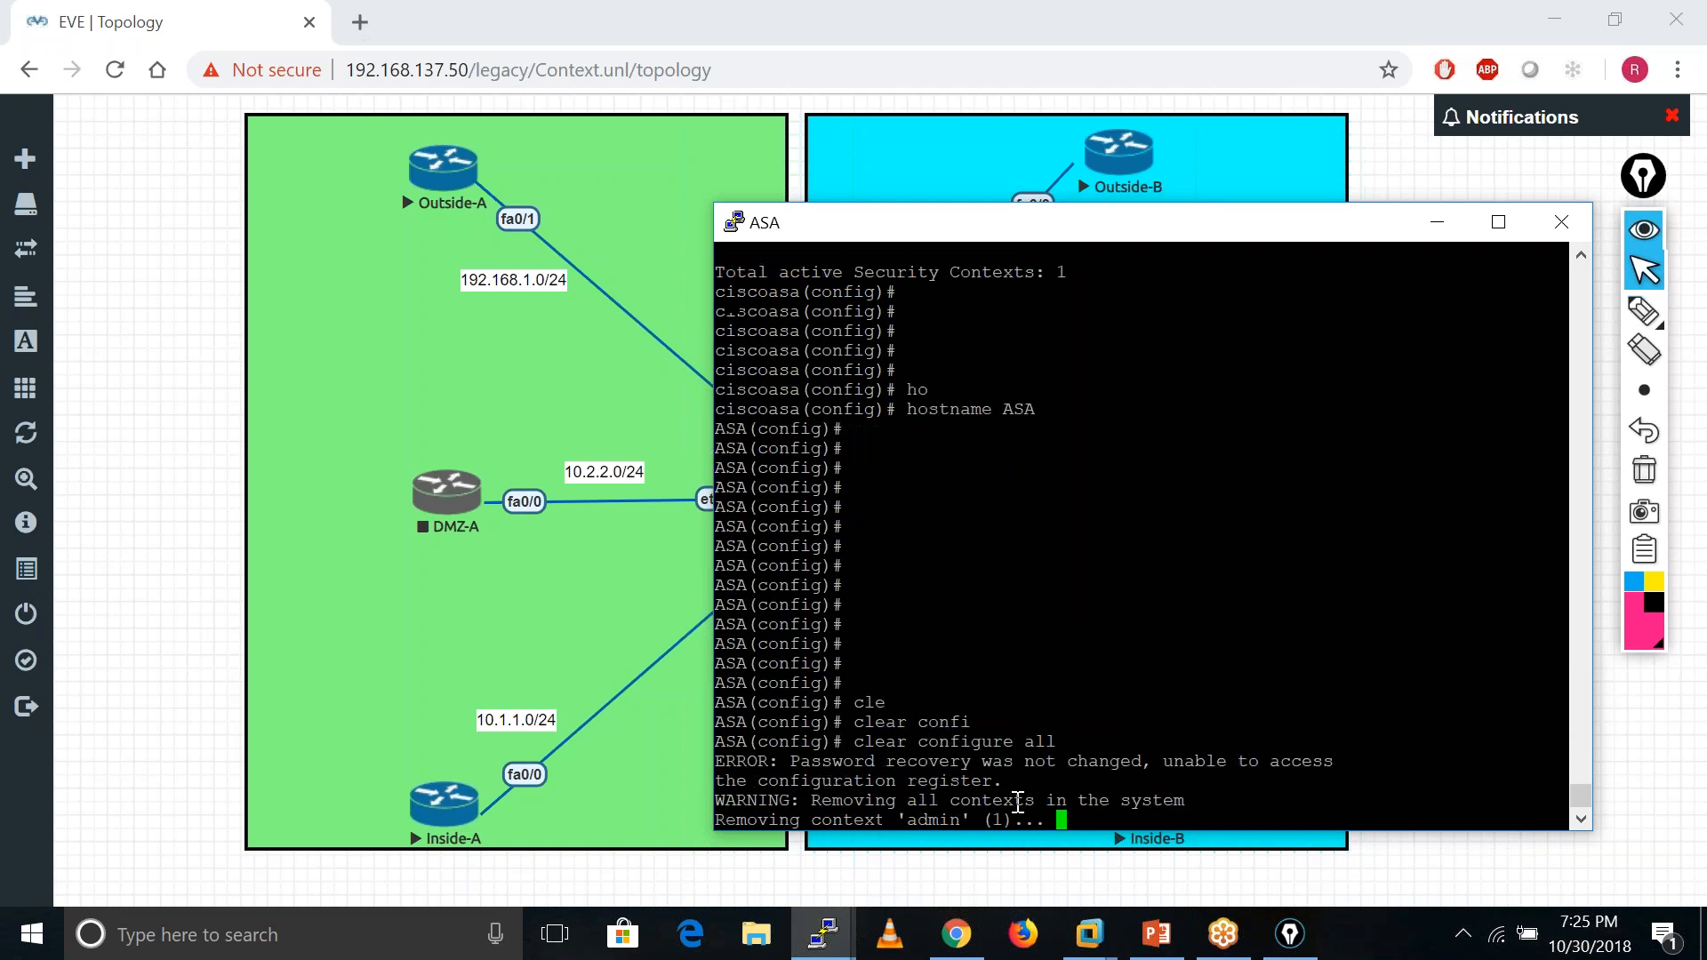
key(Return)
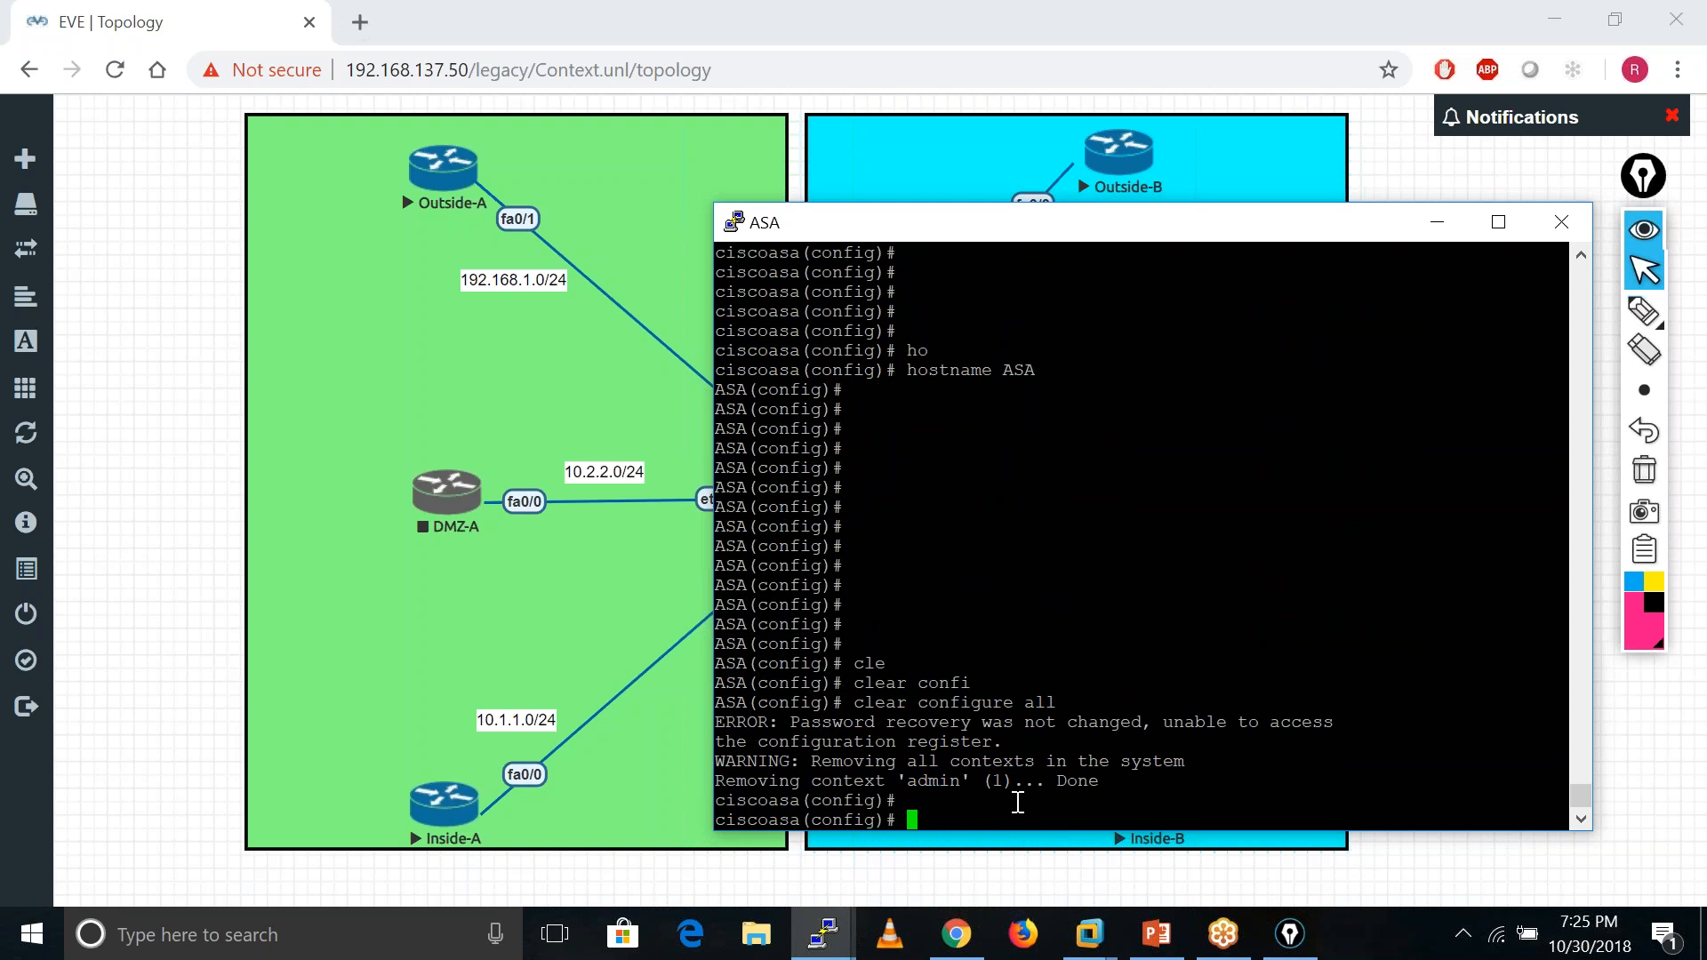
key(Return)
key(Return)
key(Return)
key(Return)
key(Return)
key(Return)
key(Return)
key(Return)
key(Return)
key(Return)
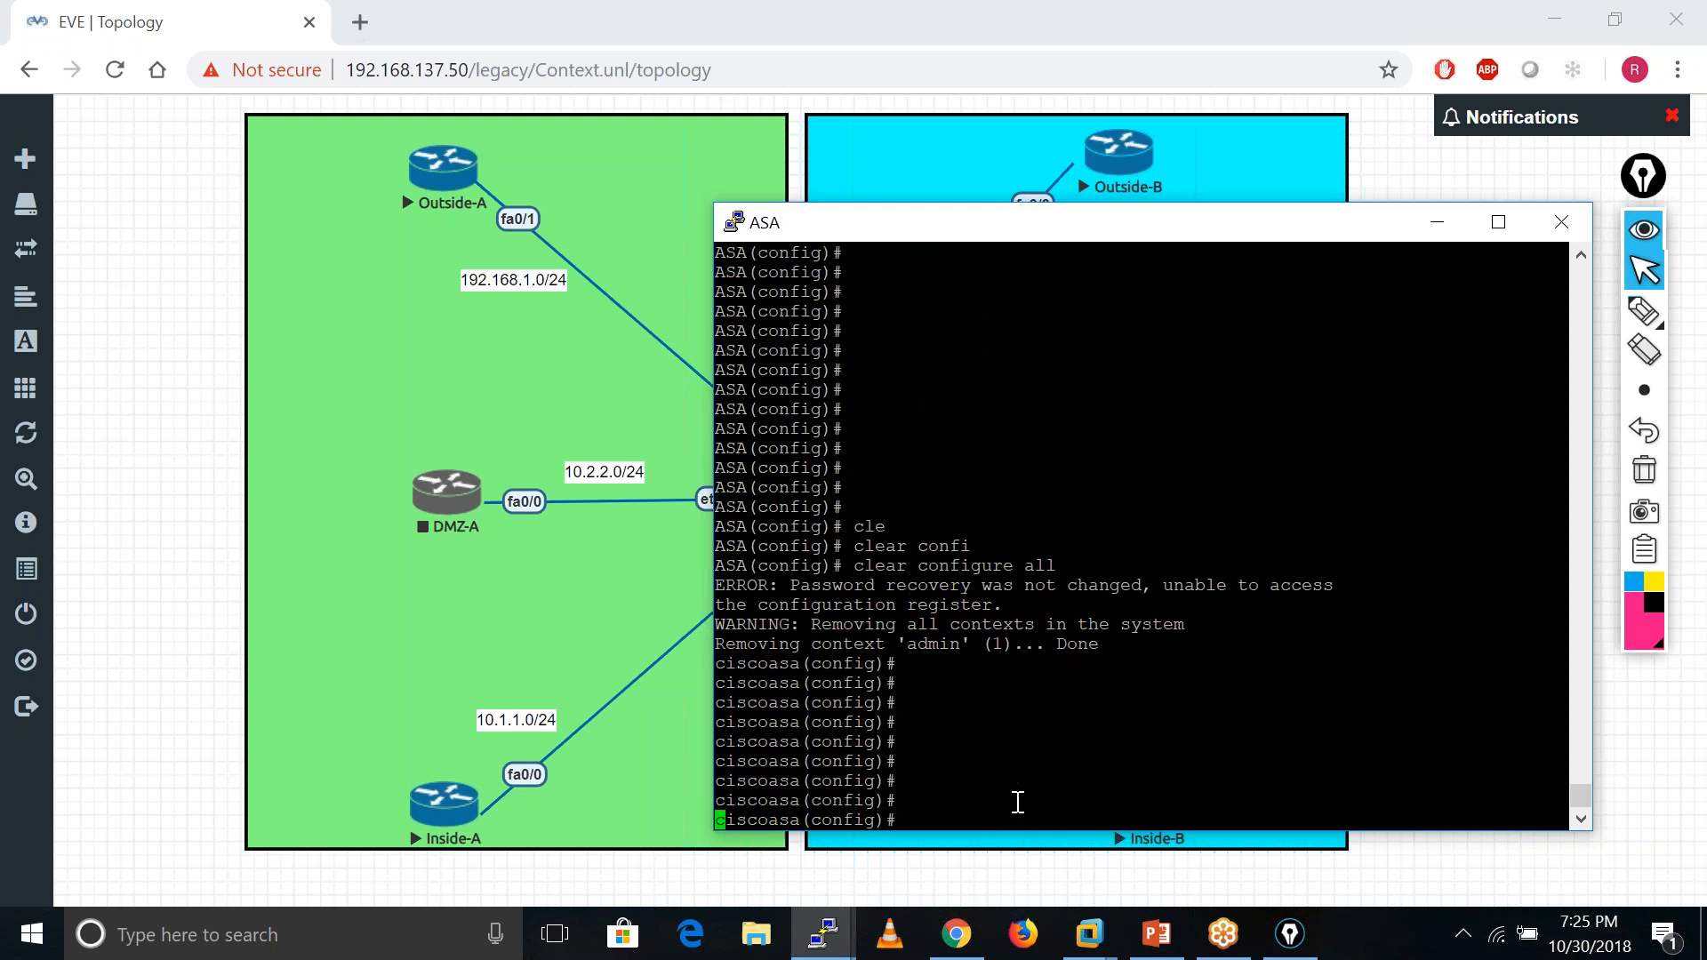
- Reapply hostname ASA and verify show context reports 0 active contexts
text(ho)
key(Tab)
text(A)
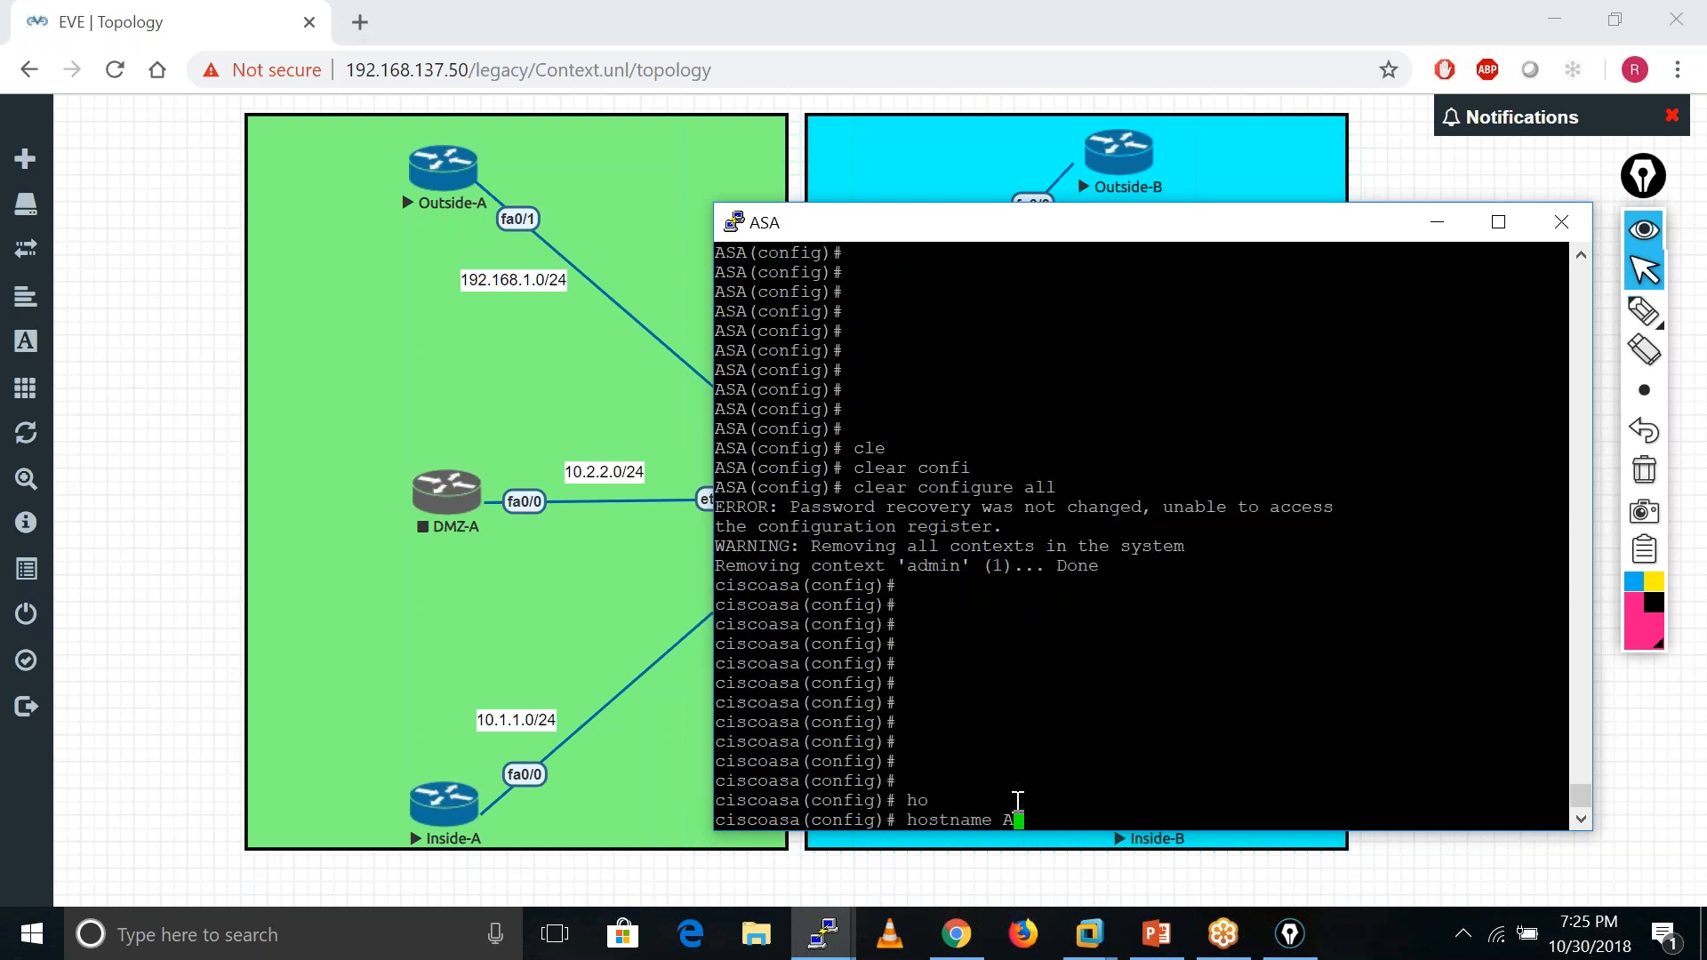
text(SA)
key(Return)
key(Return)
key(Return)
key(Return)
key(Return)
key(Return)
key(Return)
key(Return)
key(Return)
key(Return)
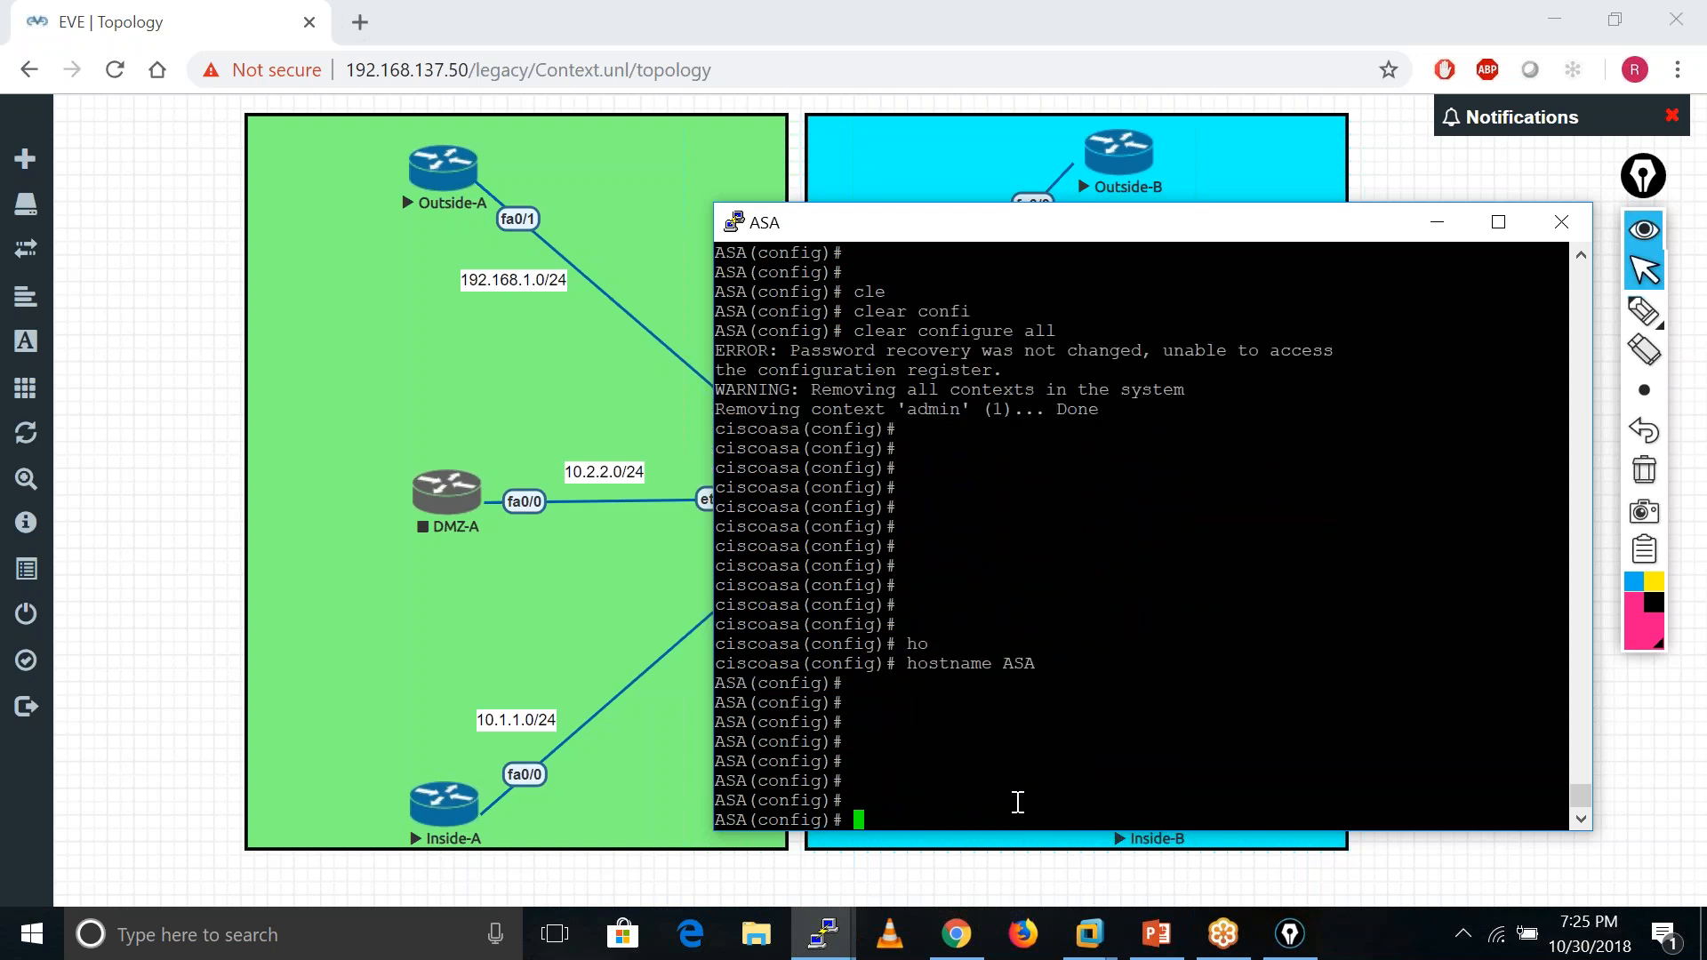
text(sh conte)
key(Tab)
key(Return)
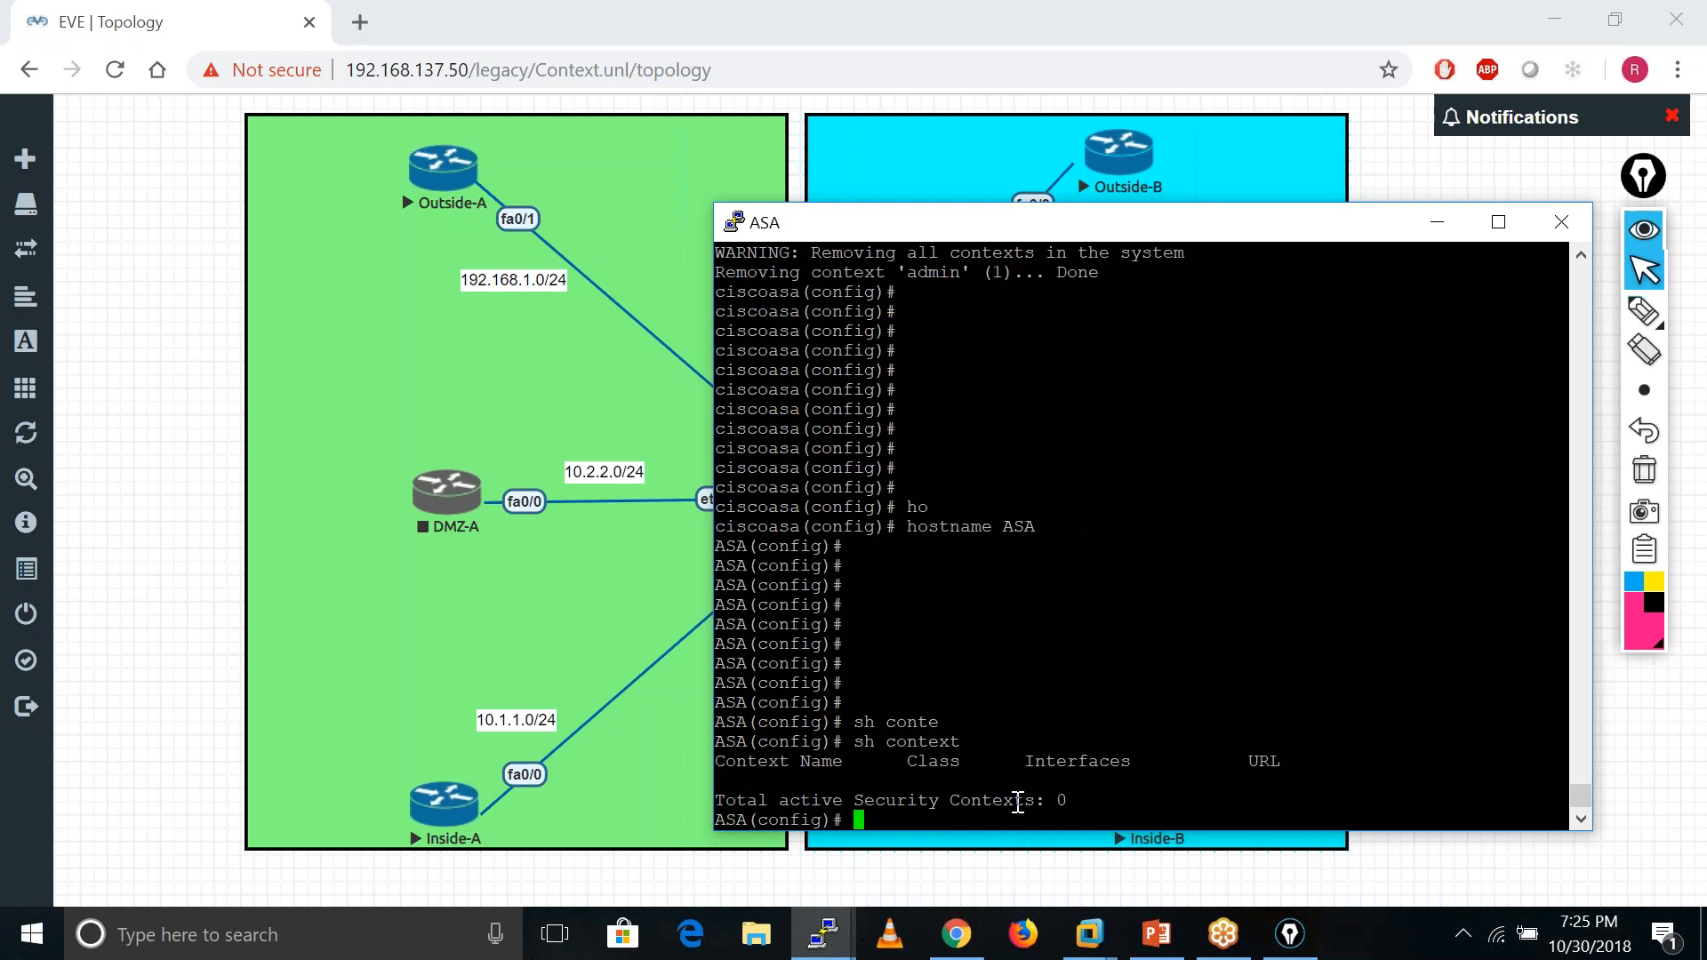
key(Return)
key(Return)
key(Return)
key(Return)
key(Return)
key(Return)
key(Return)
key(Return)
key(Return)
key(Return)
key(Return)
key(Return)
key(Return)
key(Return)
key(Return)
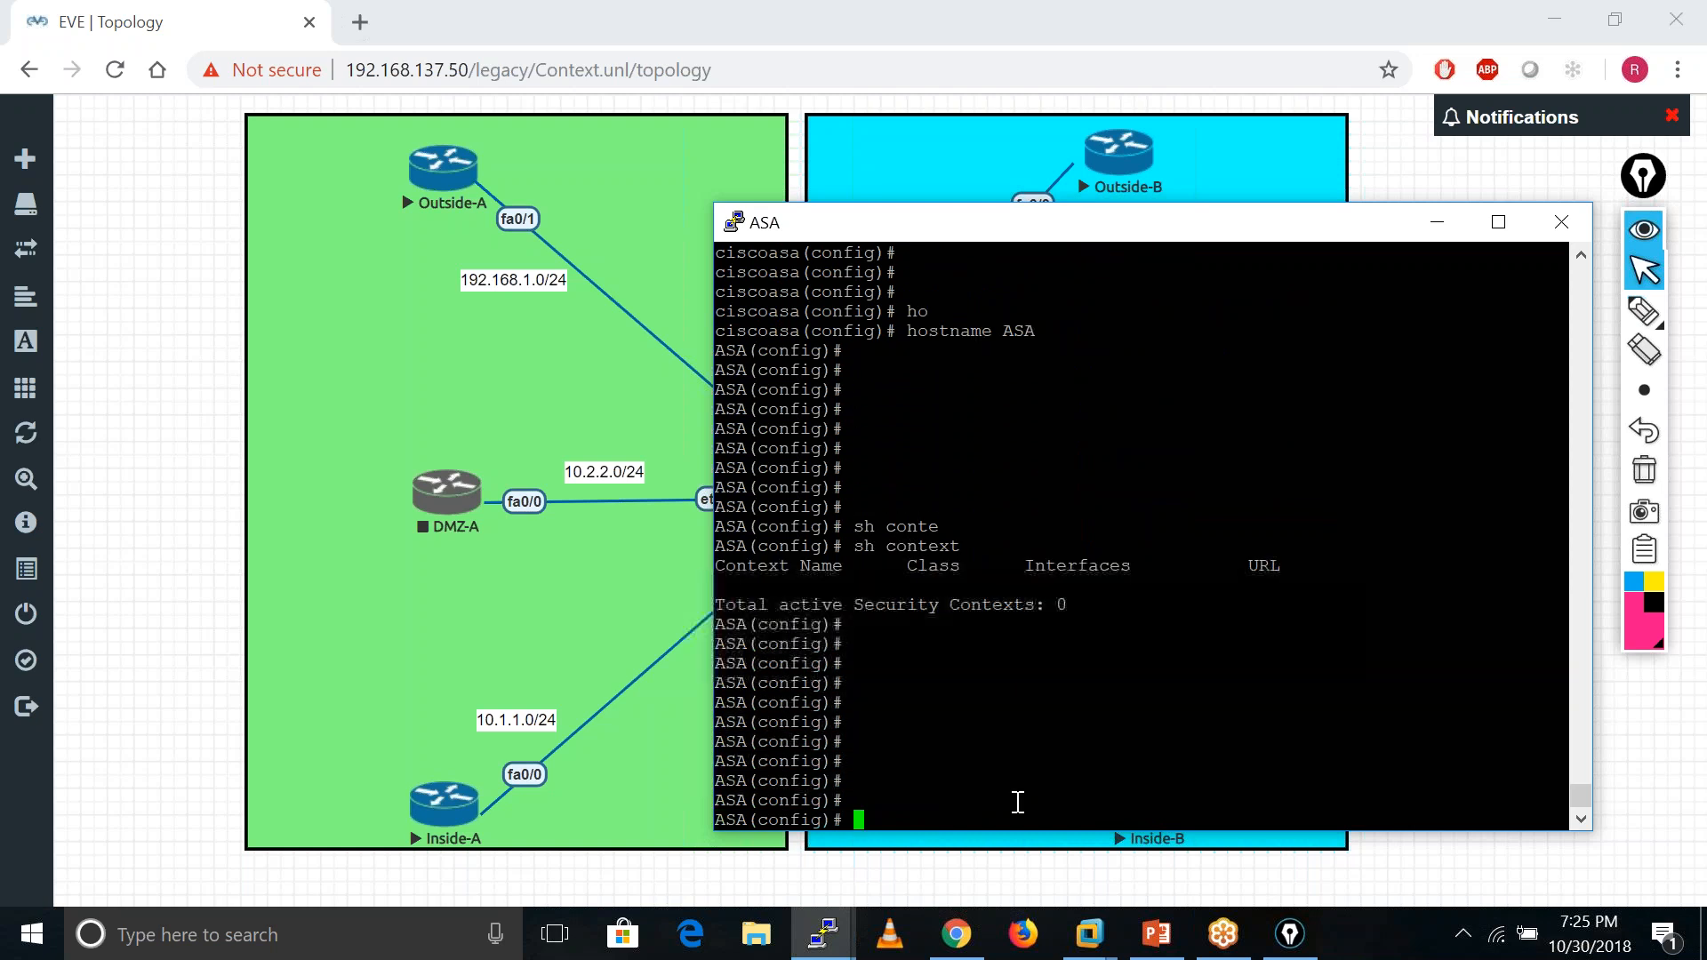
key(Return)
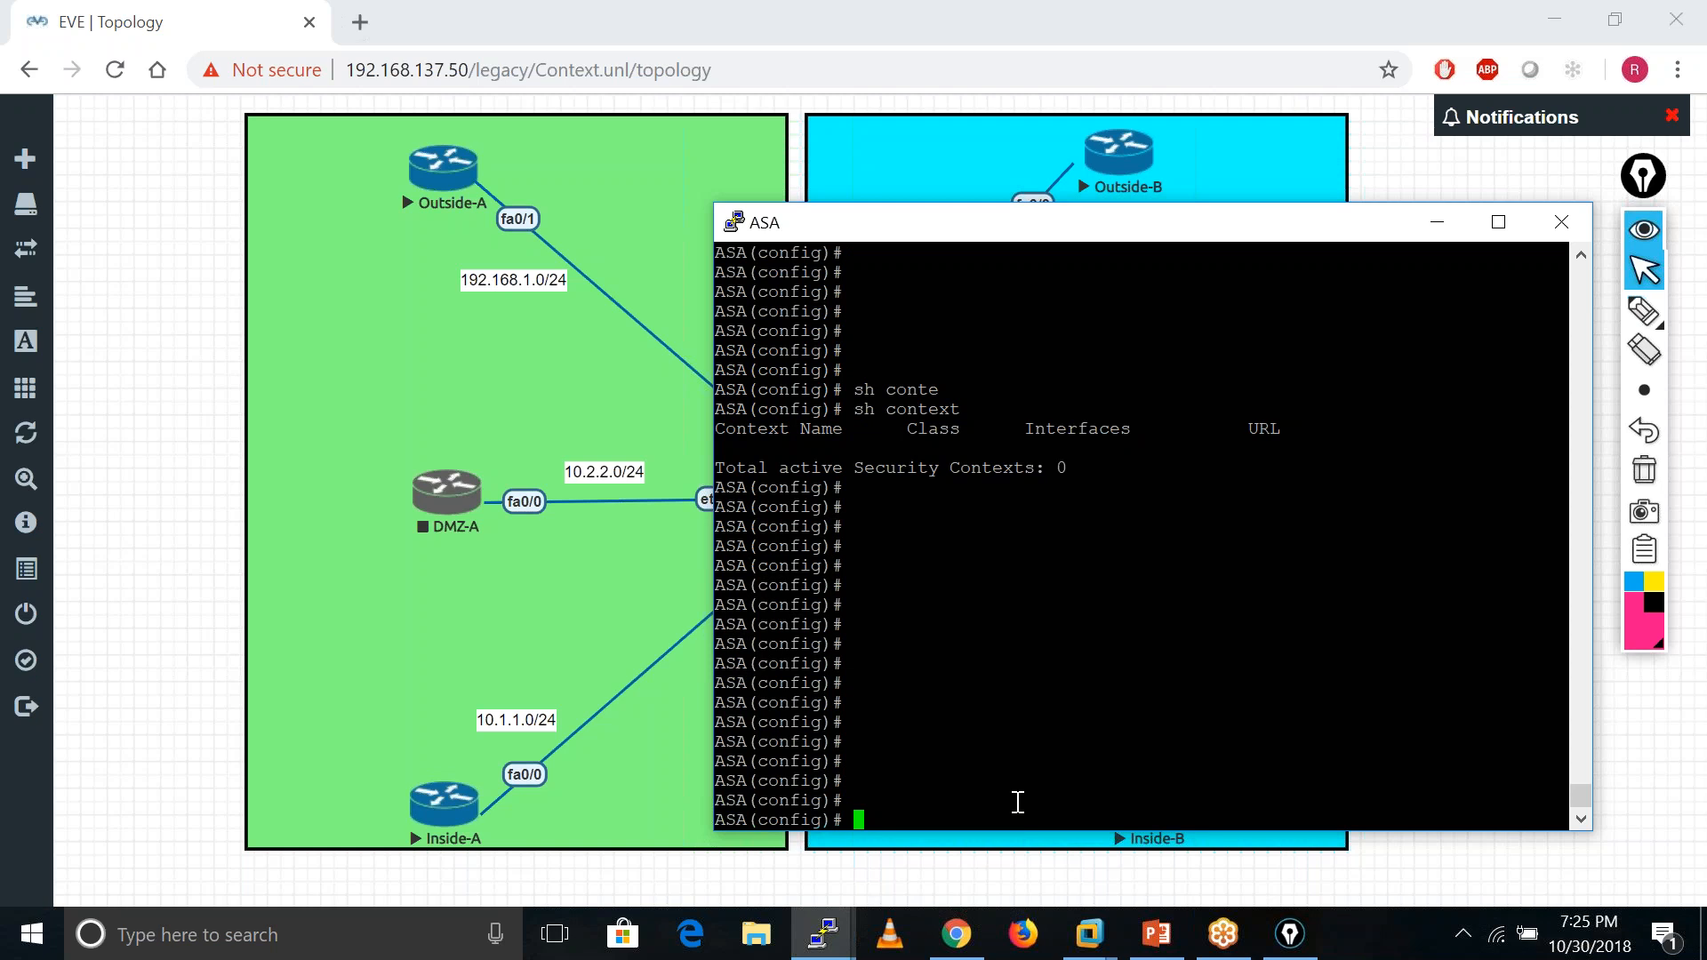
key(Return)
key(Return)
key(Return)
key(Return)
key(Return)
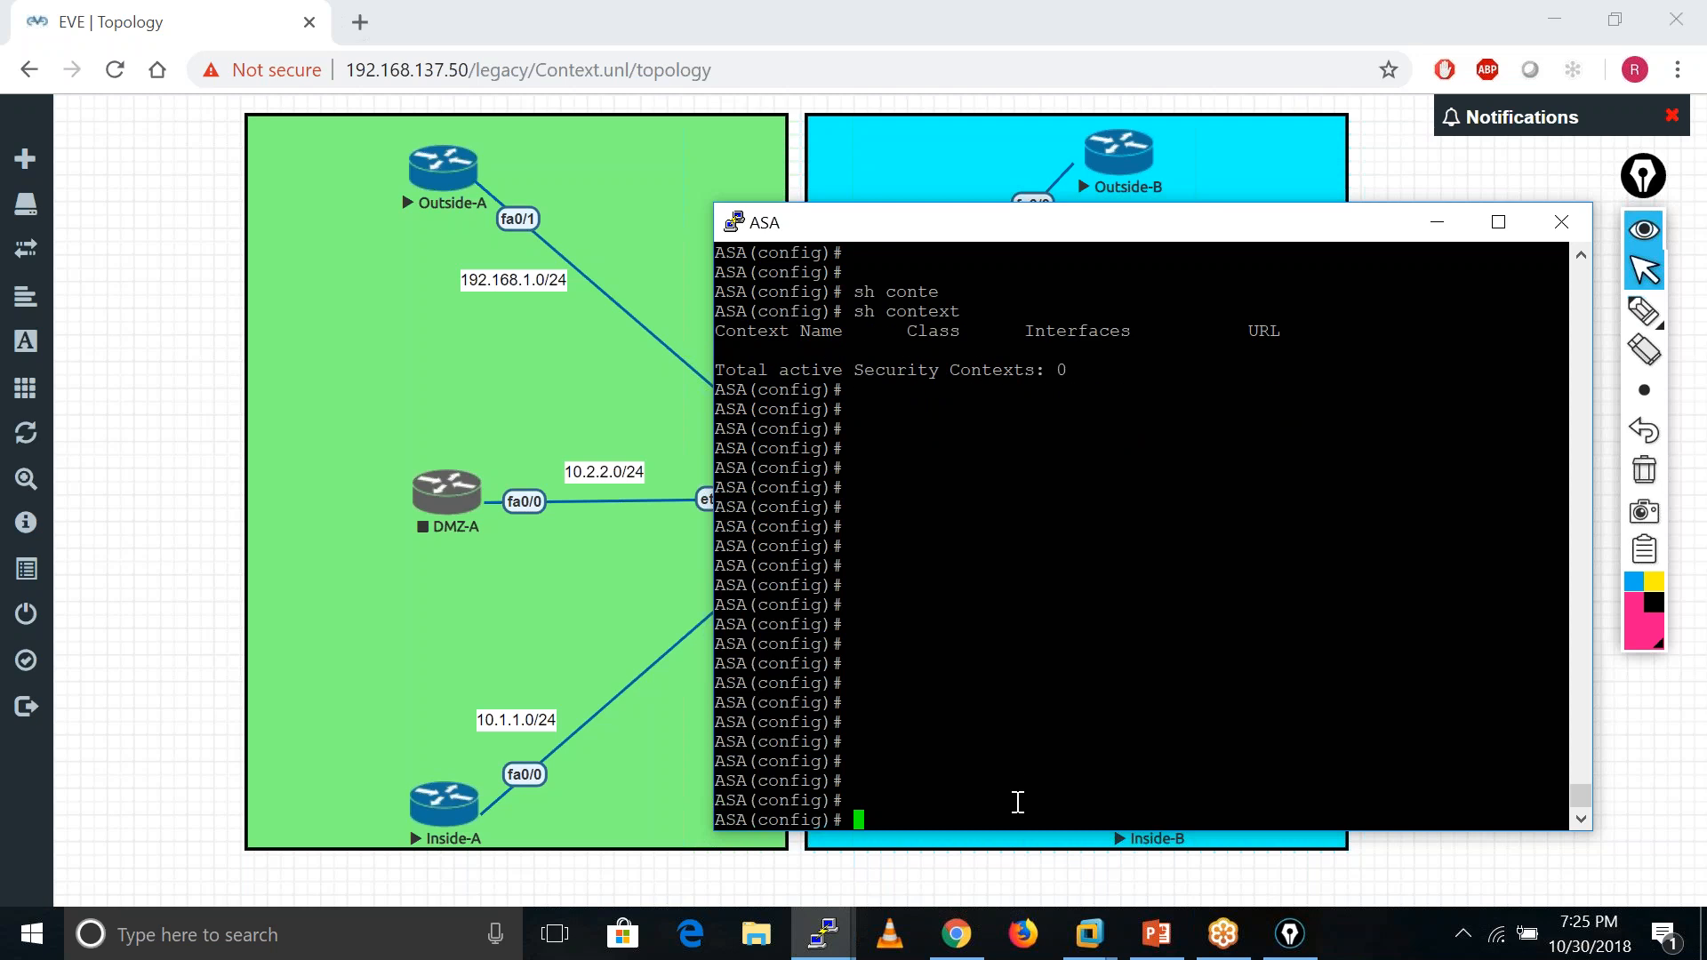
- View the Configuration slide on defining the admin context, then return to the ASA console
click(1156, 933)
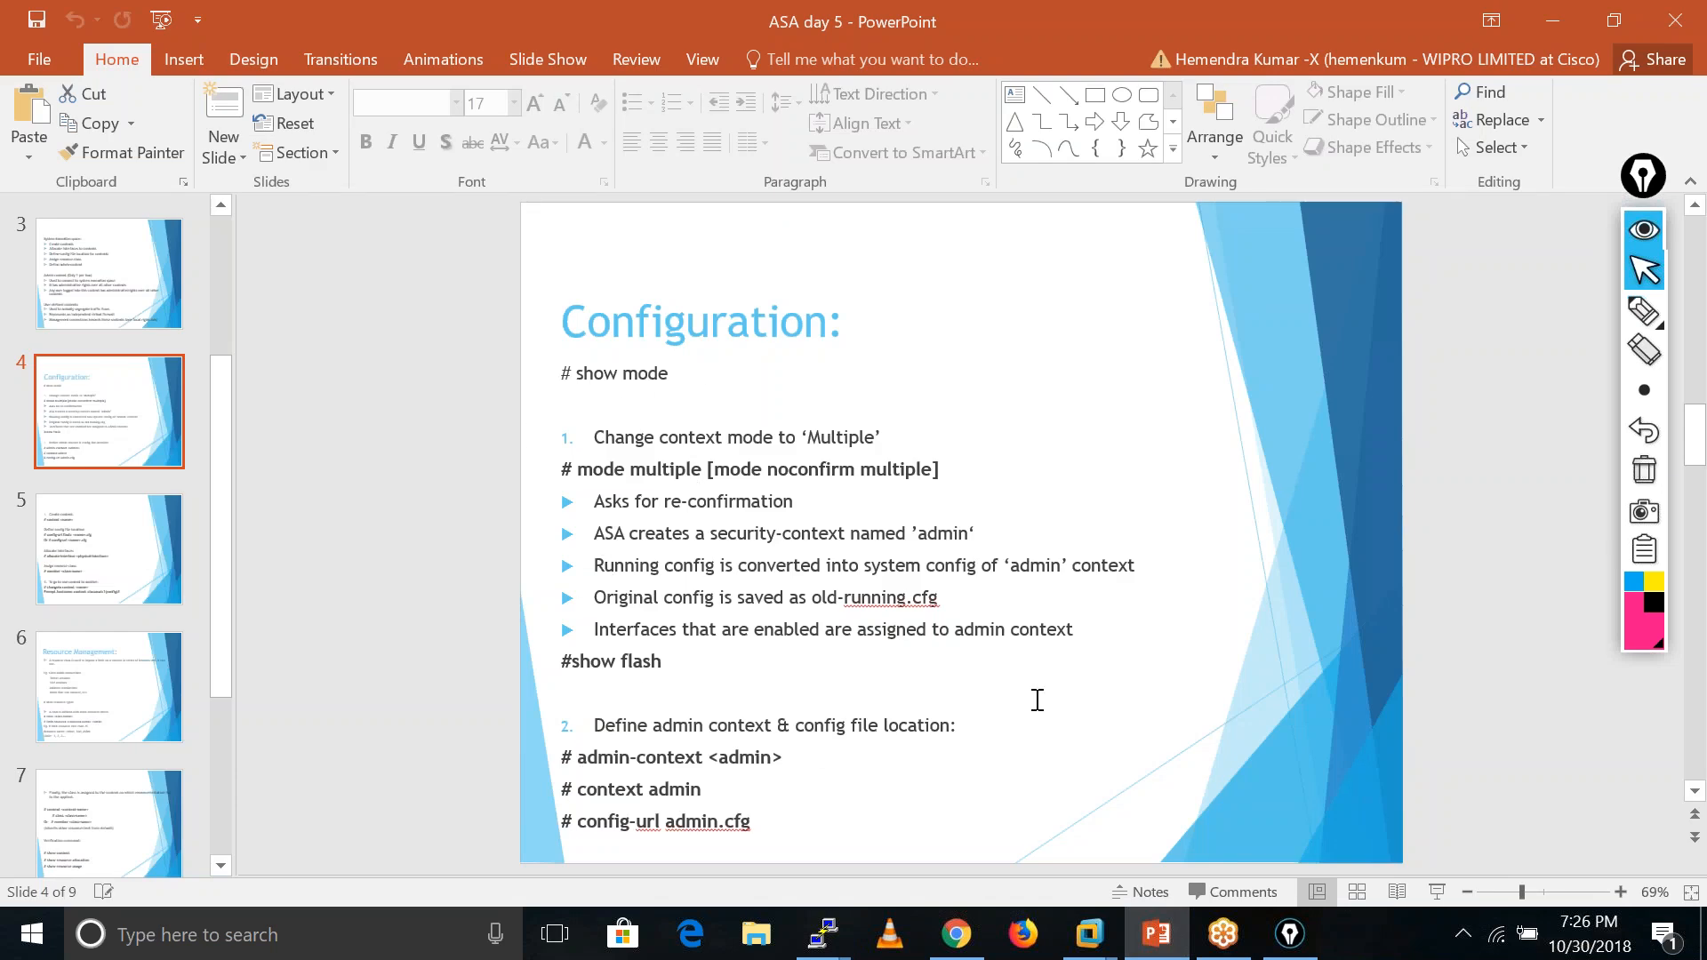
mouse_move(827, 941)
click(202, 777)
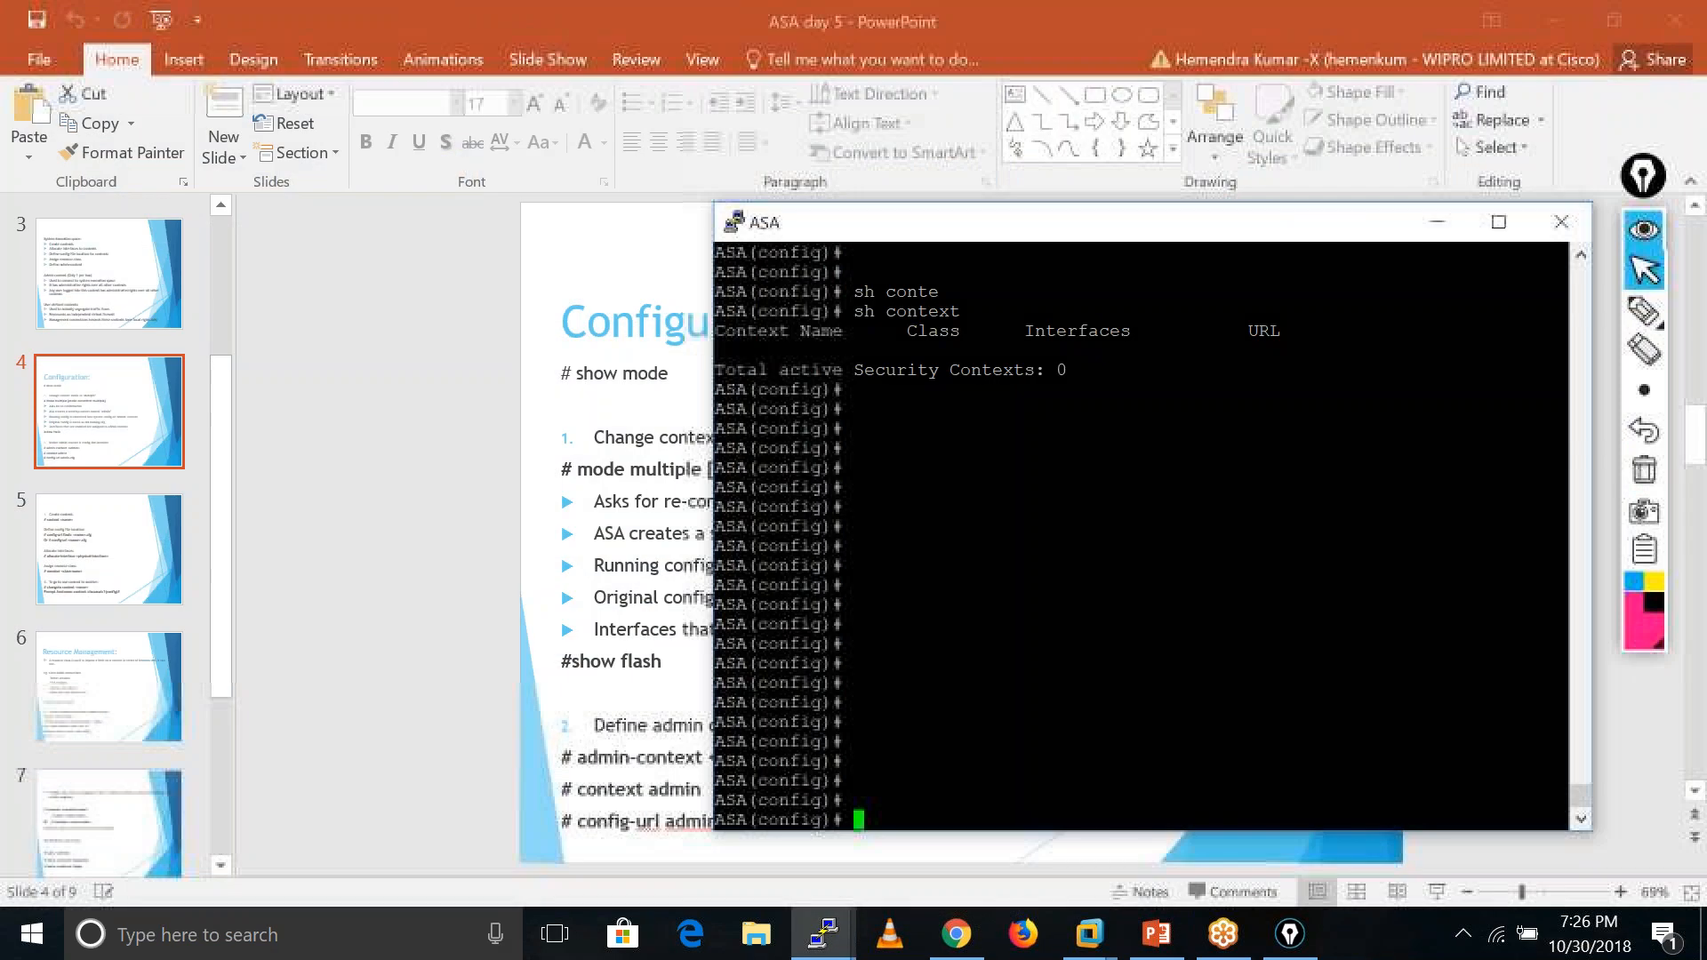
- Define Network-Admin as the admin context with admin-context Network-Admin
text(admin)
key(Tab)
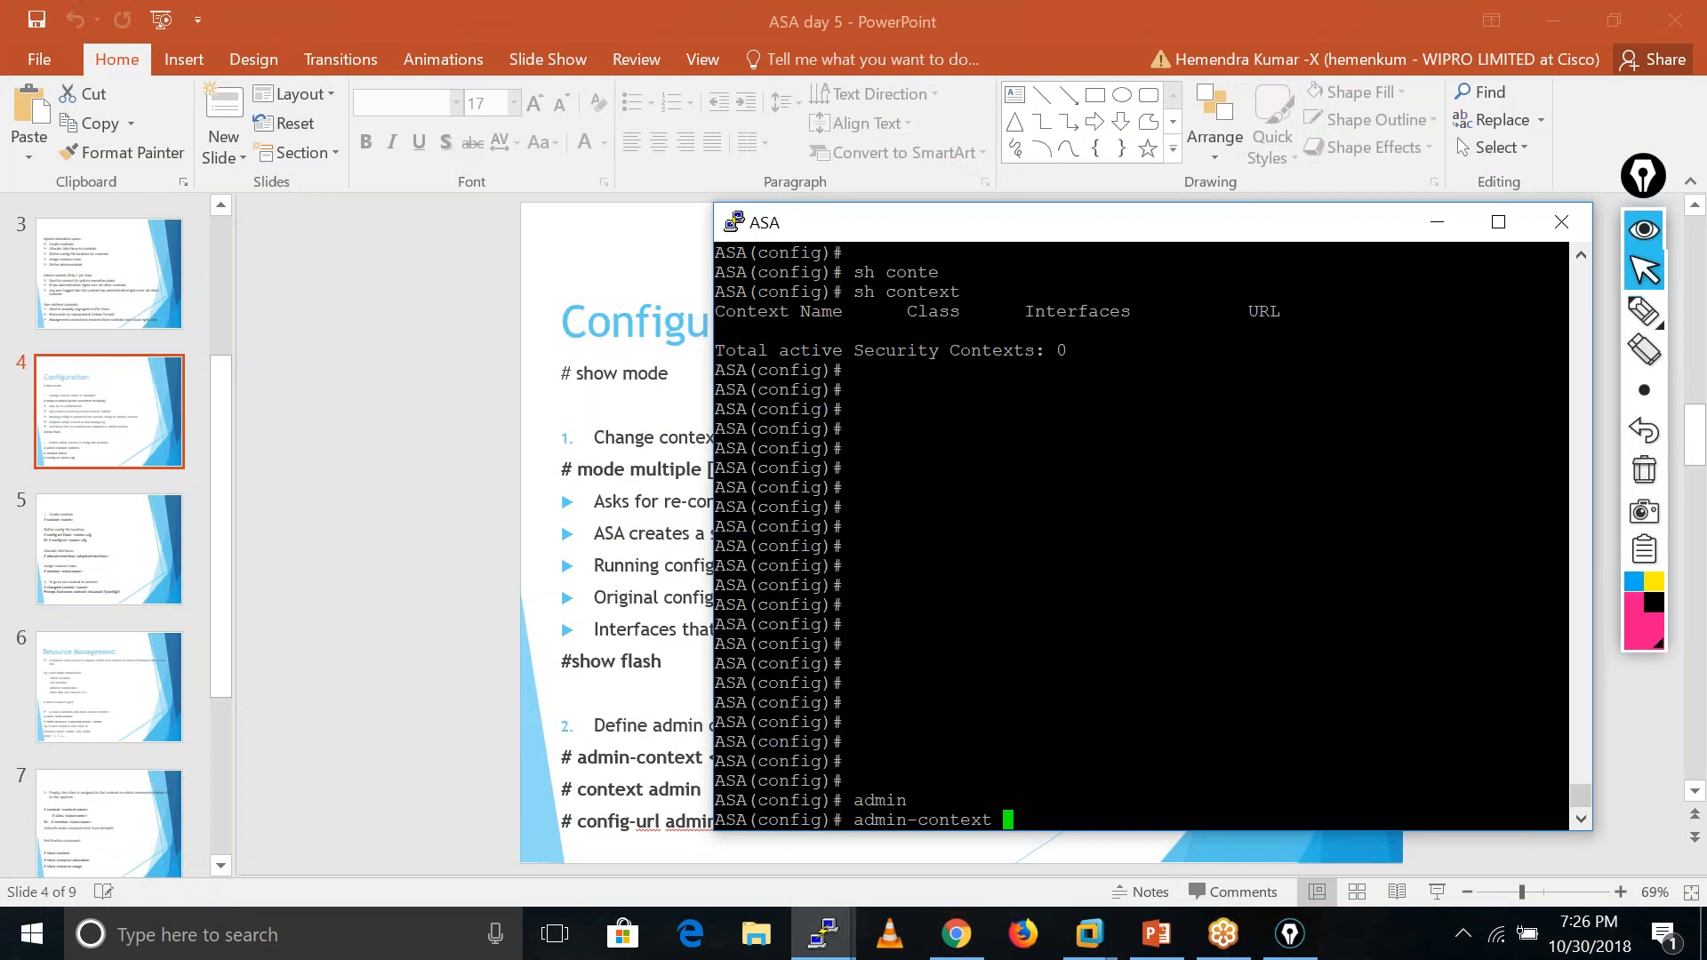
text(?)
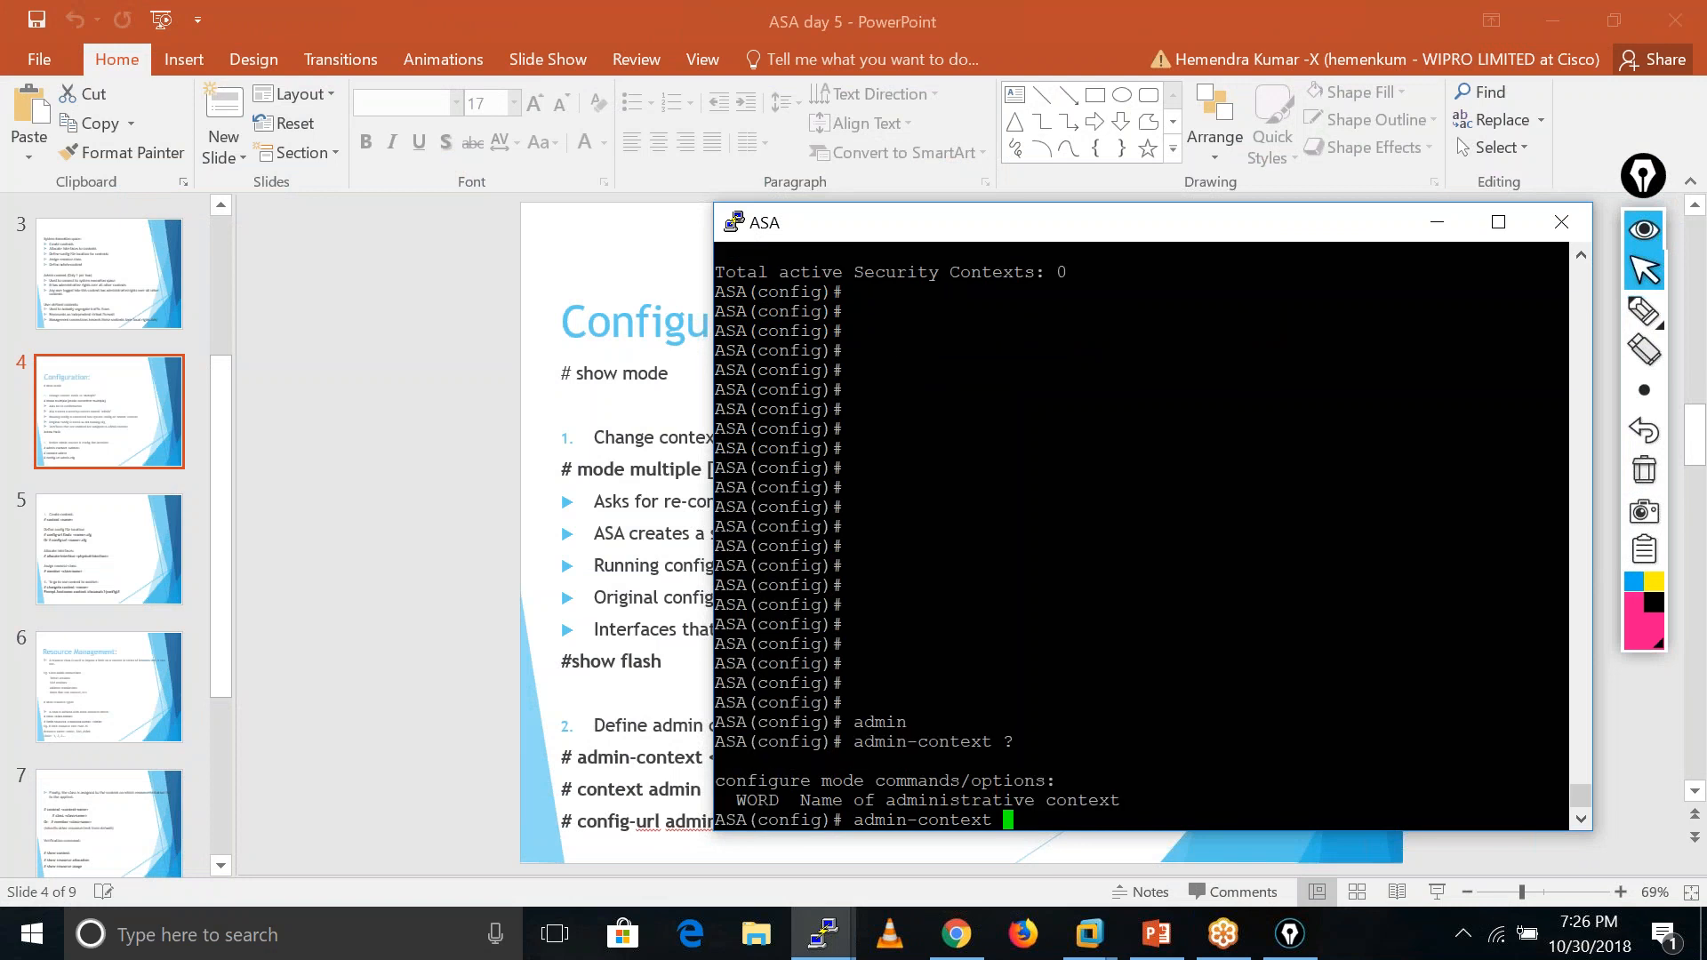
text(A)
key(Left)
key(Delete)
text(Network-Admin)
key(Return)
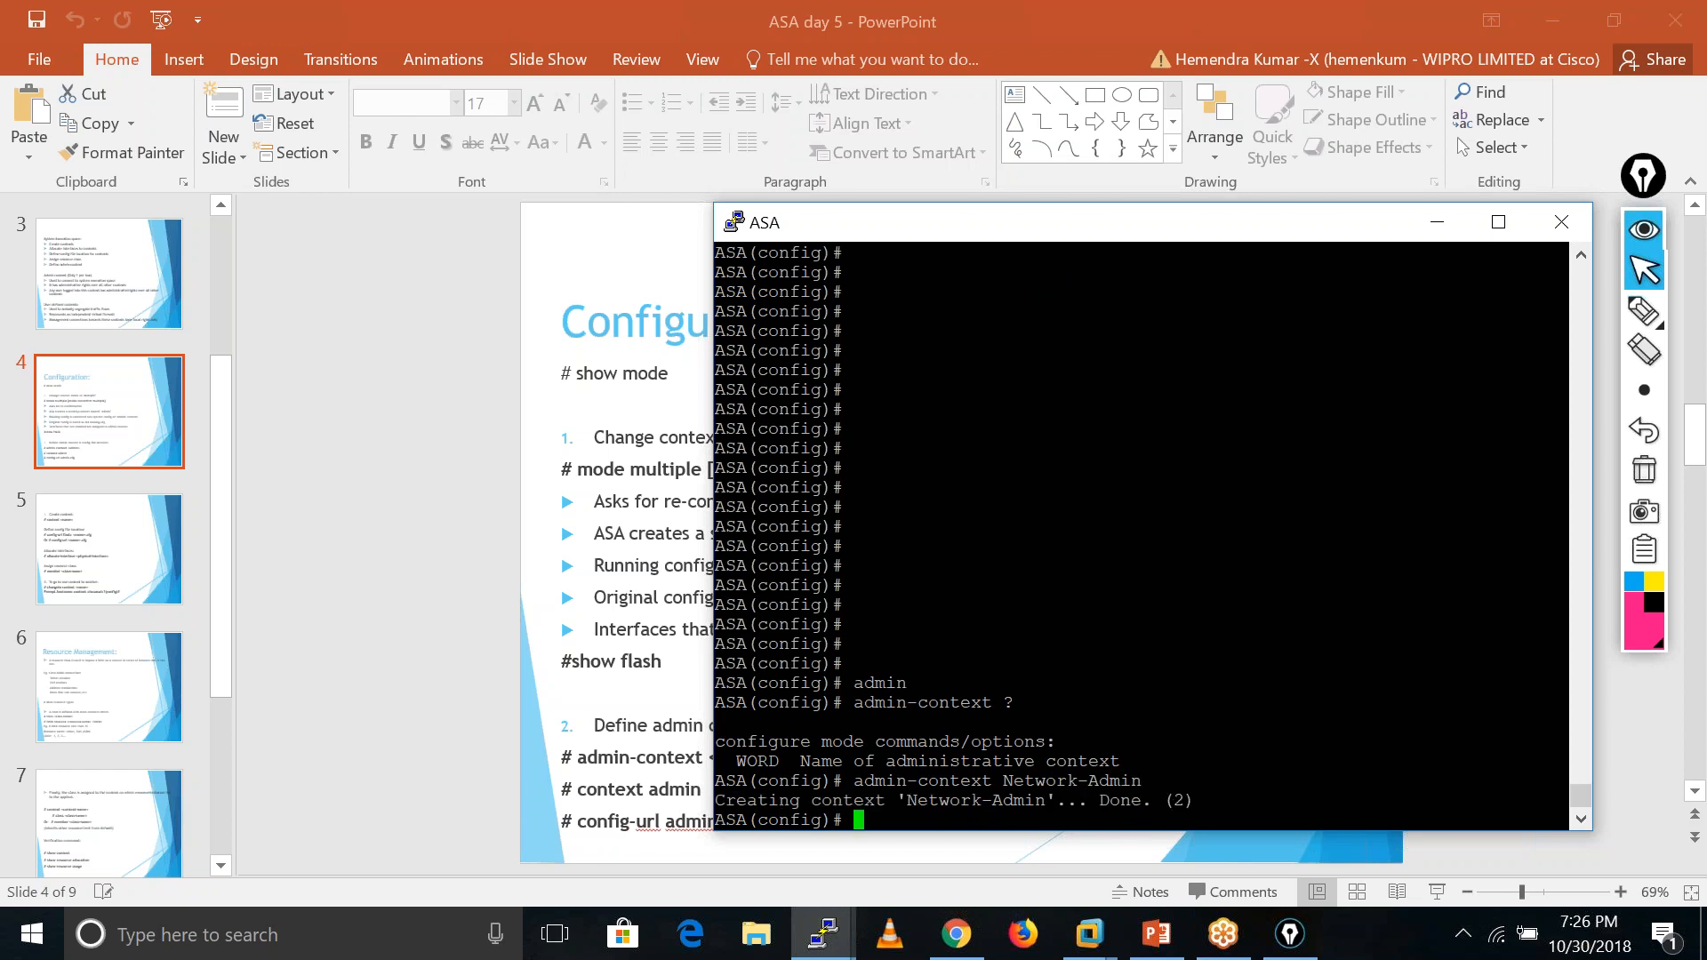
key(Return)
key(Return)
key(Return)
key(Return)
key(Return)
key(Return)
key(Return)
key(Return)
key(Return)
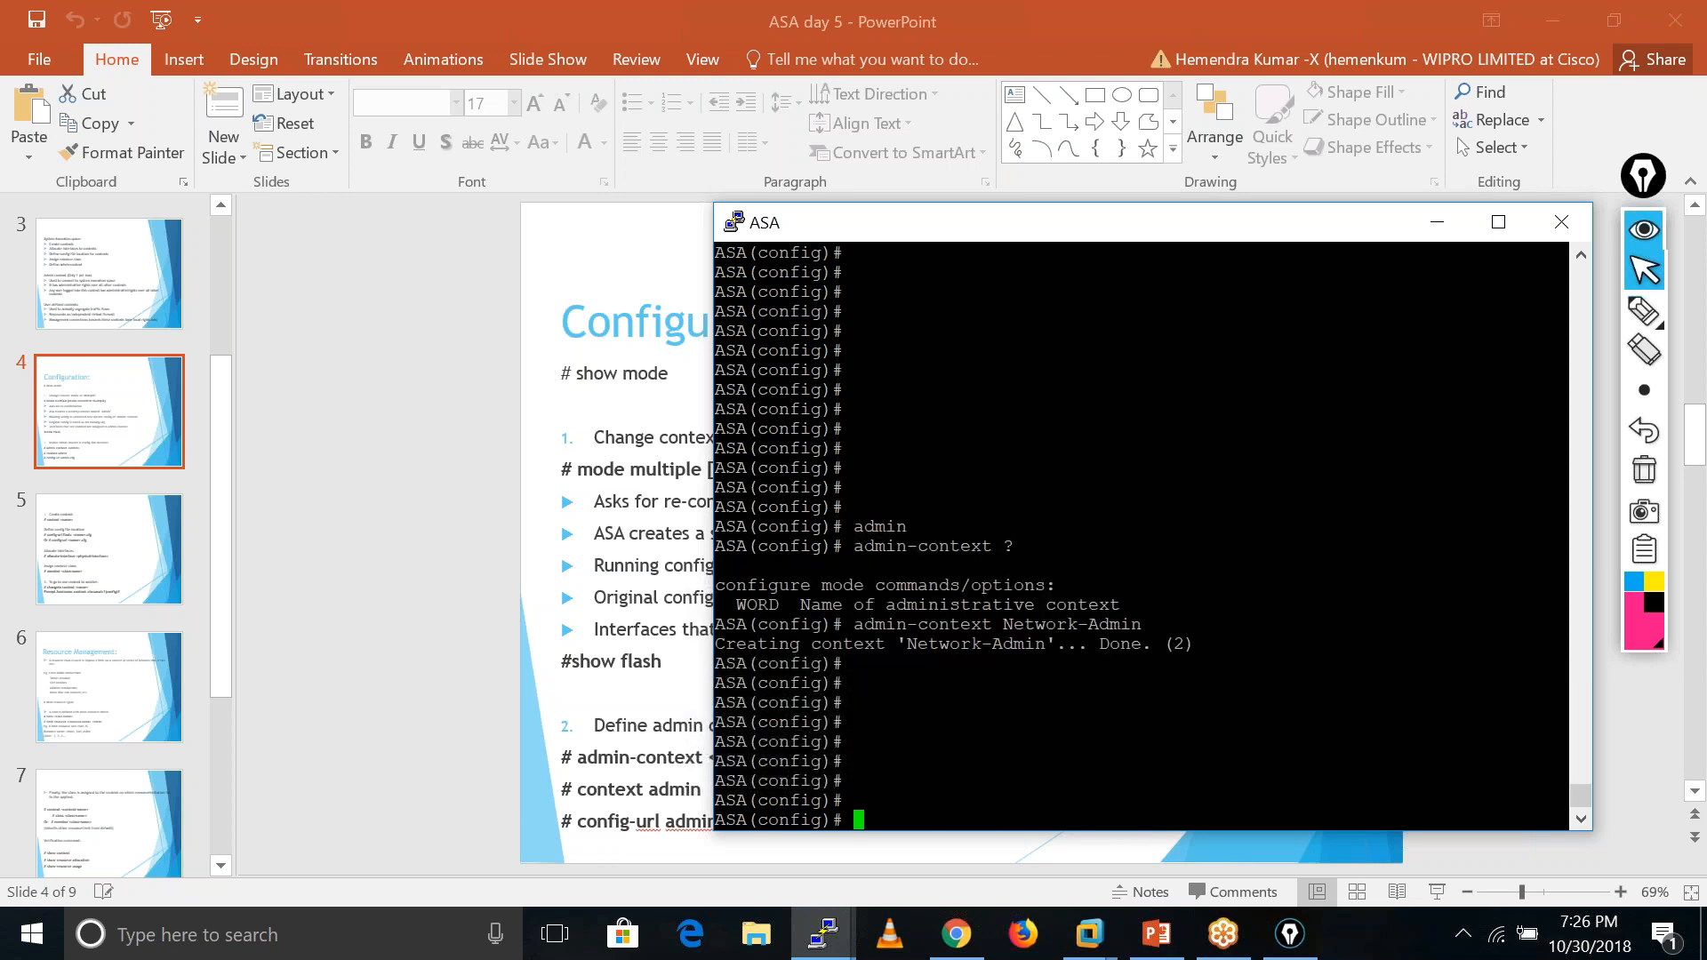
- Enter the Network-Admin context configuration with context Network-Admin
text(conte)
key(Tab)
text(Ne)
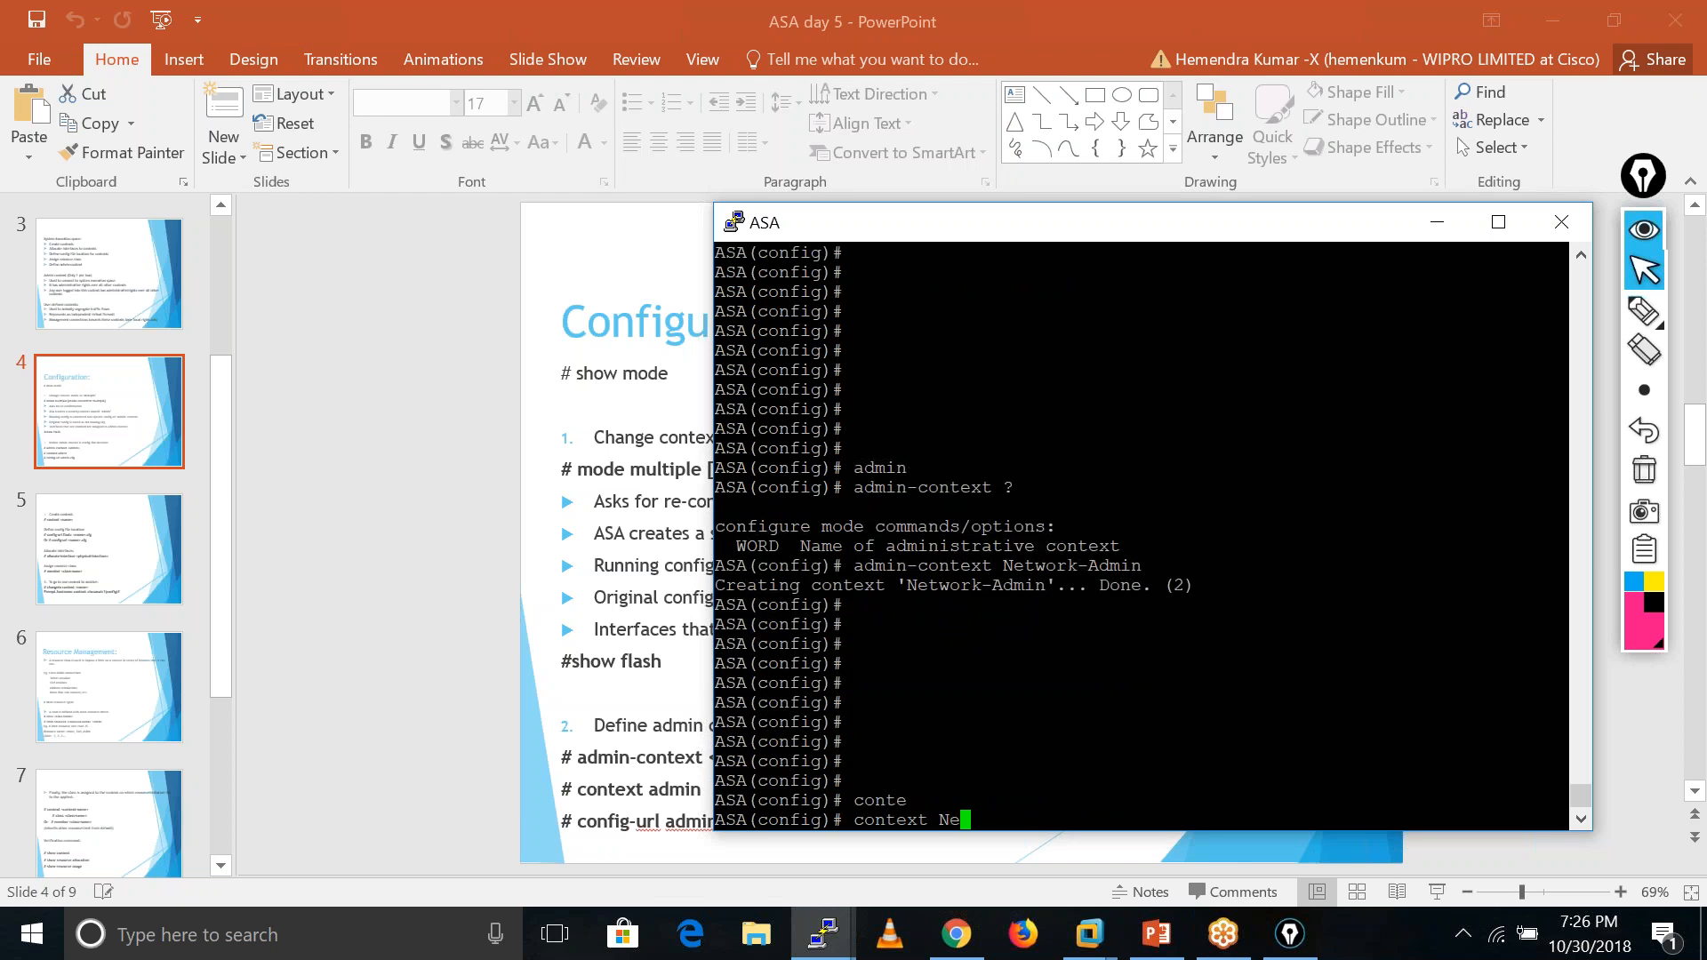
key(Tab)
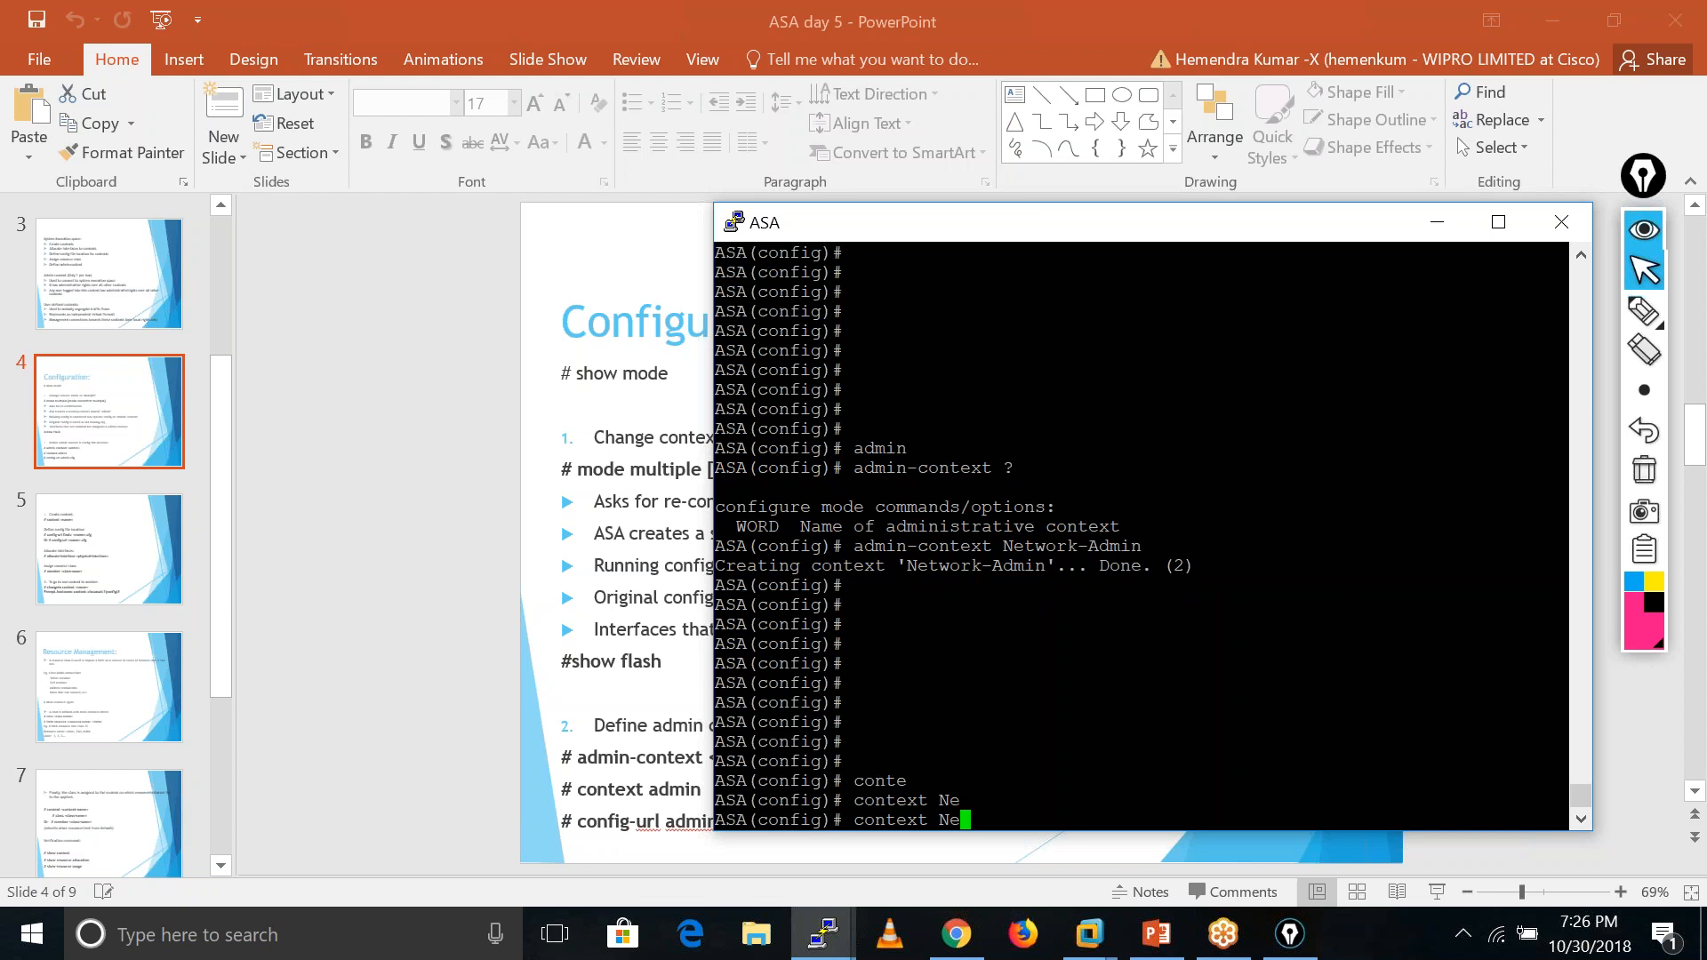
text(twork-Admin)
key(Return)
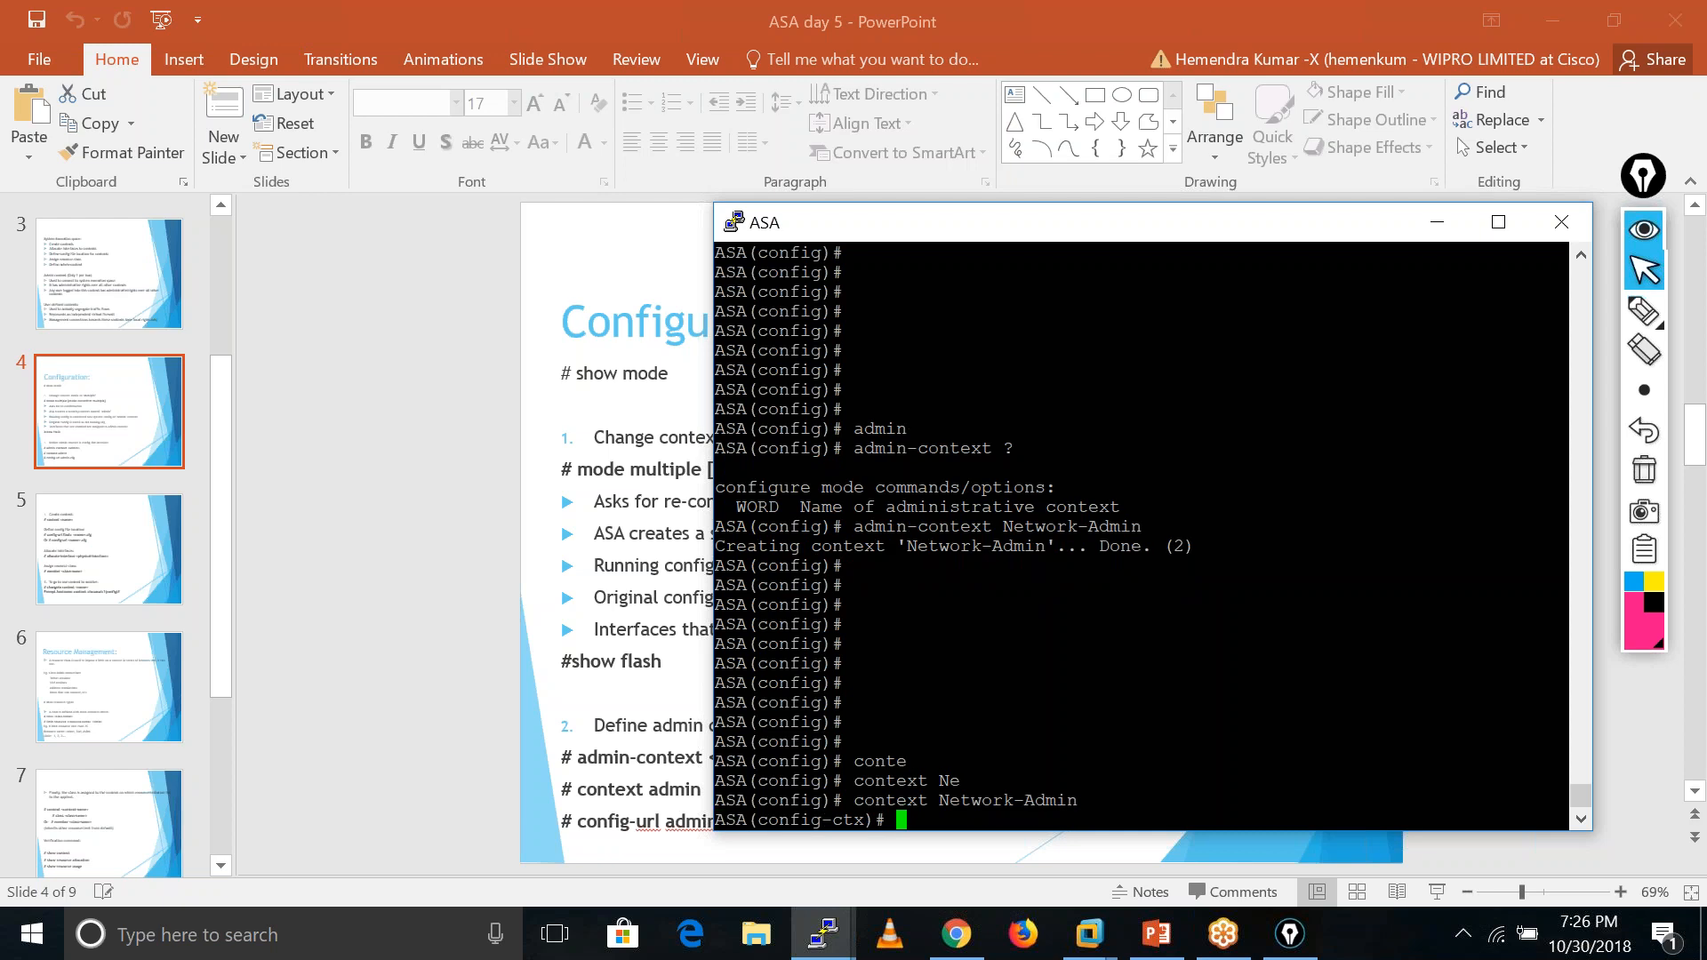
- Set the Network-Admin context's config-url to flash:admin.cfg, which the ASA stores as disk0:/admin.cfg
key(Return)
key(Return)
key(Return)
key(Return)
key(Return)
text(confi)
key(Tab)
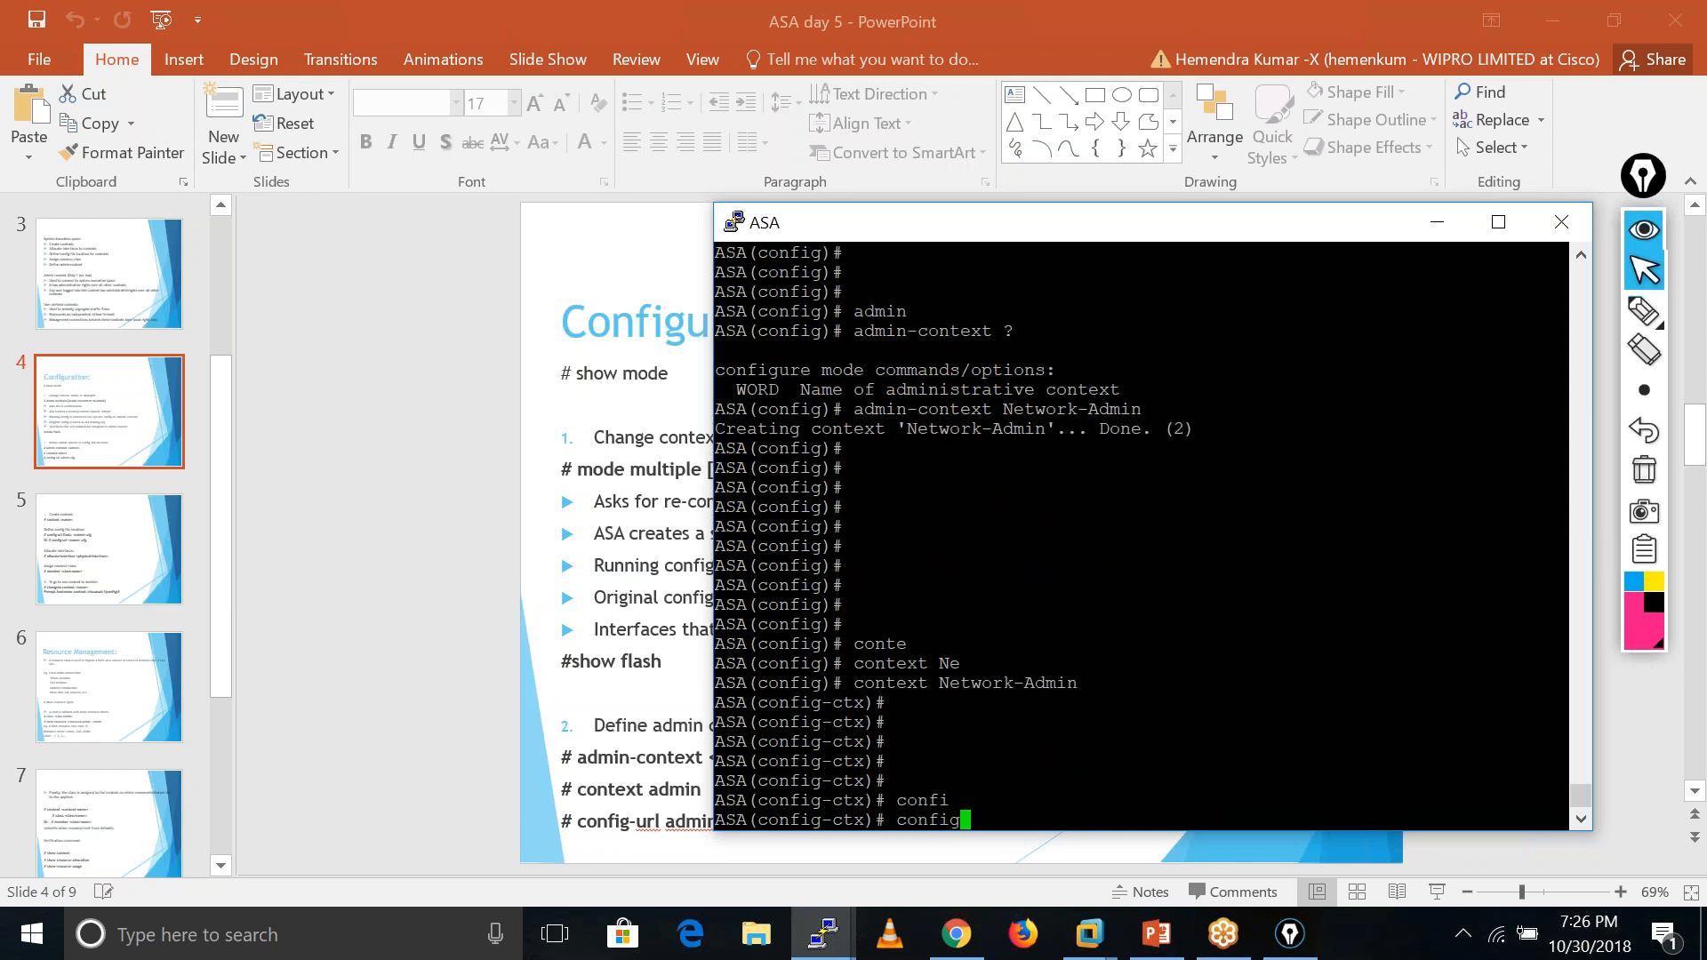
text(-url )
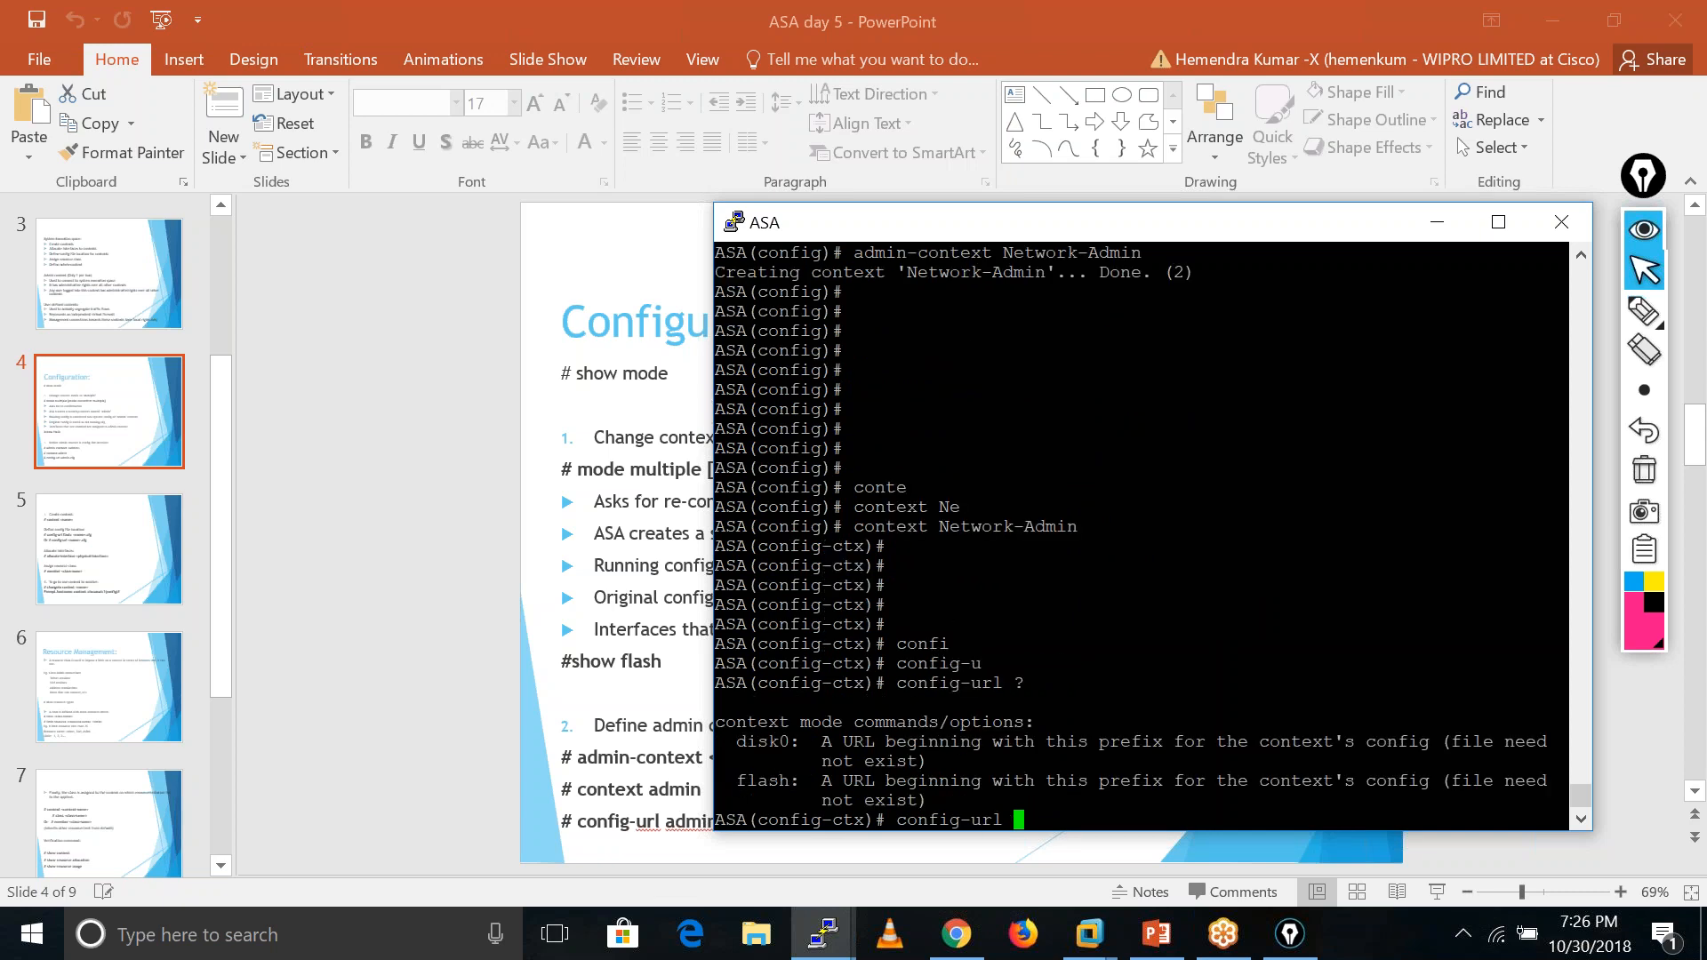
text(?fl)
key(Tab)
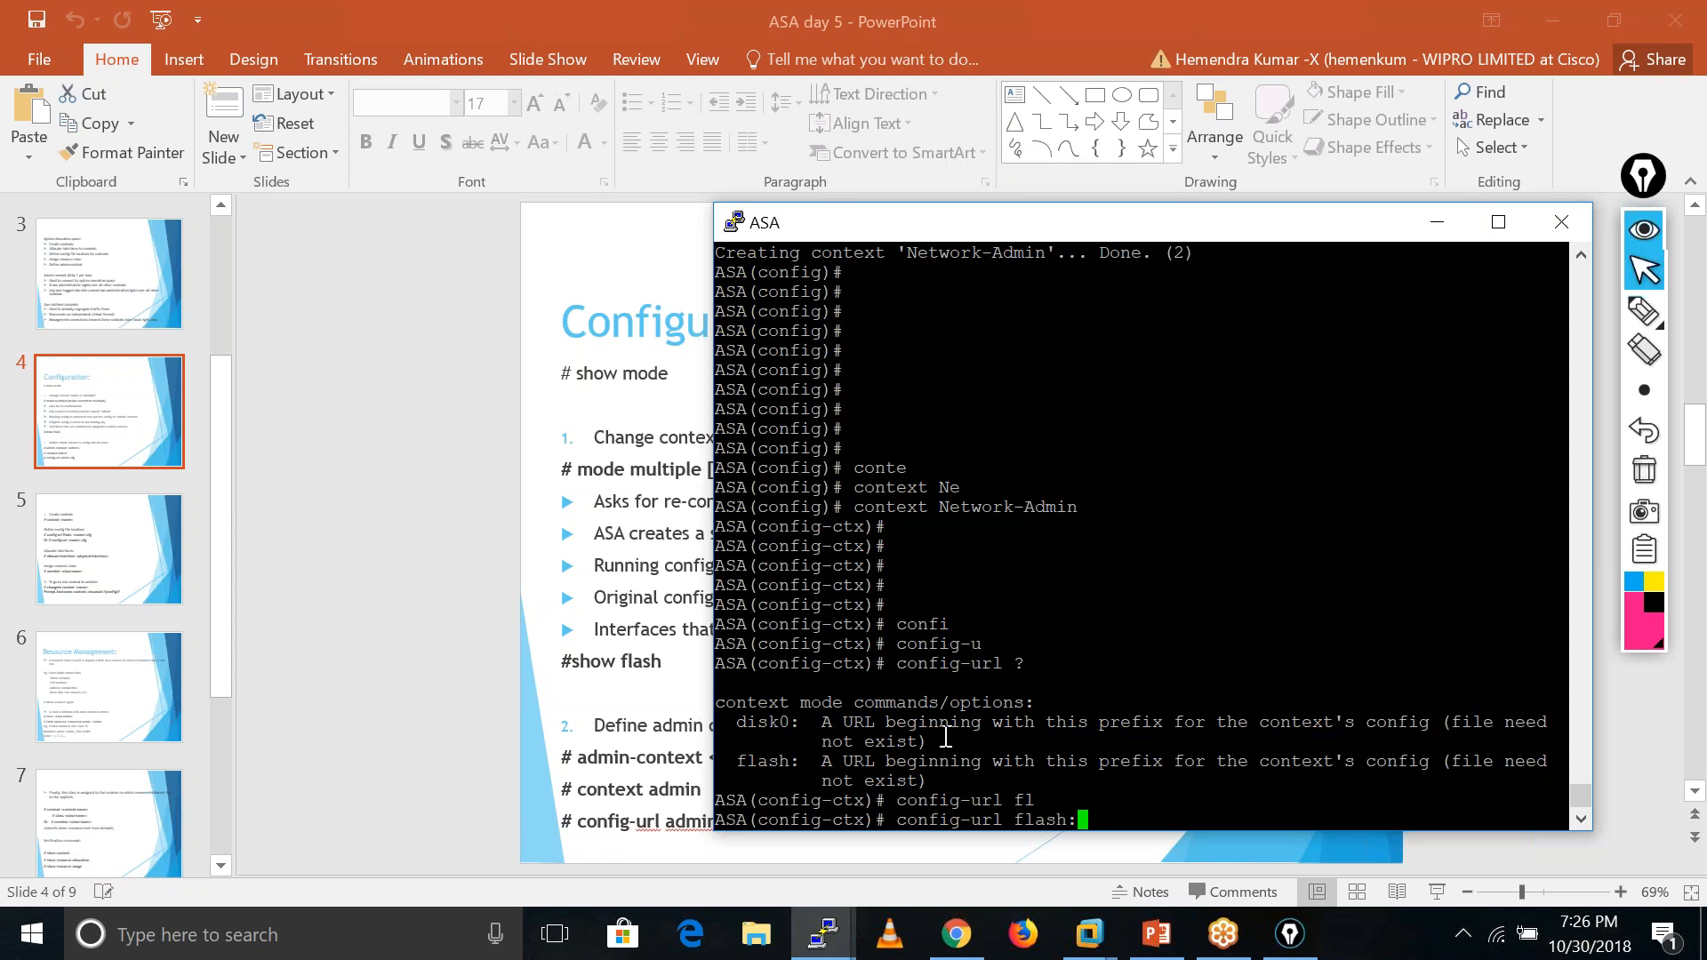
drag(1032, 233, 1192, 167)
text(admin.)
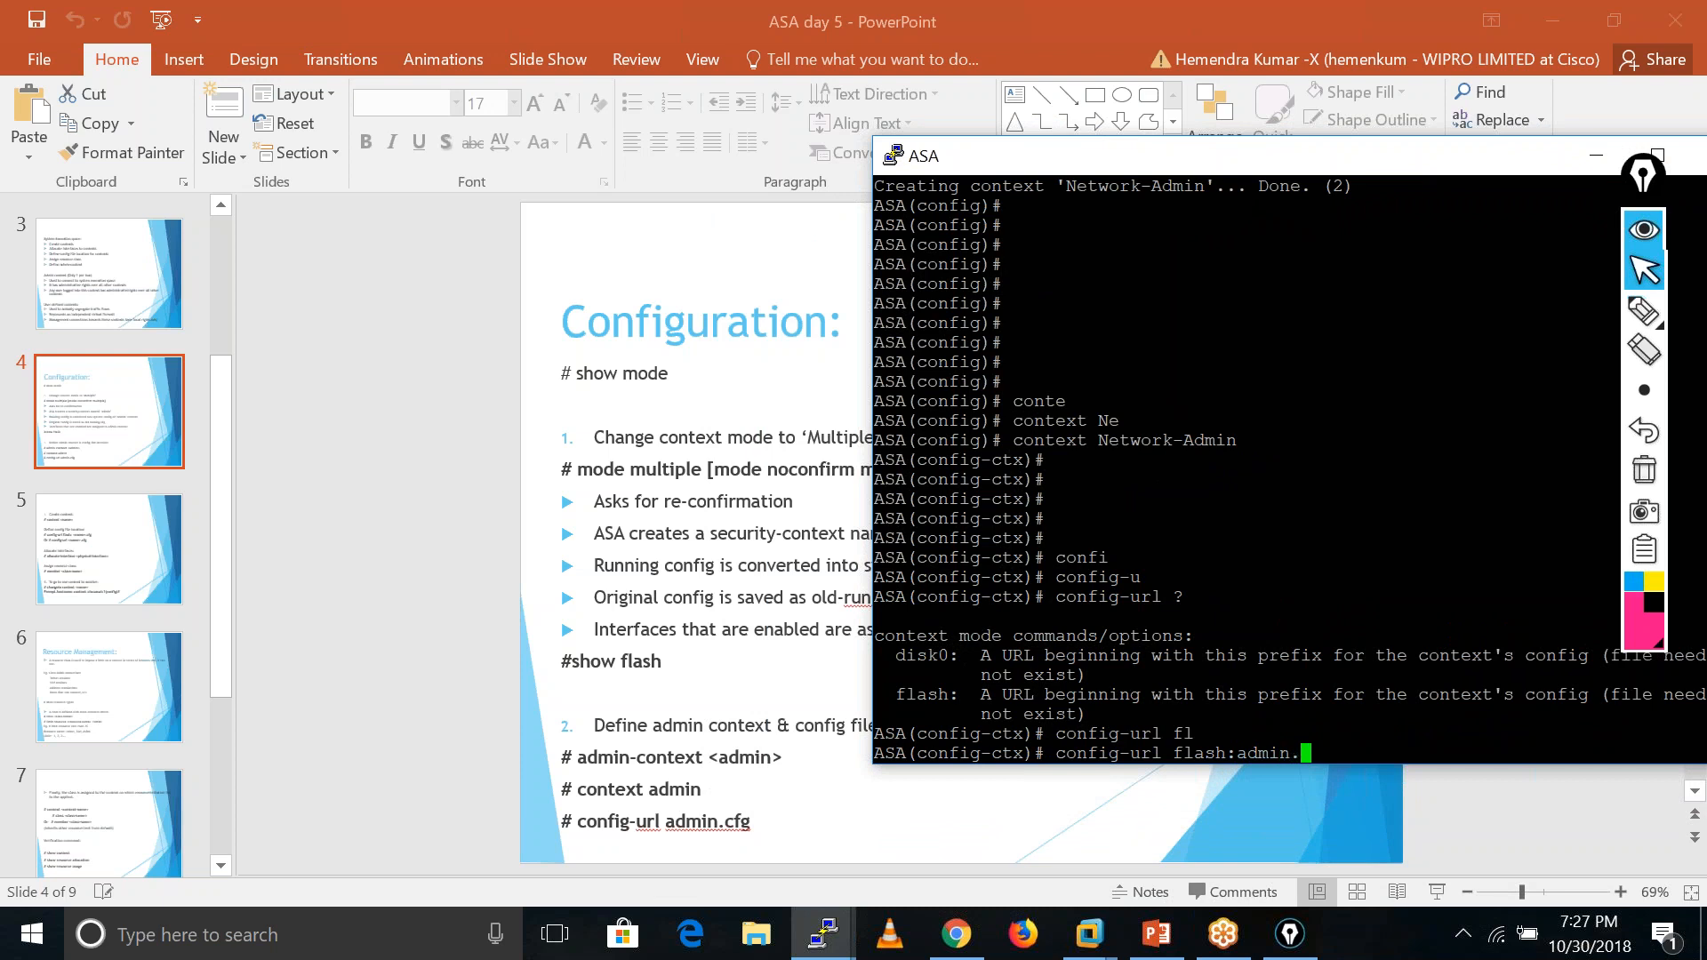
text(cfg)
key(Return)
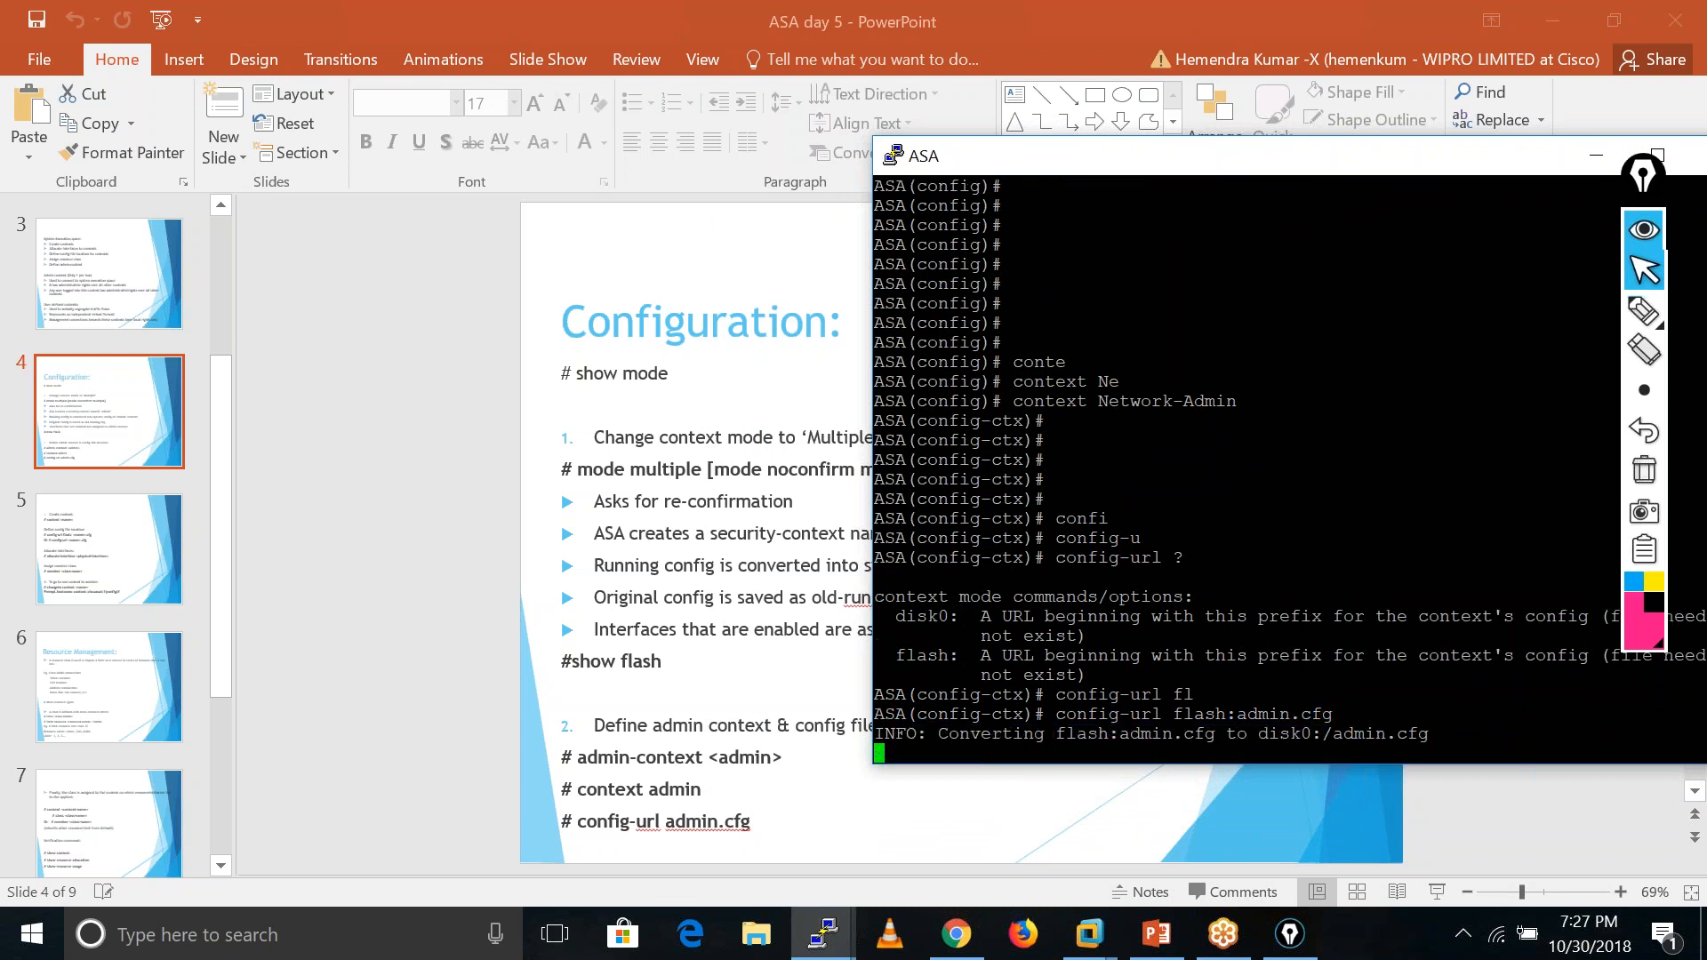
key(Return)
key(Return)
key(Return)
key(Return)
key(Return)
key(Return)
key(Return)
key(Return)
key(Return)
key(Return)
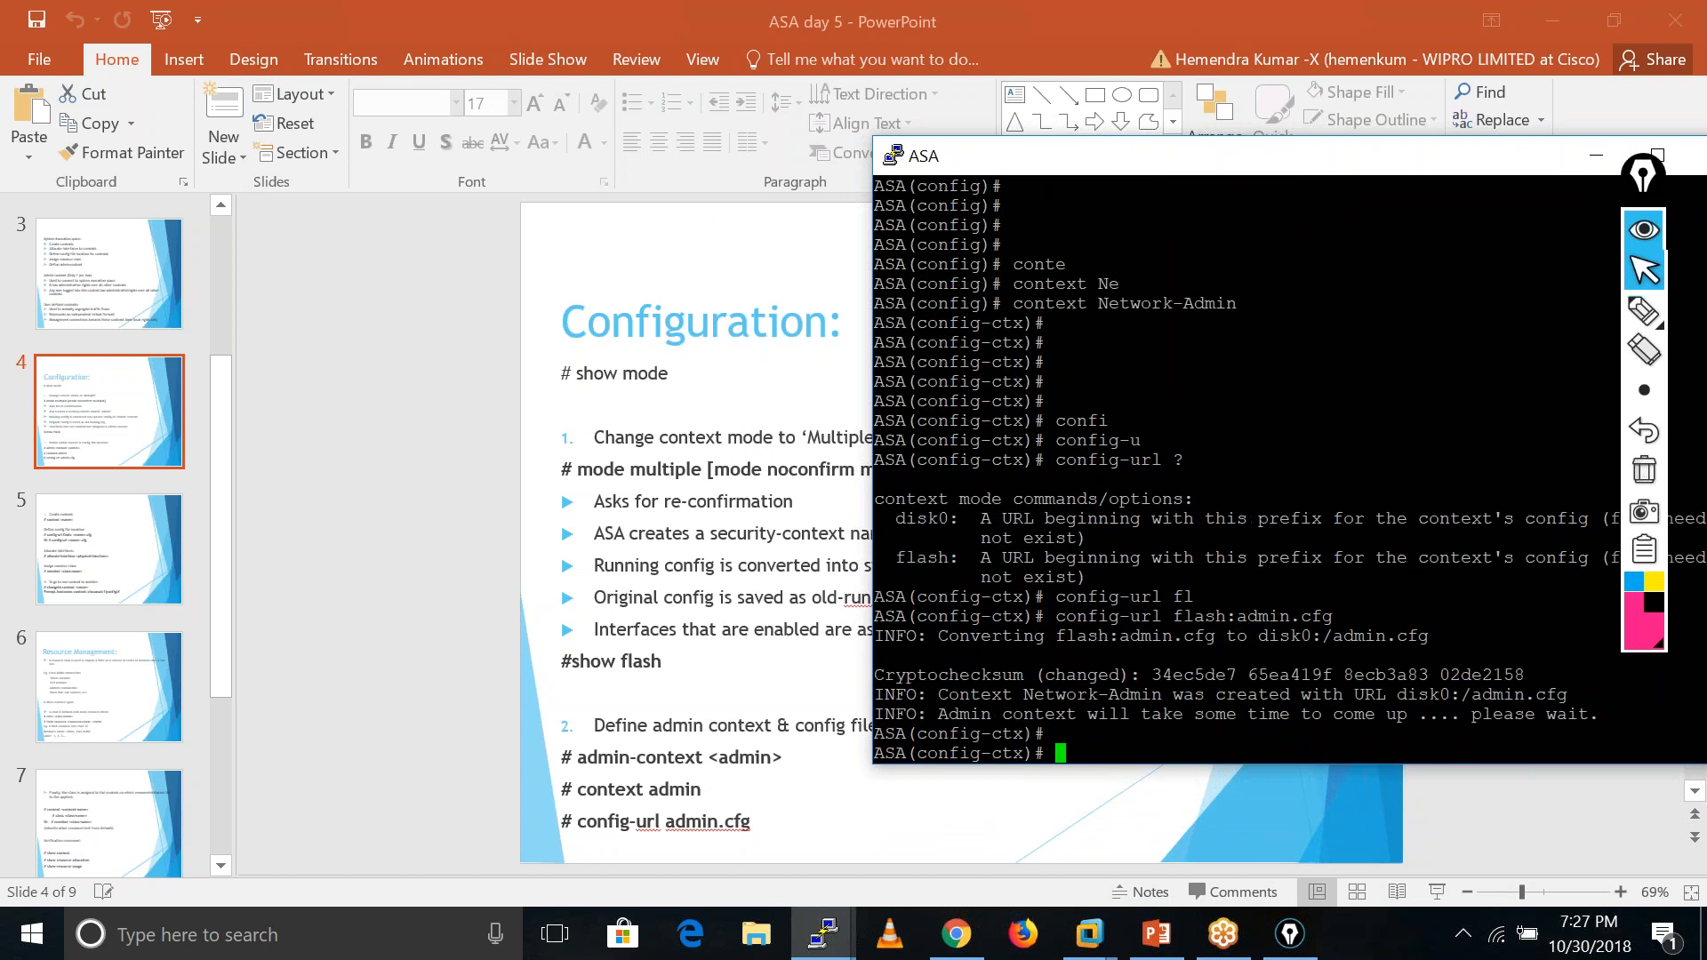
key(Return)
key(Return)
key(Return)
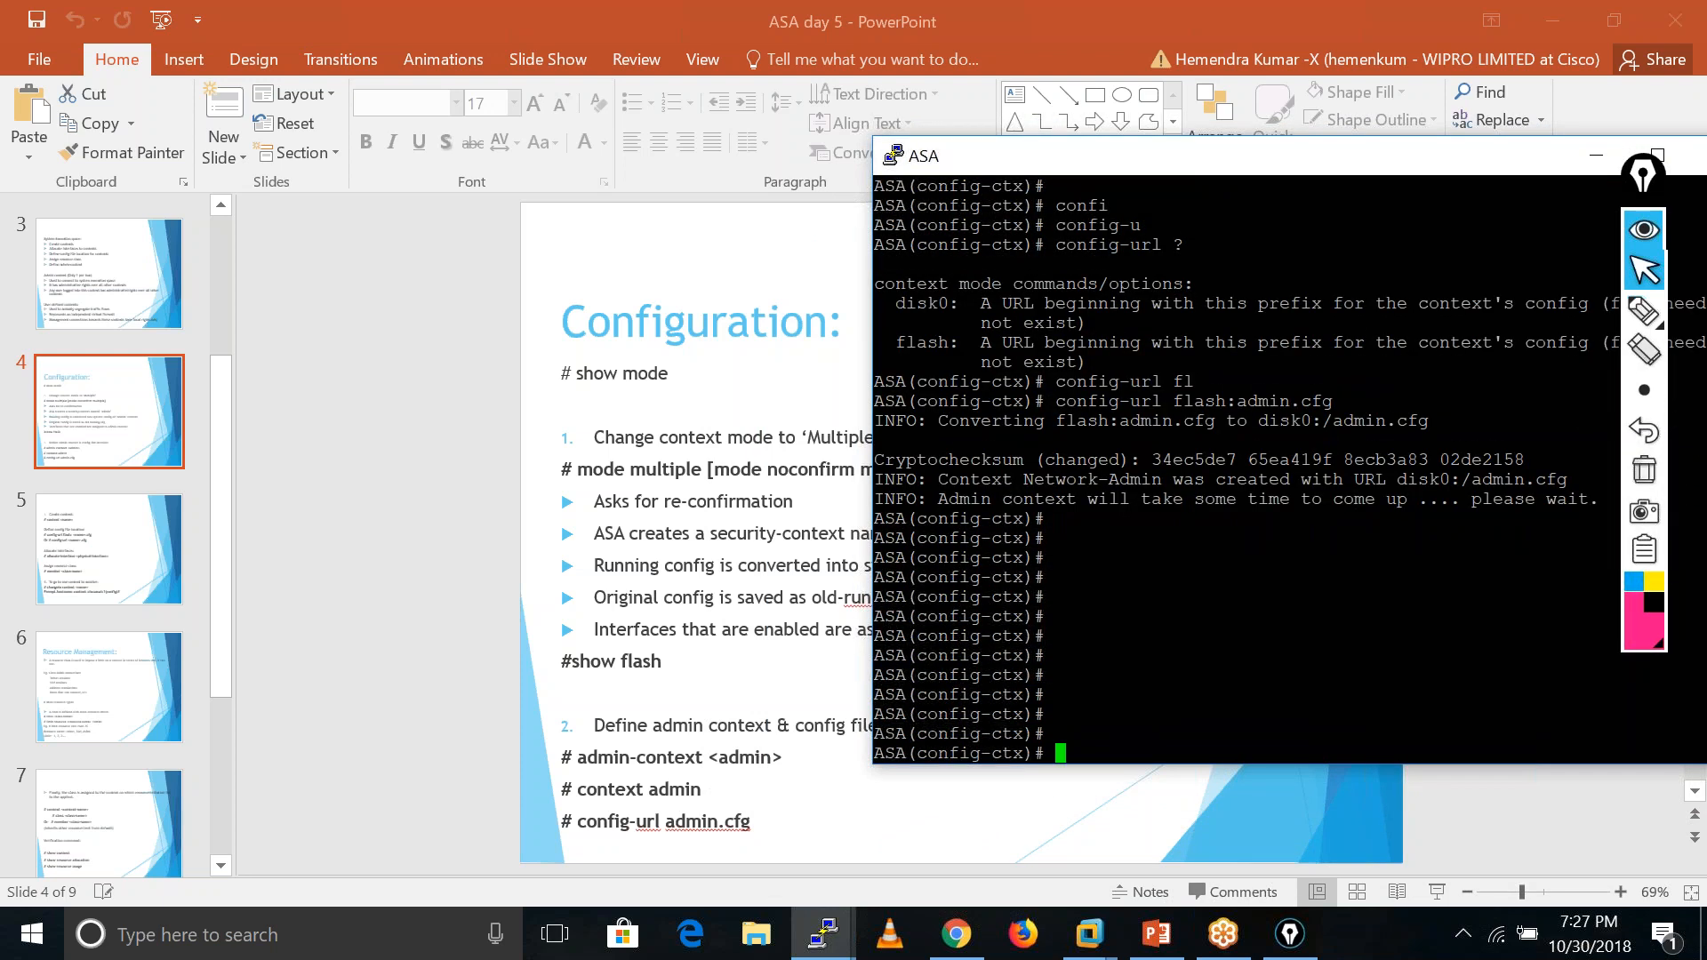
text(exi)
key(BackSpace)
key(BackSpace)
key(BackSpace)
key(BackSpace)
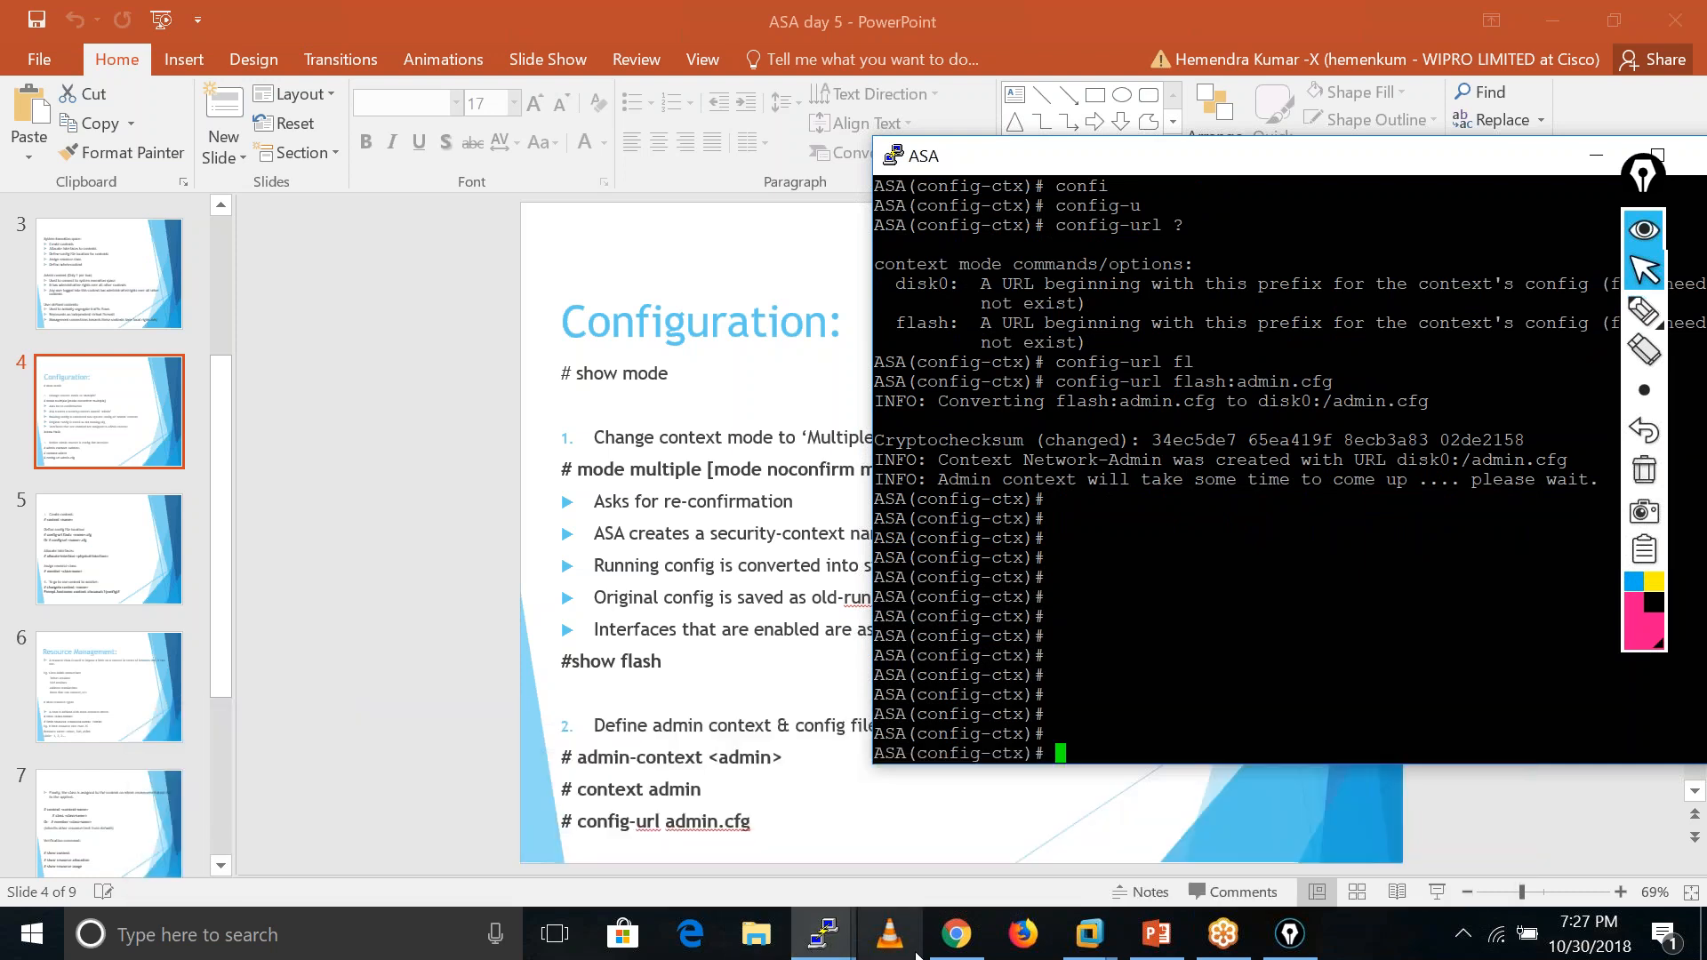
- Return to the ASA console and list interfaces with 'sh int ip bri'
click(970, 951)
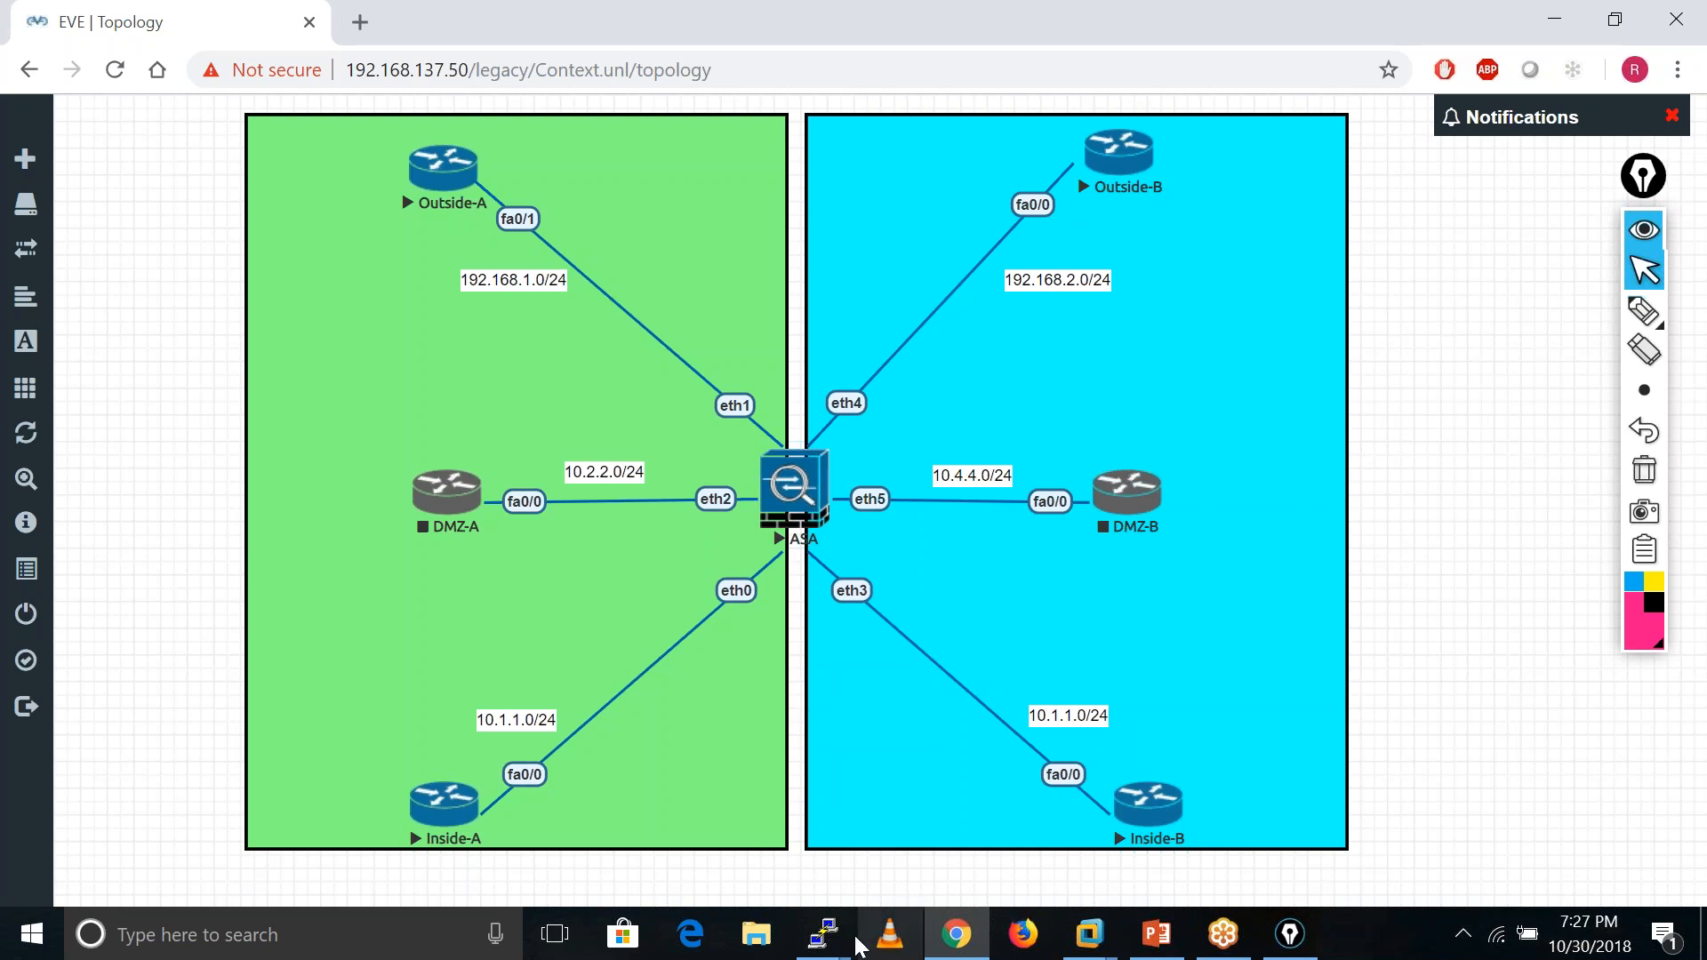
mouse_move(818, 945)
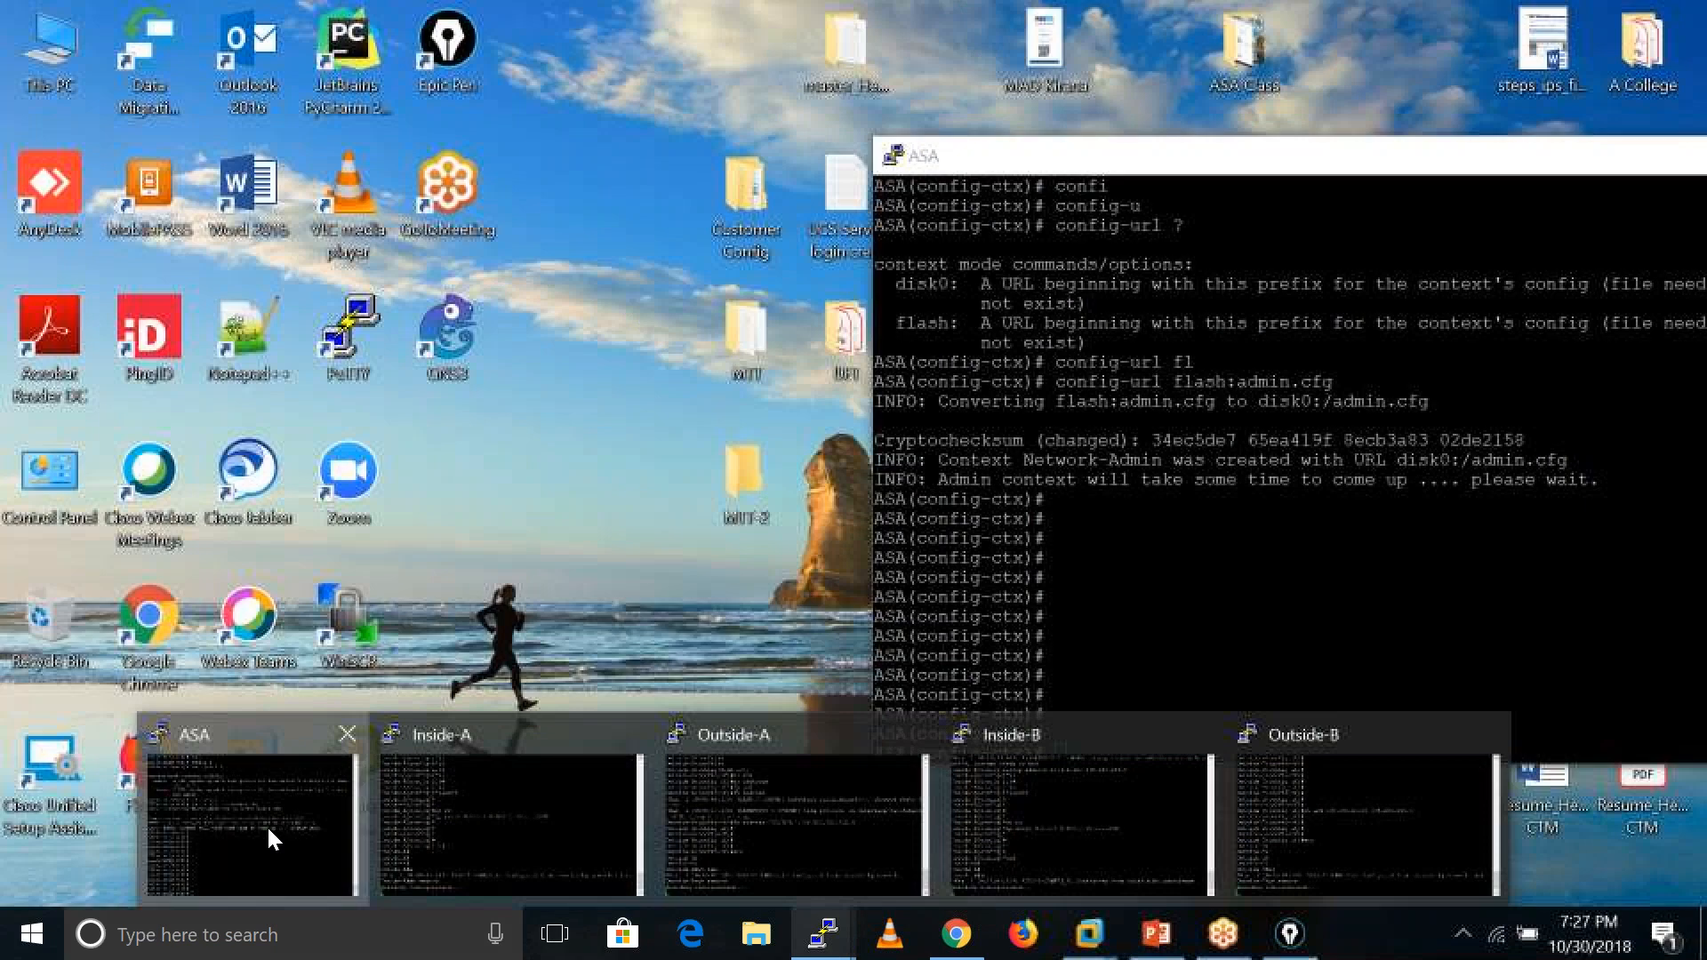
click(267, 825)
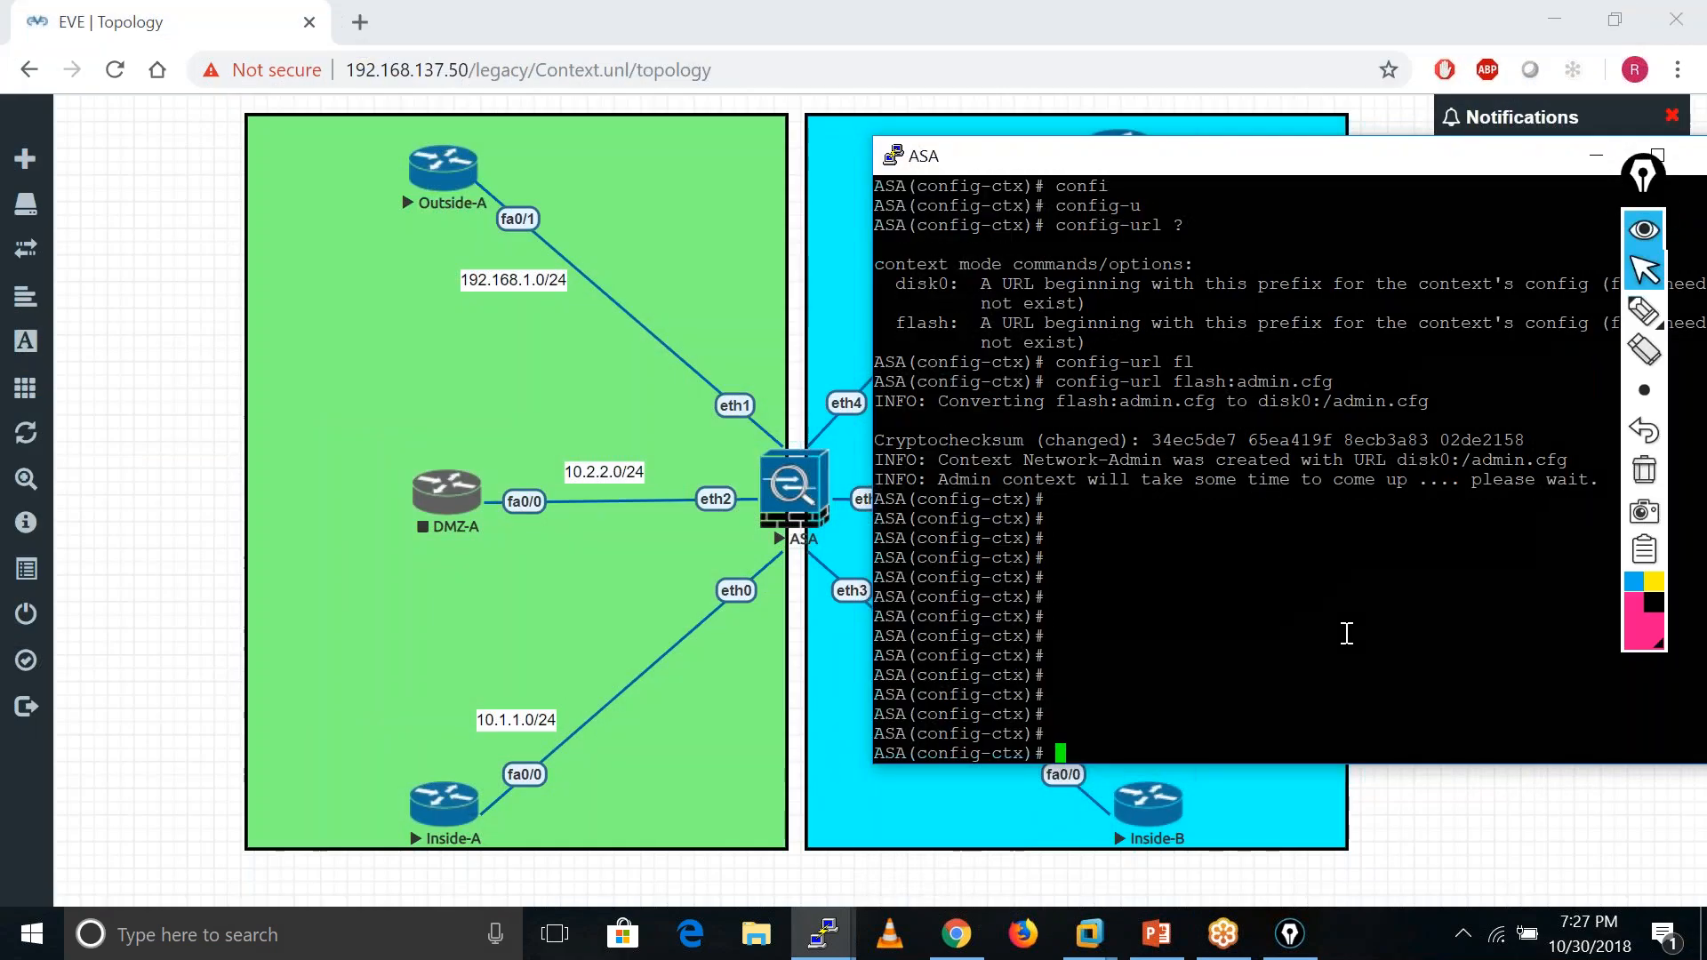
text(sh int ip bri)
key(Return)
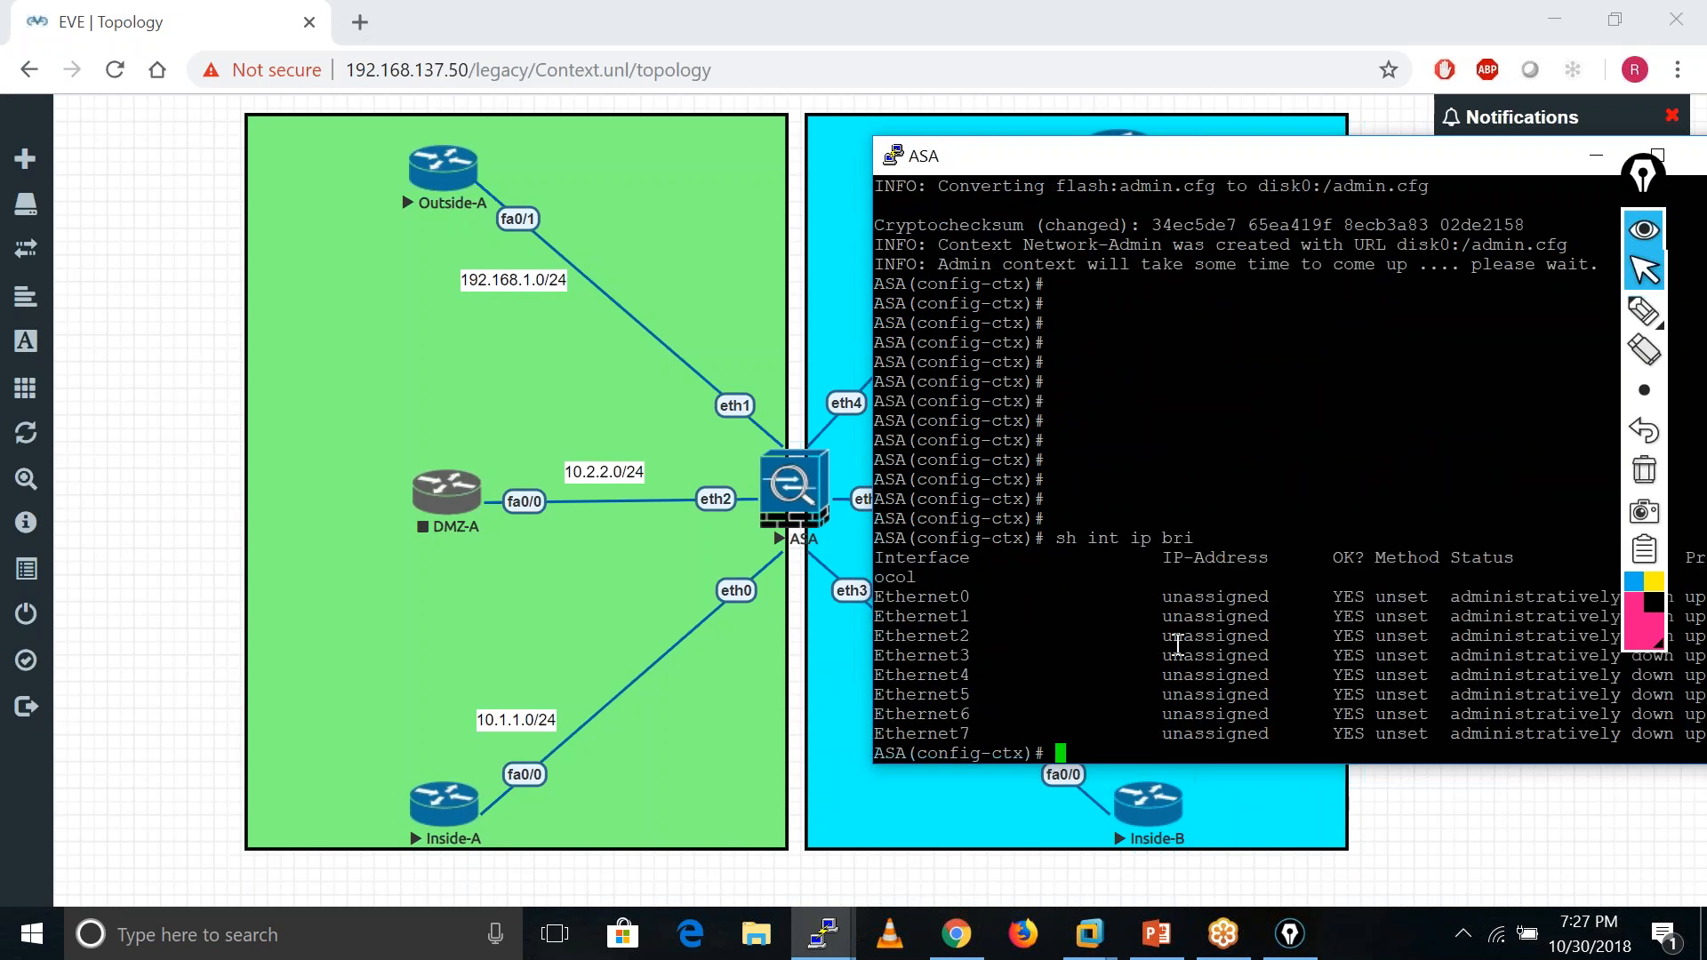
- Allocate interface Ethernet7 to Network-Admin and exit the context configuration
text(allo)
key(Tab)
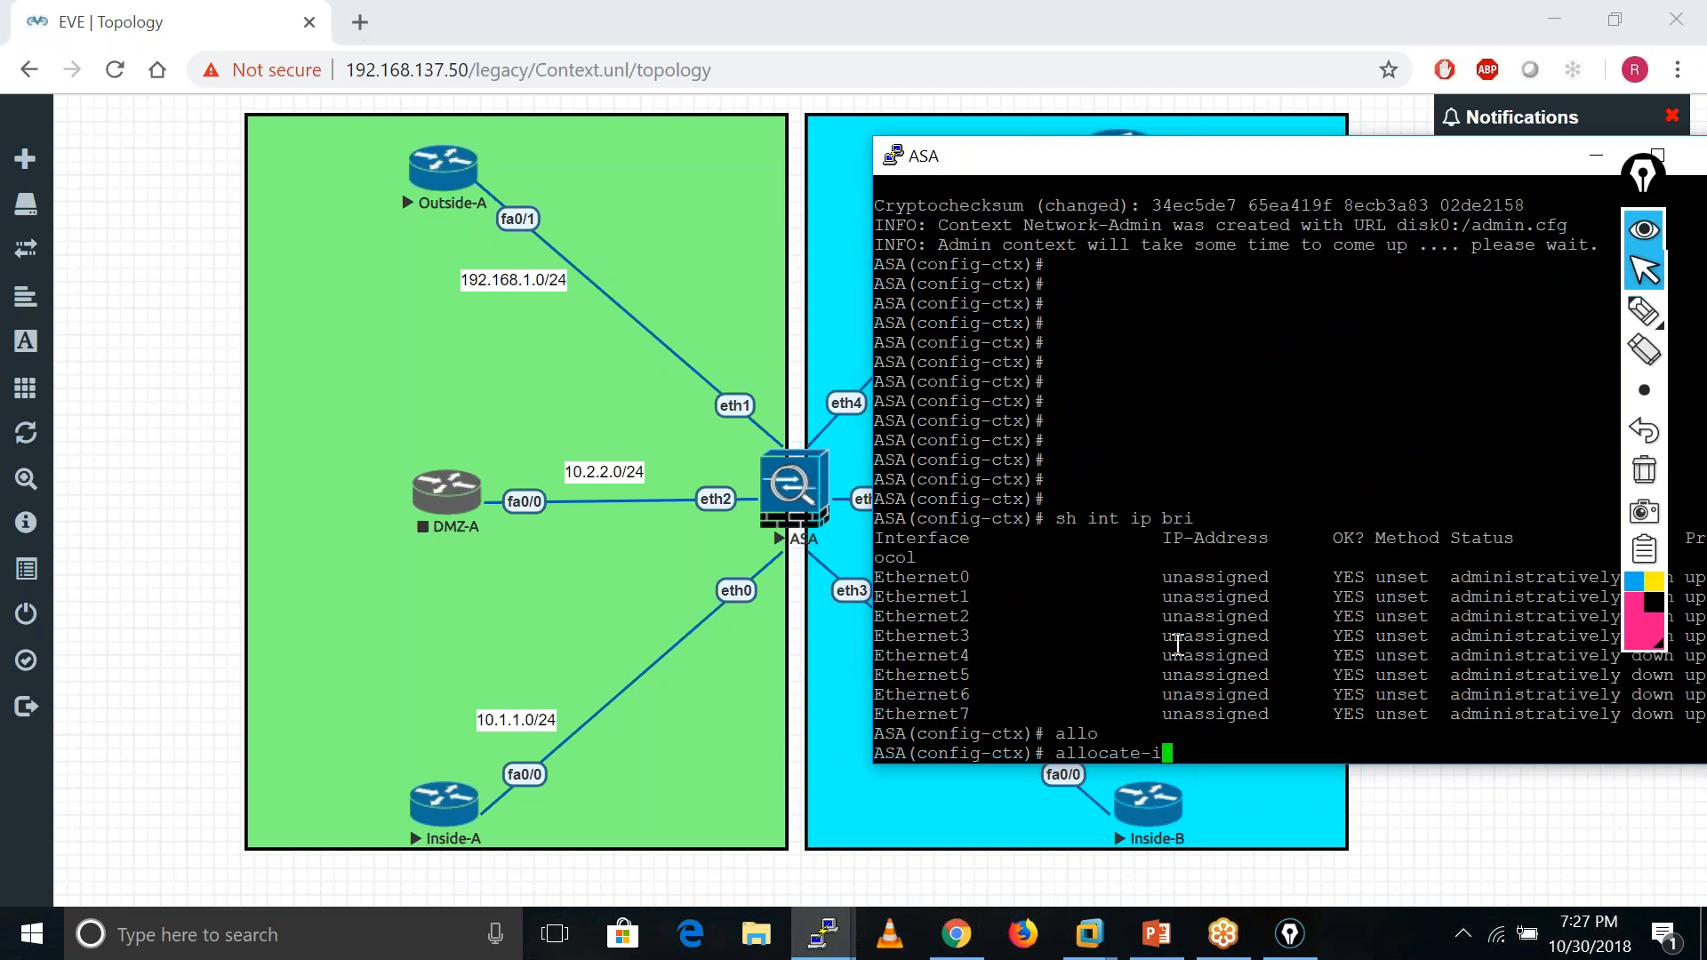
text(n)
key(Tab)
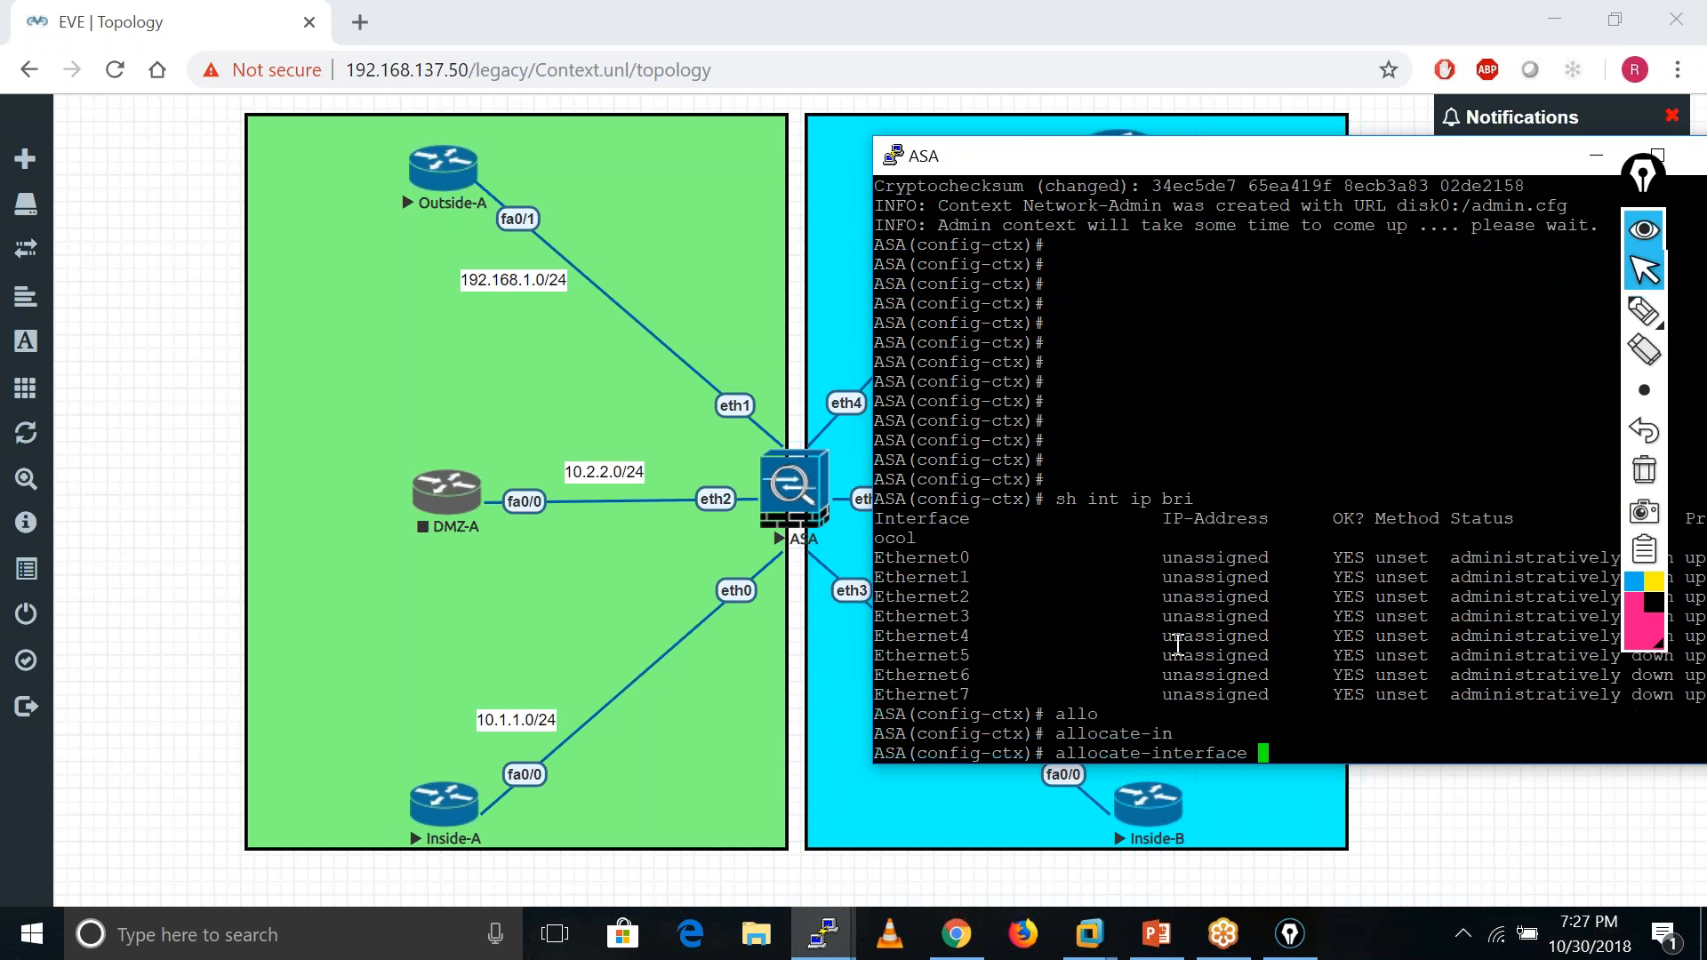
text(e7)
key(Return)
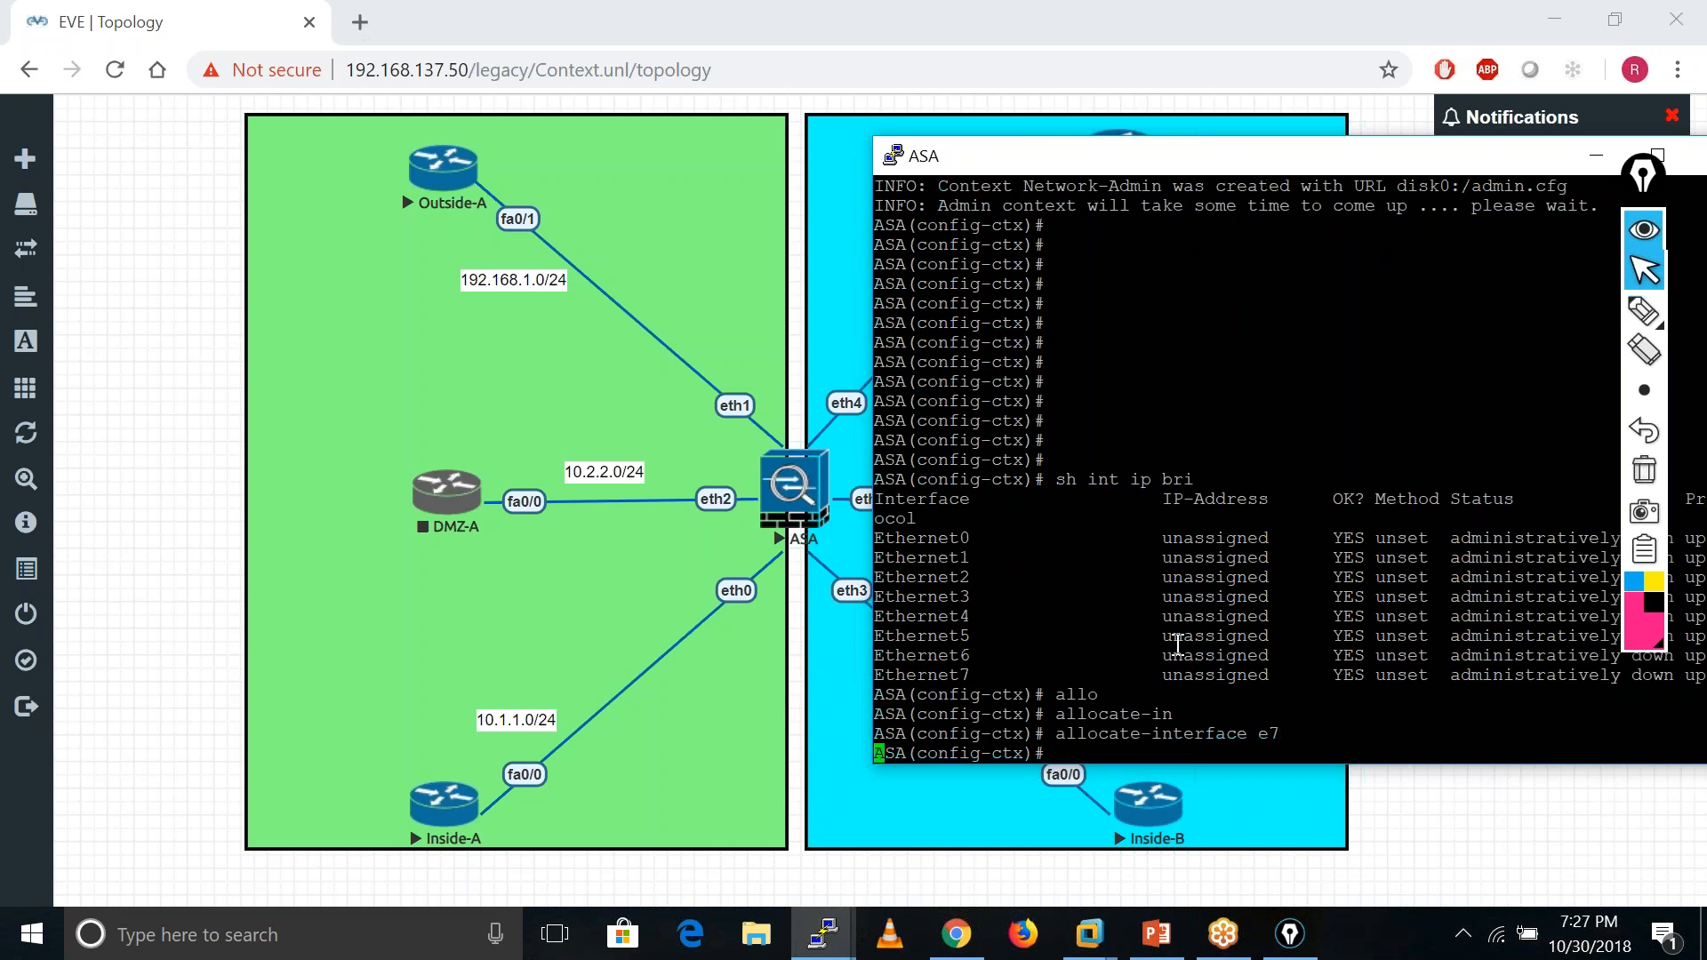
key(Return)
key(Return)
key(Return)
key(Return)
key(Return)
key(Return)
key(Return)
key(Return)
key(Return)
text(exit)
key(Return)
key(Return)
key(Return)
key(Return)
key(Return)
key(Return)
- Run 'show context' to confirm Network-Admin holds Ethernet7 as the single active context
text(sho)
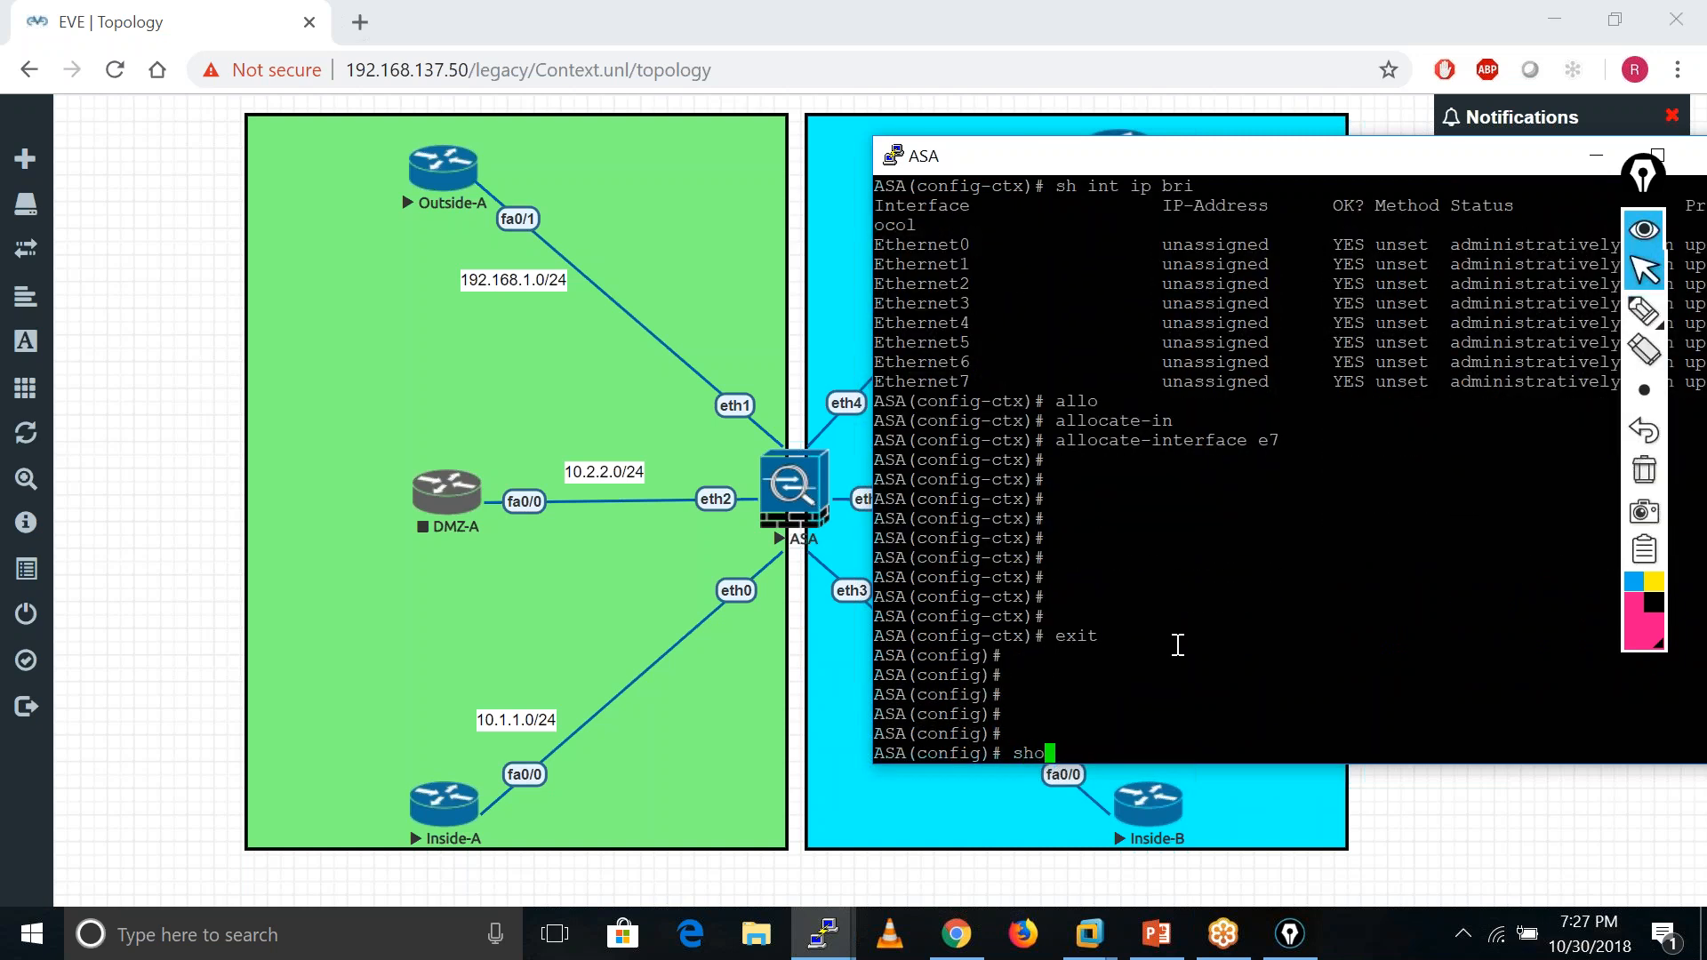
key(Tab)
text(conte)
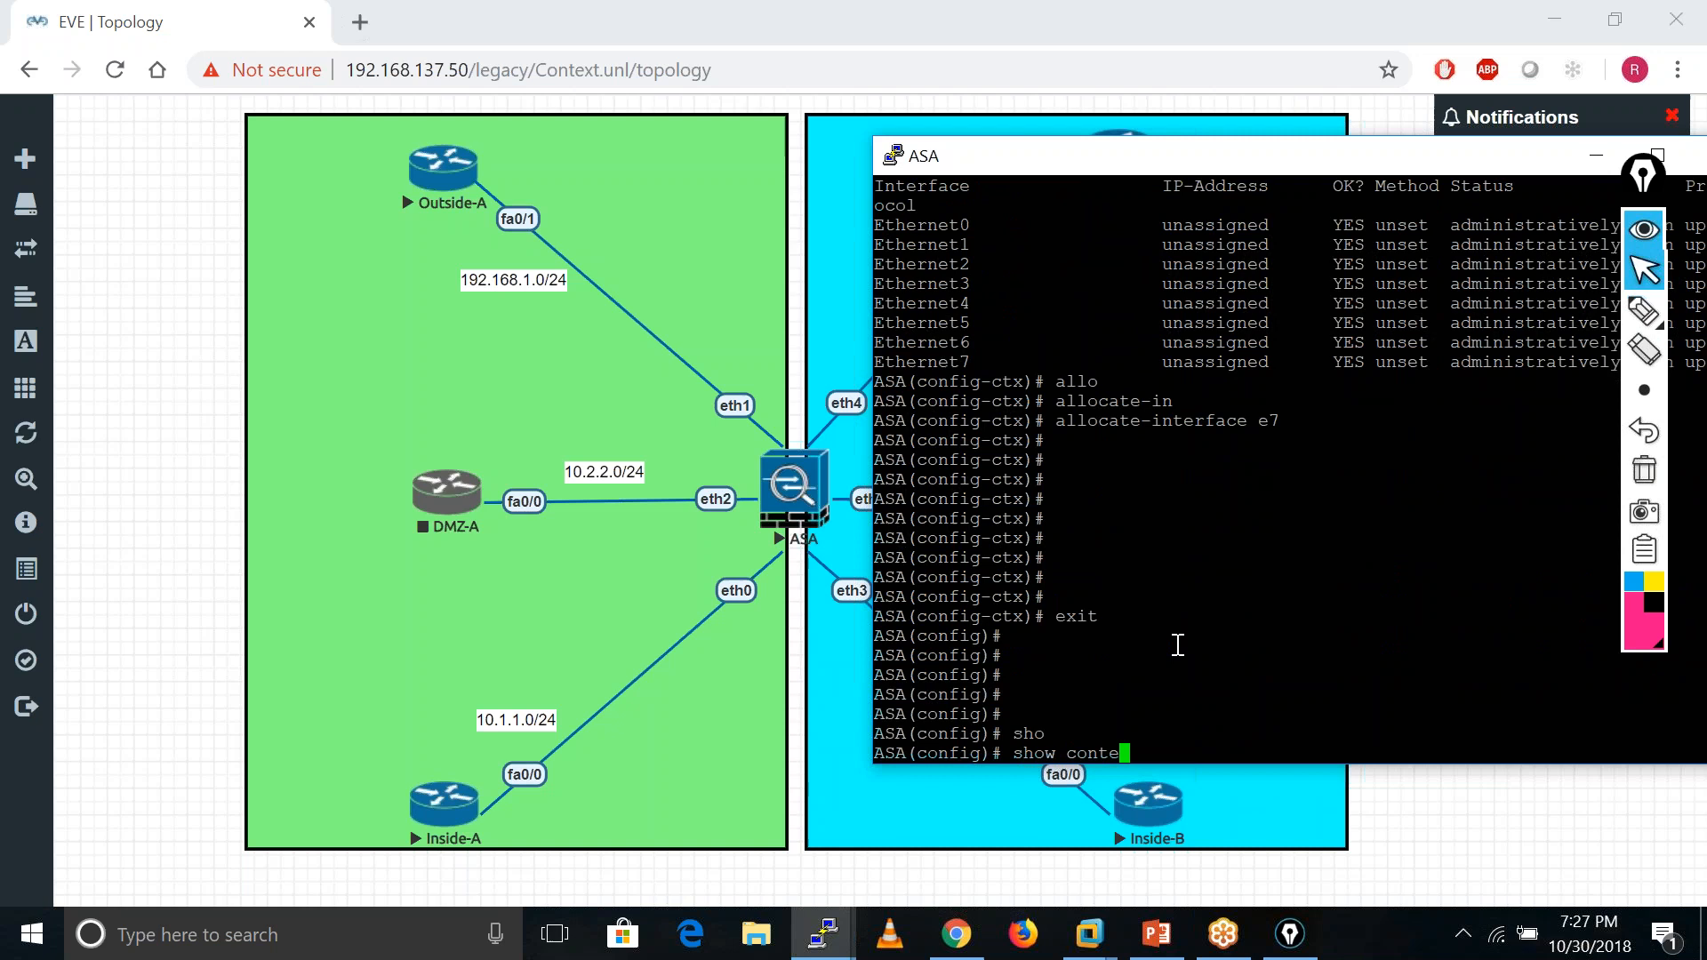
key(Tab)
key(Return)
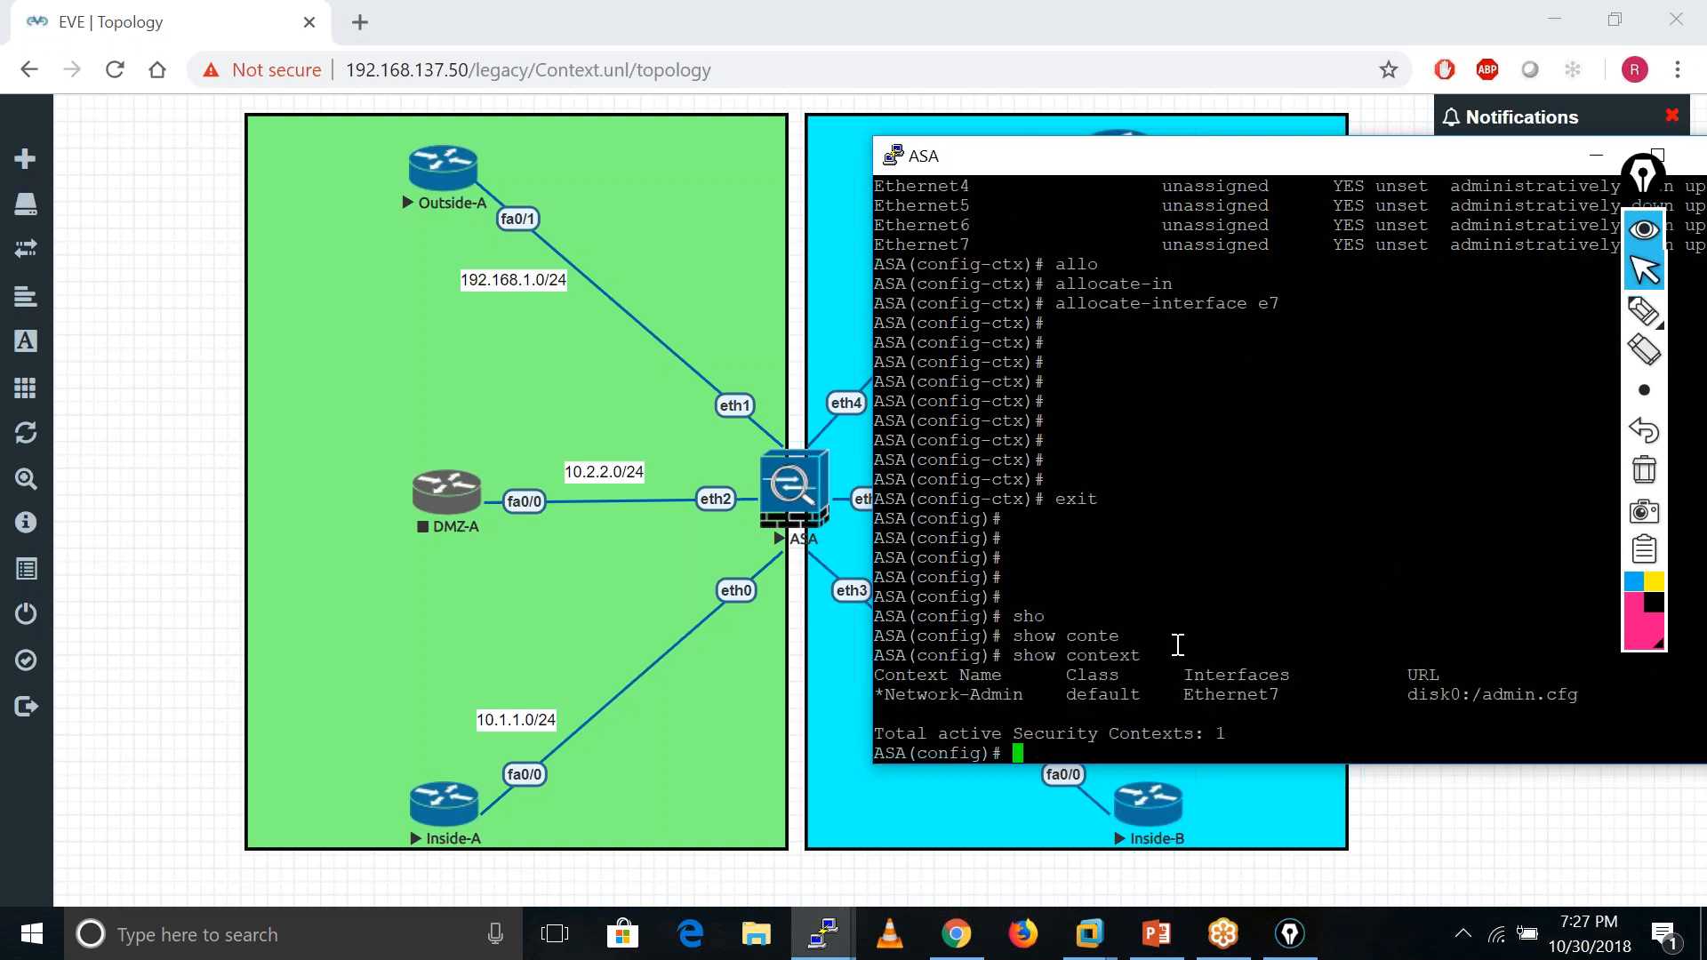
key(Return)
key(Return)
key(Return)
key(Return)
key(Return)
key(Return)
key(Return)
key(Return)
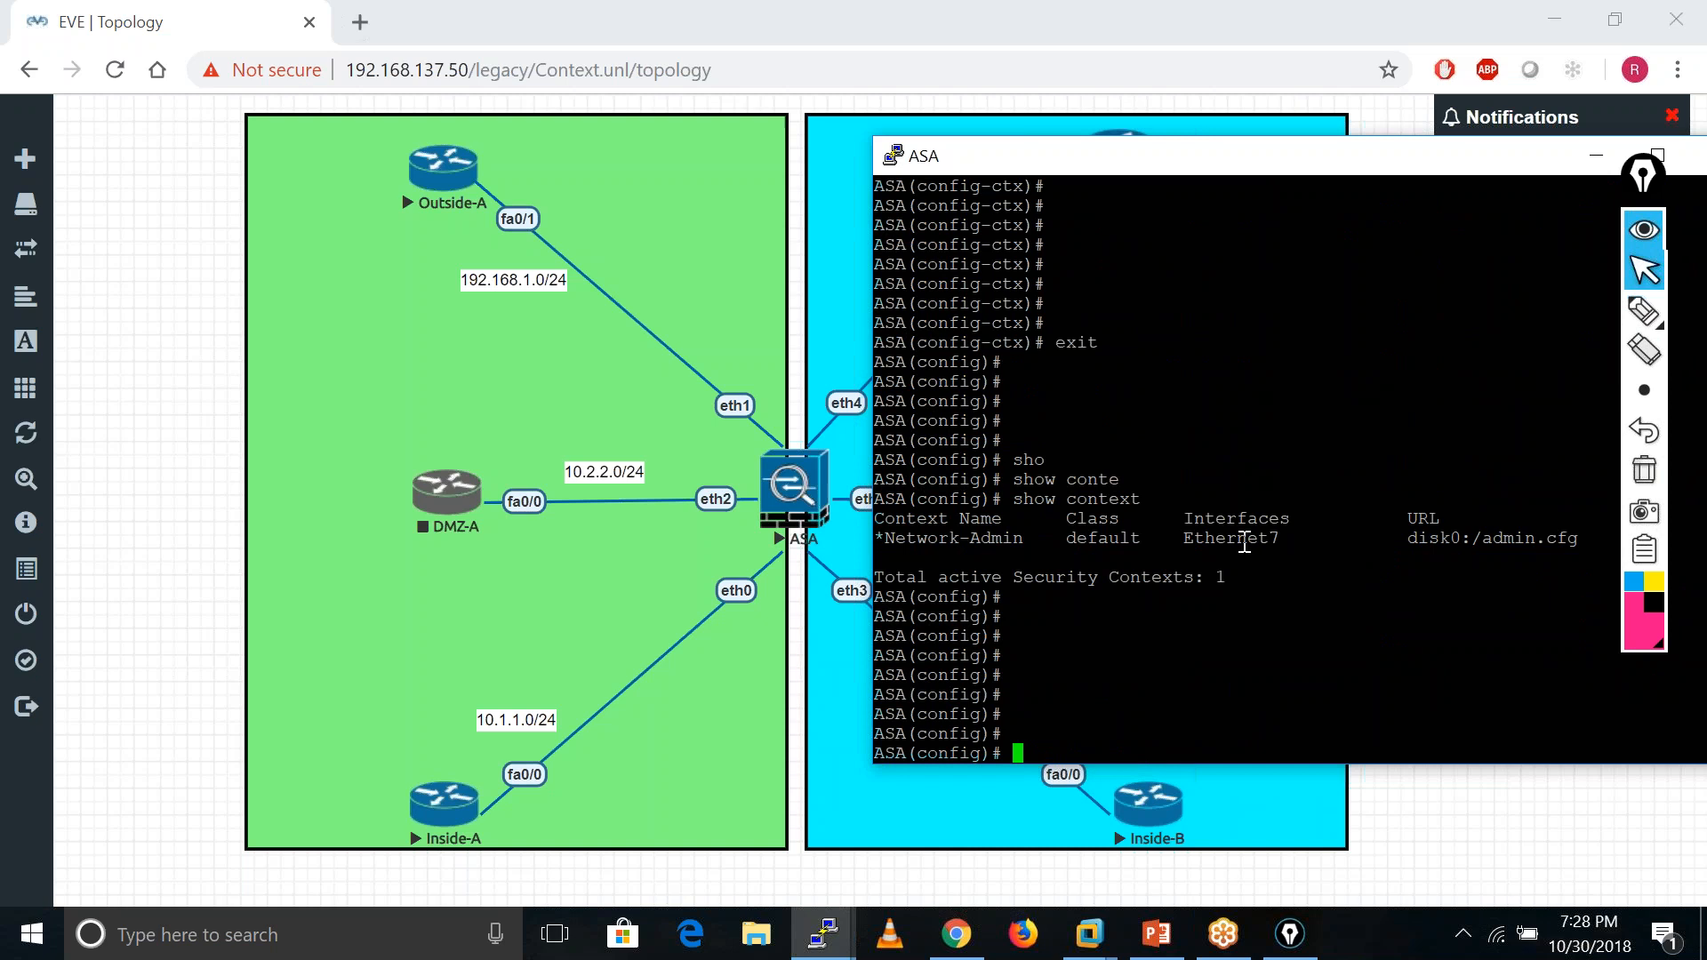
drag(1184, 538, 1283, 536)
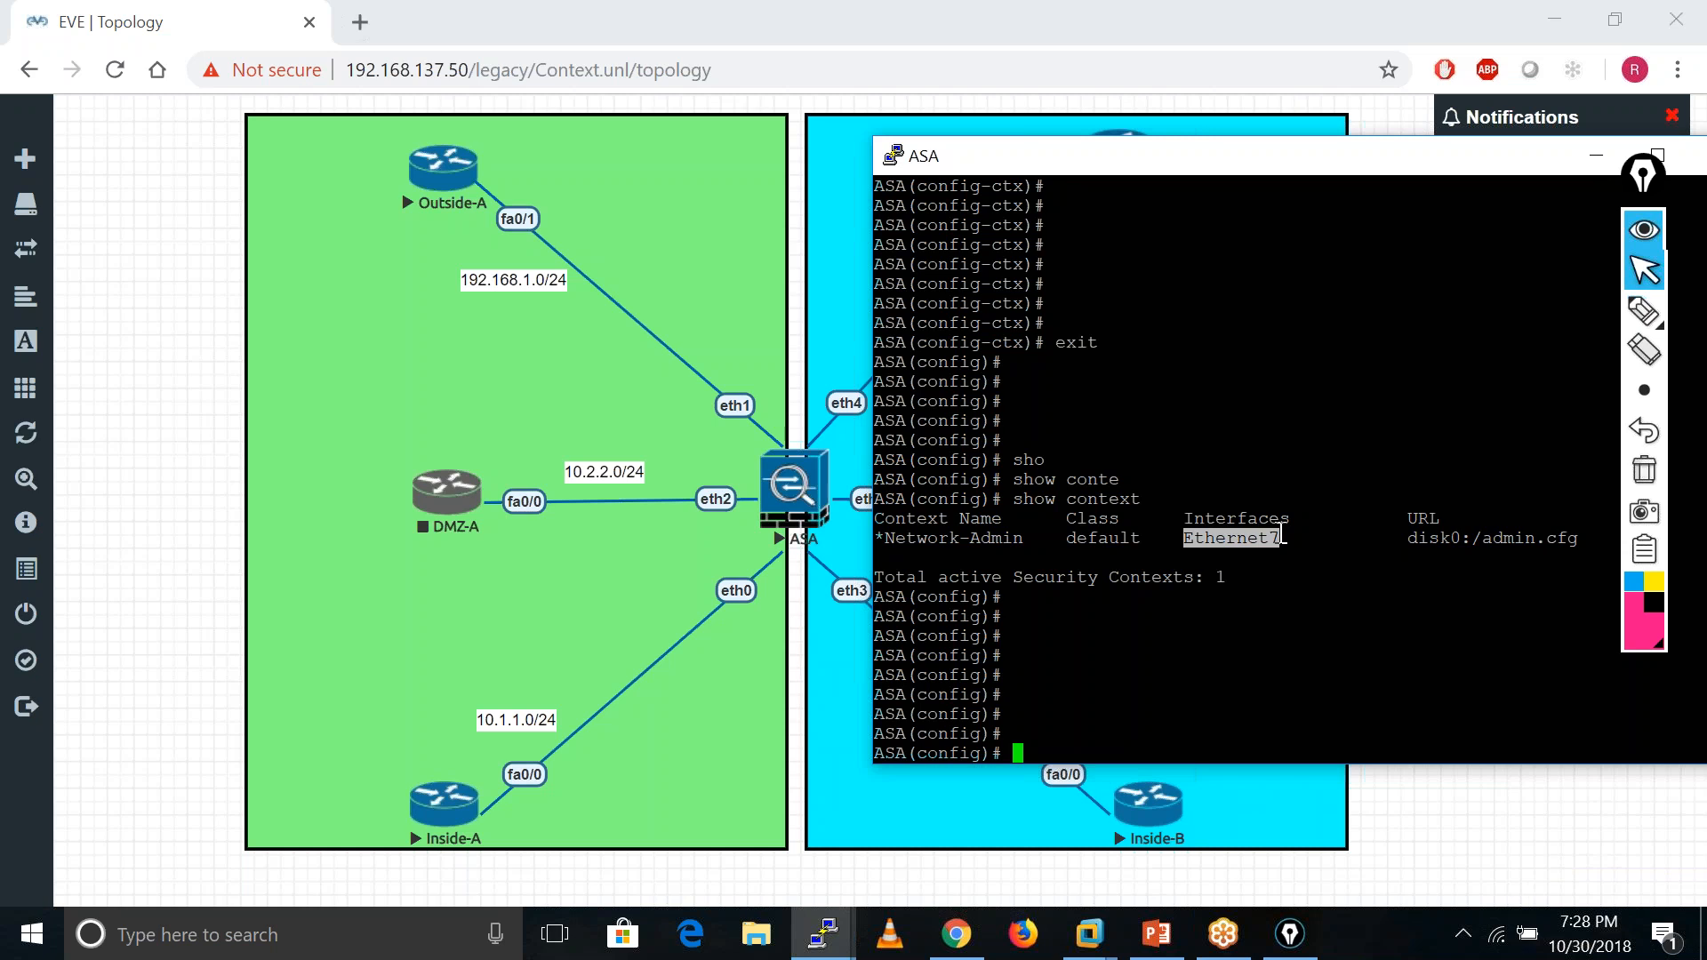
click(1198, 631)
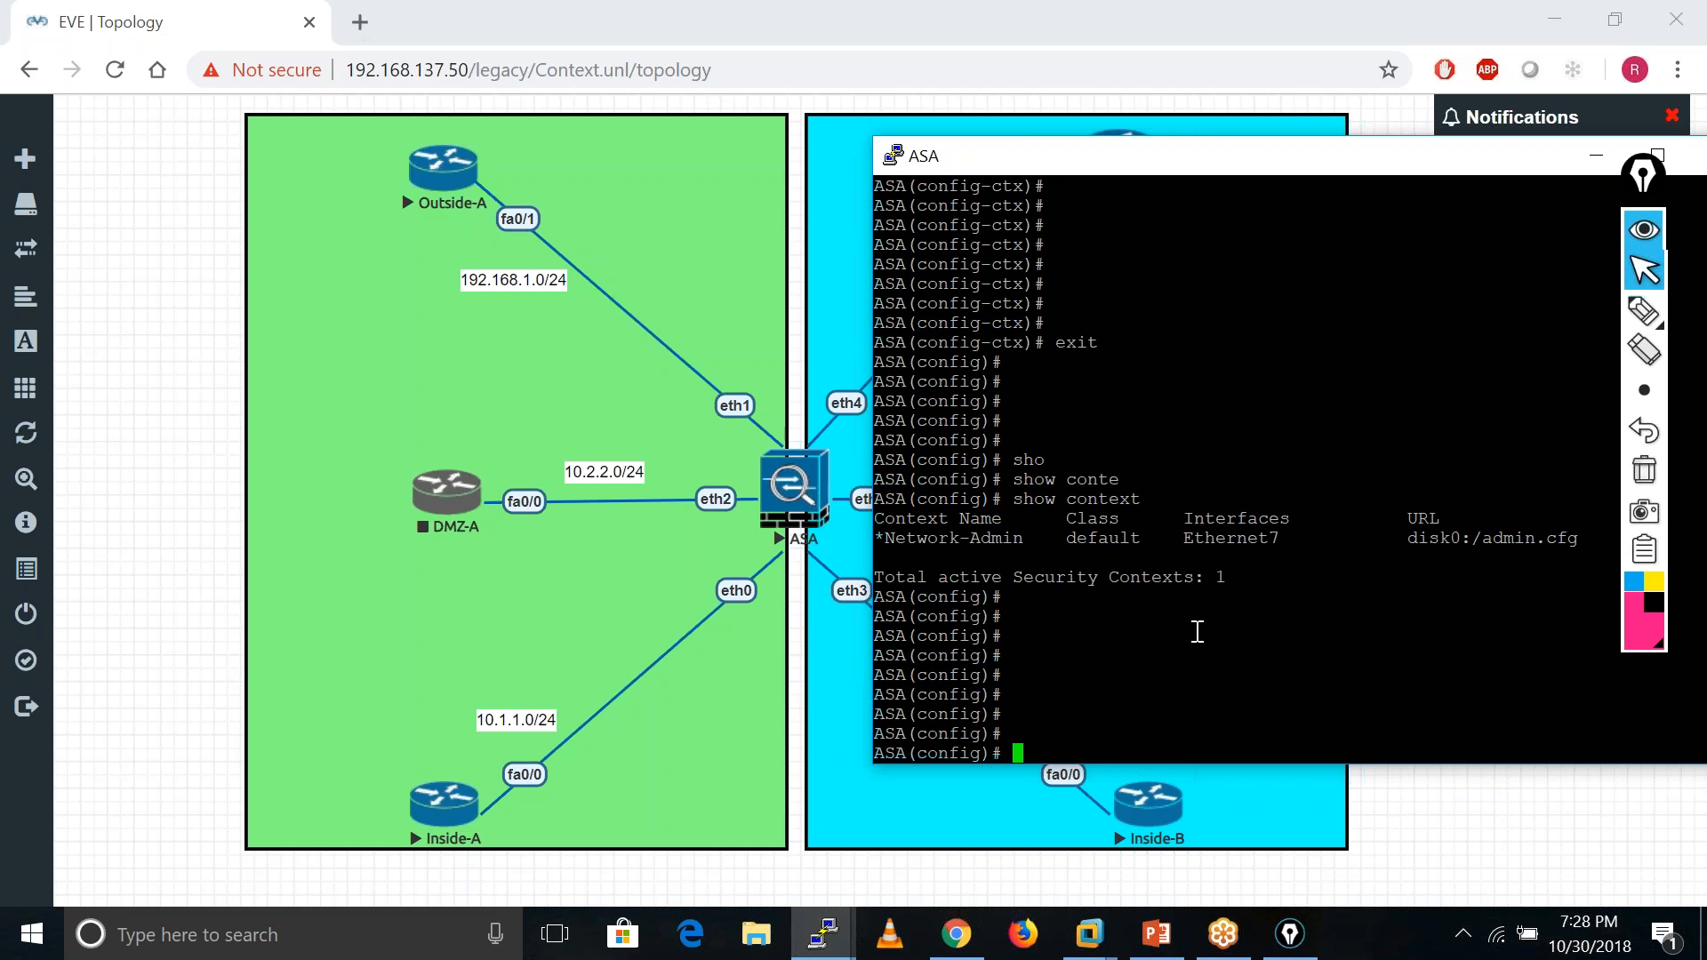
key(Return)
key(Return)
key(Return)
key(Return)
key(Return)
key(Return)
key(Return)
key(Return)
key(Return)
key(Return)
key(Return)
key(Return)
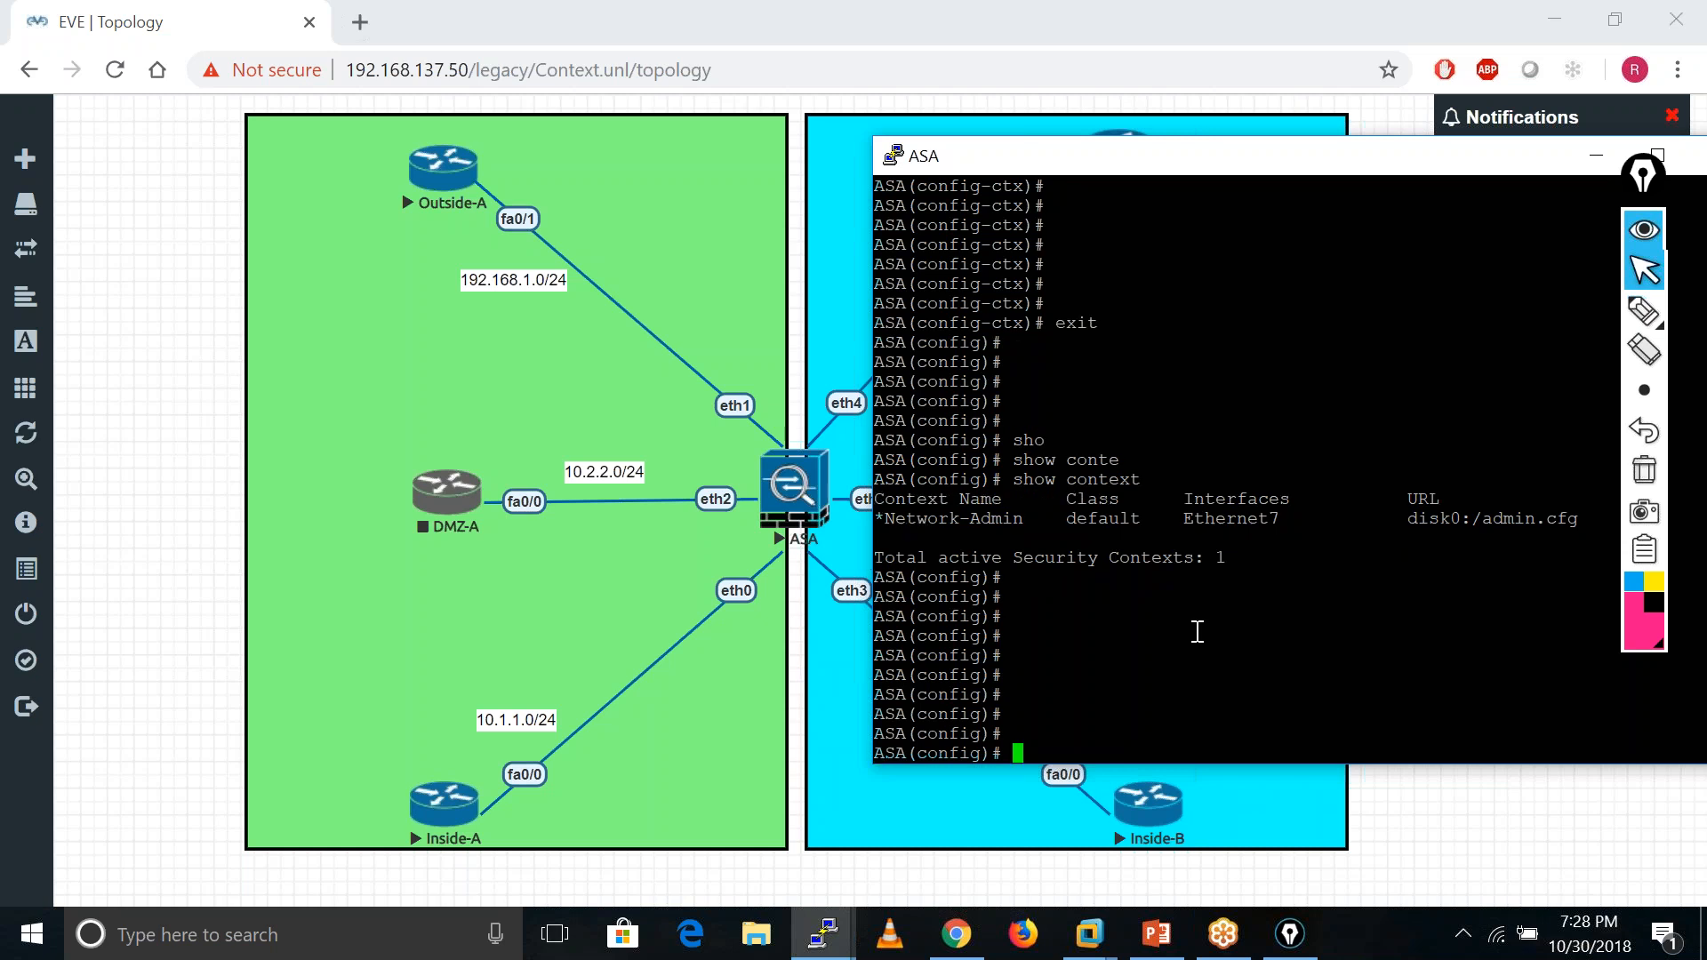
key(Return)
key(Return)
key(Return)
key(Return)
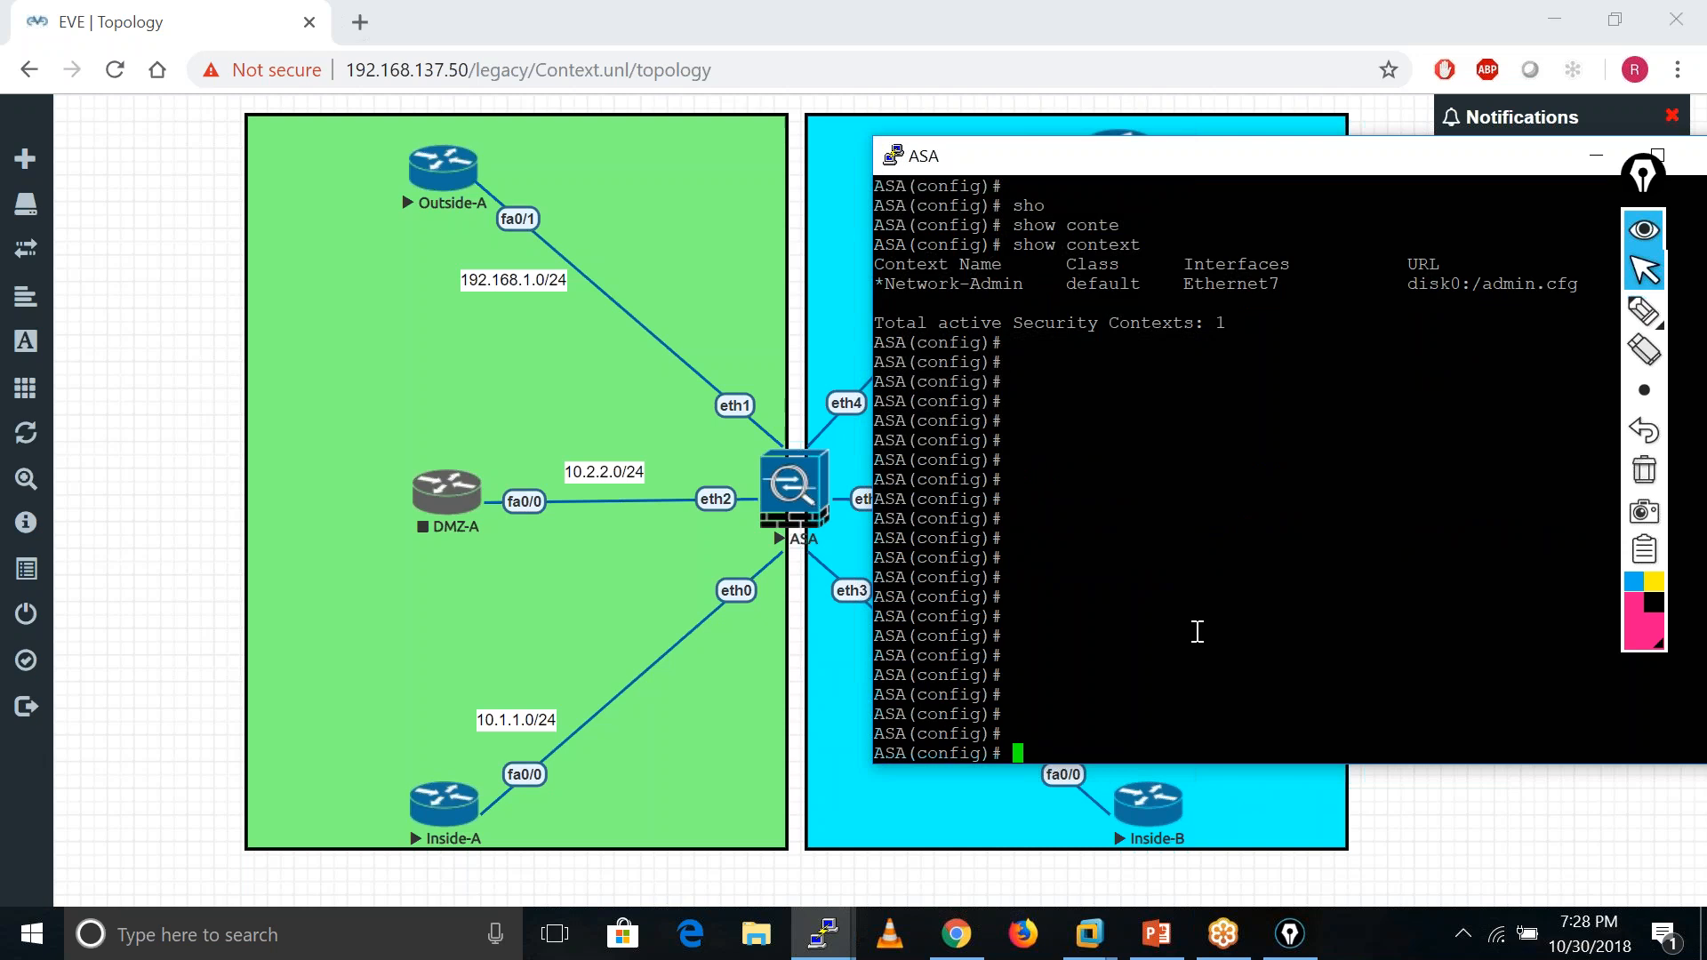
- Create a new security context named C1
key(Return)
key(Return)
text(conte)
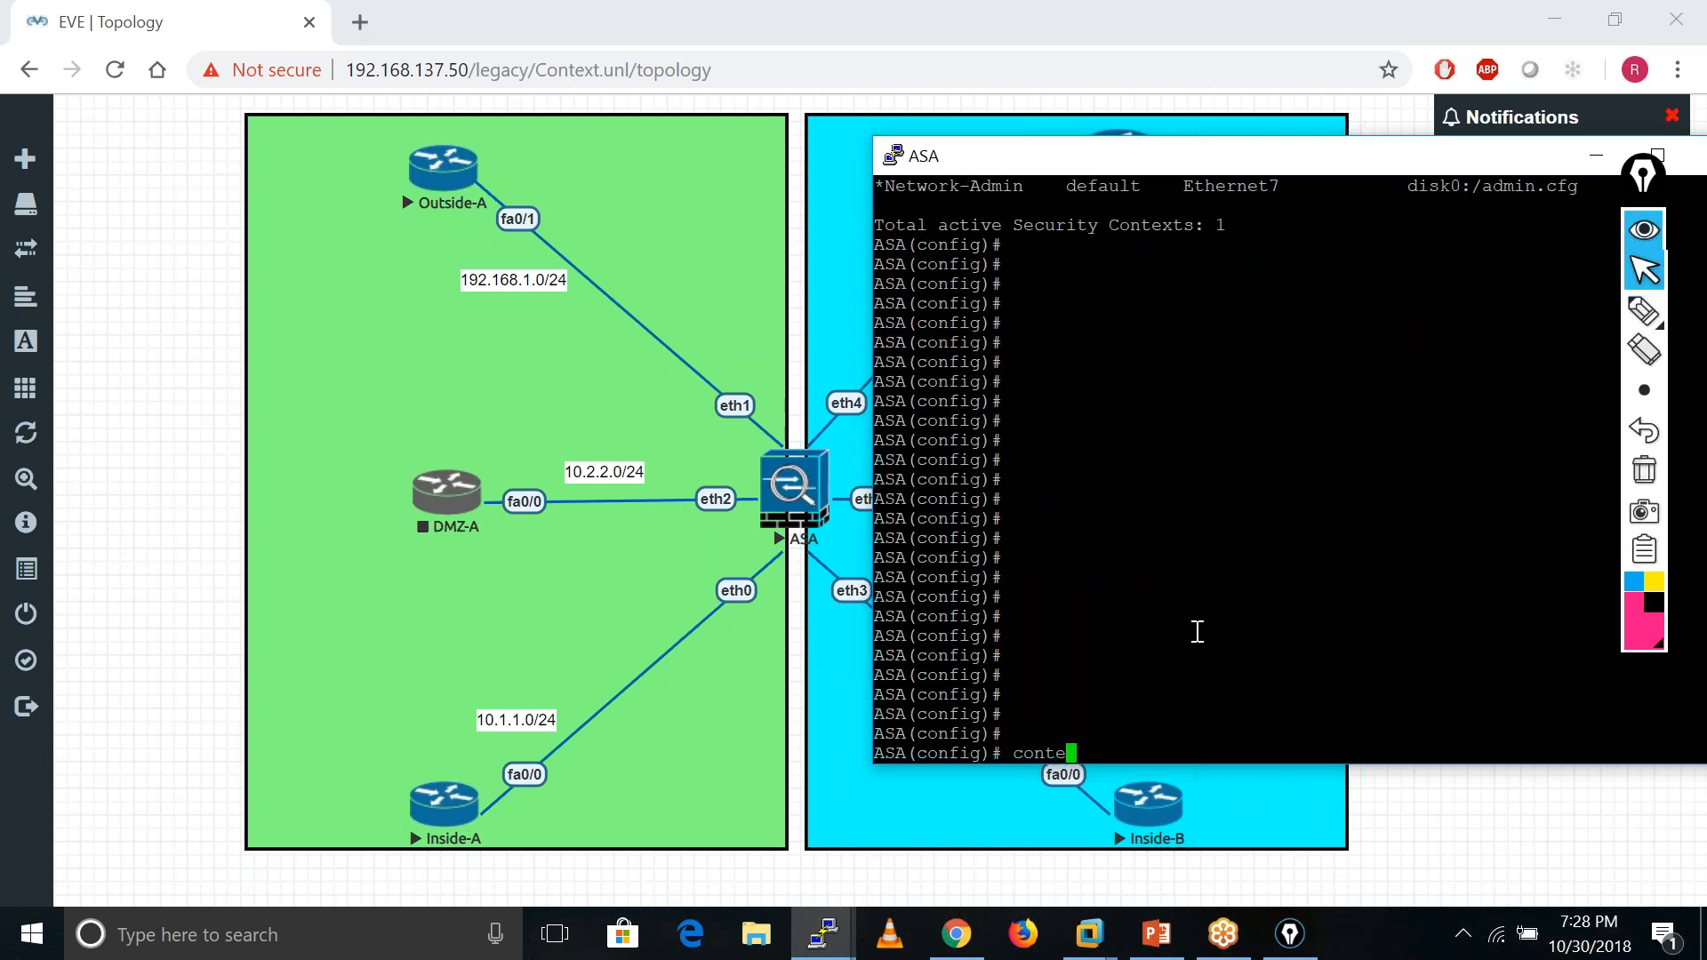
key(Tab)
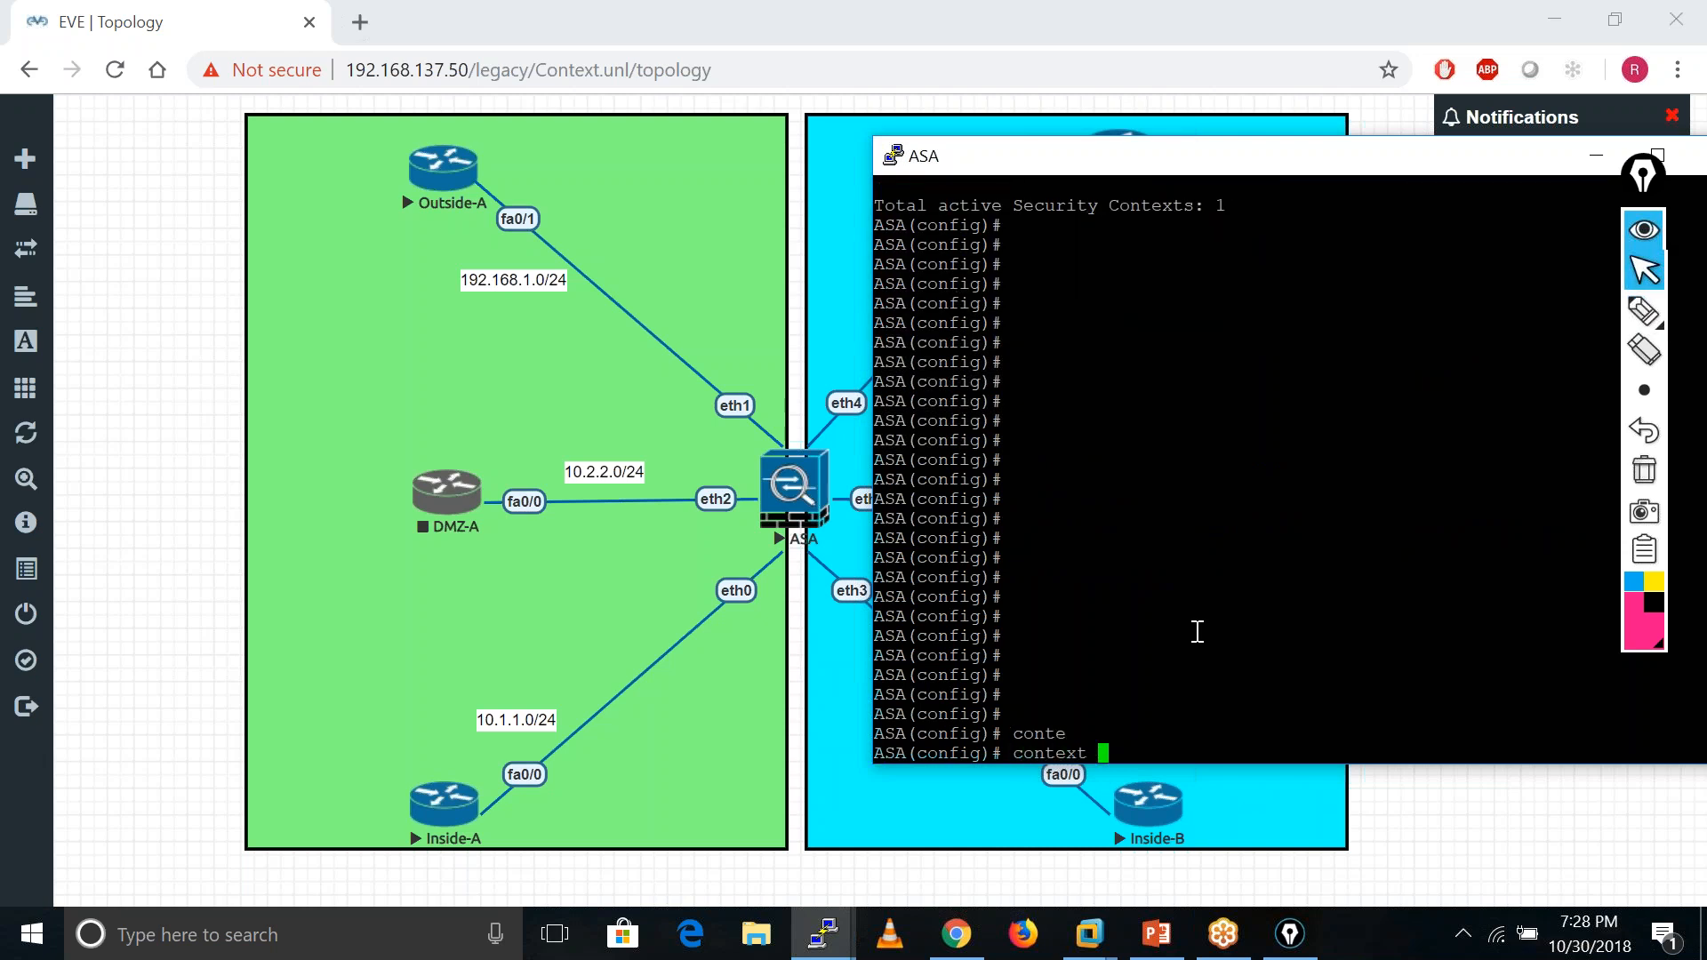
text(C1)
key(Return)
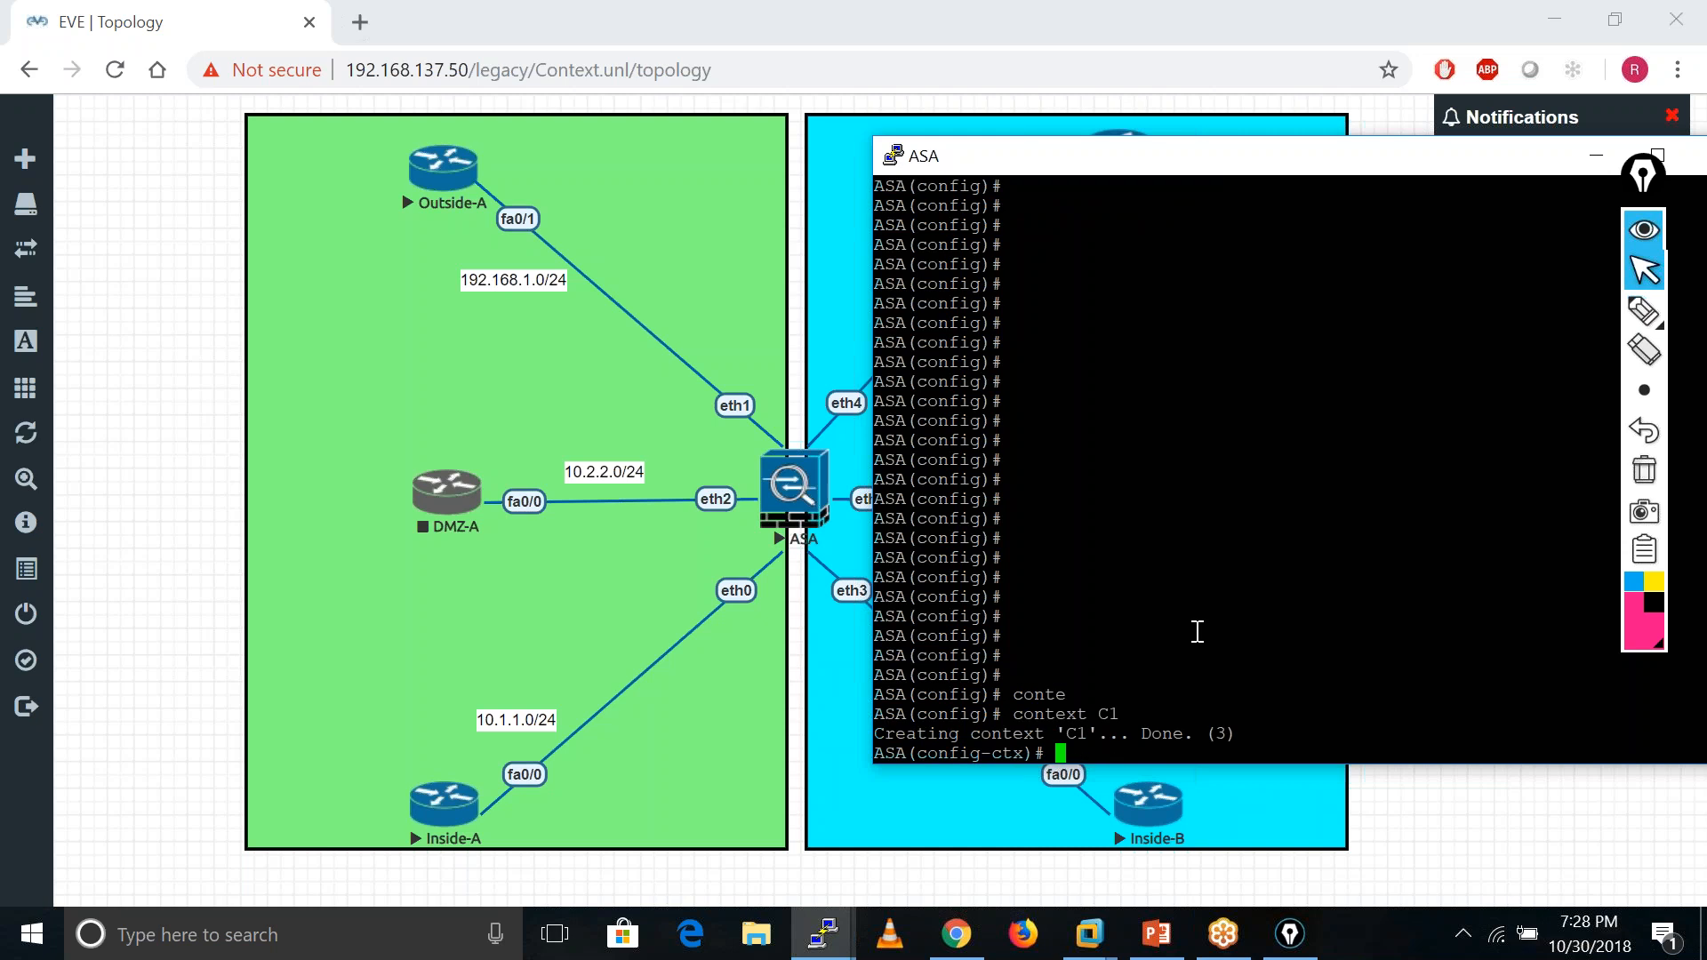
- Set C1's config-url to flash:C1.cfg, created as disk0:/C1.cfg with default config
text(confi)
key(Tab)
text(-)
key(Tab)
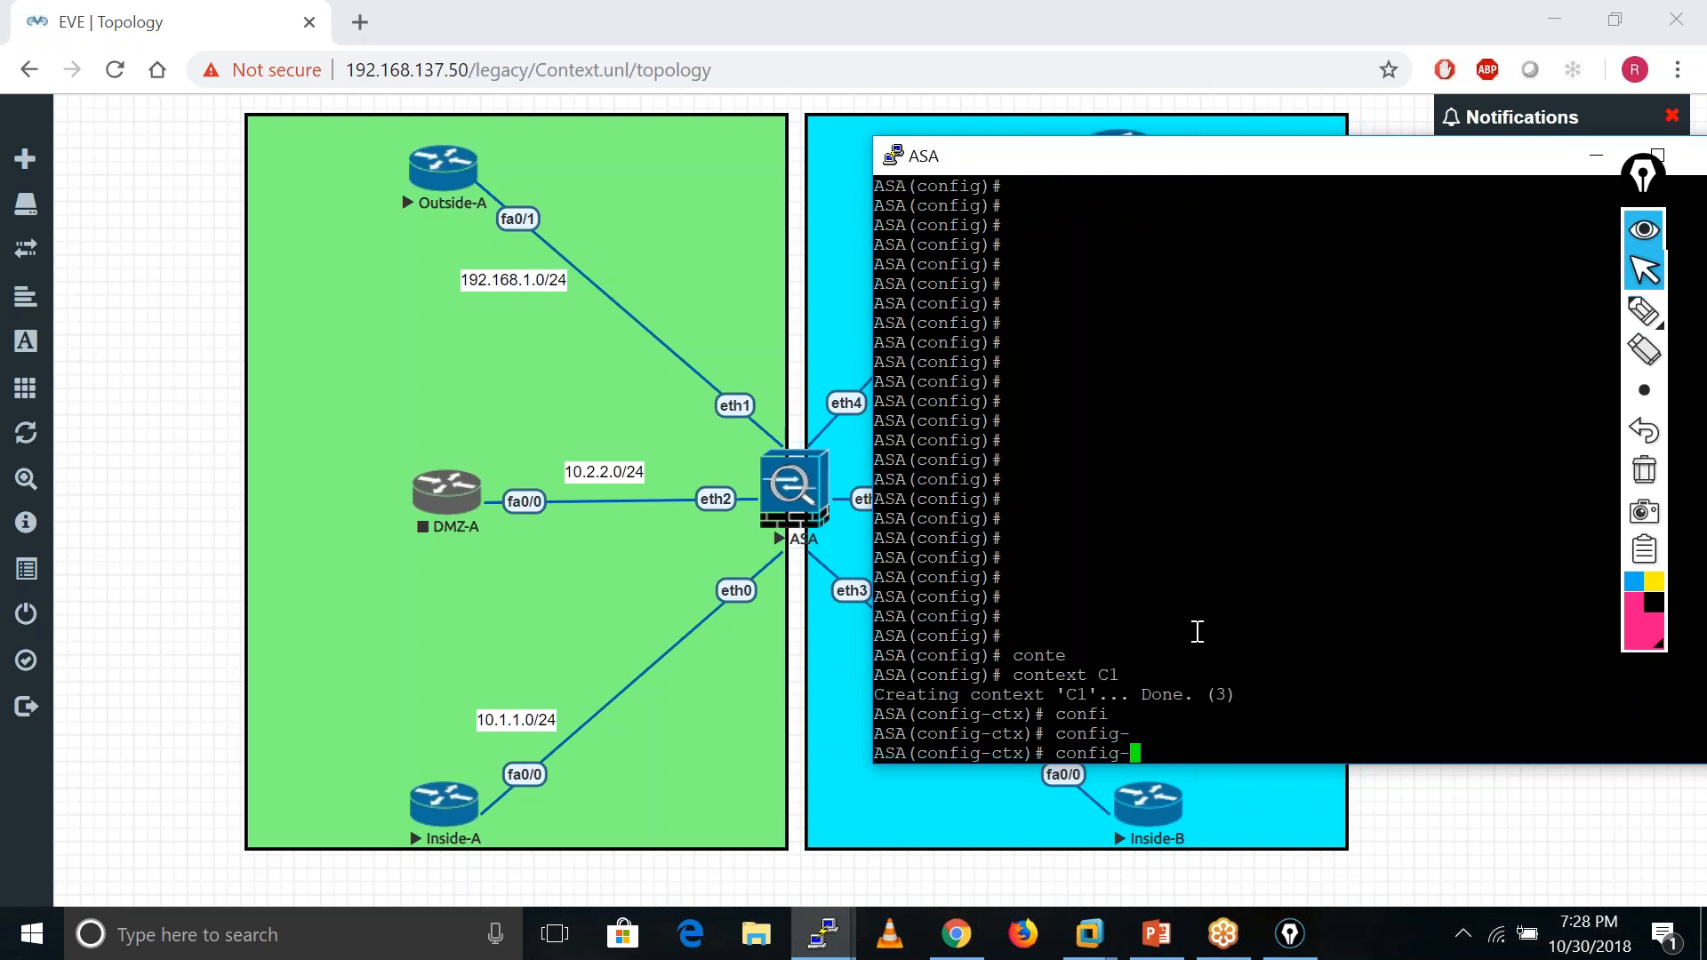
key(BackSpace)
text(u)
key(Tab)
key(Left)
key(BackSpace)
key(BackSpace)
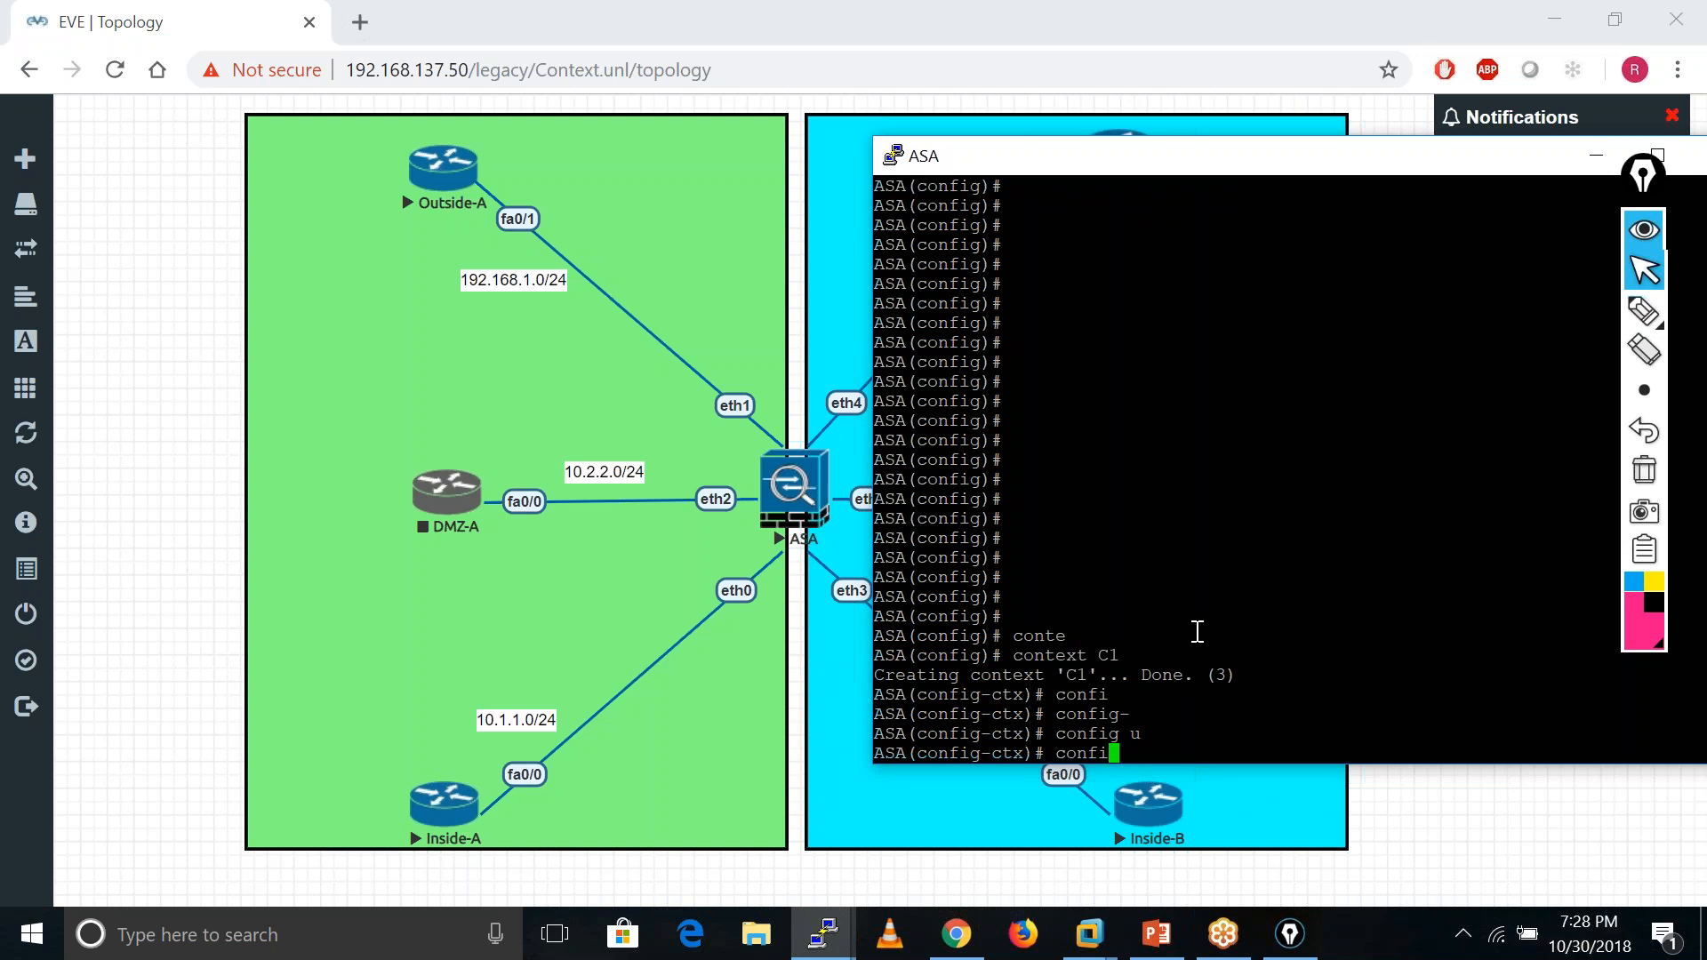
text(?)
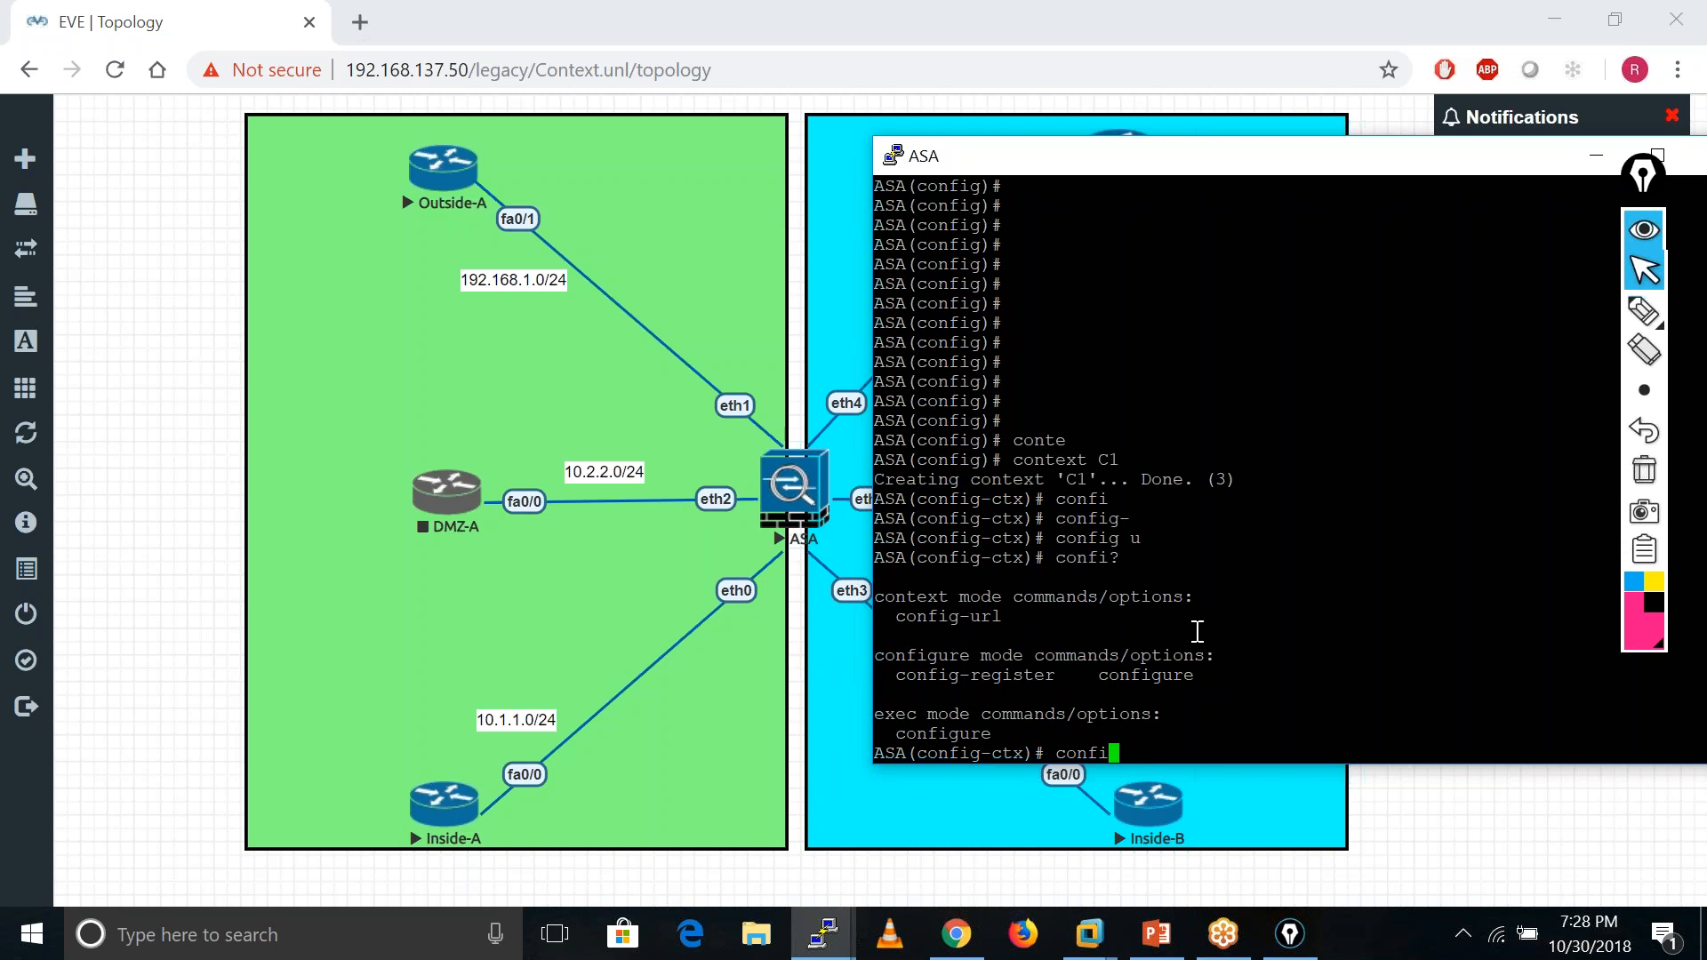
text(g-url fl)
key(Tab)
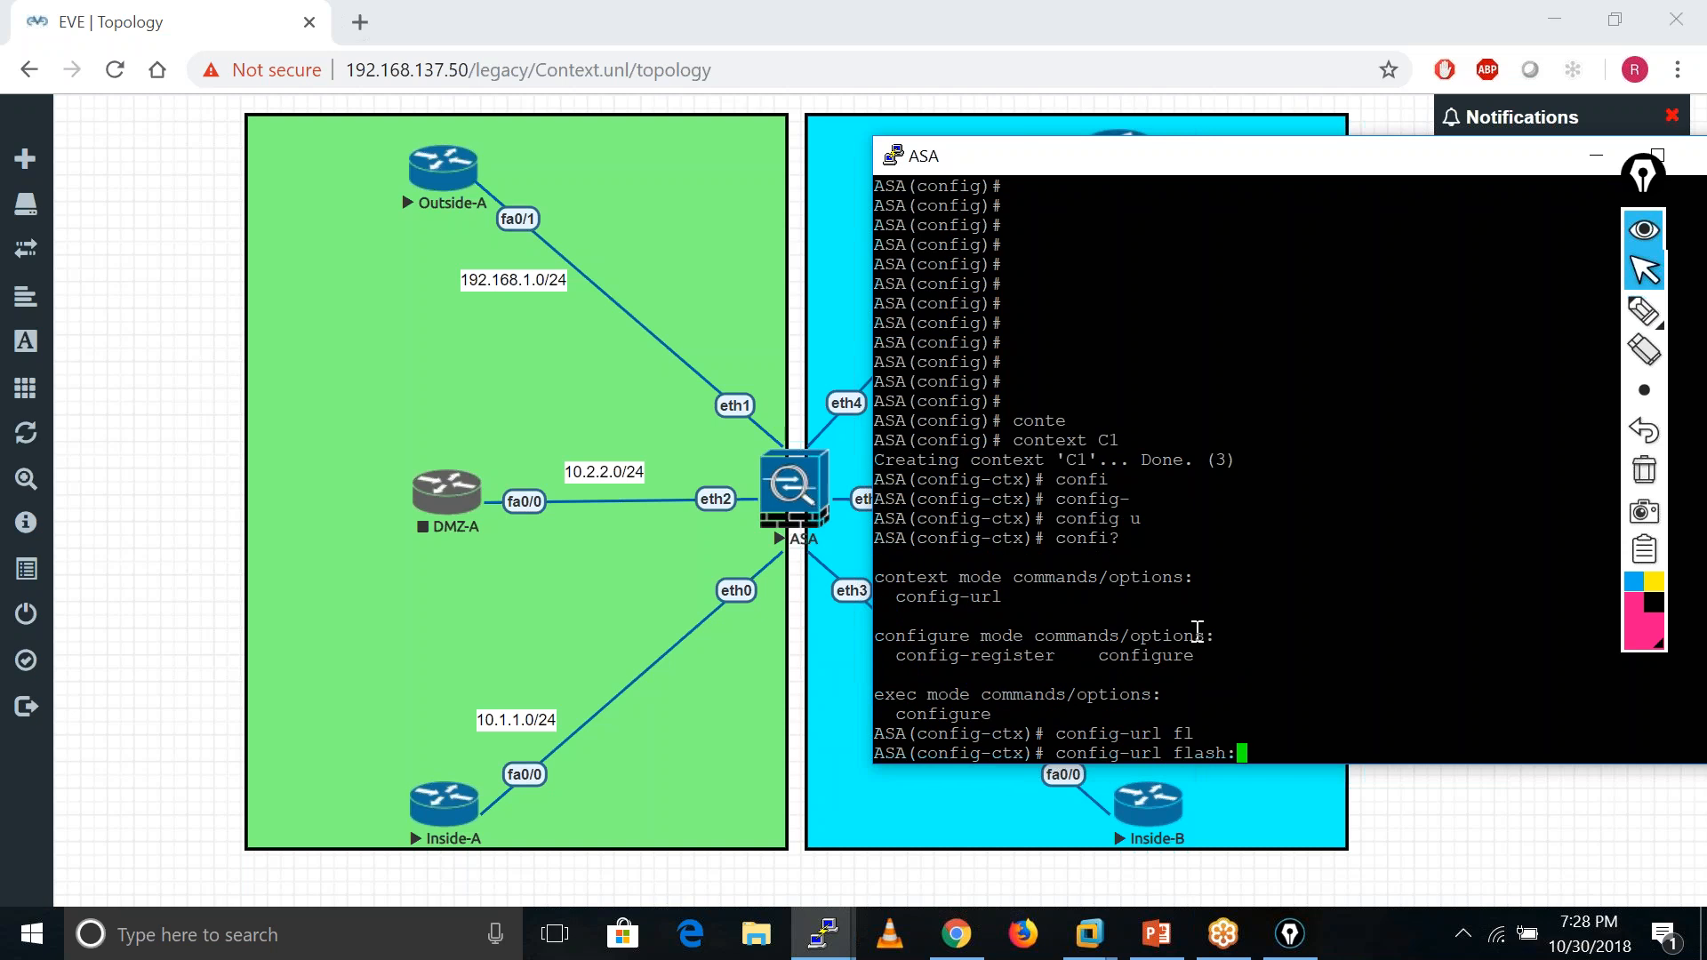
text(C1.c)
text(g)
key(Return)
key(Return)
key(Return)
key(Return)
key(Return)
key(Return)
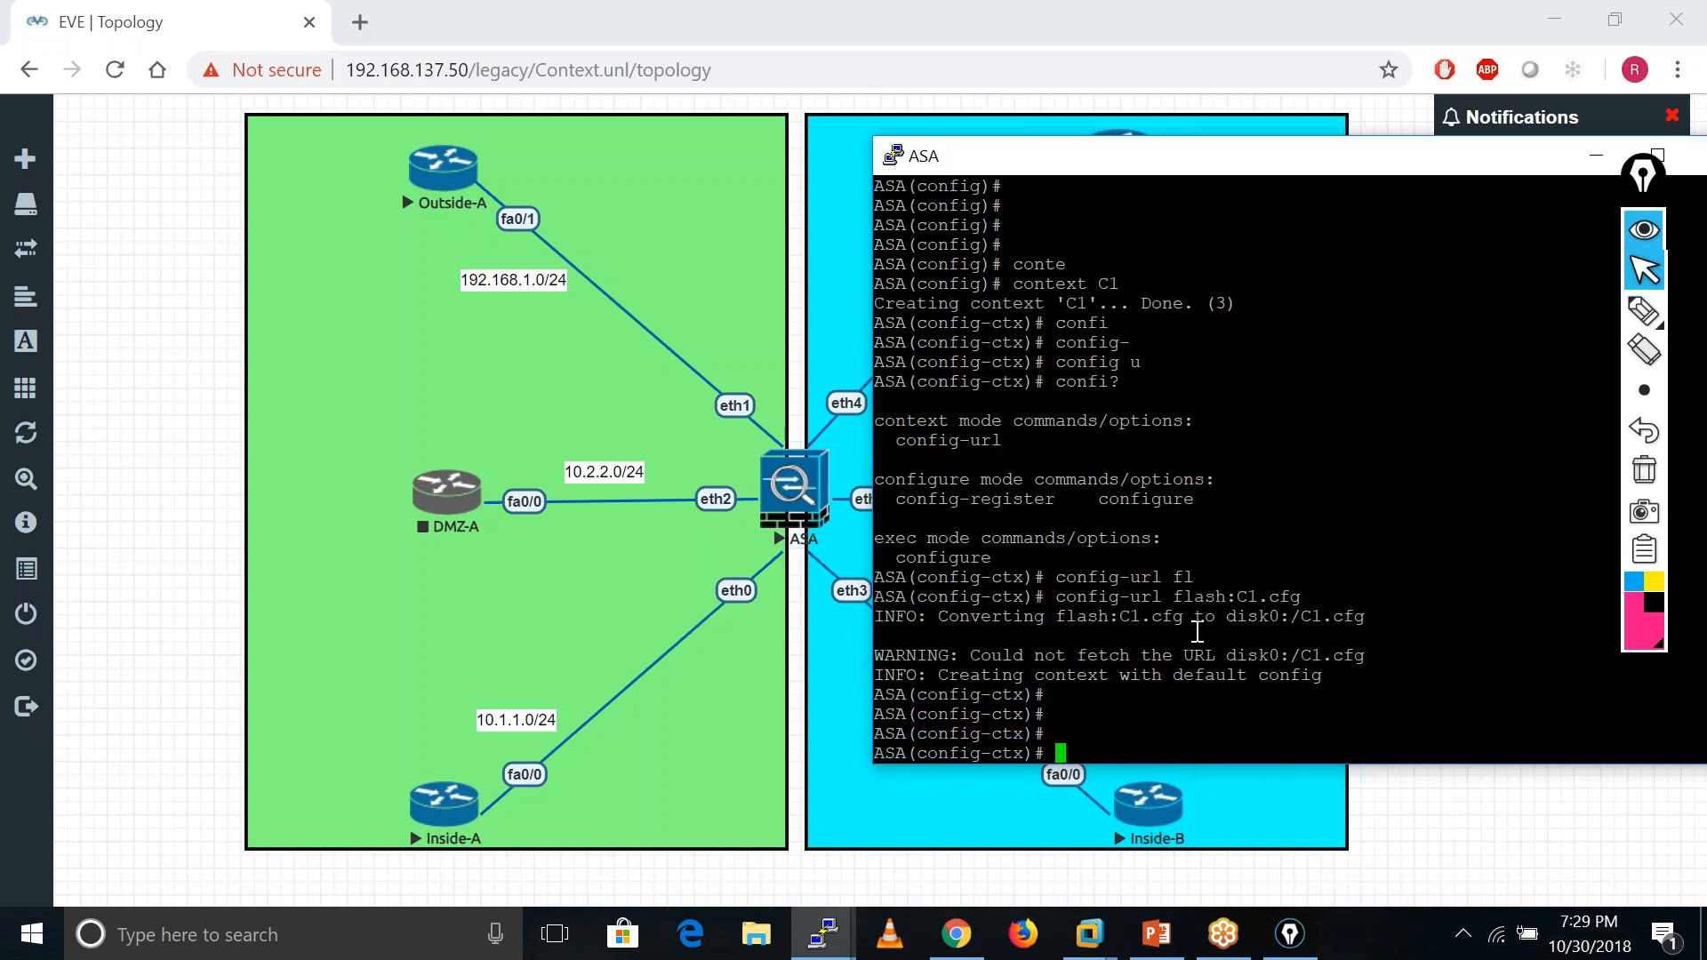
key(Return)
text(allo)
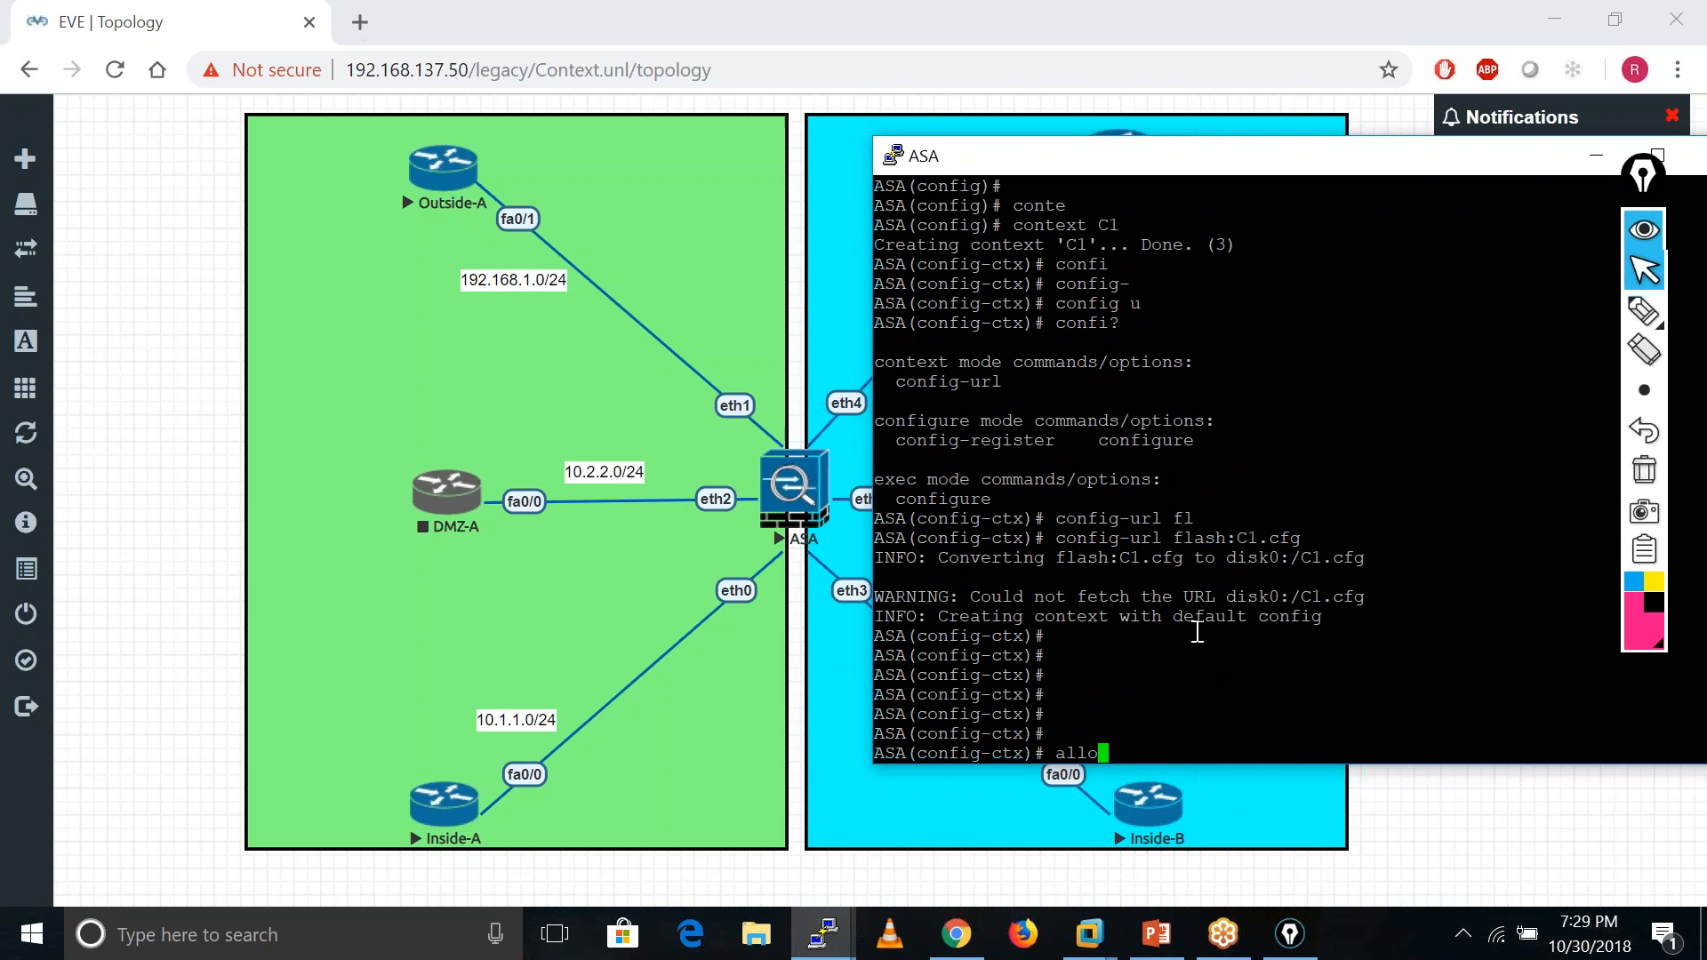
key(Tab)
- Allocate interfaces eth0, eth1 and eth2 to context C1
text(n)
key(Tab)
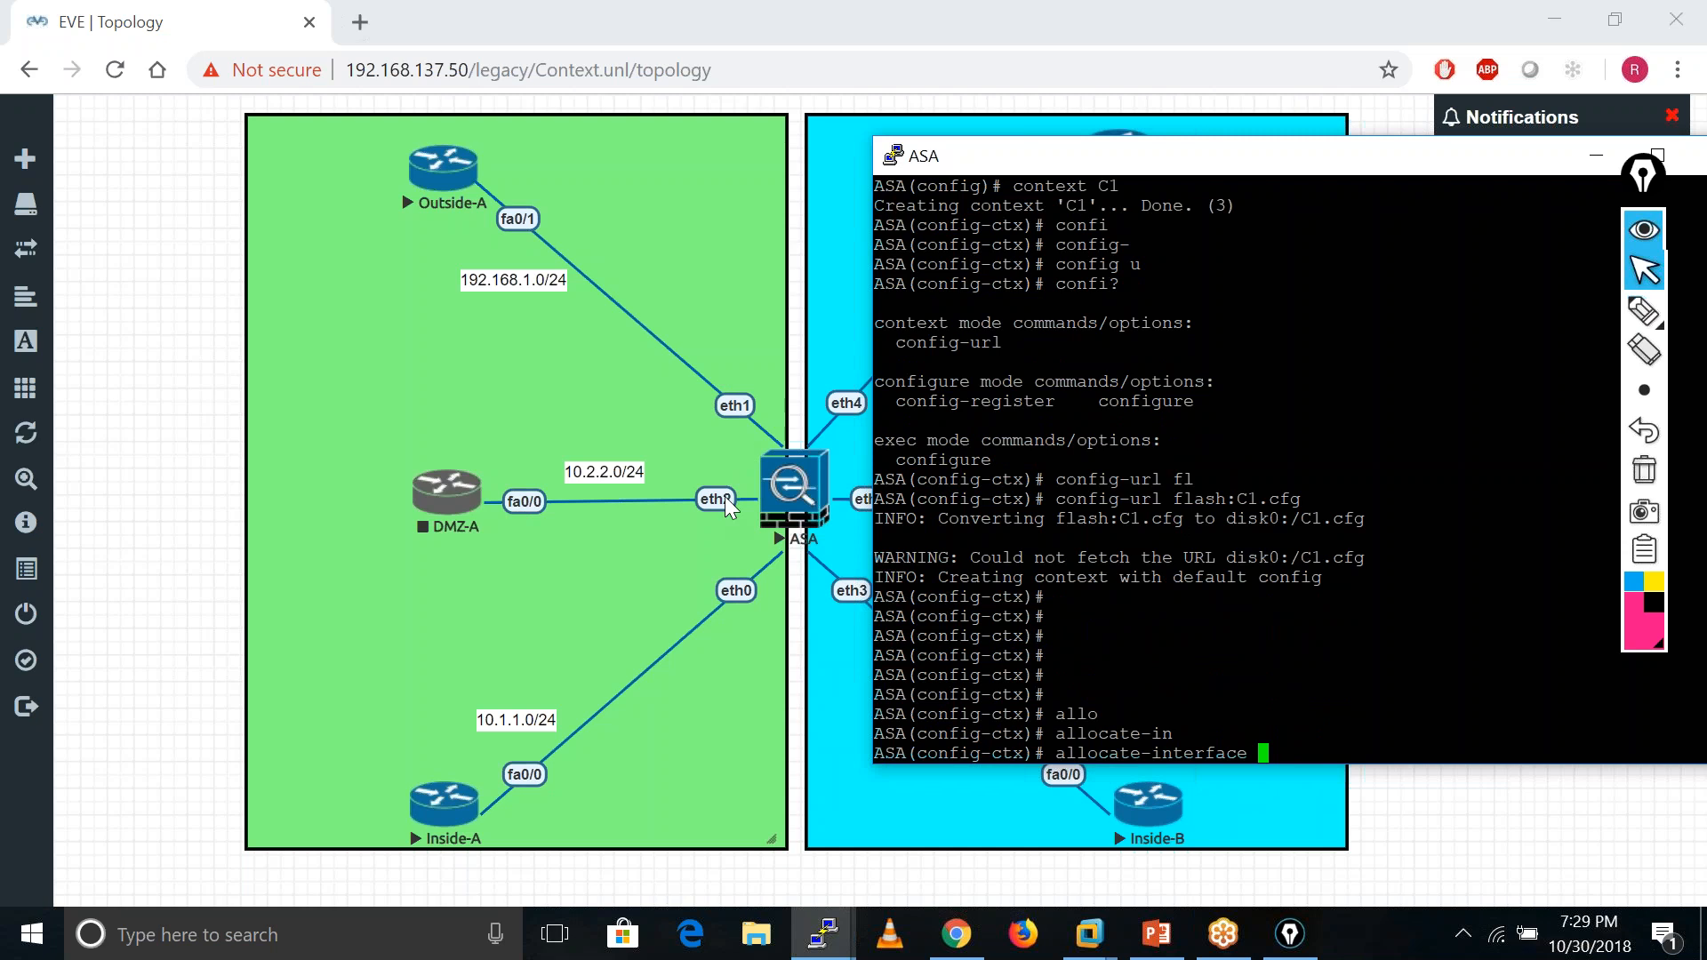
text(eth0)
key(ctrl+a)
key(Return)
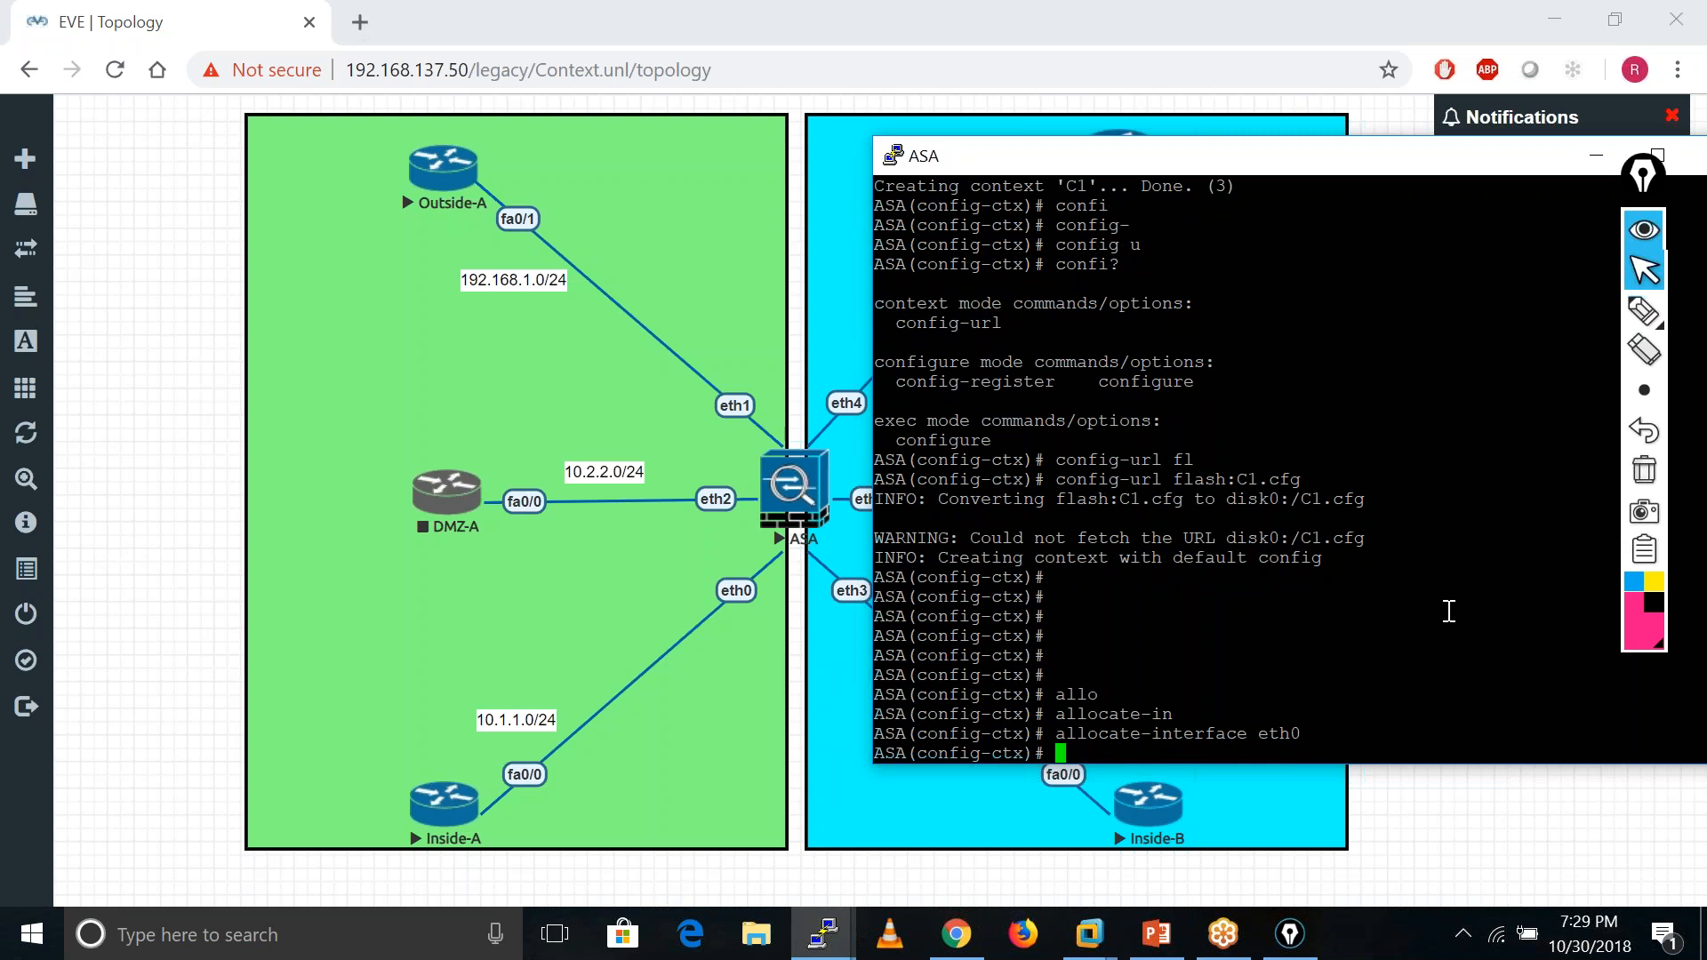
key(Up)
key(BackSpace)
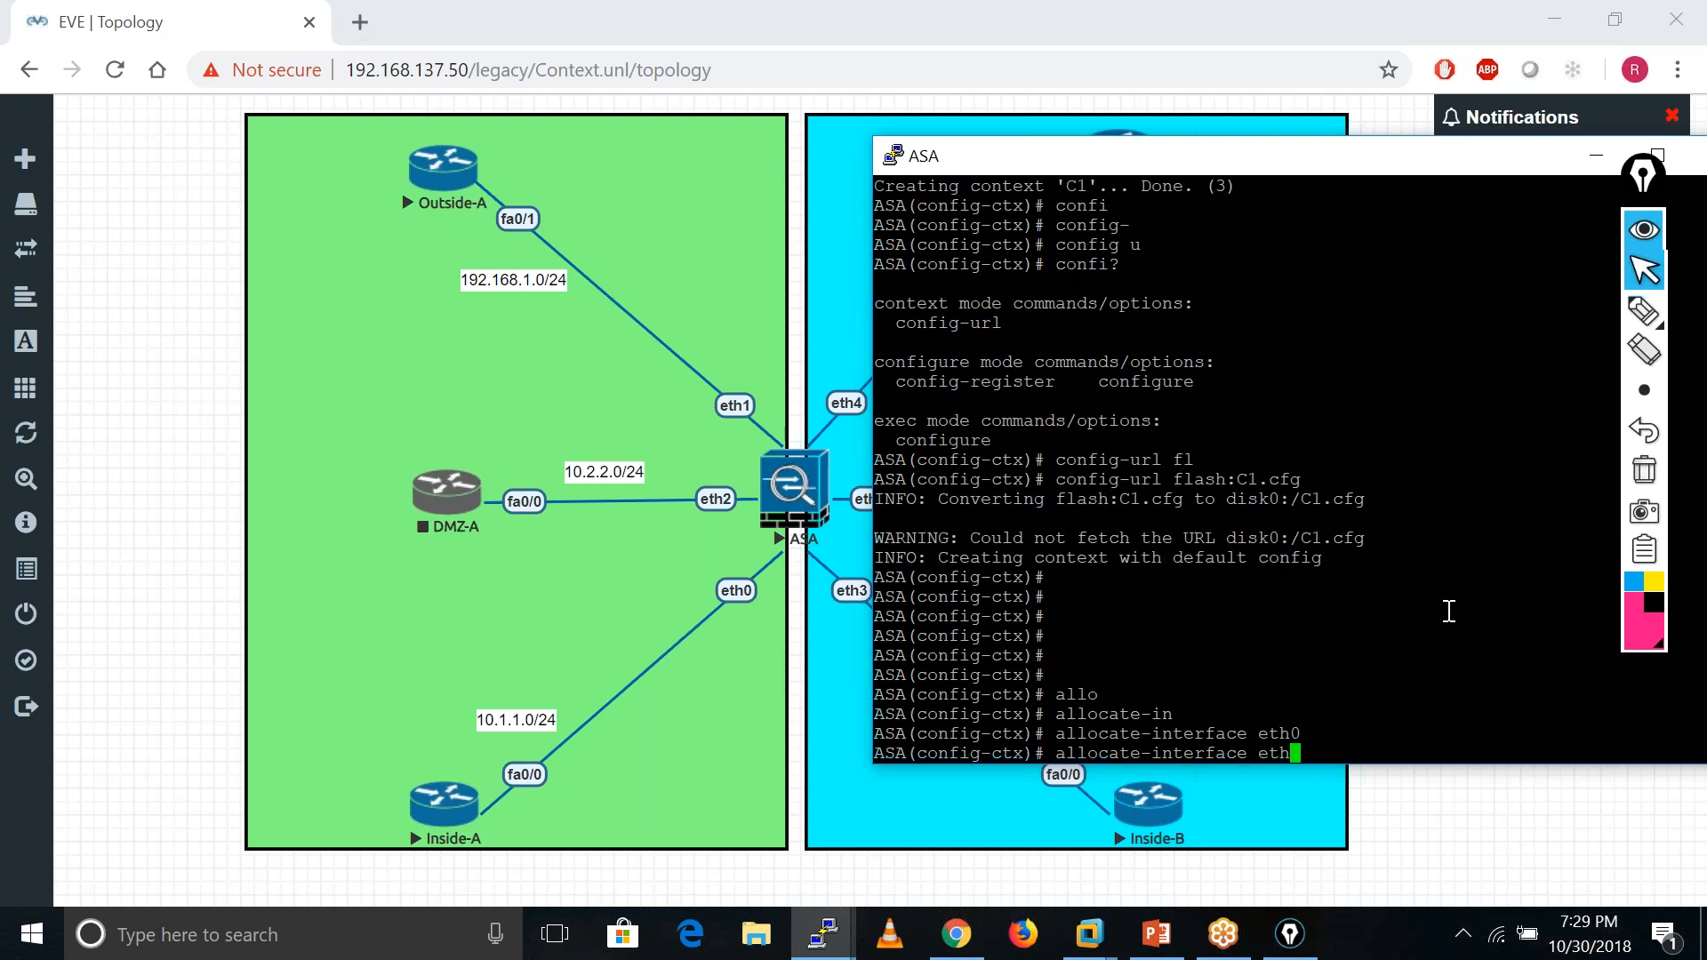
text(1)
key(Return)
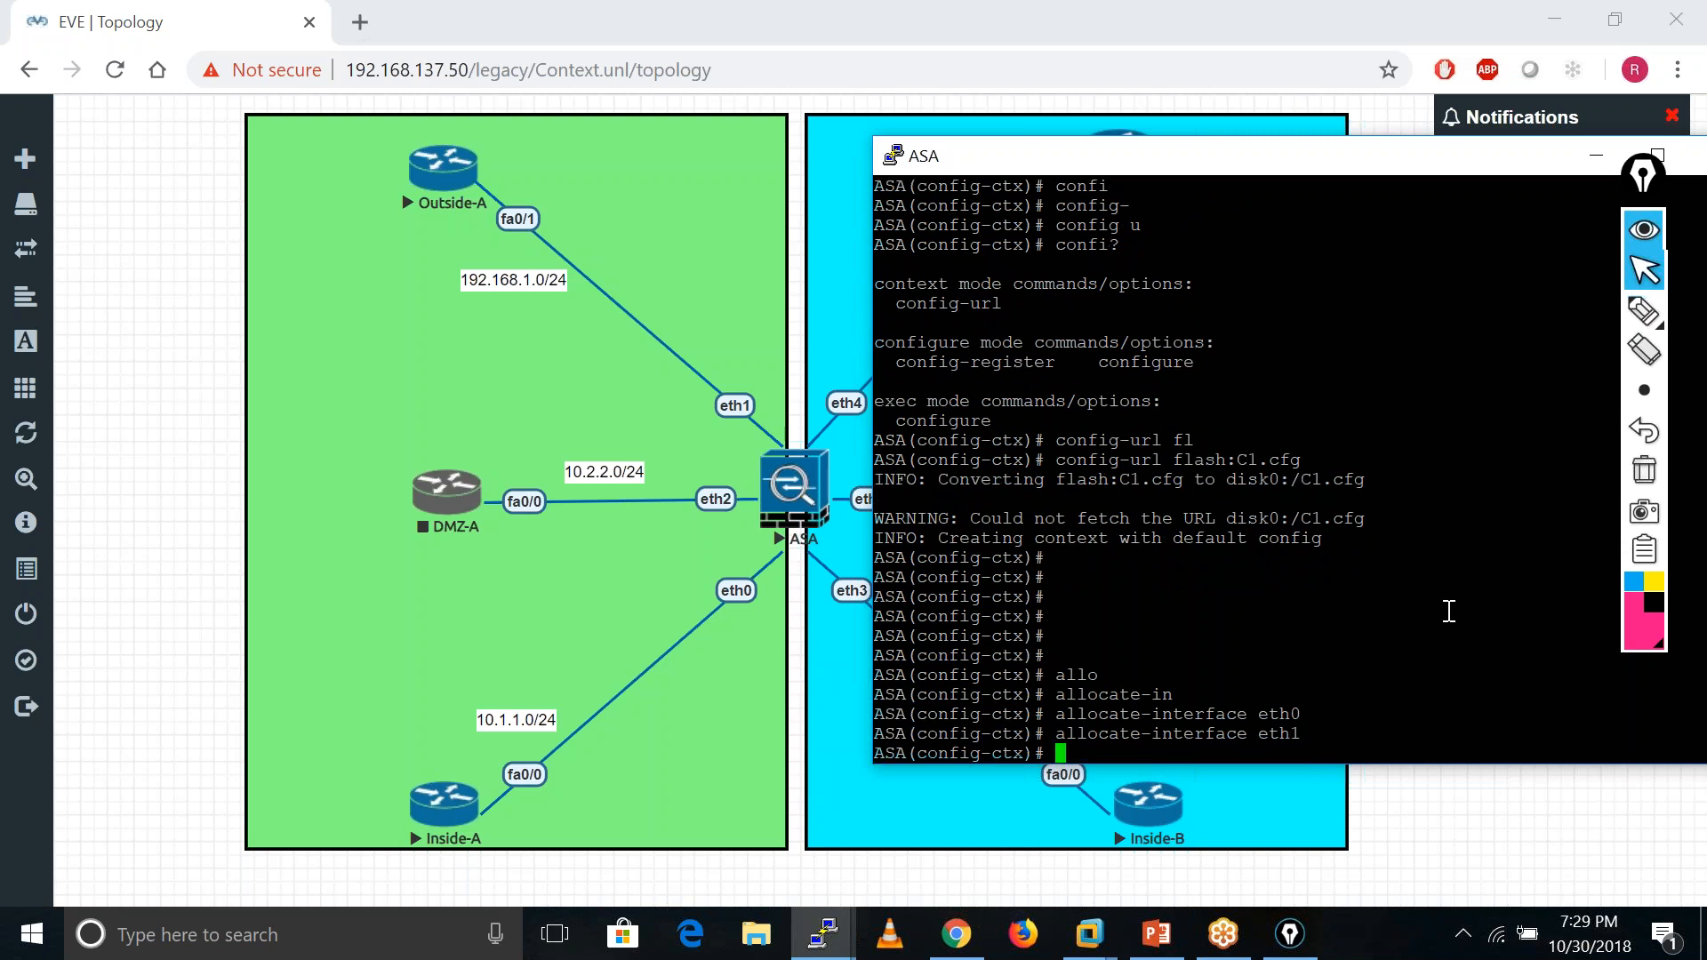
key(Up)
key(BackSpace)
text(2)
key(Return)
key(Return)
key(Return)
key(Return)
key(Return)
key(Return)
key(Return)
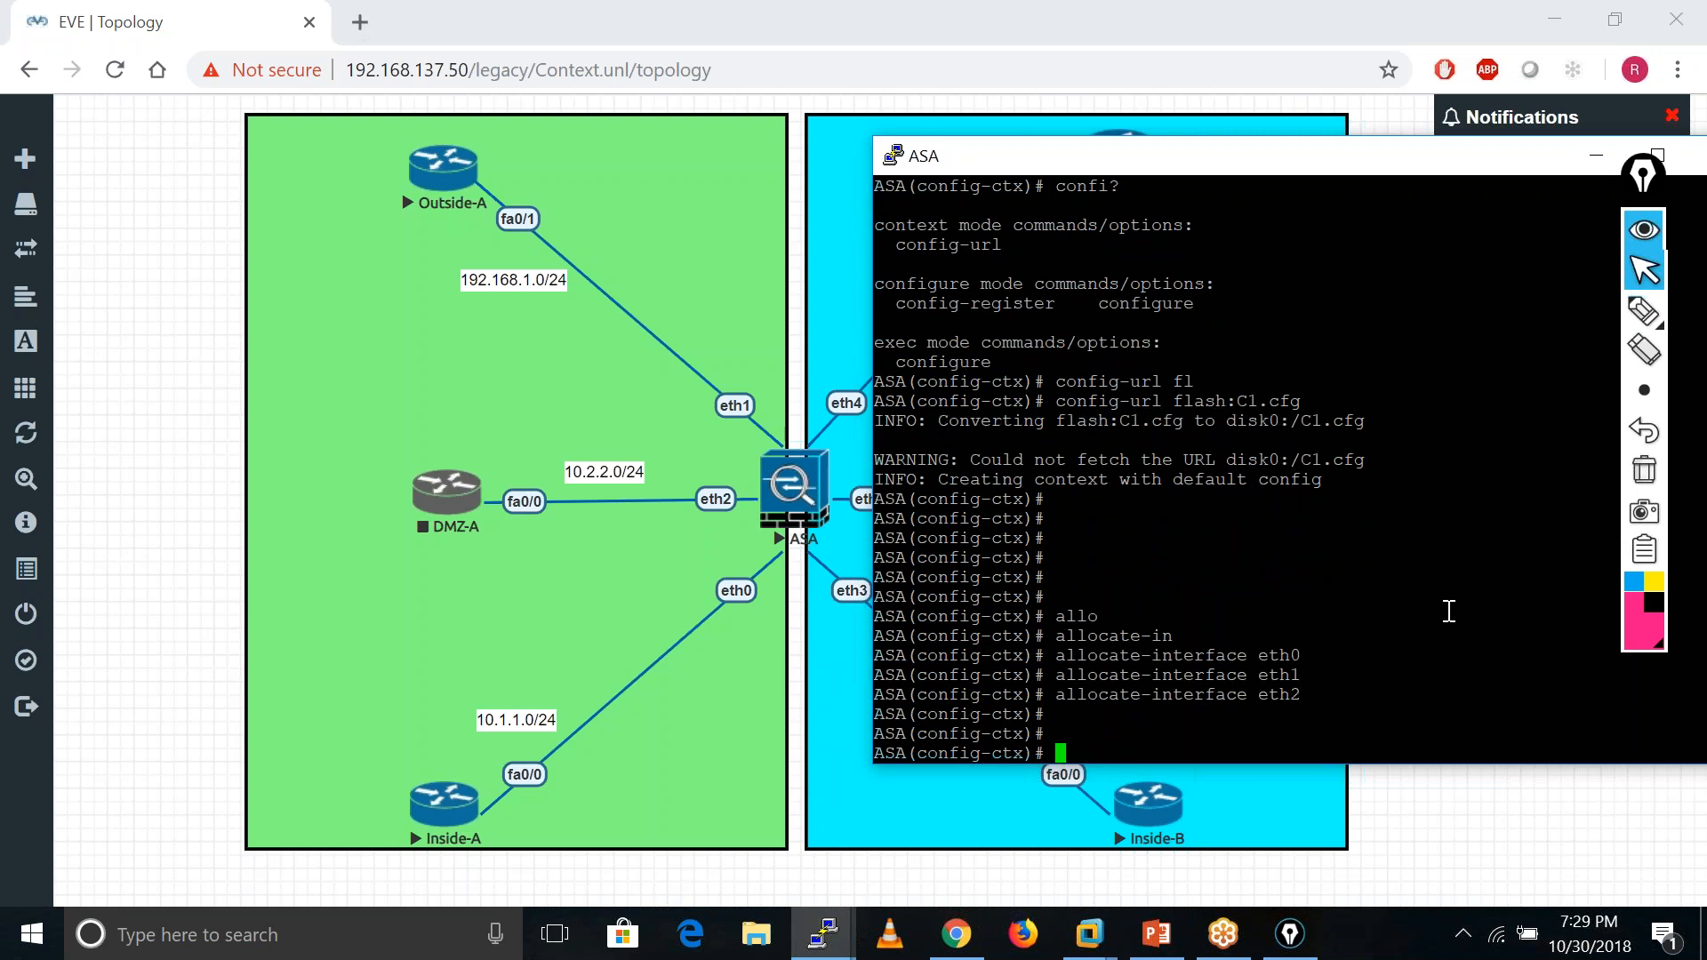
- Exit C1 and run 'show context' to see two active contexts
key(Return)
text(exit)
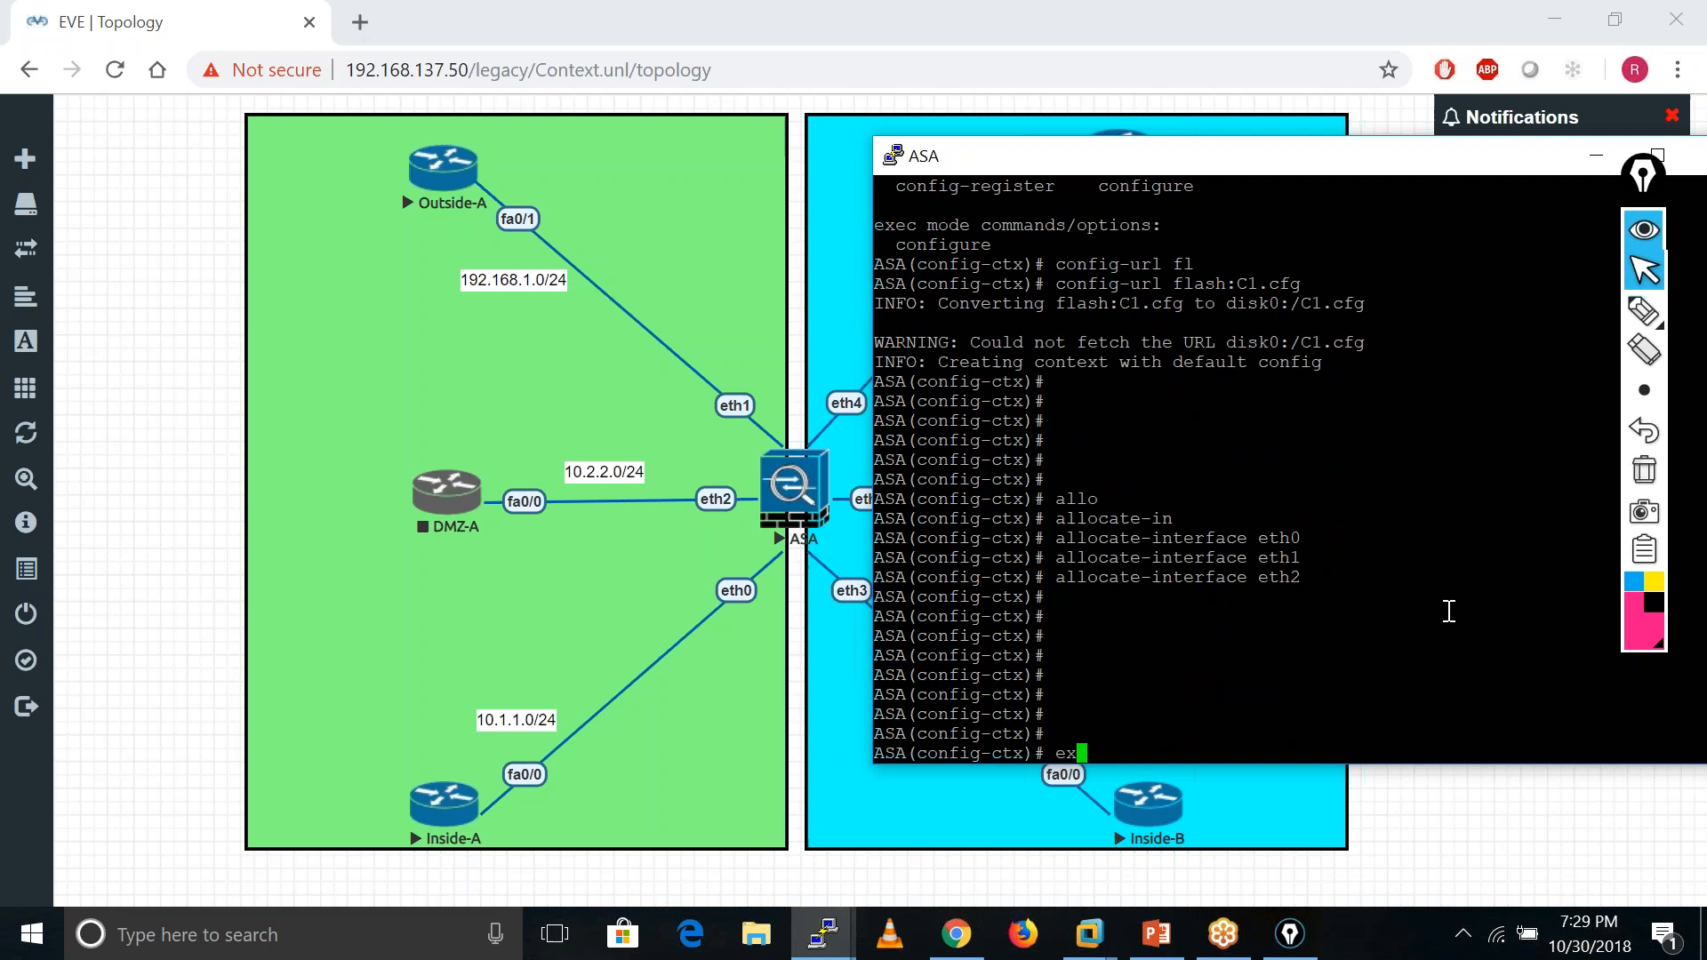
key(Return)
key(Return)
key(Return)
key(Return)
key(Return)
key(Return)
key(Return)
text(sho)
key(Tab)
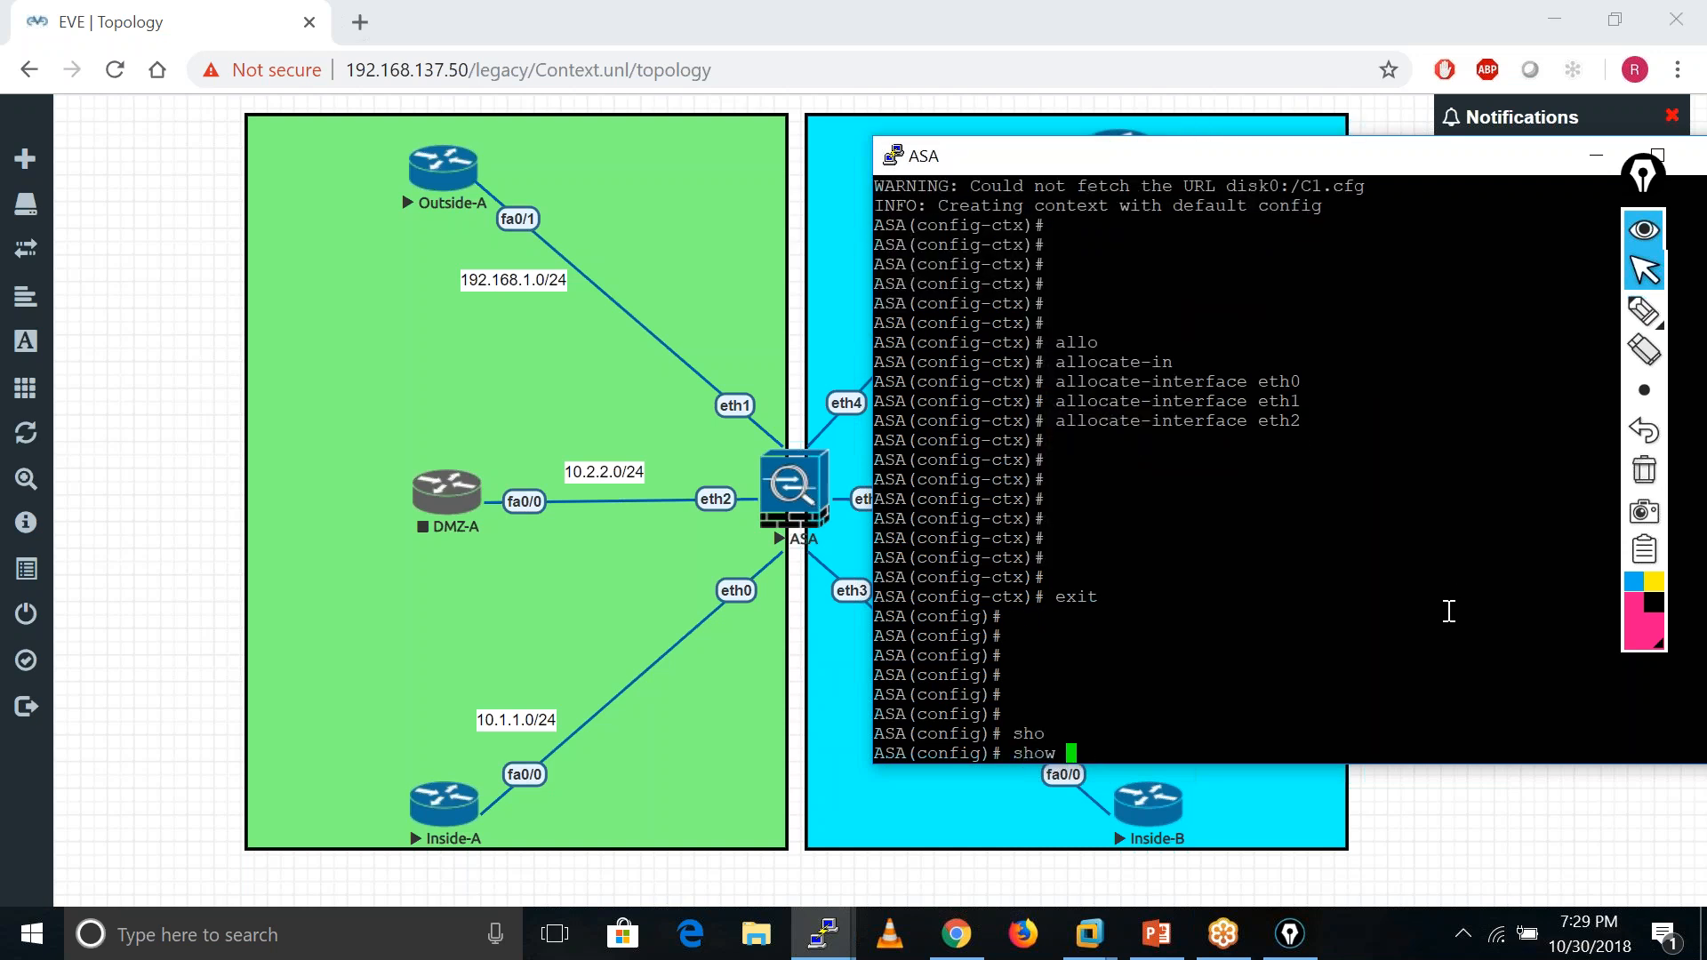
text(conte)
key(Tab)
key(Return)
key(Return)
key(Return)
key(Return)
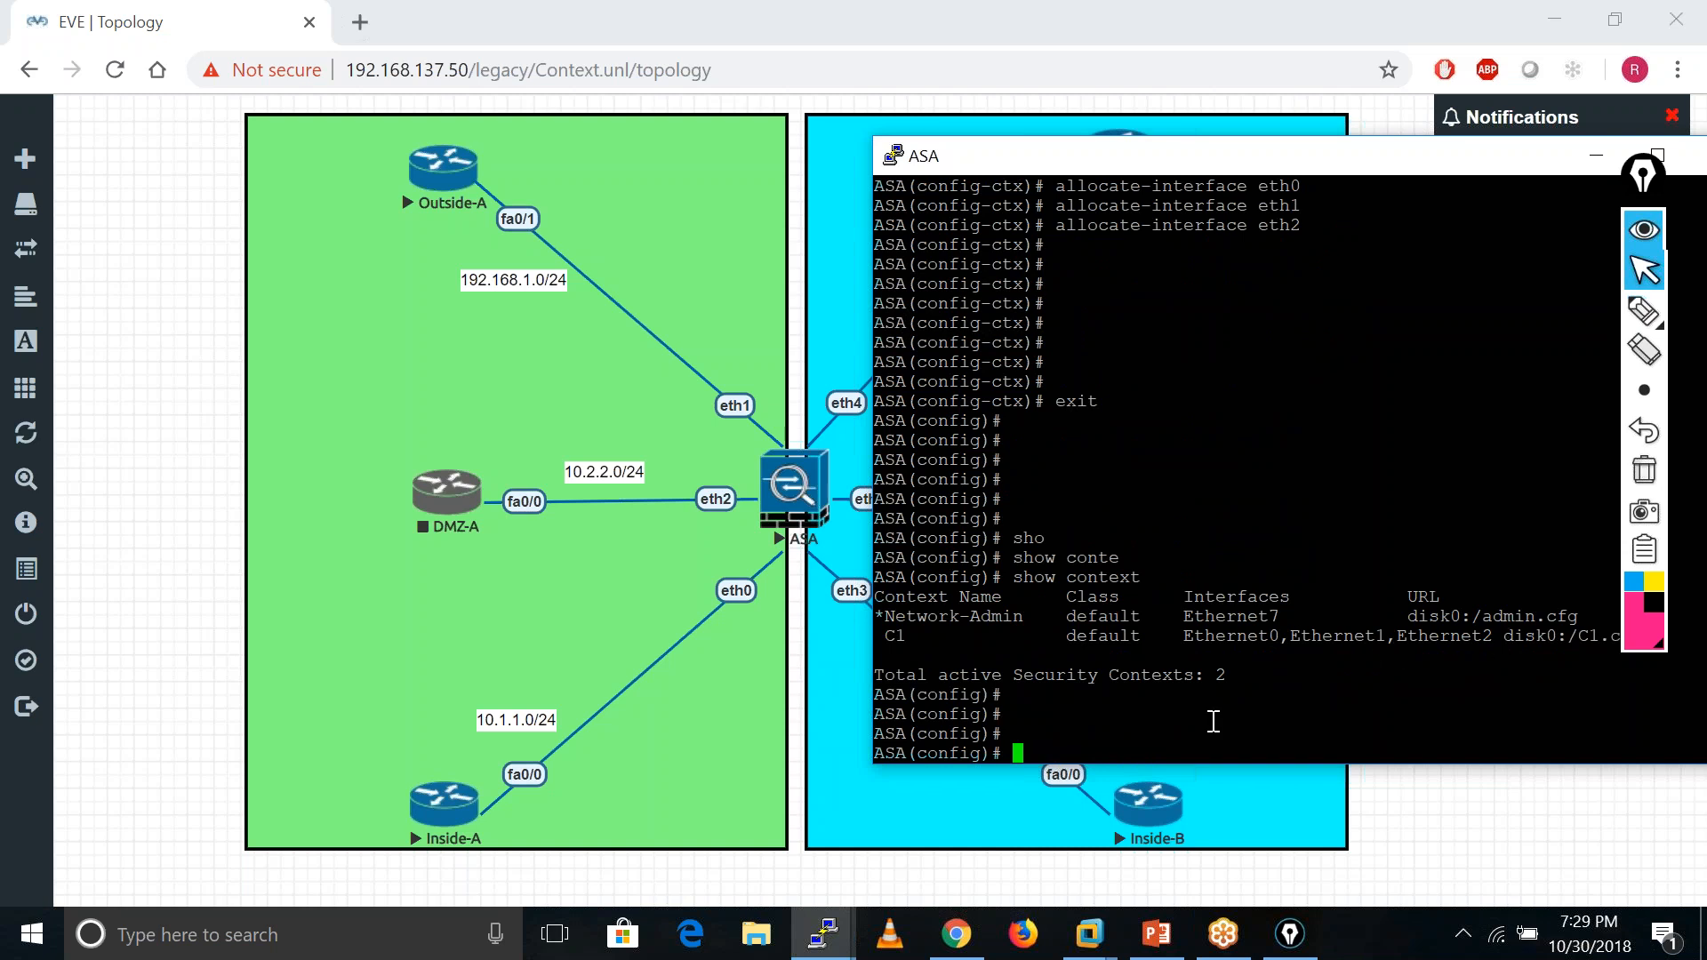
text(int)
key(BackSpace)
key(BackSpace)
key(BackSpace)
key(BackSpace)
- Create a new security context named C2
text(conte)
key(Tab)
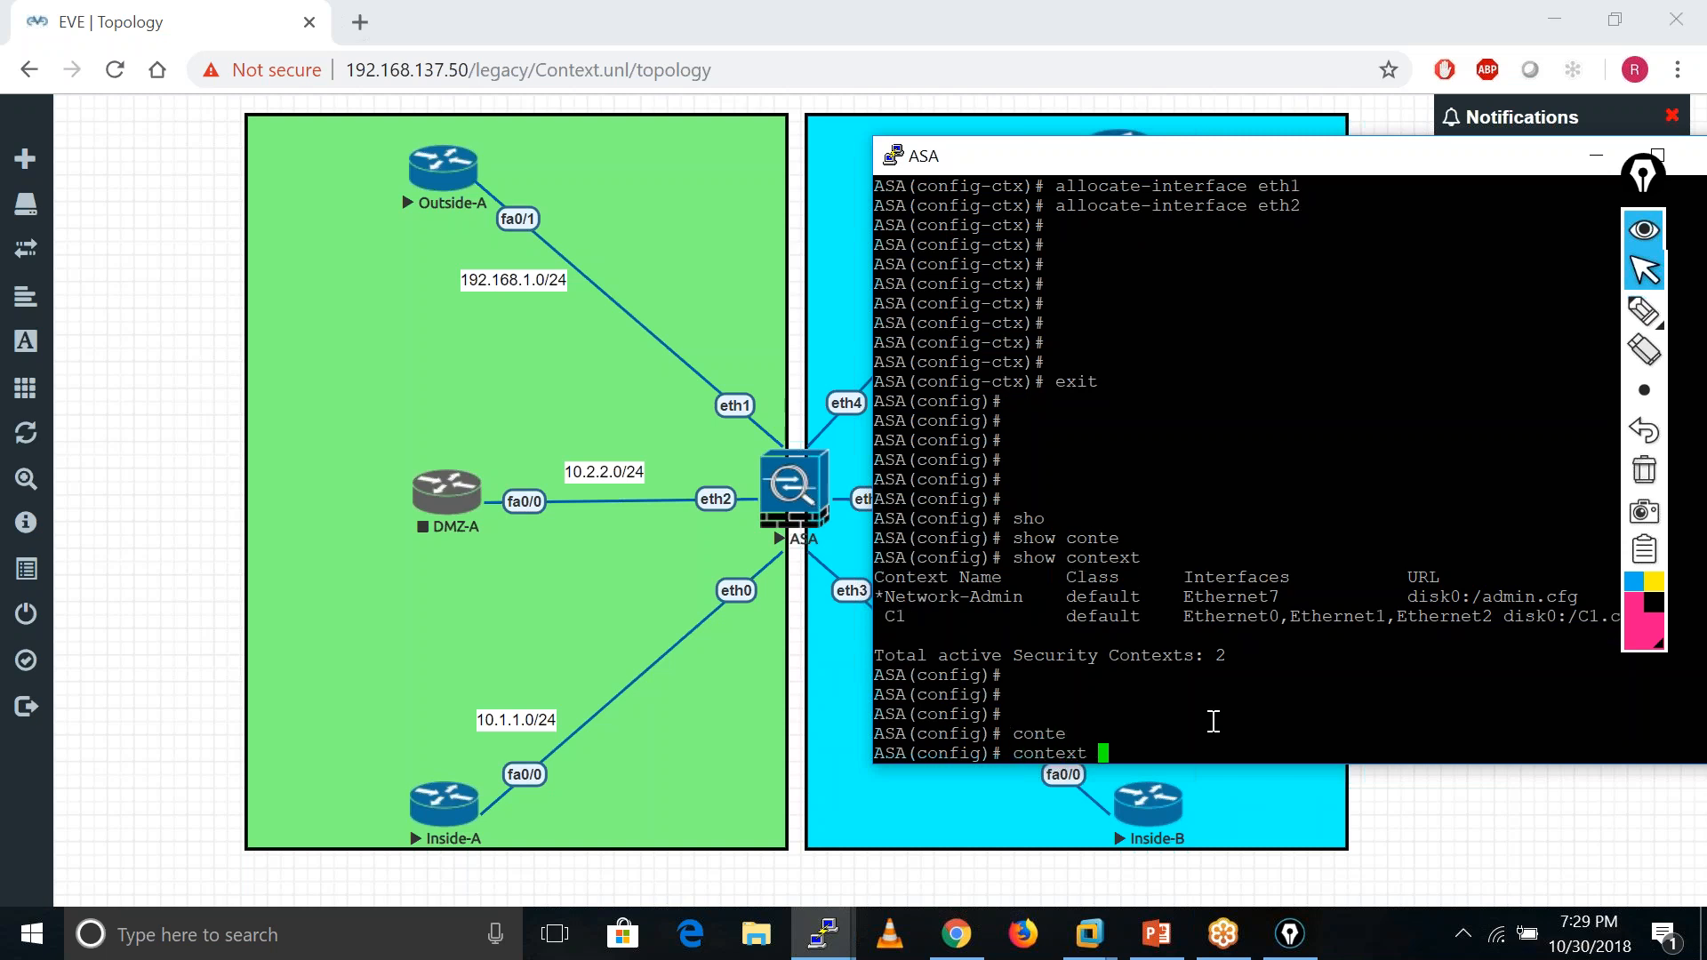
text(C2)
key(Return)
key(Return)
key(Return)
key(Return)
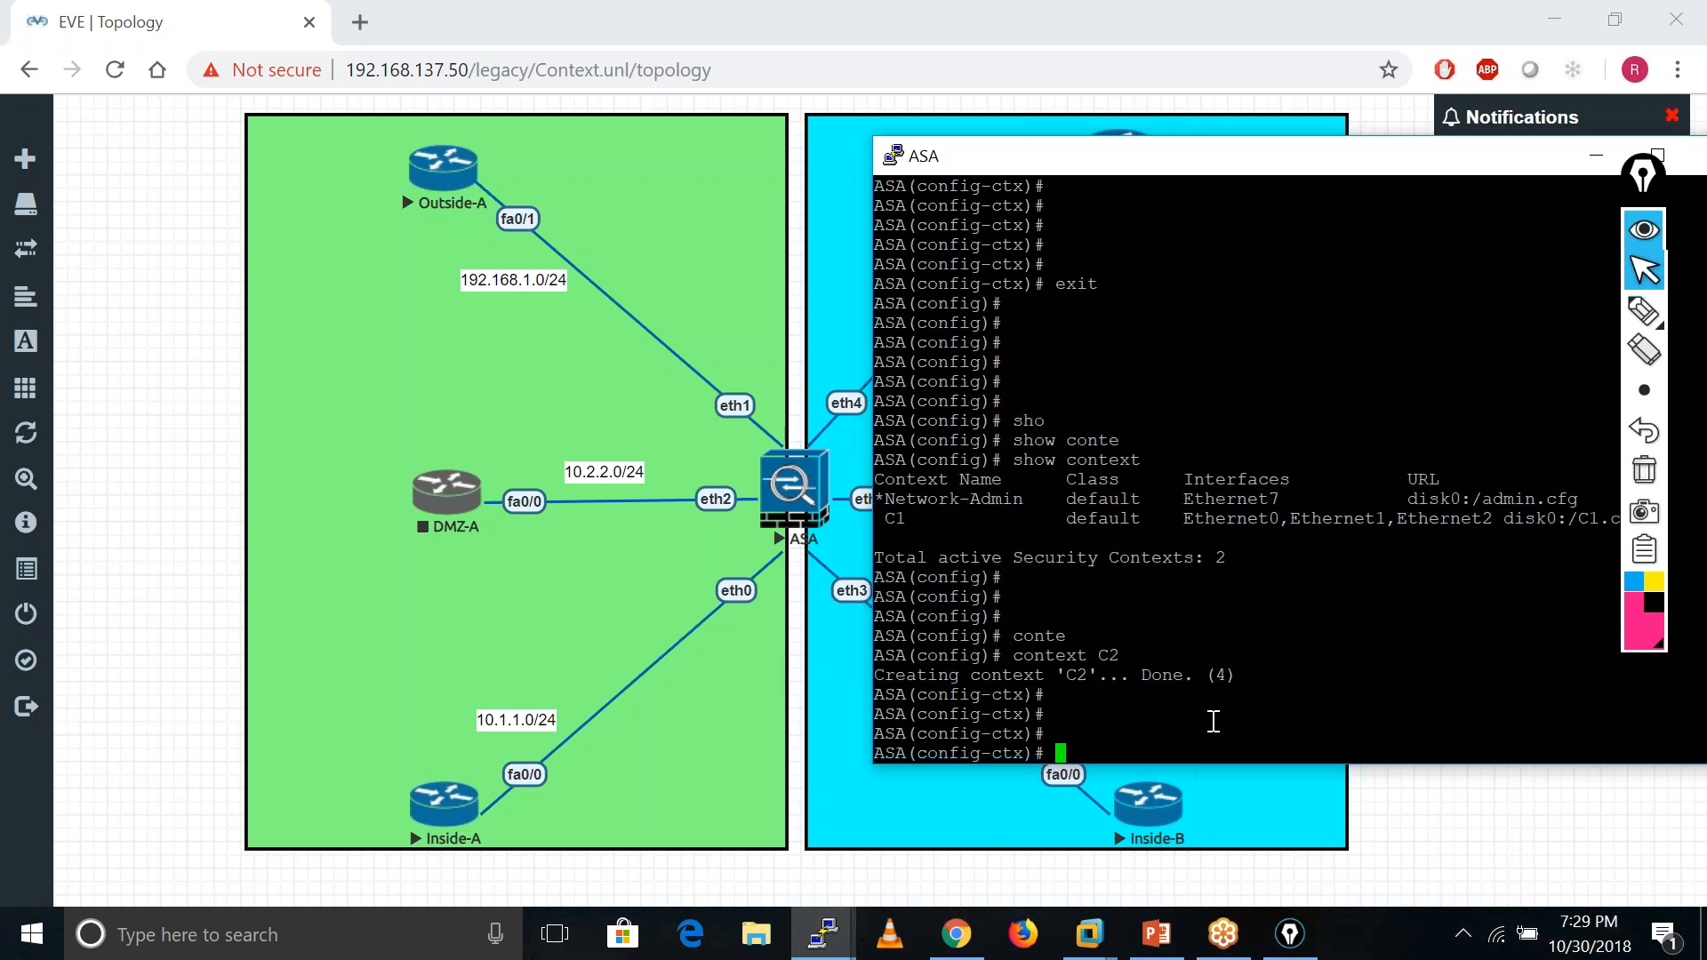
key(Return)
- Set C2's config-url to C2.cfg, stored as disk0:/C2.cfg
text(confi)
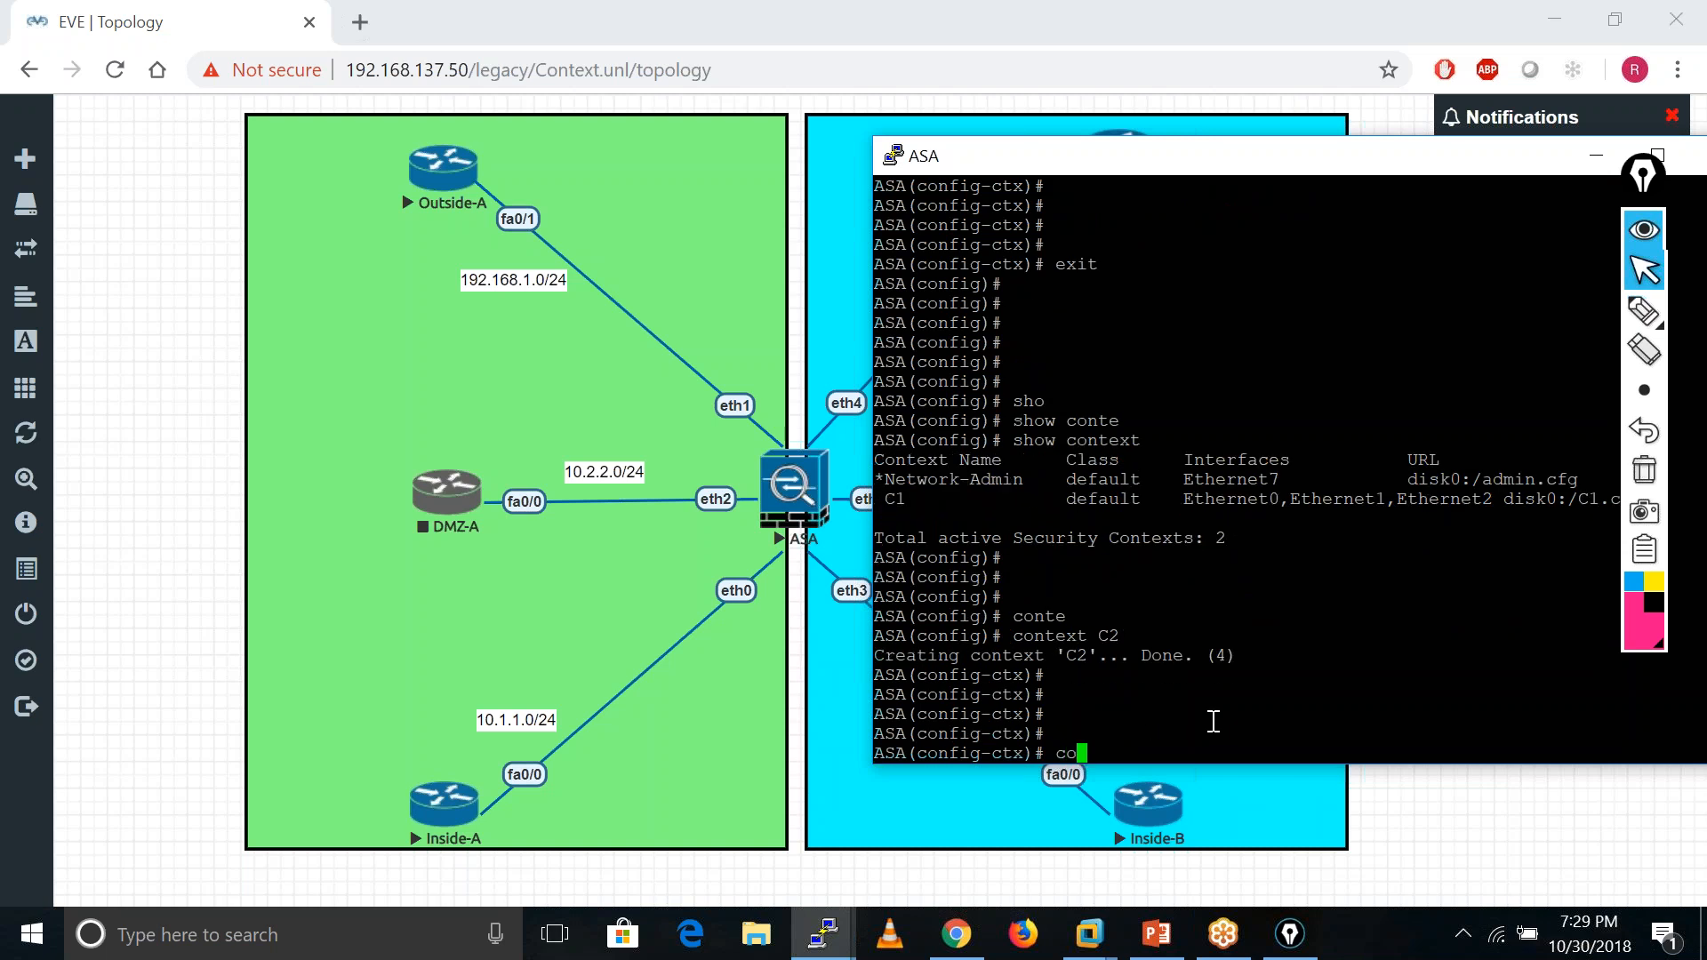
key(Tab)
text(-url)
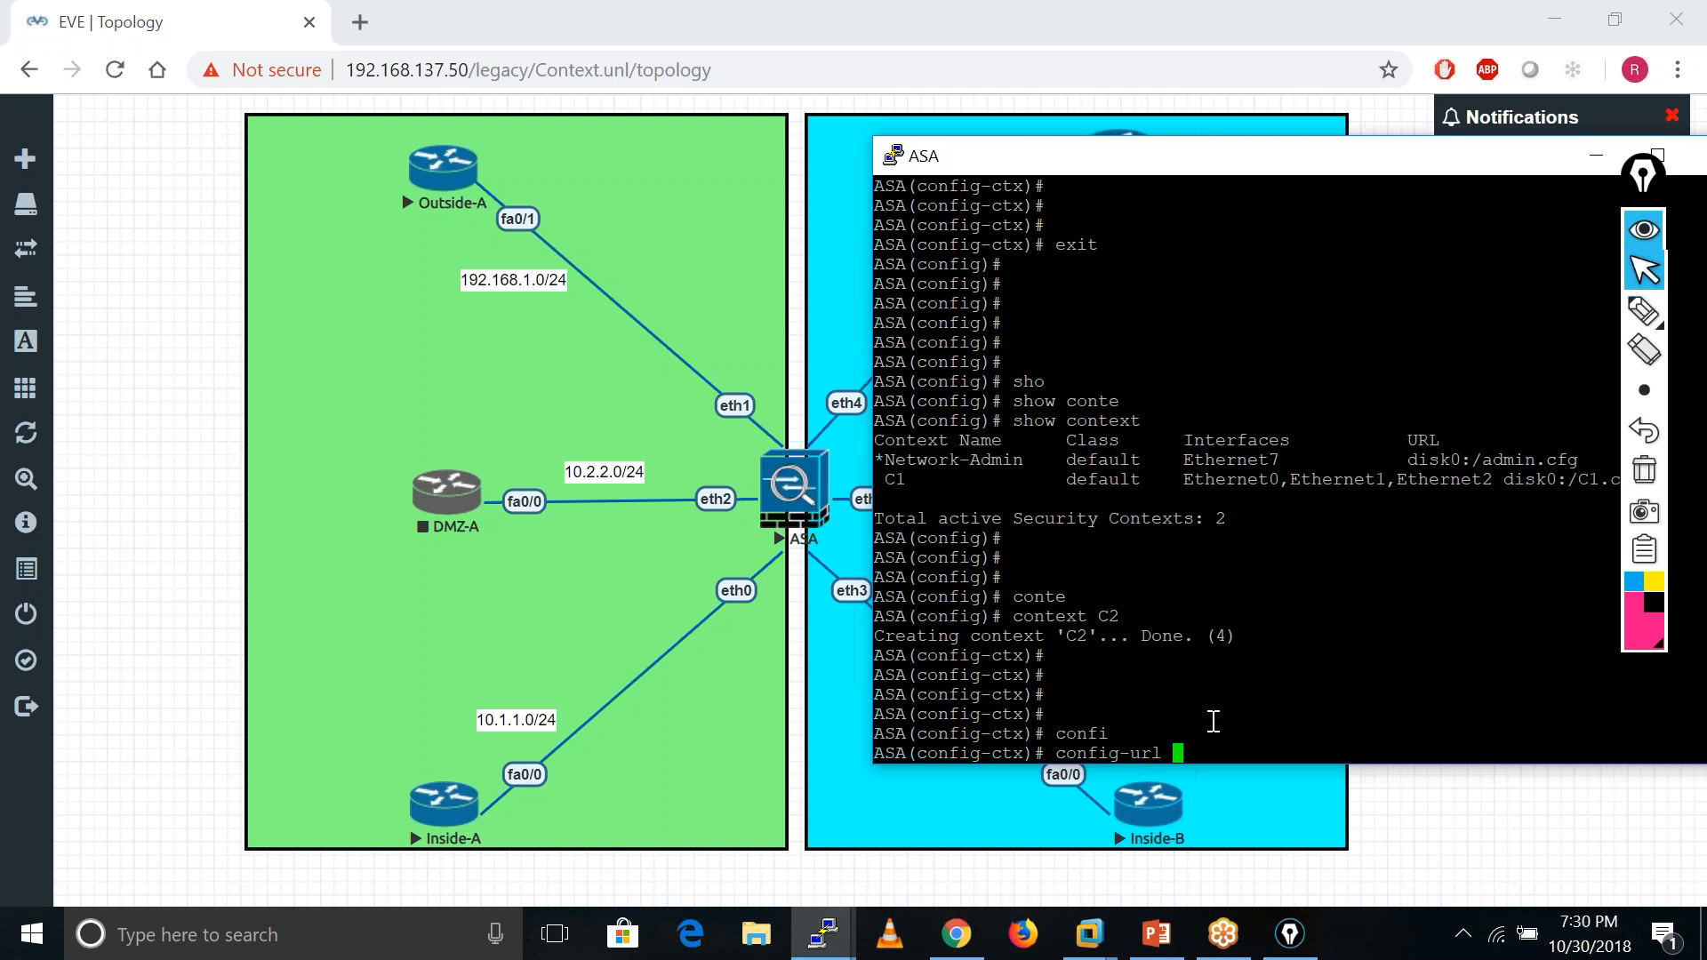
text( C2.cfg)
key(Return)
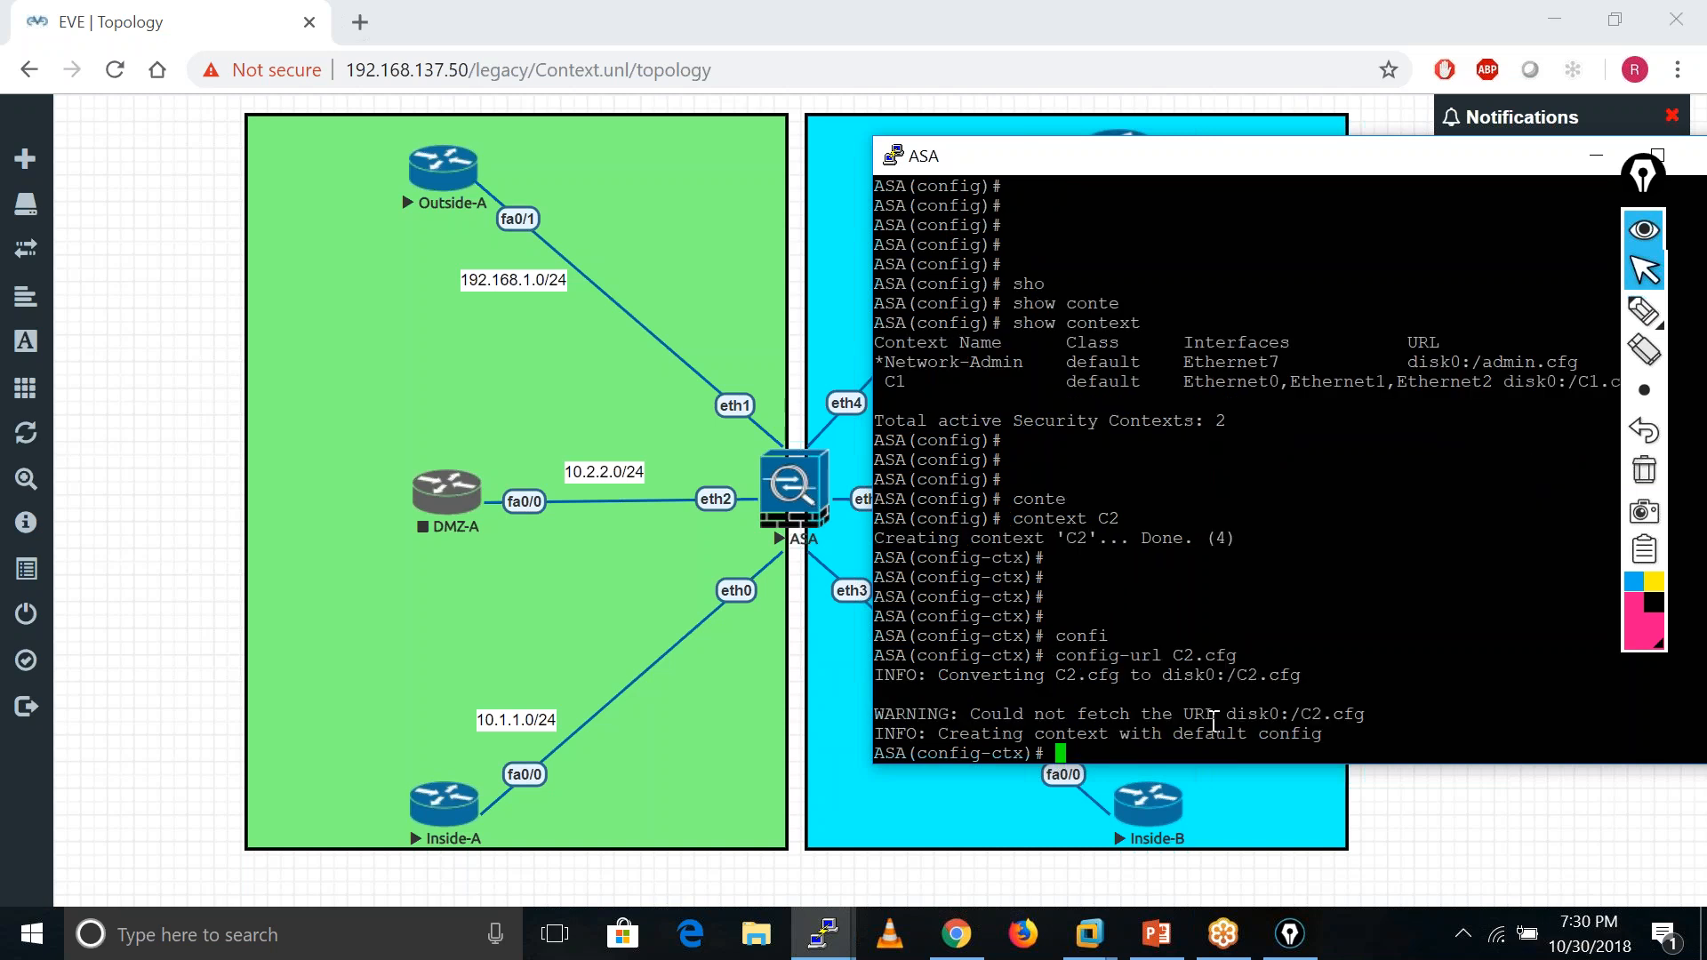
key(Return)
key(Return)
key(Return)
key(Return)
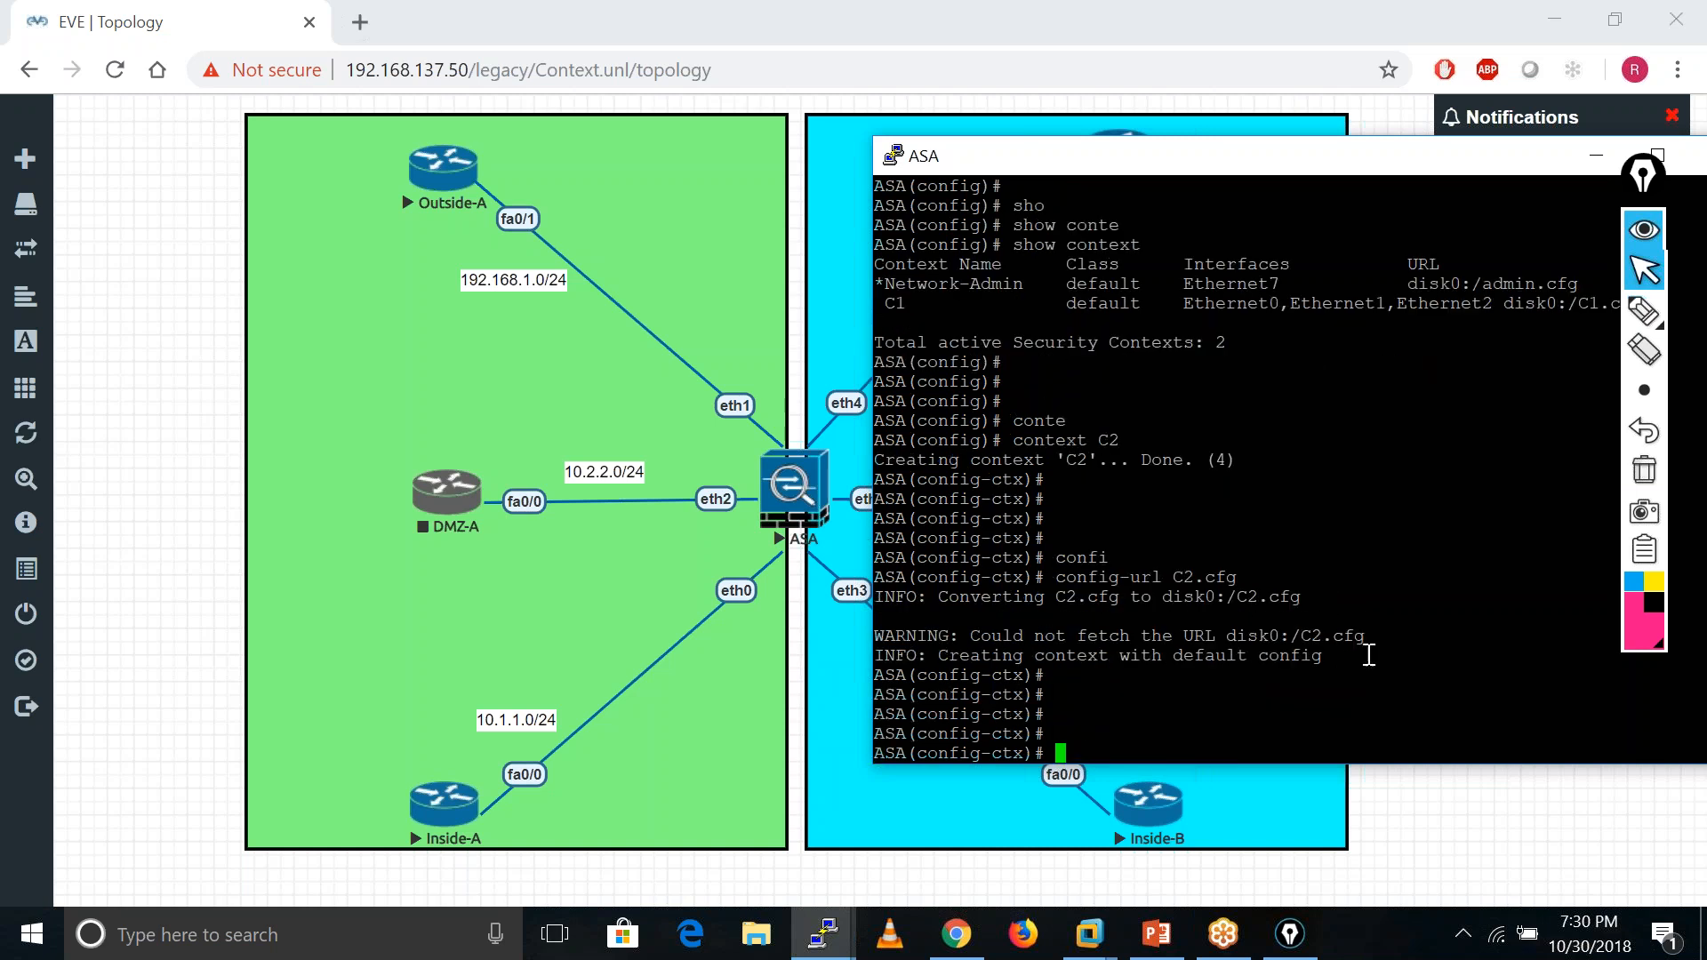
key(Return)
key(Return)
key(Return)
key(Return)
key(Return)
key(Return)
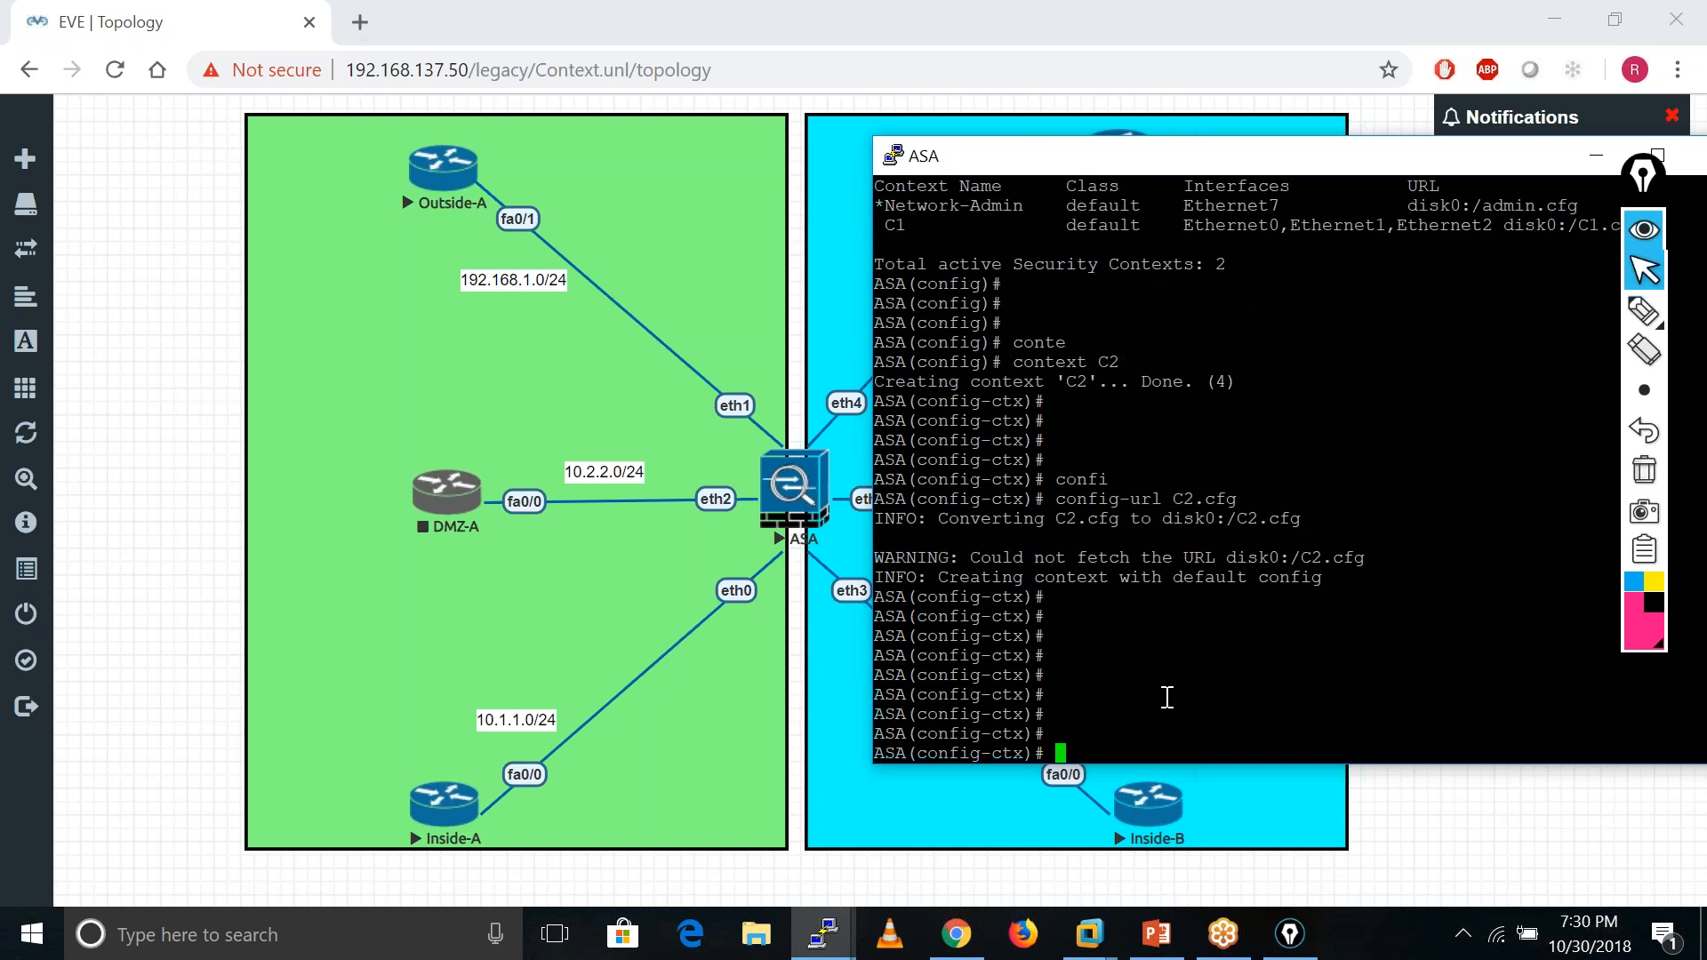
- Allocate interface eth3 to context C2
text(all)
text(o)
key(Tab)
text(i)
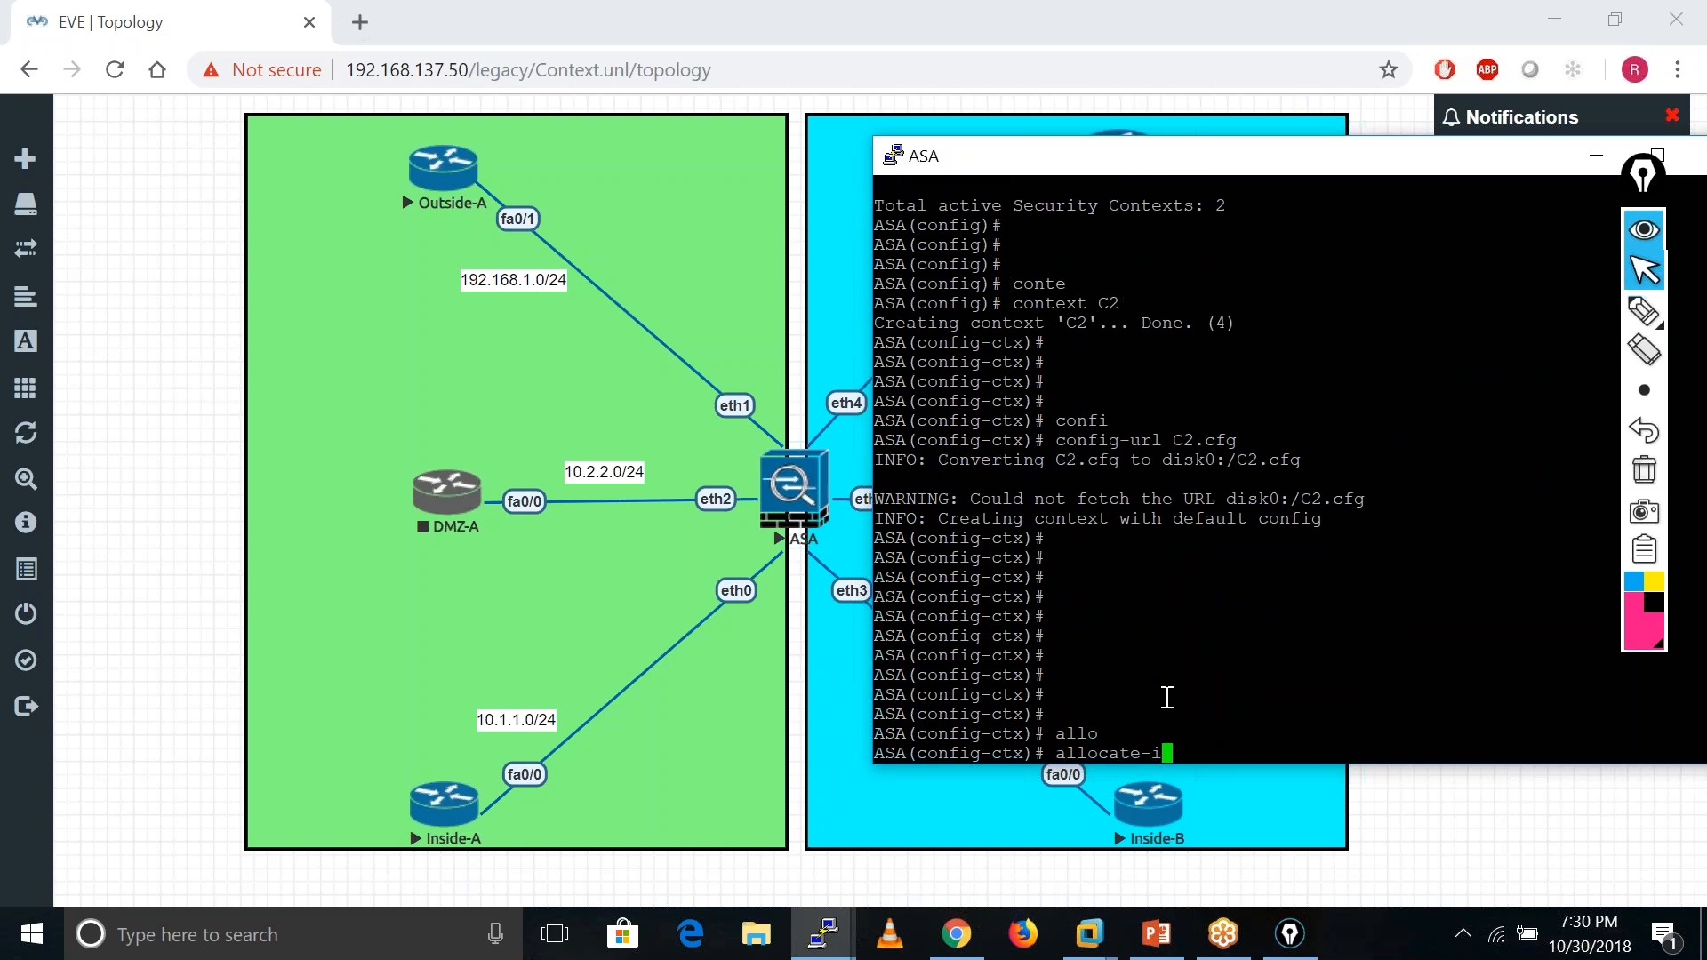
text(n)
key(Tab)
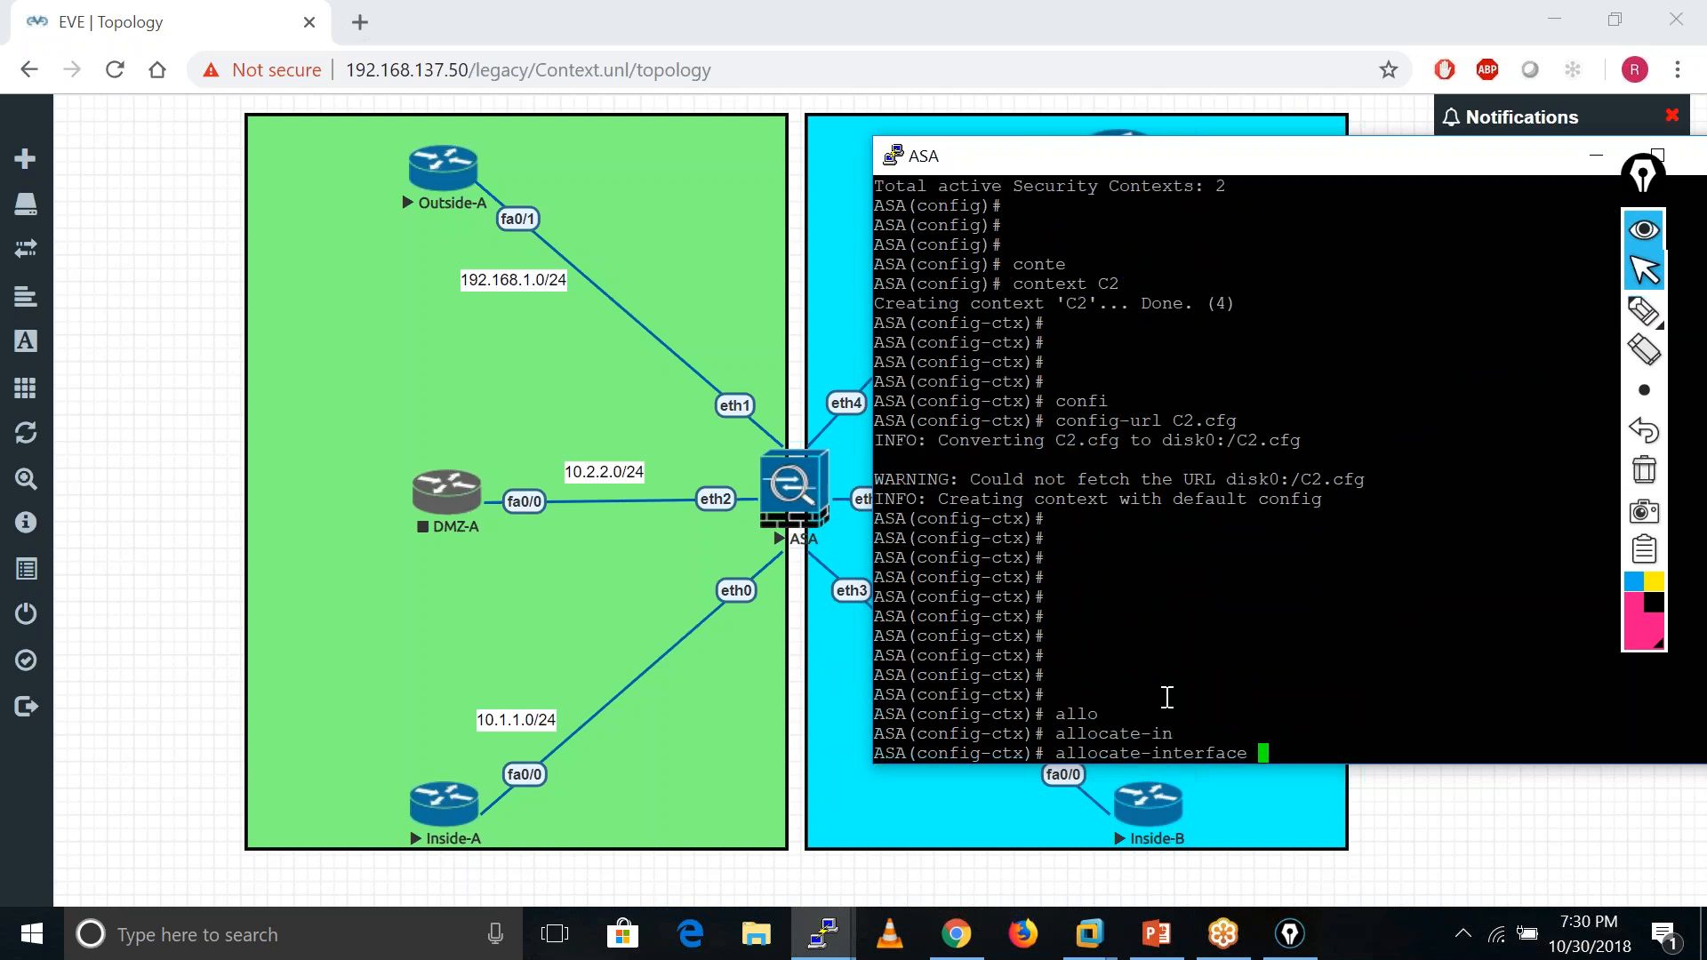
key(Tab)
drag(1249, 164, 1267, 134)
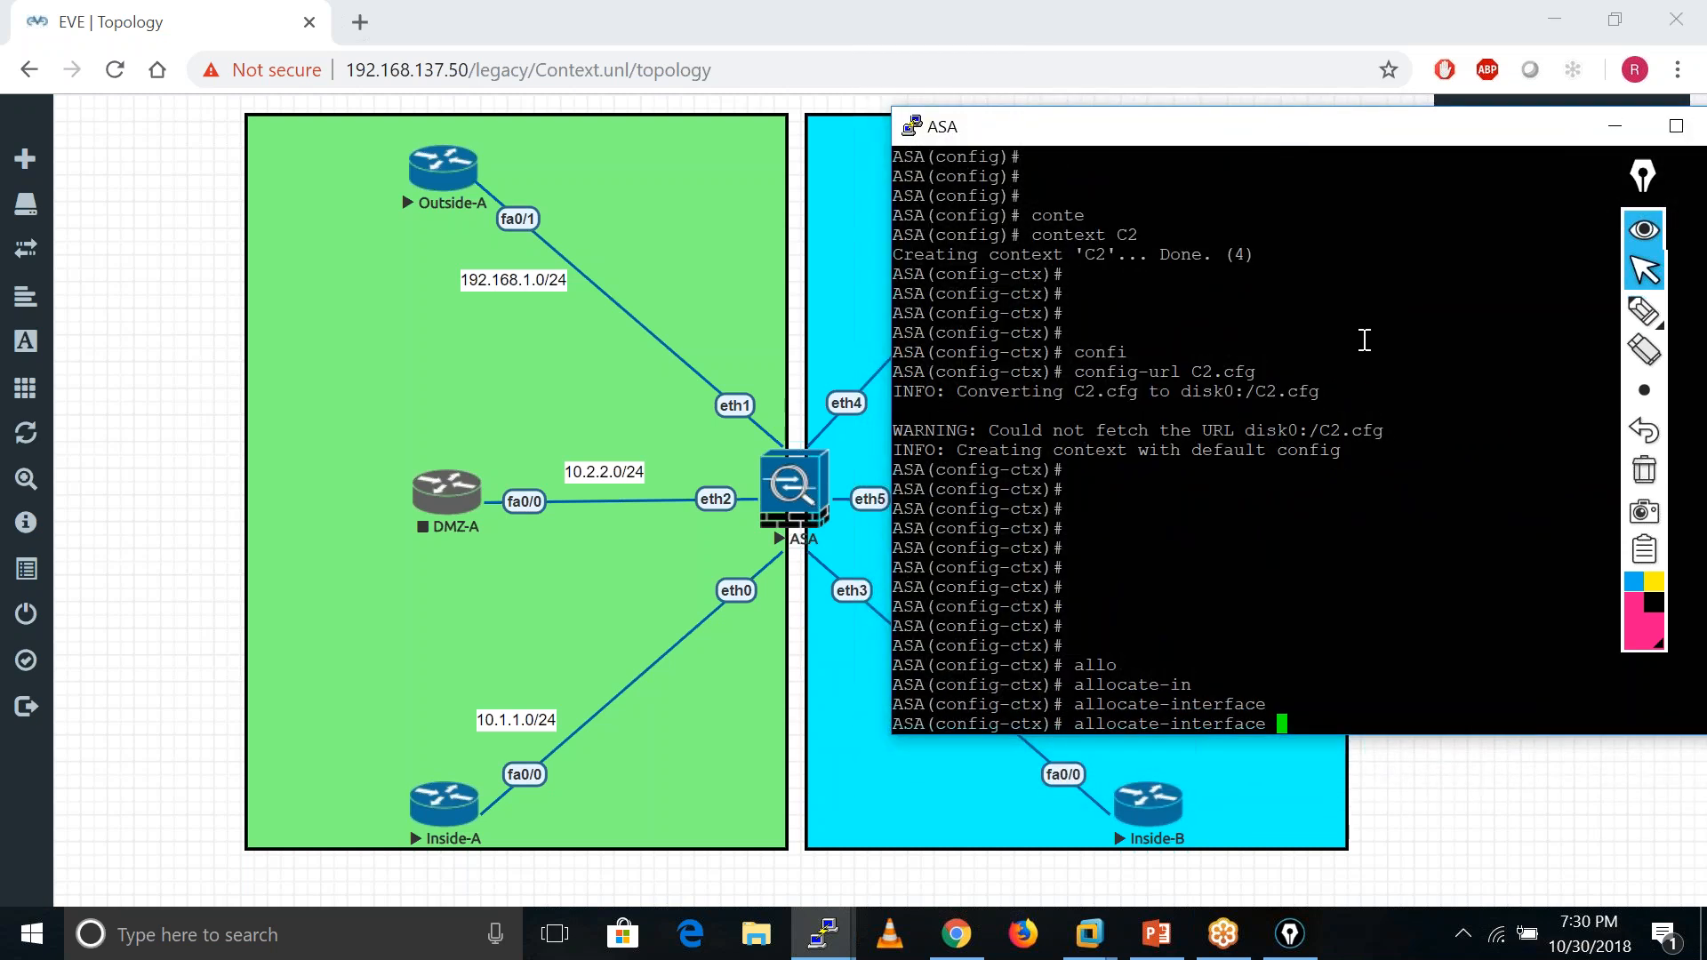
text(eth3)
key(Return)
- Allocate eth4 and eth5 to C2 by editing the recalled allocation command
text(a)
key(Up)
key(BackSpace)
text(4)
key(ctrl+a)
key(Return)
text(a)
key(Up)
key(Left)
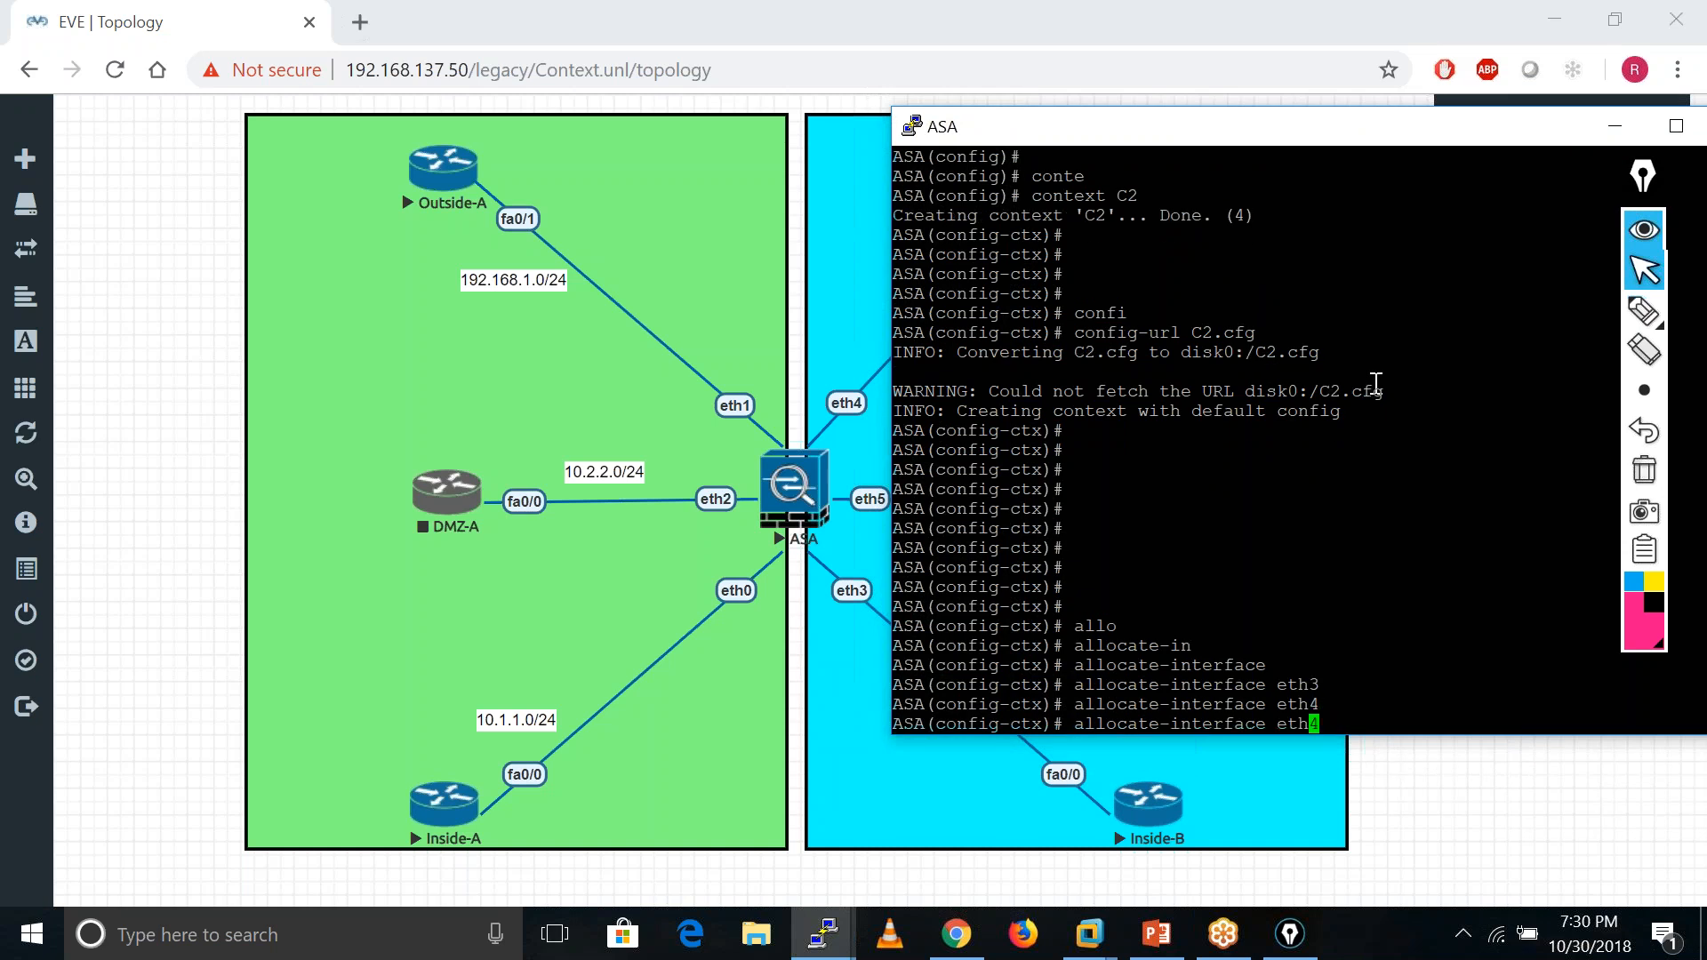
text(5)
key(Return)
- Exit back to ASA(config)# and begin the 'sh int ip bri' command
key(Return)
key(Return)
key(Return)
key(Return)
key(Return)
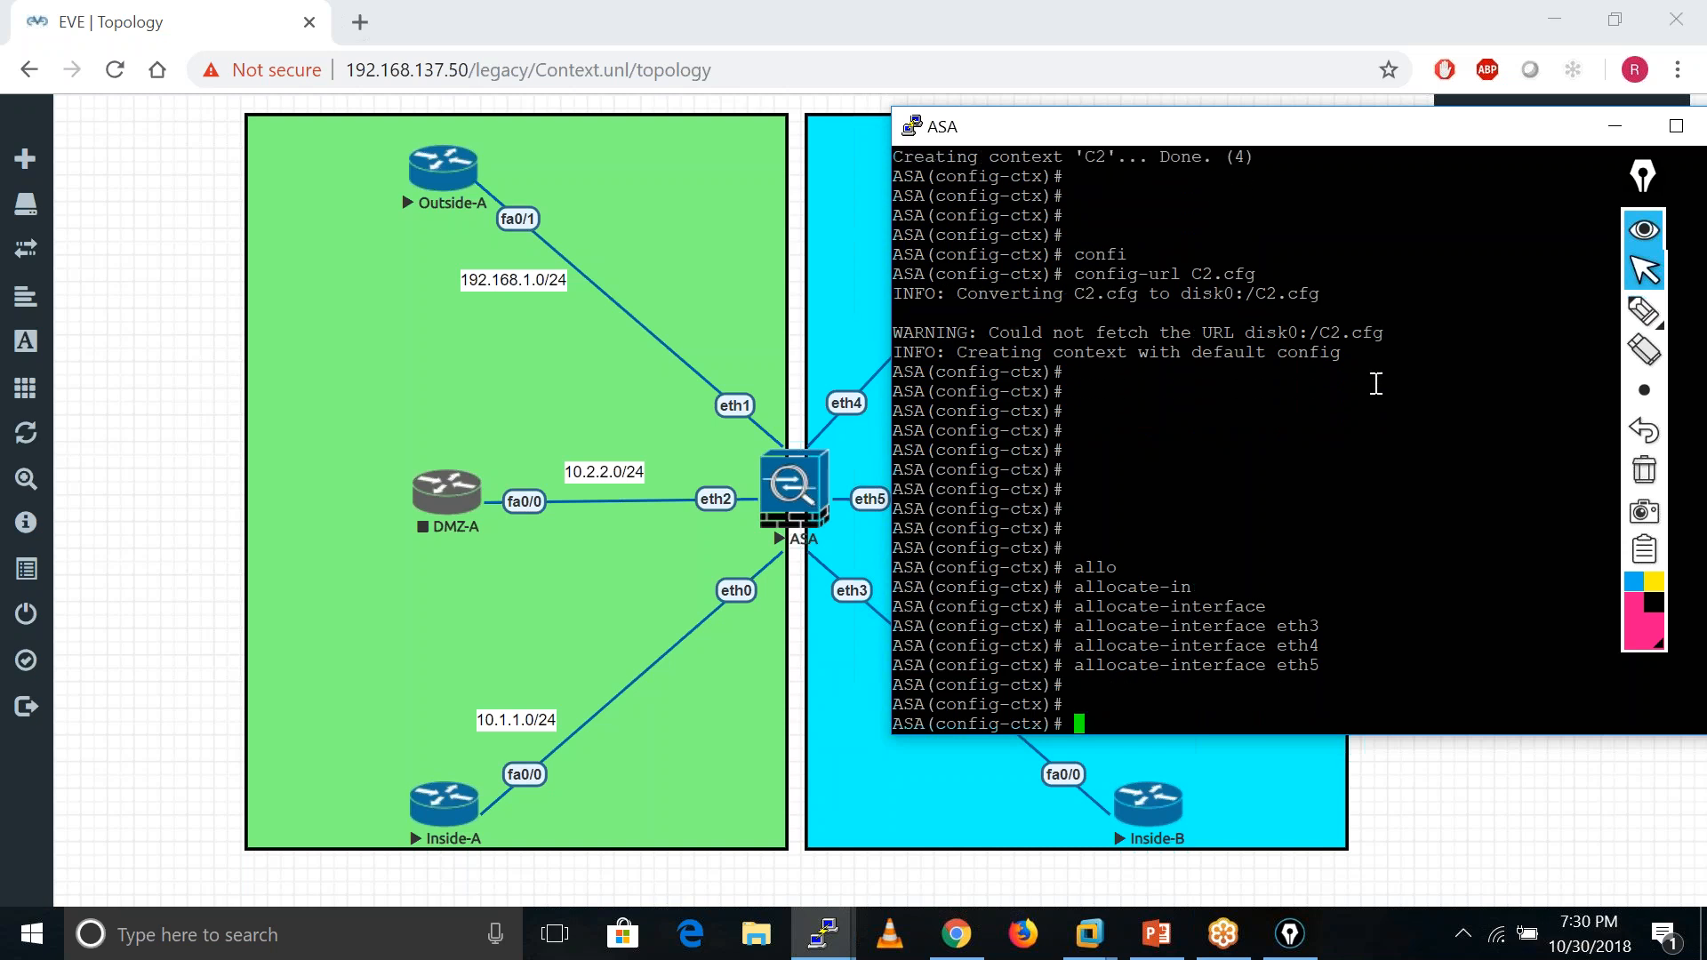
text(exit)
key(Return)
key(Return)
key(Return)
key(Return)
key(Return)
key(Return)
key(Return)
text(sh int ip bri)
- List the ASA interfaces with their IP status in brief form
key(Tab)
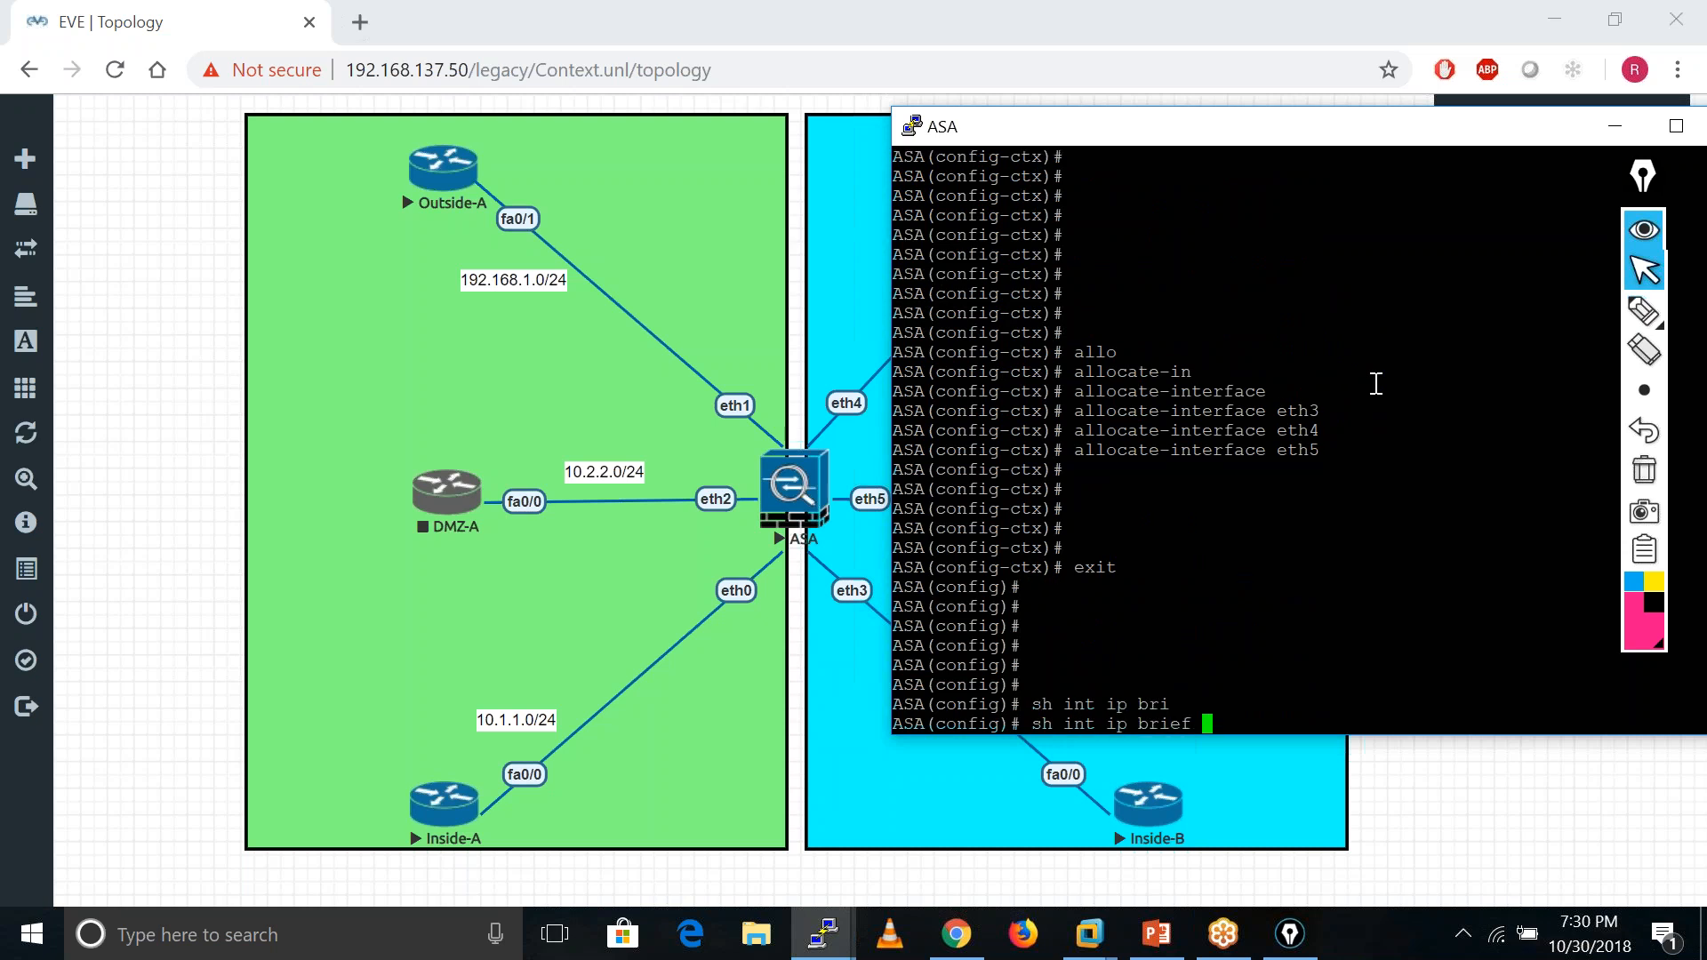
key(Return)
key(Return)
key(Return)
key(Return)
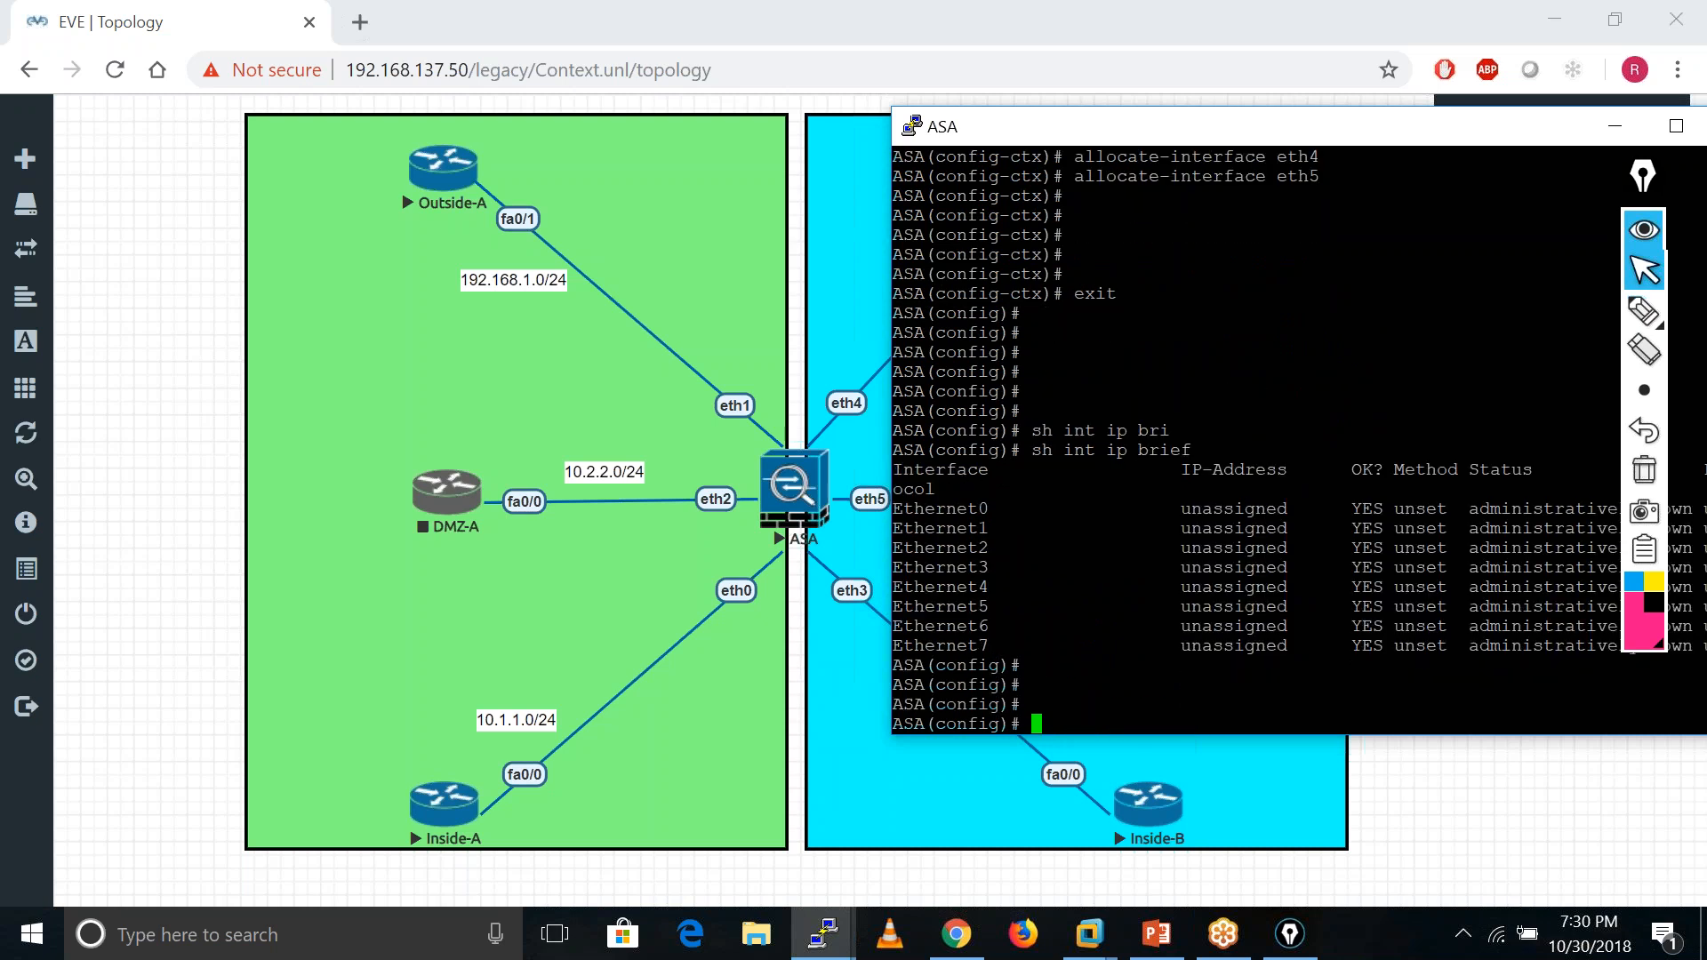
mouse_move(1334, 126)
mouse_down()
mouse_move(1387, 124)
mouse_move(1314, 119)
mouse_up()
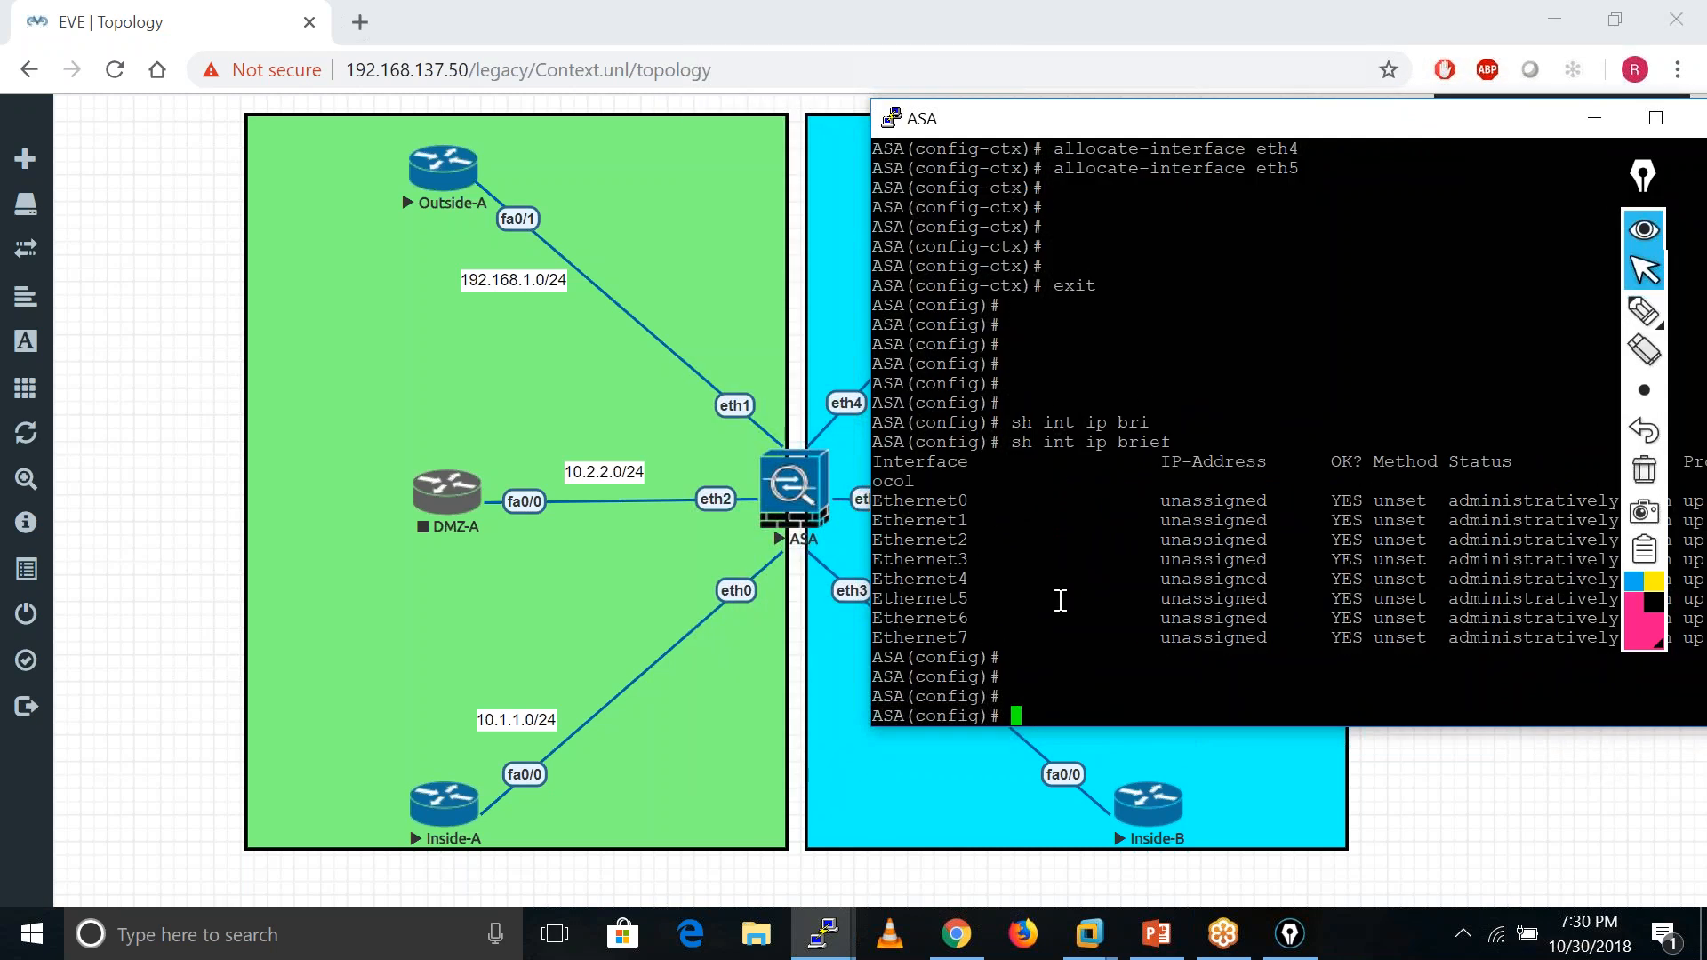
- Enable interfaces eth0, eth1 and eth2 with no shutdown
text(int eth0)
key(Return)
text(no shu)
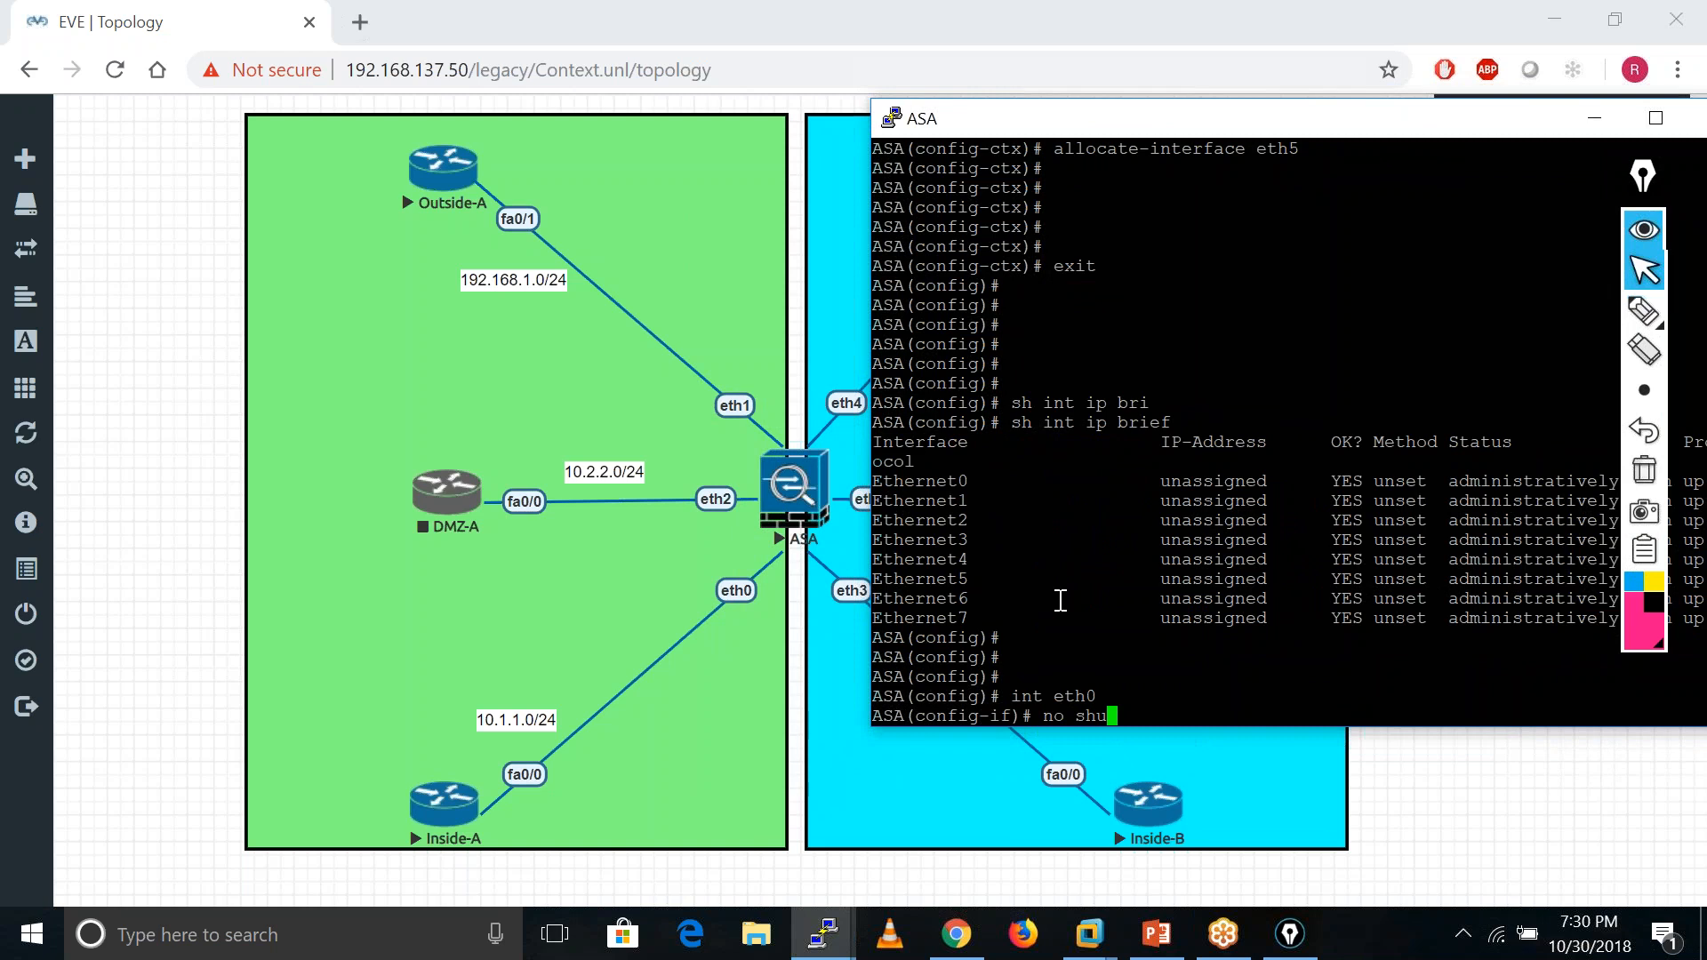
key(Tab)
key(Return)
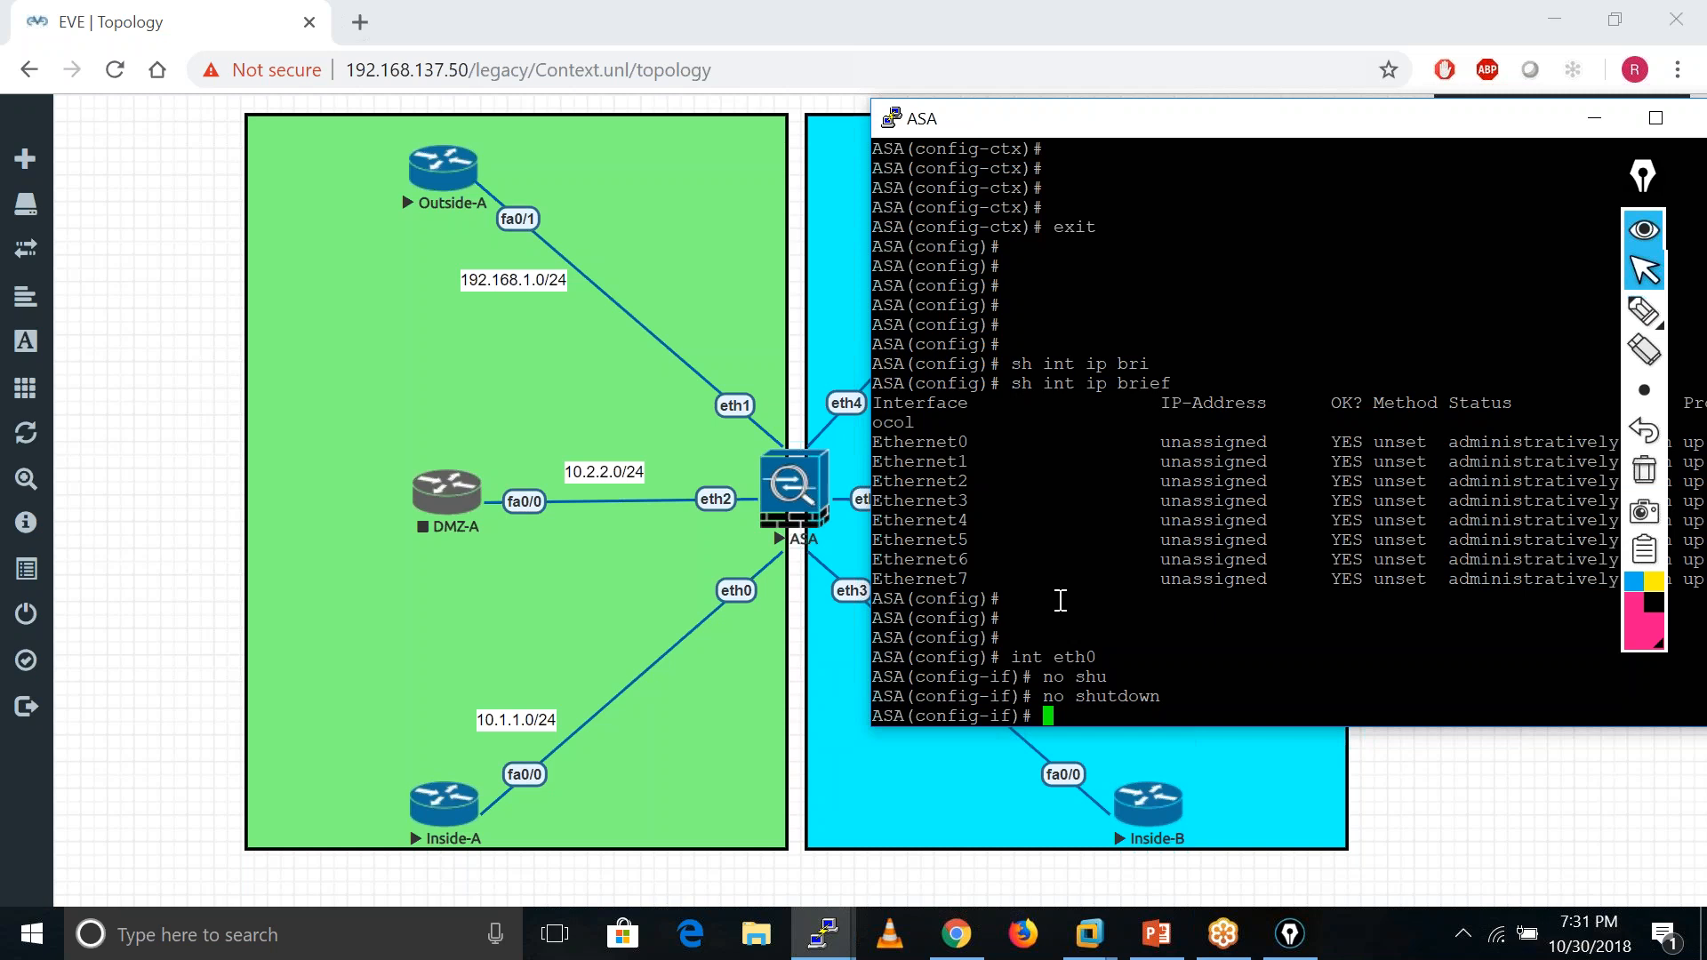
key(Up)
key(Up)
key(BackSpace)
text(1)
key(Return)
key(Up)
key(Up)
key(Return)
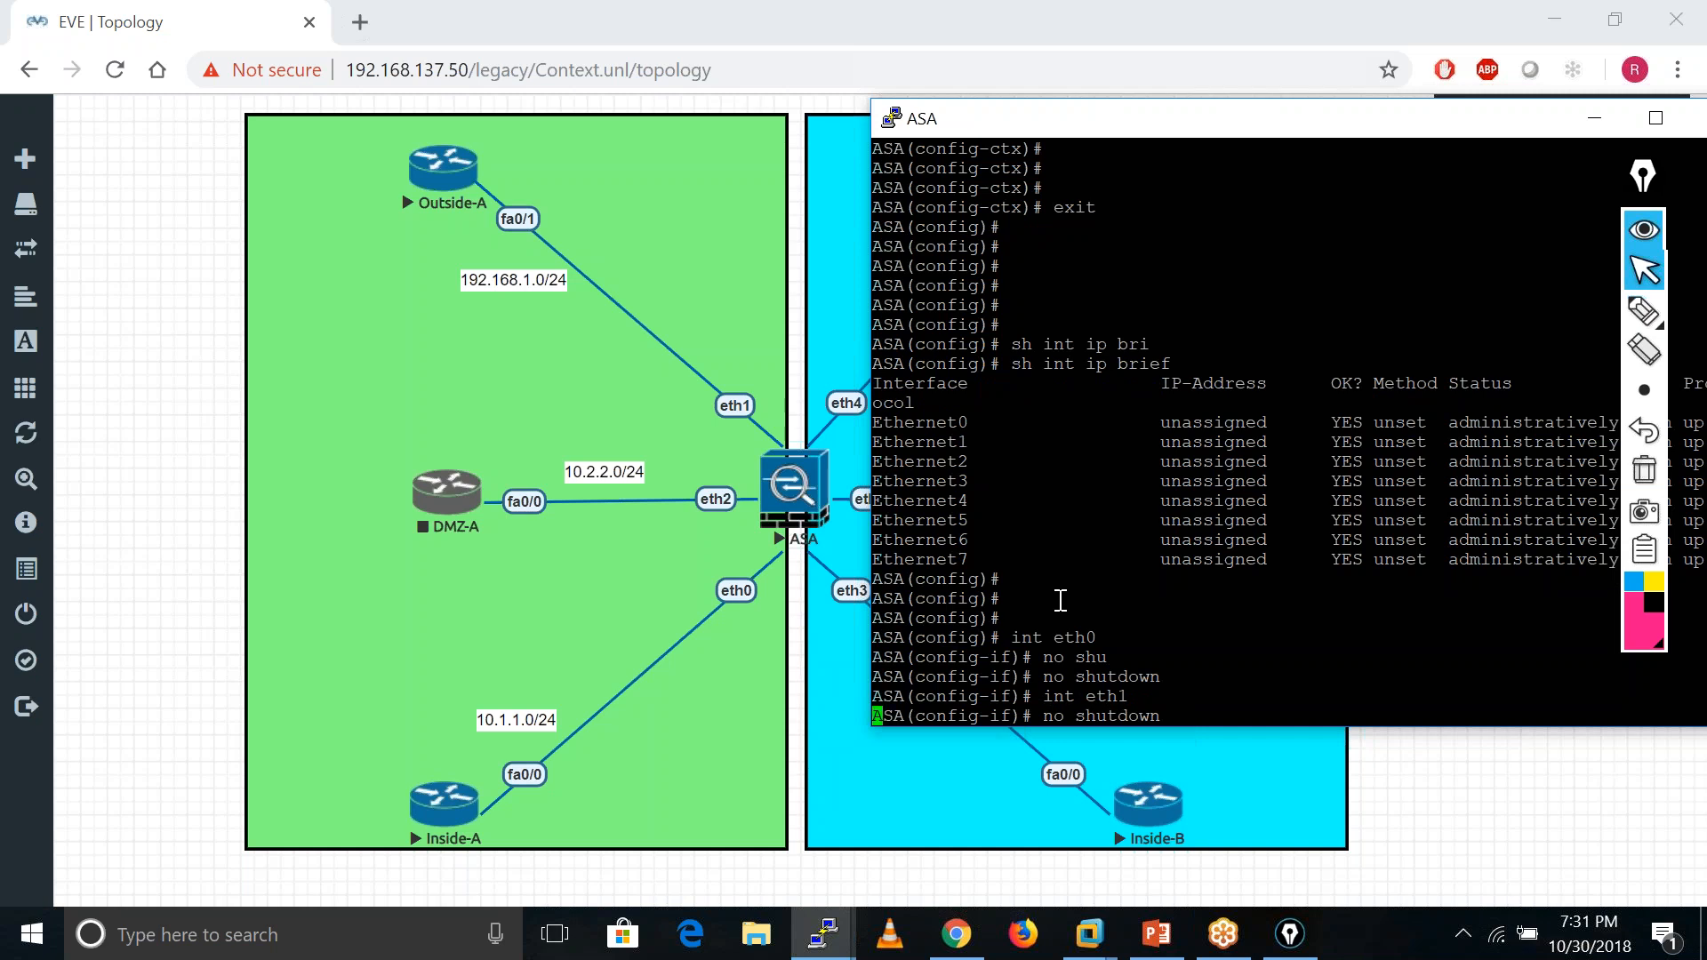
key(Up)
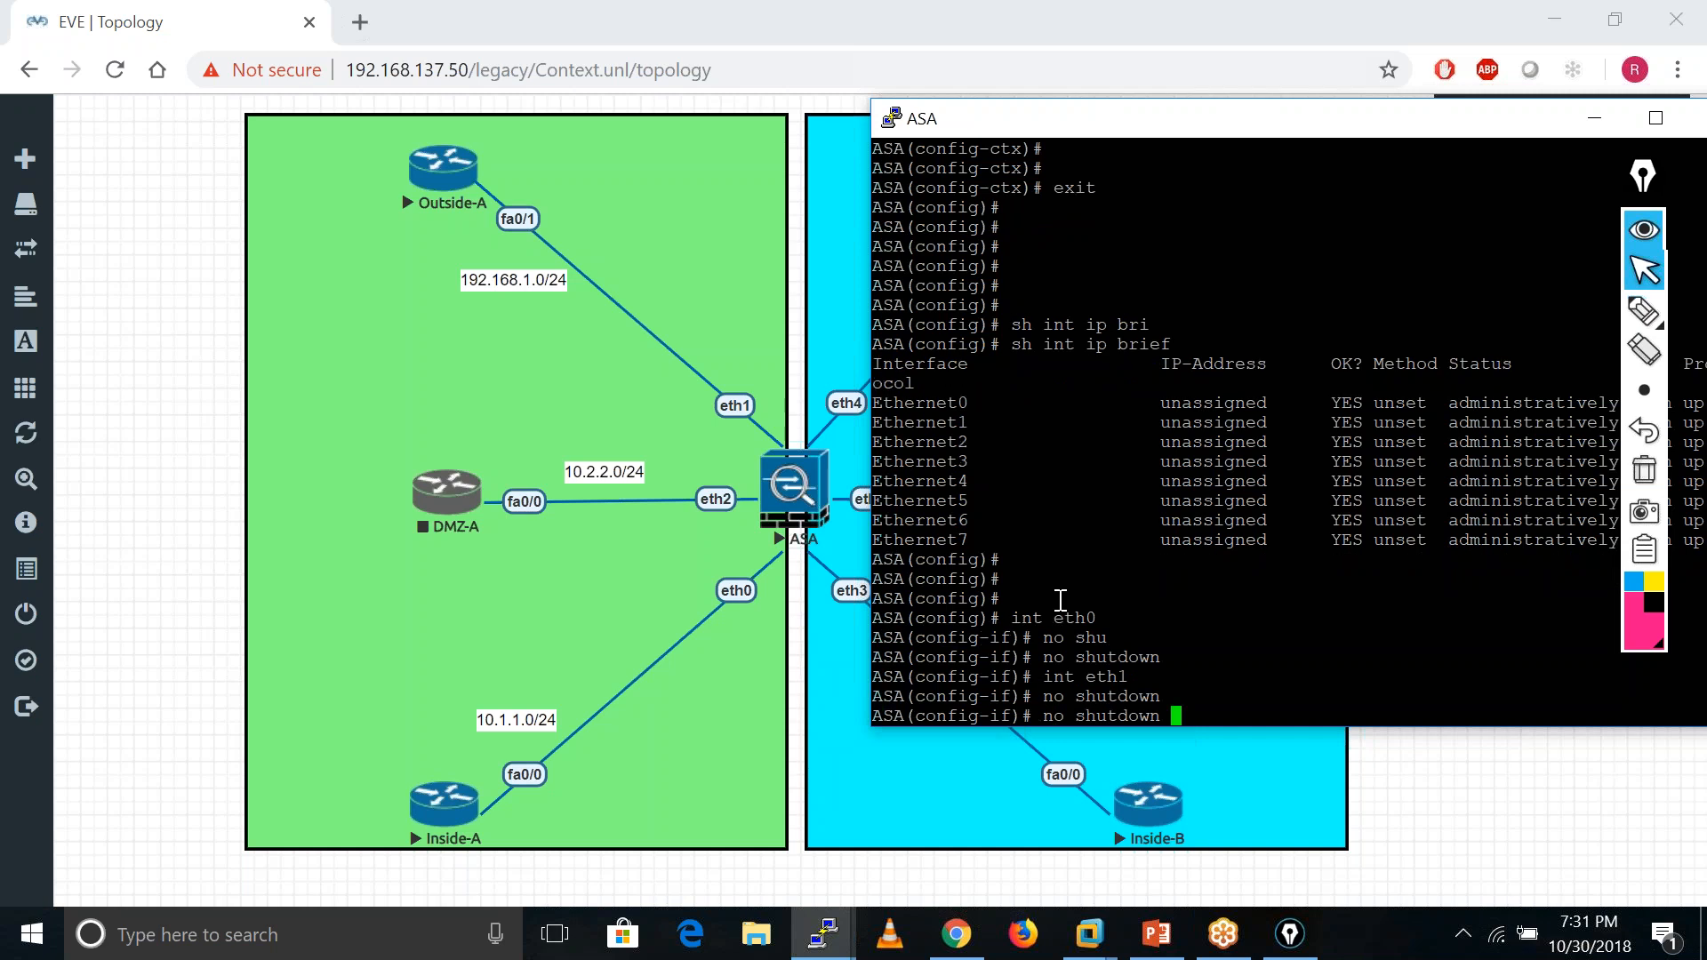
key(Up)
key(BackSpace)
text(2)
key(Return)
key(Up)
key(Left)
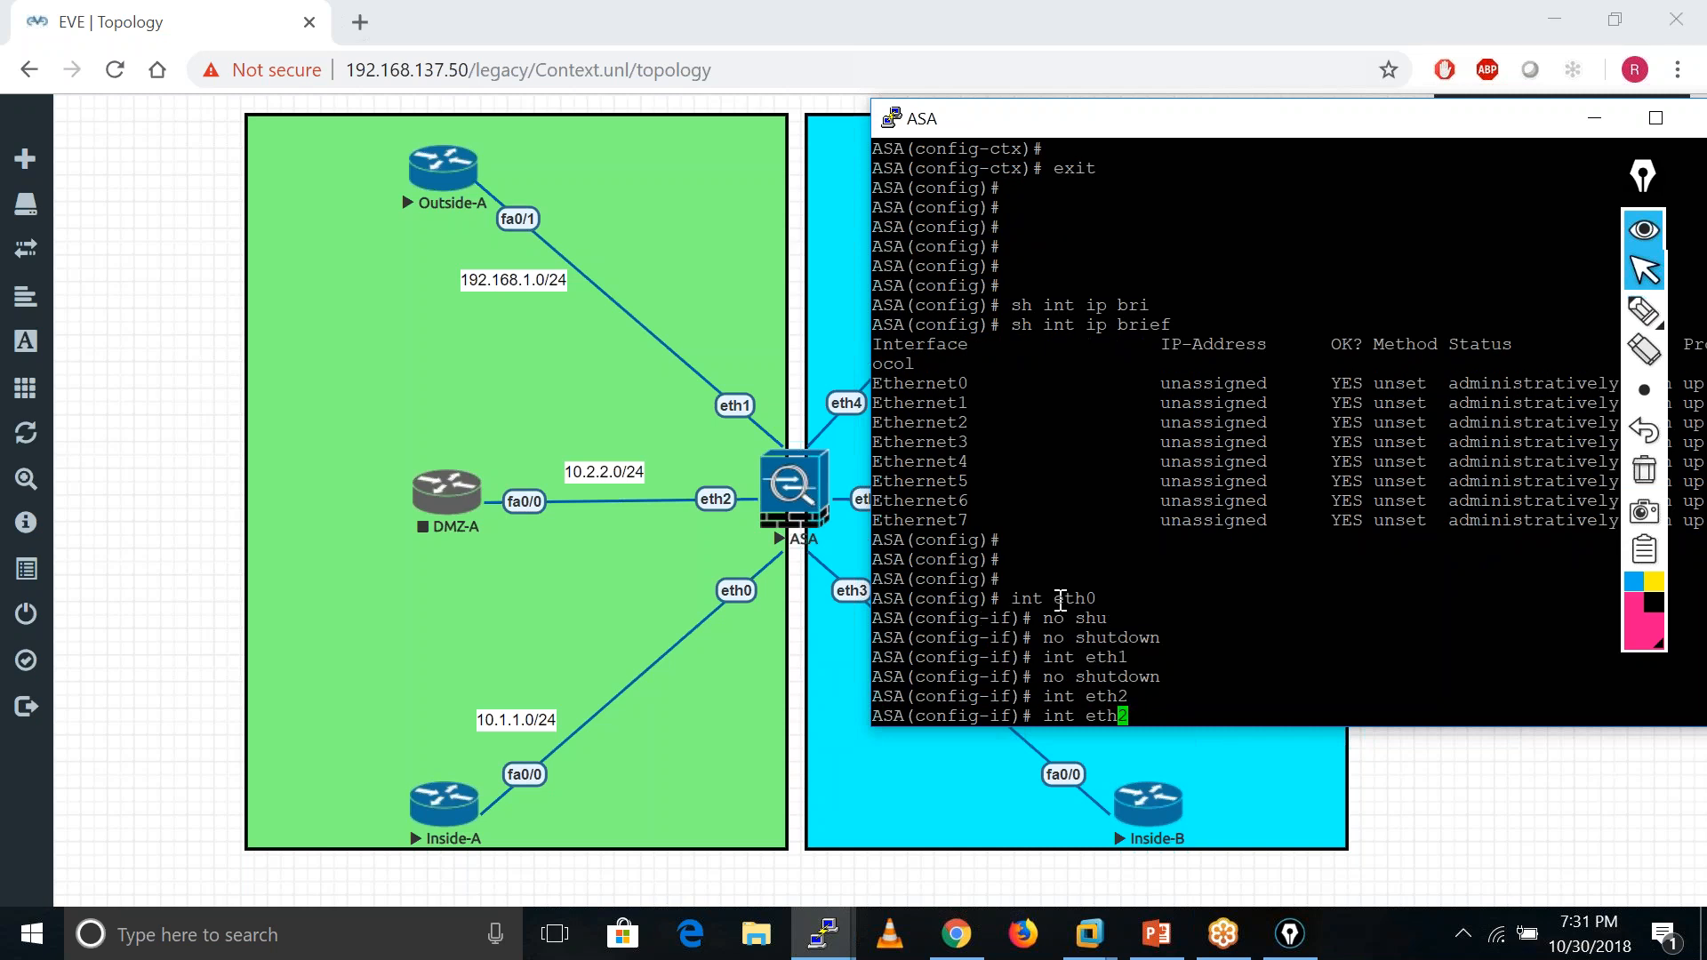
key(Up)
key(Return)
key(Return)
key(Up)
key(Up)
- Enable interfaces eth3, eth4, eth5 and eth7 with no shutdown
key(BackSpace)
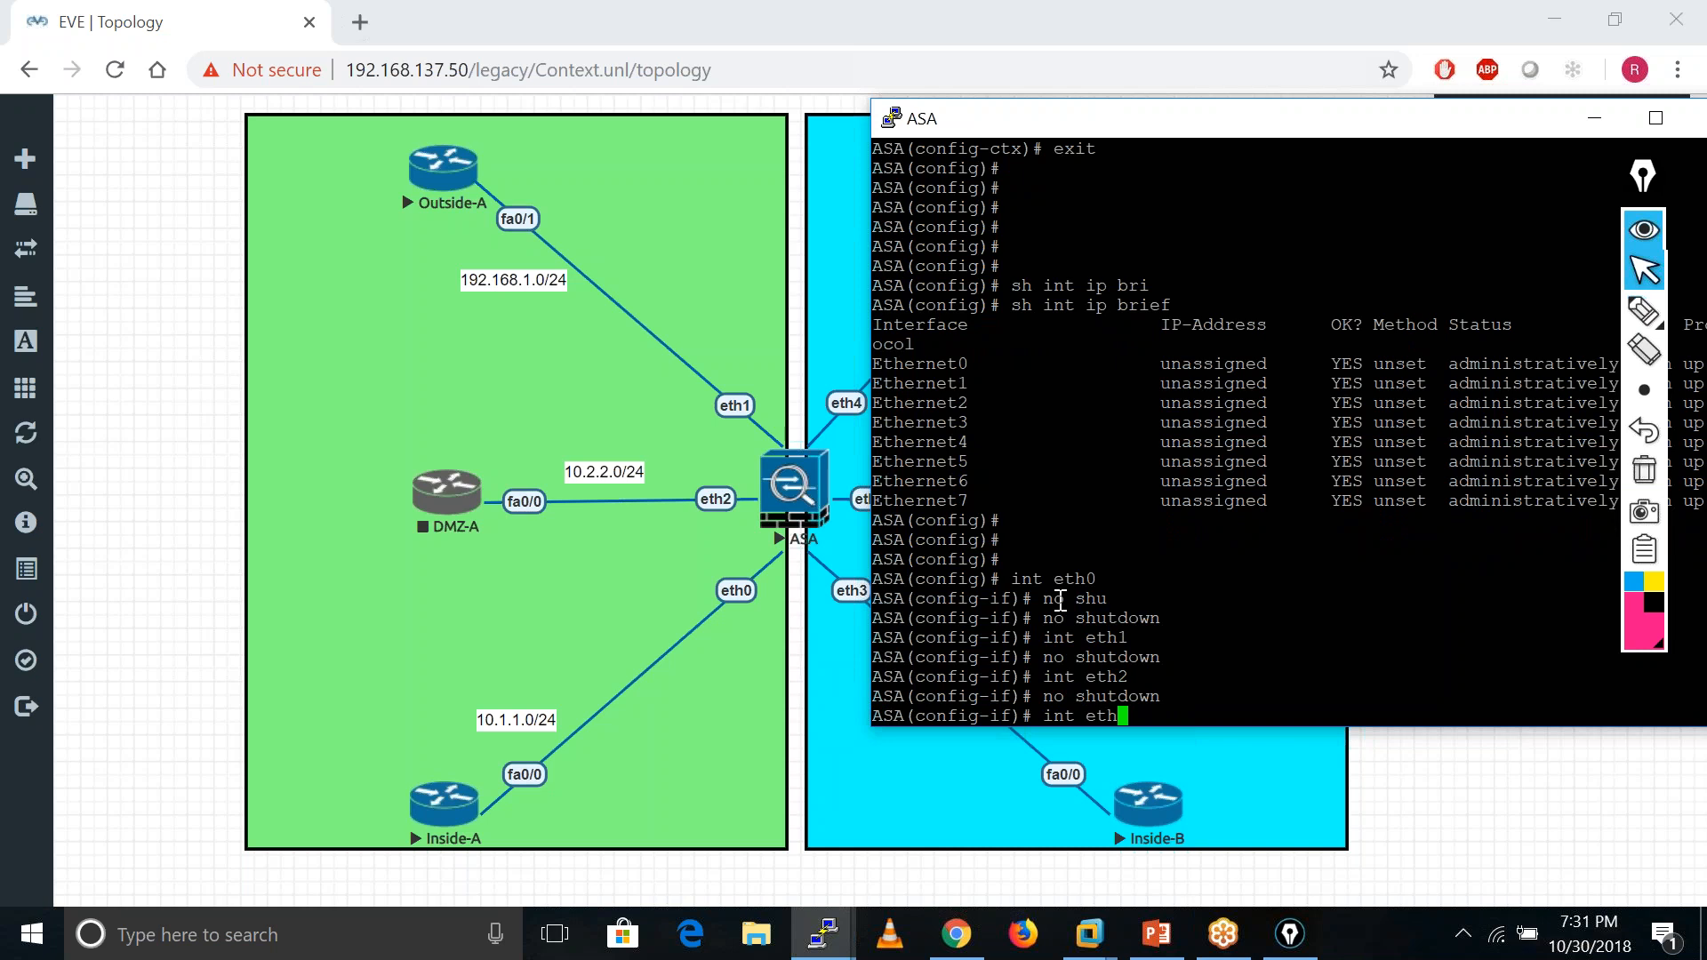
text(3)
key(Return)
text(no sh)
key(Return)
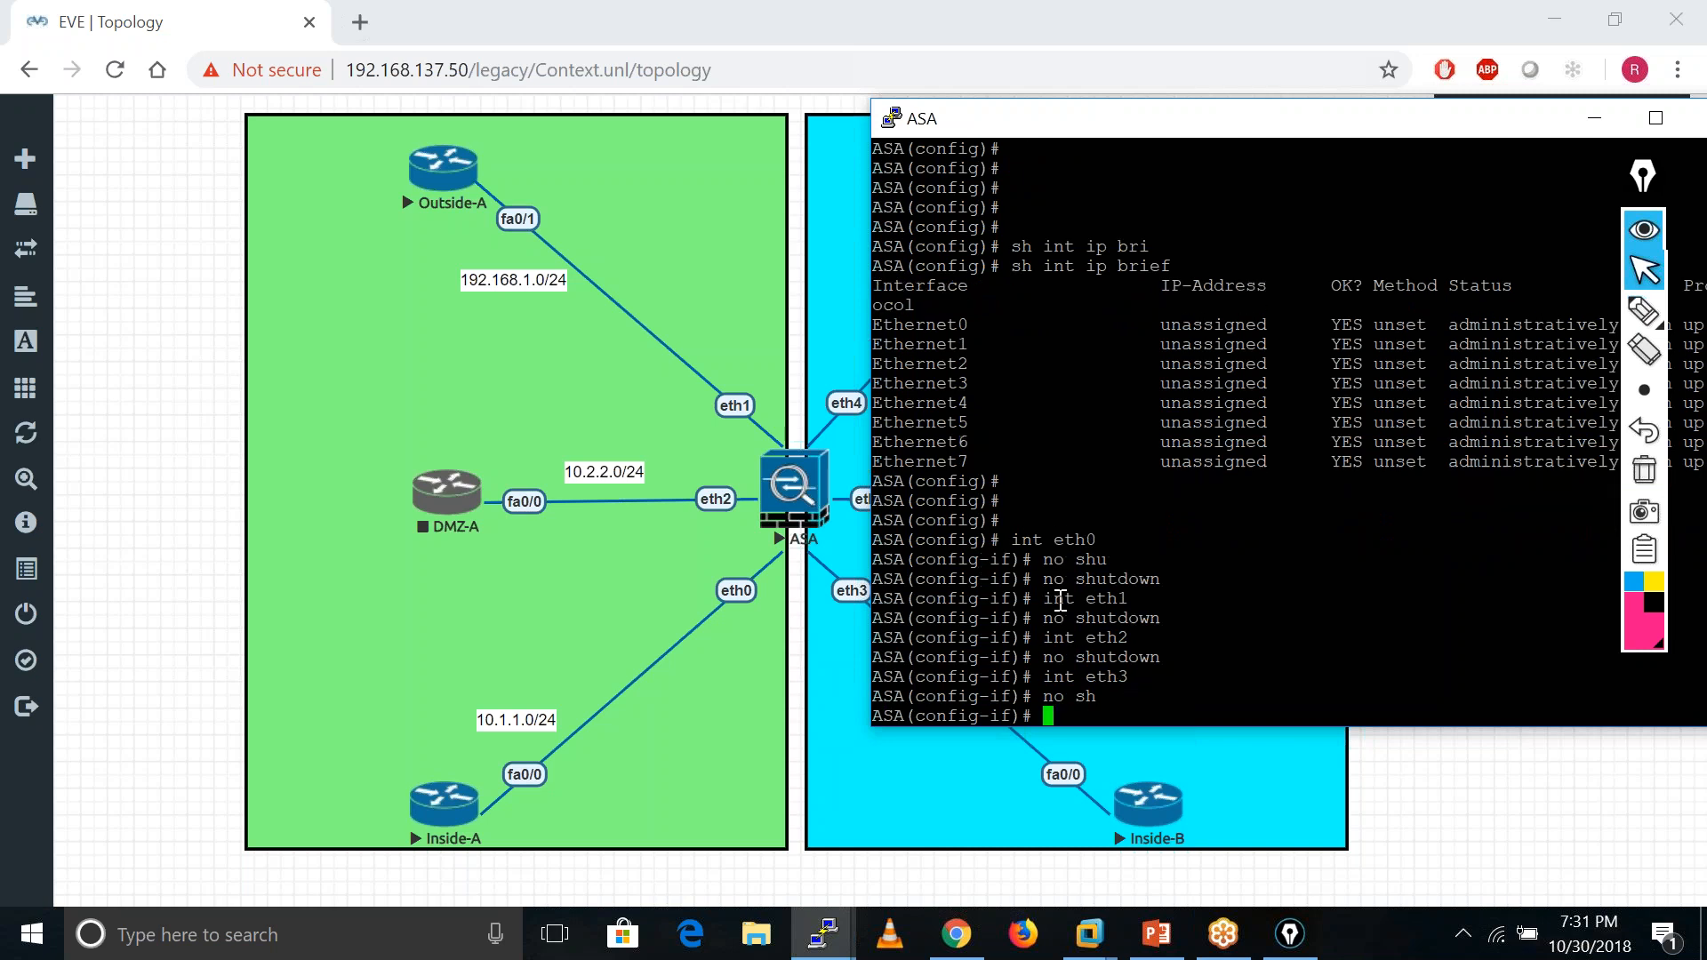
text(no sh)
key(Up)
key(Up)
key(BackSpace)
text(4)
key(Return)
key(Up)
key(Up)
key(Return)
key(Up)
key(Up)
key(BackSpace)
text(5)
key(Return)
key(Up)
key(Up)
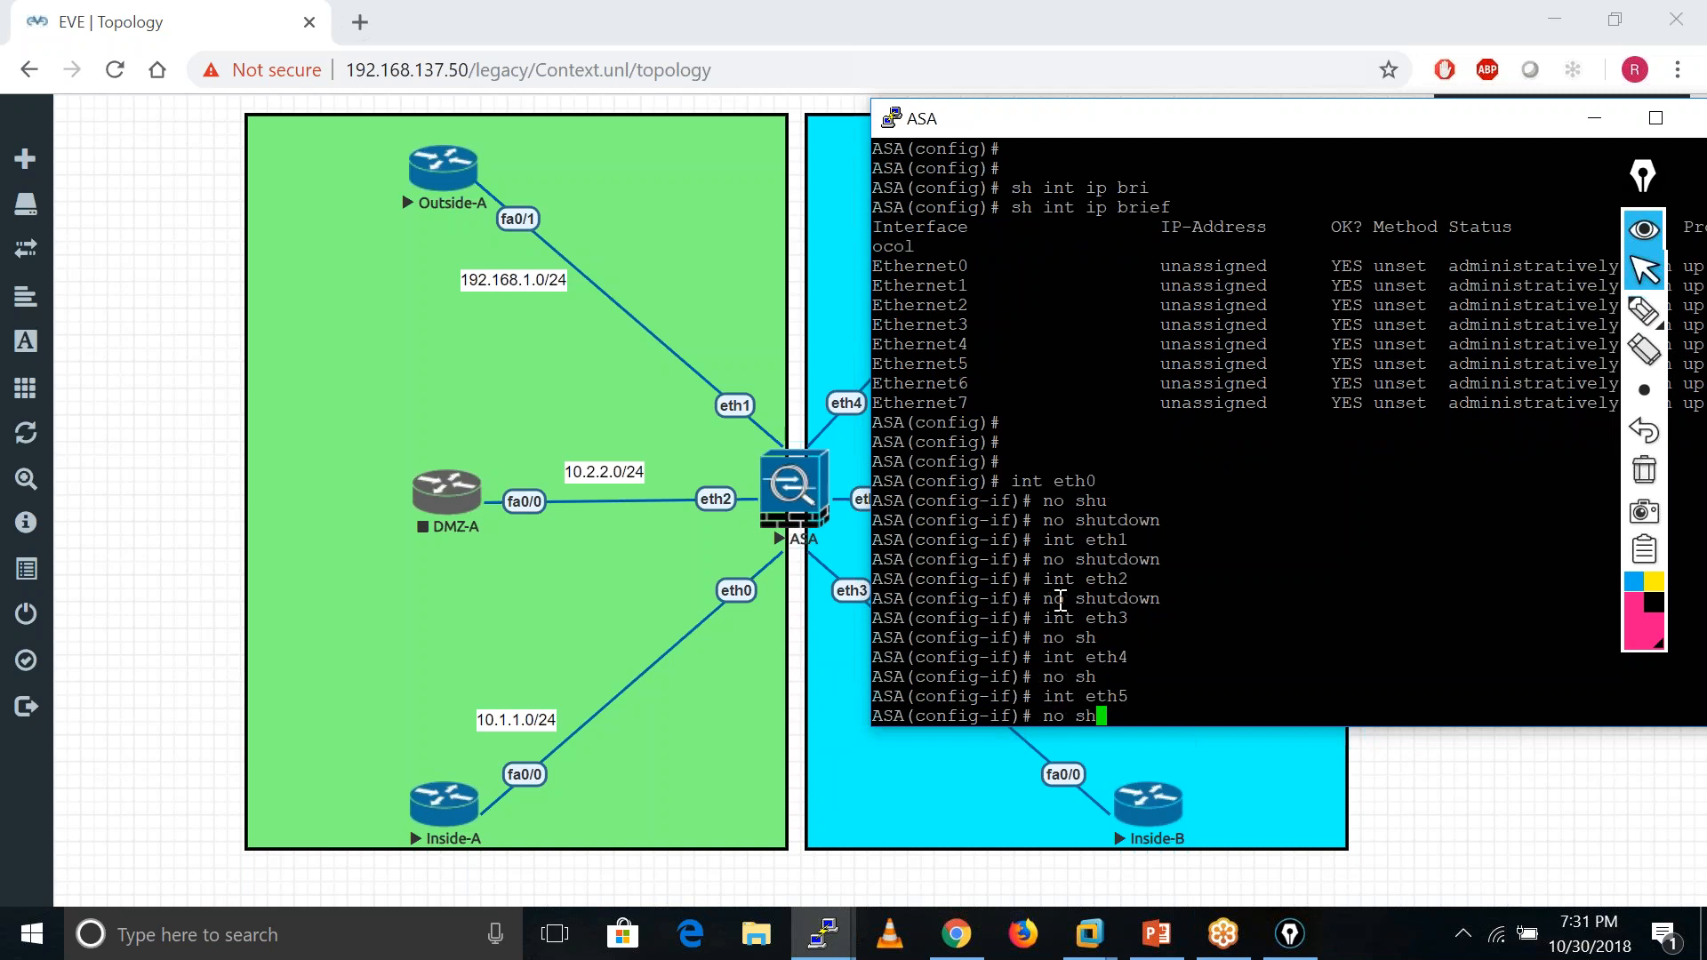
key(Return)
key(Up)
key(Up)
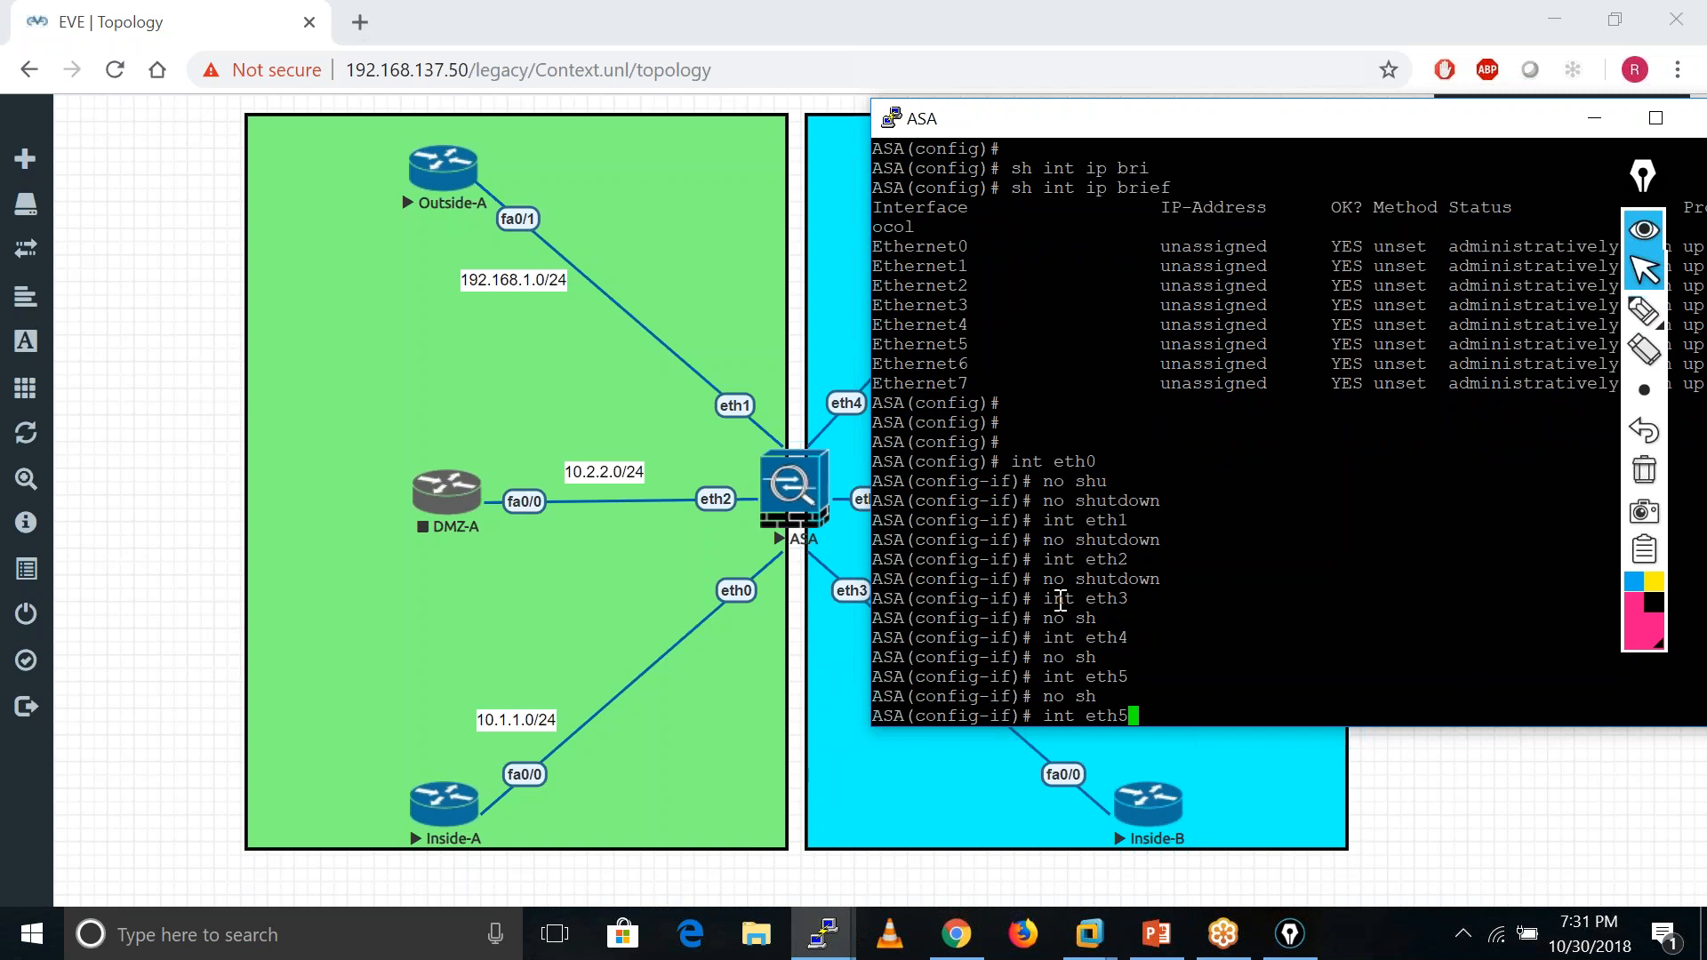
key(BackSpace)
text(7)
key(Return)
text(no sh)
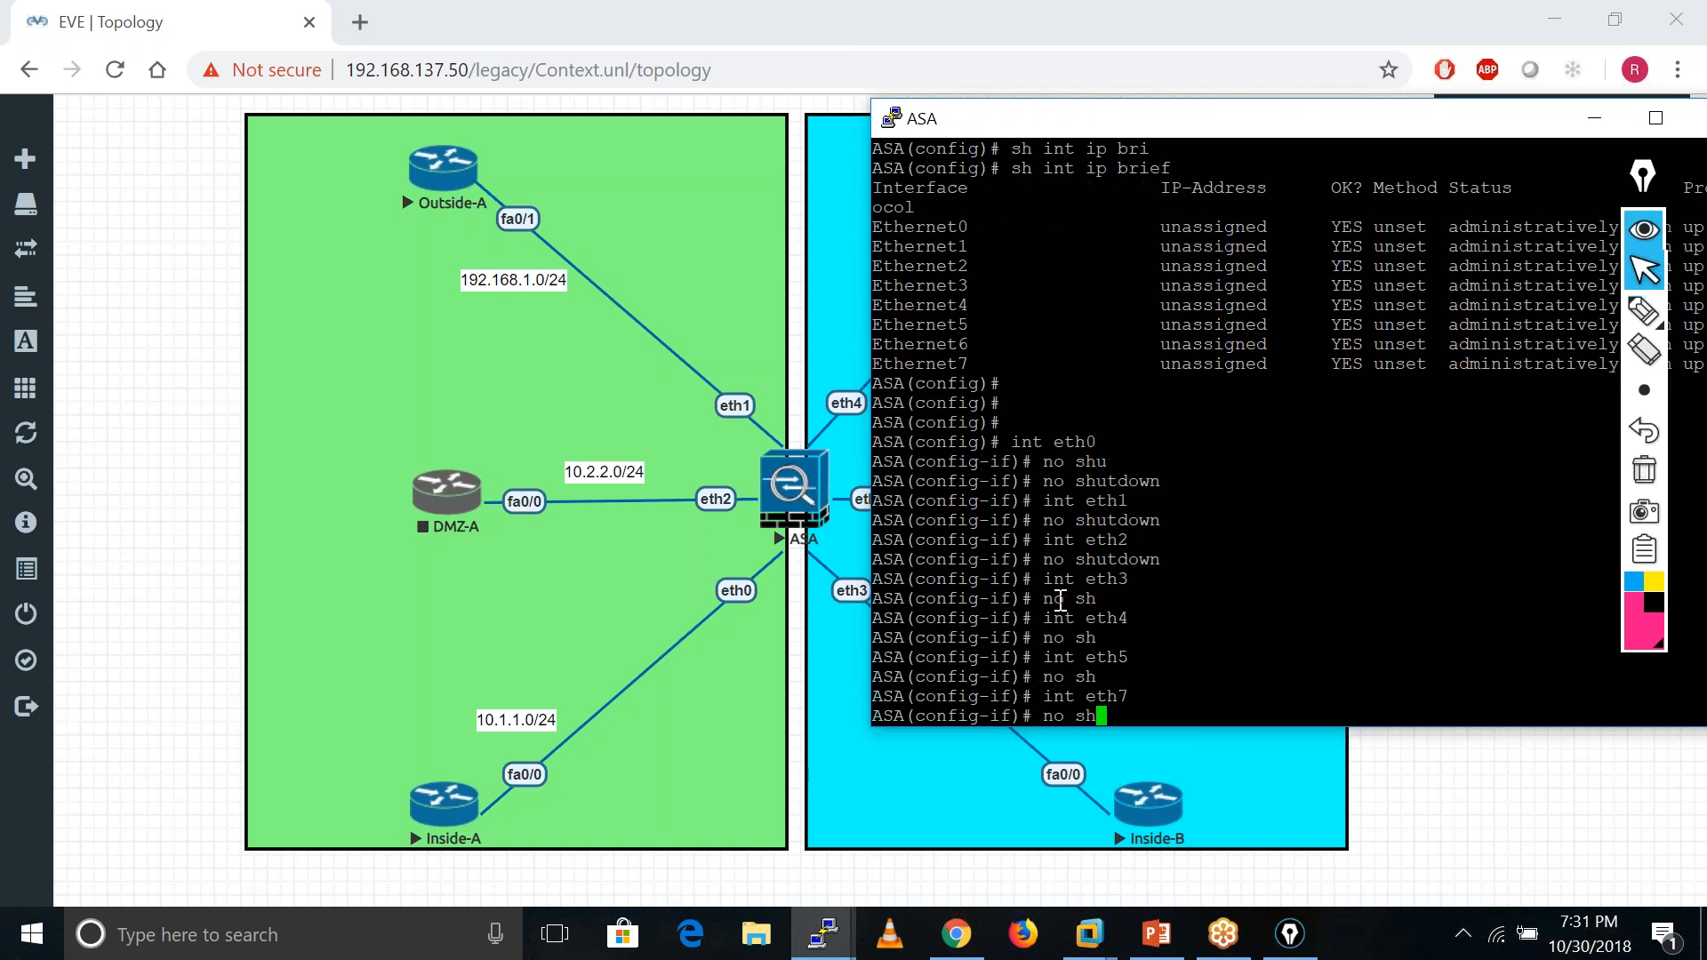
key(Return)
key(Return)
key(Return)
key(Return)
key(Return)
- Exit to global configuration and try the interface summary, mistyped as 'sh it ip bri'
text(exit)
key(Return)
key(Return)
key(Return)
key(Return)
key(Return)
text(sh )
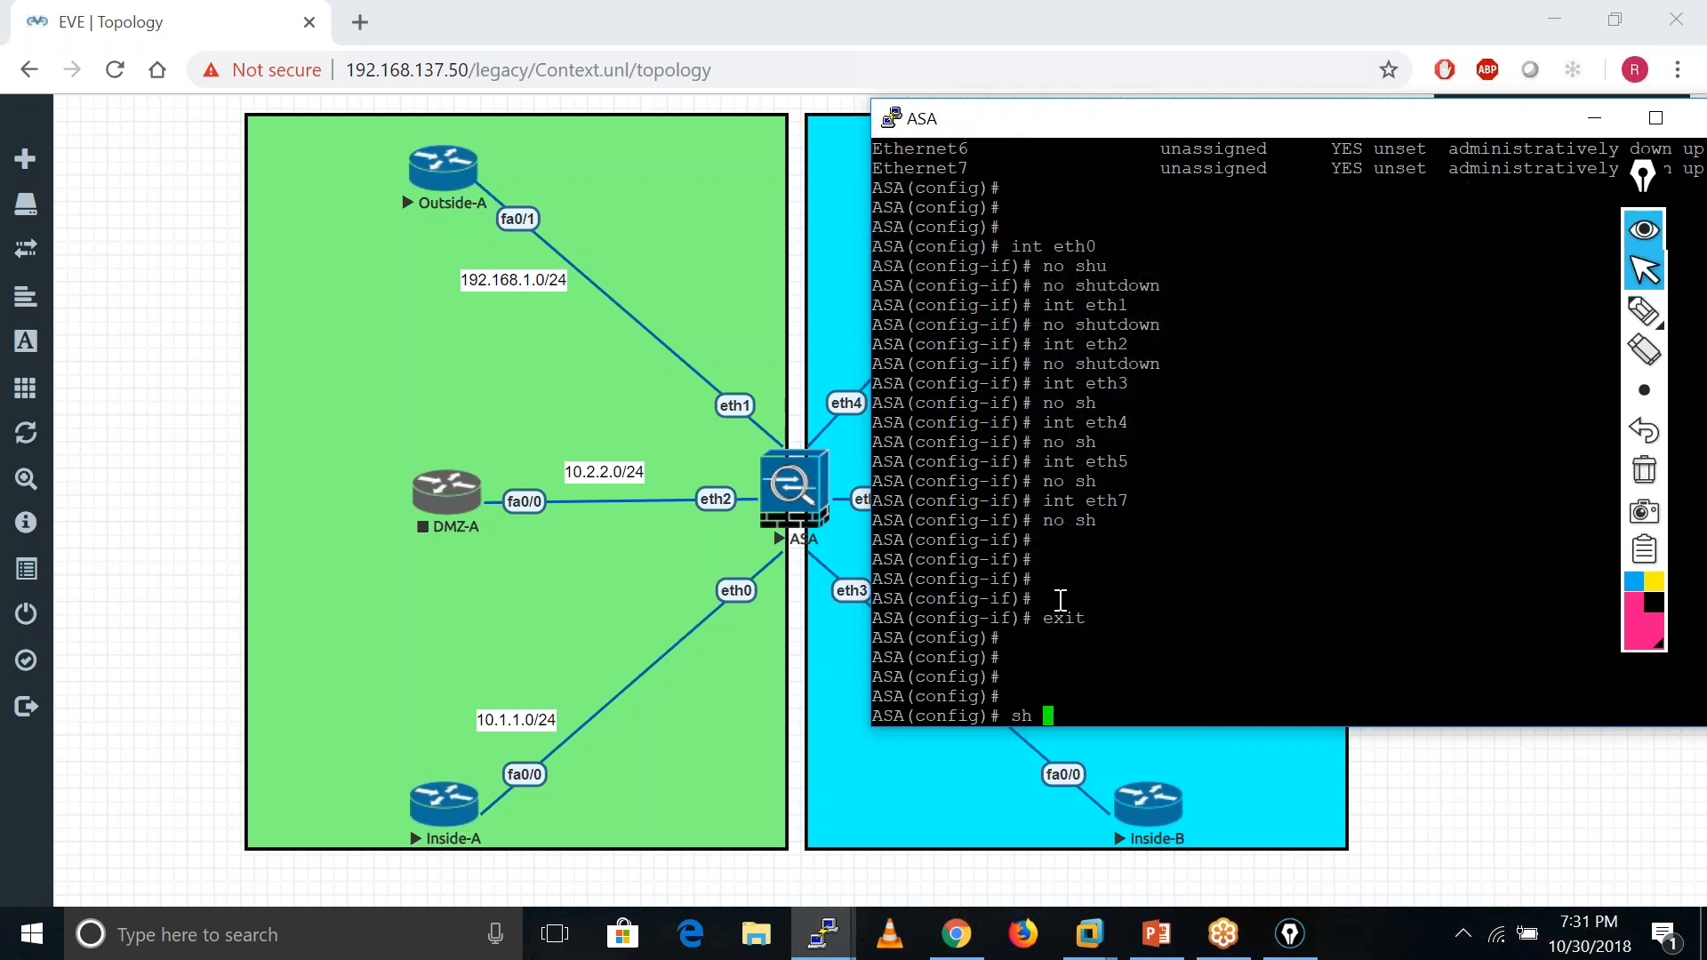
text(it ip bri)
key(Return)
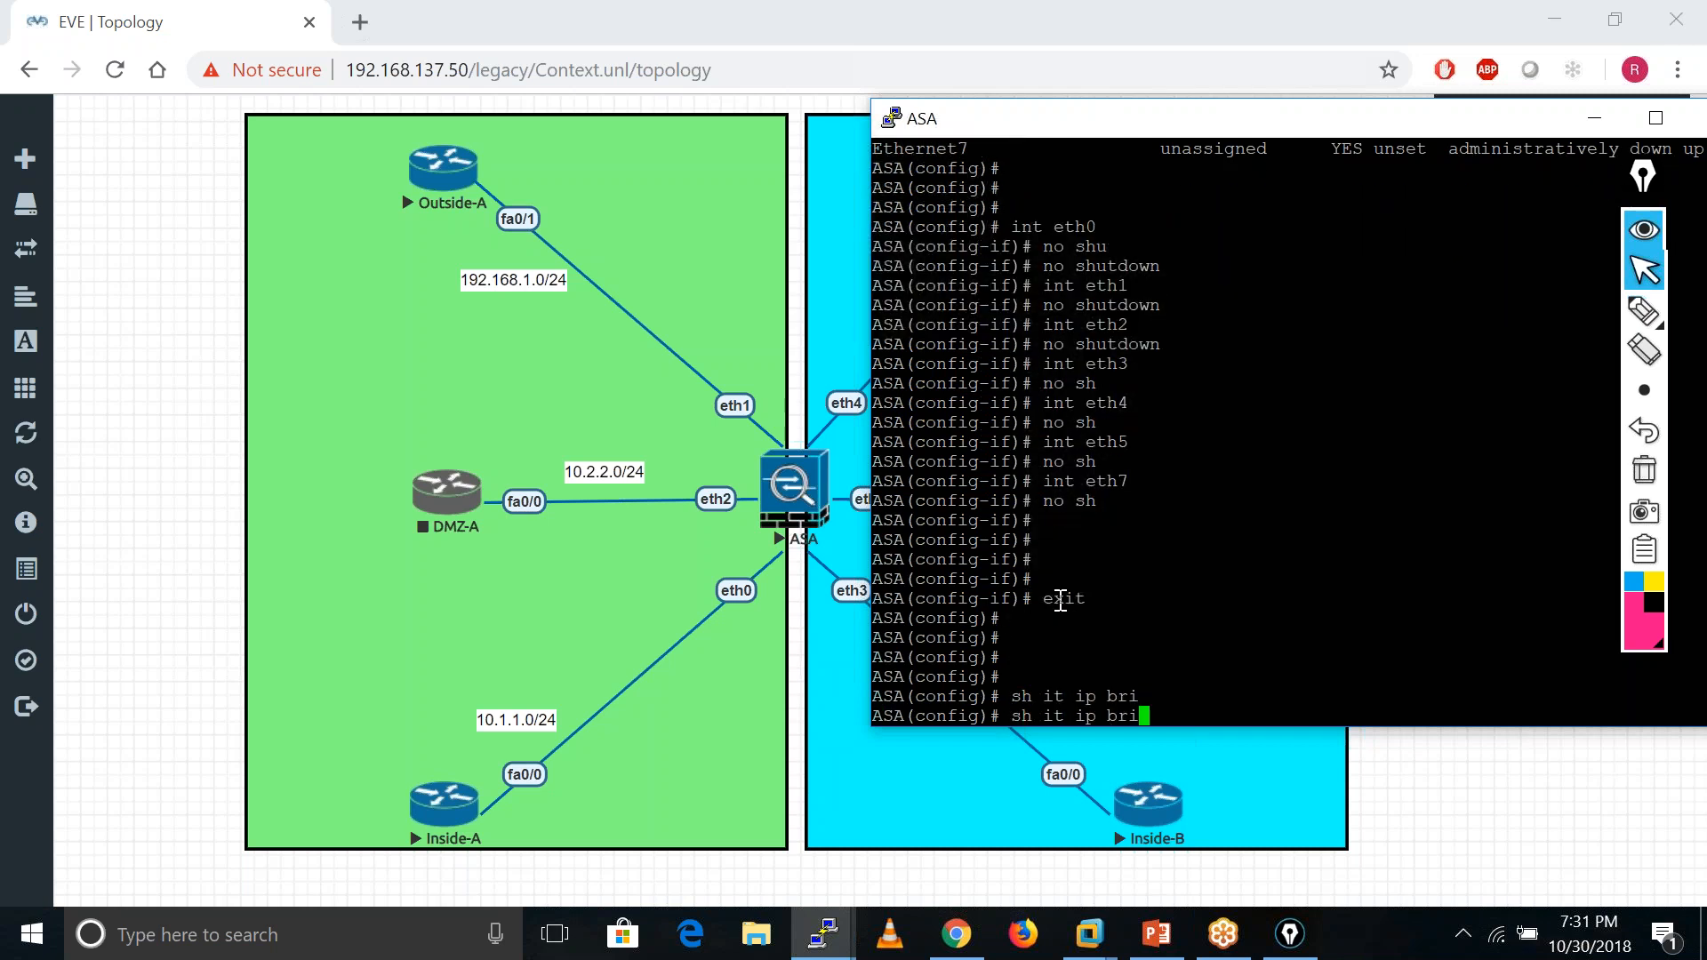
- Show the interface IP brief: Ethernet0–5 and 7 up, Ethernet6 administratively down
text(sh int ip bri)
key(Tab)
key(Return)
key(Return)
key(Return)
key(Return)
key(Return)
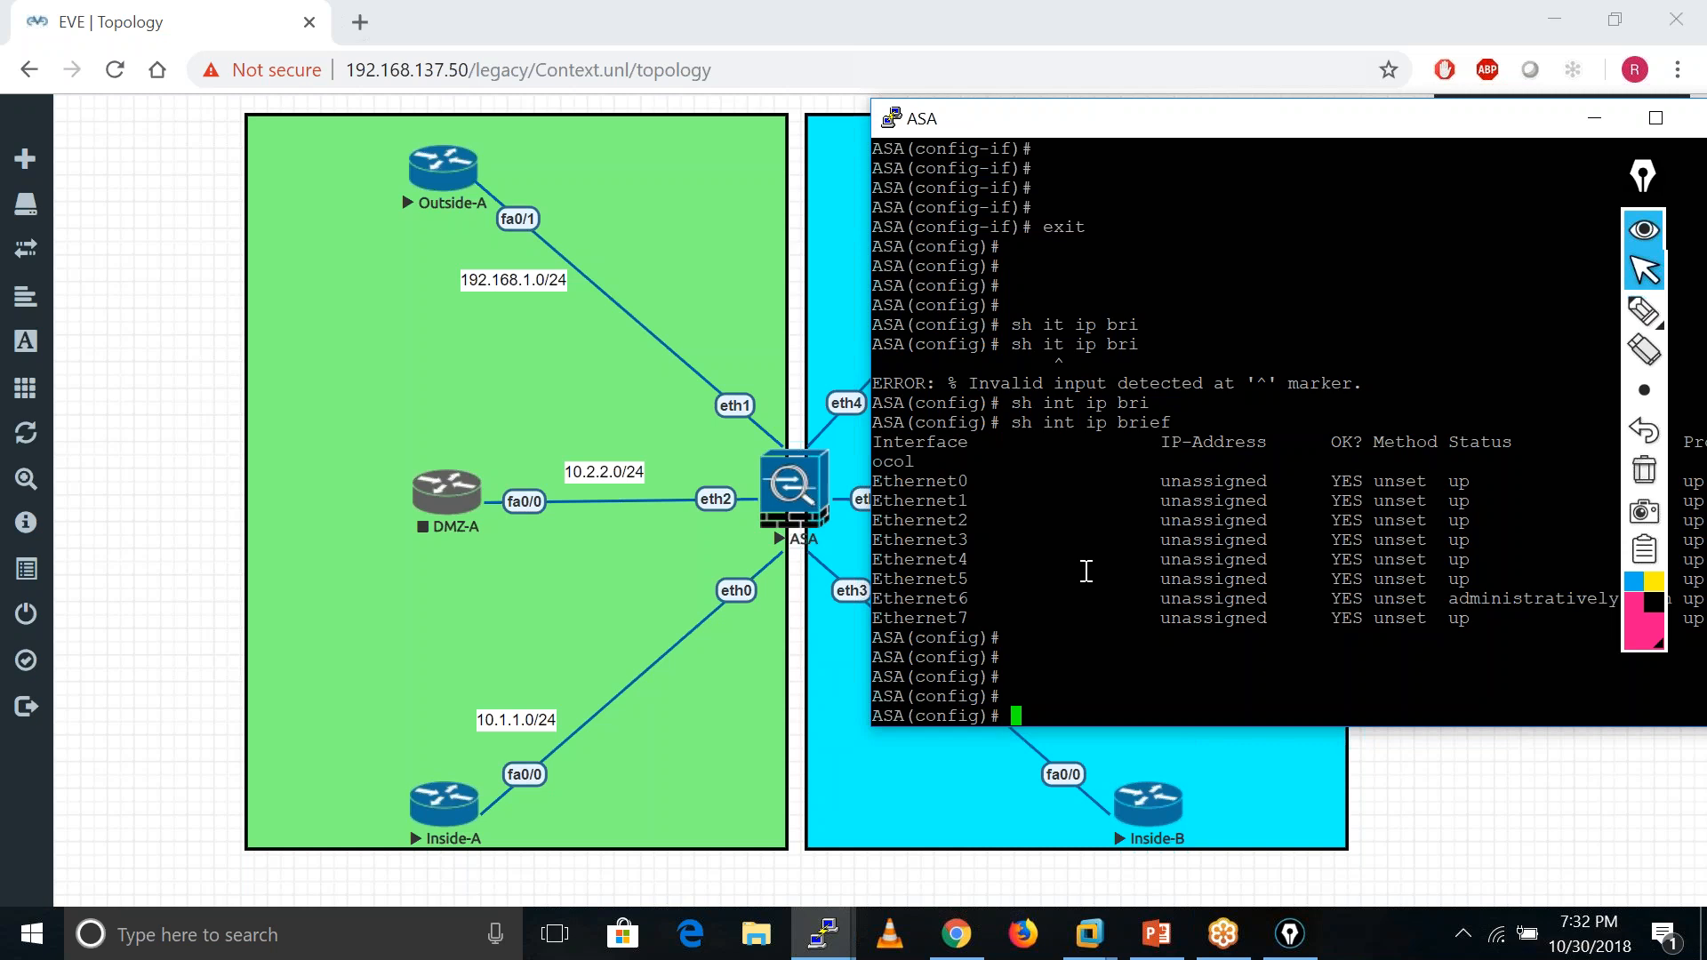
- Start entering the changeto command with tab completion
text(ch)
key(Tab)
text(a)
key(Tab)
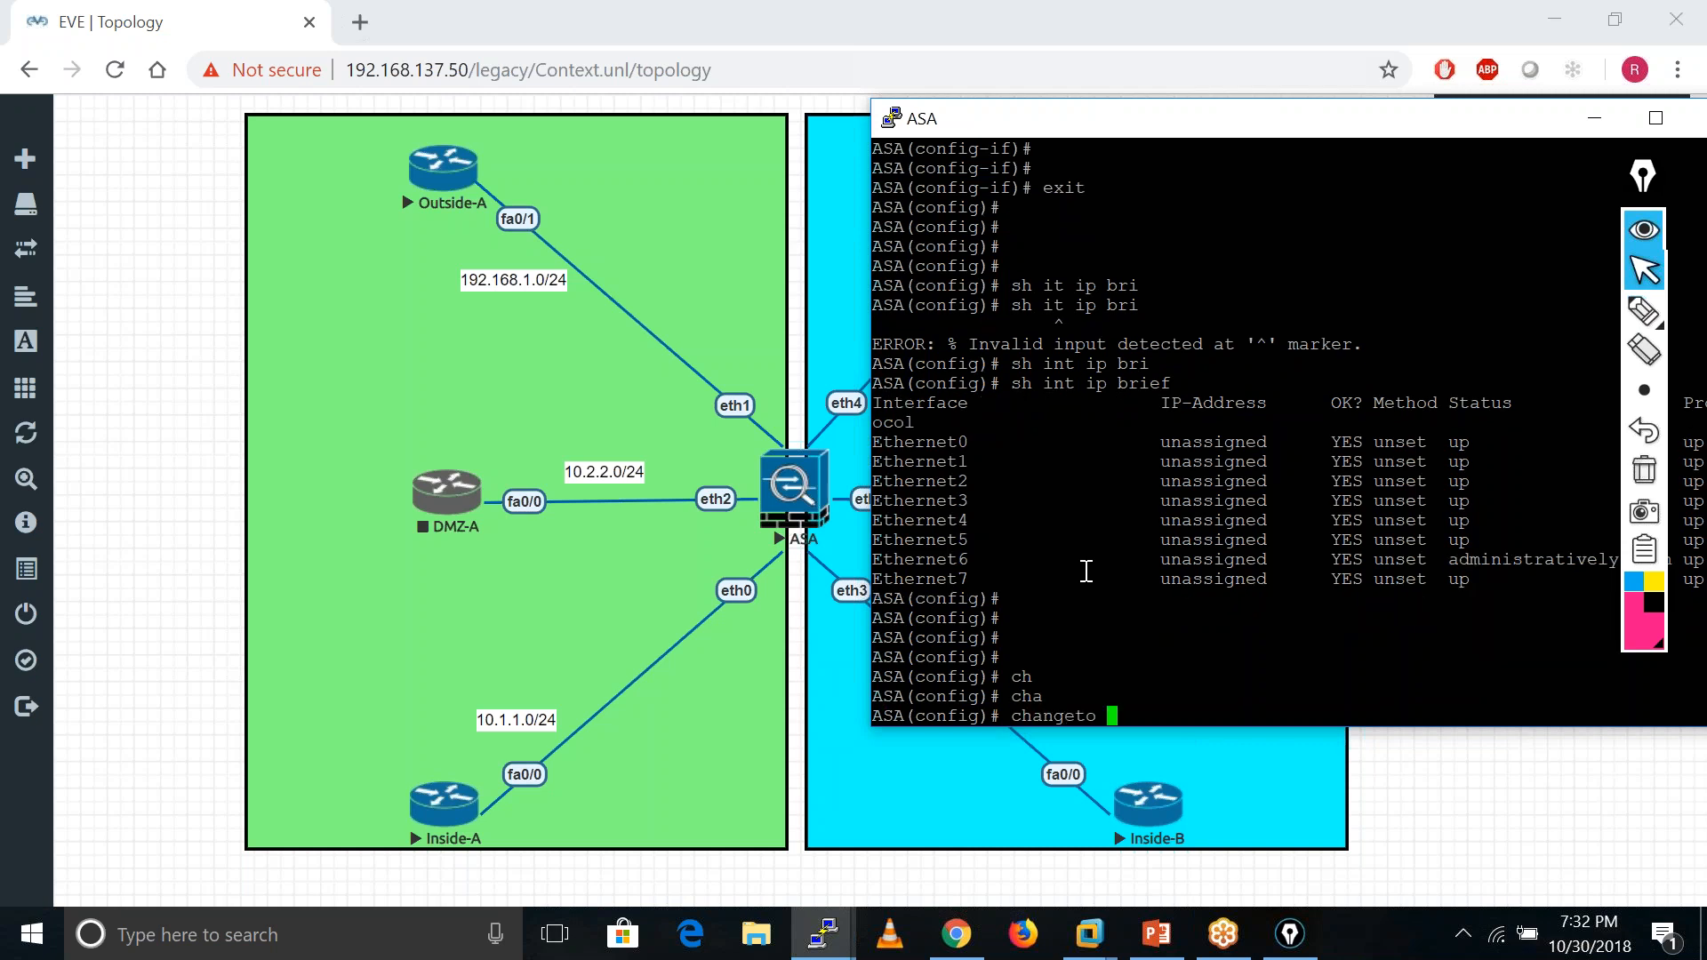
- Switch into security context C1 with changeto context C1
text(?)
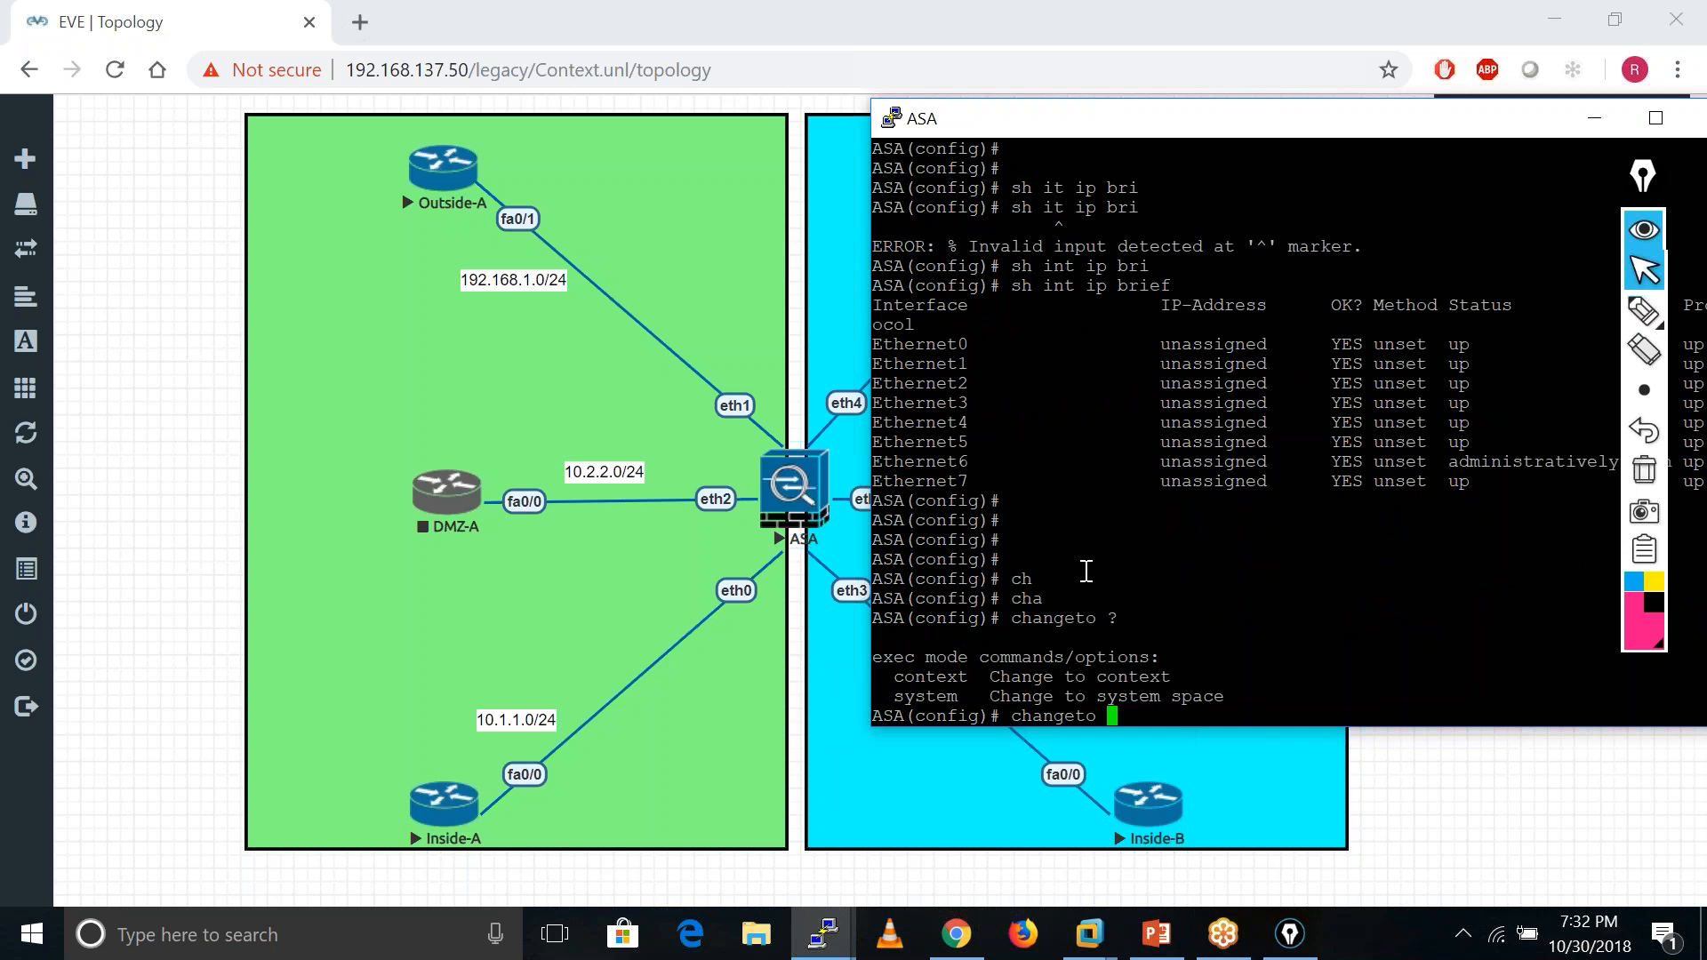
text(con)
key(Tab)
text(?)
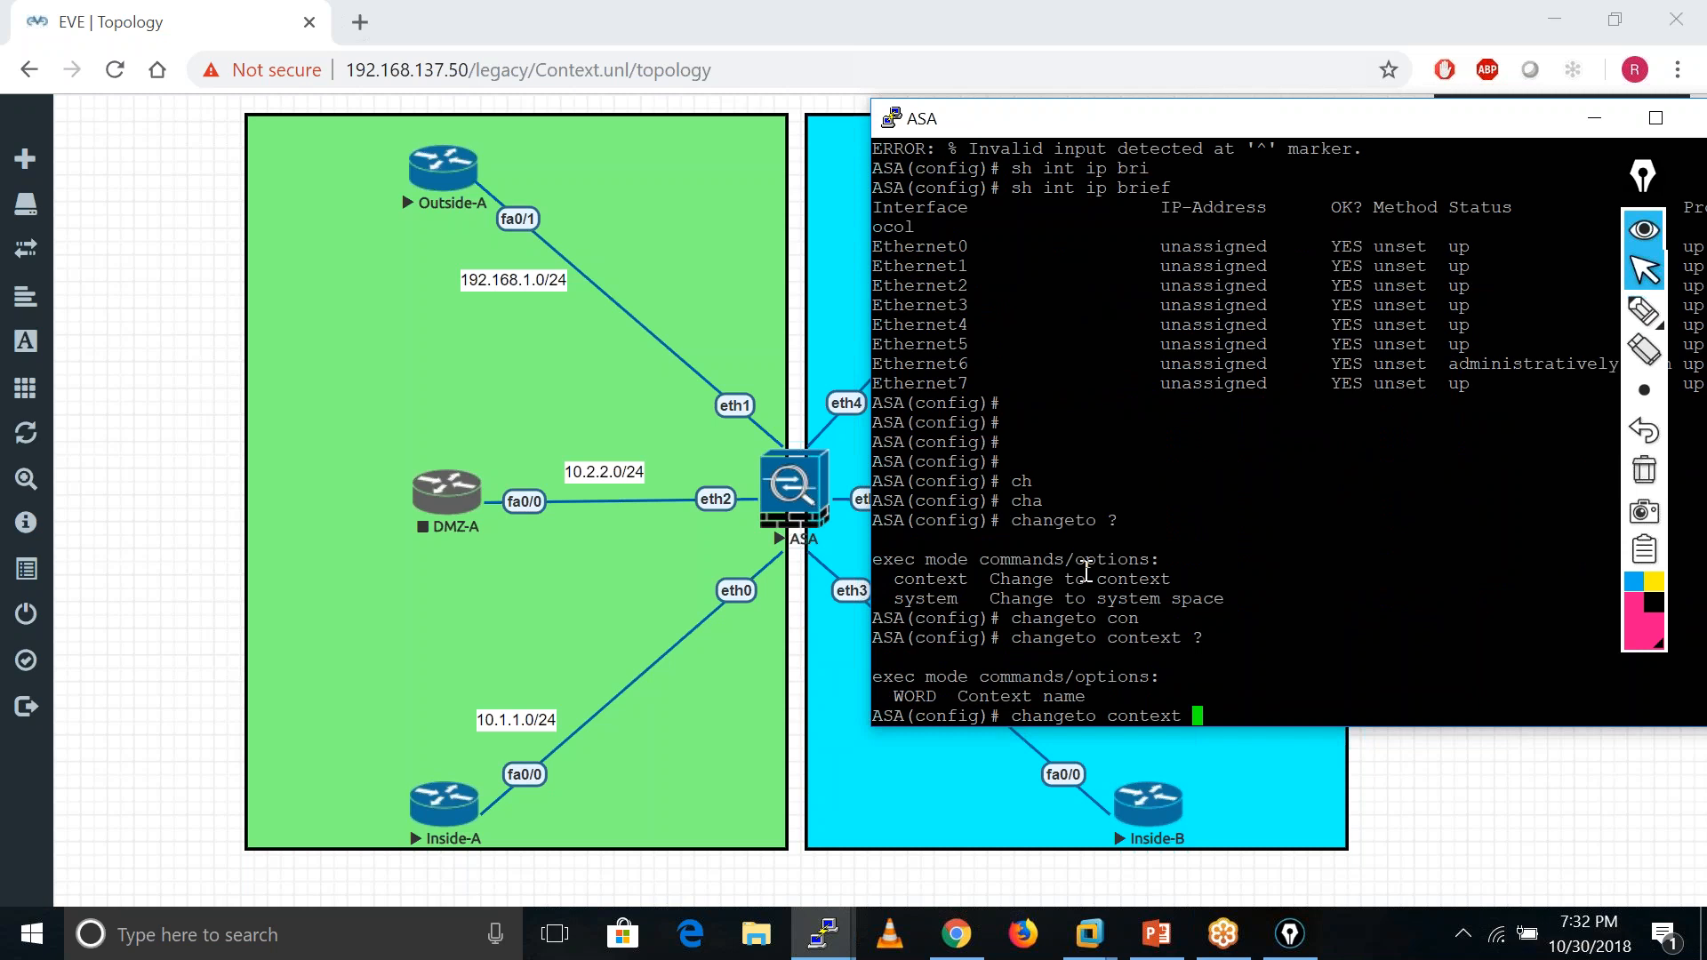
text(C1)
key(Return)
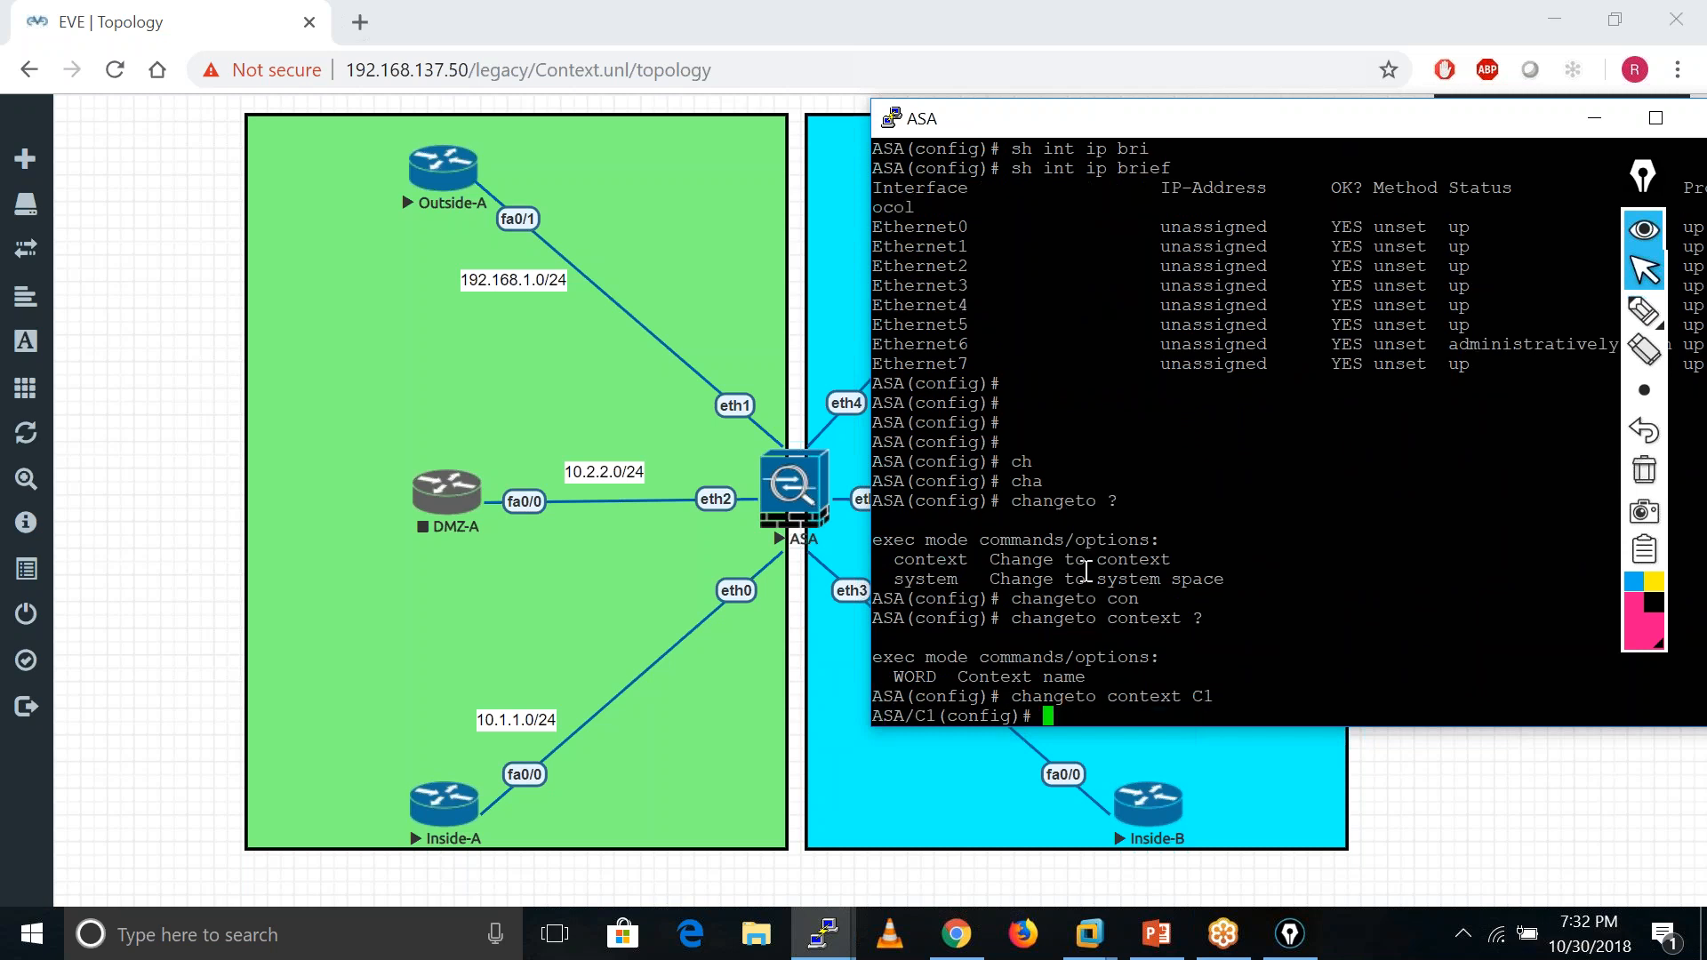
key(Return)
key(Return)
key(Return)
key(Return)
key(Return)
key(Return)
key(Return)
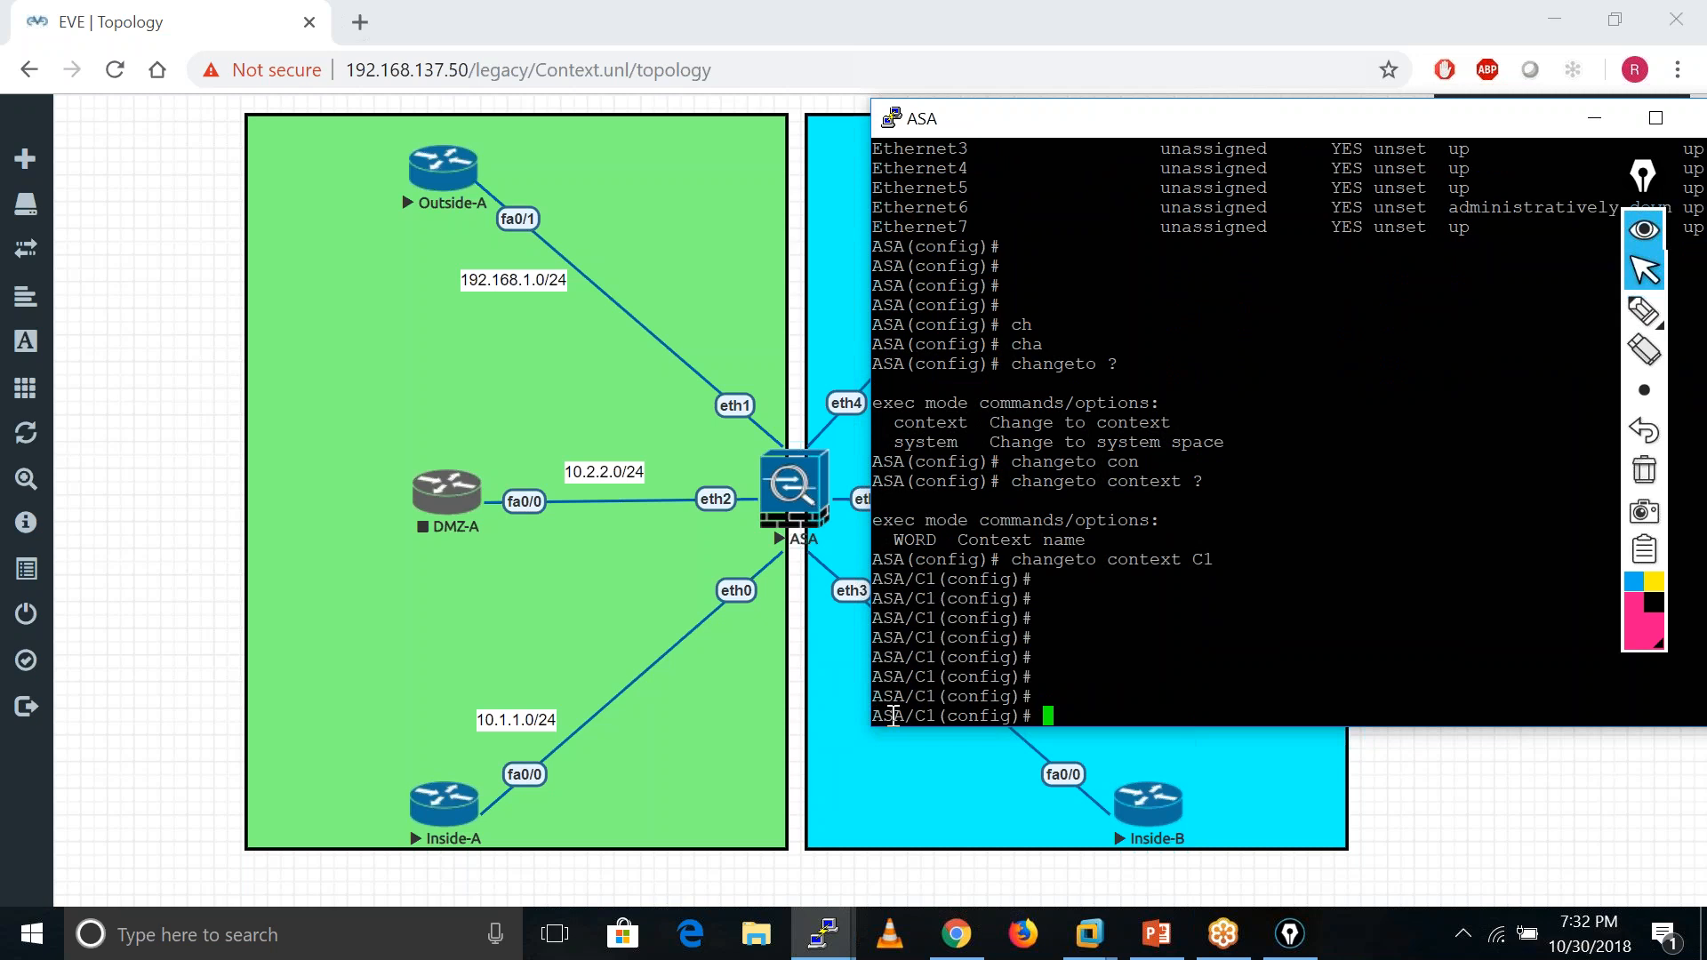
drag(873, 716, 927, 713)
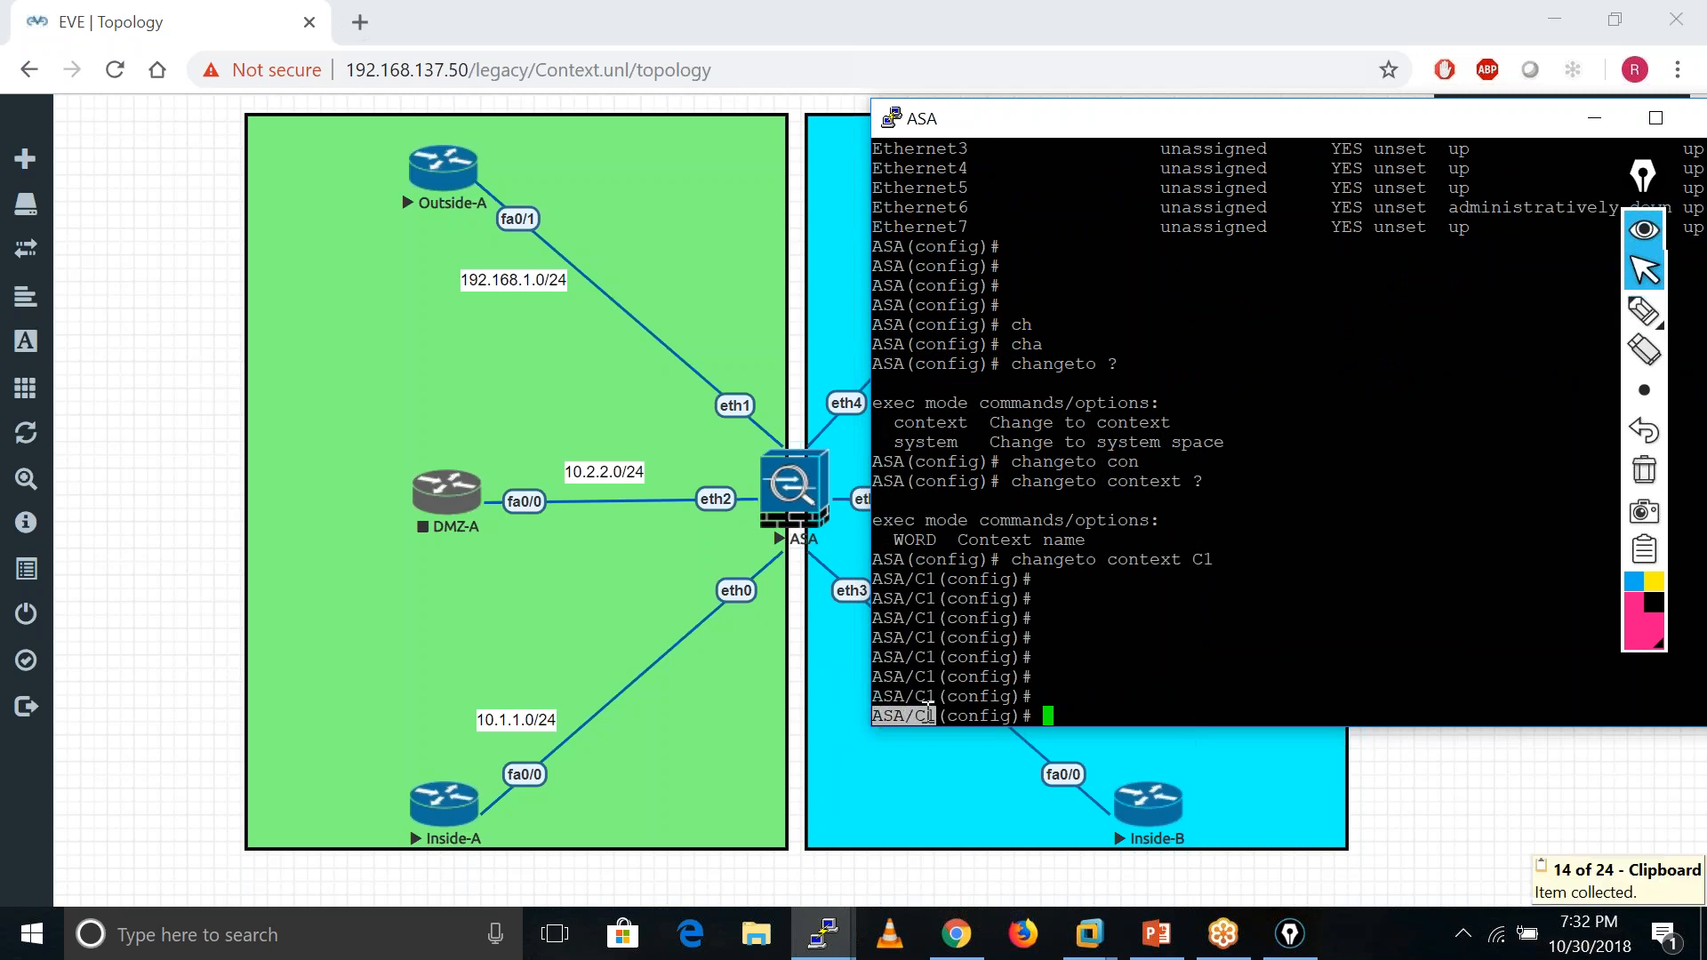
click(1094, 717)
- List C1's interfaces, confirming it holds Ethernet0–2
text(sho)
key(Tab)
text(int ip bri)
key(Tab)
key(Return)
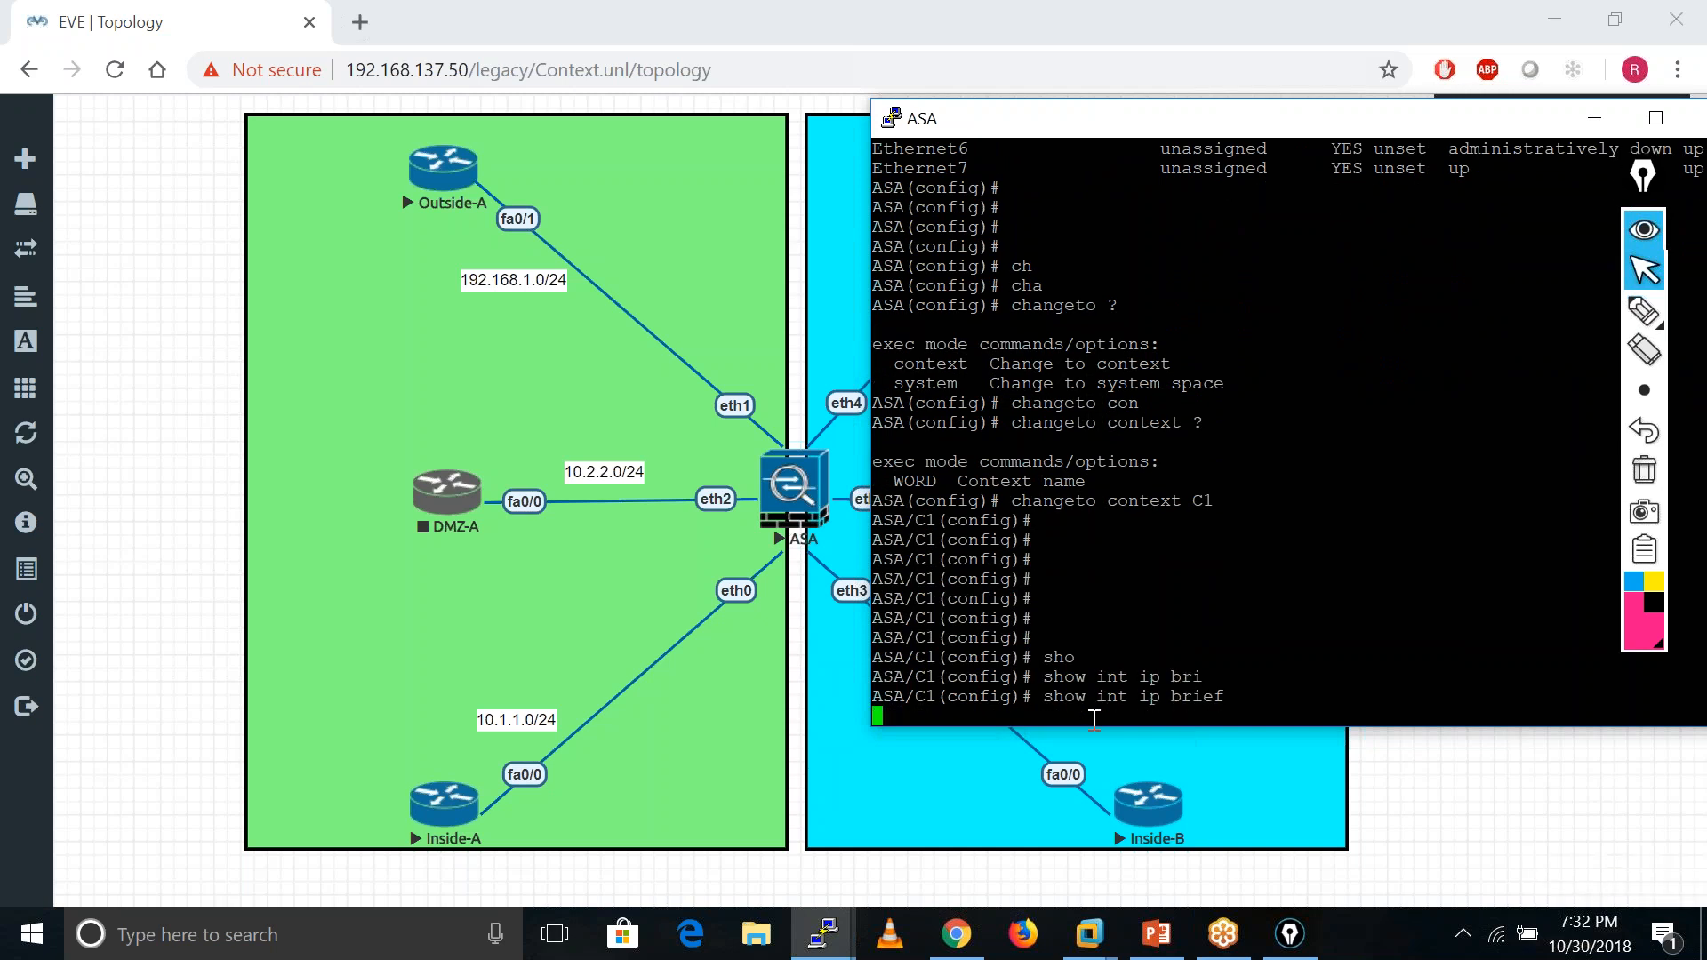
key(Return)
key(Return)
key(Return)
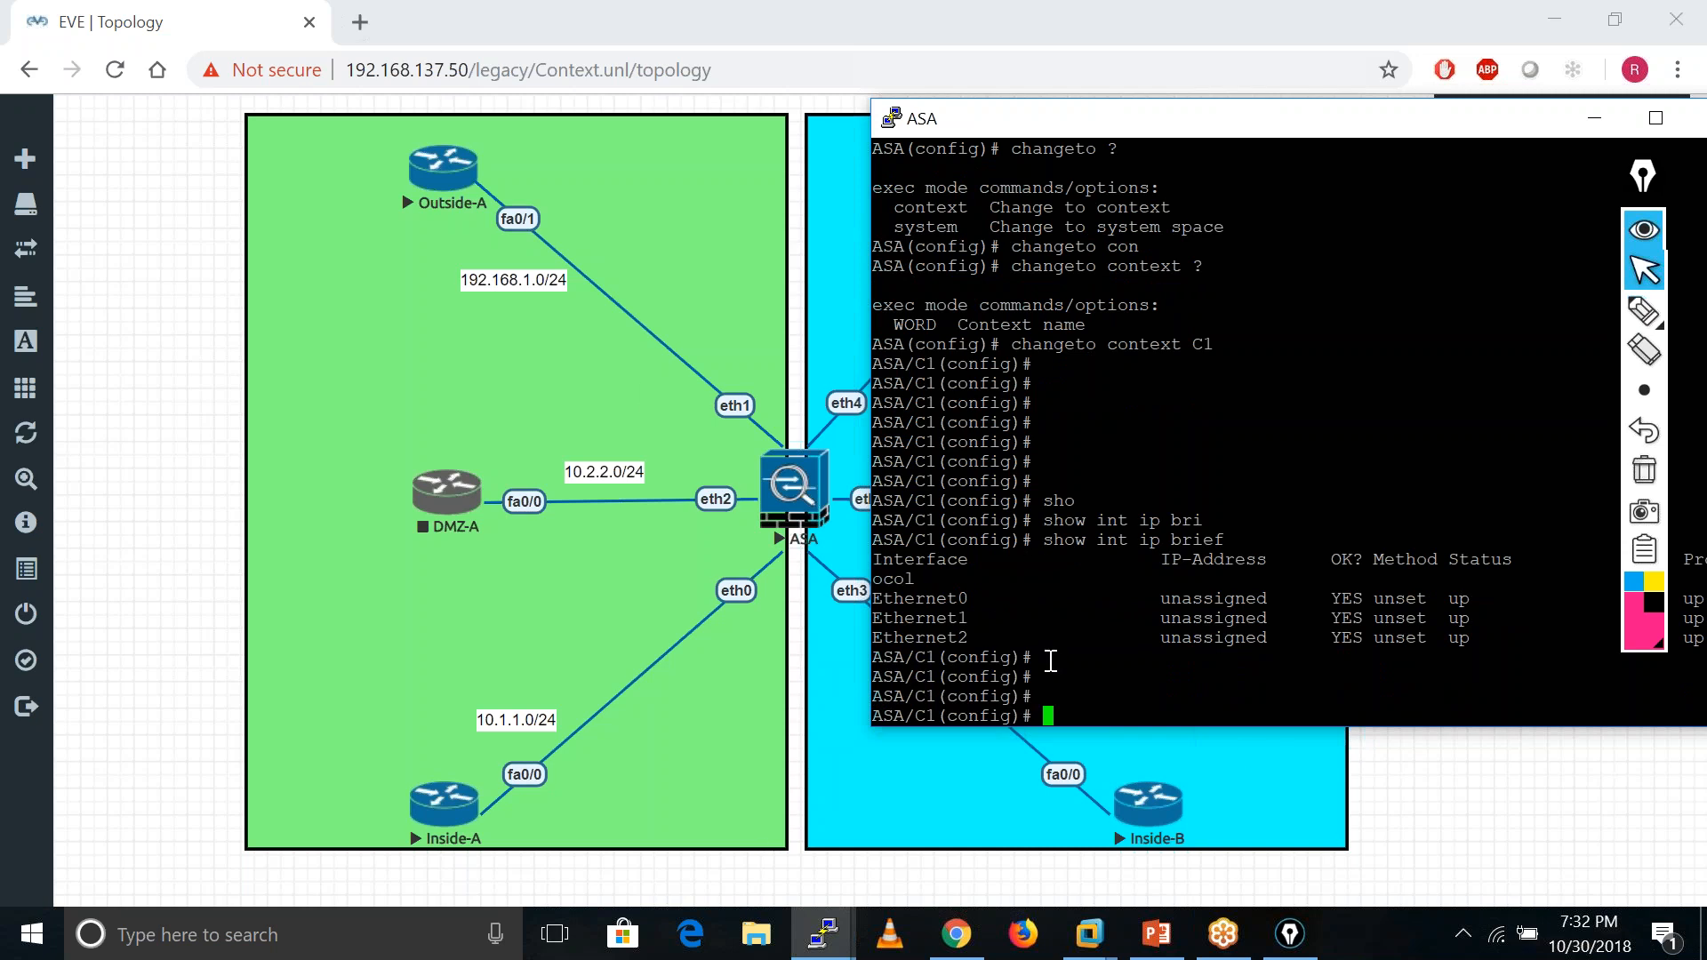
- Switch to context C2 and list its interfaces, Ethernet3–5
key(Up)
key(Up)
key(Left)
key(Delete)
text(2)
key(Return)
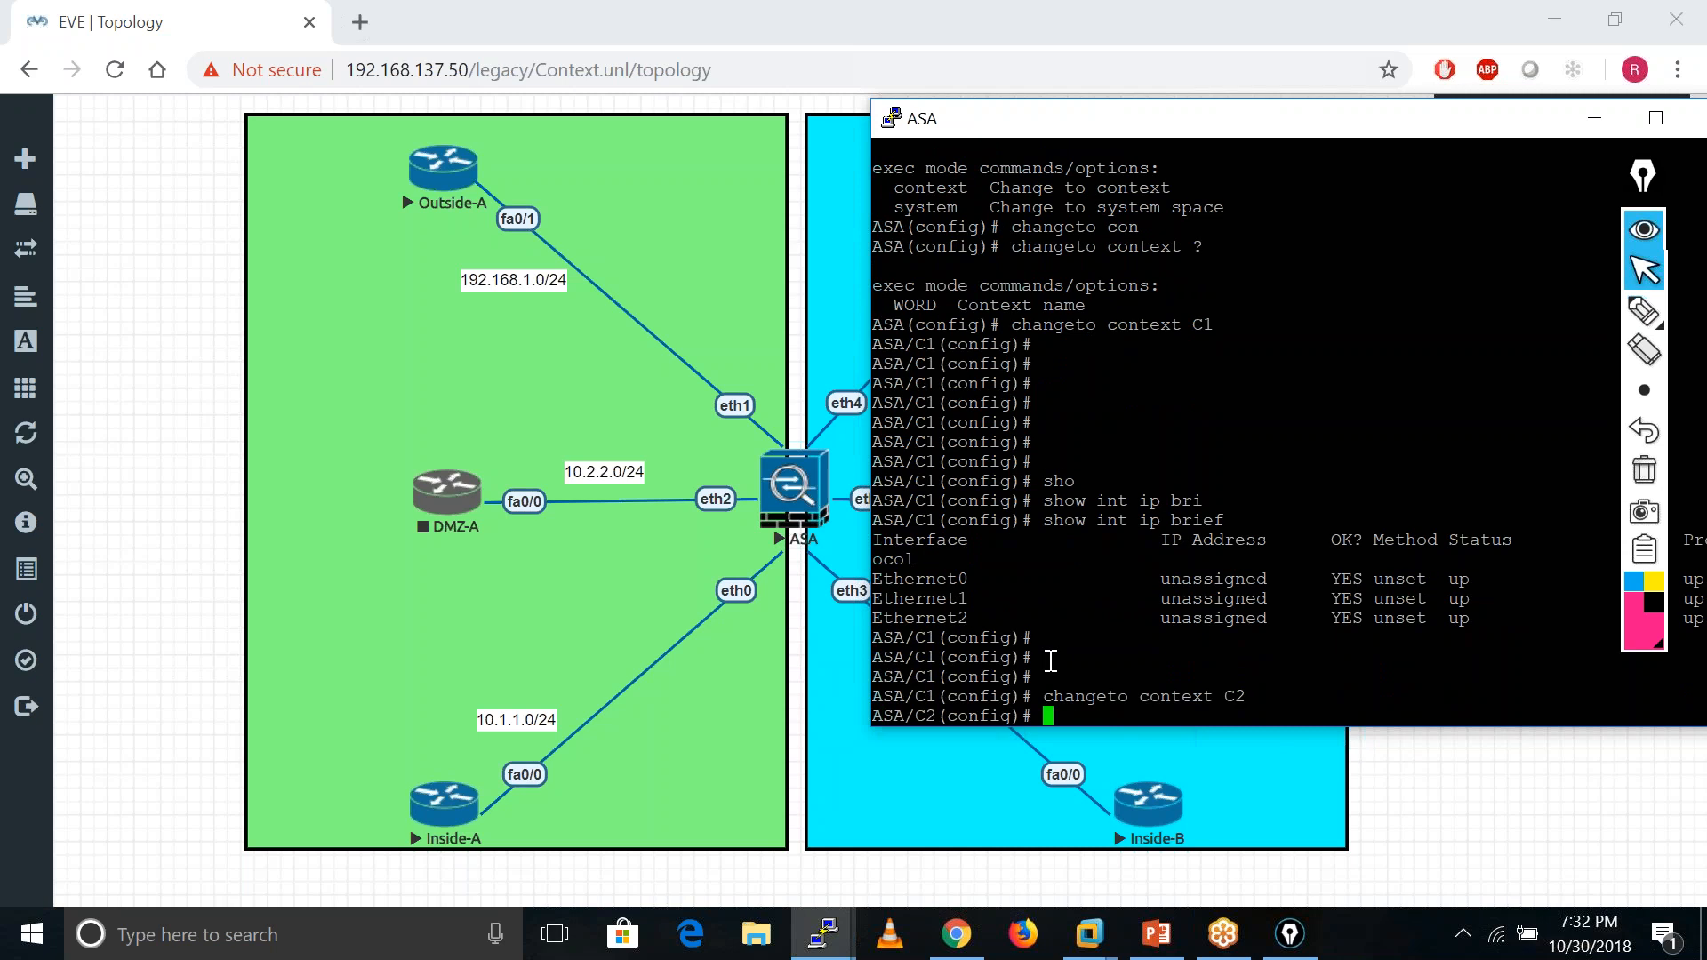
key(Return)
key(Return)
key(Return)
key(Return)
key(Return)
key(Return)
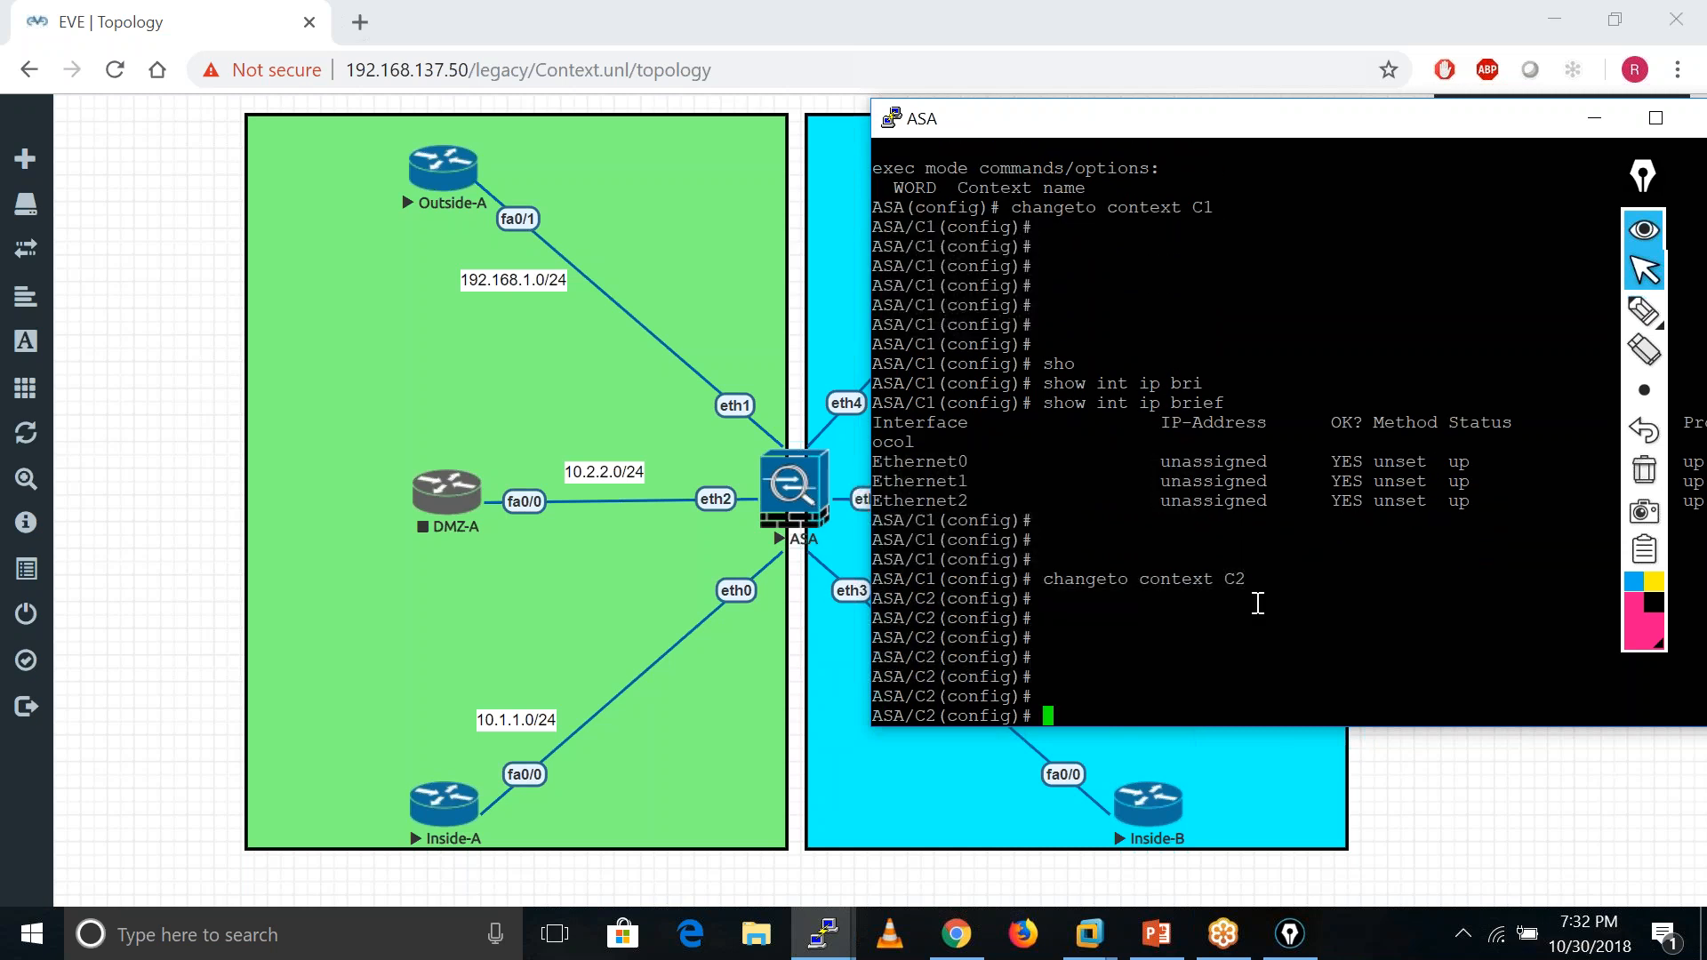
key(Return)
text(s)
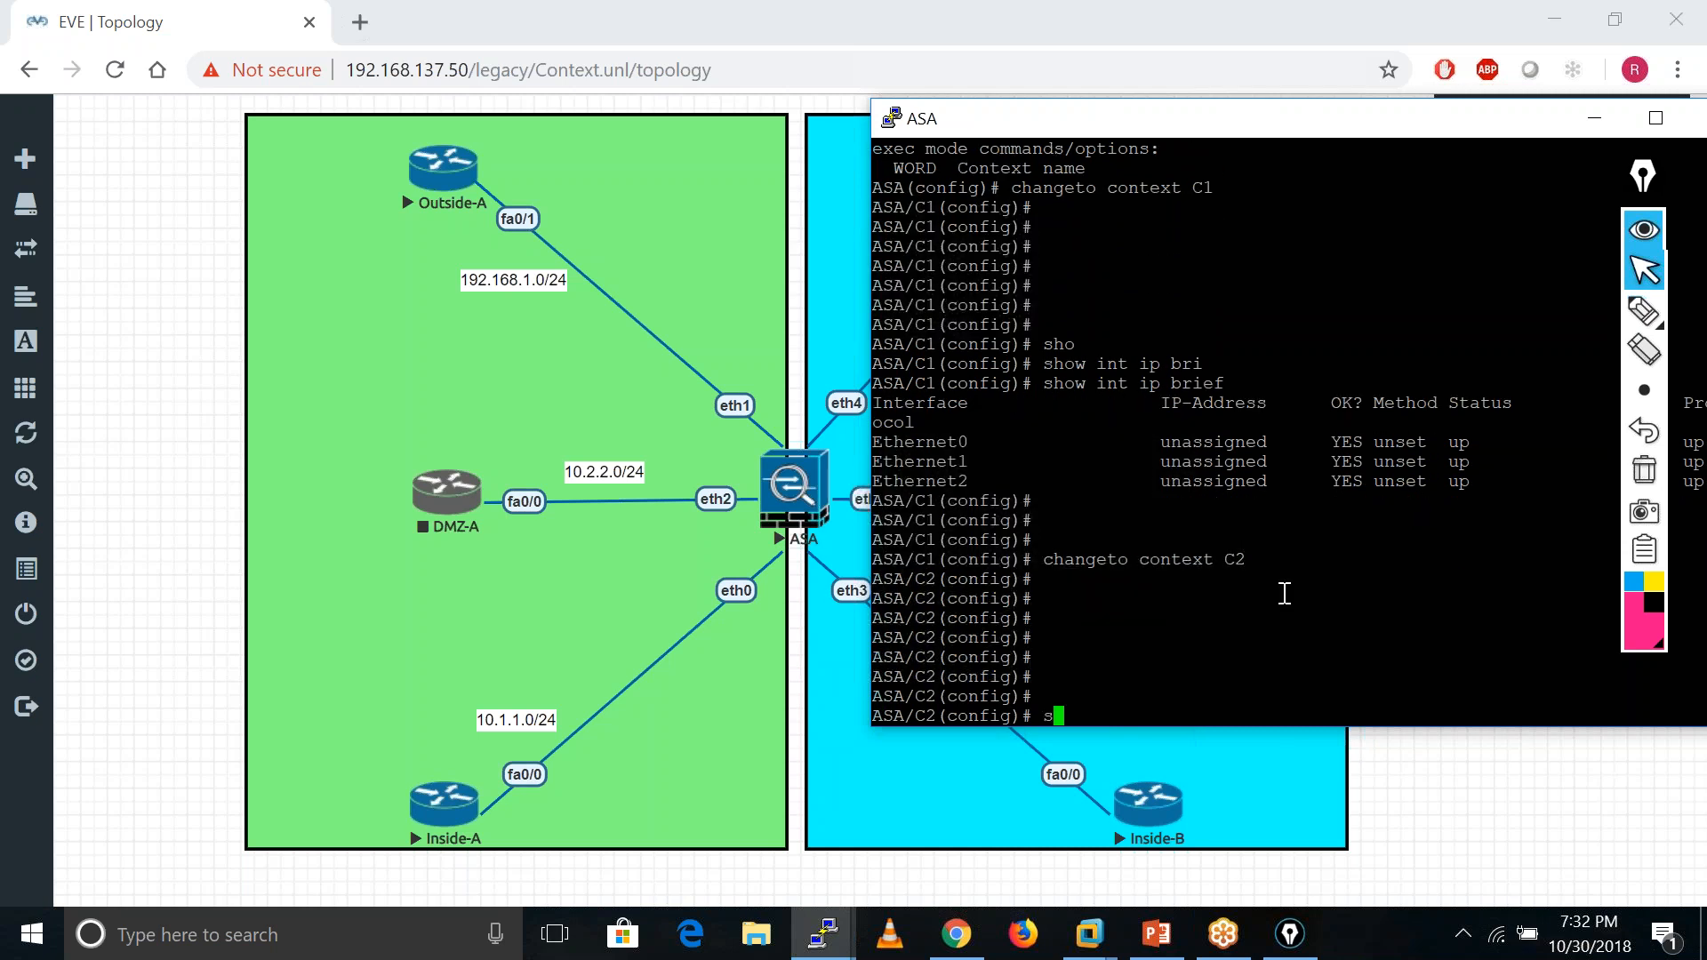
text(h int ip bri)
key(Tab)
key(Return)
key(Return)
key(Return)
key(Return)
key(Return)
key(Return)
key(Return)
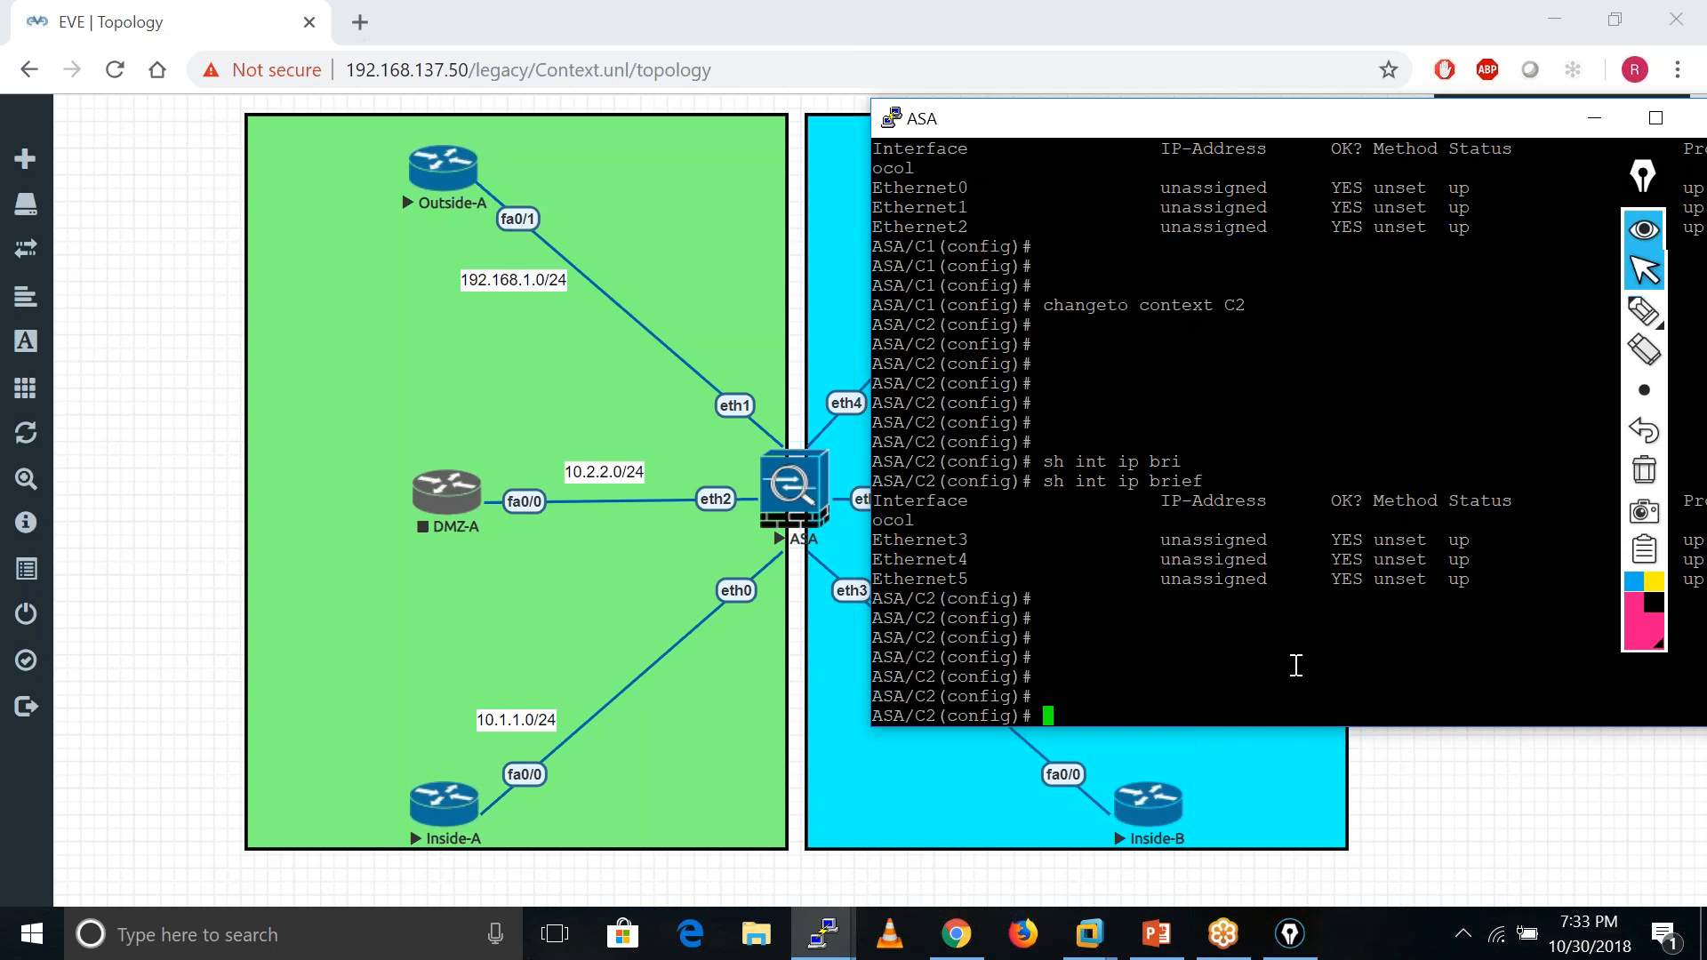
- Switch back to context C1 and begin configuring interface eth0
text(changeto context C2)
key(BackSpace)
text(1)
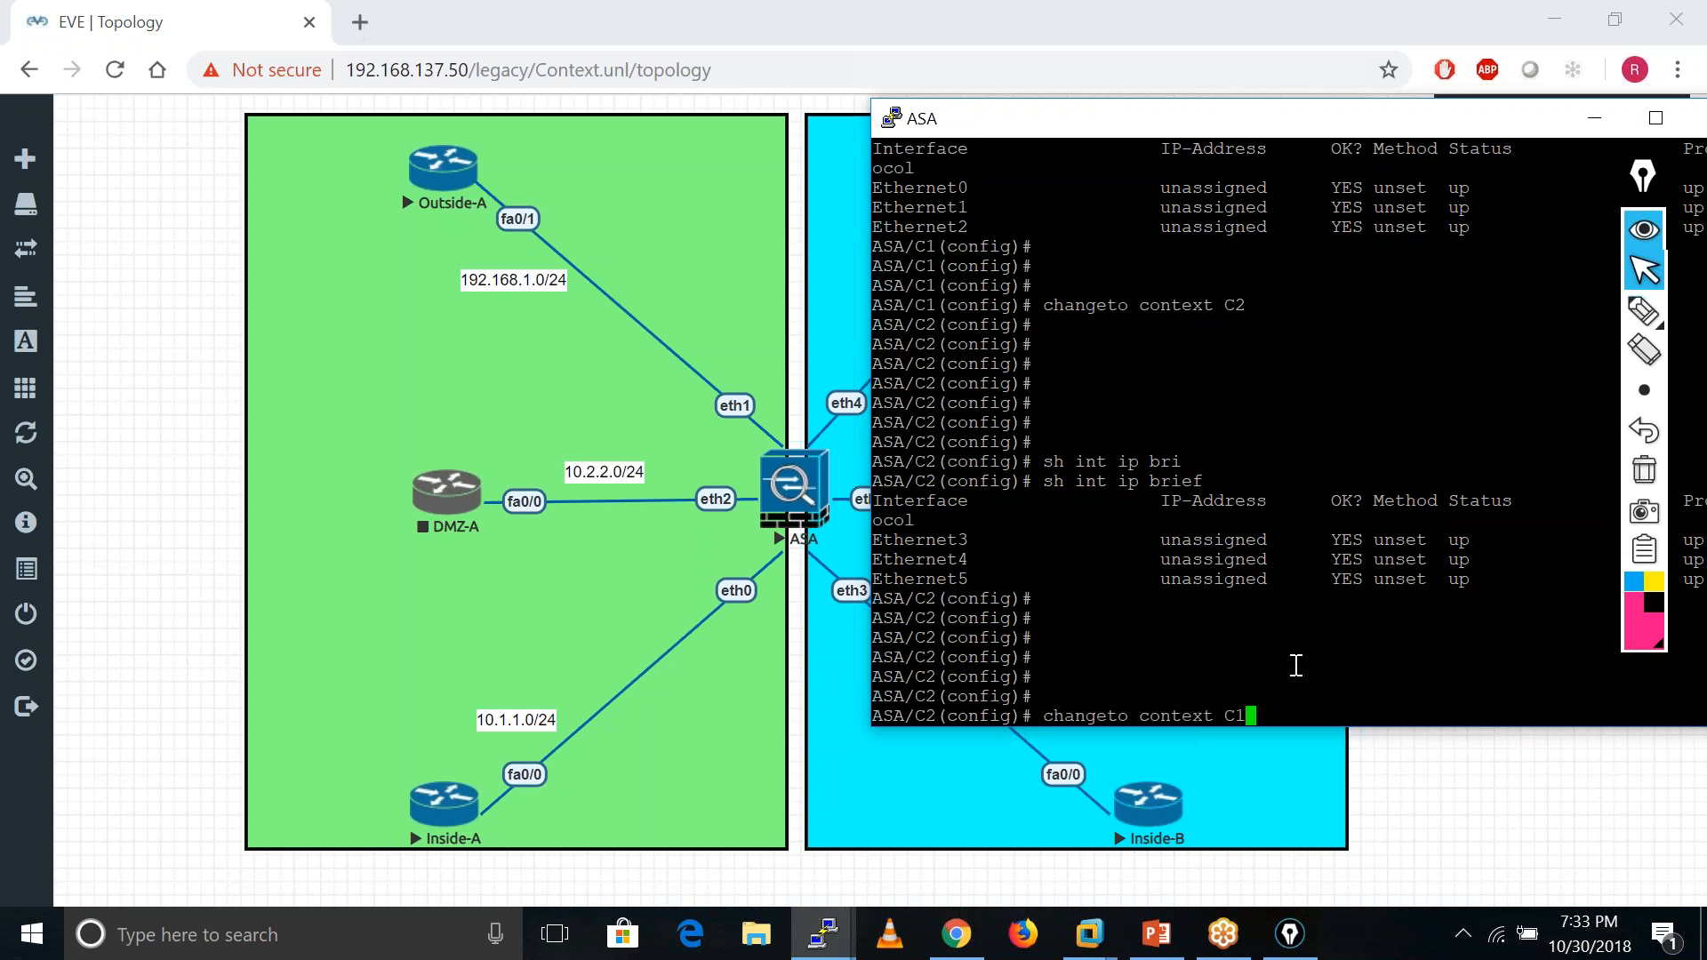
key(Return)
key(Return)
key(Return)
key(Return)
key(Return)
key(Return)
key(Return)
key(Return)
key(Return)
key(Return)
key(Return)
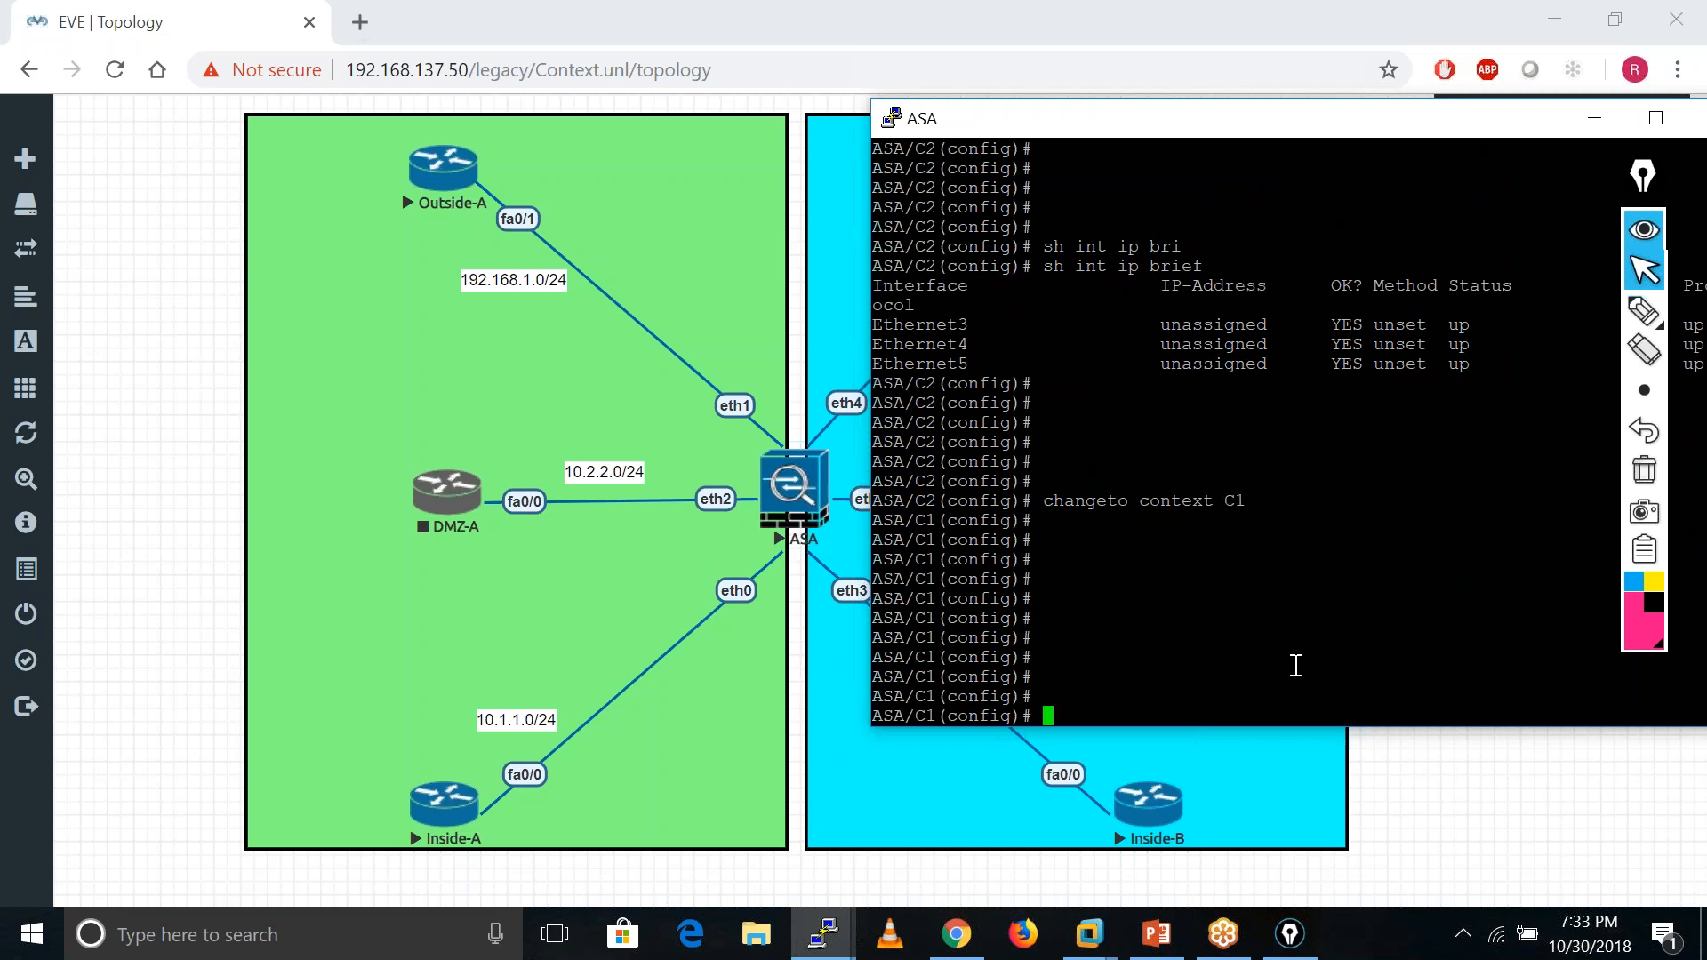
text(int eth0)
- Name C1's eth0 'Inside' and bring it up with no shutdown
key(ctrl+a)
key(Return)
text(nameif)
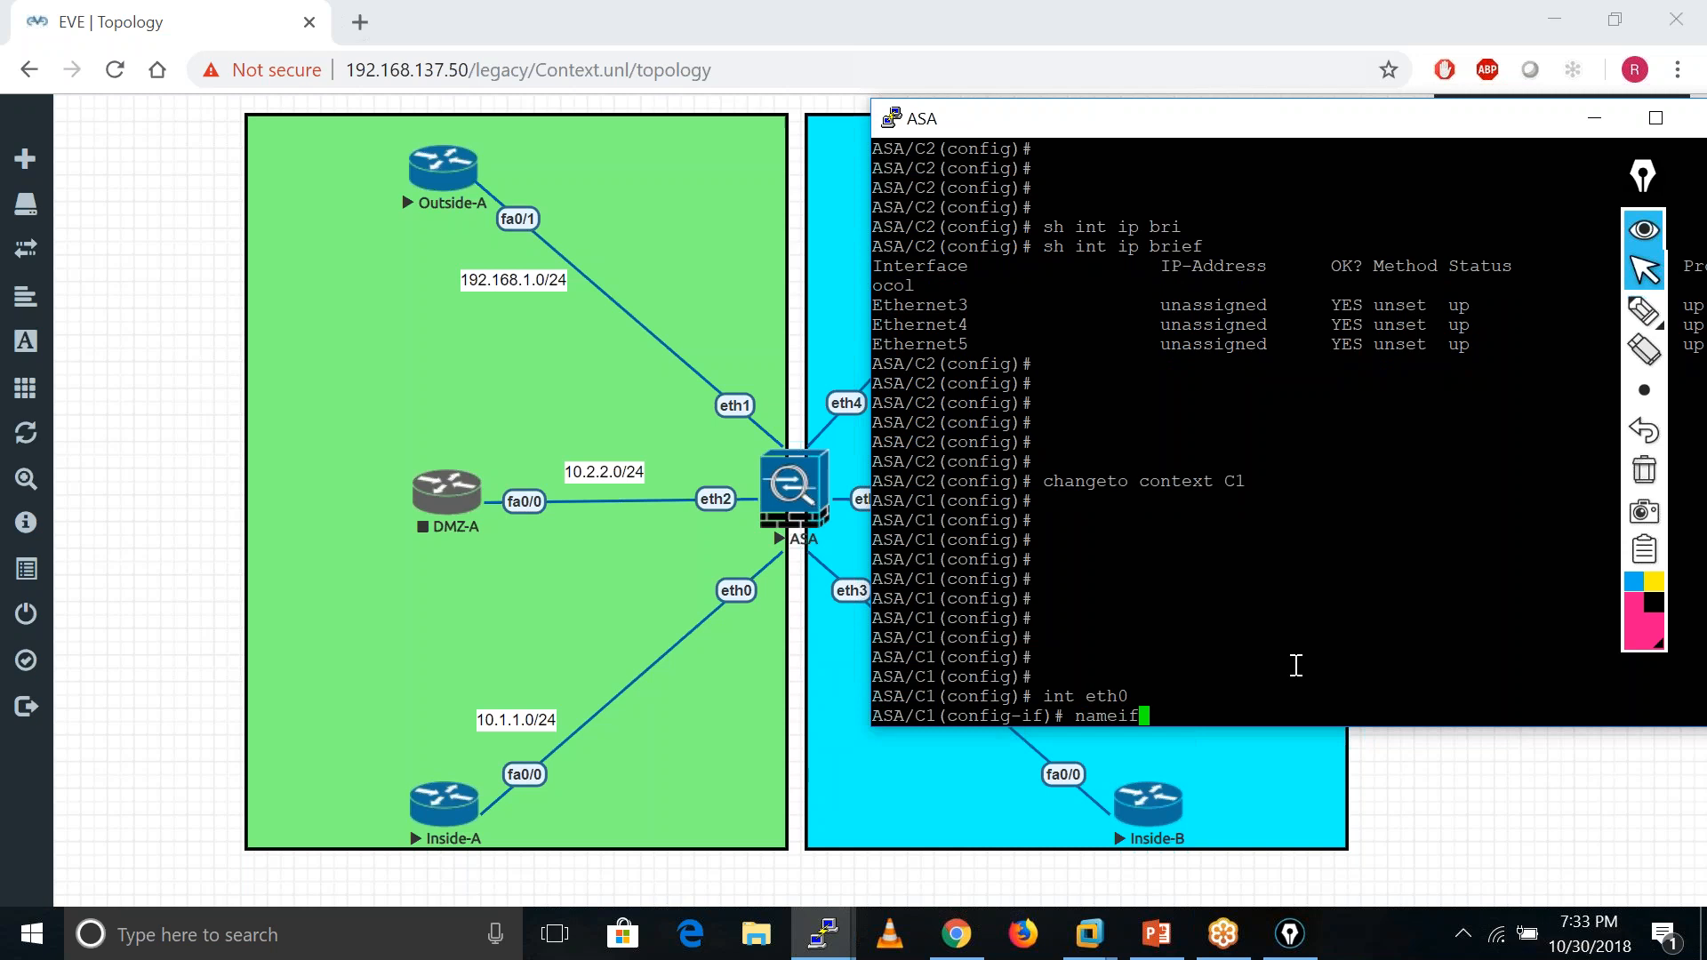
text( Insid)
text(e)
key(Return)
text(no shu)
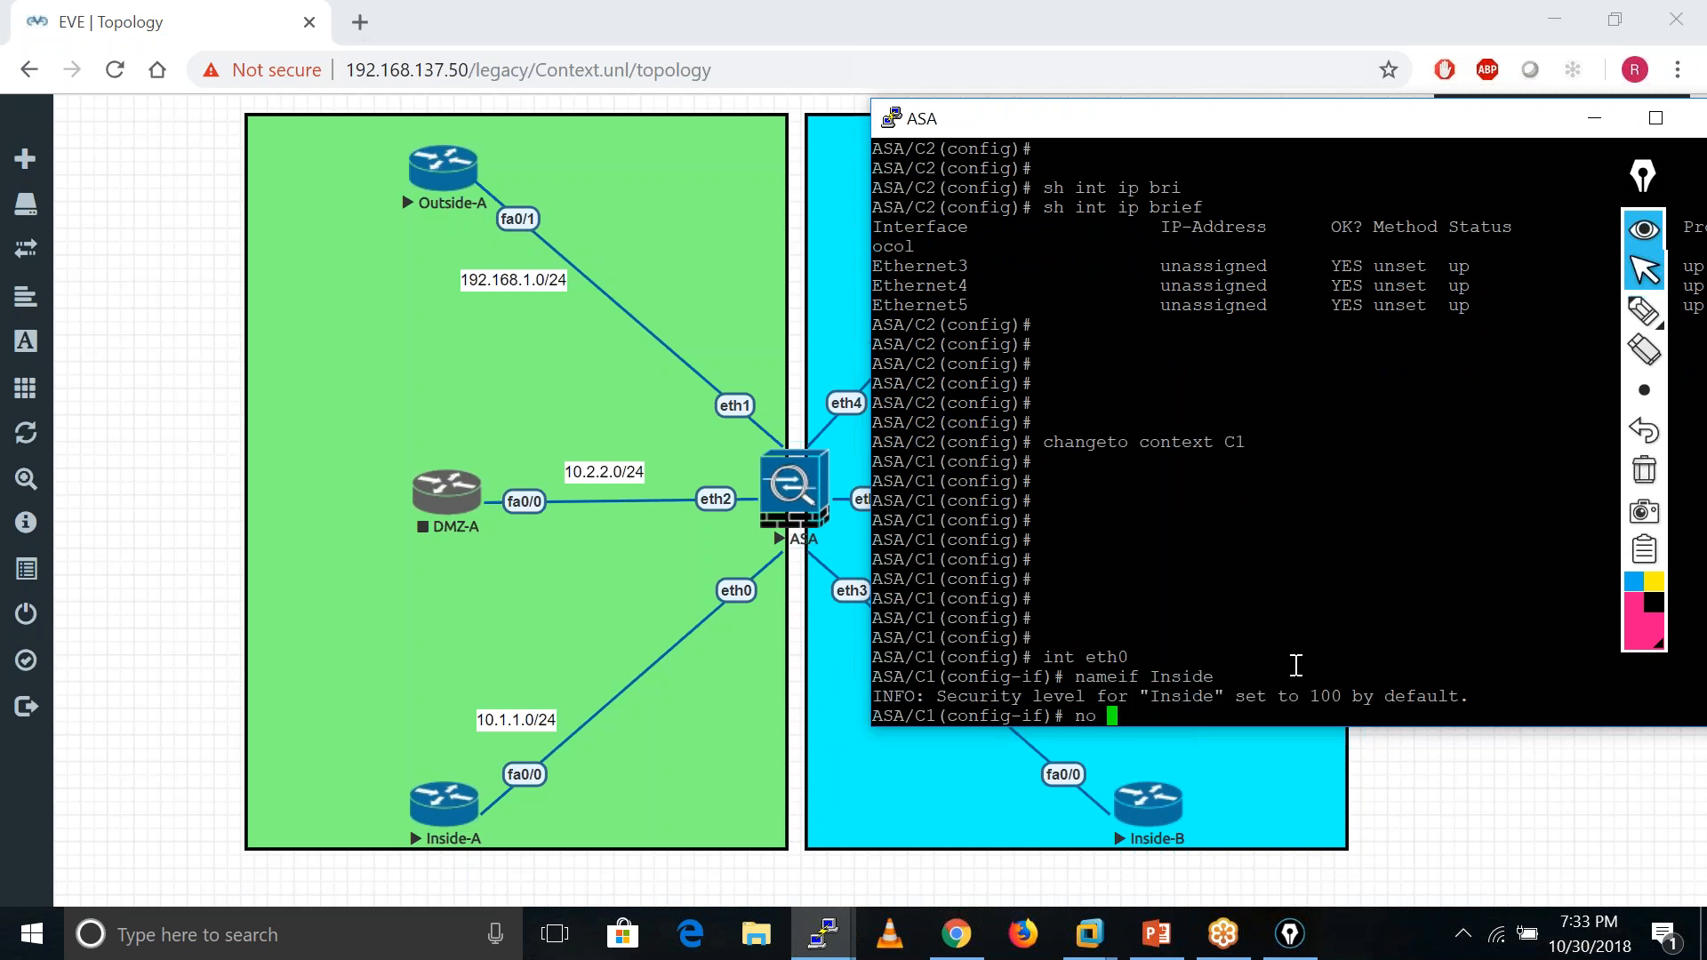
key(Tab)
text(t)
key(Return)
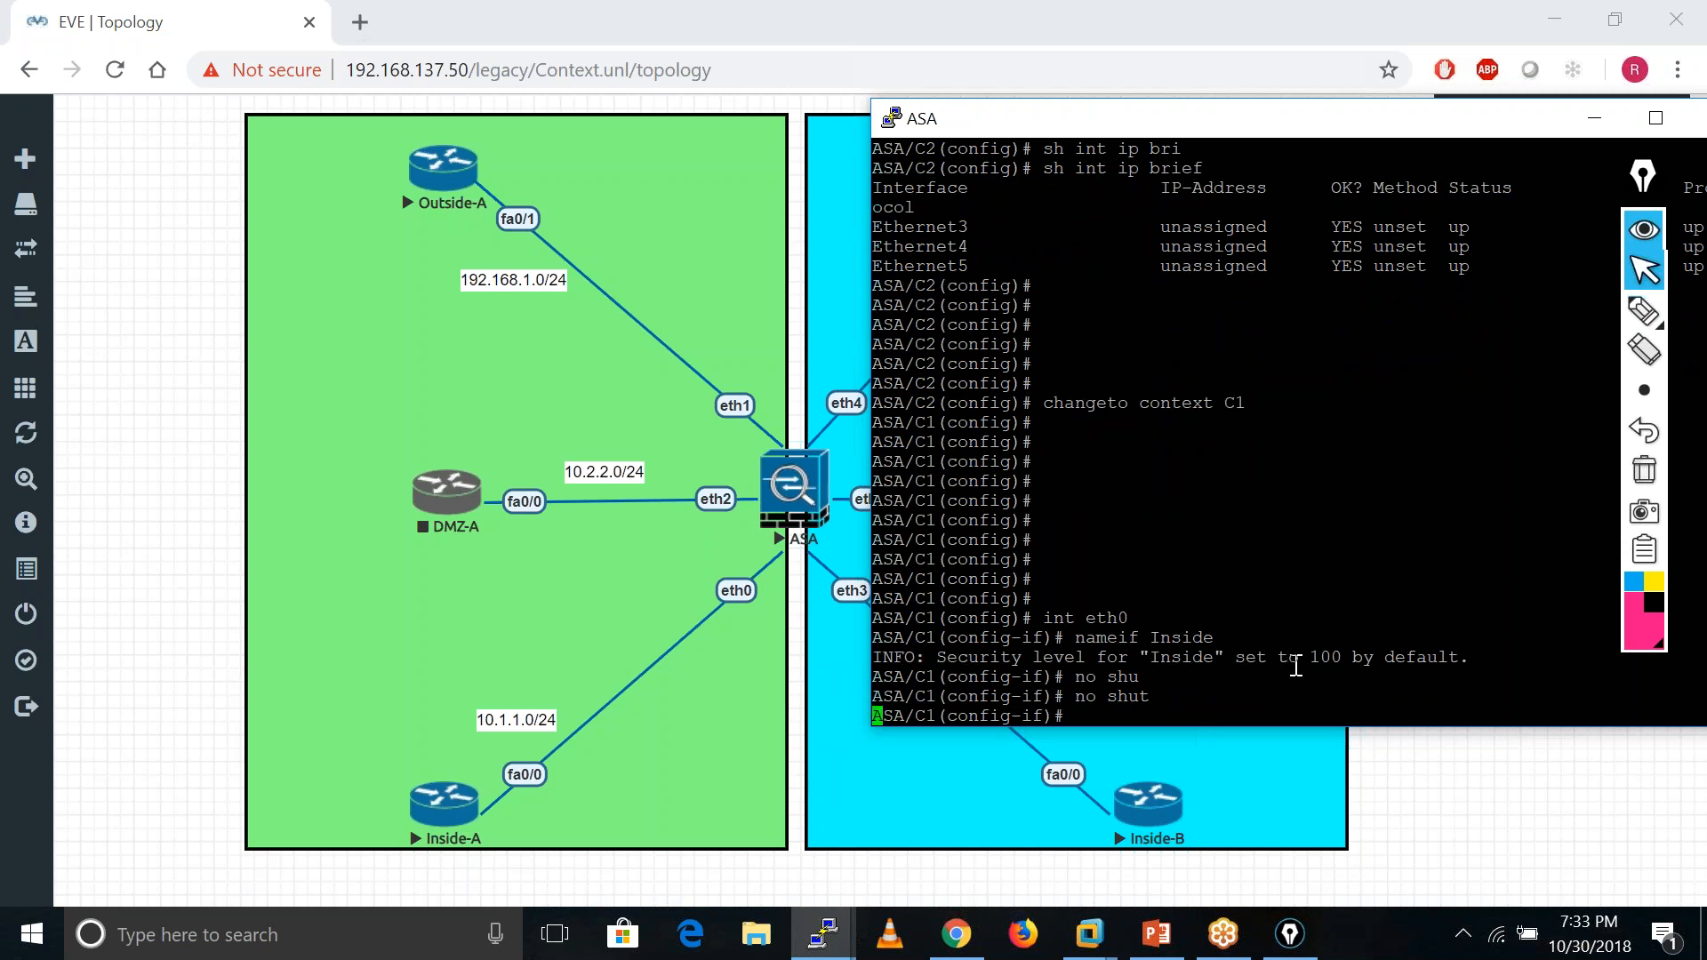
key(Return)
key(Return)
key(Return)
text(?)
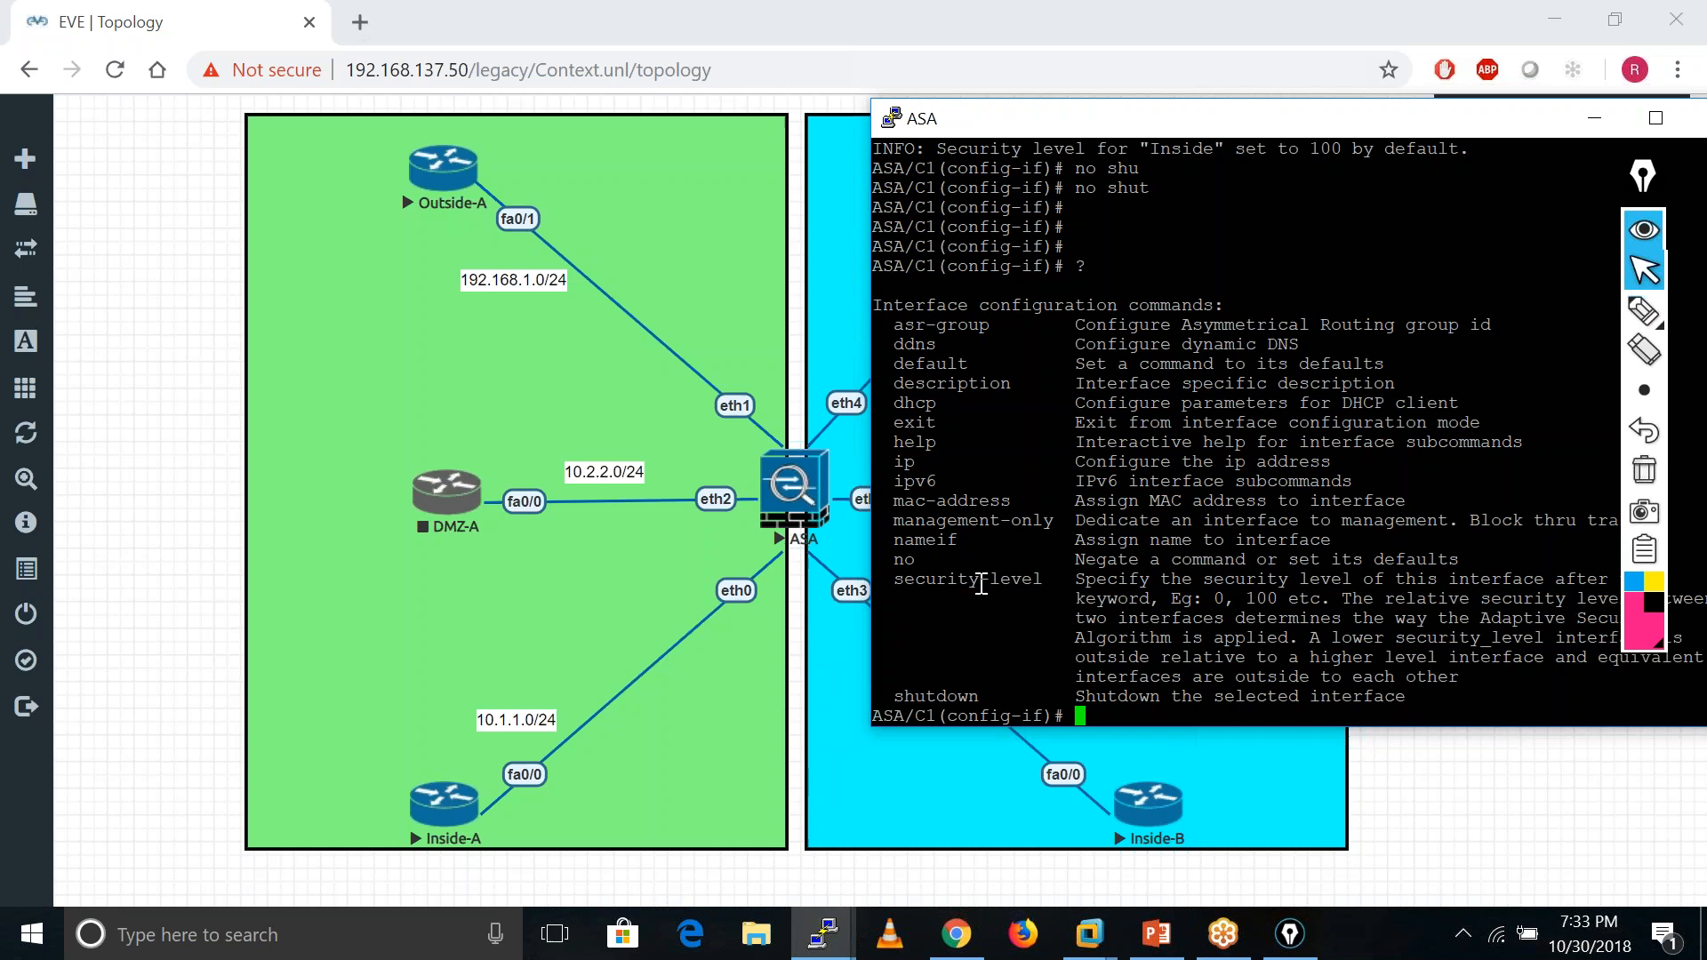
key(Return)
key(Return)
key(Return)
key(Return)
key(Return)
key(Return)
text(?)
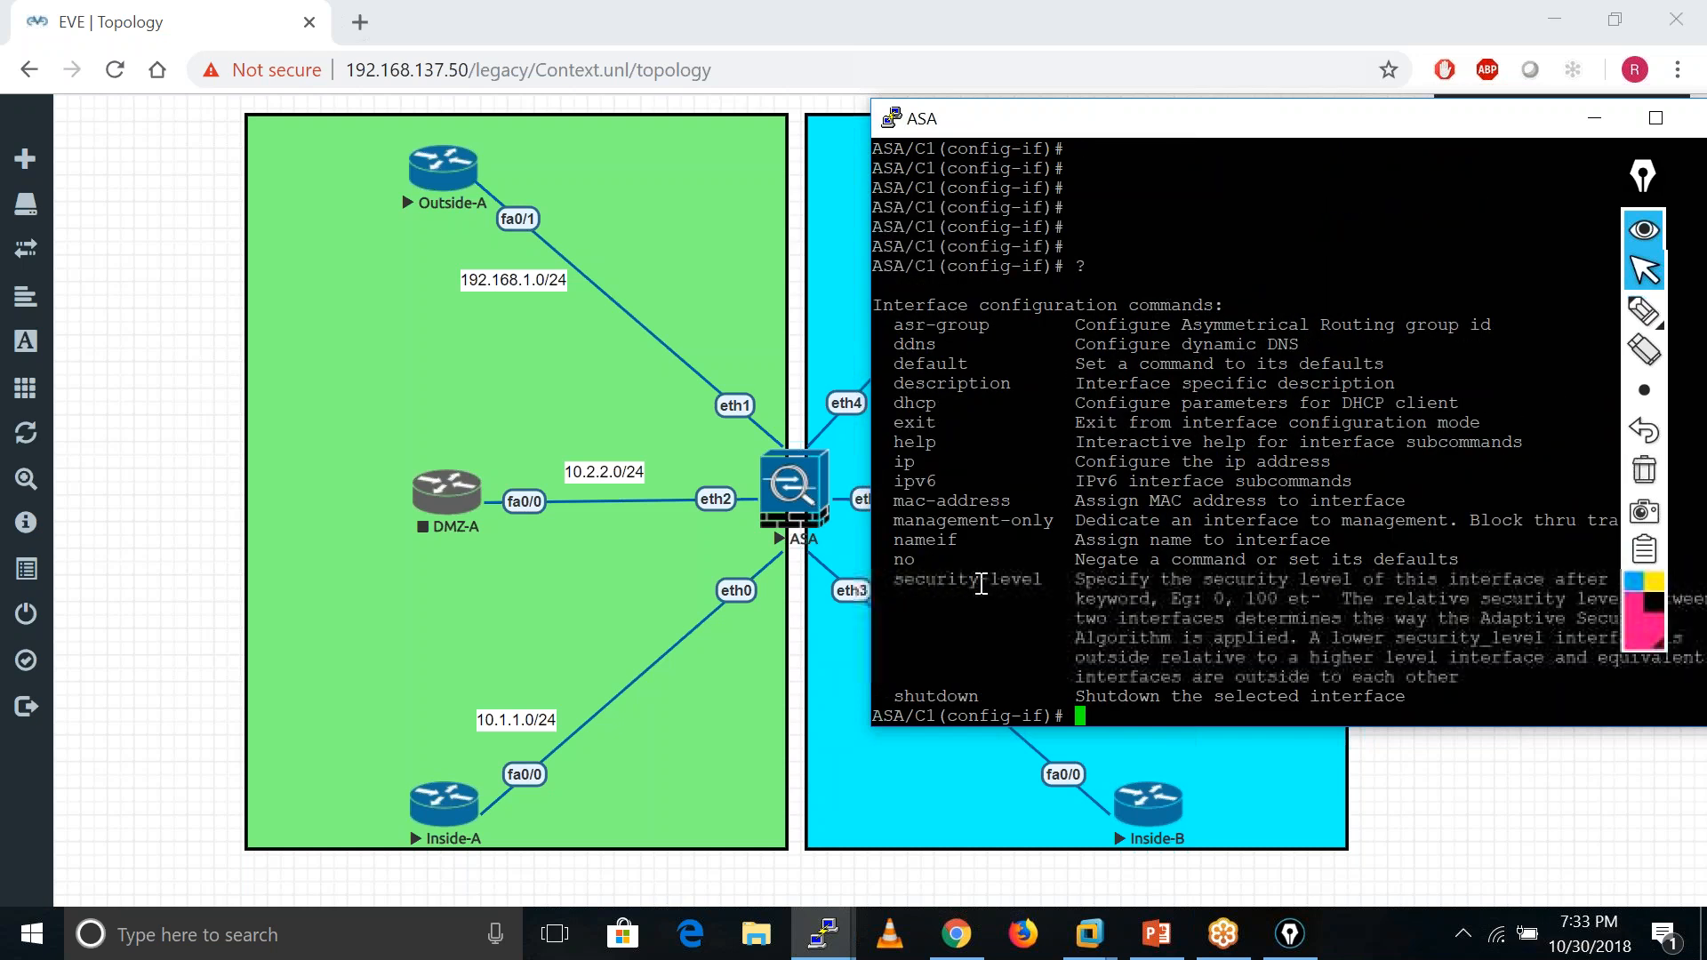
key(Return)
key(Return)
key(Return)
key(Return)
key(Return)
key(Return)
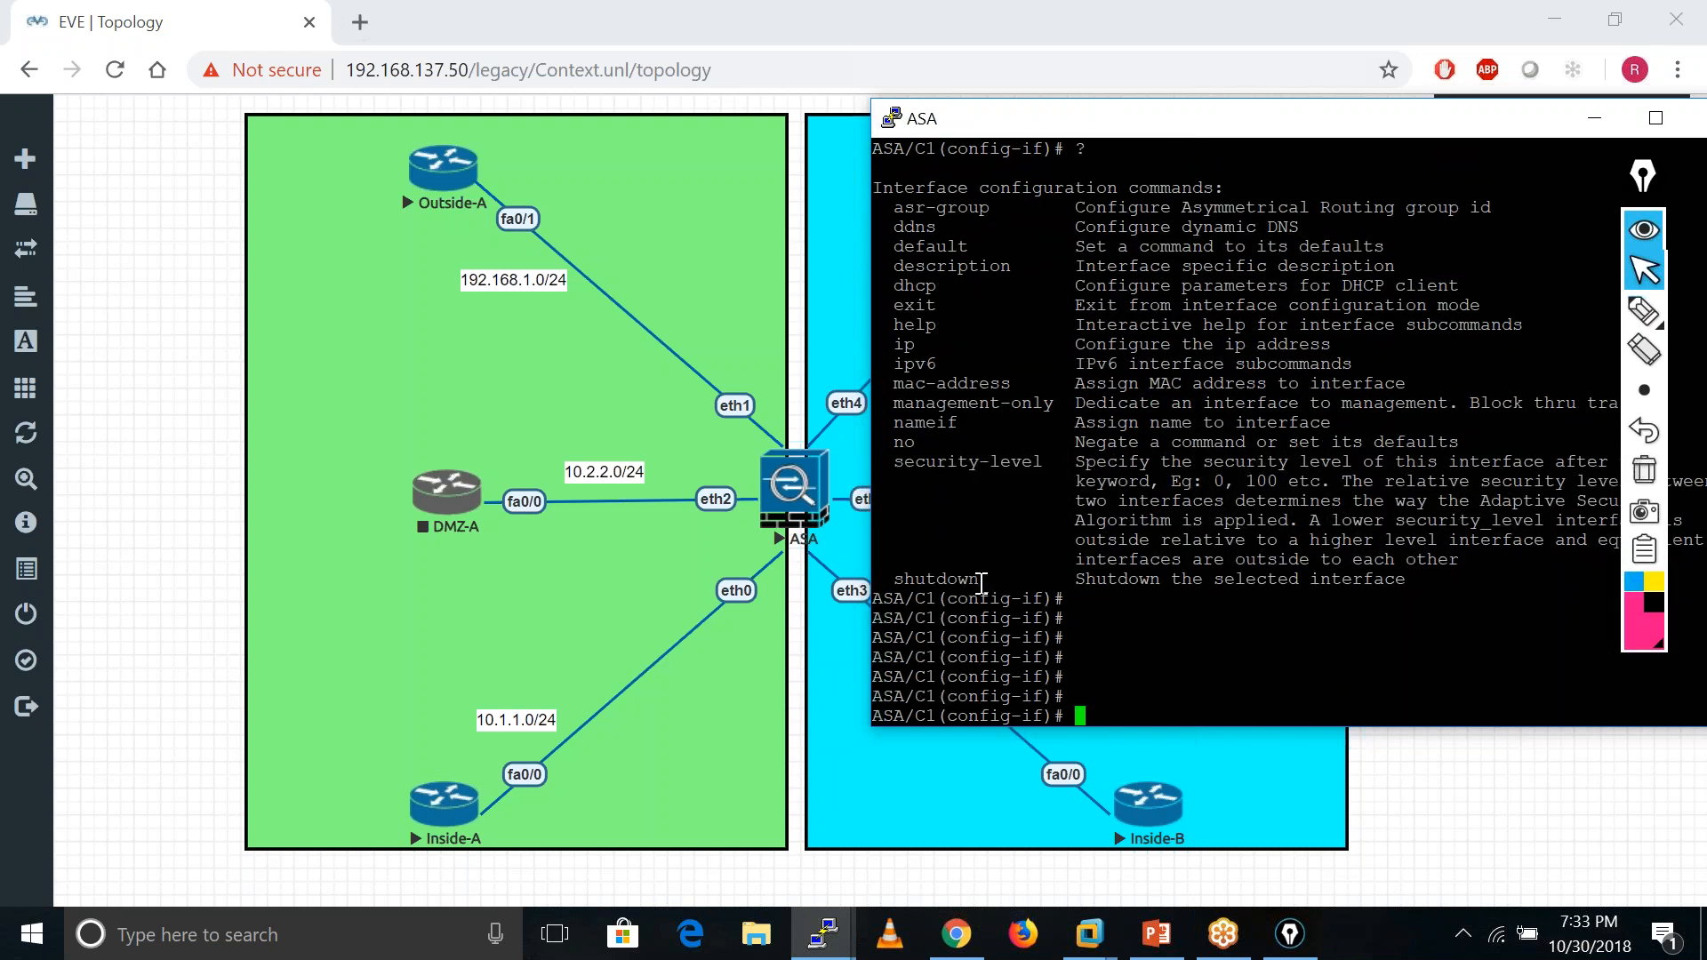
- Give eth0 address 10.1.1.250 255.255.255.0 and security level 100
text(ip add)
key(Tab)
text(10.1.1.)
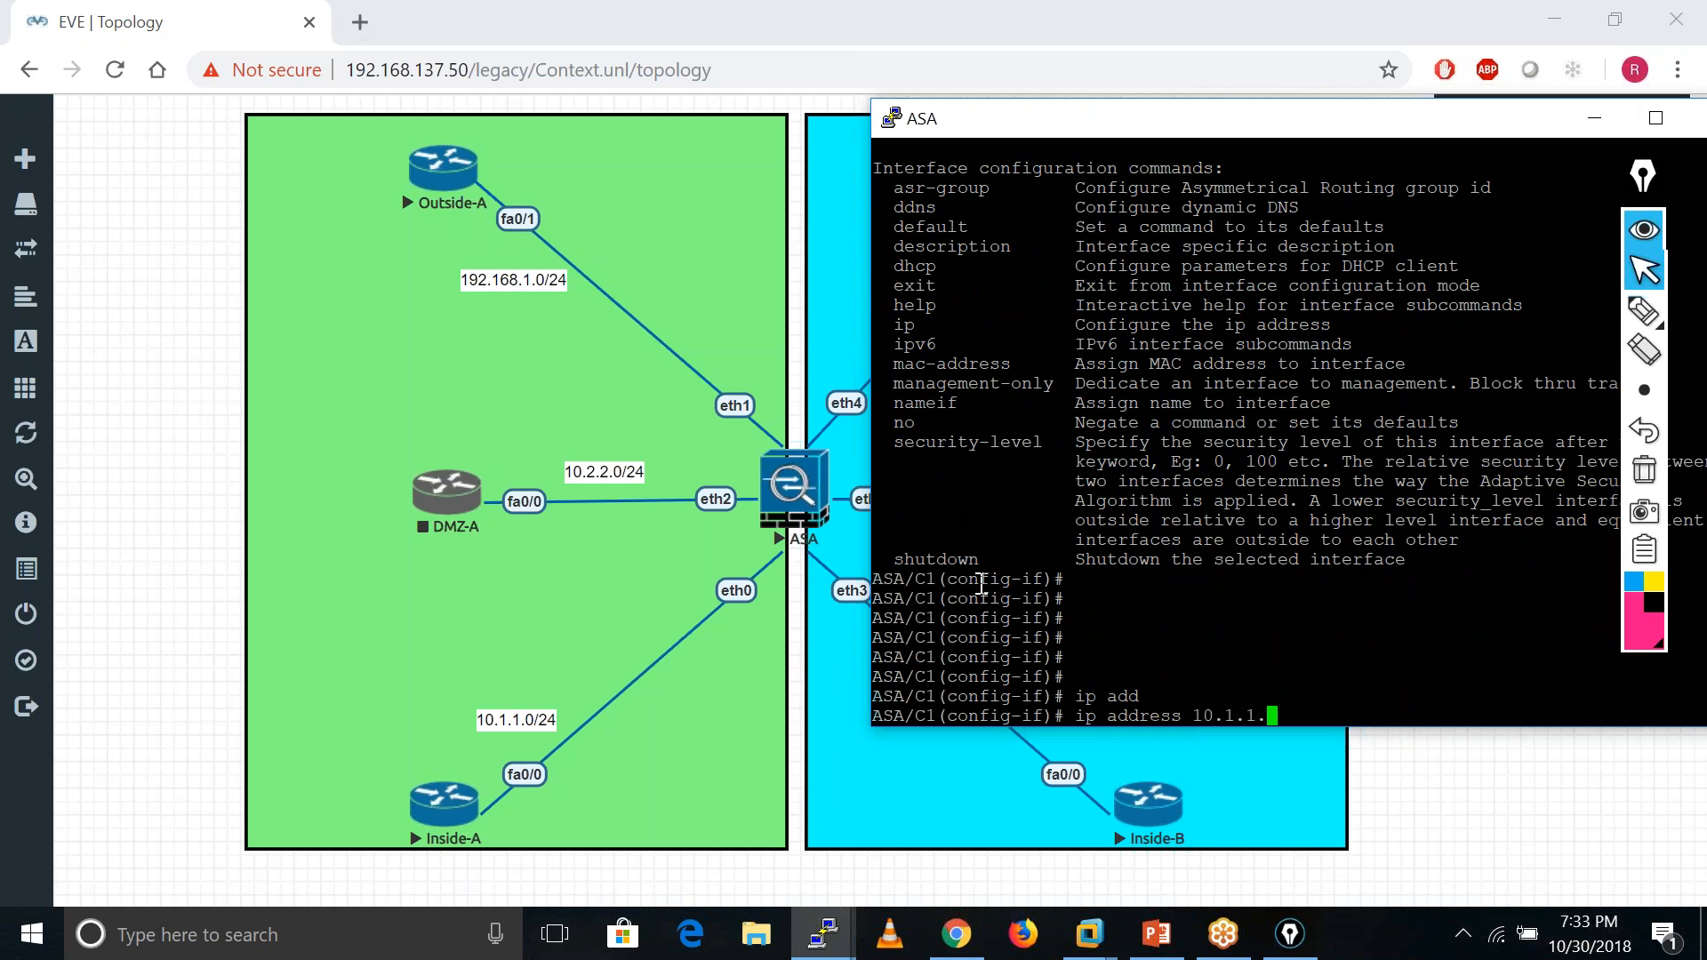
text(250 255.255.255.0)
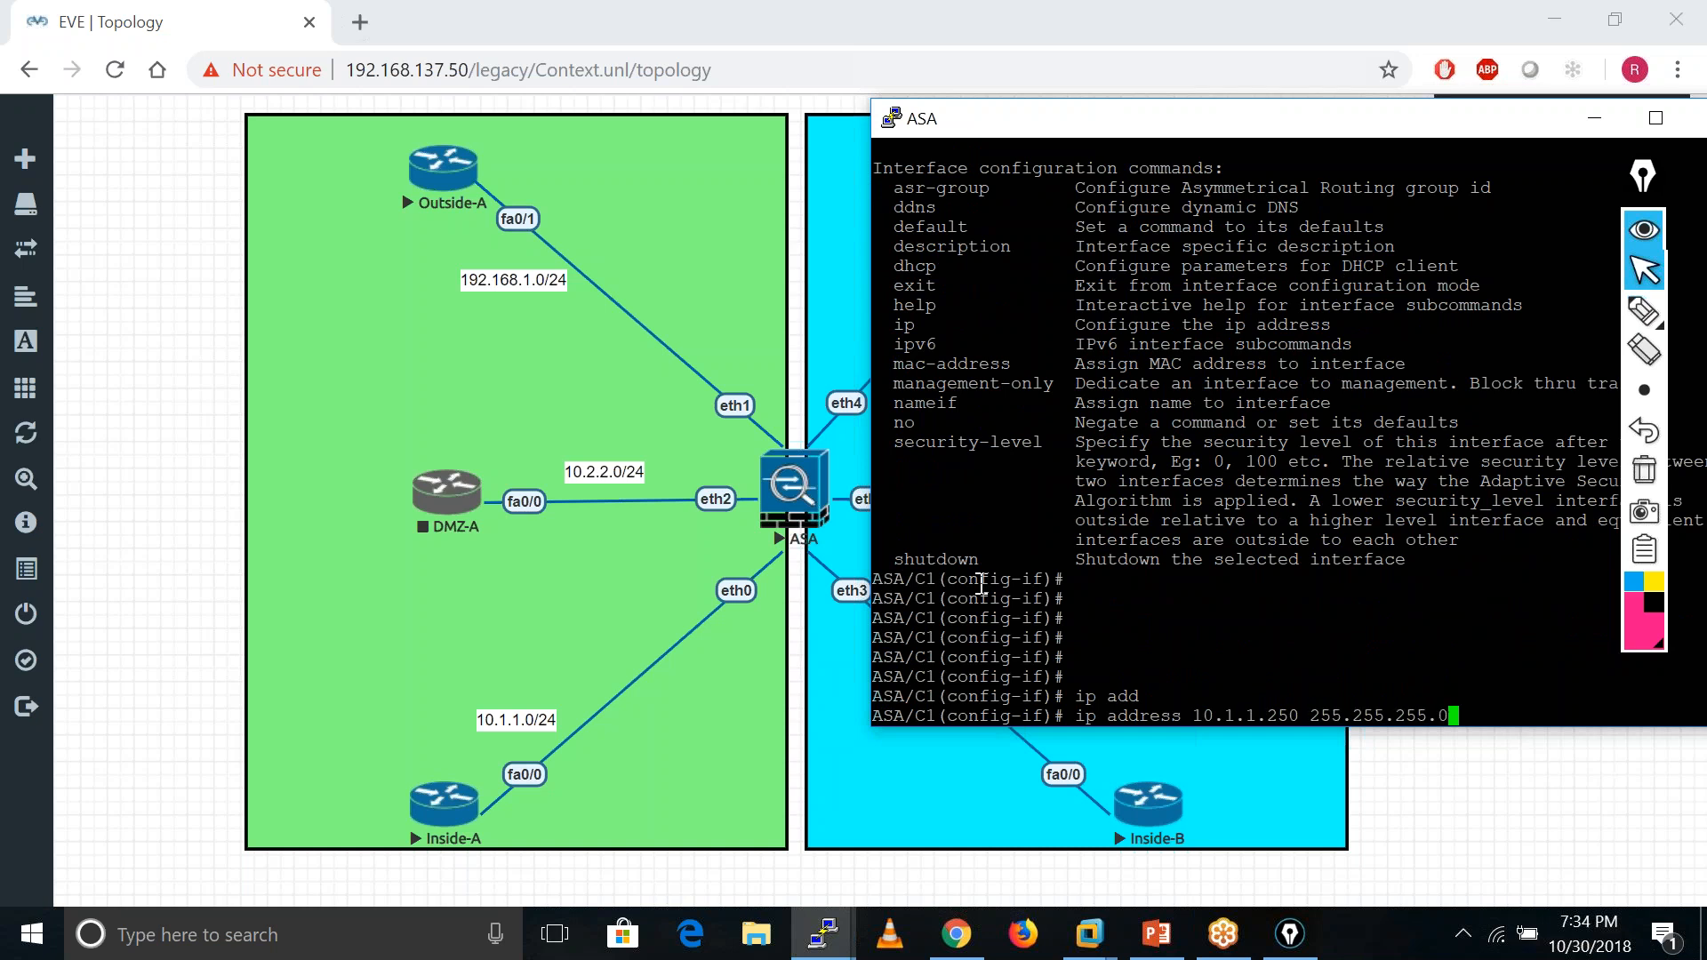
key(Return)
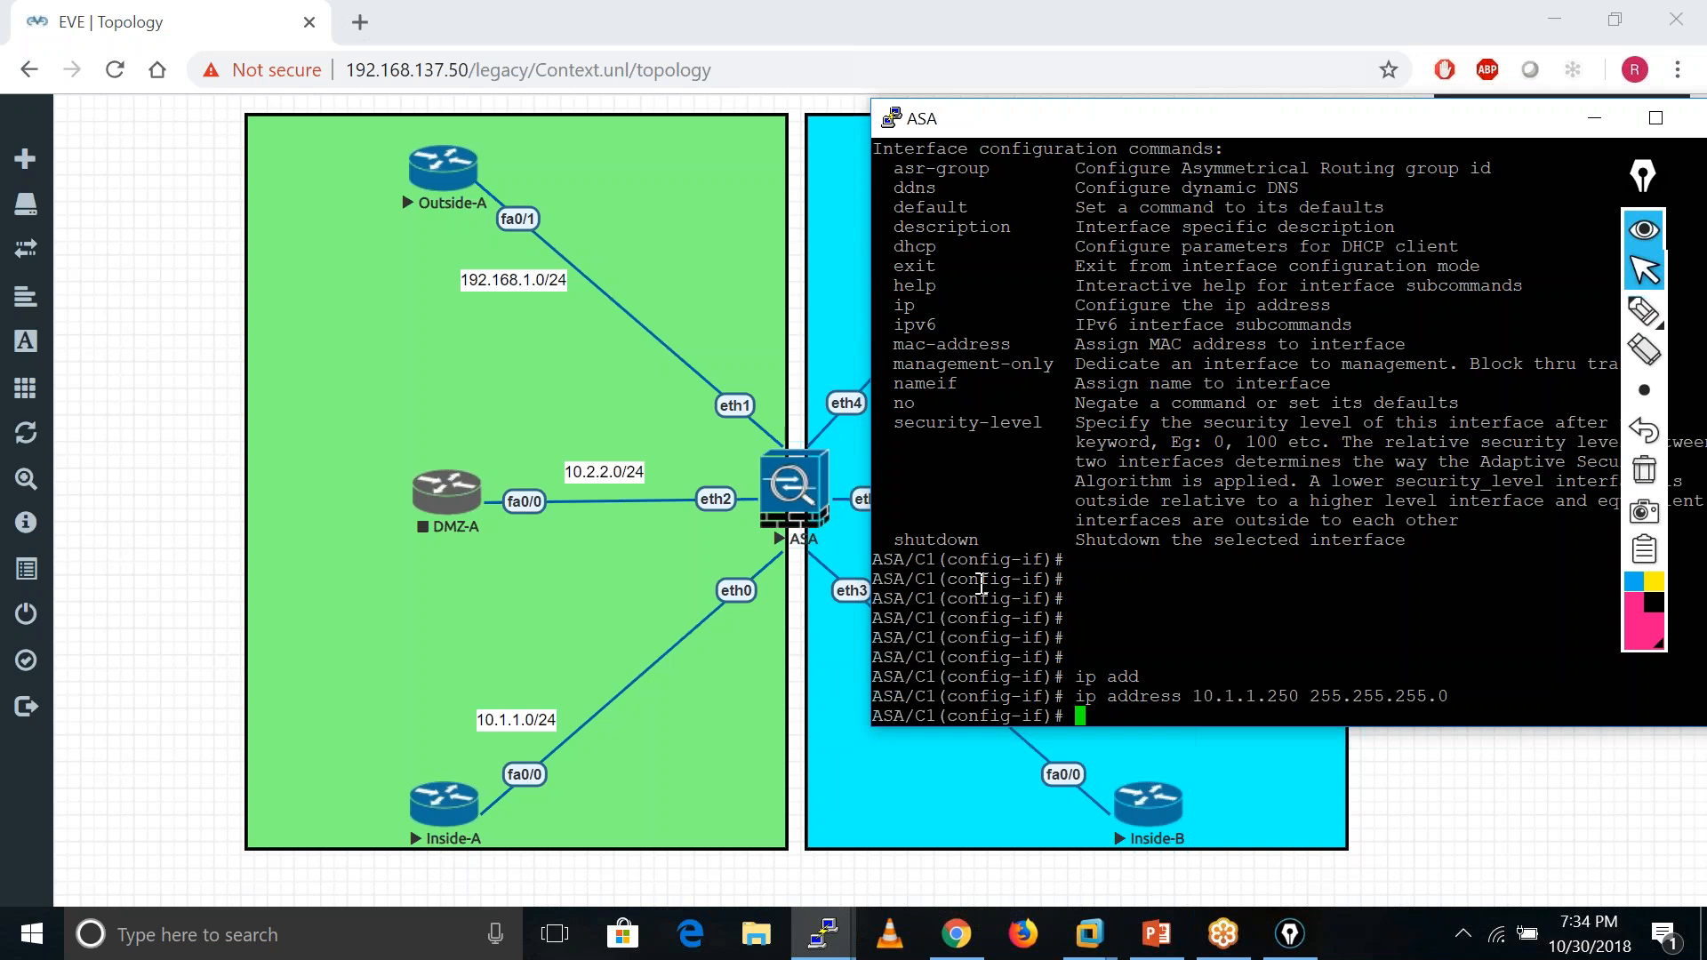
text(secu)
key(Tab)
text(100)
key(Return)
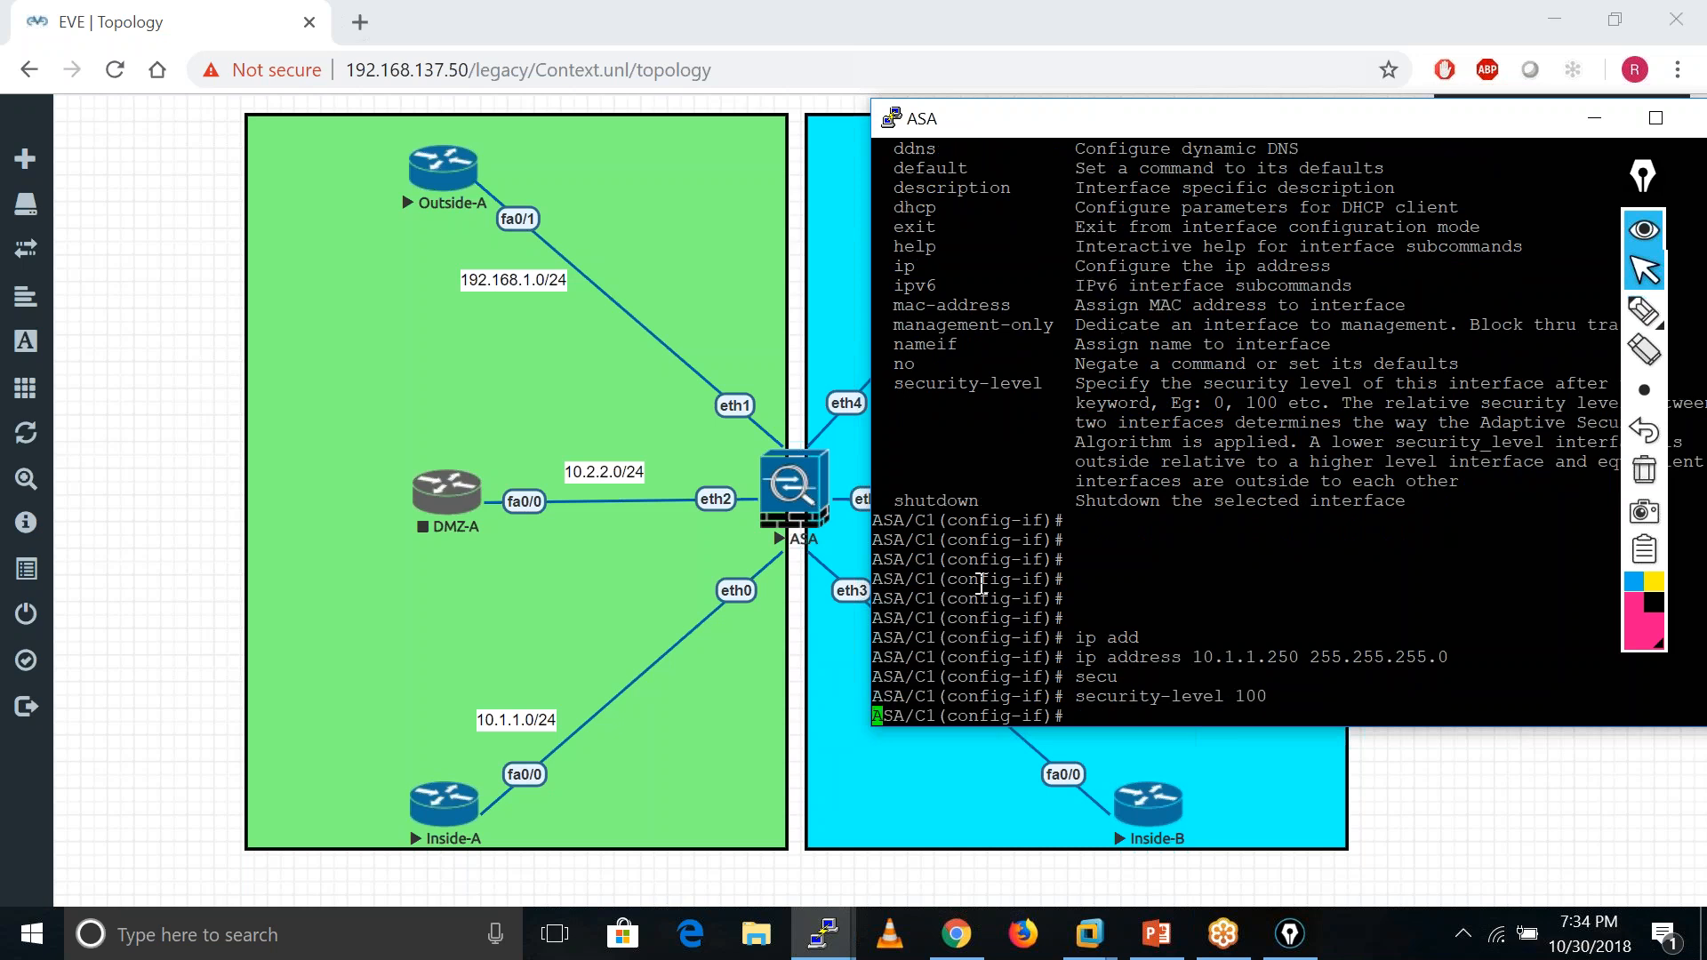
- Exit eth0, verify the interface summary, and begin configuring eth1
key(Return)
key(Return)
key(Return)
key(Return)
key(Return)
key(Return)
key(Return)
text(exit)
key(Return)
key(Return)
key(Return)
key(Return)
key(Return)
key(Return)
key(Return)
key(Return)
text(sh)
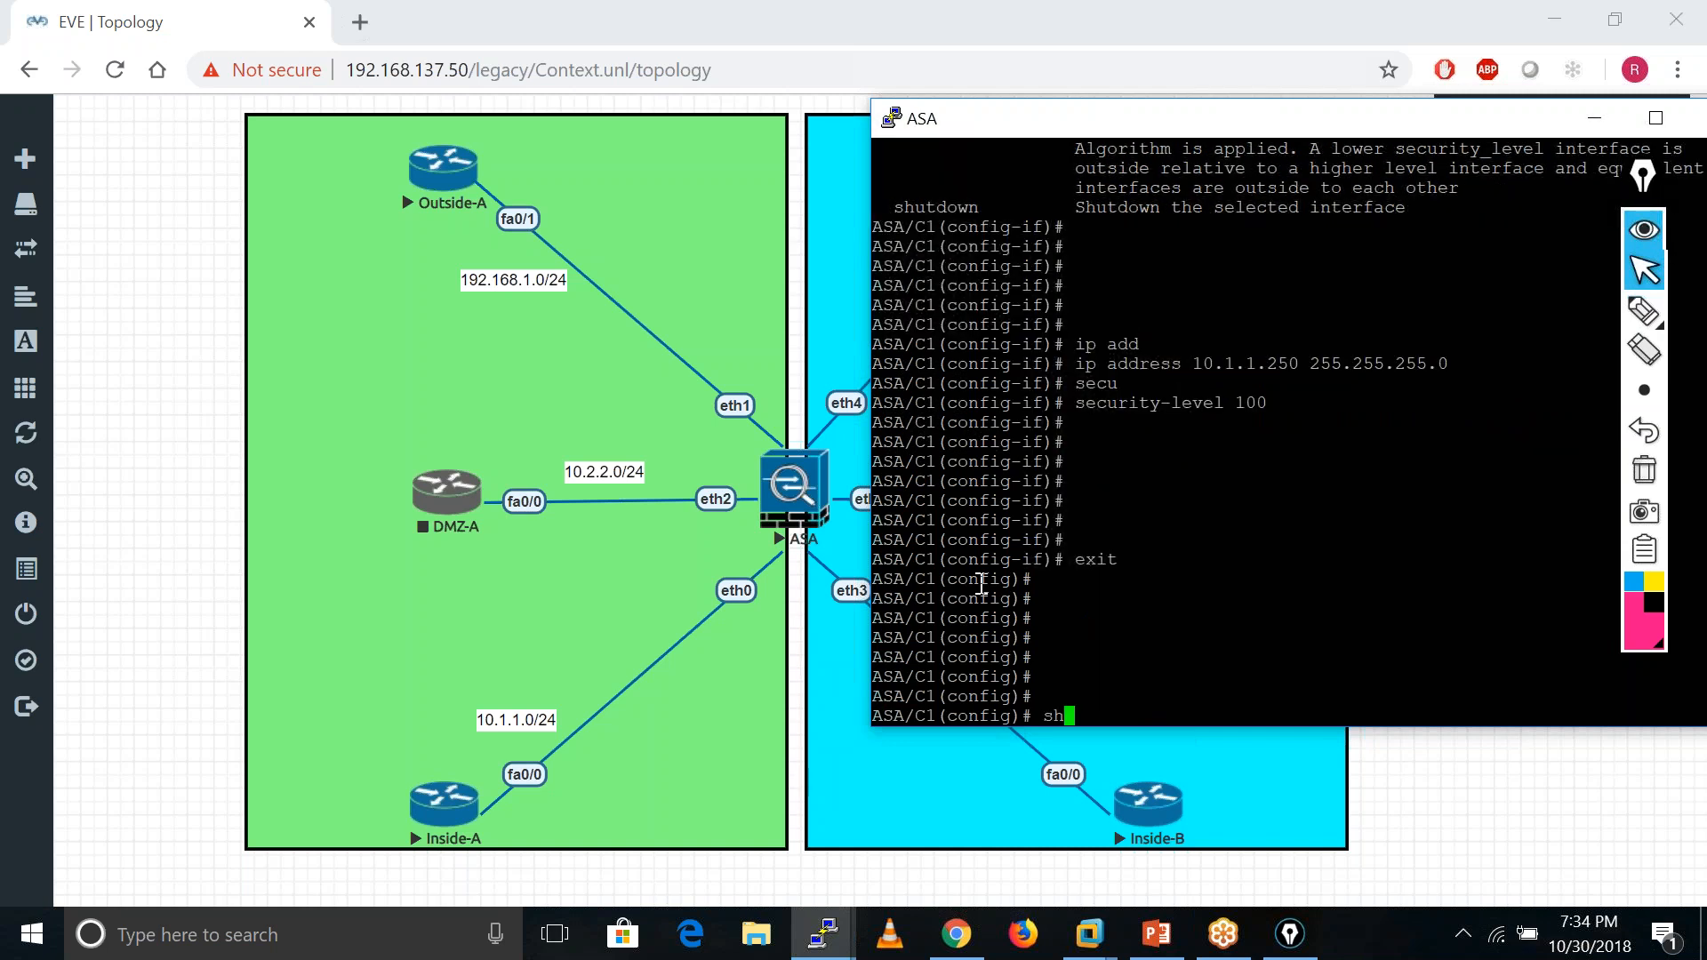
text( int ip bri)
key(Tab)
key(Return)
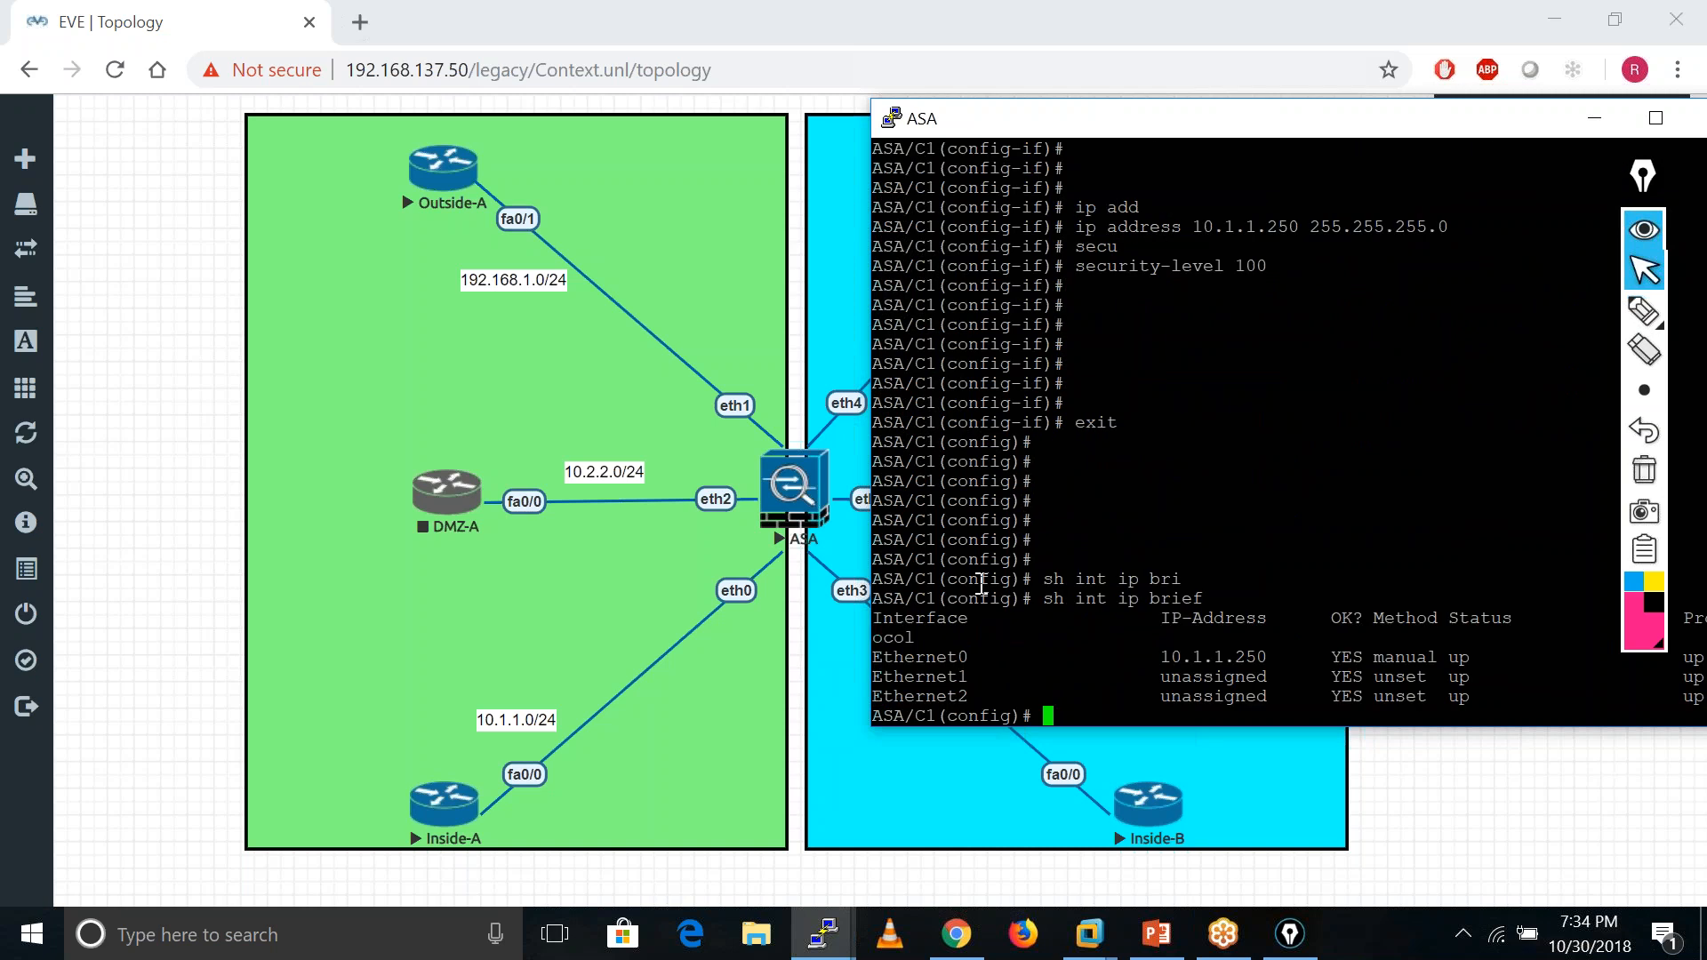
key(Return)
key(Return)
key(Return)
key(Return)
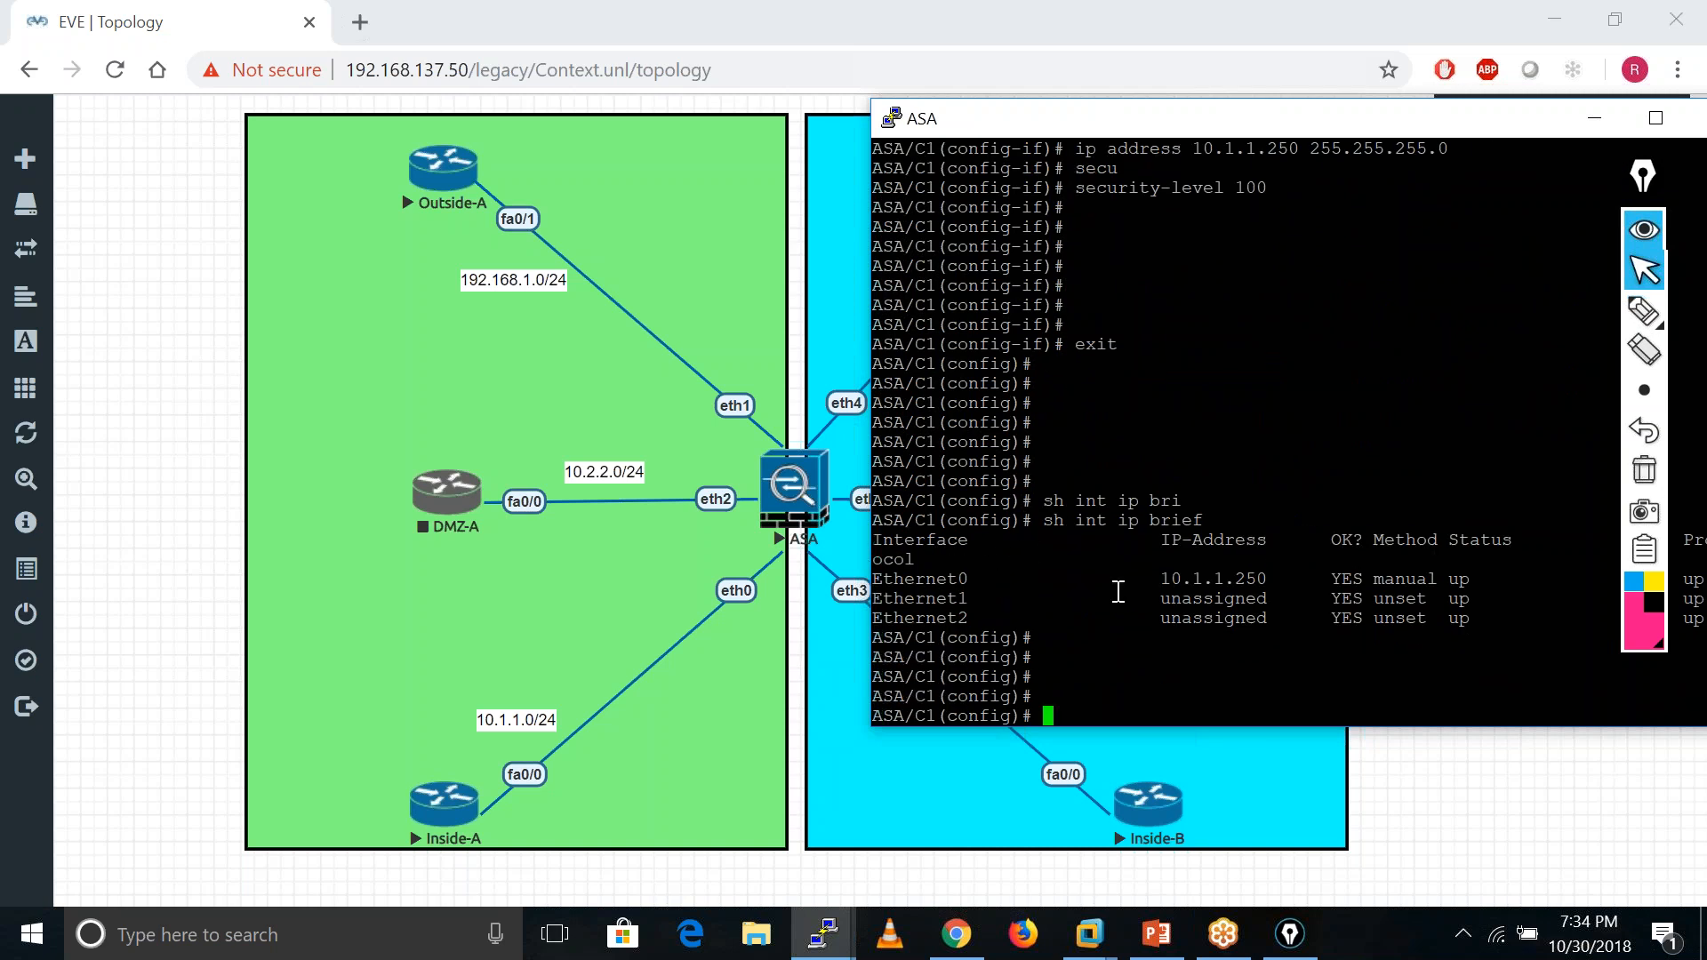
text(int eth1)
- Name eth1 'Outside' with security level 0
key(Return)
text(no shu)
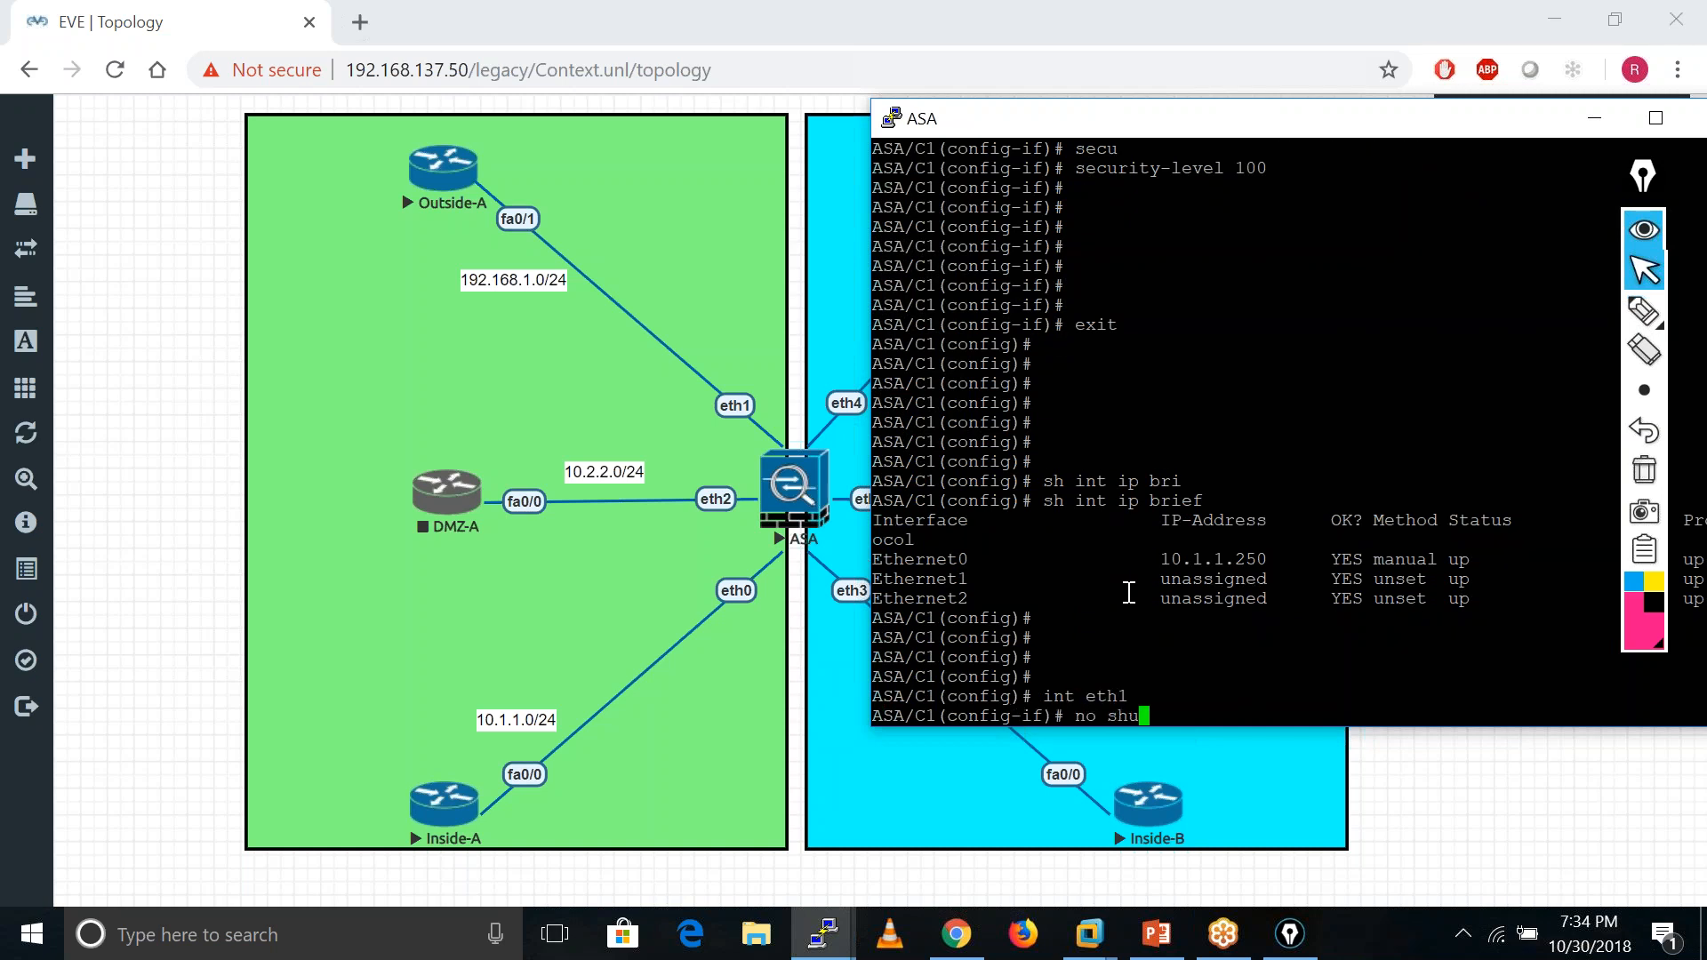
key(Tab)
key(BackSpace)
key(BackSpace)
key(BackSpace)
key(BackSpace)
key(BackSpace)
key(BackSpace)
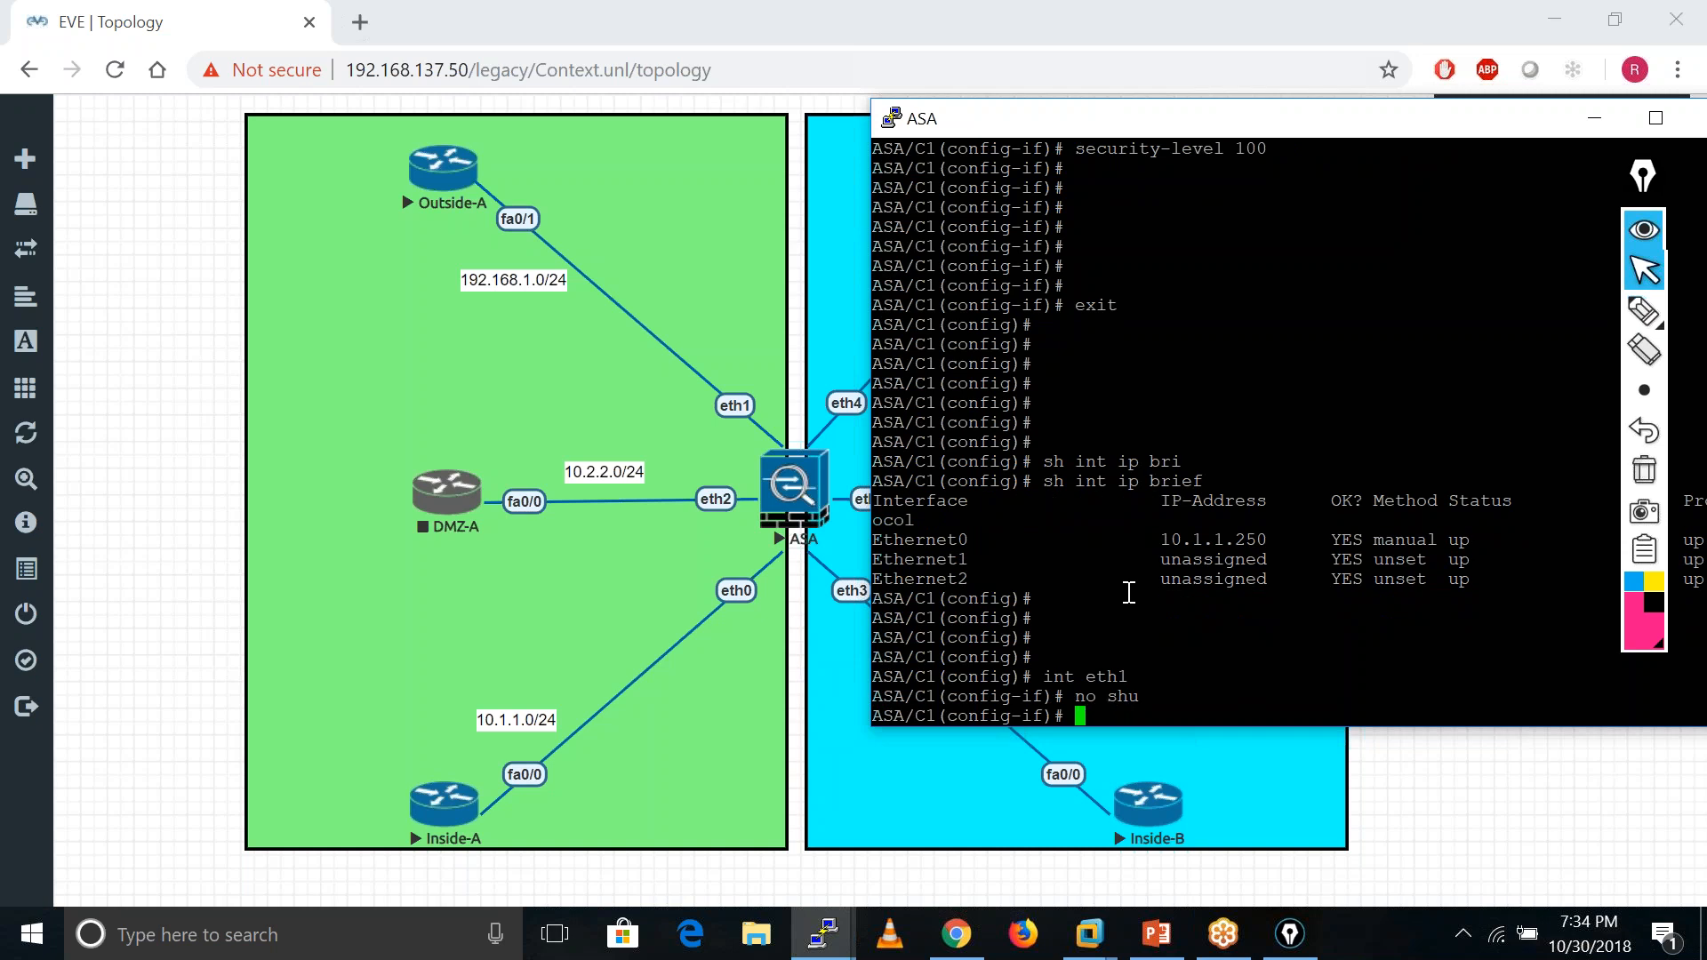
text(nameif Outside)
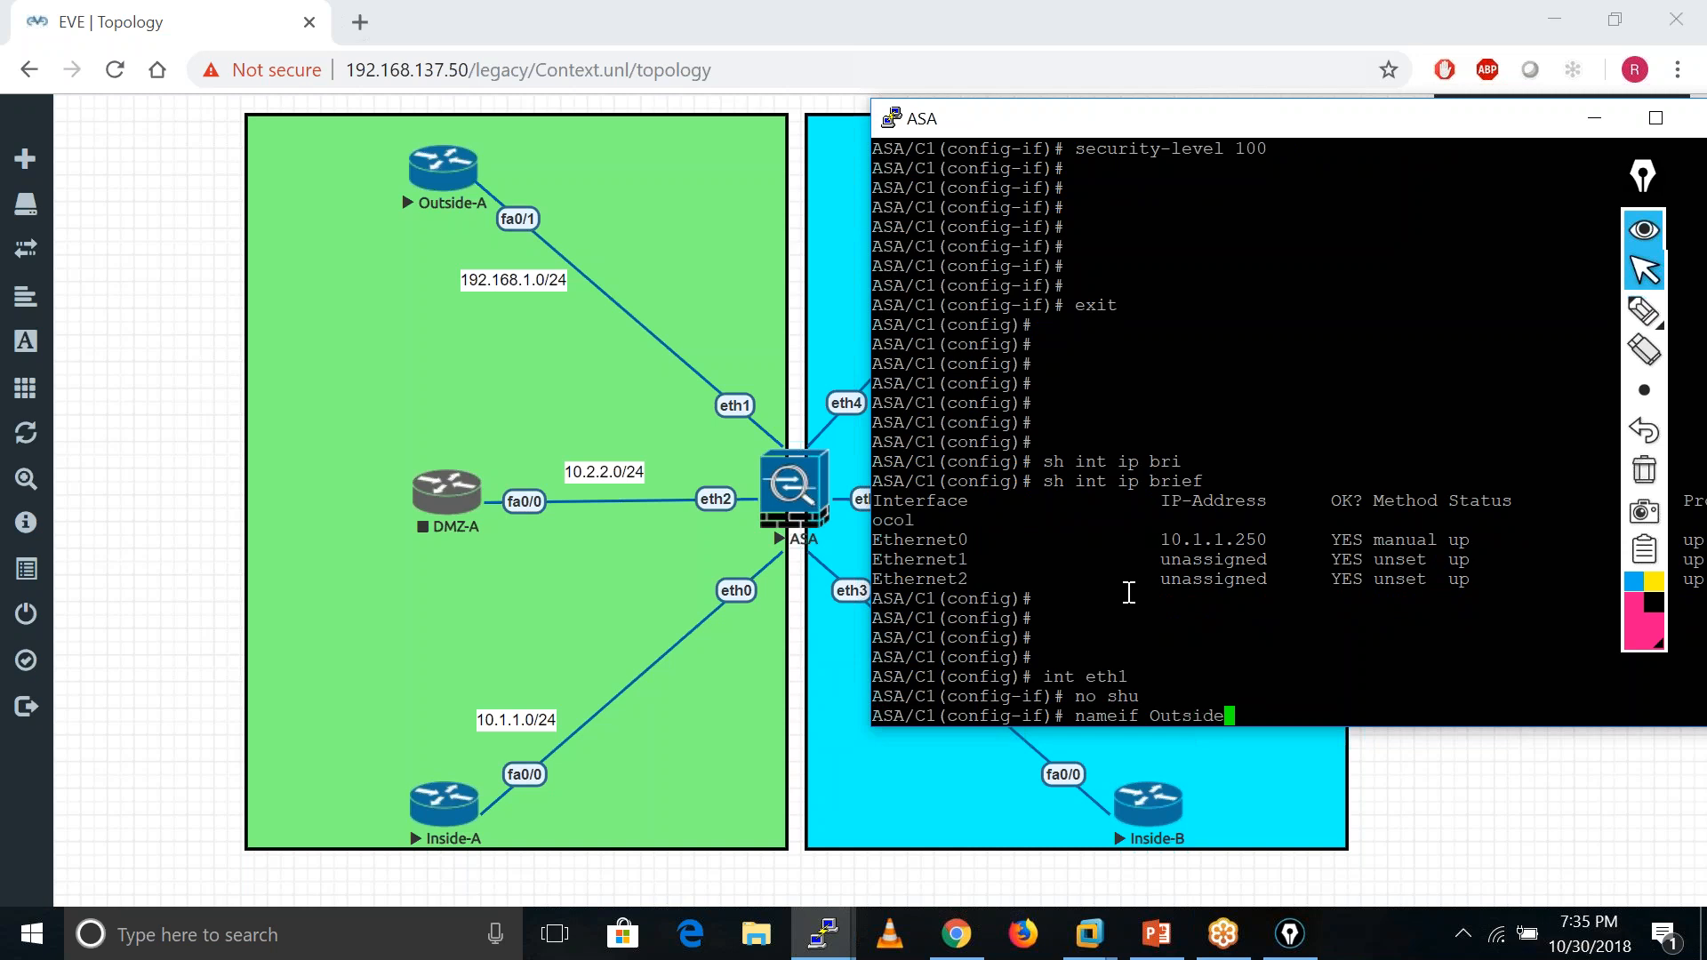
key(Return)
text(secu)
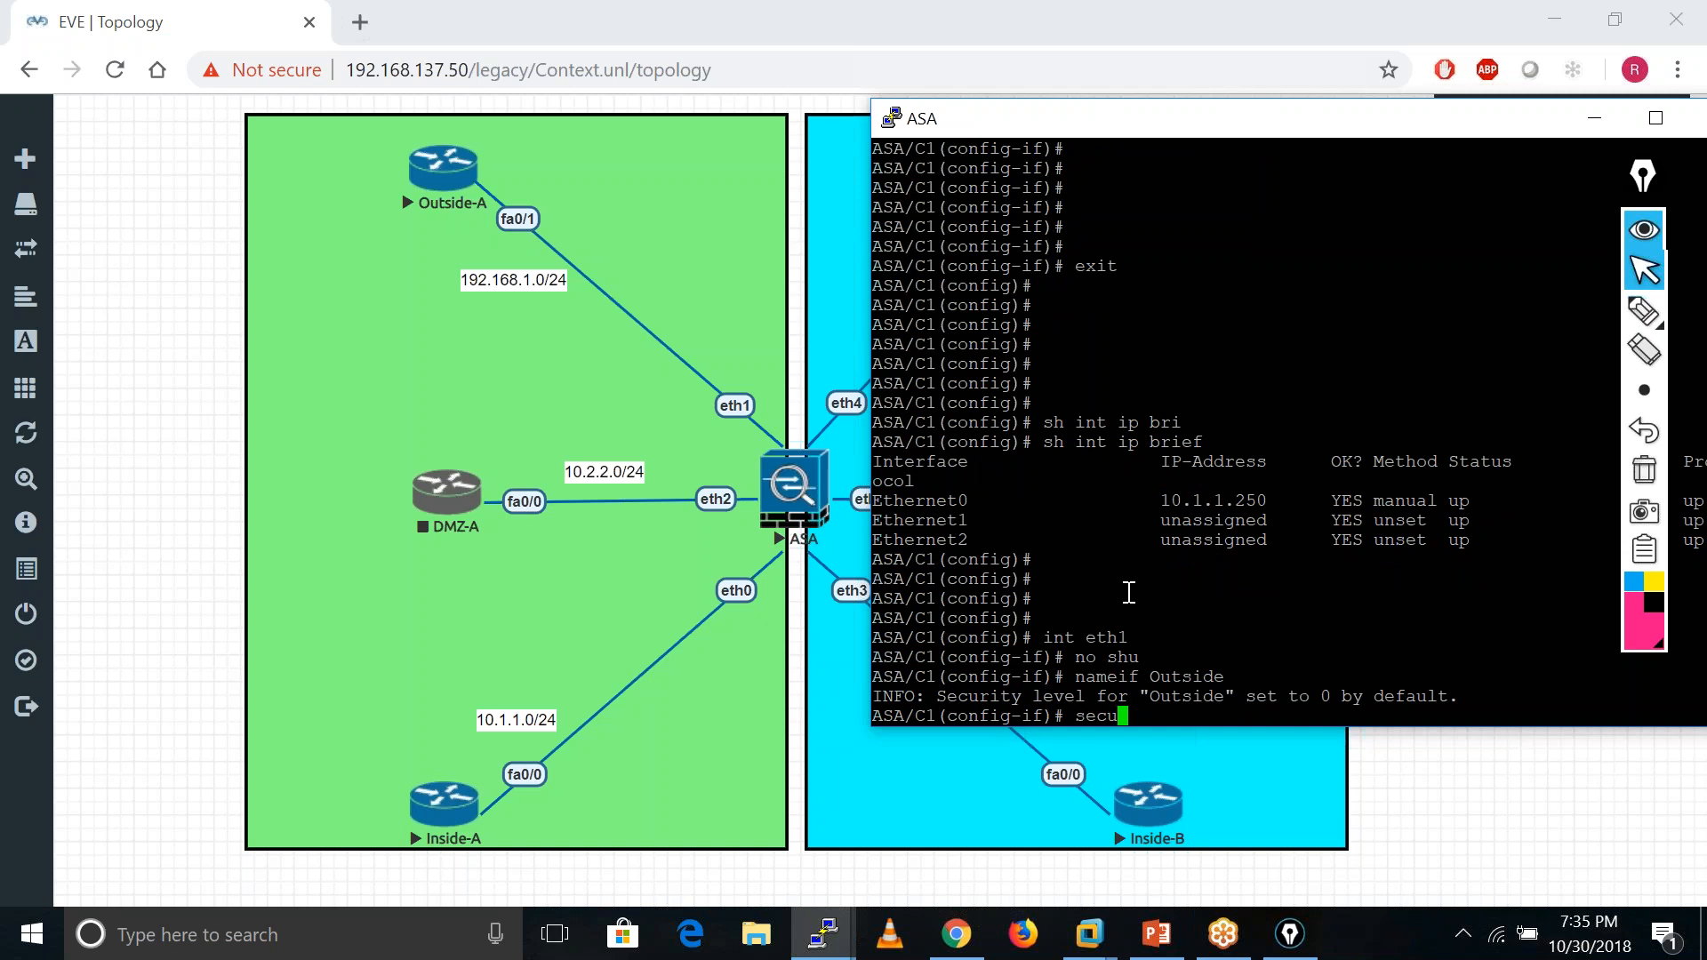
key(Tab)
text(0)
key(Return)
- Assign eth1 address 192.168.1.250 255.255.255.0, exit, and begin configuring eth2
text(ip add)
key(Tab)
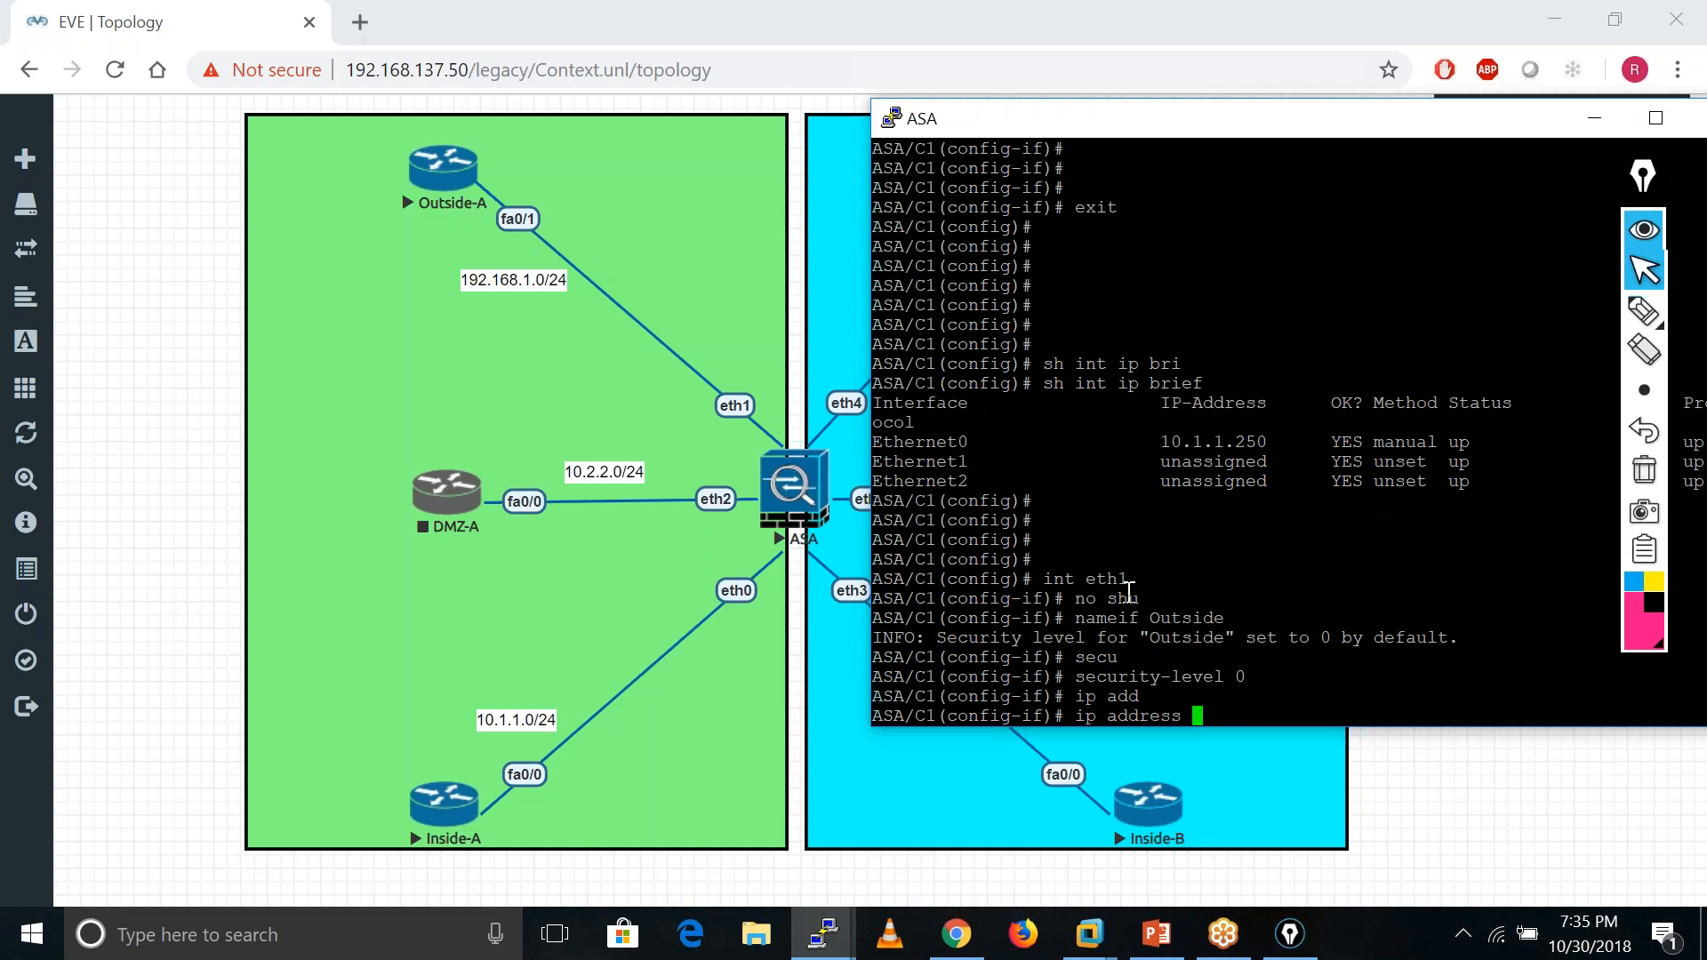
text(192.168.1.250 255.255.2)
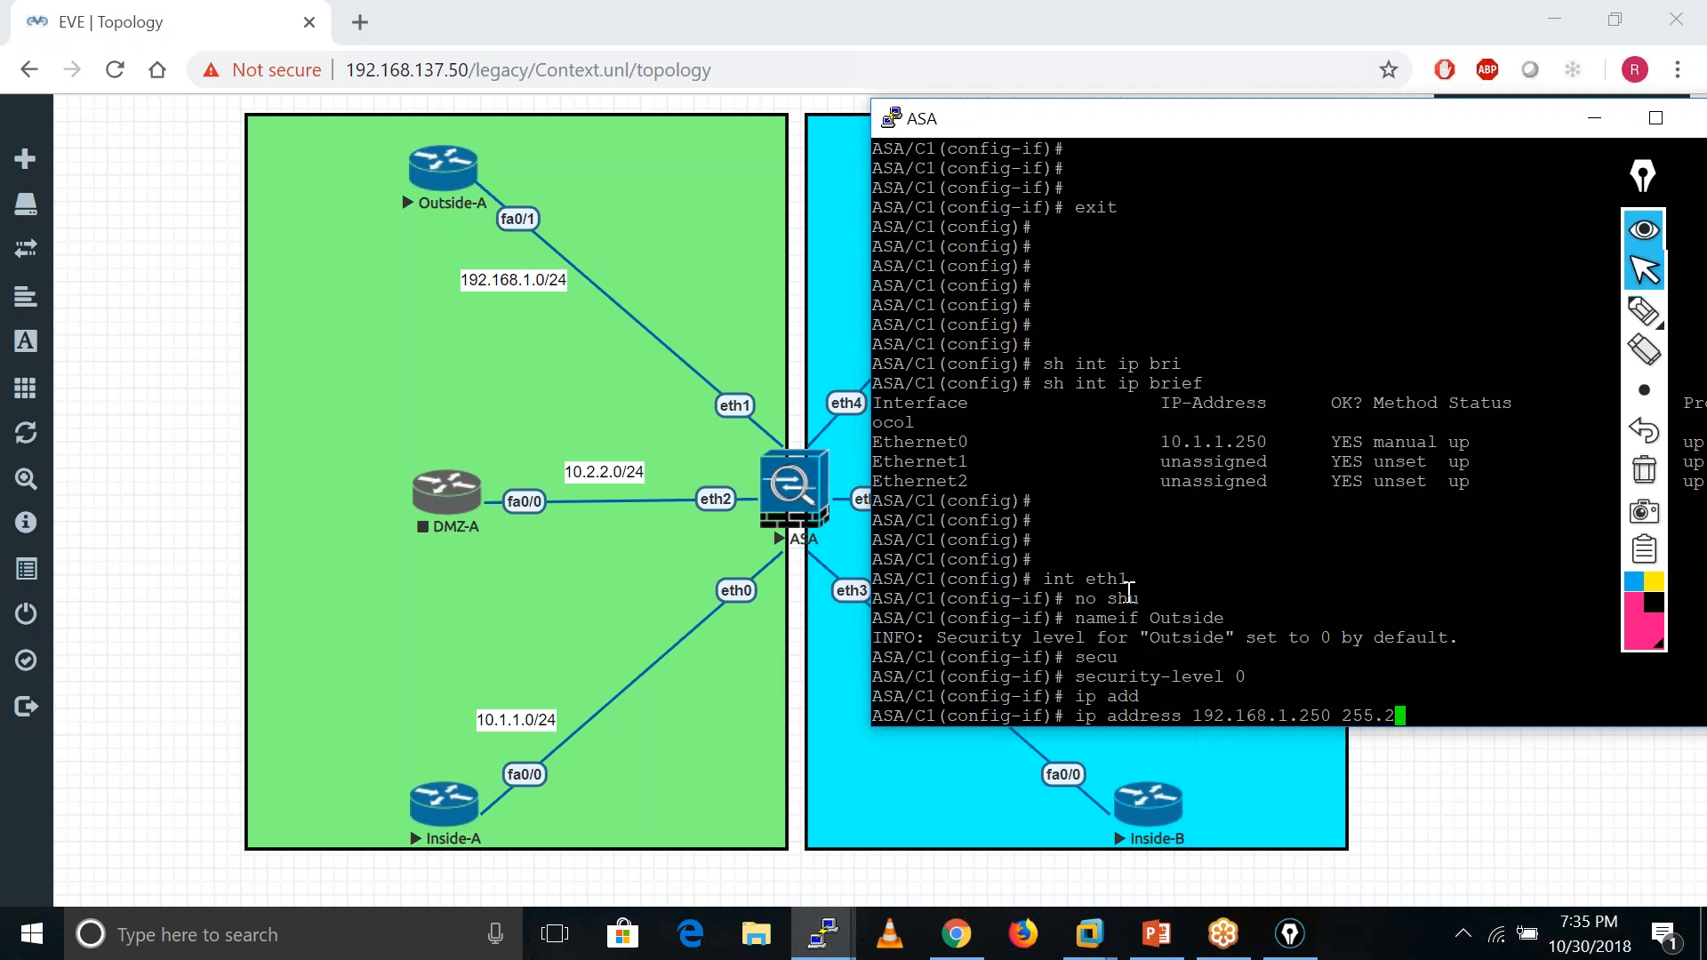
text(55.0)
key(Return)
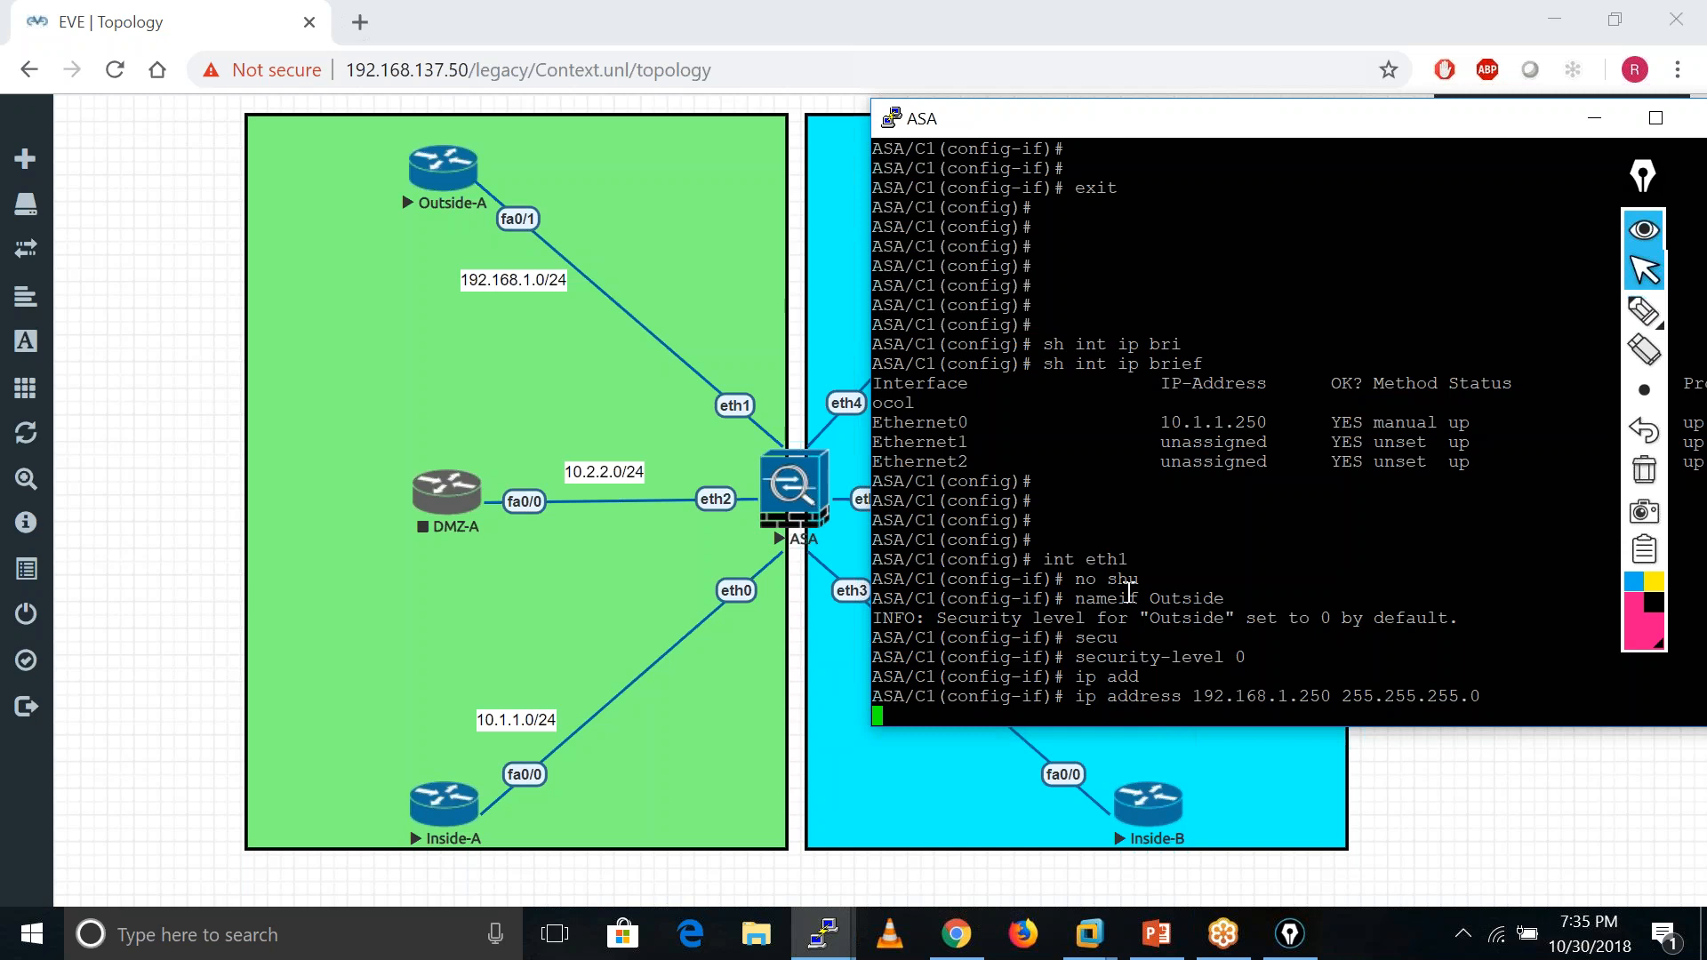
key(Return)
key(Return)
key(Return)
key(Return)
text(exit)
key(Return)
key(Return)
key(Return)
key(Return)
key(Return)
text(int eth2)
- Under interface eth2 in context C1, set nameif DMZ and security-level 50
key(Return)
text(n)
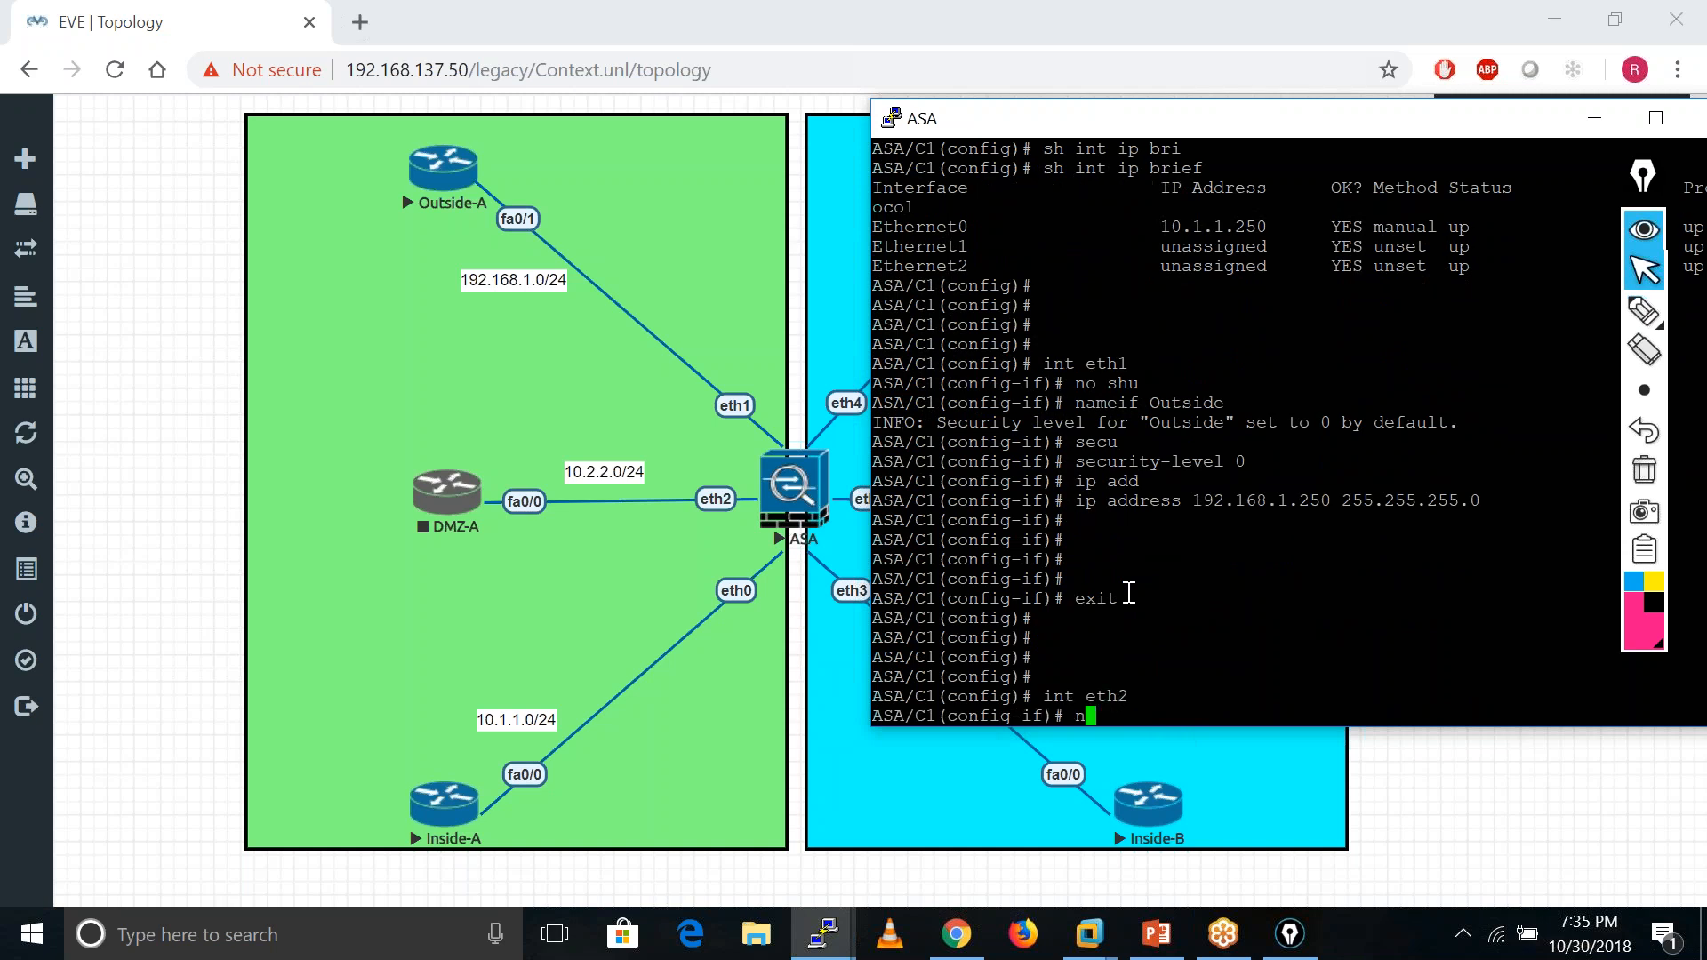
text(ameif DMZ)
key(Return)
text(secu)
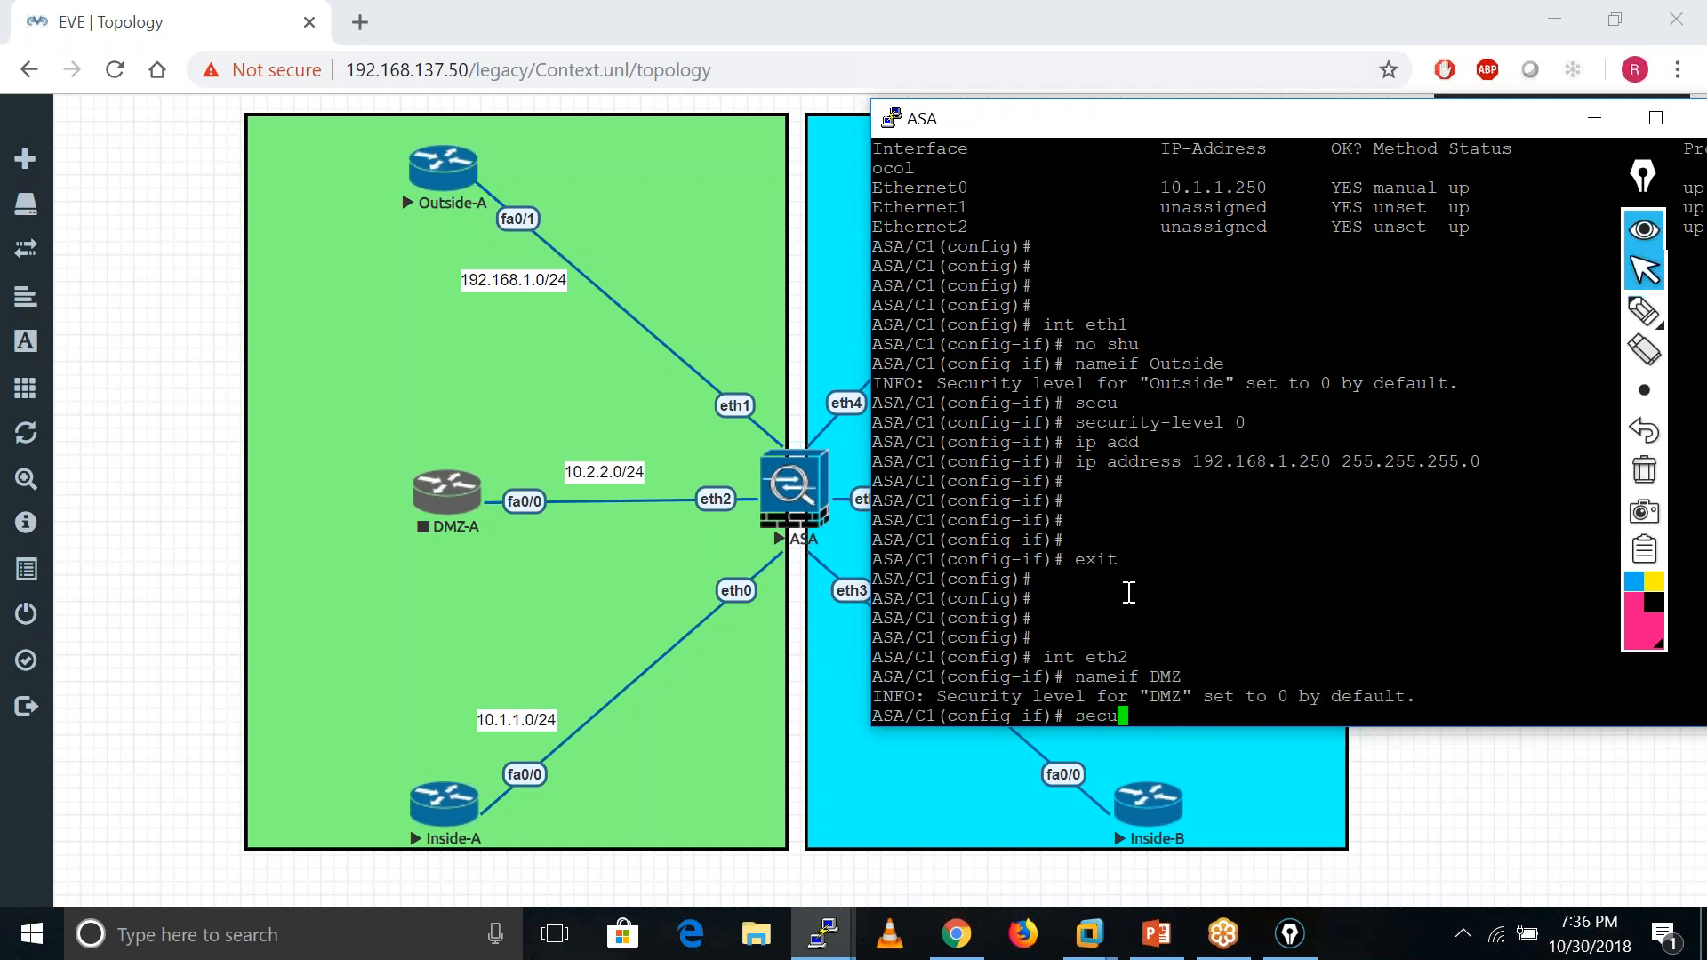
key(Tab)
text(5)
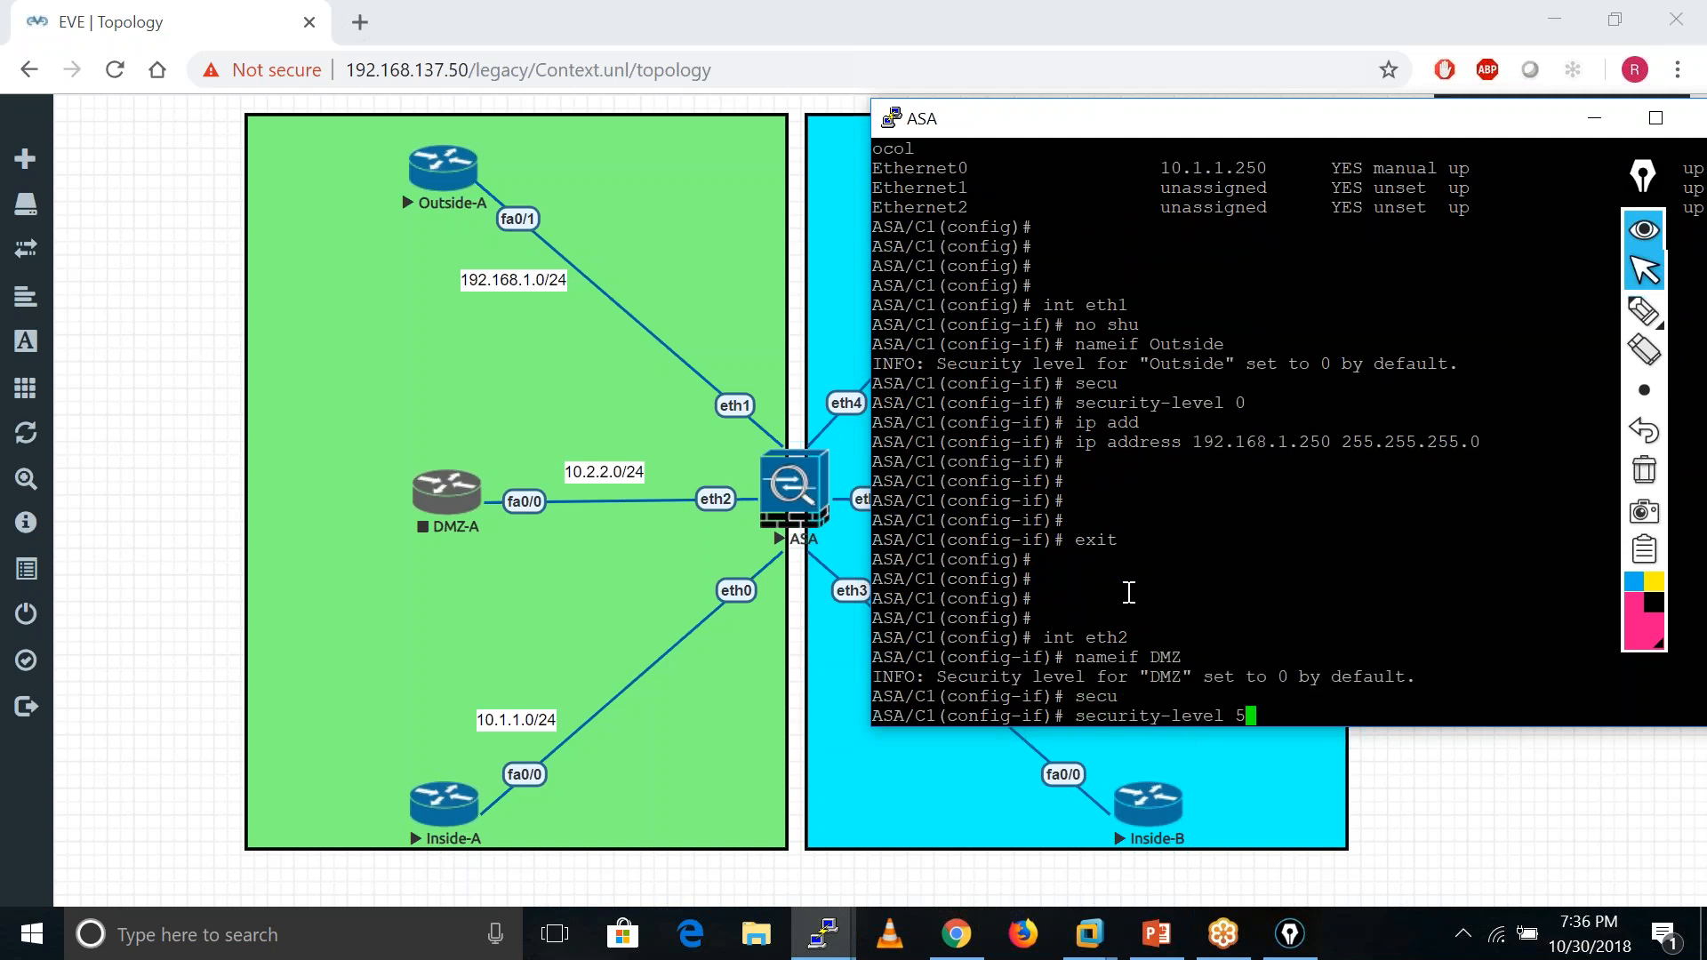
text(0)
key(Return)
key(Return)
key(Return)
- Assign eth2 the IP address 10.2.2.250 with mask 255.255.255.0
text(ip add)
key(Tab)
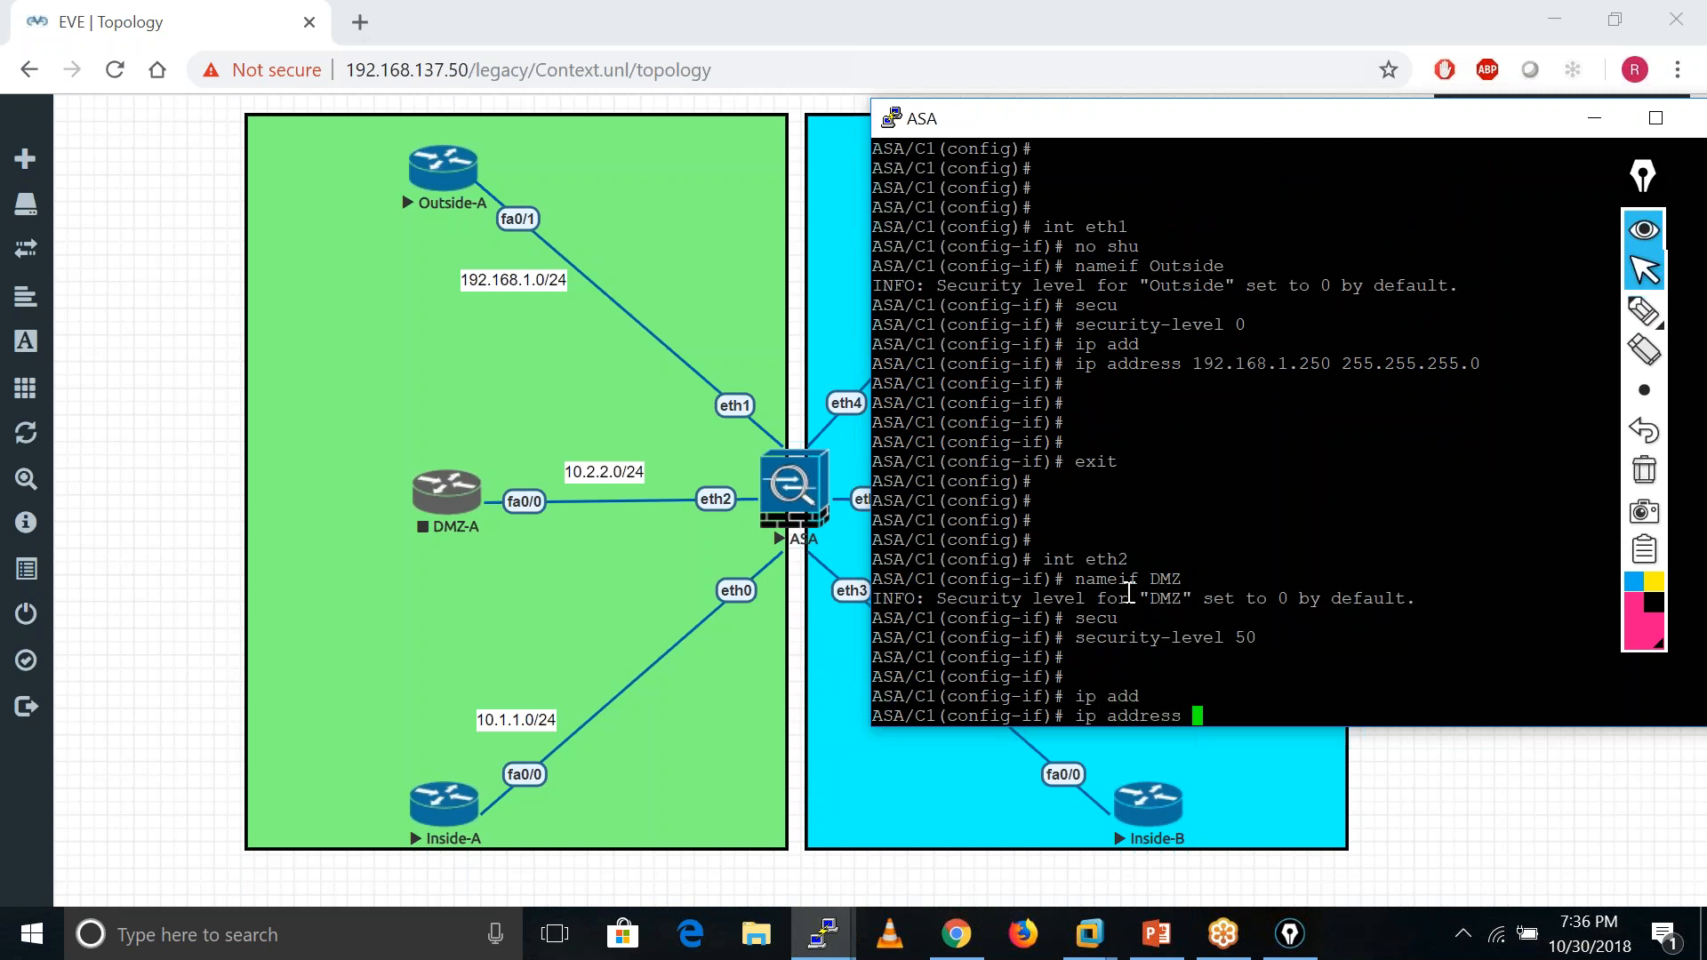
text(10.2.2.250 255.255.255.0)
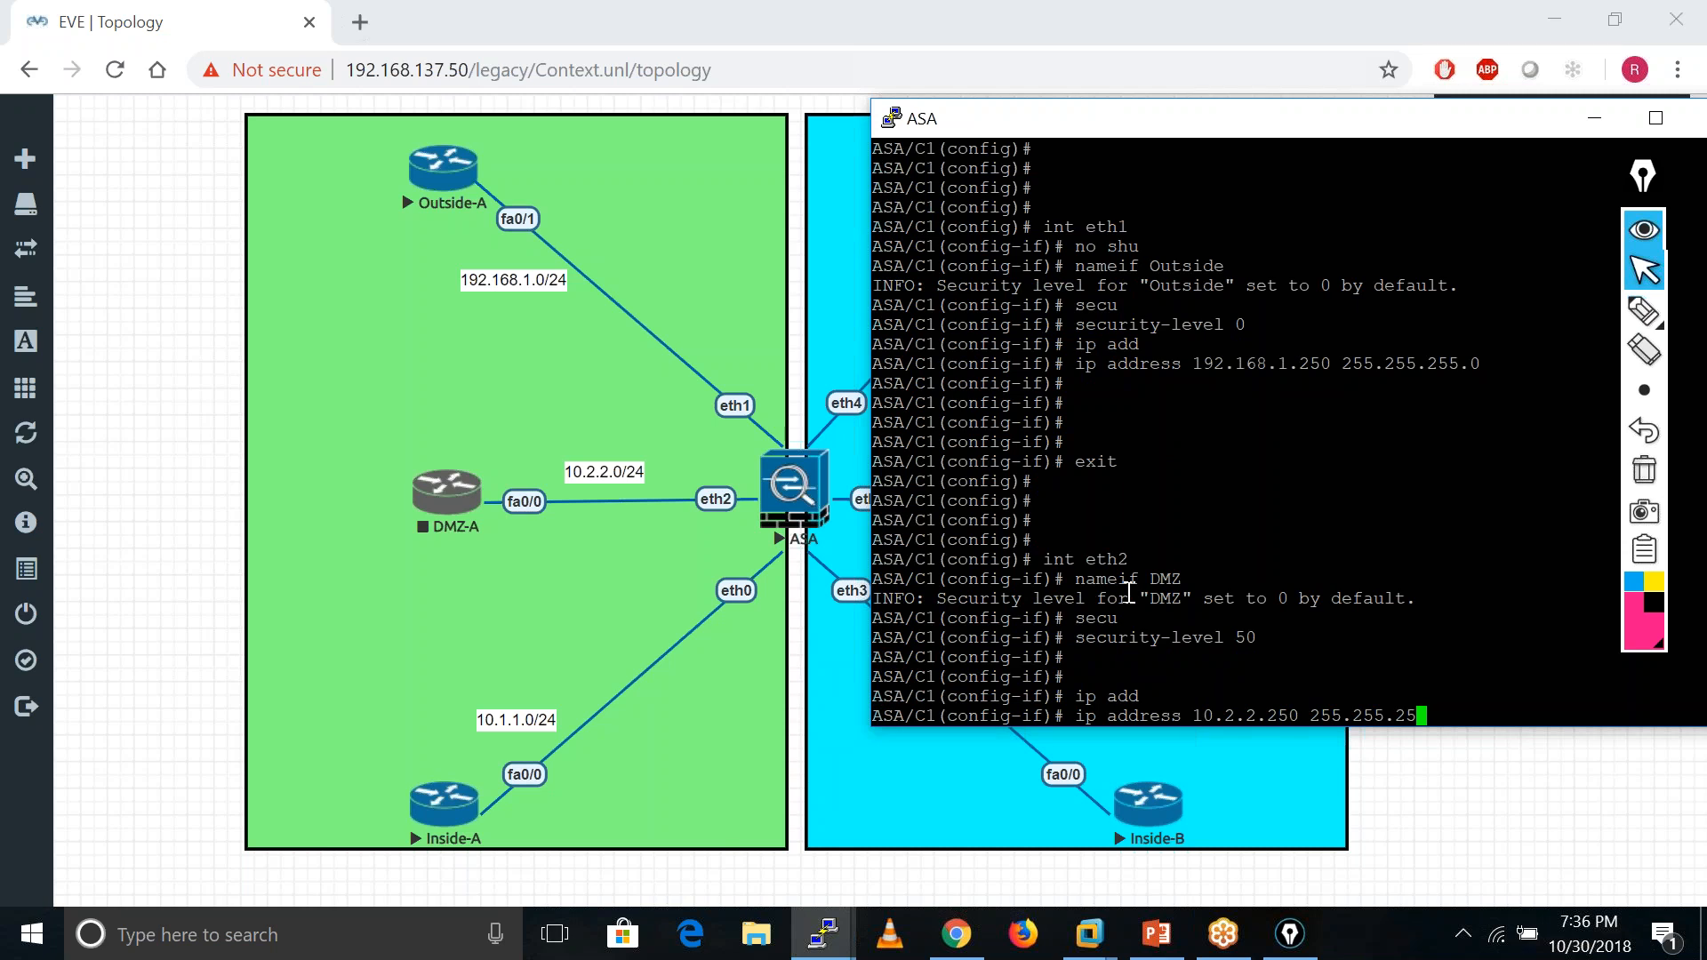
key(Return)
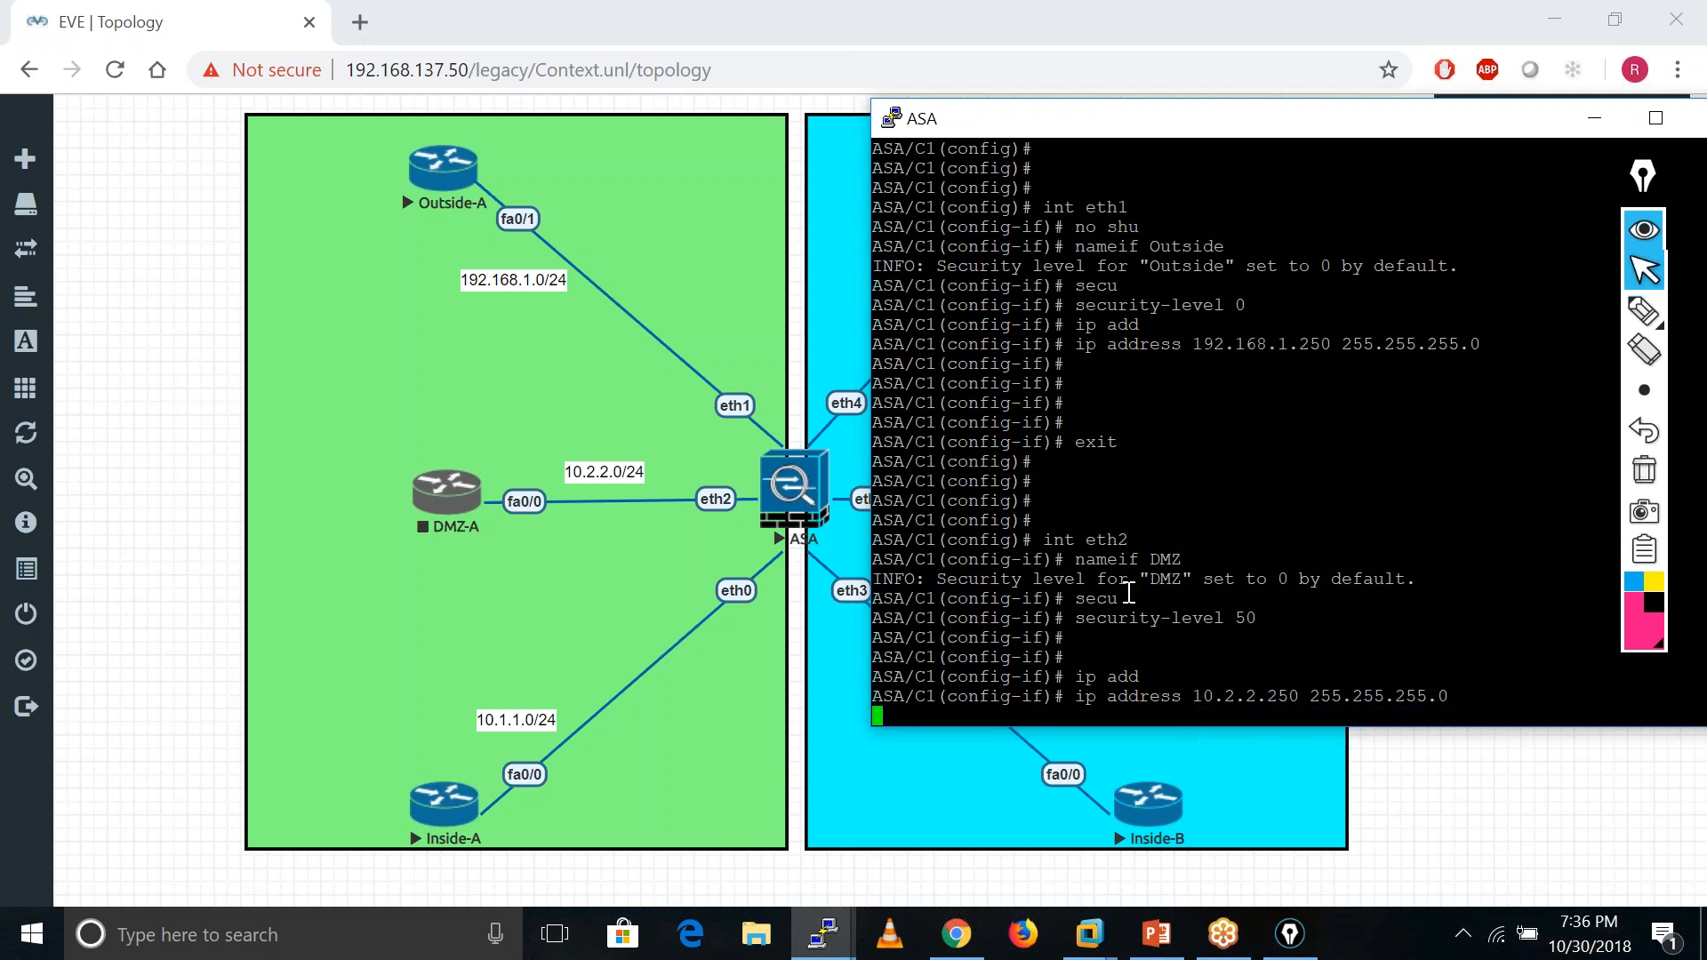
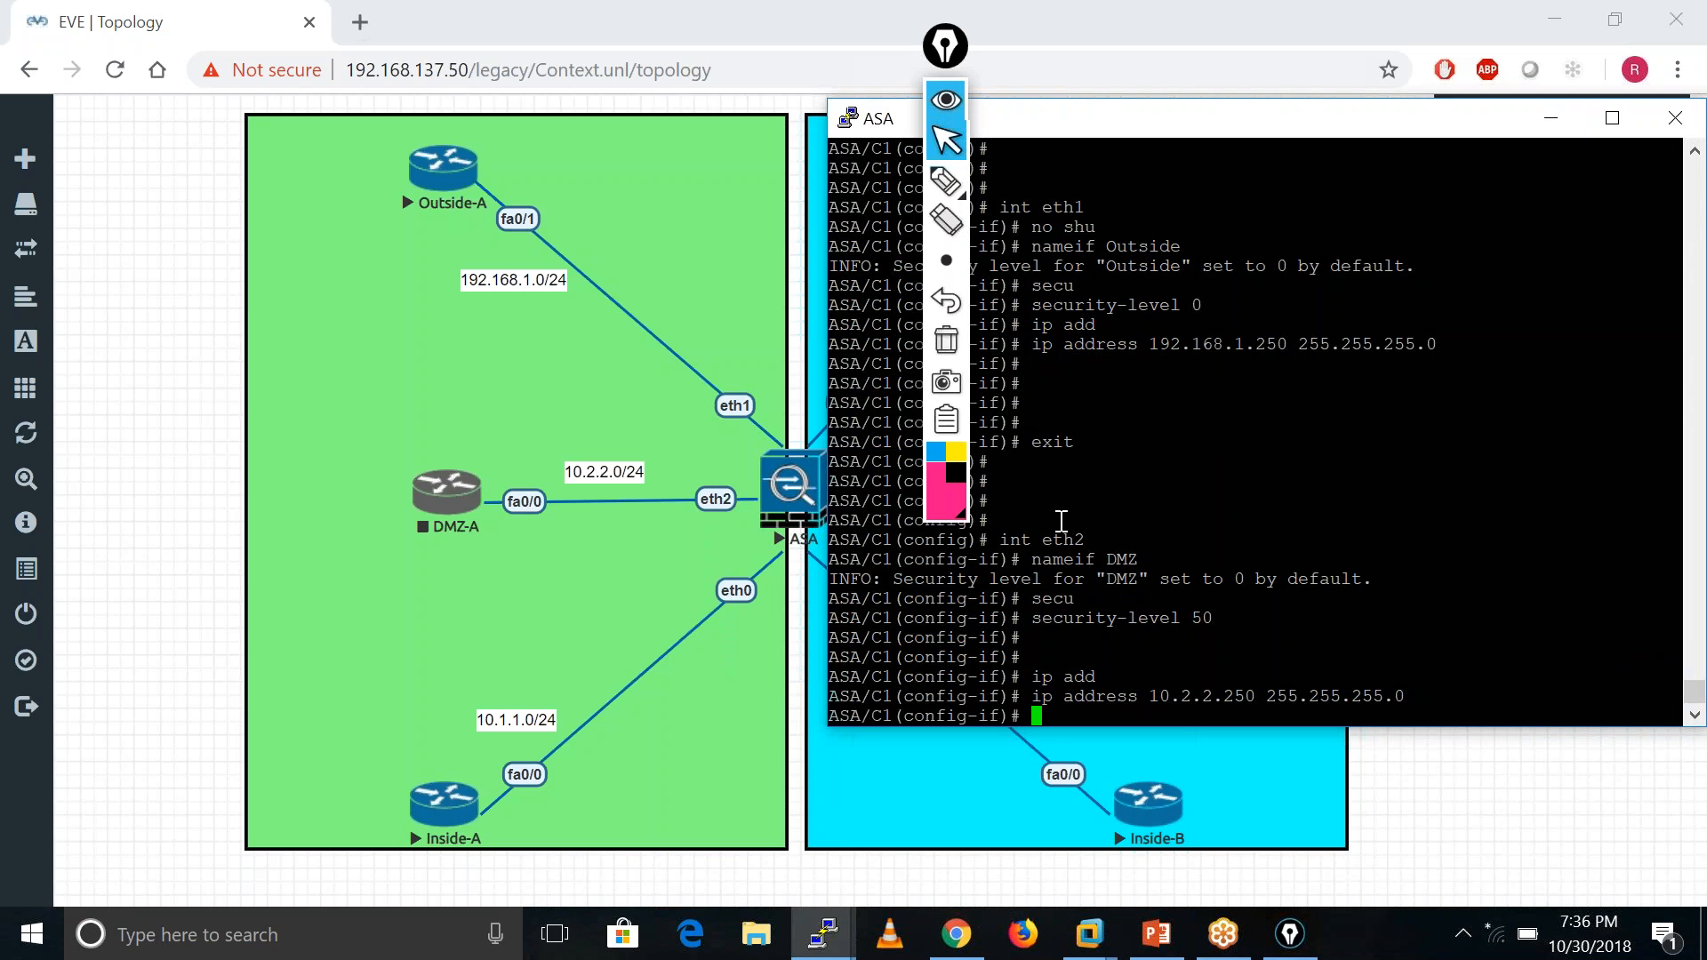
- Check the network connections list, then move the annotation toolbar off the terminal area
click(1491, 940)
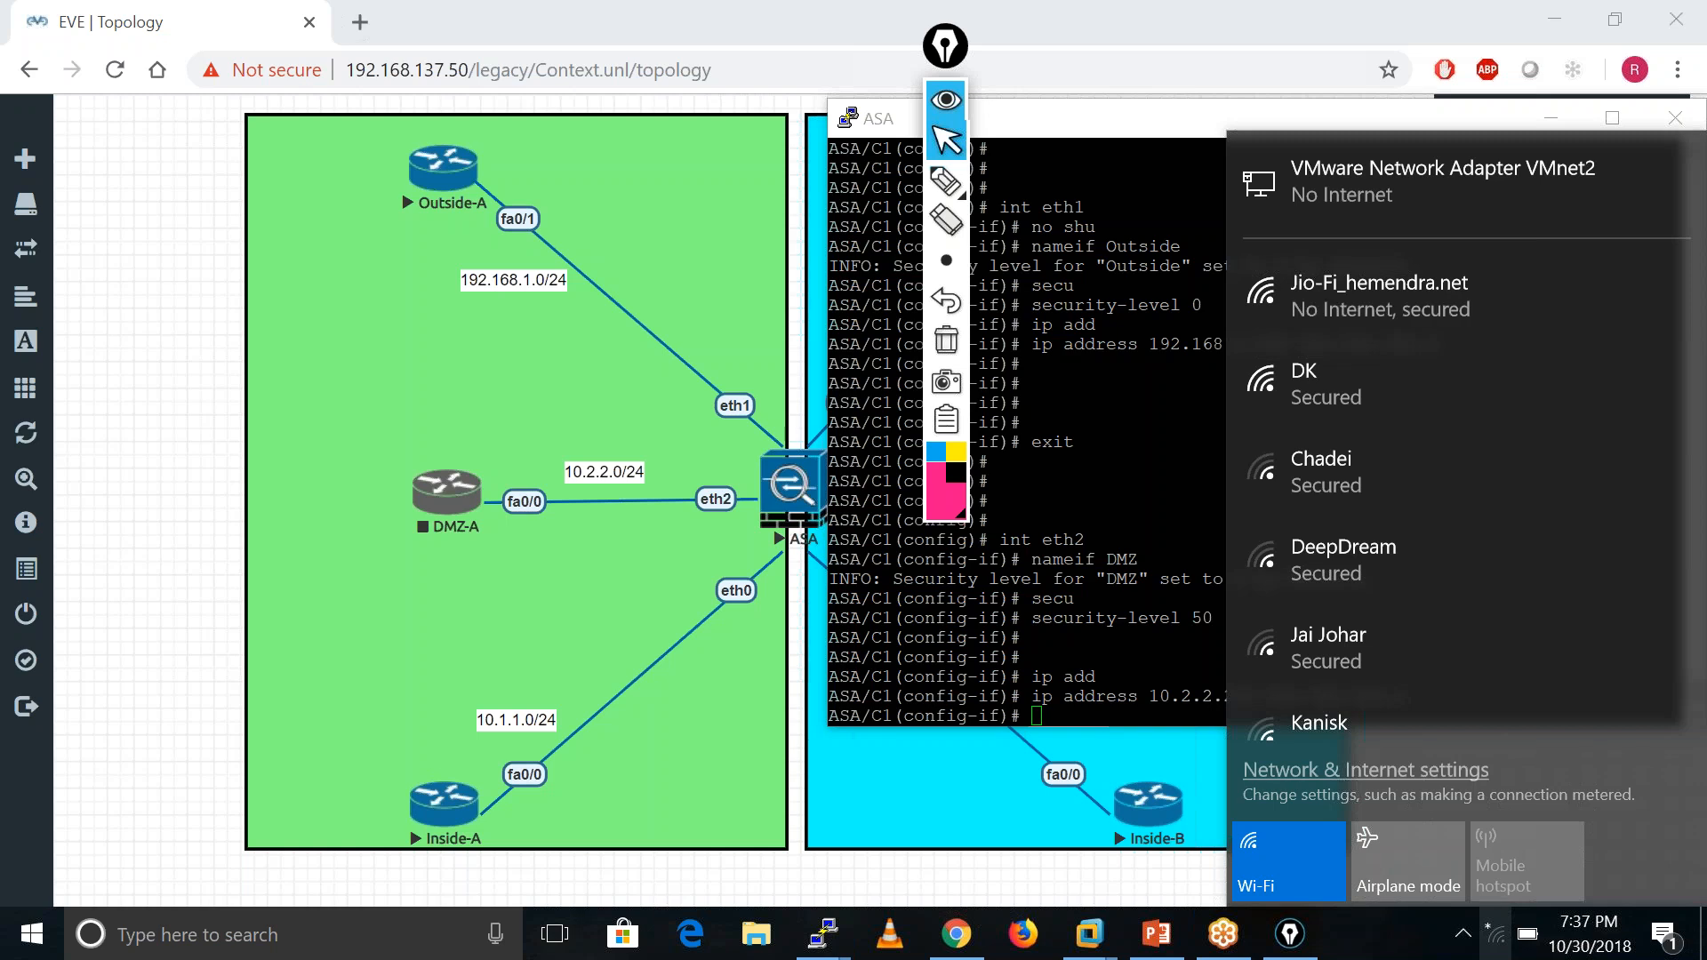
click(1497, 939)
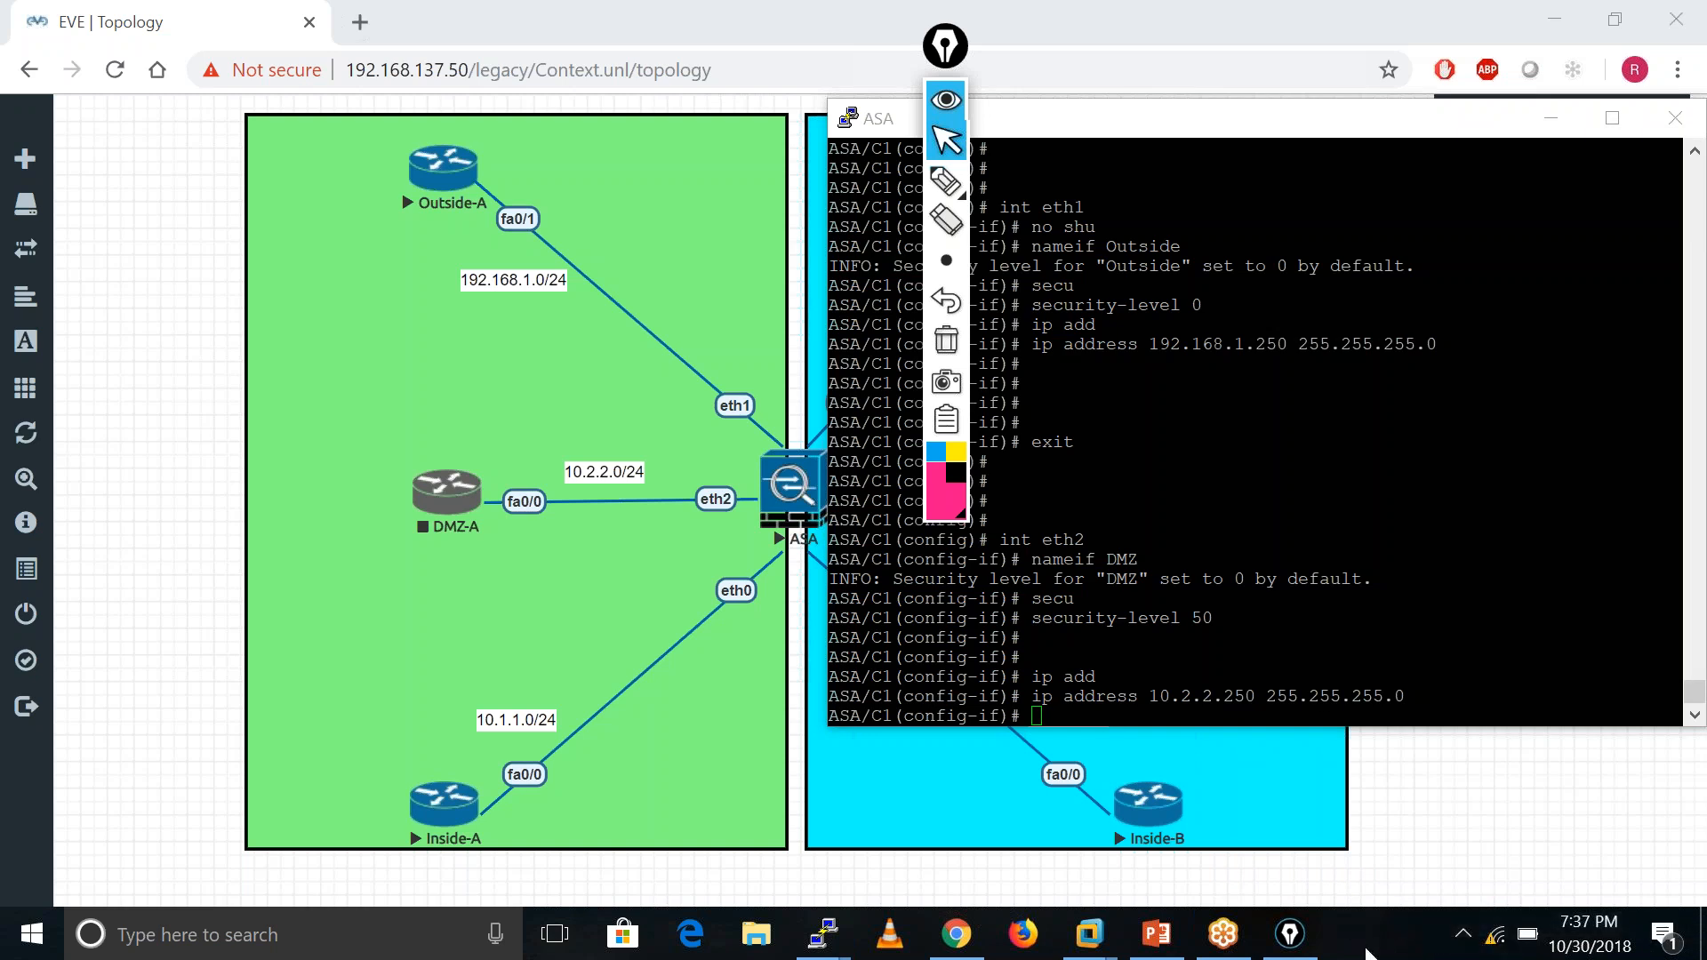
click(948, 103)
click(948, 104)
drag(948, 104, 1598, 233)
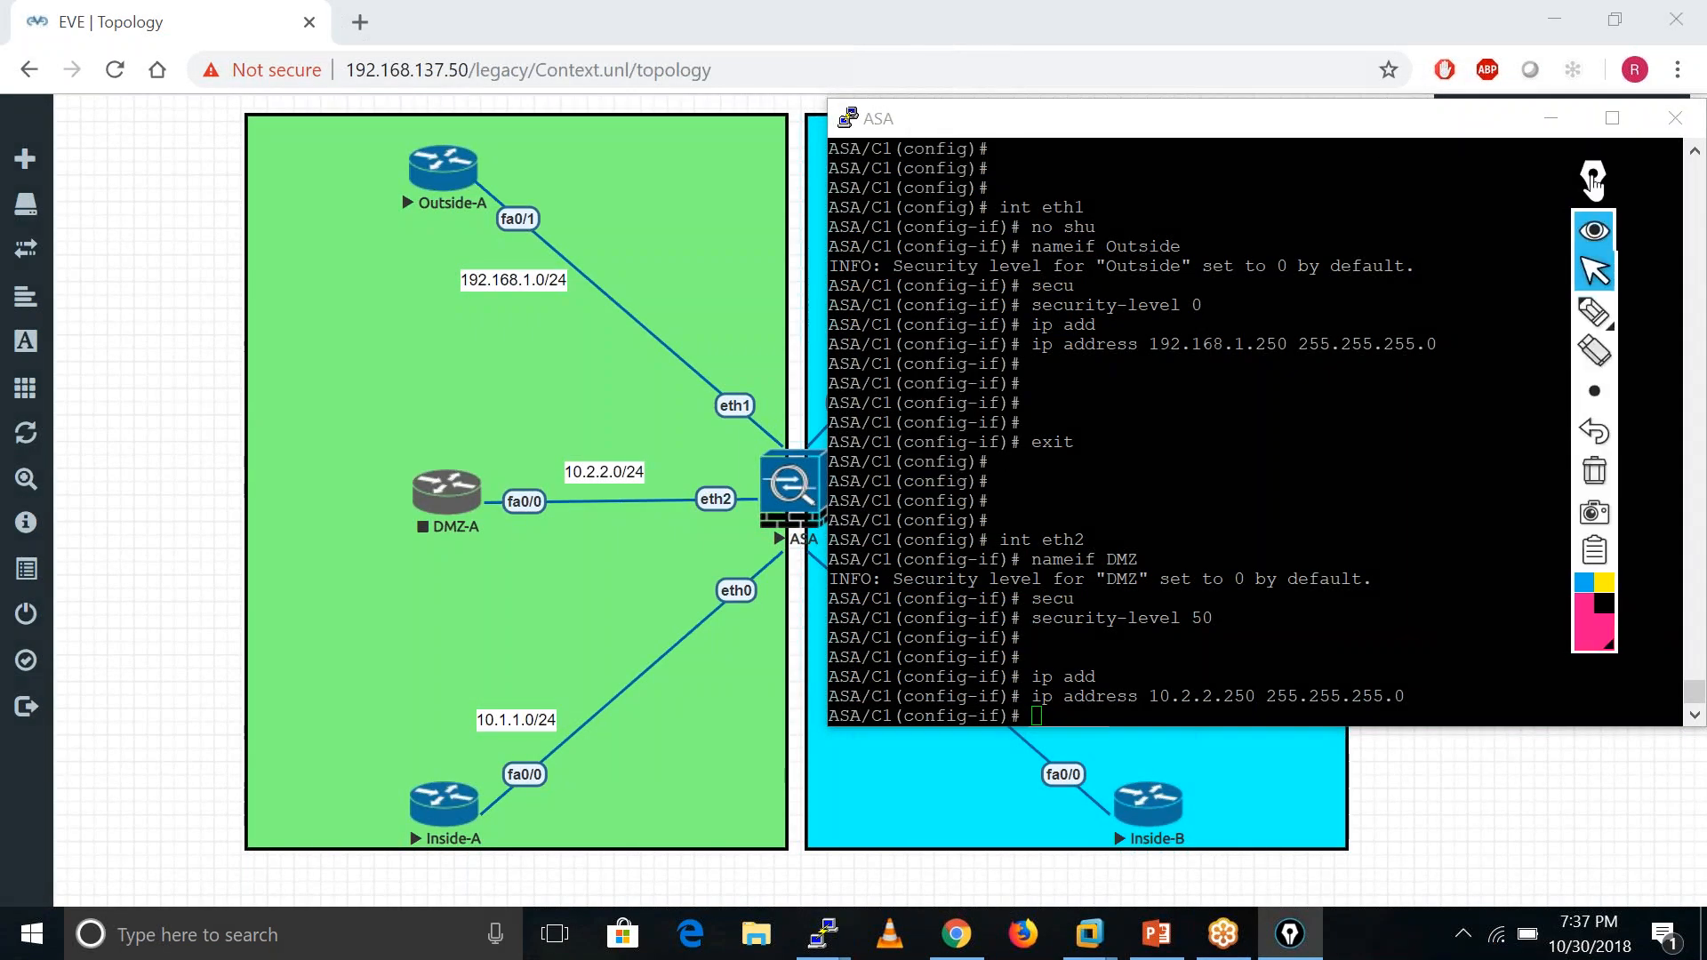
click(1598, 233)
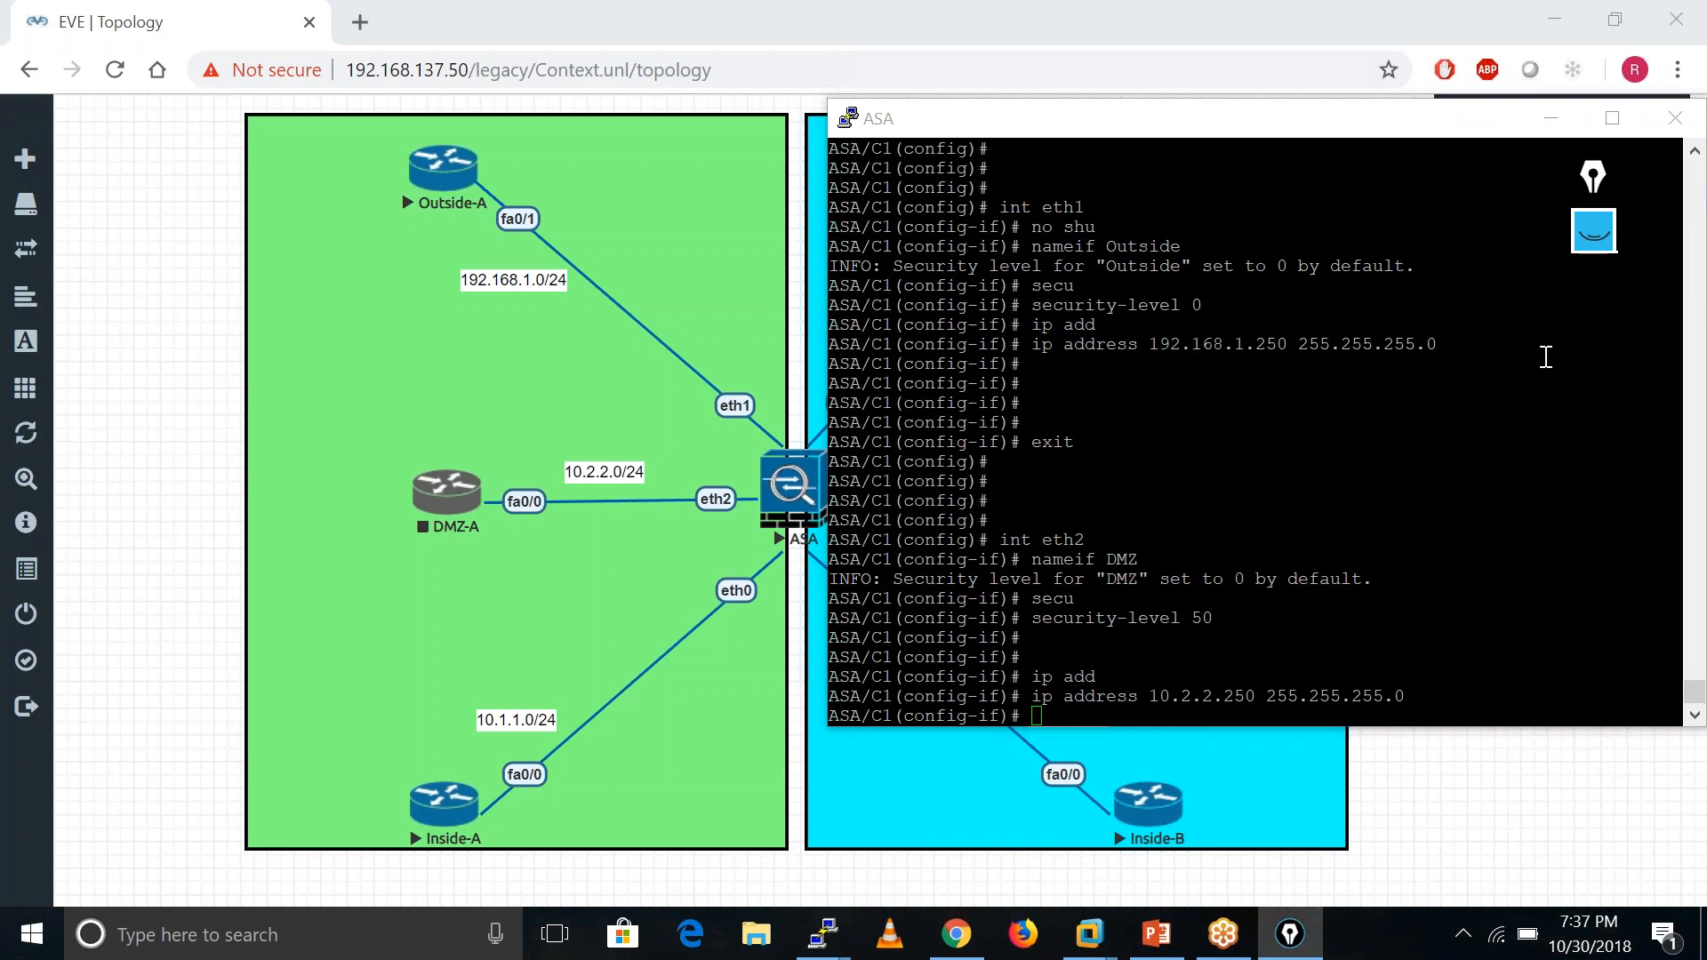
mouse_move(1598, 174)
mouse_down()
mouse_move(1650, 132)
mouse_move(1645, 97)
mouse_move(1633, 151)
mouse_move(1641, 115)
mouse_up()
- Add blank prompt lines in the ASA C1 console, nudge it aside, and return to the topology page
click(1433, 587)
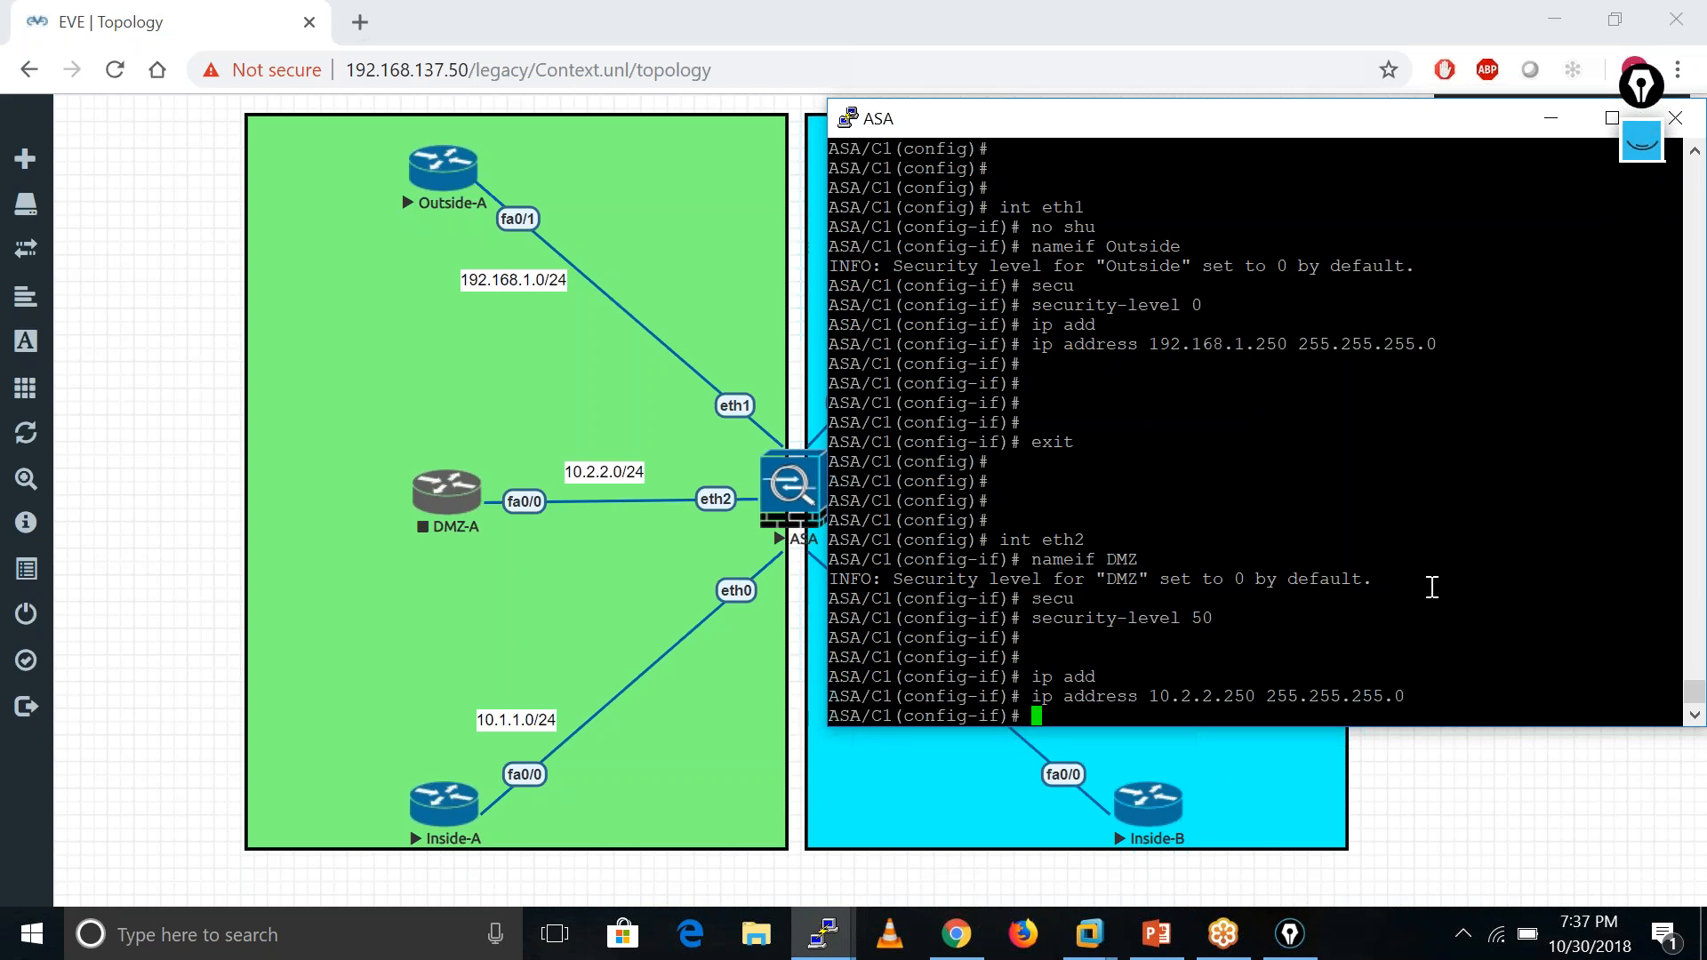
key(Return)
click(1161, 34)
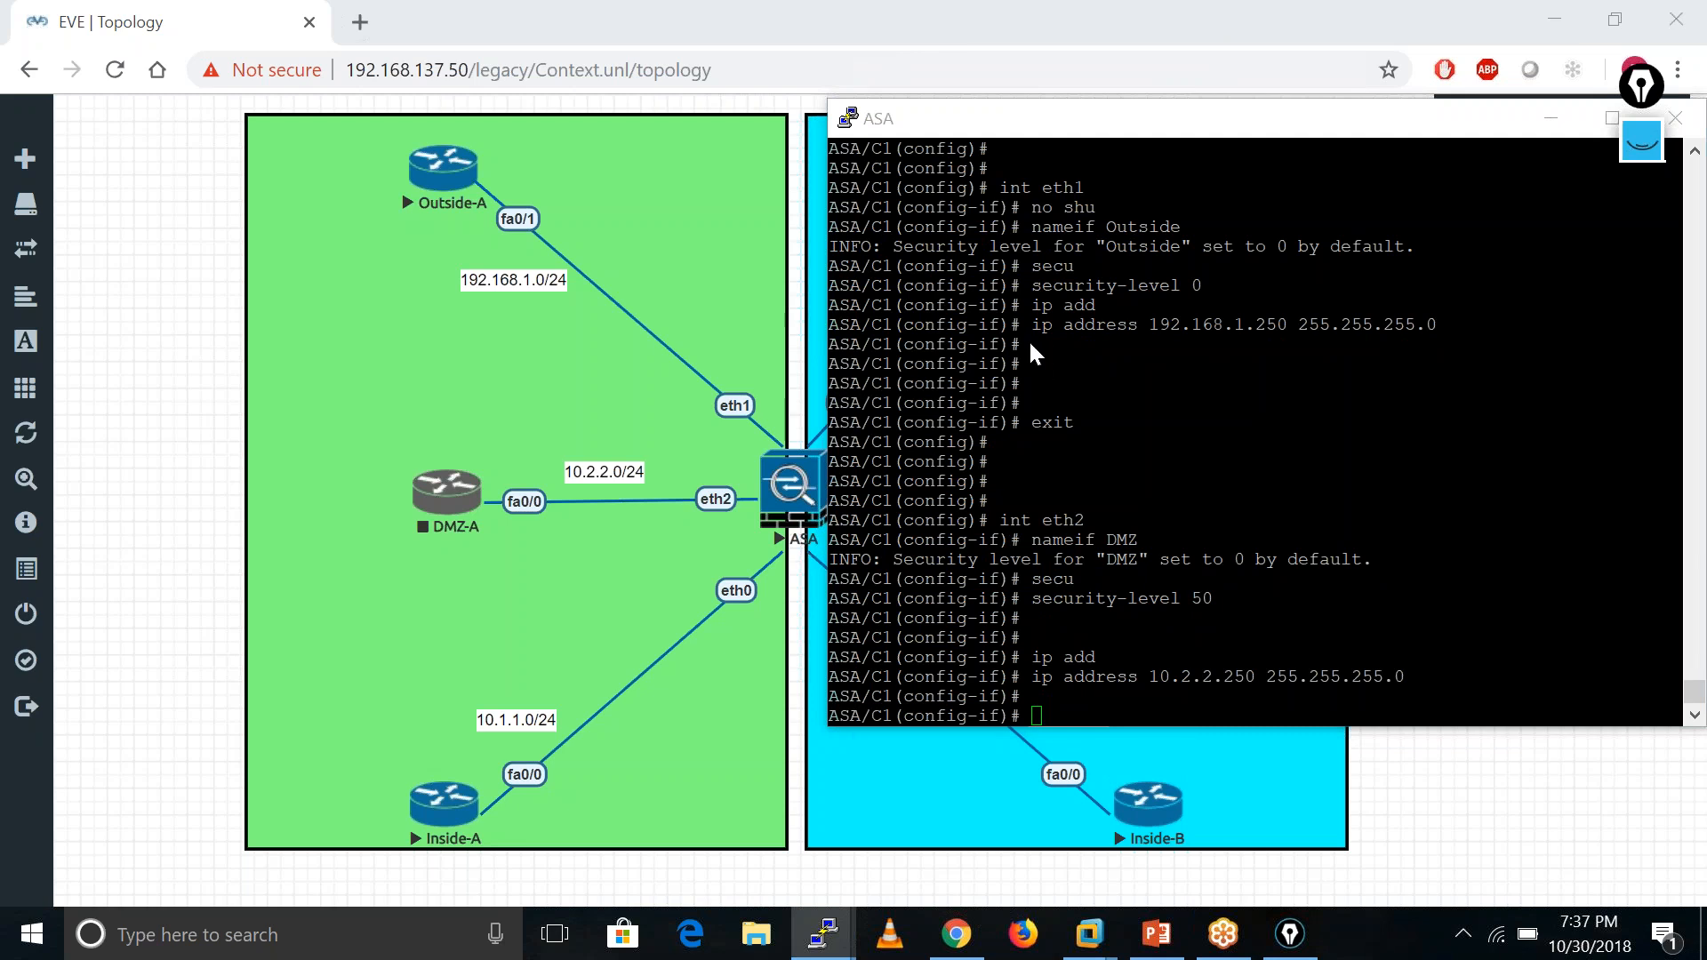
click(1196, 658)
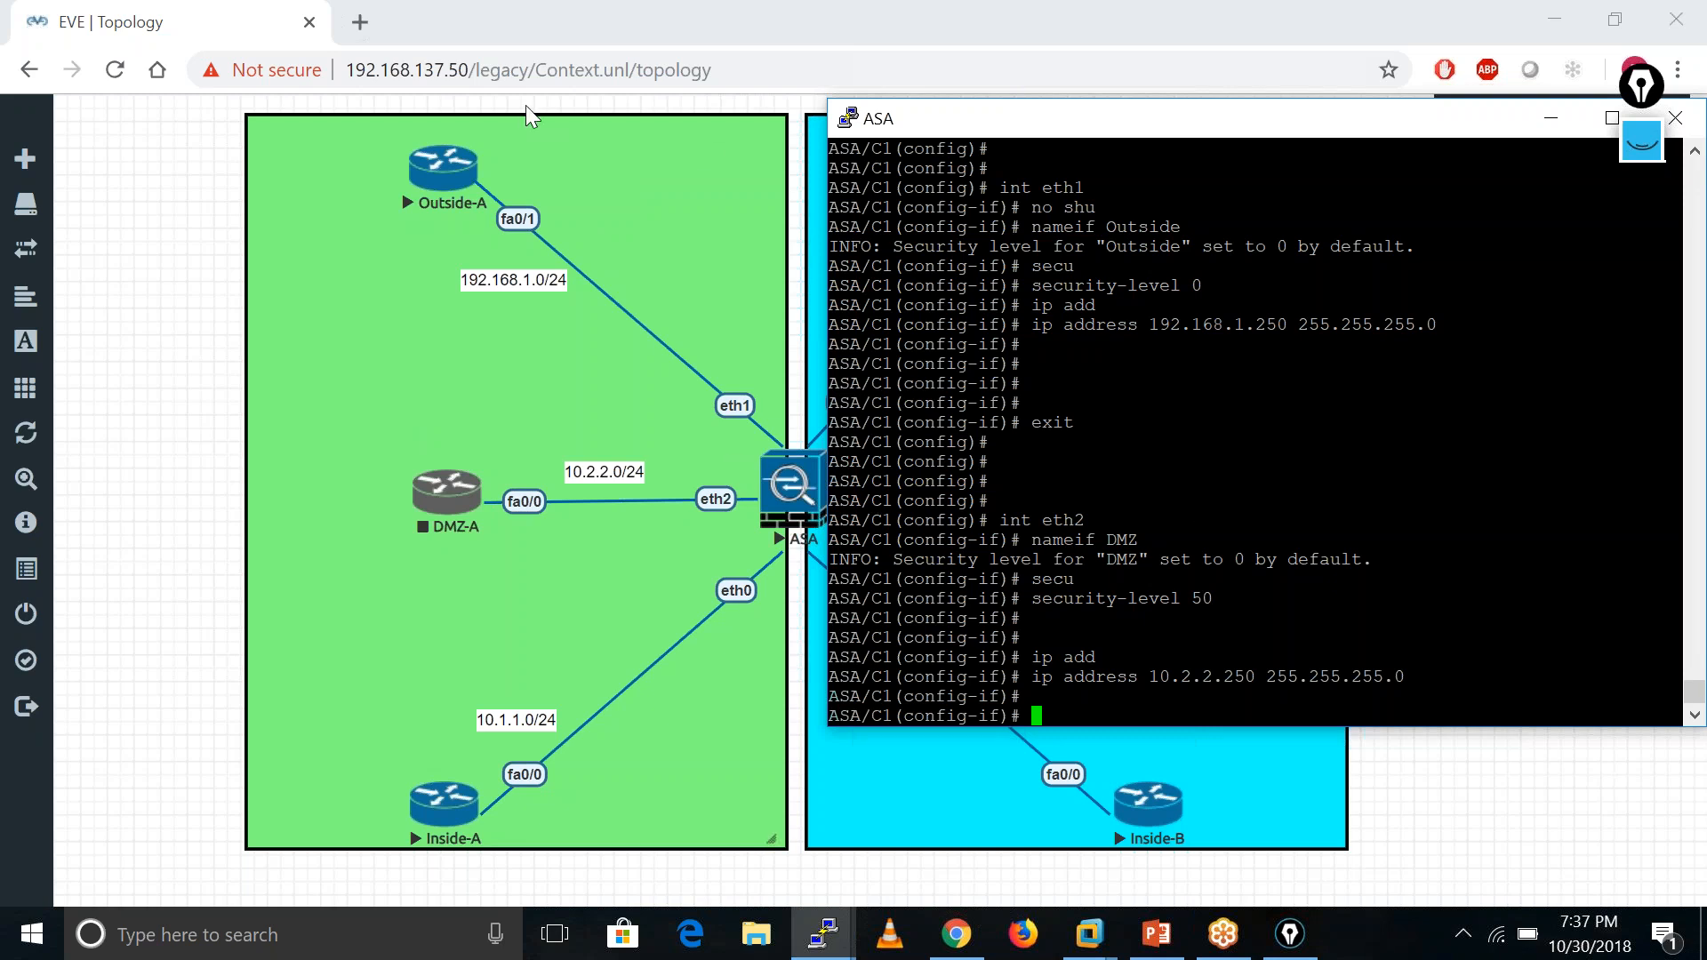
key(Return)
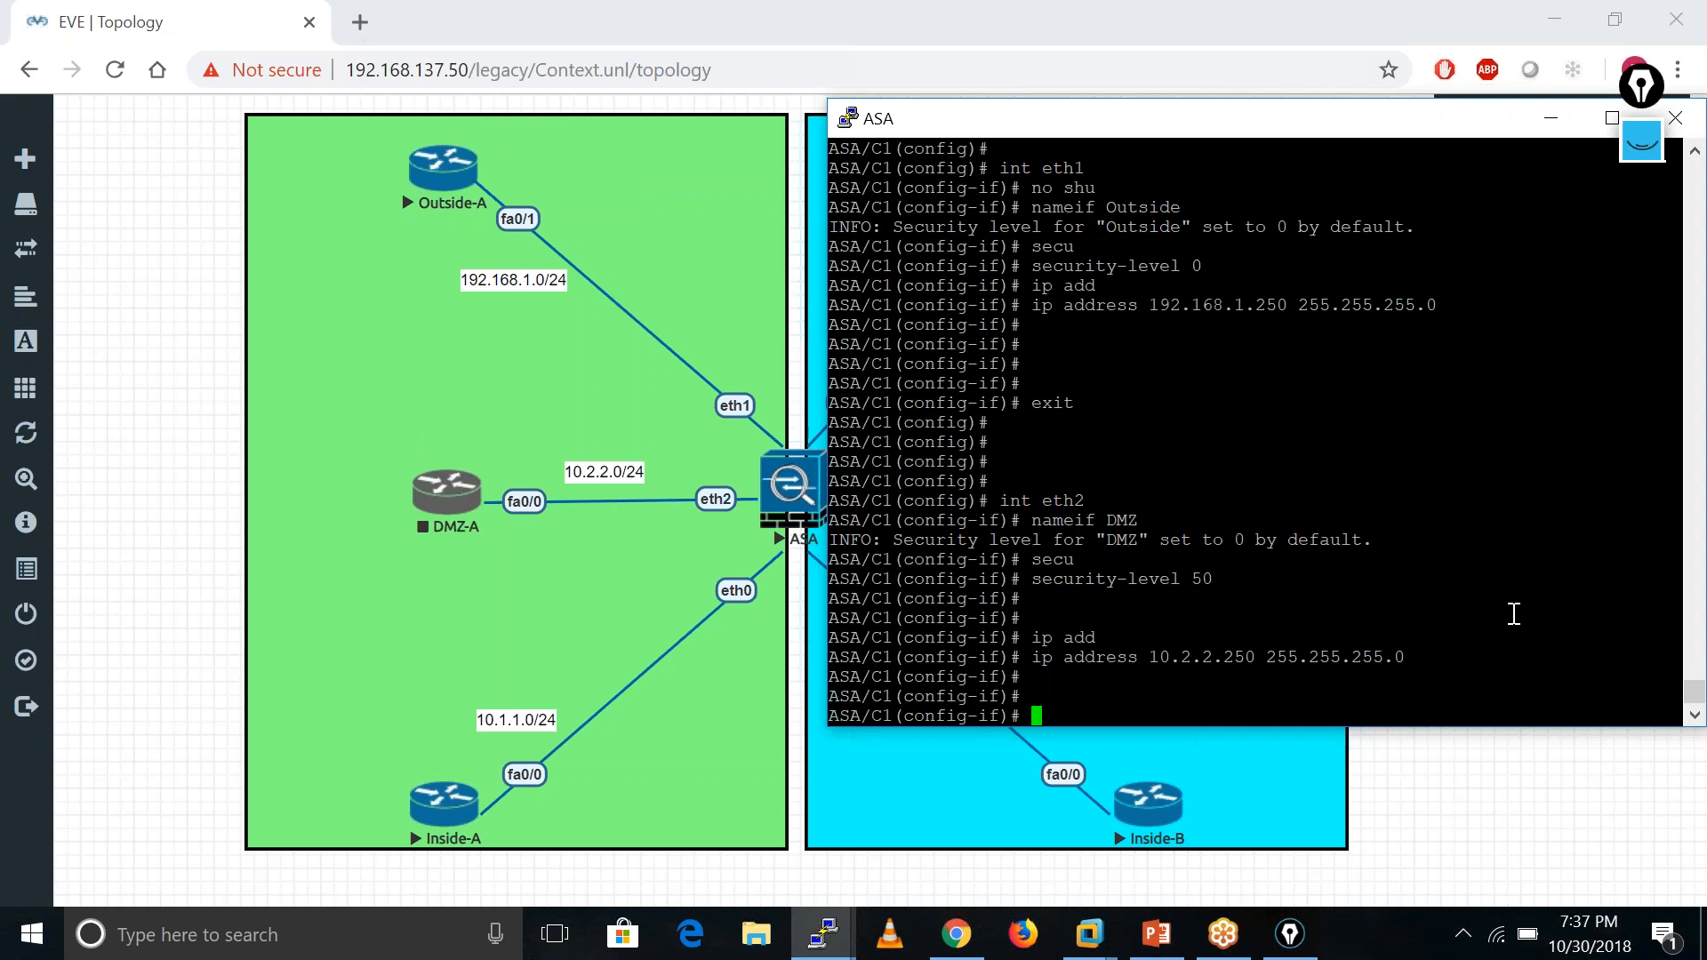
key(Return)
double_click(1381, 460)
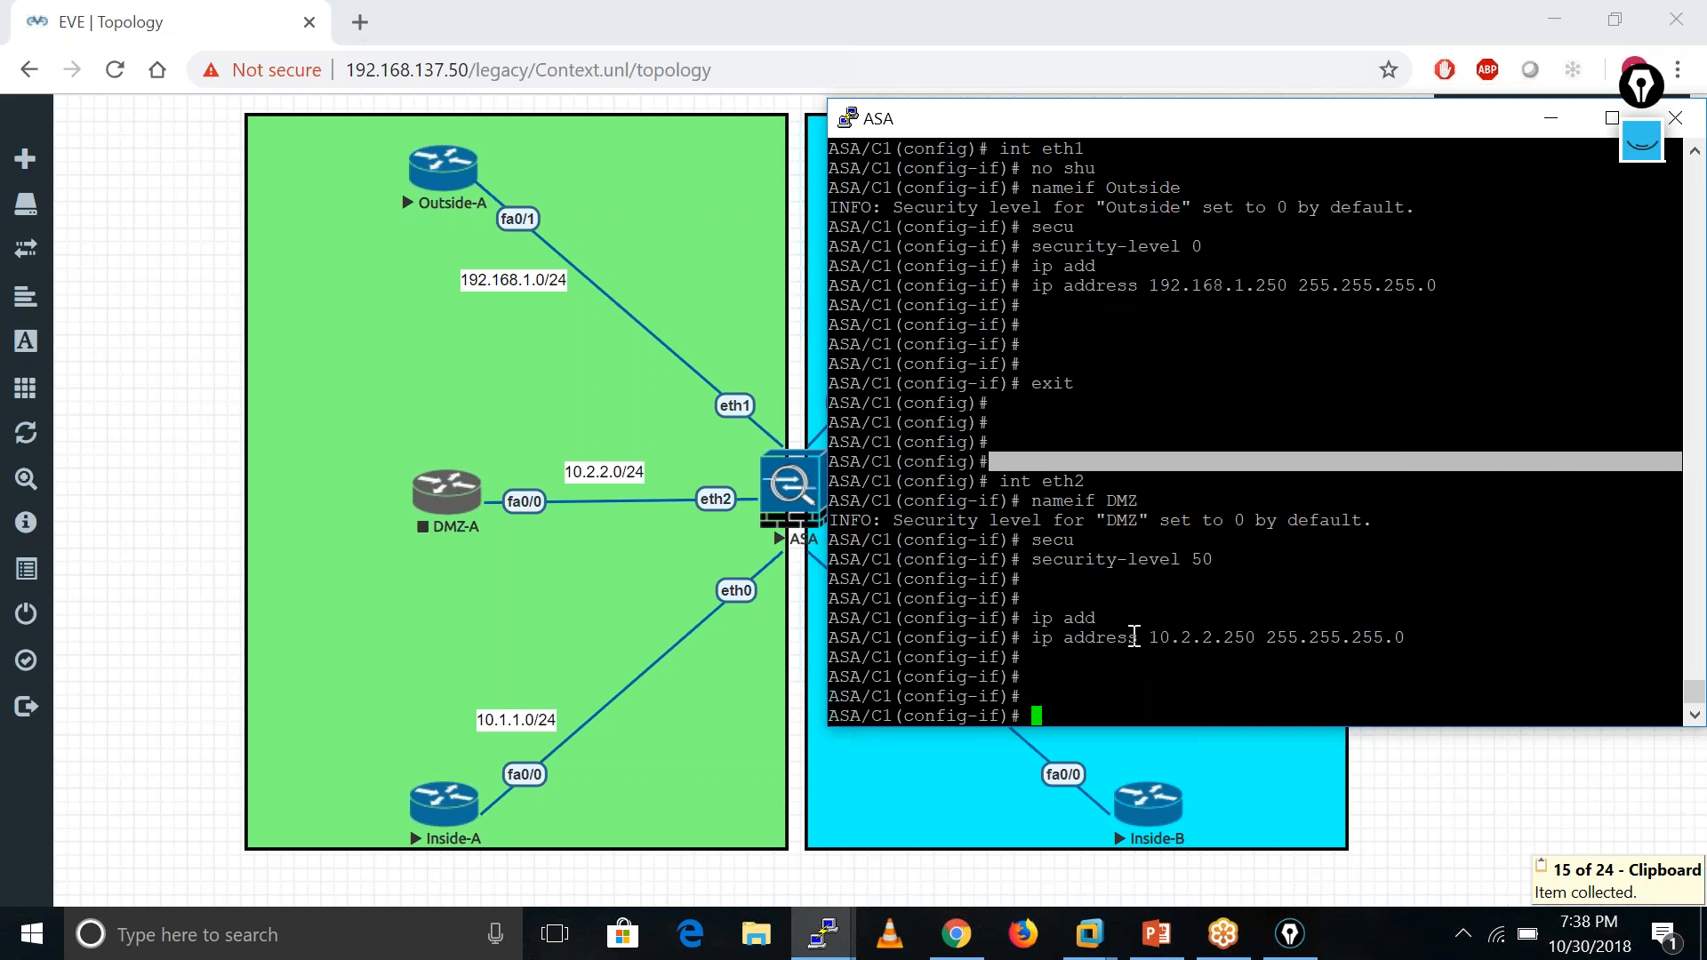
key(Return)
key(Return)
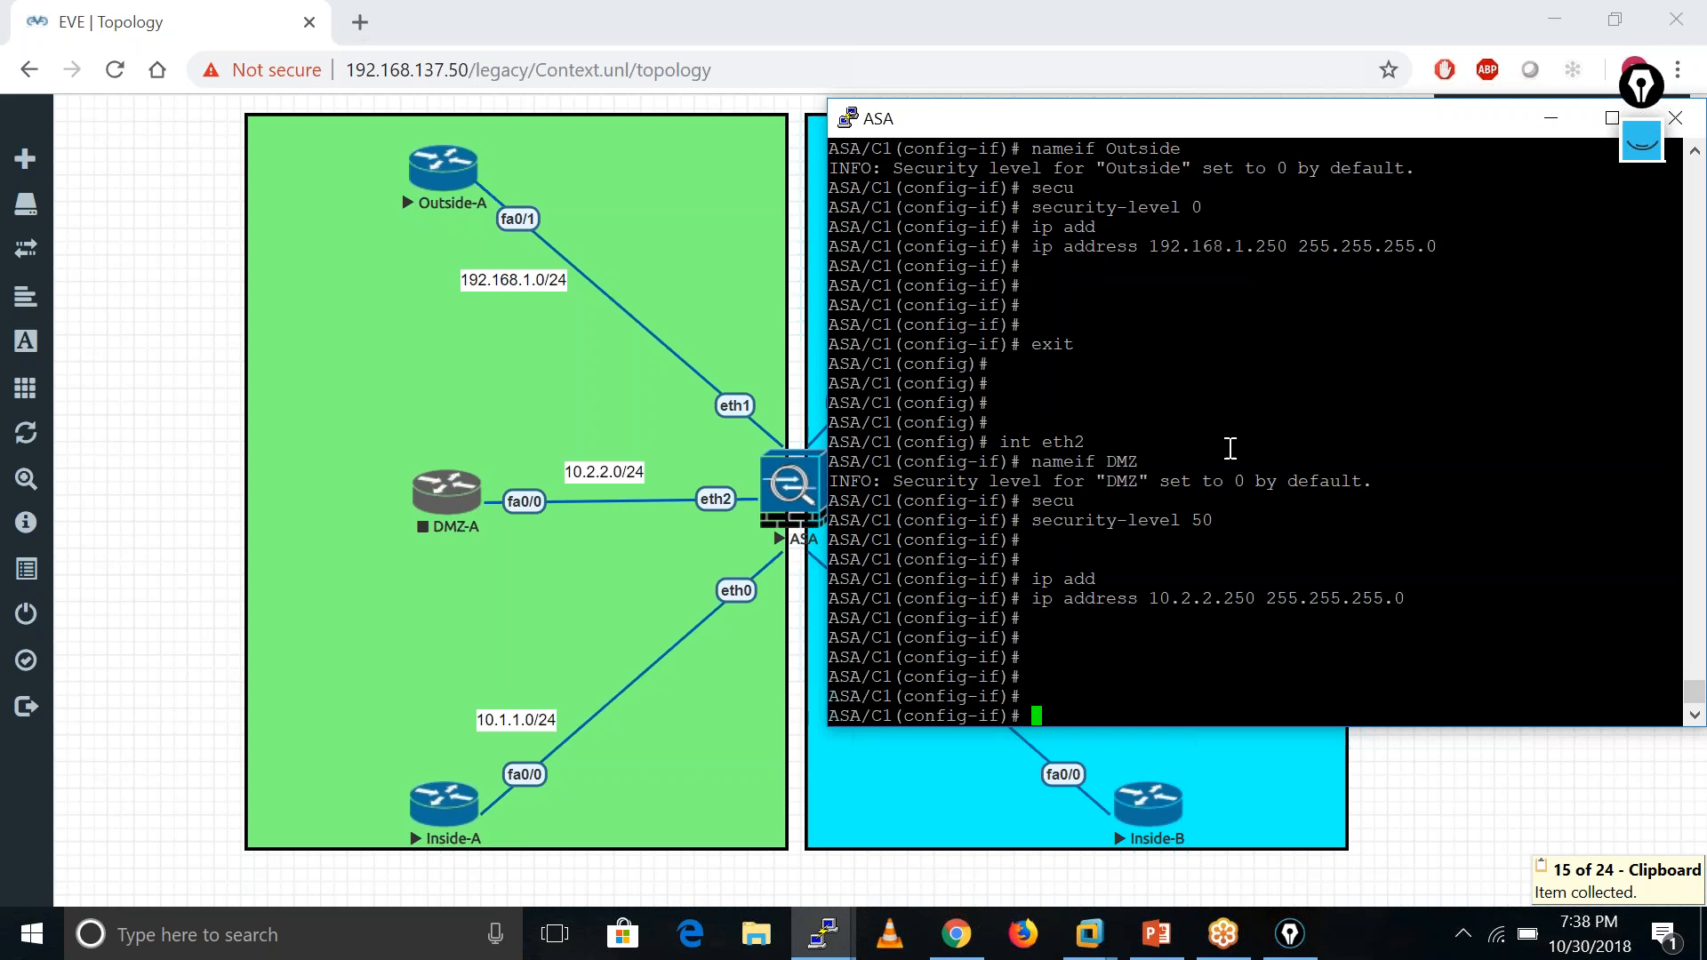
mouse_move(1309, 130)
mouse_down()
mouse_move(1147, 187)
mouse_move(1272, 155)
mouse_move(1293, 119)
mouse_up()
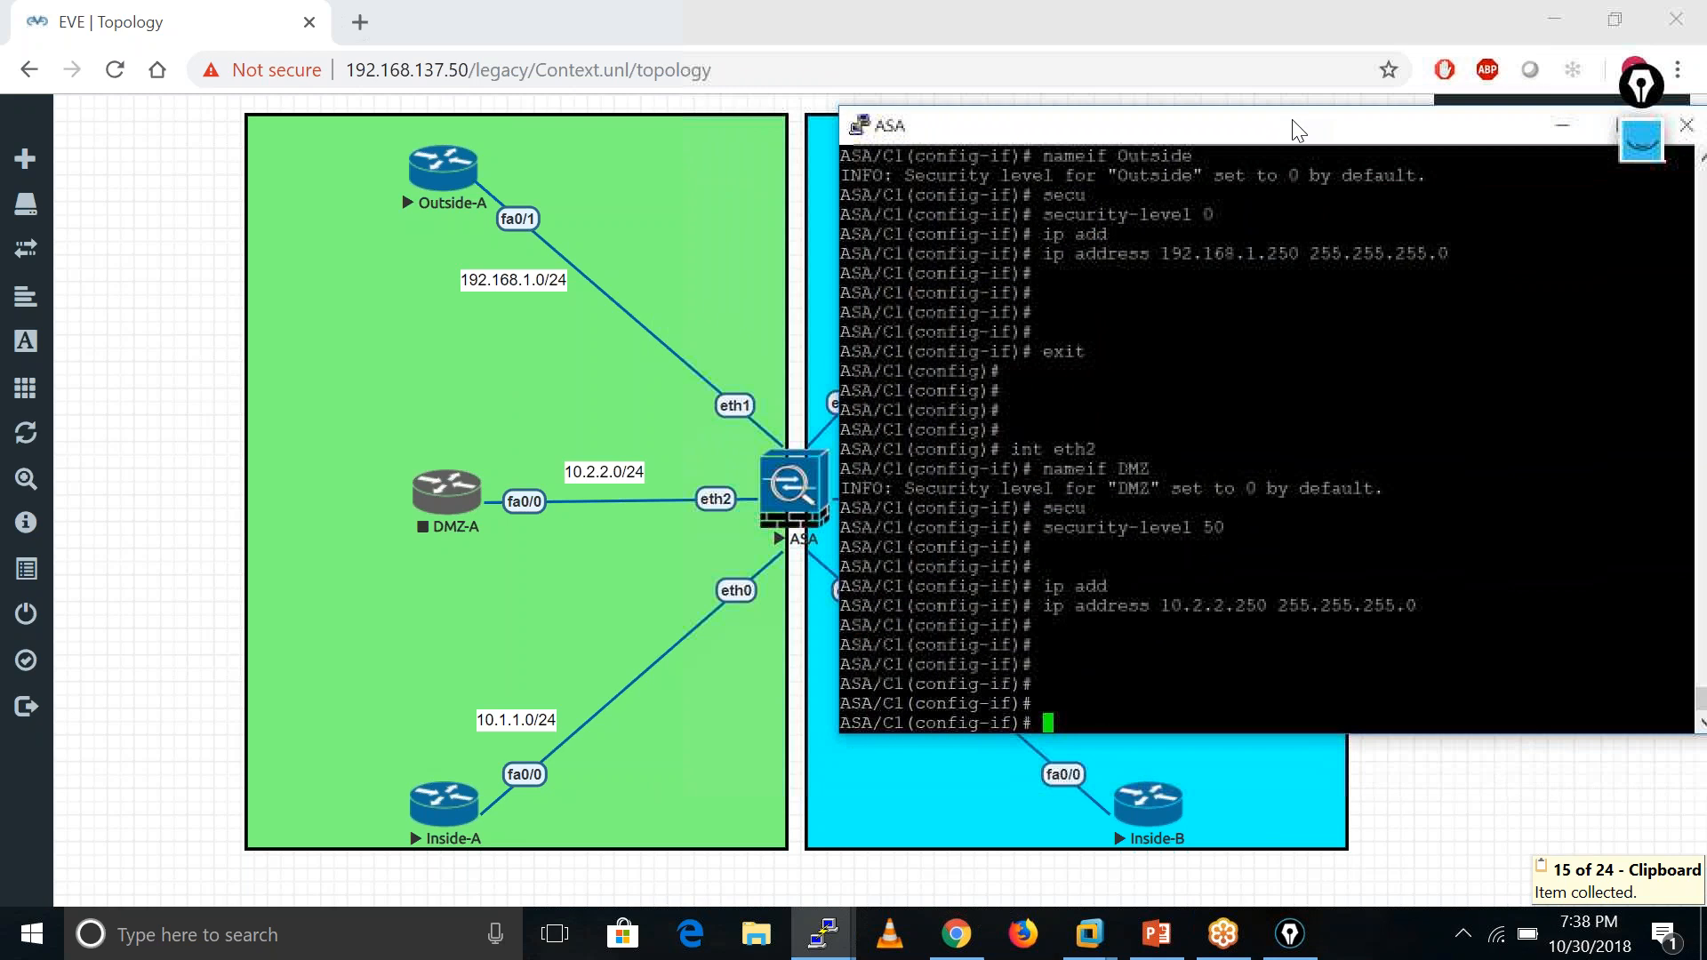
key(Return)
key(Return)
click(1251, 30)
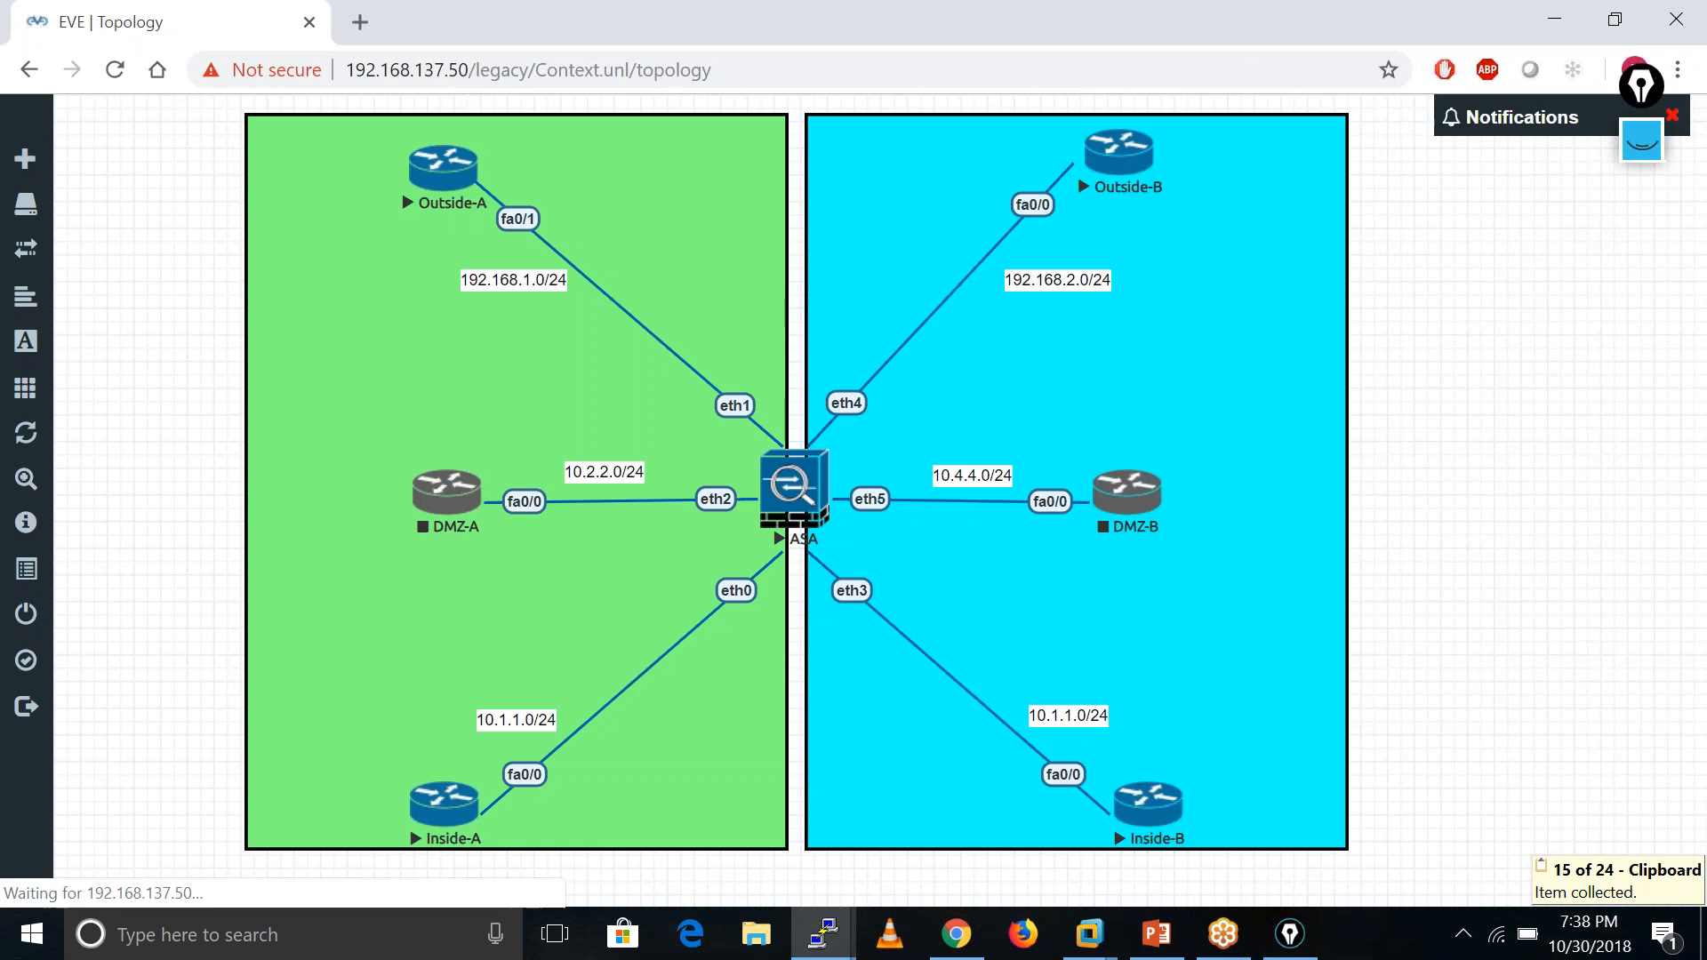
- Open the Outside-B router console, then close its session
click(1236, 944)
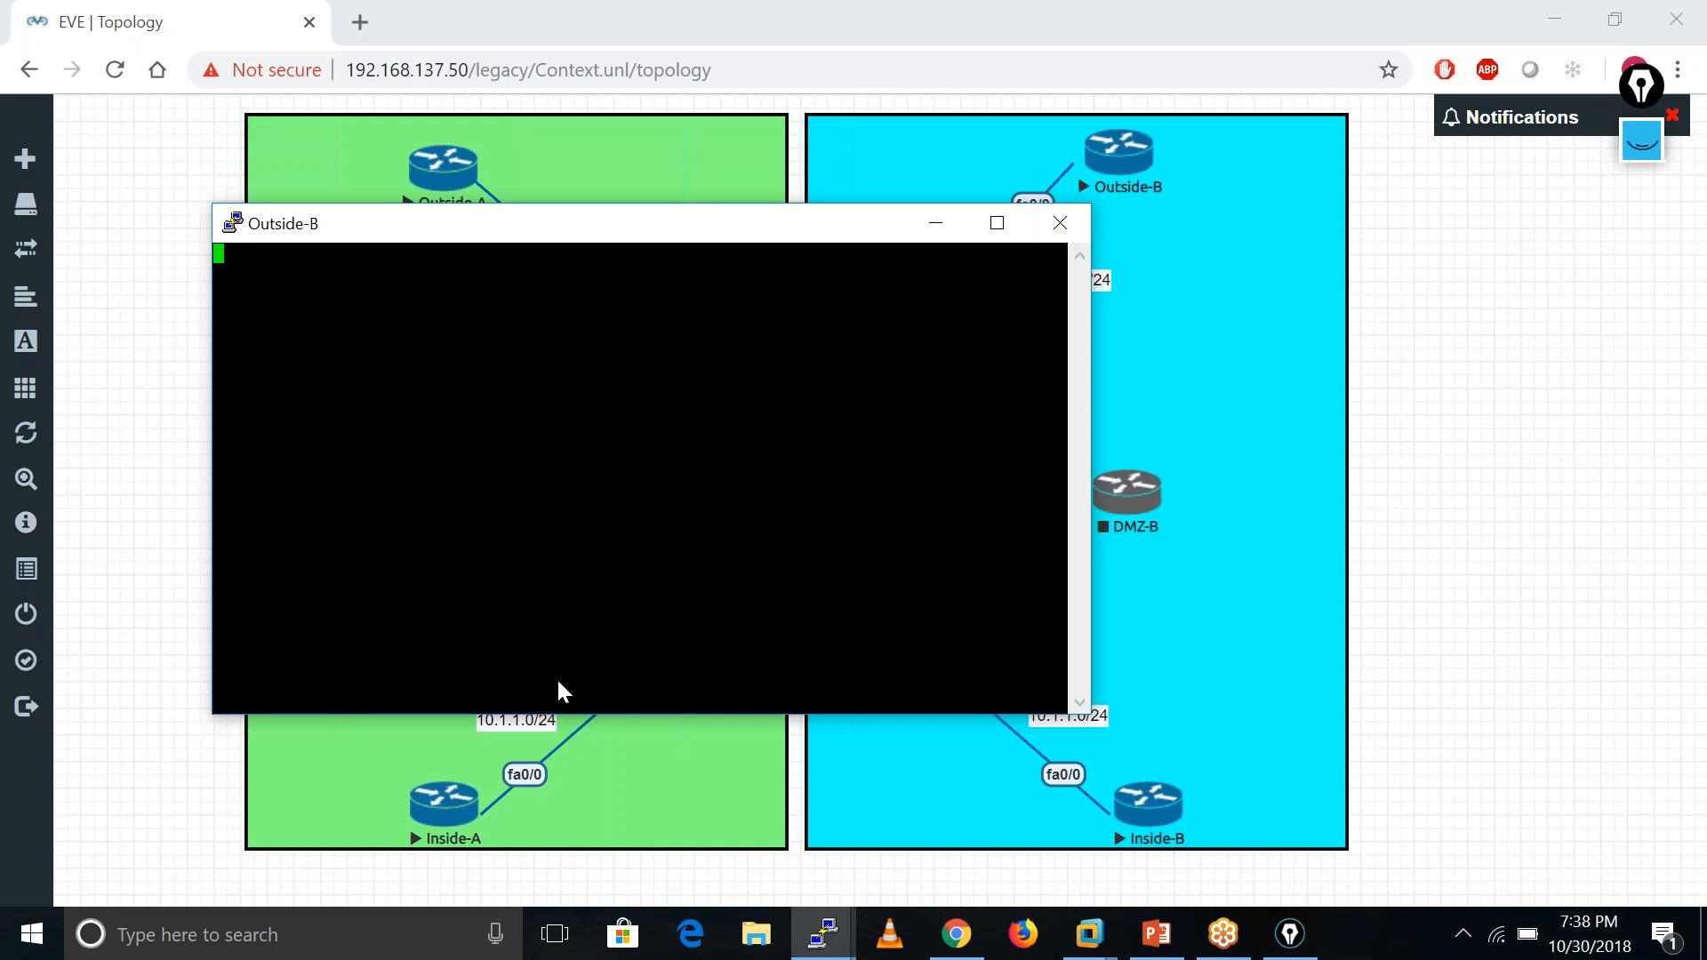
click(1060, 223)
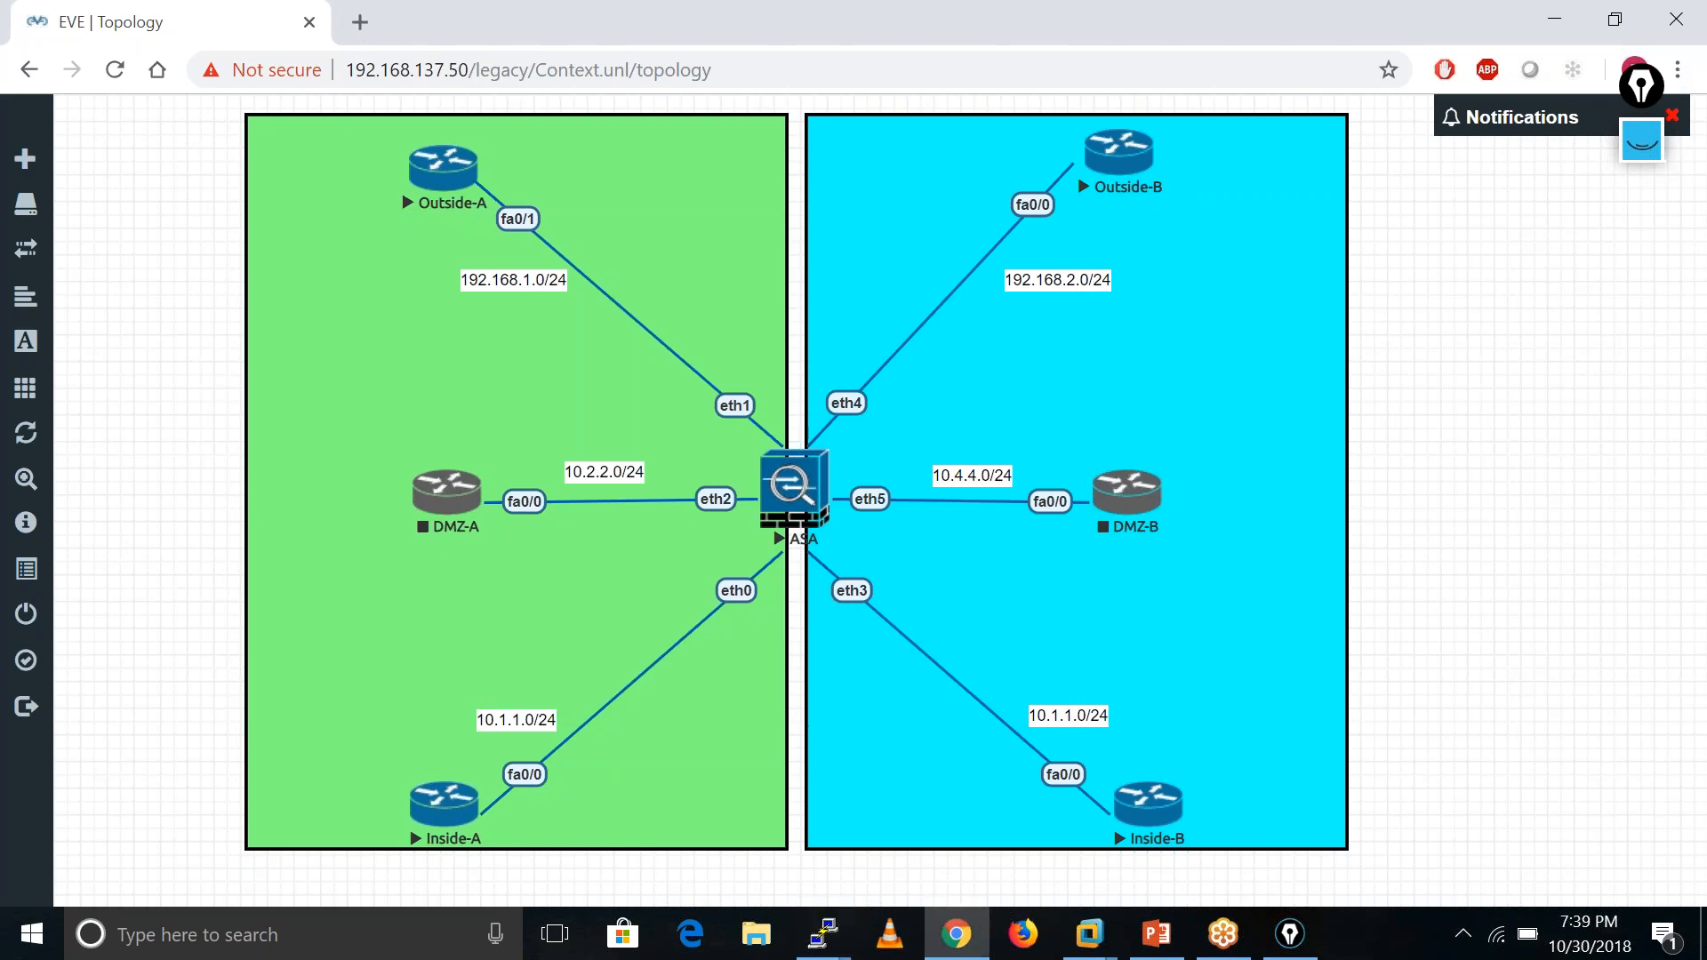
click(794, 489)
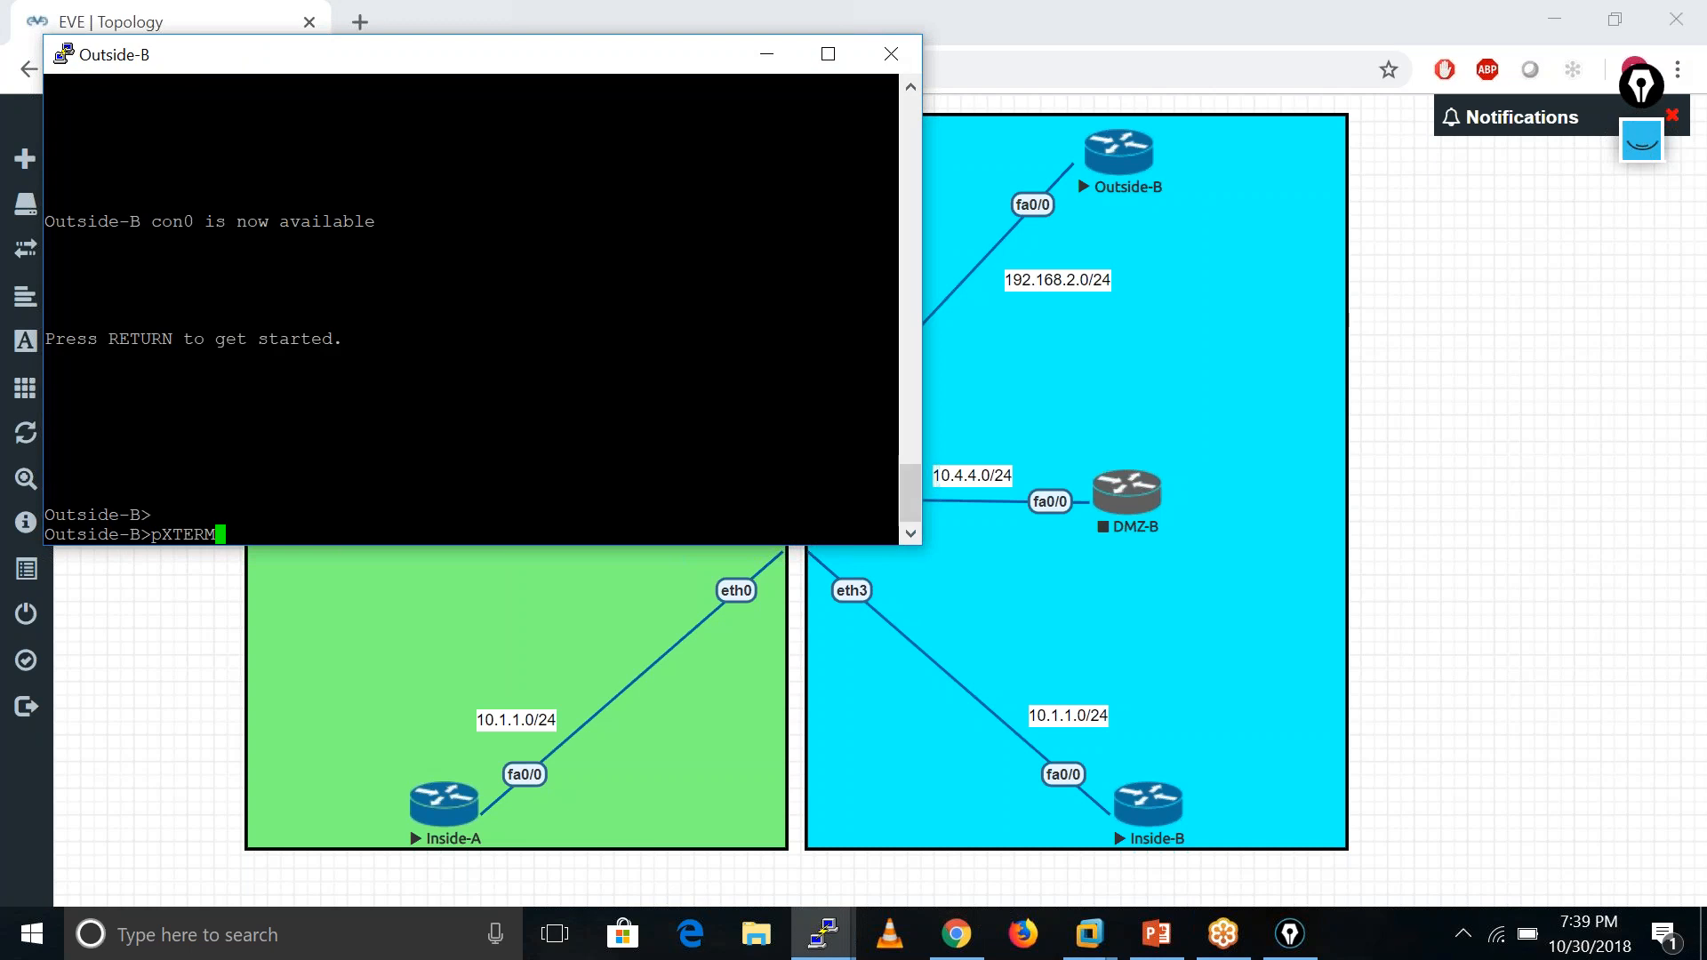
click(891, 53)
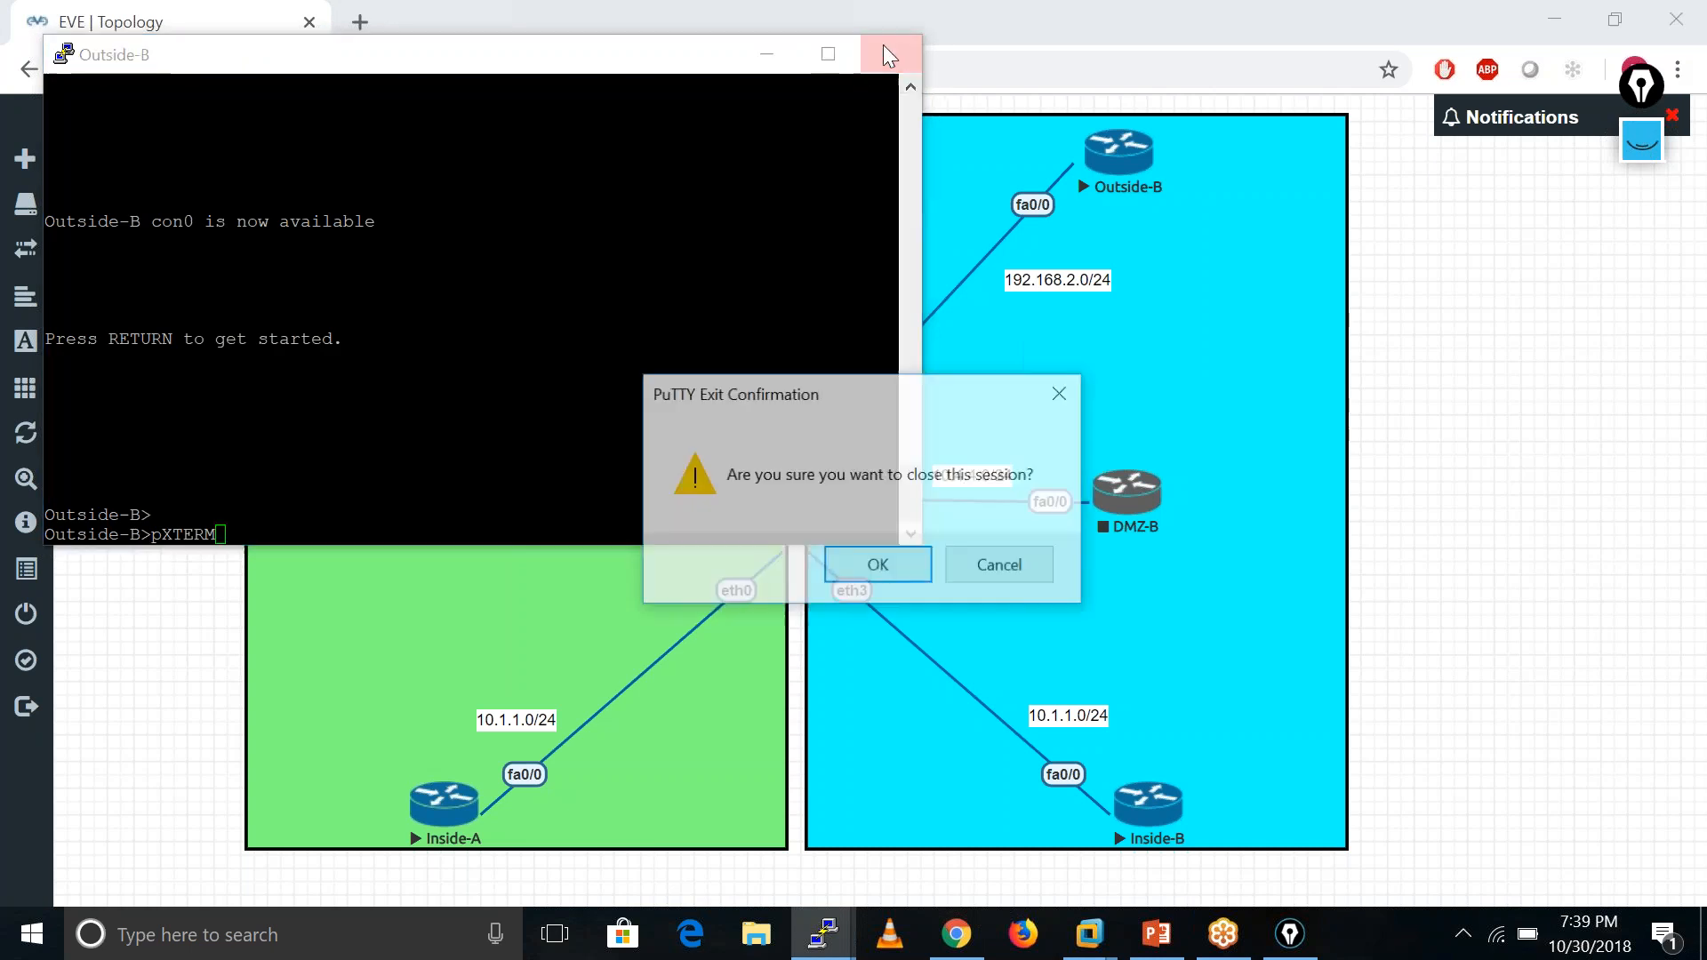
click(861, 566)
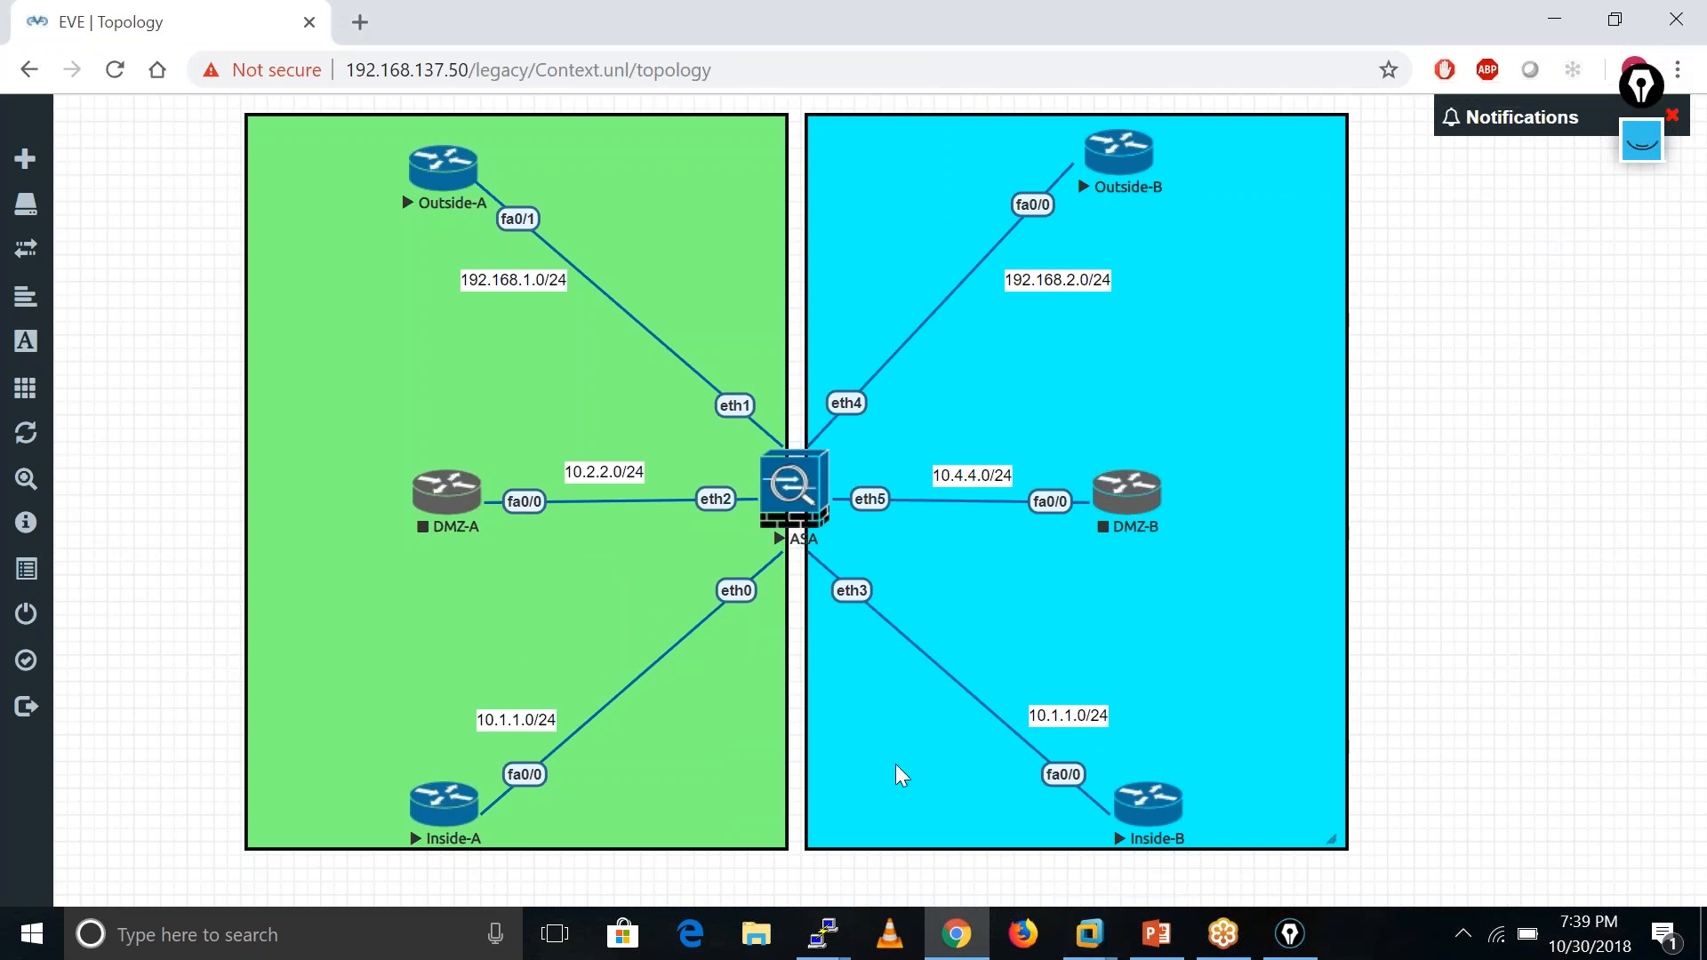
- Stop the Outside-B and Inside-B routers, then return to the ASA C1 console
click(823, 934)
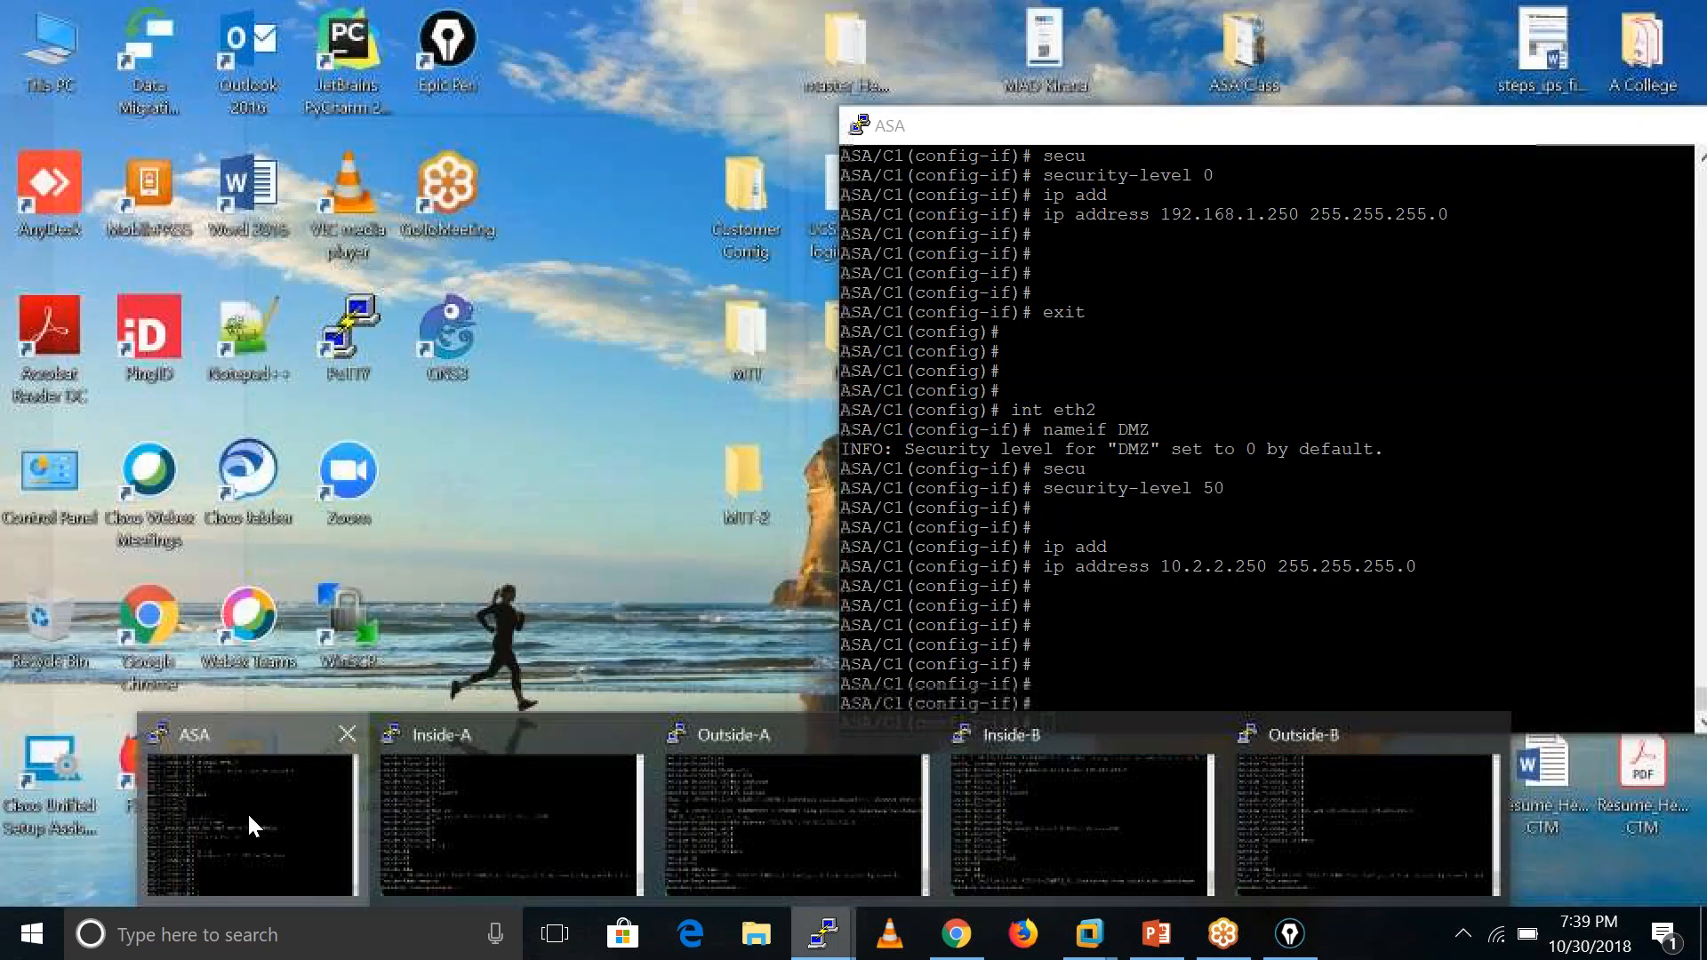
click(247, 812)
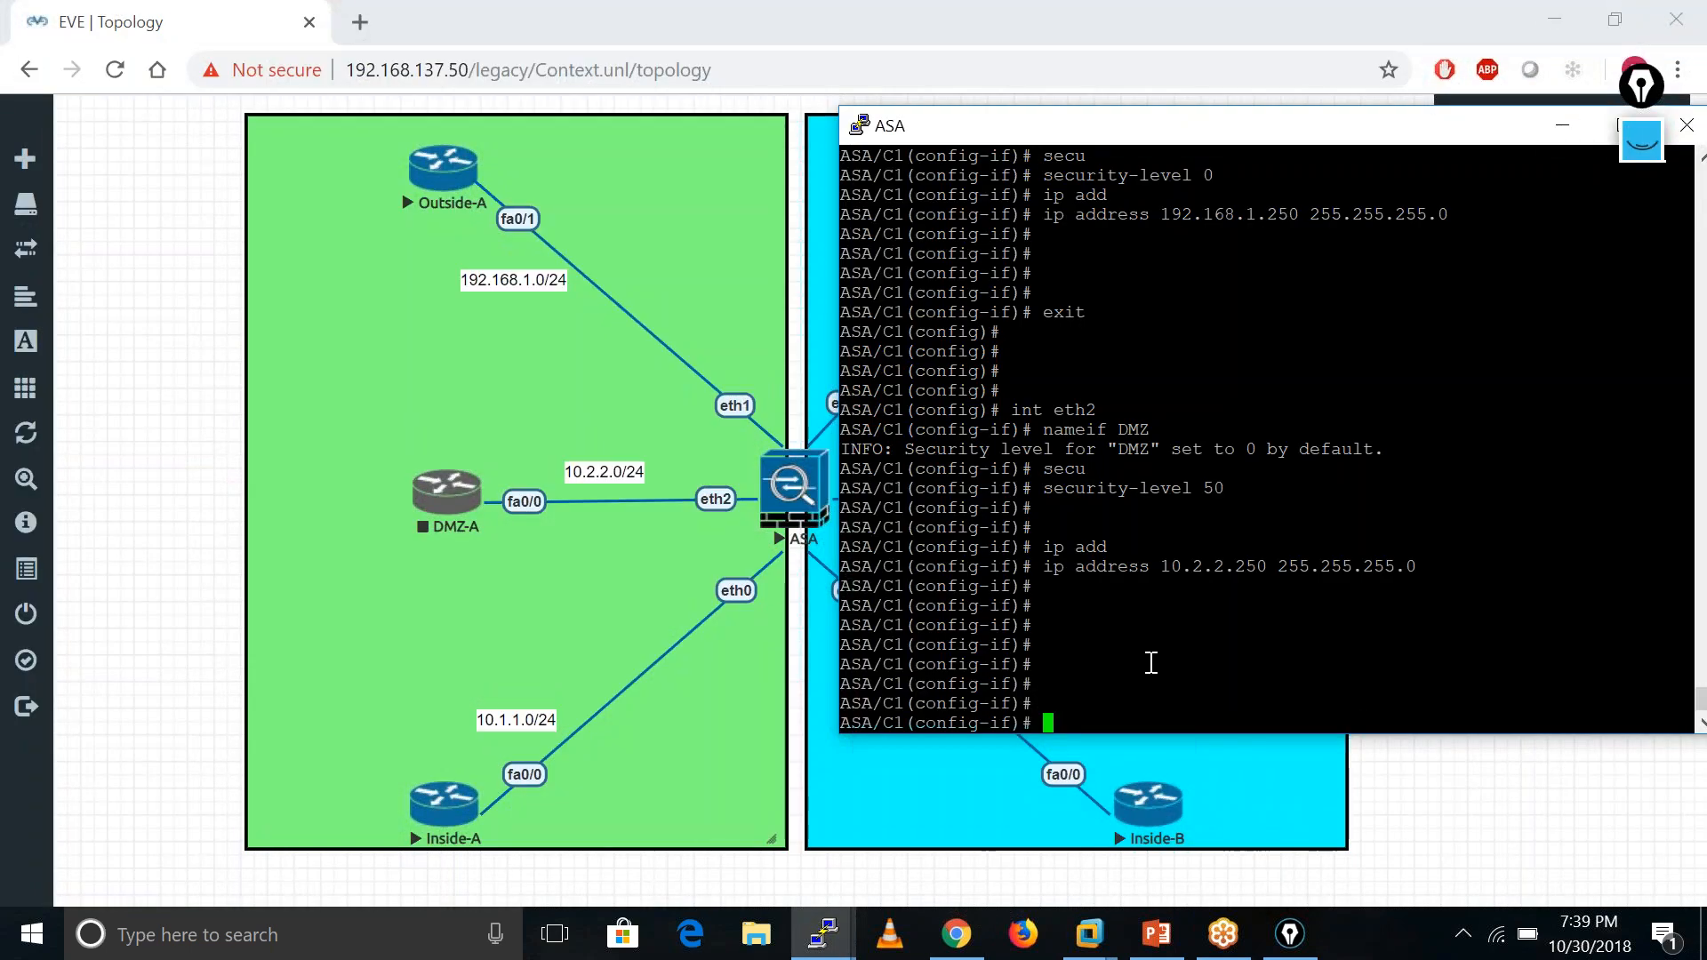
click(1560, 128)
right_click(1128, 166)
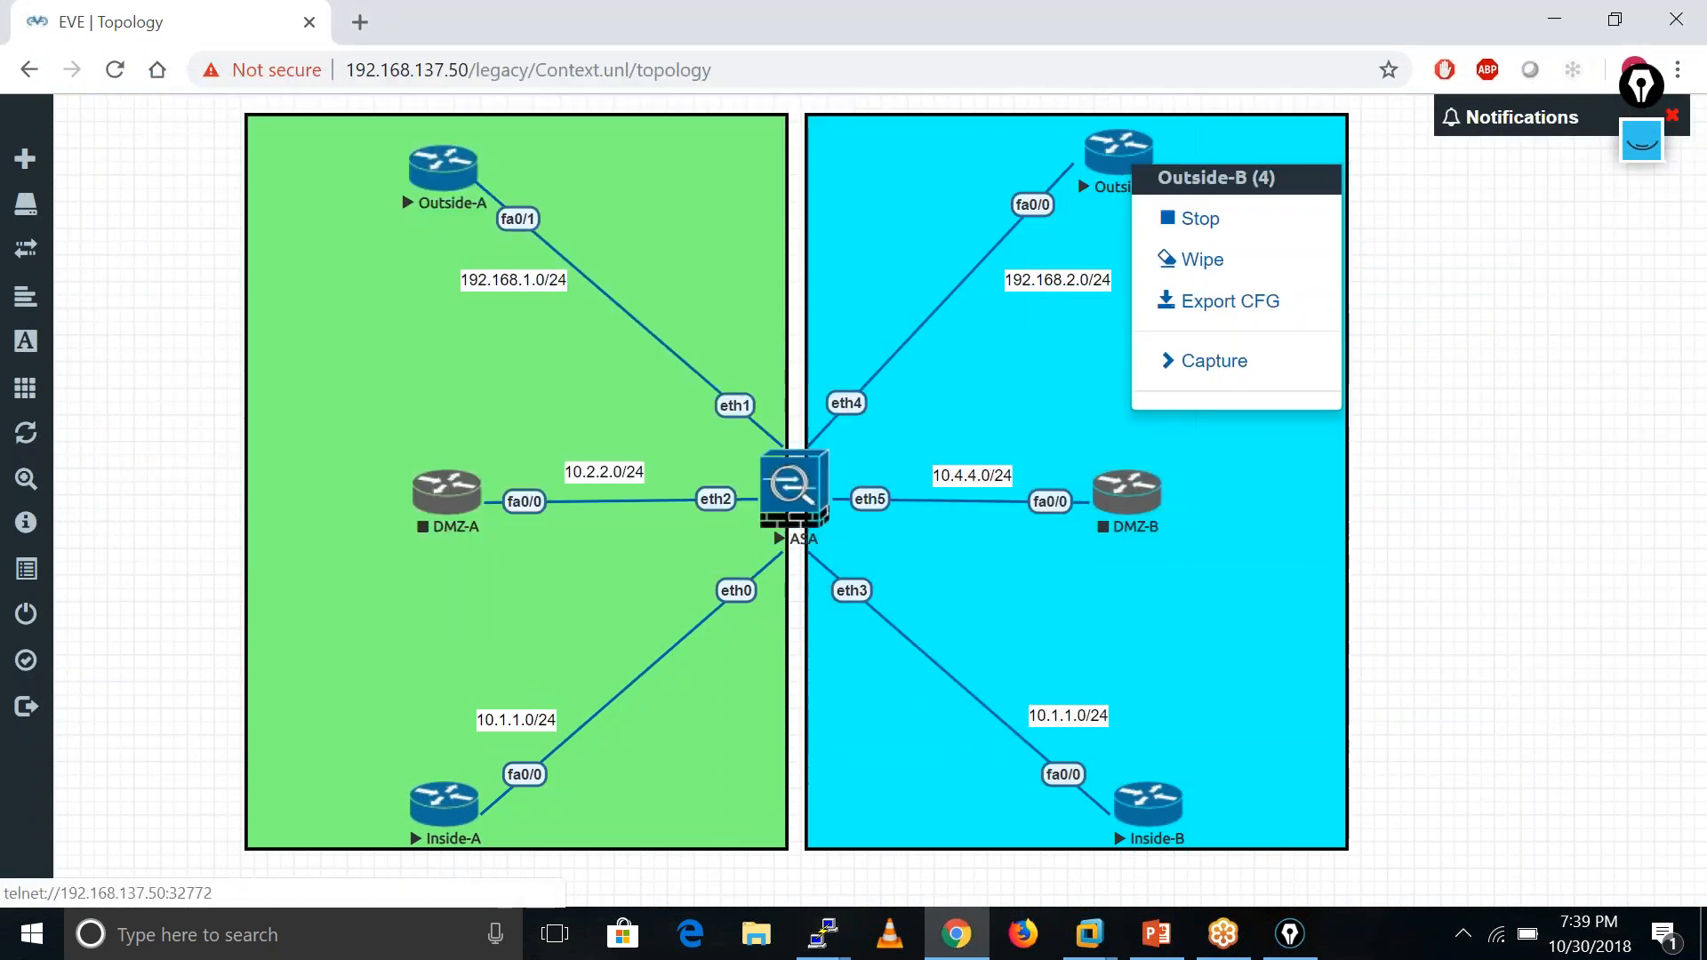
click(1187, 219)
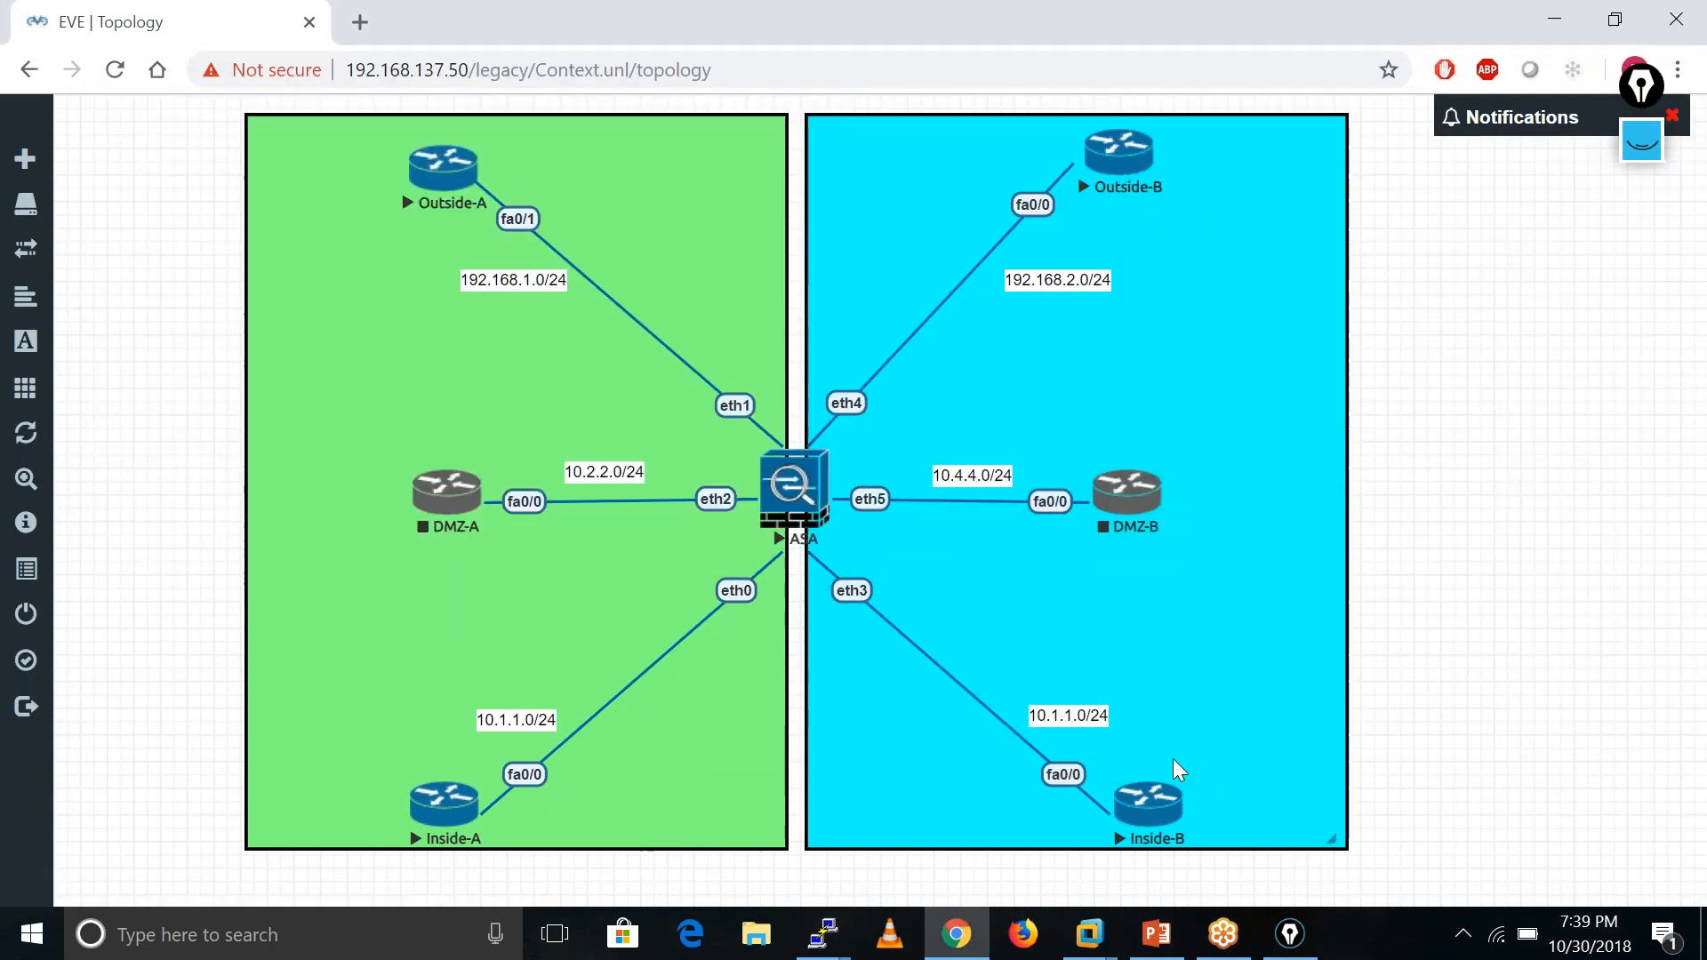
right_click(1164, 805)
click(1227, 712)
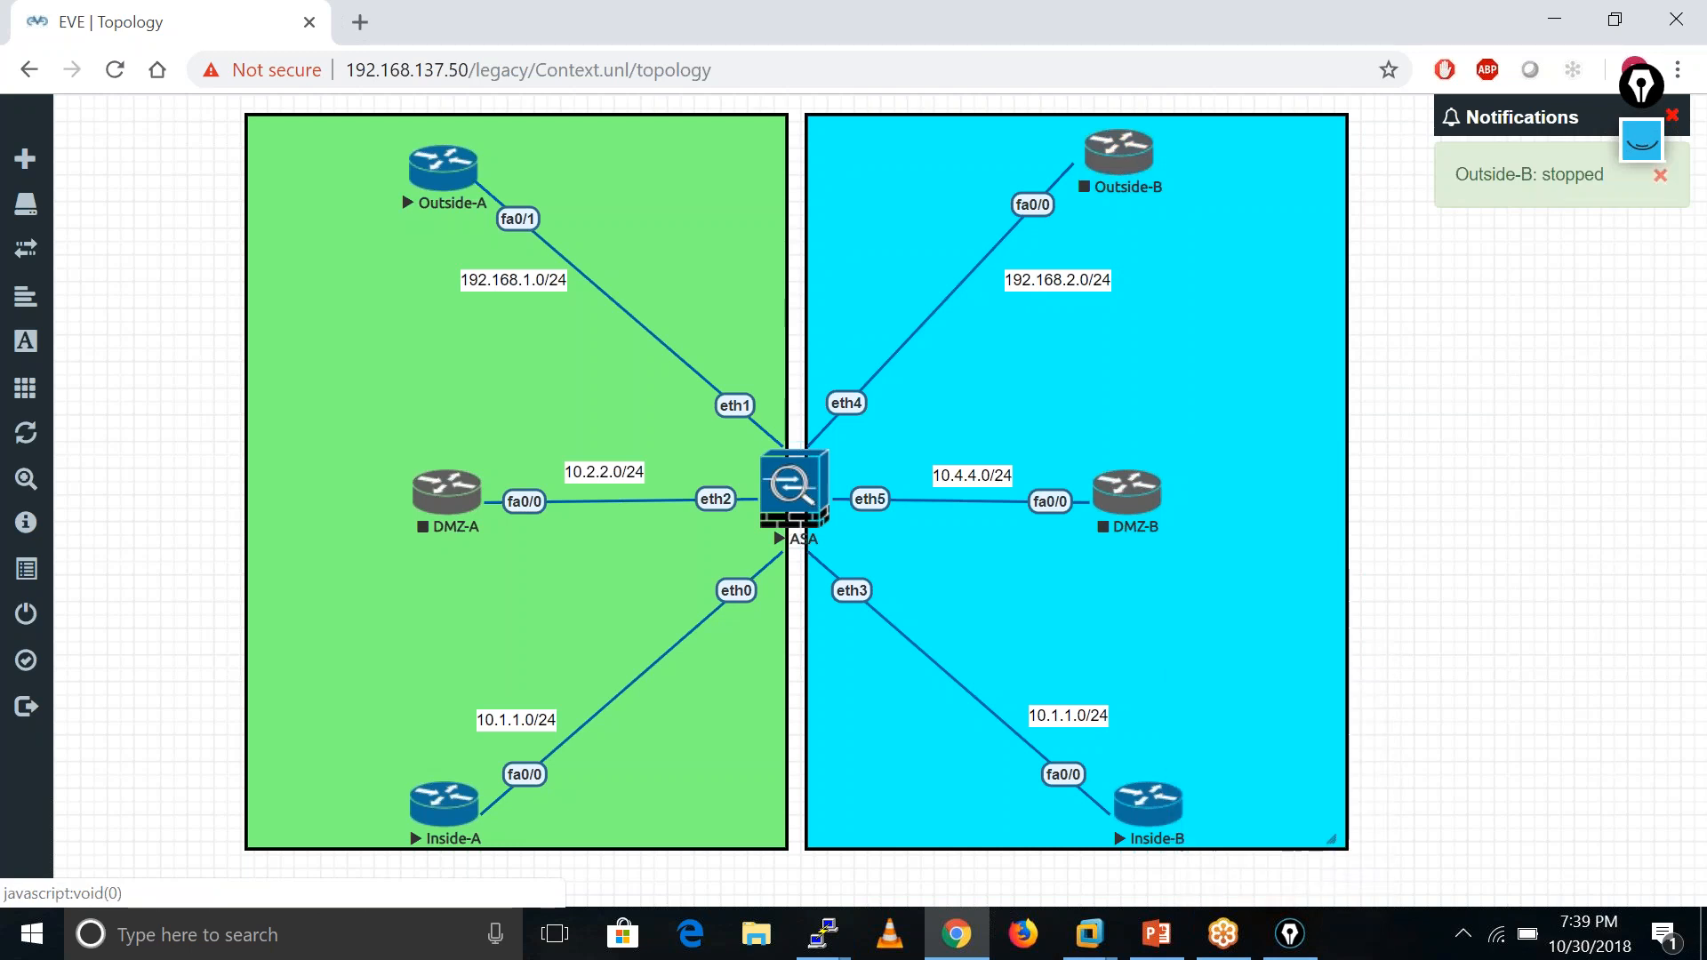
click(823, 934)
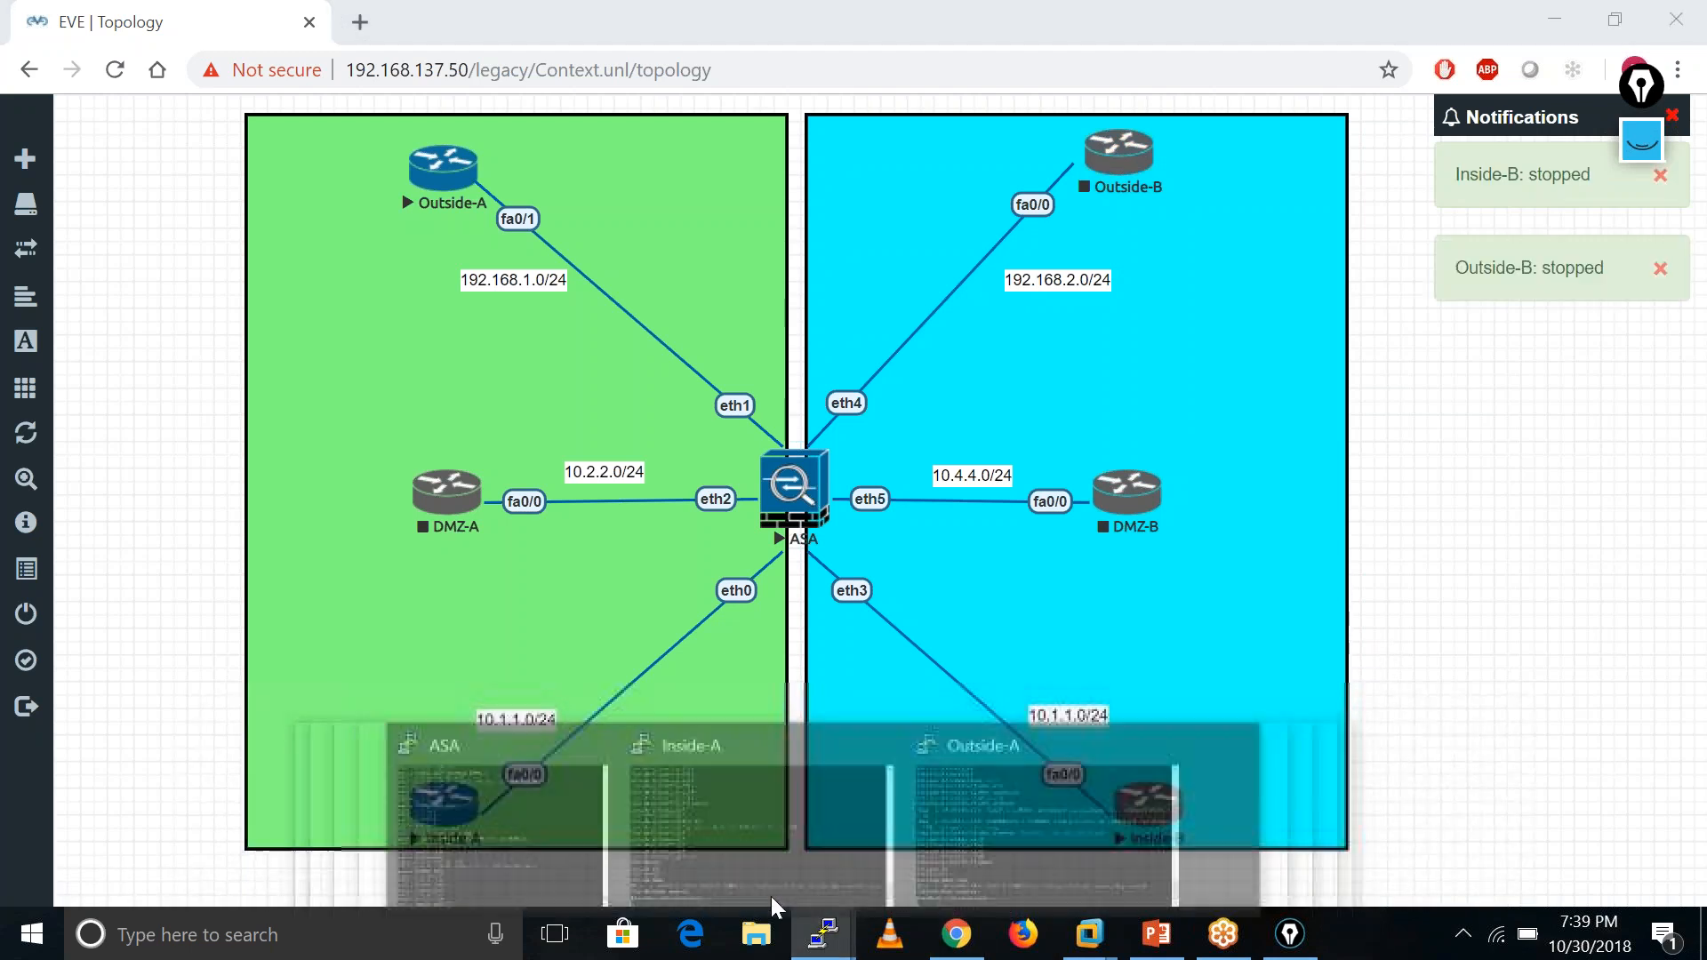
mouse_move(823, 934)
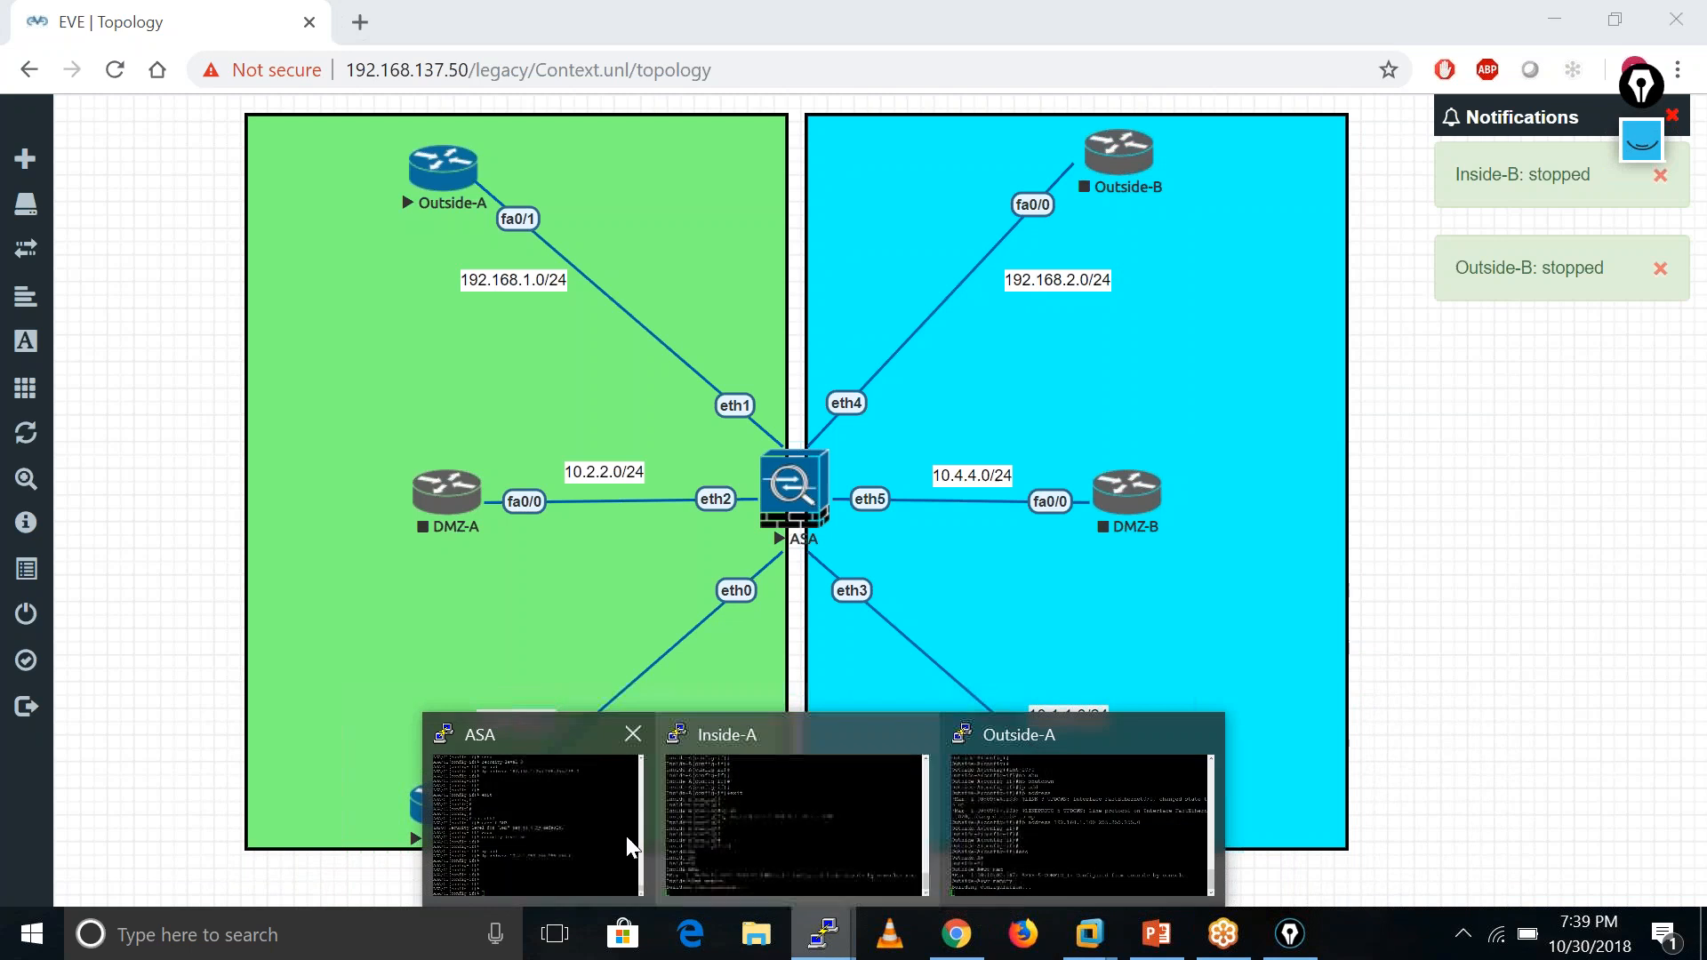
click(572, 820)
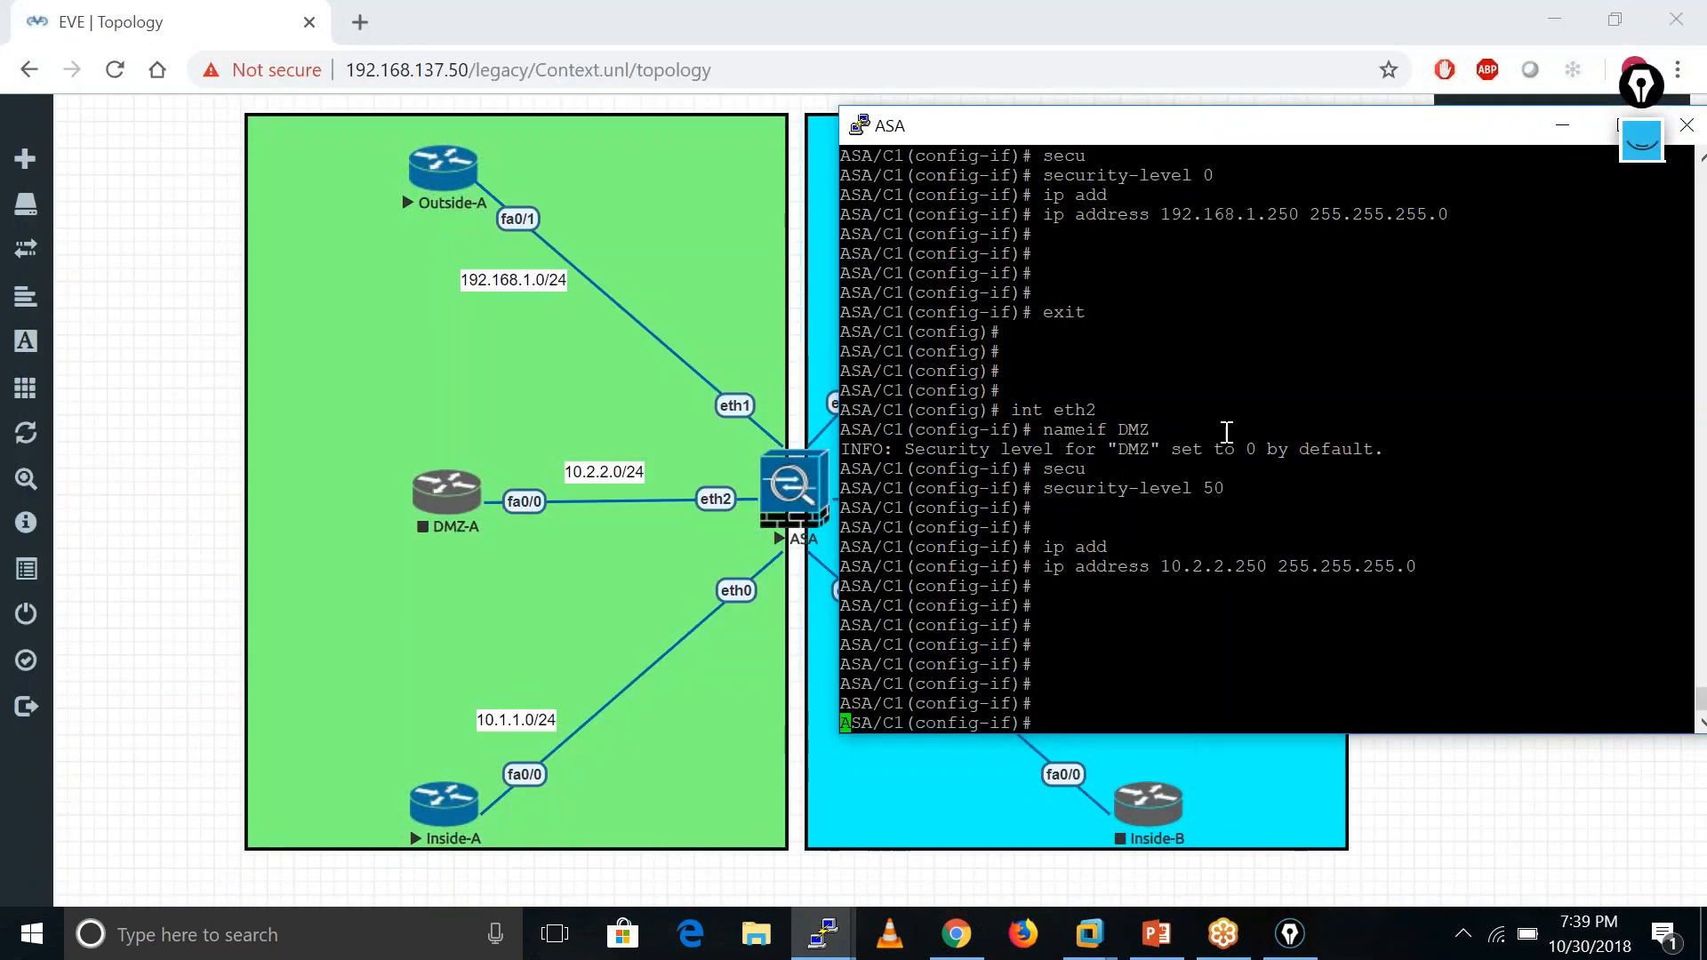
- Leave interface mode and add the default route 'route Outside 0 0 192.168.1.100'
key(Return)
key(Return)
key(Return)
key(Return)
key(Return)
key(Return)
key(Return)
text(exit)
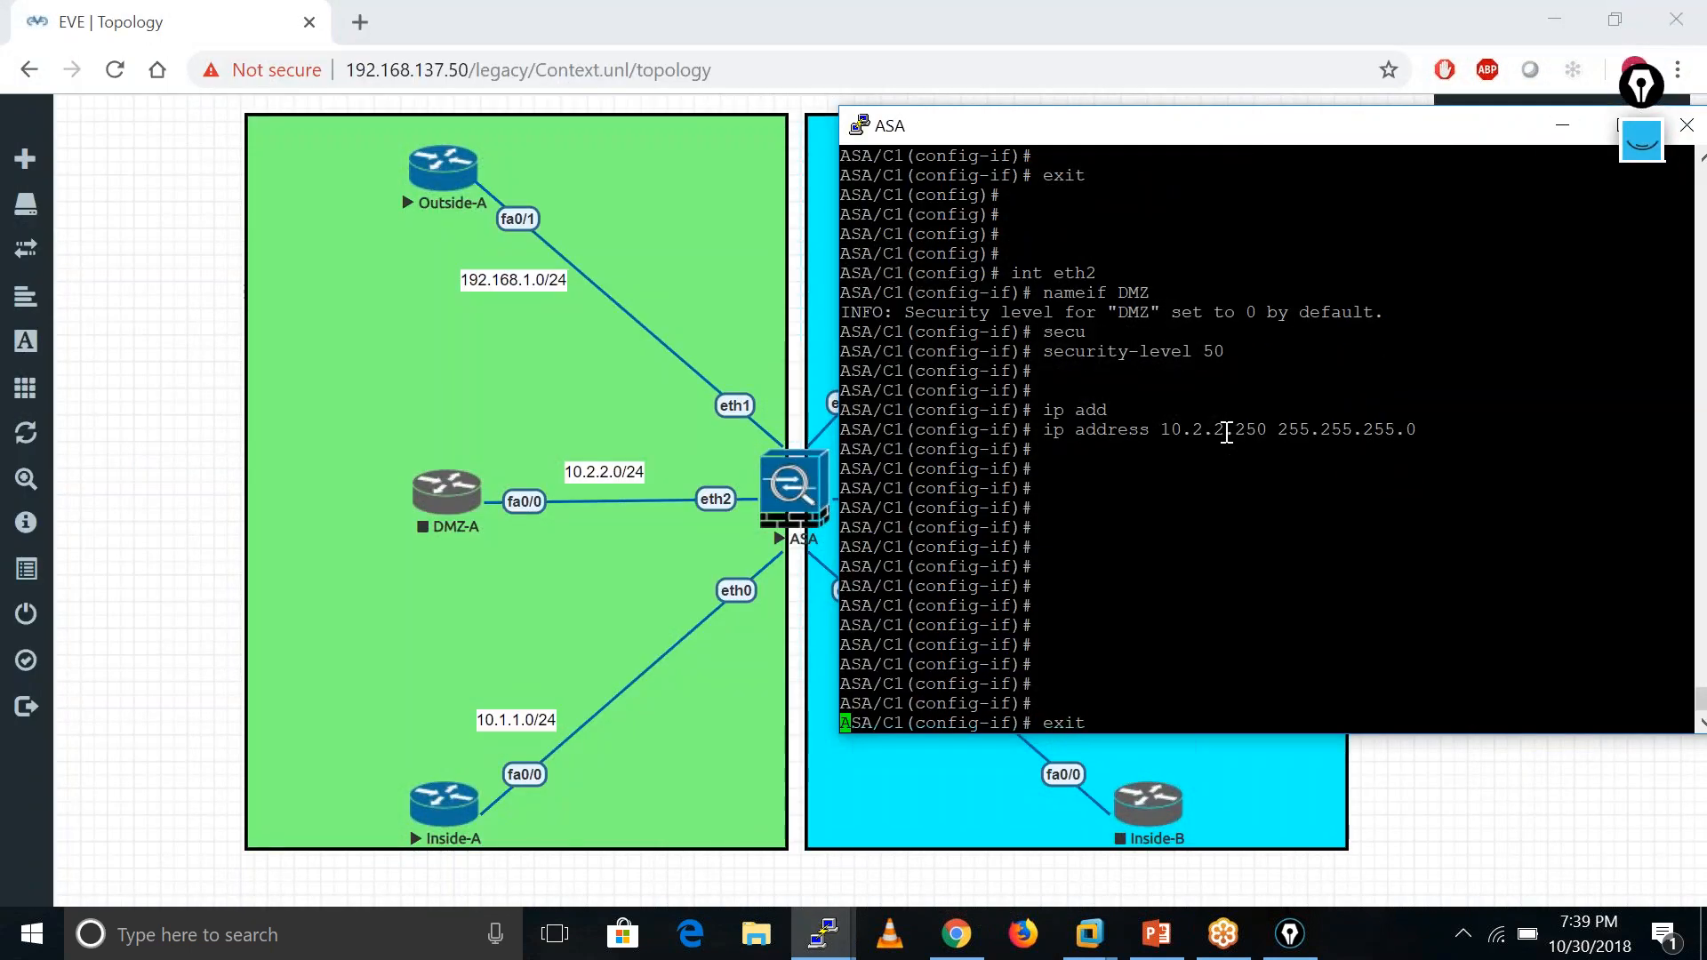
key(Return)
key(Return)
key(Return)
key(Return)
key(Return)
key(Return)
key(Return)
key(Return)
key(Return)
key(Return)
key(Return)
key(Return)
key(Return)
key(Return)
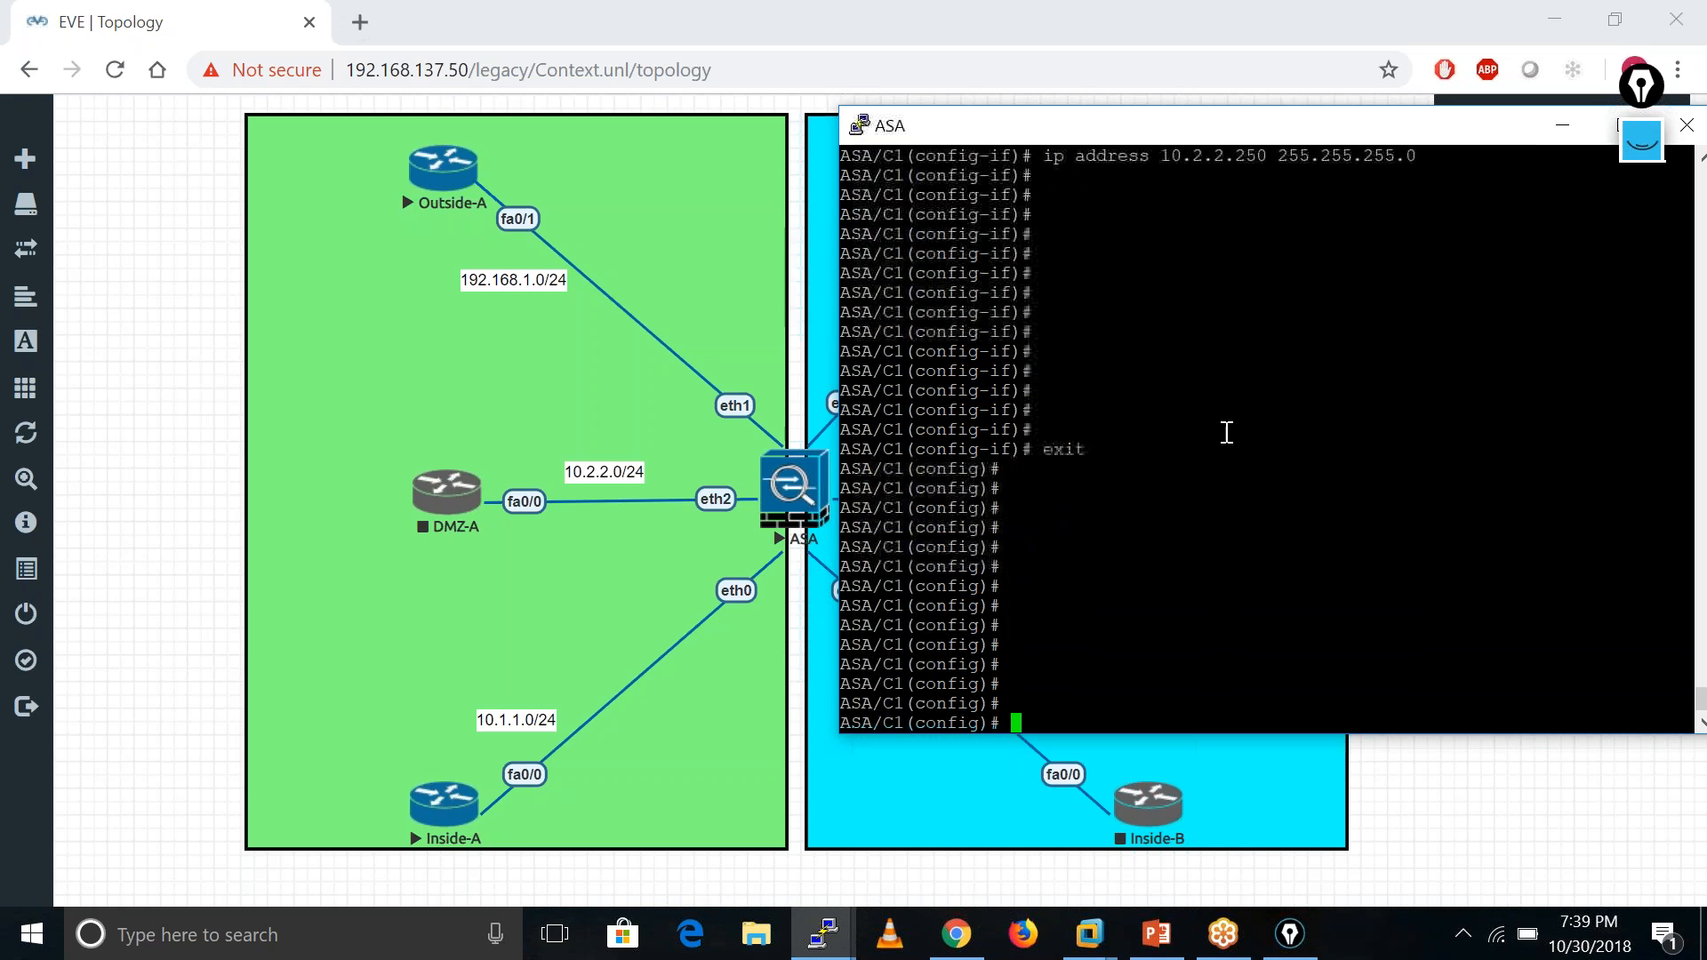
text(ro)
key(Tab)
text(O)
key(Tab)
text(0)
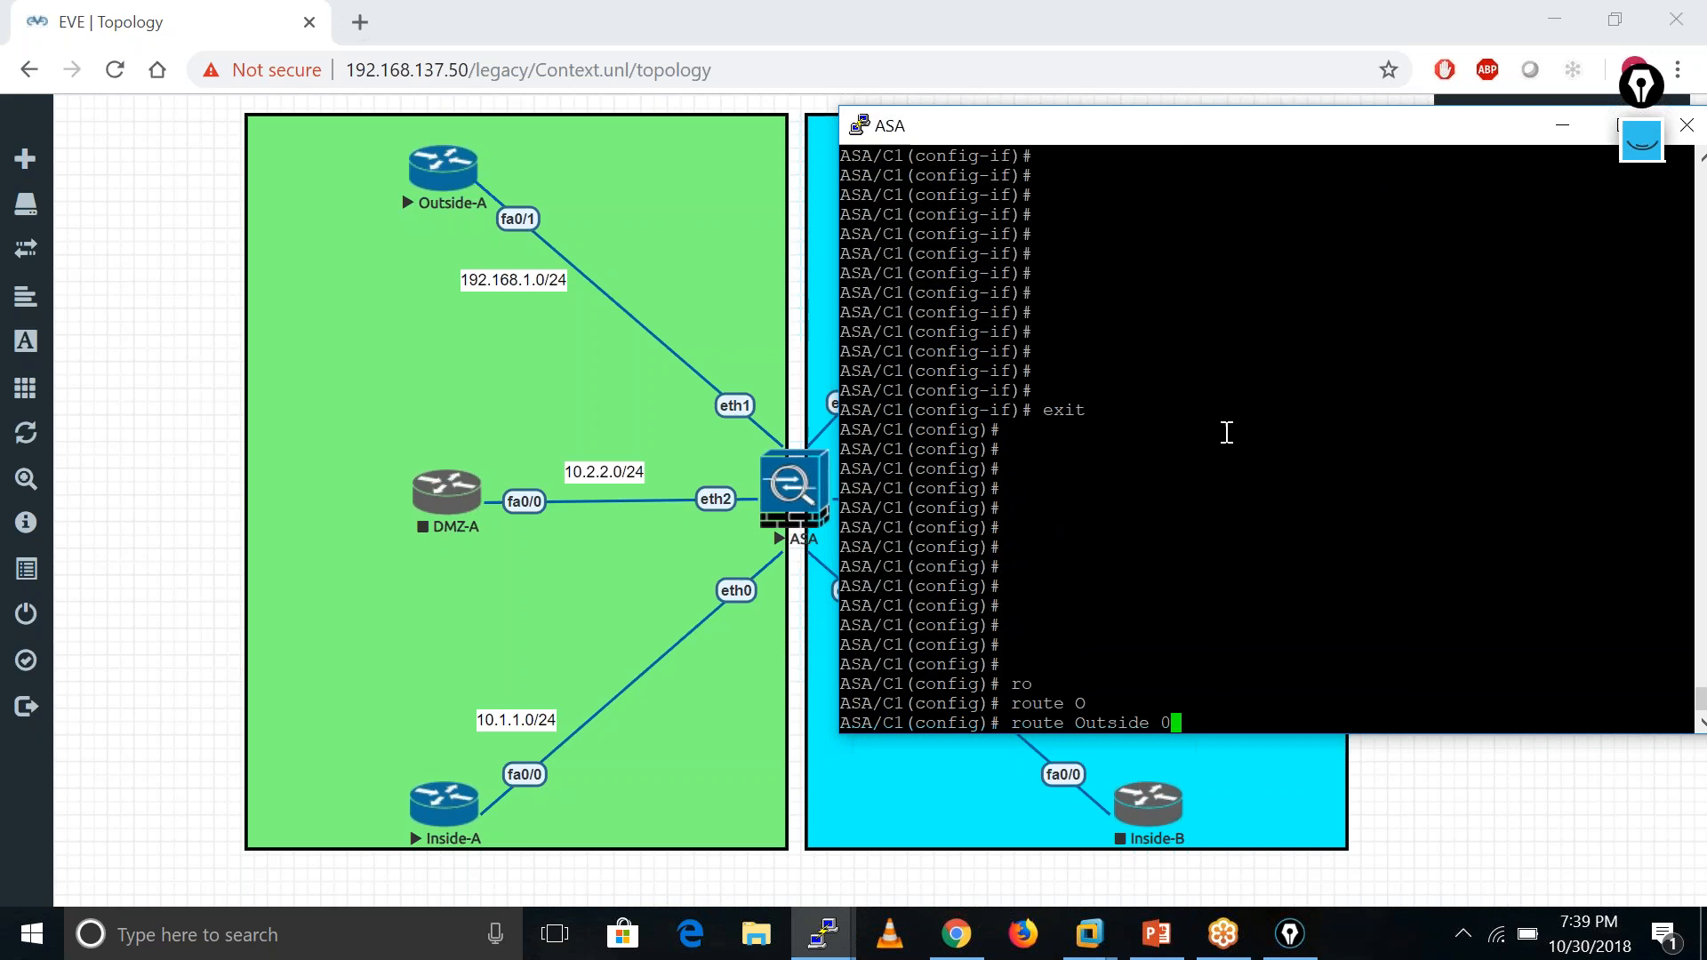
text(0 192.)
text(168.1.100)
key(Return)
- Show C1's routing table to confirm 192.168.1.100 as gateway of last resort
key(Return)
key(Return)
key(Return)
text(sh ro)
key(Tab)
key(Return)
key(Return)
key(Return)
key(Return)
key(Return)
key(Return)
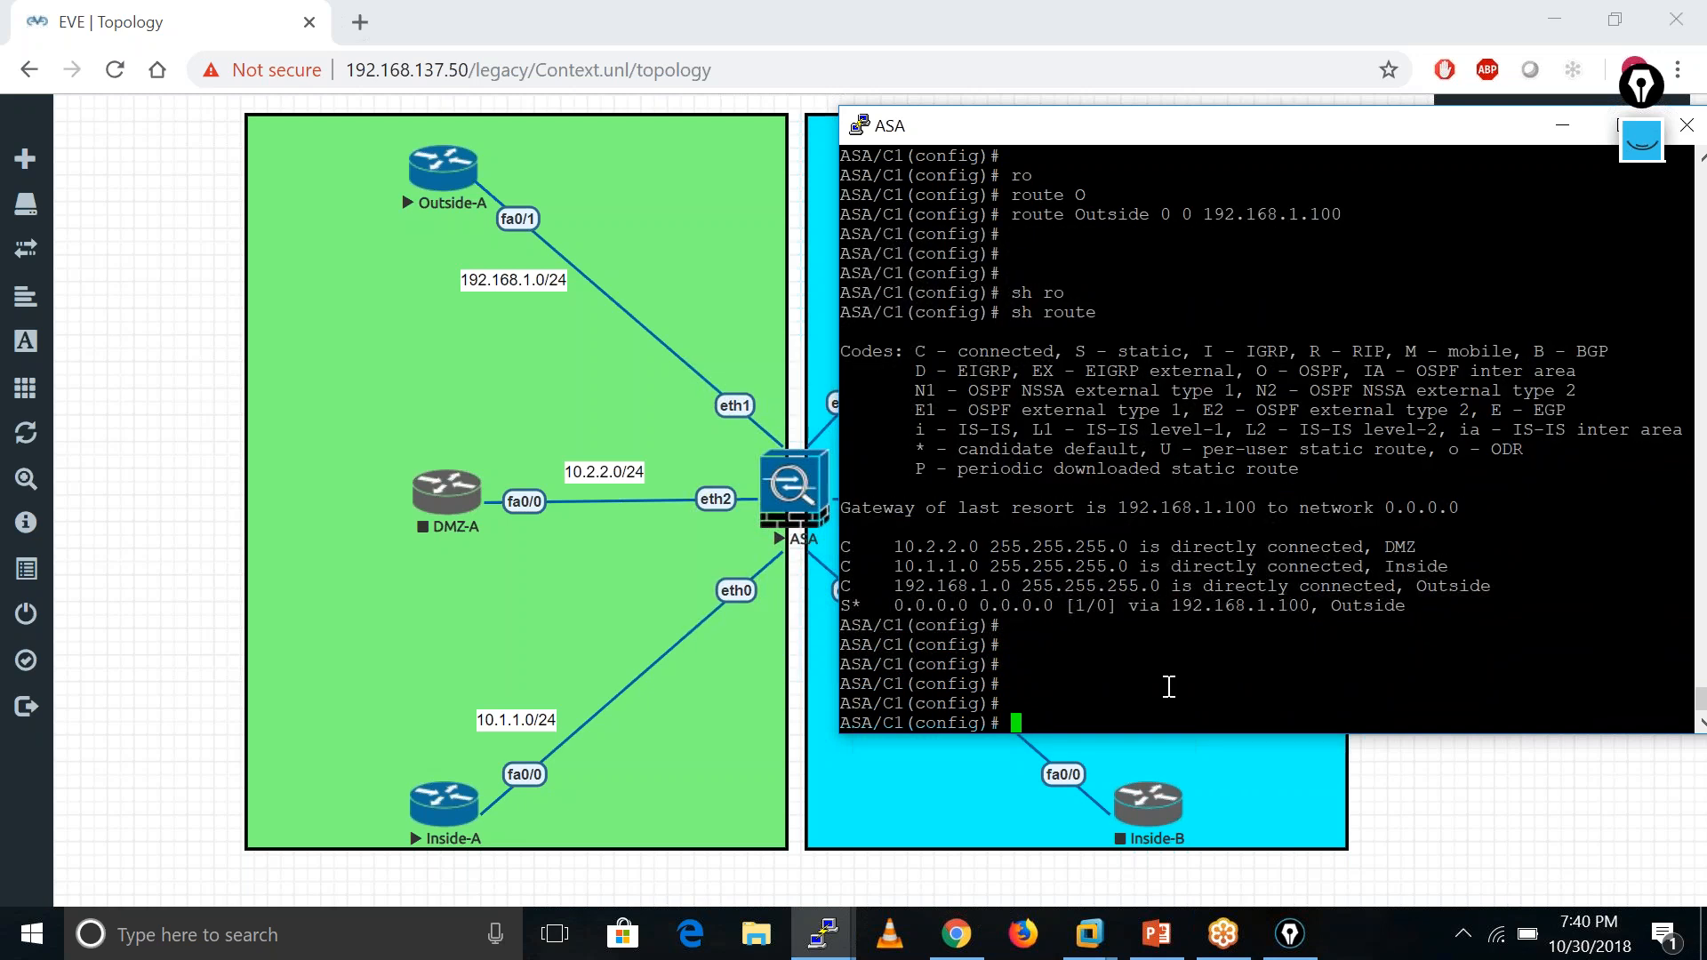
- Create network object PAT matching subnet 0 0
text(nat)
key(BackSpace)
key(BackSpace)
key(BackSpace)
text(ob)
key(Tab)
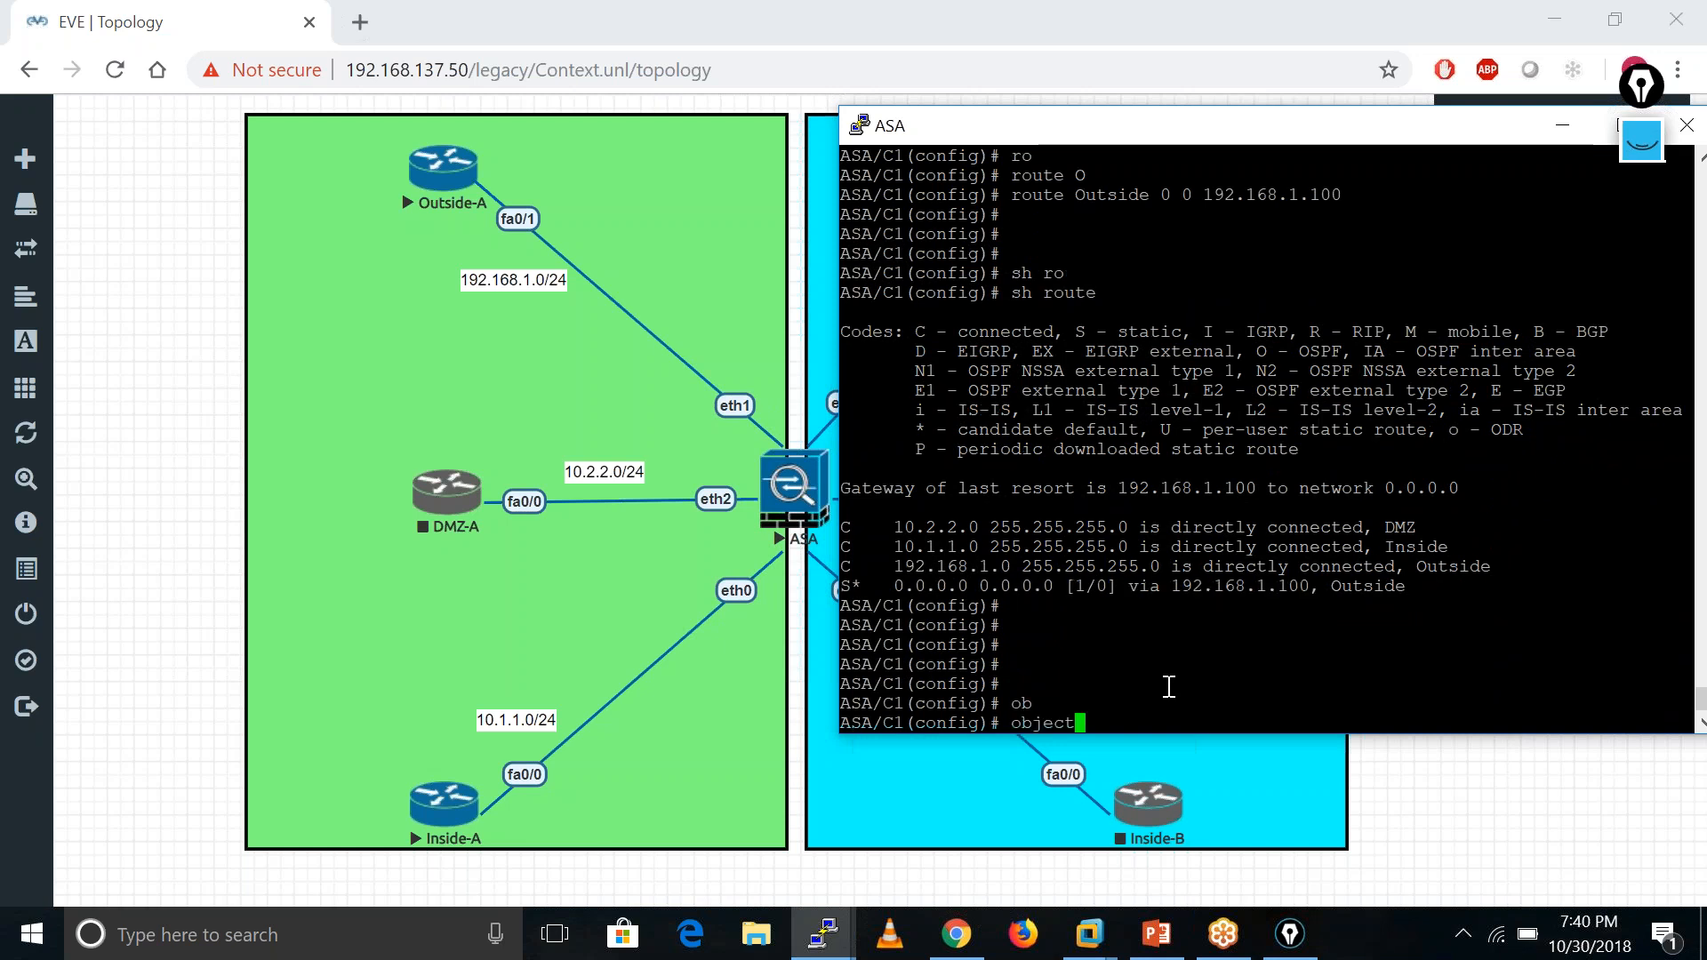
text(net)
key(Tab)
text(PAT)
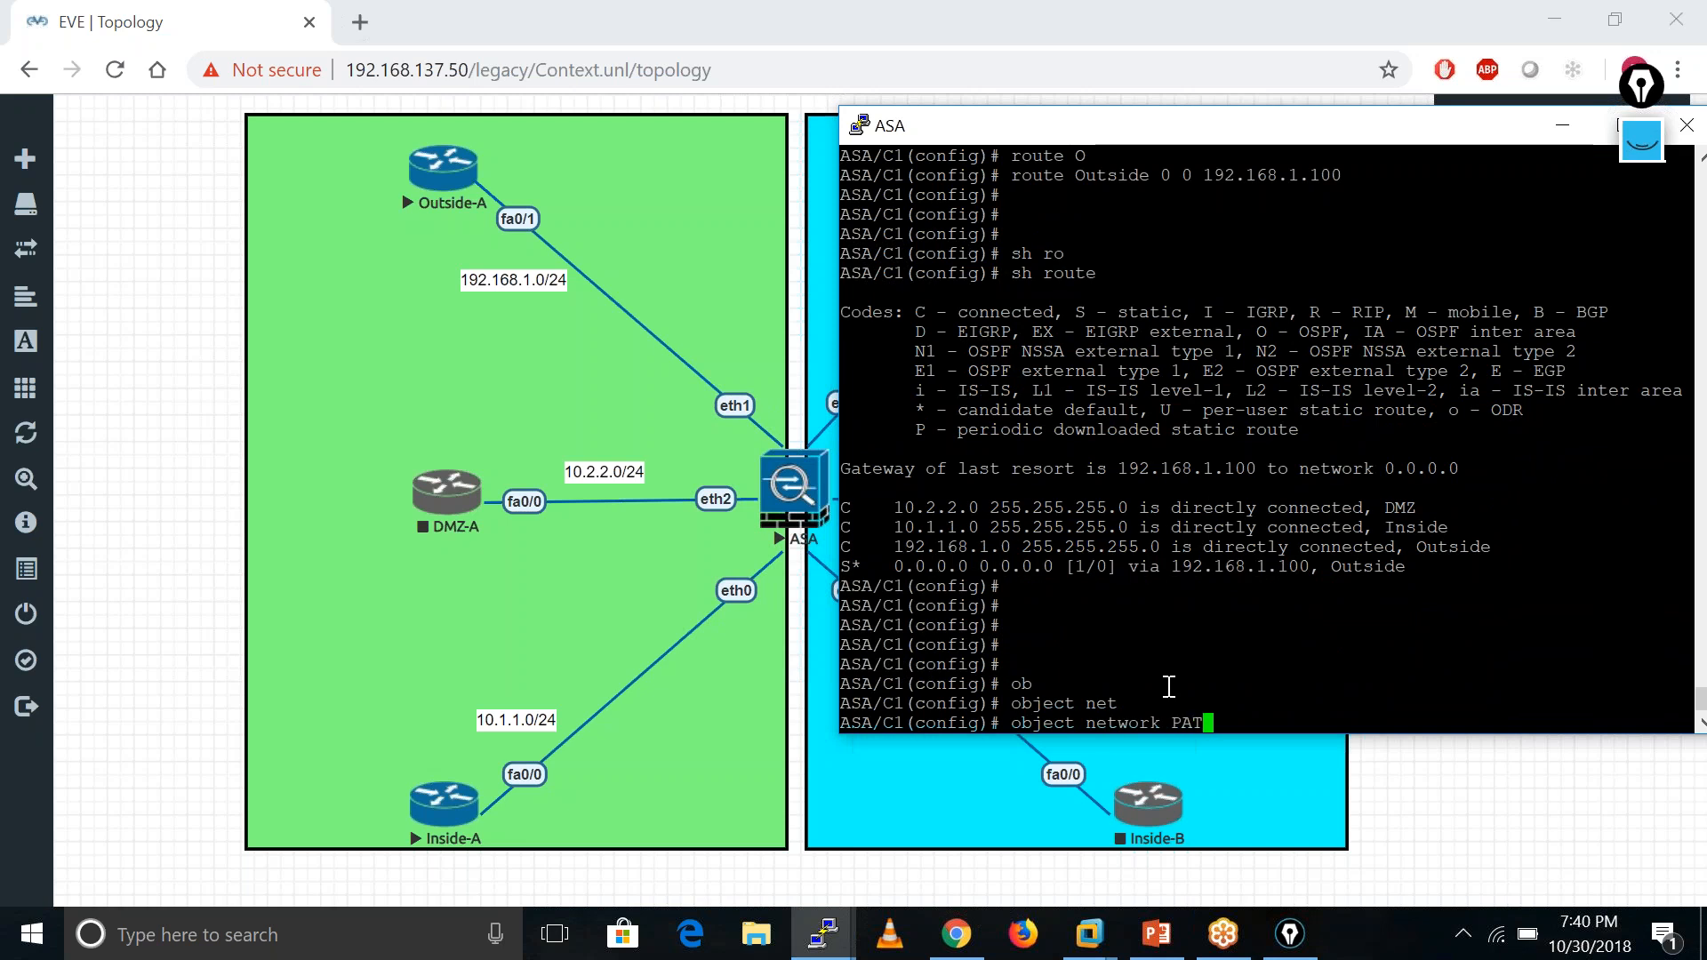
key(Return)
text(sub)
key(Tab)
text(0 0)
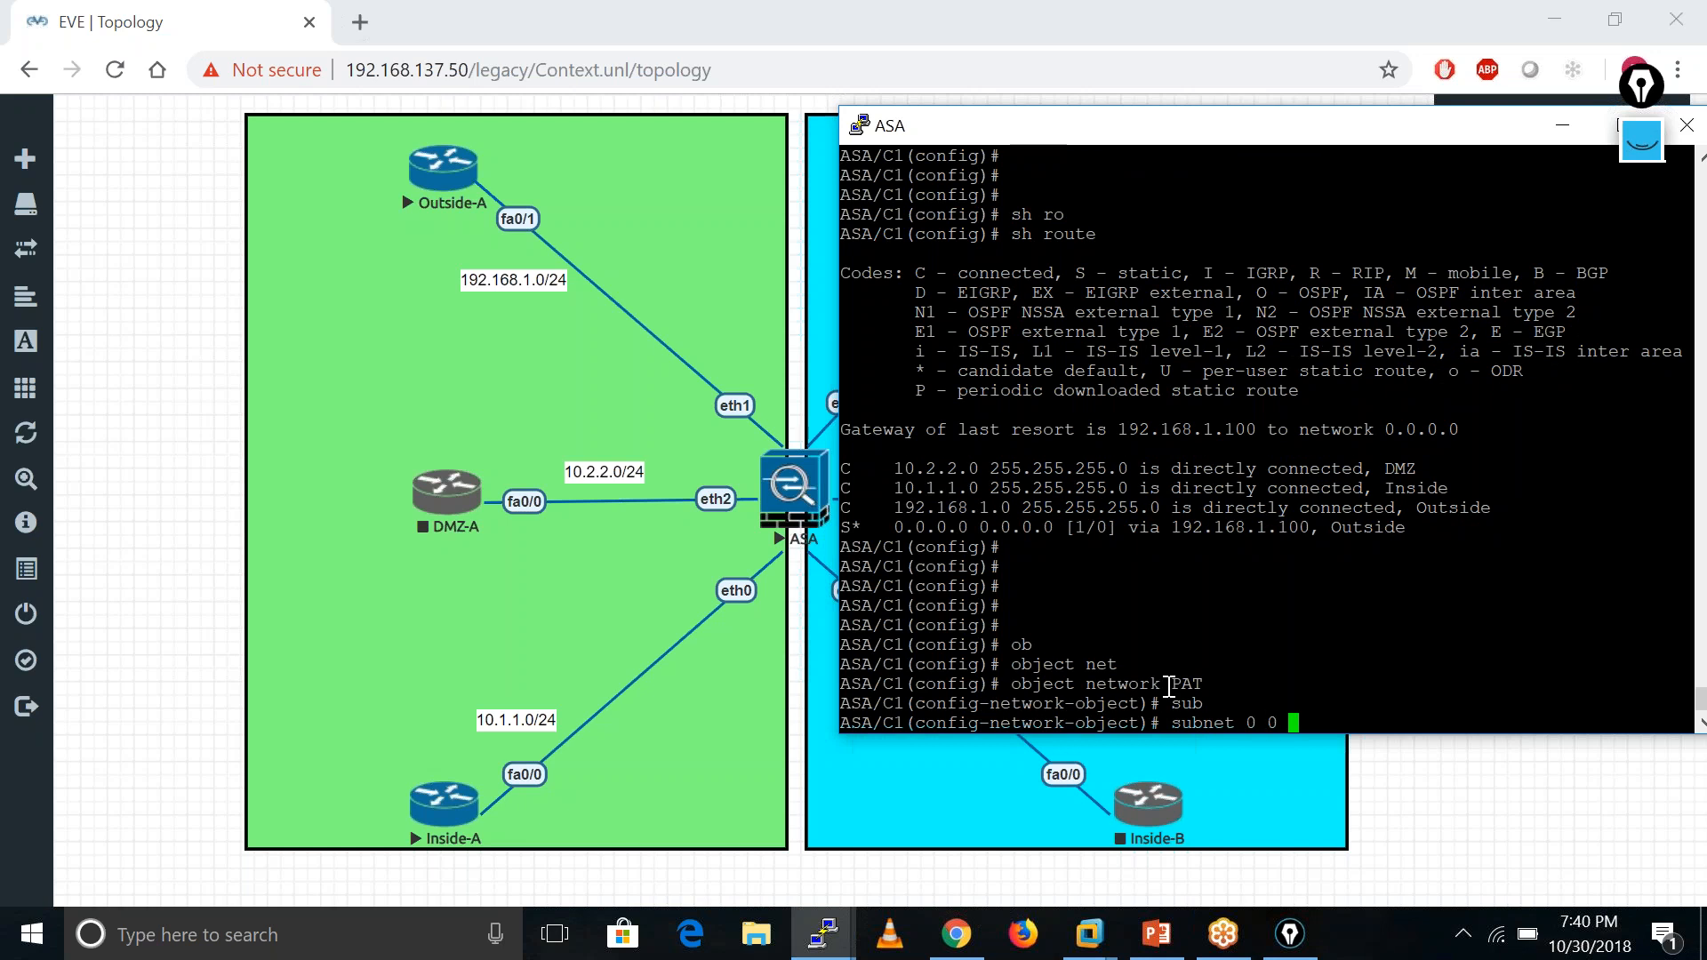
key(Return)
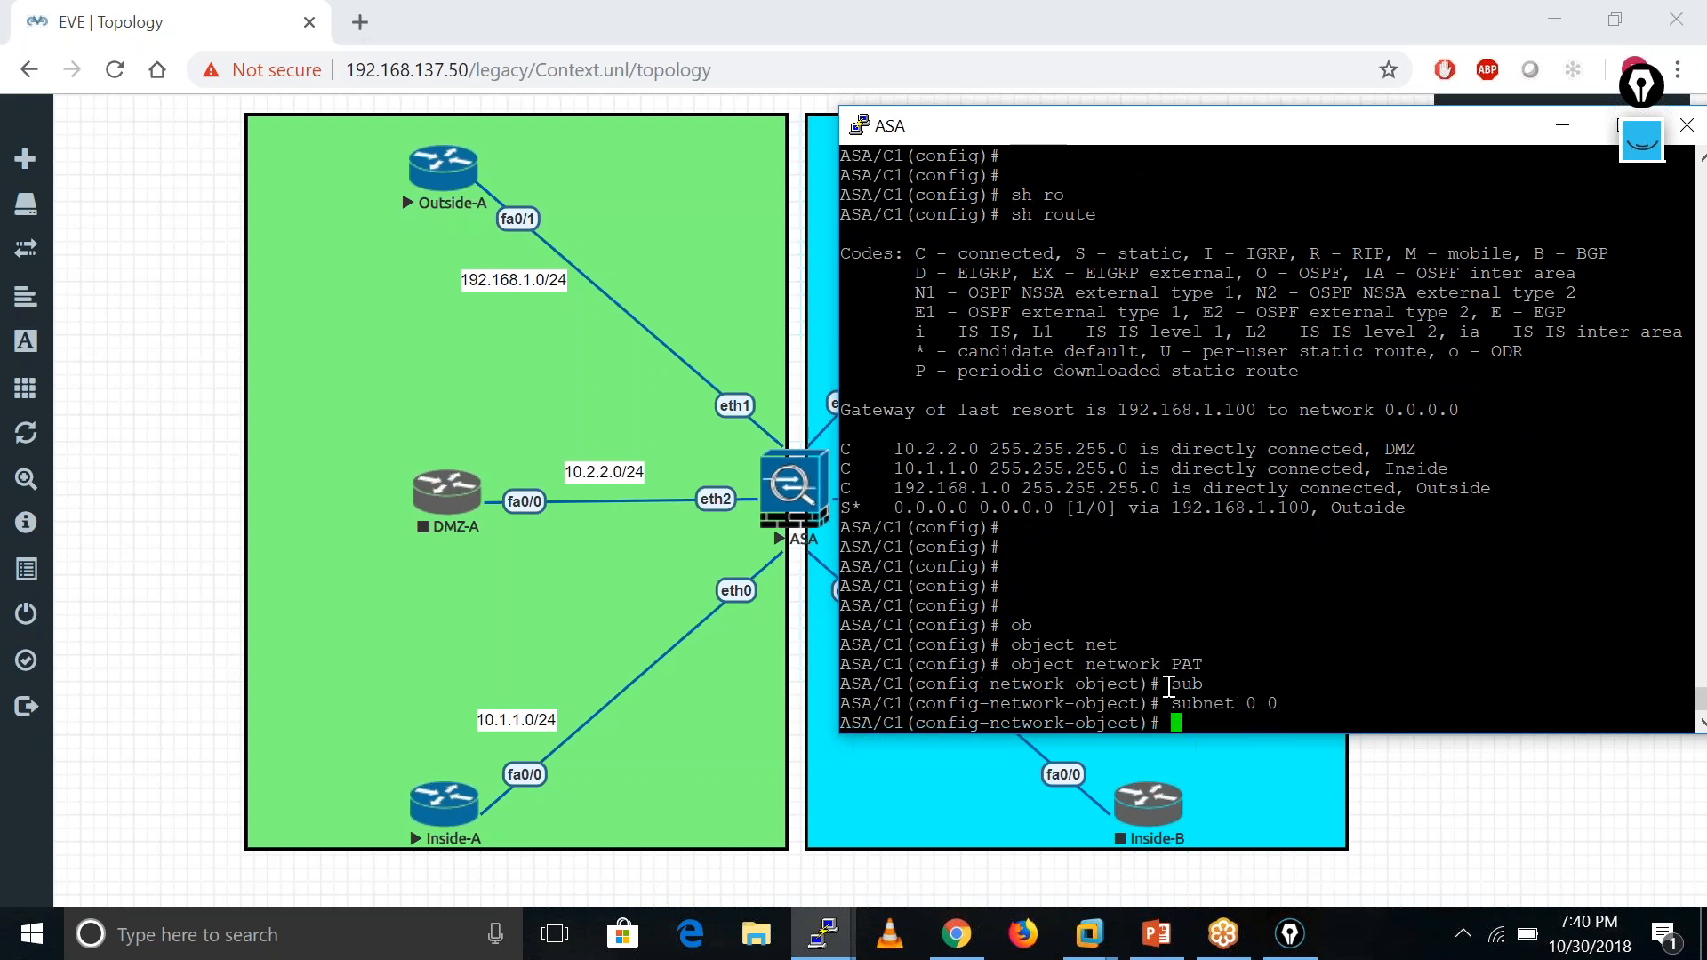
- Add 'nat (Inside,Outside) dynamic interface' to the PAT object and exit object configuration
text(nat (I)
key(Tab)
text(,O)
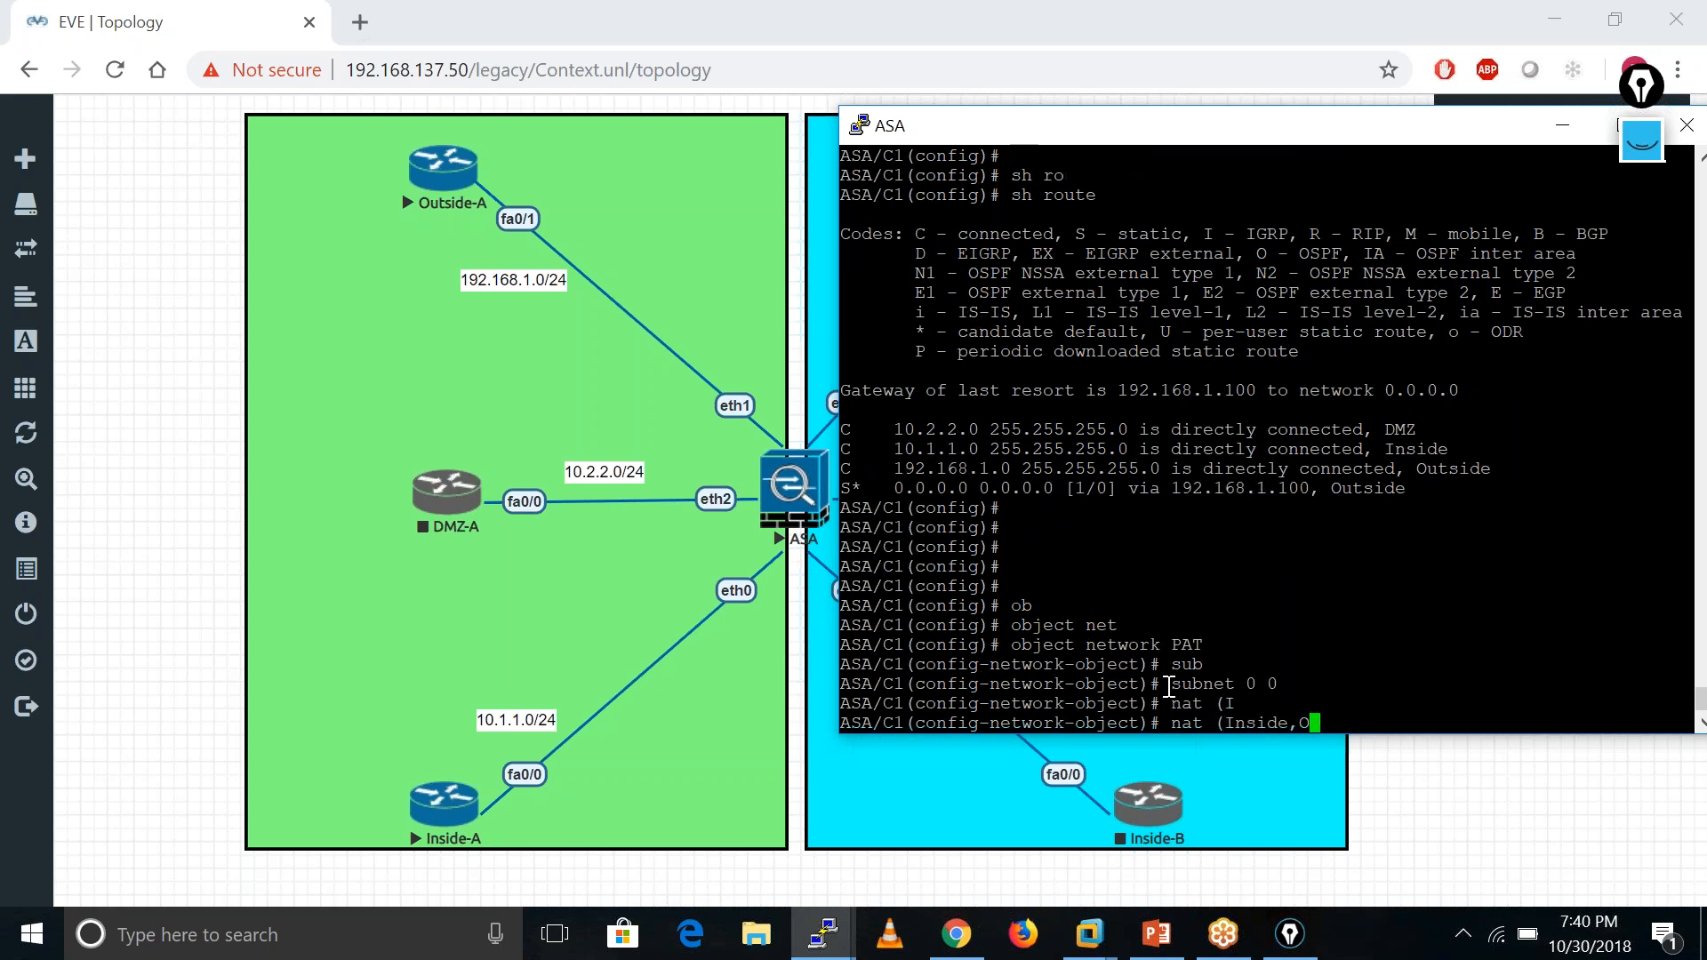
key(Tab)
text() )
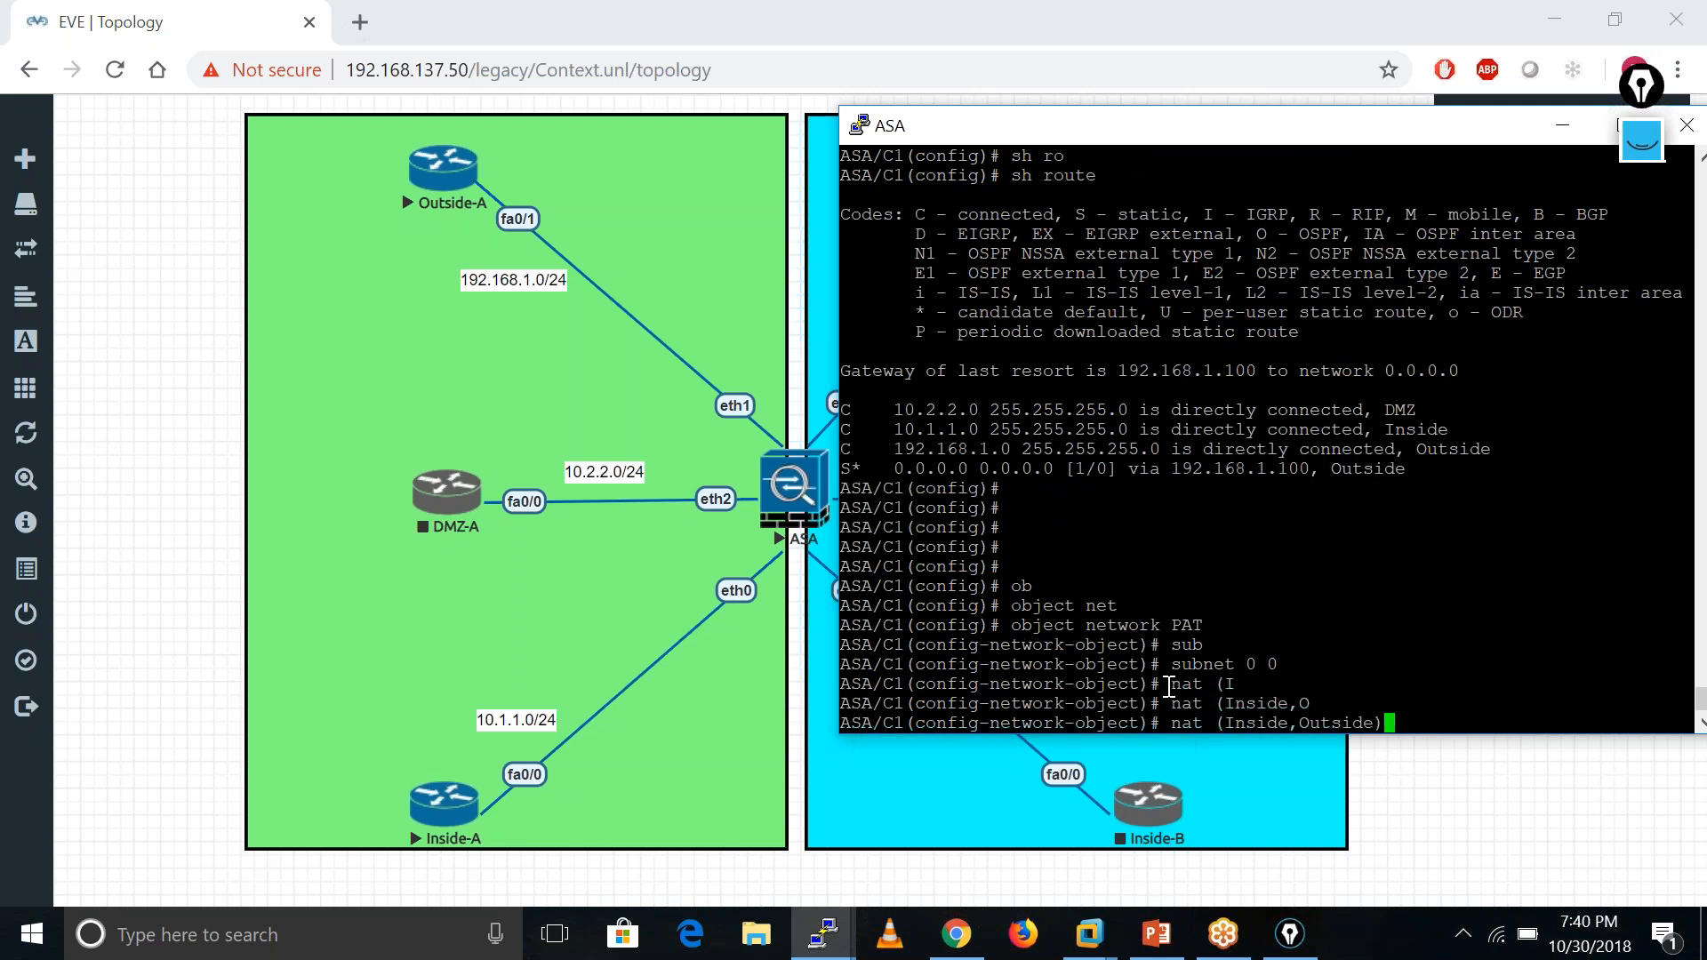
text(dy)
key(Tab)
text(in)
key(Tab)
key(Return)
key(Return)
key(Return)
key(Return)
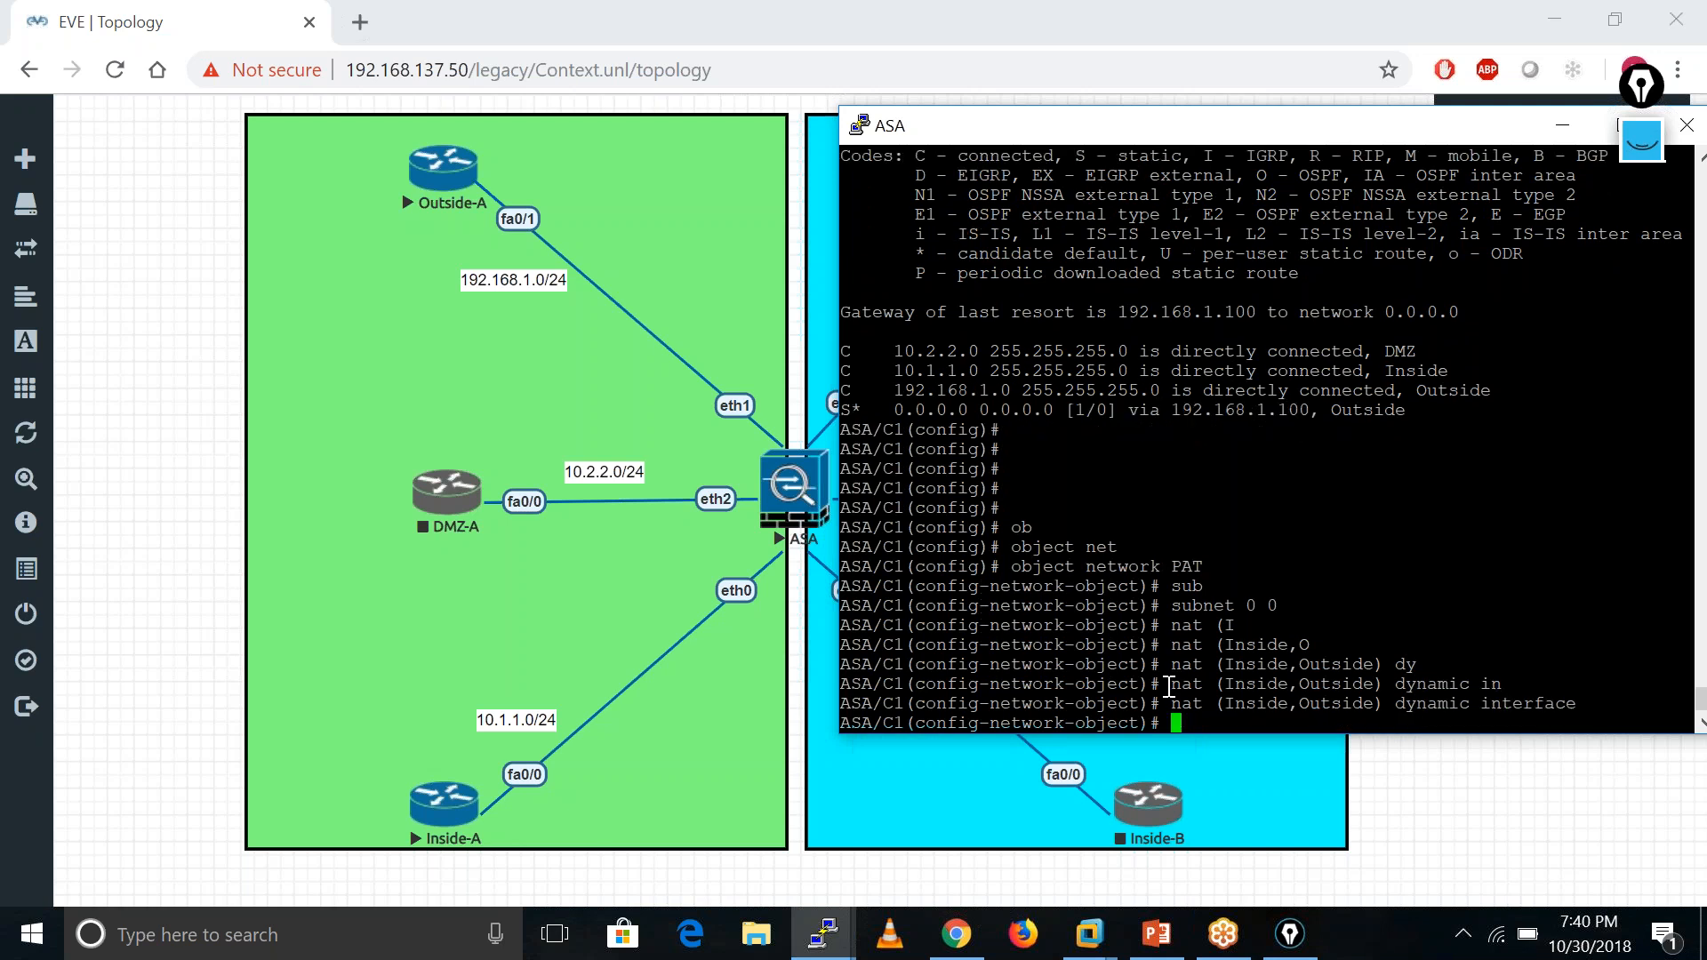
text(exit)
key(Return)
key(Return)
key(Return)
key(Return)
key(Return)
key(Return)
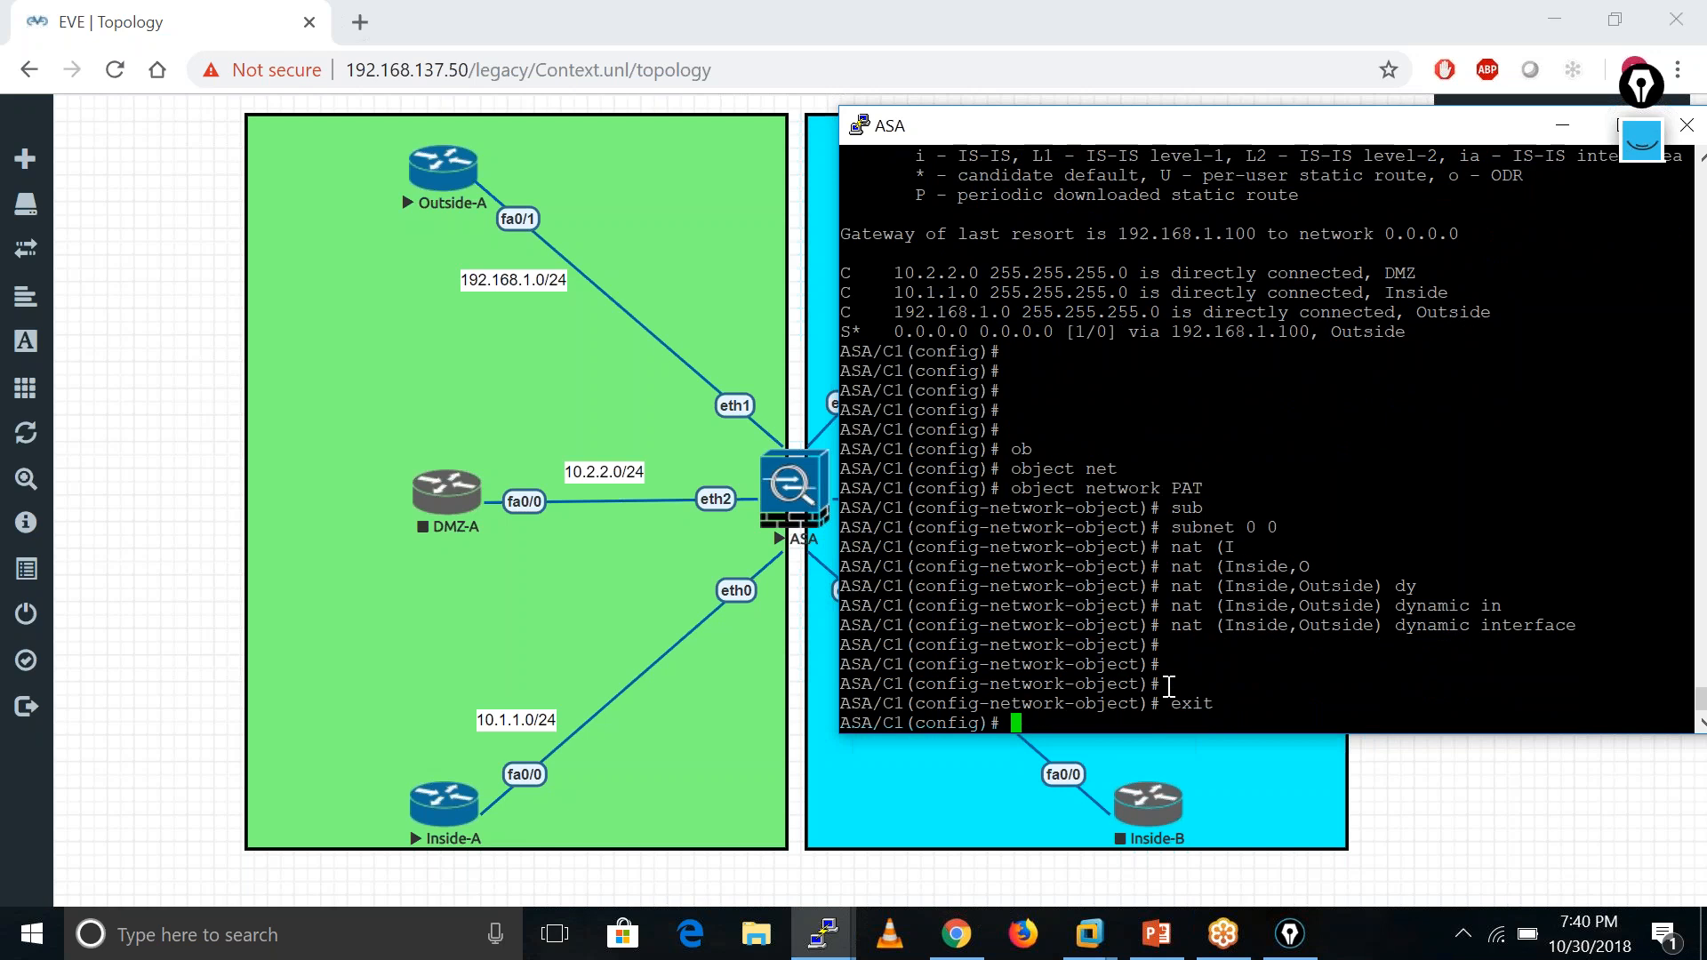
key(Return)
key(Return)
key(Return)
key(Return)
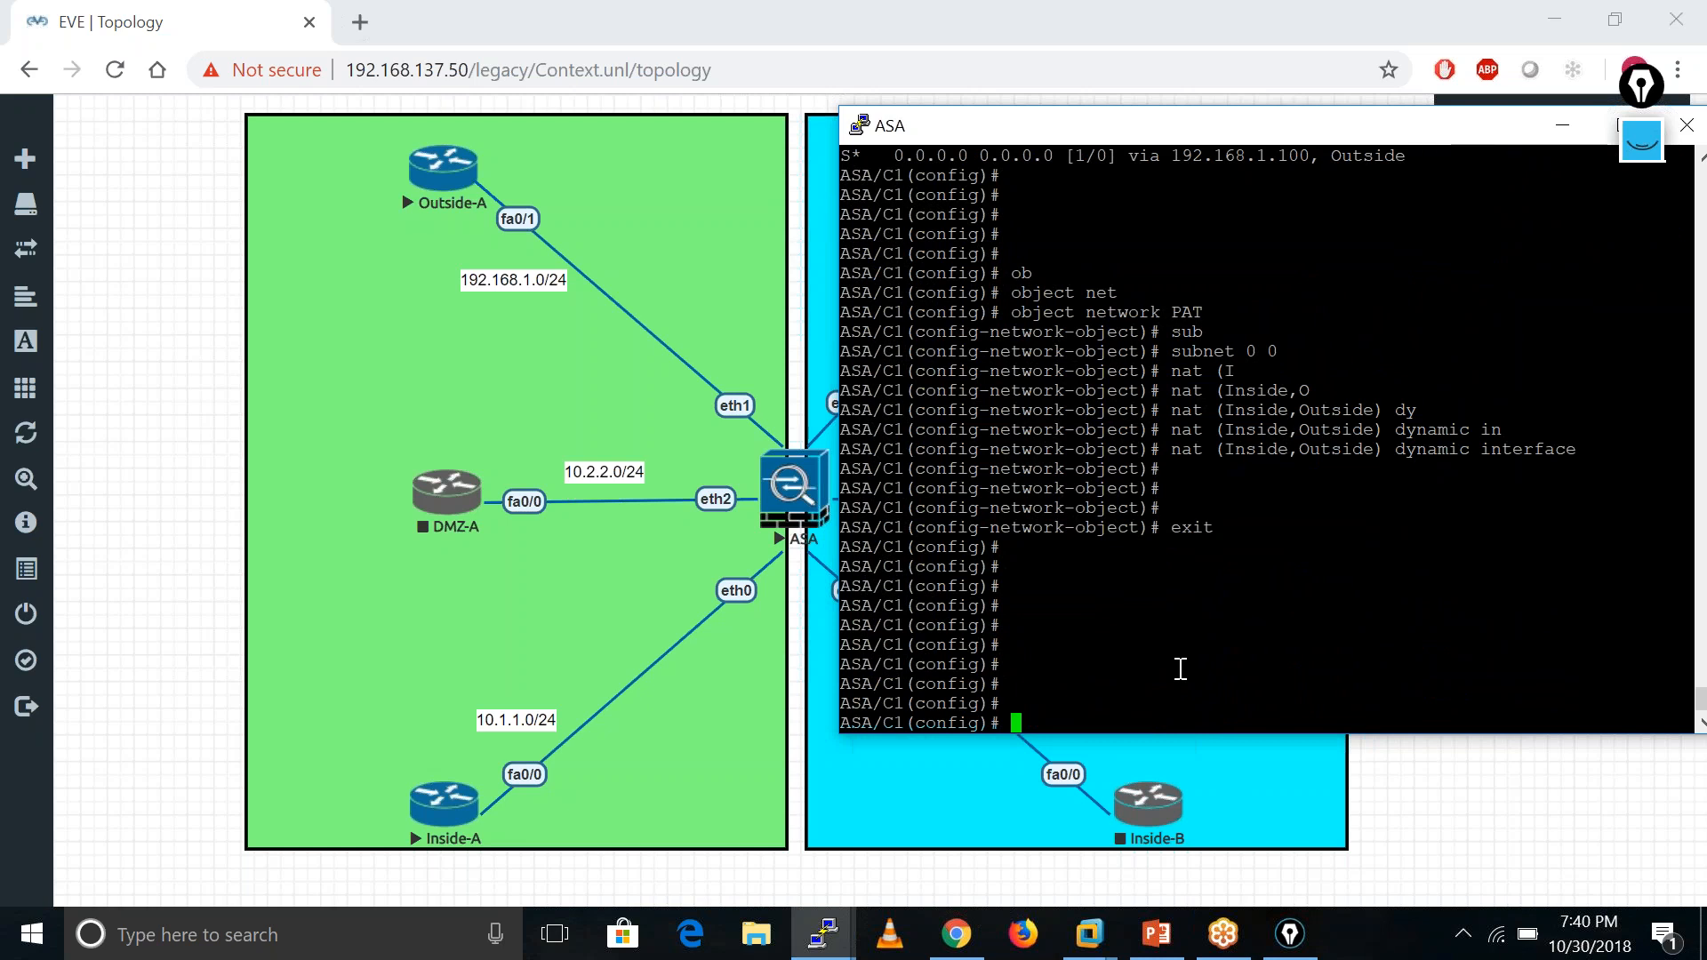
text(conte)
key(Tab)
key(BackSpace)
key(BackSpace)
key(BackSpace)
key(BackSpace)
key(BackSpace)
- Return to the system context with 'changeto system'
text(ch)
key(Tab)
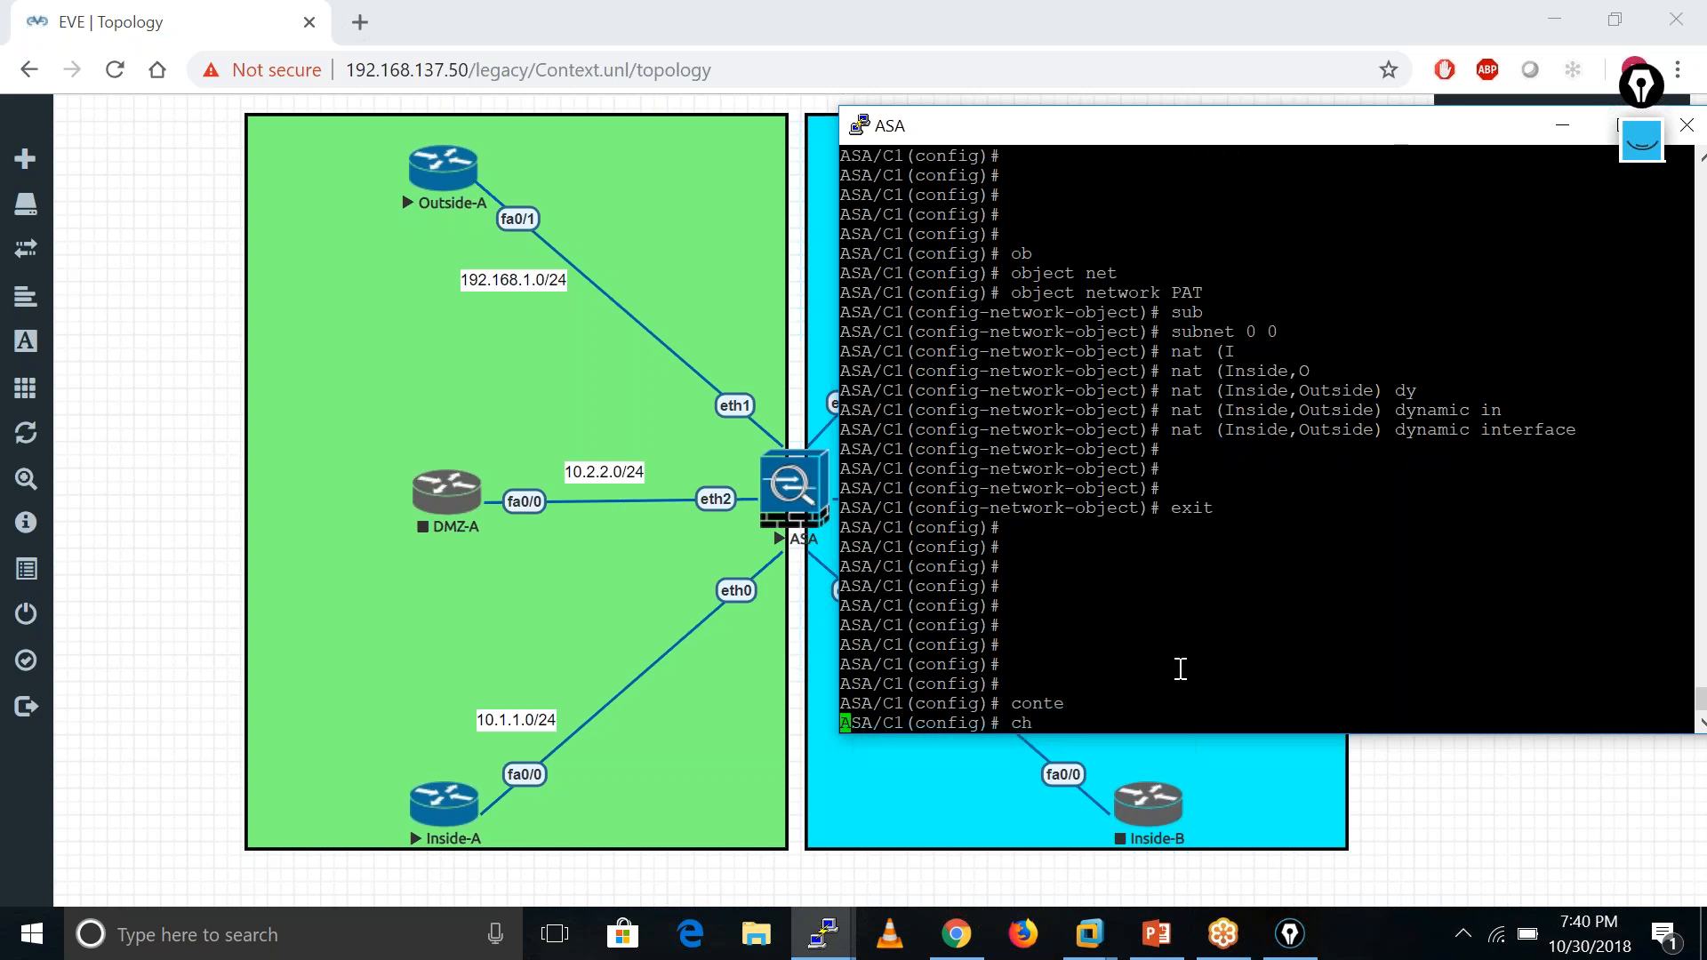
text(sys)
key(Tab)
key(Return)
key(Return)
key(Return)
key(Return)
key(Return)
key(Return)
key(Return)
key(Return)
key(Return)
key(Return)
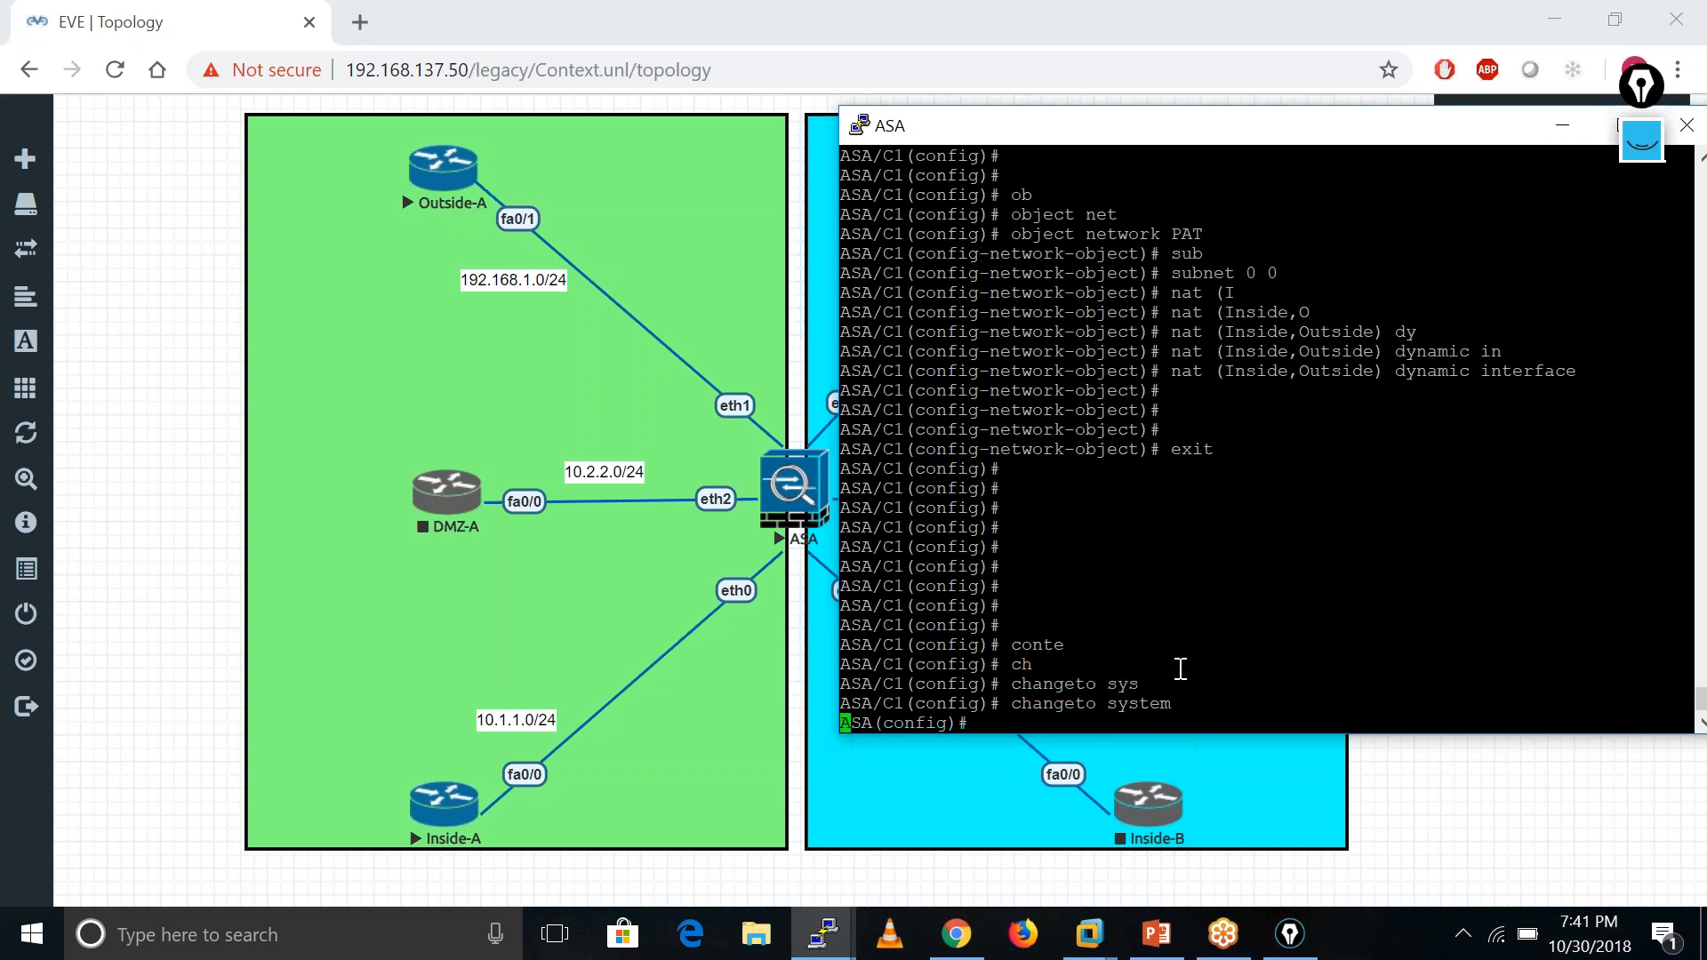
- Switch the ASA console into context C2 with 'changeto context C2'
text(ch)
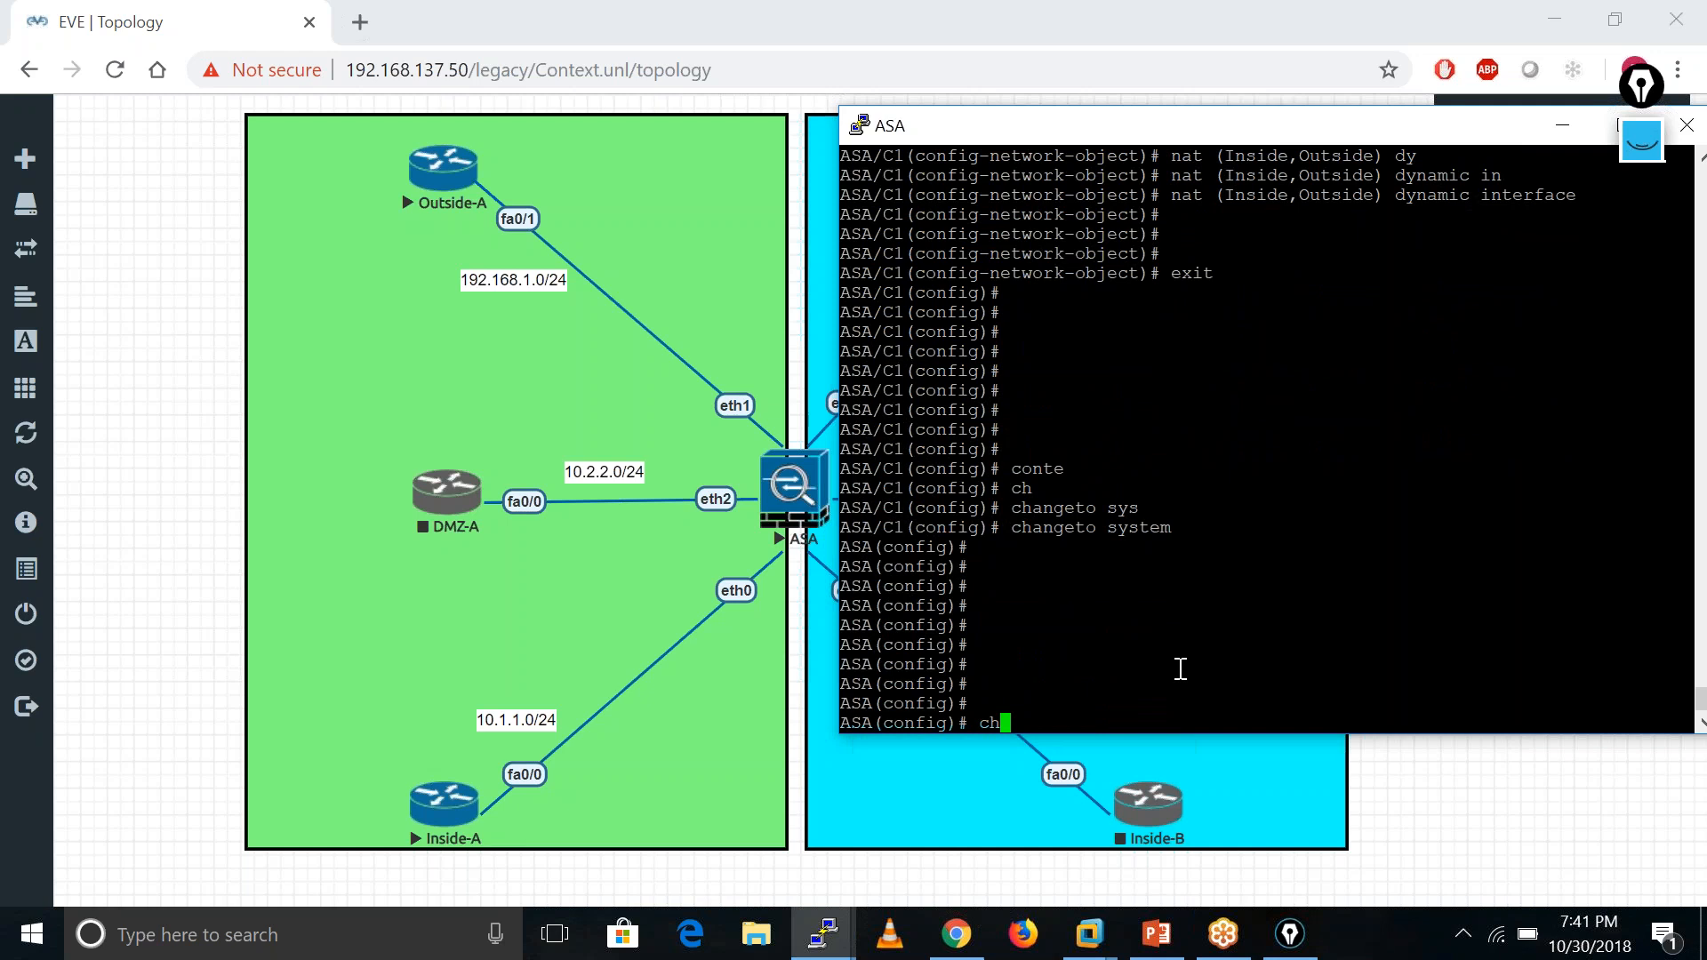
key(Tab)
text(a)
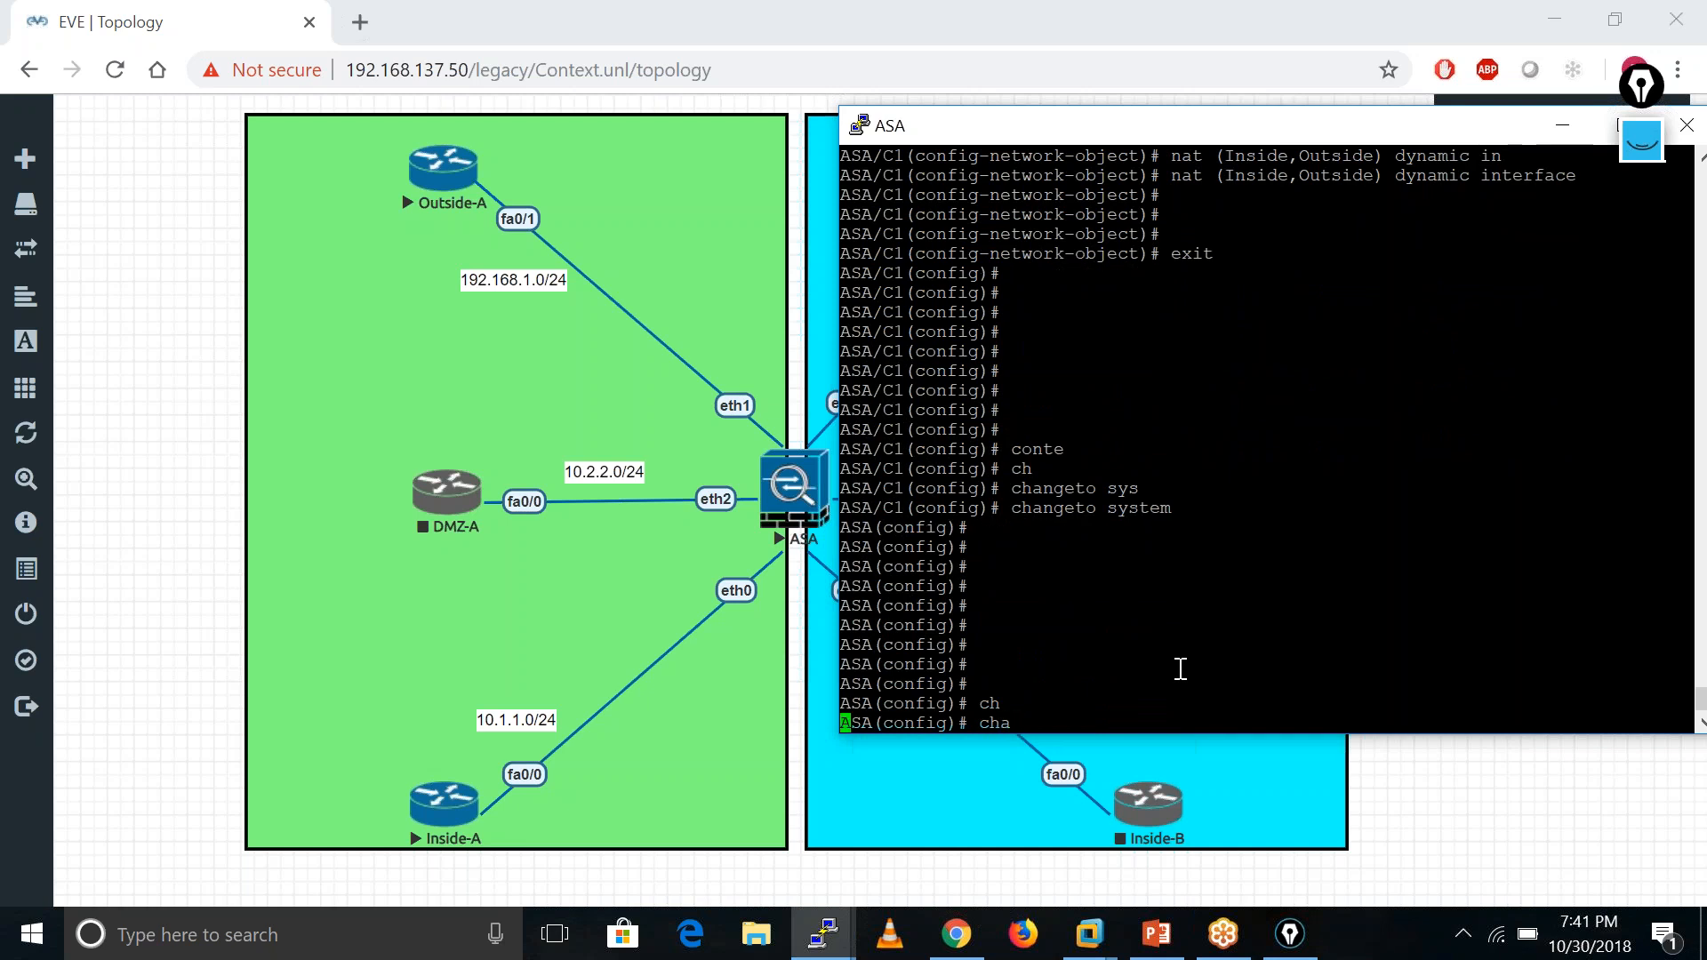
key(Tab)
text(con)
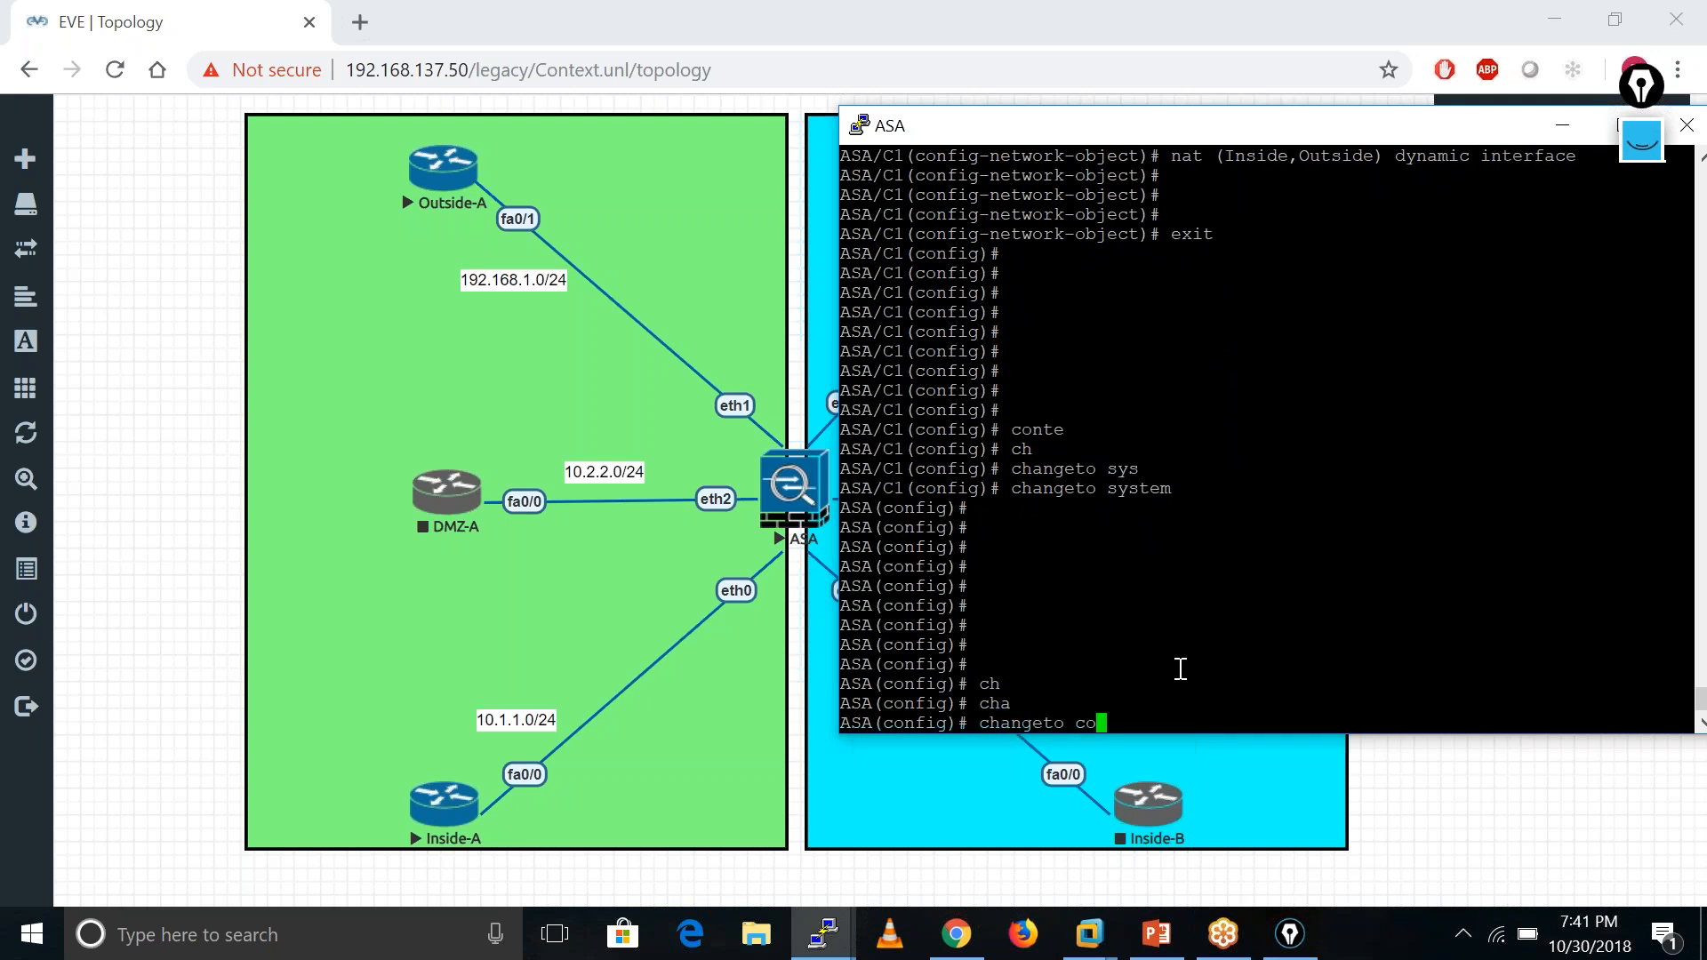
key(Tab)
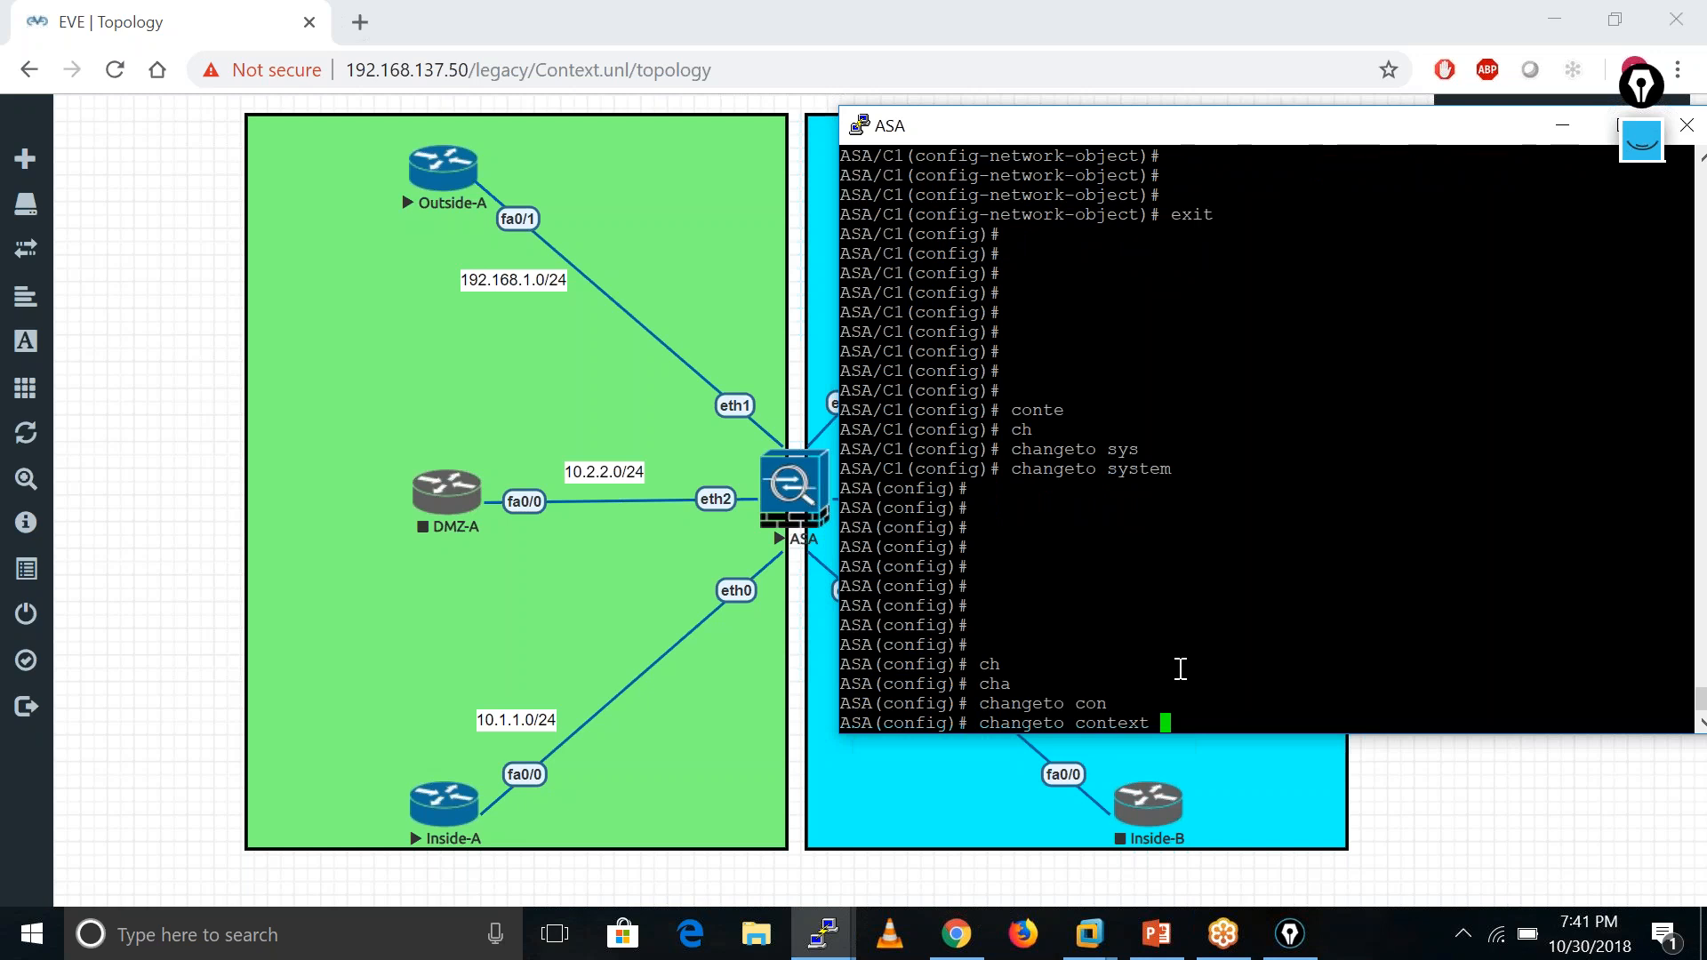
key(BackSpace)
key(BackSpace)
key(BackSpace)
key(BackSpace)
key(BackSpace)
key(BackSpace)
key(BackSpace)
key(BackSpace)
key(BackSpace)
key(BackSpace)
key(BackSpace)
key(BackSpace)
key(BackSpace)
key(BackSpace)
key(BackSpace)
key(BackSpace)
text(h c)
key(Return)
text(ch c )
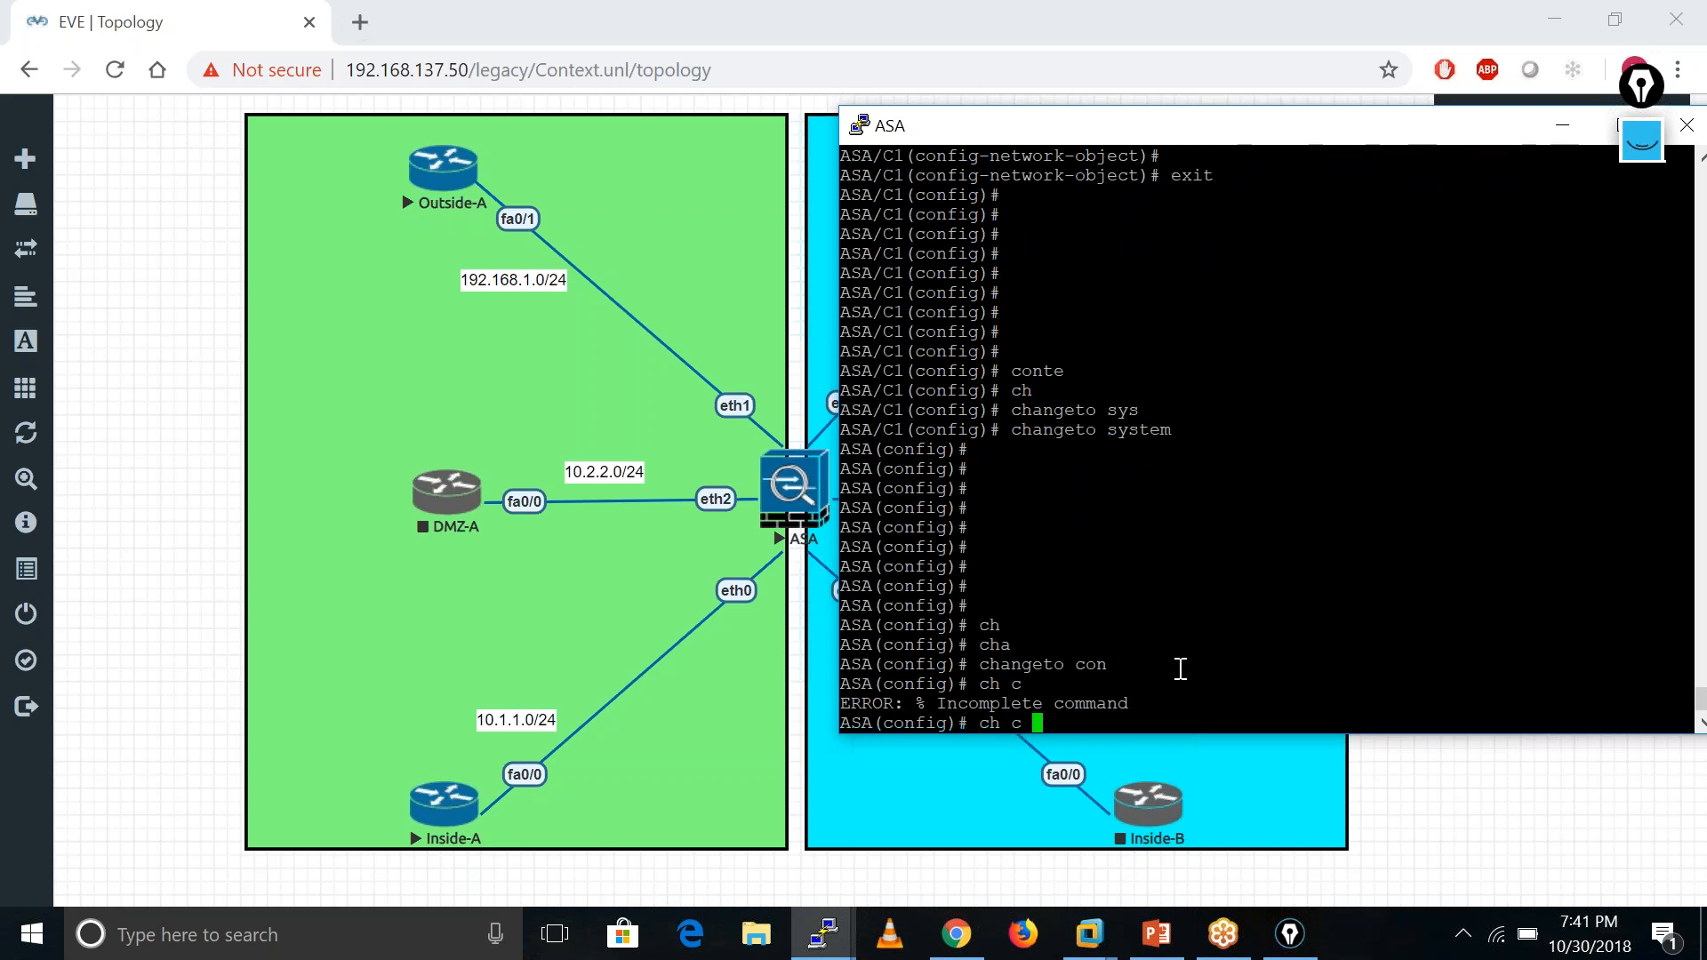
text(C2)
key(Return)
key(Return)
key(Return)
key(Return)
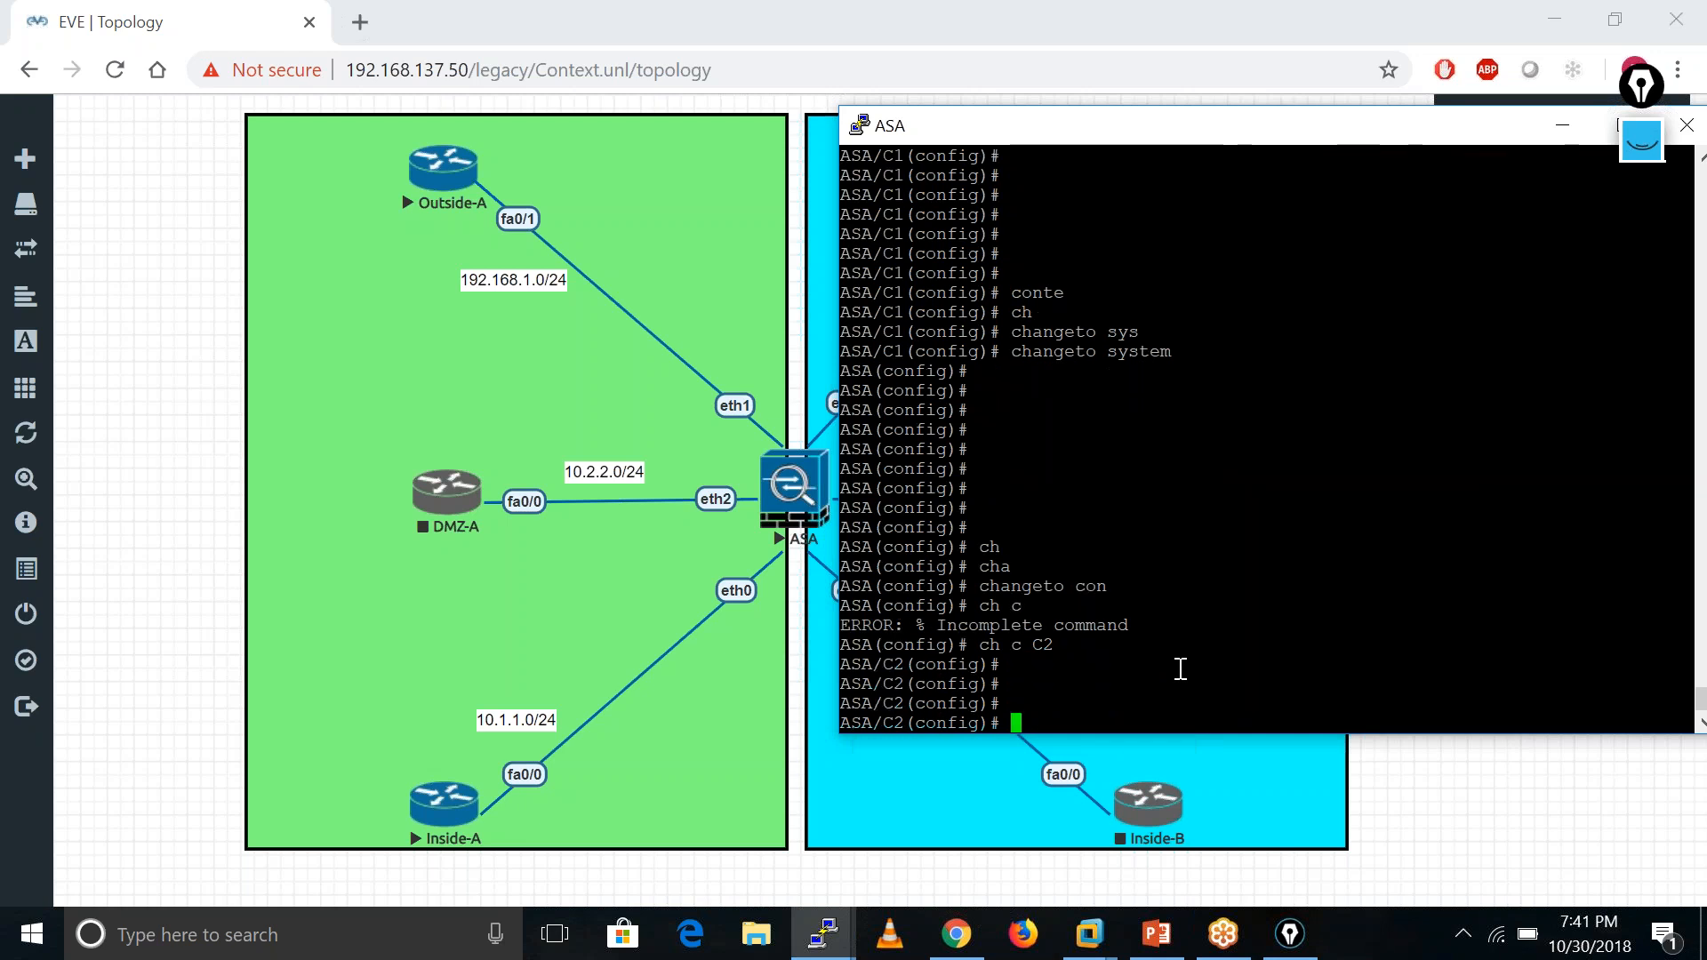
key(Return)
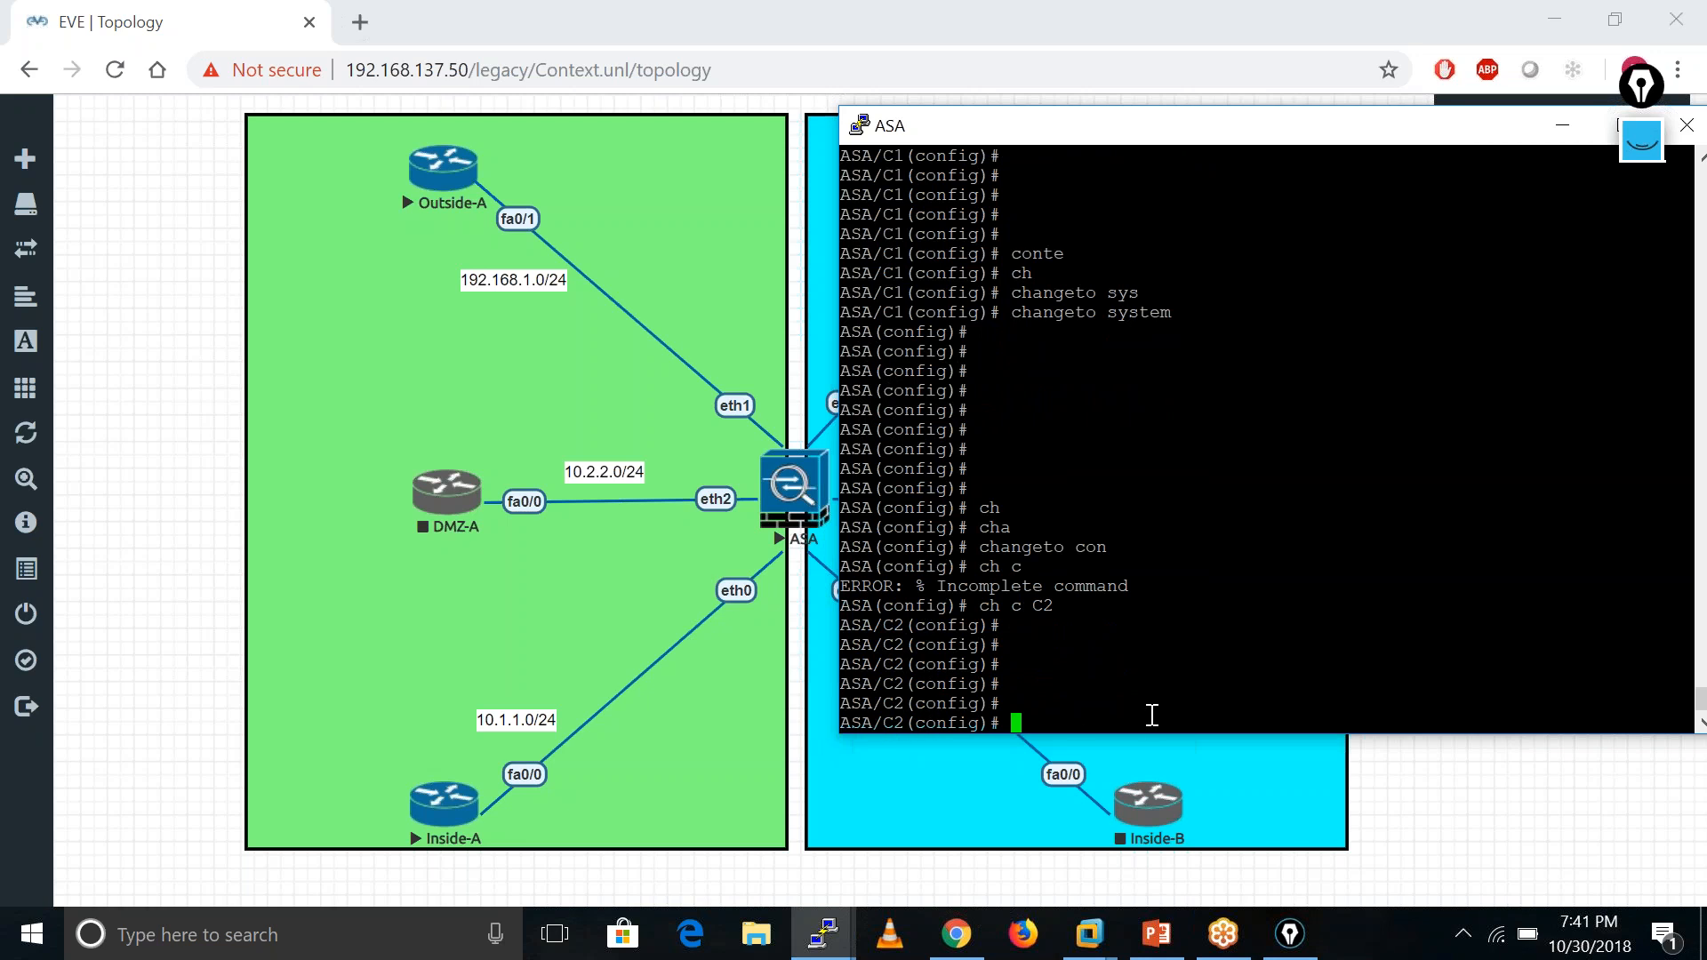
text(sh int ip bri)
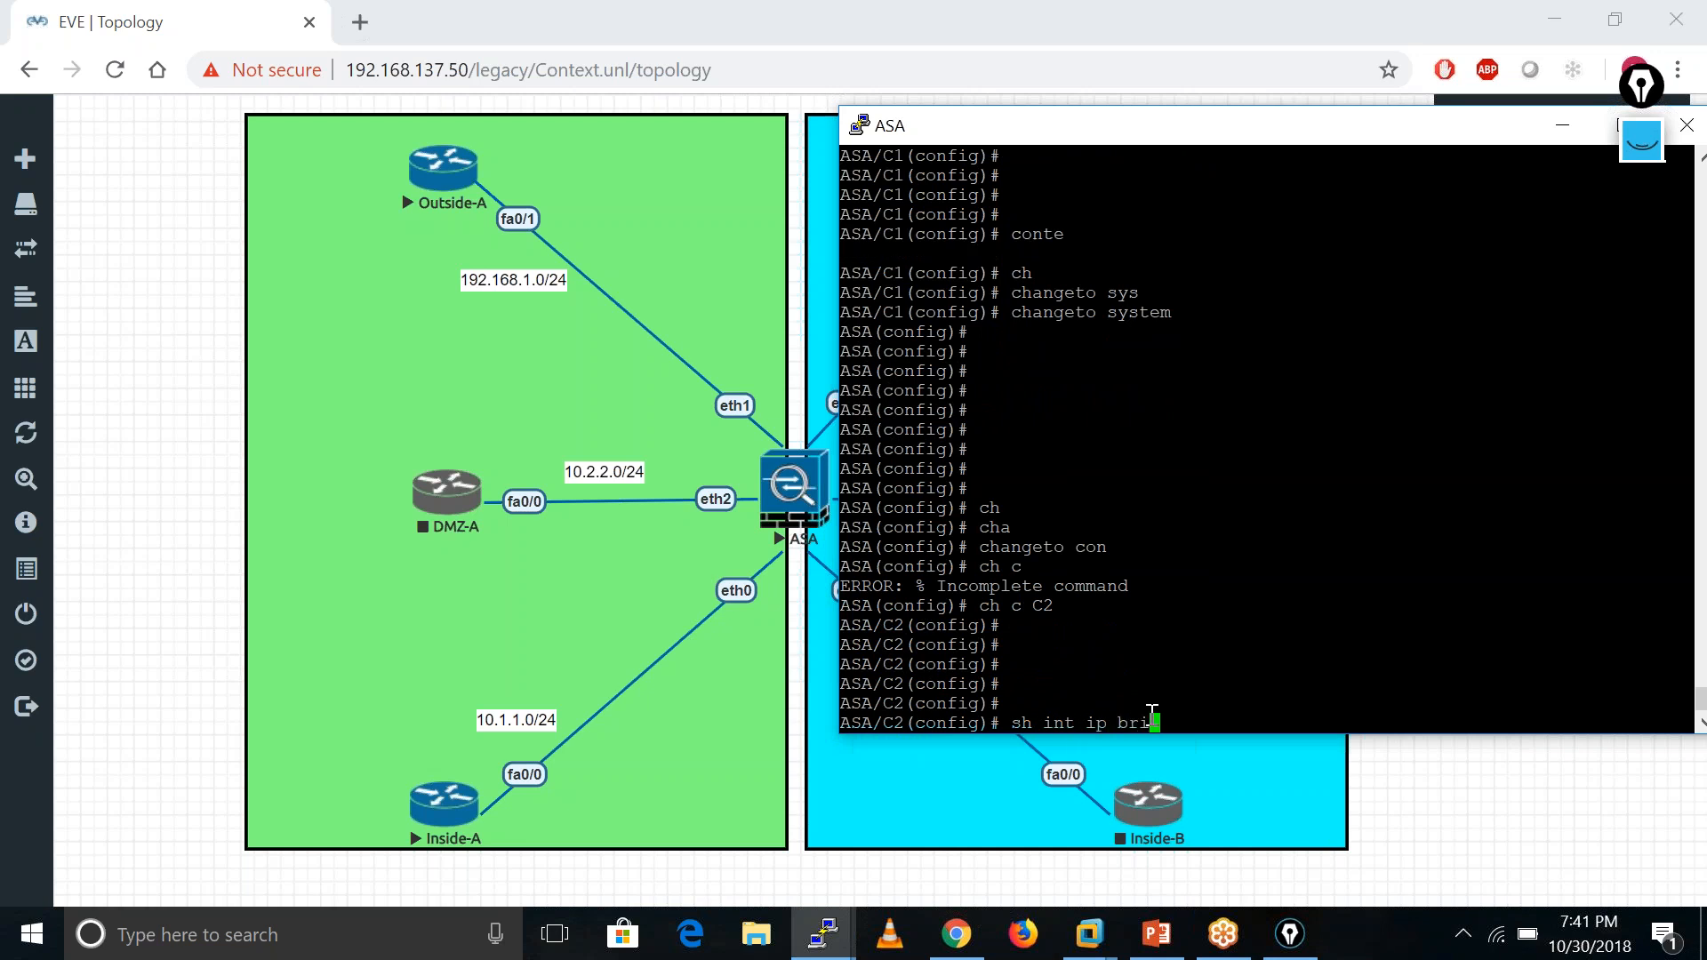
- List C2's interfaces with 'sh int ip brief' and shift the console to reveal the topology links
key(Tab)
key(Return)
key(Return)
key(Return)
key(Return)
key(Return)
key(Return)
key(Return)
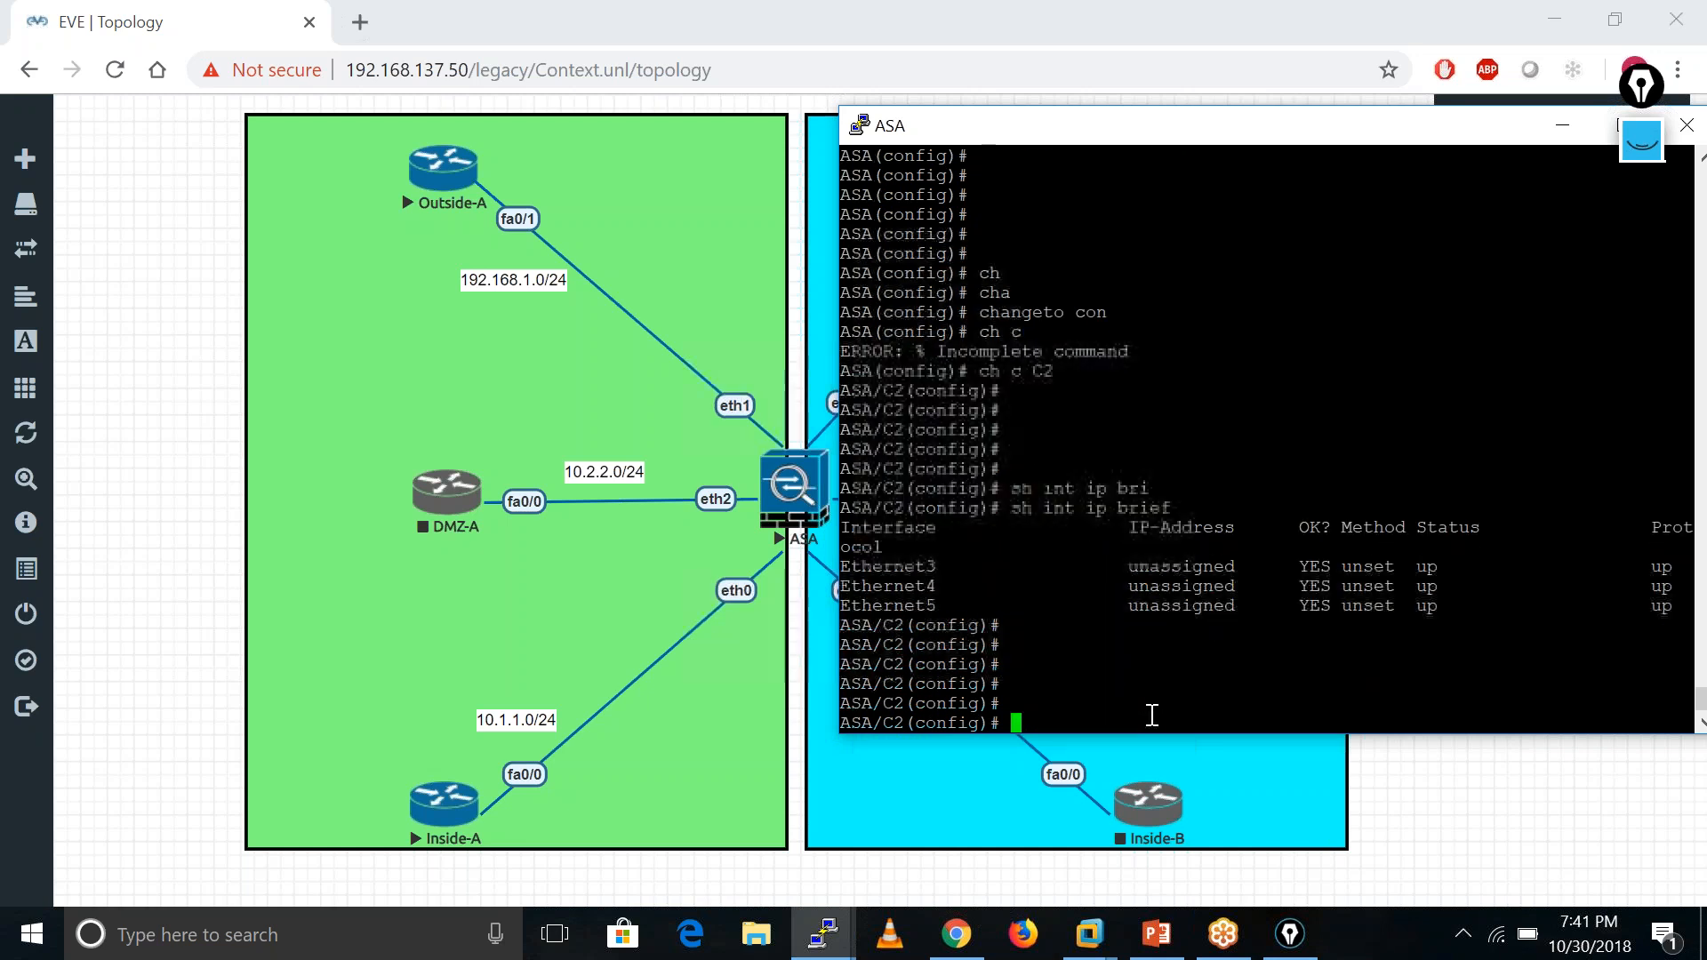
text(int)
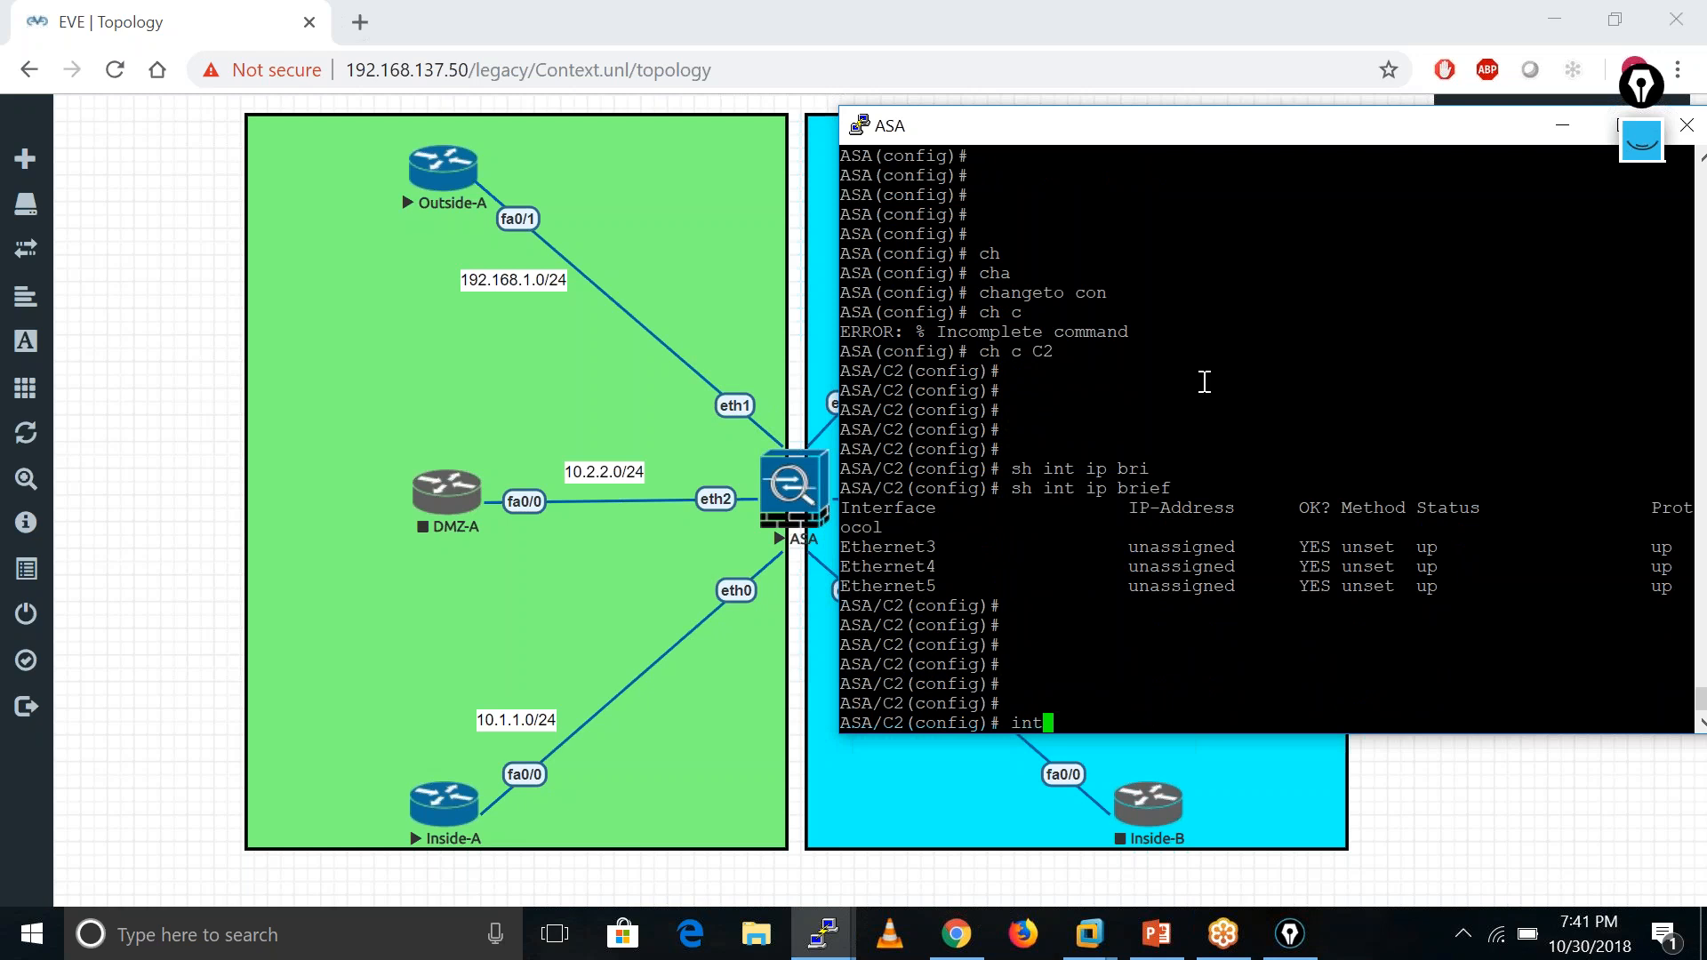
drag(1216, 133, 1400, 92)
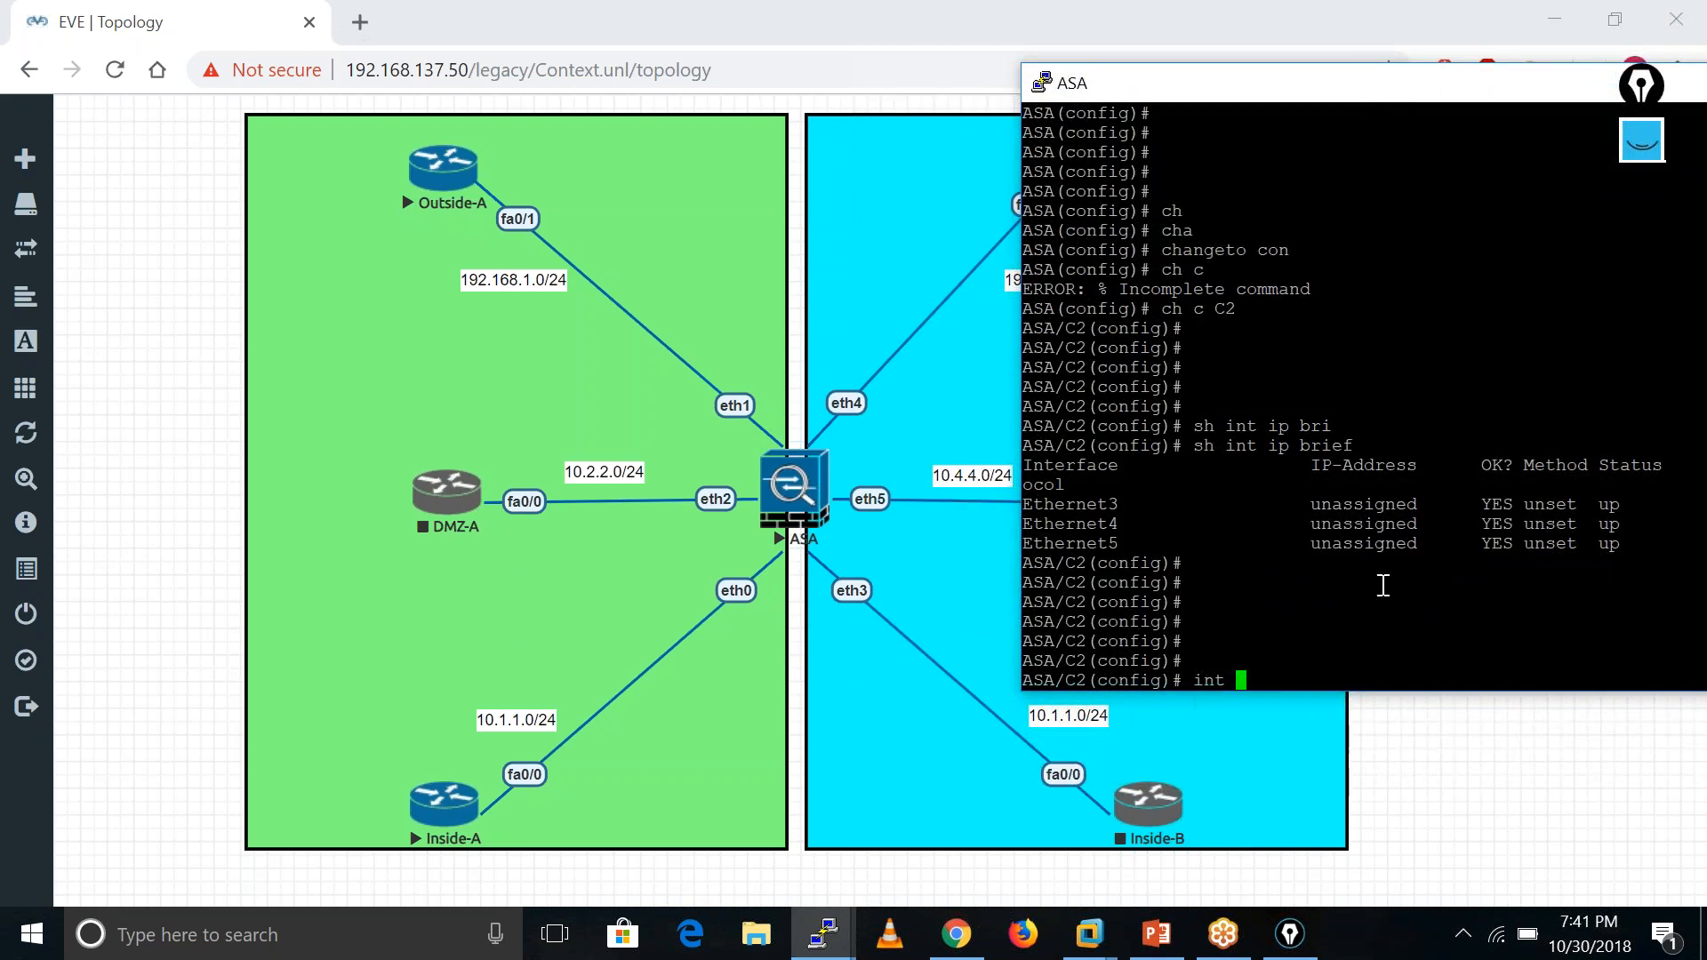
- Name Ethernet3 Inside and assign it 10.1.1.250 255.255.255.0
text(int eth3)
key(Return)
text(nameif Inside)
key(Return)
text(ip add)
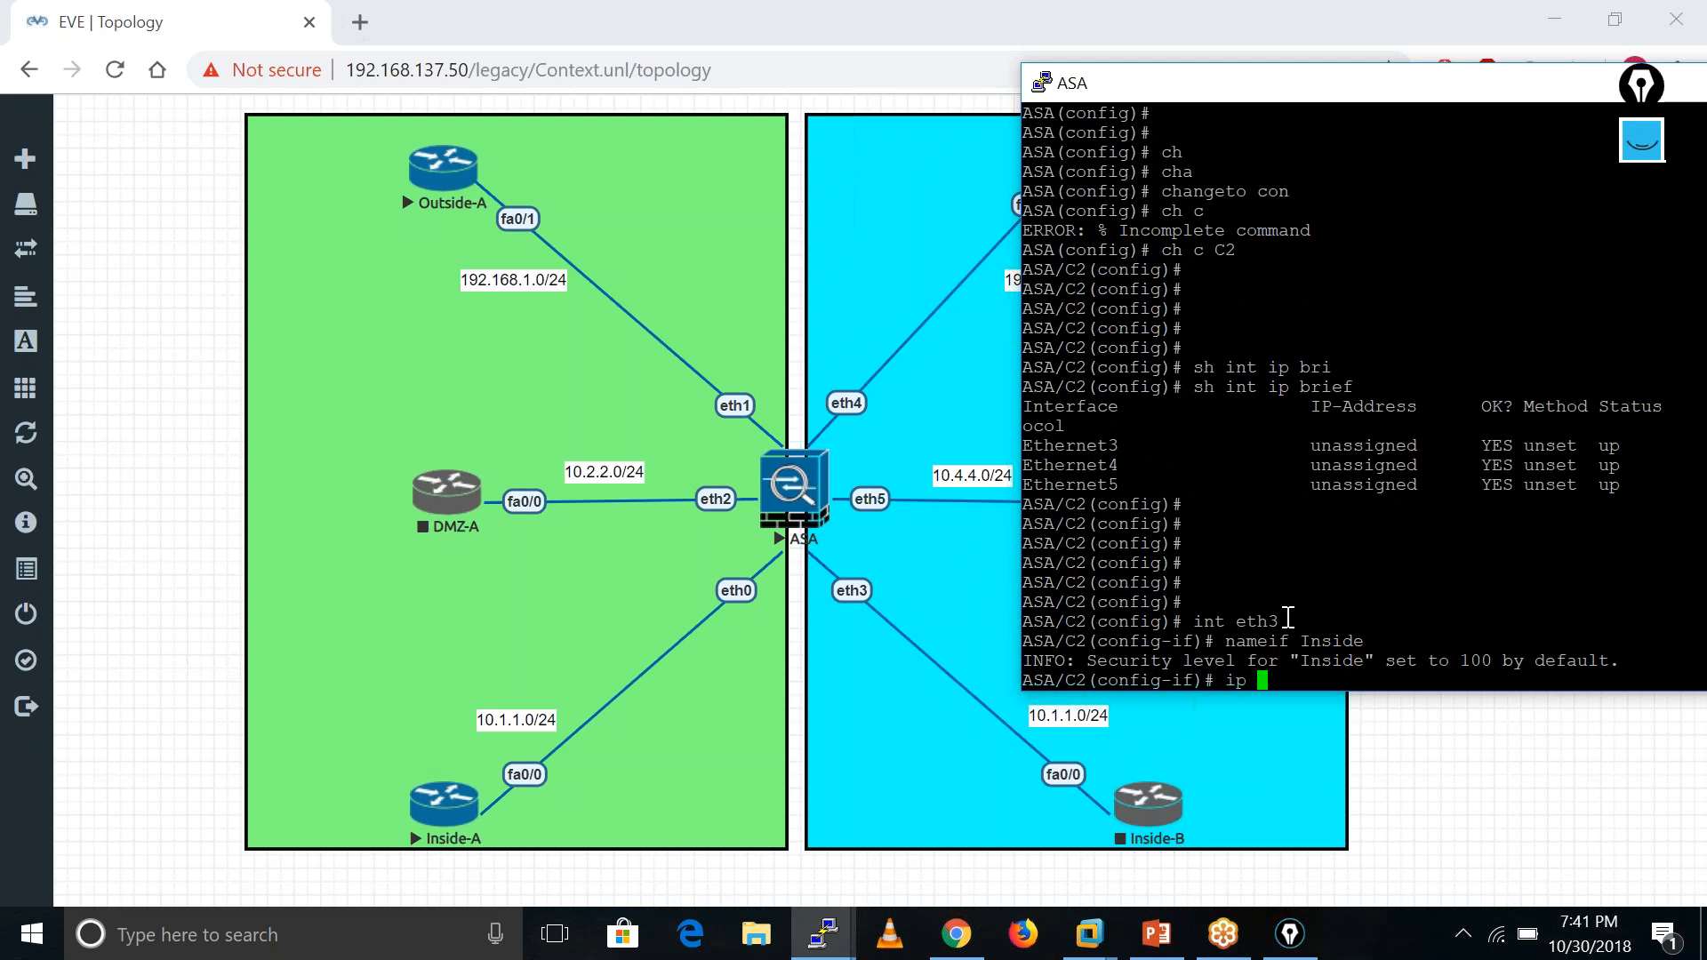
key(Tab)
text(10)
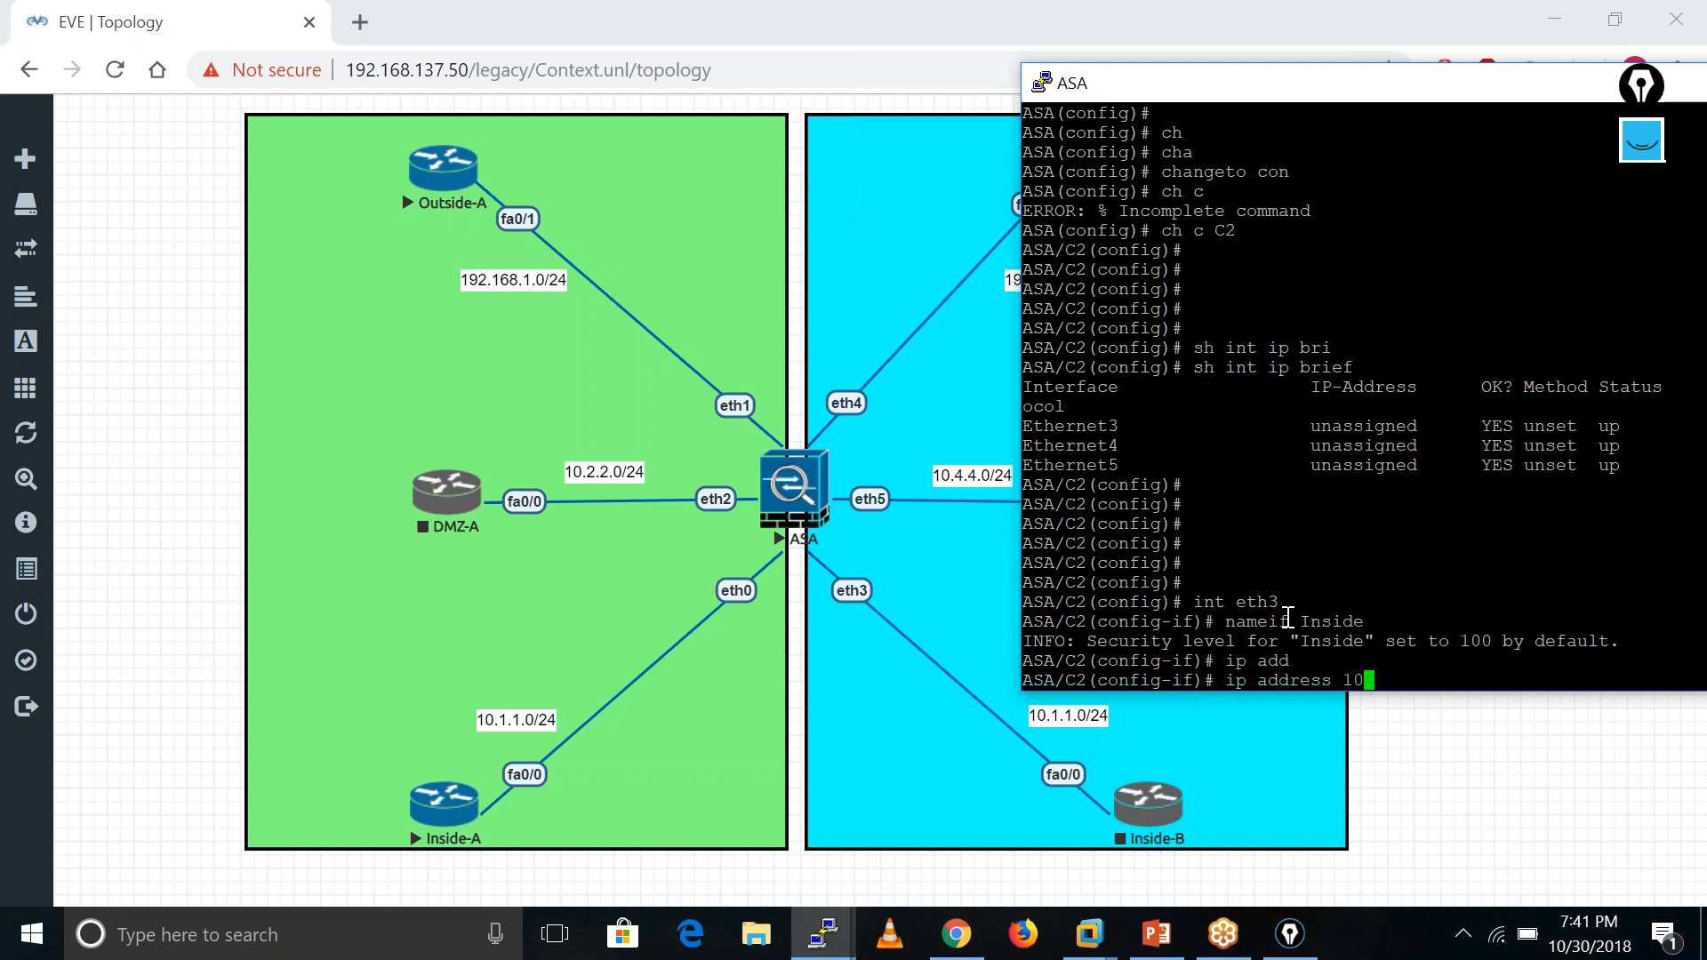
text(.1.1.250 2)
text(55.255.2)
text(55.255.0)
key(Return)
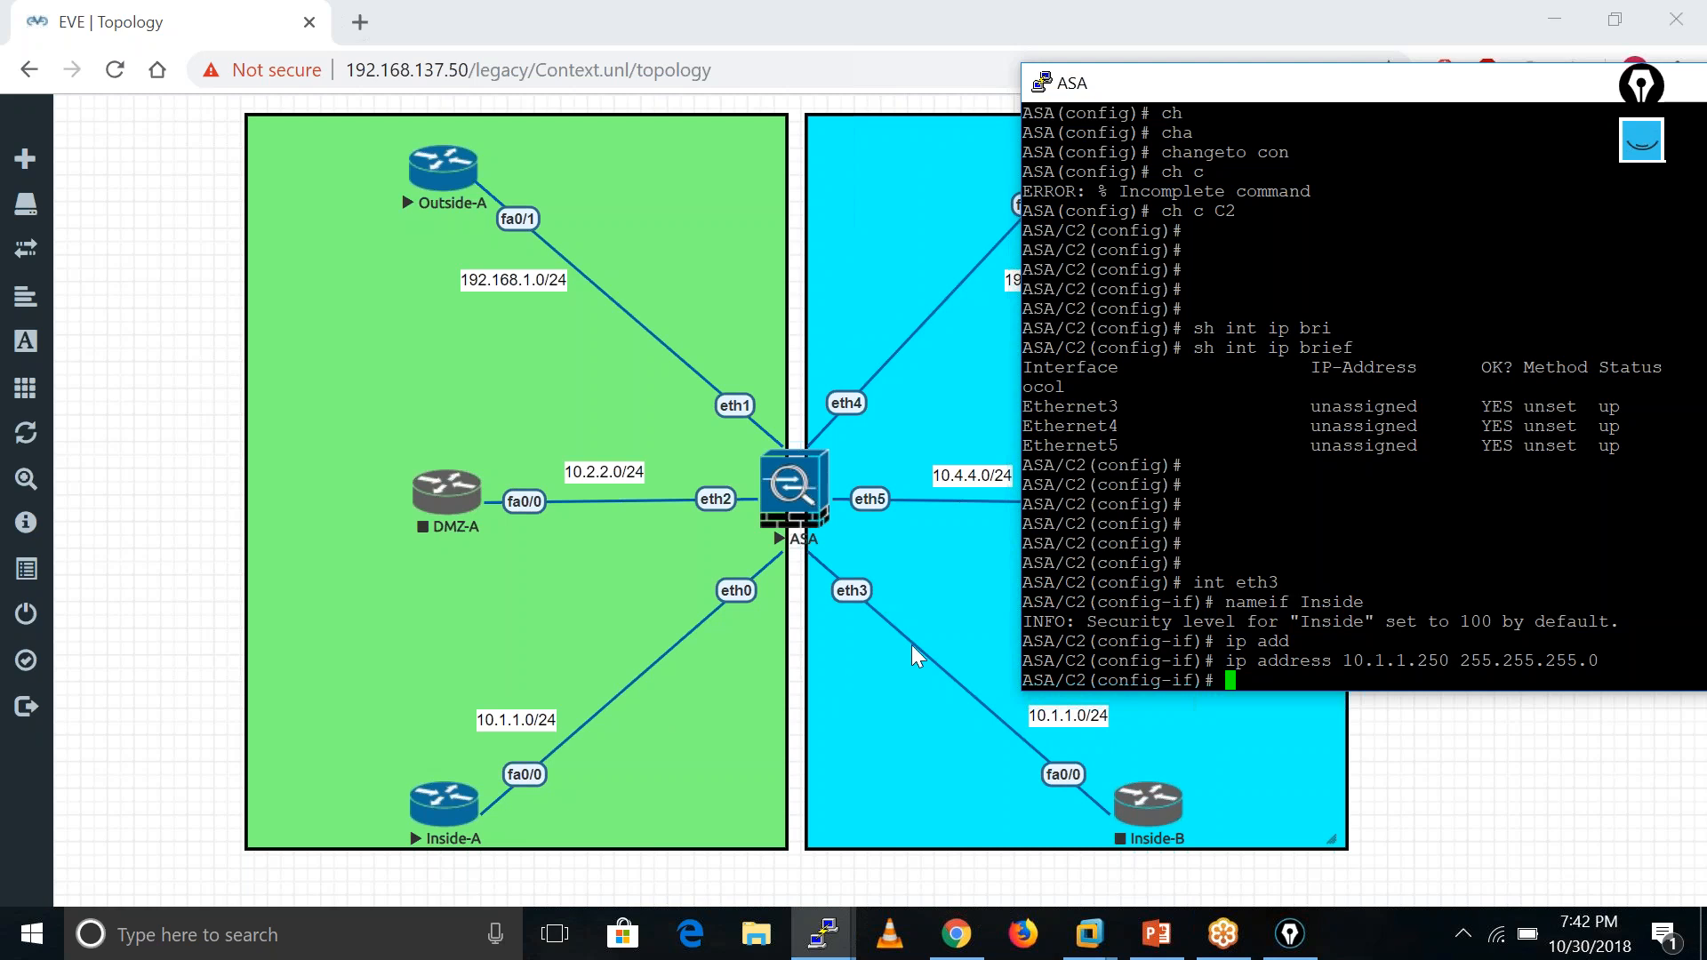
- Set Ethernet3's security level to 100
text(secu)
key(Tab)
text(100)
key(Return)
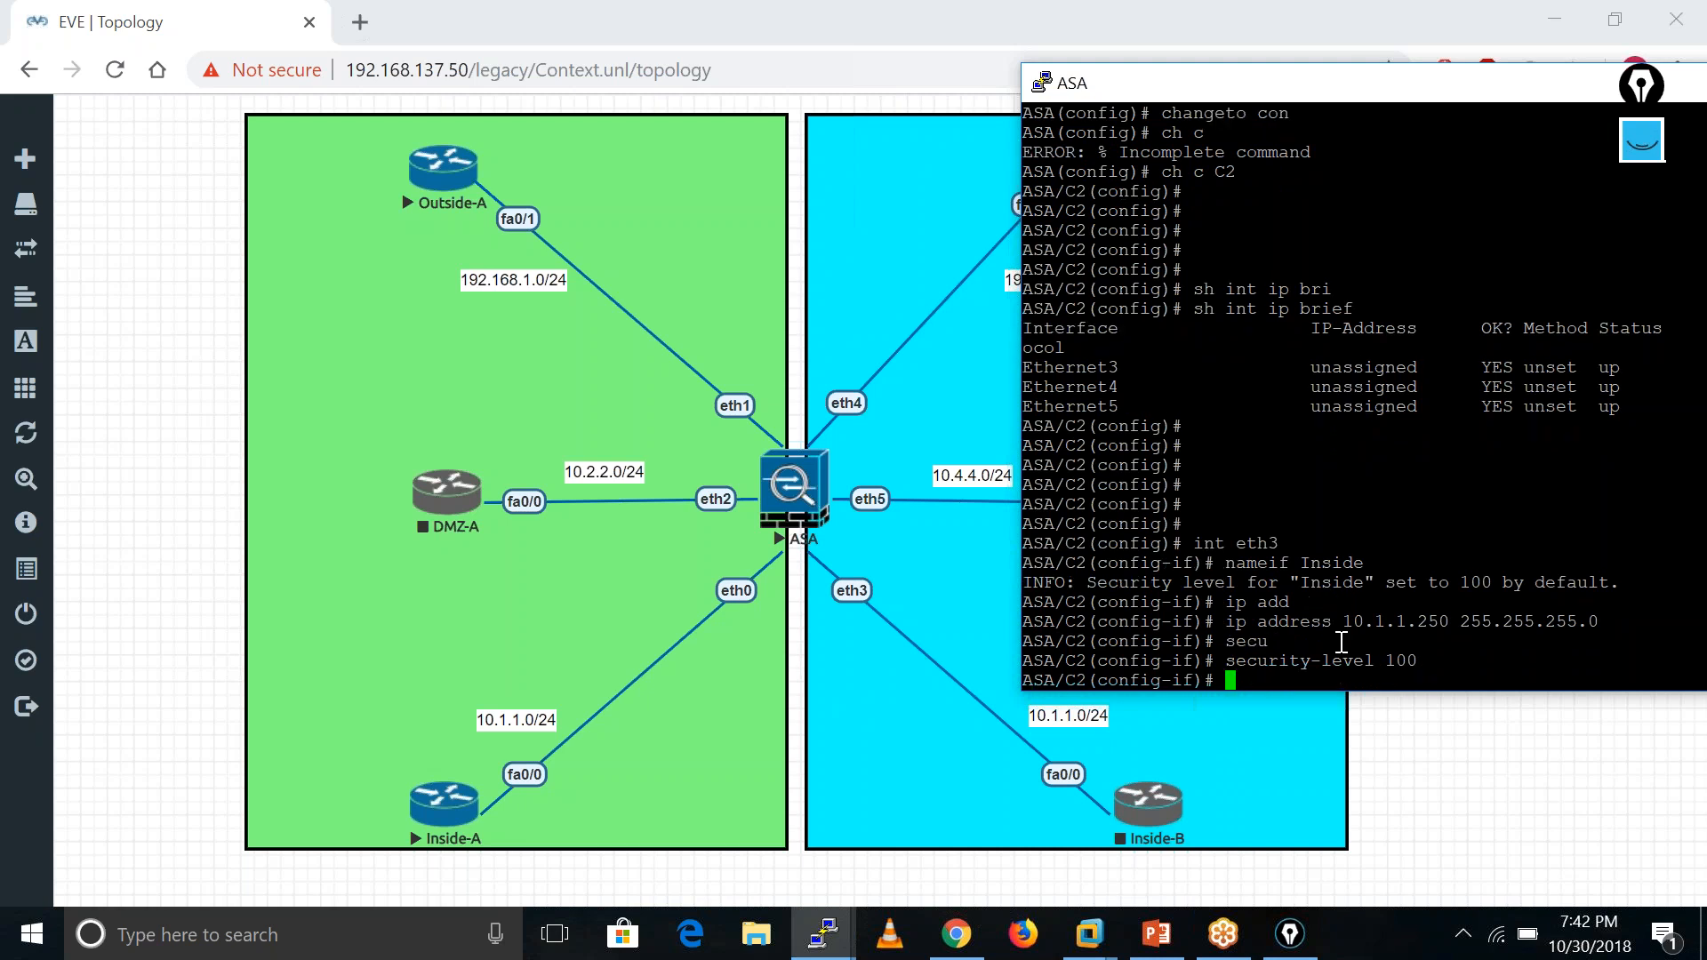
text(int eth4)
- Name Ethernet4 Outside with security level 0
key(Return)
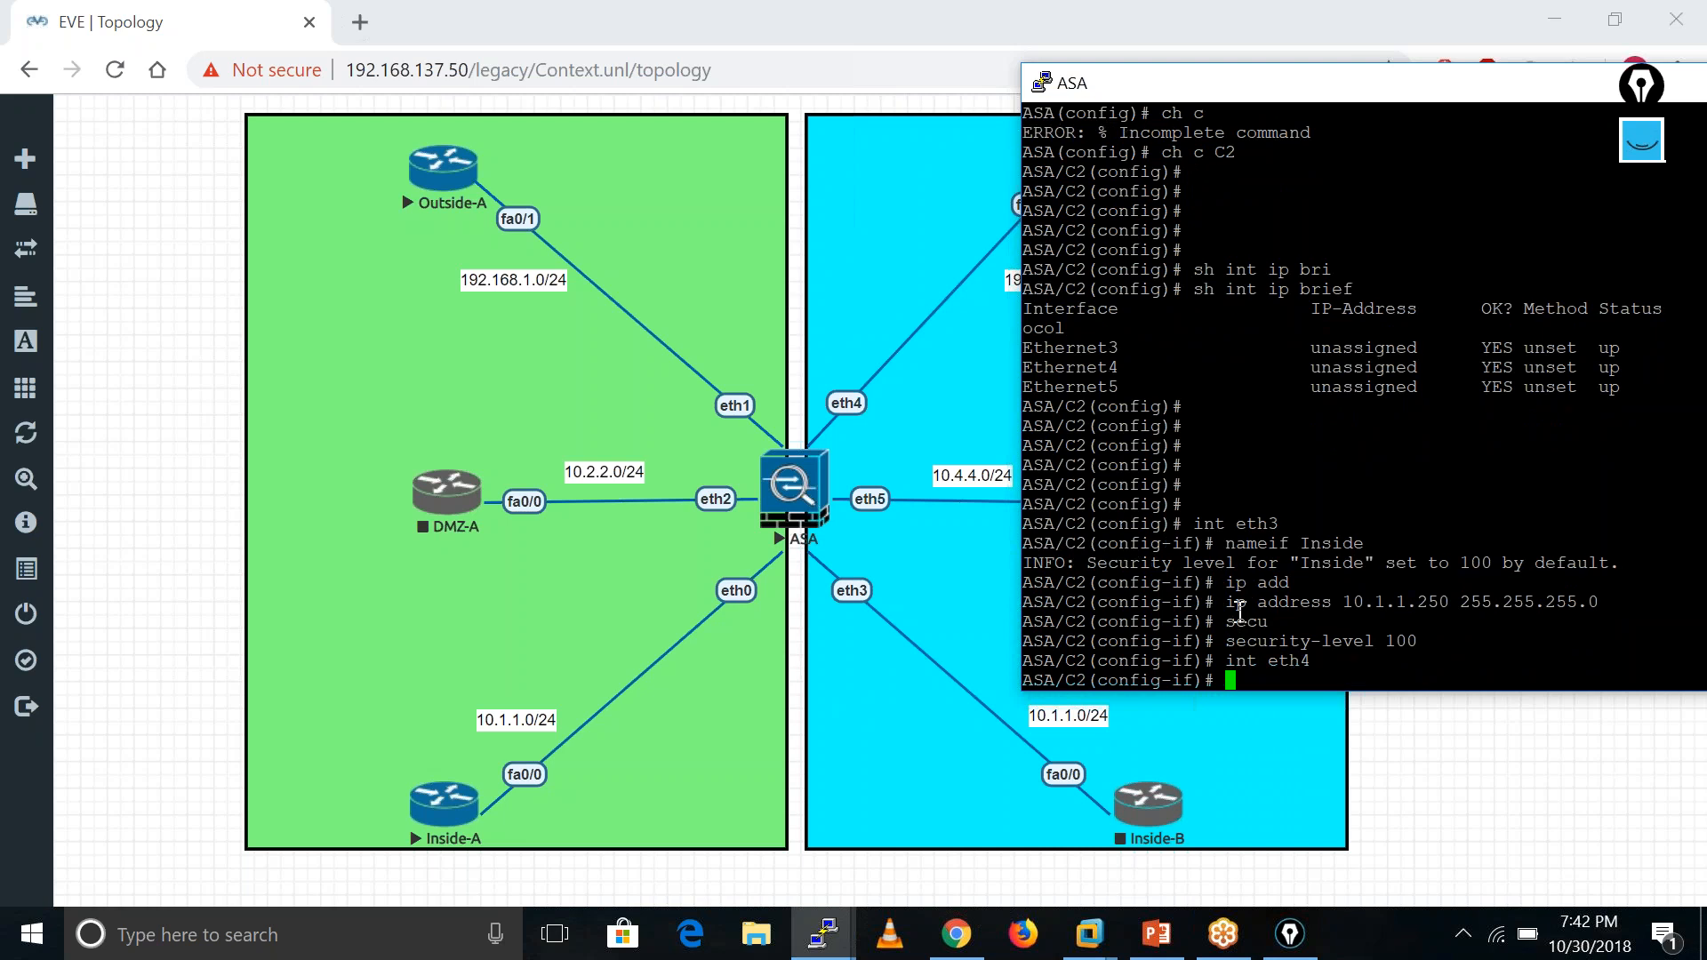
text(nameif Outside)
key(Return)
text(secu)
key(Tab)
text(0)
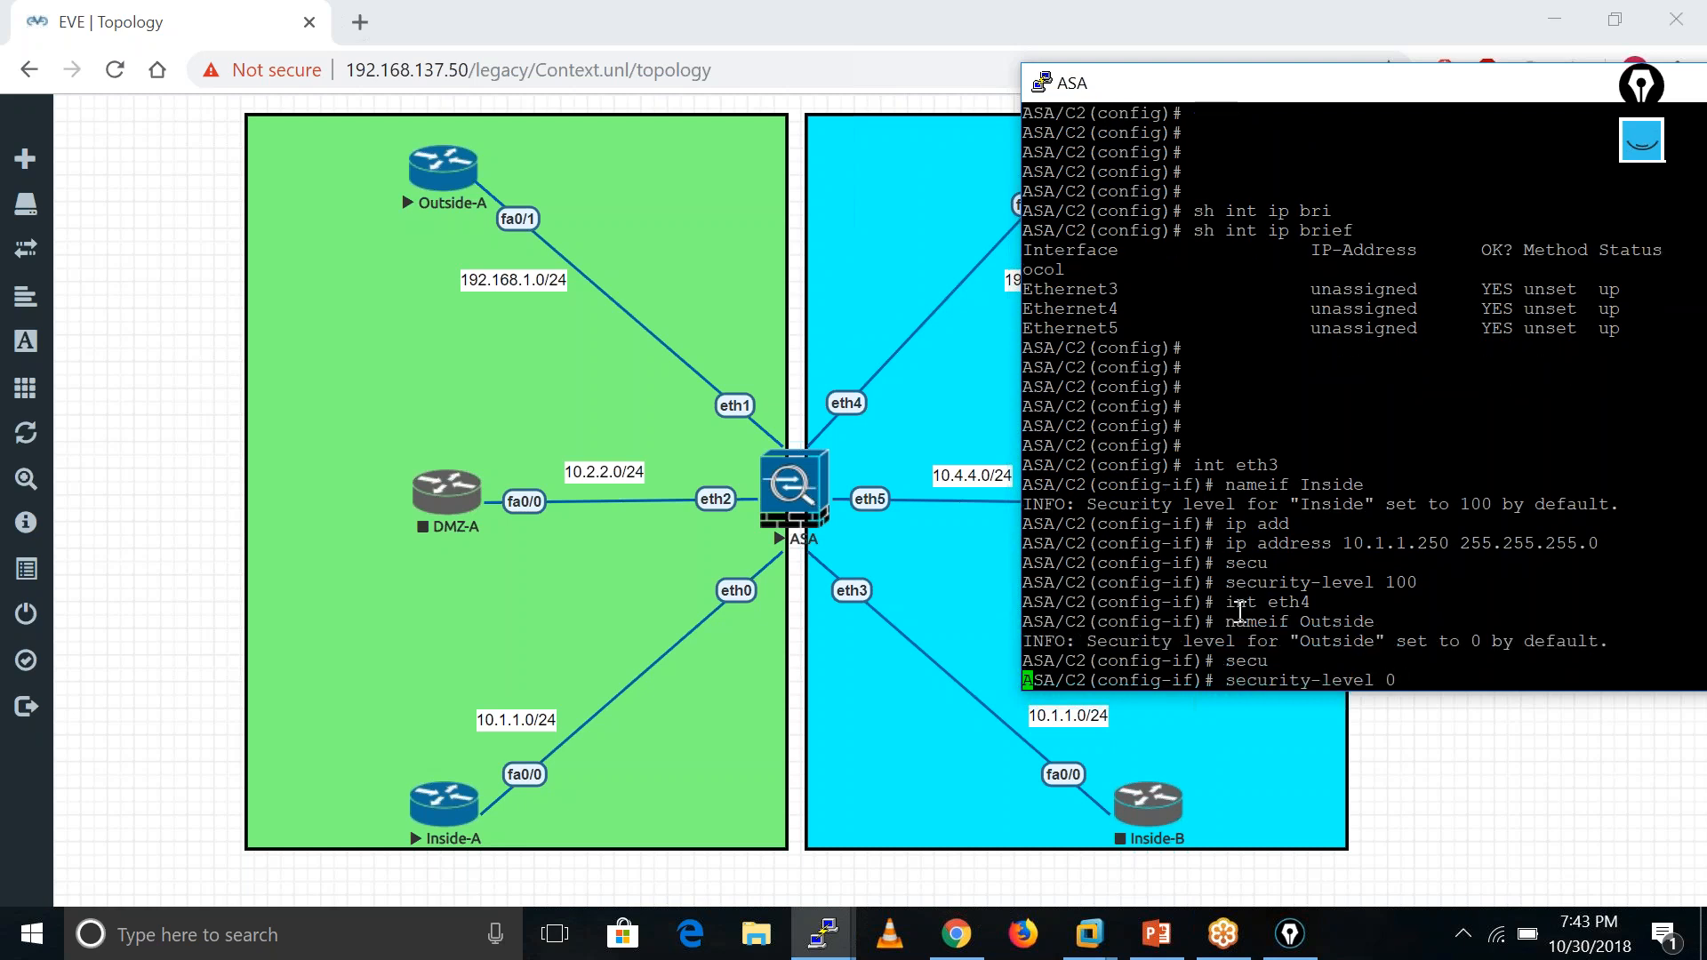
key(Return)
- Assign Ethernet4 the IP address 192.168.2.250
text(ip add)
key(Tab)
text(192.)
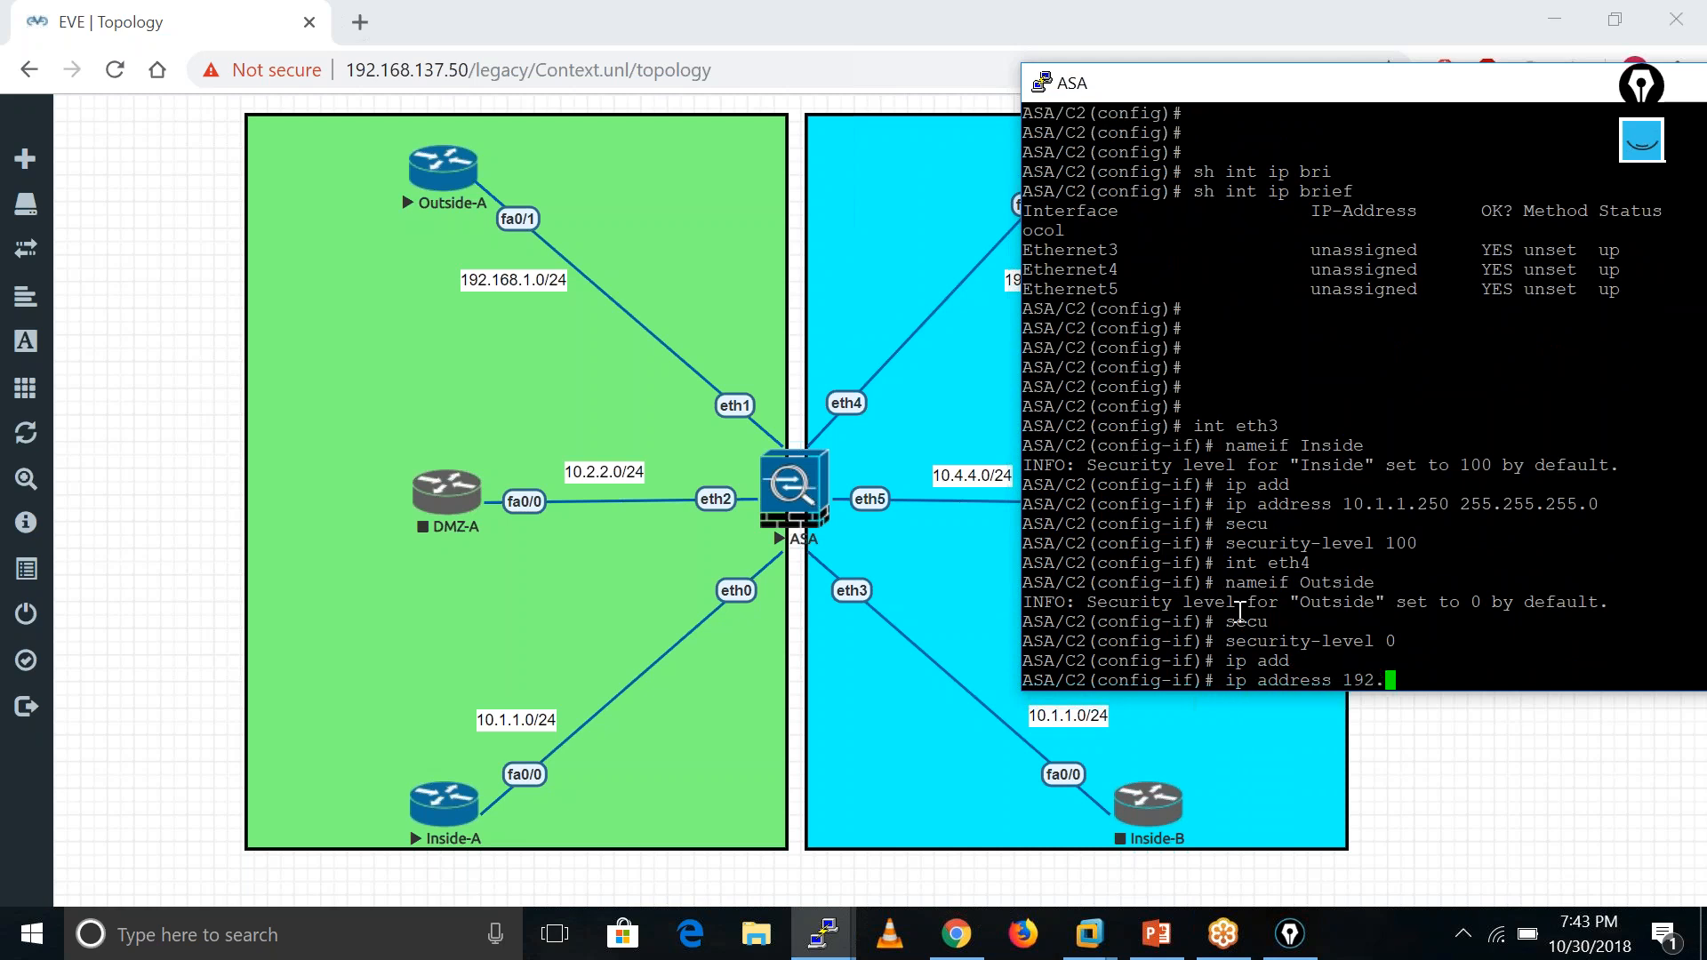
text(168.2.250)
key(BackSpace)
key(Return)
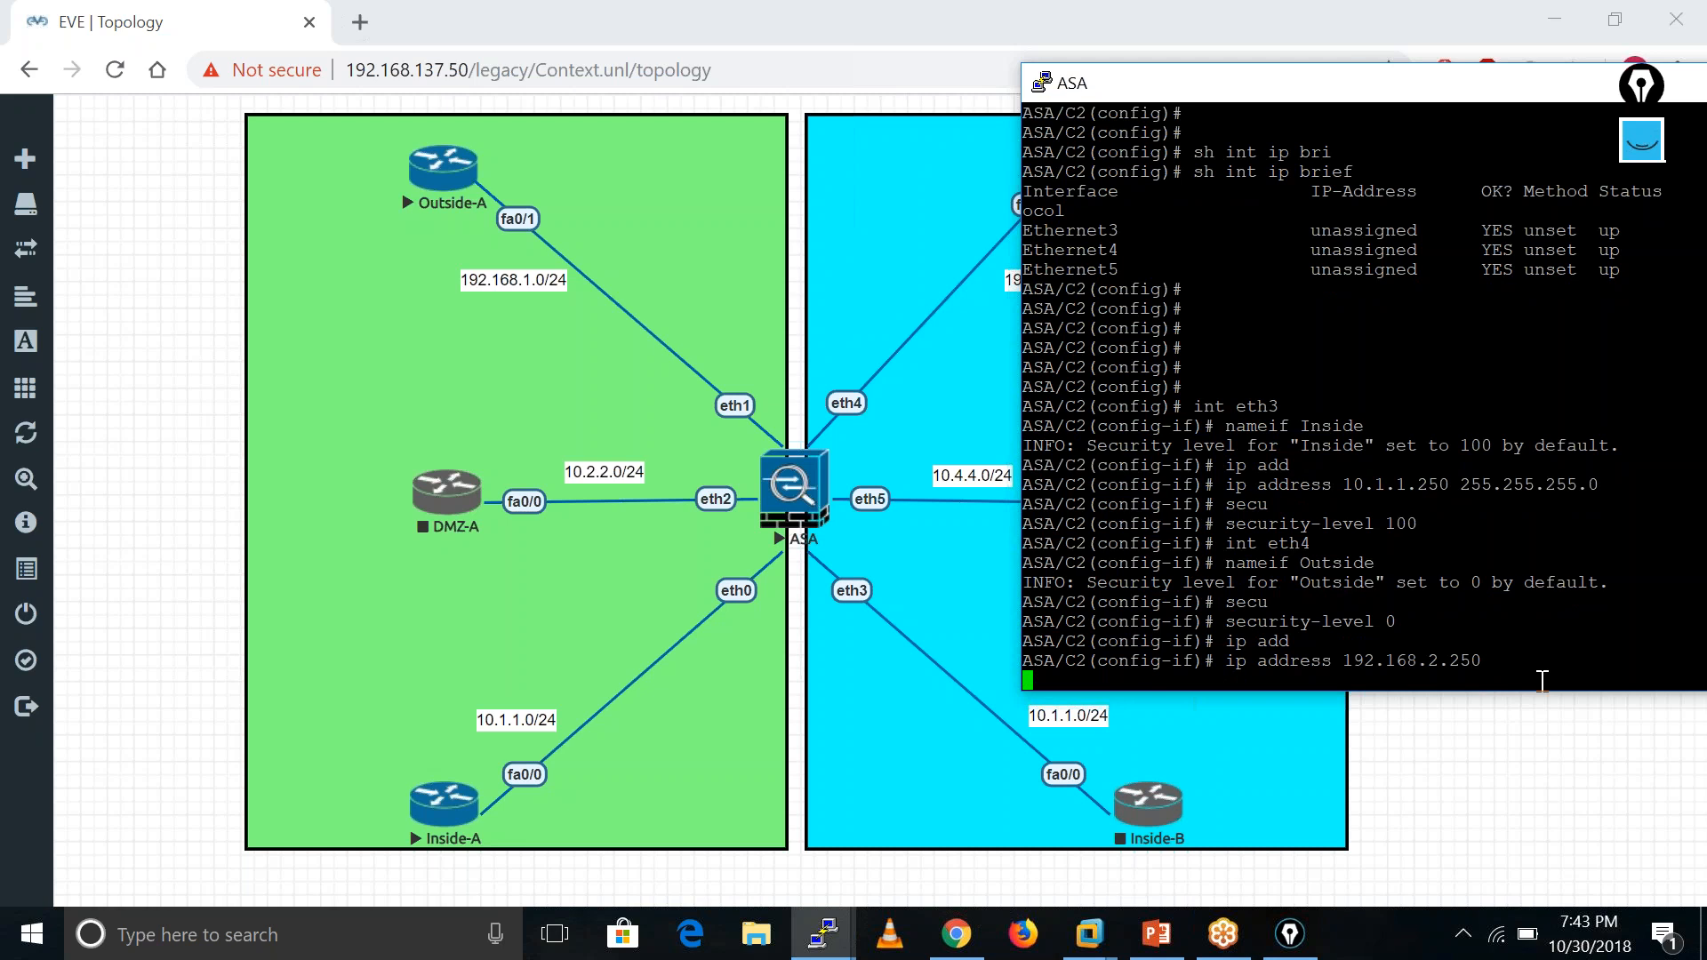
text(sh ro)
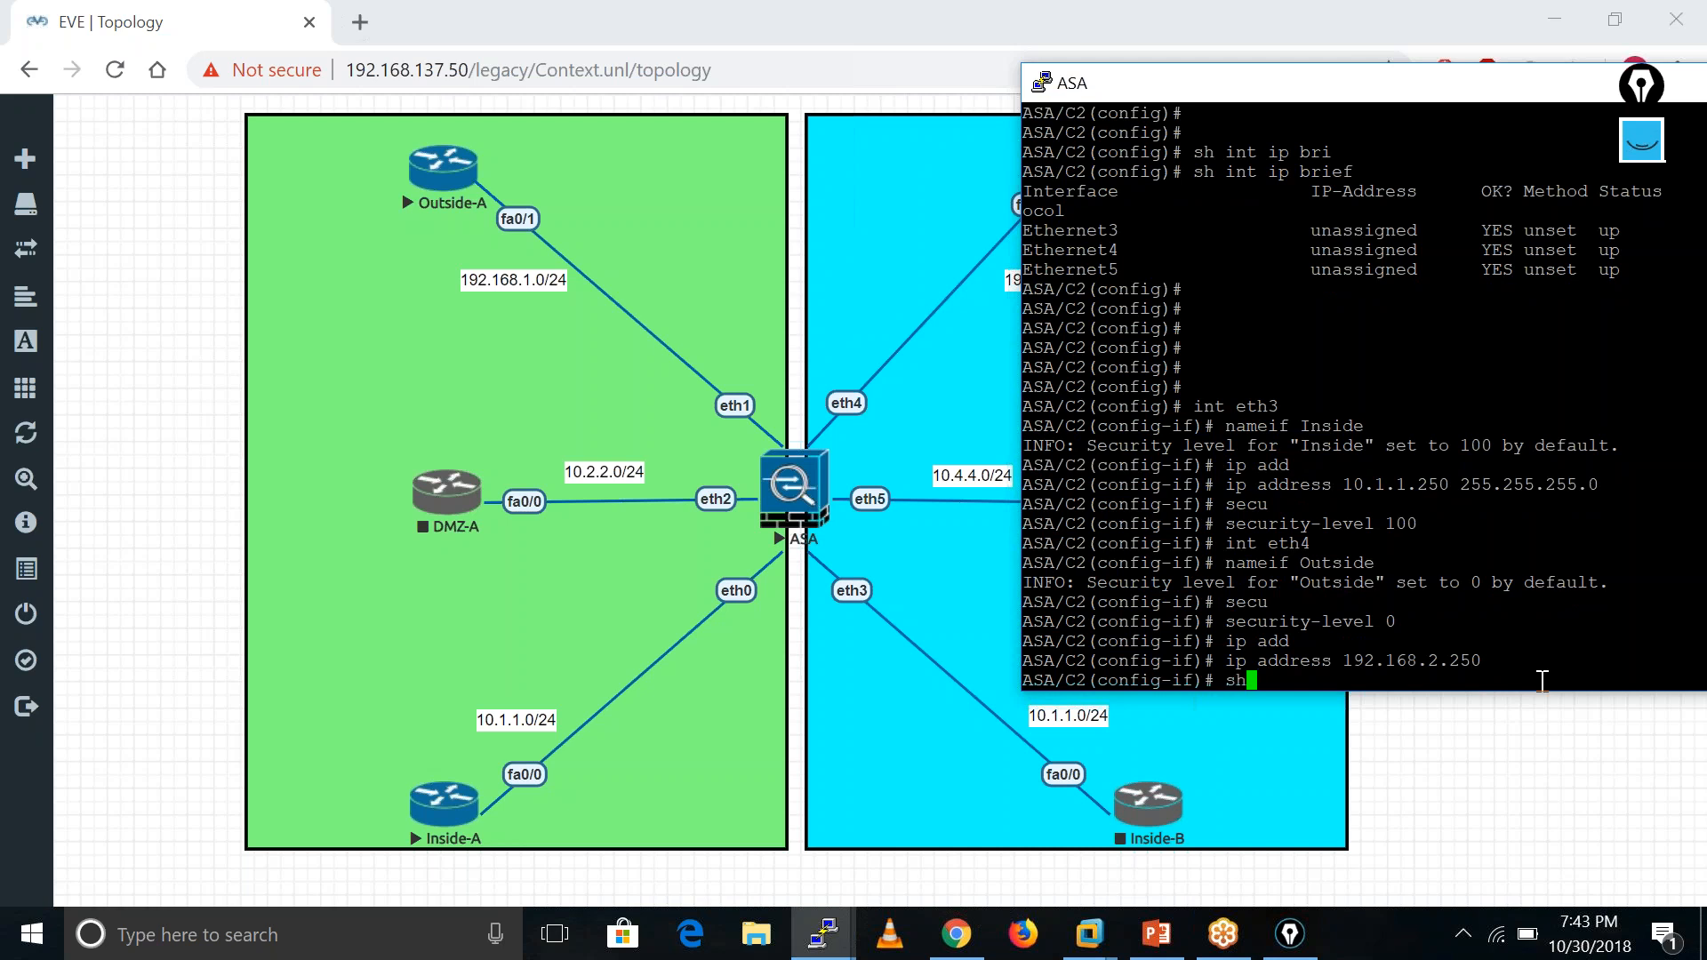
key(Tab)
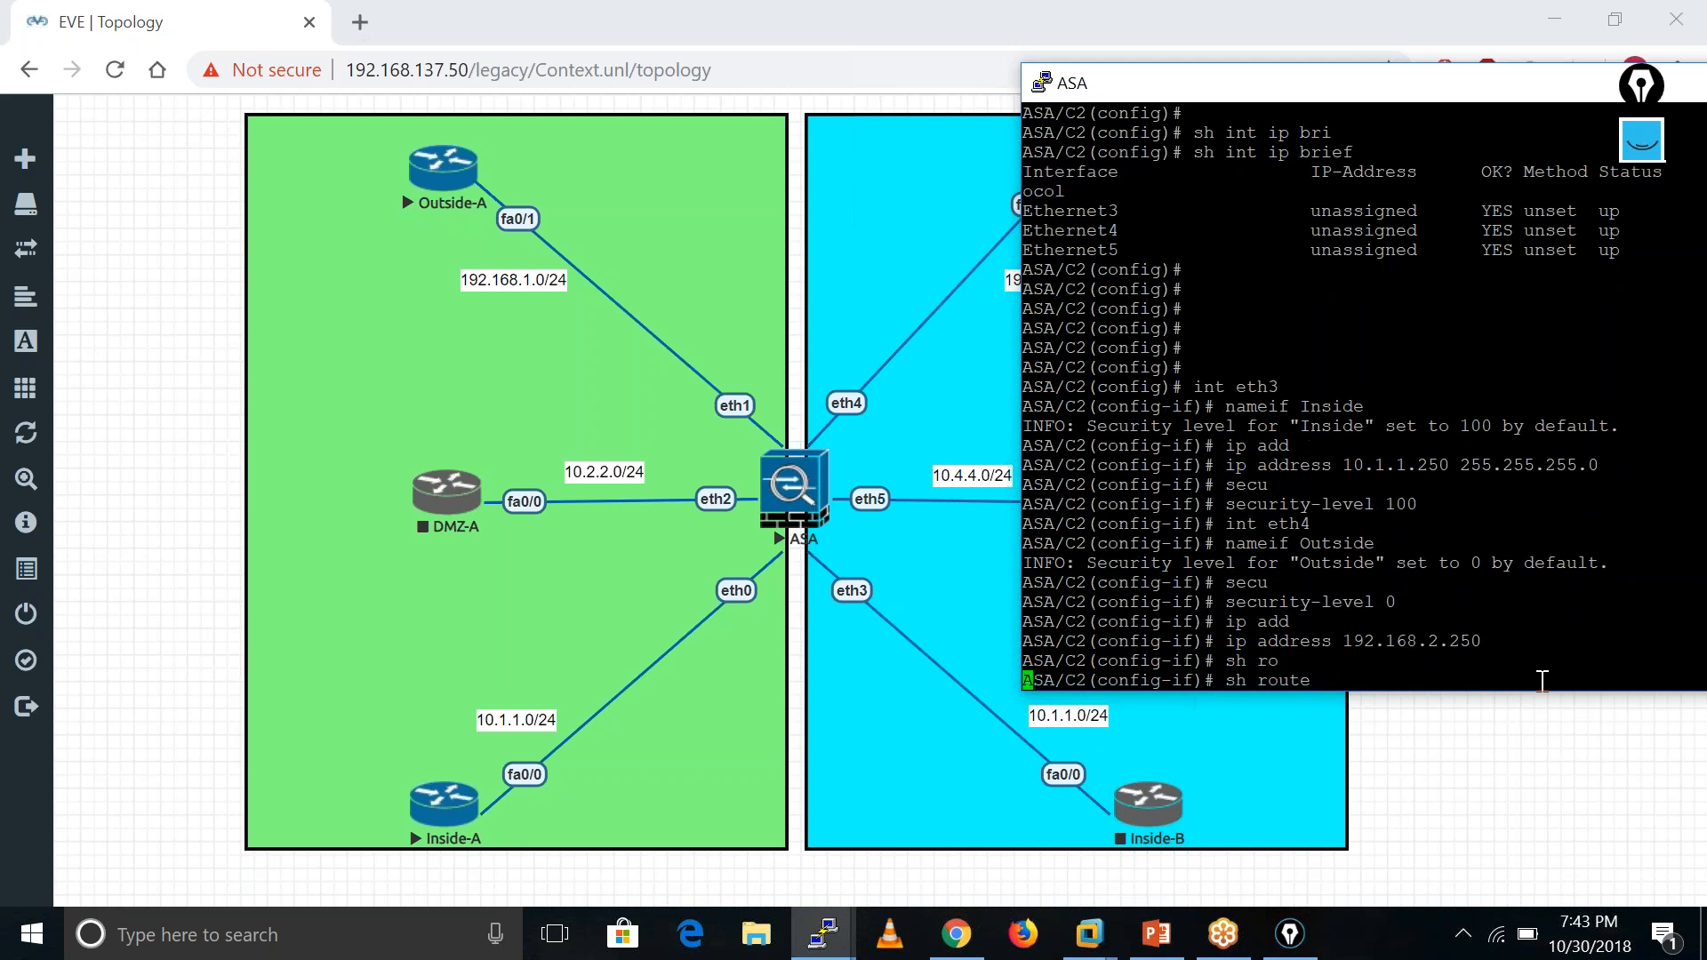
- Show C2's routes and 'sh nameif': Ethernet3 Inside 100, Ethernet4 Outside 0
key(Return)
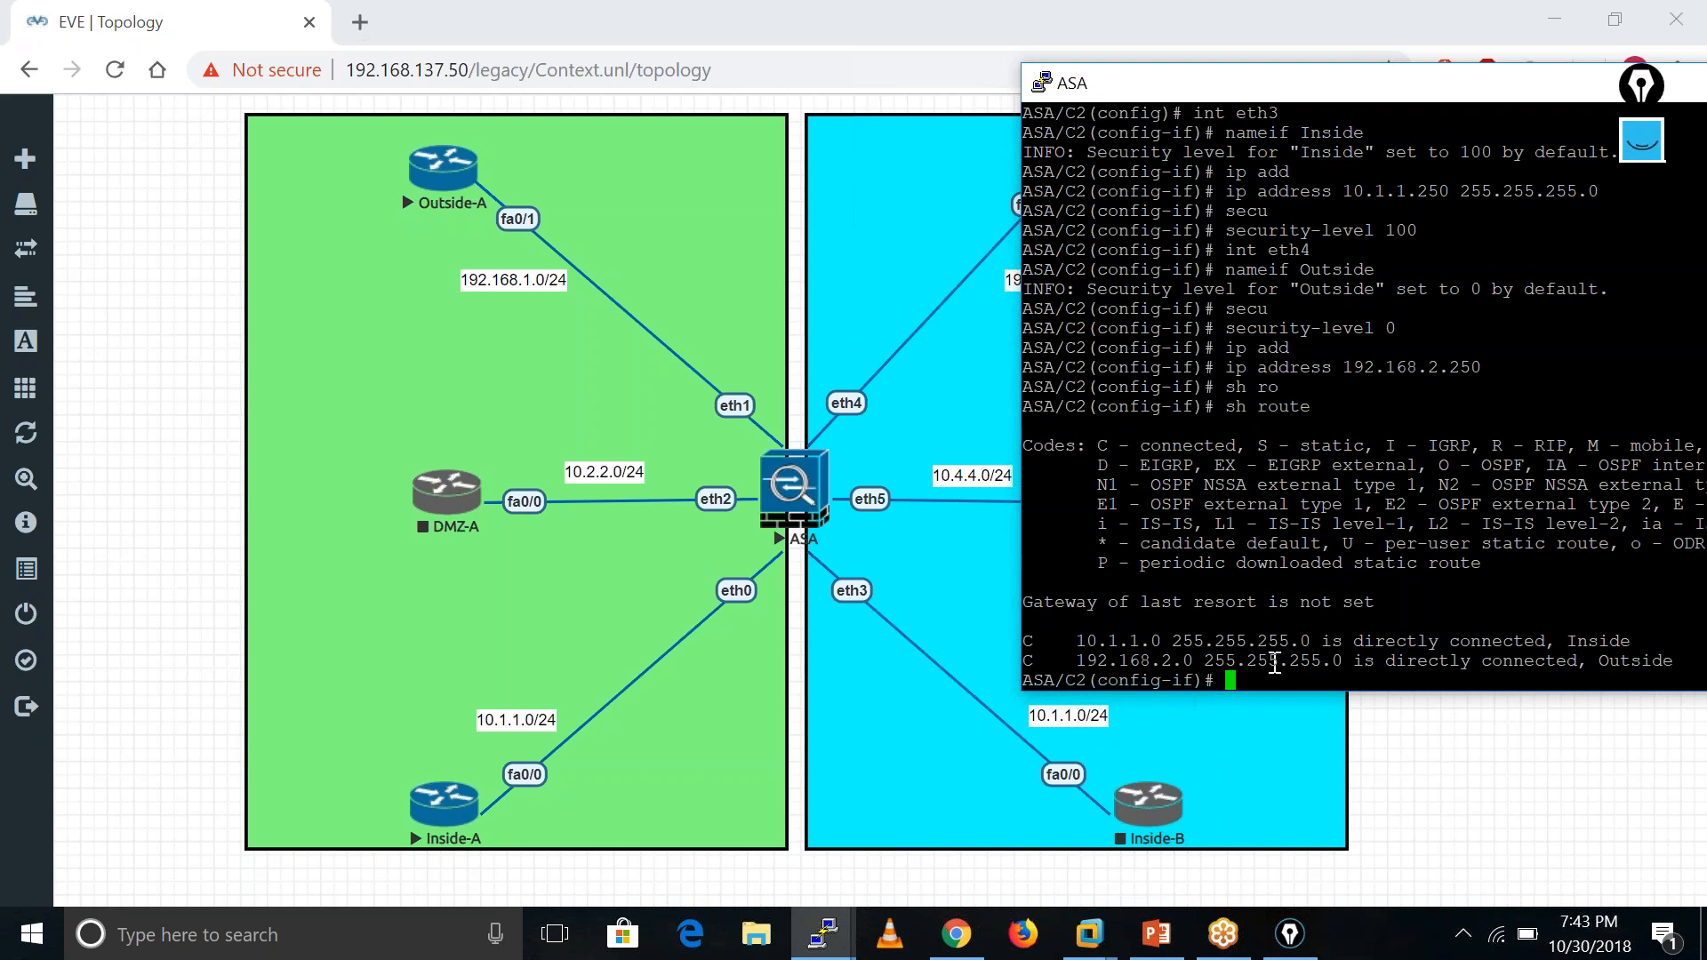
key(Return)
key(Return)
key(Return)
key(Return)
key(Return)
key(Return)
key(Return)
key(Return)
text(int)
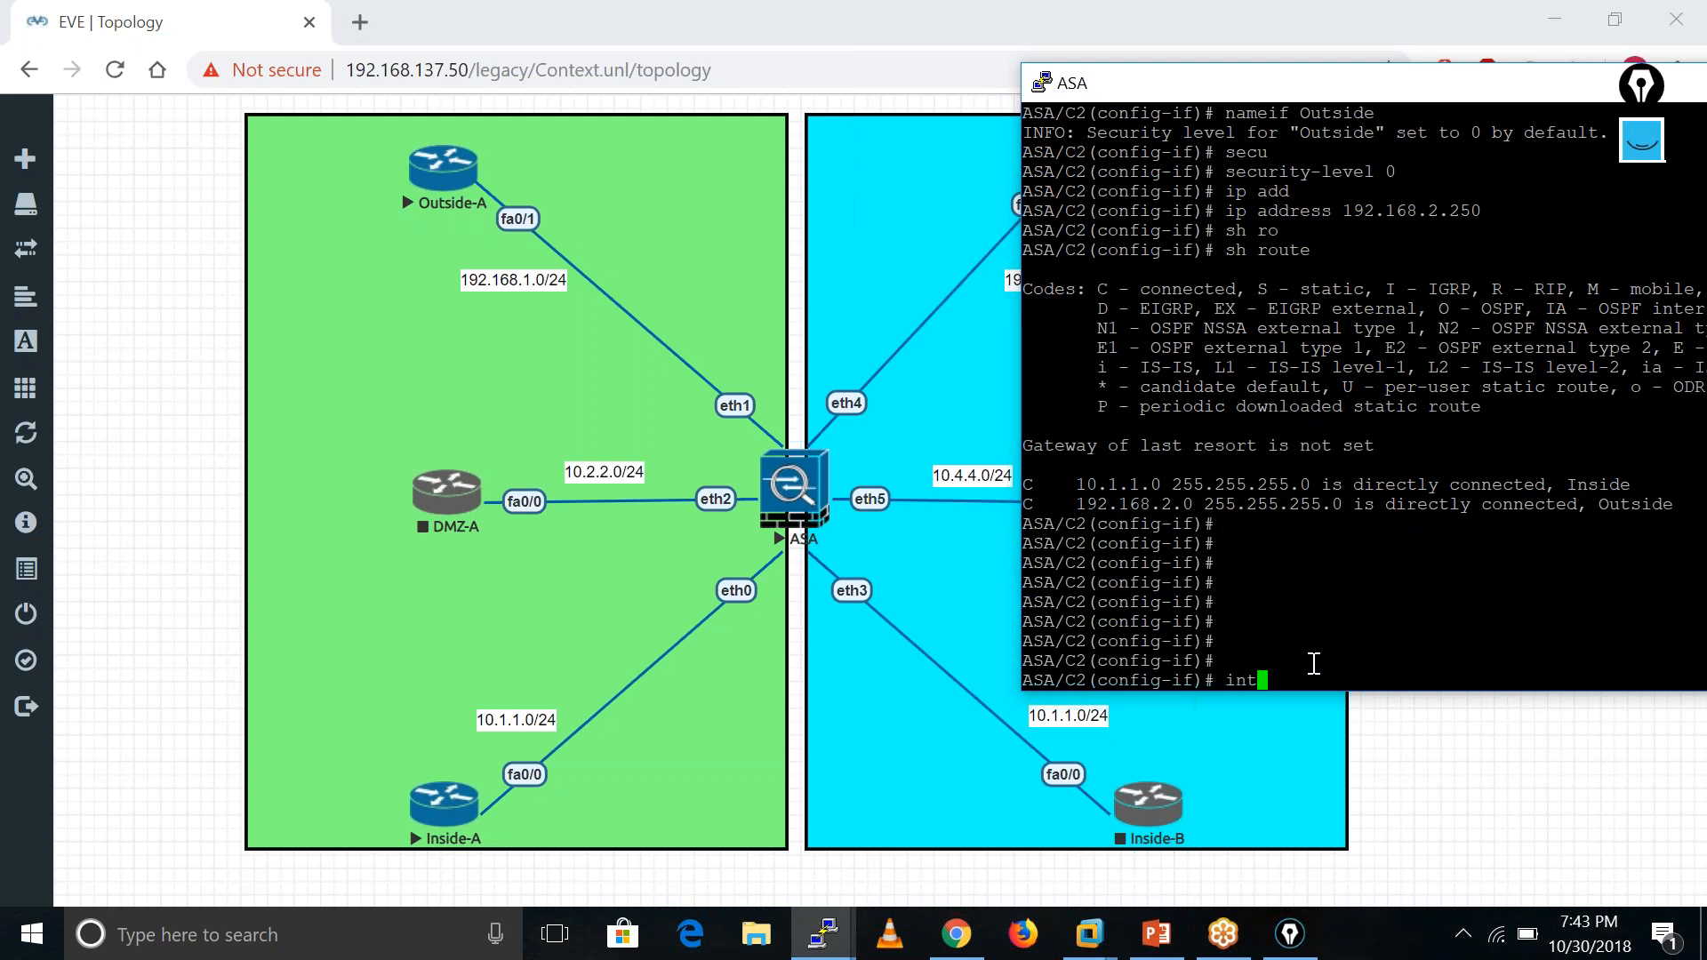
key(BackSpace)
key(BackSpace)
key(BackSpace)
text(sh nameif)
key(Return)
key(Return)
key(Return)
key(Return)
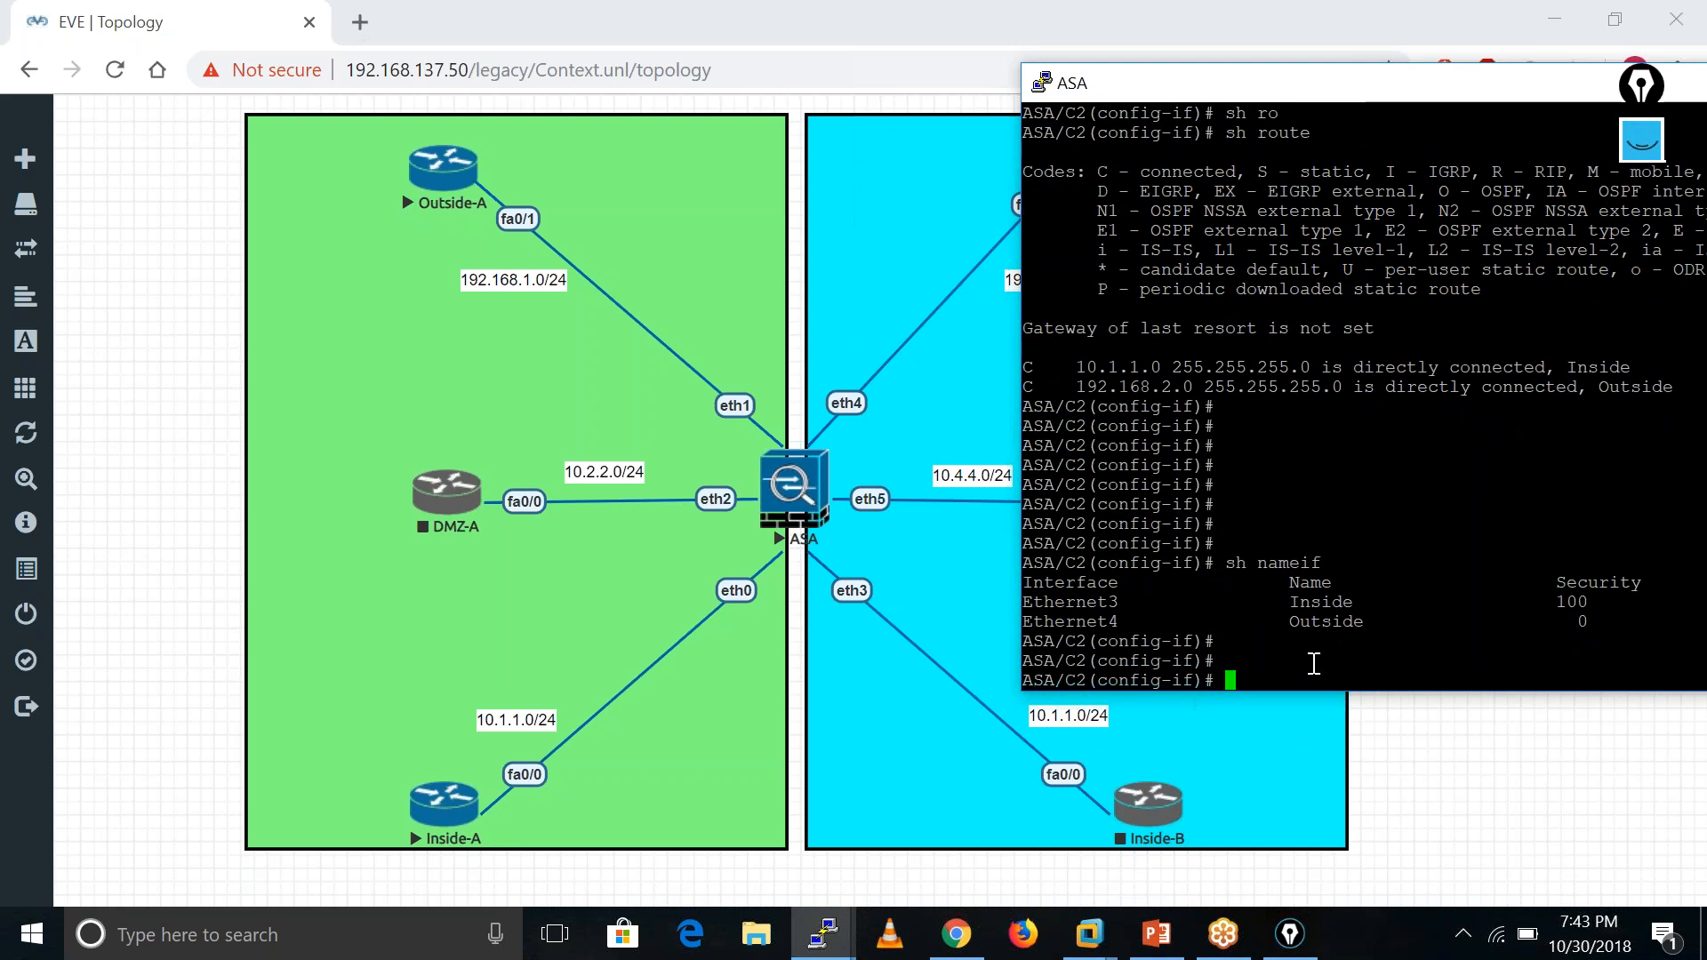
text(in)
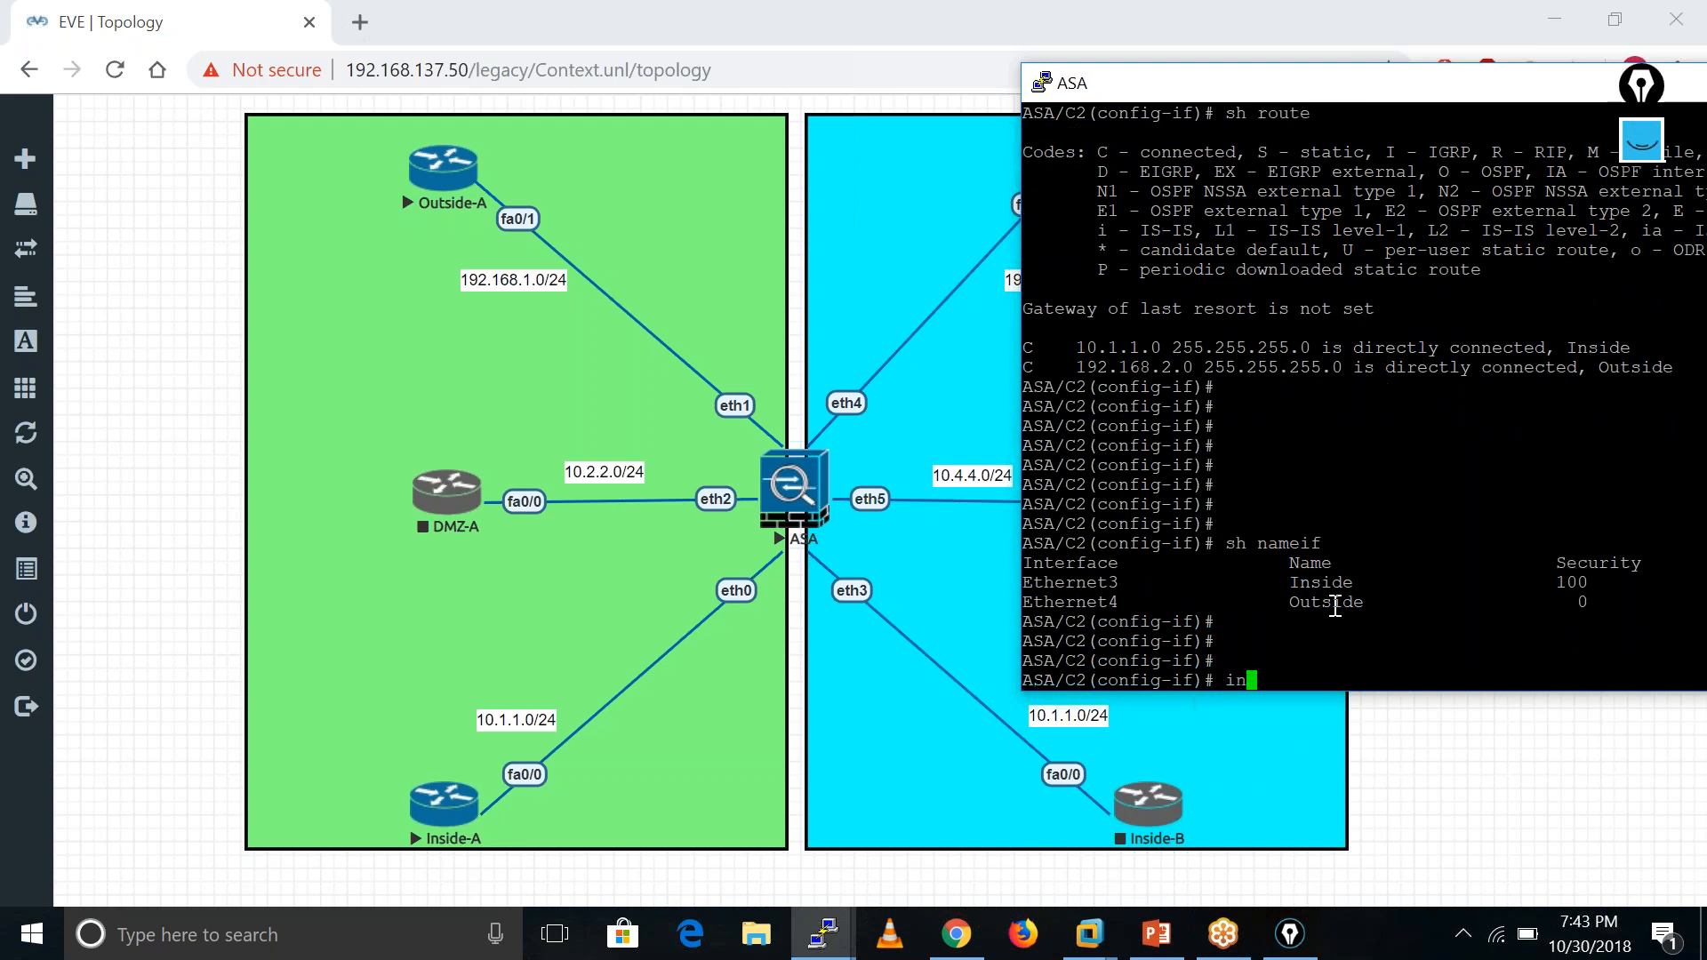
text(t eth5)
- Enter interface eth5, name it DMZ and give it security level 50
key(ctrl+a)
key(Return)
text(nameif )
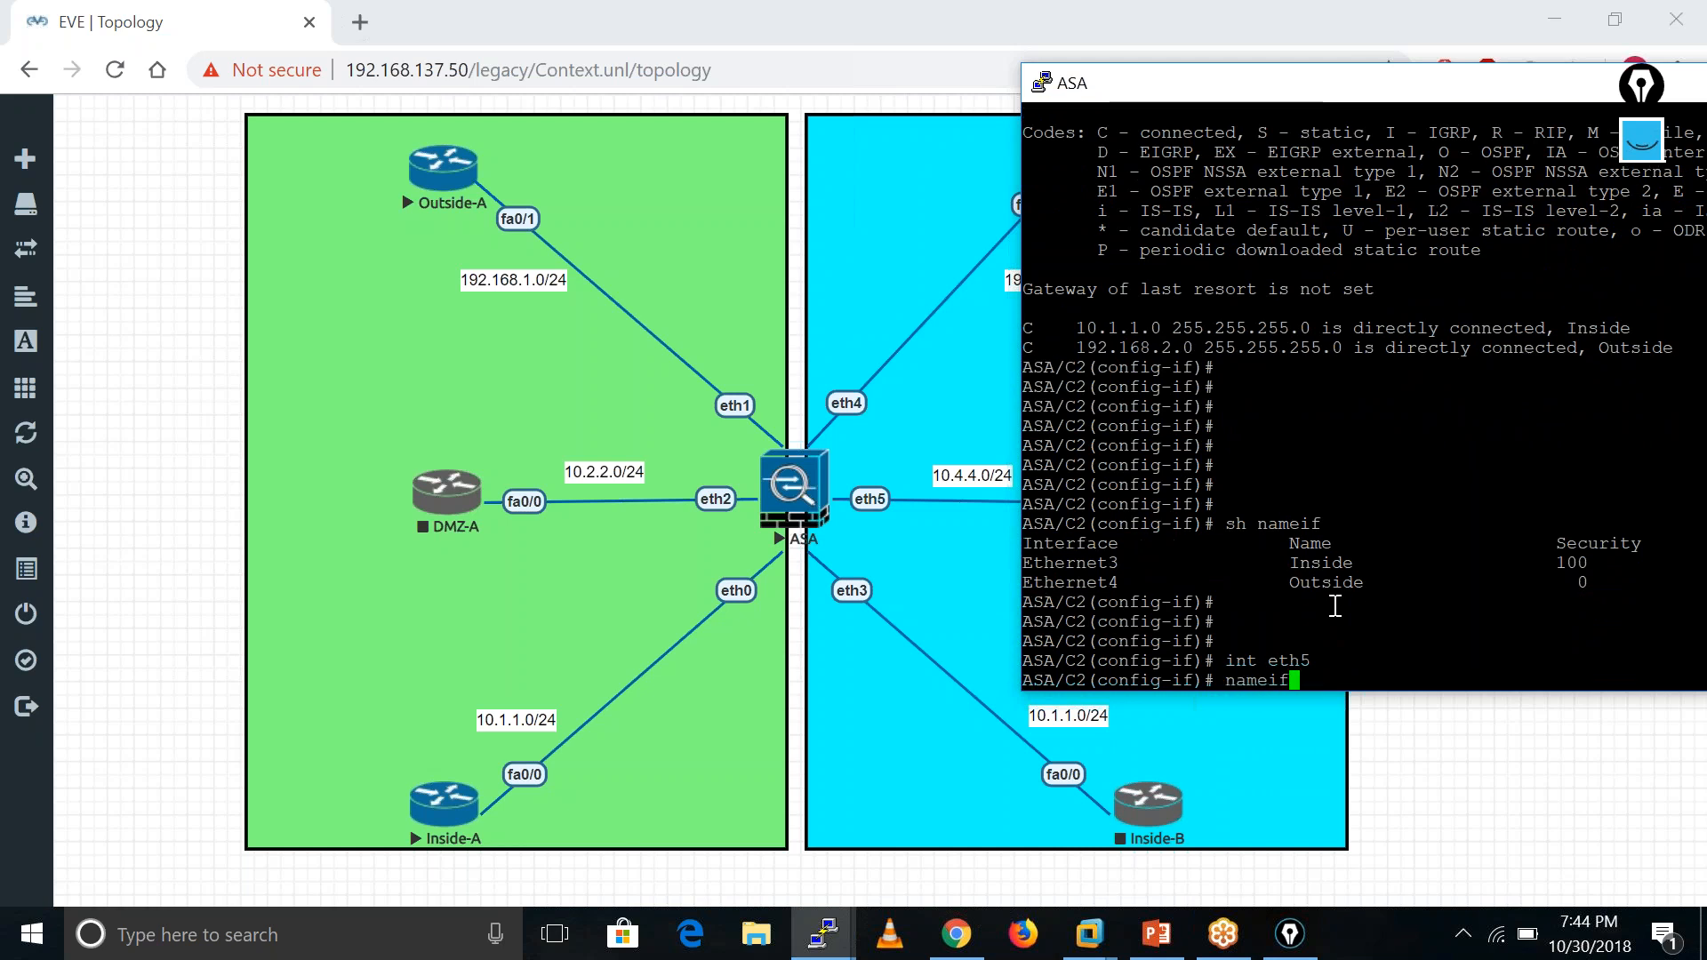
text(DMZ)
key(Return)
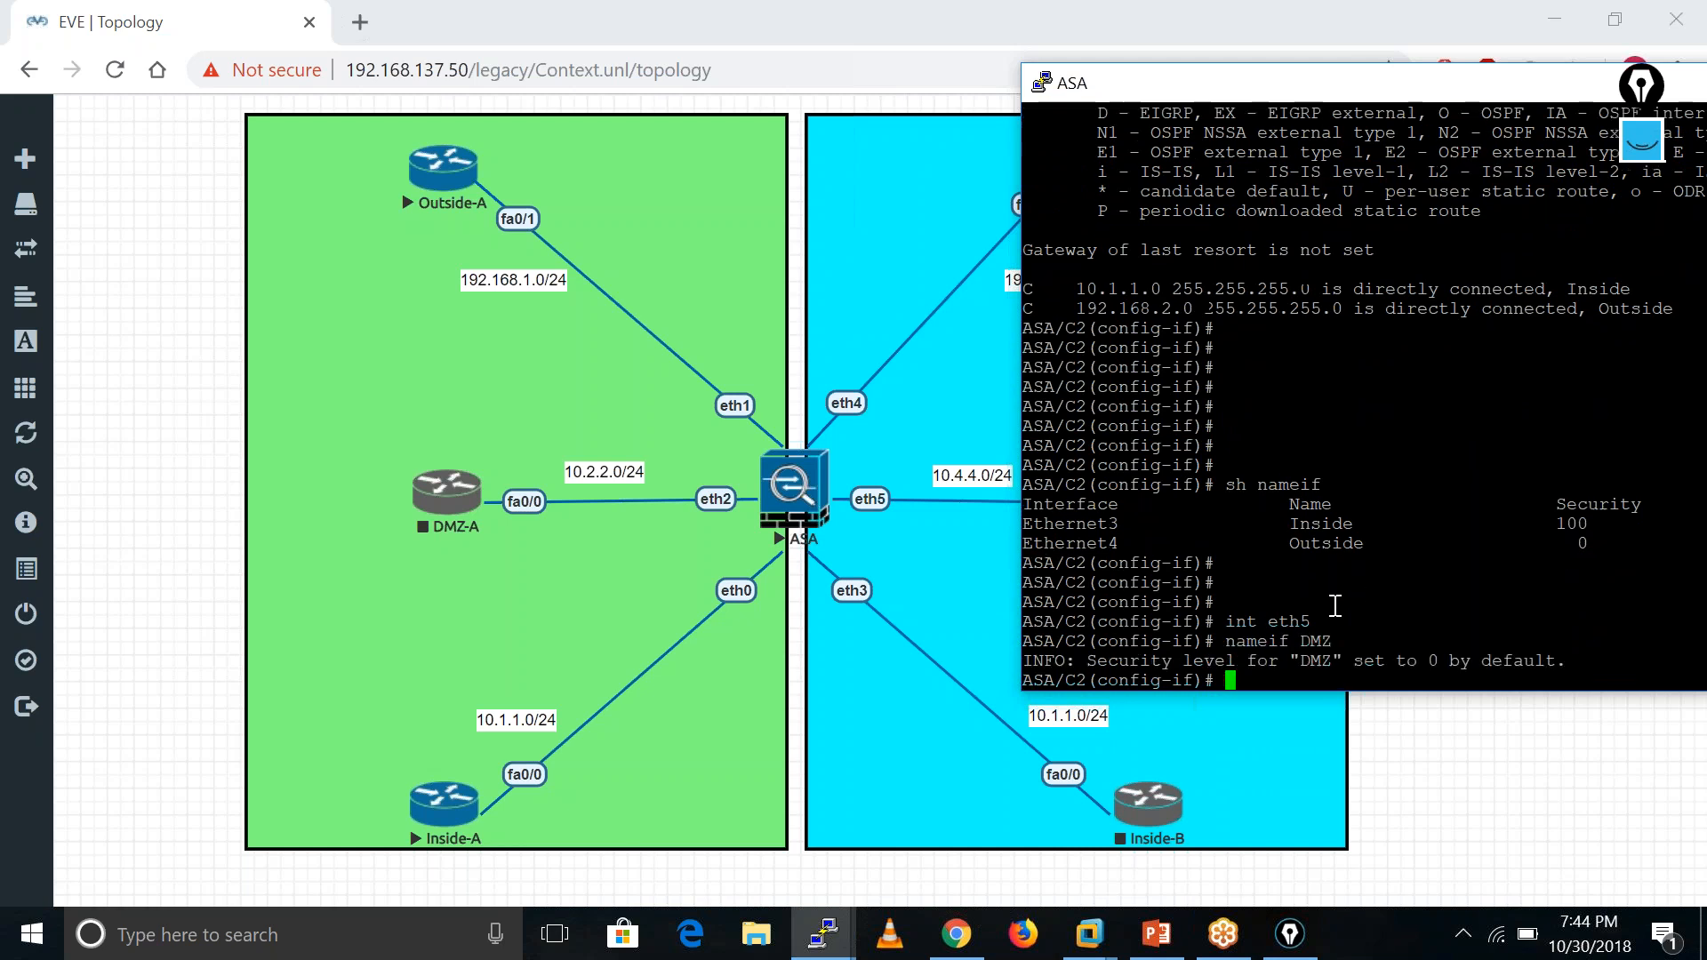
text(secu)
key(Tab)
text(50)
key(ctrl+a)
key(Return)
- Assign eth5 the address 10.4.4.250 255.255.255.0 and leave interface mode
text(ip add)
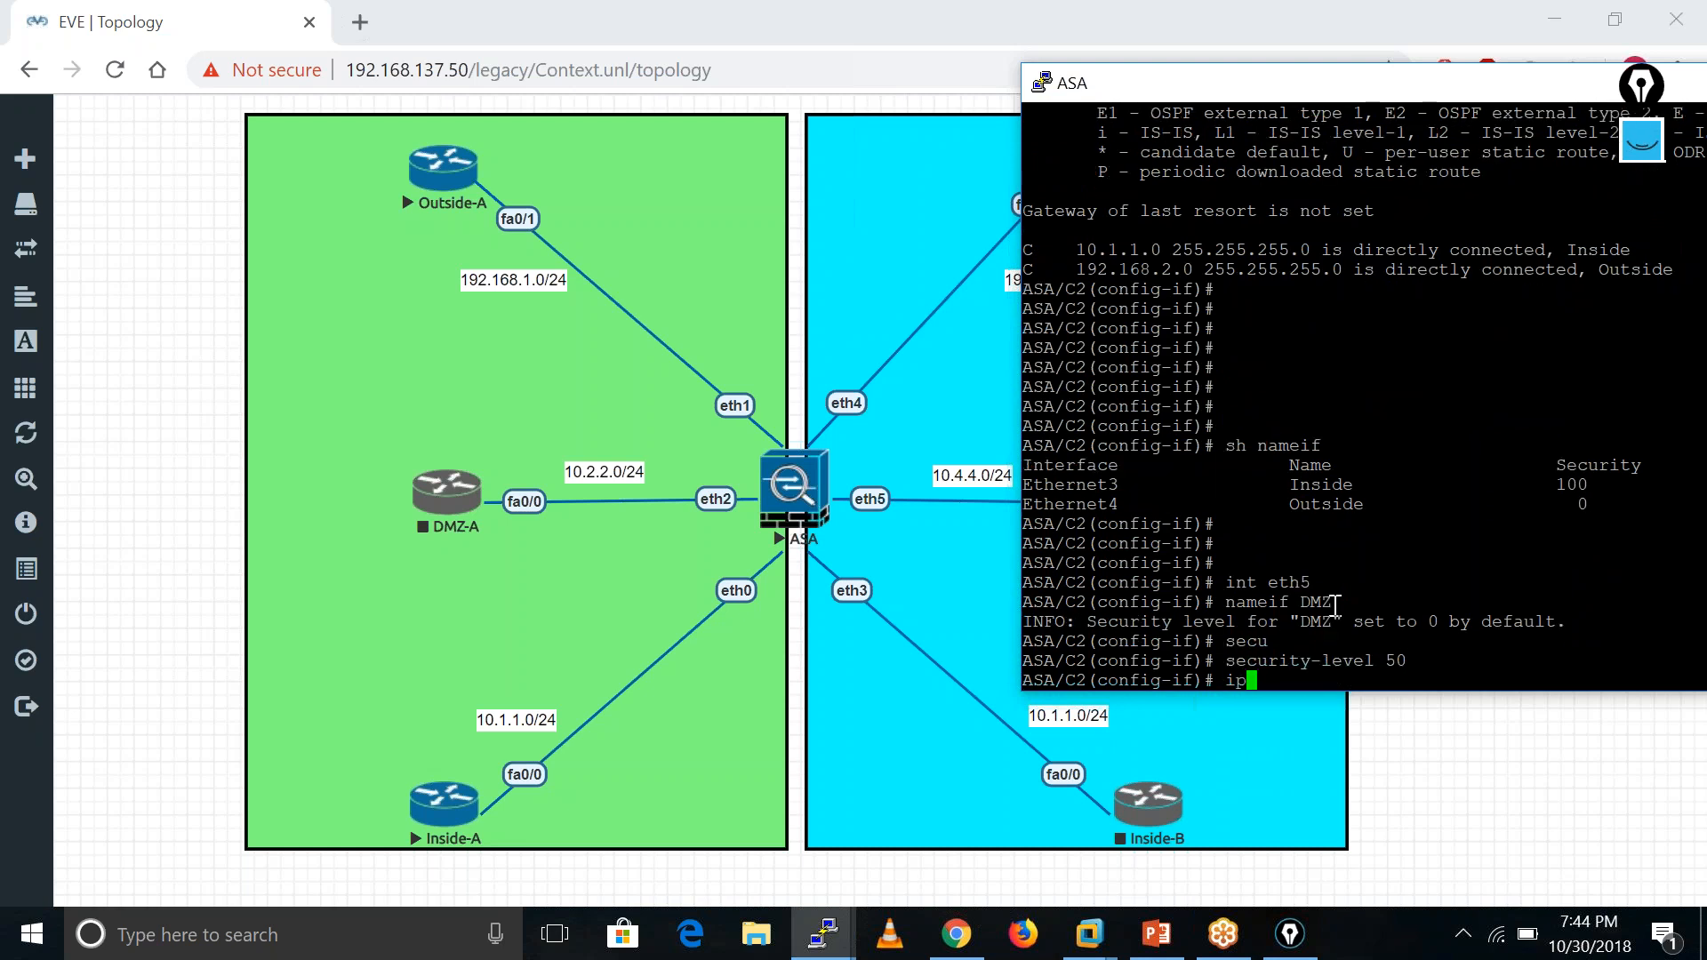
key(Tab)
text(10.4.4.)
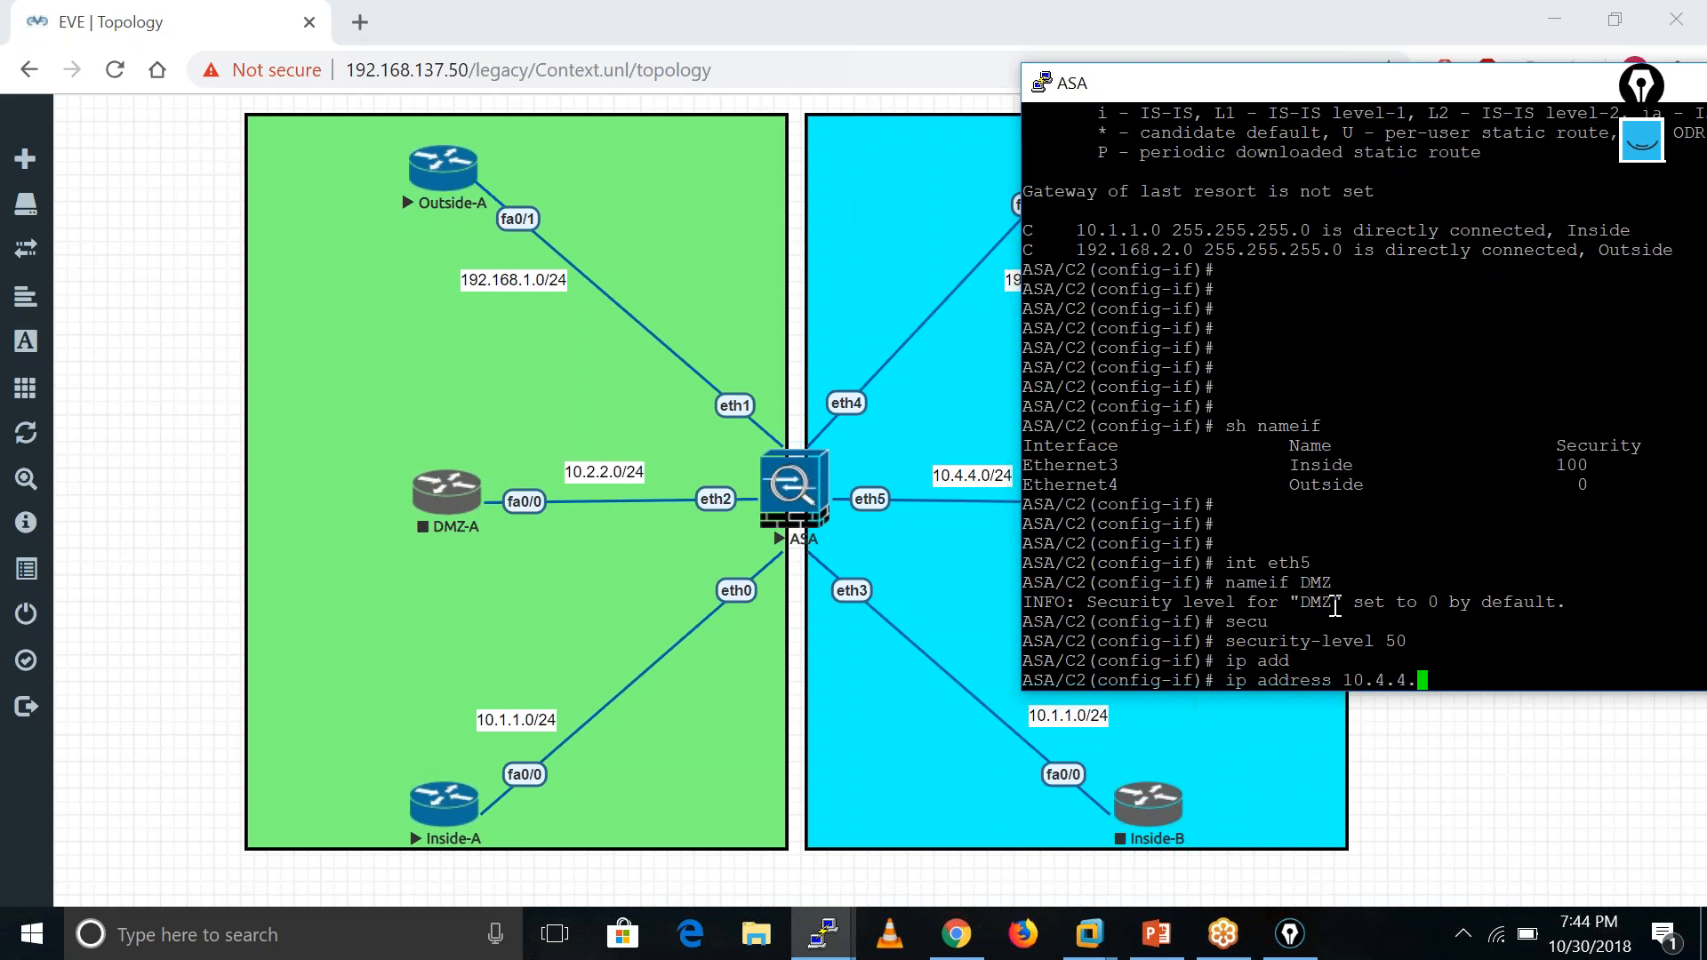
text(250 255.255.255.0)
key(Return)
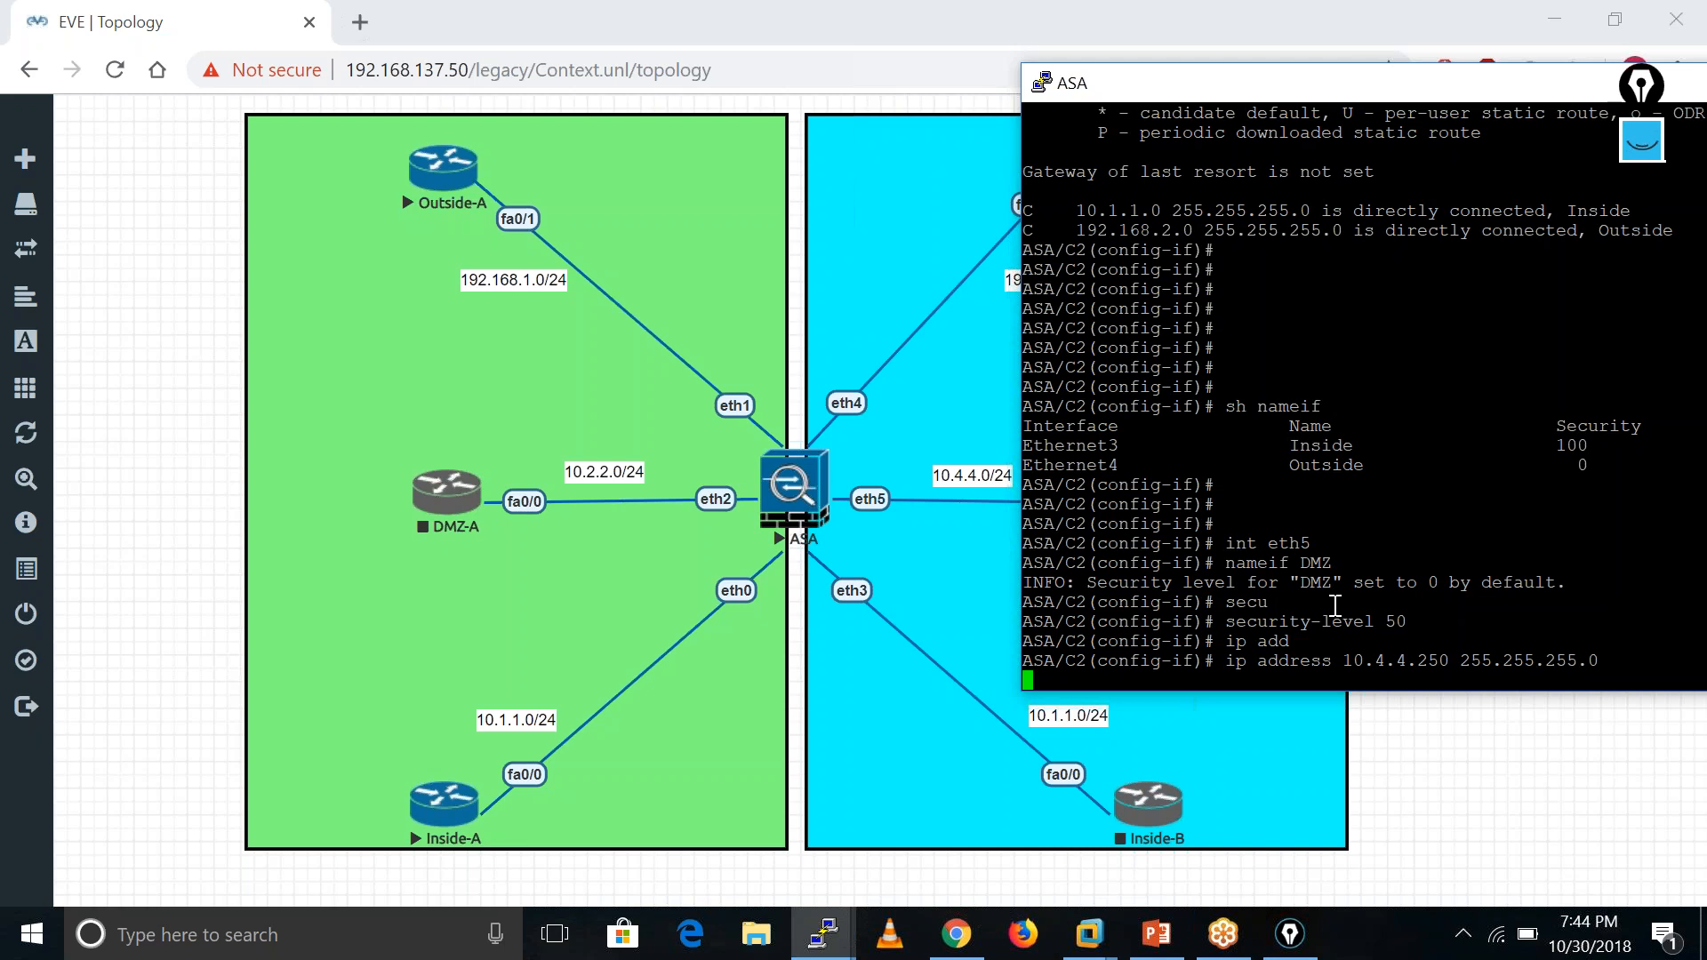
text(exit)
key(Return)
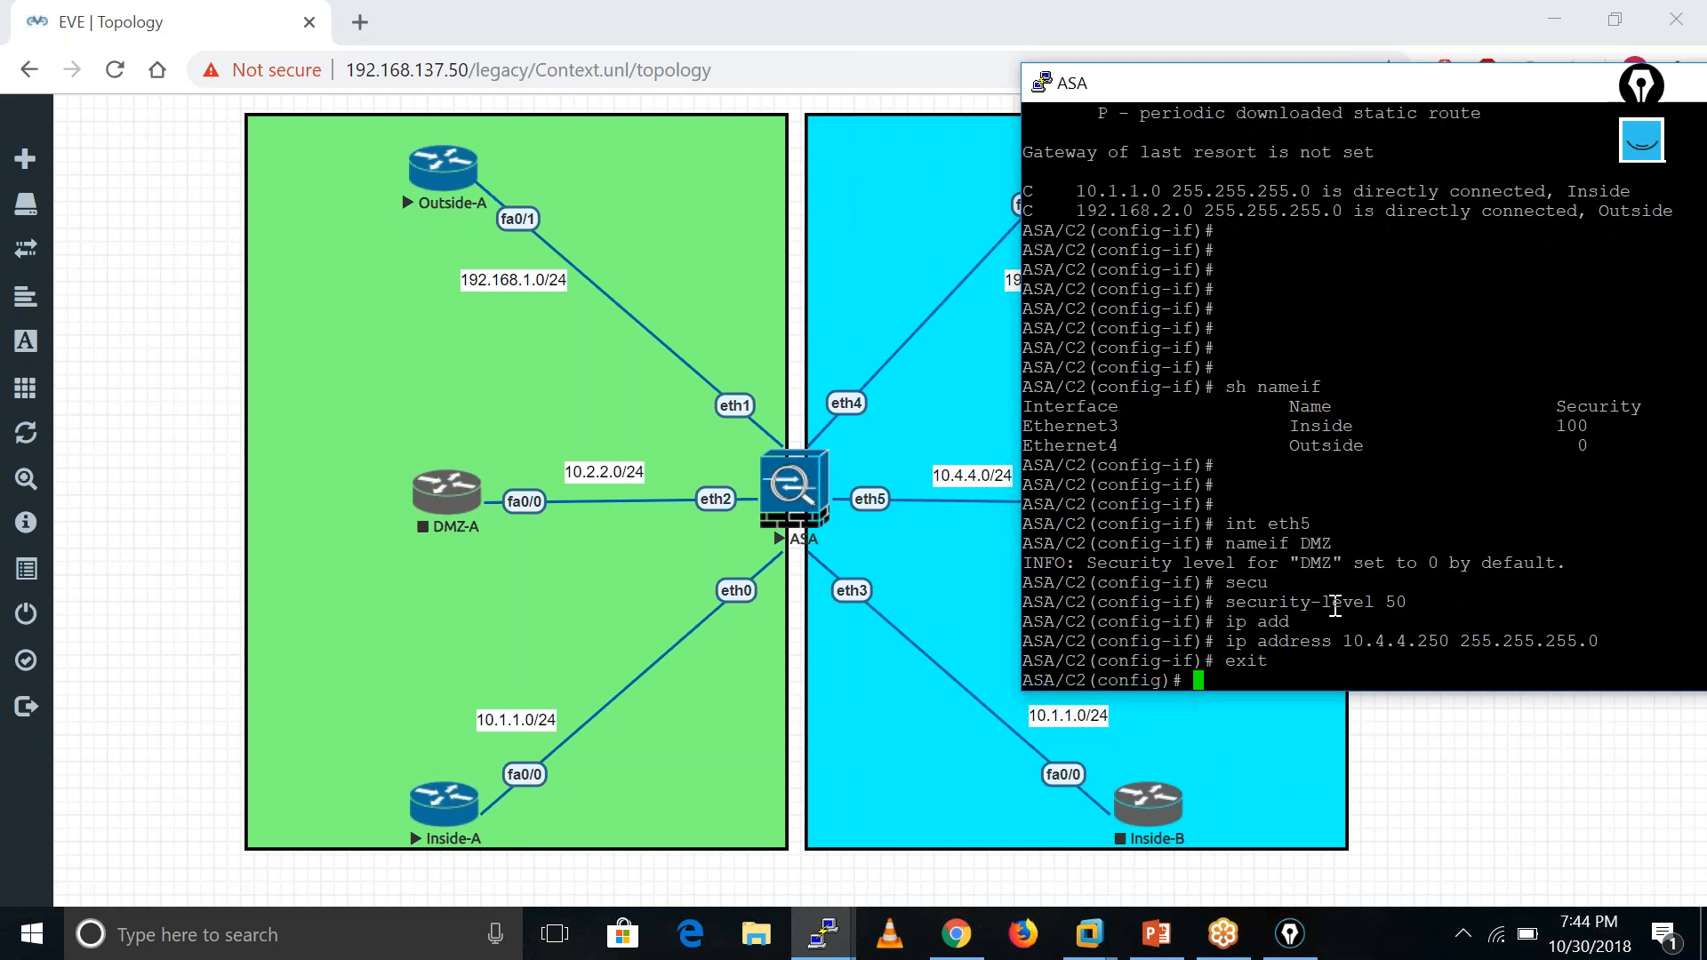
- Add a default route (0 0) out the Outside interface via 192.168.2.100
text(ro)
key(Tab)
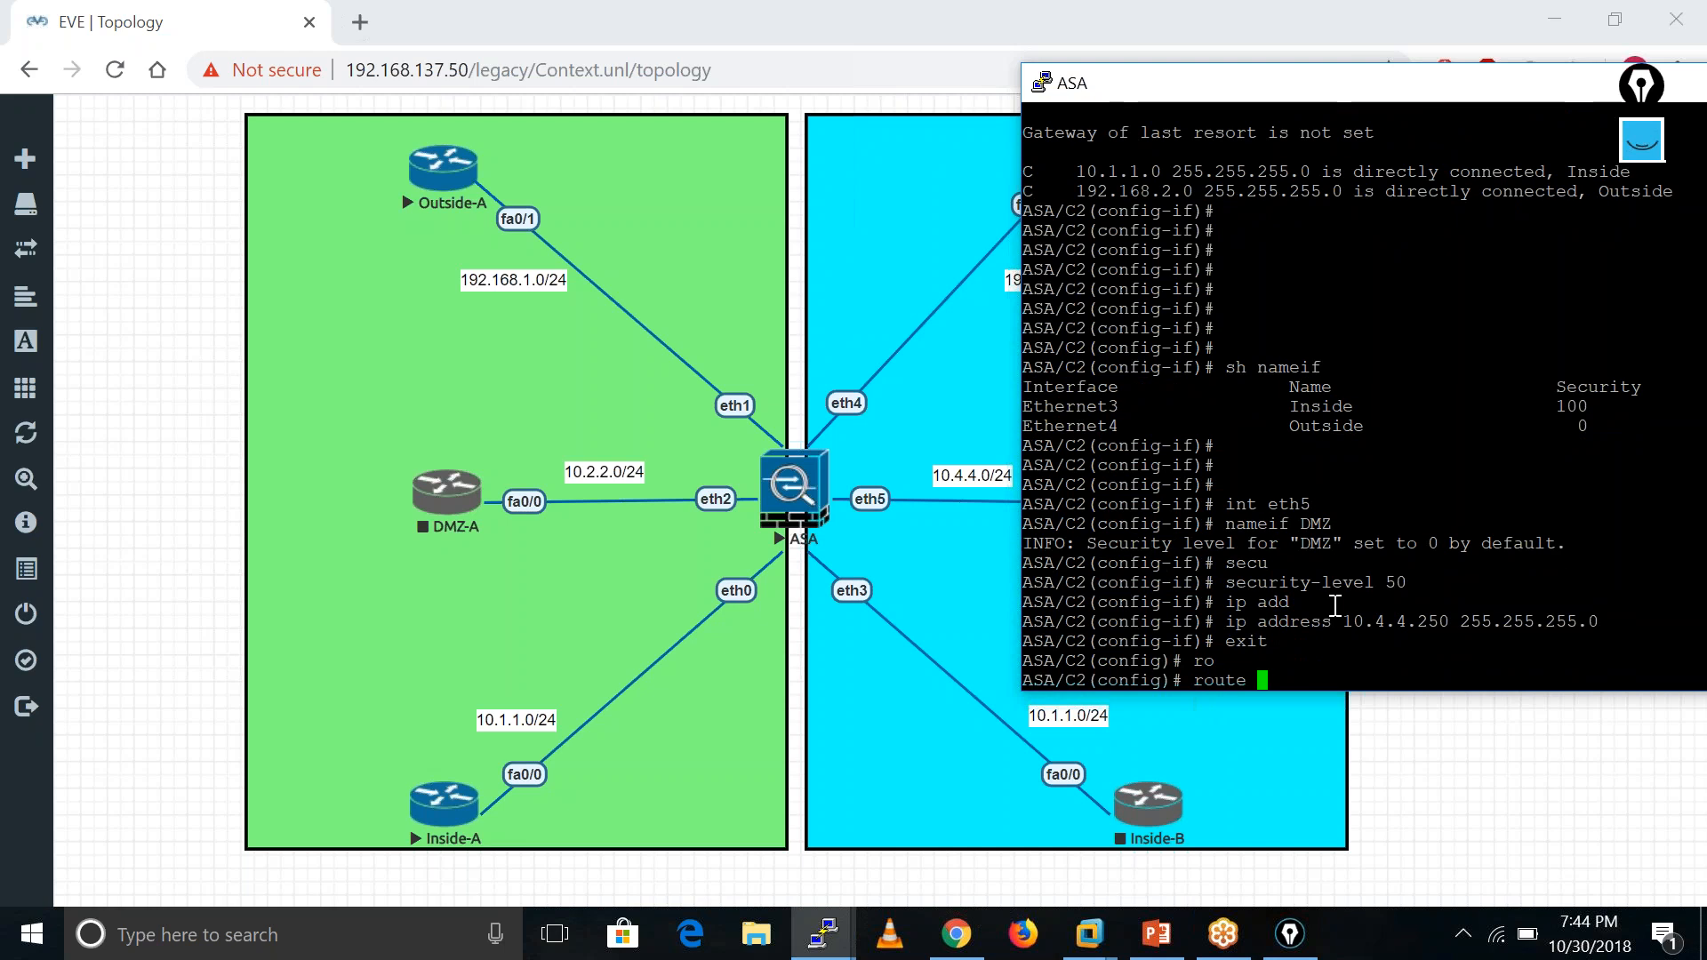
text(O)
key(Tab)
text(0 0 19)
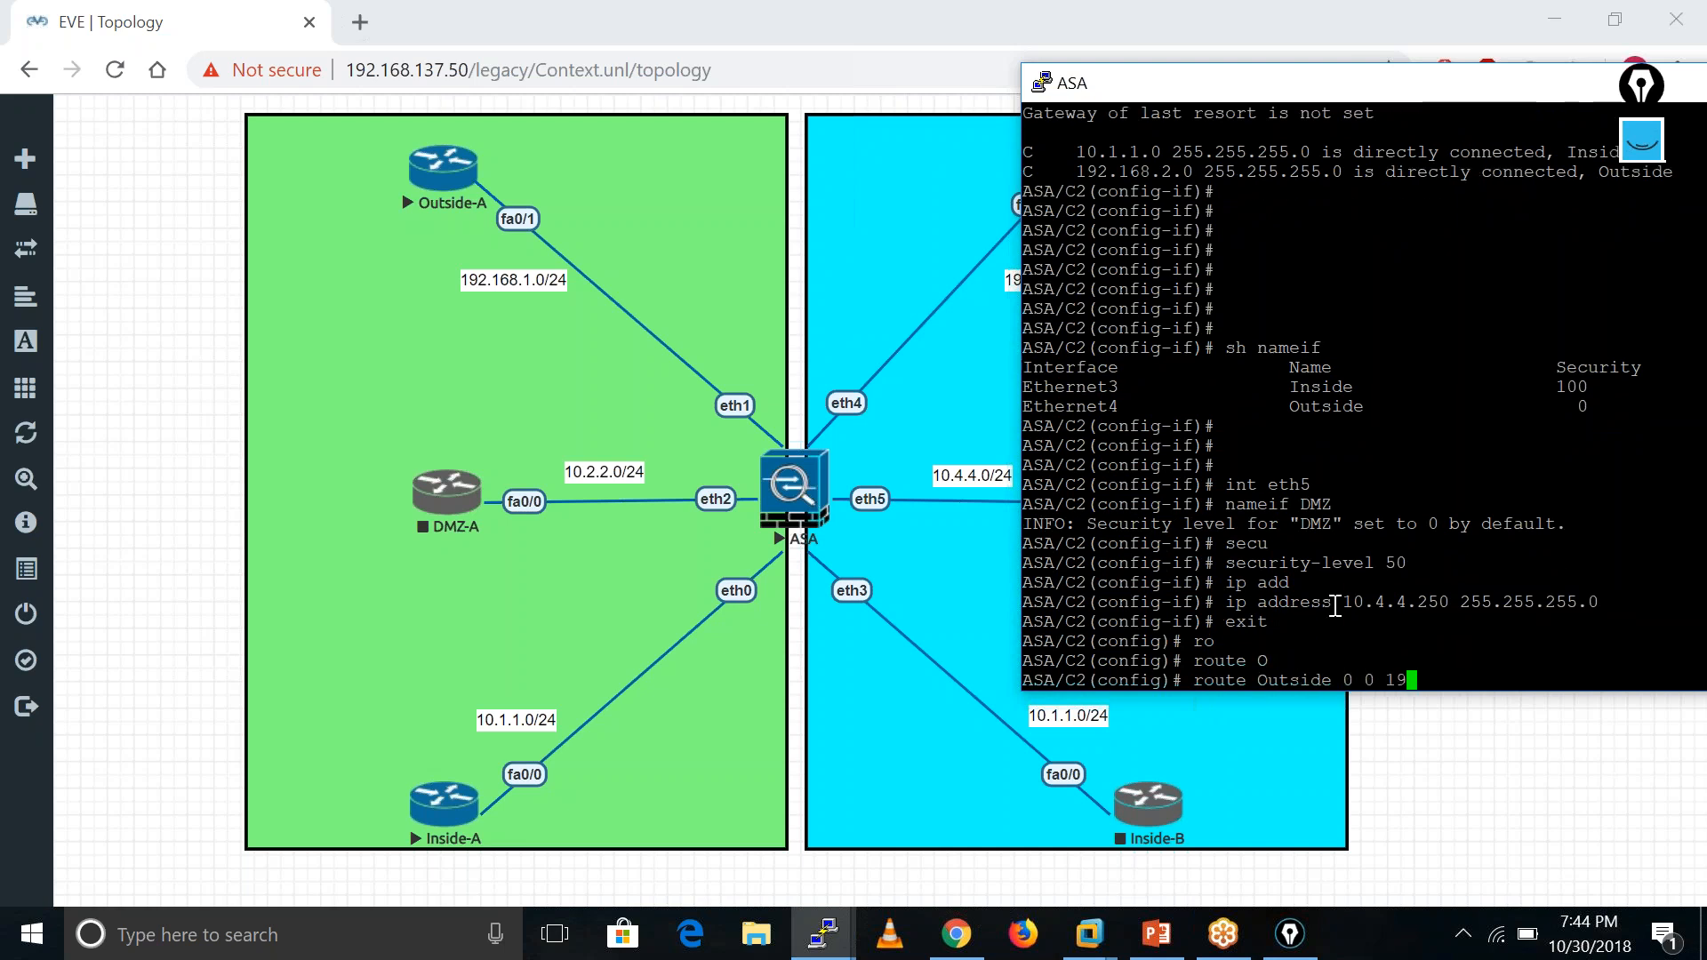
text(2.168.2.100)
key(Return)
key(Return)
key(Return)
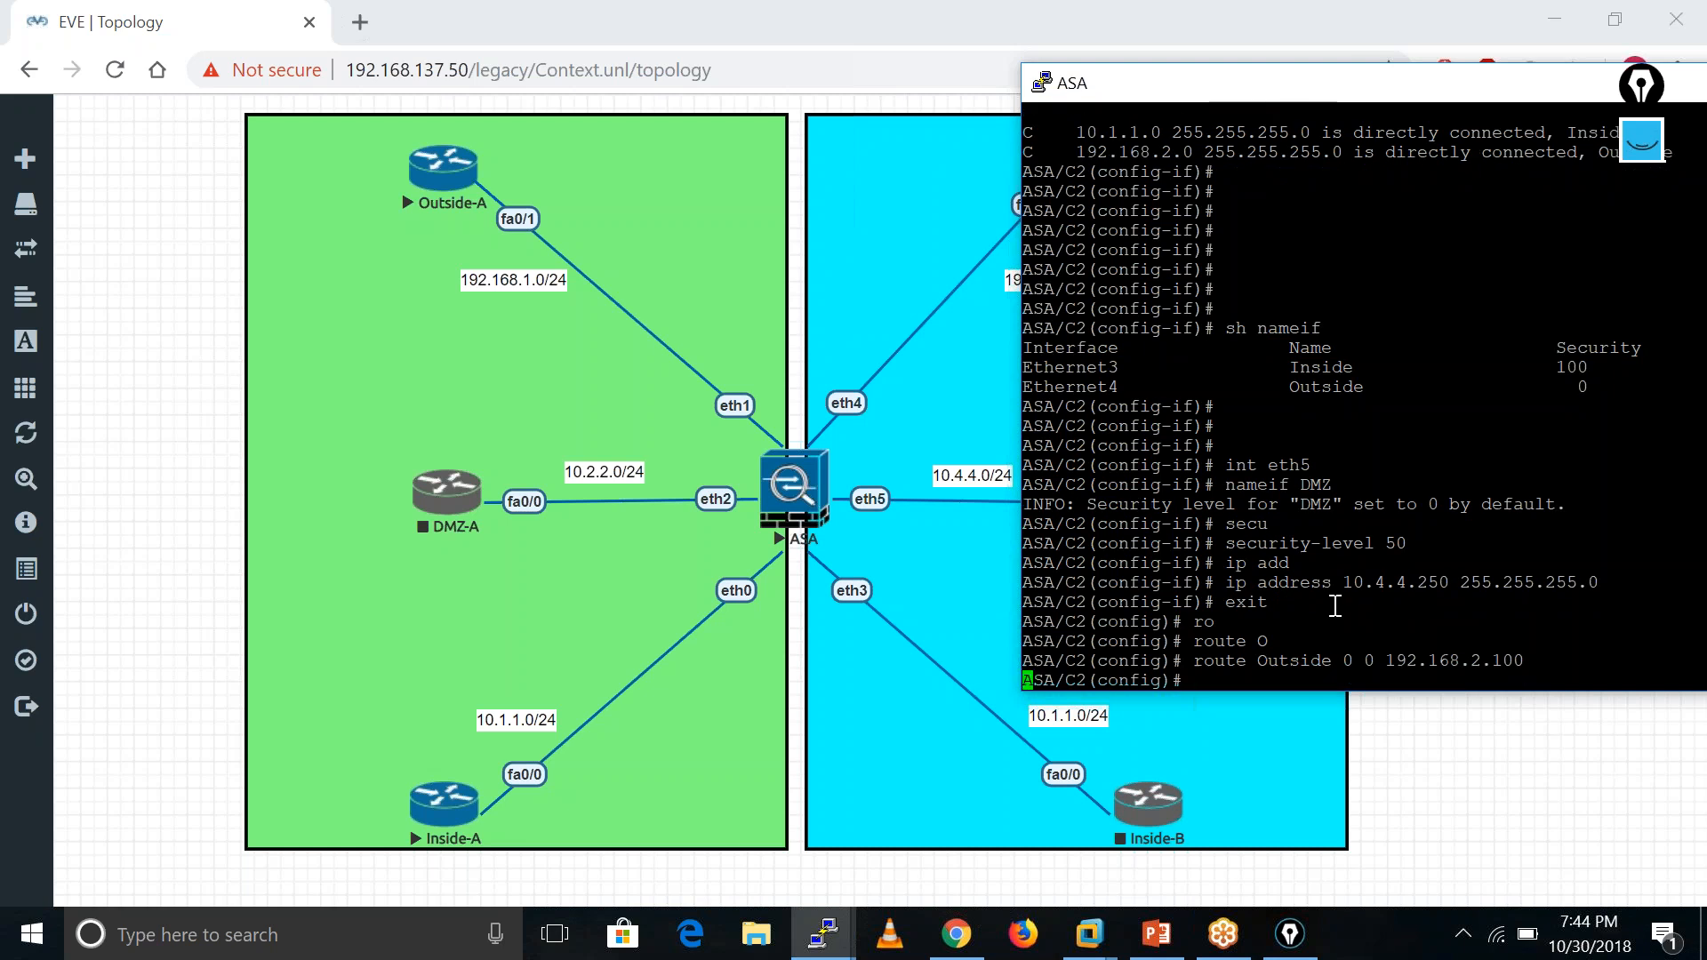
key(Return)
key(Return)
key(Return)
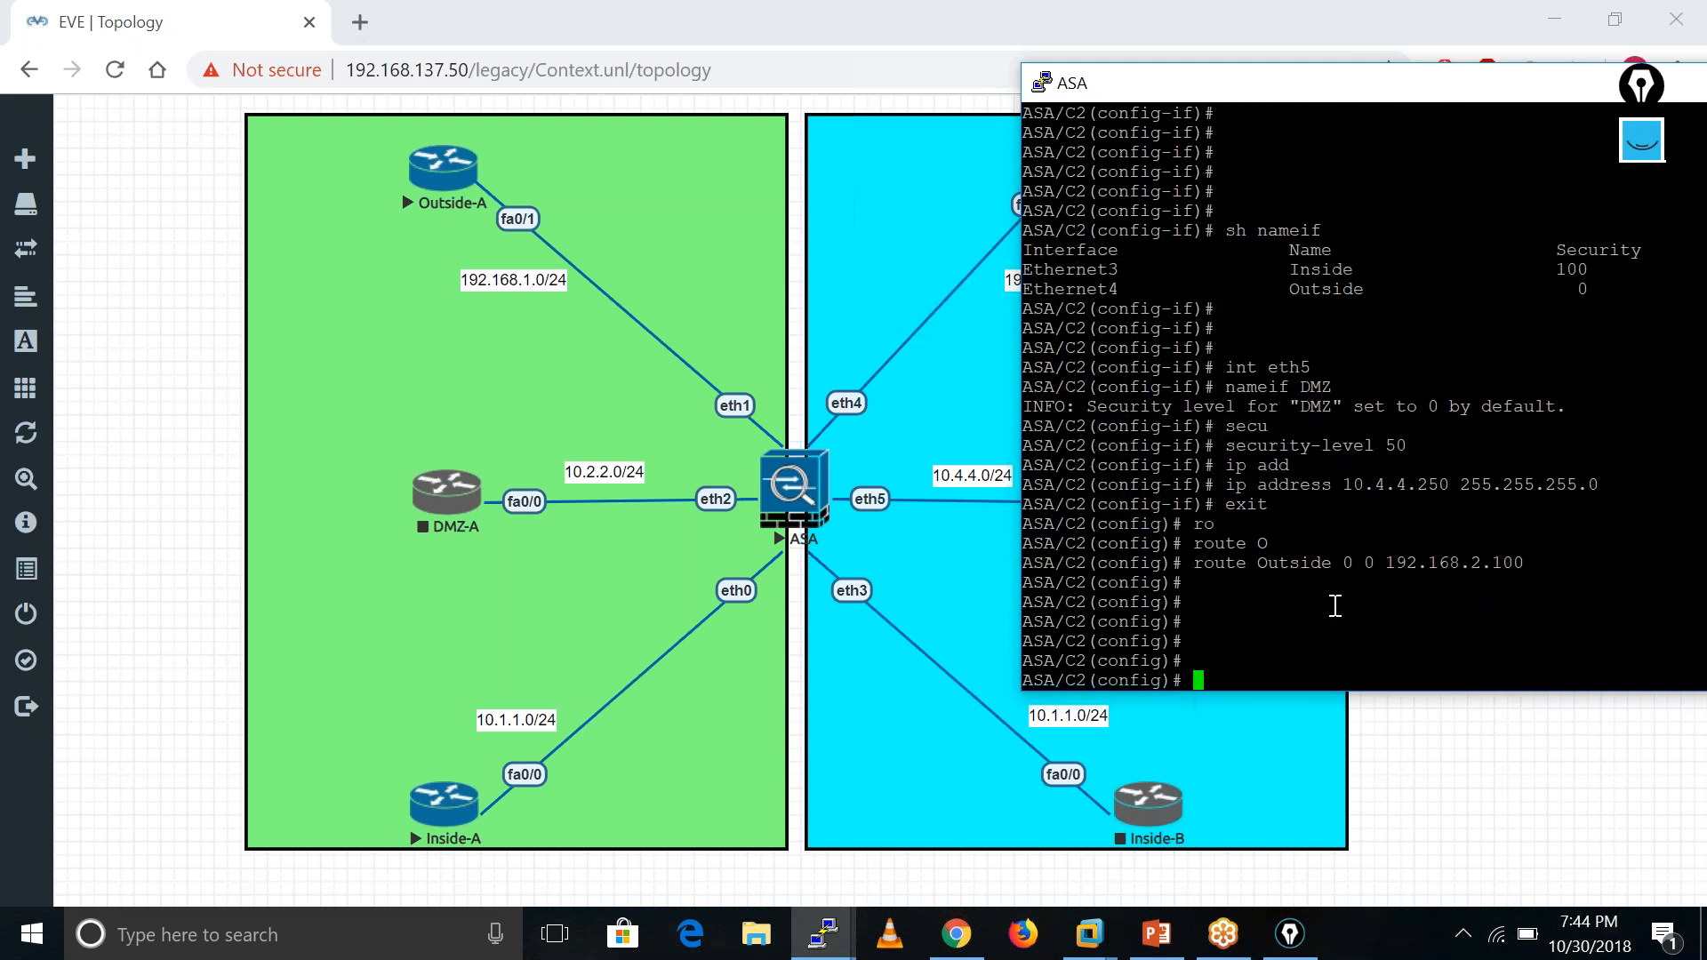
- Create network object PAT matching any address with subnet 0 0
text(ob)
key(Tab)
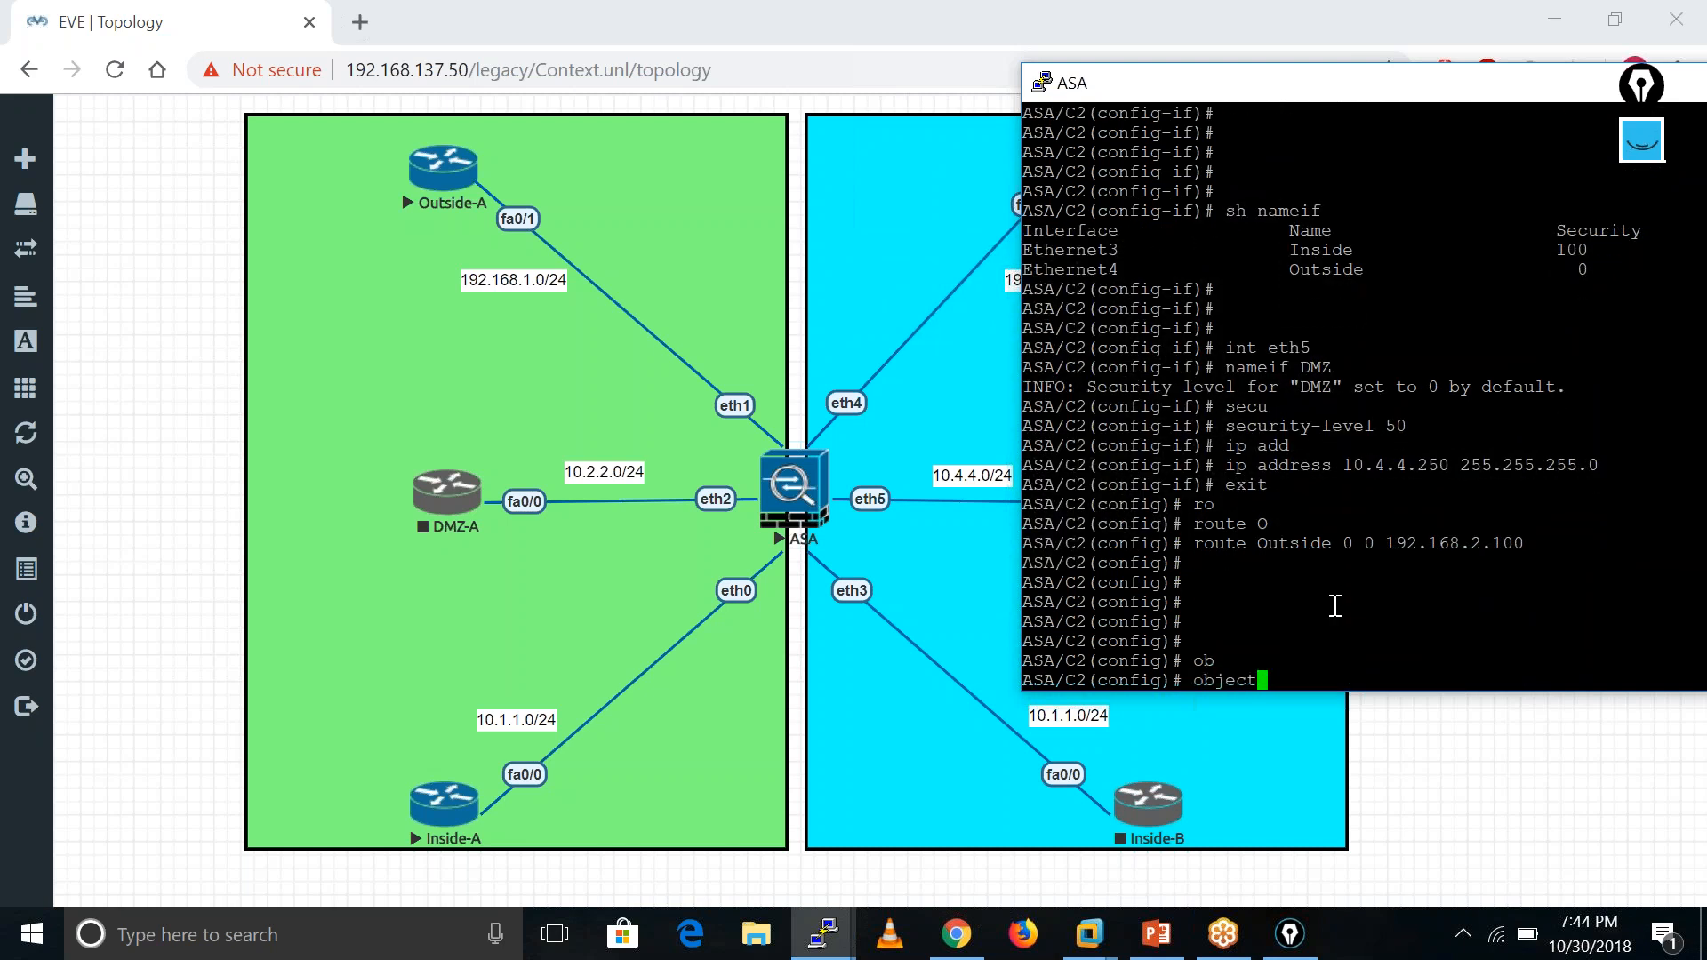
text(net)
key(Tab)
text(PAT)
key(Return)
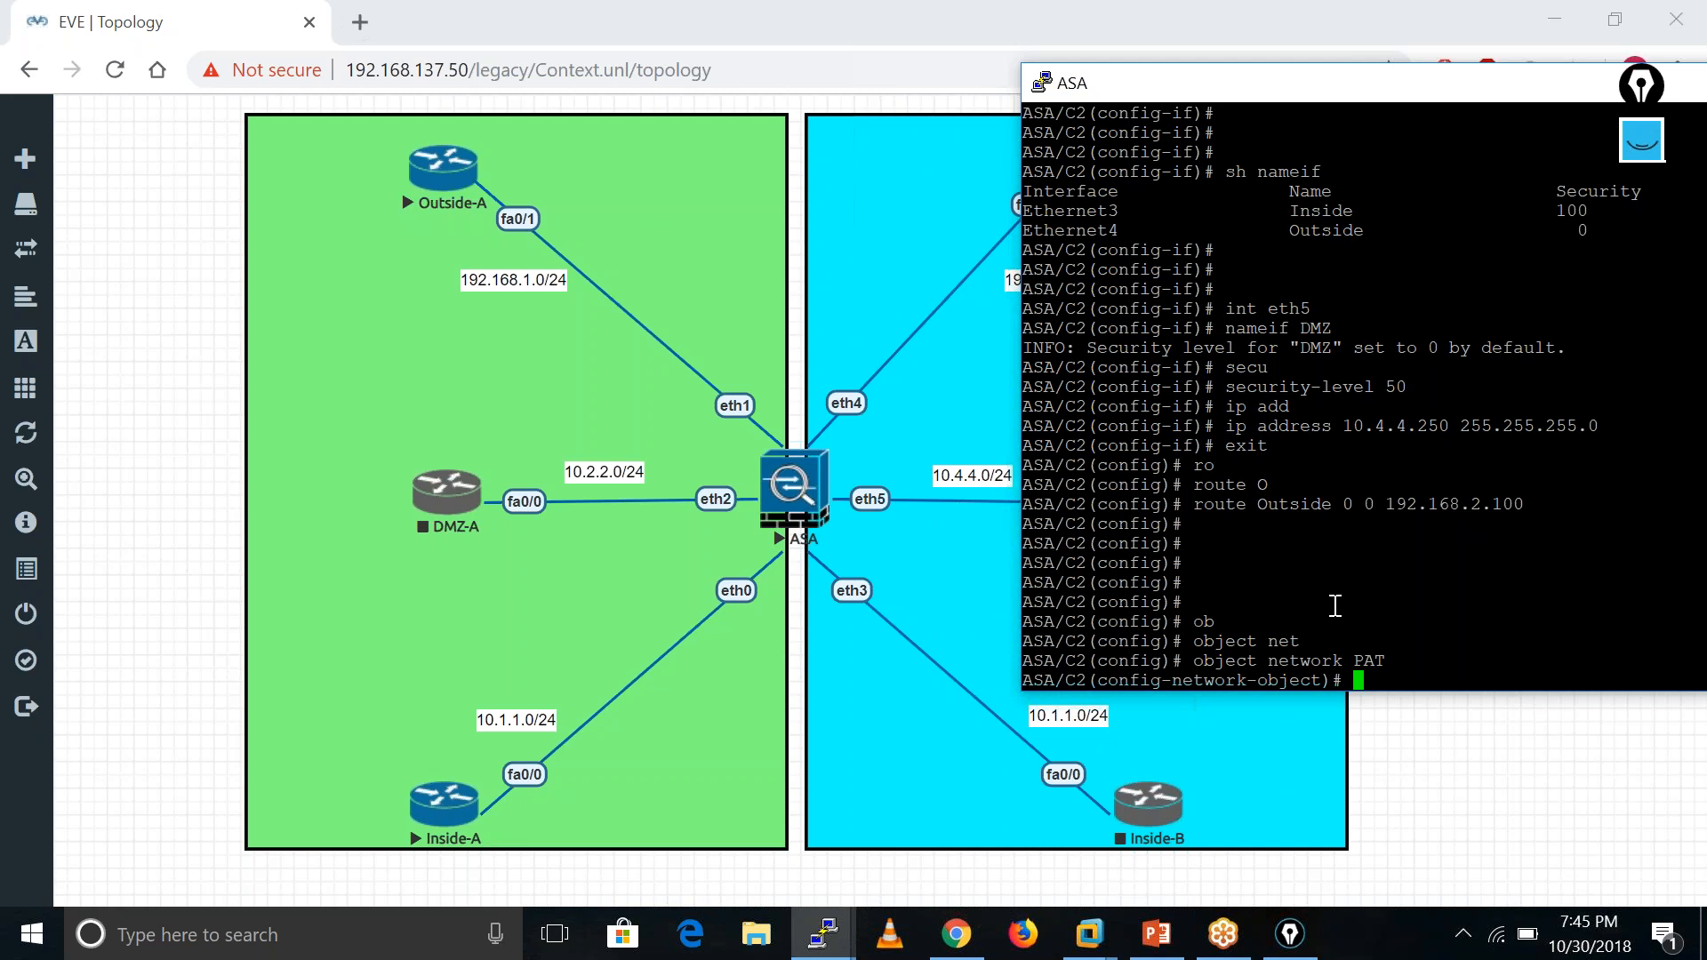
text(sub)
key(Tab)
text(0 0)
key(Return)
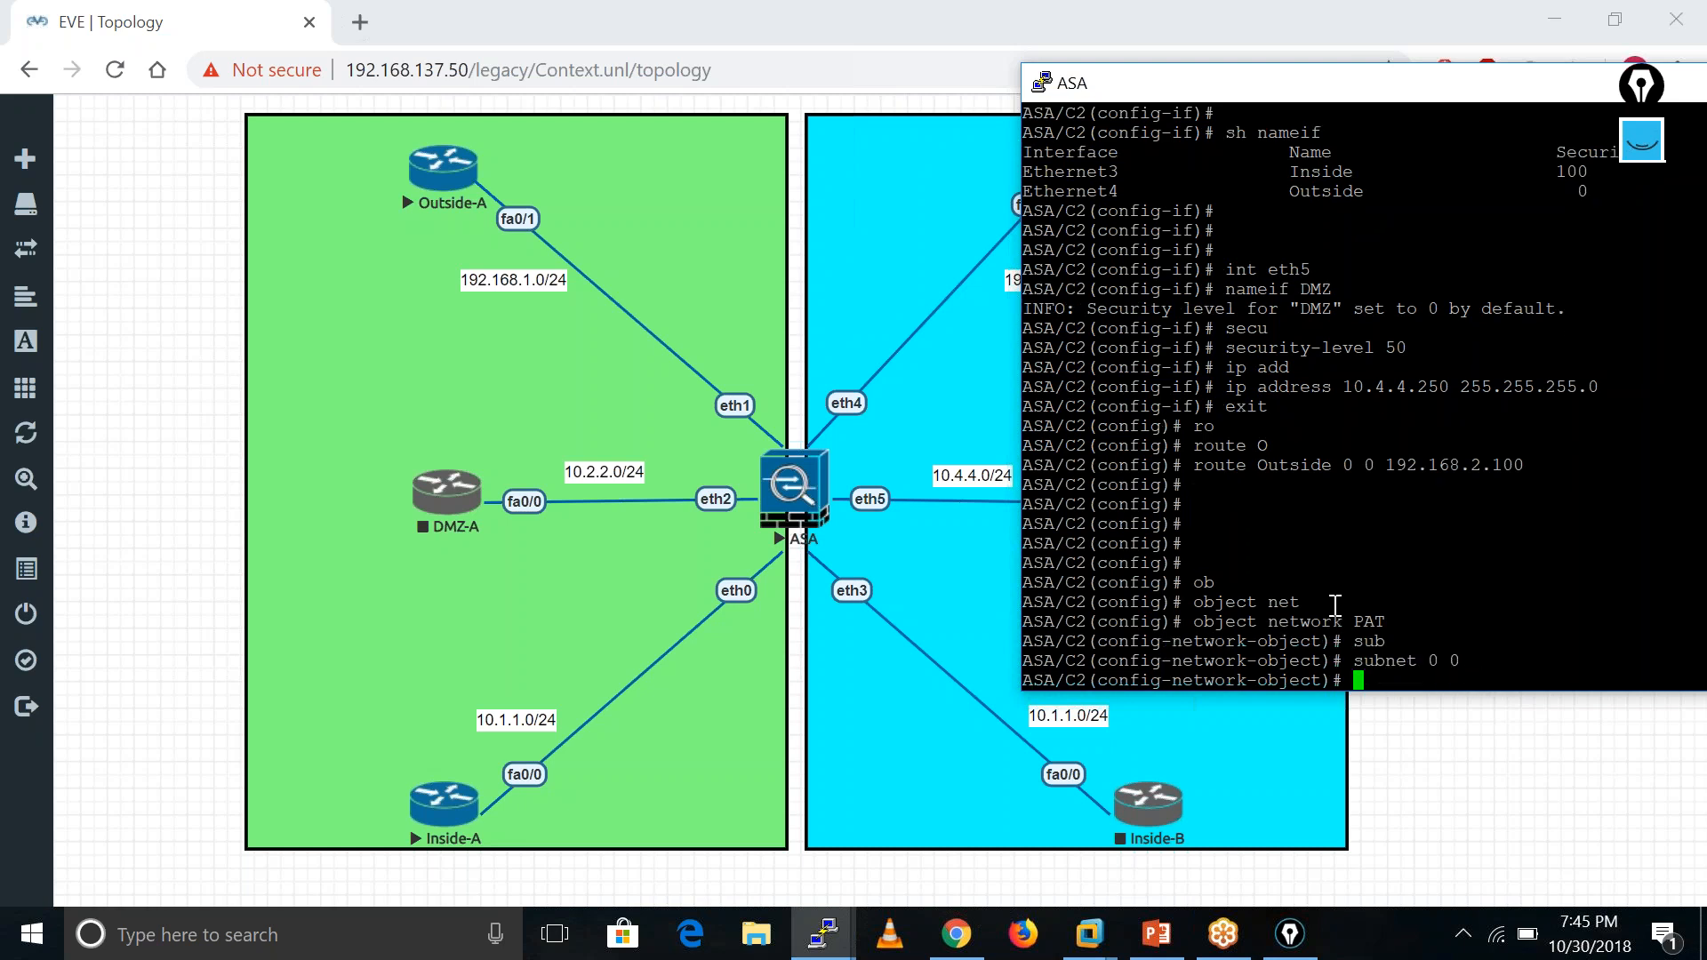
- Give the PAT object a nat (Inside,Outside) dynamic interface rule
text(nat (I)
key(Tab)
text(,O)
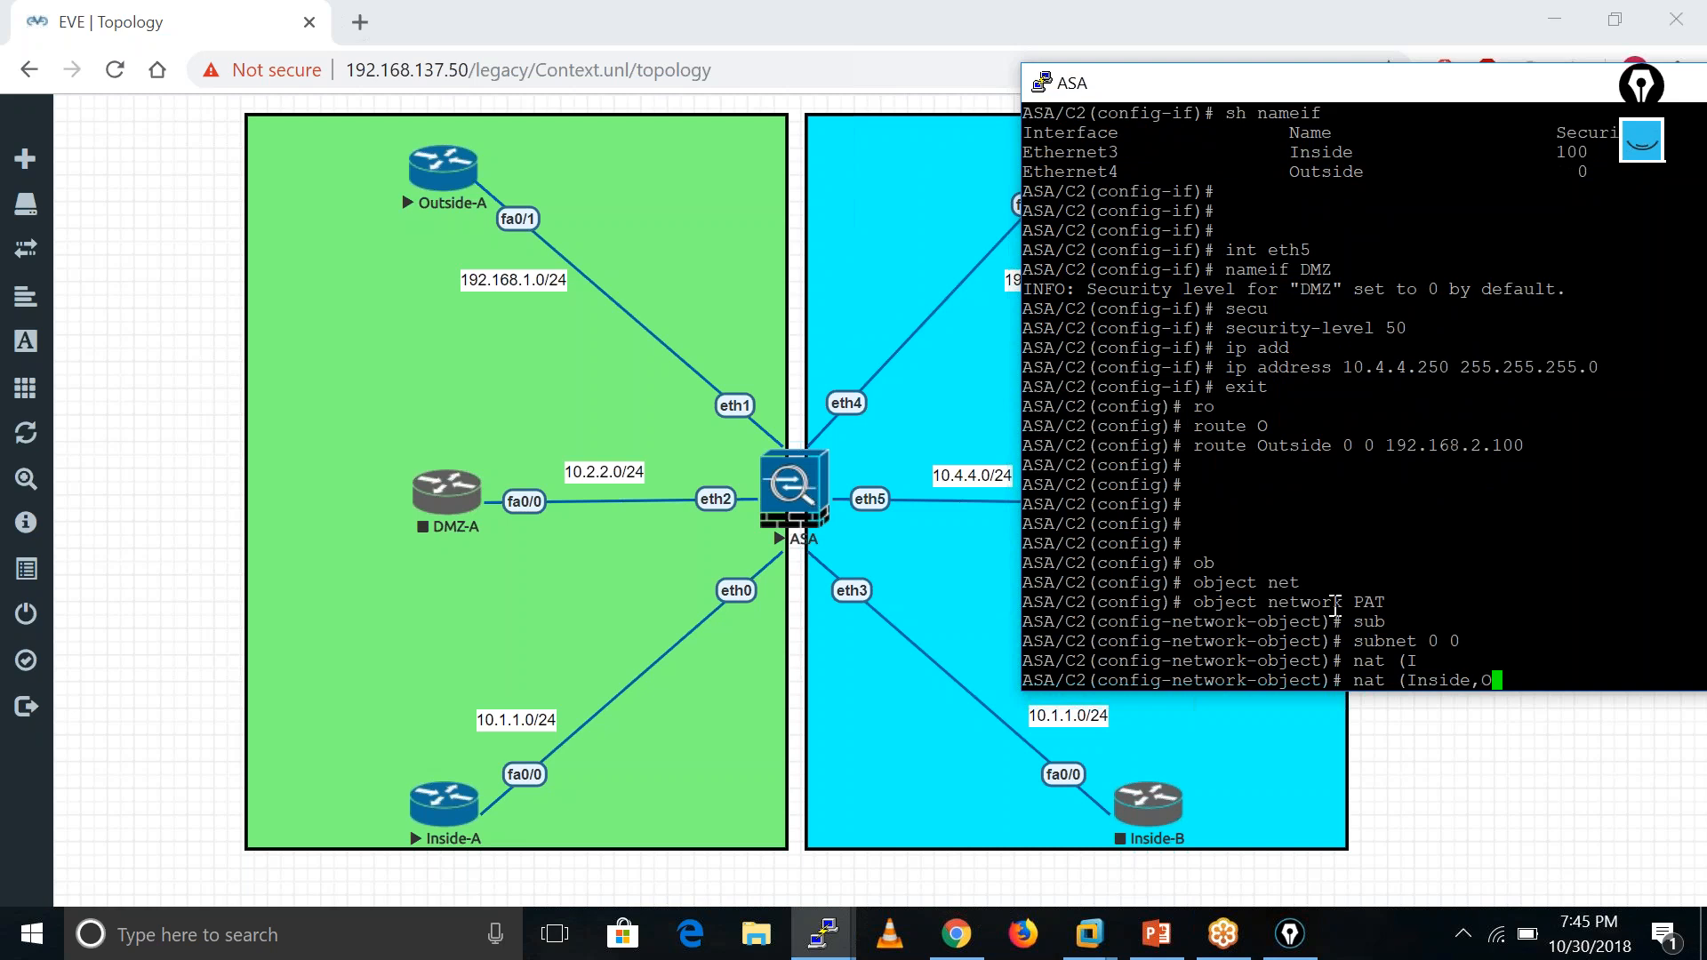
key(Tab)
text() dy)
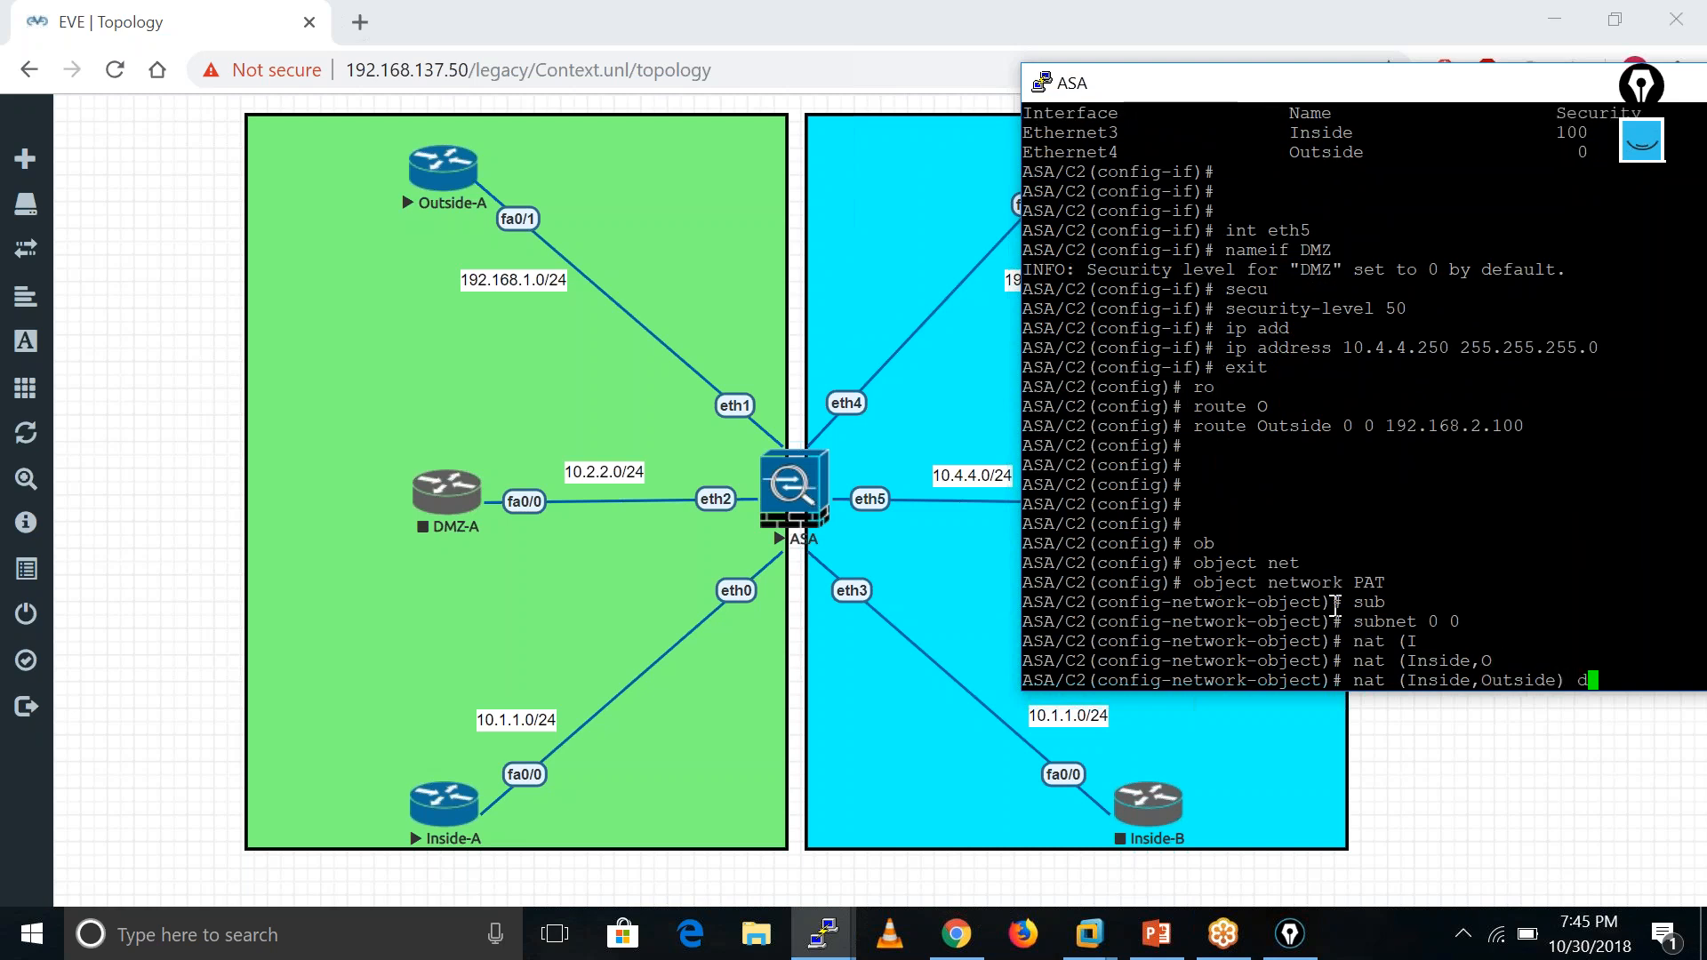
key(Tab)
text(in)
key(Tab)
key(Return)
key(Return)
- Leave configuration mode and save C2's configuration with wr memory
key(Return)
key(Return)
text(end)
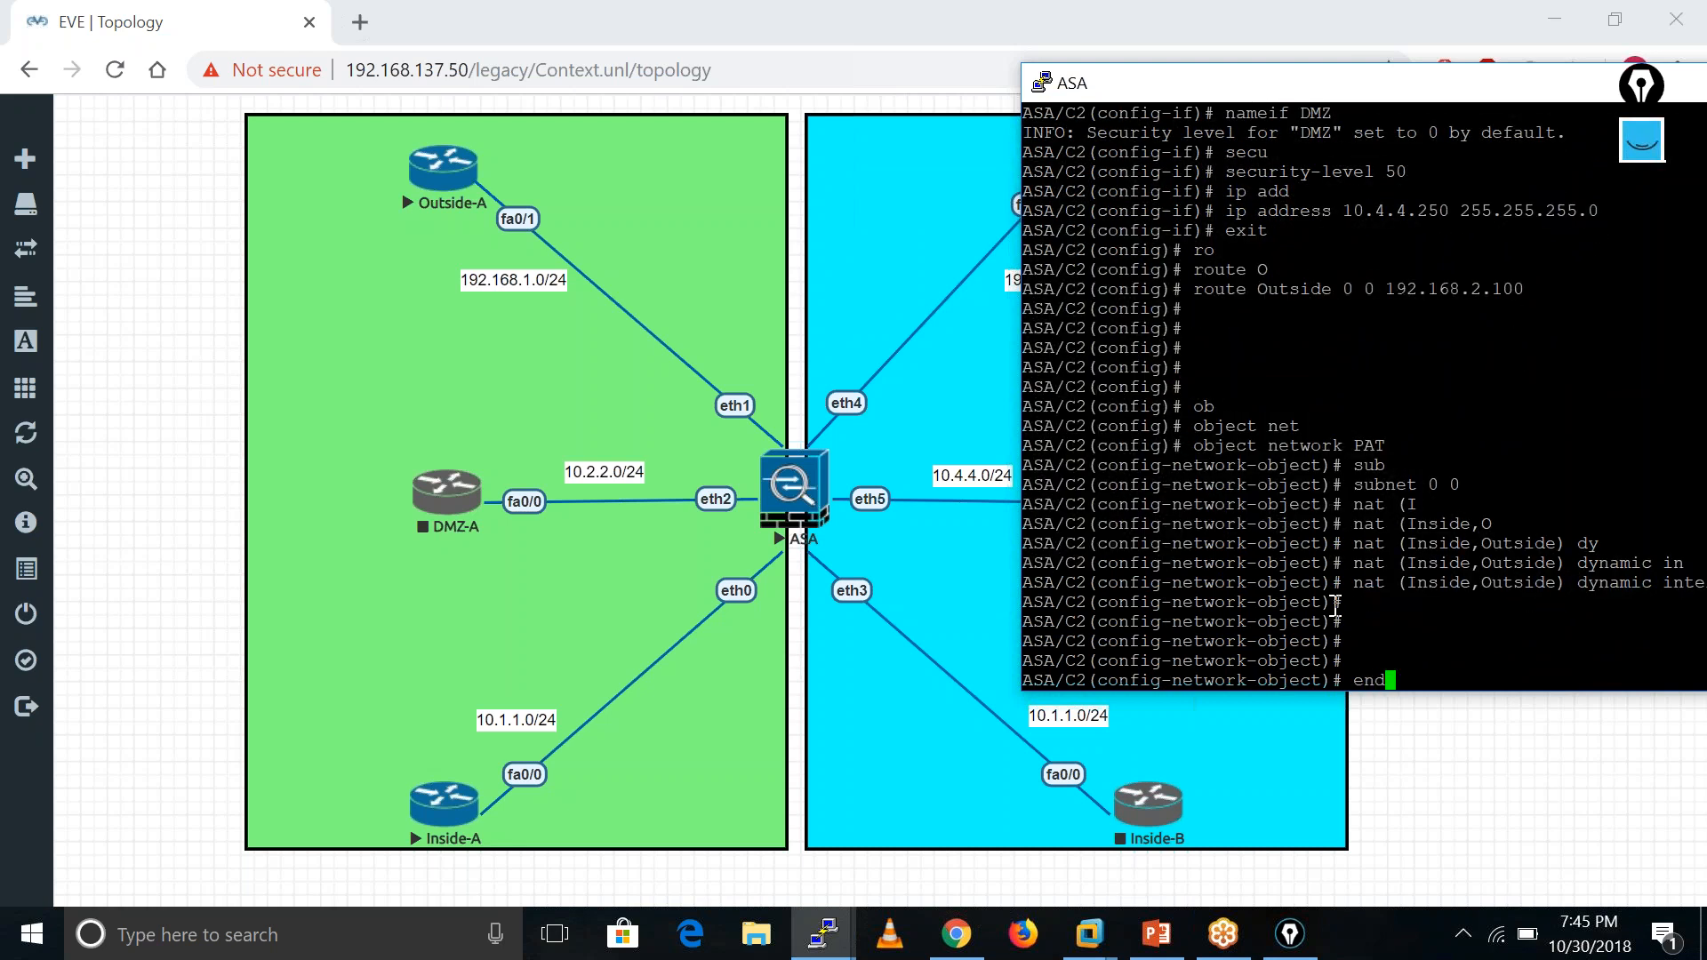
key(Return)
key(Return)
key(Return)
key(Return)
text(wr mem)
key(Tab)
key(Return)
drag(1581, 89, 1367, 61)
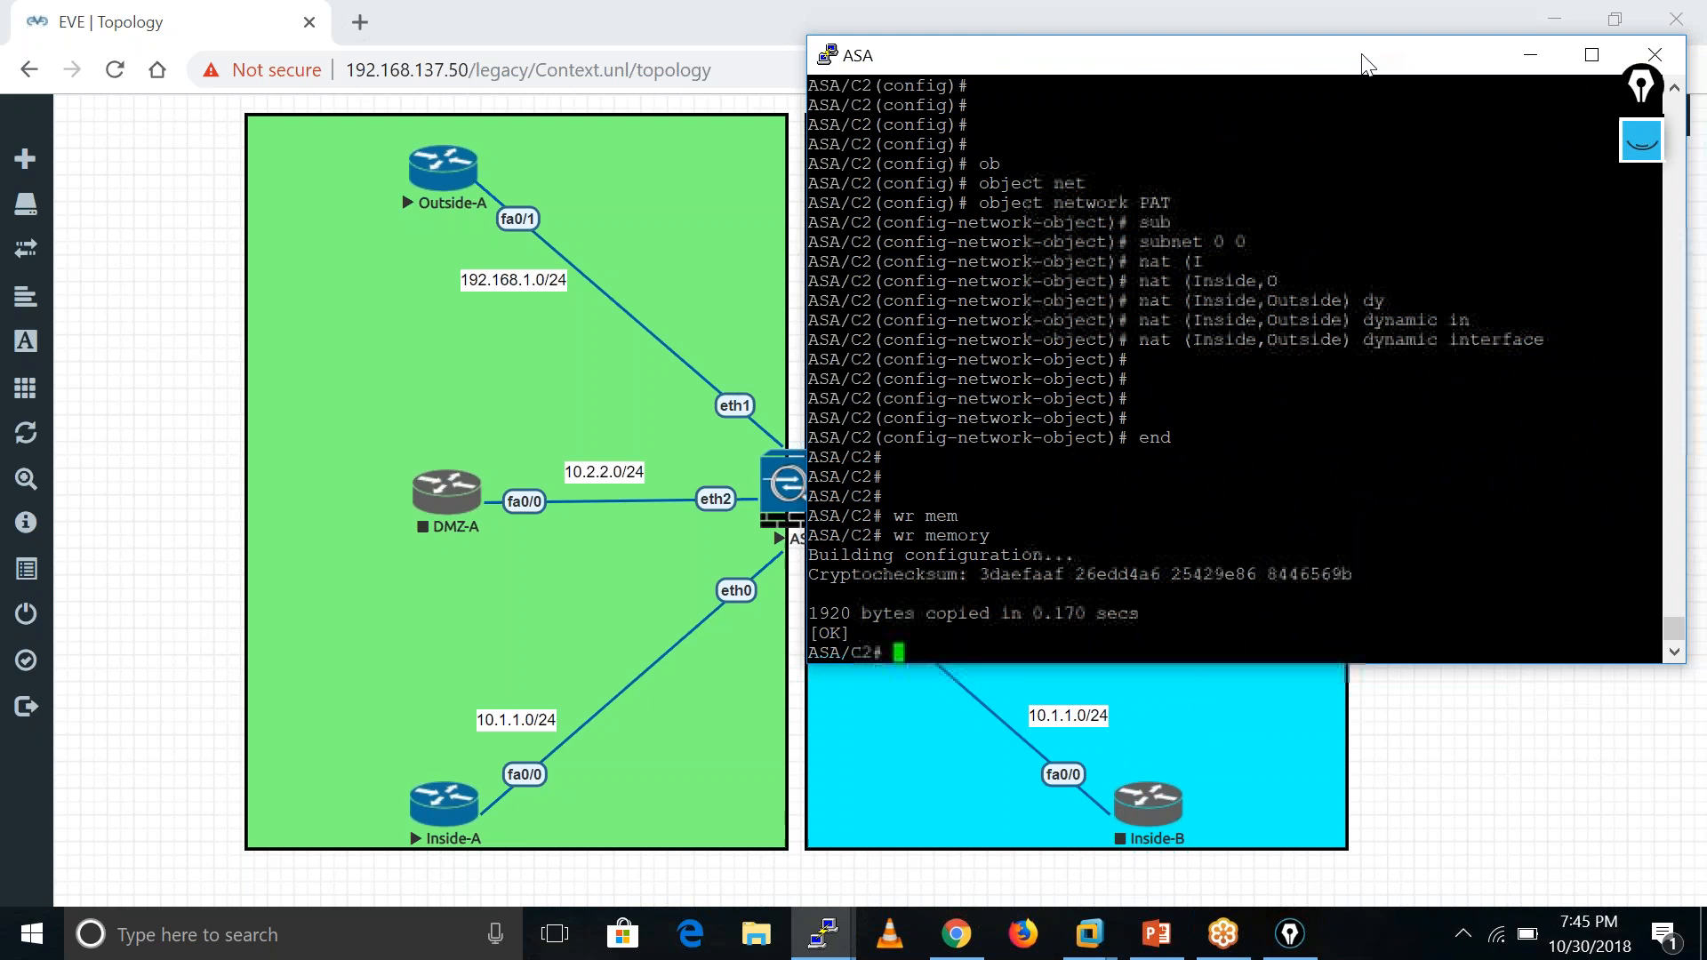
- Switch the ASA back to the system context and enter conf t
text(ch)
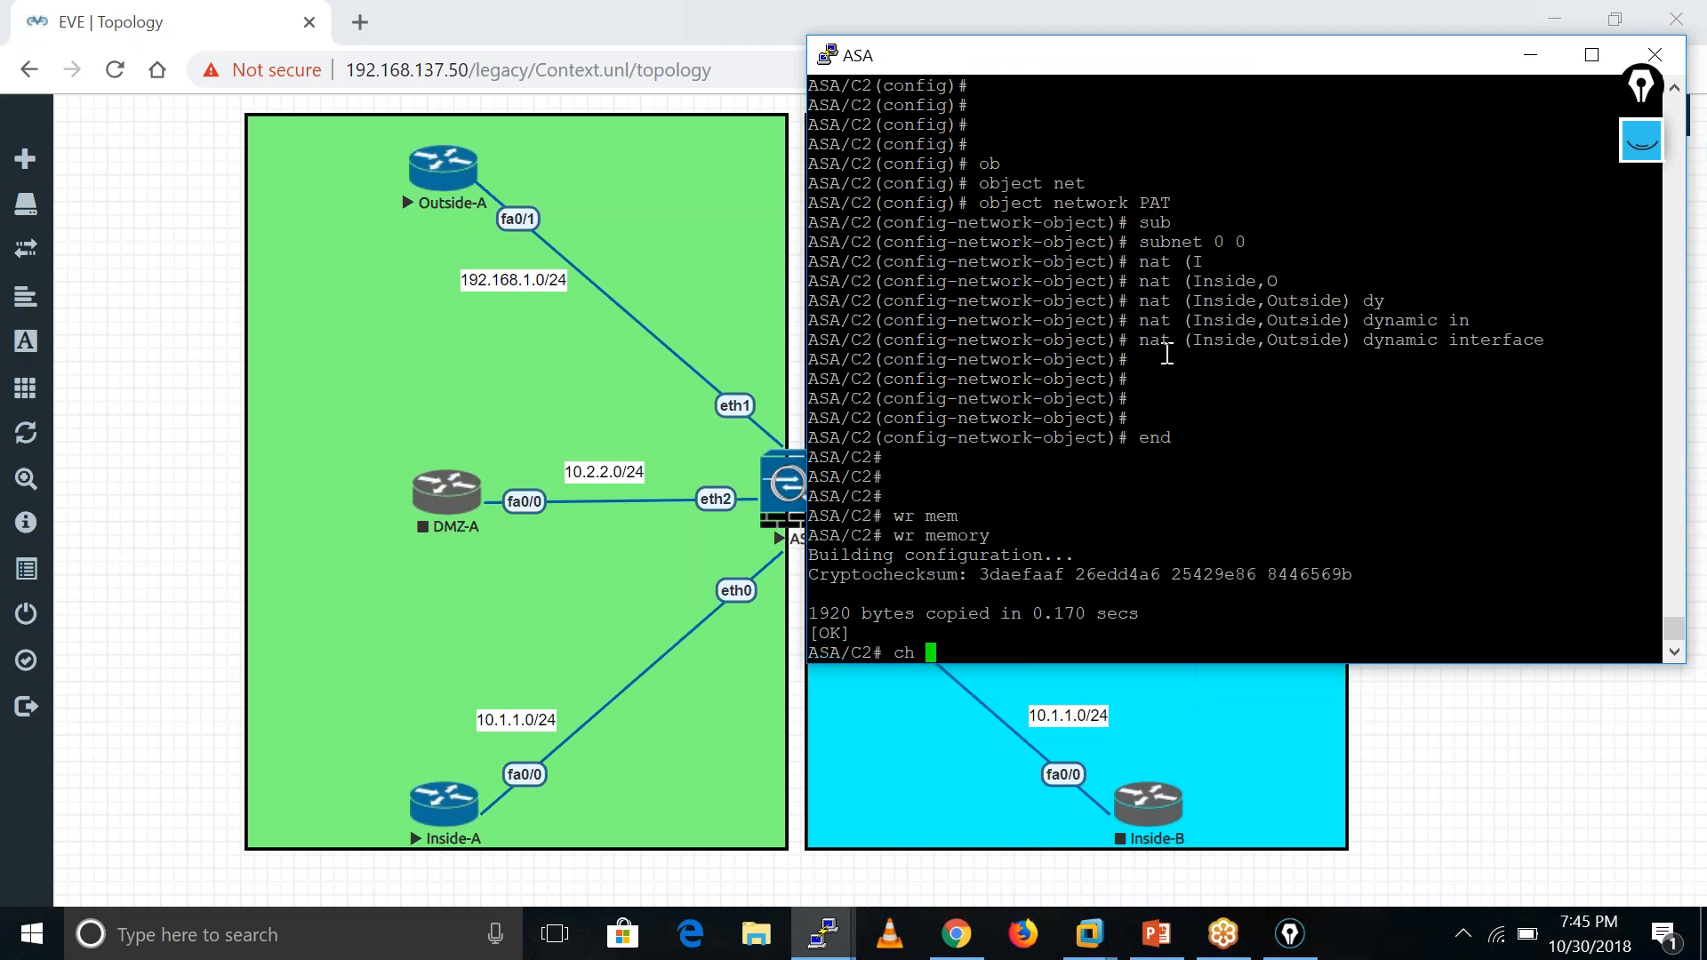
text( sys)
key(Tab)
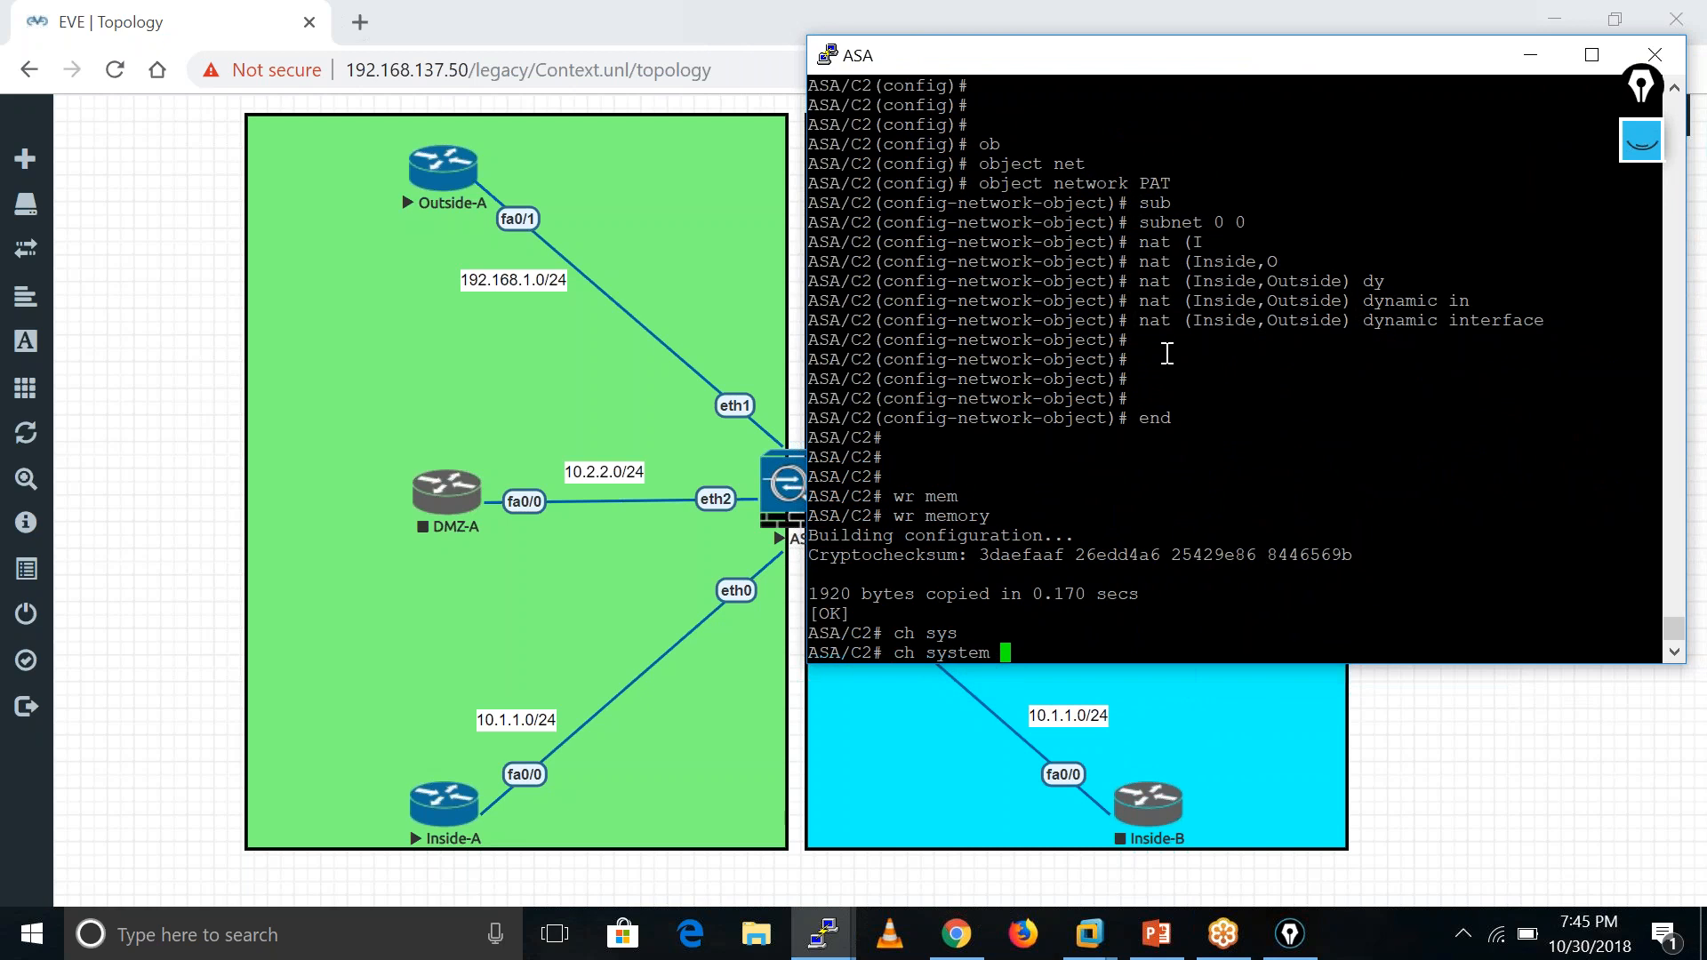
key(Return)
key(Return)
key(Return)
key(Return)
key(Return)
key(Return)
key(Return)
key(Return)
key(Return)
key(Return)
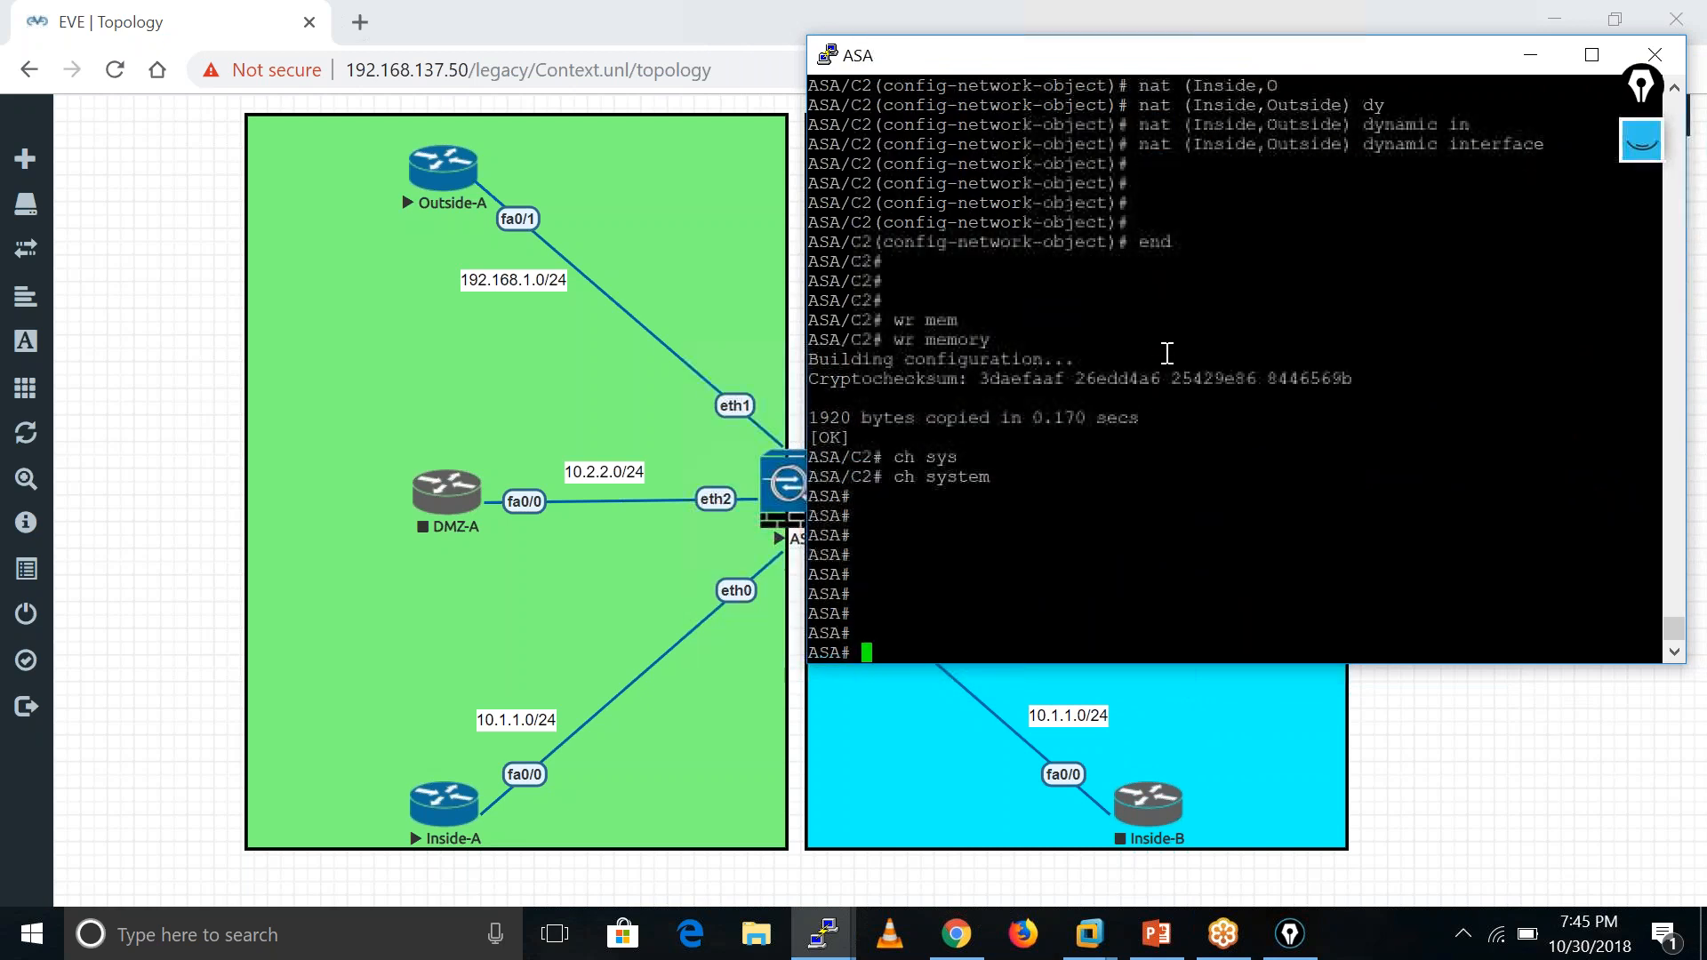
text(conf t)
key(Return)
key(Return)
key(Return)
key(Return)
key(Return)
key(Return)
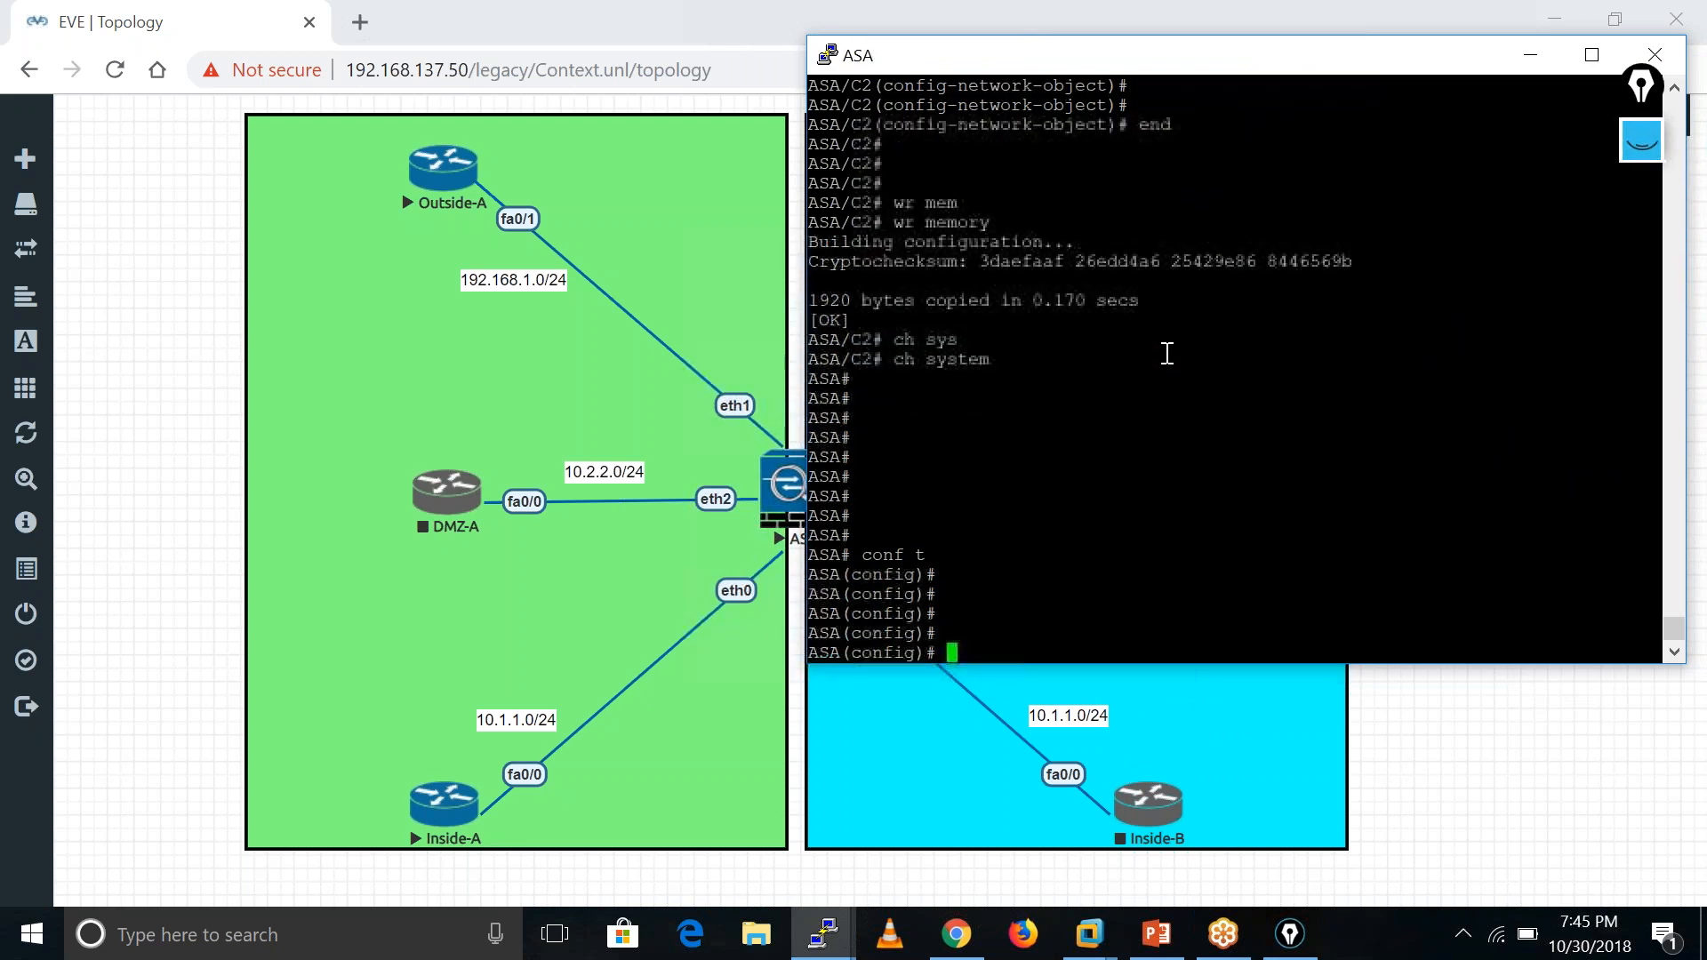
- Save every context's configuration with wr memory all
text(wr mem)
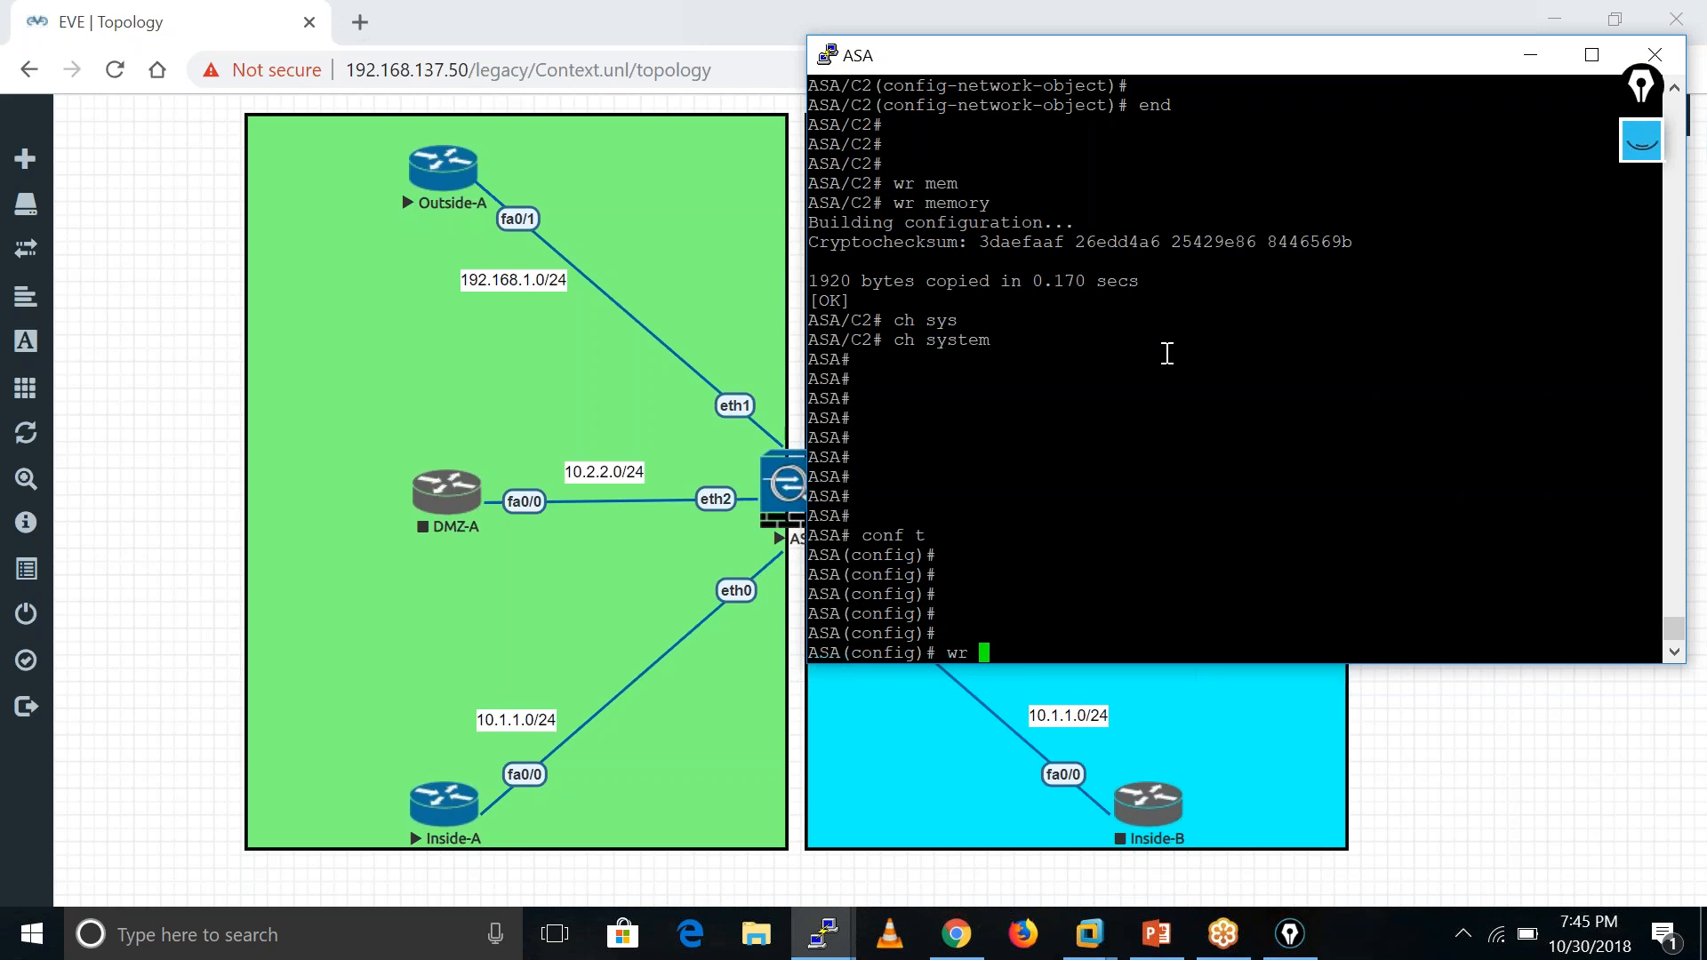
key(Tab)
text(?)
text(a)
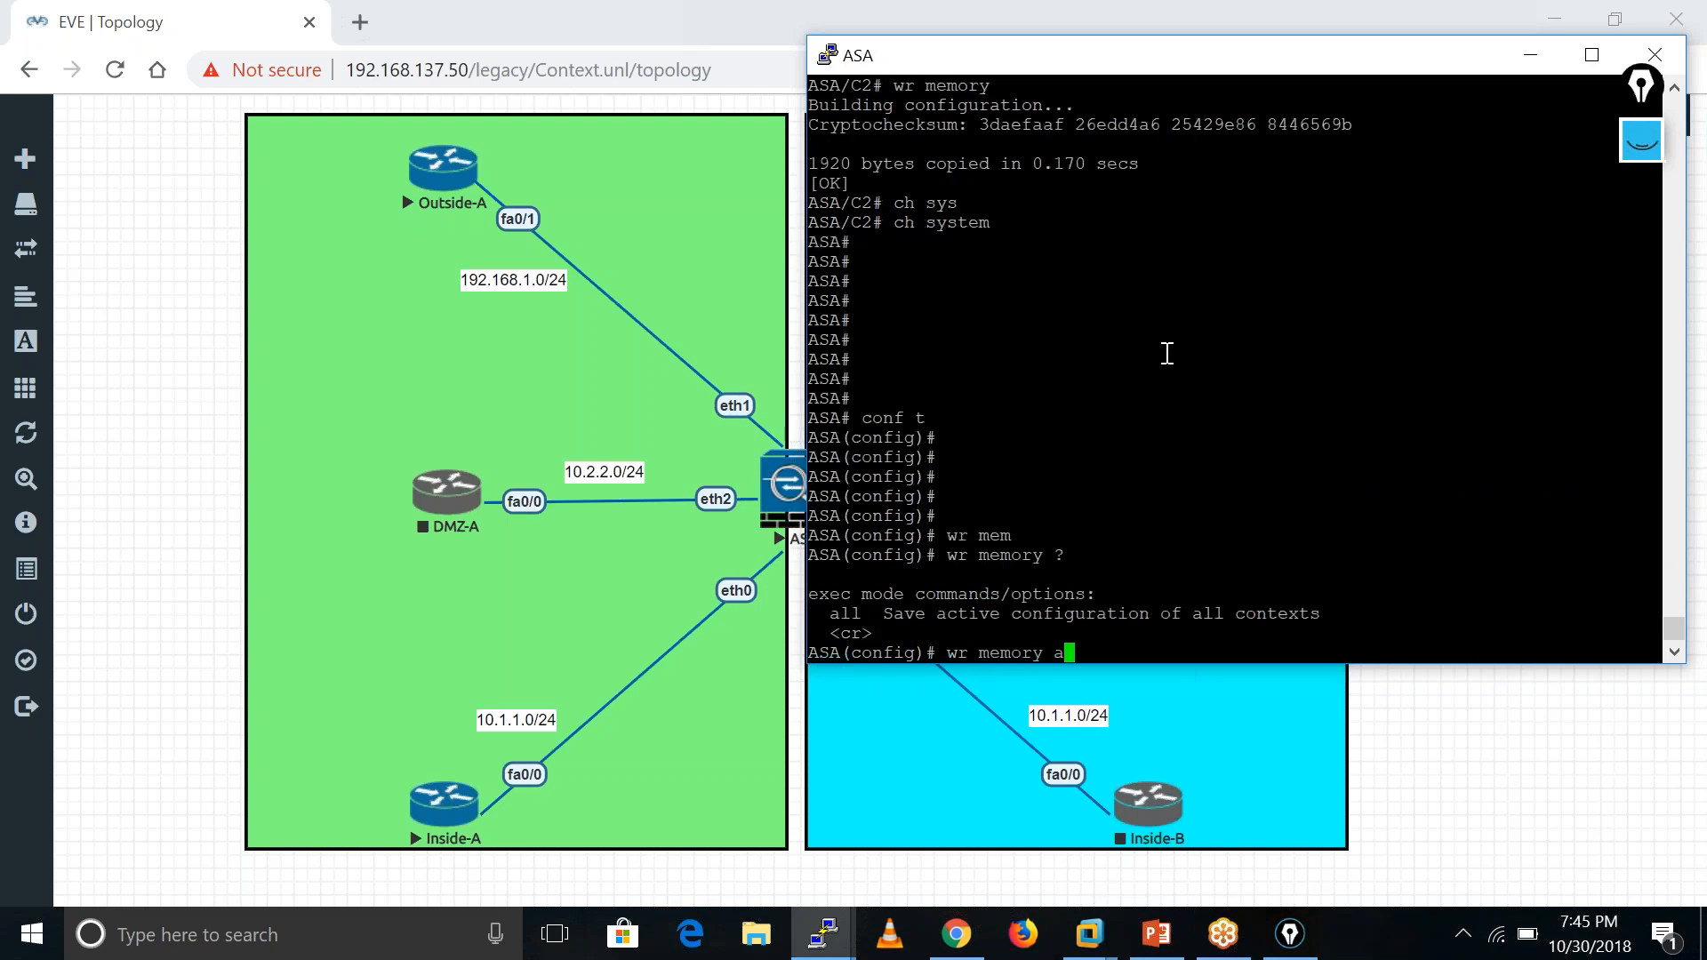
key(Tab)
key(Return)
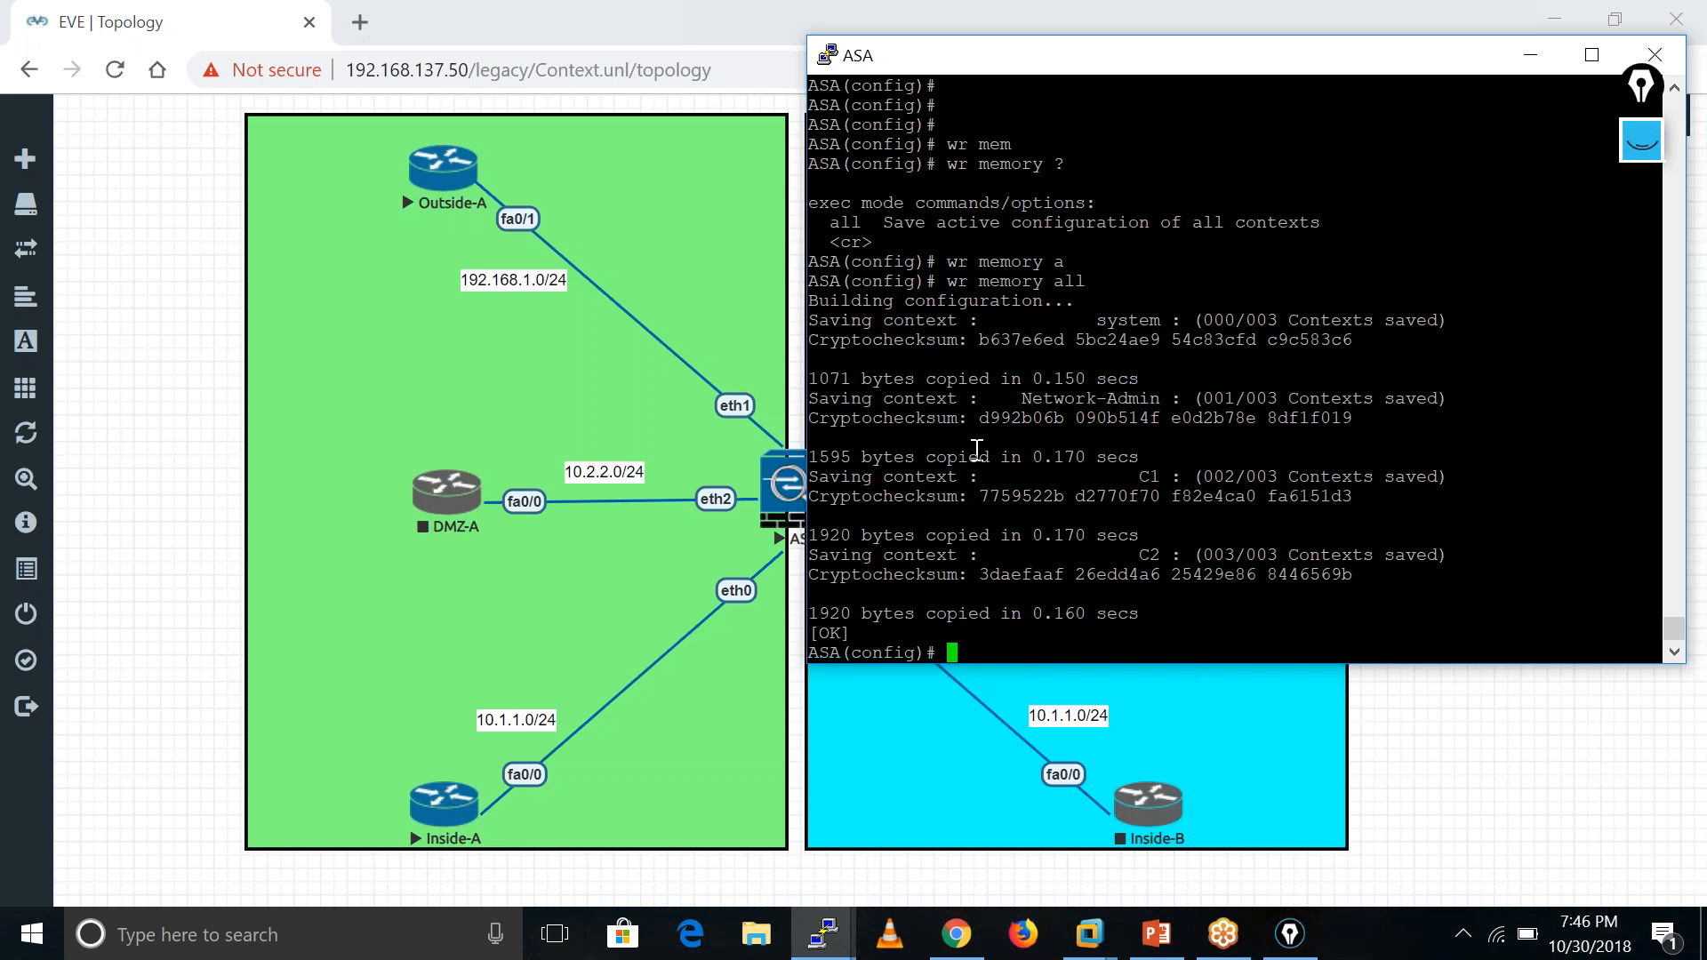
key(Return)
key(Return)
key(Return)
key(Return)
key(Return)
key(Return)
key(Return)
key(Return)
key(Return)
key(Return)
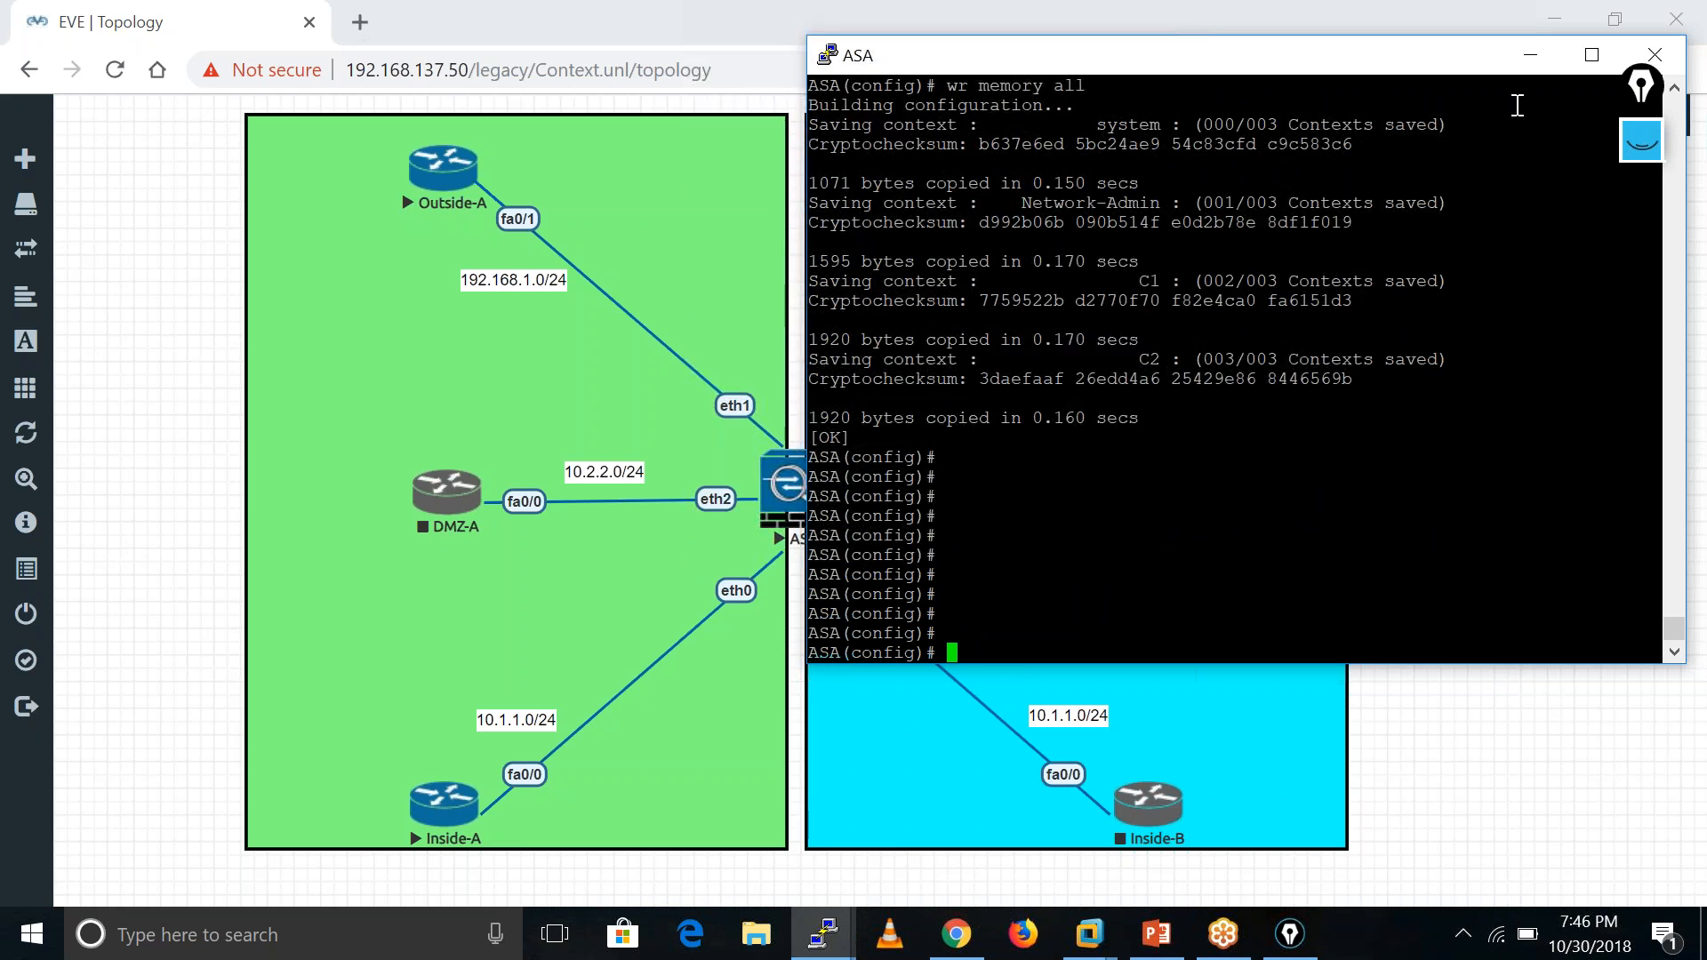
- Start the Outside-B and Inside-B routers from the Context lab topology
click(1530, 57)
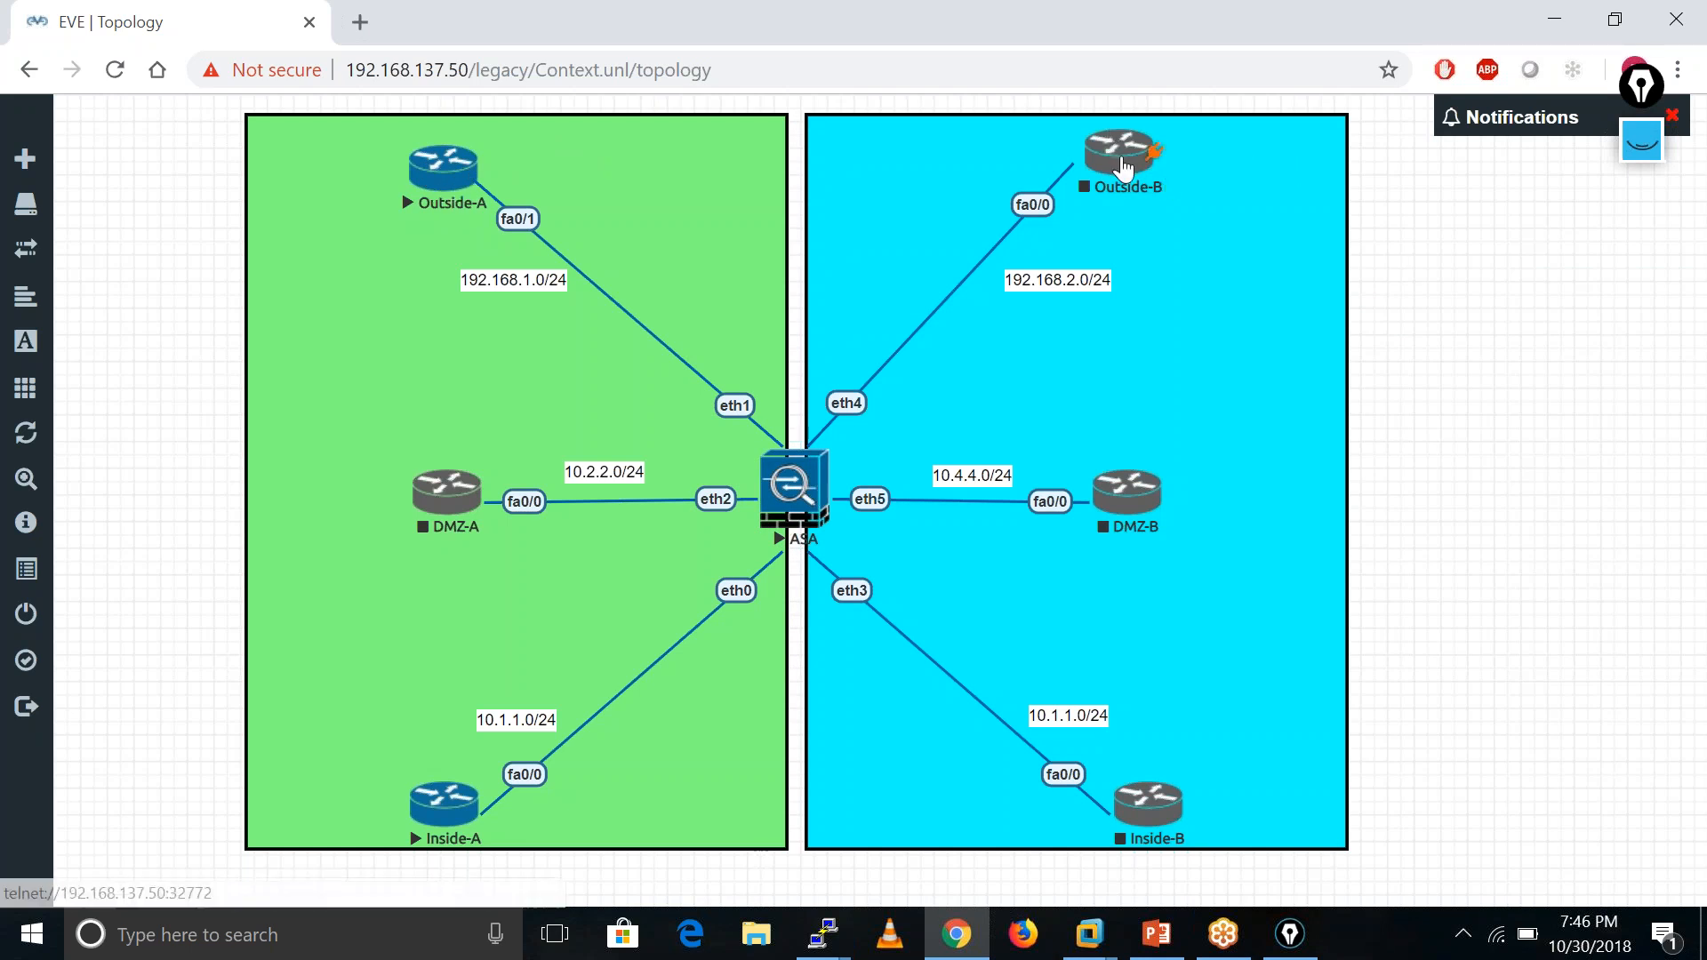
right_click(1110, 144)
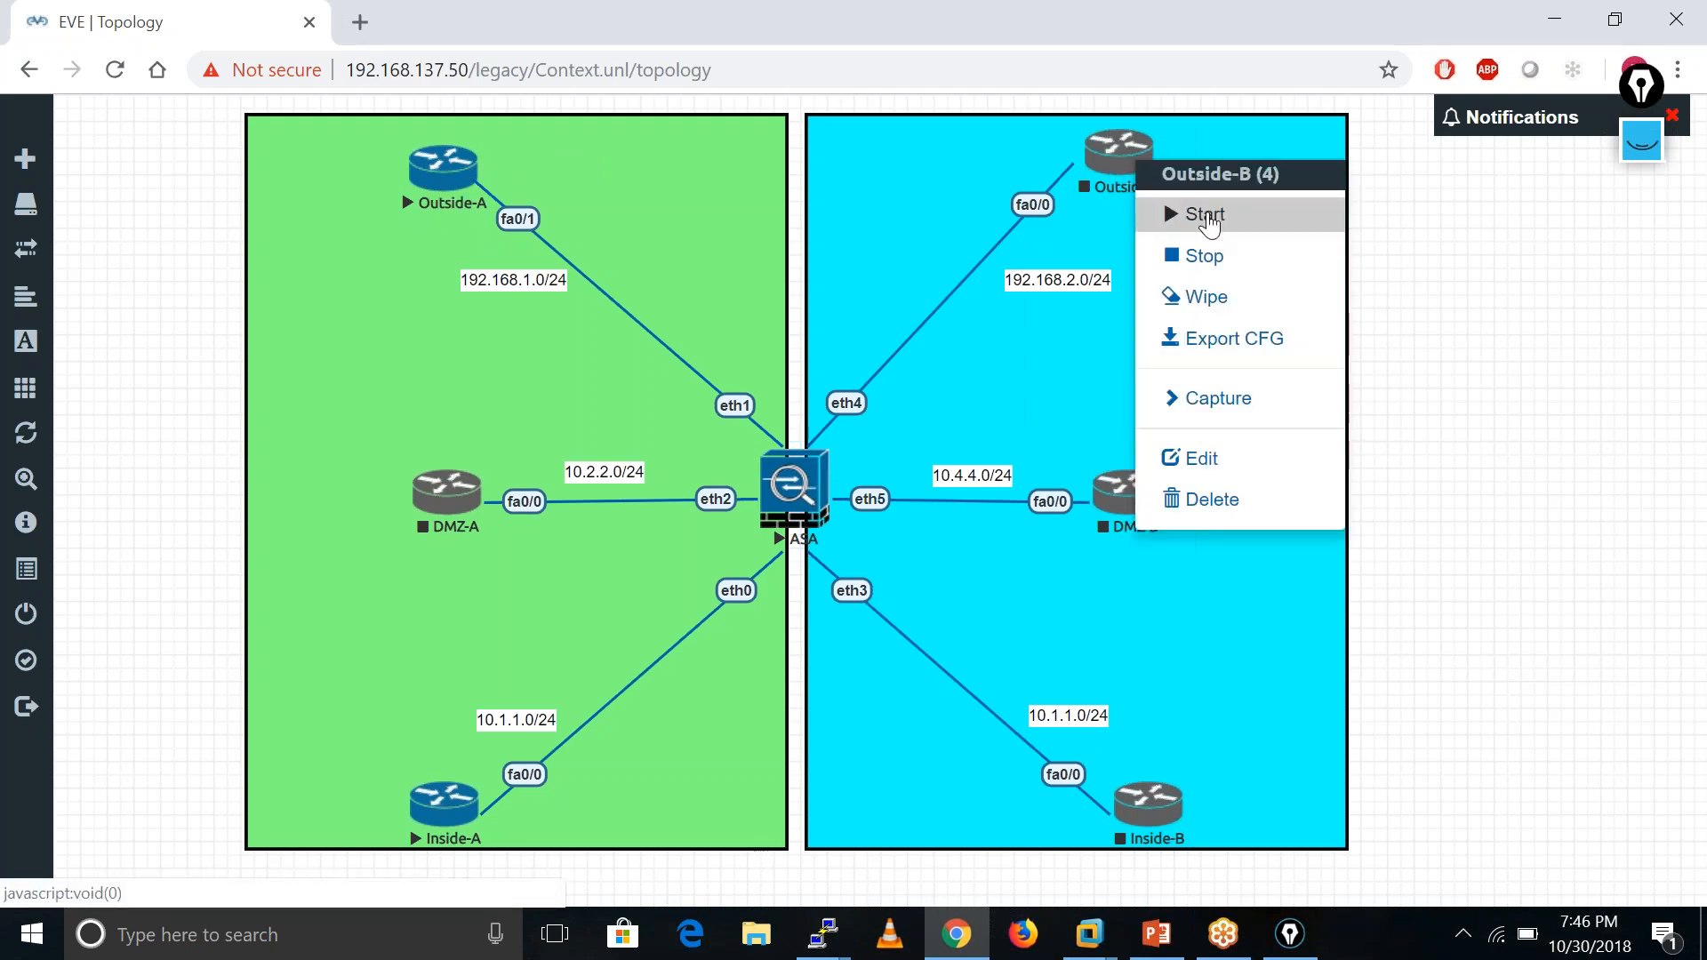
click(1205, 217)
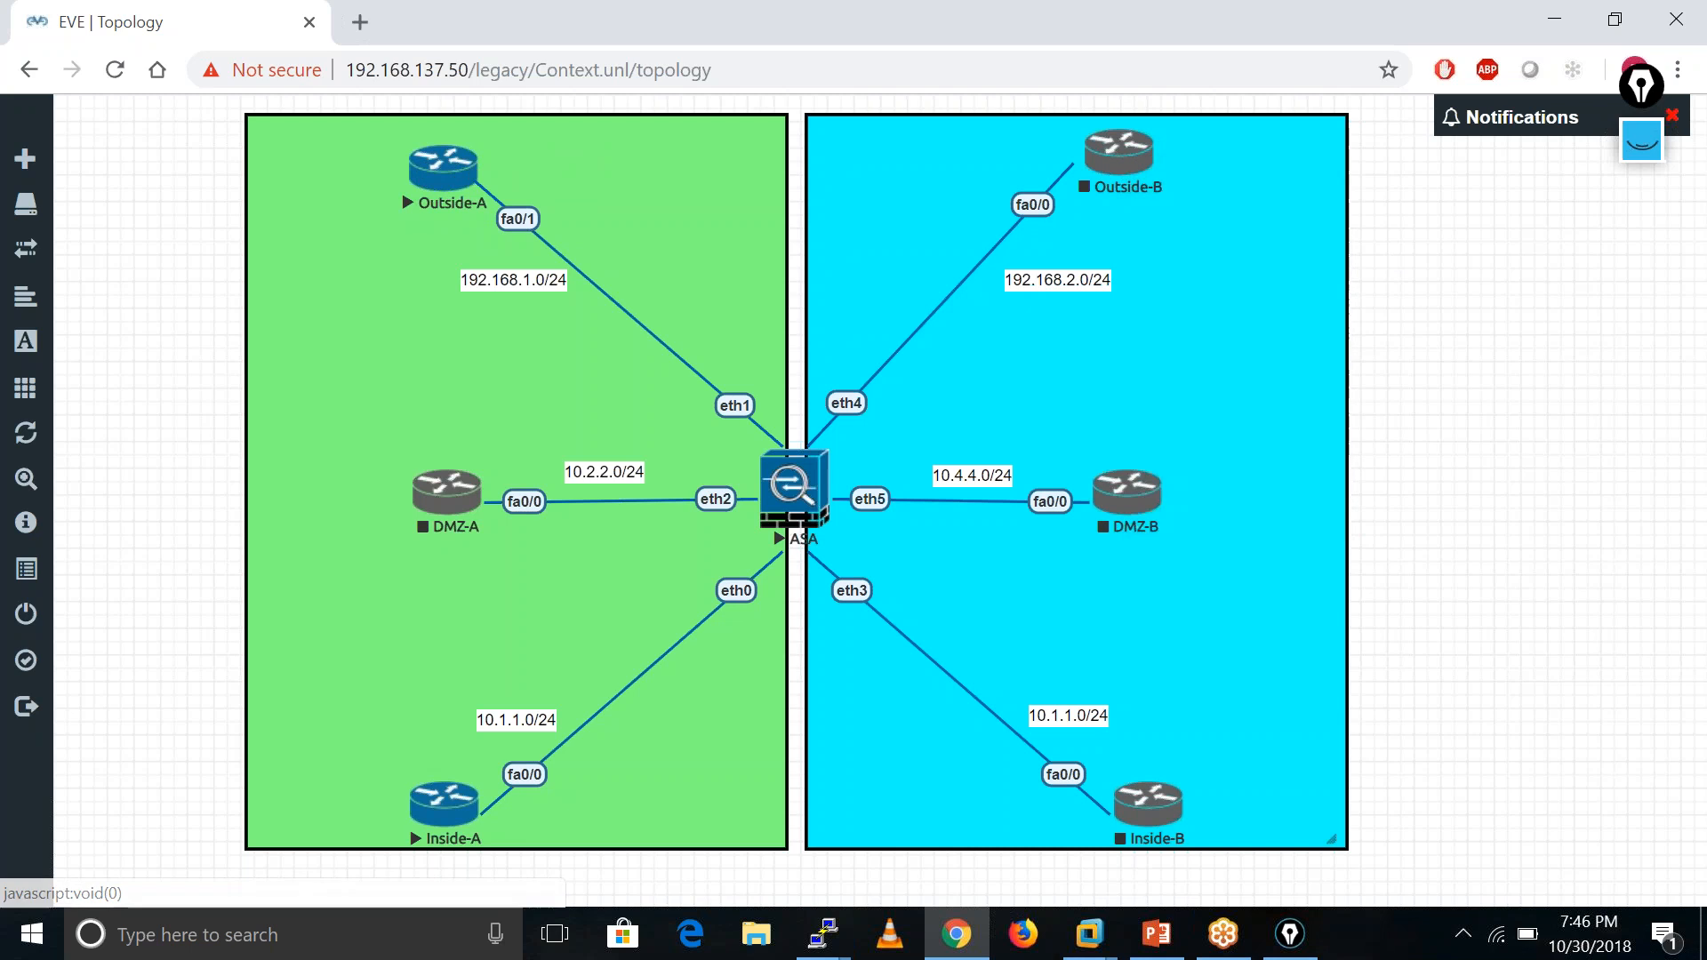
right_click(1146, 819)
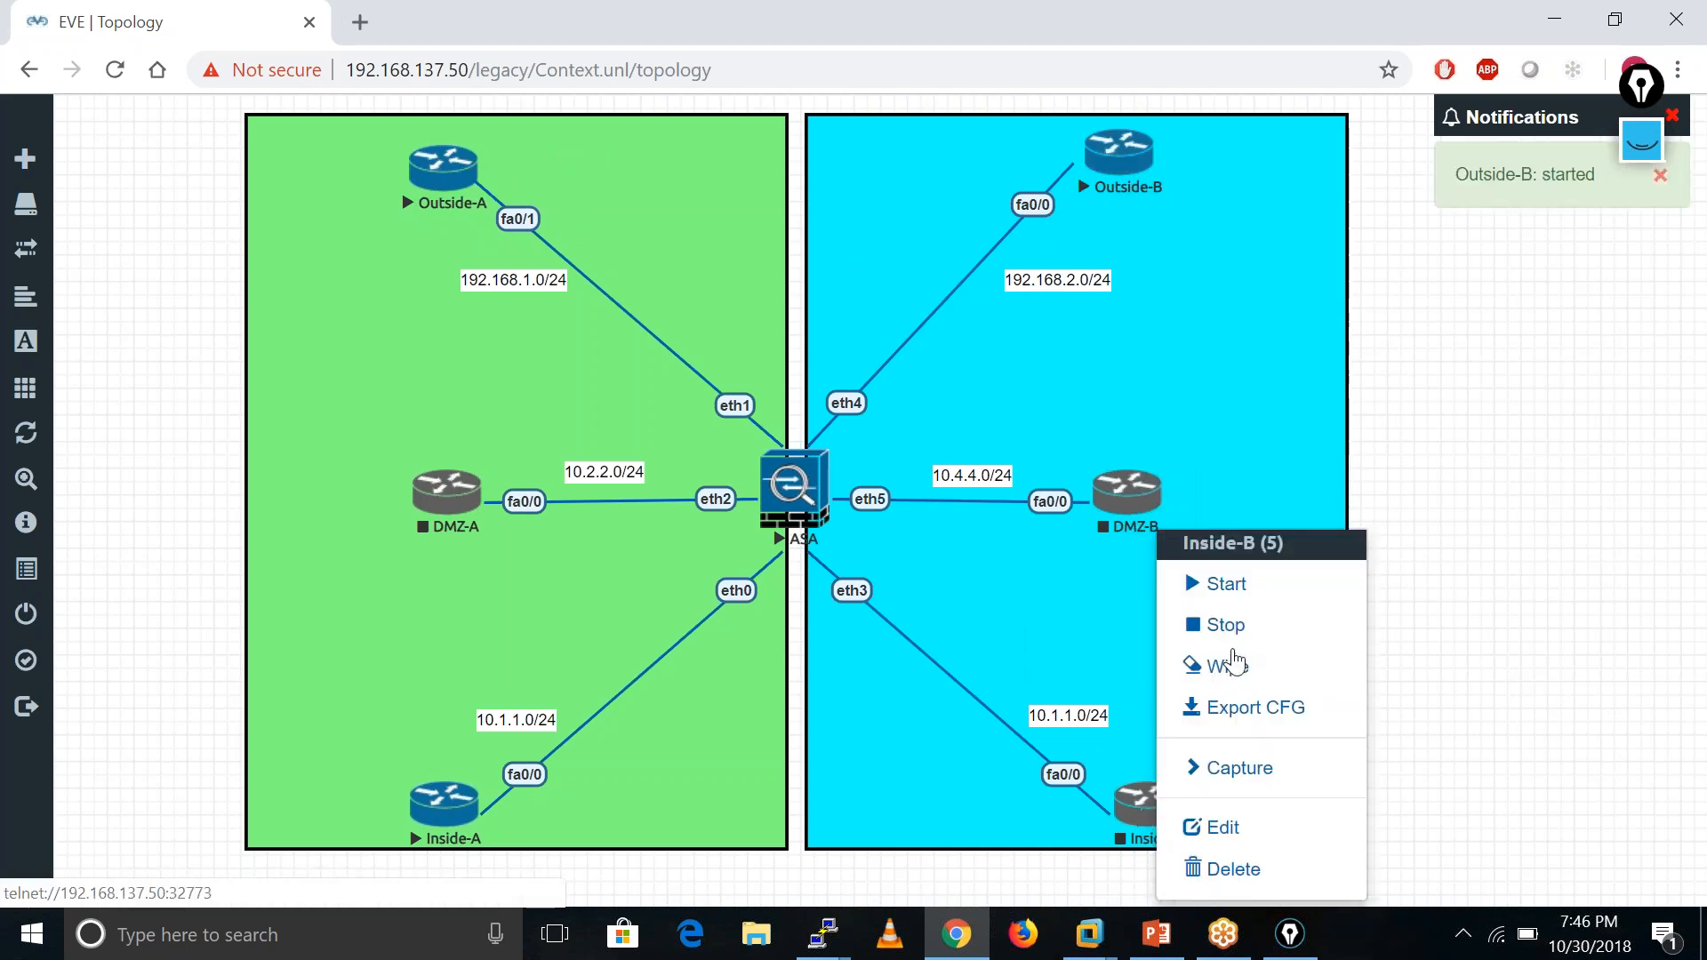
click(1254, 585)
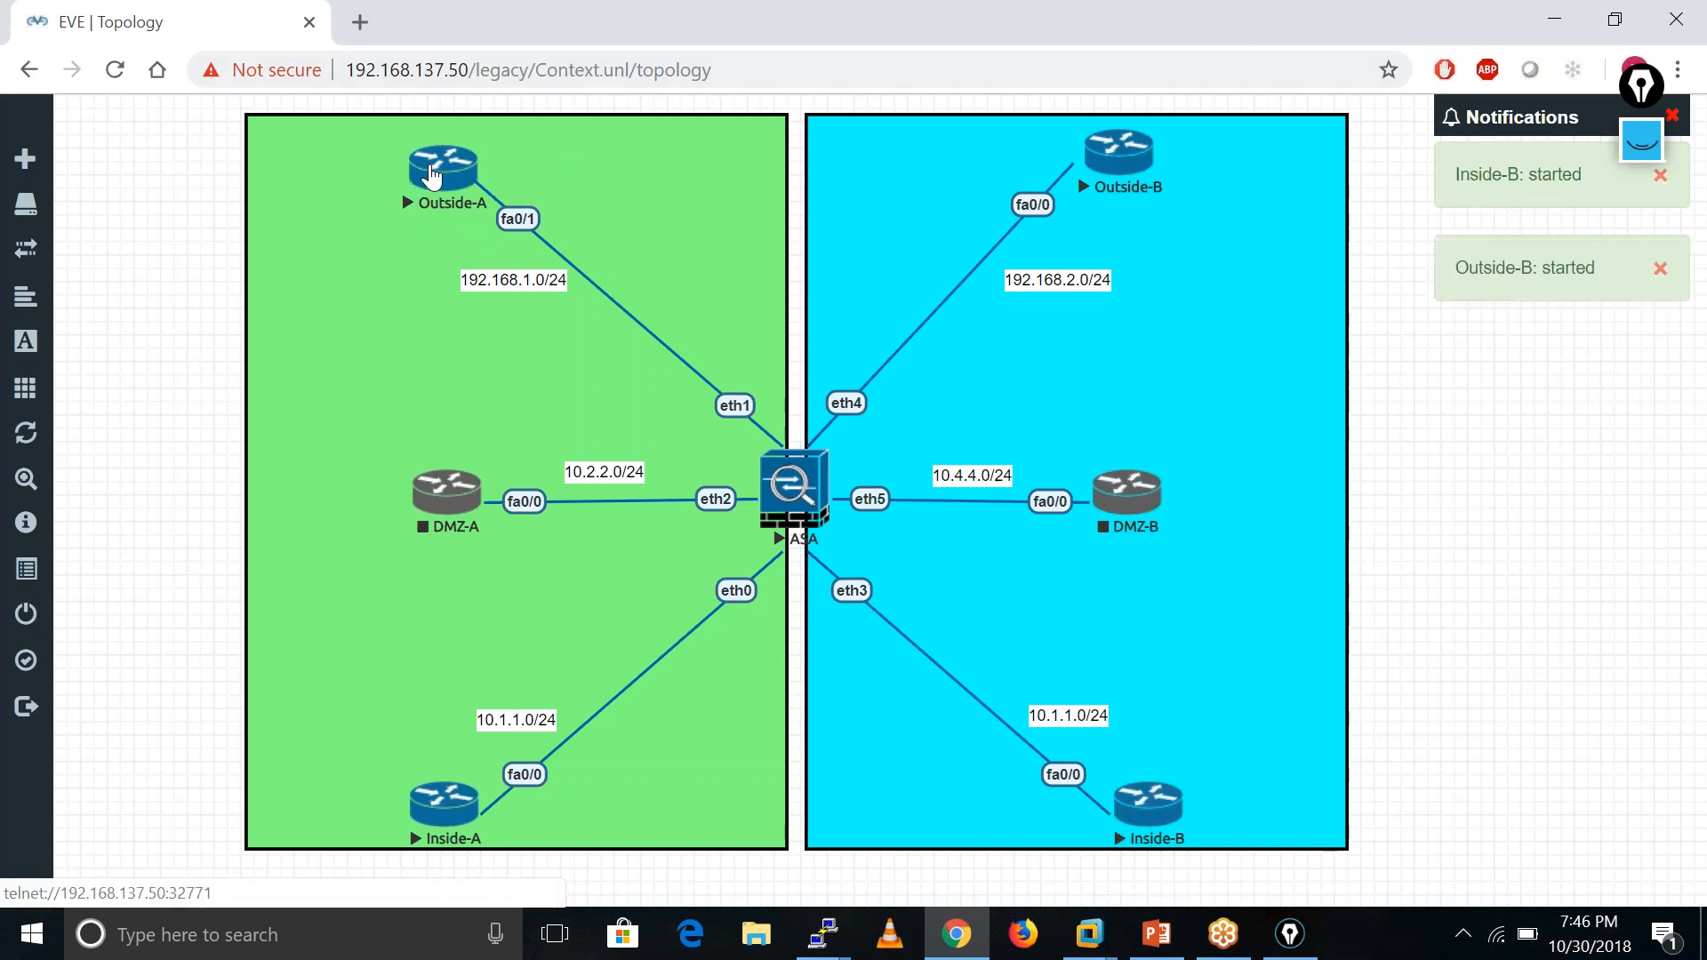
click(433, 175)
- Put Outside-A into privileged mode and global configuration mode
drag(591, 163, 1148, 220)
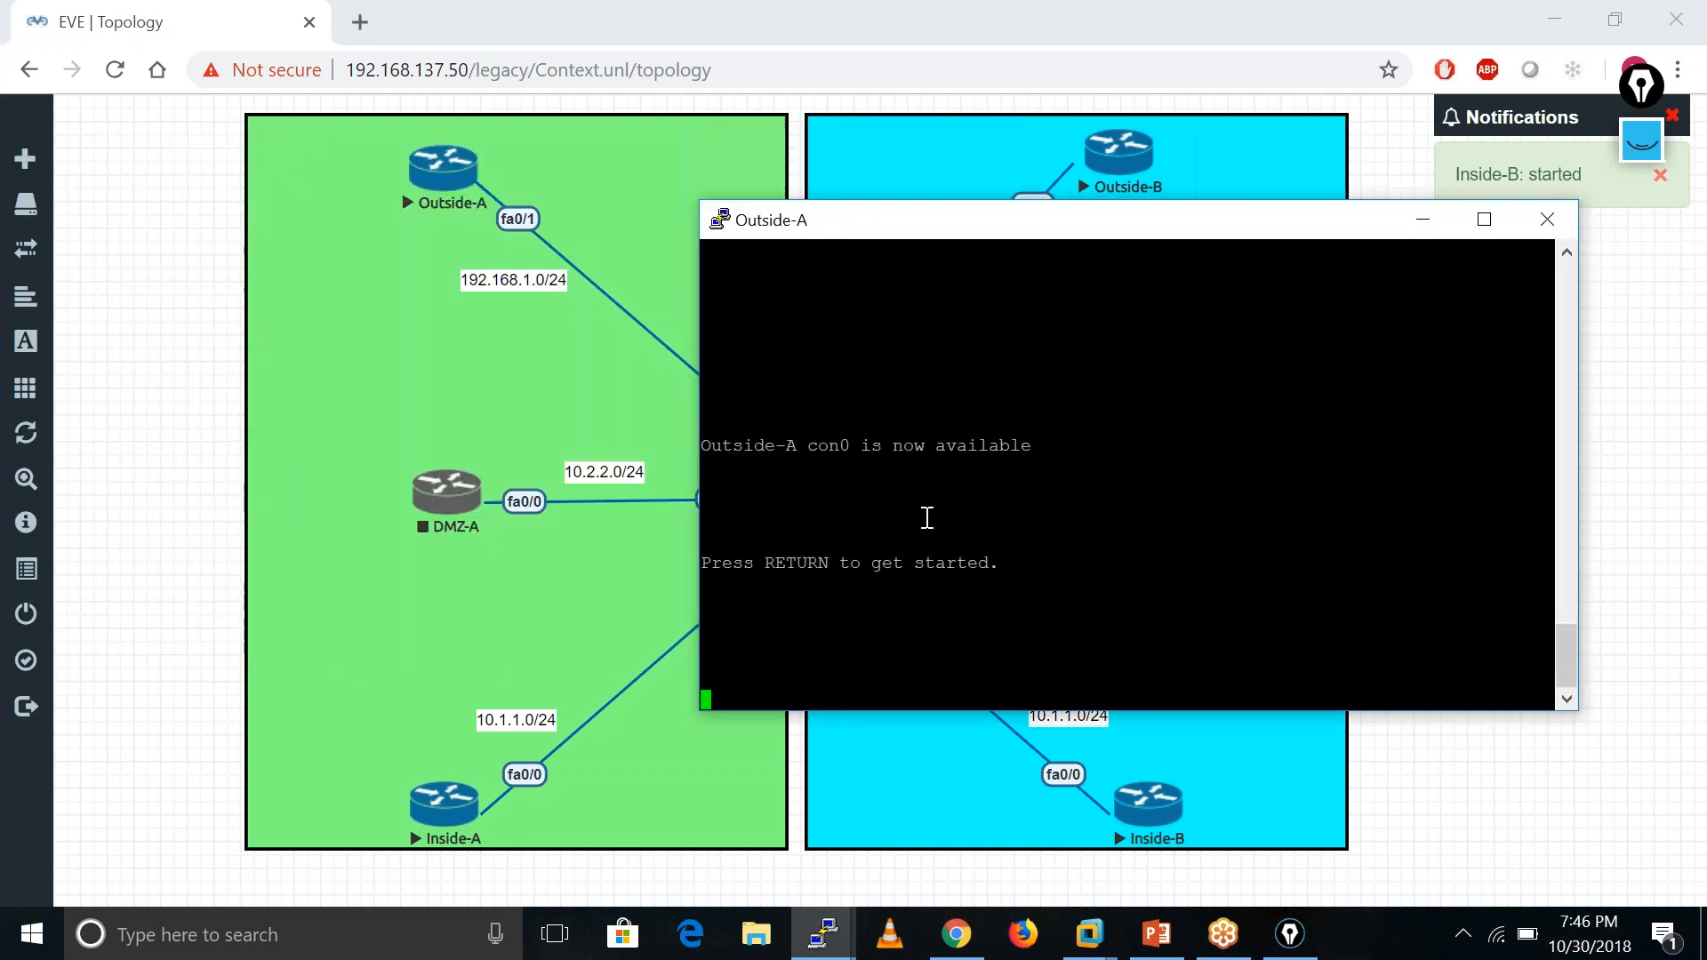
key(Return)
key(Return)
key(Return)
key(Return)
key(Return)
key(Return)
text(ena)
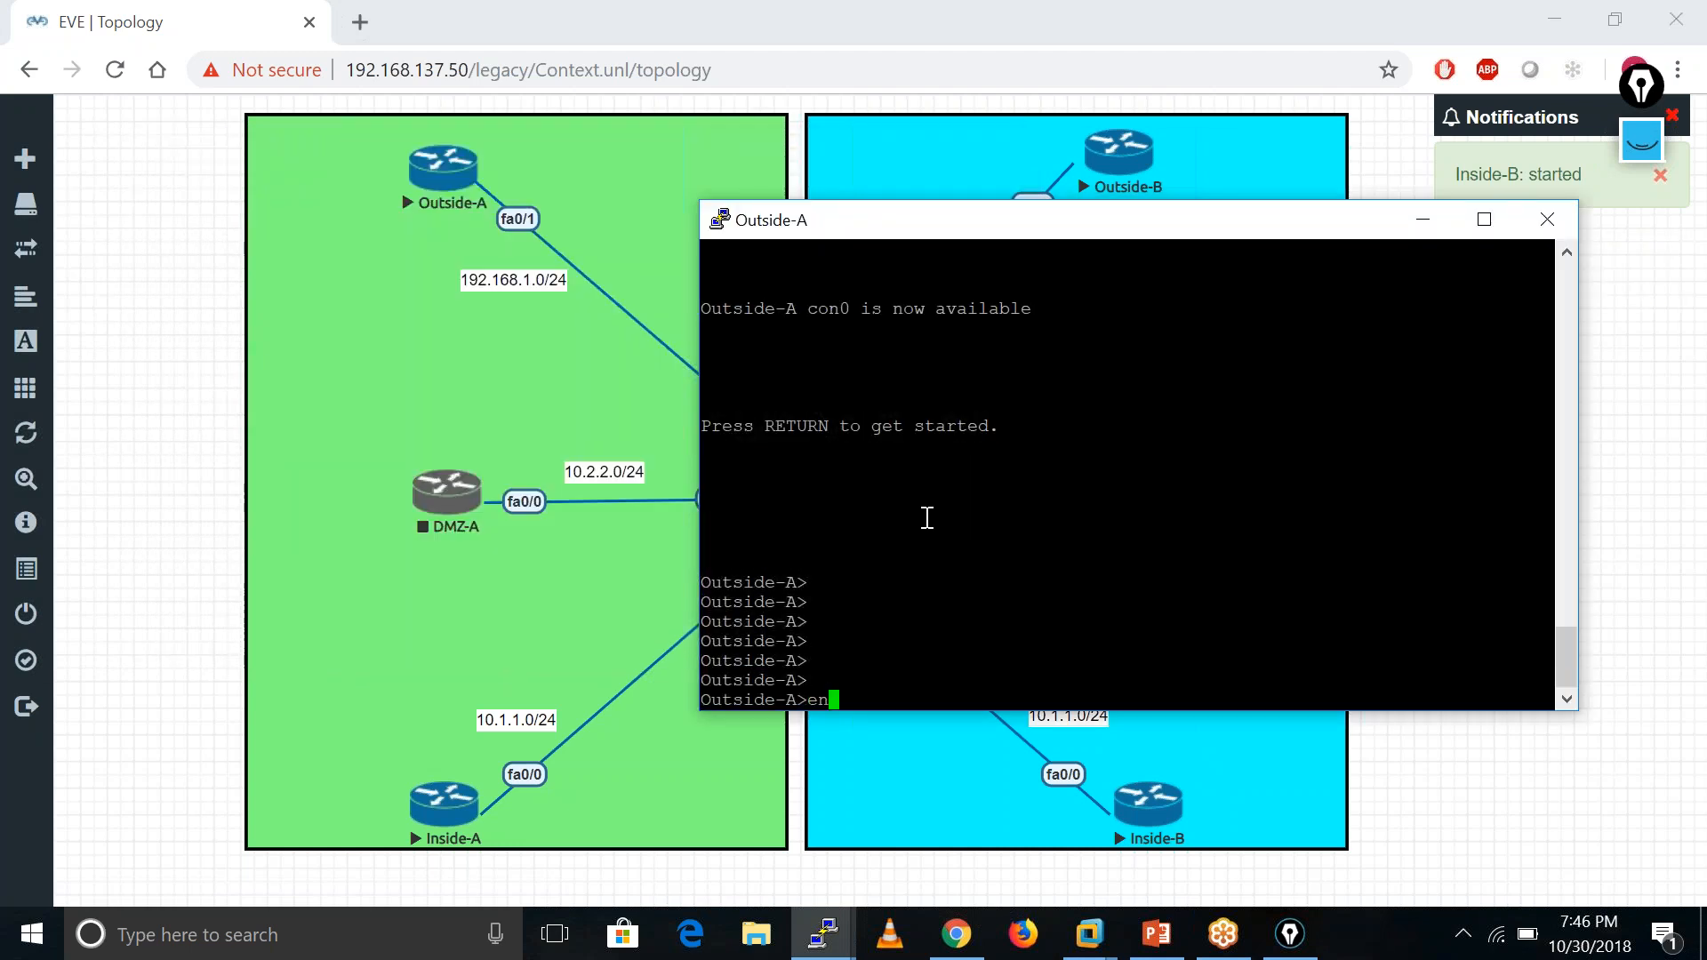
key(Tab)
key(Return)
key(Return)
key(Return)
key(Return)
key(Return)
key(Return)
key(Return)
text(conf t)
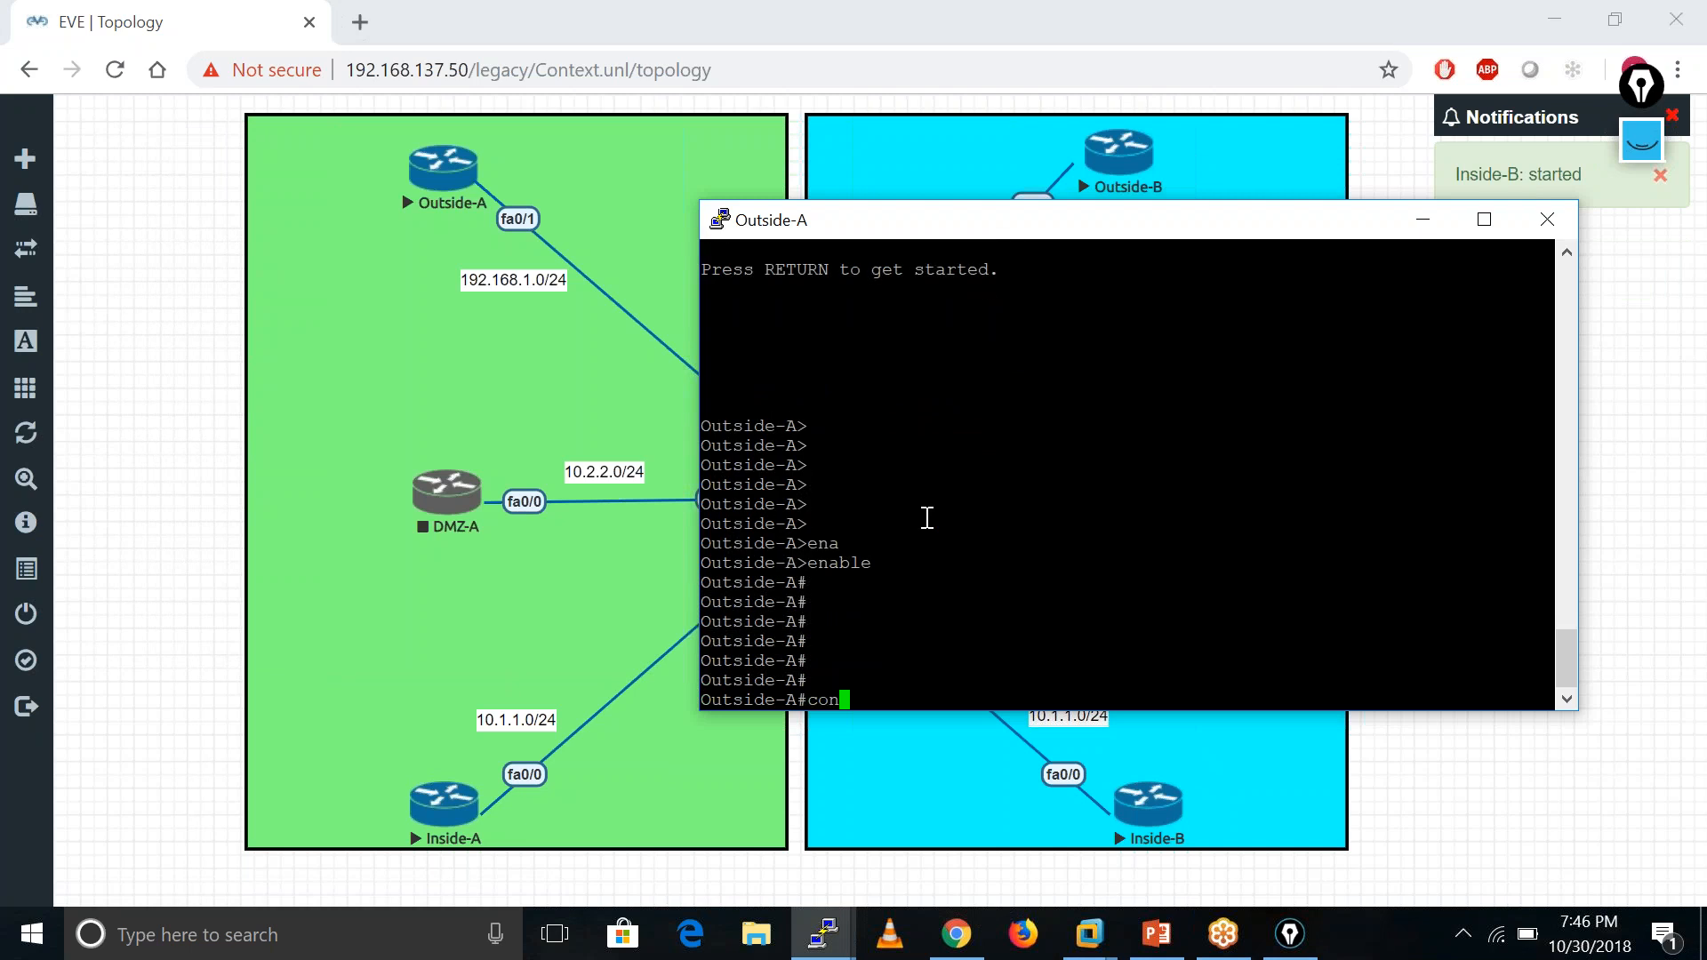
key(Return)
key(Return)
key(Return)
key(Return)
- Require login on vty lines 0 4 and set a vty line password
text(li)
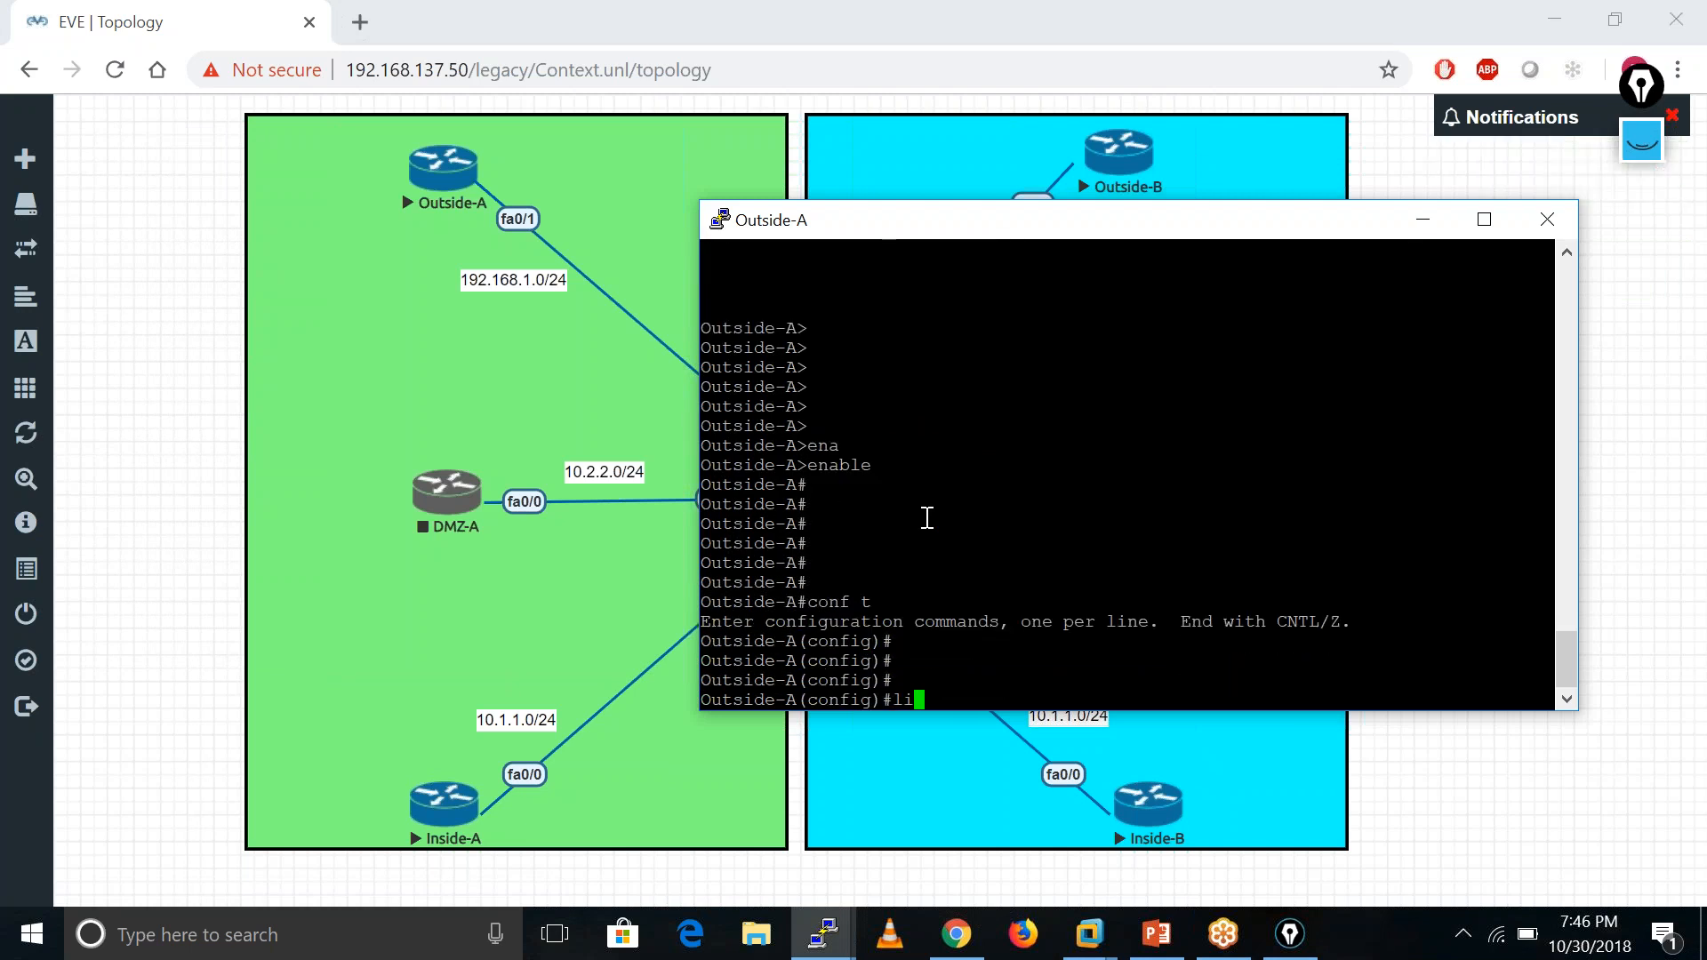
text(ne vty 0 4)
key(Return)
text(log)
key(Tab)
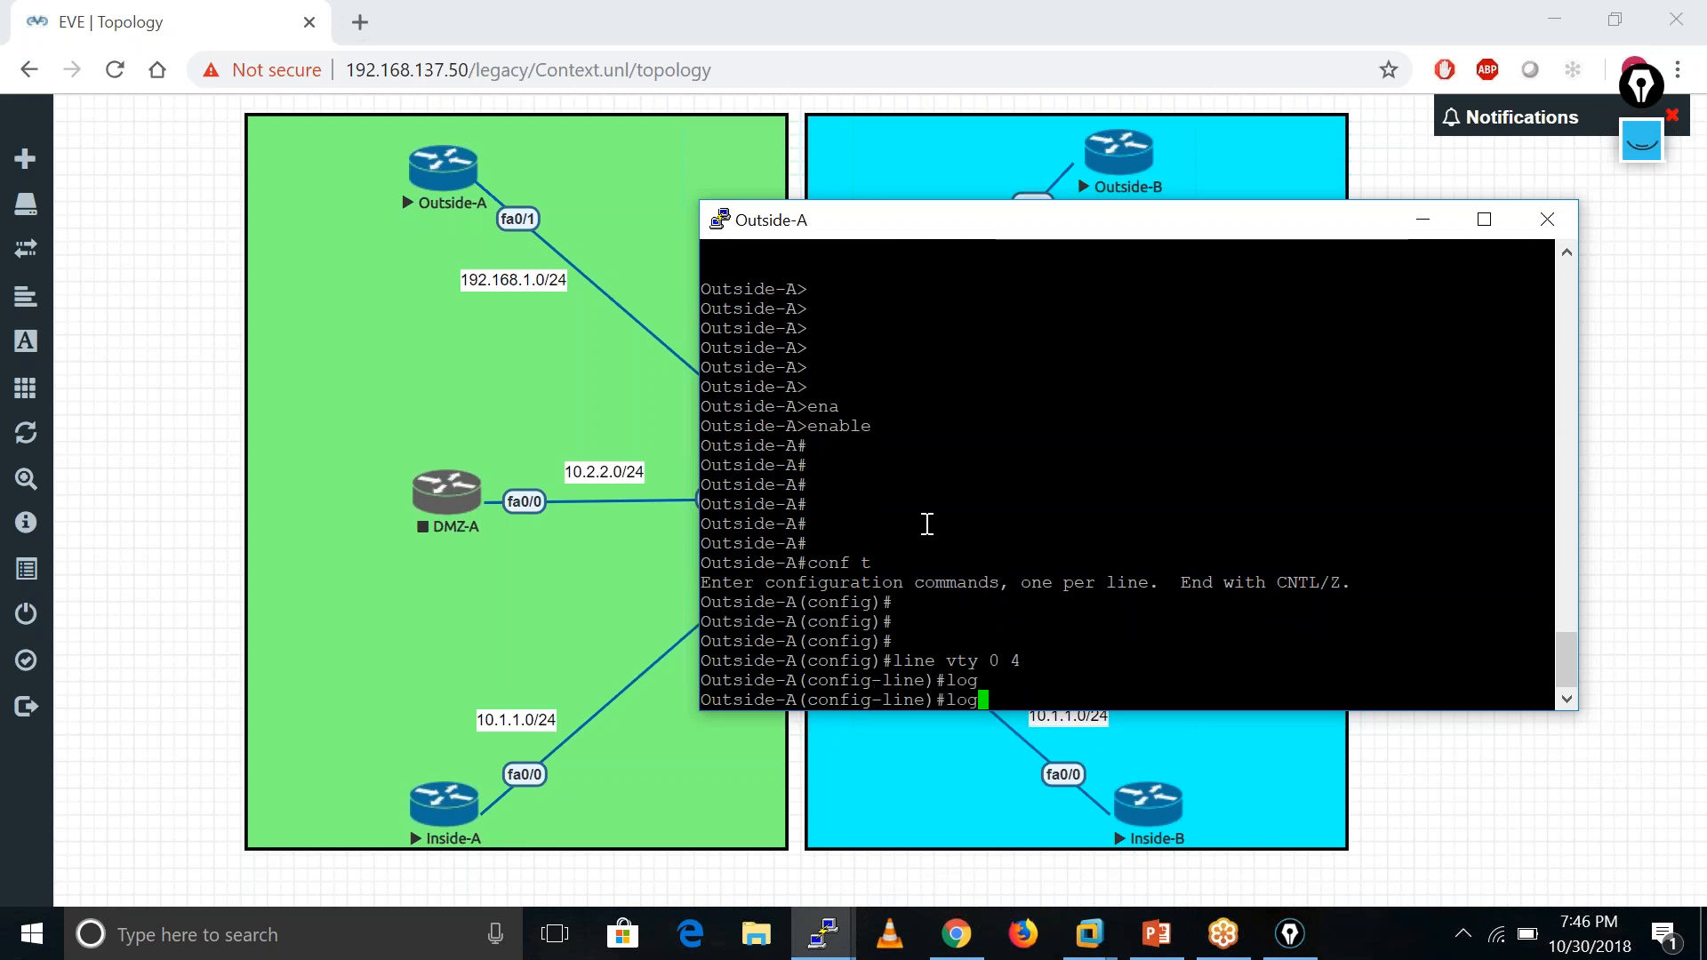
text(in)
key(Tab)
key(Return)
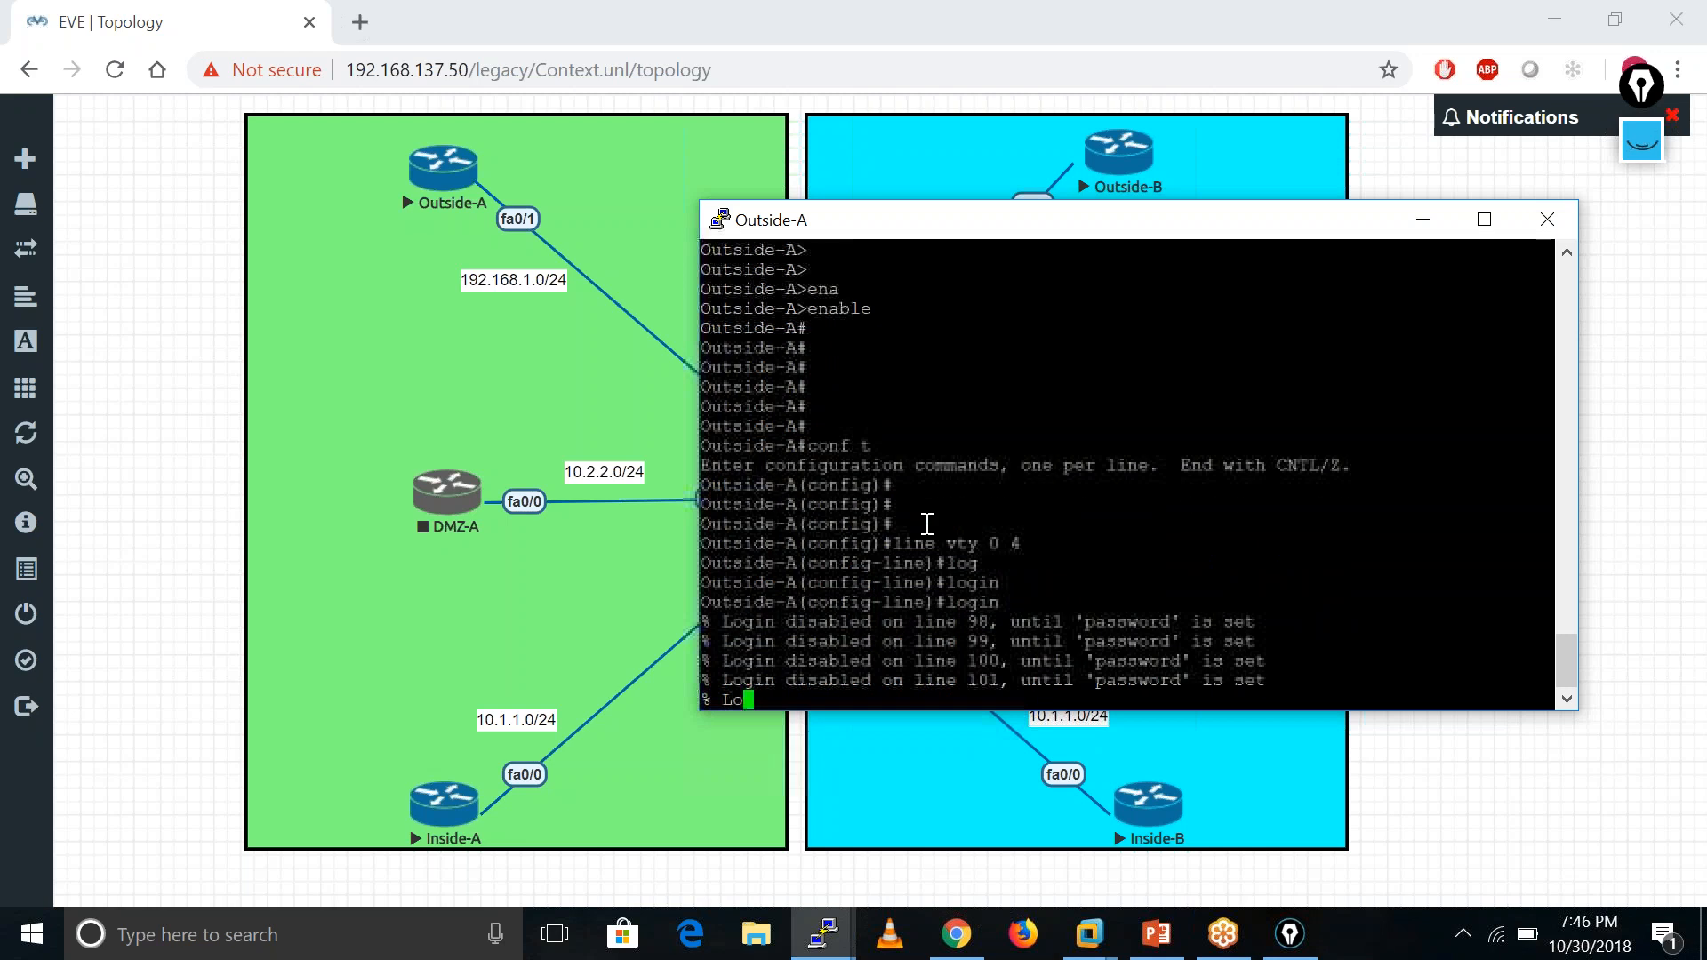
text(pas)
key(Tab)
text(cisco)
key(Return)
text(exit)
key(Return)
key(Return)
key(Return)
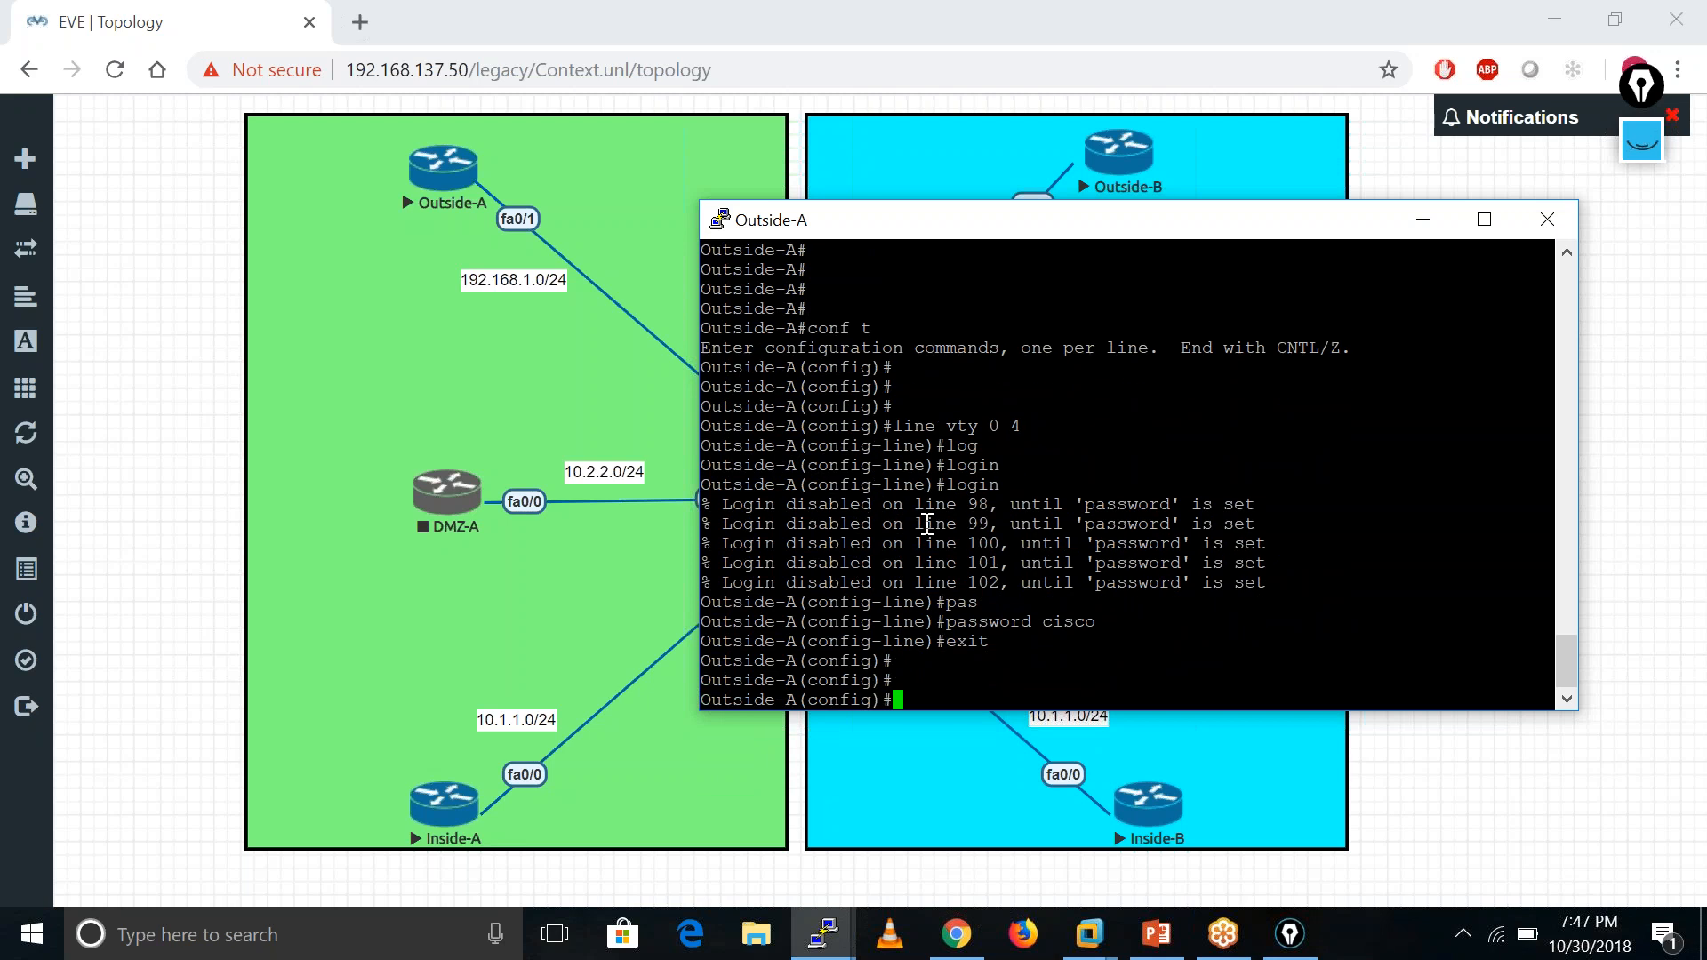
- Set an enable password on Outside-A
text(ena)
key(Tab)
text(pa)
key(Tab)
text(cisco)
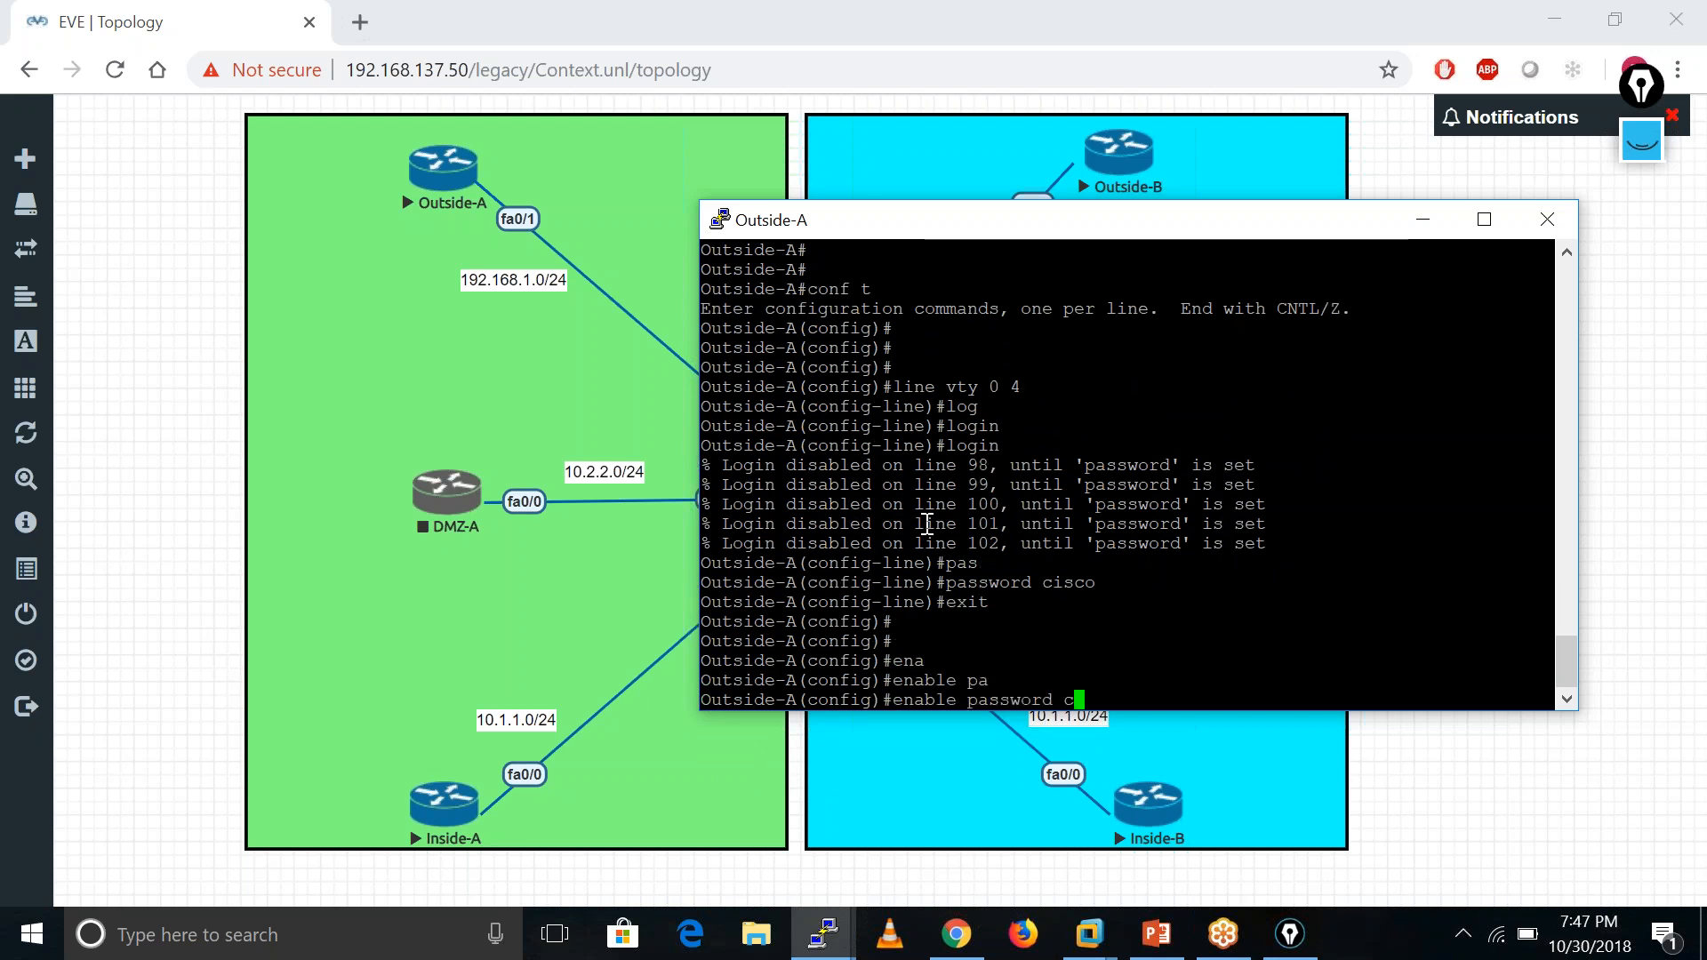
key(Return)
- End configuration and save Outside-A's running configuration with wr memory
key(Return)
key(Return)
text(end)
key(Return)
text(wr m)
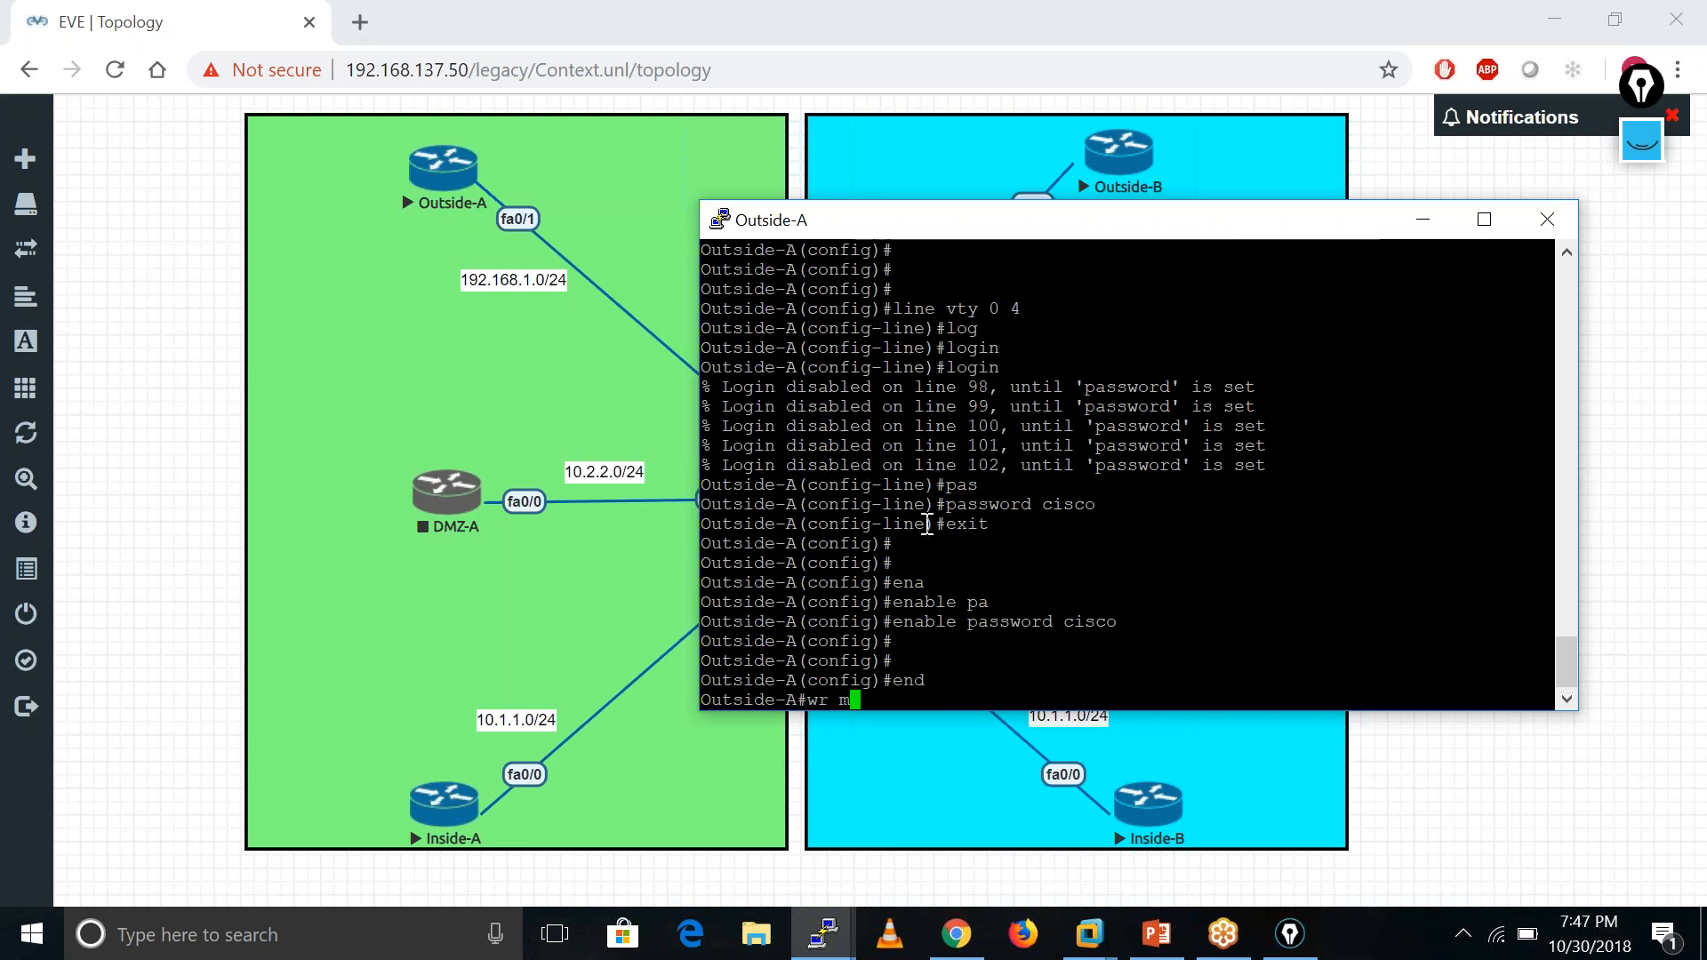
key(Tab)
key(Return)
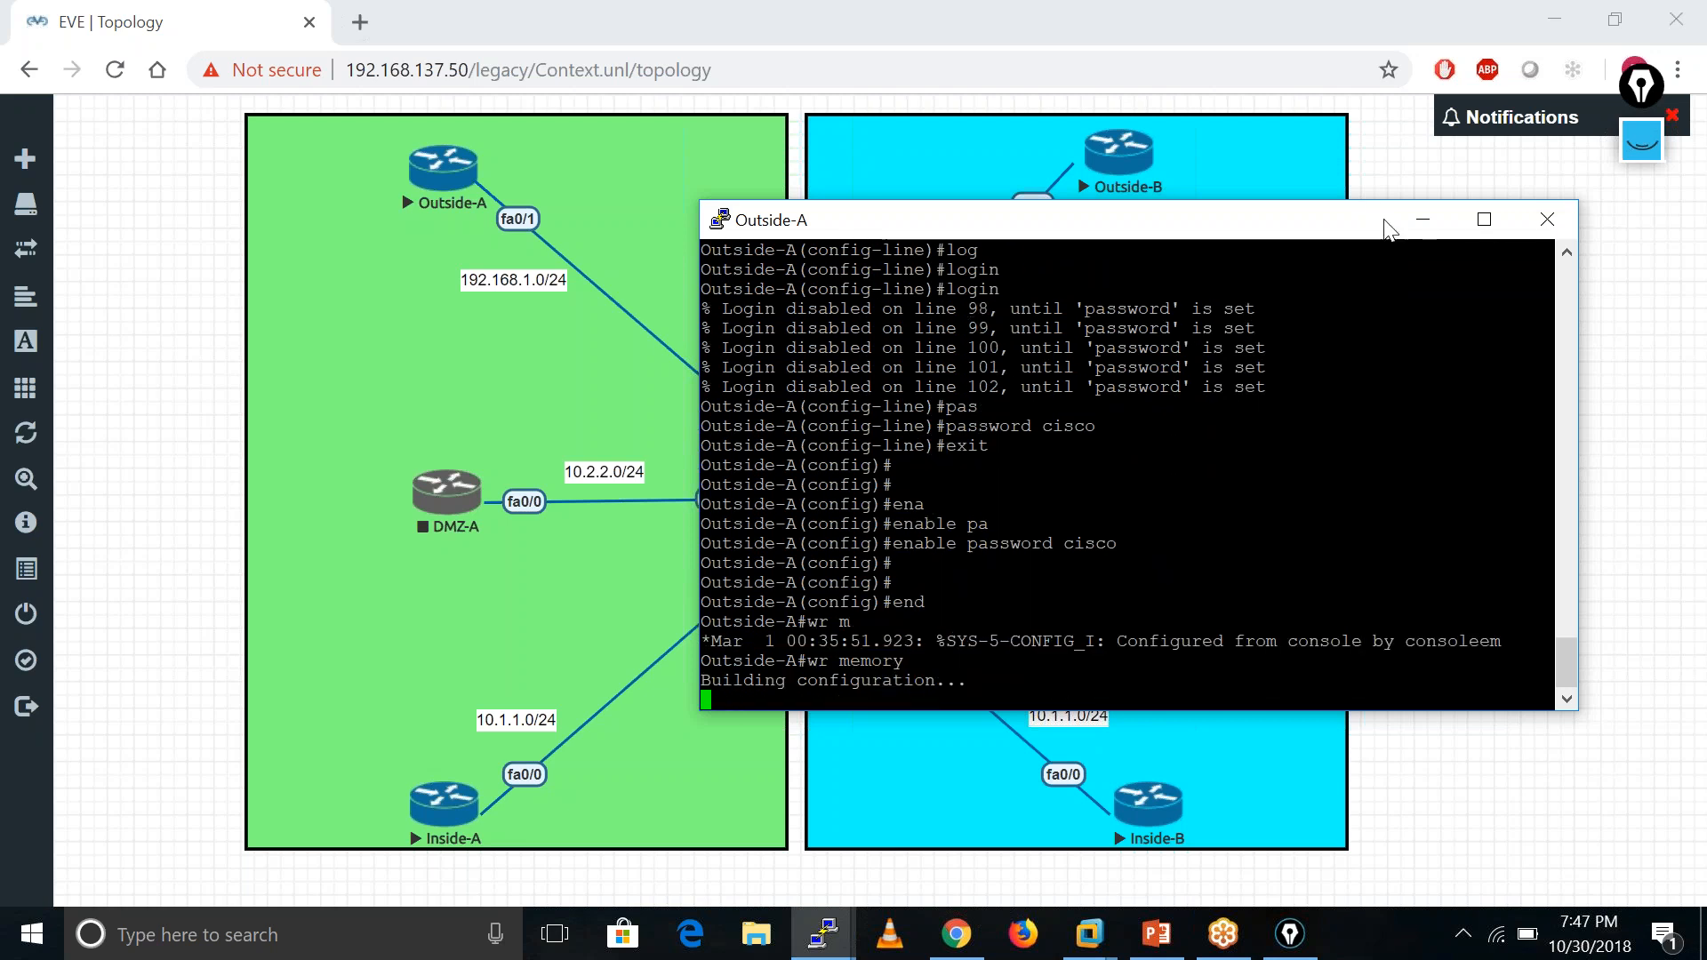
click(1420, 226)
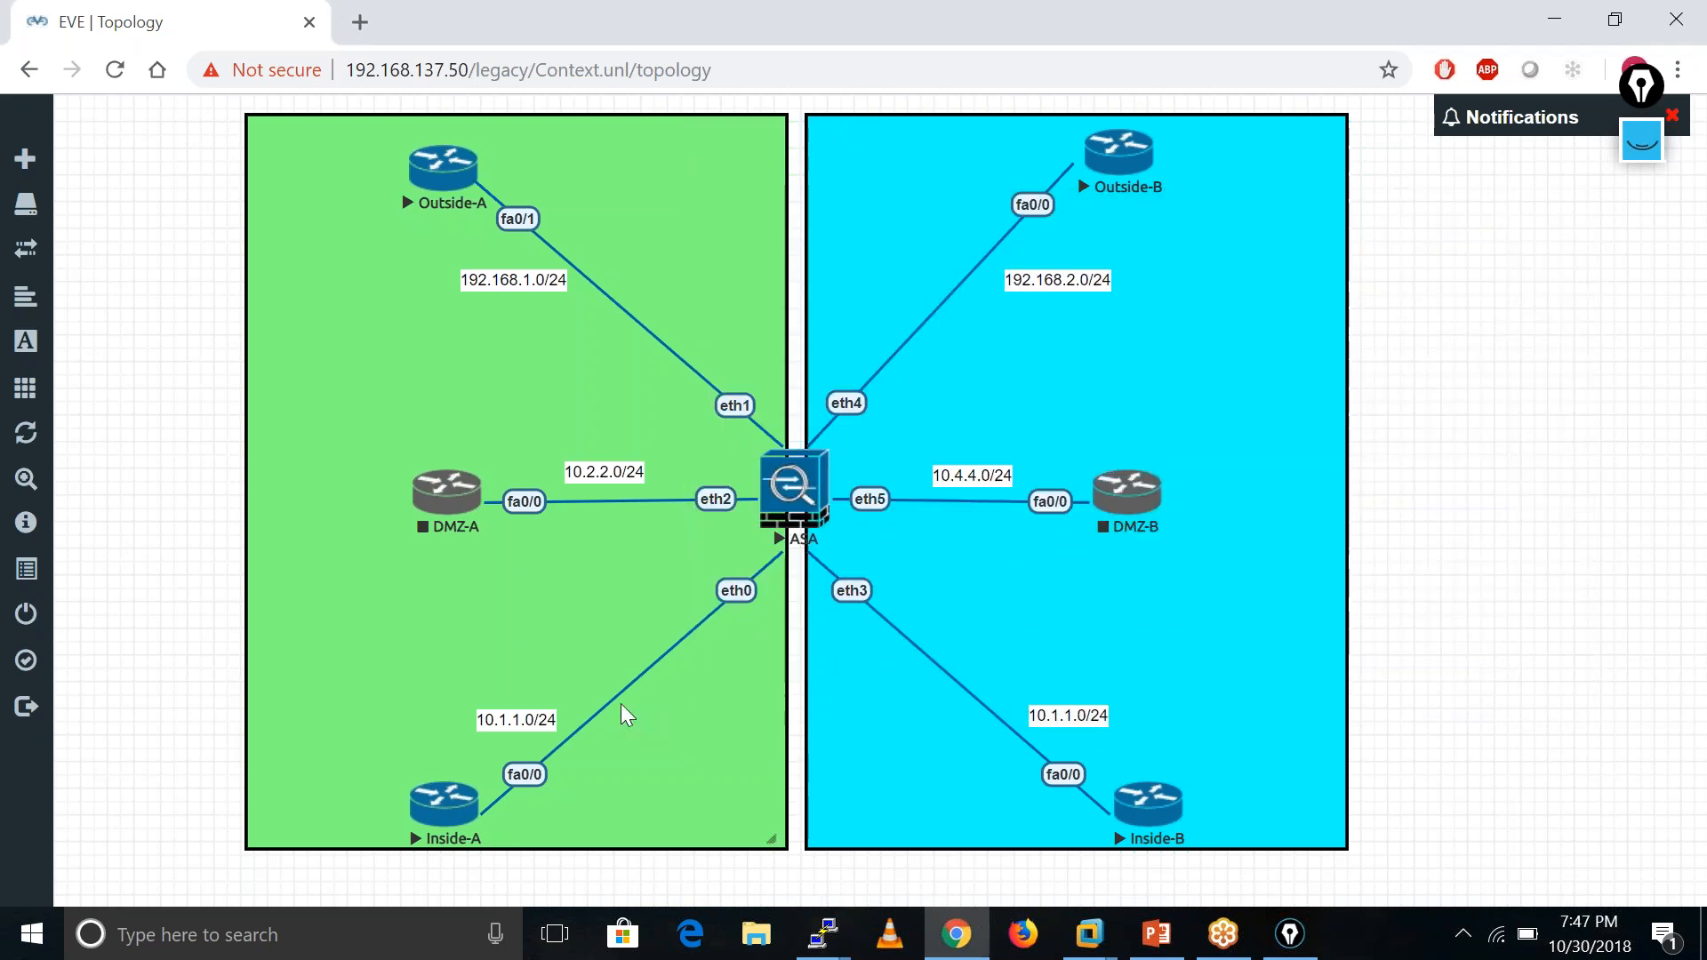
- Open the Inside-A console and enter privileged mode
click(436, 822)
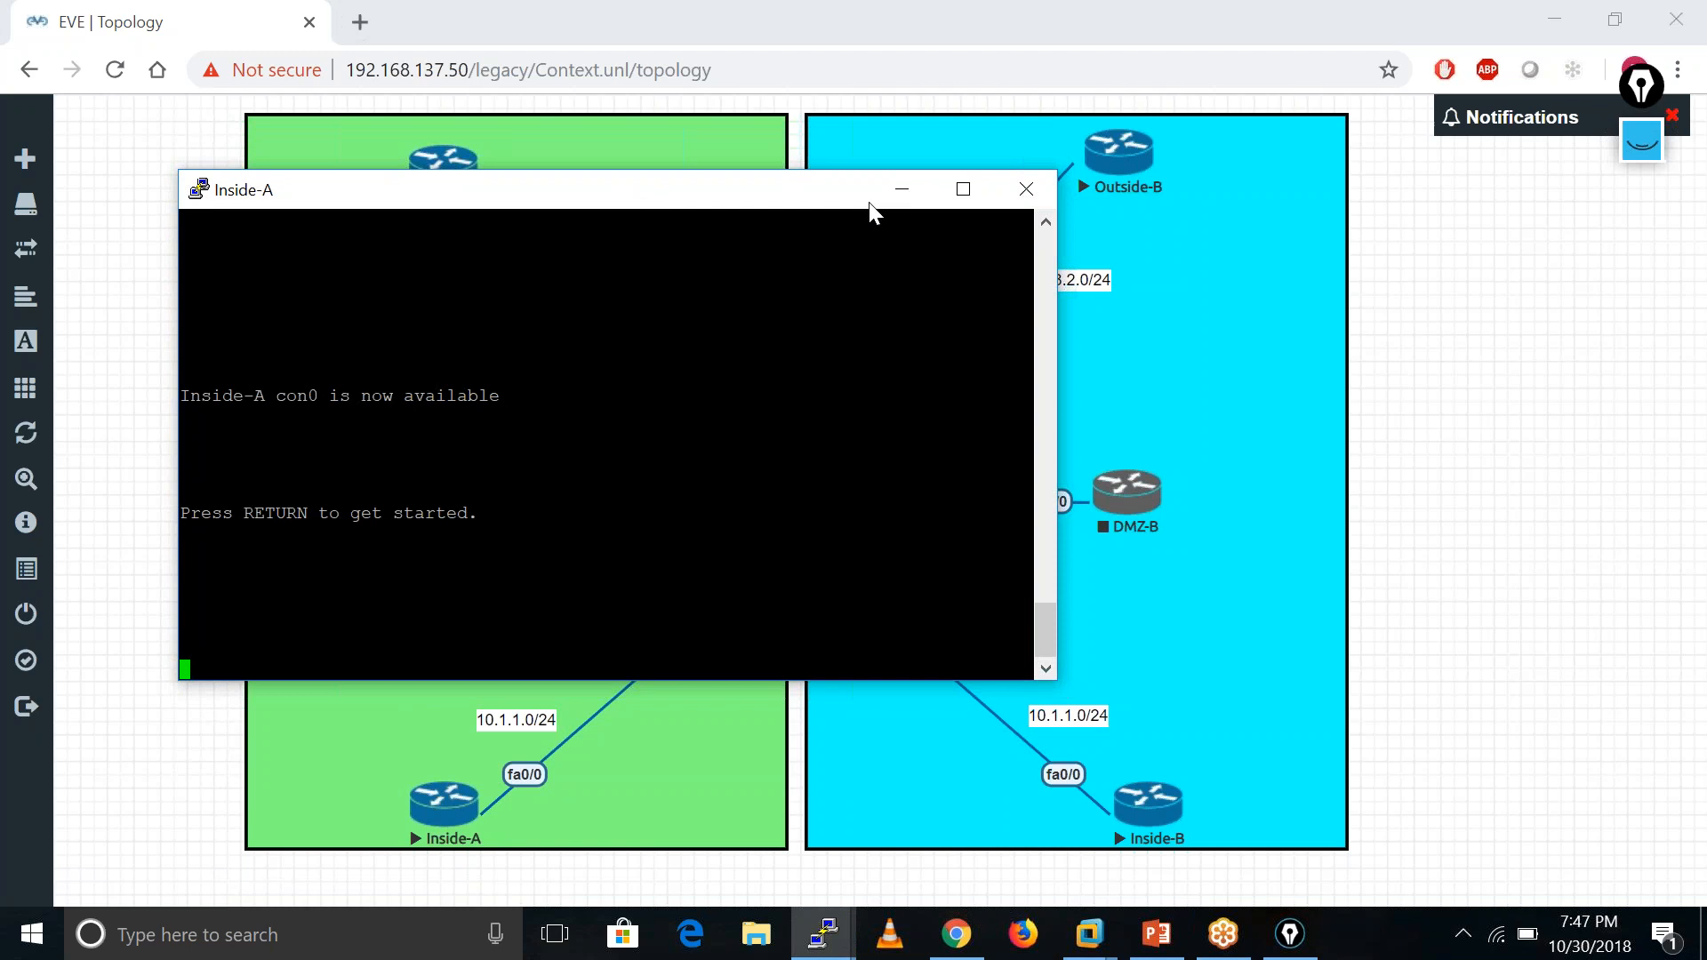
drag(868, 201, 1137, 198)
key(Return)
key(Return)
key(Return)
key(Return)
key(Return)
key(Return)
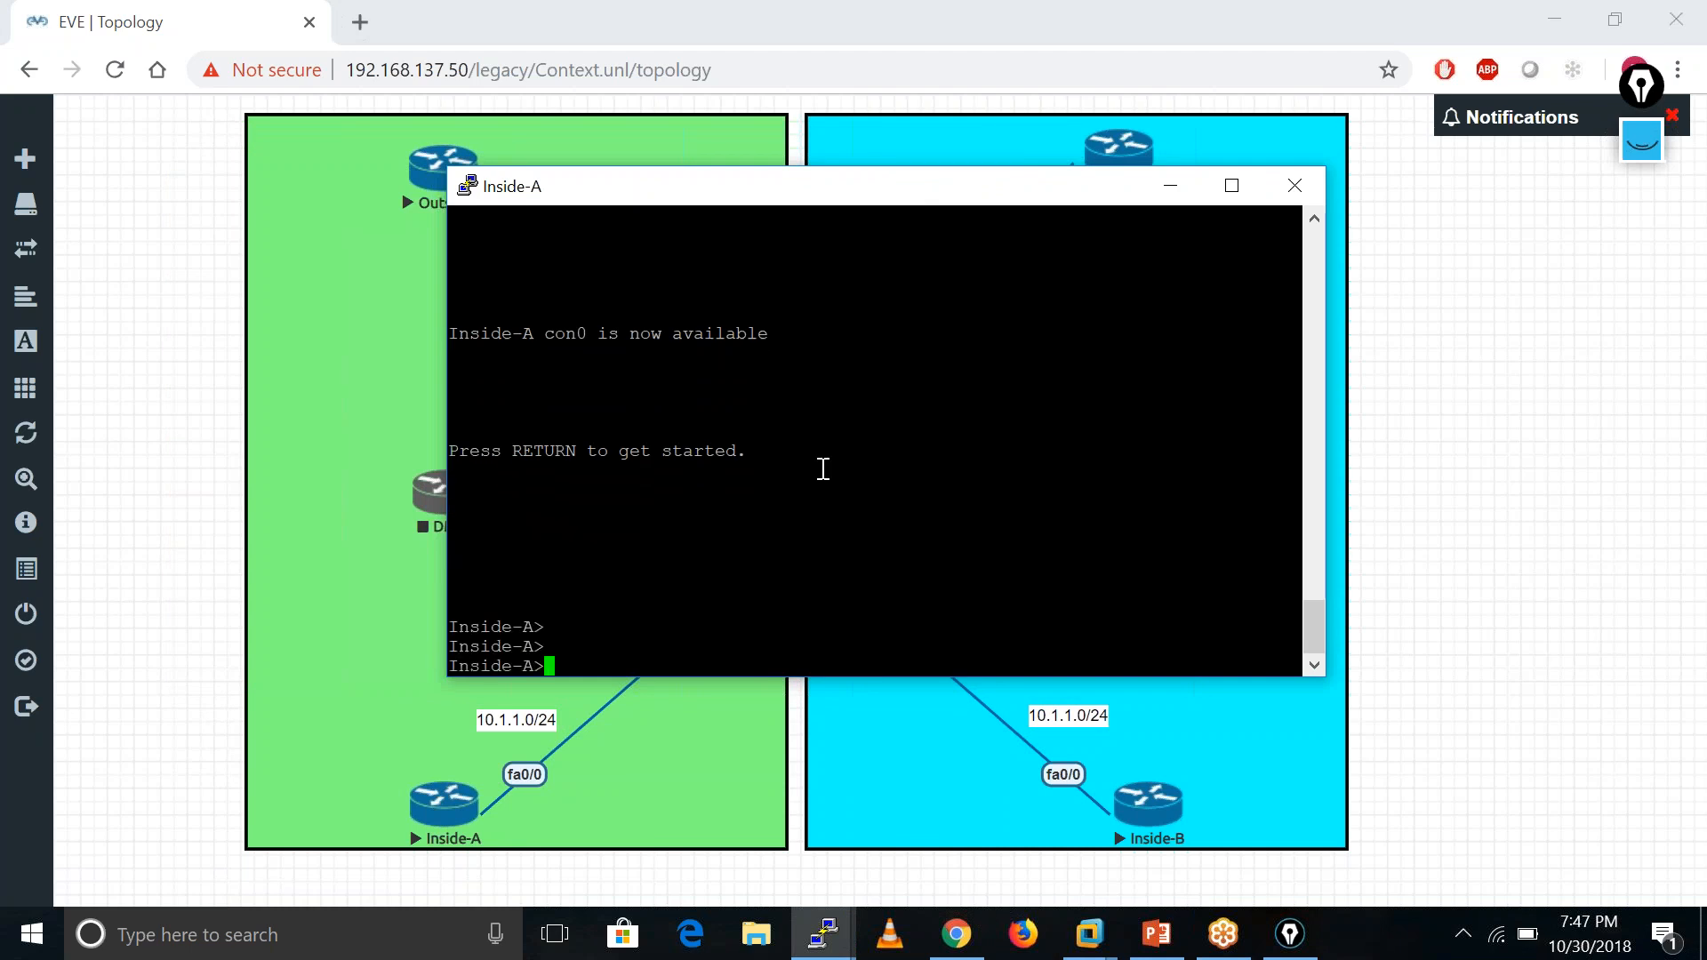
text(ena)
key(Tab)
key(Return)
key(Return)
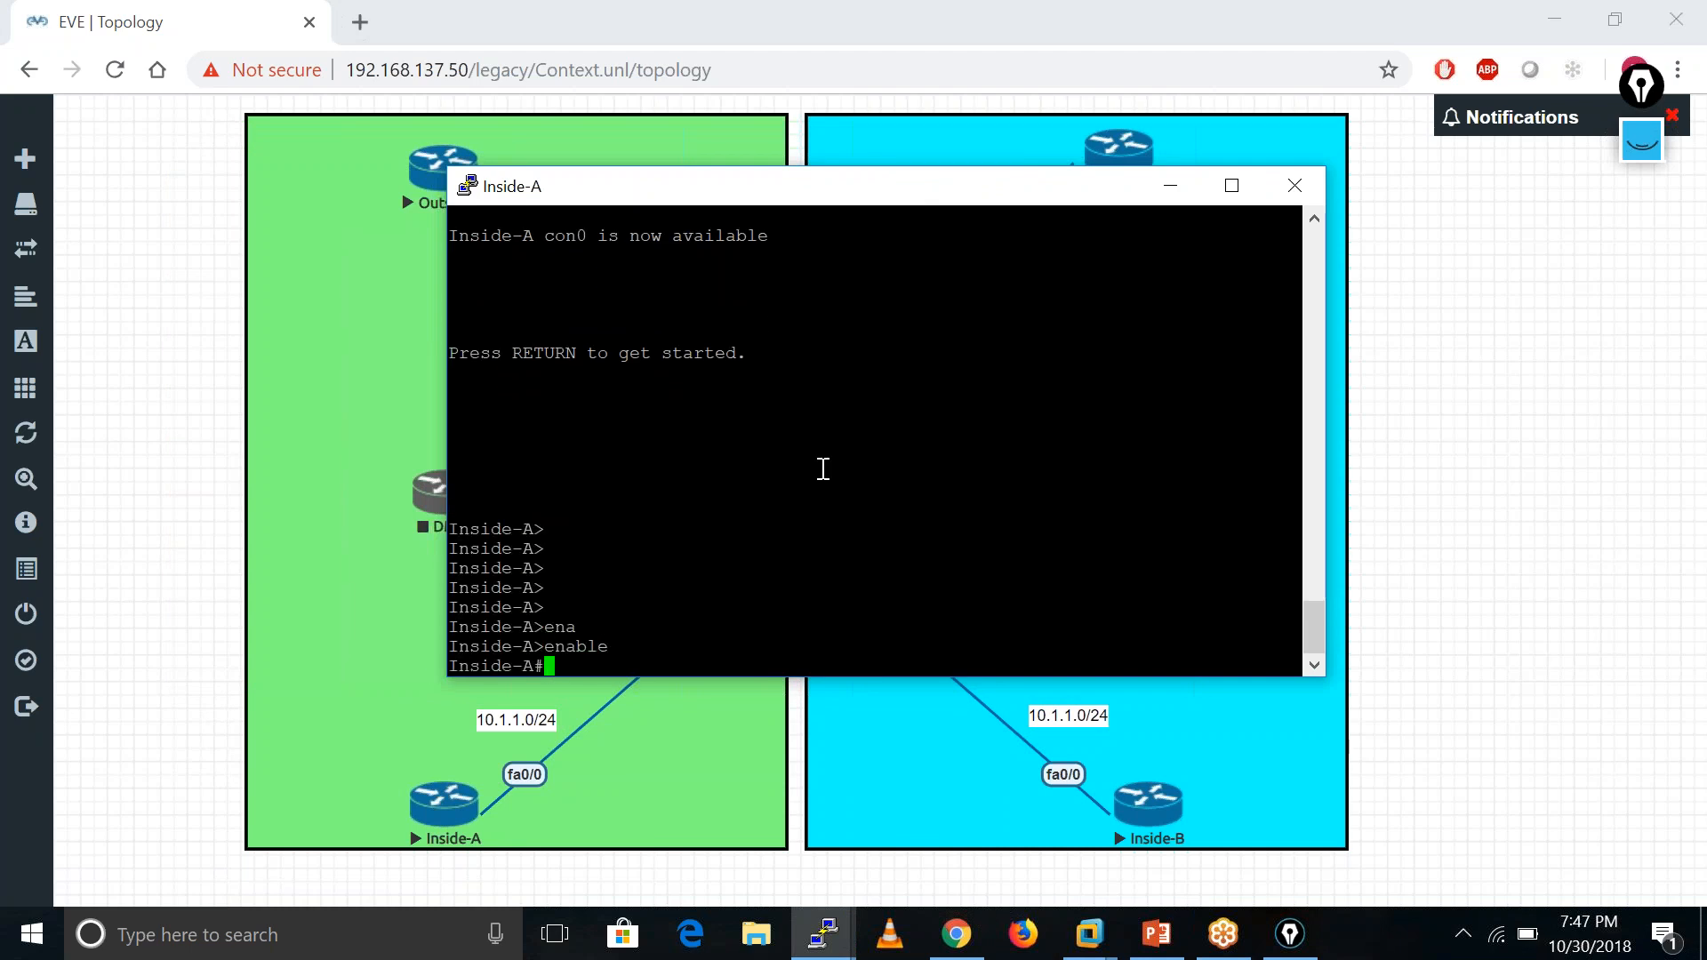
- Telnet from Inside-A to 192.168.1.100
text(telnet )
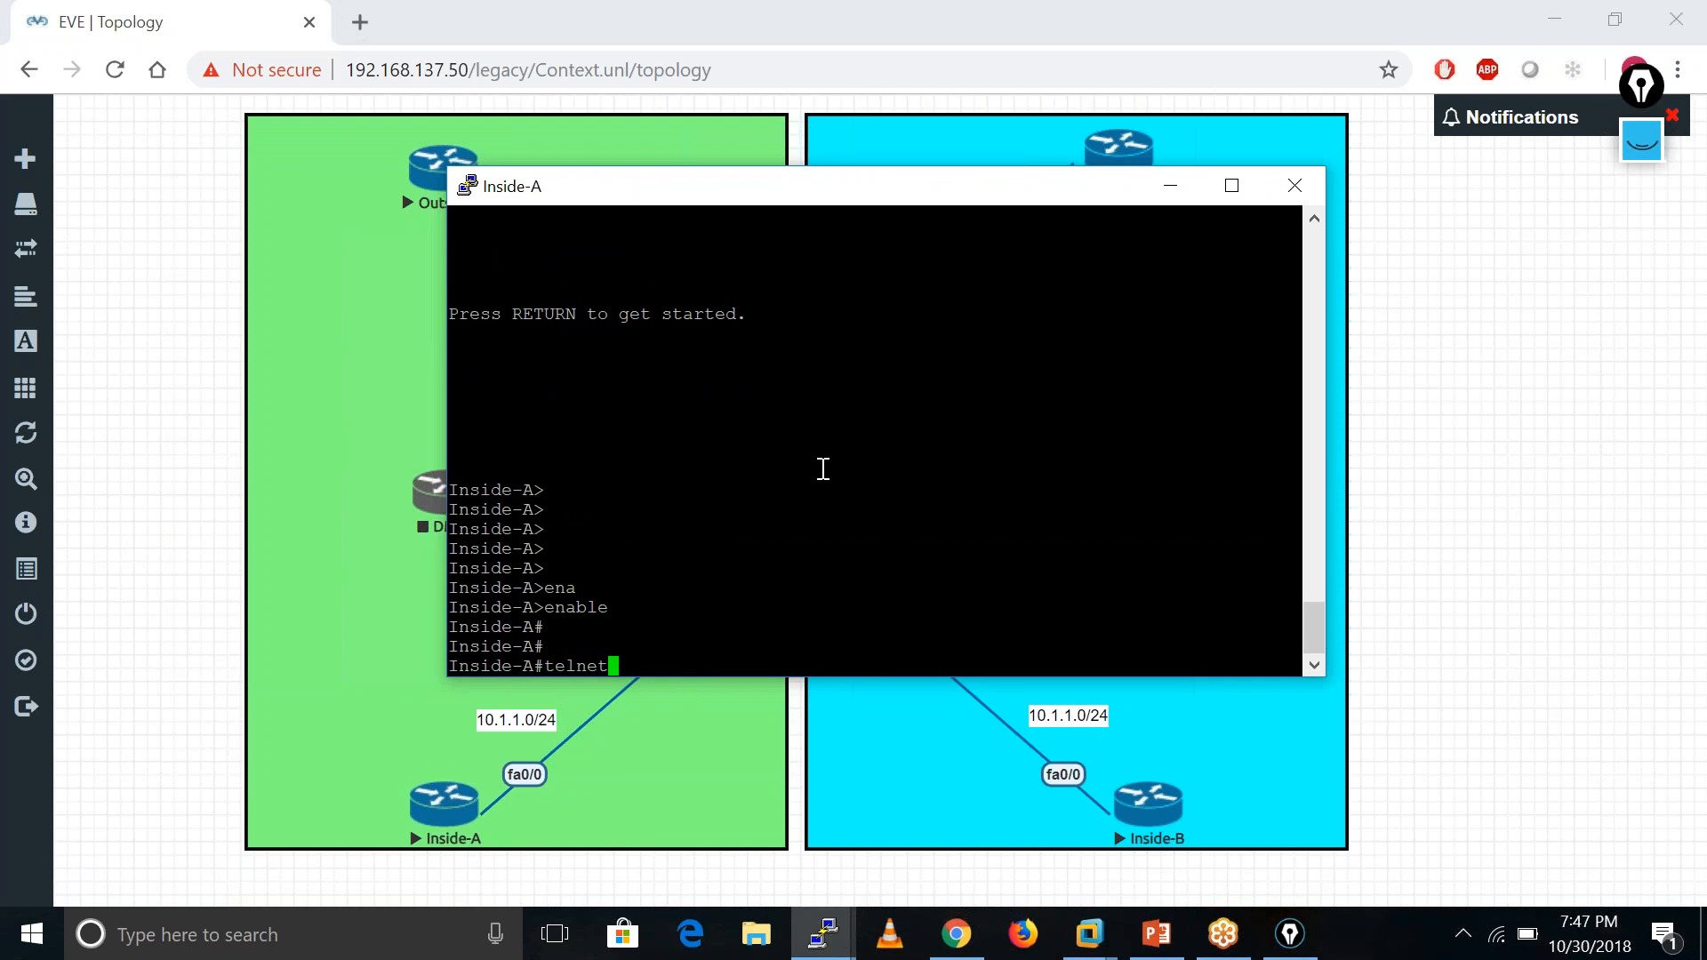
text(192.168.1.100)
key(Return)
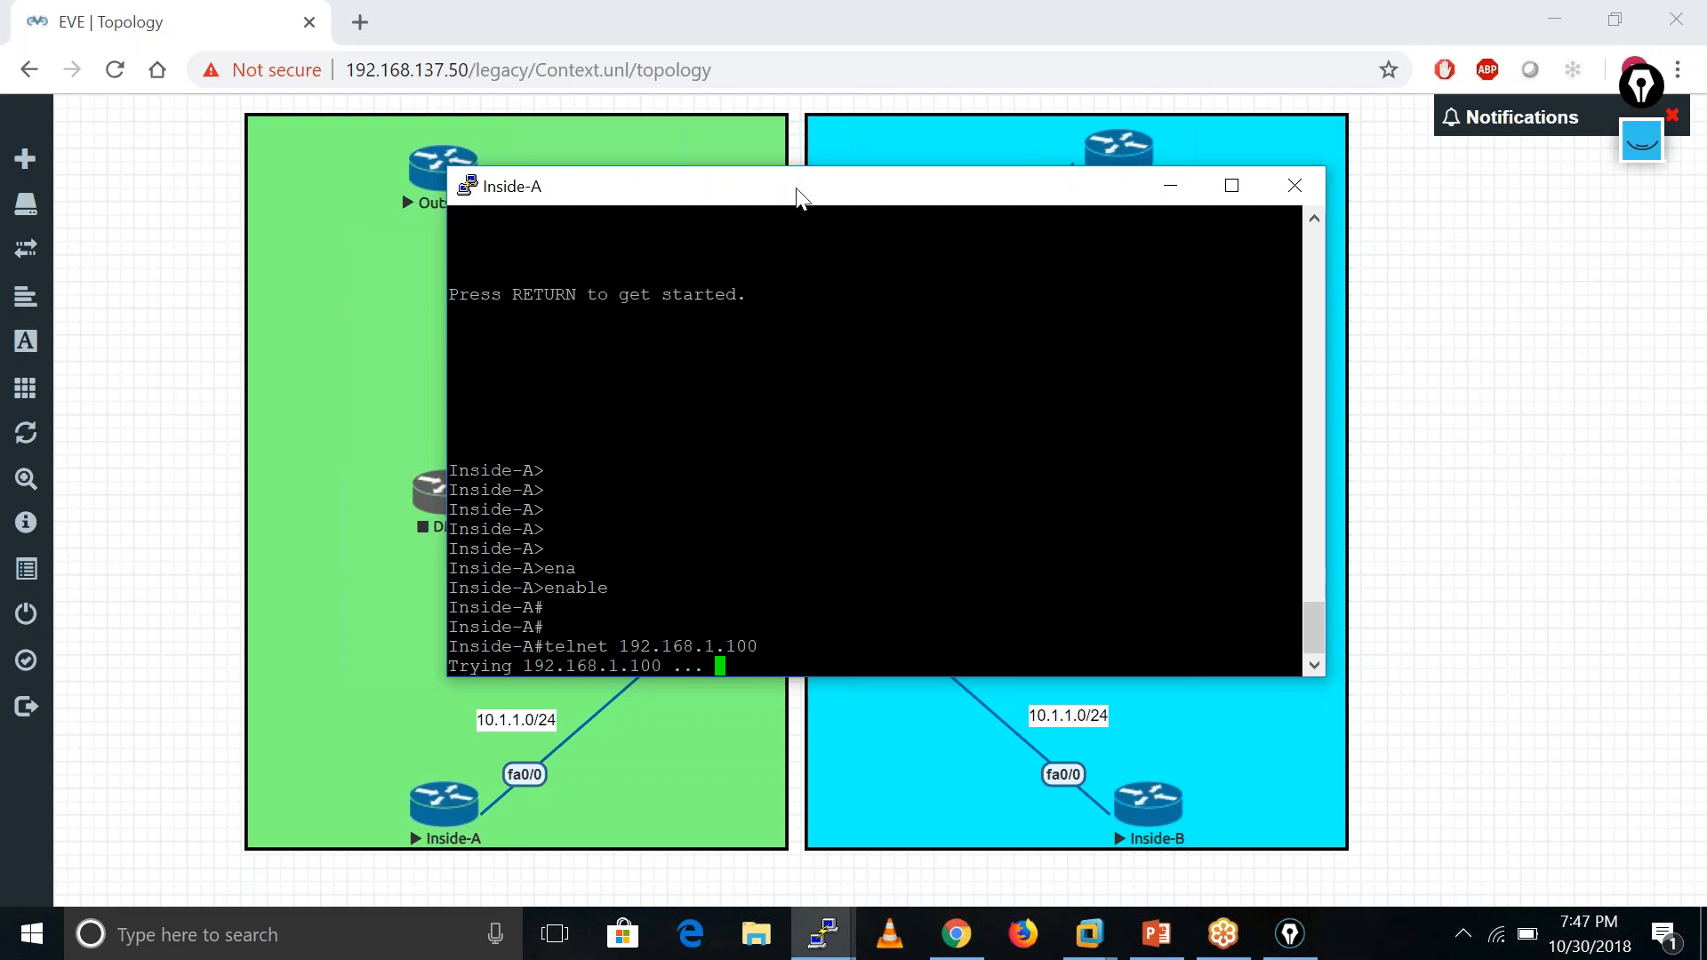
drag(797, 193, 514, 142)
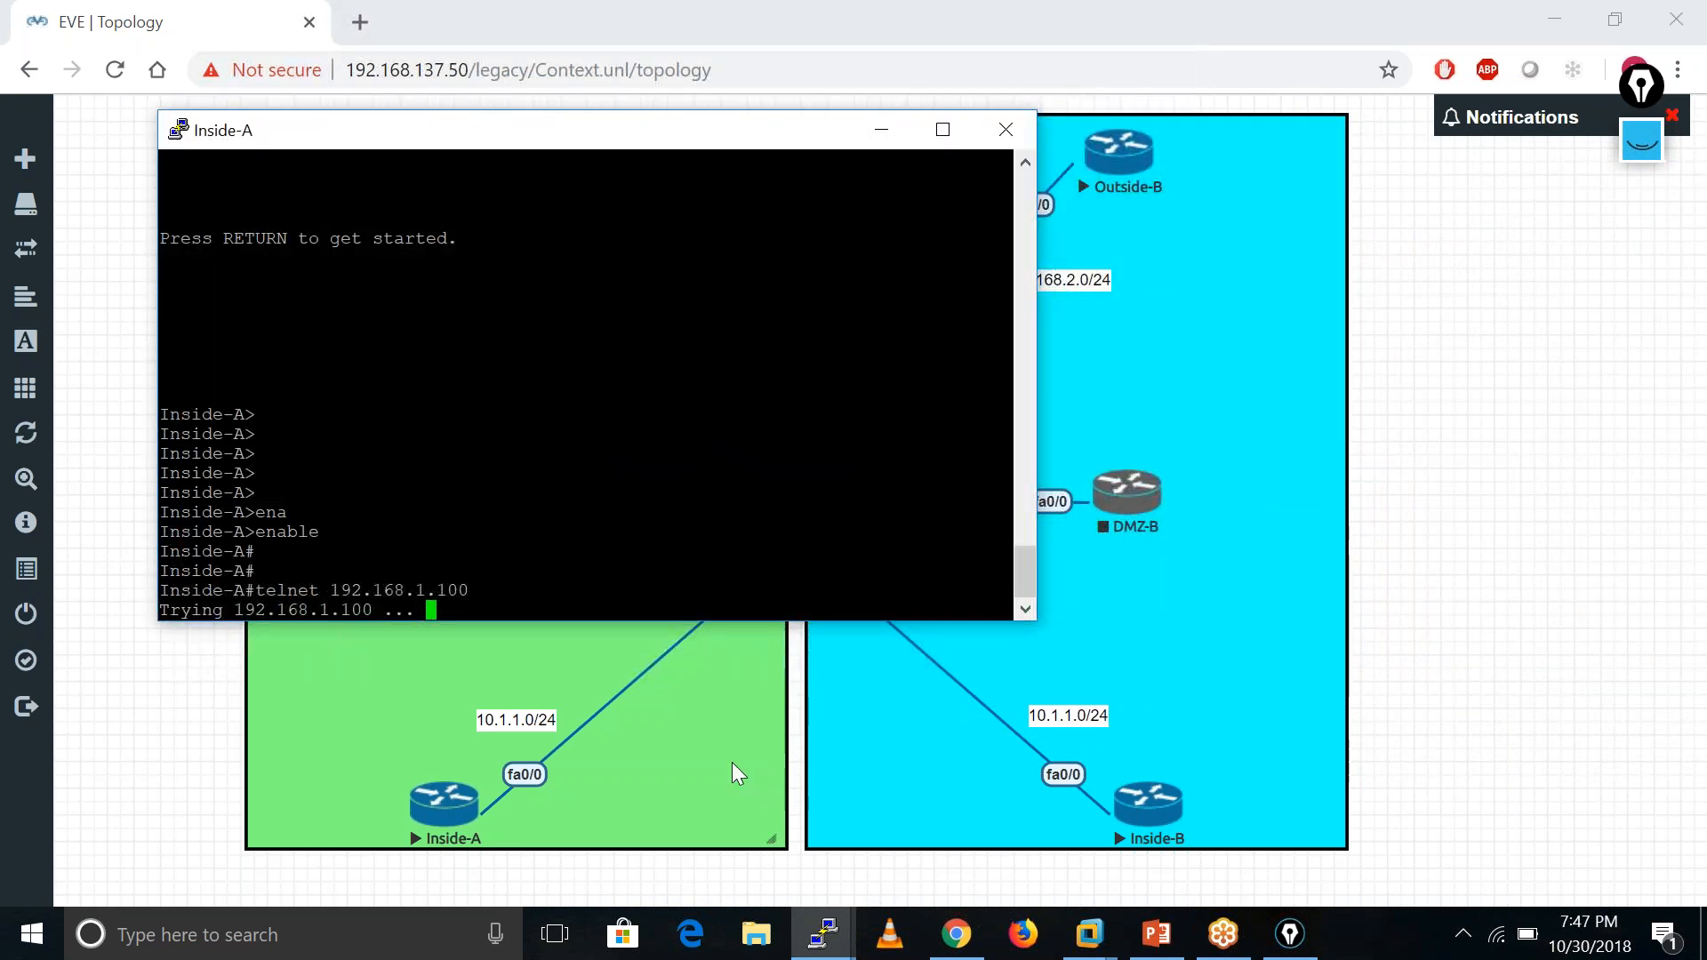
click(837, 950)
click(837, 949)
click(837, 950)
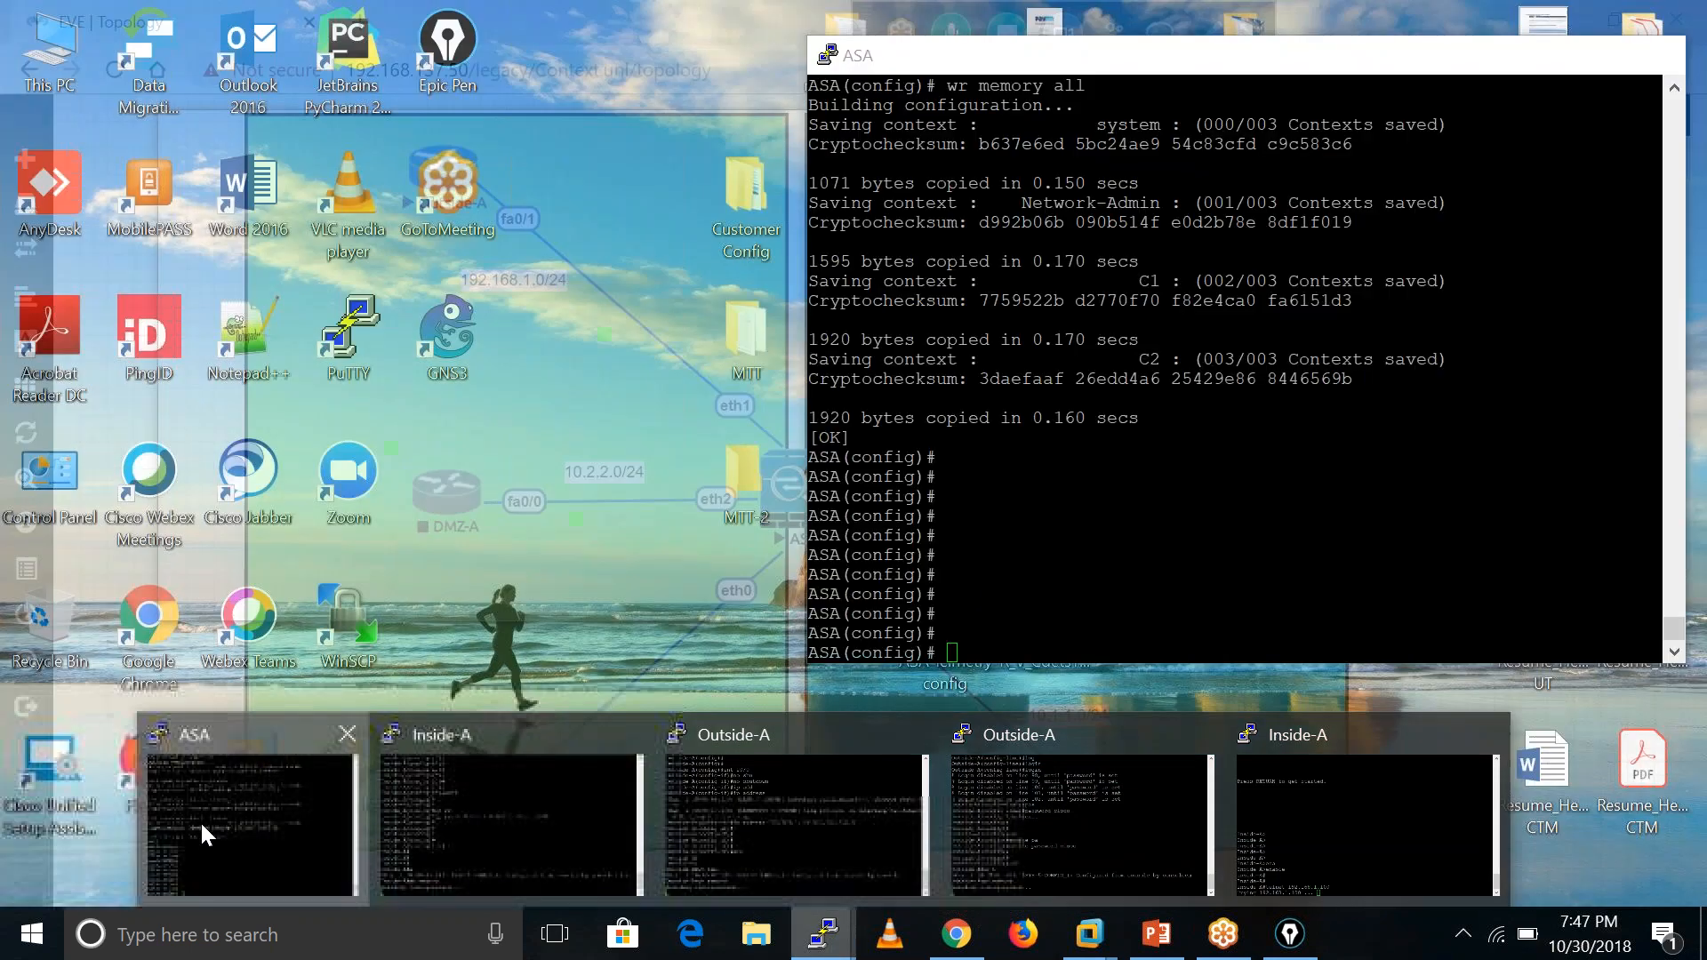
- Switch the ASA to context C1 and list its interfaces with show int ip brief
click(199, 820)
key(Return)
key(Return)
key(Return)
key(Return)
key(Return)
key(Return)
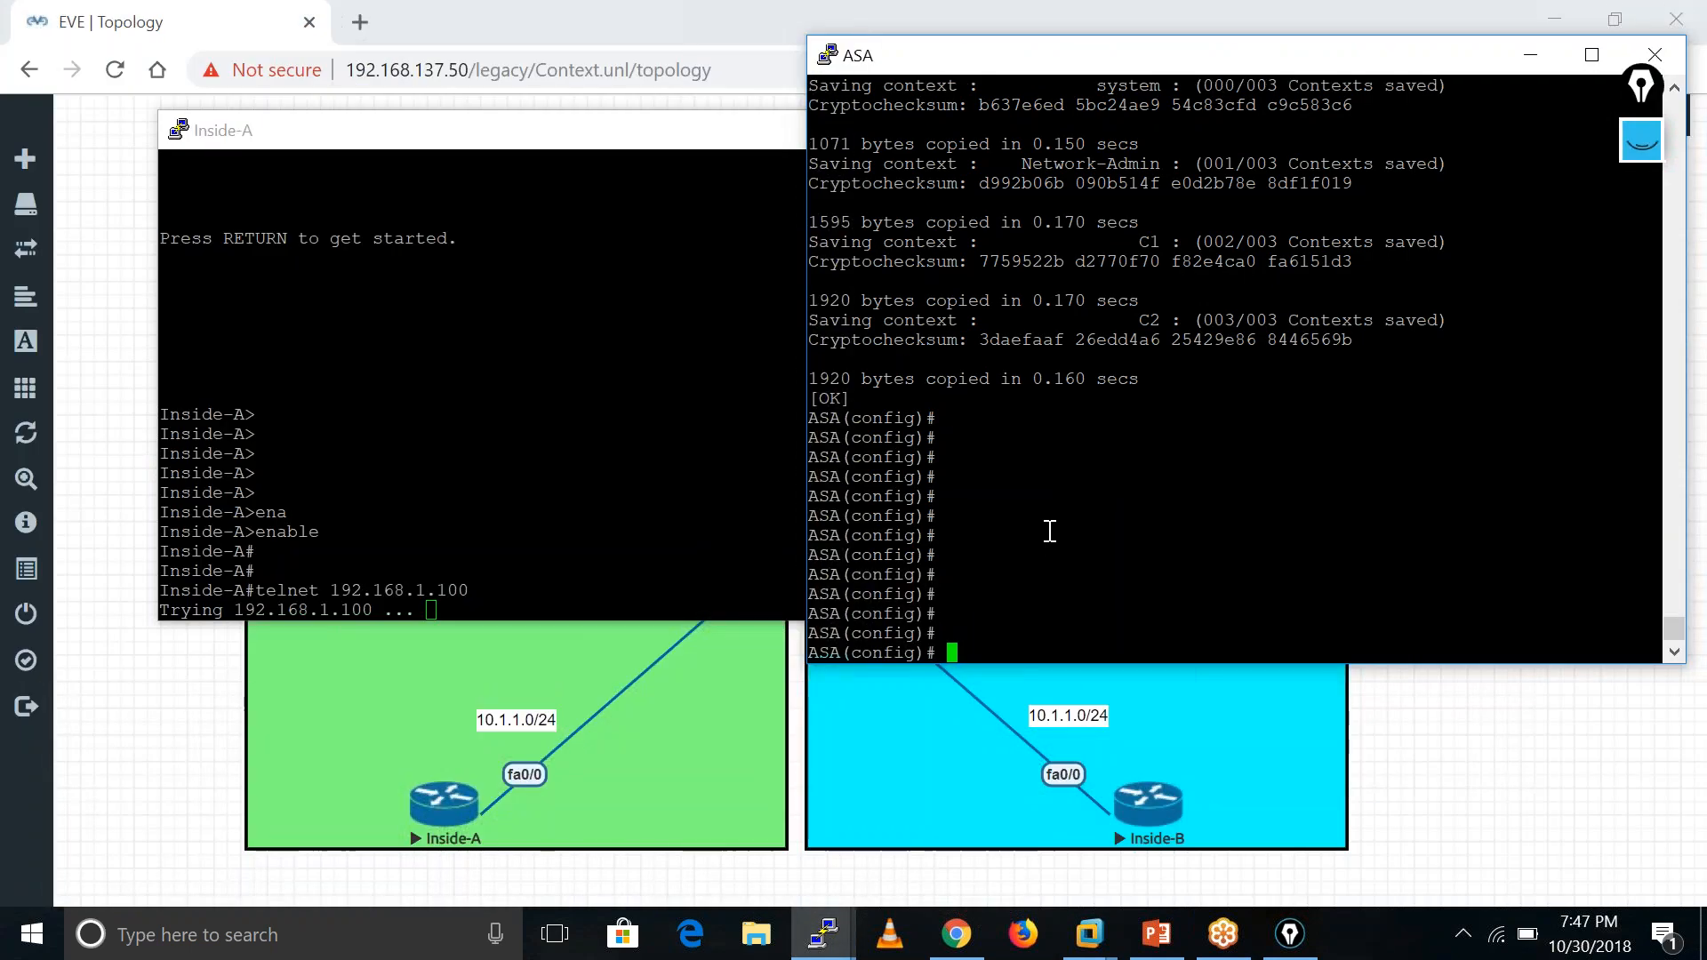
text(ch )
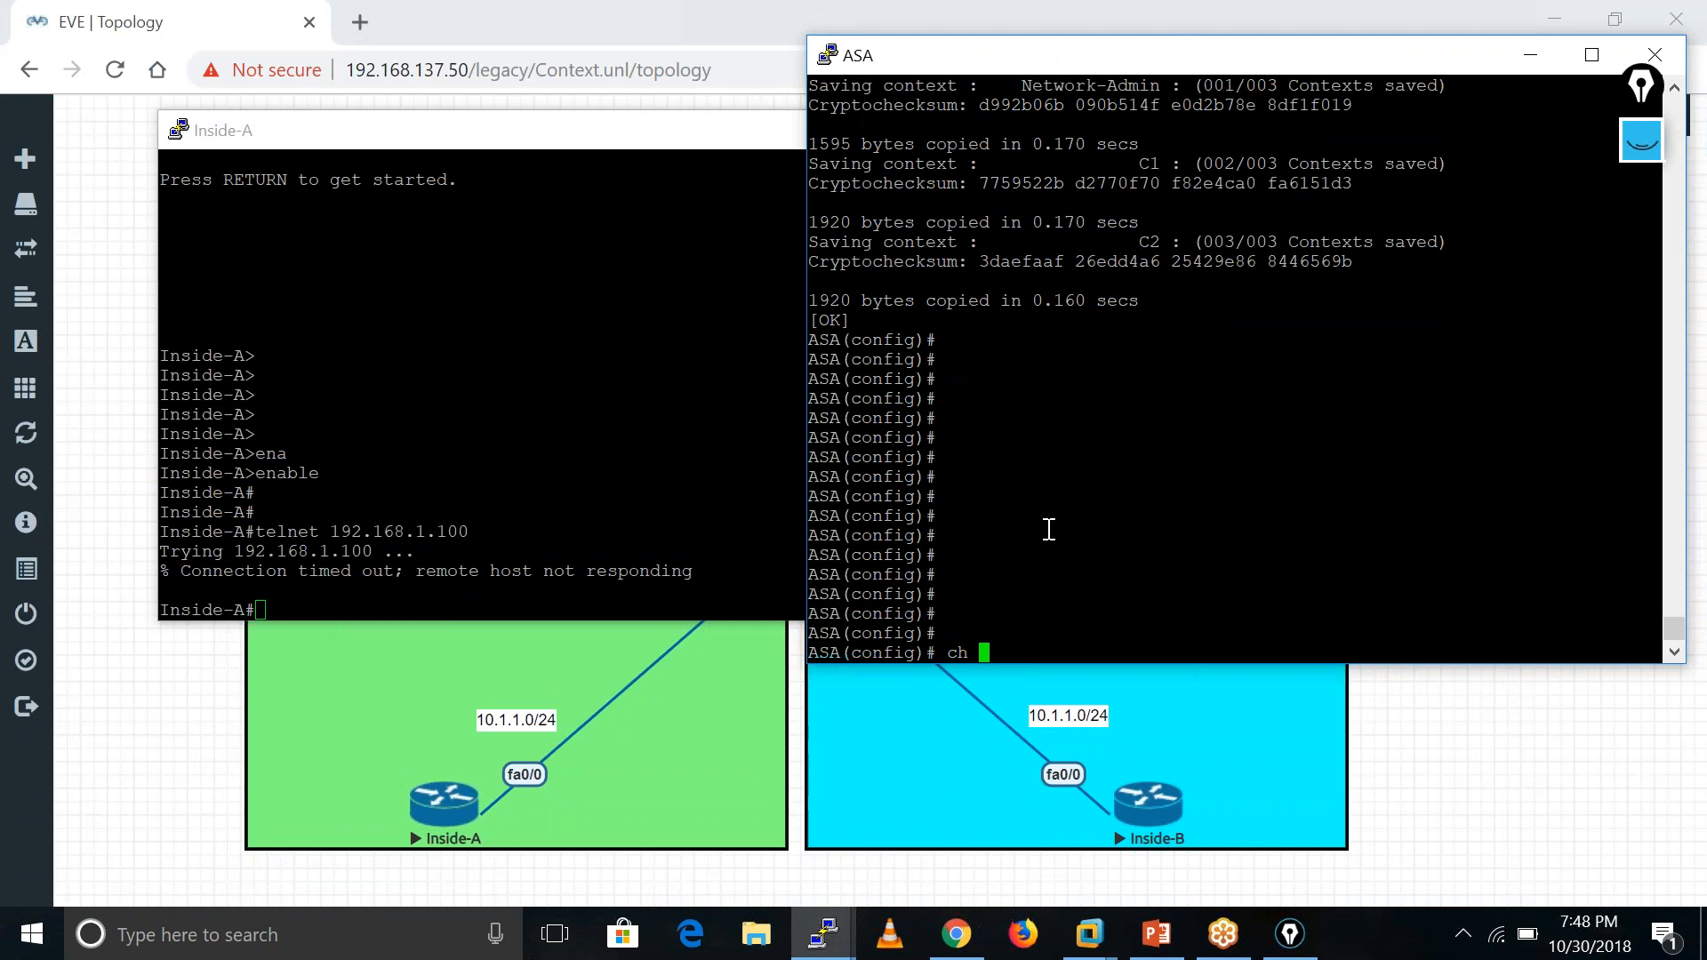
text(c C1)
key(Return)
key(Return)
key(Return)
key(Return)
key(Return)
key(Return)
key(Return)
key(Return)
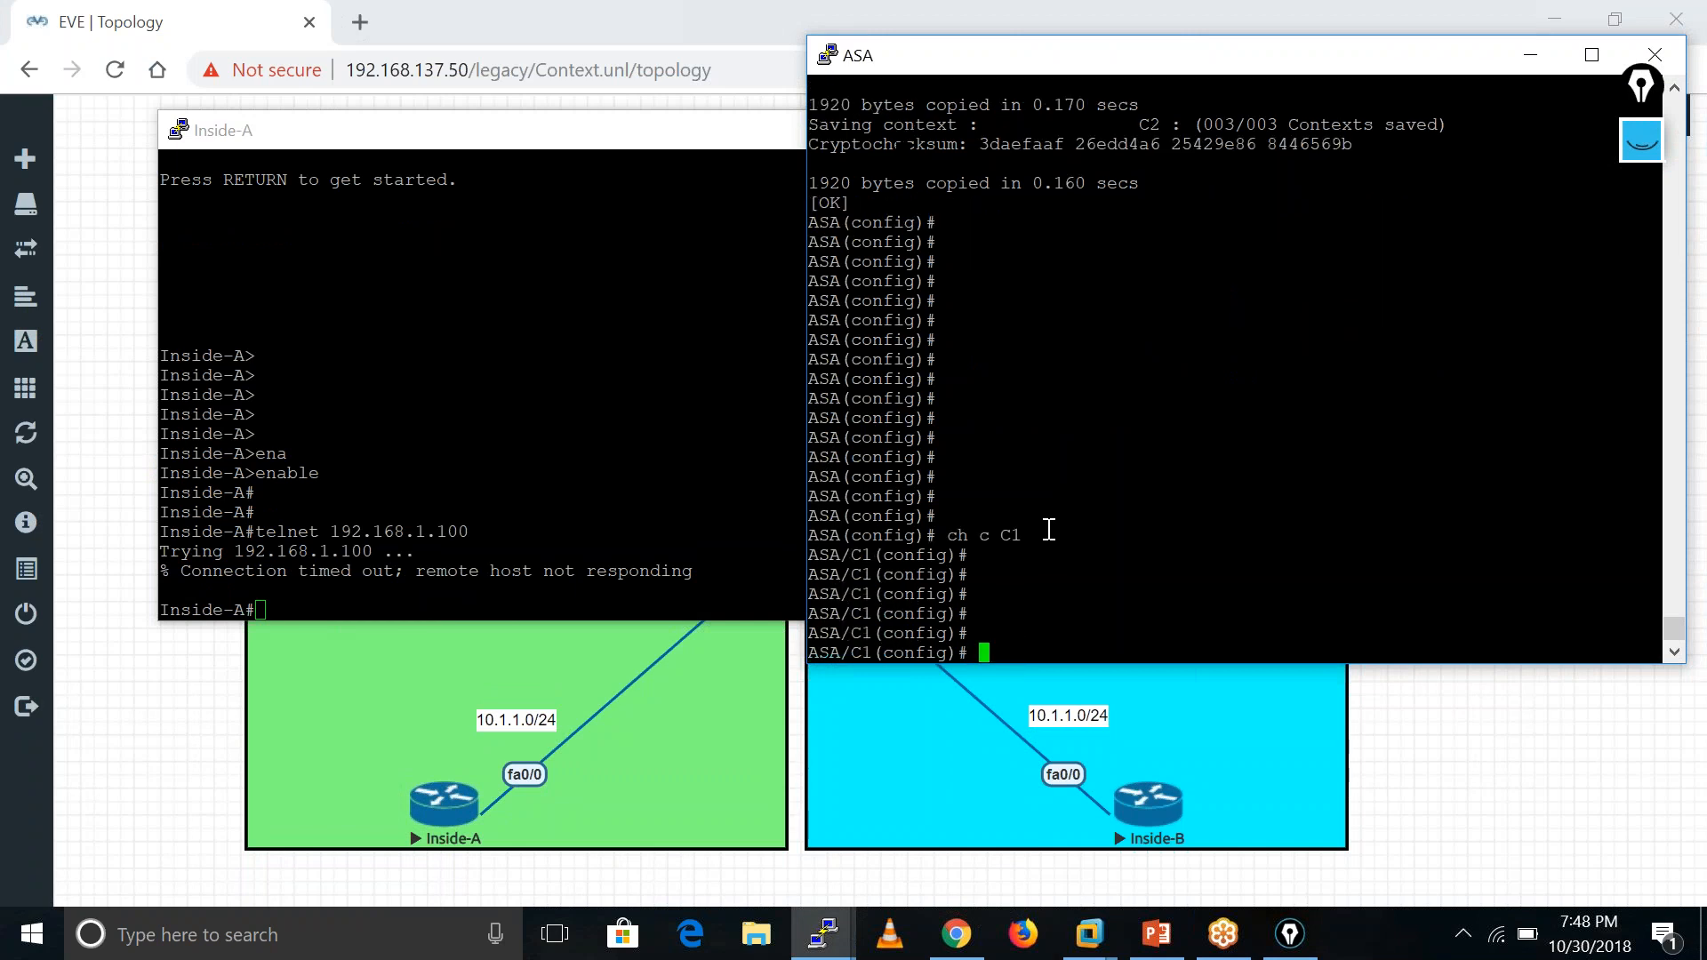
key(Return)
text(sh int i)
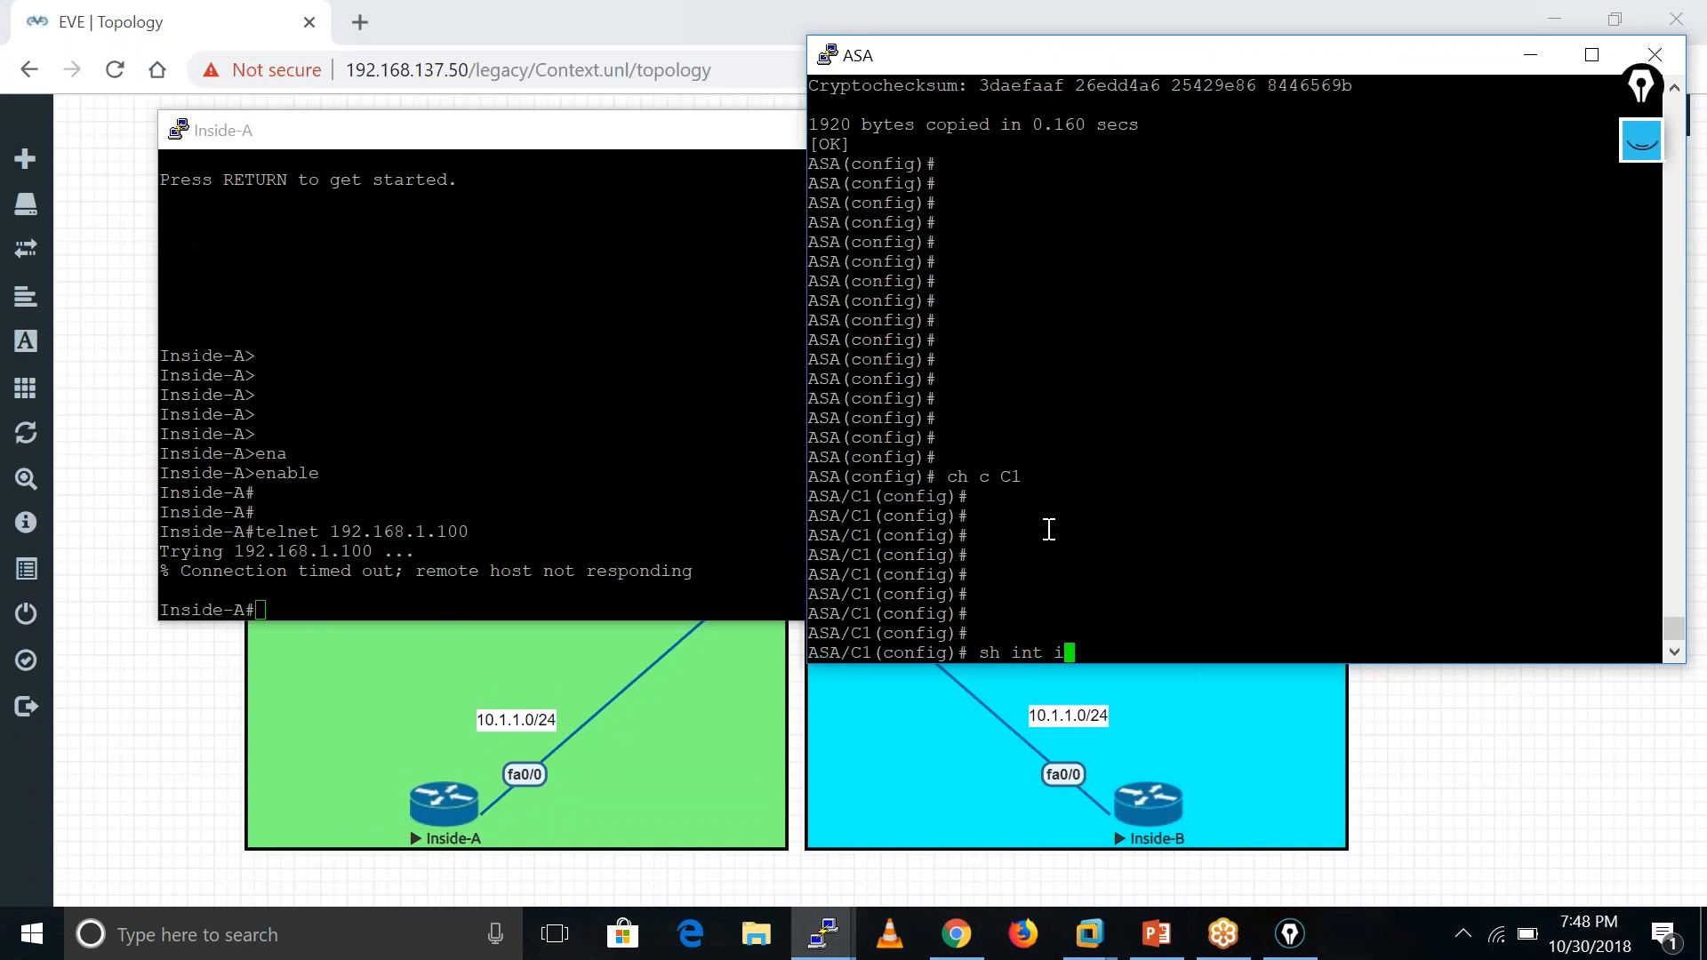
text(p bri)
key(Tab)
key(Return)
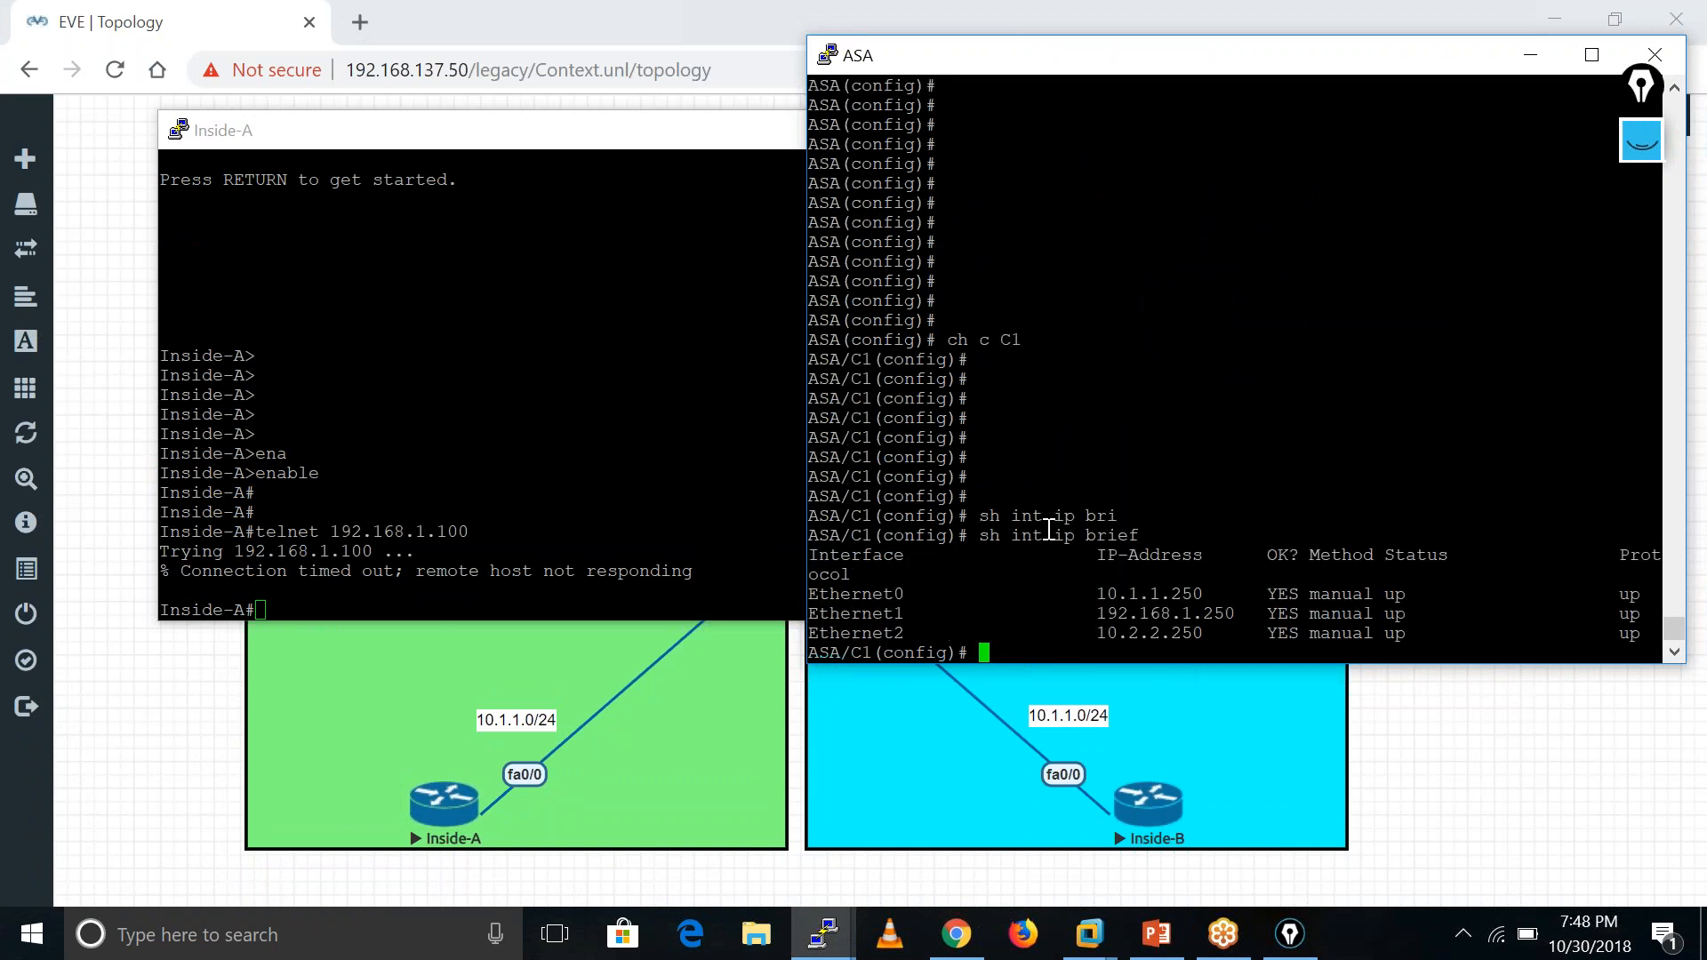
key(Return)
key(Return)
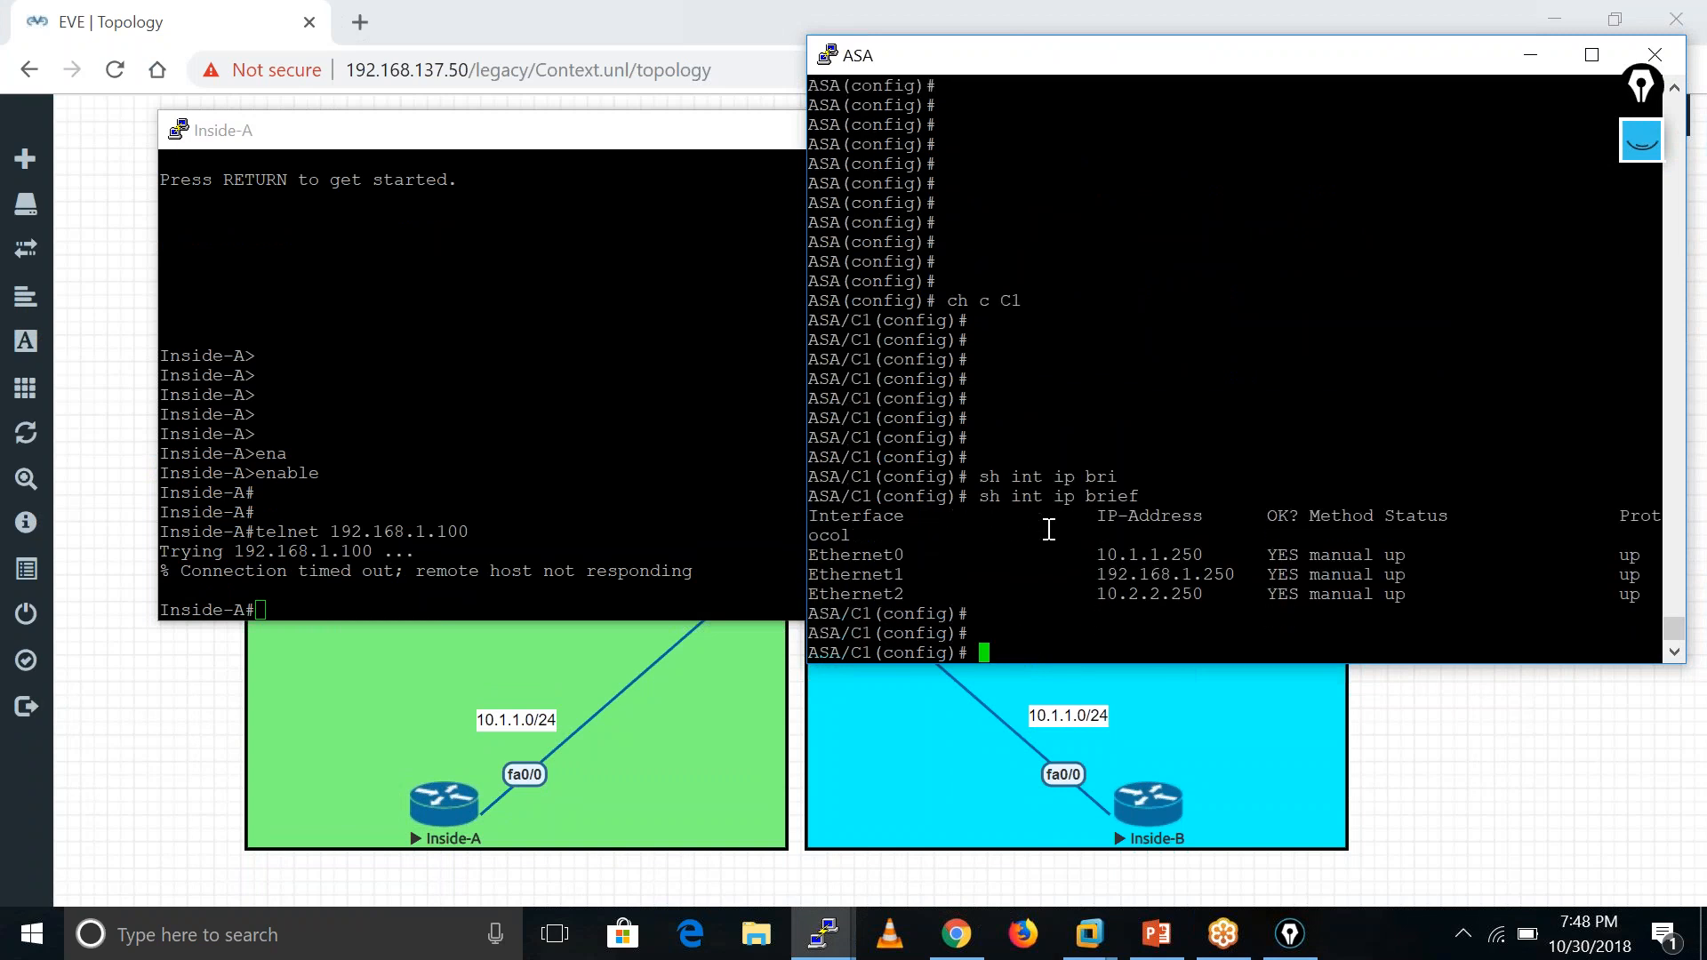
- Ping 10.1.1.100 and then 192.168.1.100 from context C1
text(ping 10.1..1)
key(Left)
key(BackSpace)
key(Right)
text(.100)
key(Return)
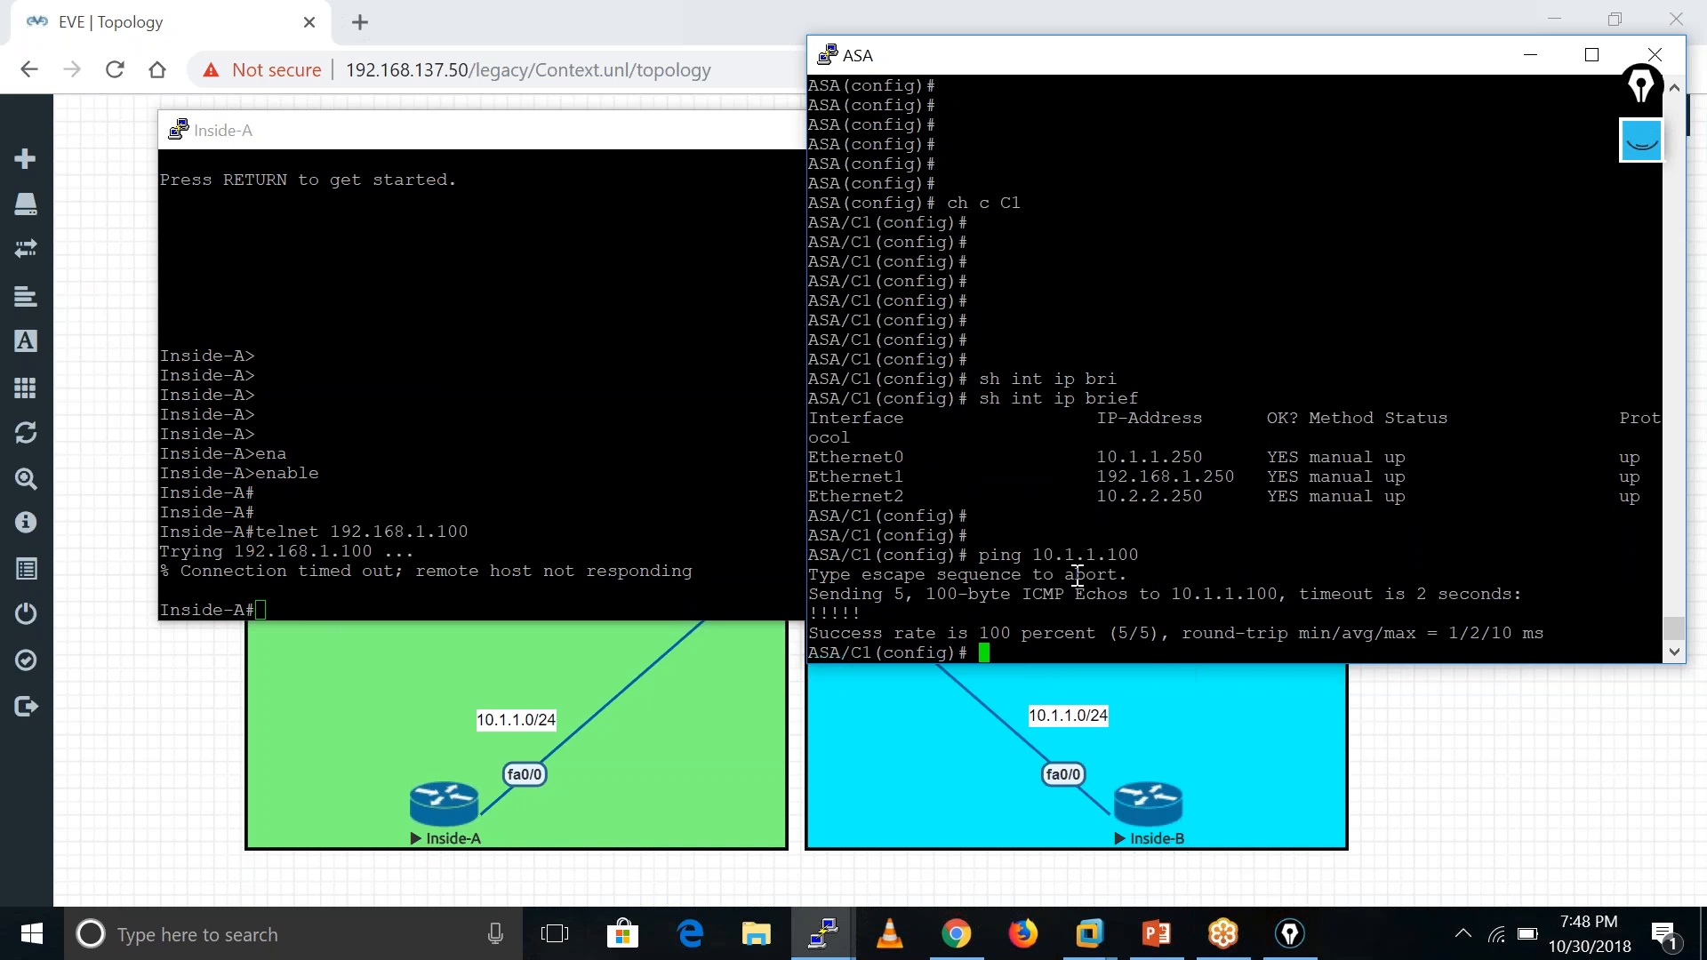
key(Up)
key(BackSpace)
key(BackSpace)
key(BackSpace)
key(BackSpace)
key(BackSpace)
key(BackSpace)
key(BackSpace)
key(BackSpace)
key(BackSpace)
key(BackSpace)
text(192.168.1.100)
key(Return)
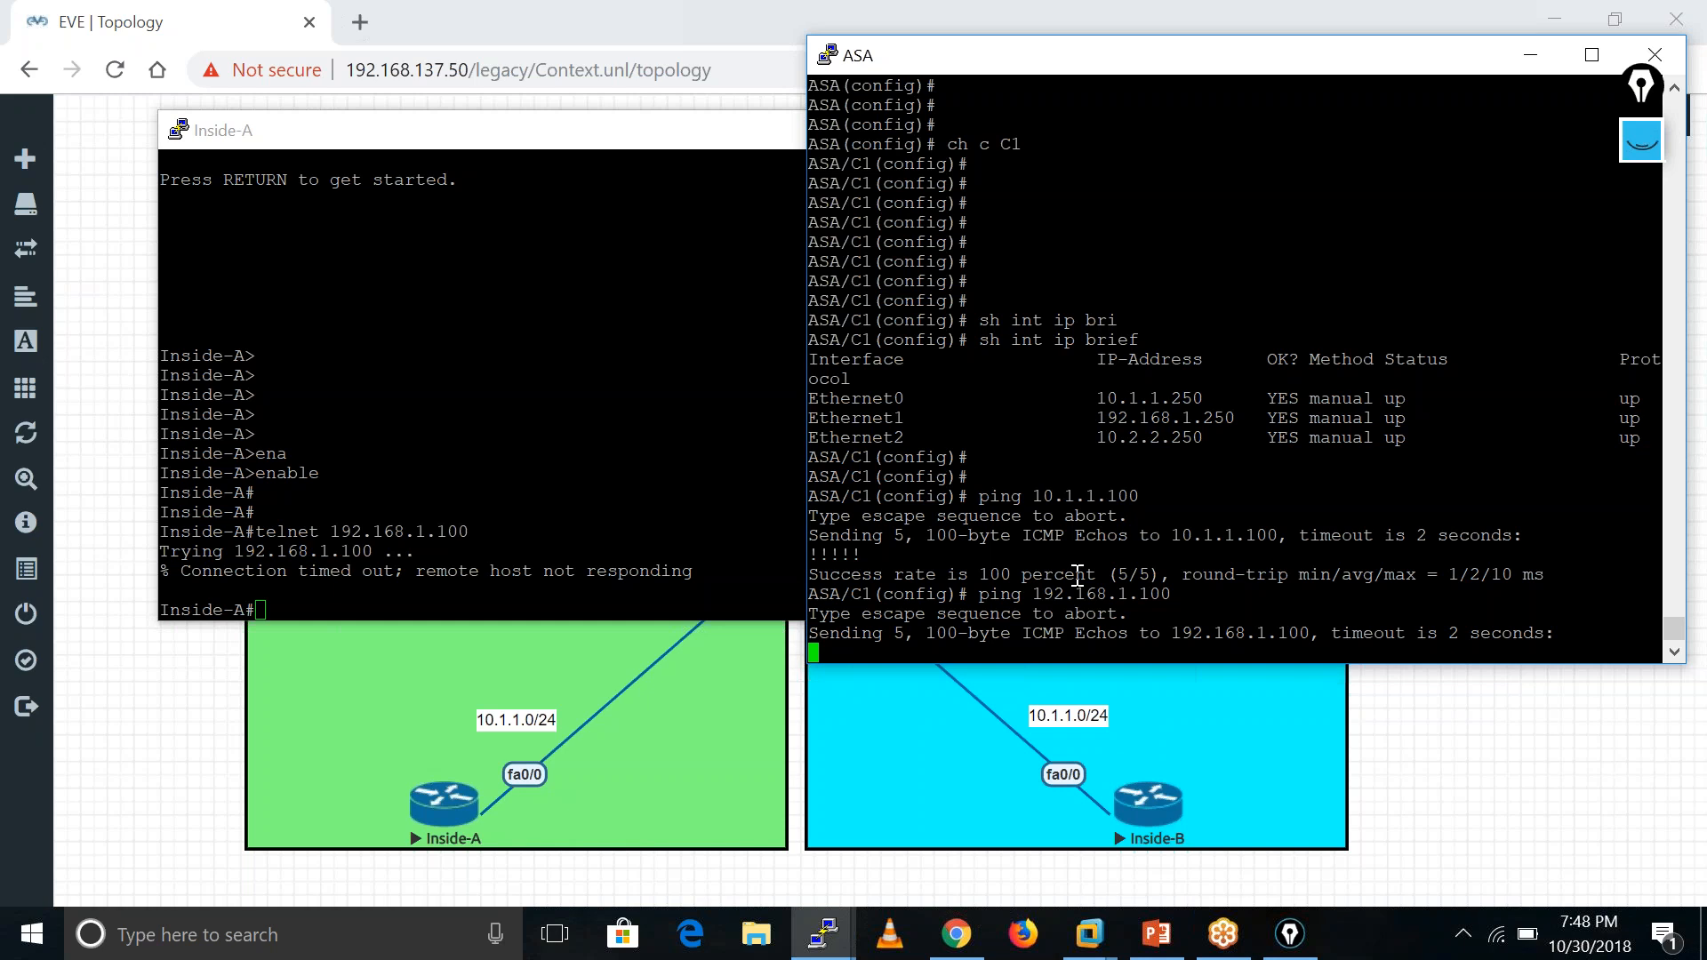
- Show Outside-A's interface summary with 'sh ip int bri'
click(836, 950)
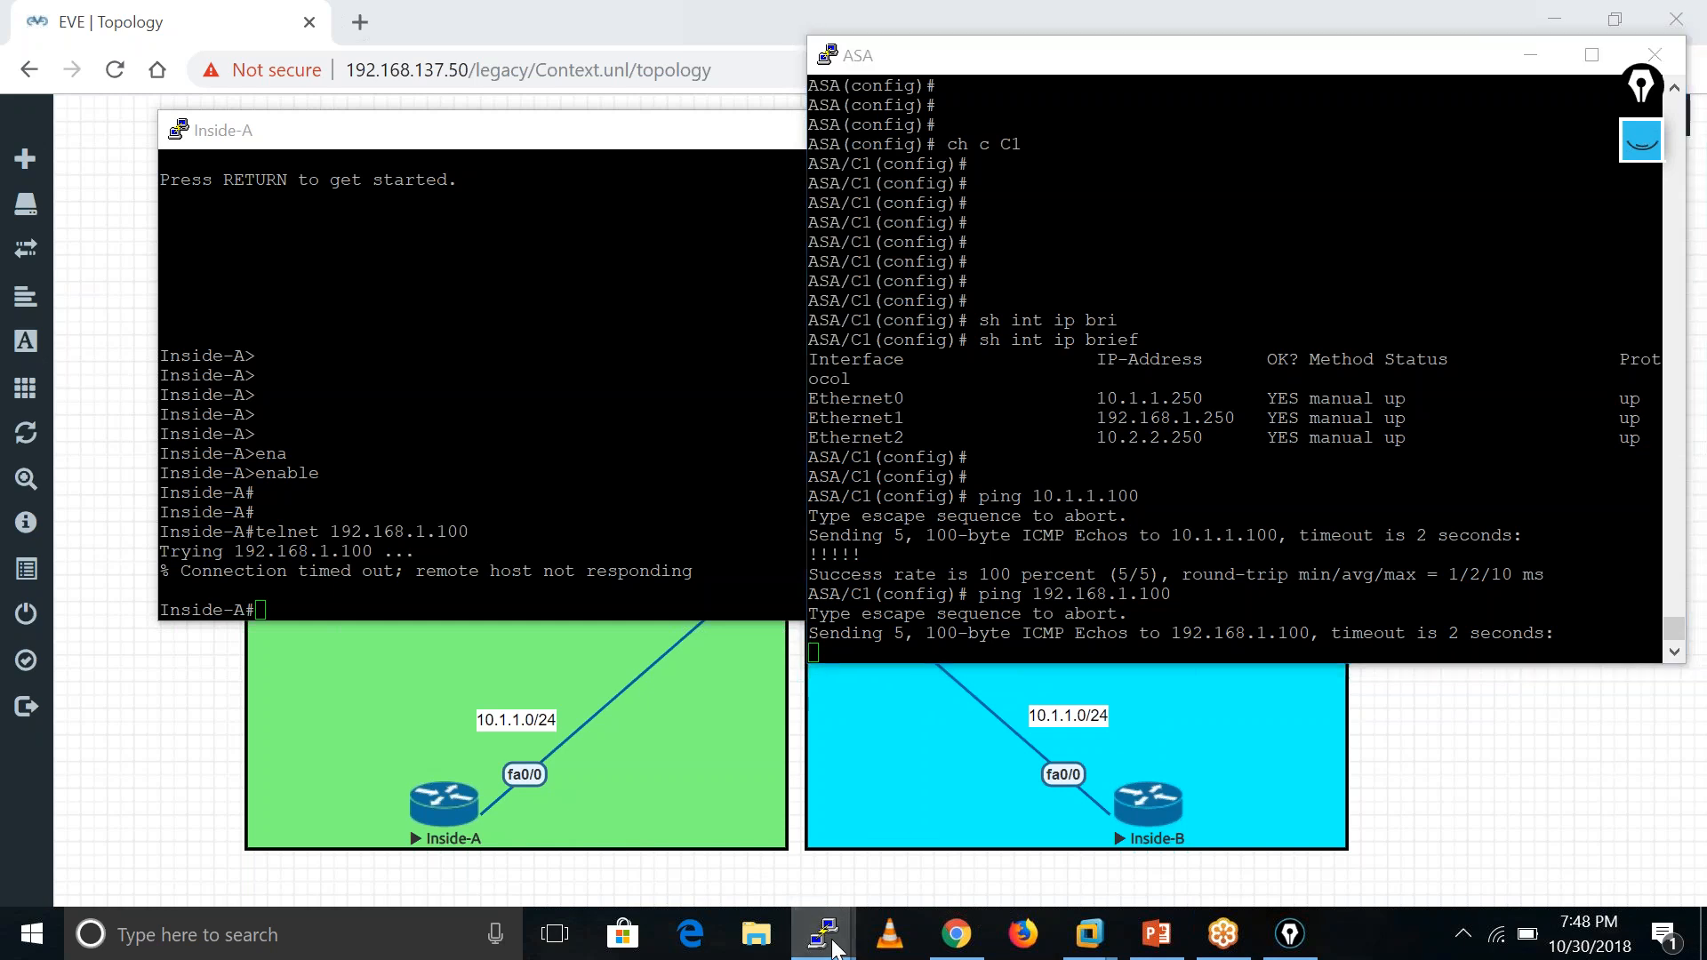
click(841, 950)
click(791, 825)
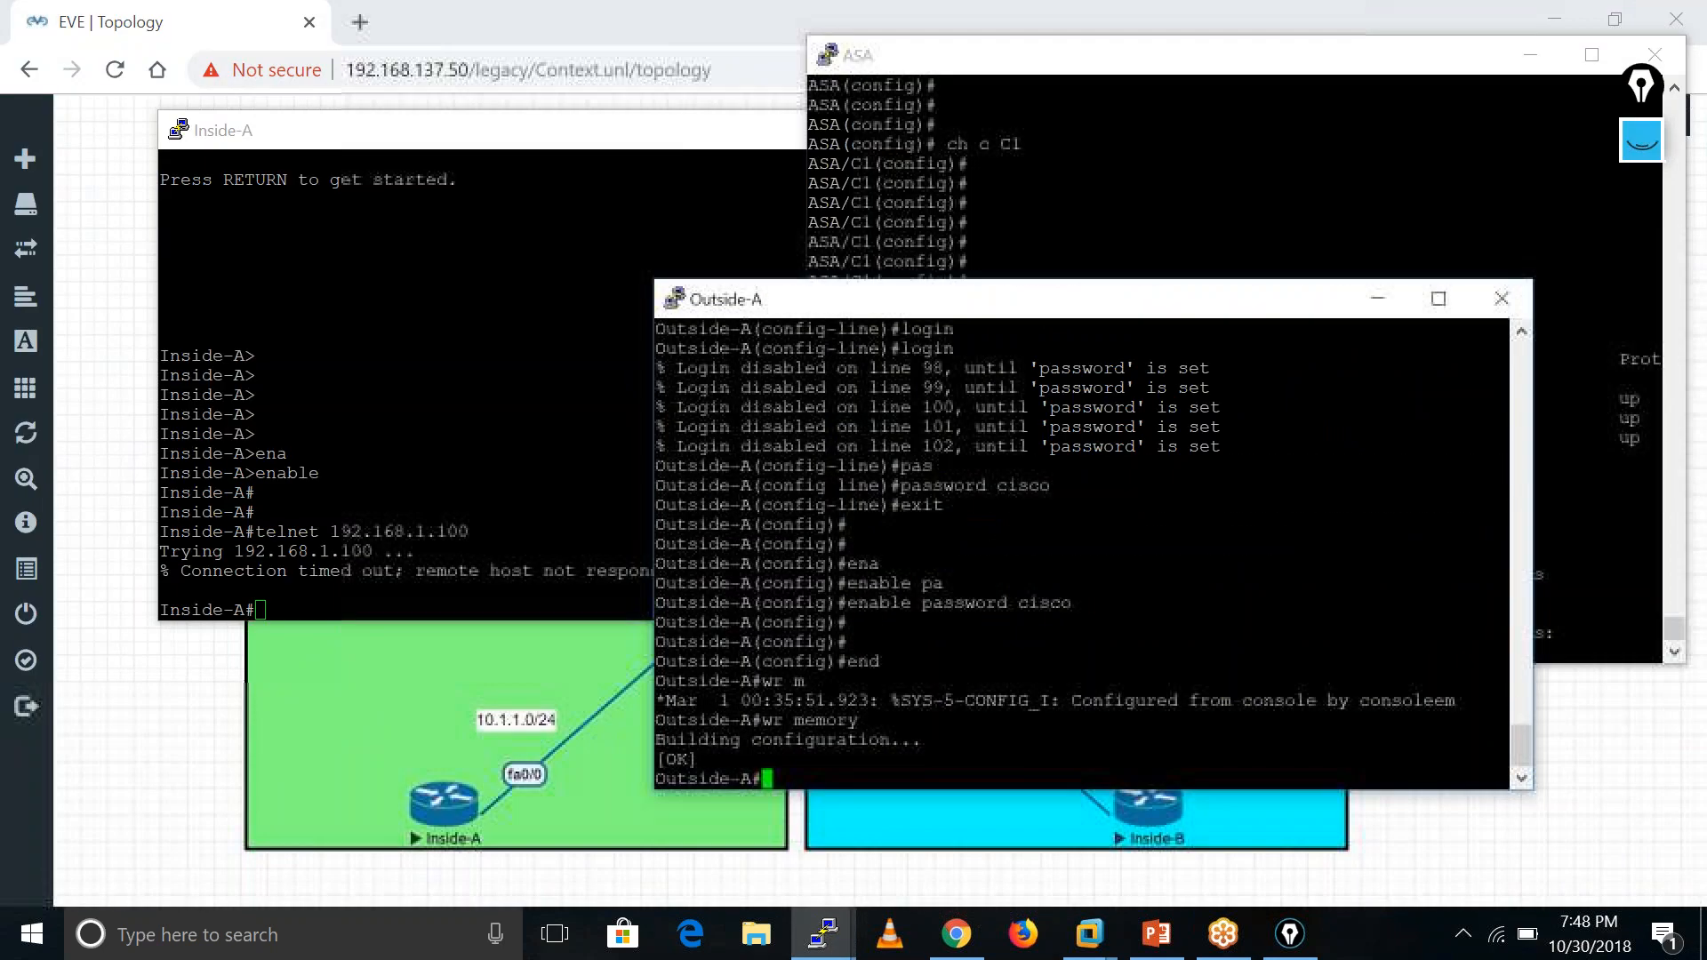
text(sh int ip bri)
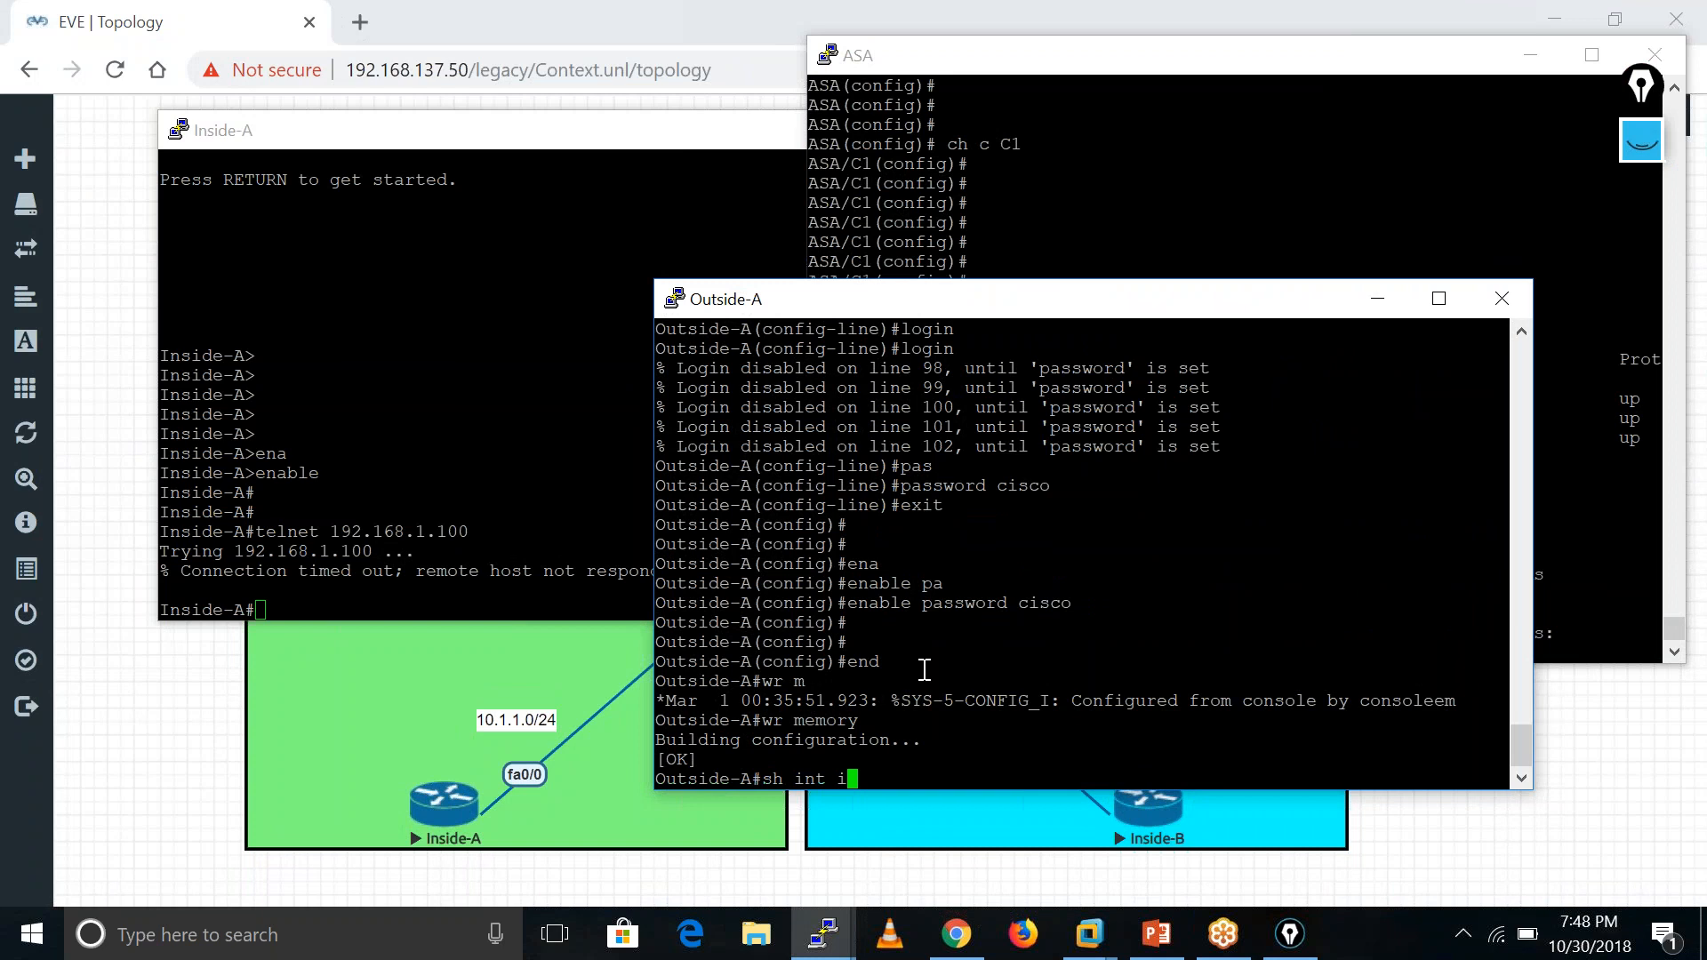
key(Return)
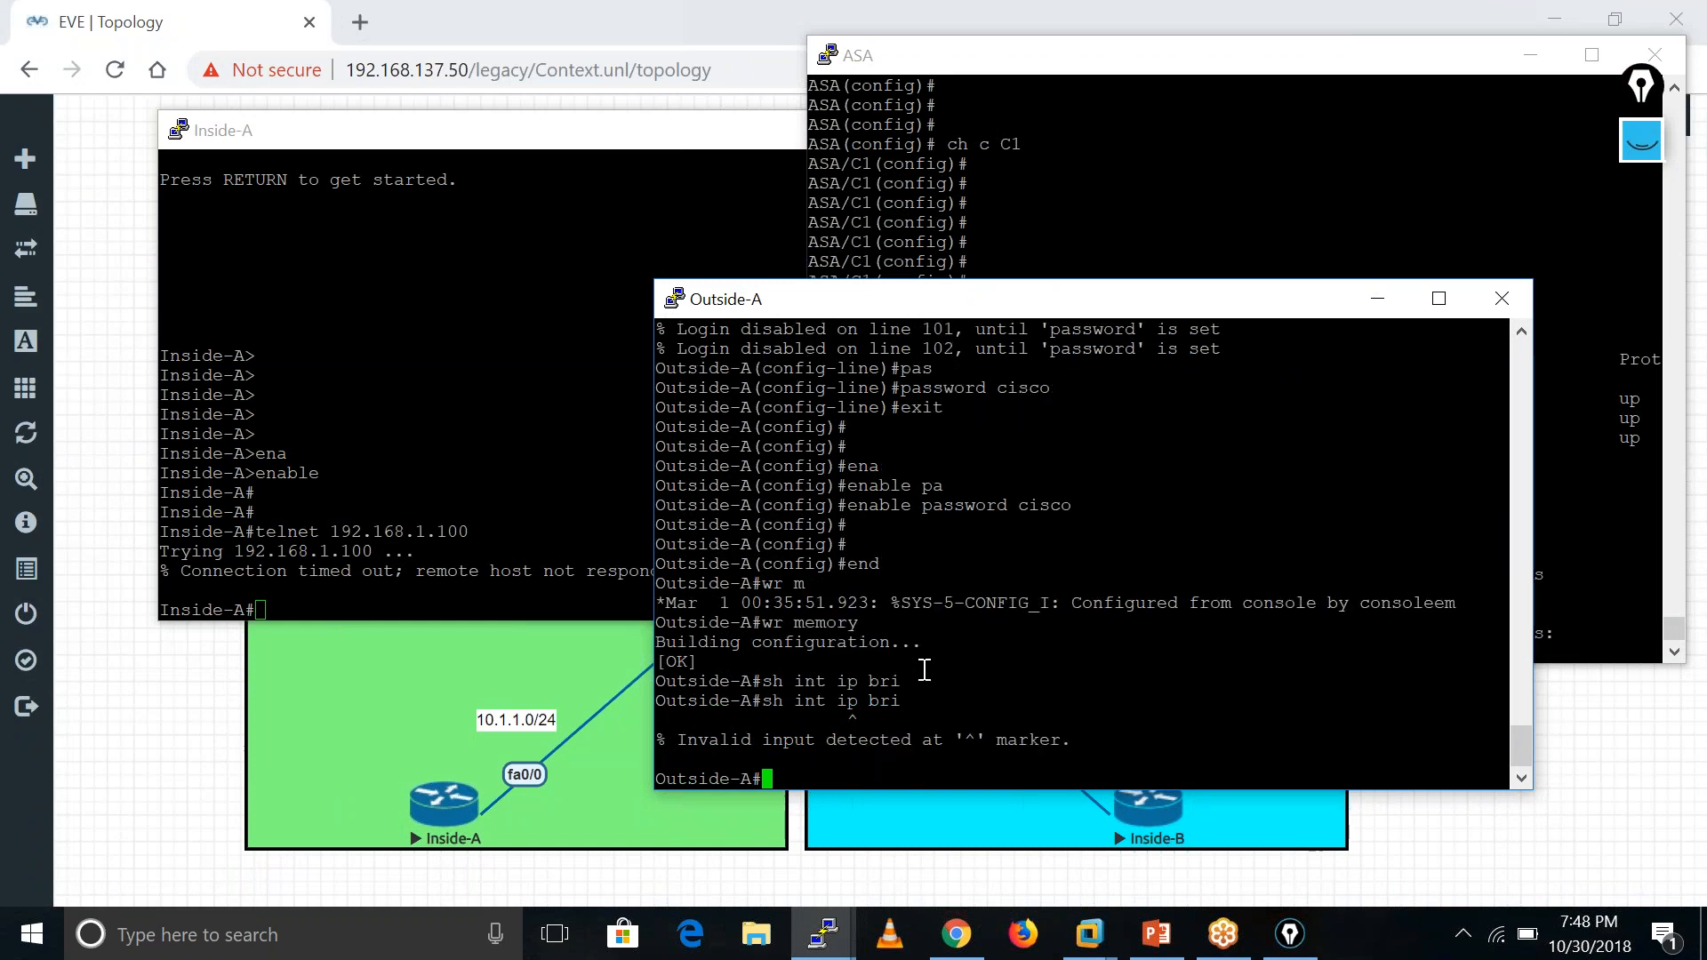
text(sh ip int br)
text(i)
key(Return)
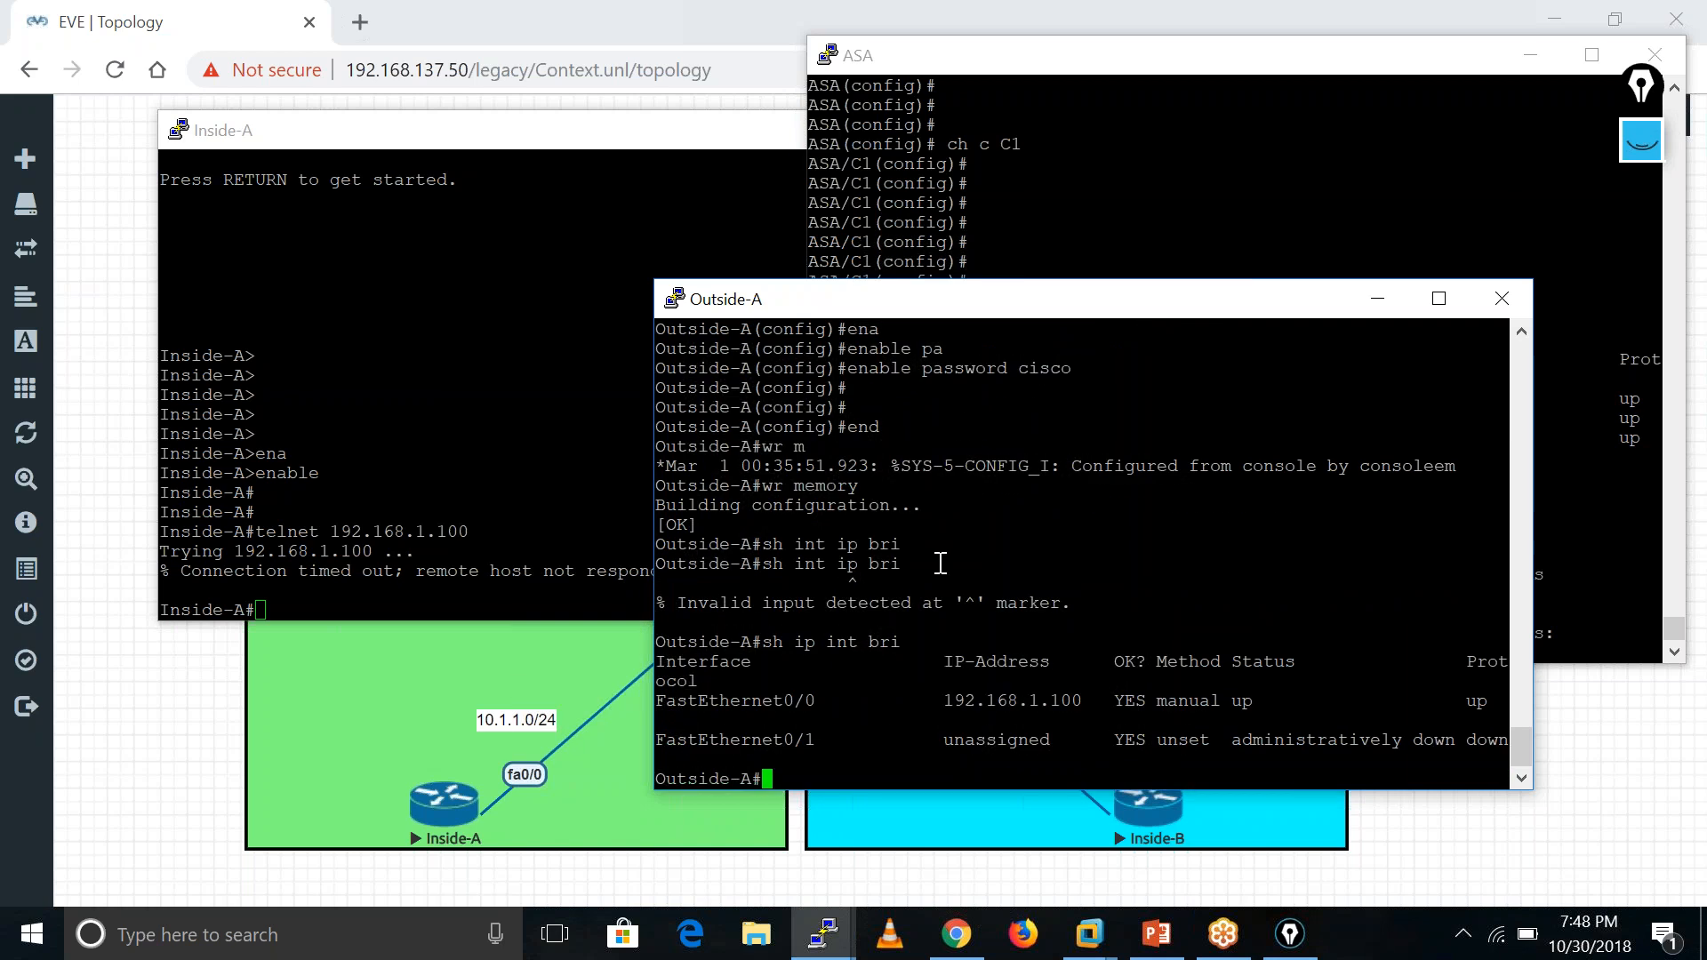
- Ping the ASA at 192.168.1.250 from Outside-A, which fails at 0 percent
text(ping 192.1)
text(68.1.250)
key(Return)
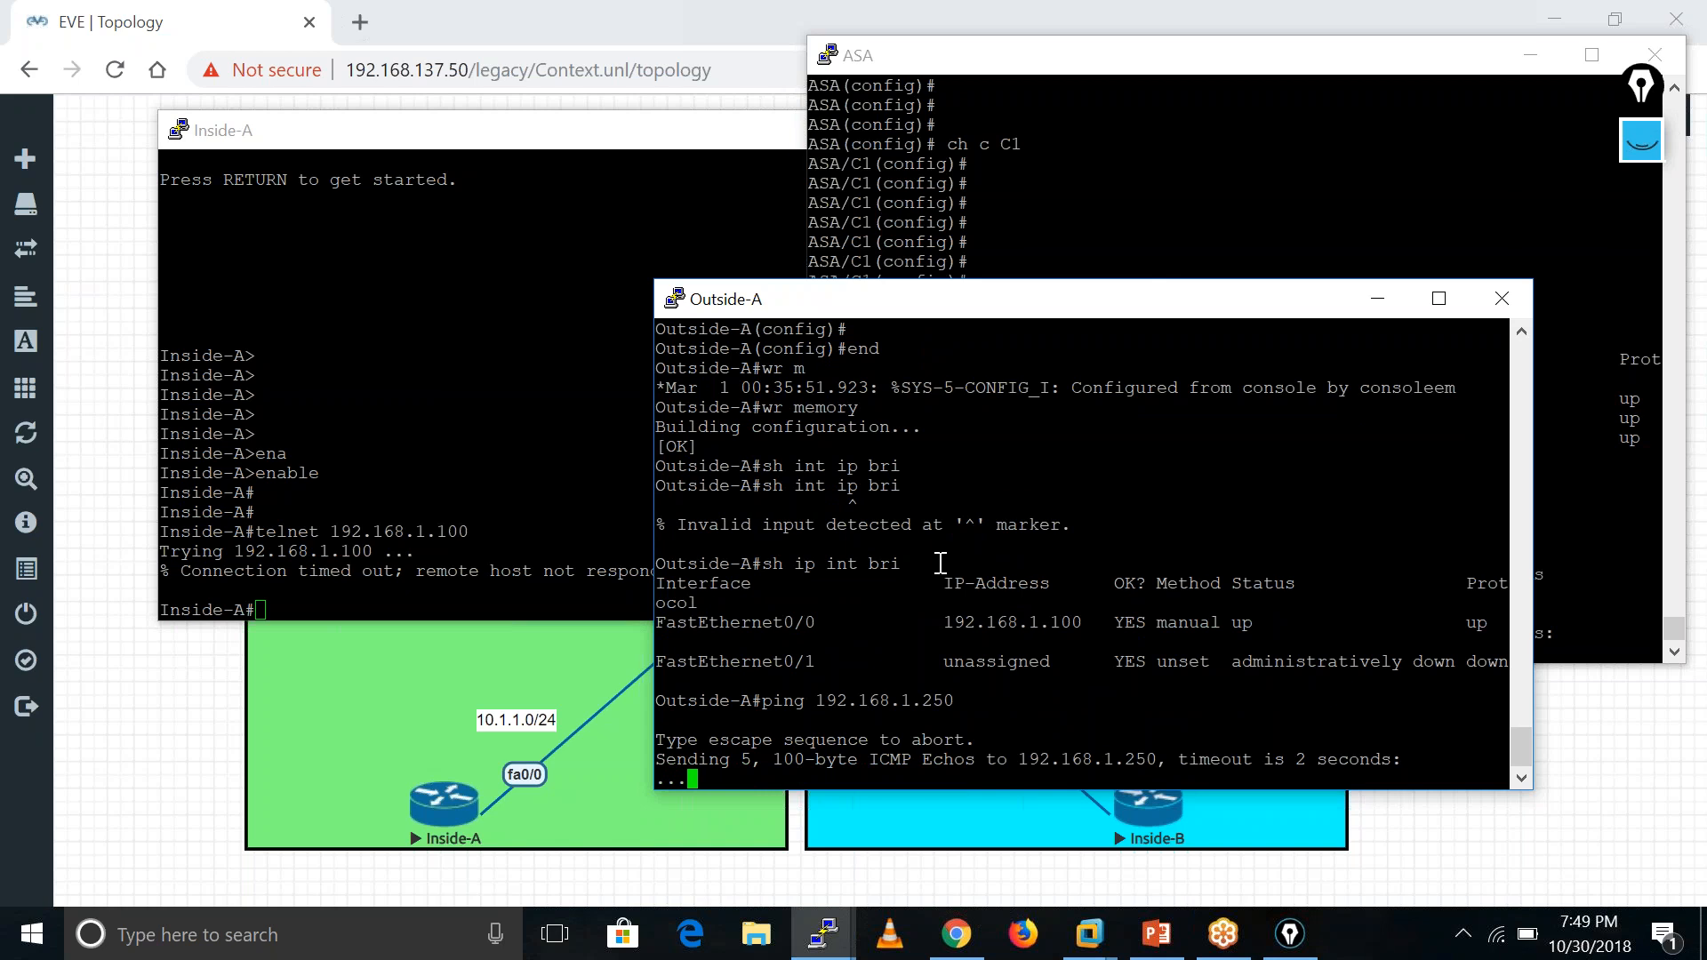
click(646, 151)
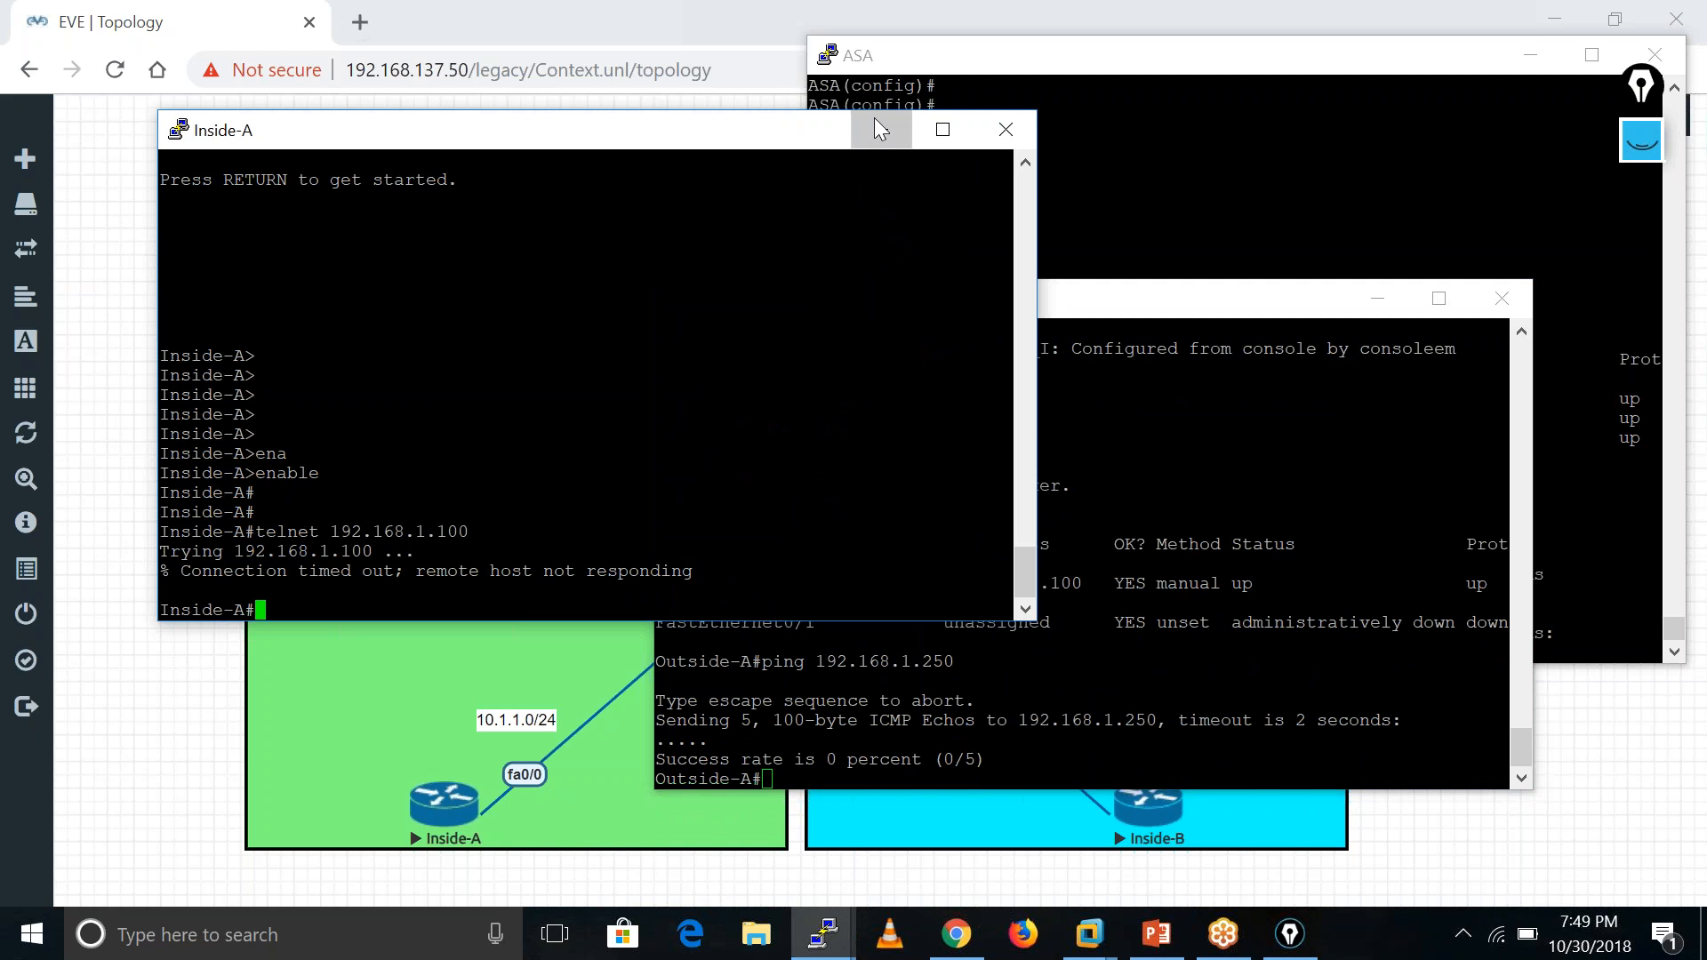
click(876, 125)
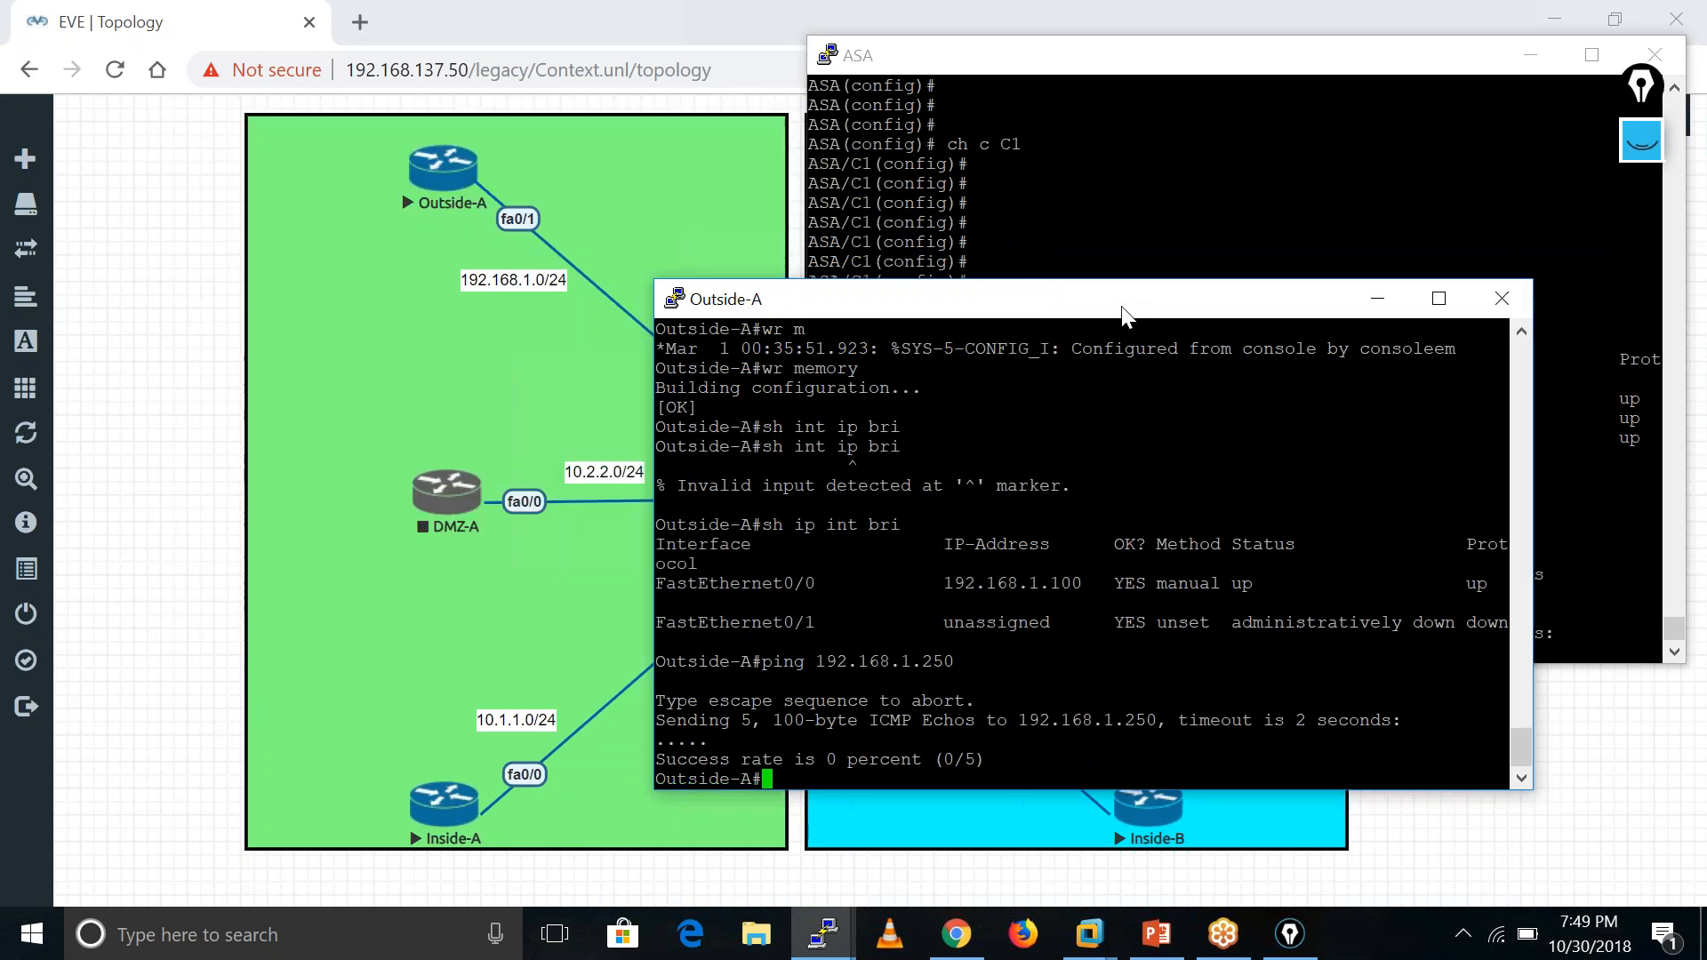
drag(1105, 308, 1492, 107)
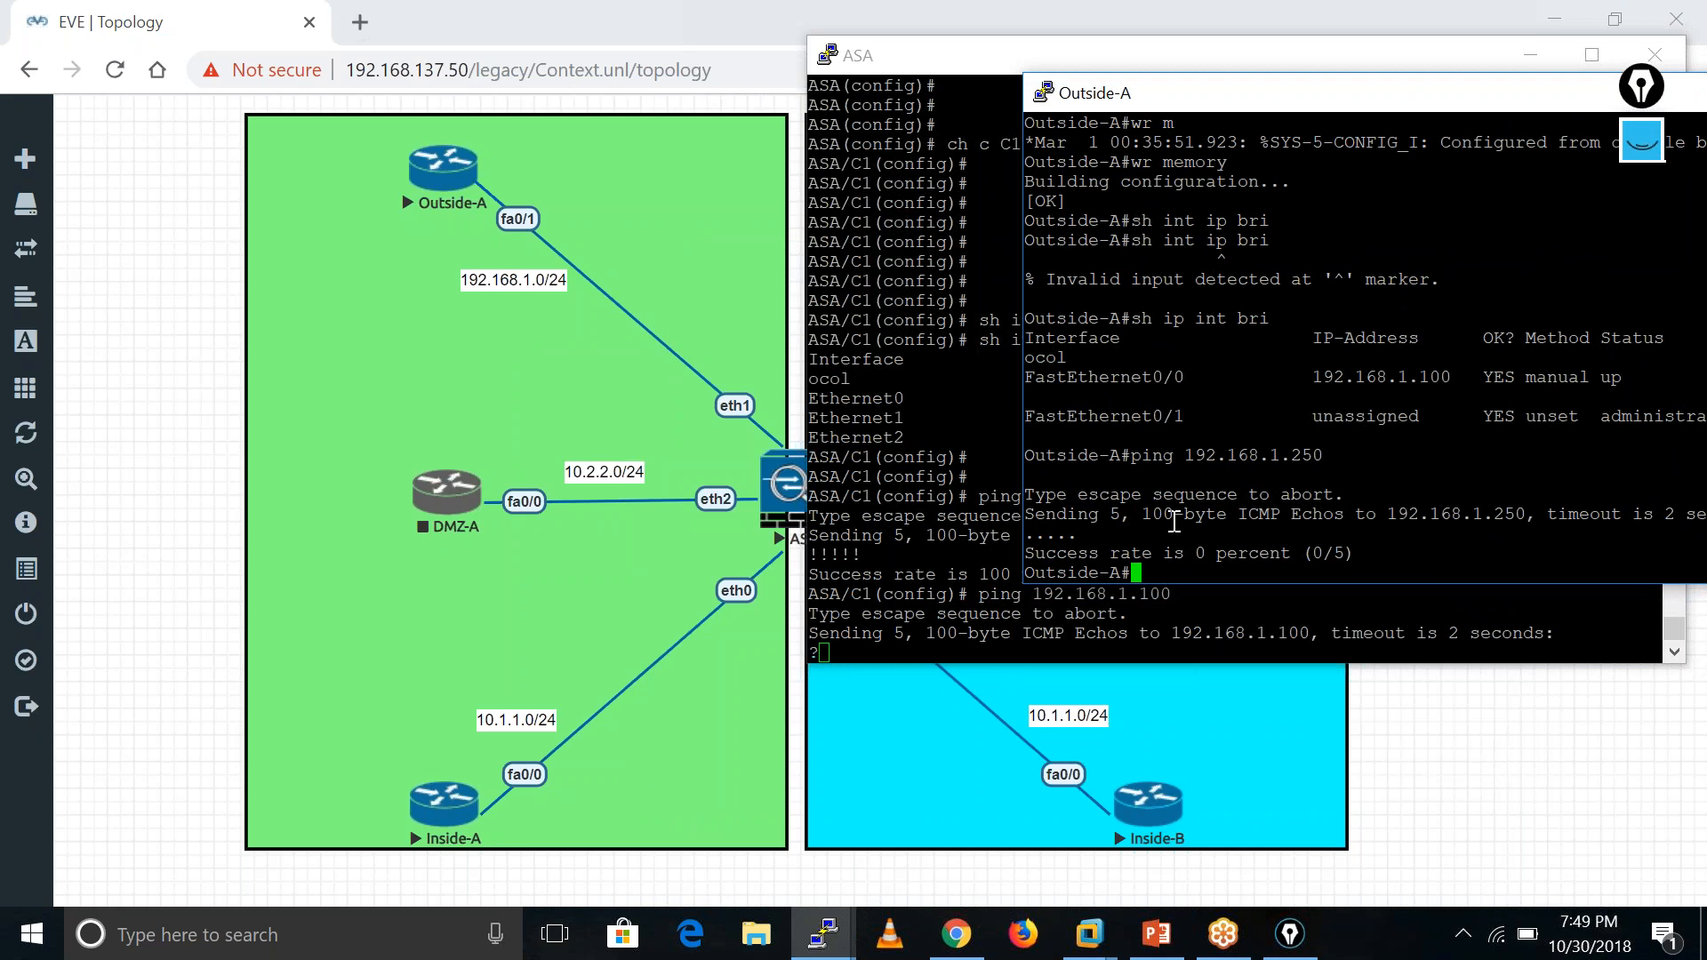
- Ping 192.168.1.100 with full replies, then rerun the 192.168.1.250 ping
key(Up)
key(BackSpace)
key(BackSpace)
key(BackSpace)
text(100)
key(Return)
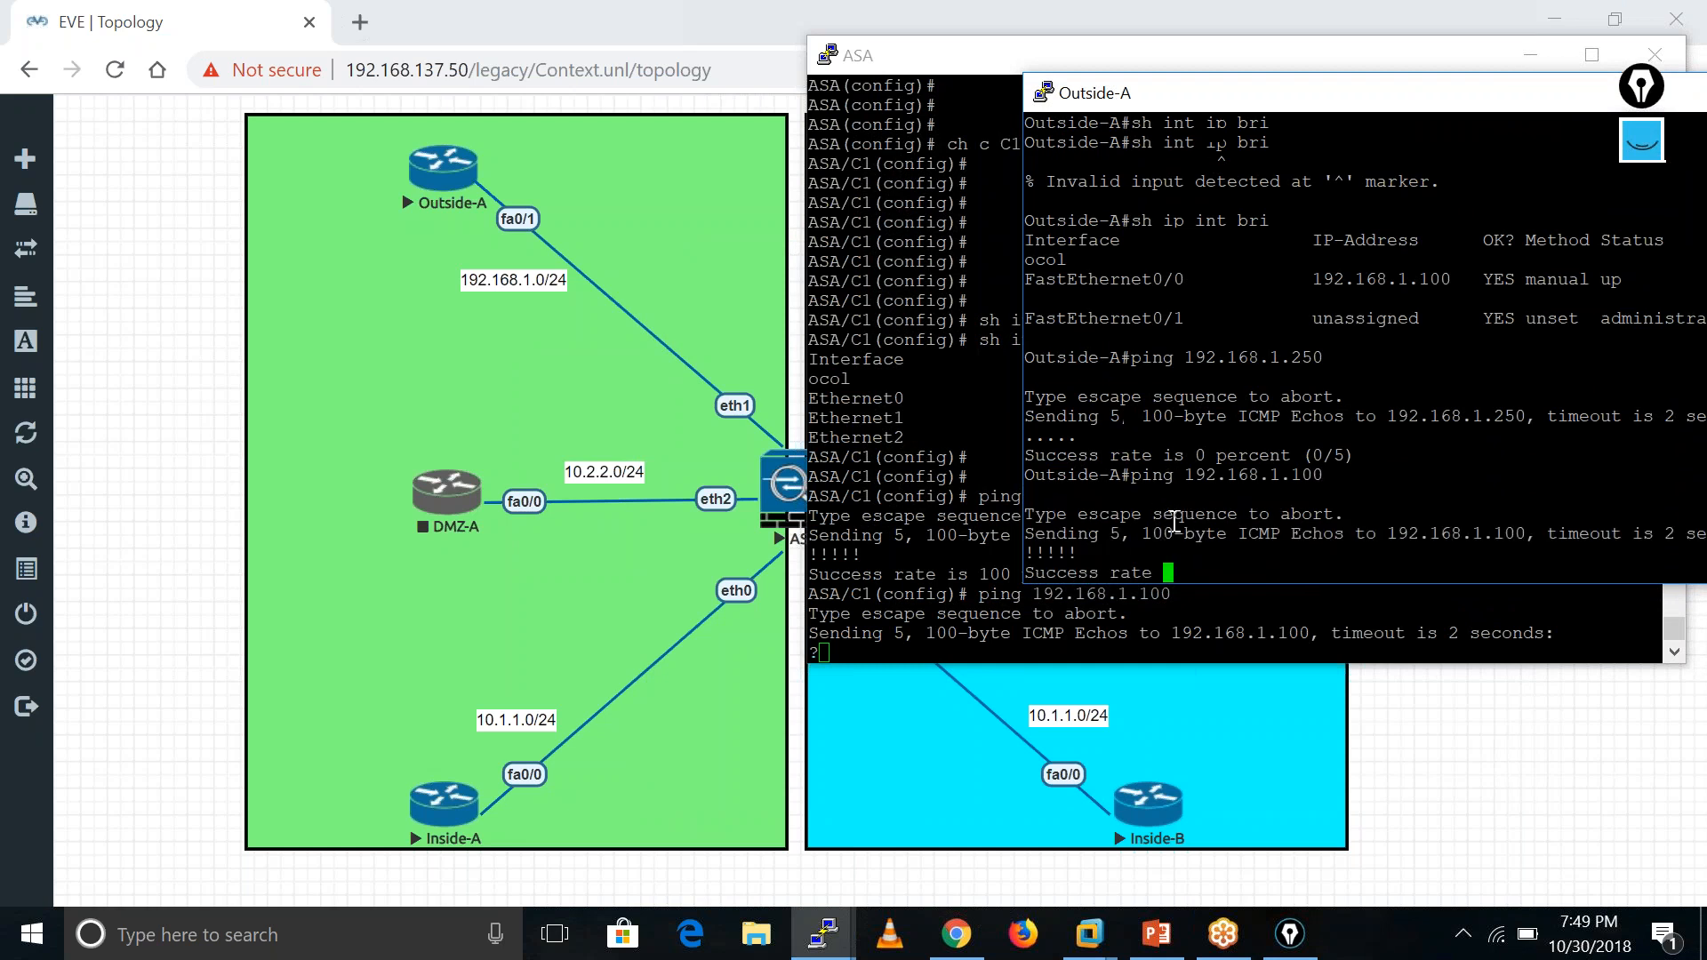
key(Return)
key(Return)
key(Up)
key(Up)
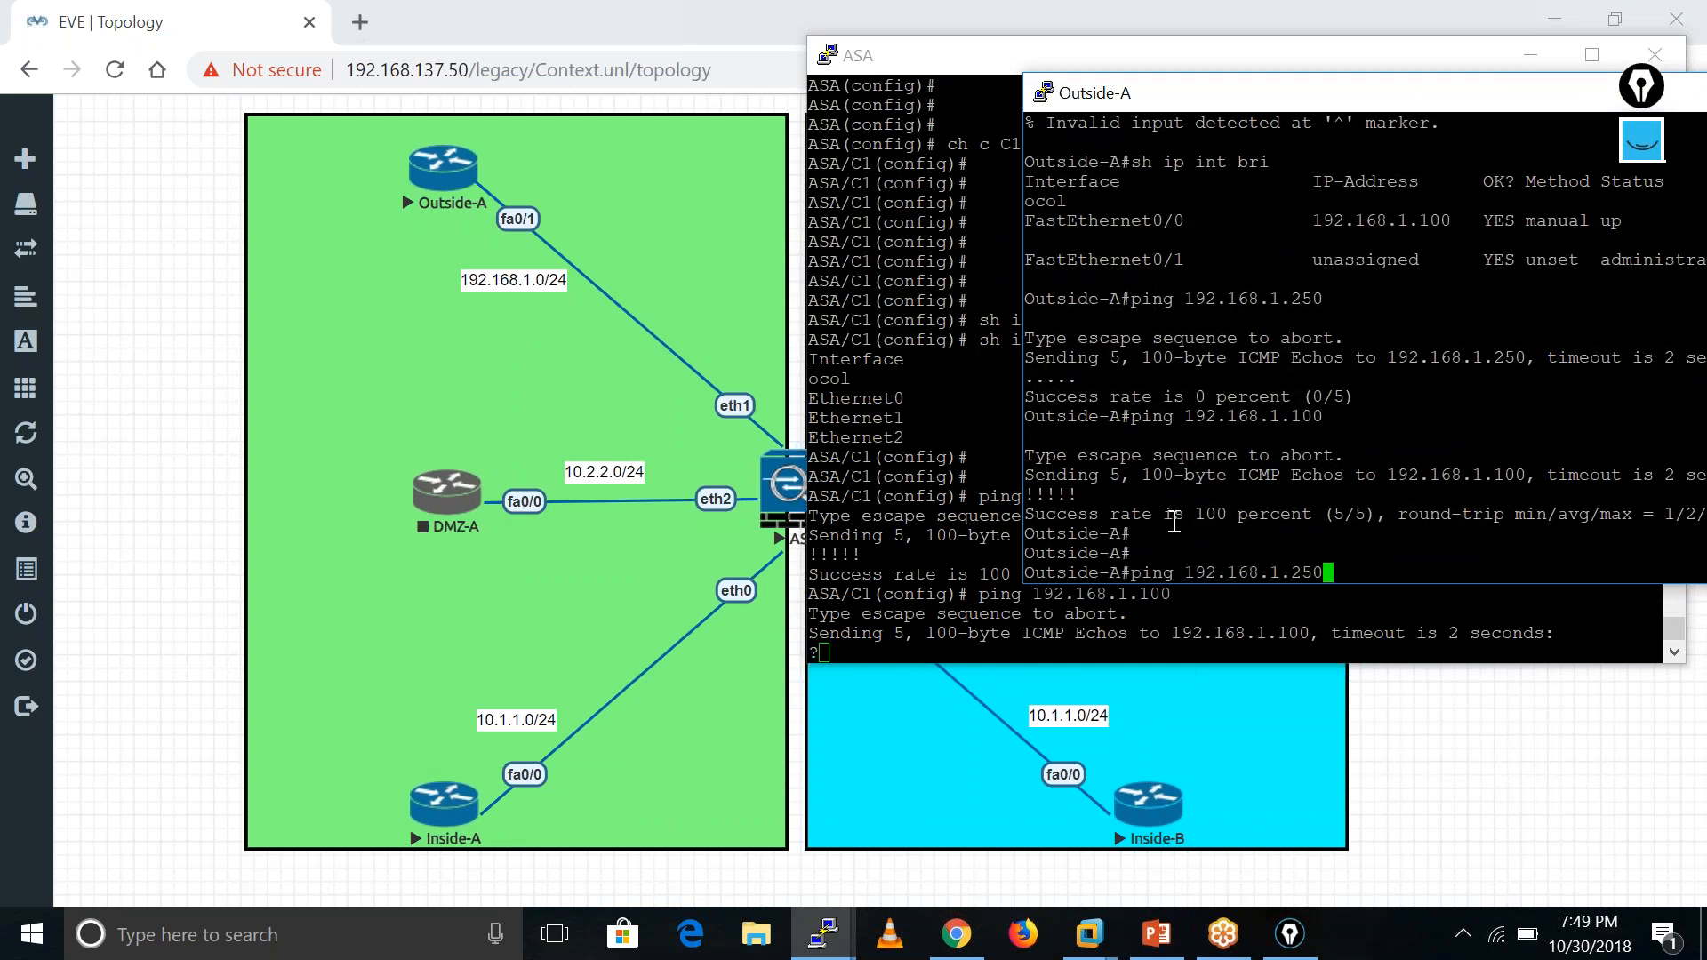
key(Return)
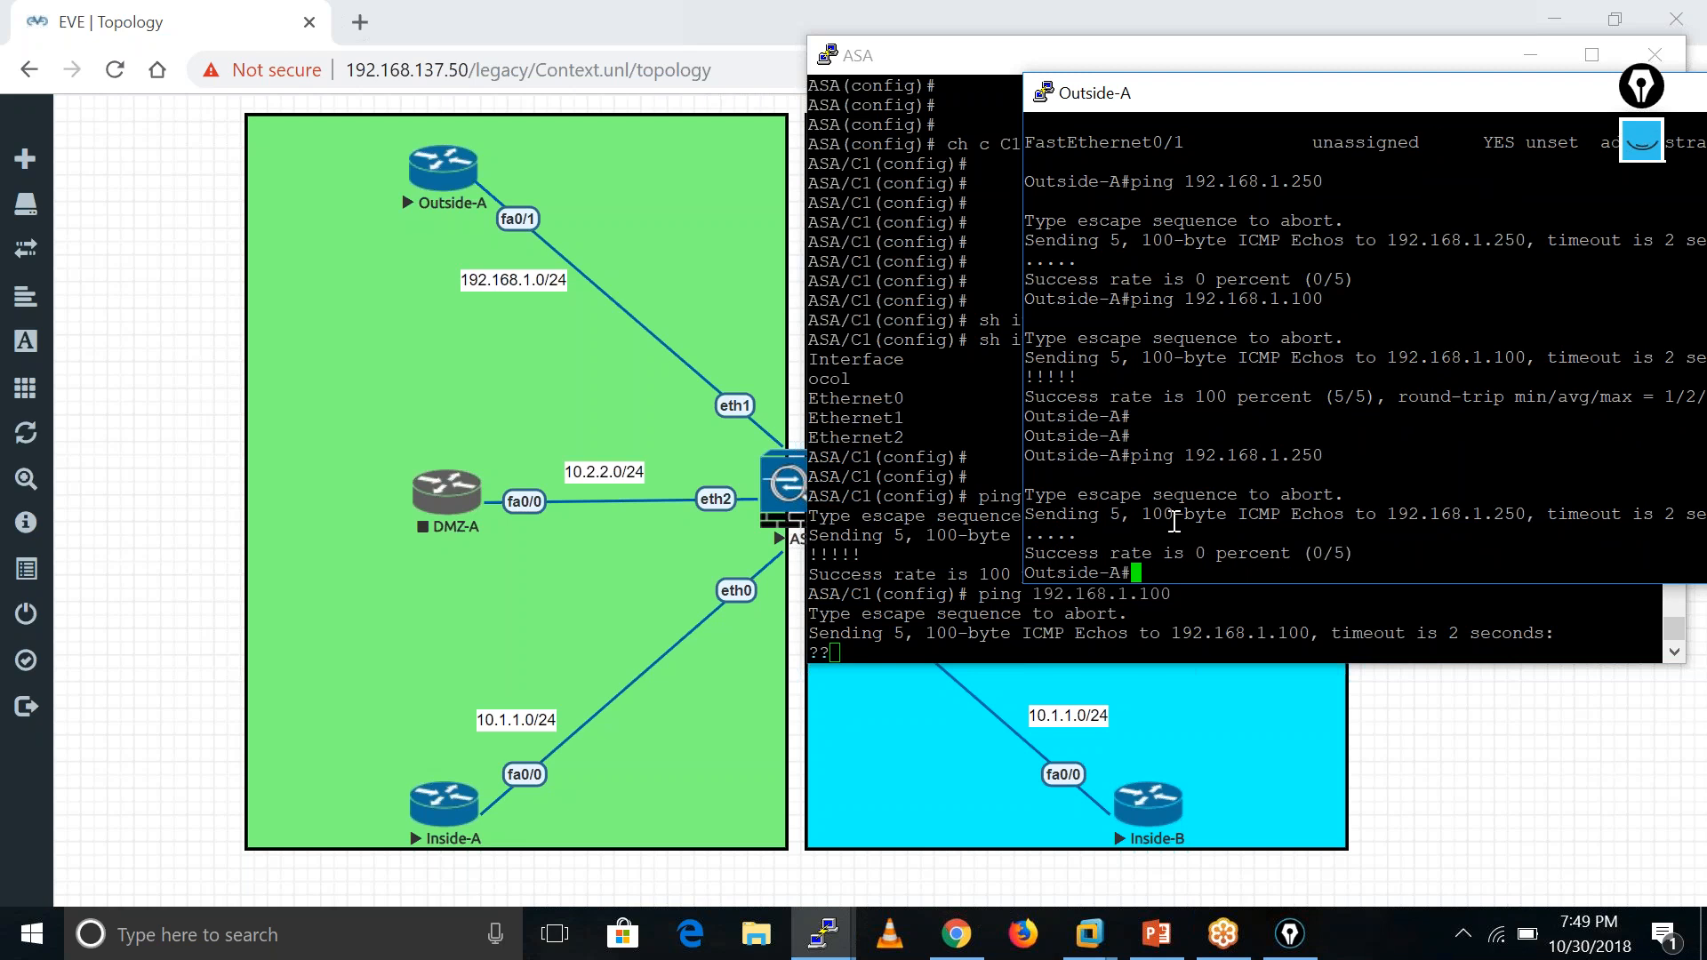
- Minimize the Outside-A and ASA consoles to reveal the lab topology
drag(1508, 109, 1234, 131)
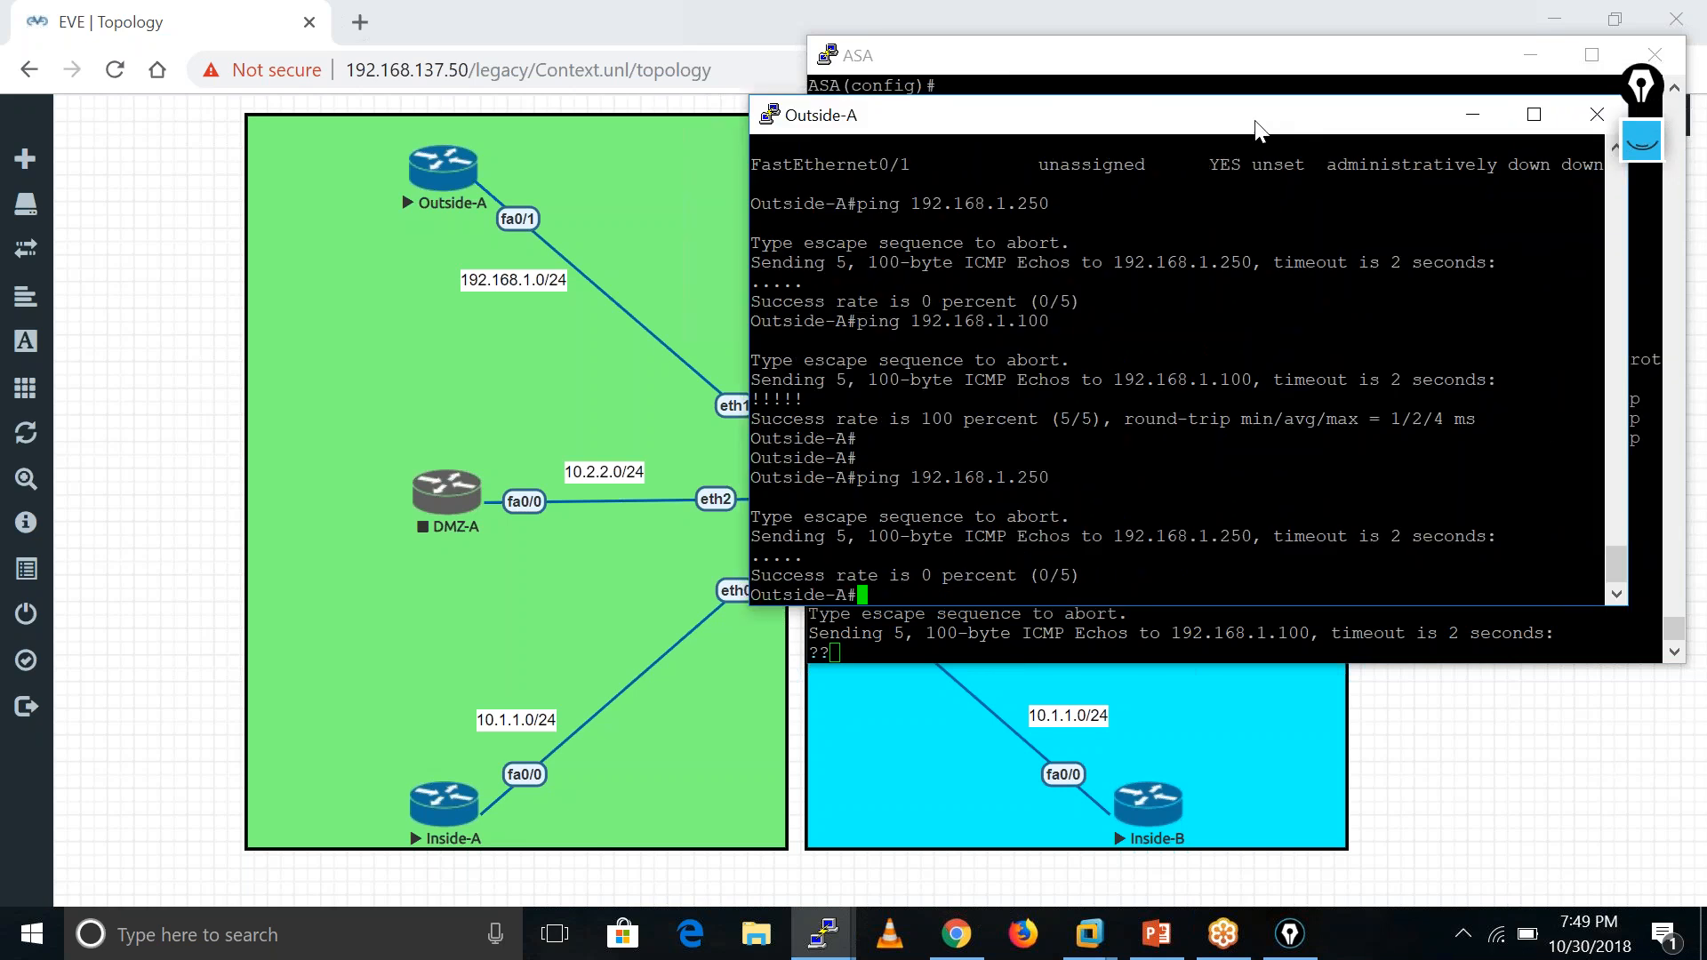
click(1473, 114)
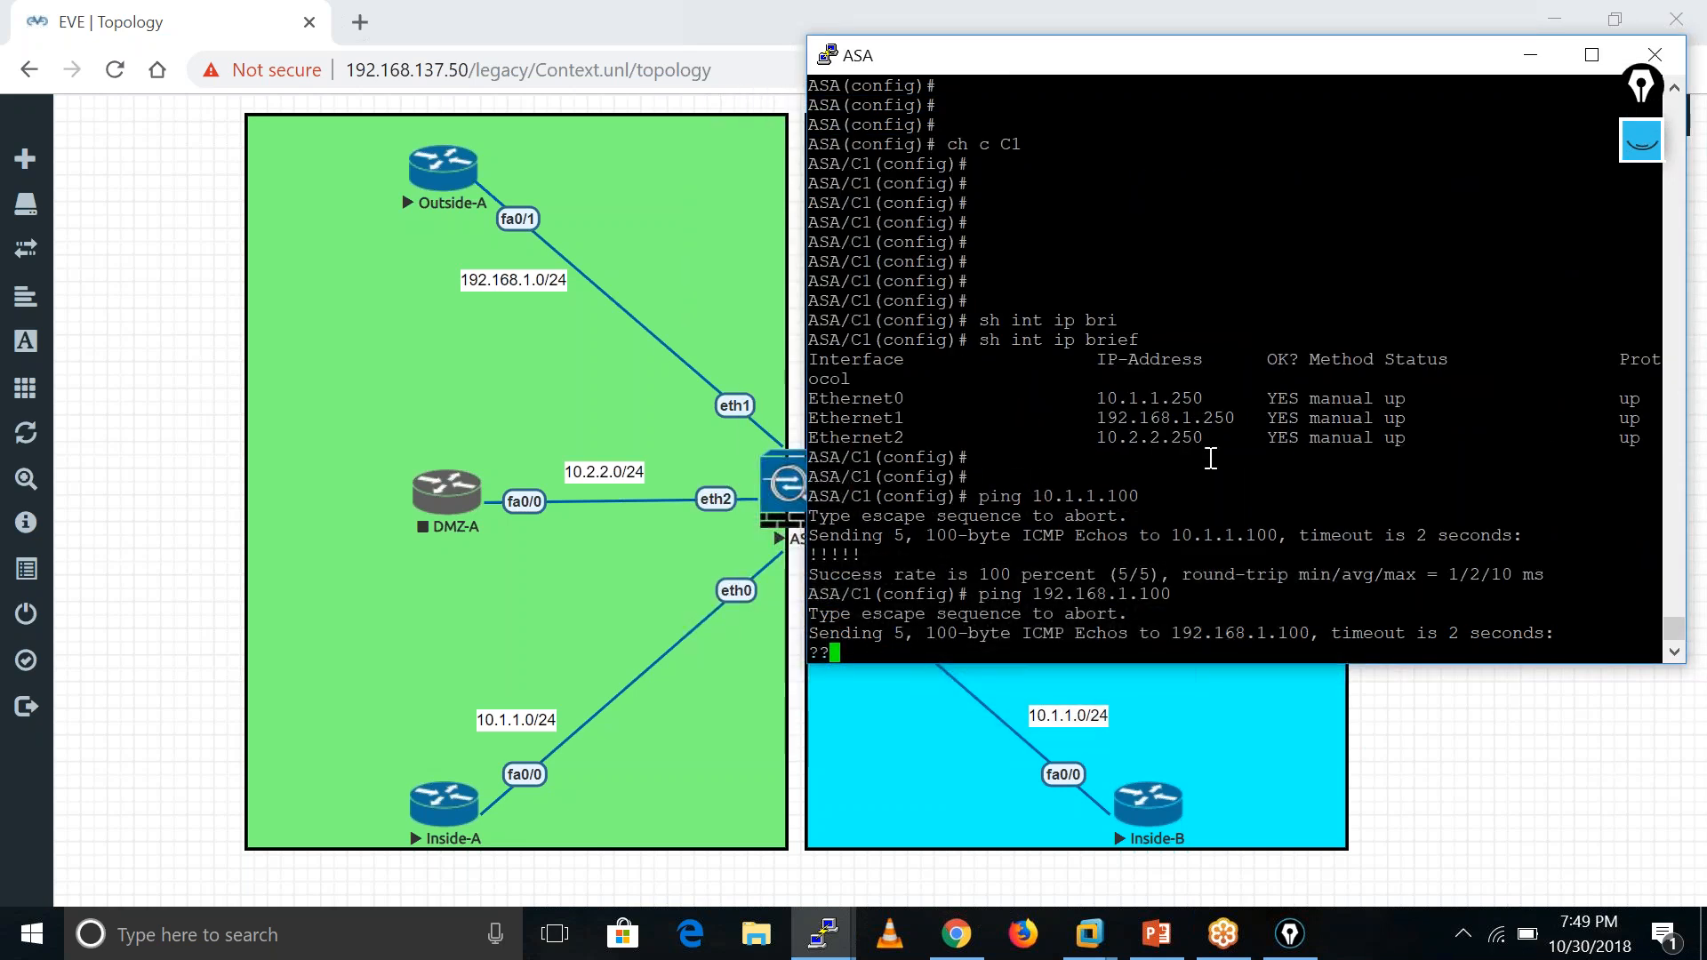
drag(1449, 64, 1323, 116)
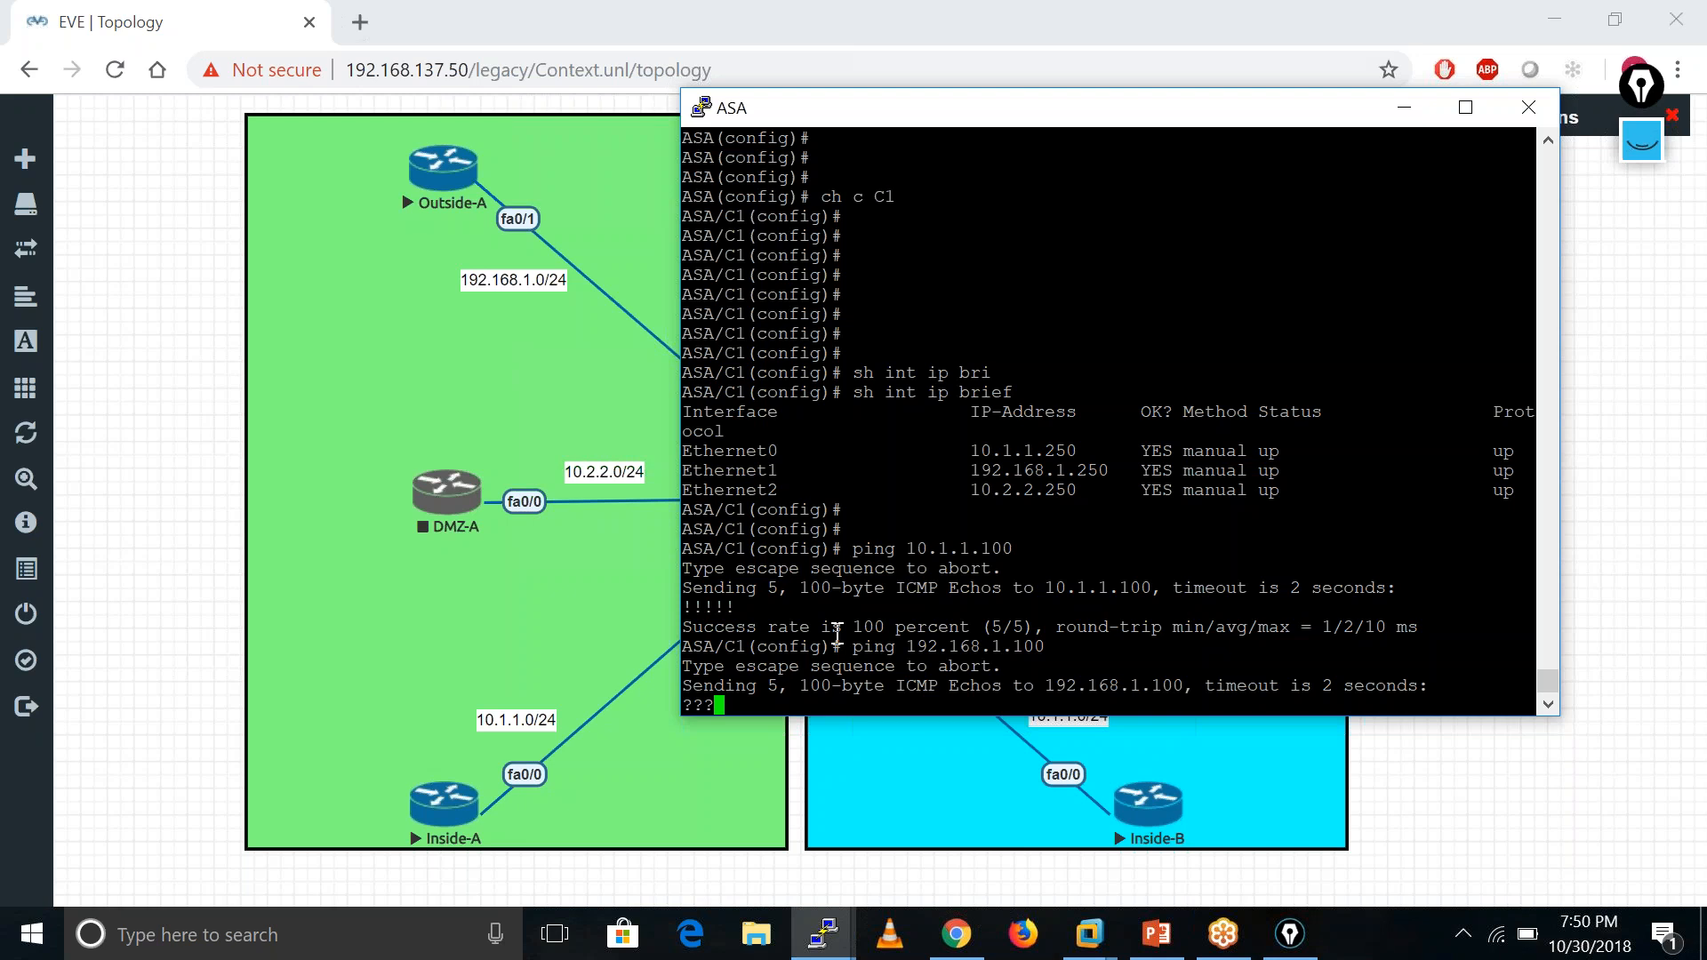
drag(1272, 112, 747, 105)
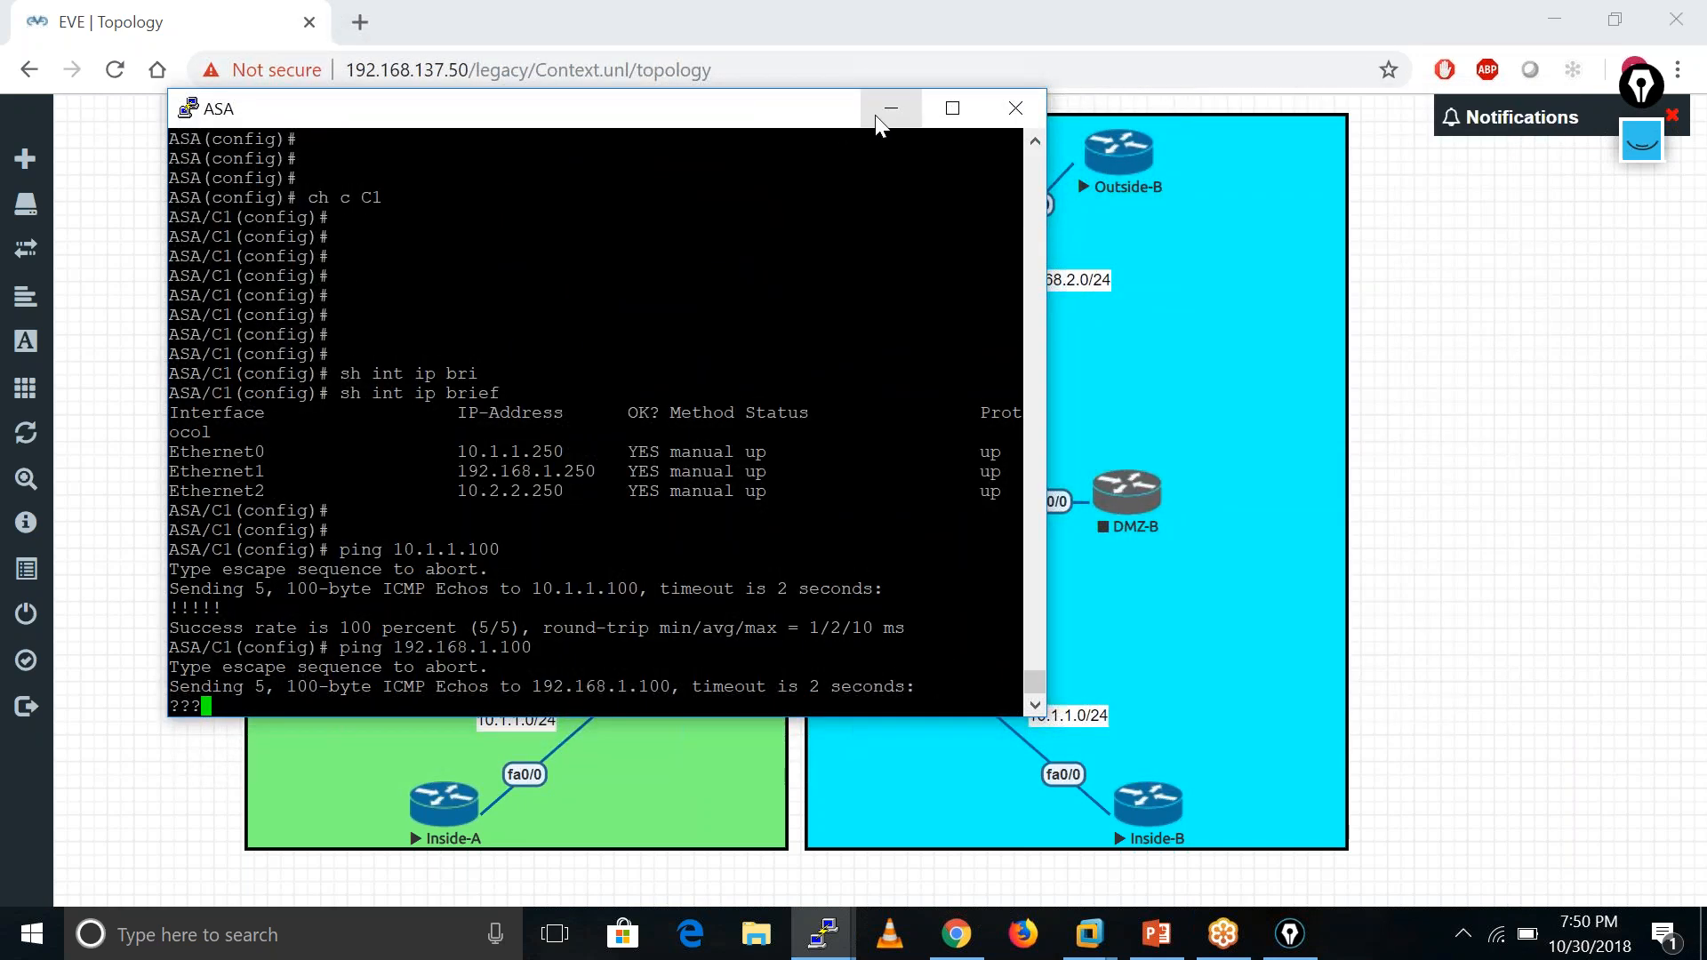
click(875, 115)
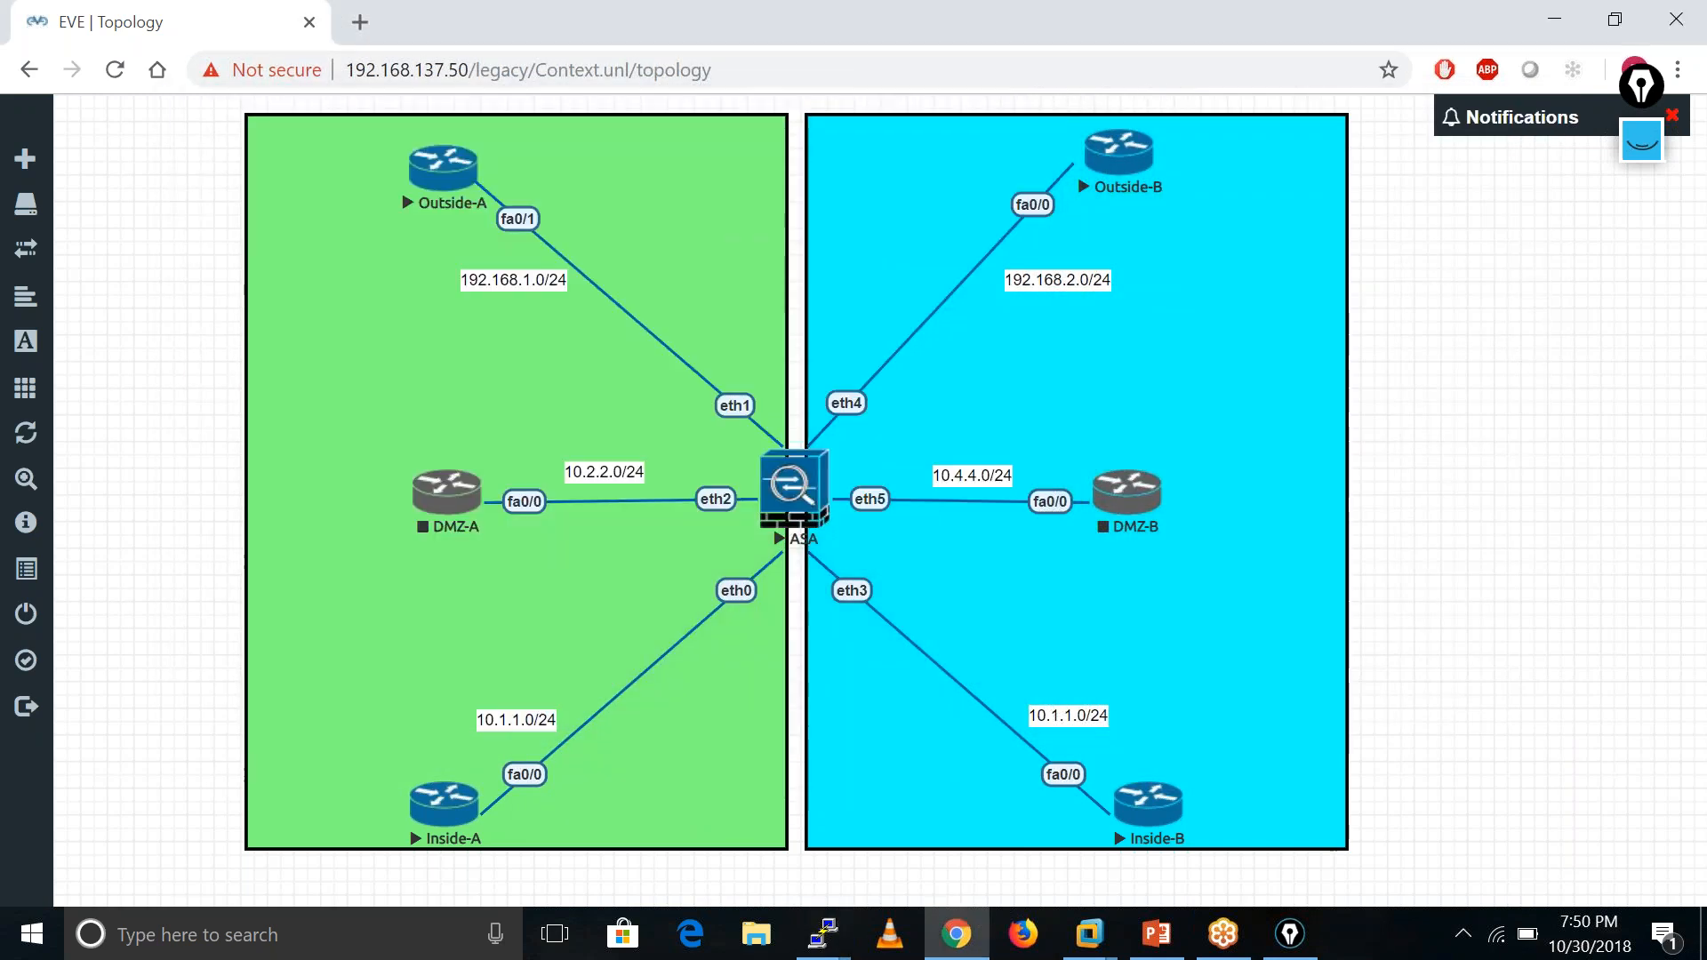
- Open the Inside-B console and enter privileged mode with 'enable'
click(1146, 811)
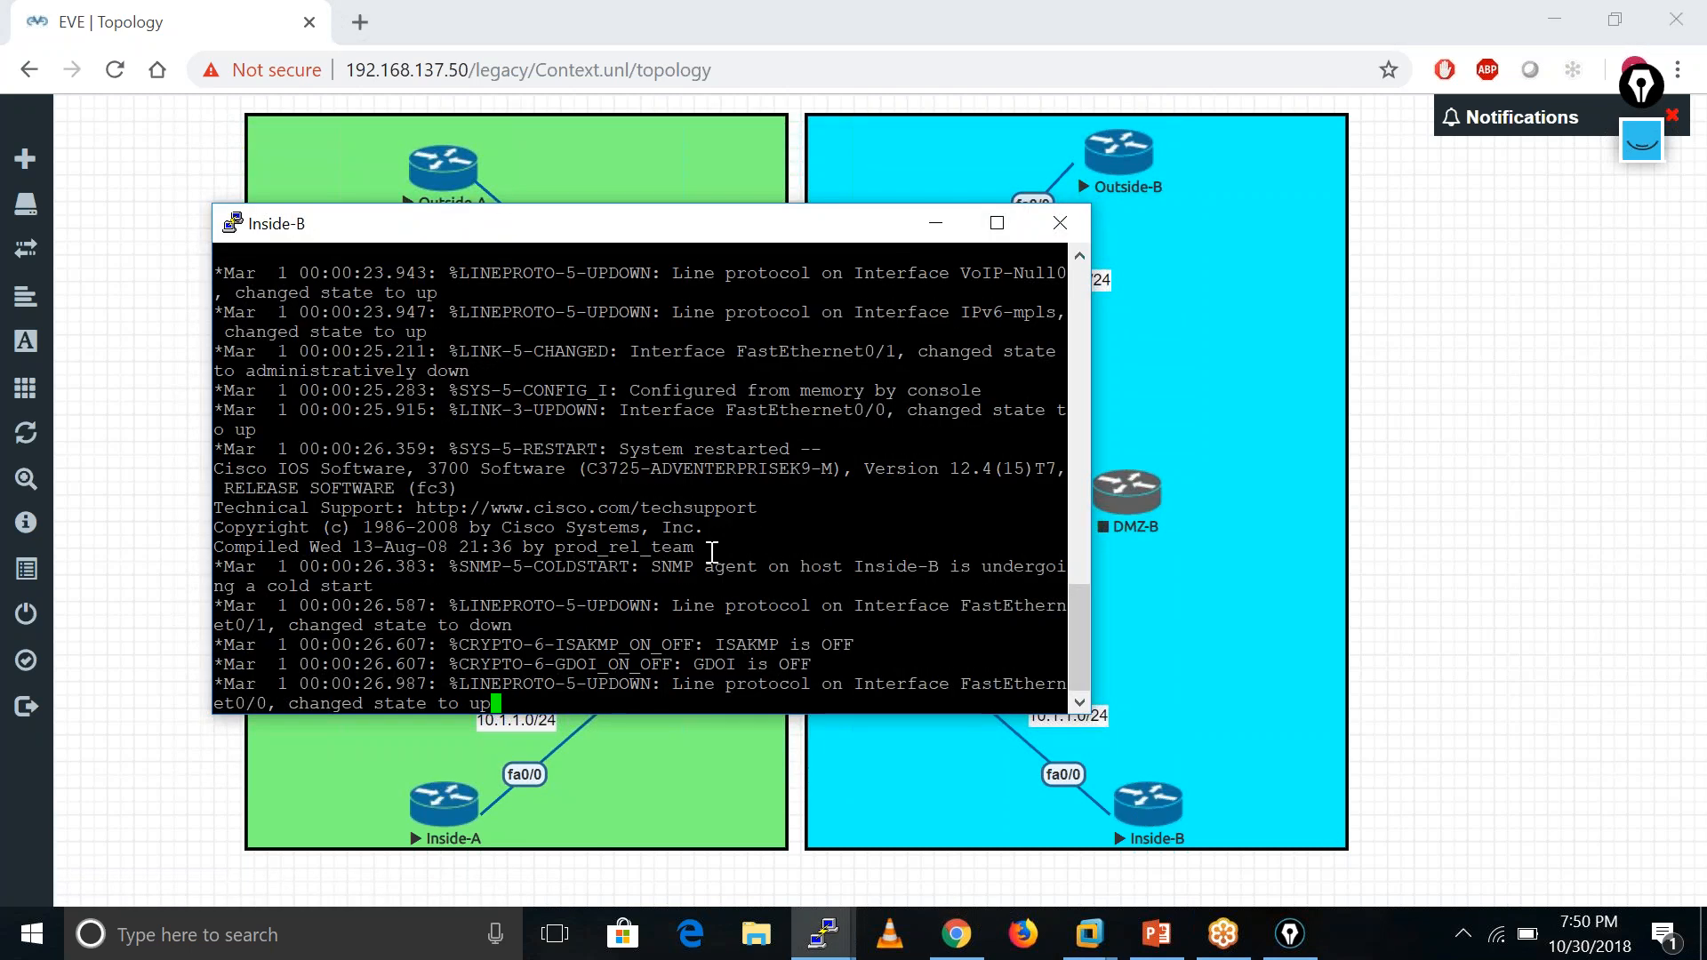
key(Return)
key(Return)
key(Return)
key(Return)
key(Return)
key(Return)
key(Return)
key(Return)
key(Return)
key(Return)
key(Return)
text(ena)
key(Tab)
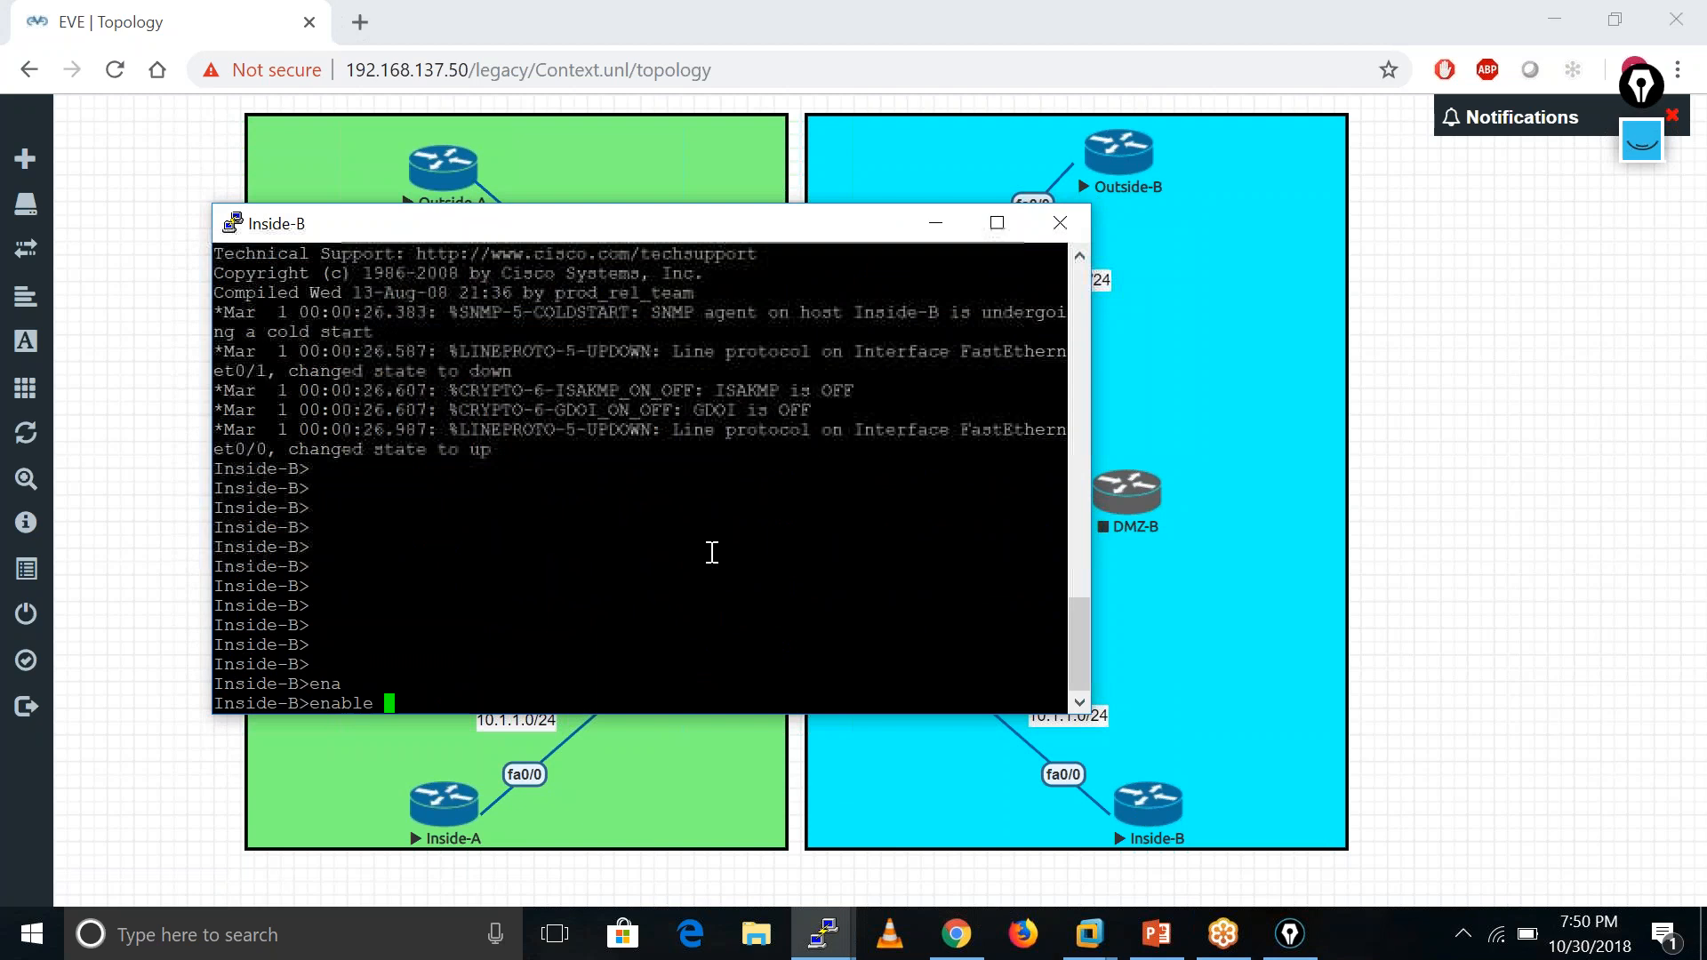
key(Return)
key(Return)
key(Return)
key(Return)
key(Return)
- Confirm 10.1.1.100 is up on Inside-B and ping the ASA at 10.1.1.250 (80 percent)
text(sh in)
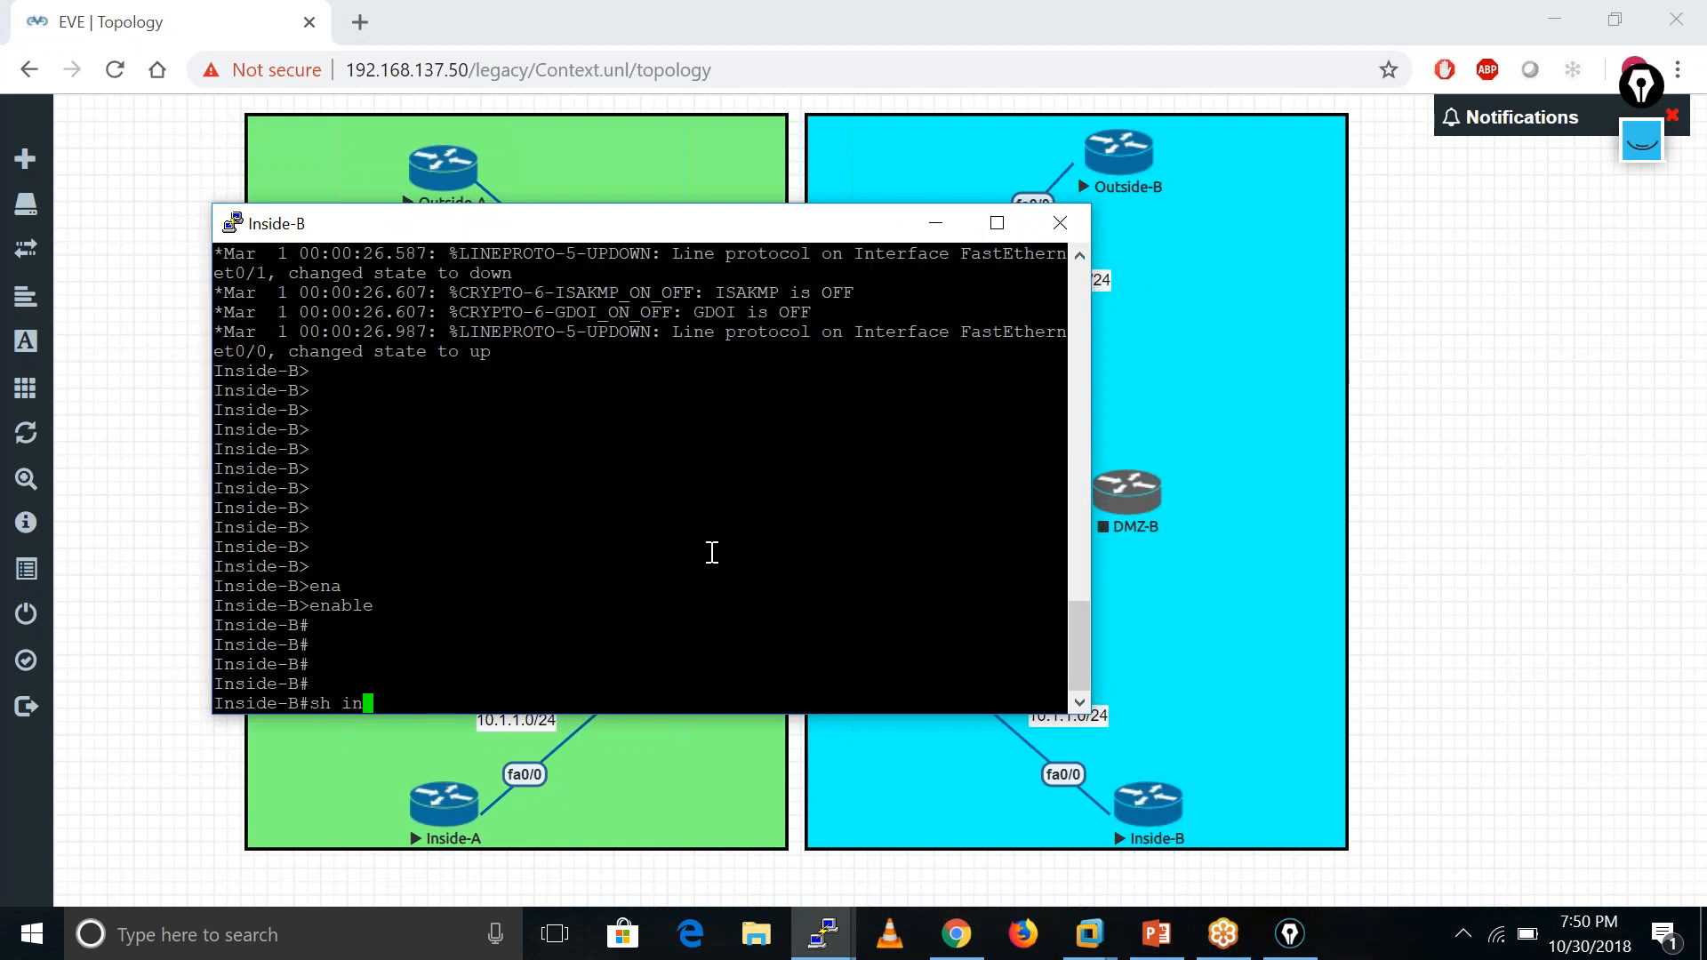
text(t ip bri)
key(Tab)
key(Return)
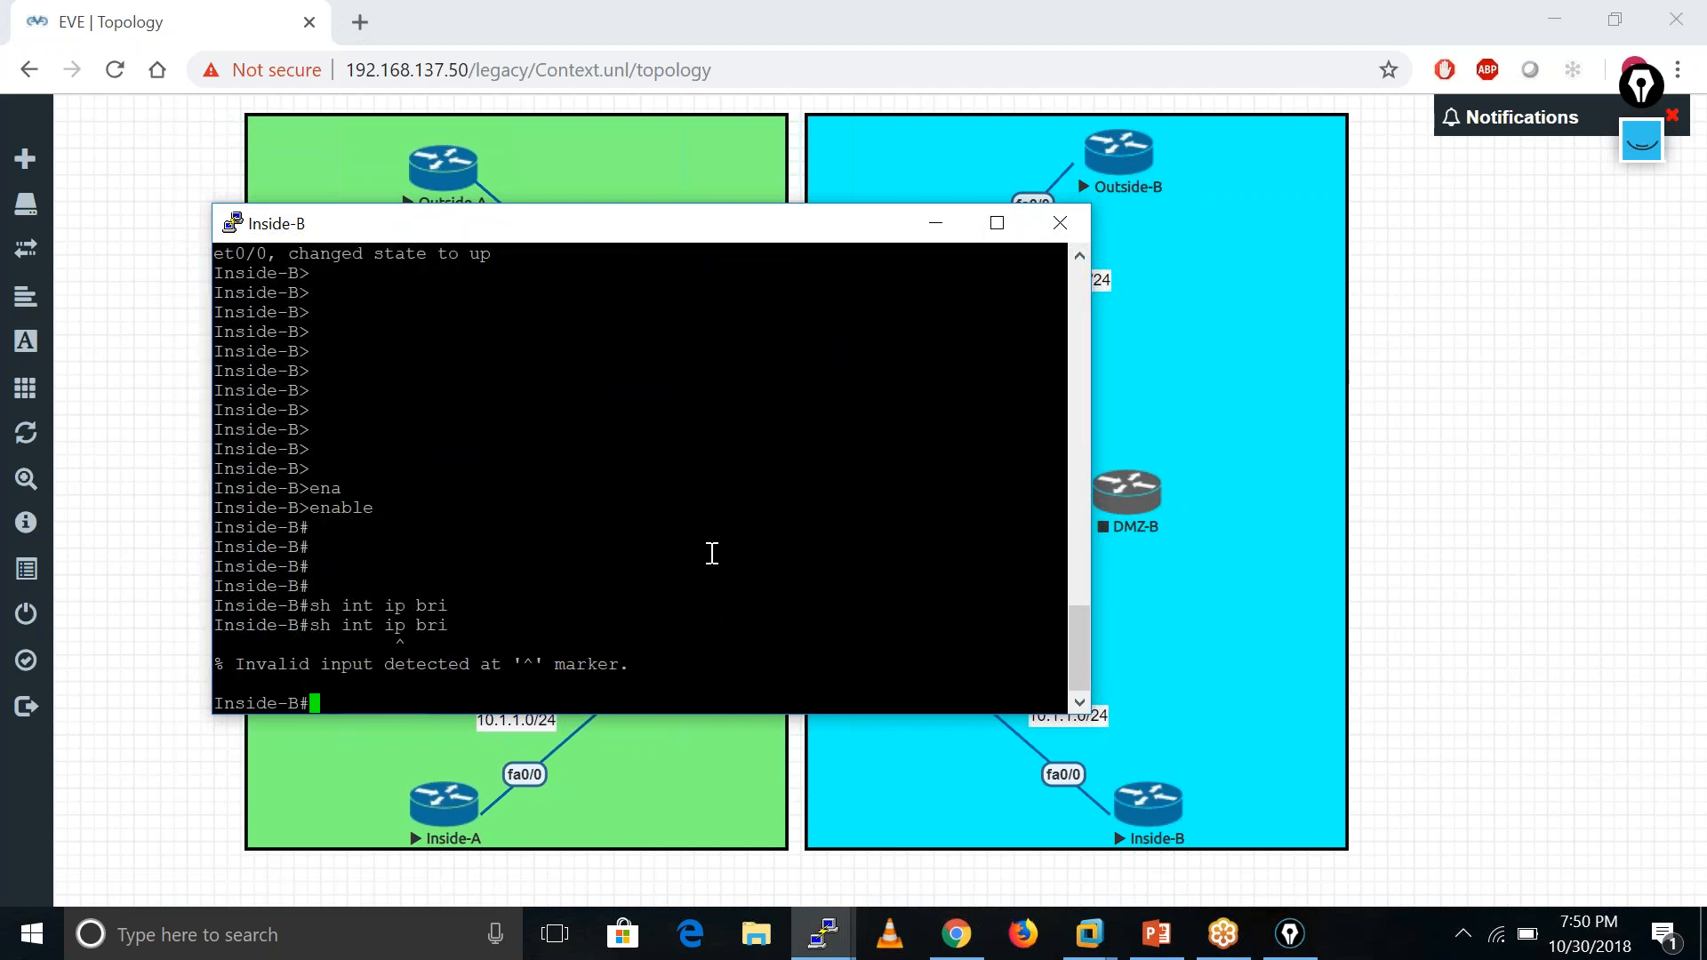
text(sh ip int bri)
key(Return)
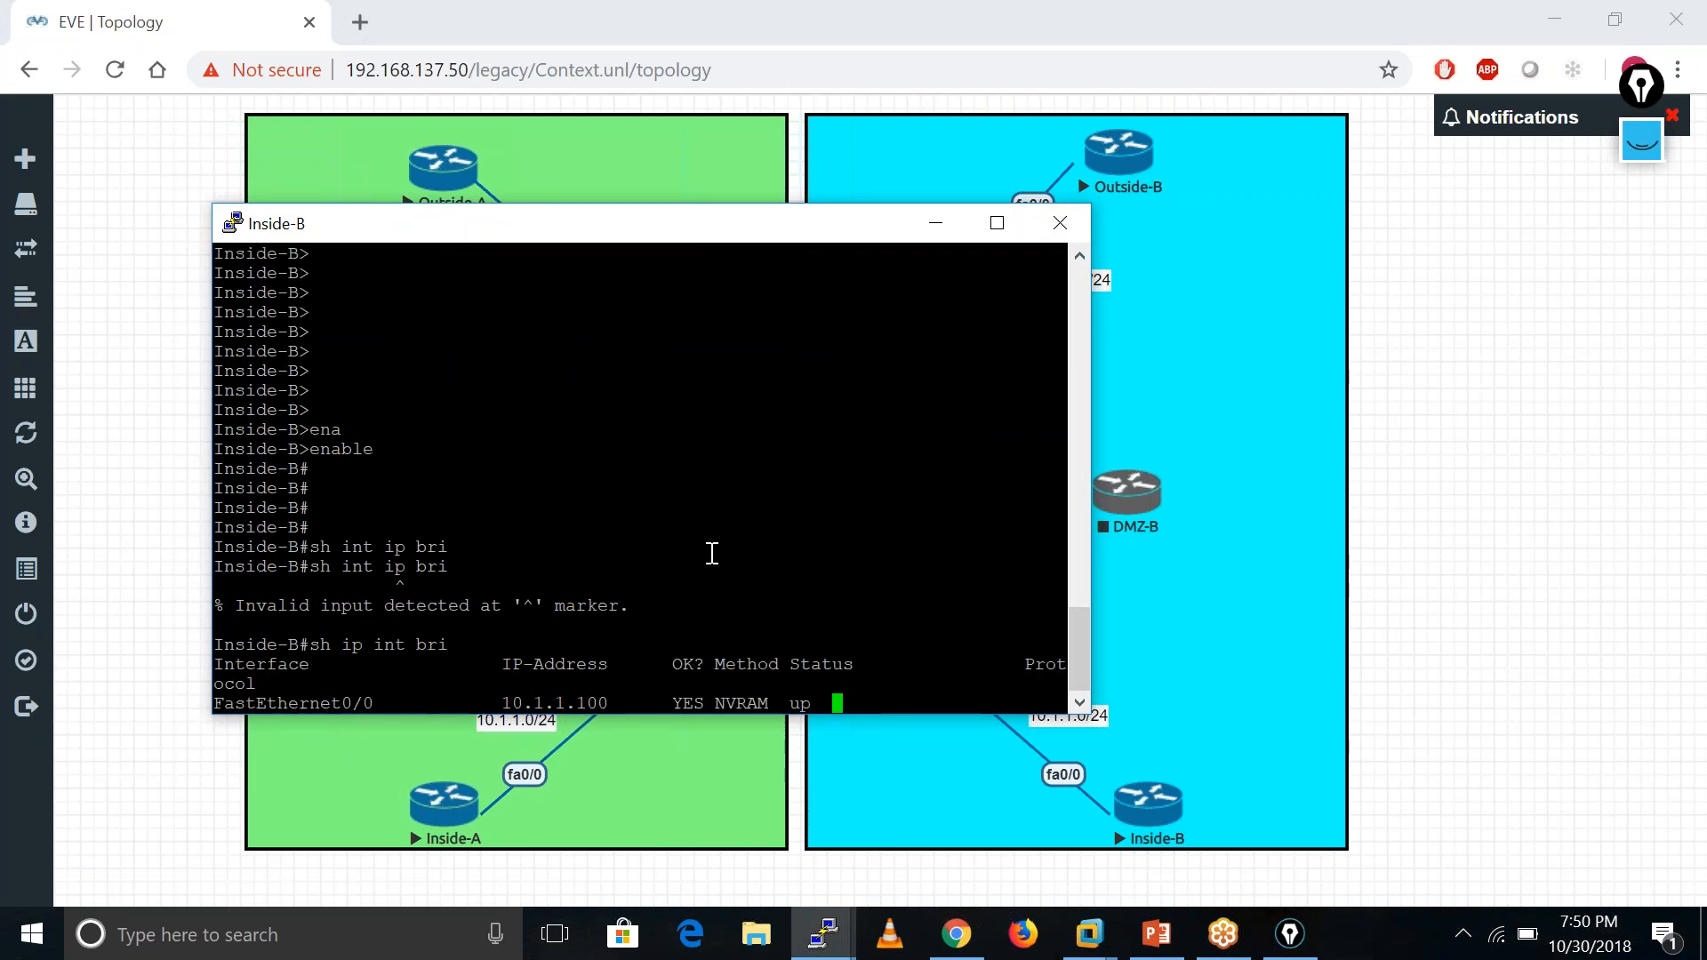
text(ping 10.1.1.)
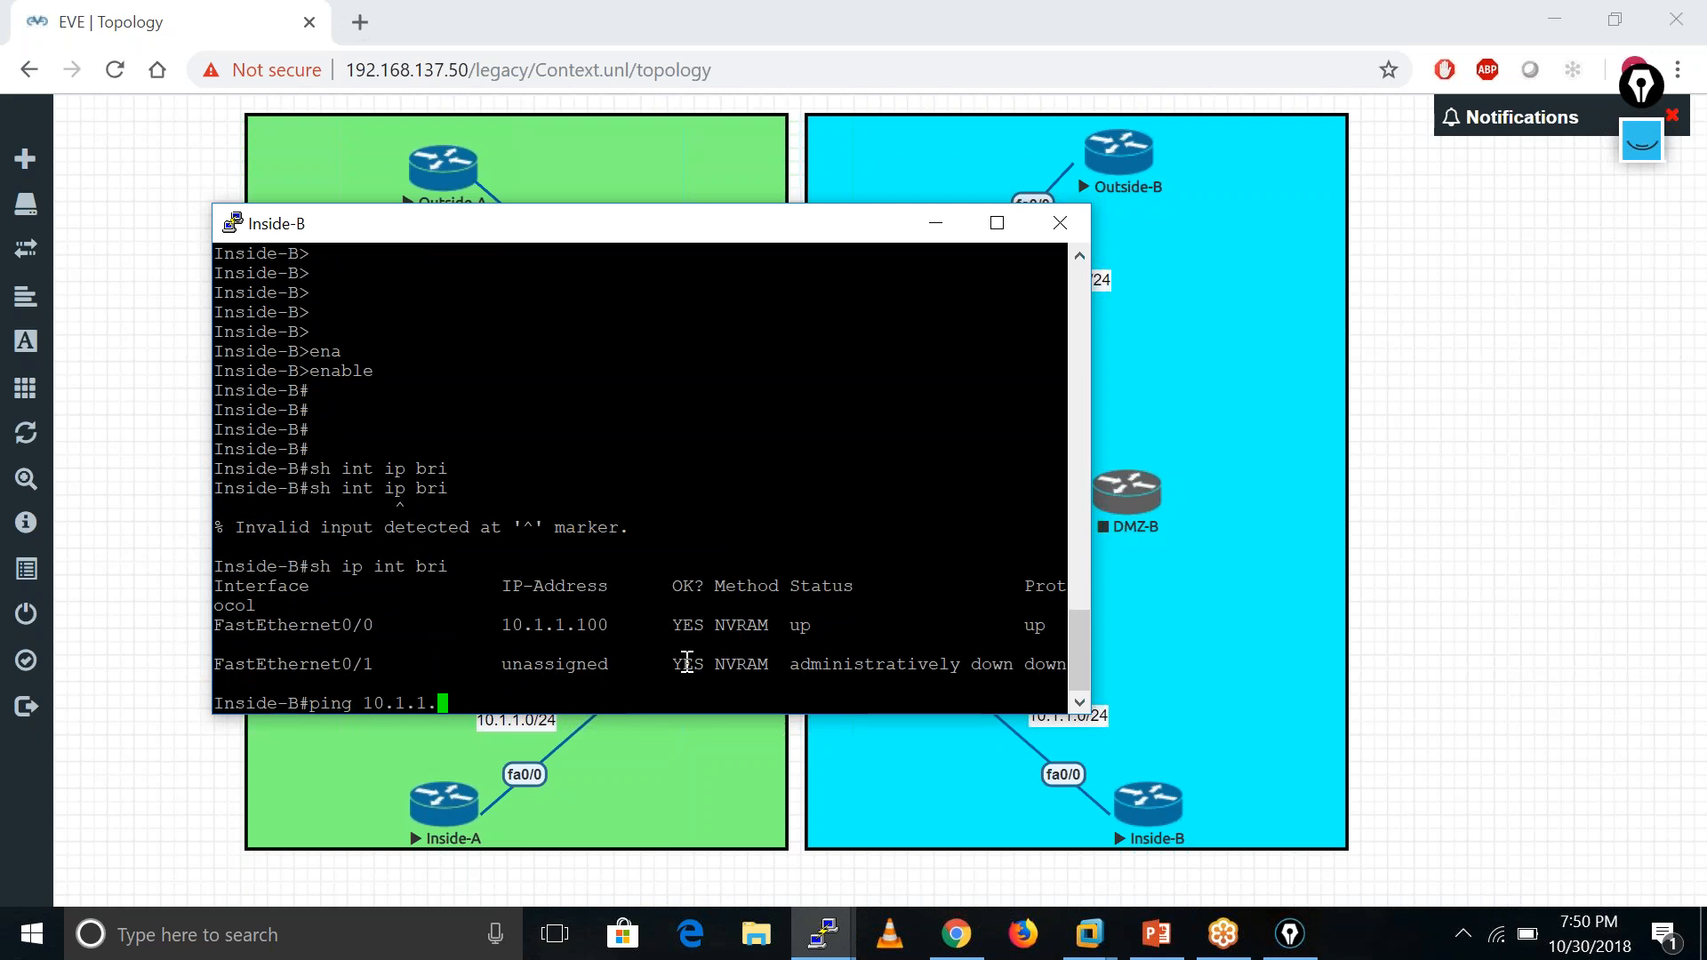
text(250)
key(Return)
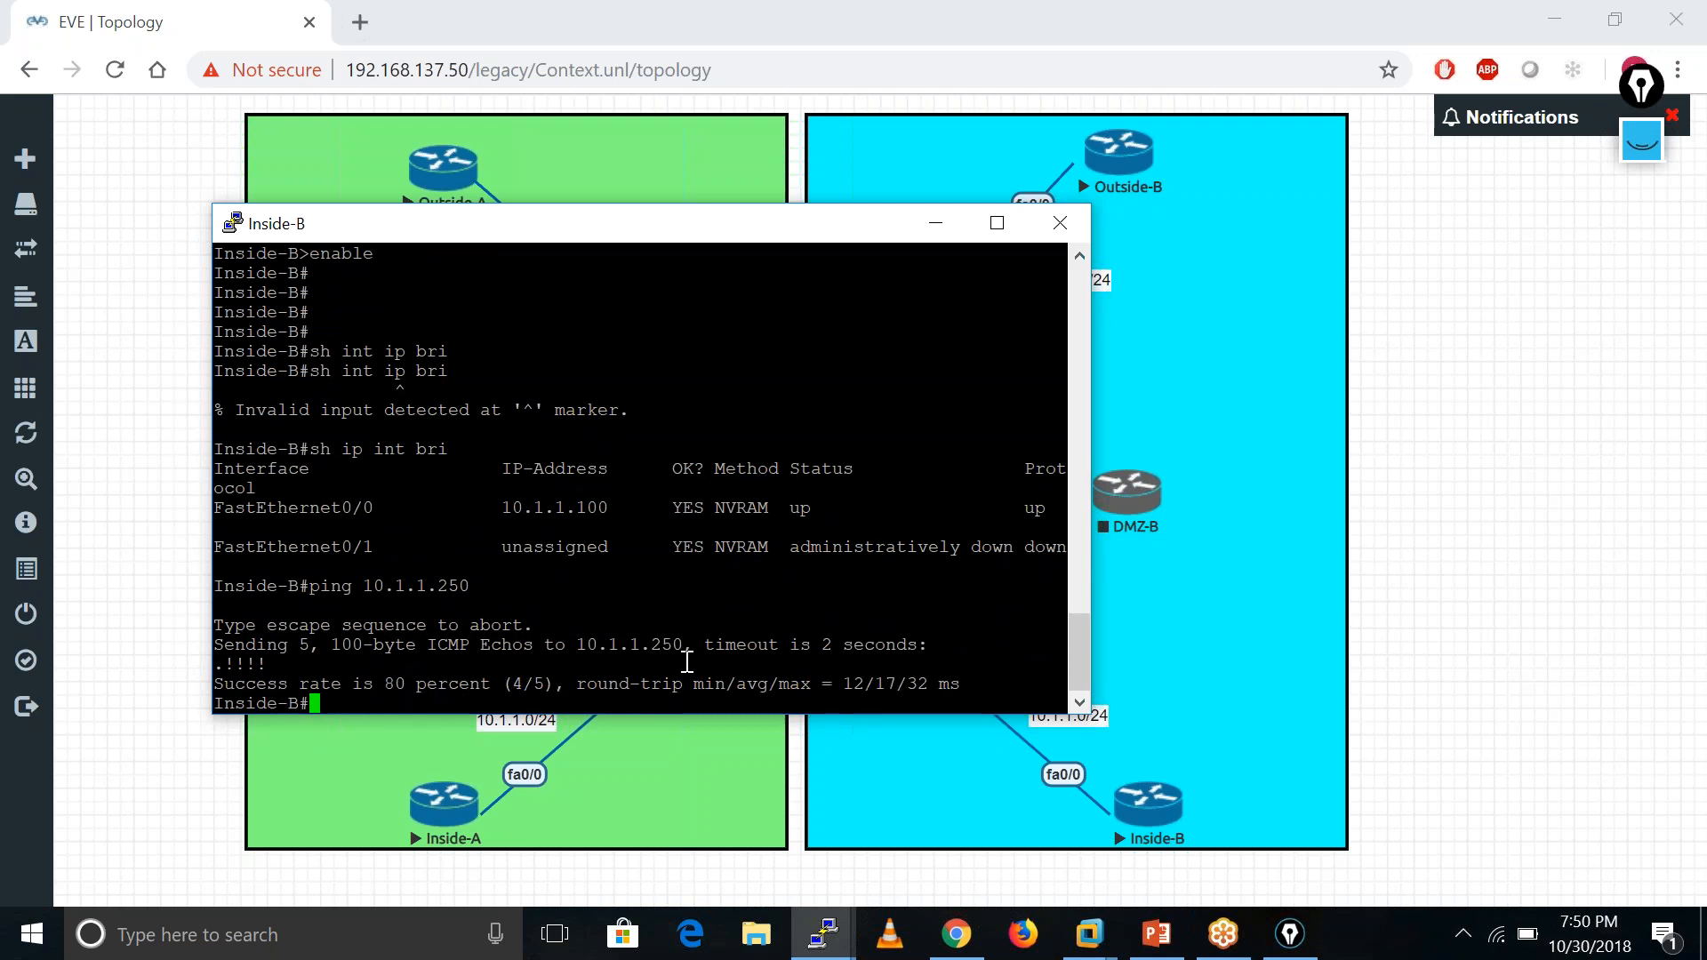
click(929, 223)
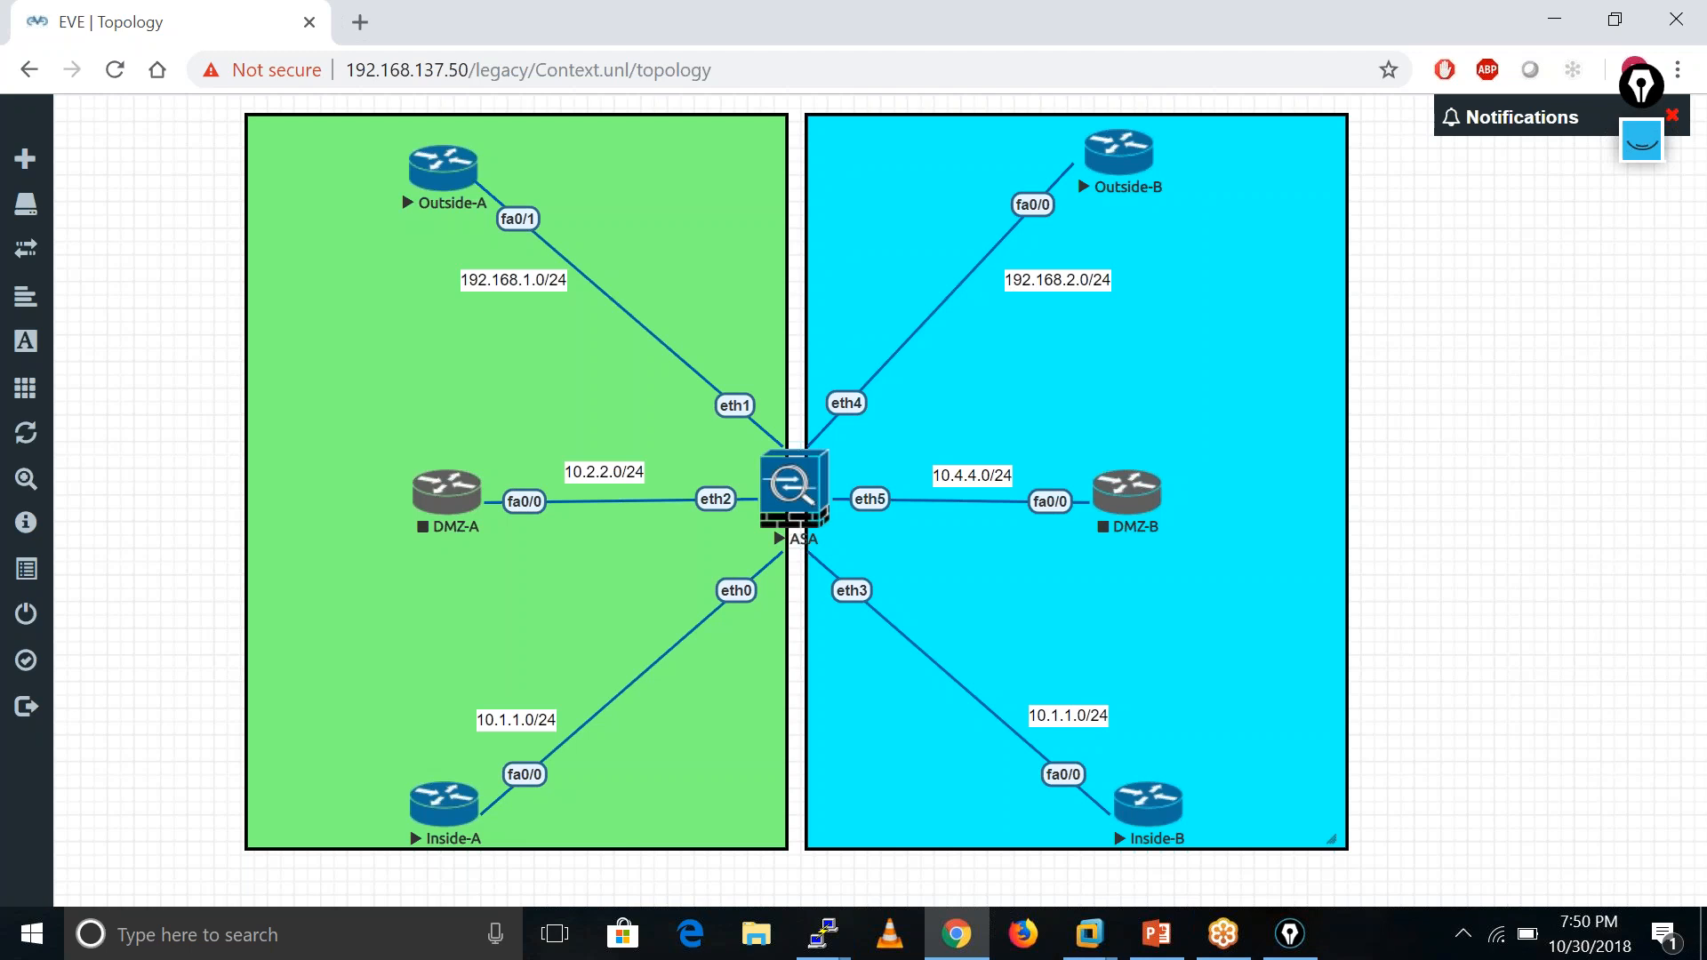
- Close the Outside-A PuTTY session and confirm with OK
click(818, 938)
click(813, 943)
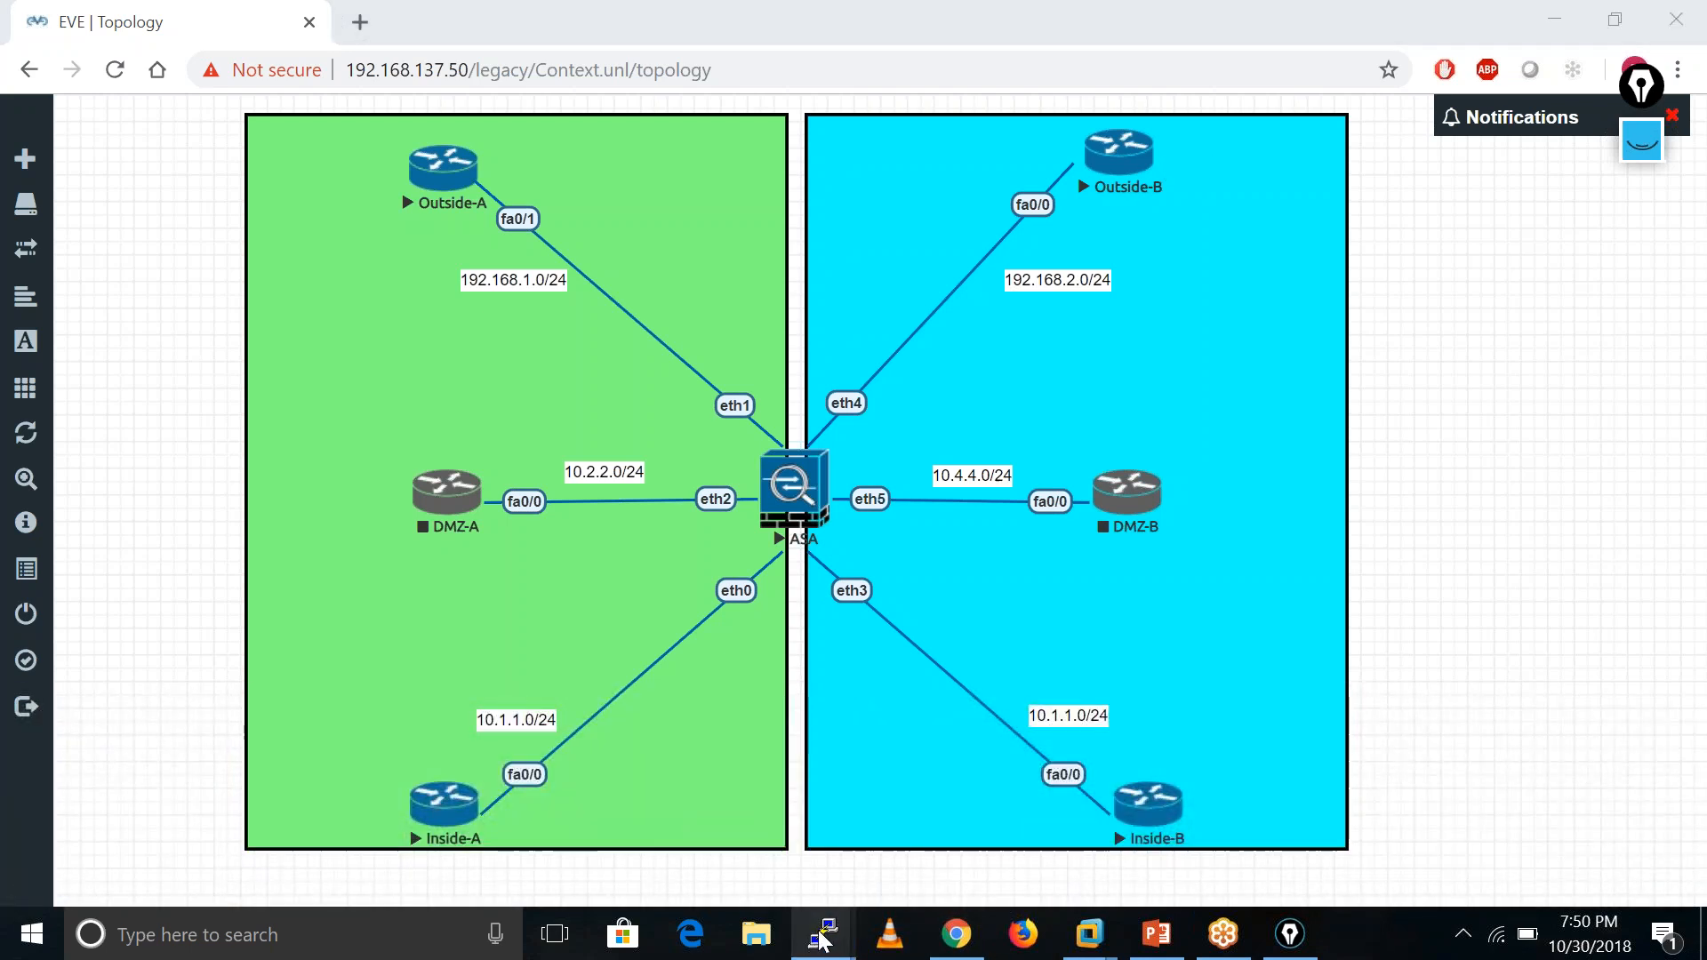
click(822, 941)
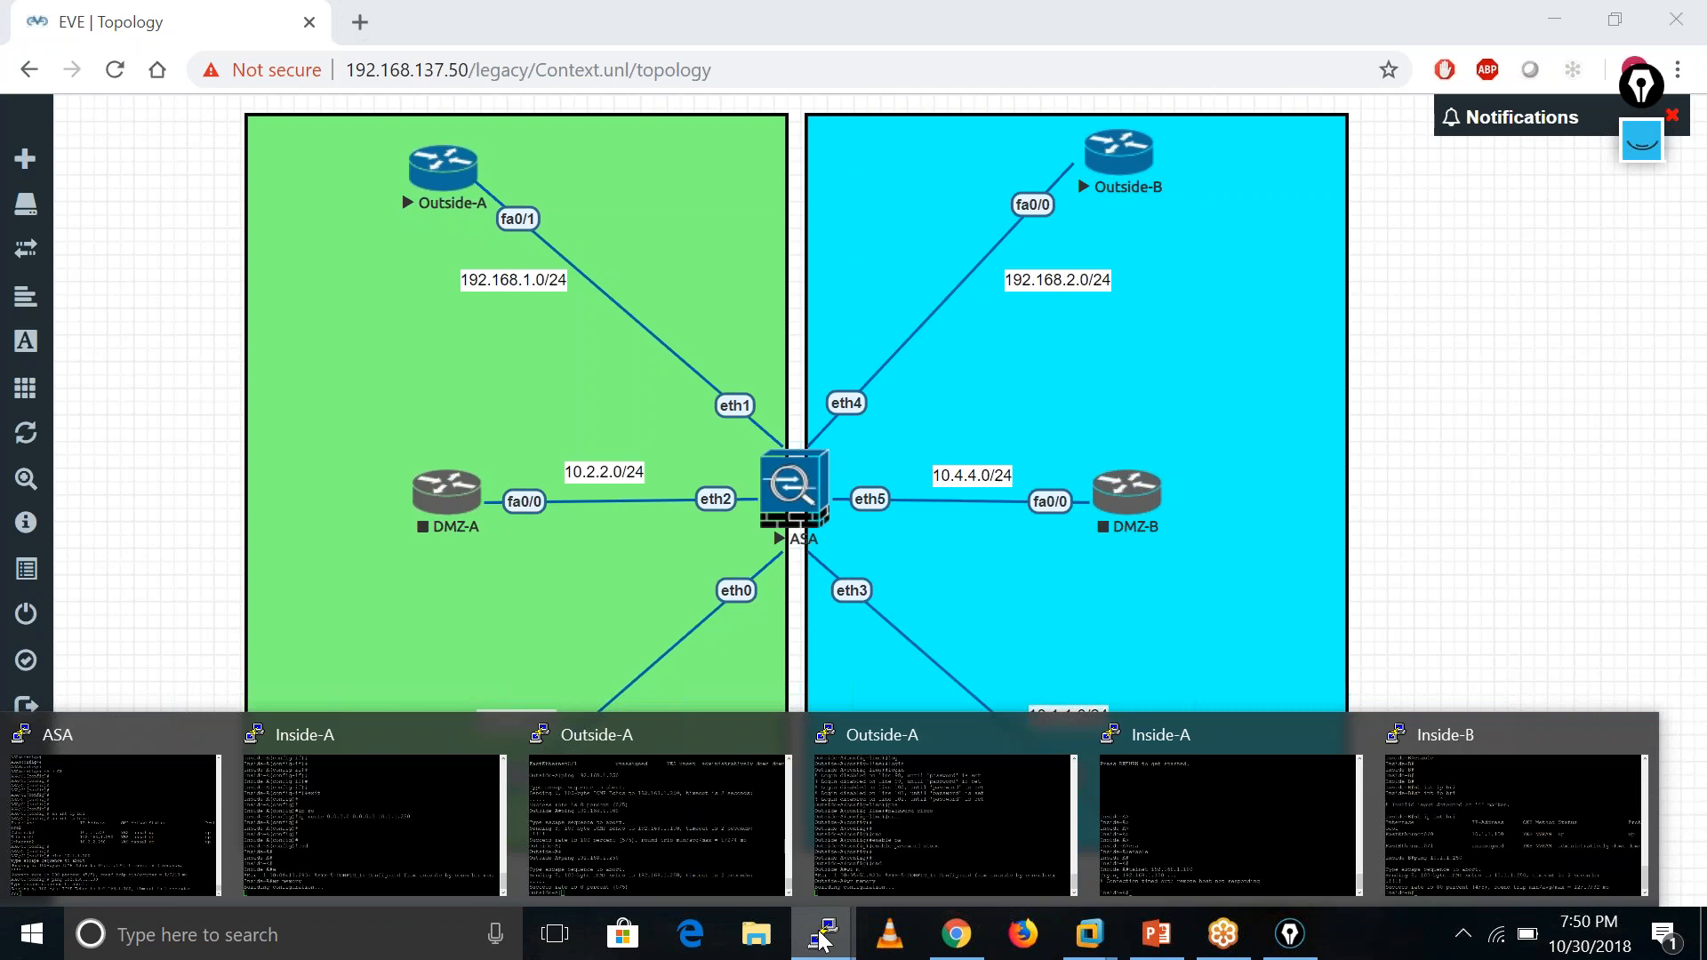
mouse_move(1438, 815)
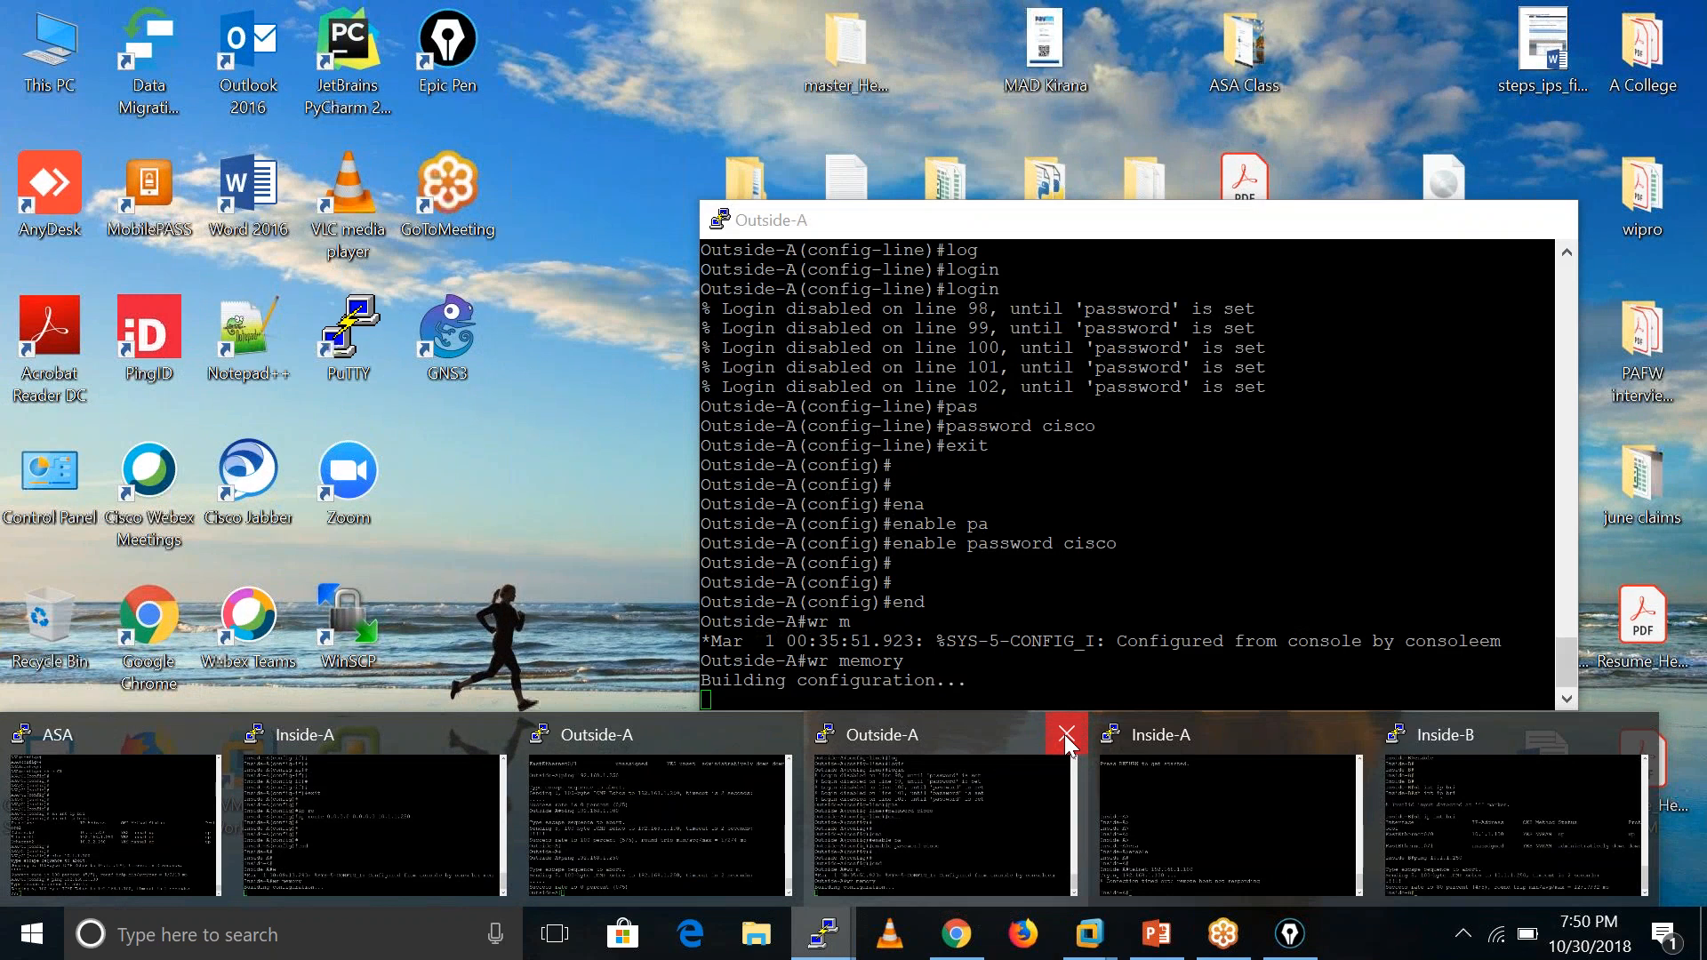
click(1064, 734)
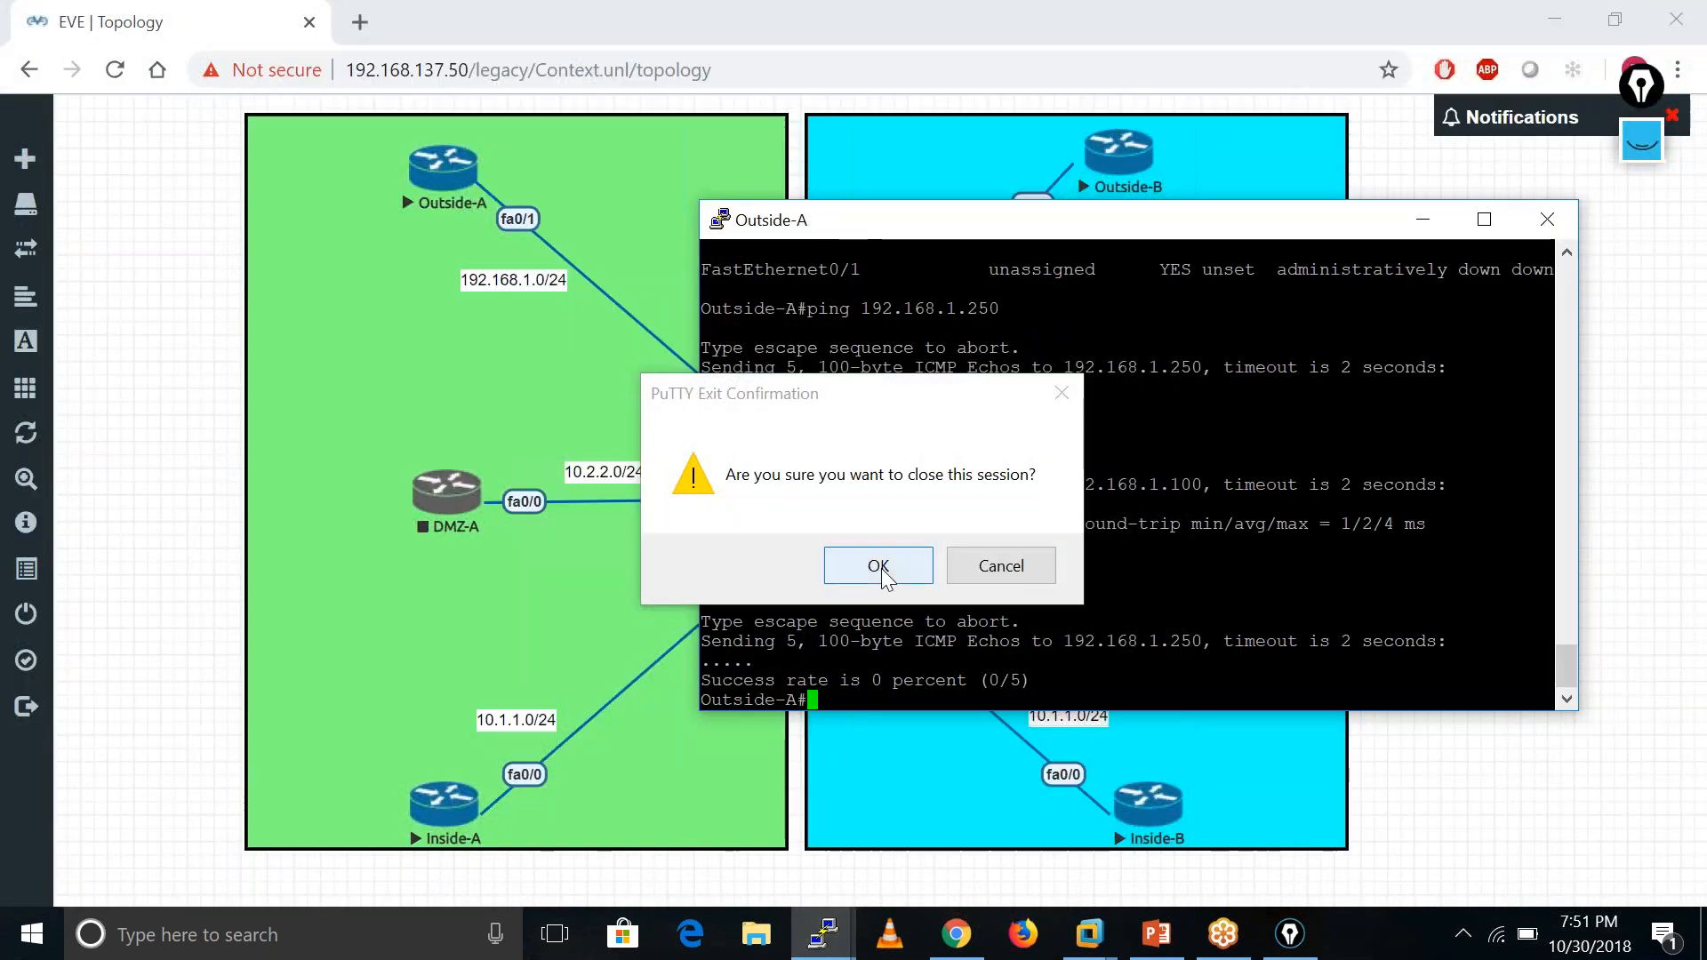
click(880, 562)
- Open the Outside-B console and enter privileged mode with 'enable'
click(1123, 160)
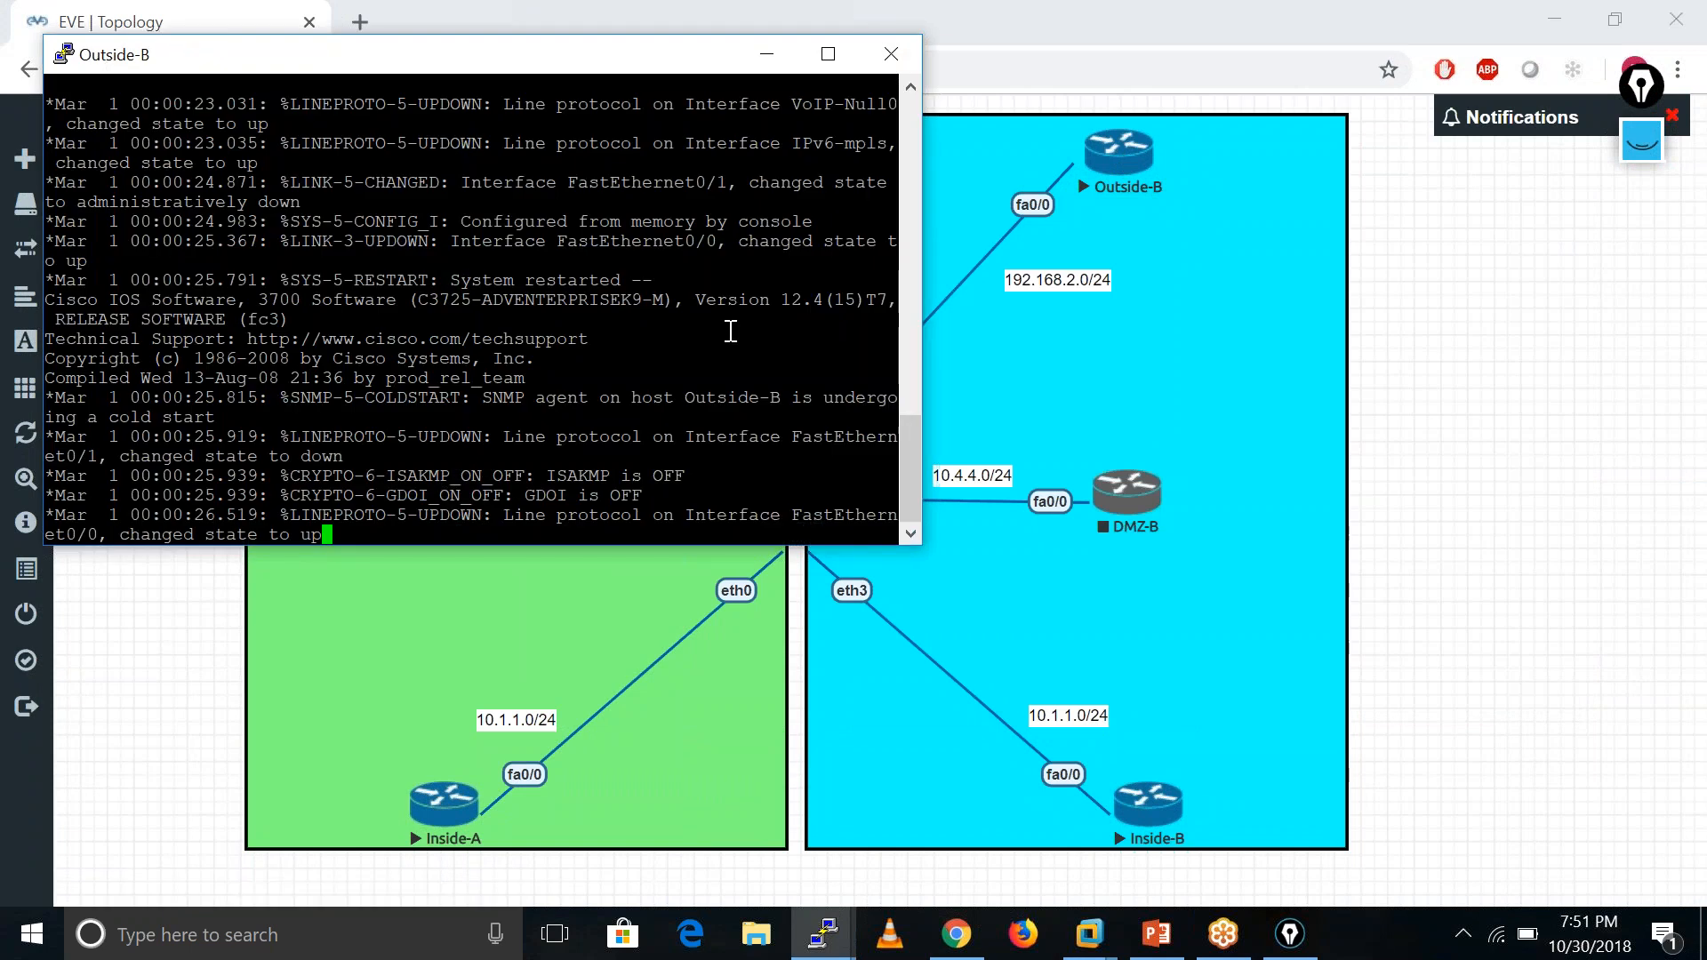
key(Return)
key(Return)
key(Return)
key(Return)
key(Return)
key(Return)
key(Return)
key(Return)
key(Return)
key(Return)
text(en)
key(Tab)
key(Return)
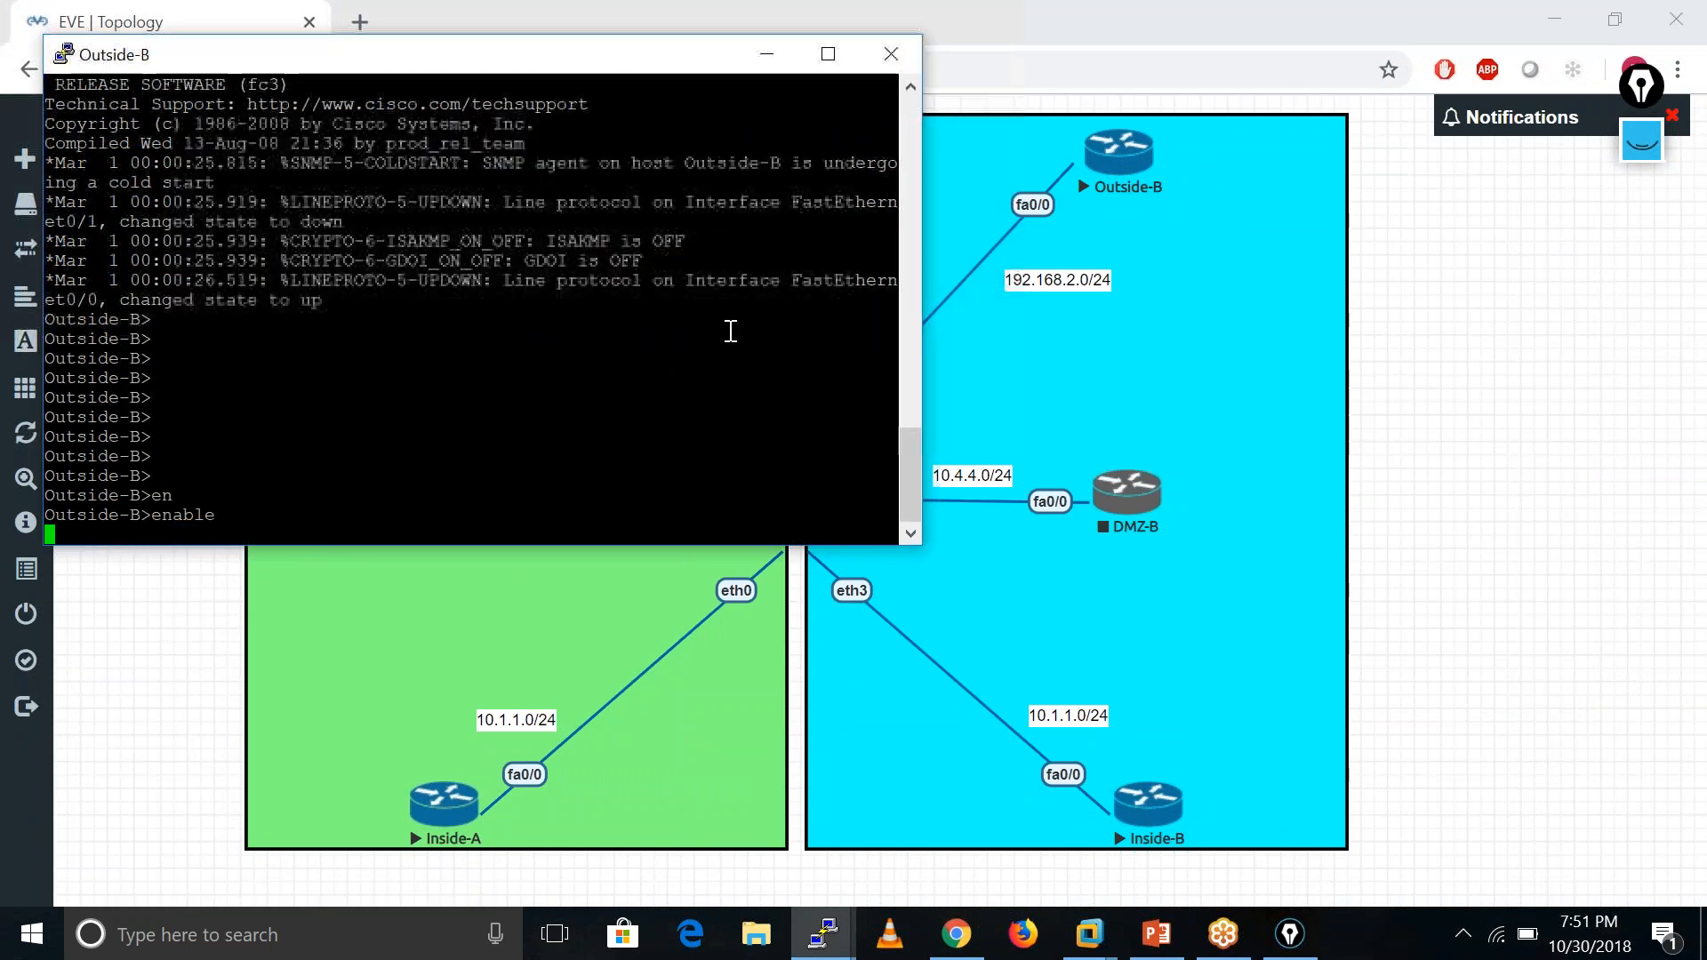
key(Return)
- Ping the ASA at 192.168.2.250 from Outside-B, getting 80 percent success
text(ping 192.168.)
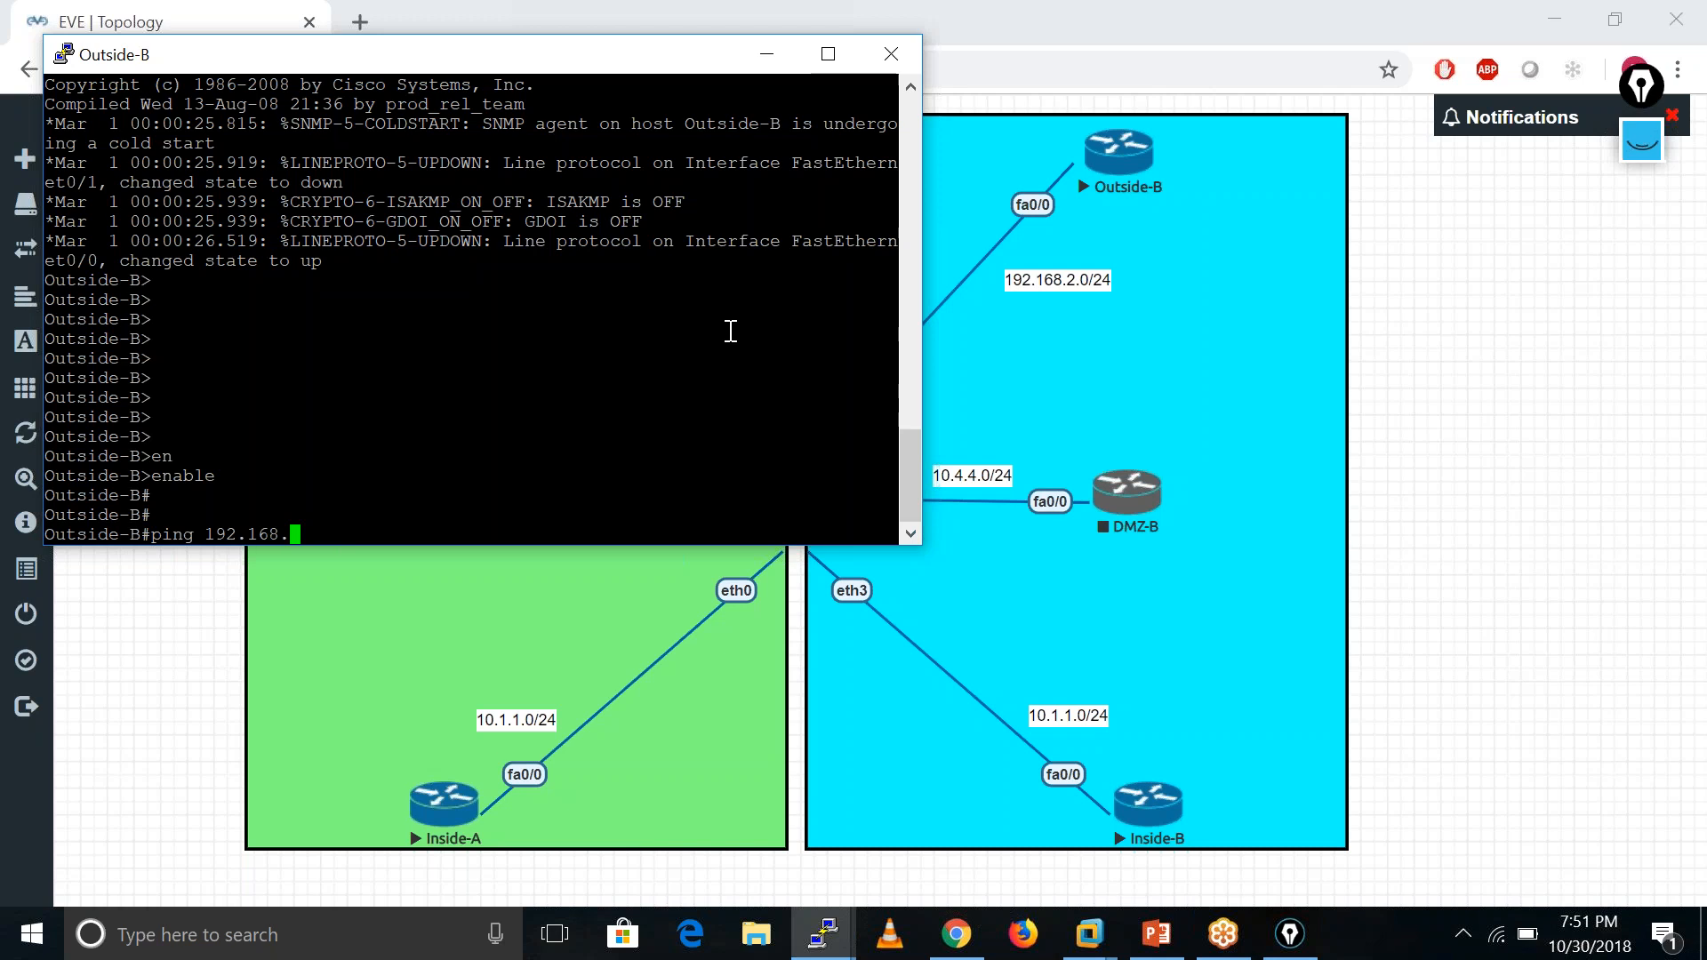
text(2.250)
key(Return)
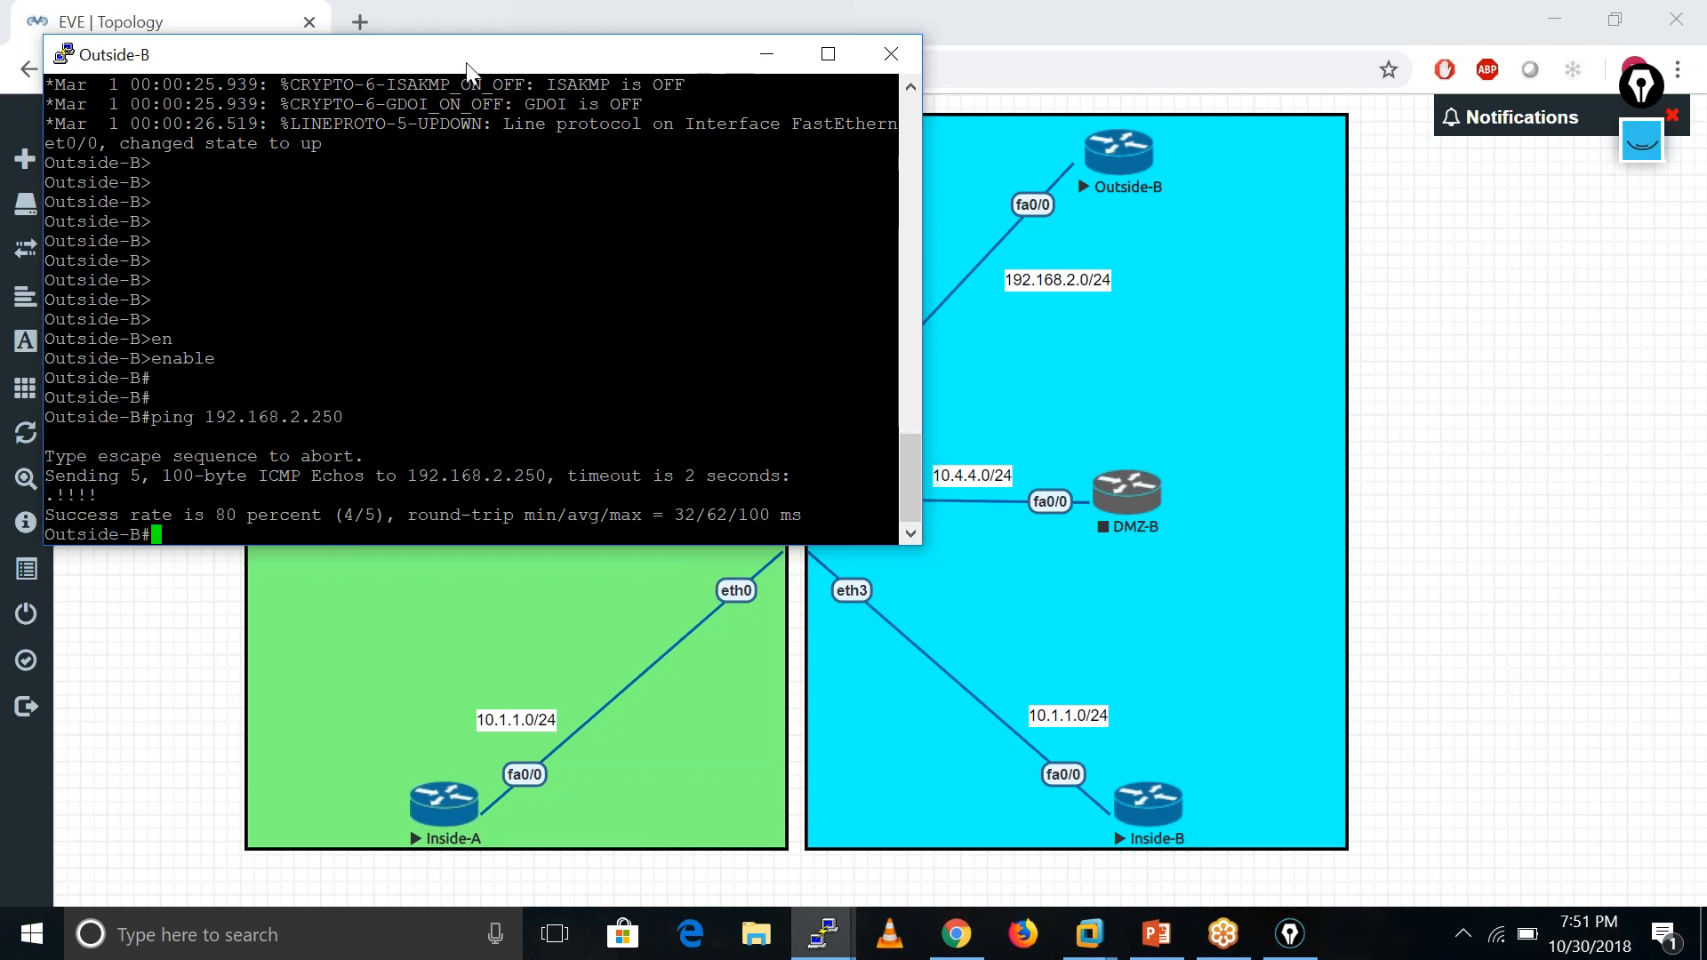
drag(671, 54, 1632, 171)
drag(1425, 178, 1546, 146)
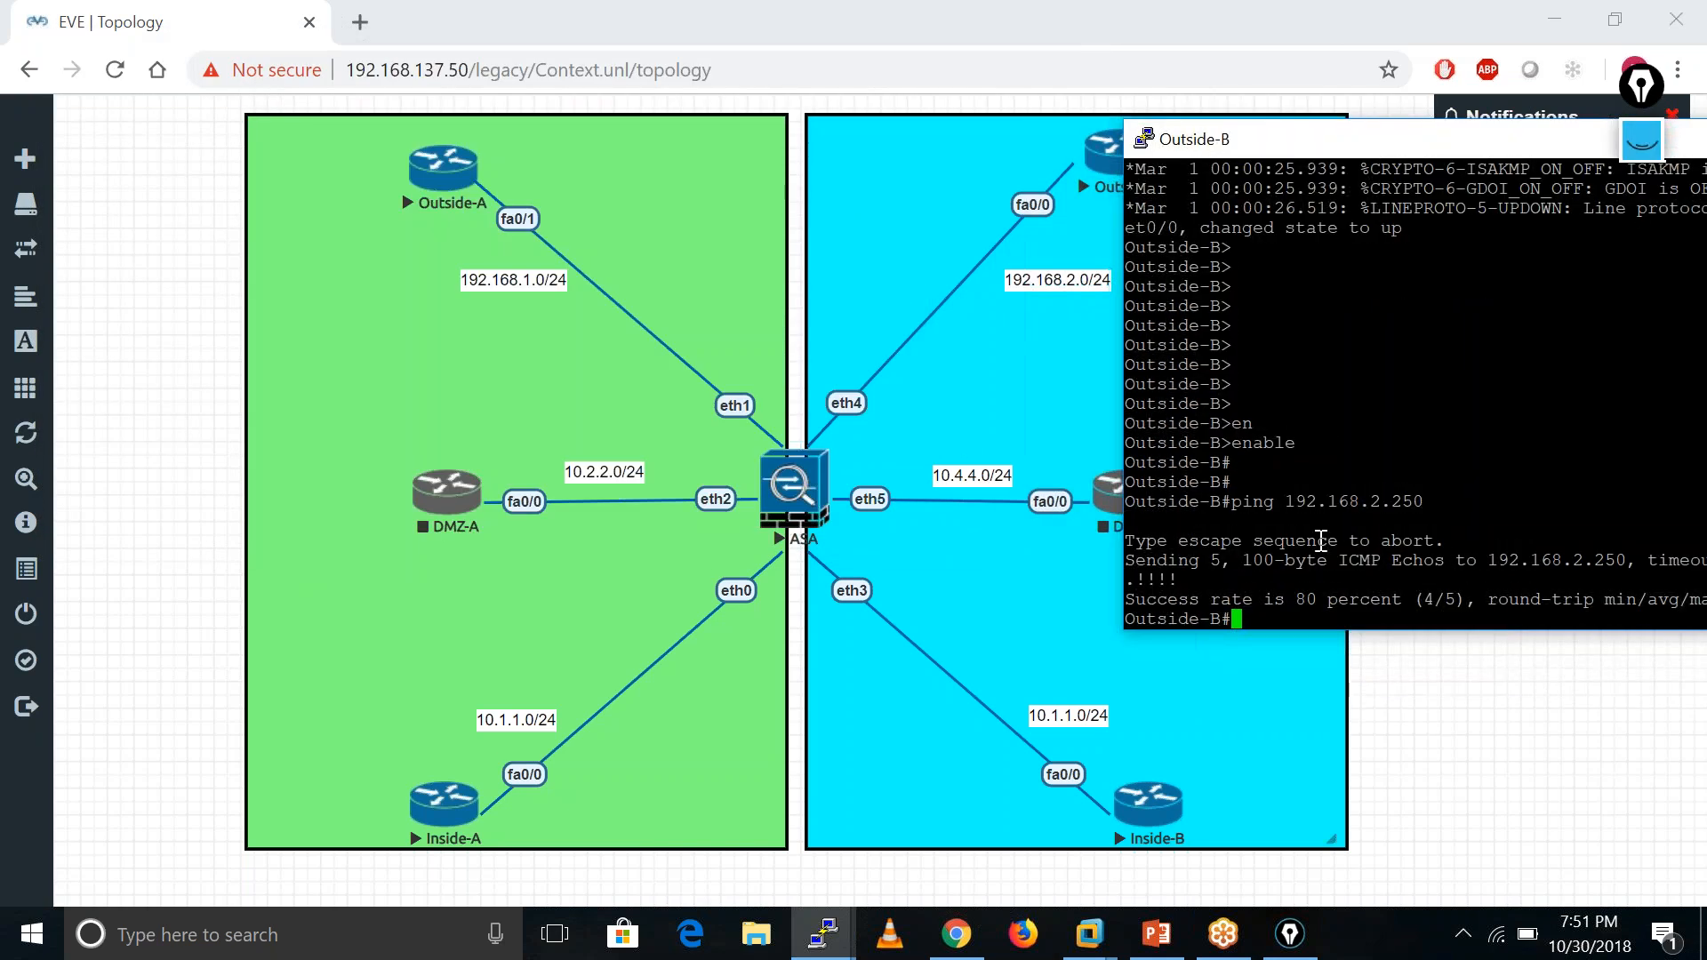
- Give Outside-B's line vty 0 4 a password and require login
key(Return)
key(Return)
key(Return)
key(Return)
key(Return)
text(conf t)
key(Return)
key(Return)
key(Return)
text(l)
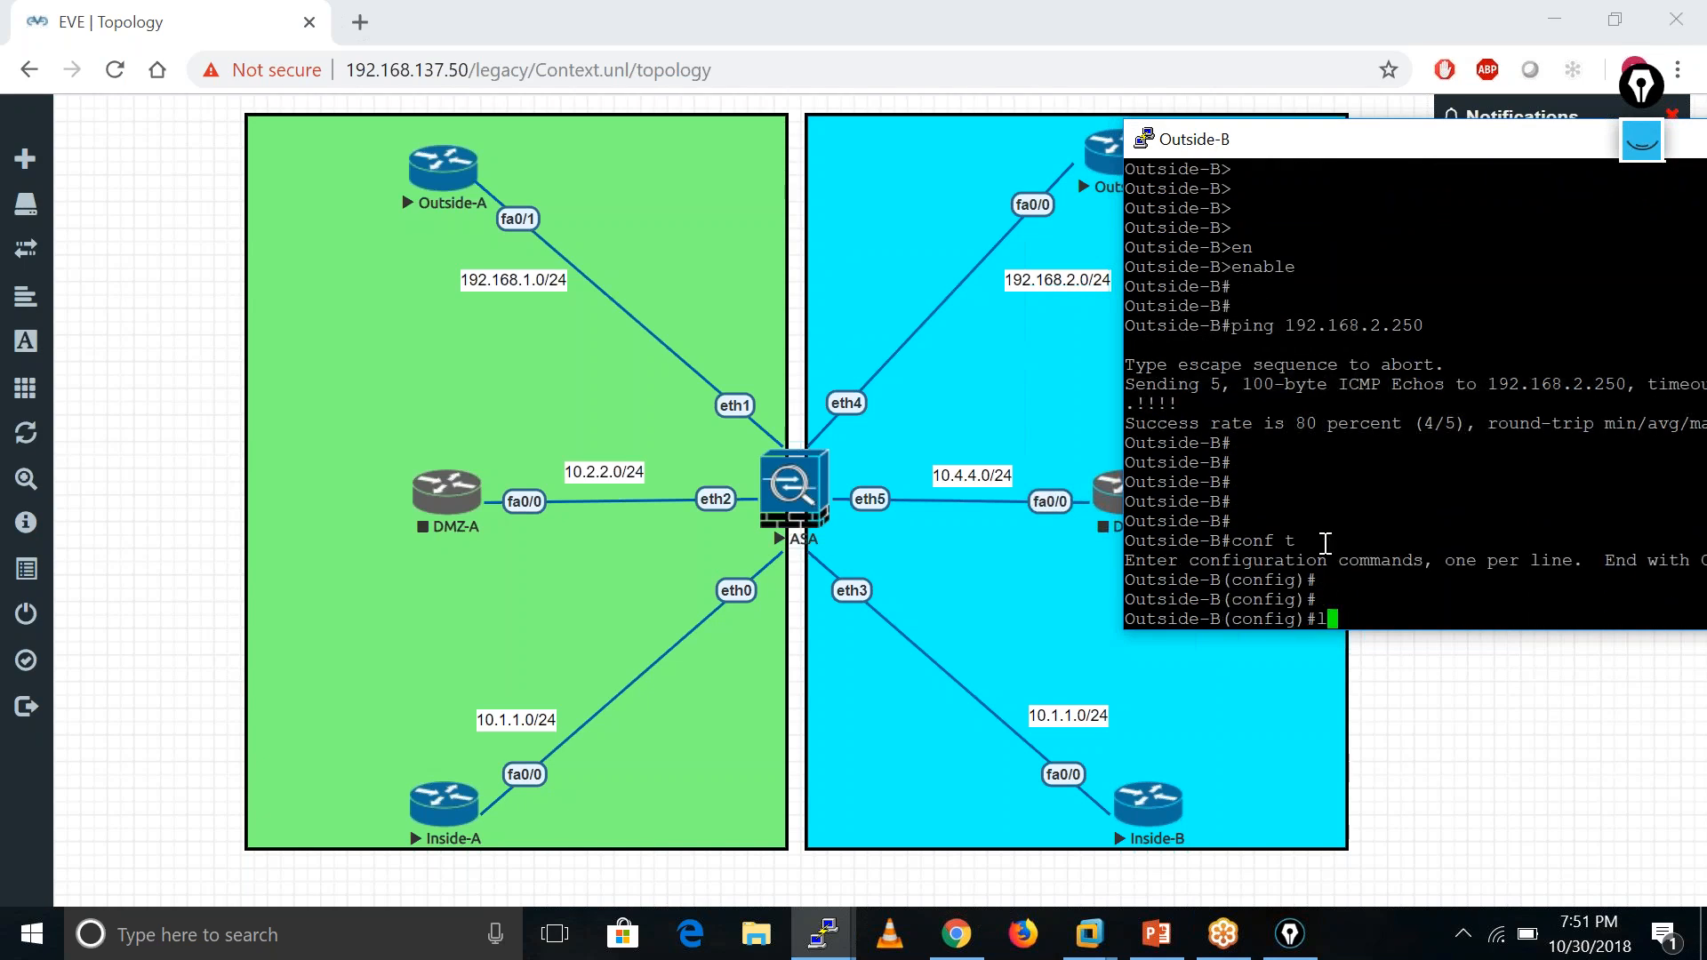
text(ine vty 0 4)
key(Return)
text(pas)
key(Tab)
text(cisco)
key(Return)
text(loi)
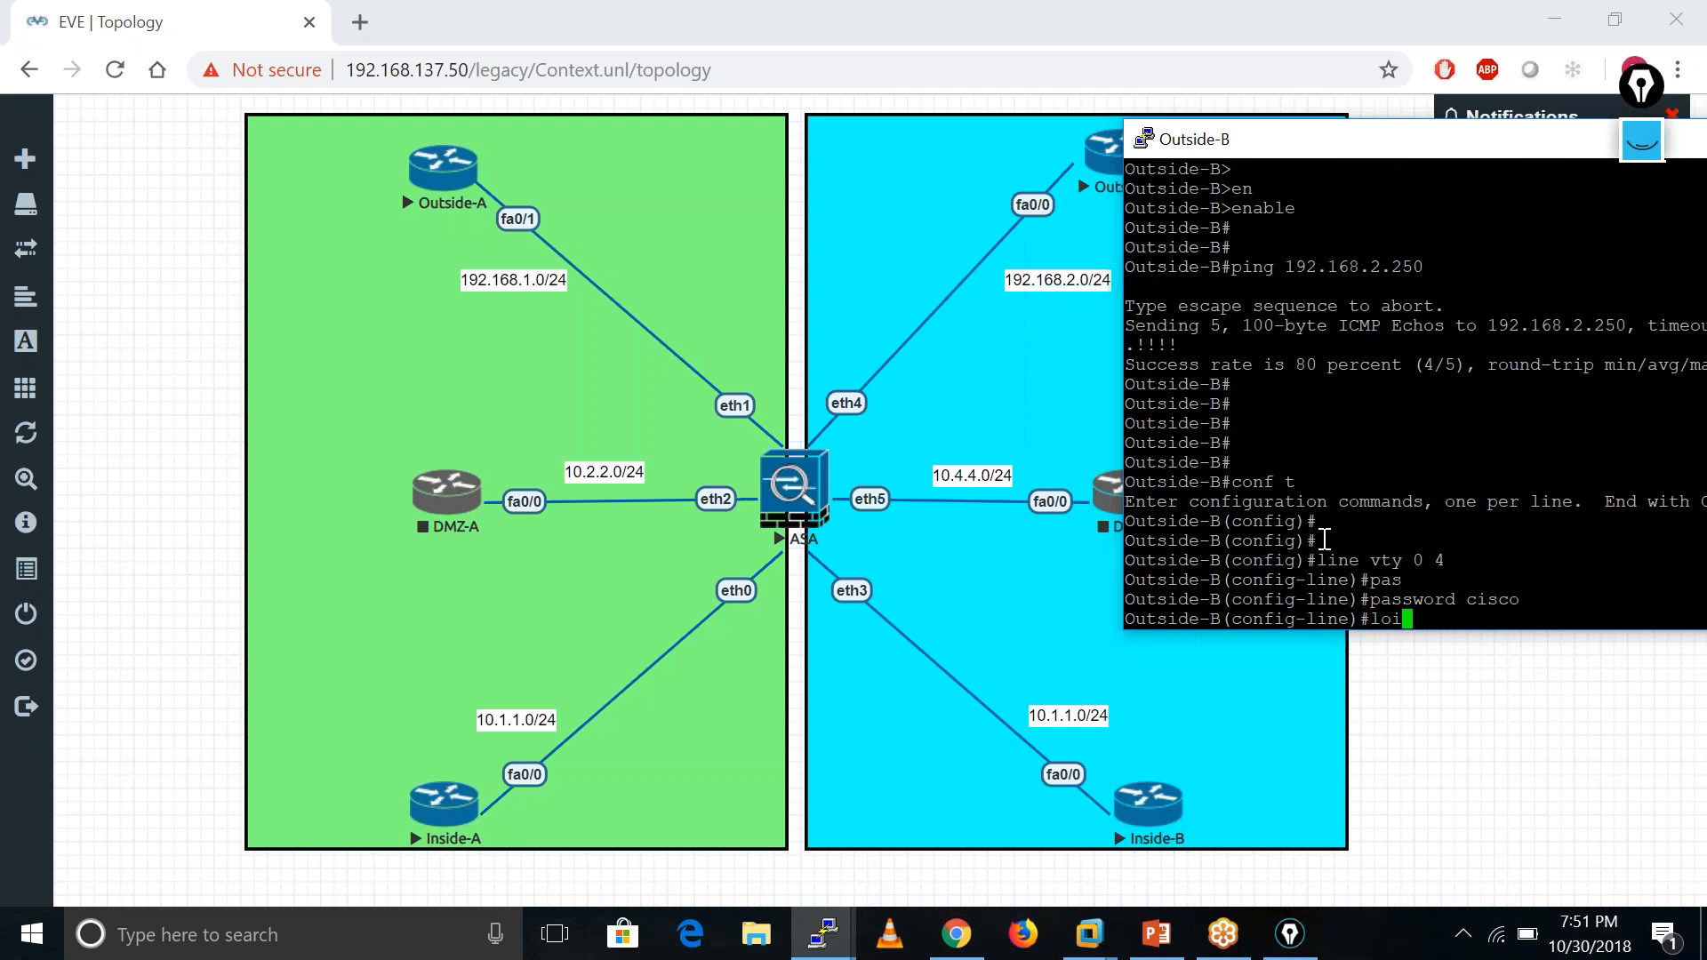
key(BackSpace)
text(gi)
key(Return)
- Set an enable password on Outside-B and save the configuration with wr mem
text(e)
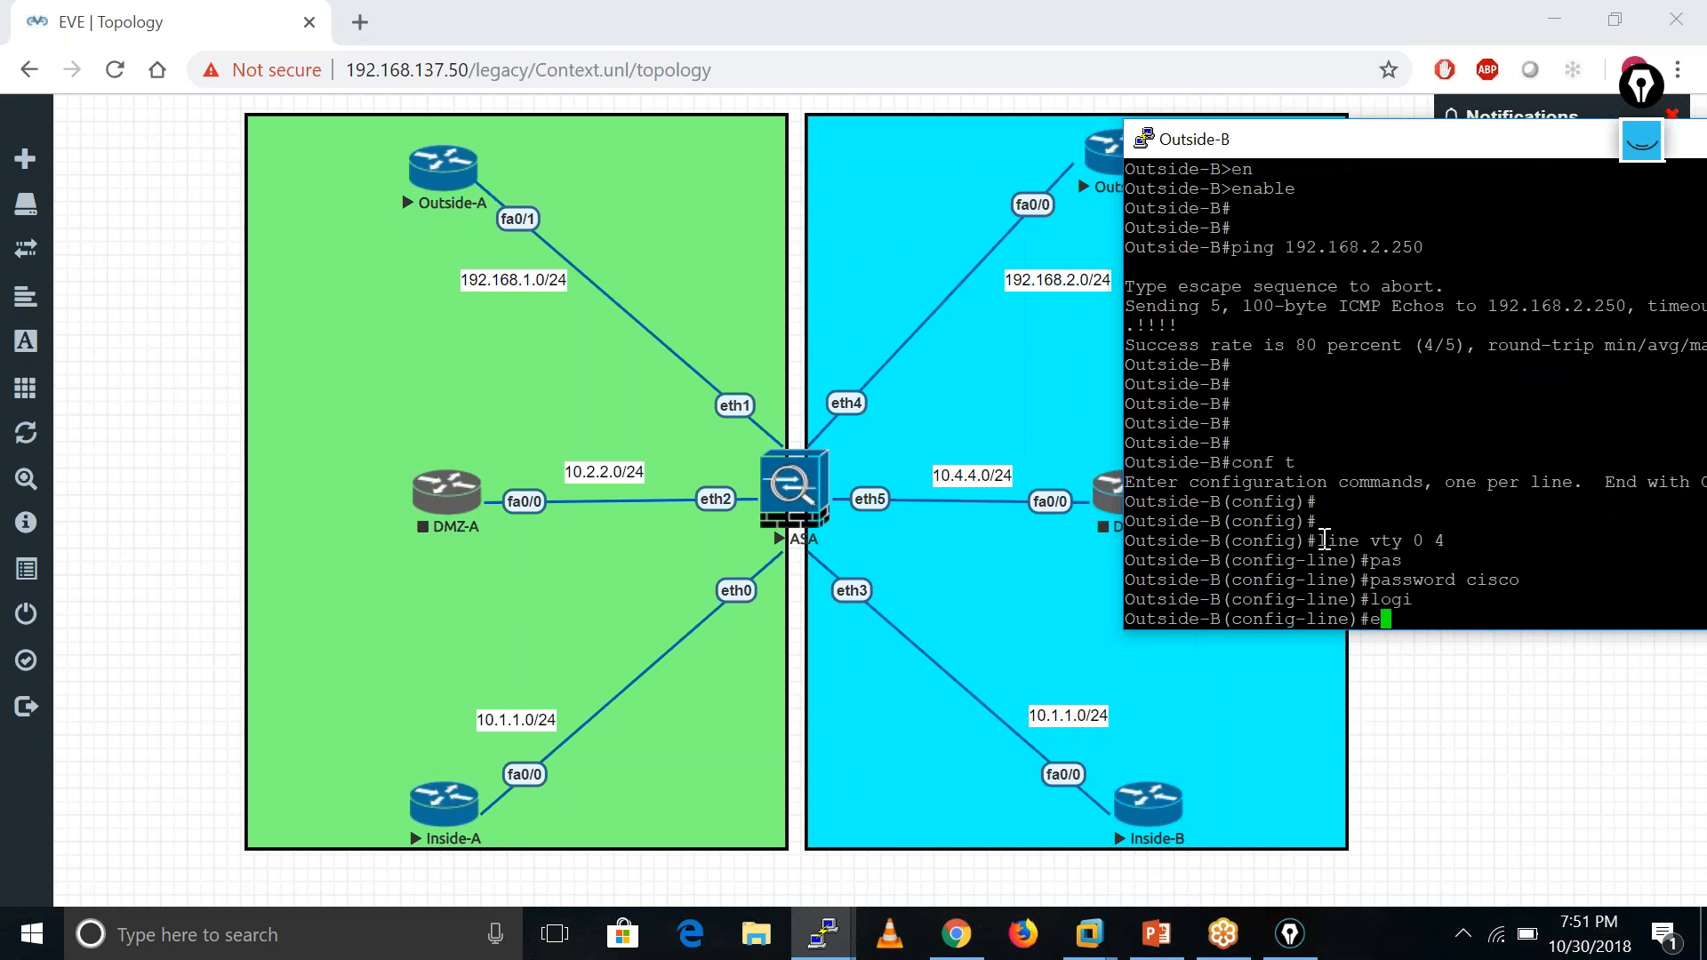
text(na pass cisco)
key(Return)
key(Return)
key(Return)
key(Return)
key(Return)
key(Return)
key(Return)
key(Return)
text(end)
key(Return)
text(wr mem)
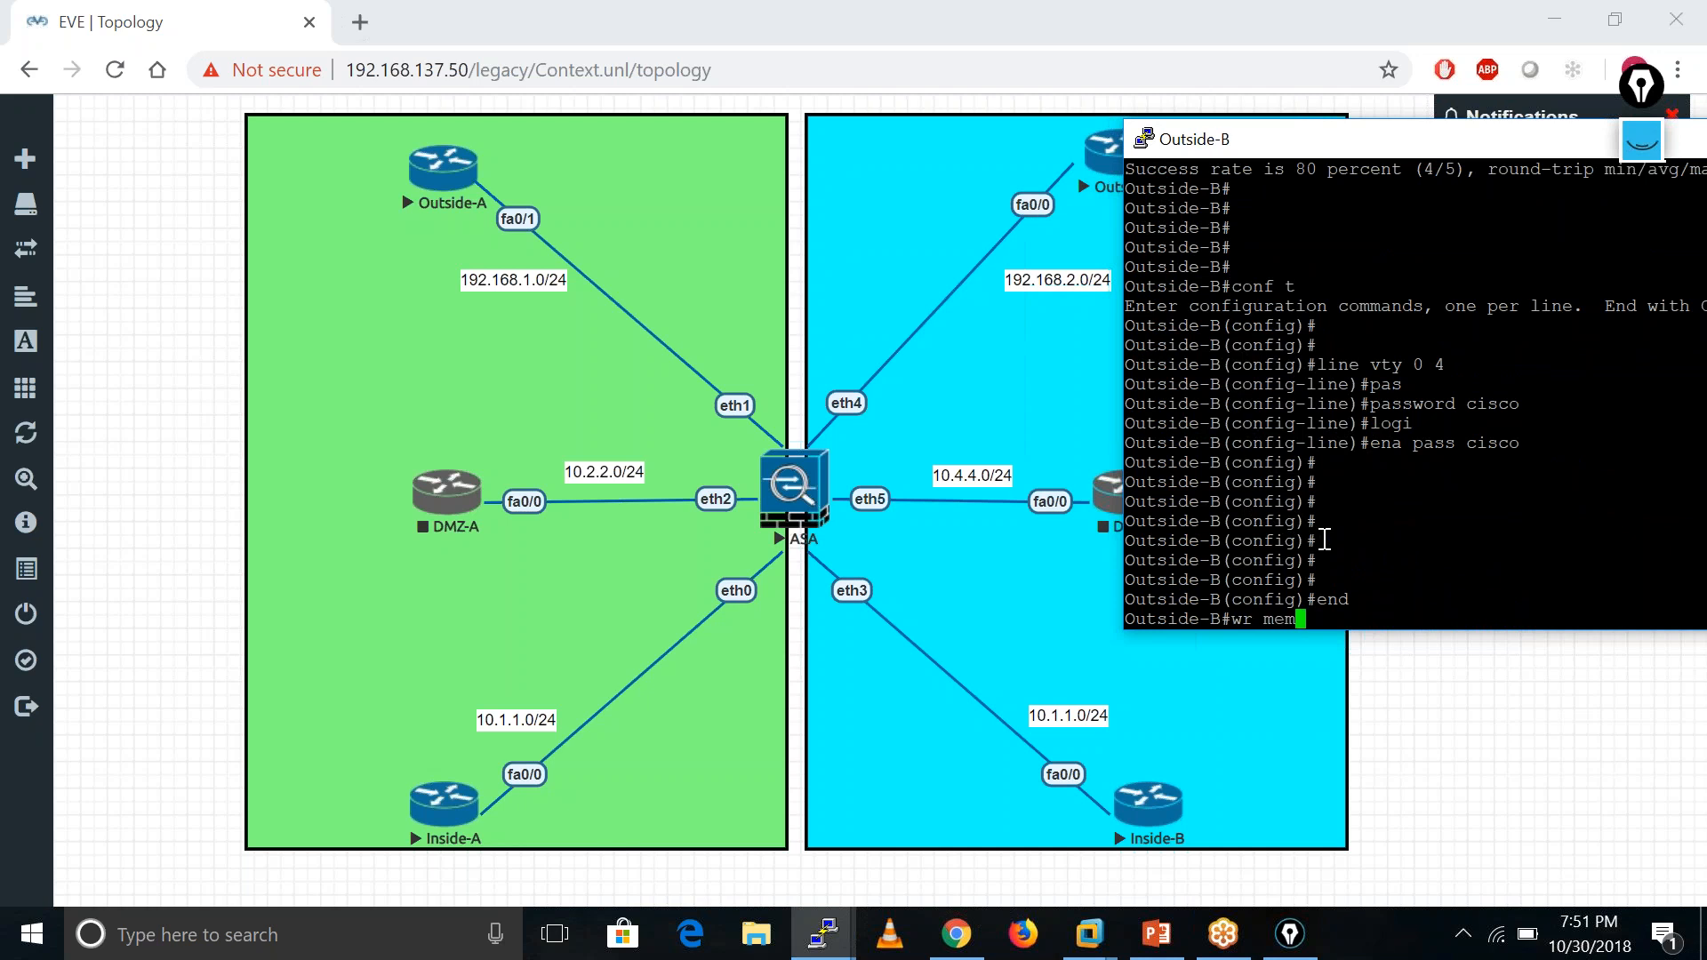
key(Return)
drag(1519, 153, 1074, 194)
click(1403, 180)
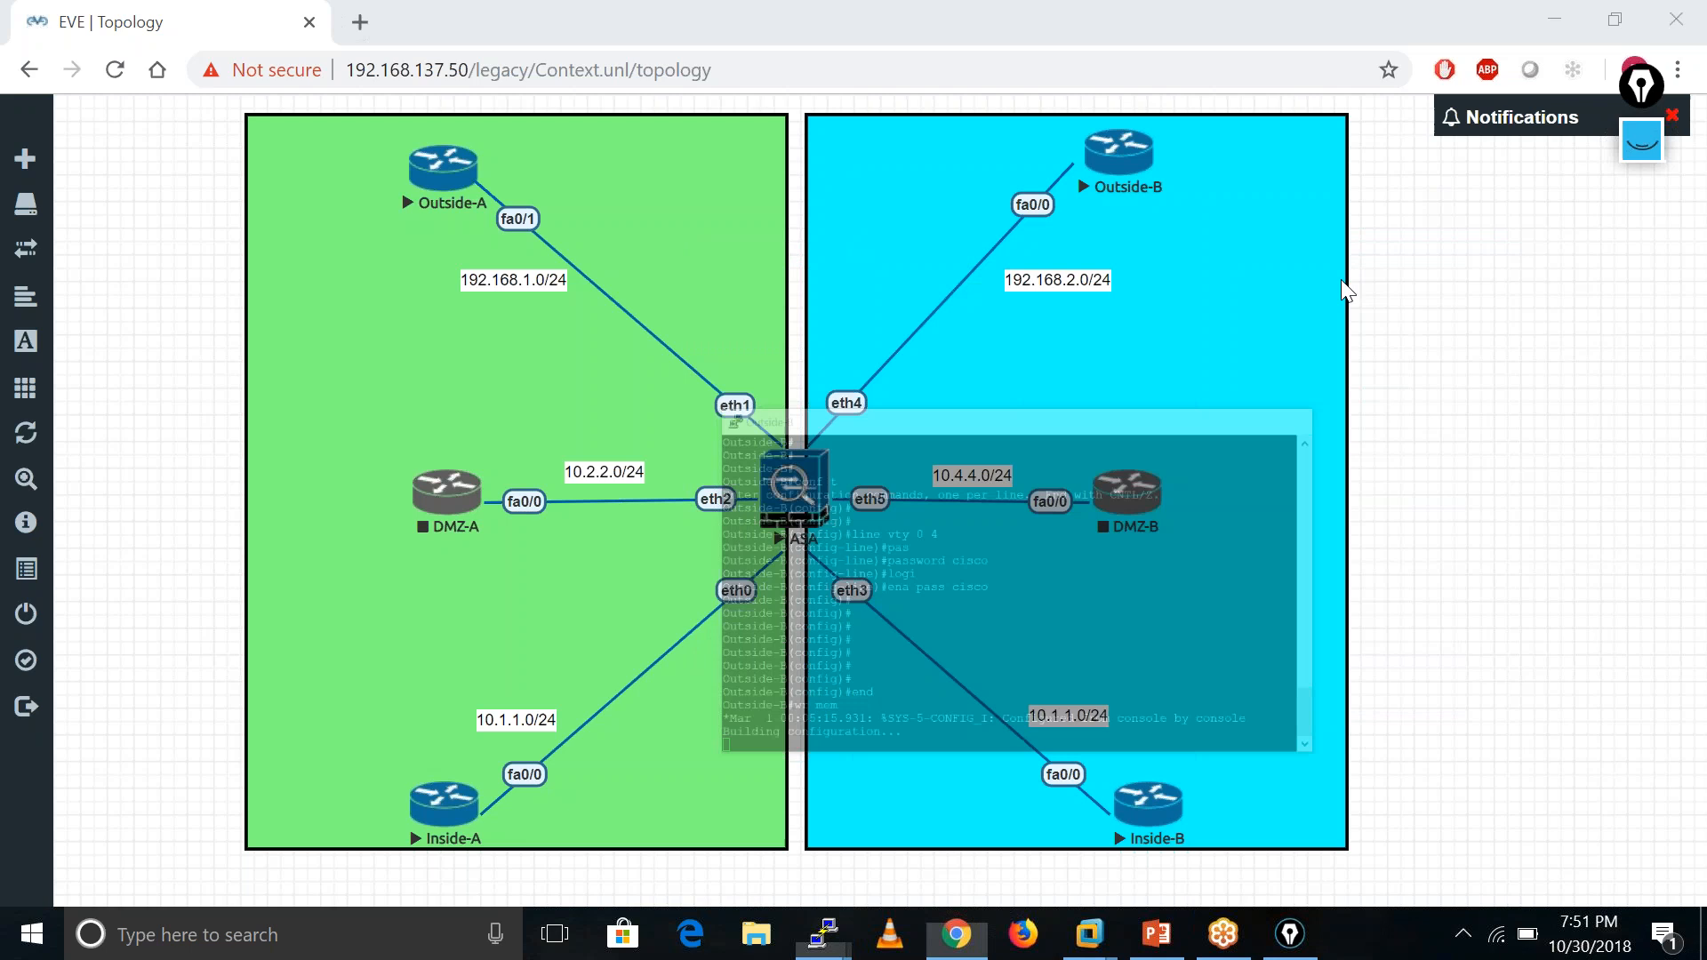
- Telnet from Inside-B to Outside-B at 192.168.2.100 and log in with the vty password
mouse_move(838, 945)
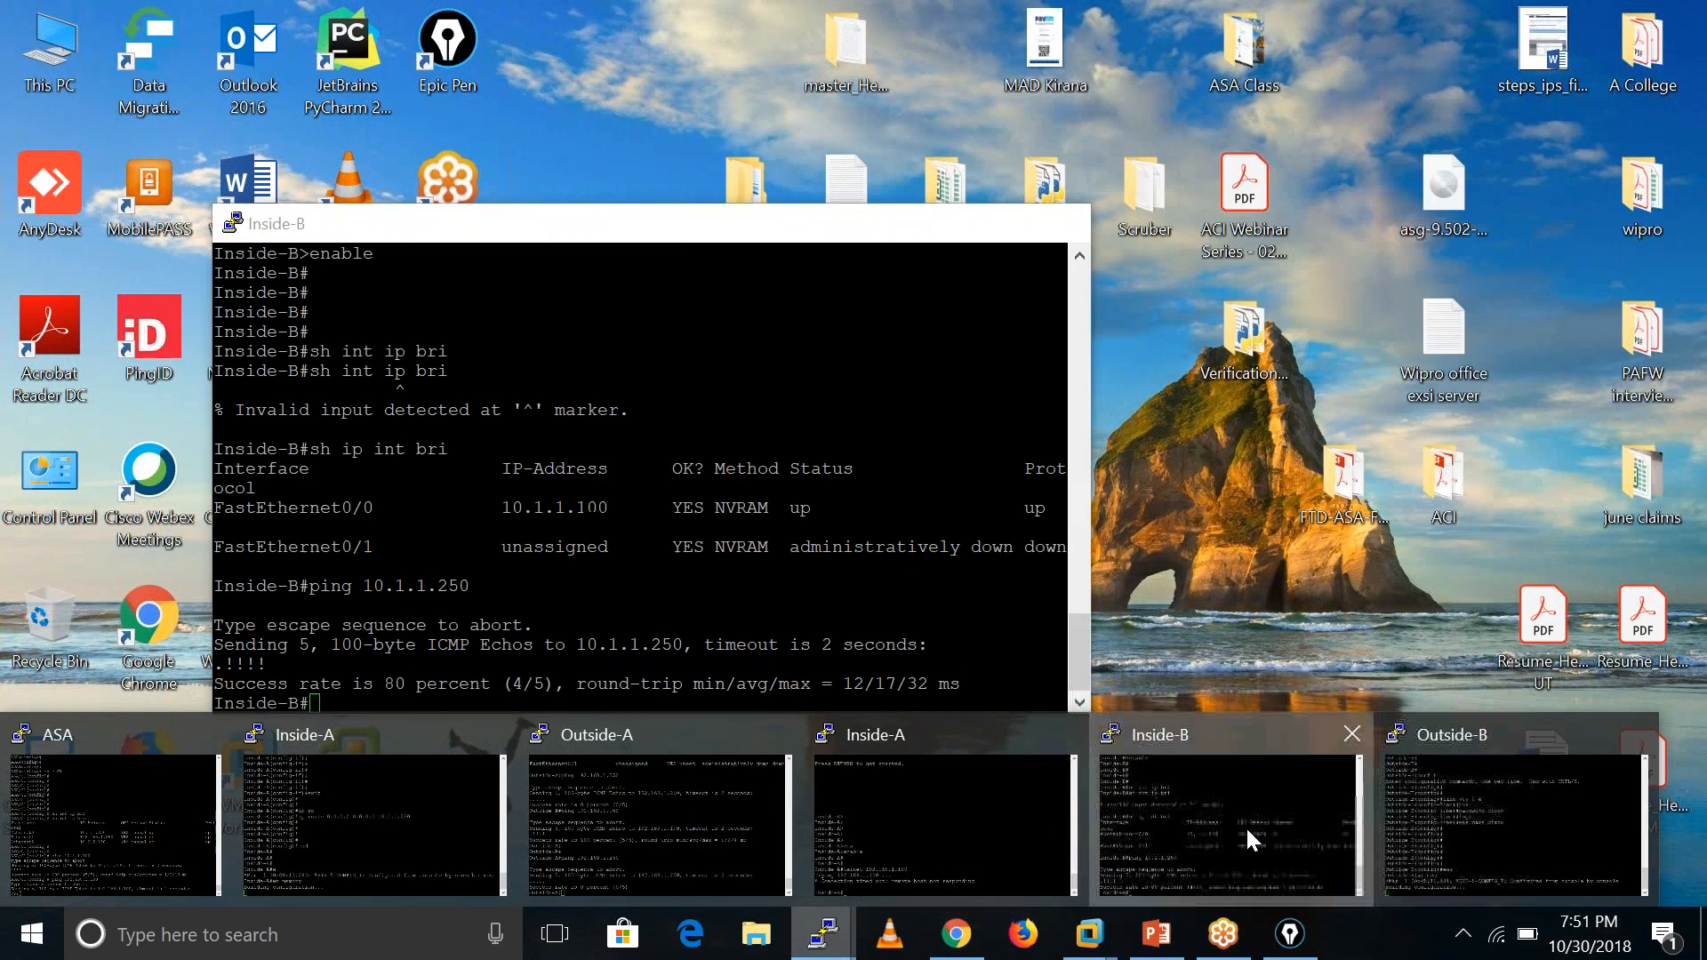
click(1246, 825)
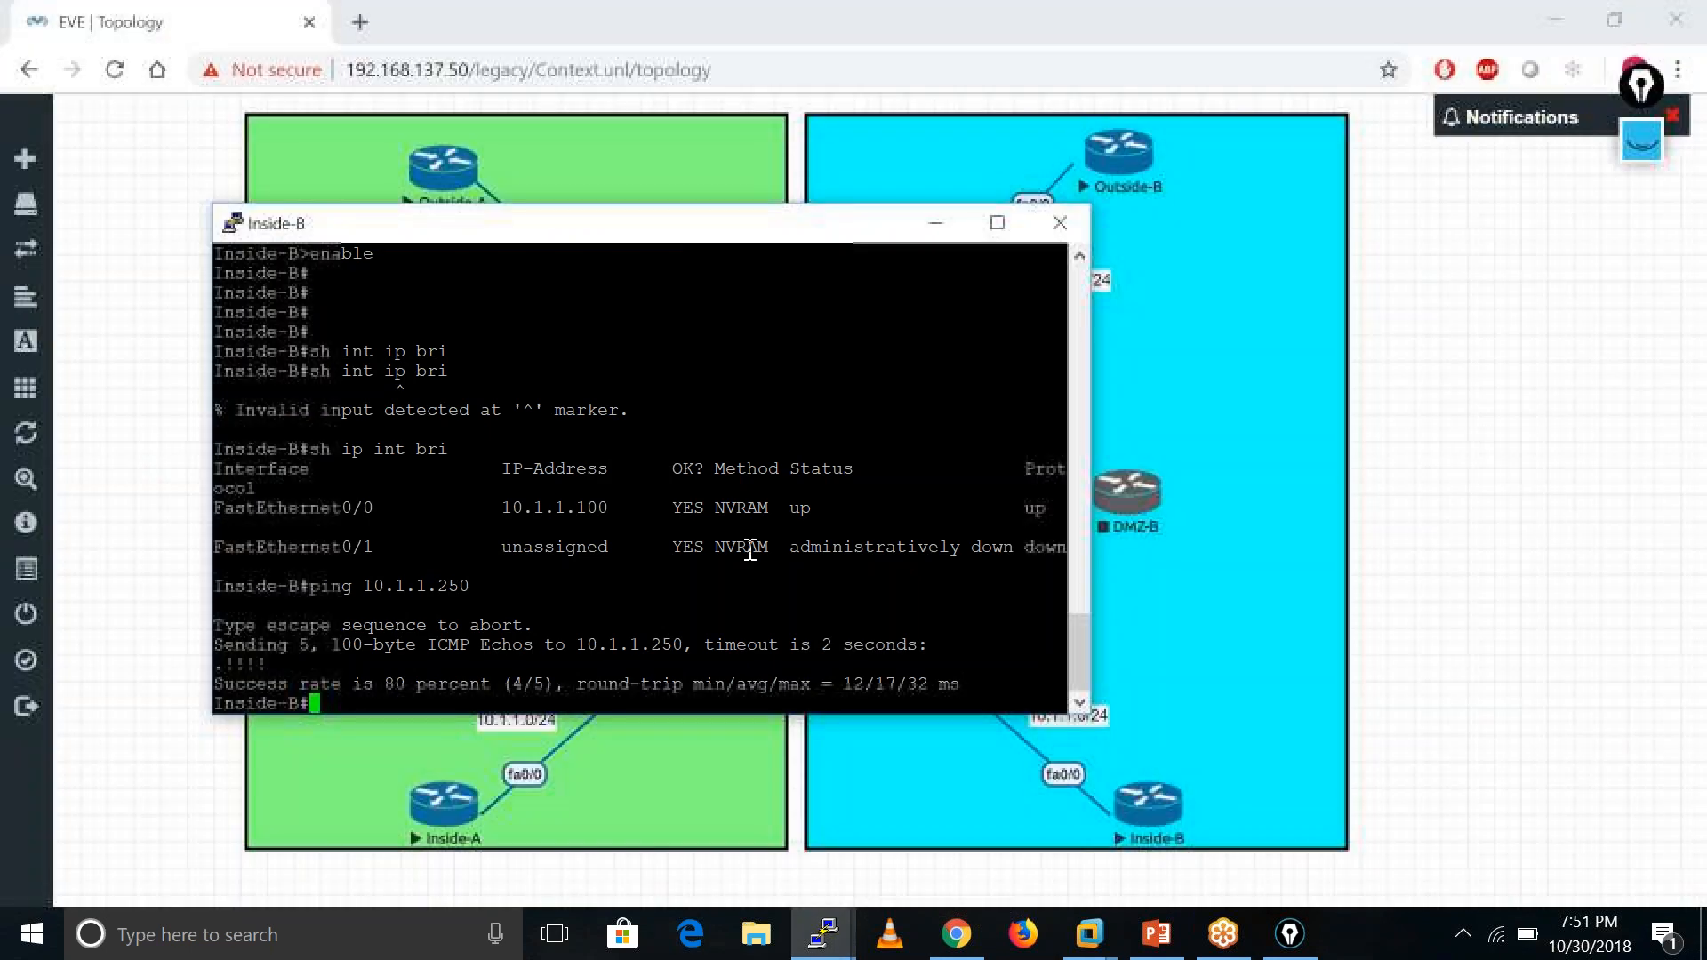
key(Return)
key(Return)
key(Return)
key(Return)
key(Return)
text(tel)
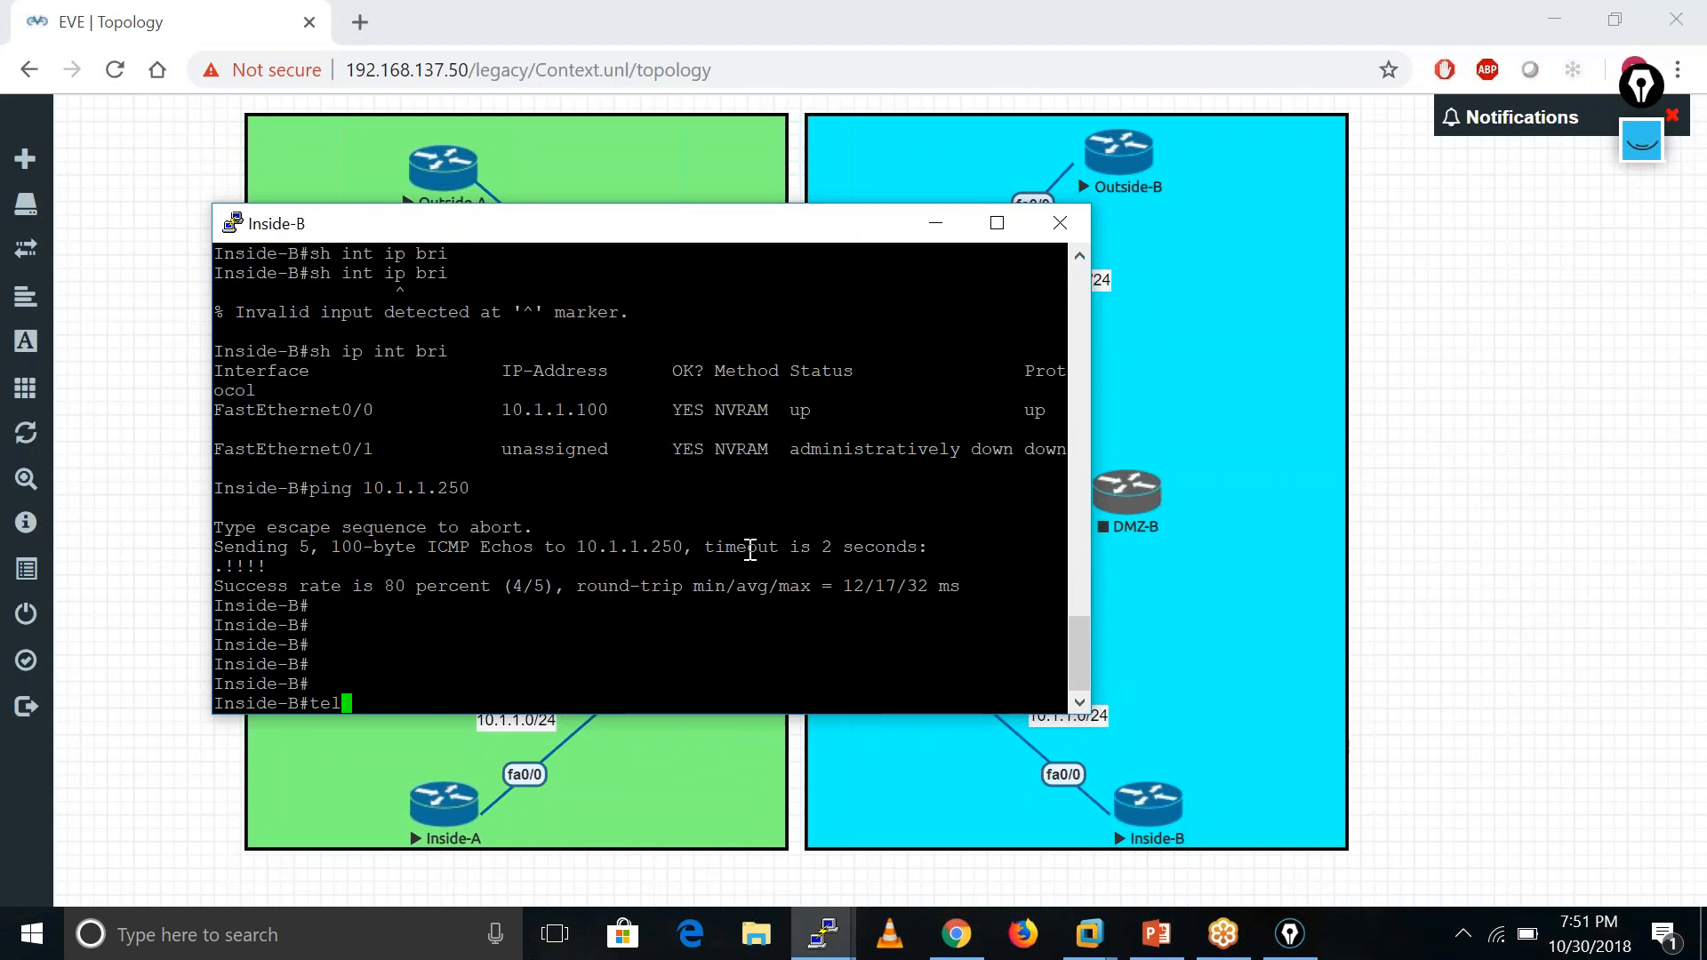
text(net 192.168.2.100)
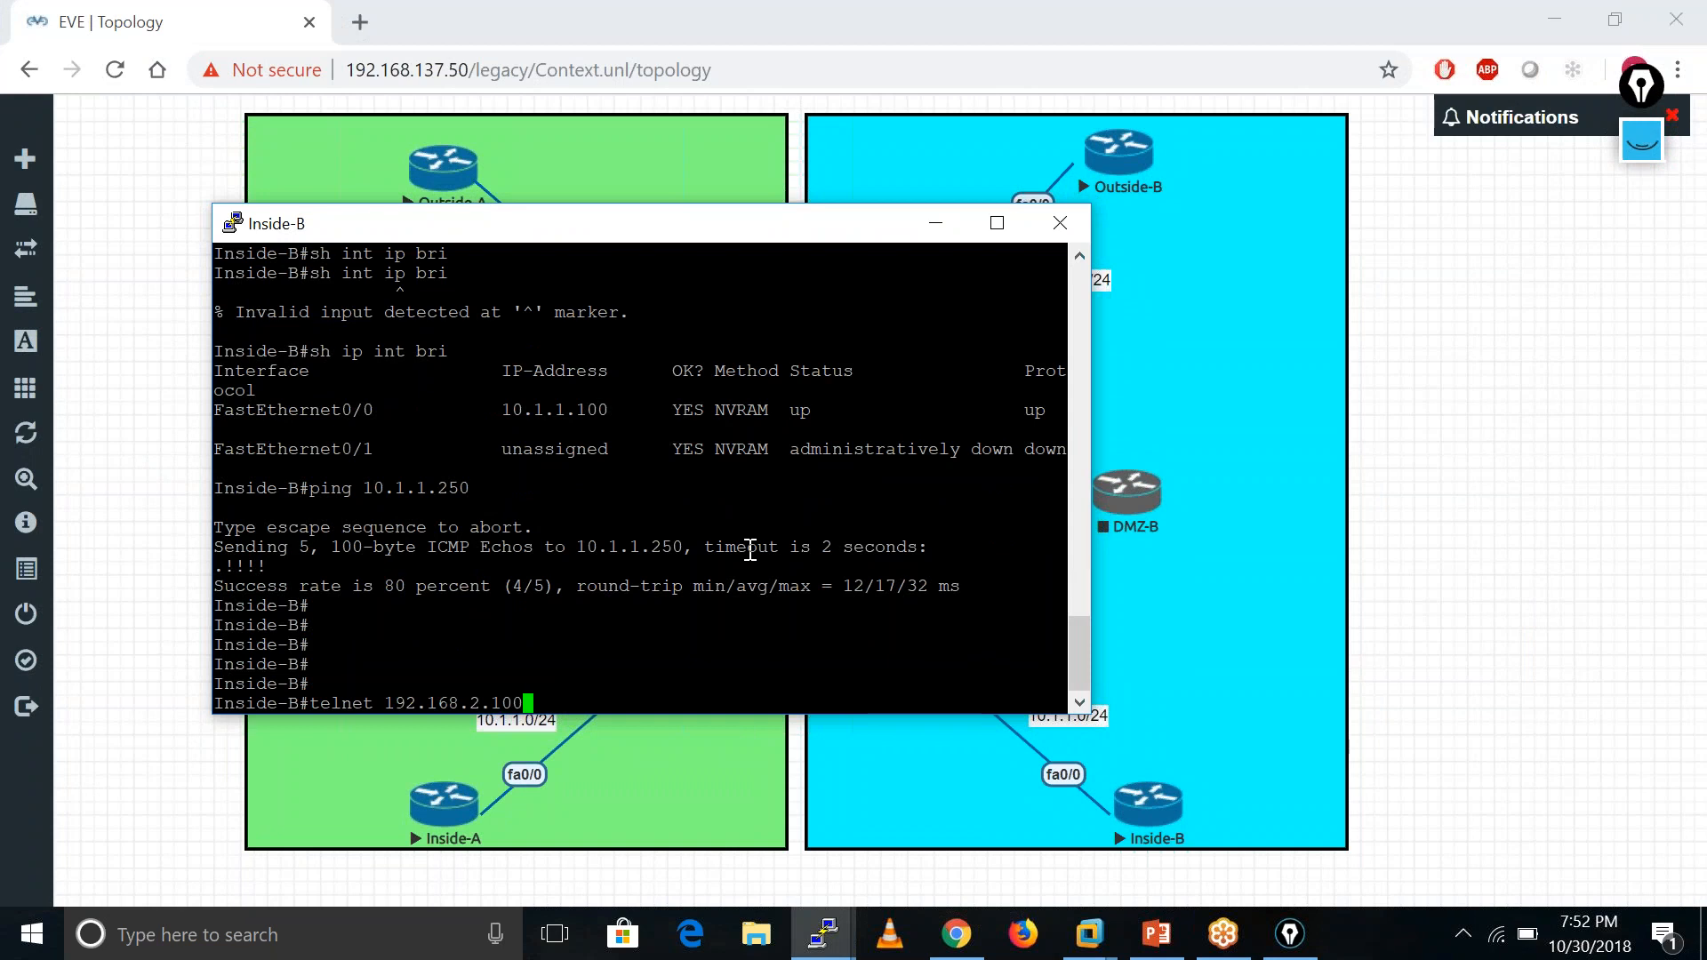
key(Return)
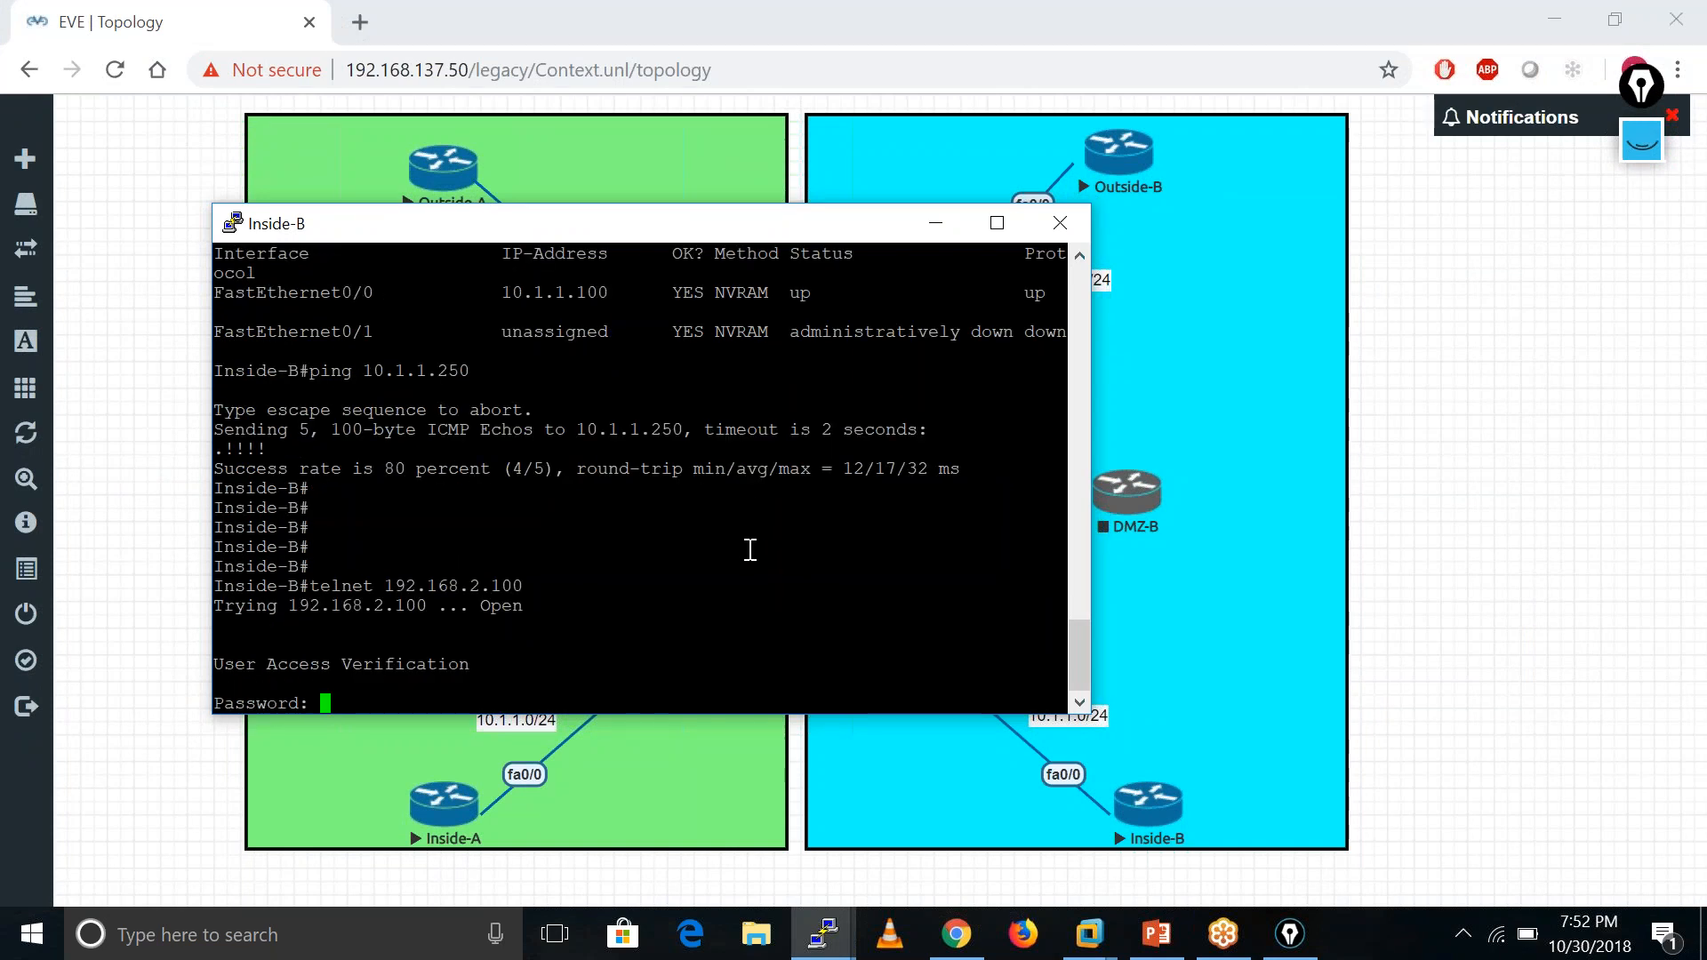
key(Return)
- Enter privileged mode on Outside-B over telnet, then exit the session
key(Return)
key(Return)
text(ena)
key(Return)
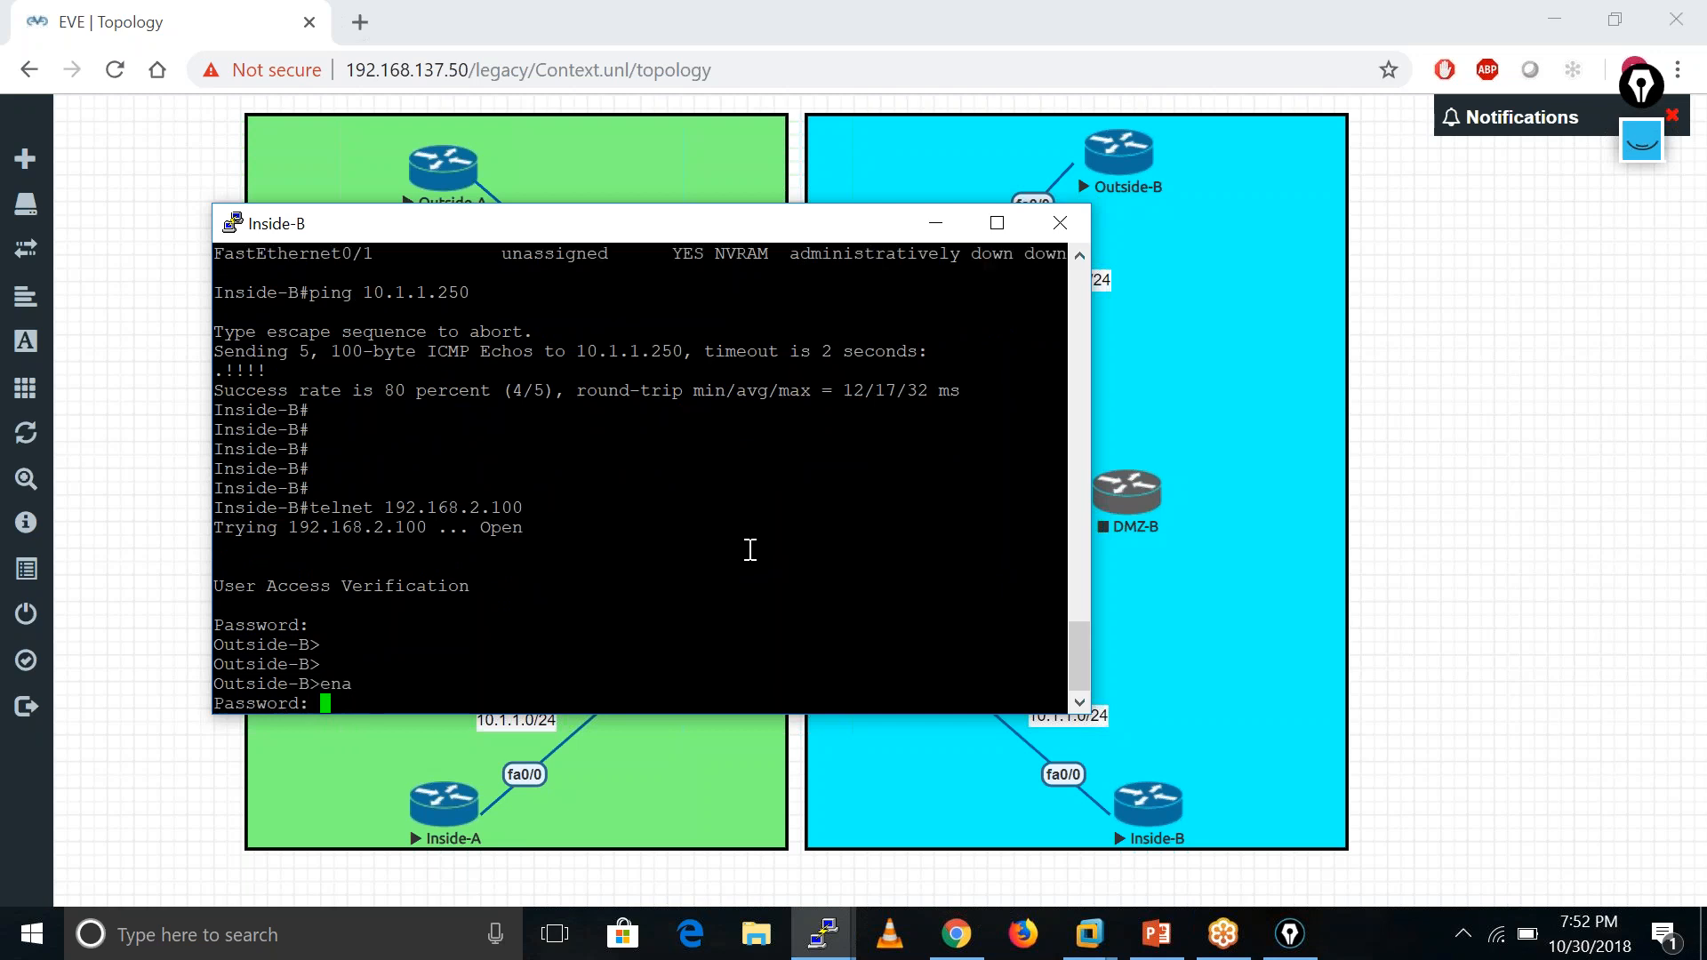
key(Return)
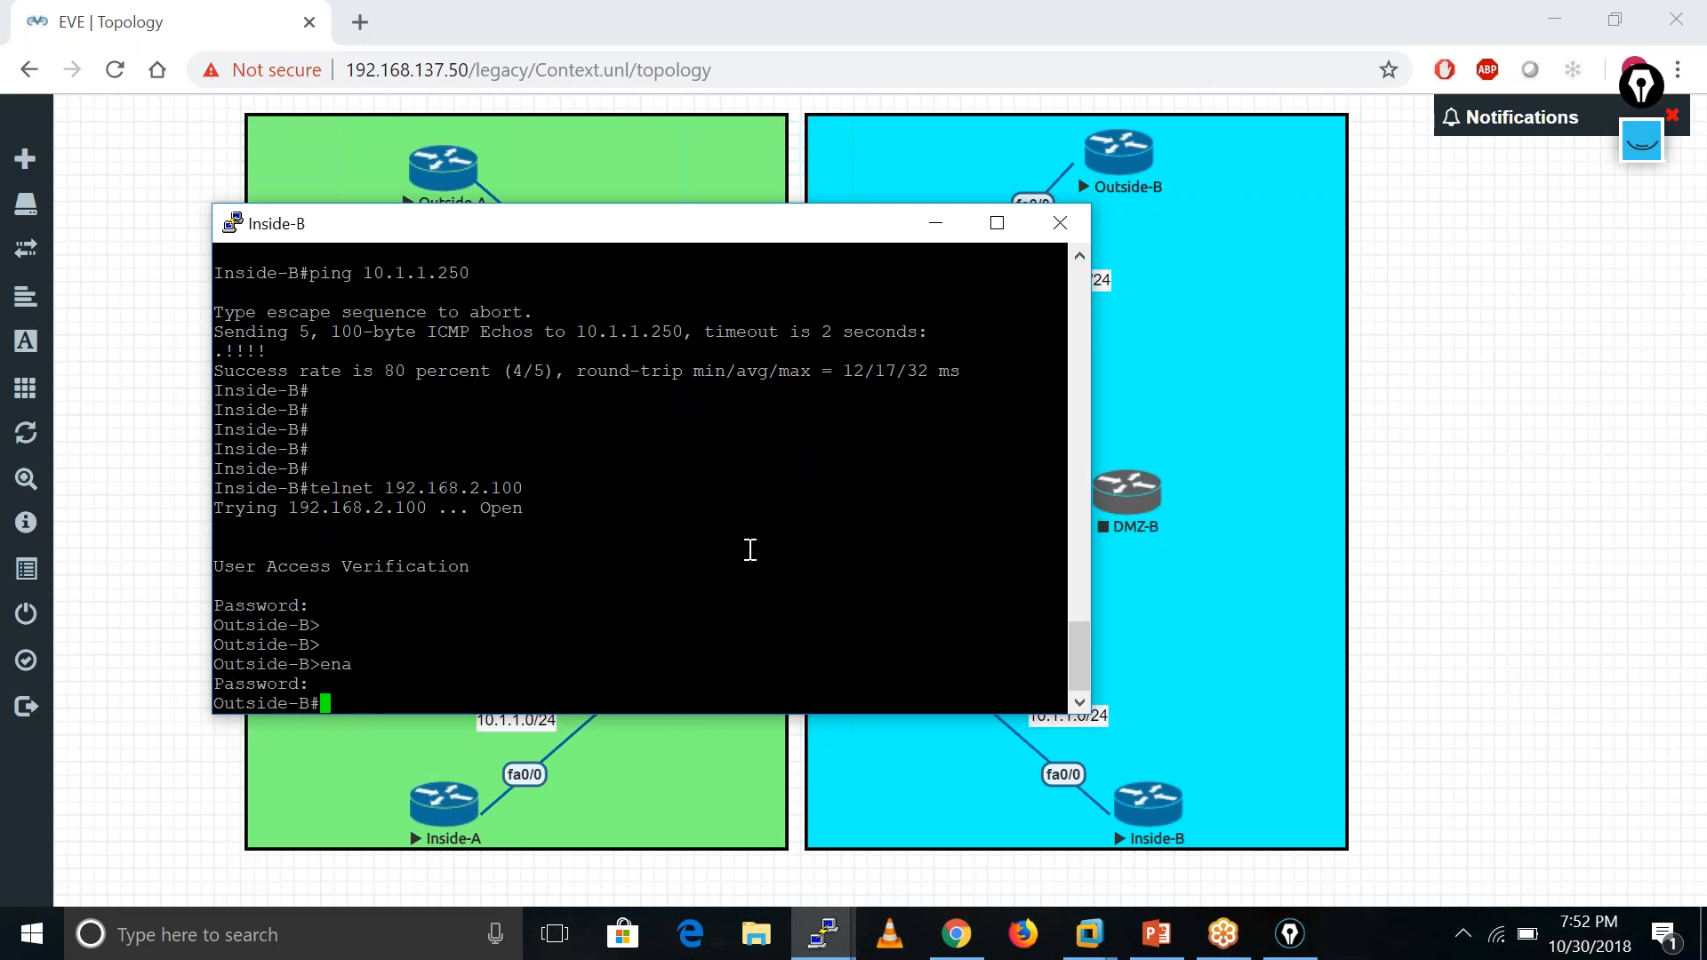
key(Return)
key(Return)
key(Return)
key(Return)
text(exit)
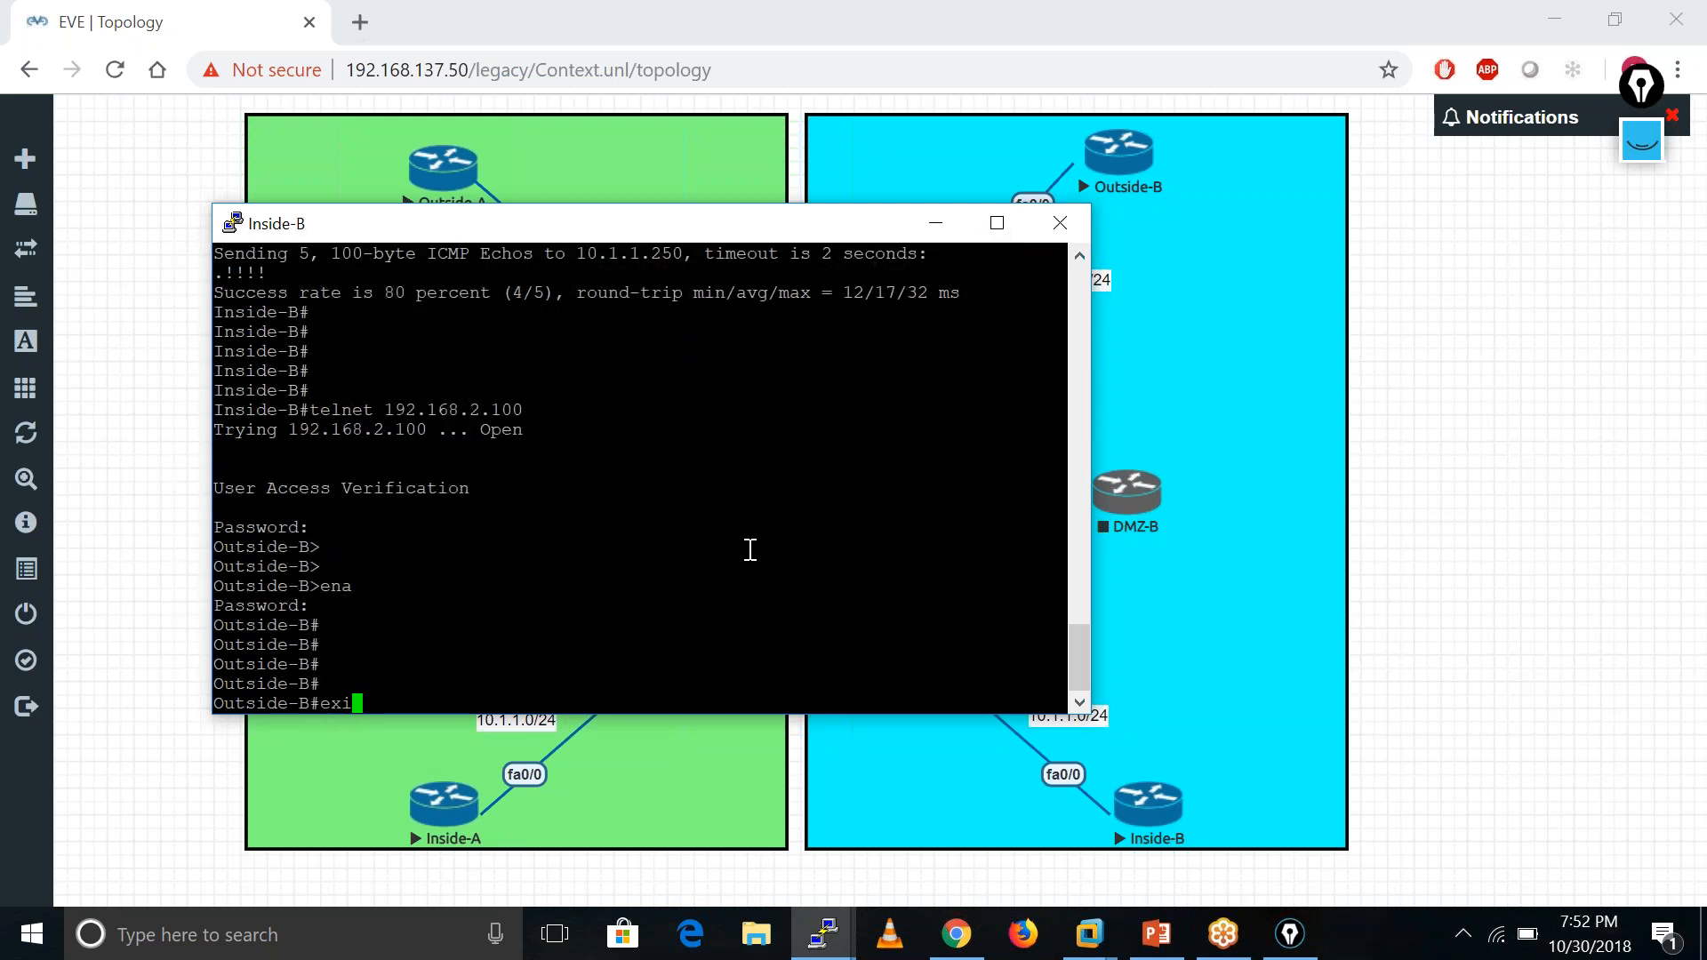
key(Return)
key(Return)
key(Return)
key(Return)
key(Return)
key(Return)
key(Return)
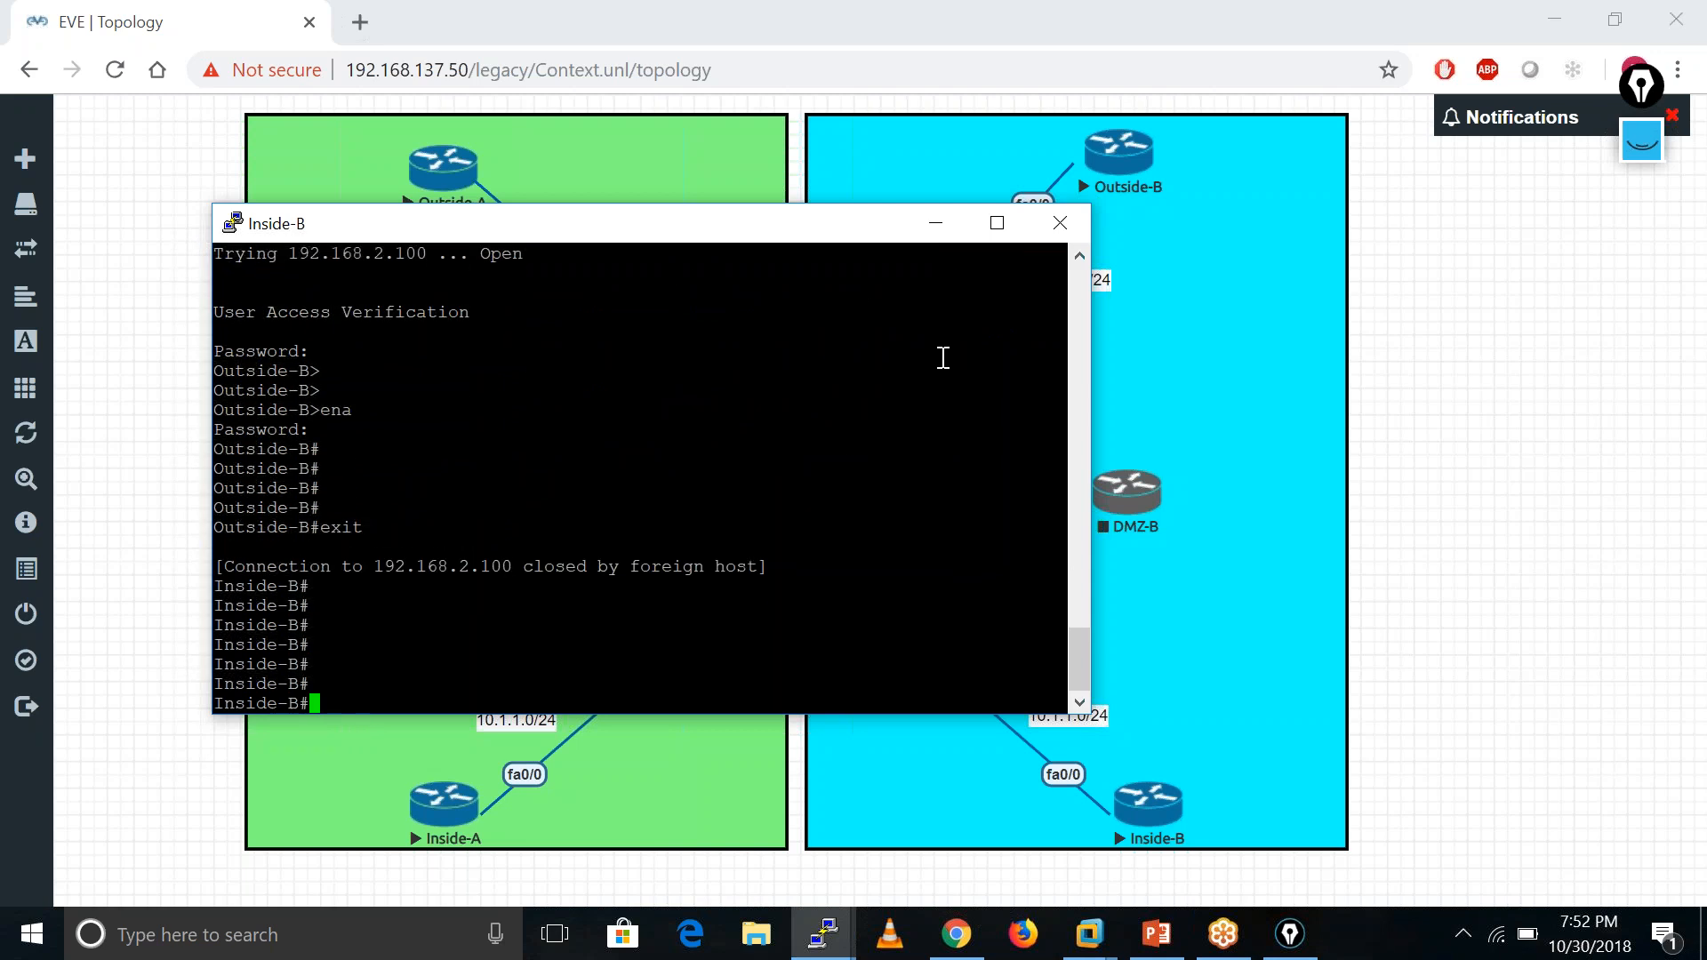
click(935, 224)
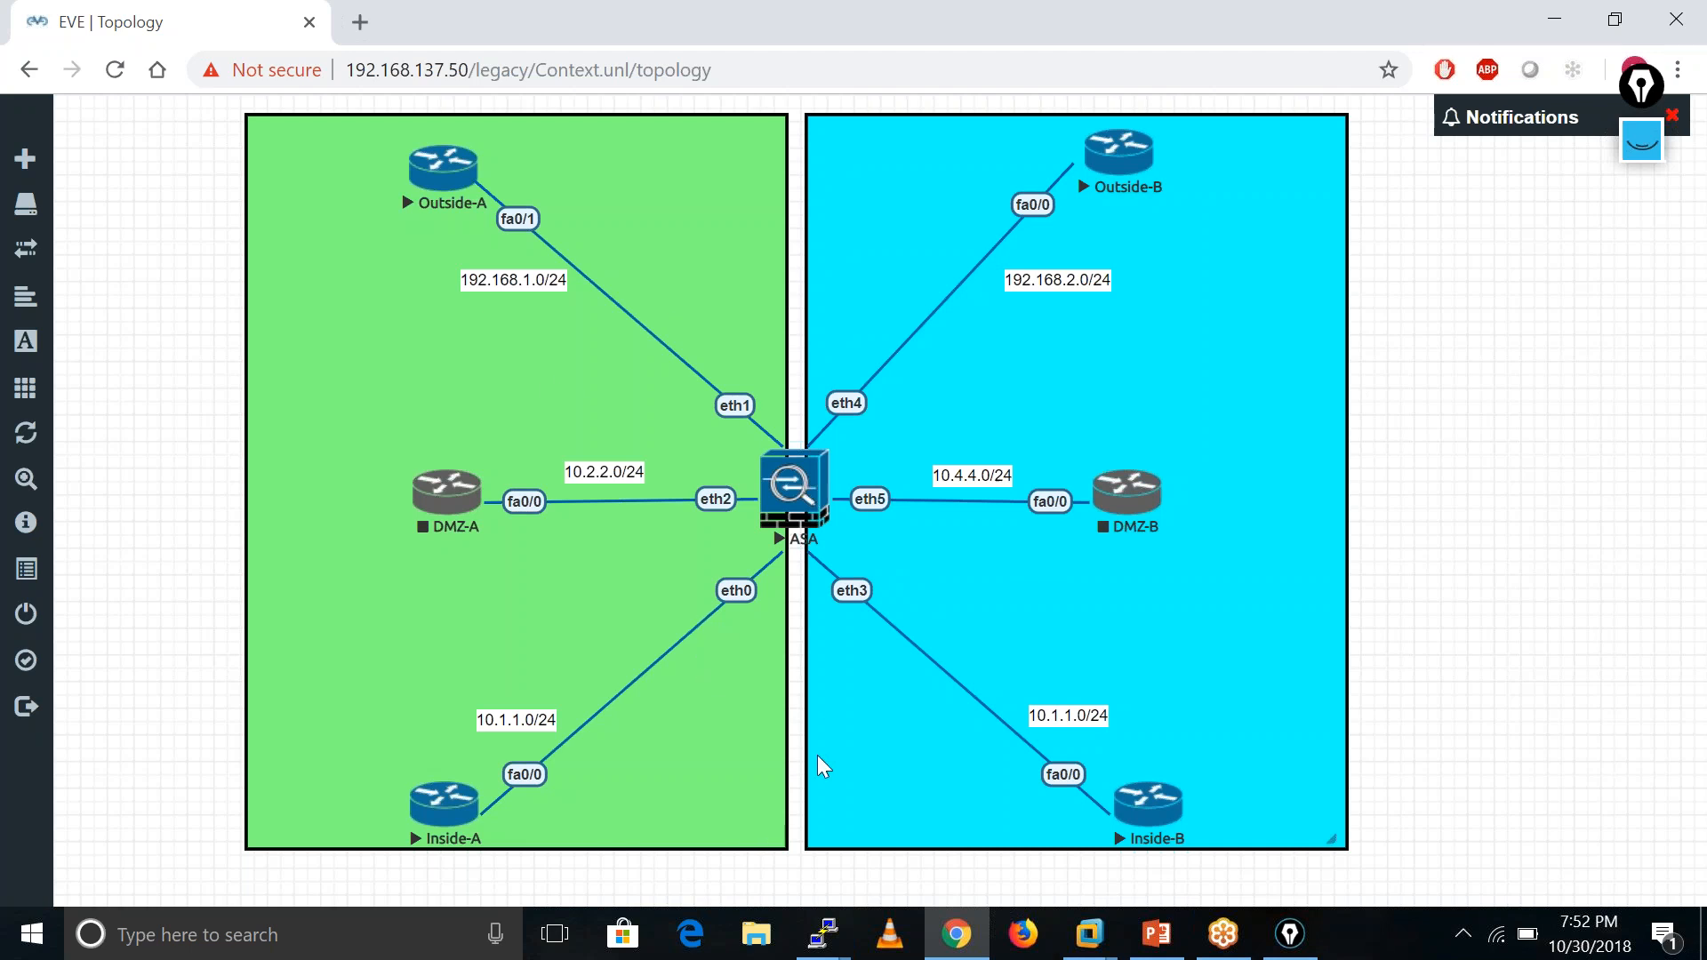
- On the ASA, enter configuration mode and switch to context C2
click(853, 932)
mouse_move(770, 836)
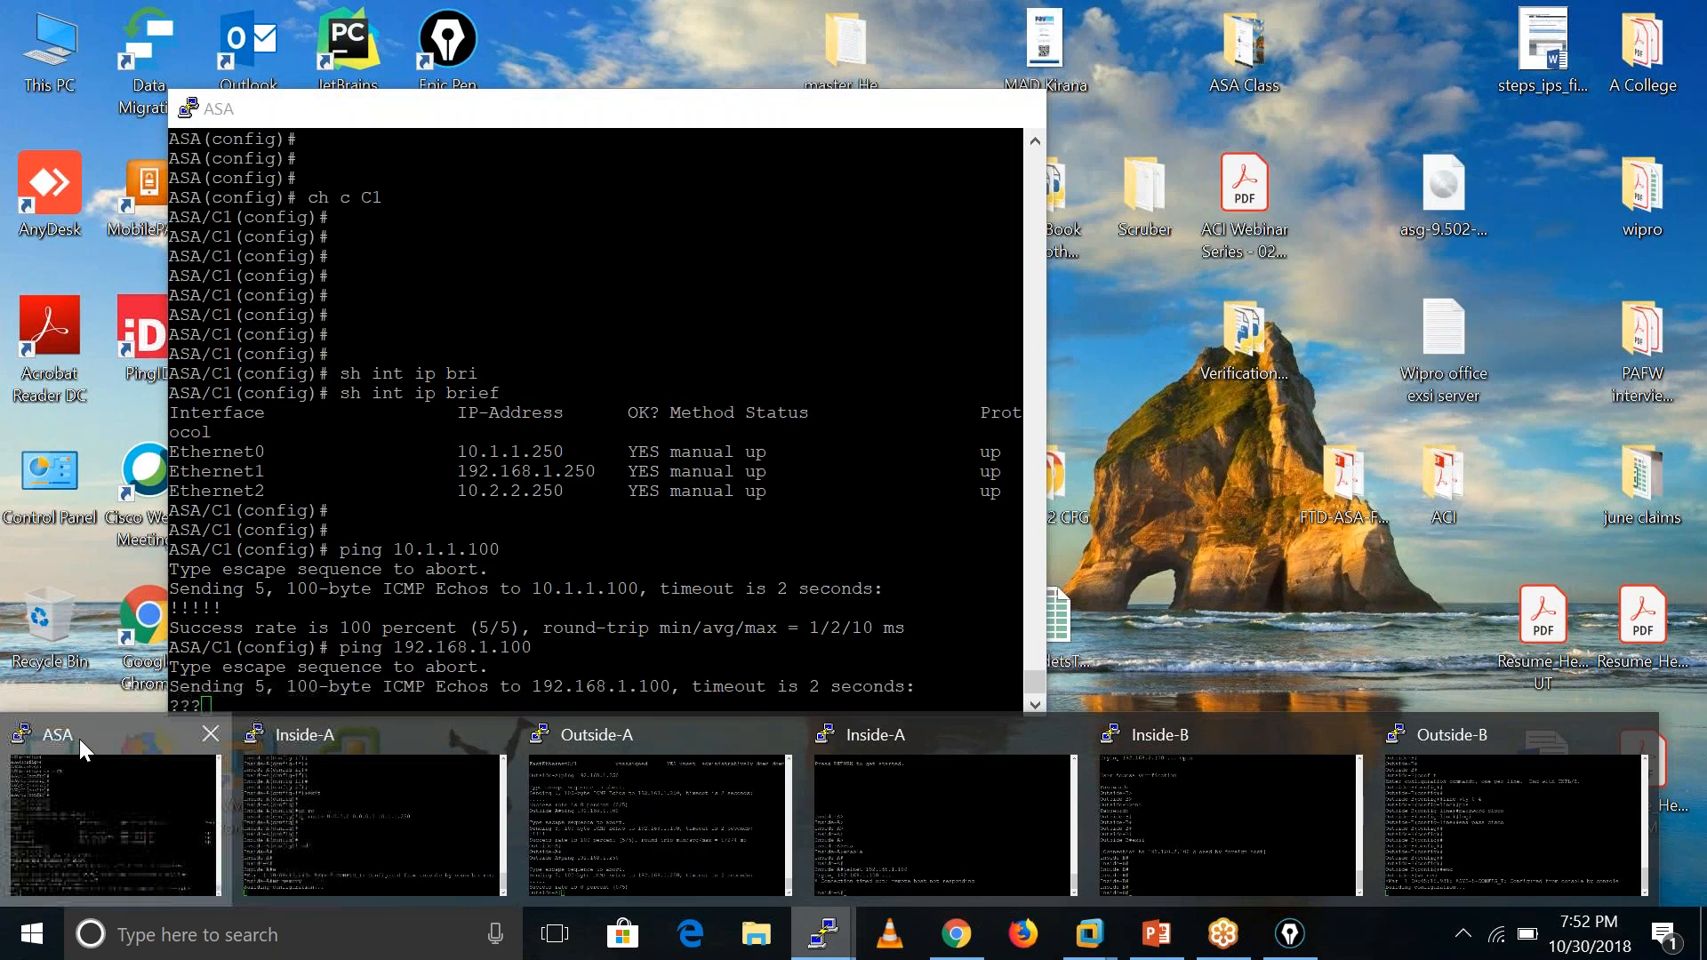
click(79, 739)
key(Return)
key(Return)
key(Return)
key(Return)
key(Return)
key(Return)
key(Return)
text(conf t)
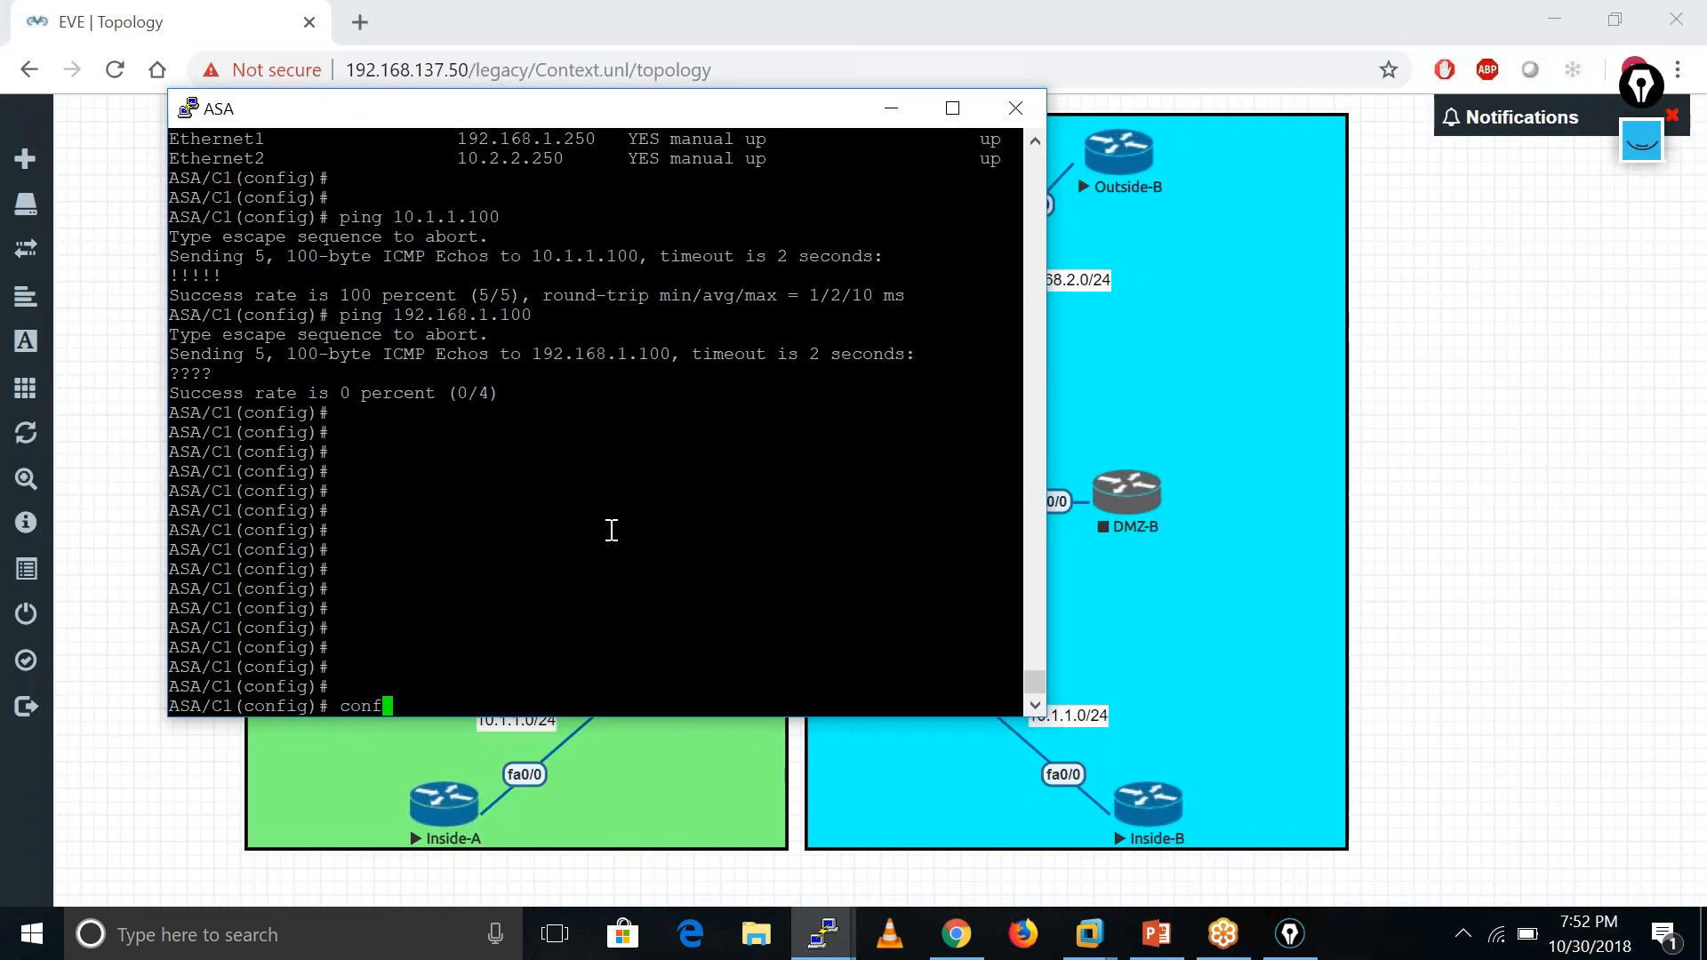
key(Return)
key(Return)
key(Return)
key(Return)
key(Return)
key(Return)
key(Return)
key(Return)
key(Return)
key(Return)
text(ch)
key(Tab)
text(con)
key(Tab)
text(C2)
key(Return)
key(Return)
key(Return)
key(Return)
key(Return)
key(Return)
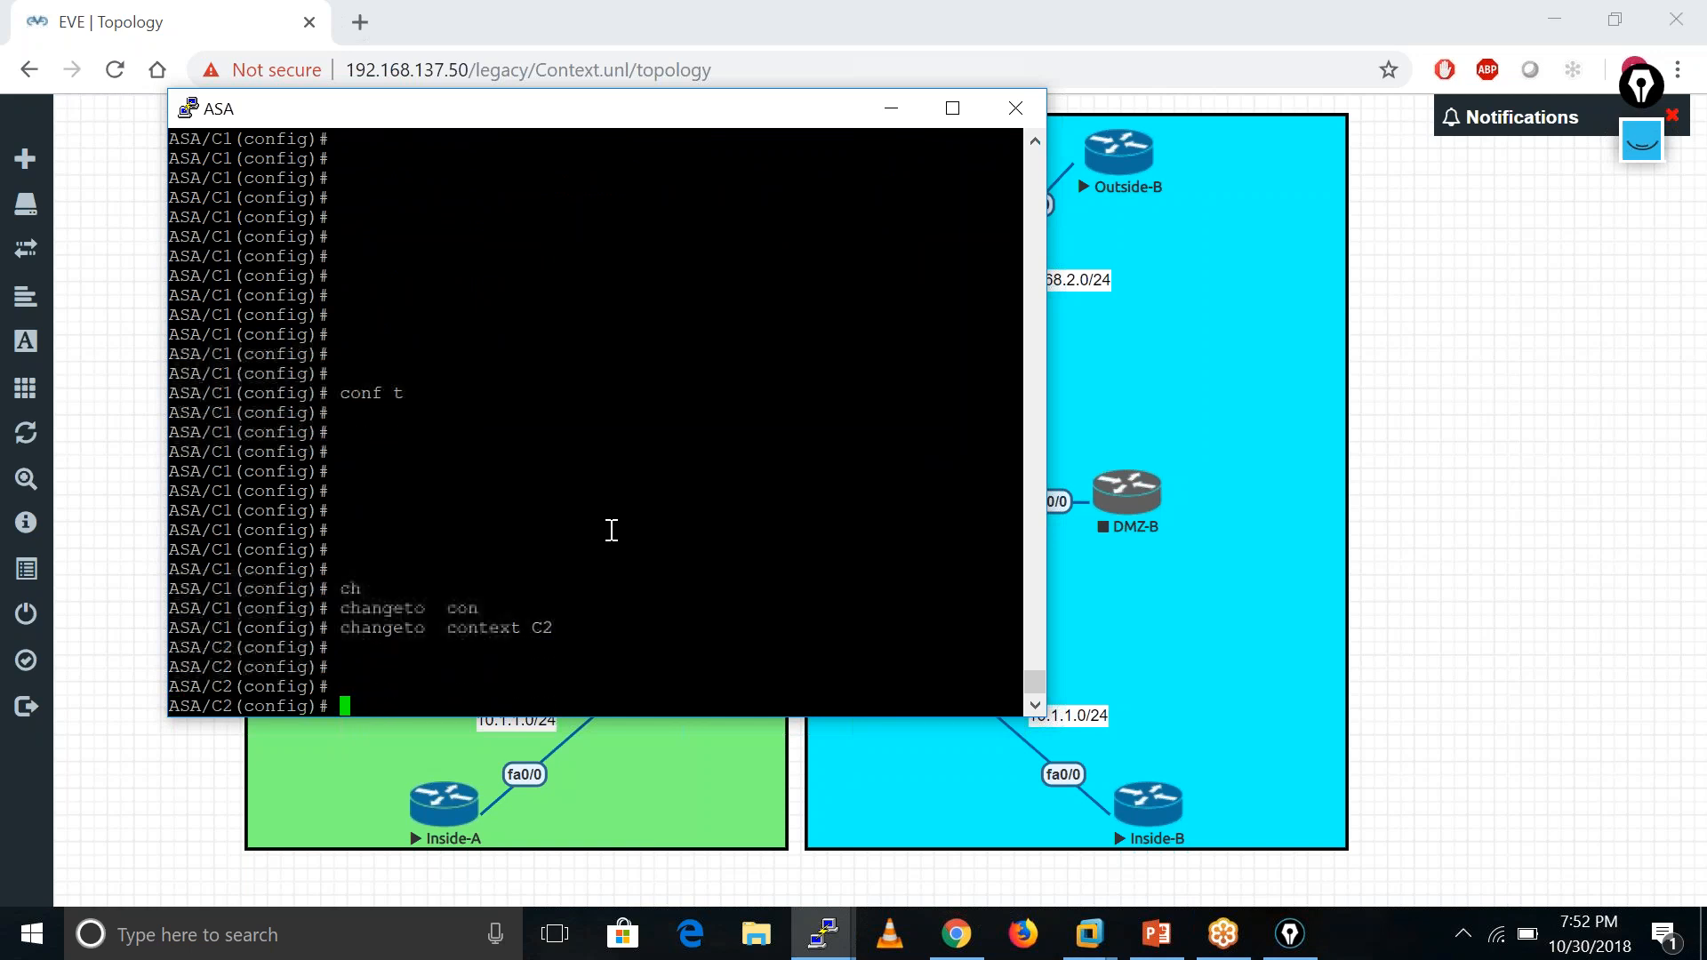
- Add access-list OUT permitting ICMP from any to any
text(acce)
key(Tab)
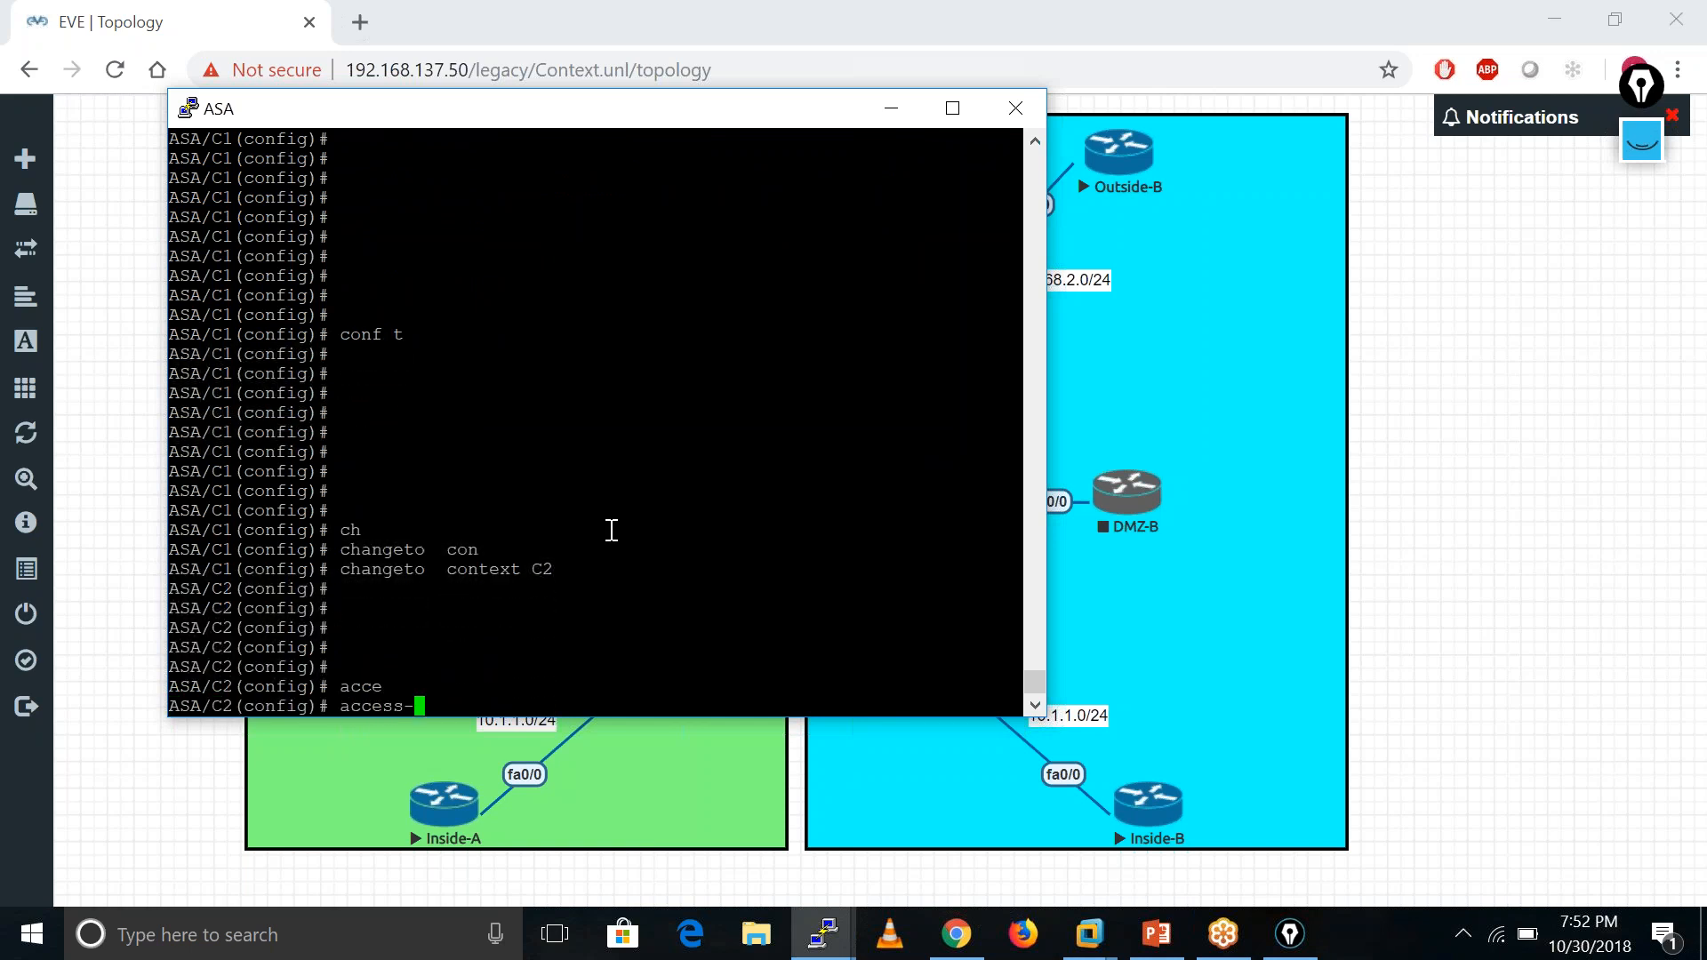
text(l)
key(Tab)
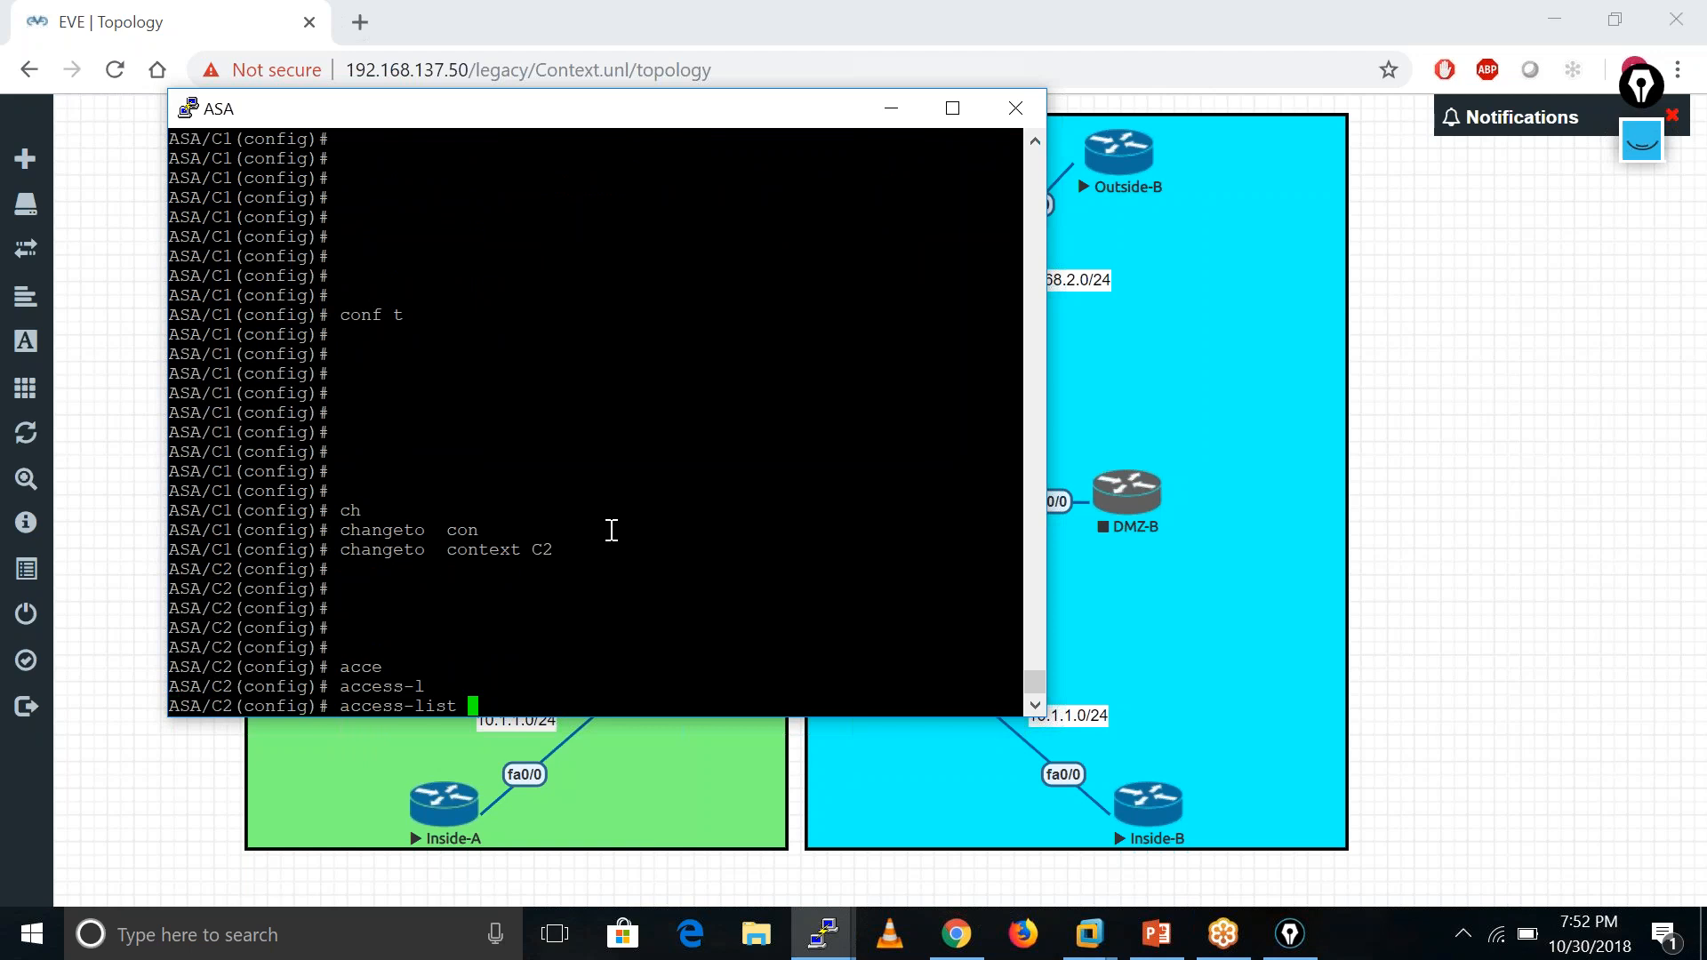
text(OUT per)
key(Tab)
text(icm)
key(Tab)
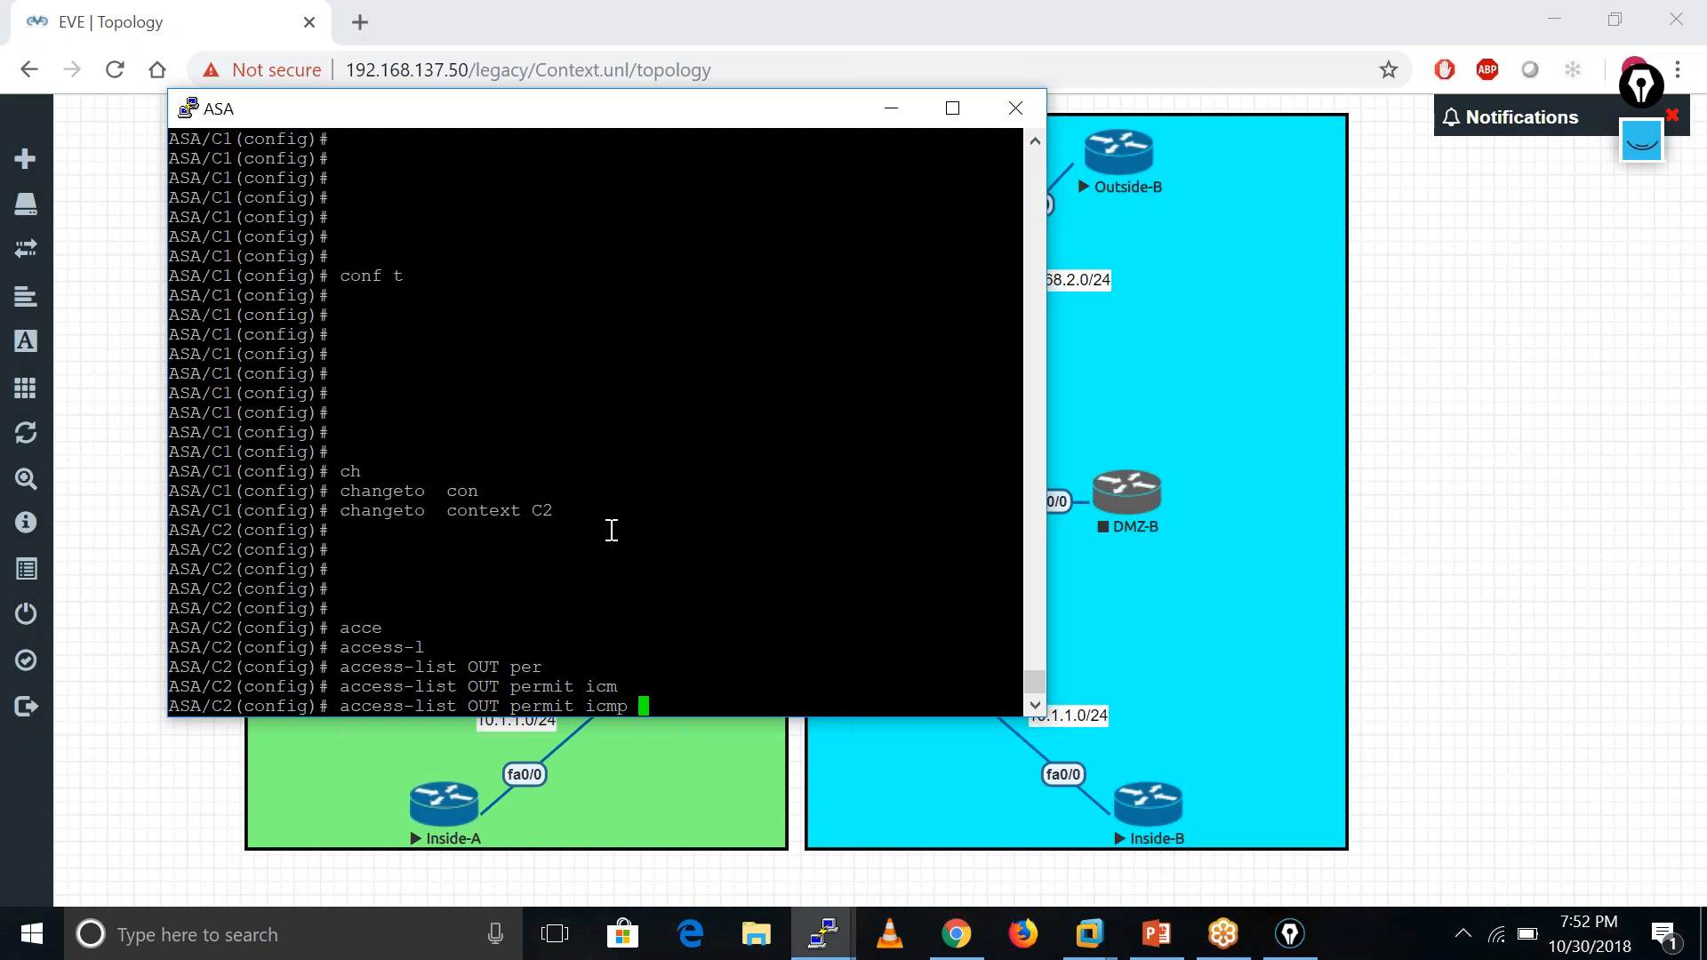
text(an)
key(Tab)
text(an)
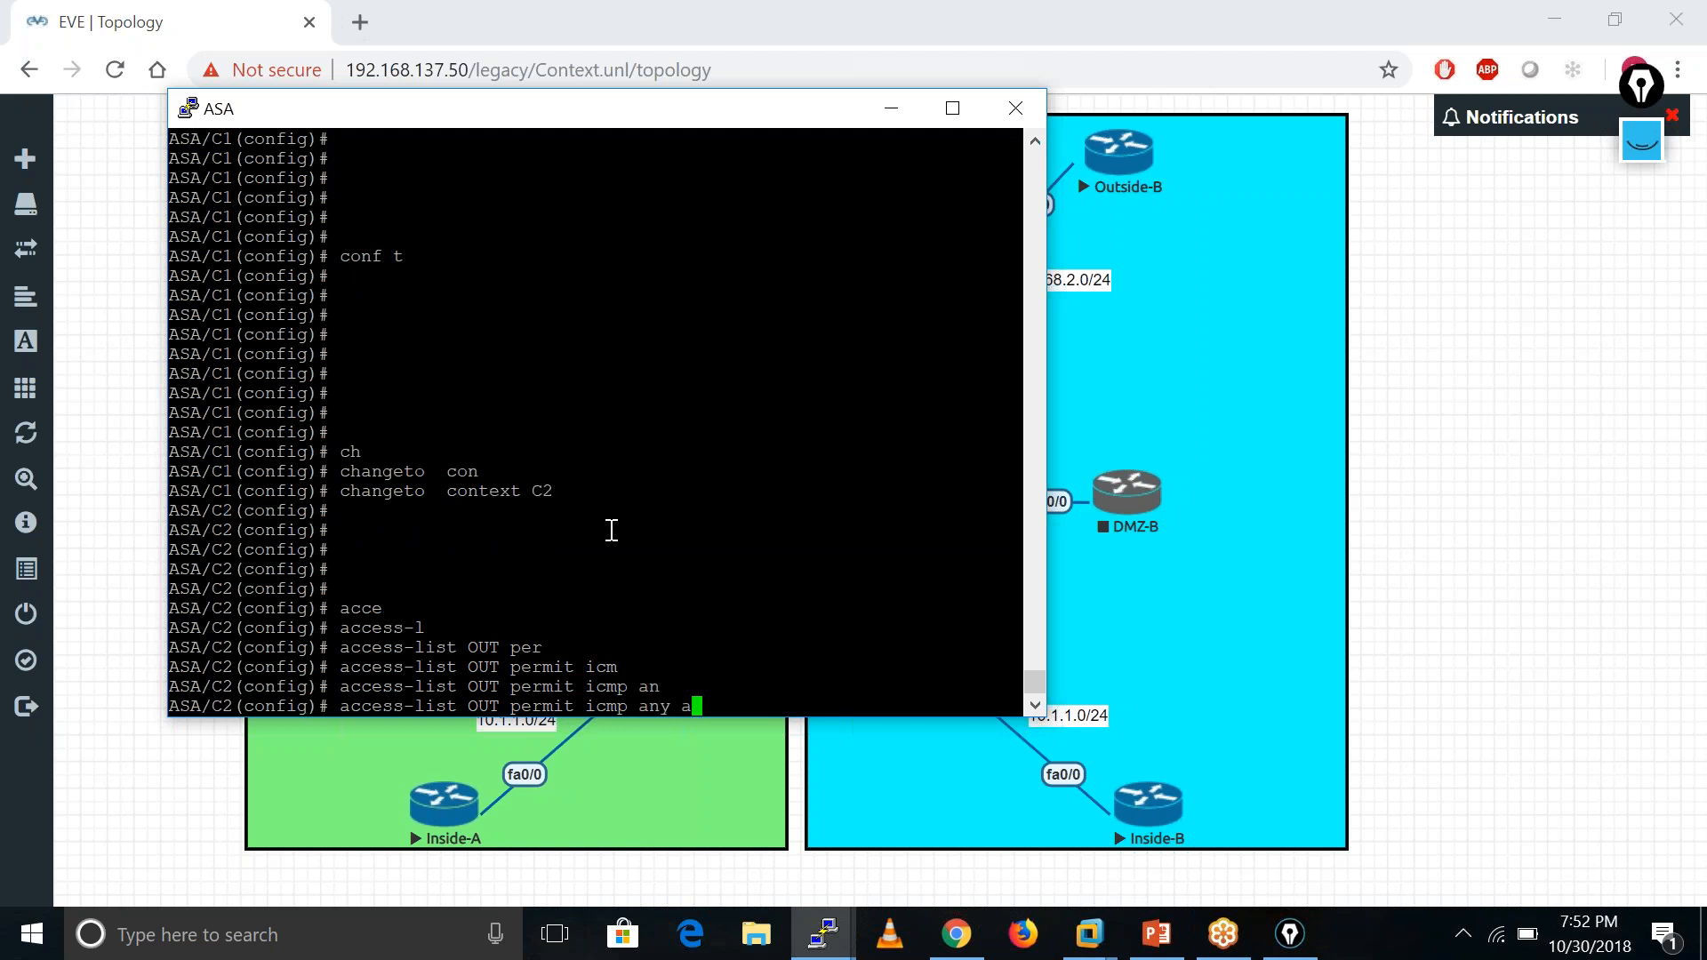
key(Tab)
key(Return)
- Apply access-group OUT inbound on the outside interface
text(acce)
key(Tab)
text(g)
key(Tab)
text(OUT in in)
key(Tab)
text(o)
key(Tab)
key(Return)
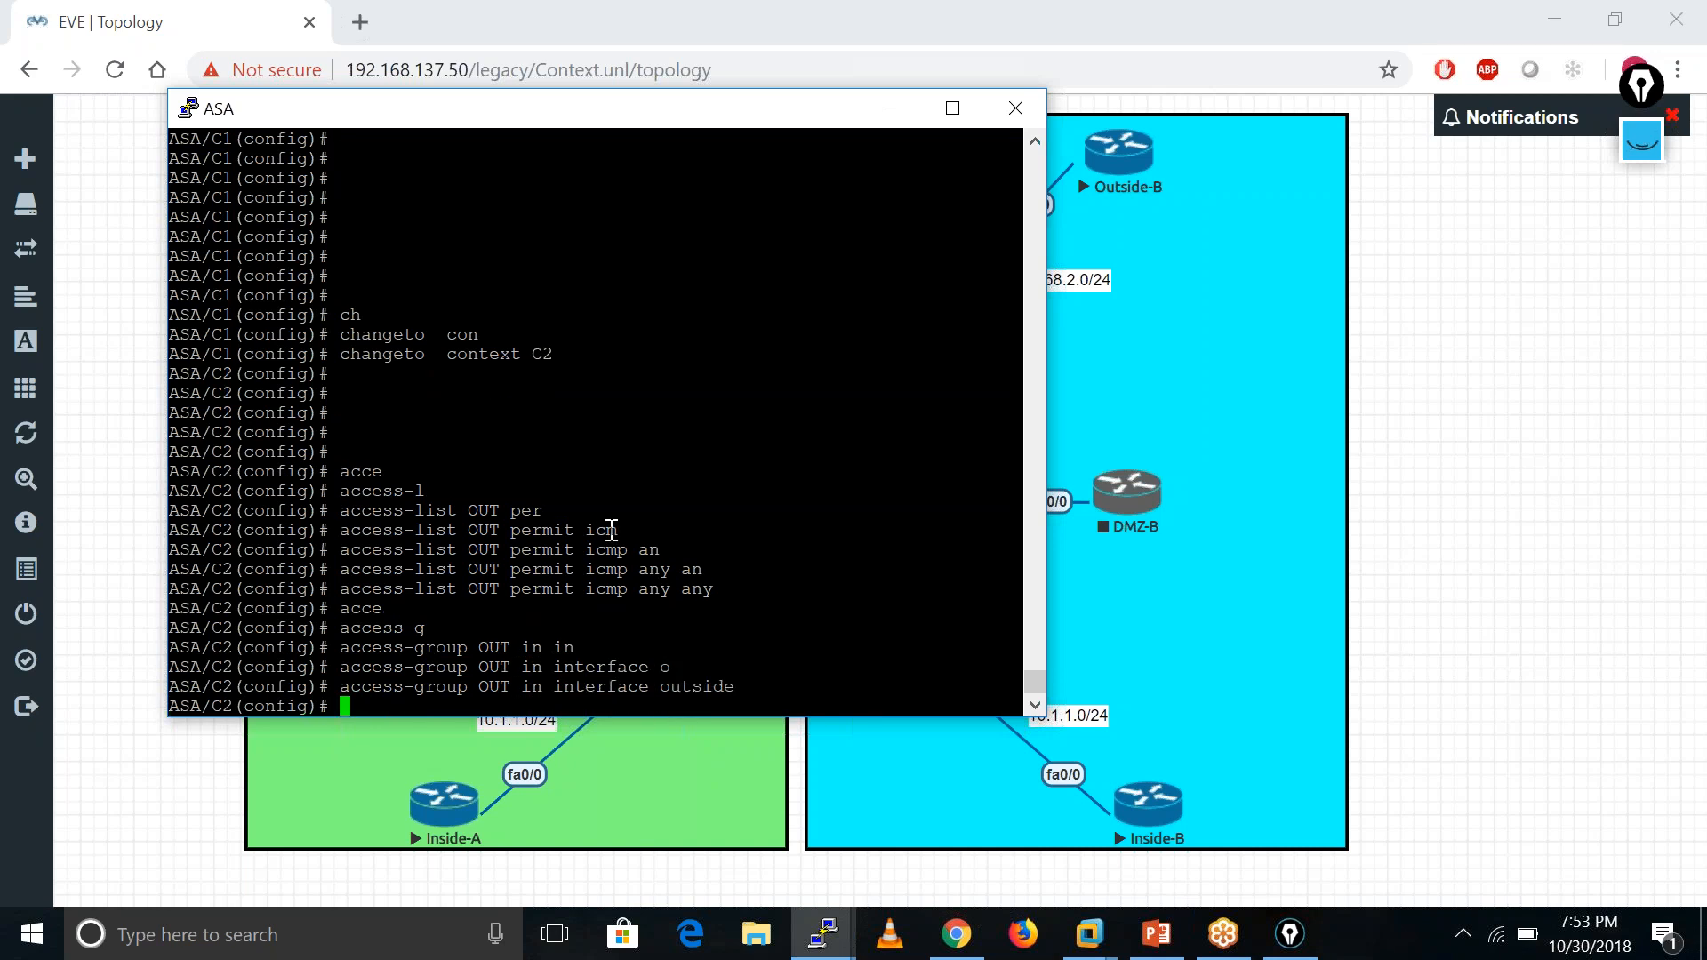
click(891, 109)
- Ping Outside-B at 192.168.2.100 from Inside-B, now succeeding 5/5
mouse_move(827, 950)
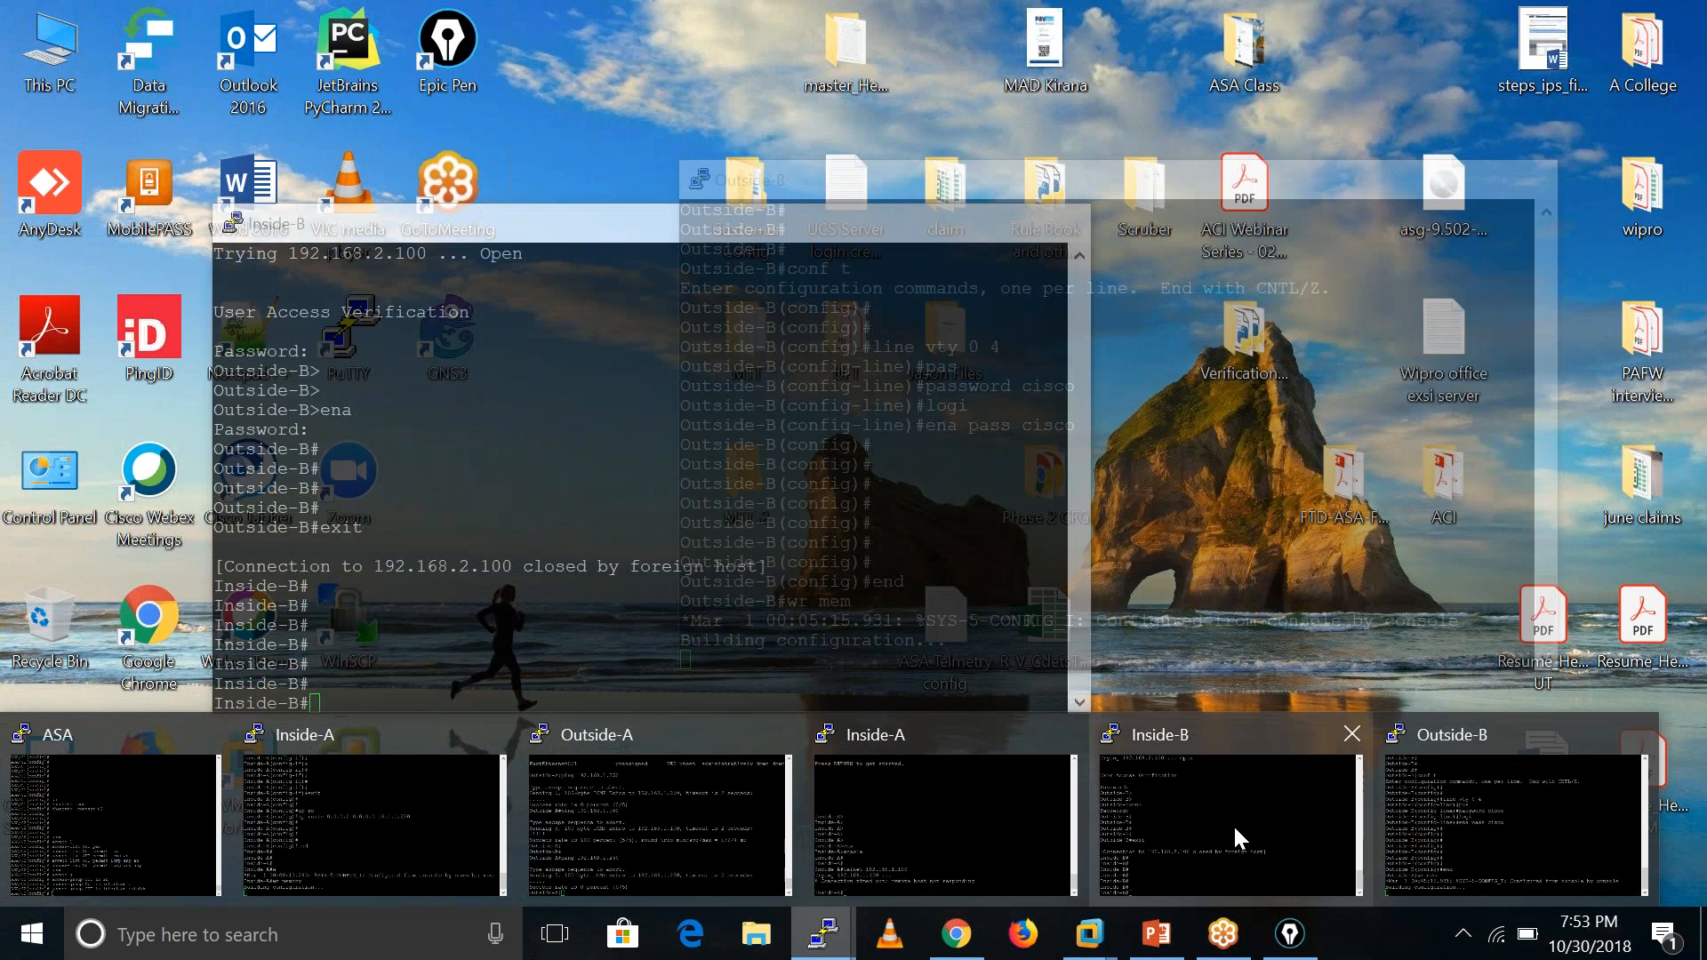
click(1237, 827)
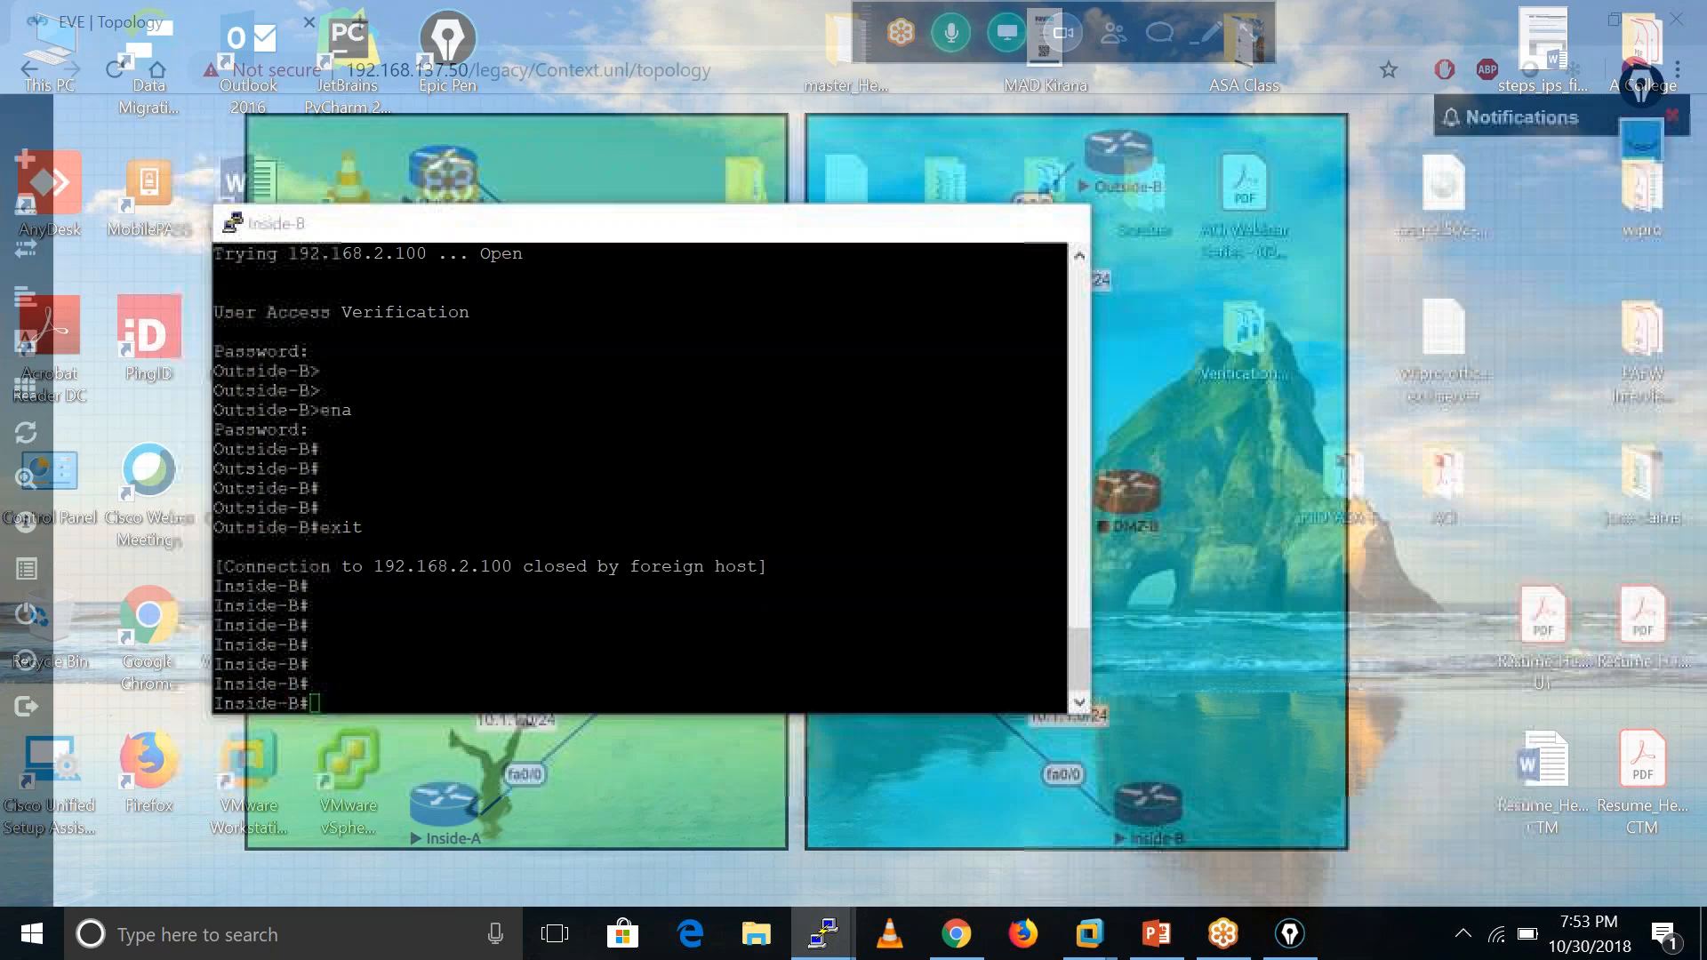
text(ping)
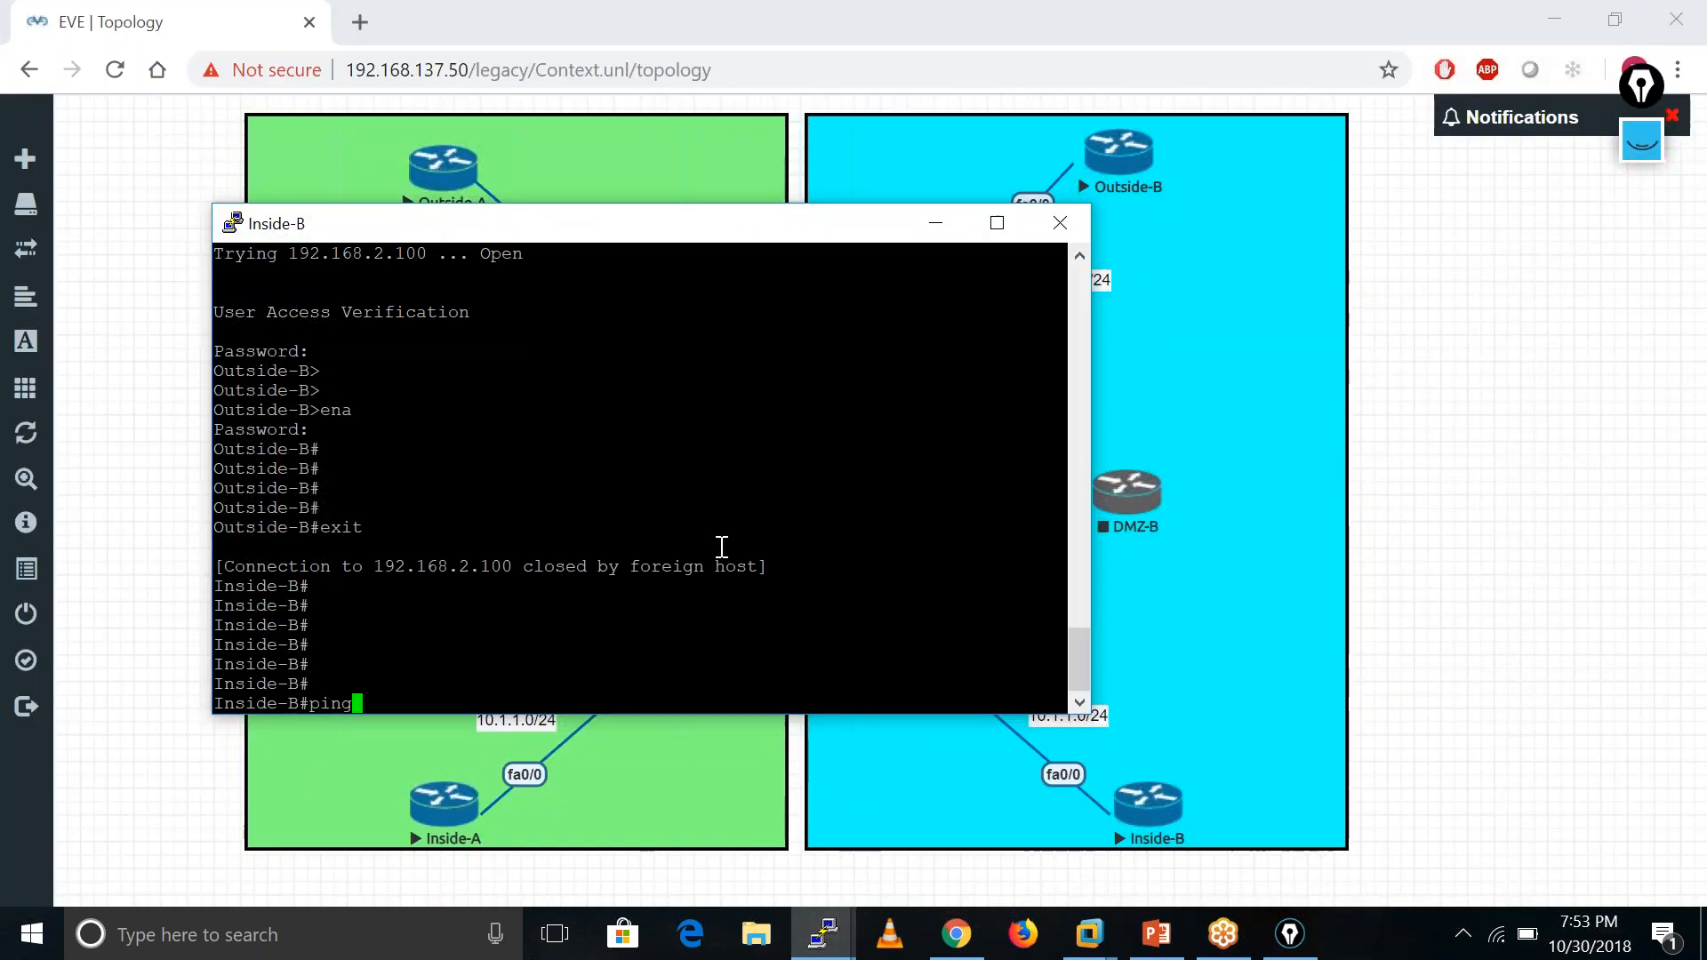
text( 192.168.2.100)
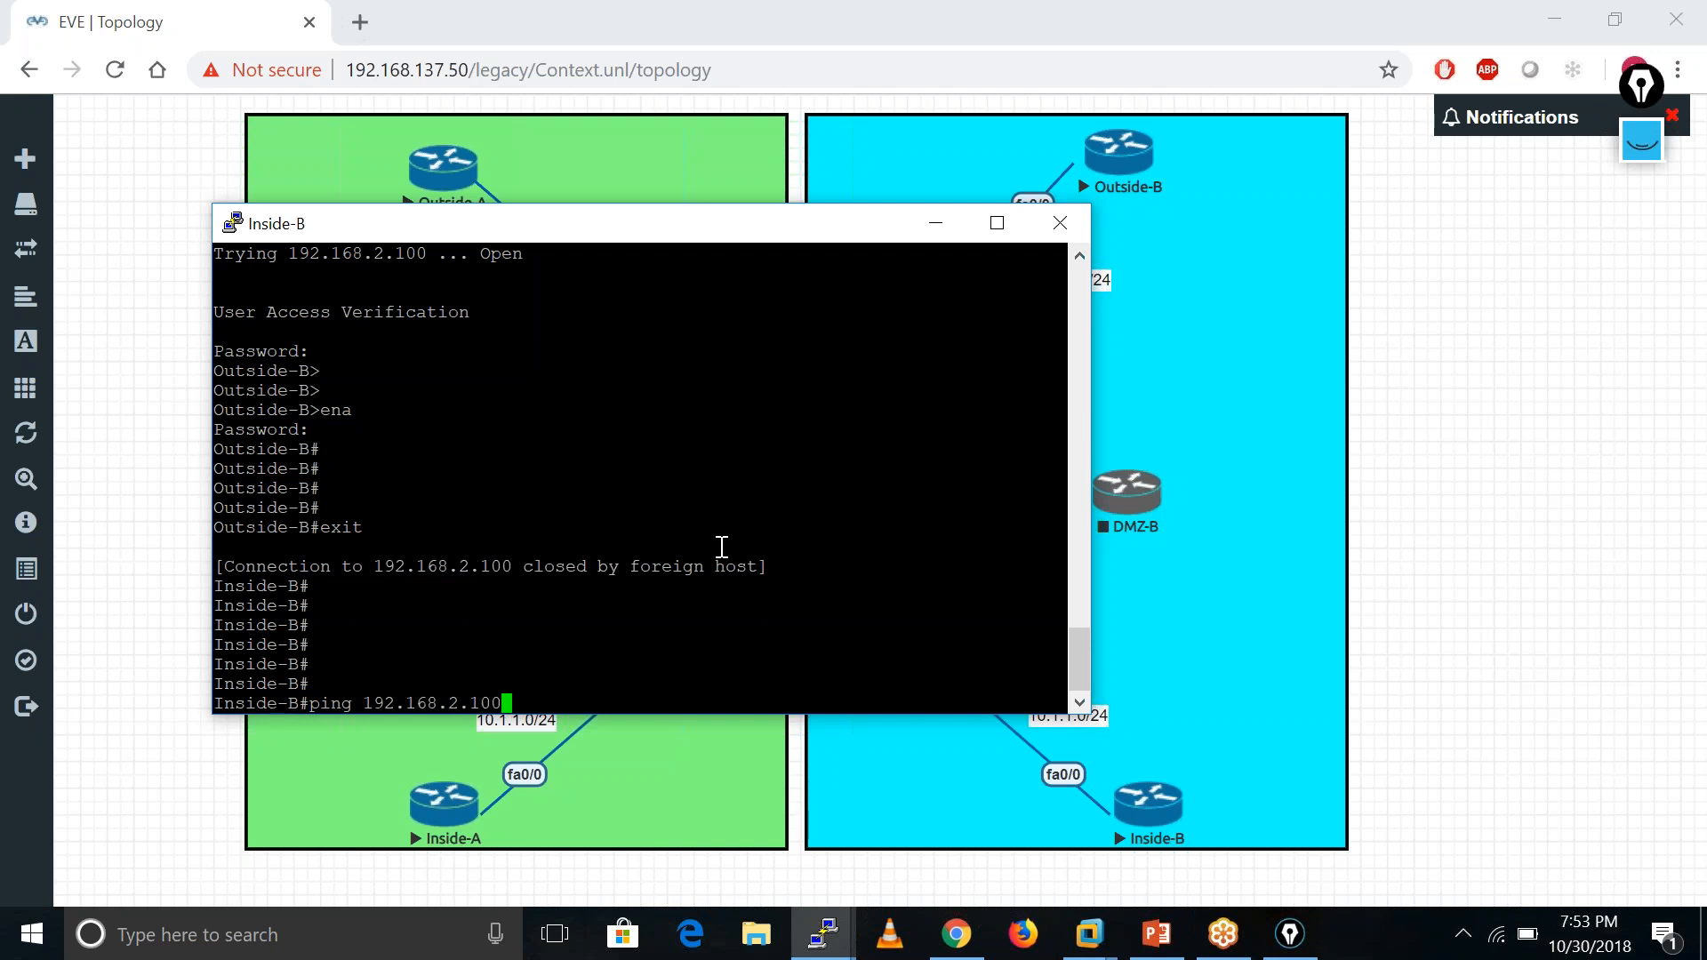
key(Return)
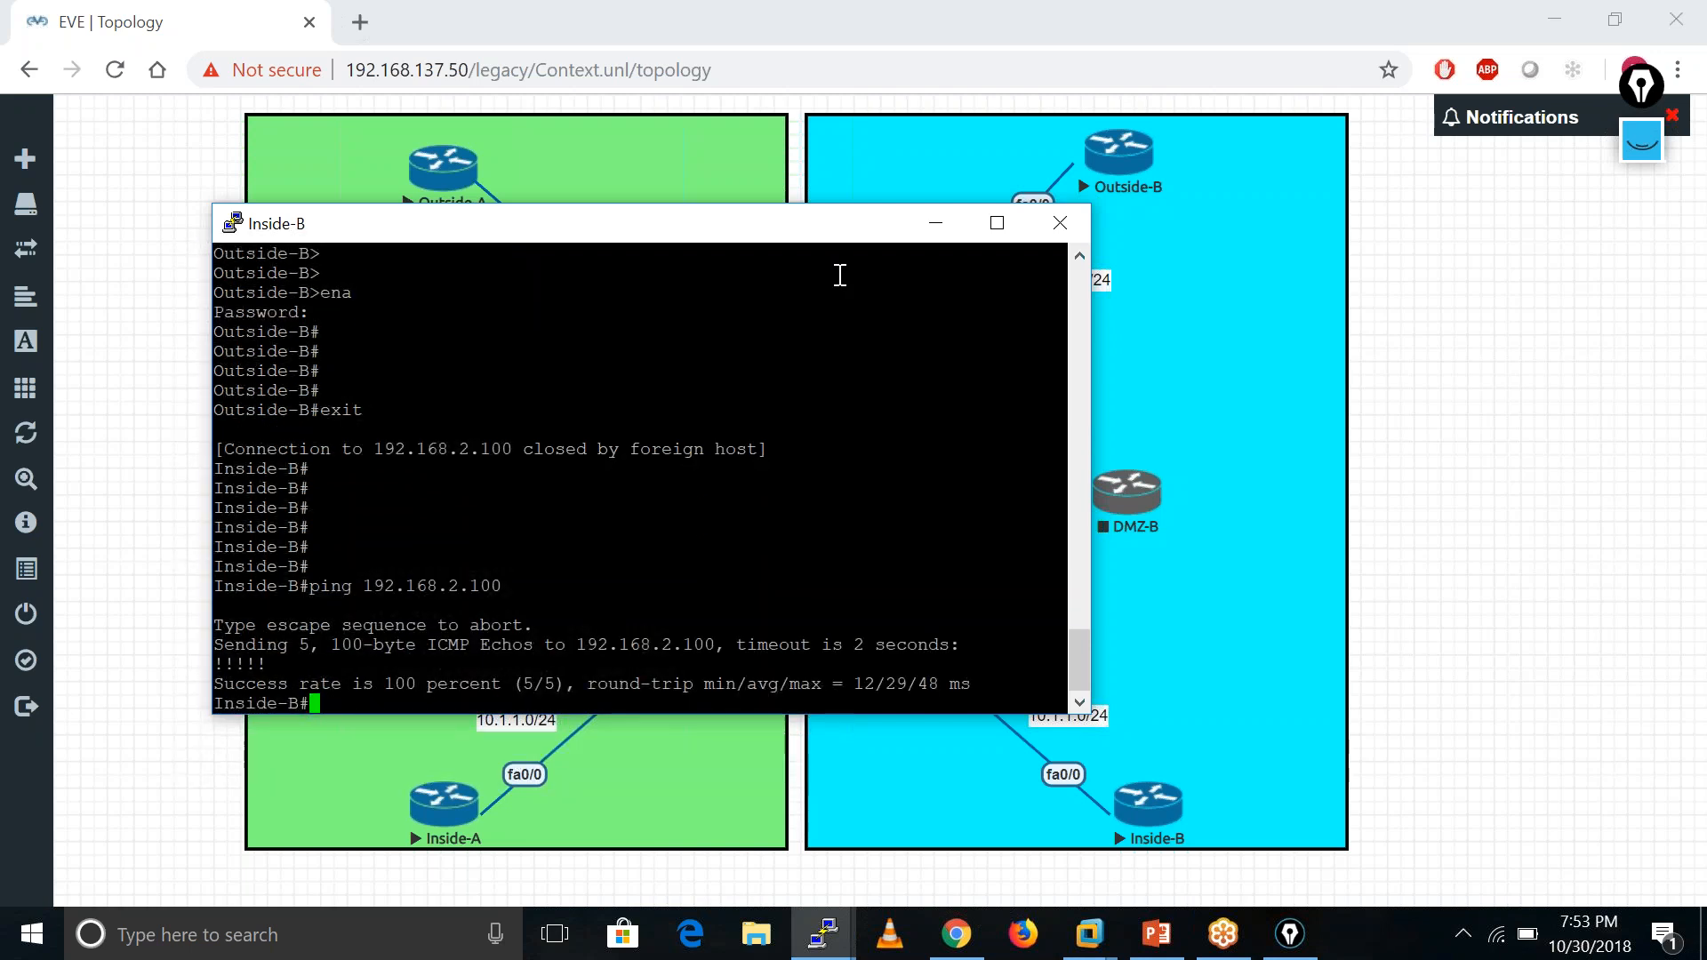
click(956, 227)
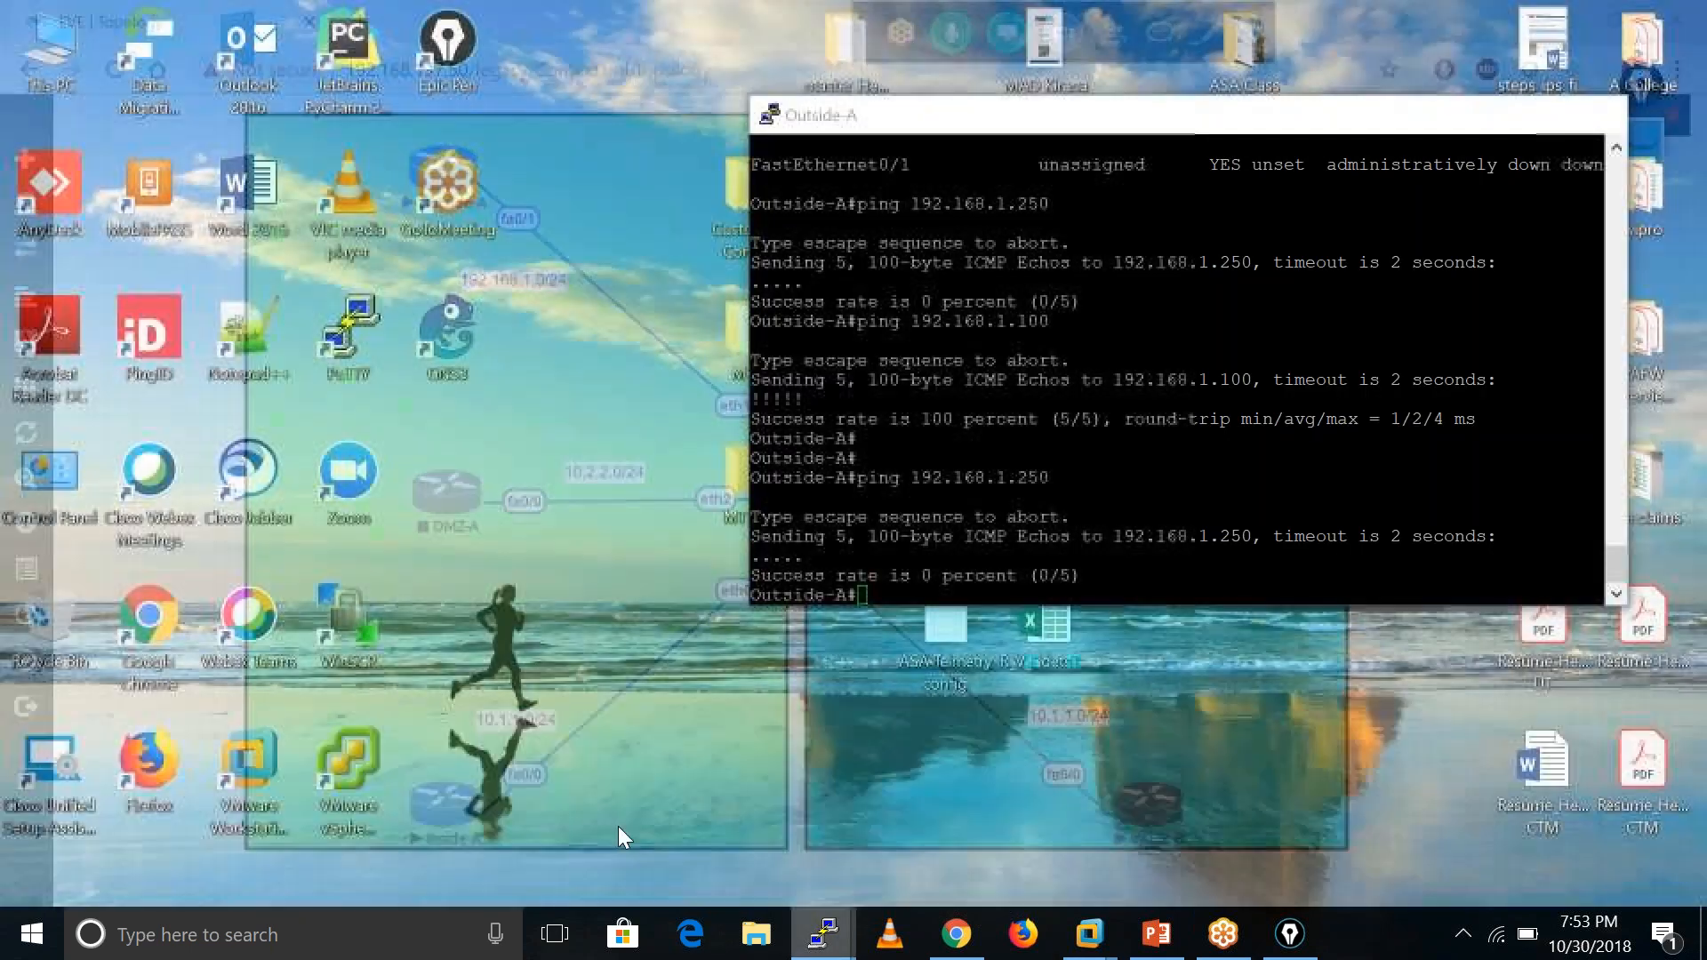
- On Outside-A, shut down interface f0/0 and bring it back up with no shutdown
click(617, 824)
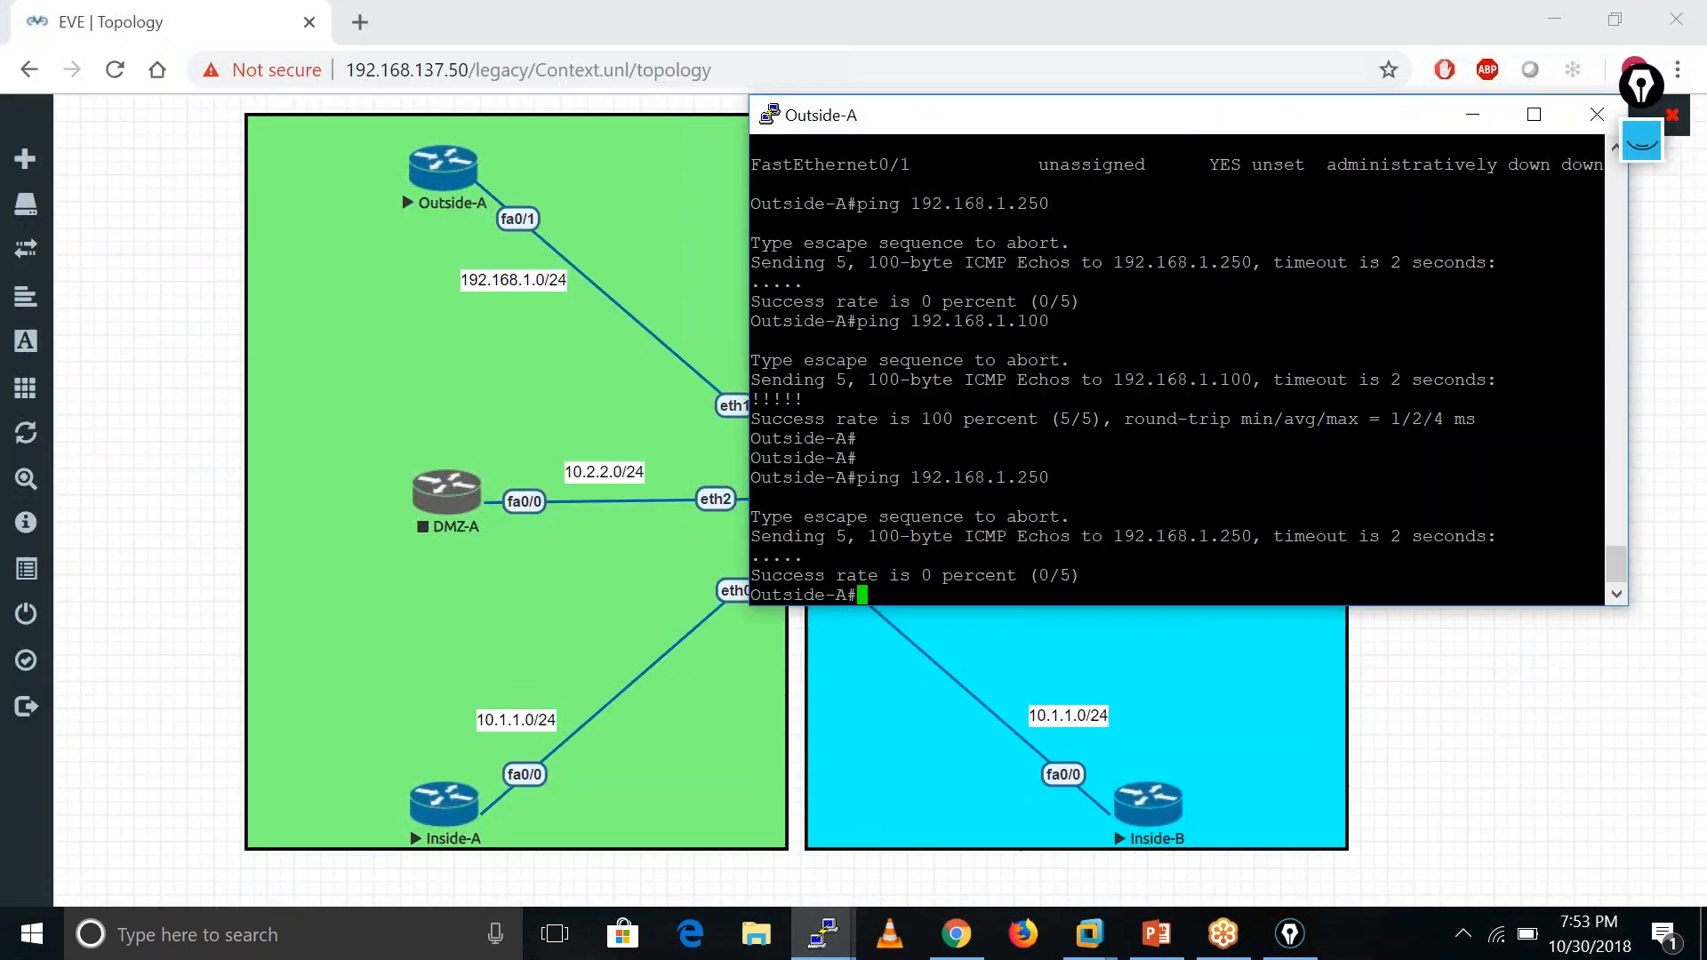
key(Return)
key(Return)
key(Return)
key(Return)
key(Return)
key(Return)
text(c)
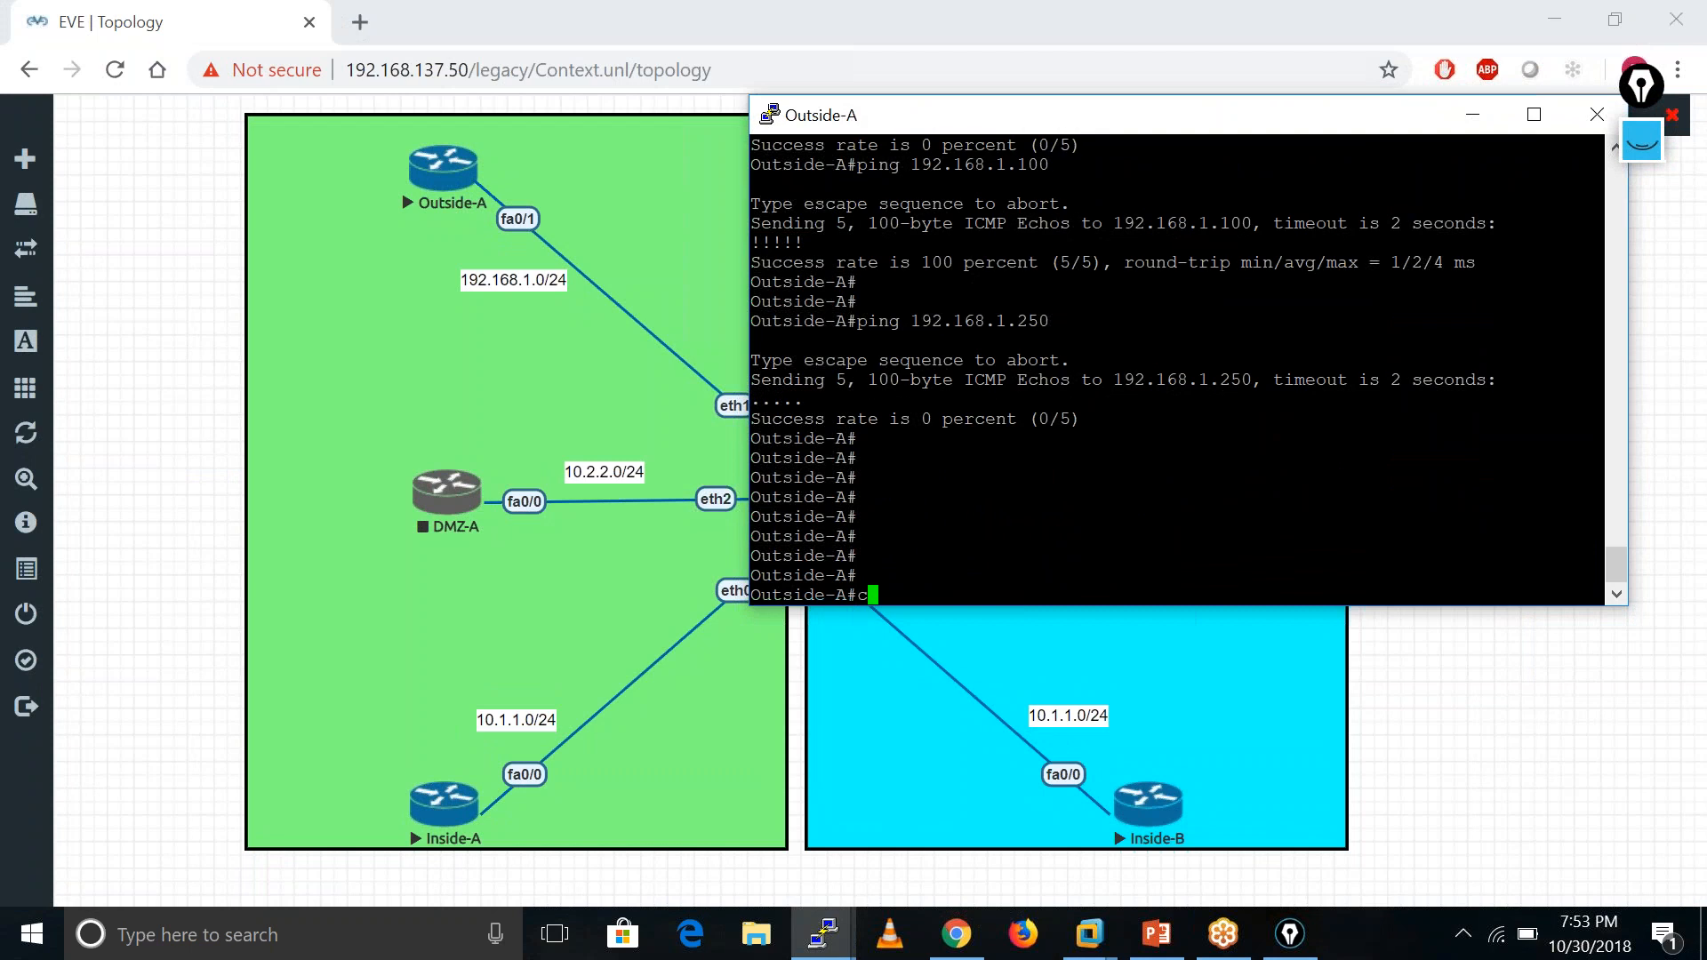
text(onf t)
key(Return)
key(Return)
text(int)
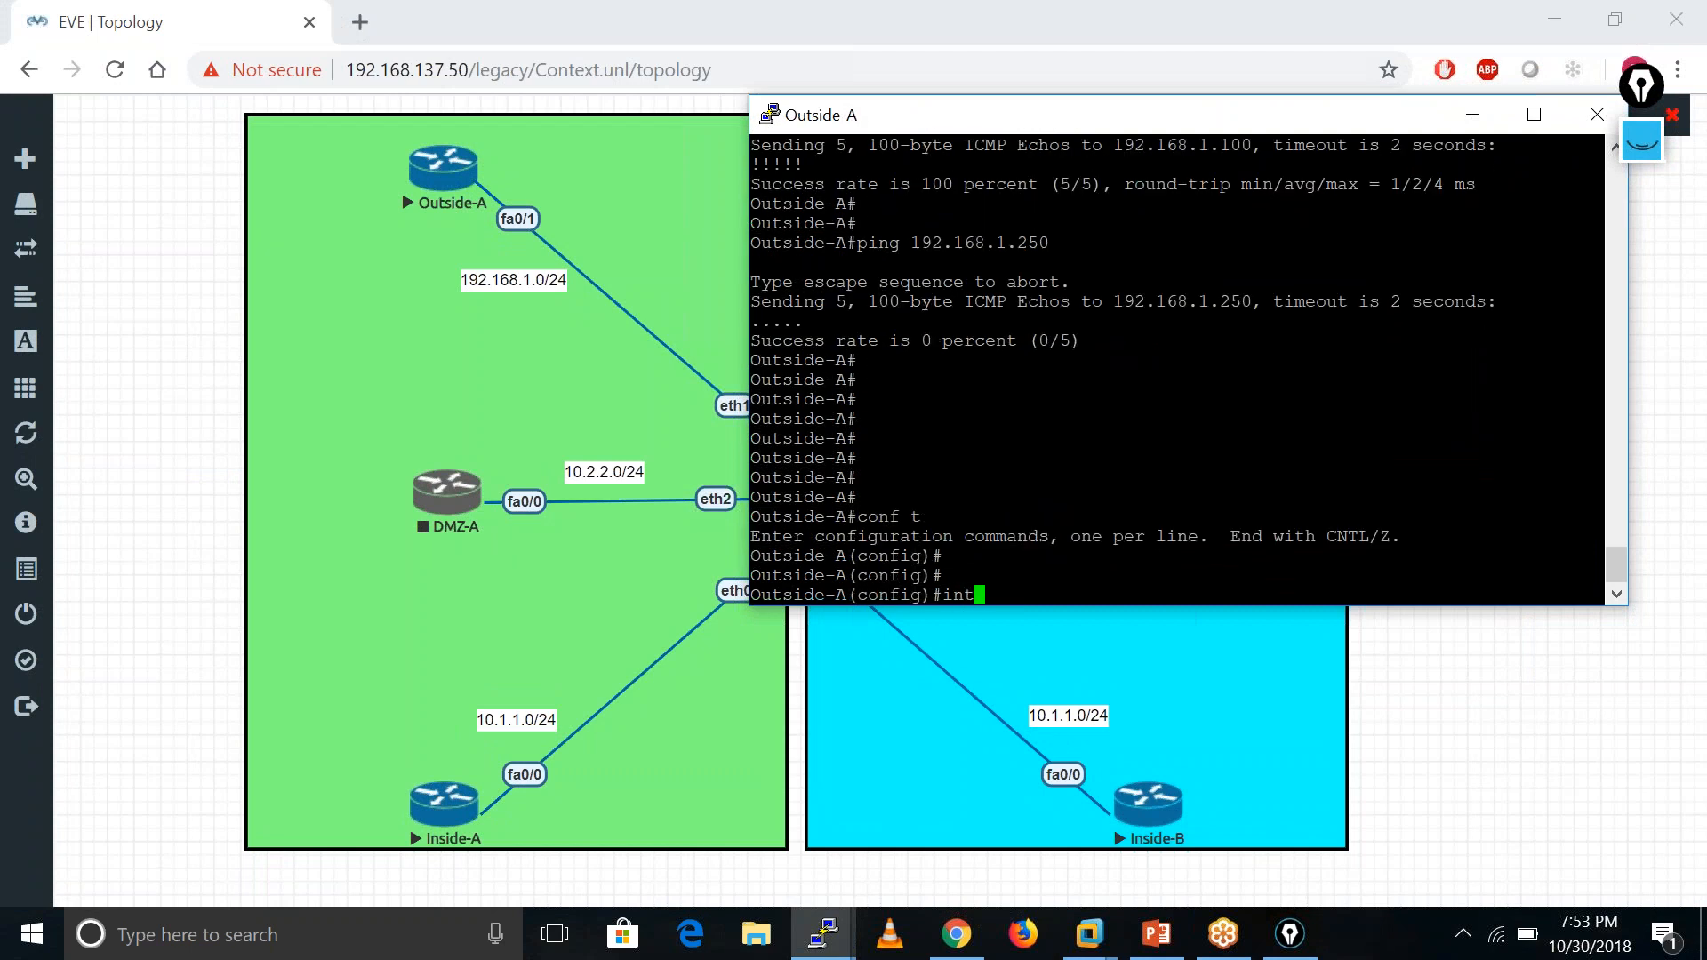
text( f0/0)
key(Return)
text(shu)
key(Tab)
key(Return)
text(no shu)
key(Tab)
key(Return)
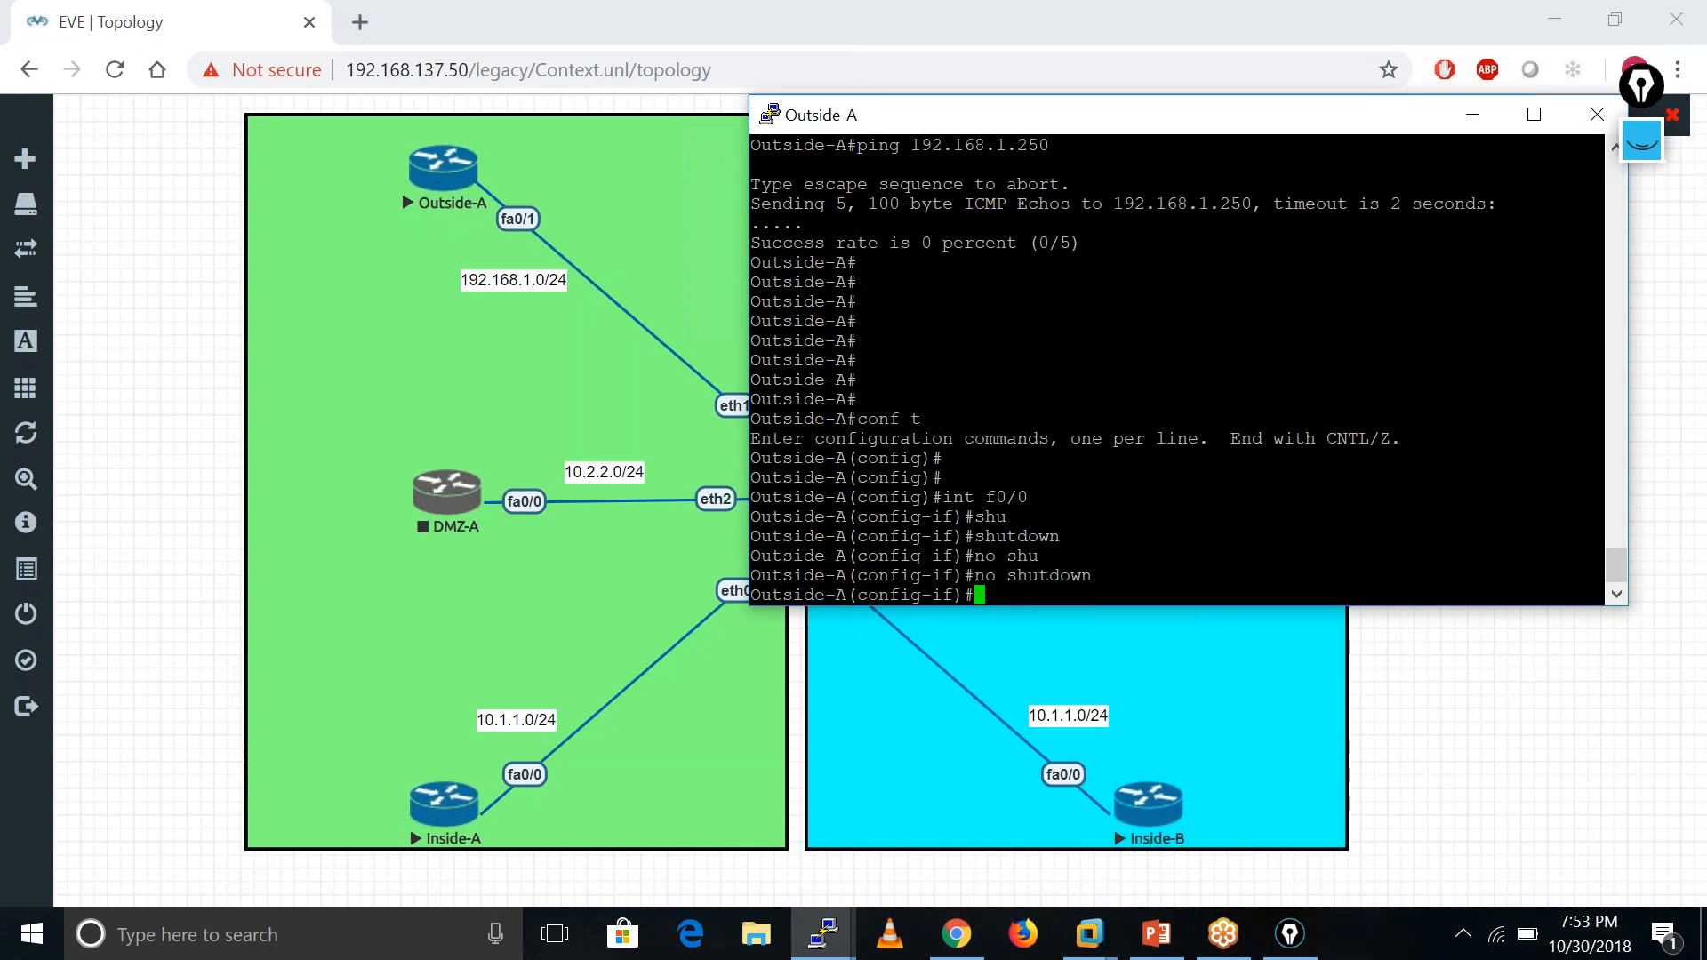
- Leave config mode, ping 192.168.1.250 from Outside-A, then return to the topology's ASA node
key(Return)
key(Return)
key(Return)
key(Return)
key(Return)
key(Return)
key(Return)
key(Return)
key(Return)
key(Return)
key(Return)
key(Return)
key(Return)
key(Return)
key(Return)
key(Return)
key(Return)
key(Return)
text(end)
key(Return)
key(Return)
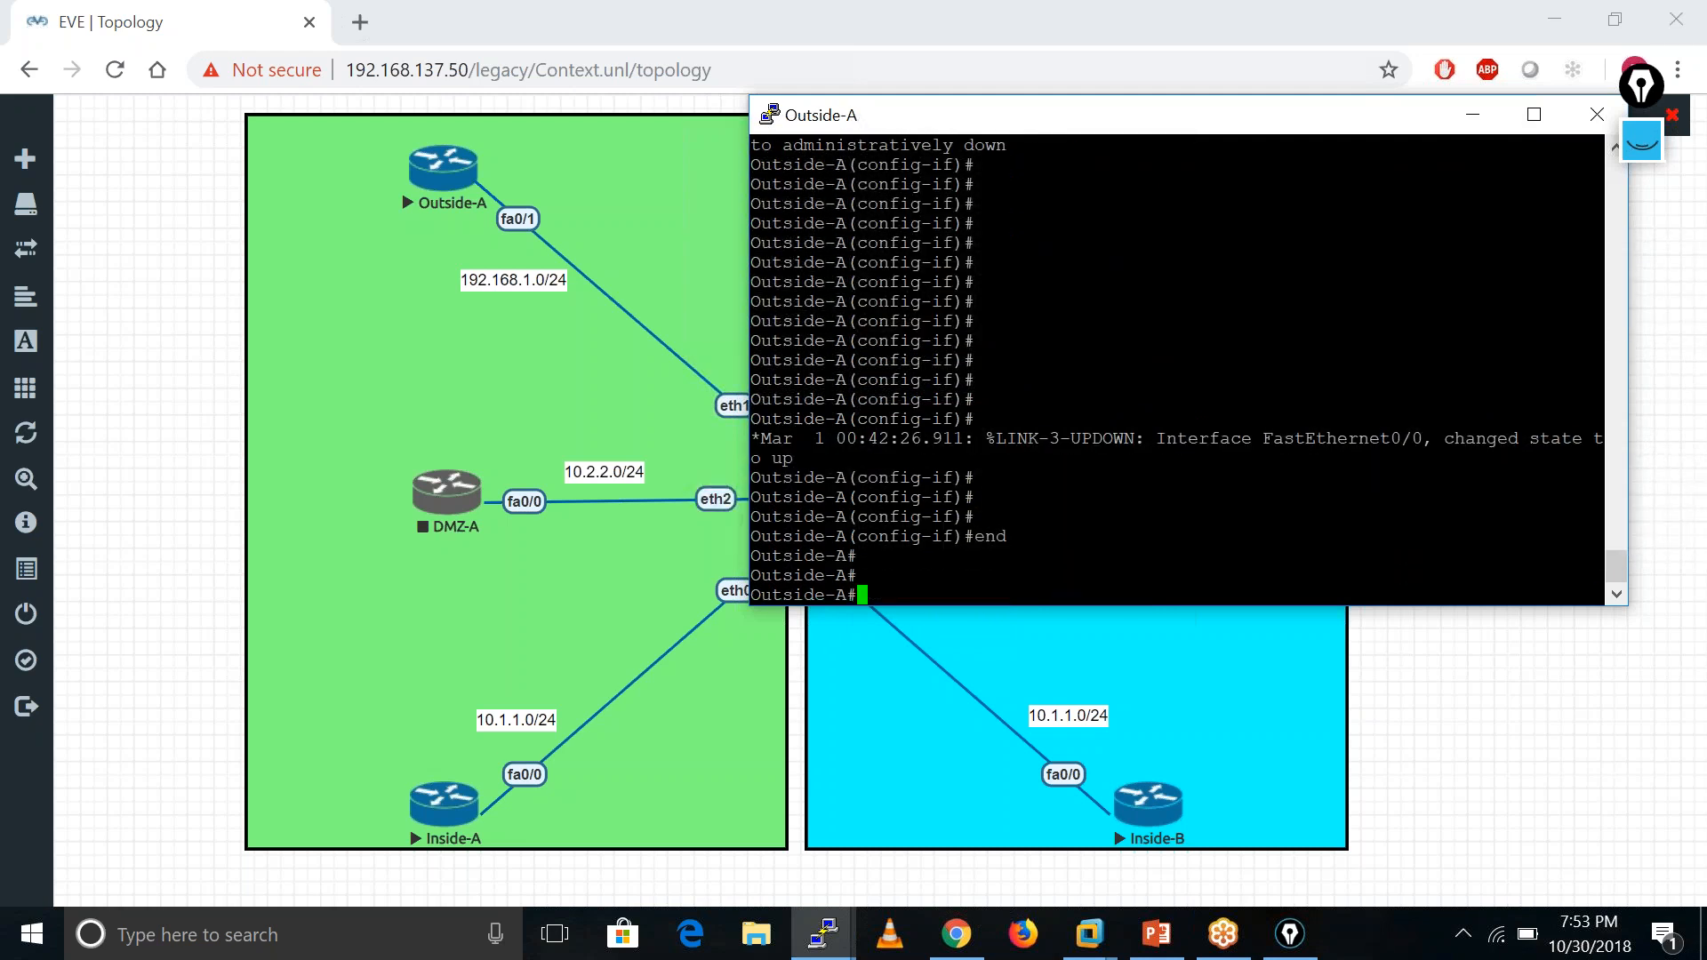
key(Return)
key(Return)
text(ping )
text(192.168.)
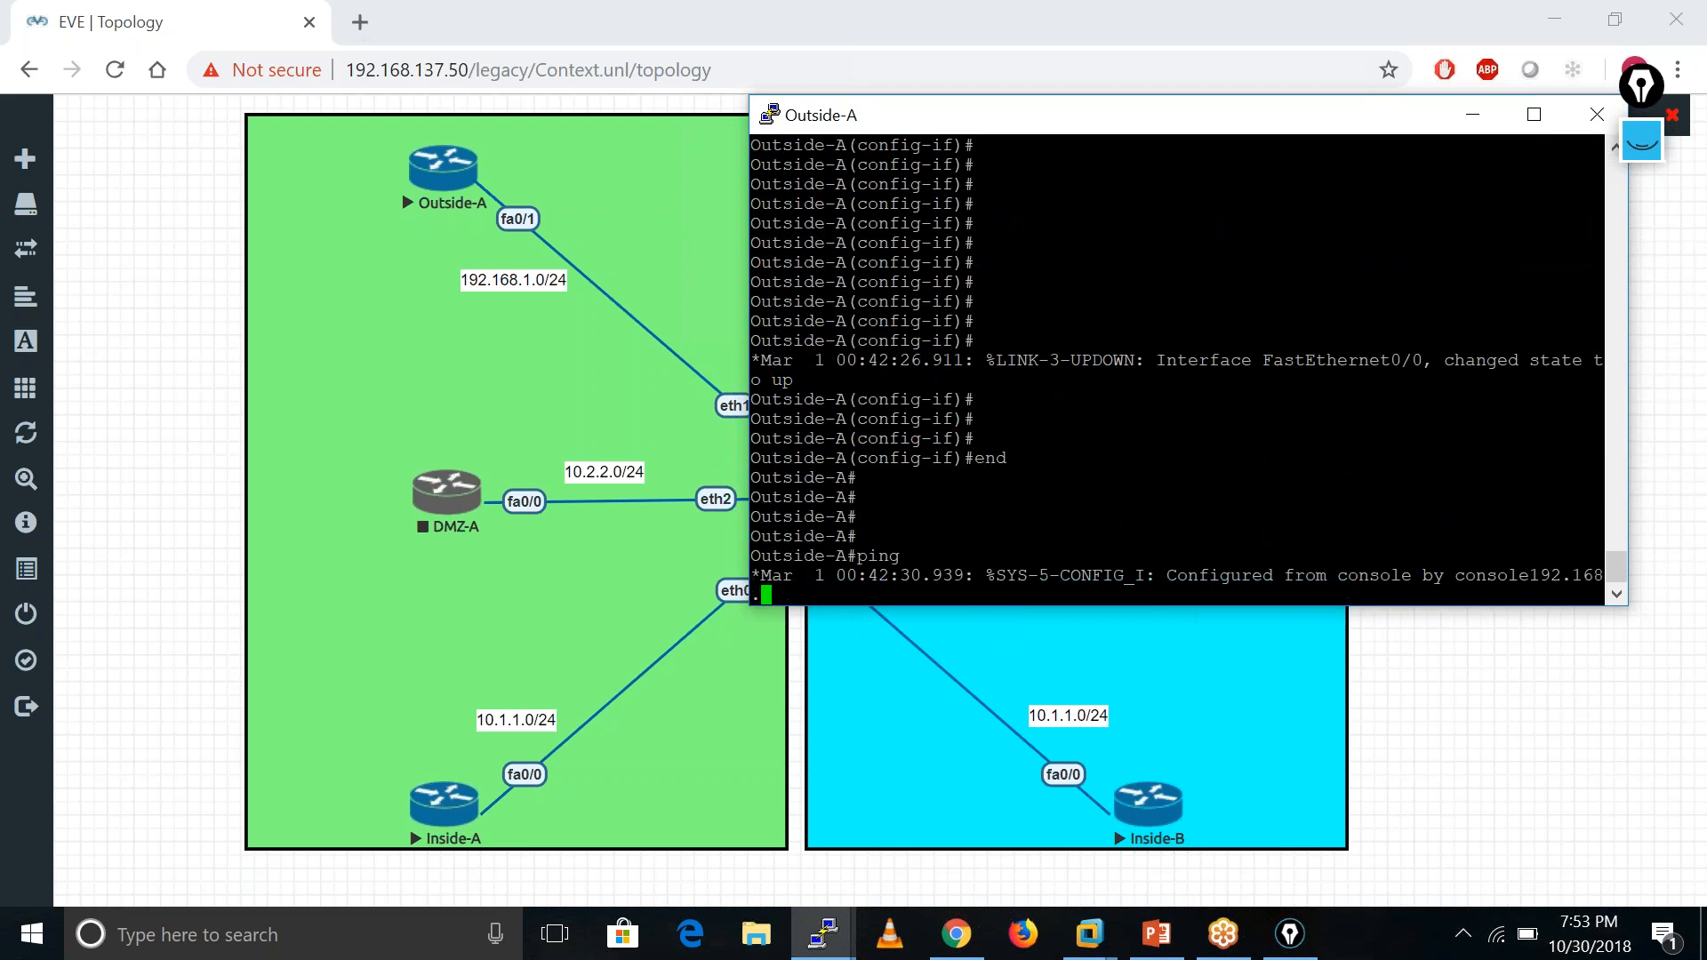
text(1.25)
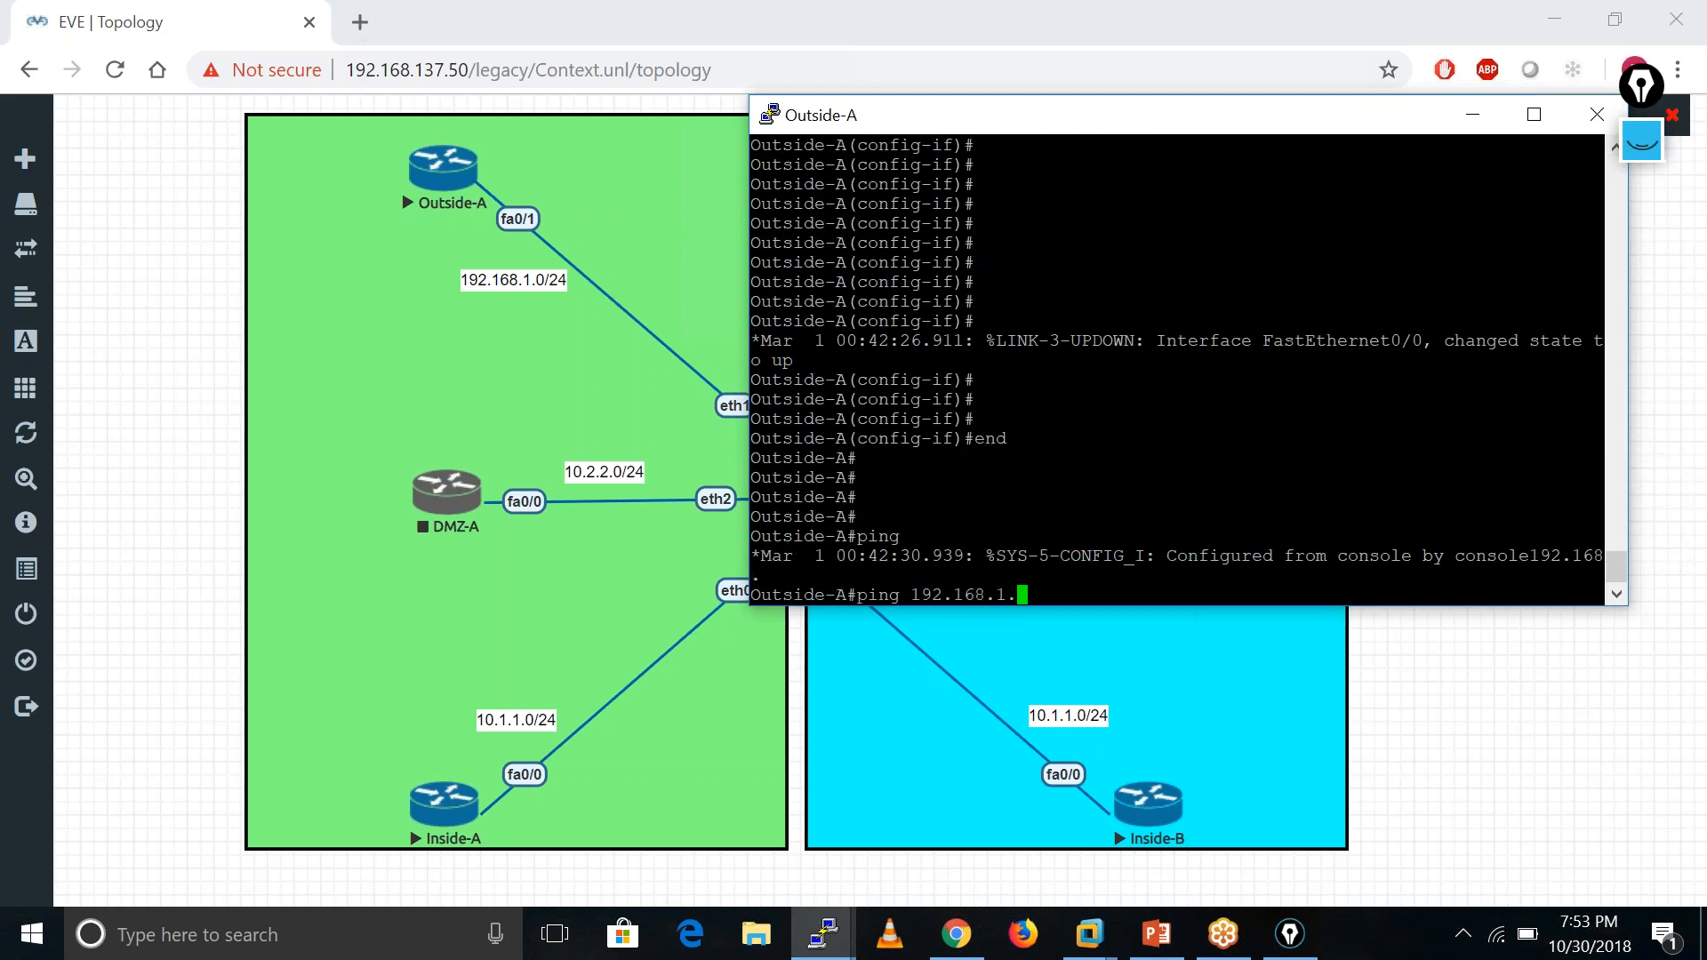
text(0)
key(Return)
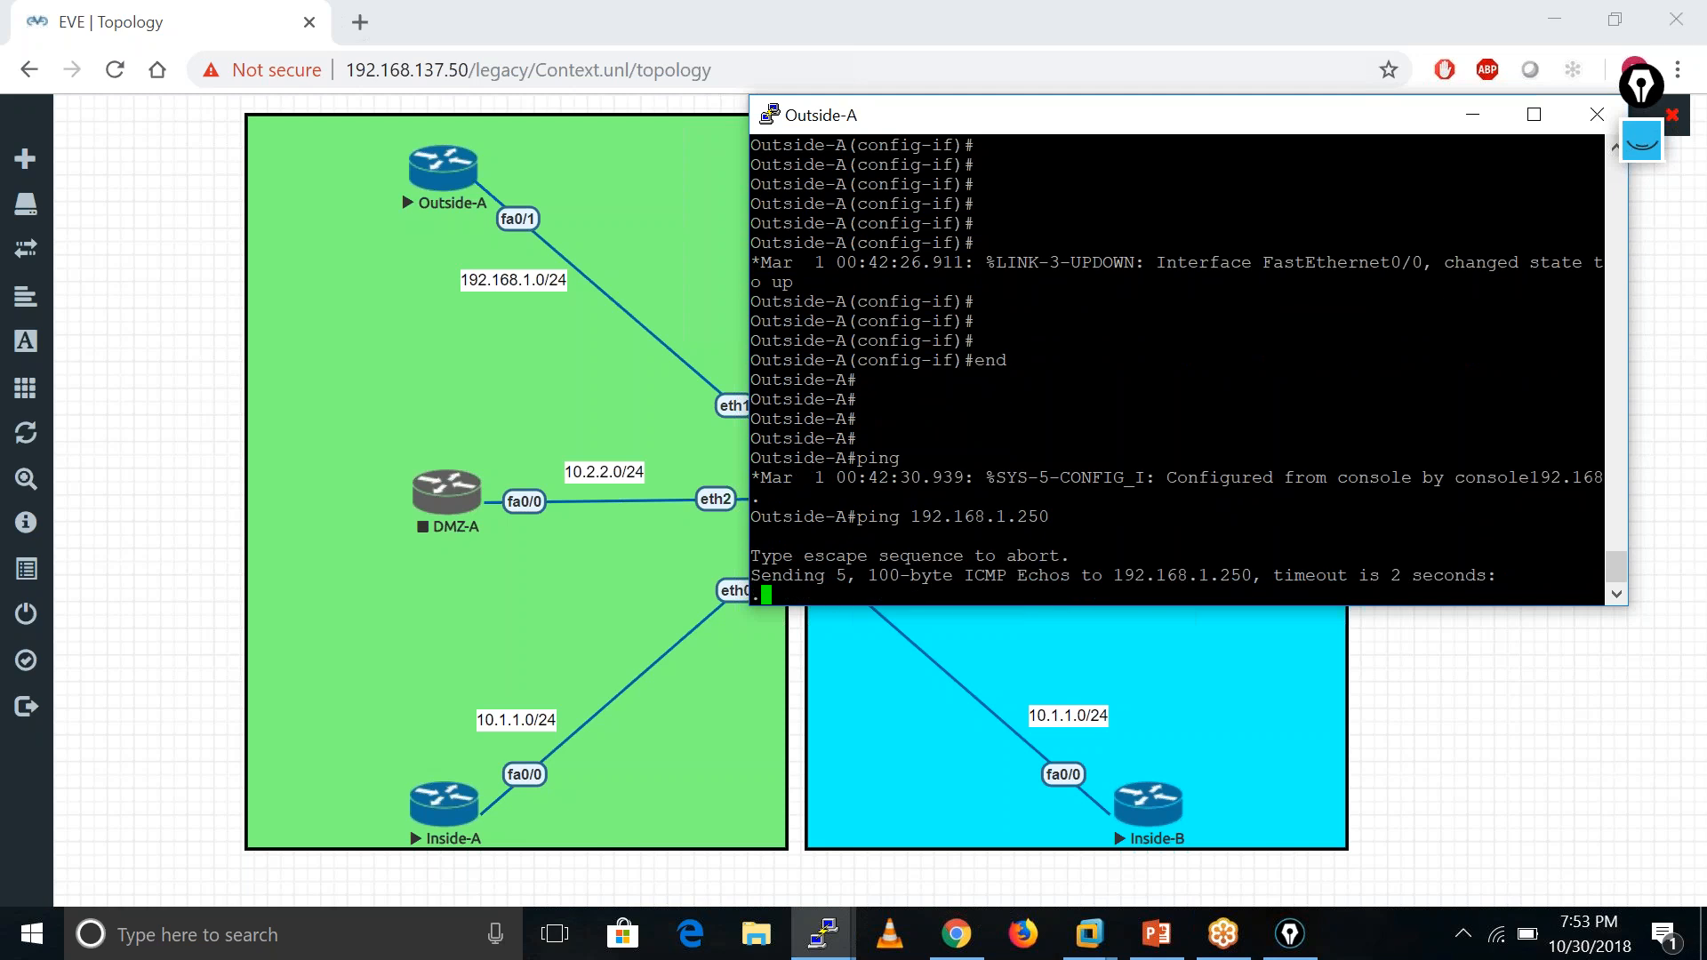
click(531, 382)
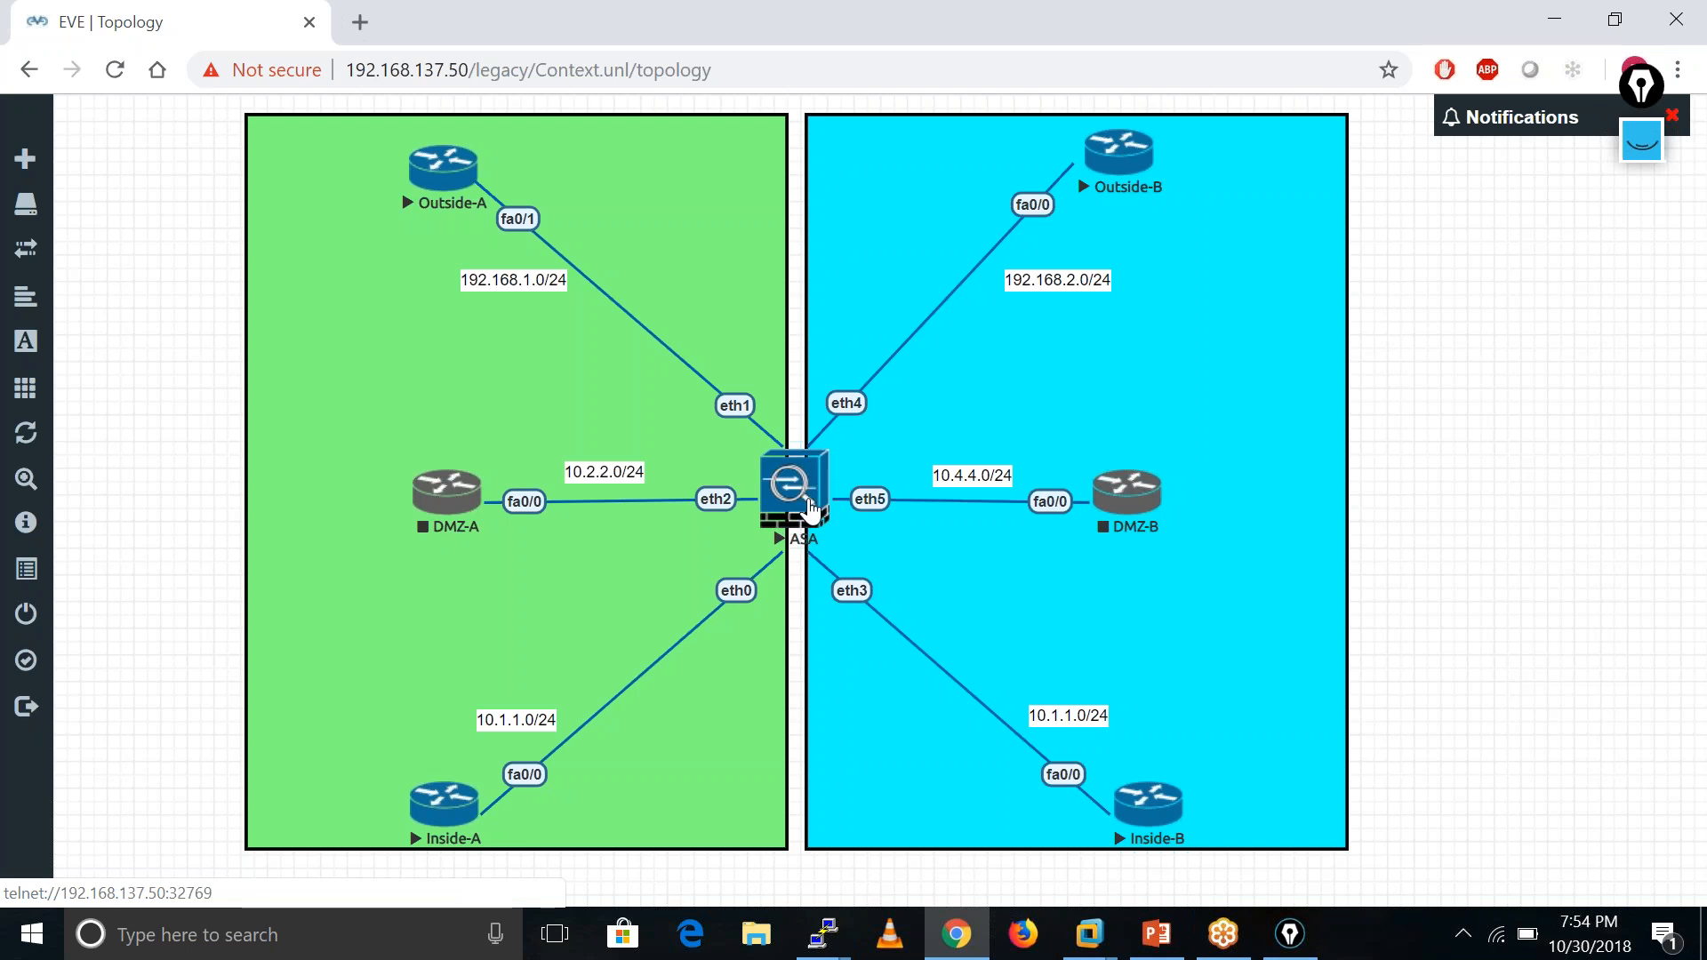
click(748, 506)
- In the ASA console, switch to context C1, correcting the mistyped context name
click(824, 933)
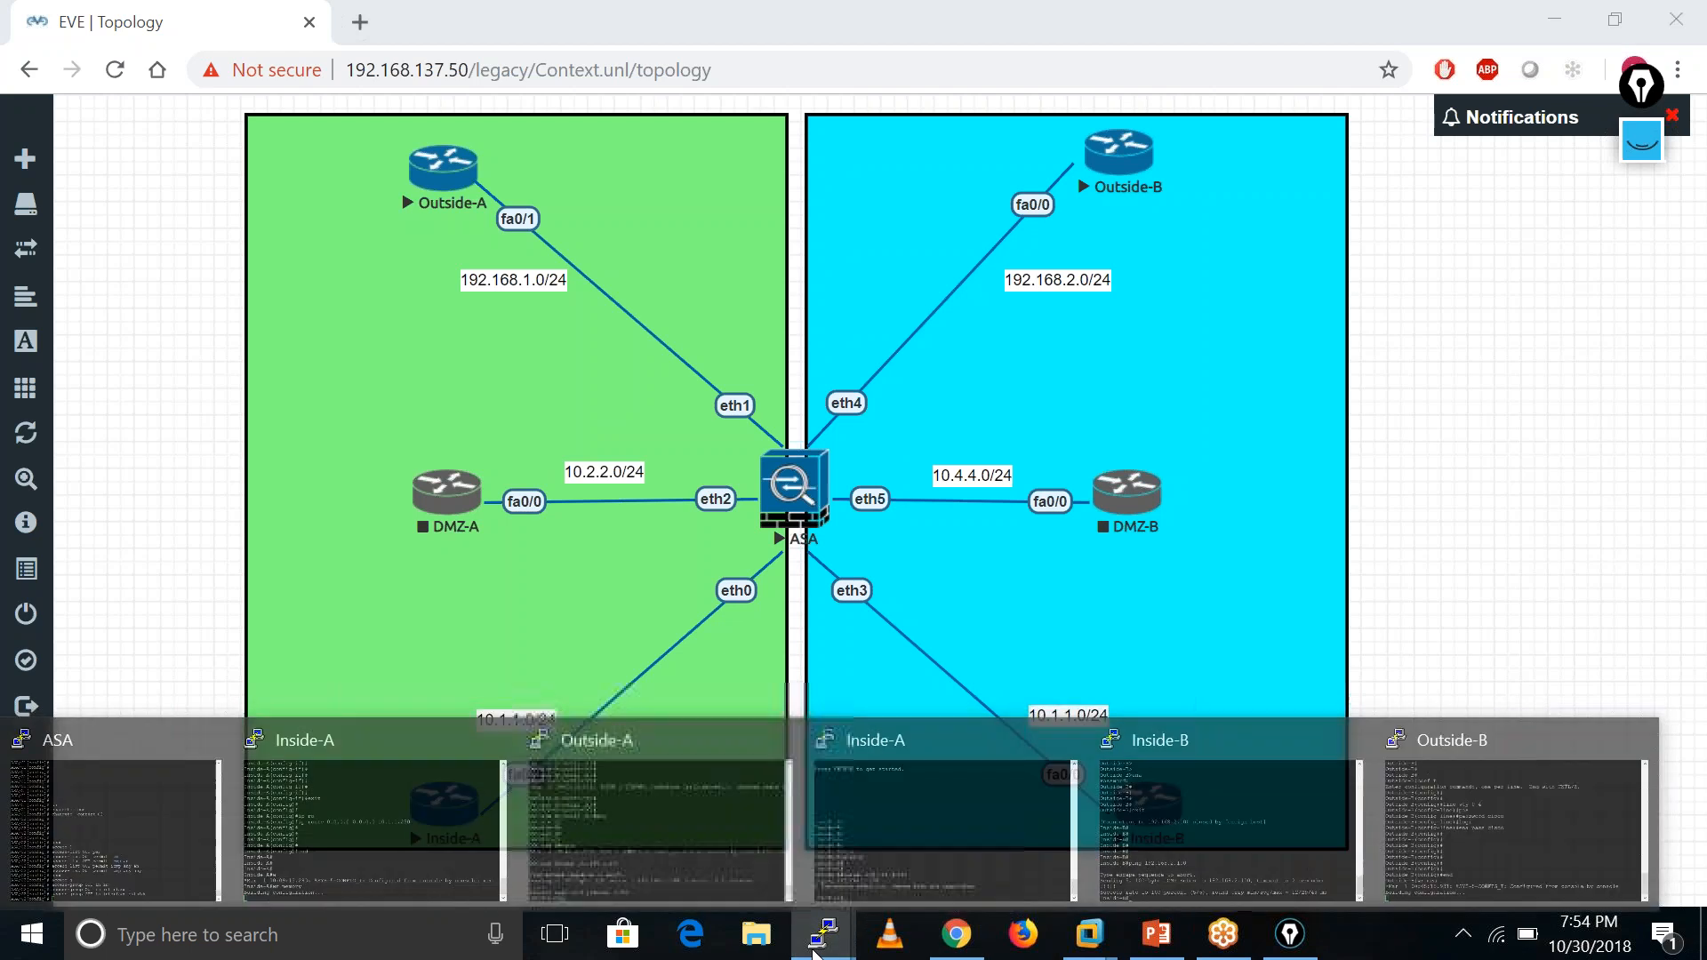
click(819, 935)
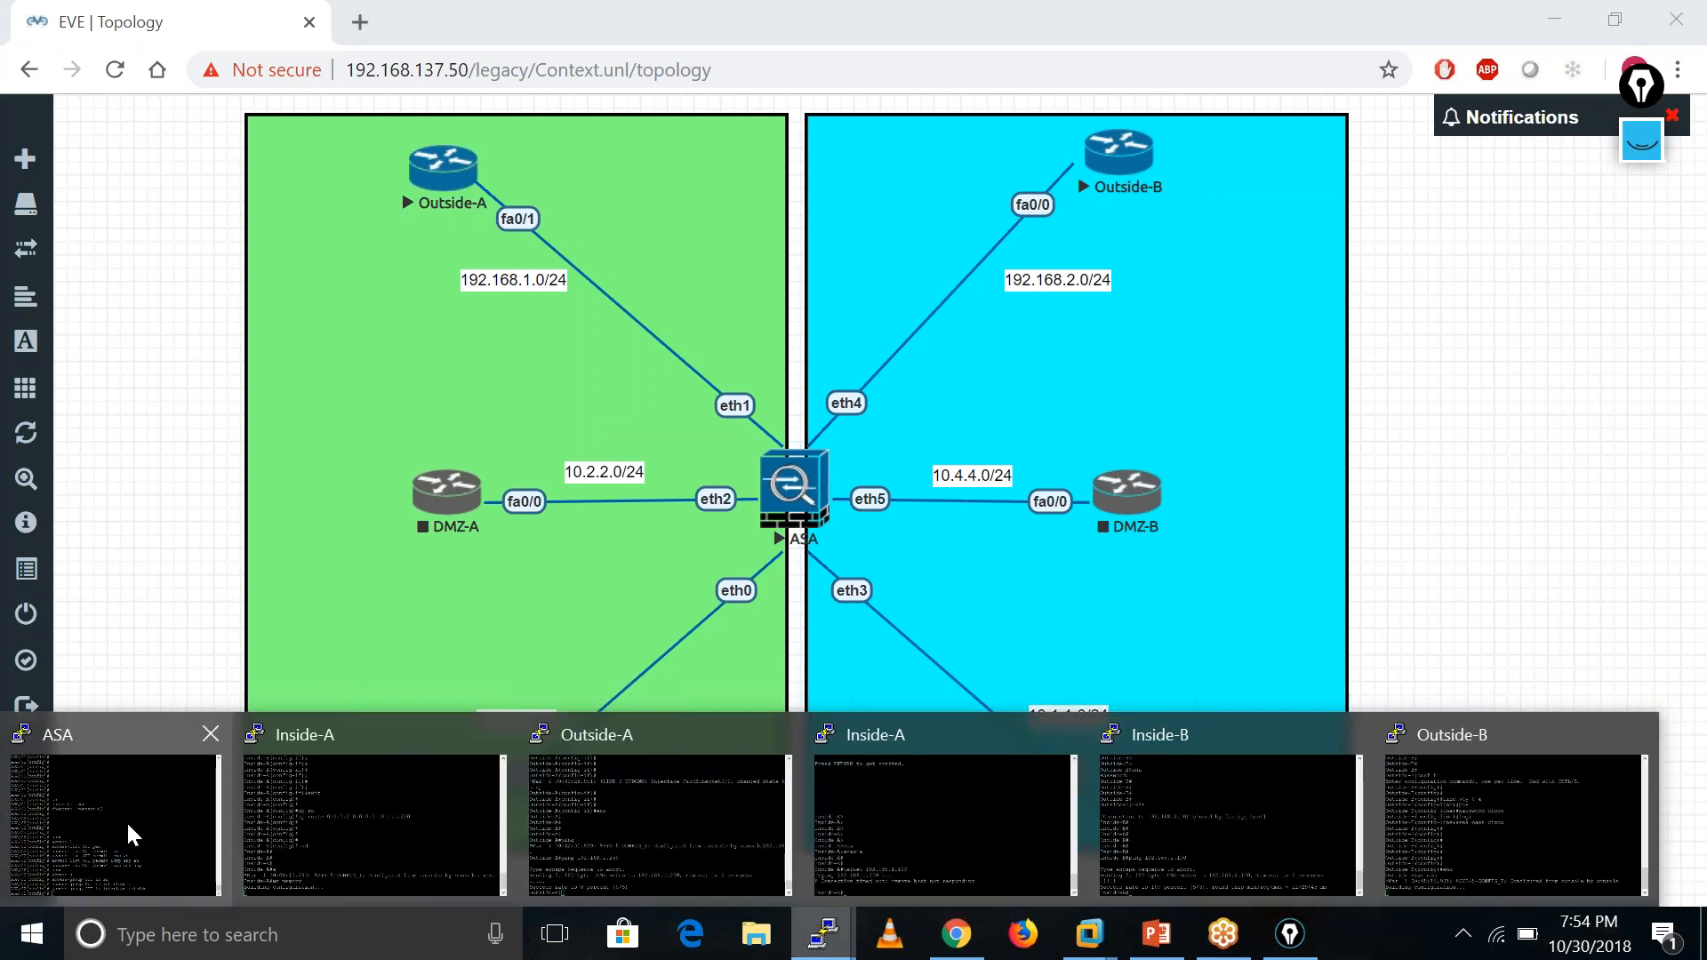
click(125, 820)
key(Return)
key(Return)
key(Return)
key(Return)
key(Return)
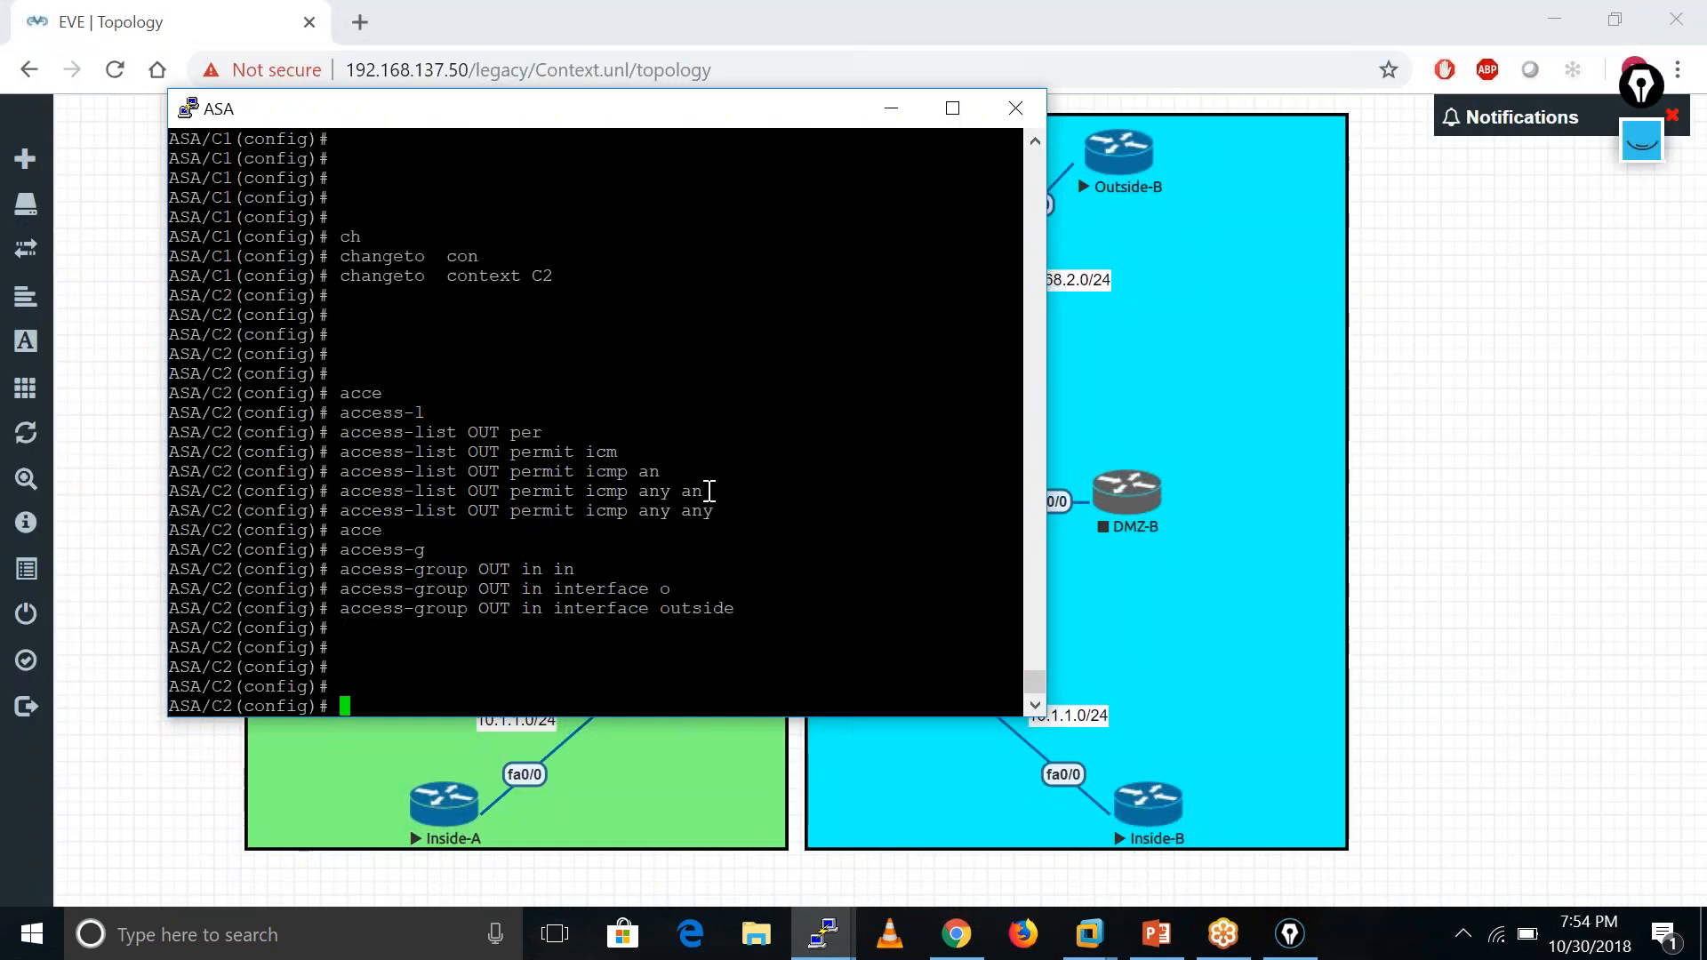
key(Return)
key(Return)
key(Return)
key(Return)
key(Return)
key(Return)
key(Return)
key(Return)
key(Return)
key(Return)
key(Return)
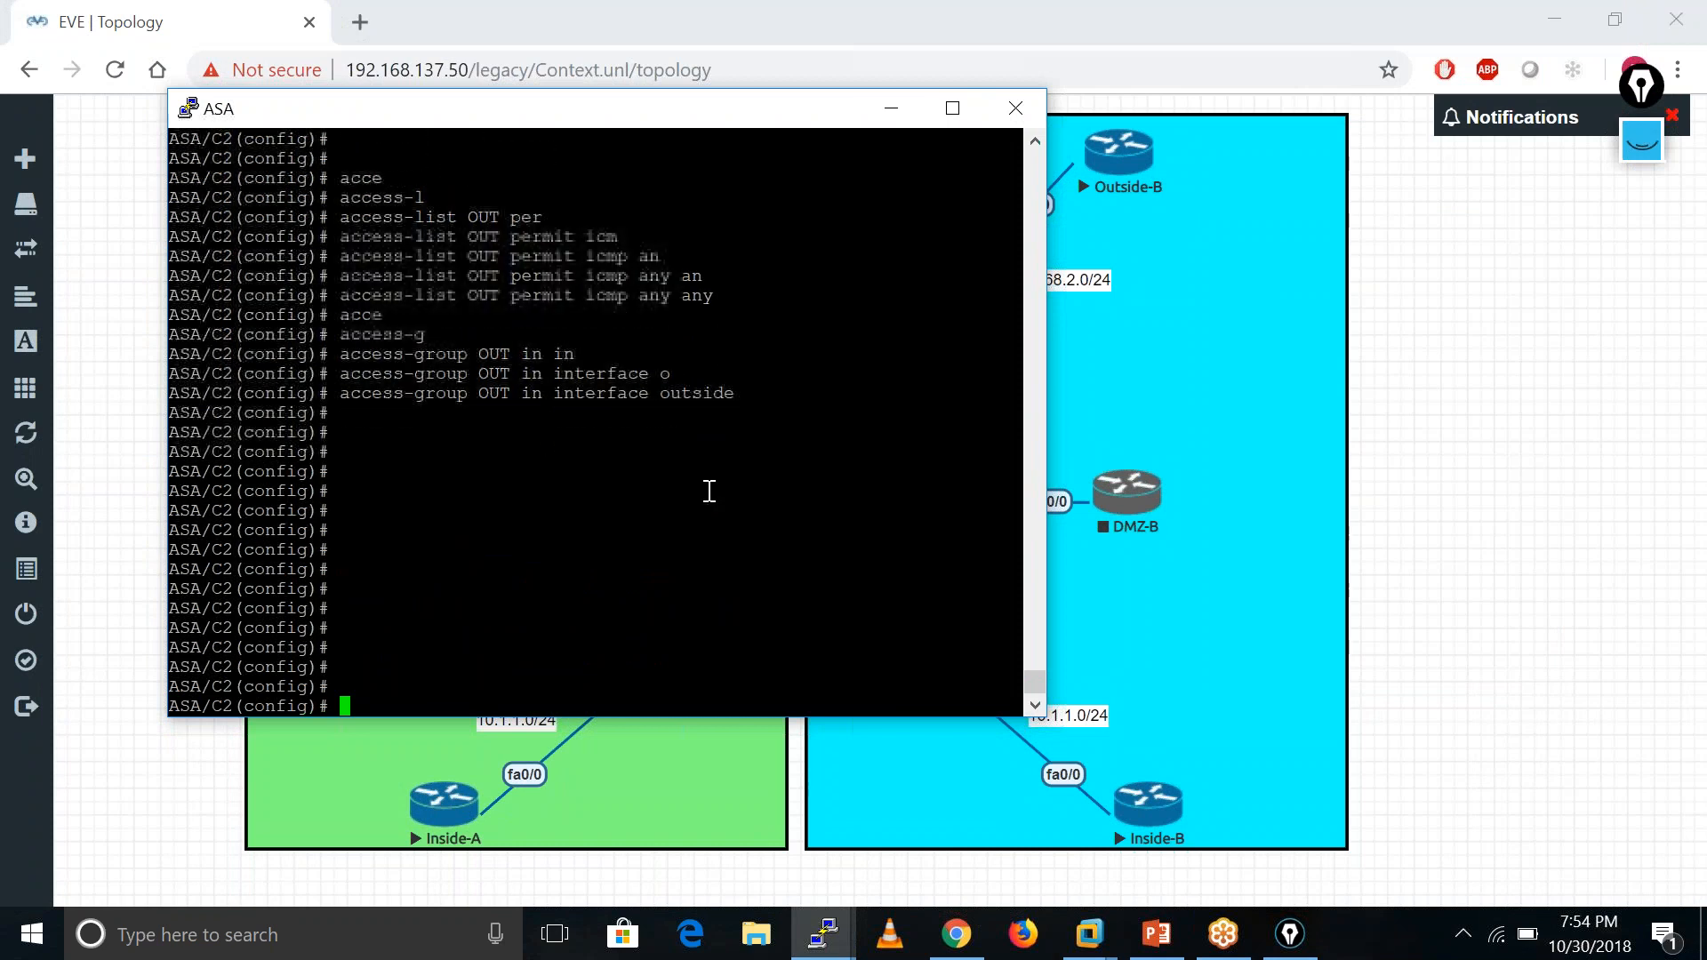
text(ch c cl)
key(Return)
key(Return)
key(Return)
key(Return)
key(Return)
key(Return)
key(Return)
key(Return)
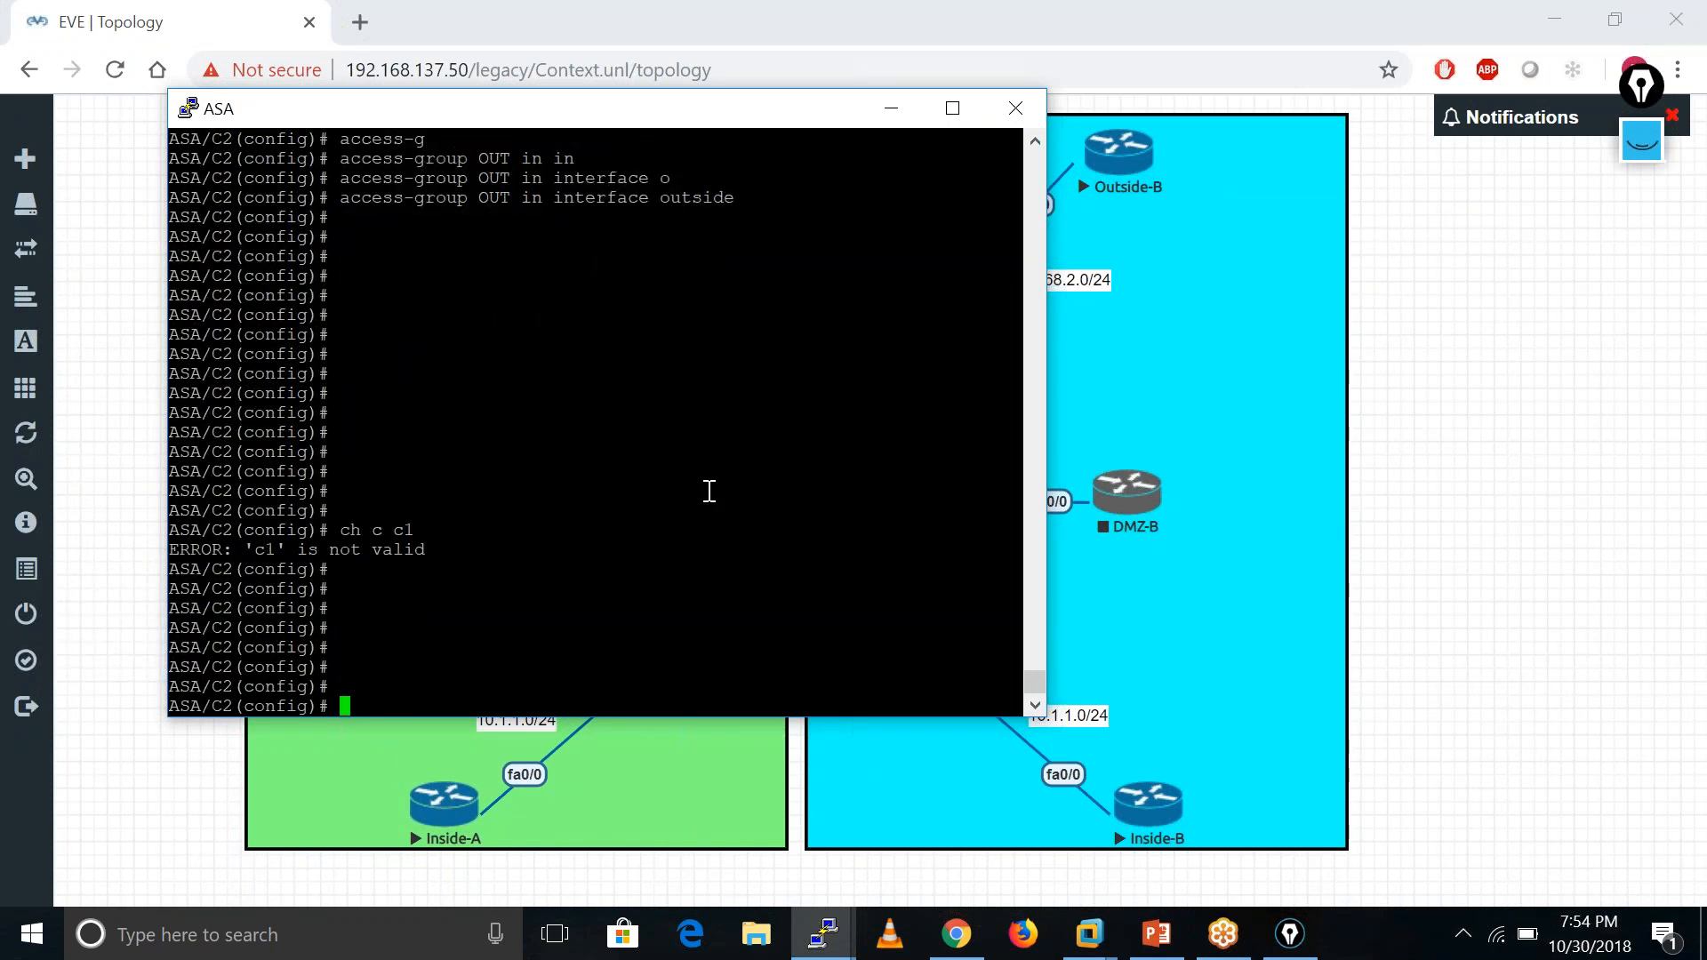
key(Up)
key(Up)
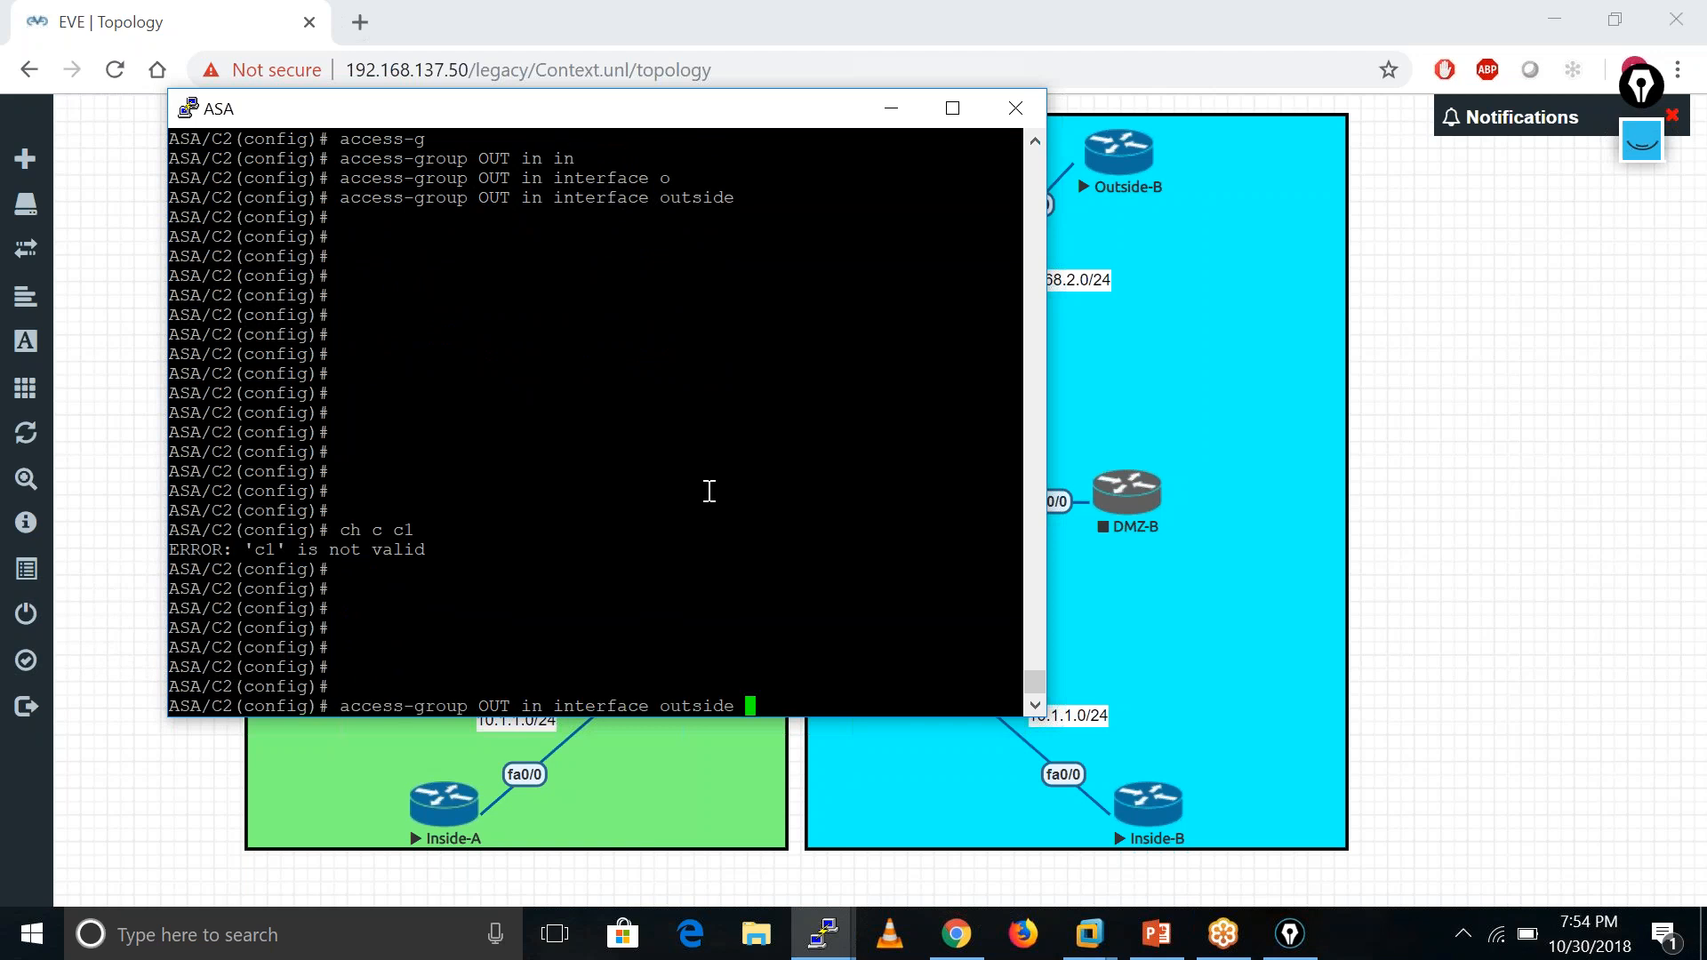
key(Down)
key(Left)
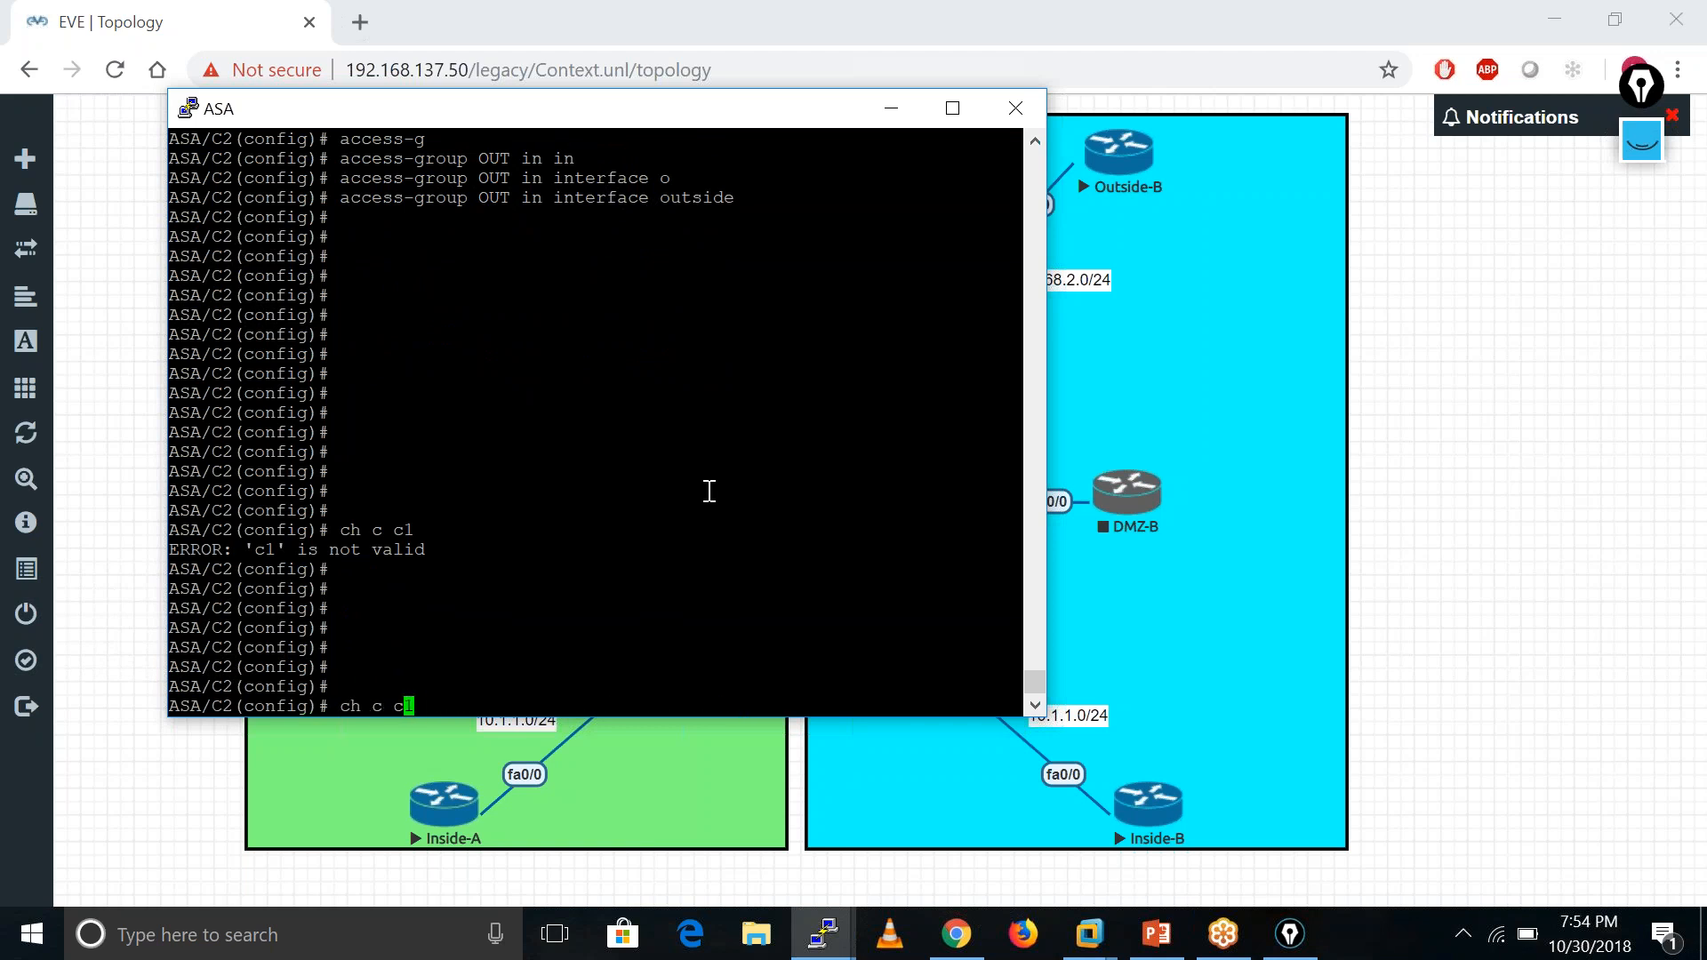
key(BackSpace)
text(C)
key(ctrl+a)
key(Return)
key(Return)
key(Return)
key(Return)
key(Return)
key(Return)
key(Return)
key(Return)
key(Return)
key(Return)
key(Return)
key(Return)
key(Return)
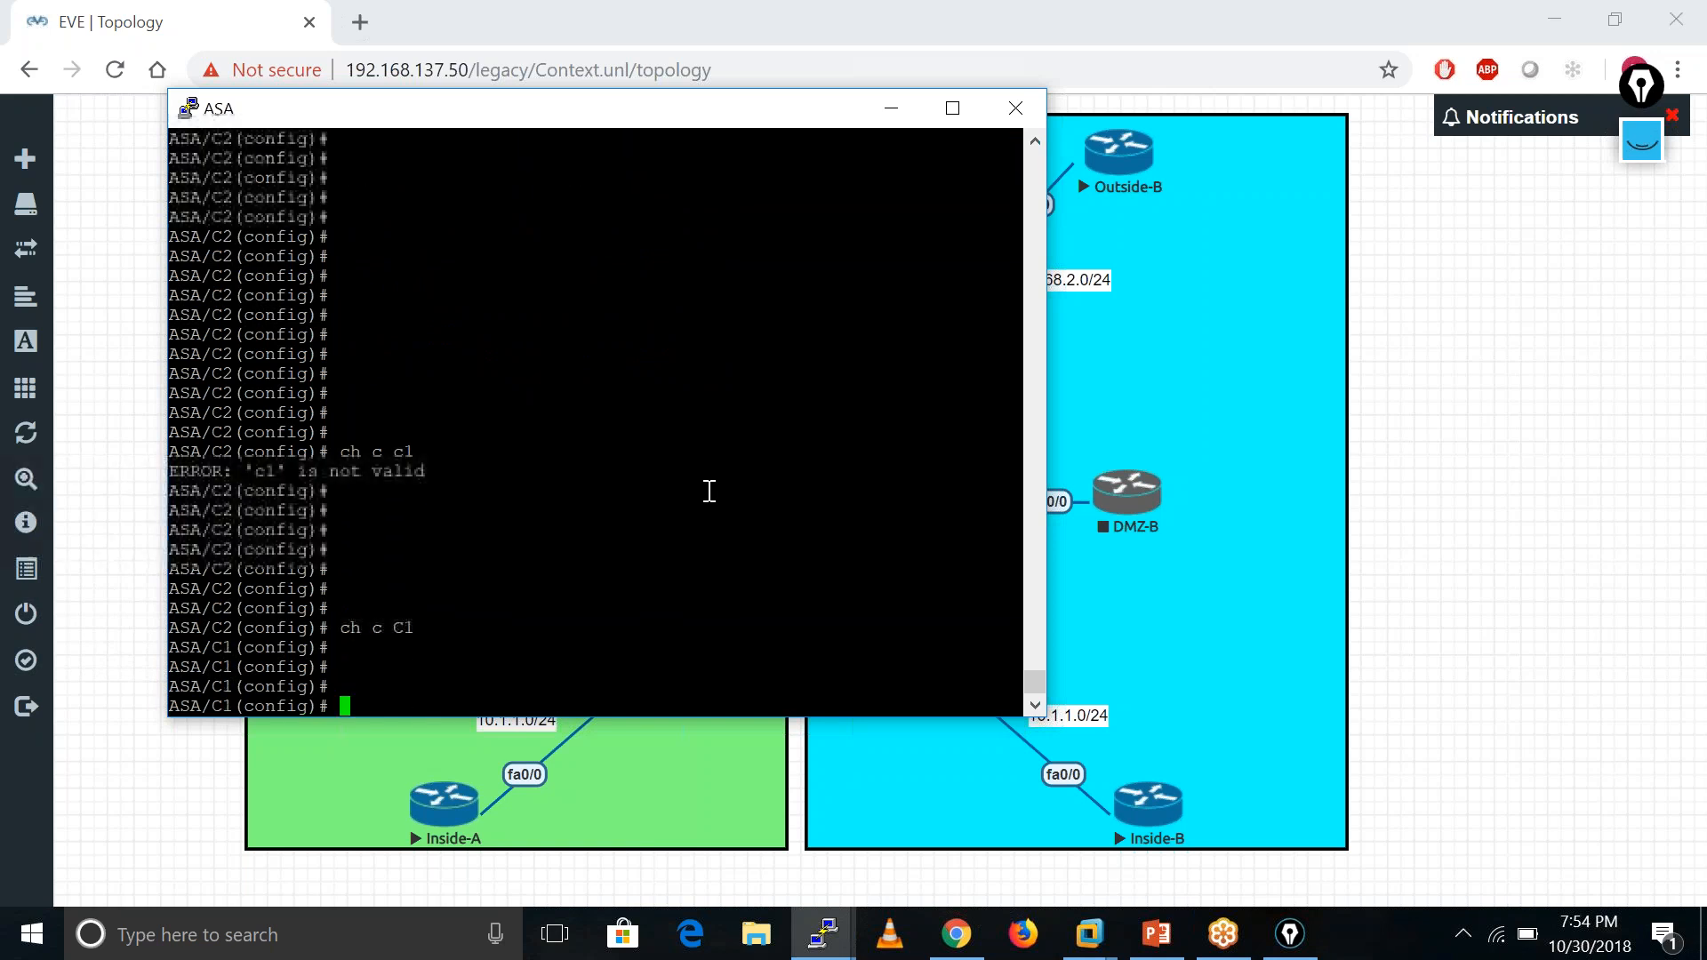
- List C1's interfaces with show int ip brief and ping 192.168.1.250 from C1
text(sh )
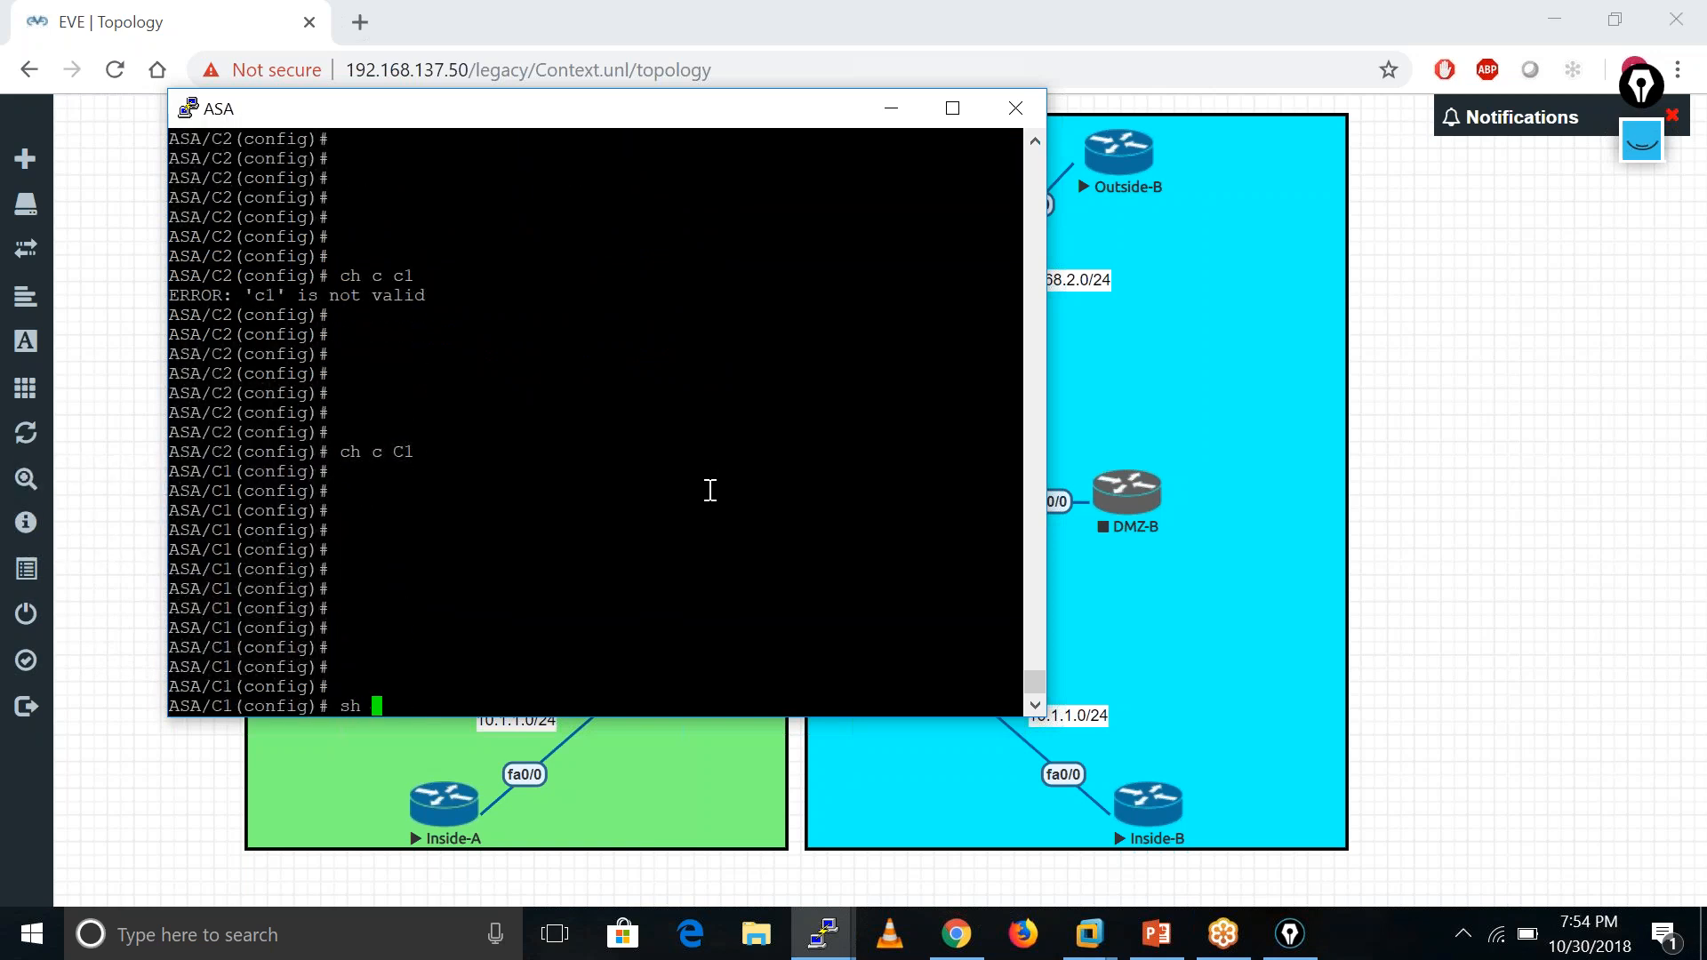
text(int ip bri)
key(Tab)
key(Return)
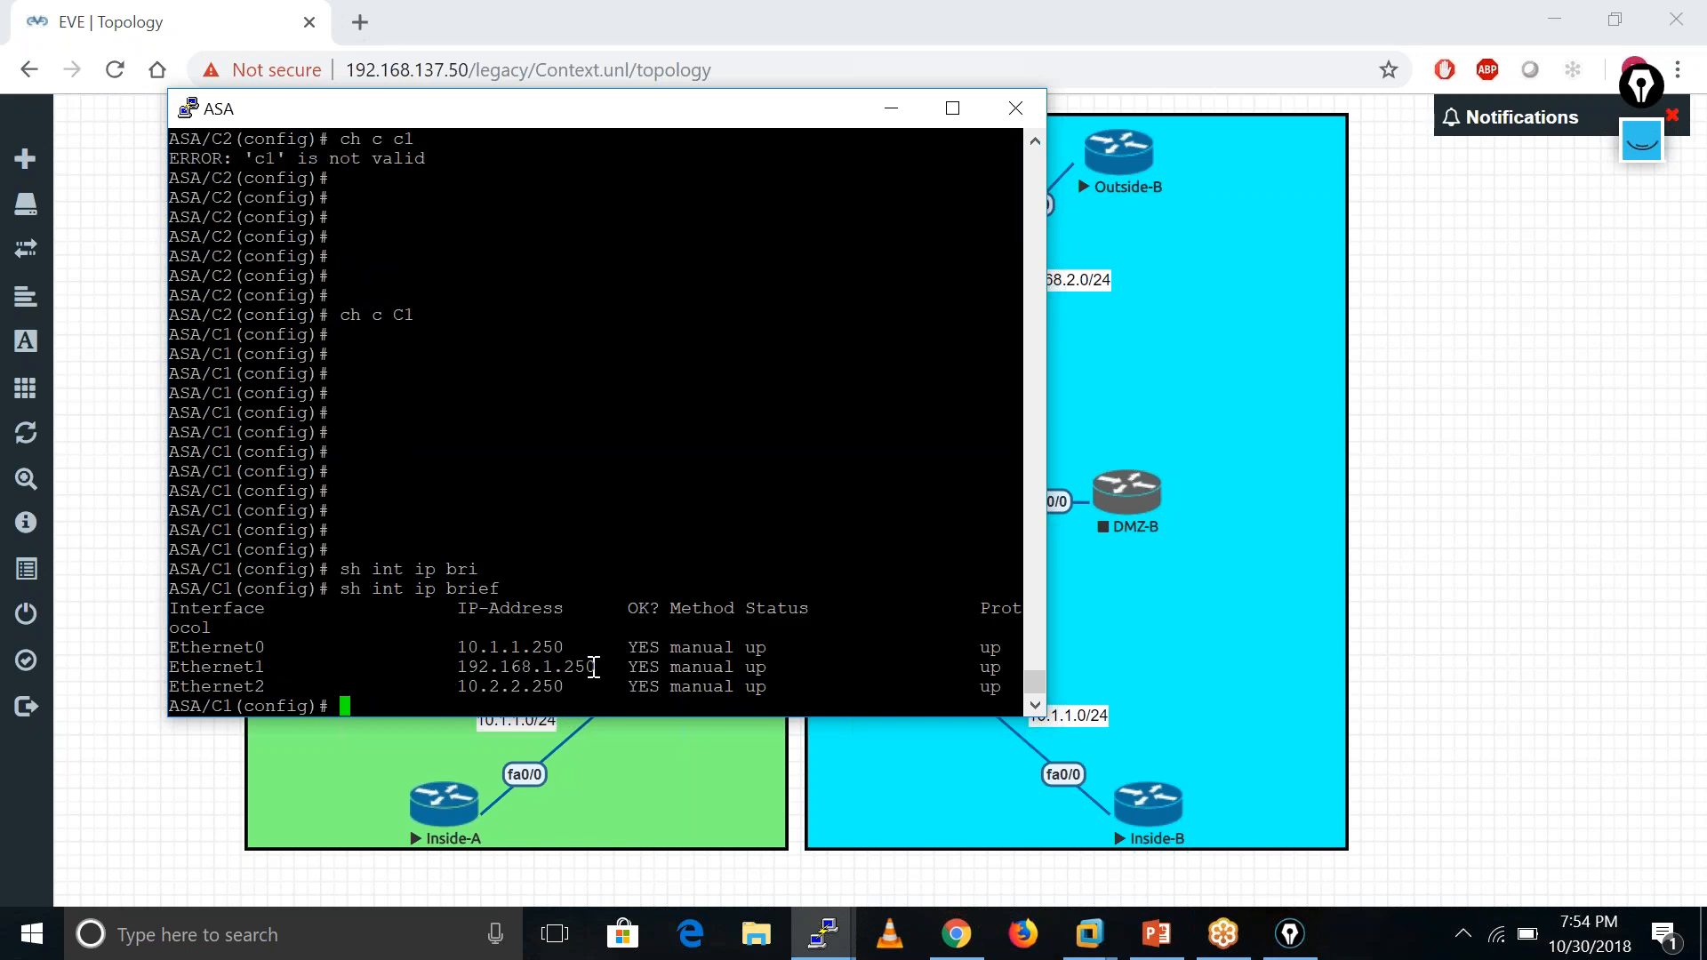
text(ping 192.168.1.250)
key(Return)
- Move the console aside and ping 192.168.1.100 from context C1
drag(646, 118, 1323, 148)
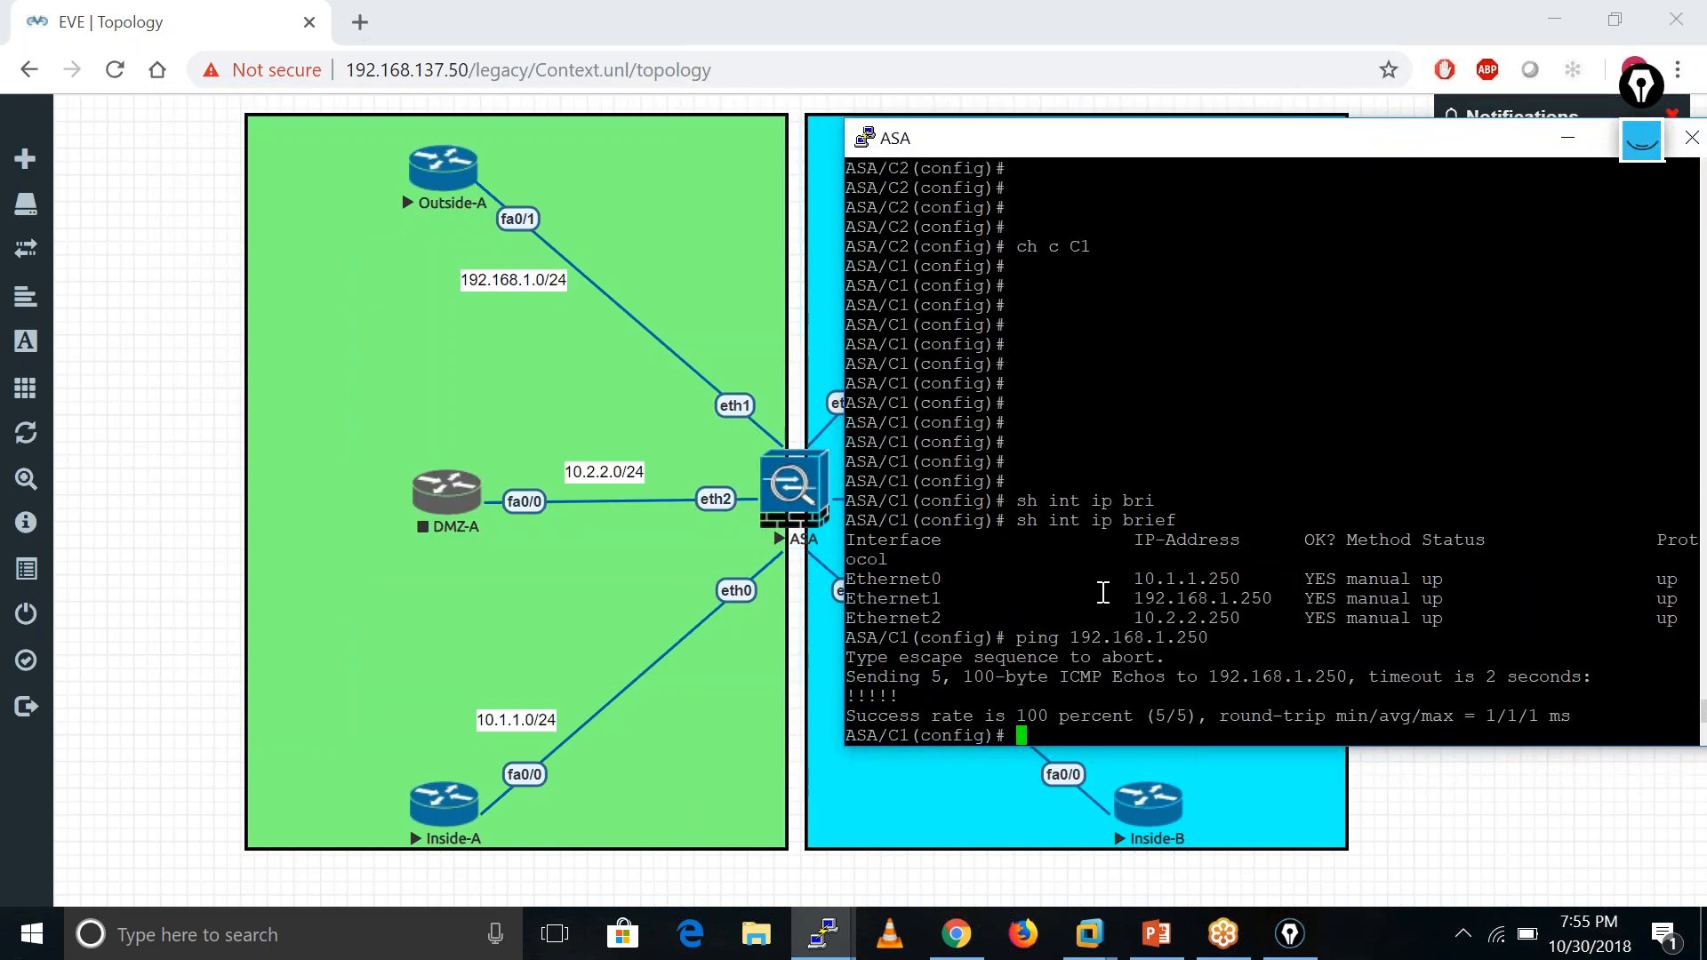
key(Up)
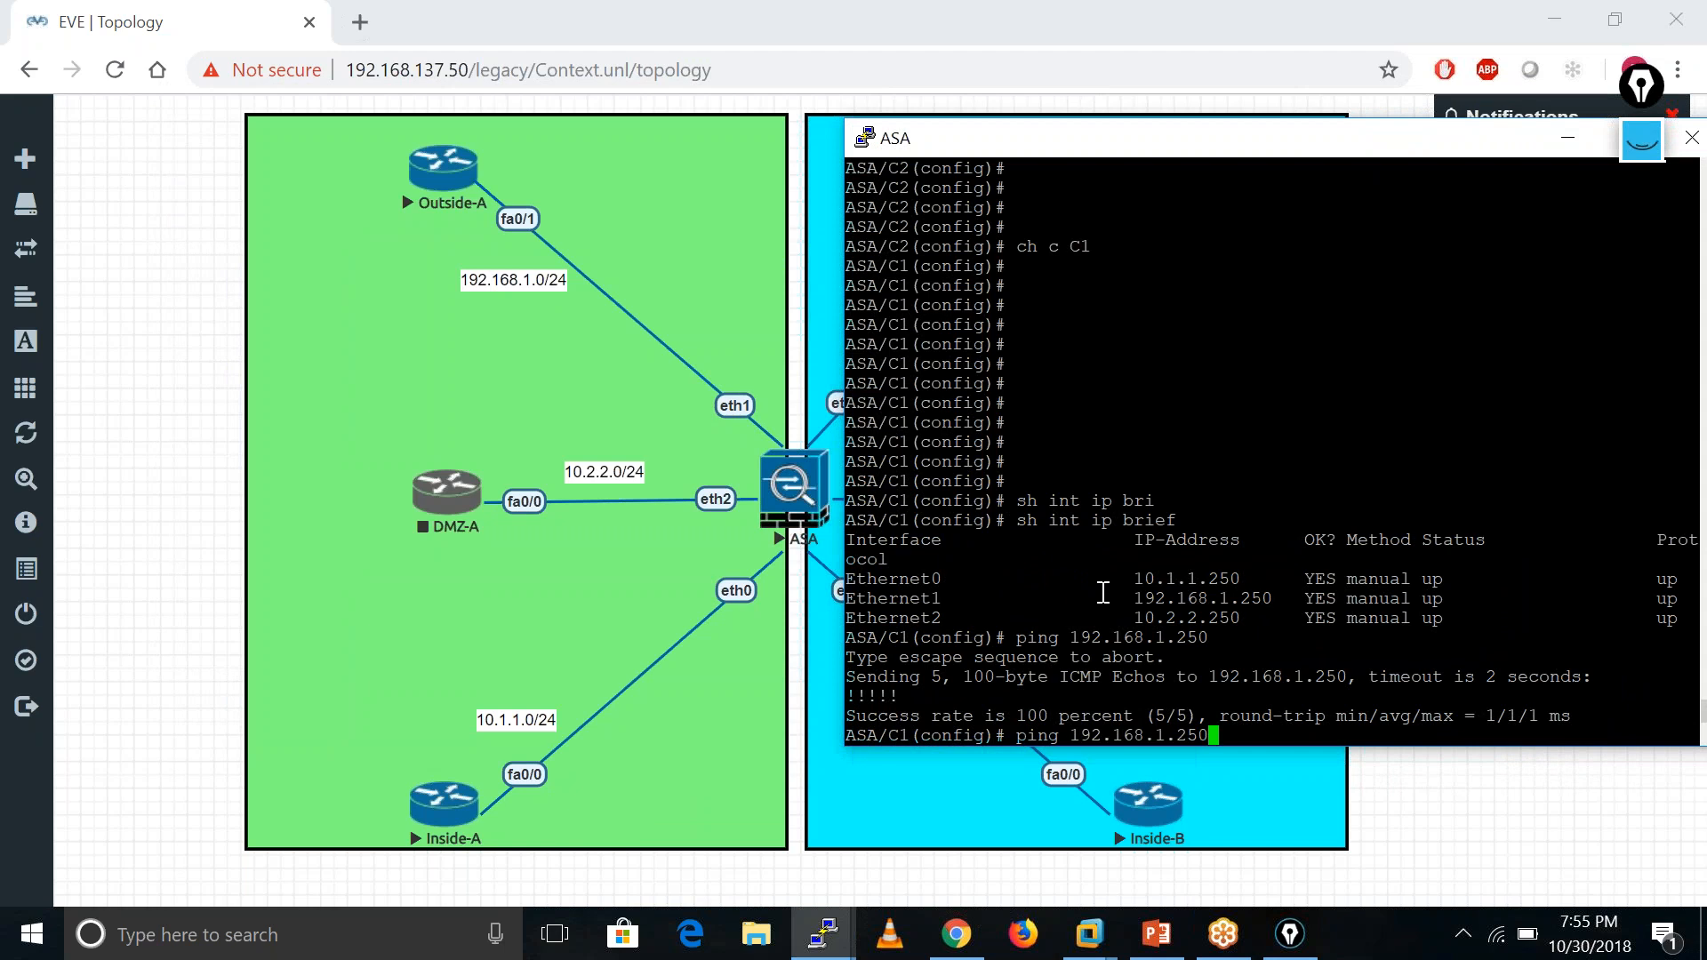
key(BackSpace)
key(BackSpace)
key(BackSpace)
text(100)
key(Return)
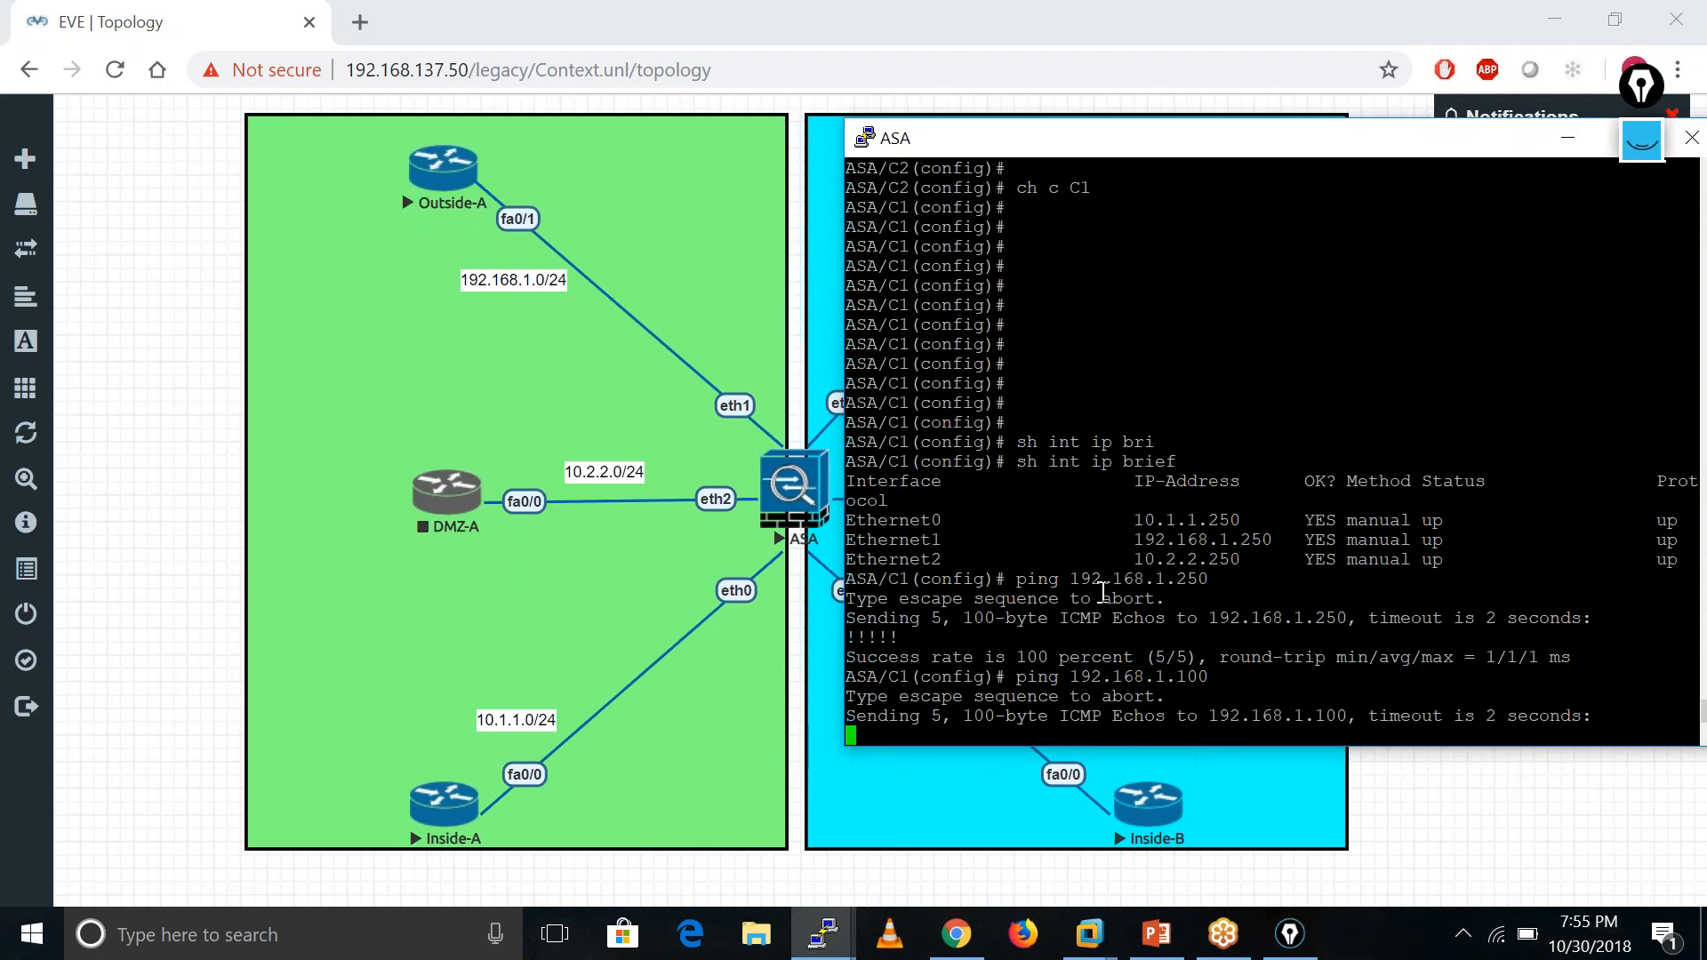
- In the ASA day 5 deck, review slide 6, Resource Management, after revisiting slide 5 on creating contexts
click(1157, 934)
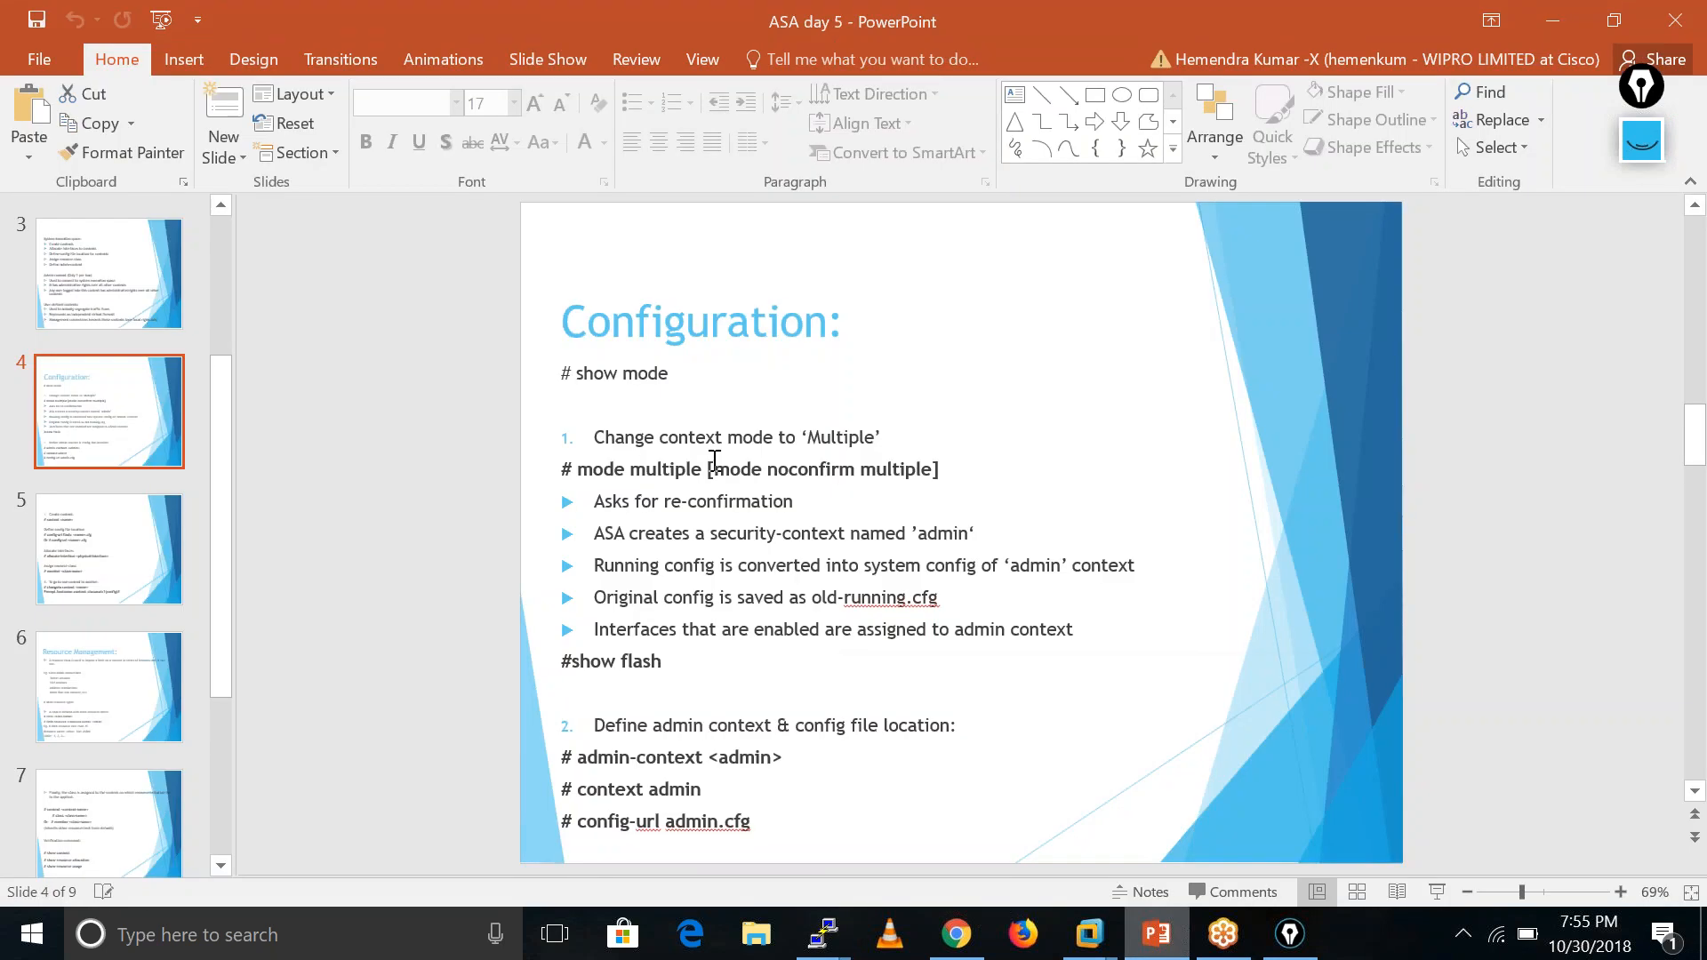
click(107, 685)
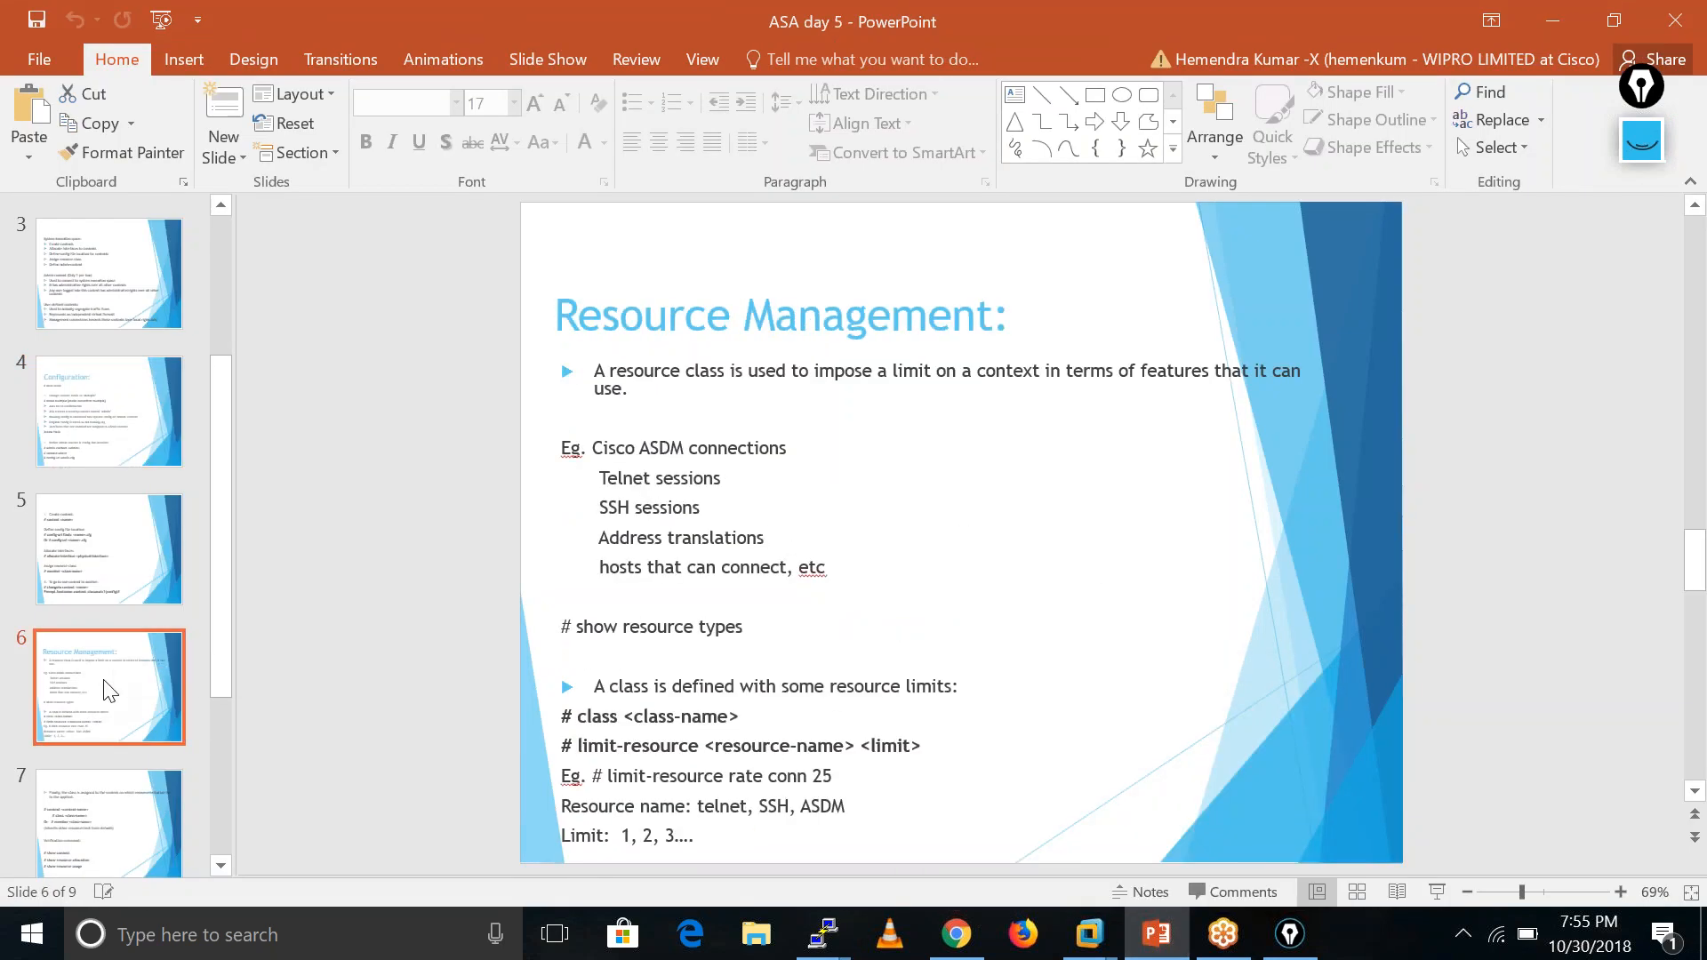
click(169, 559)
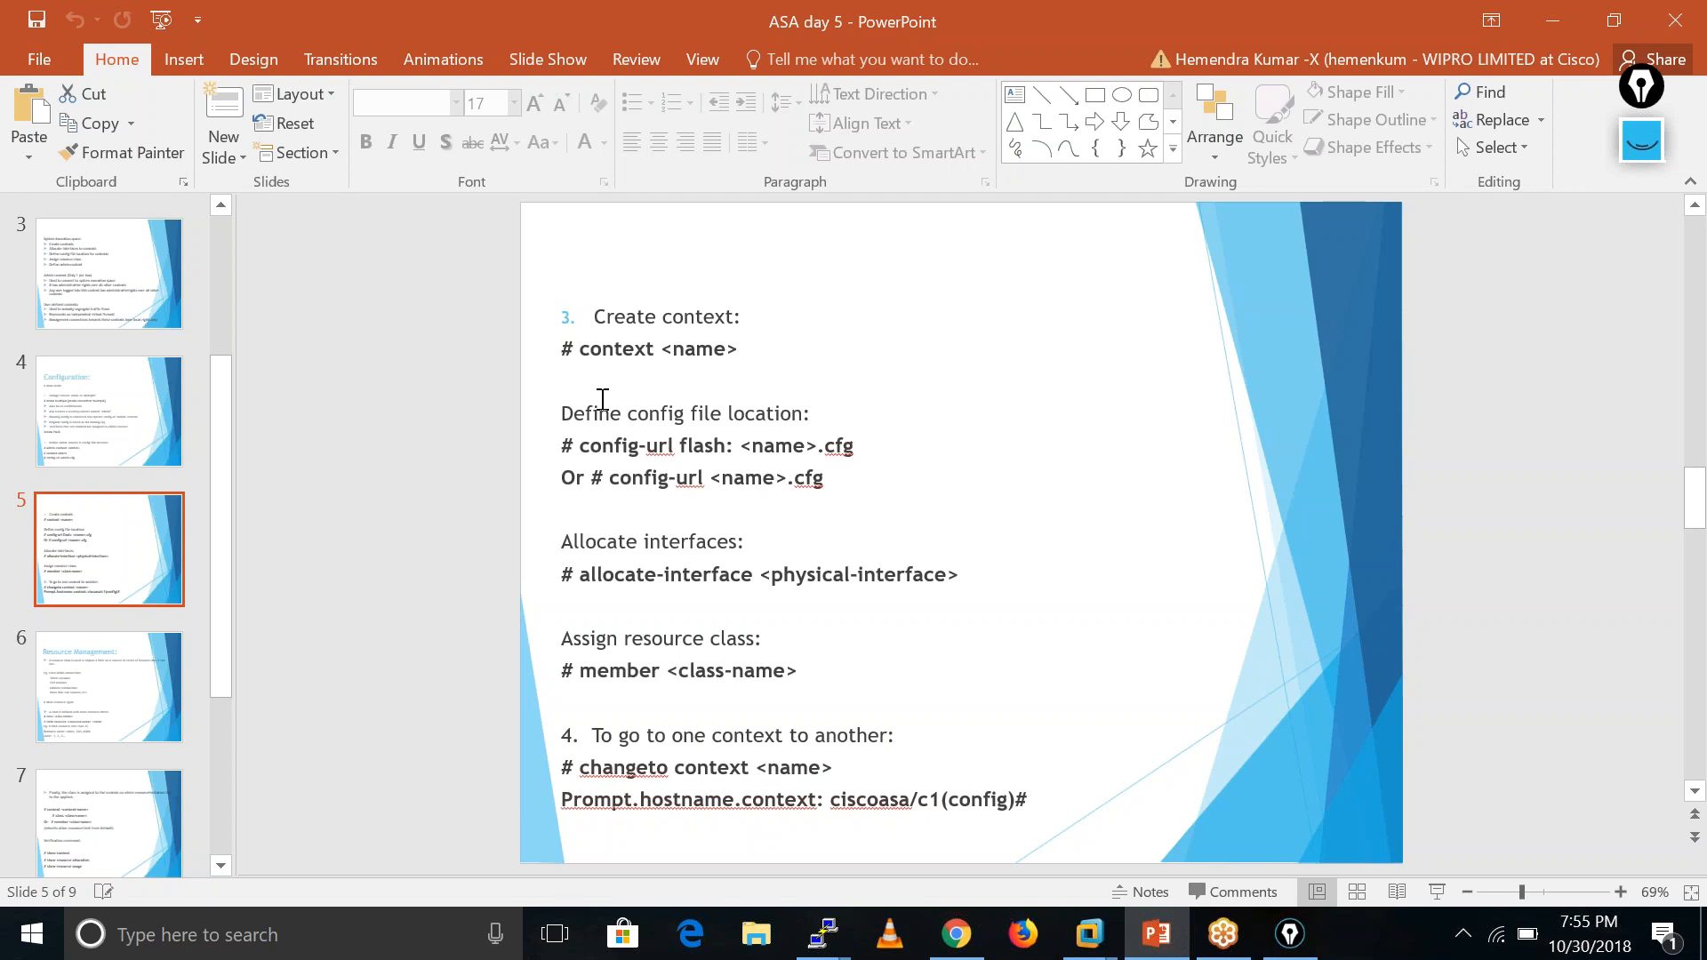
click(89, 723)
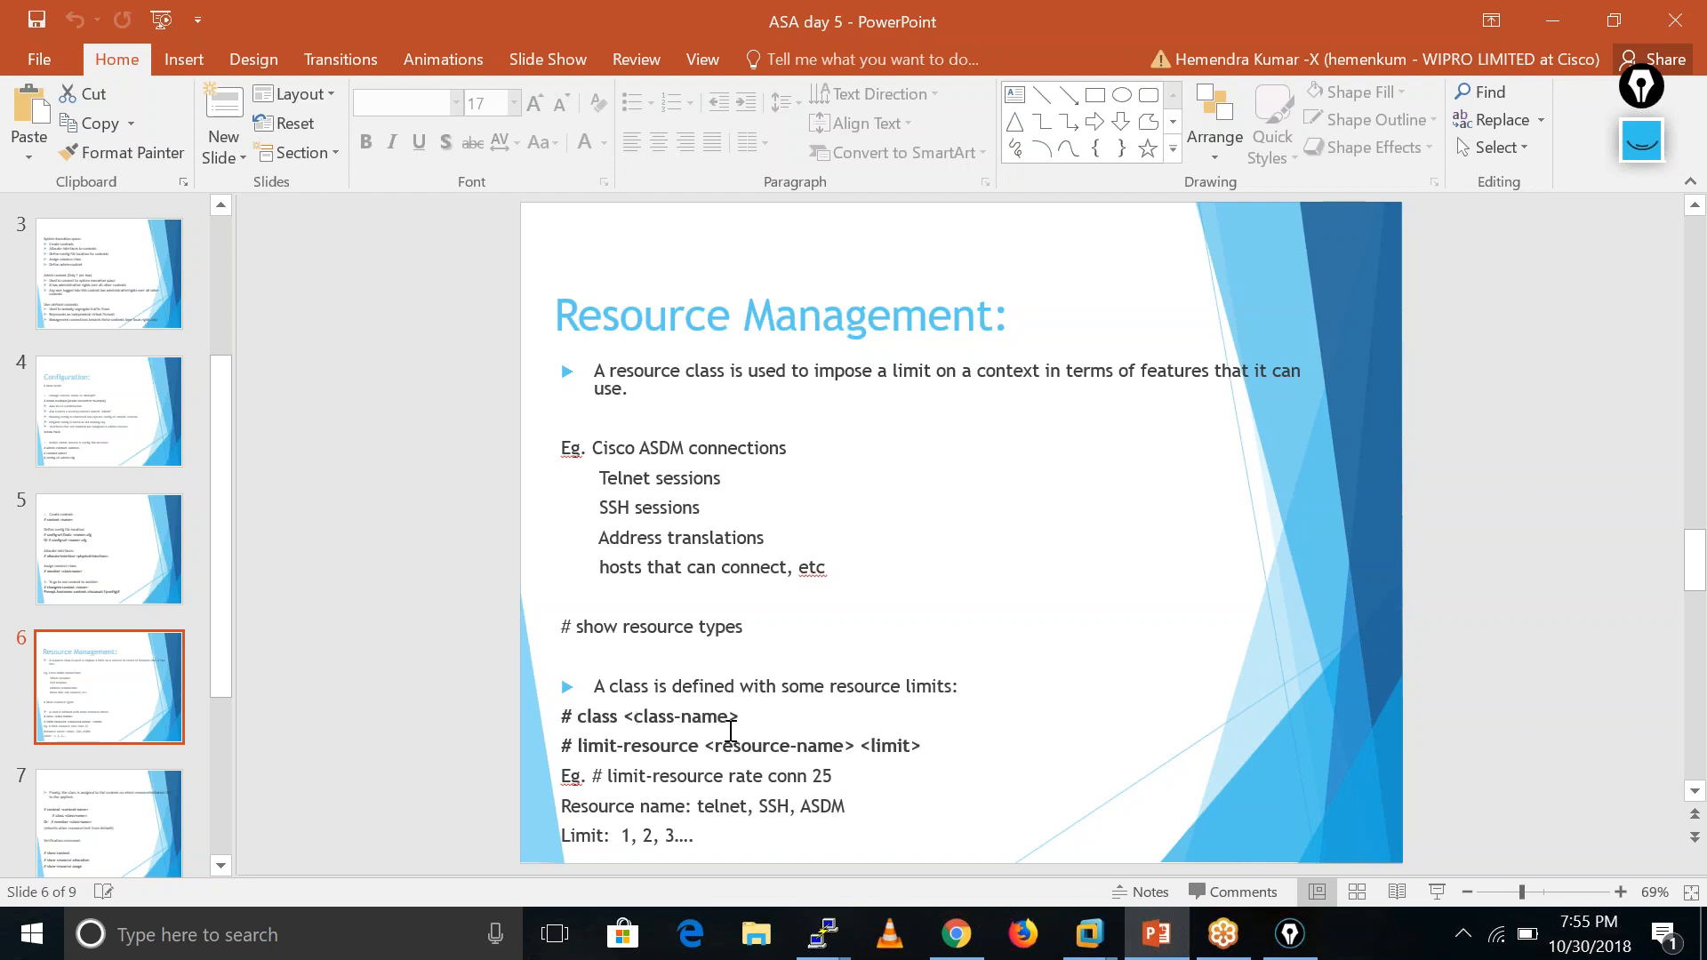
click(822, 934)
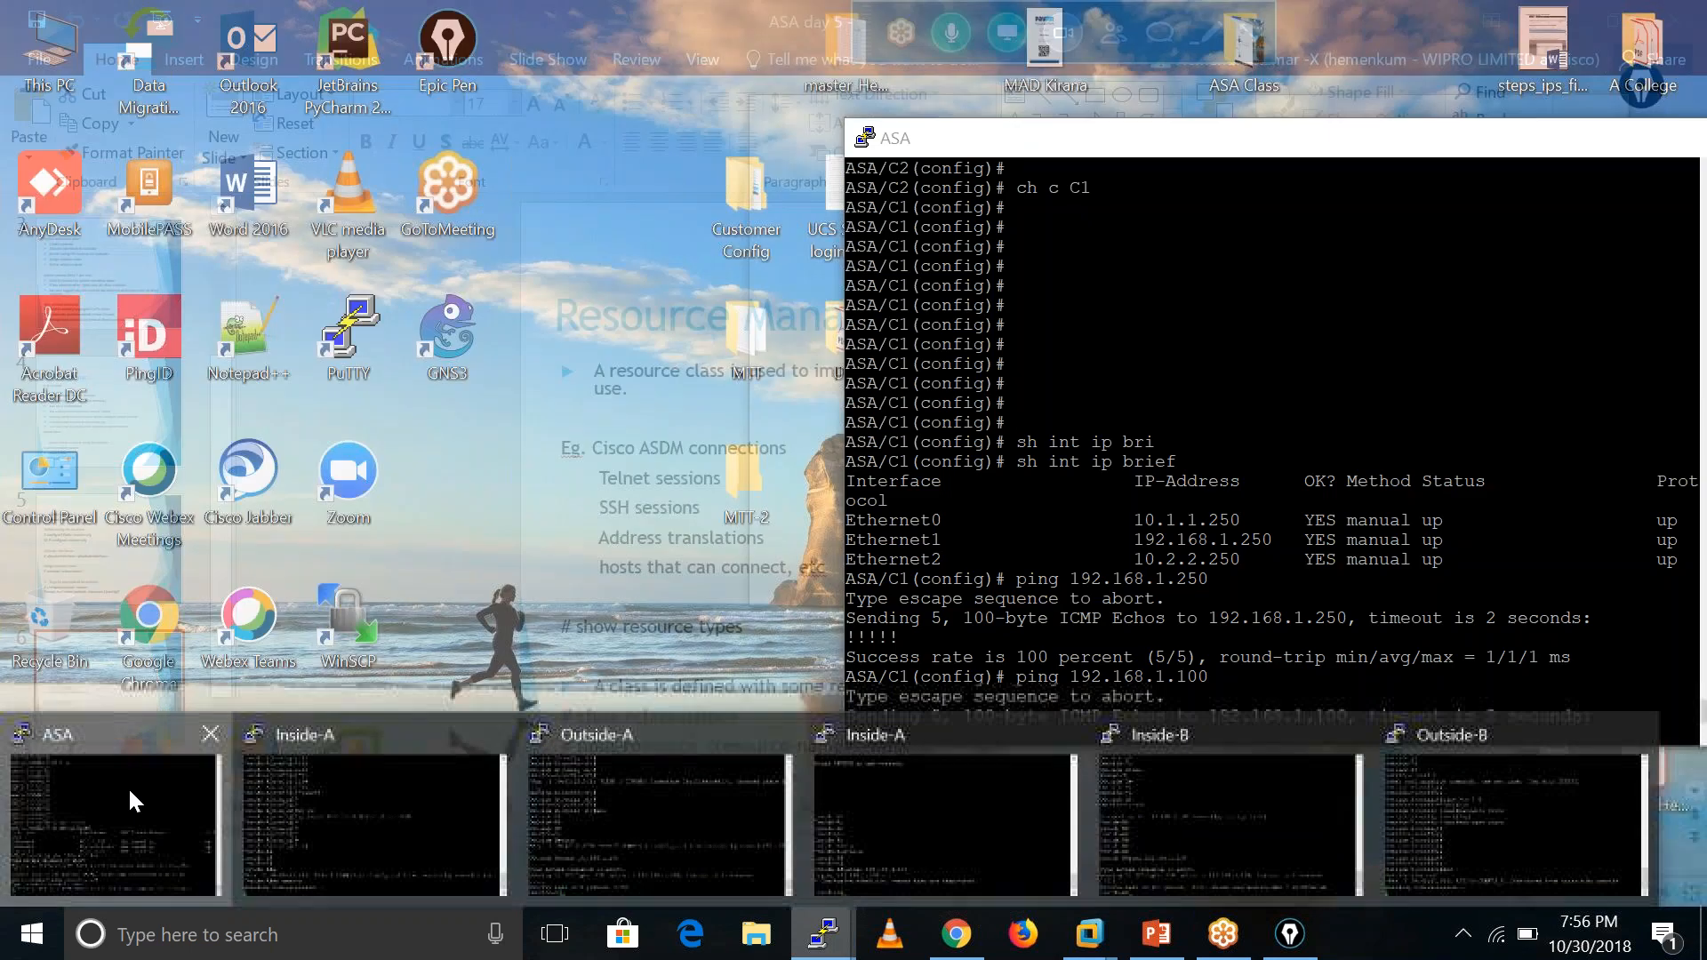
- Place the ASA console showing C1's ping to 192.168.1.100 in front of the slides
click(127, 786)
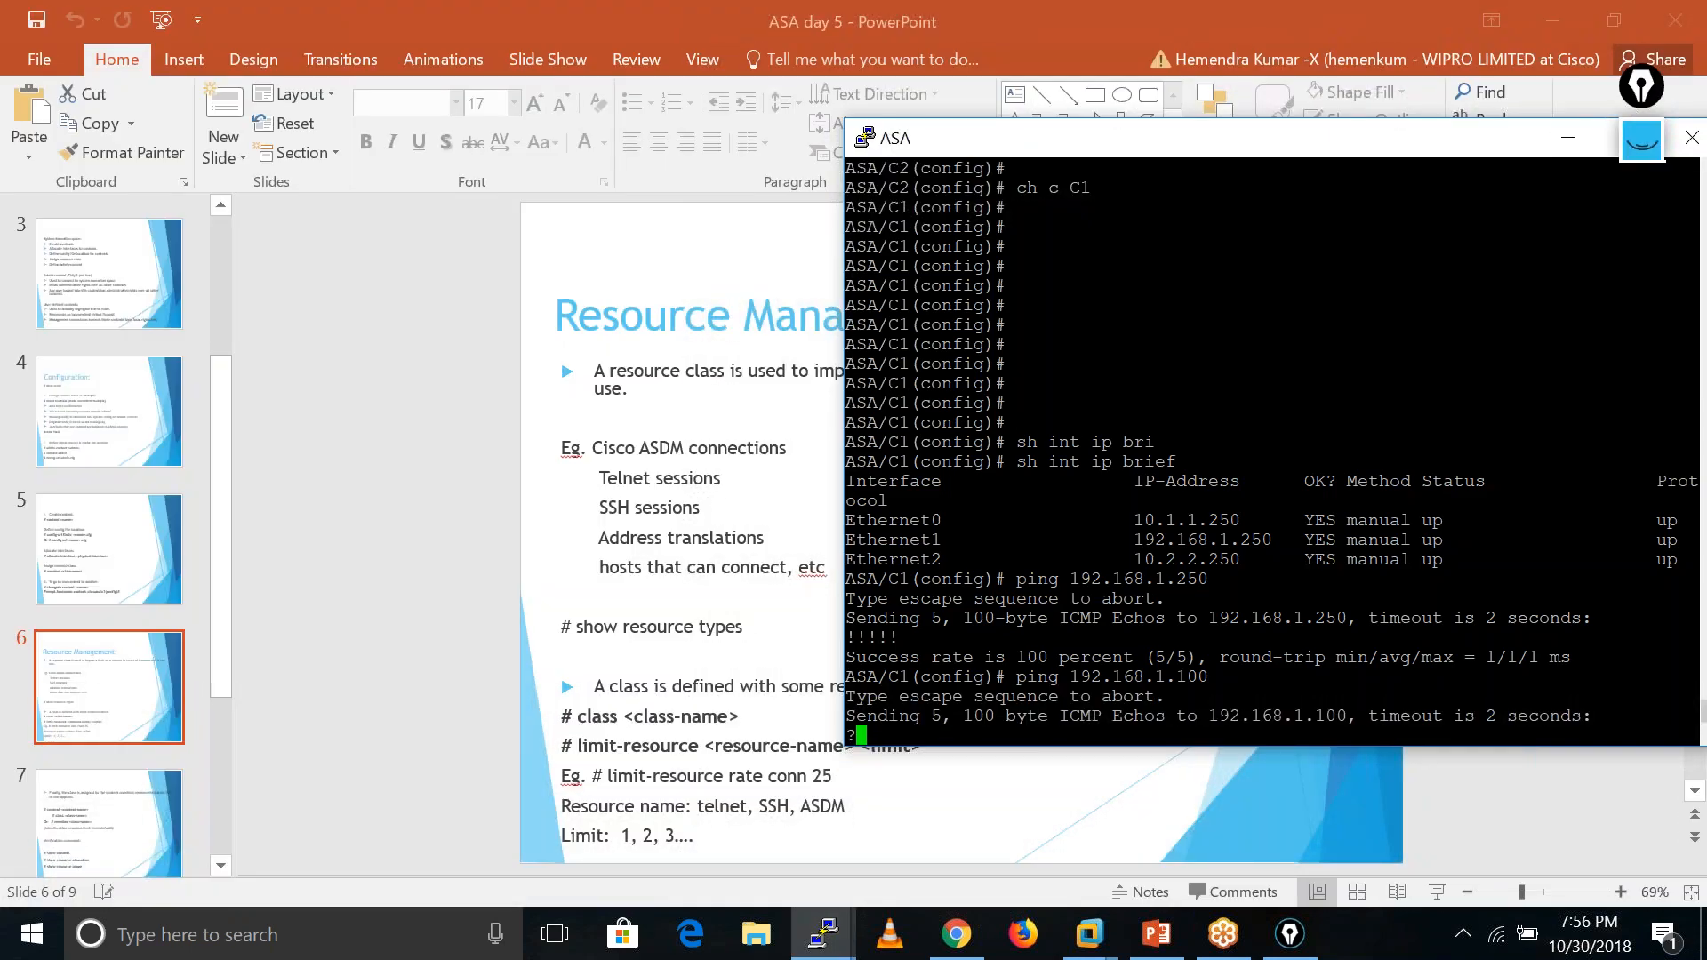
drag(1085, 138, 1068, 138)
drag(924, 559, 1117, 559)
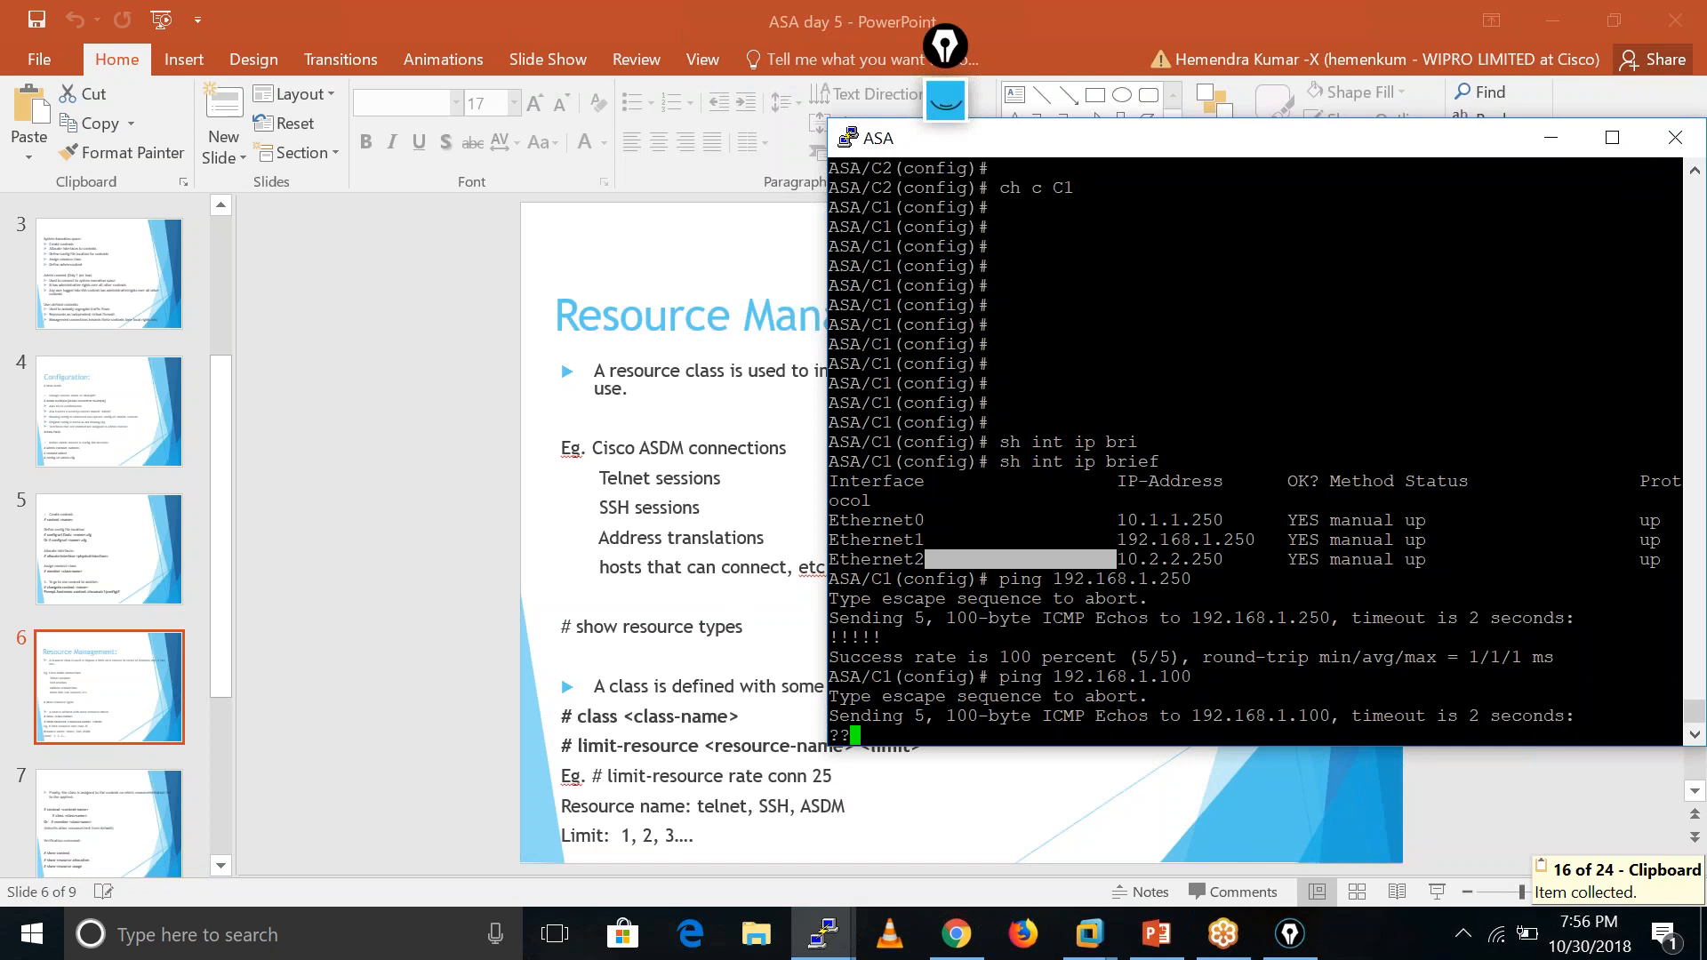
click(1132, 508)
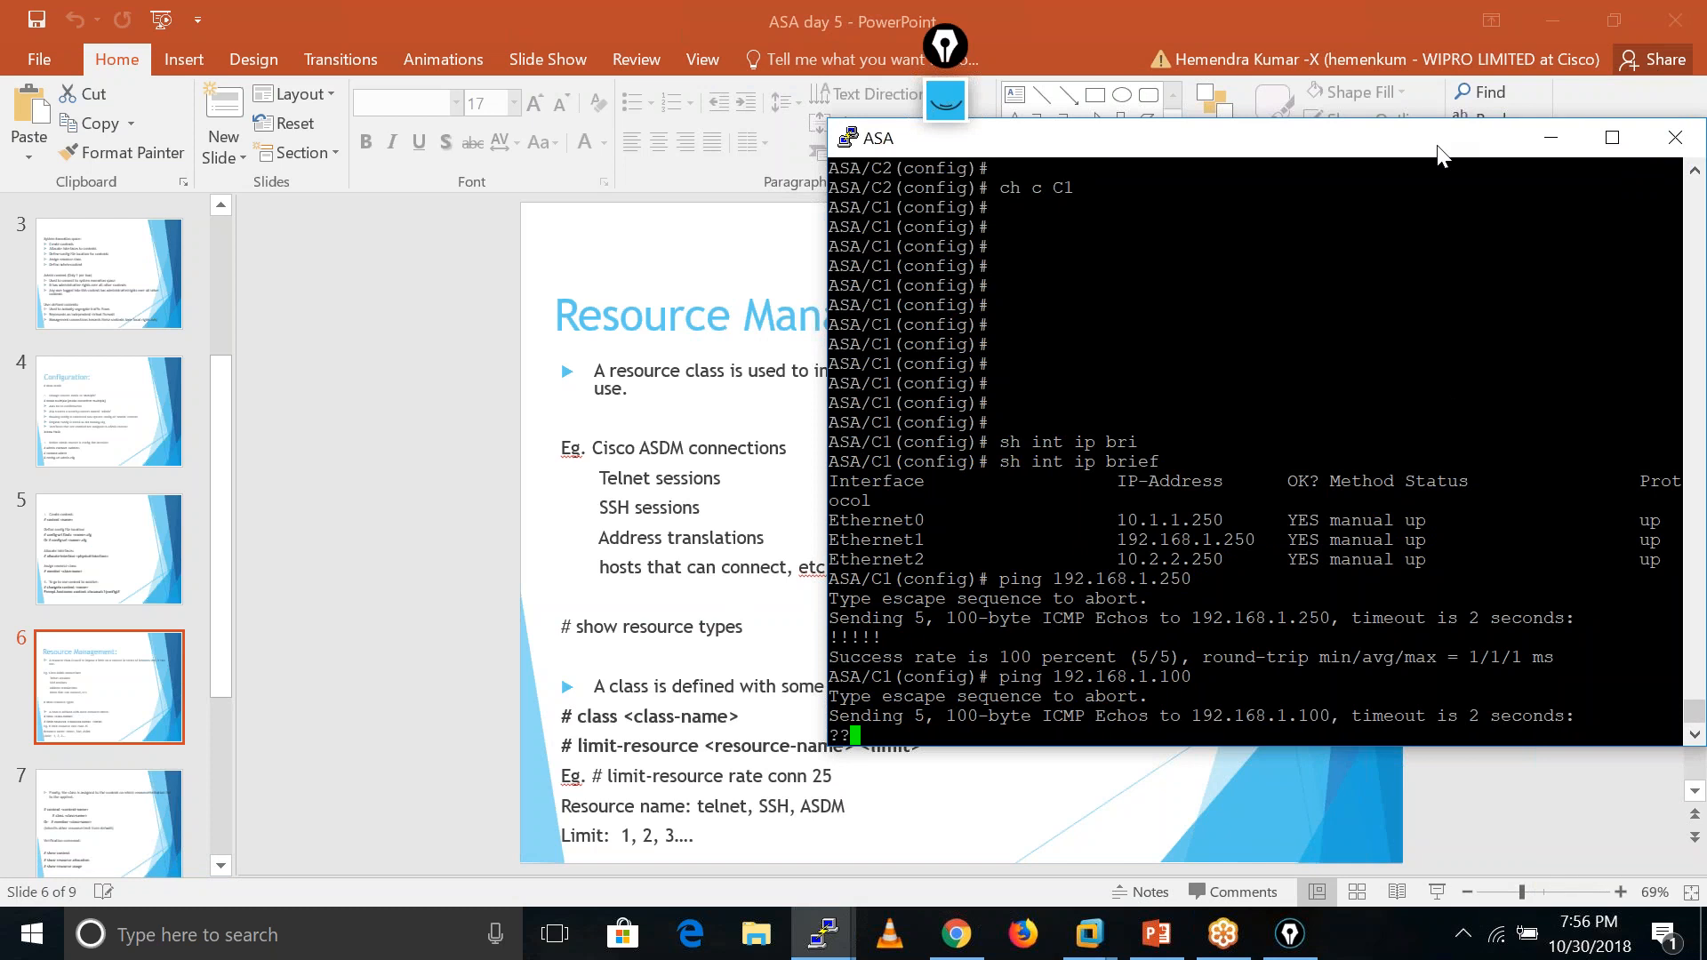
drag(1392, 142, 1159, 180)
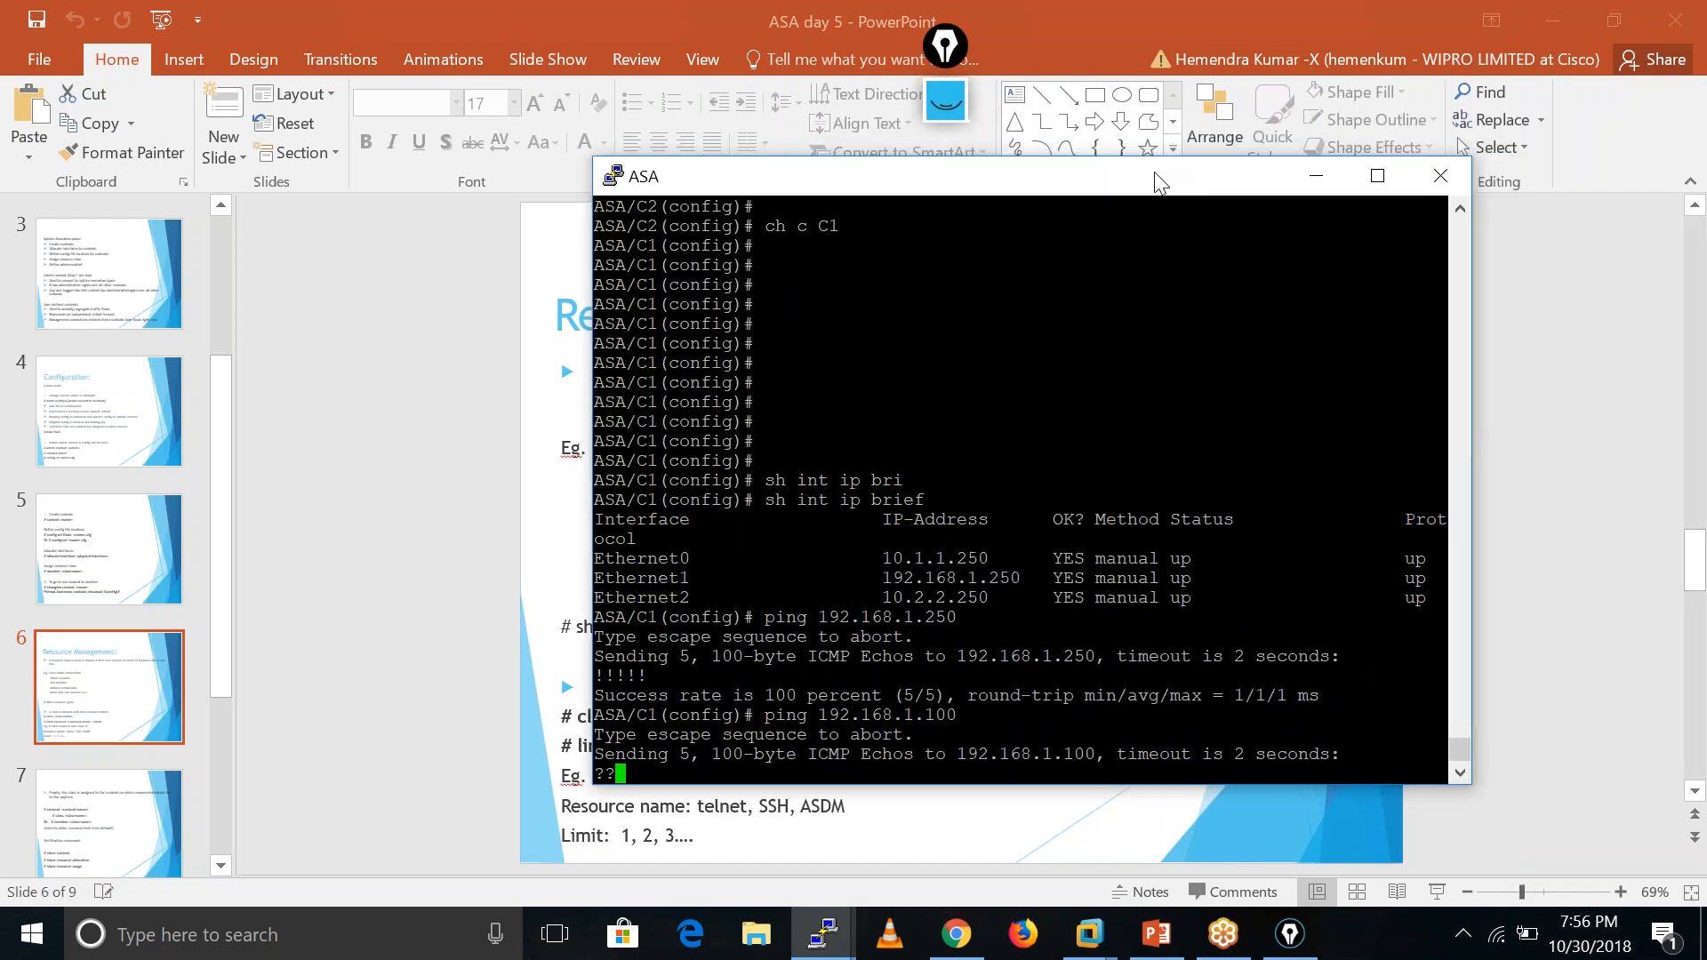
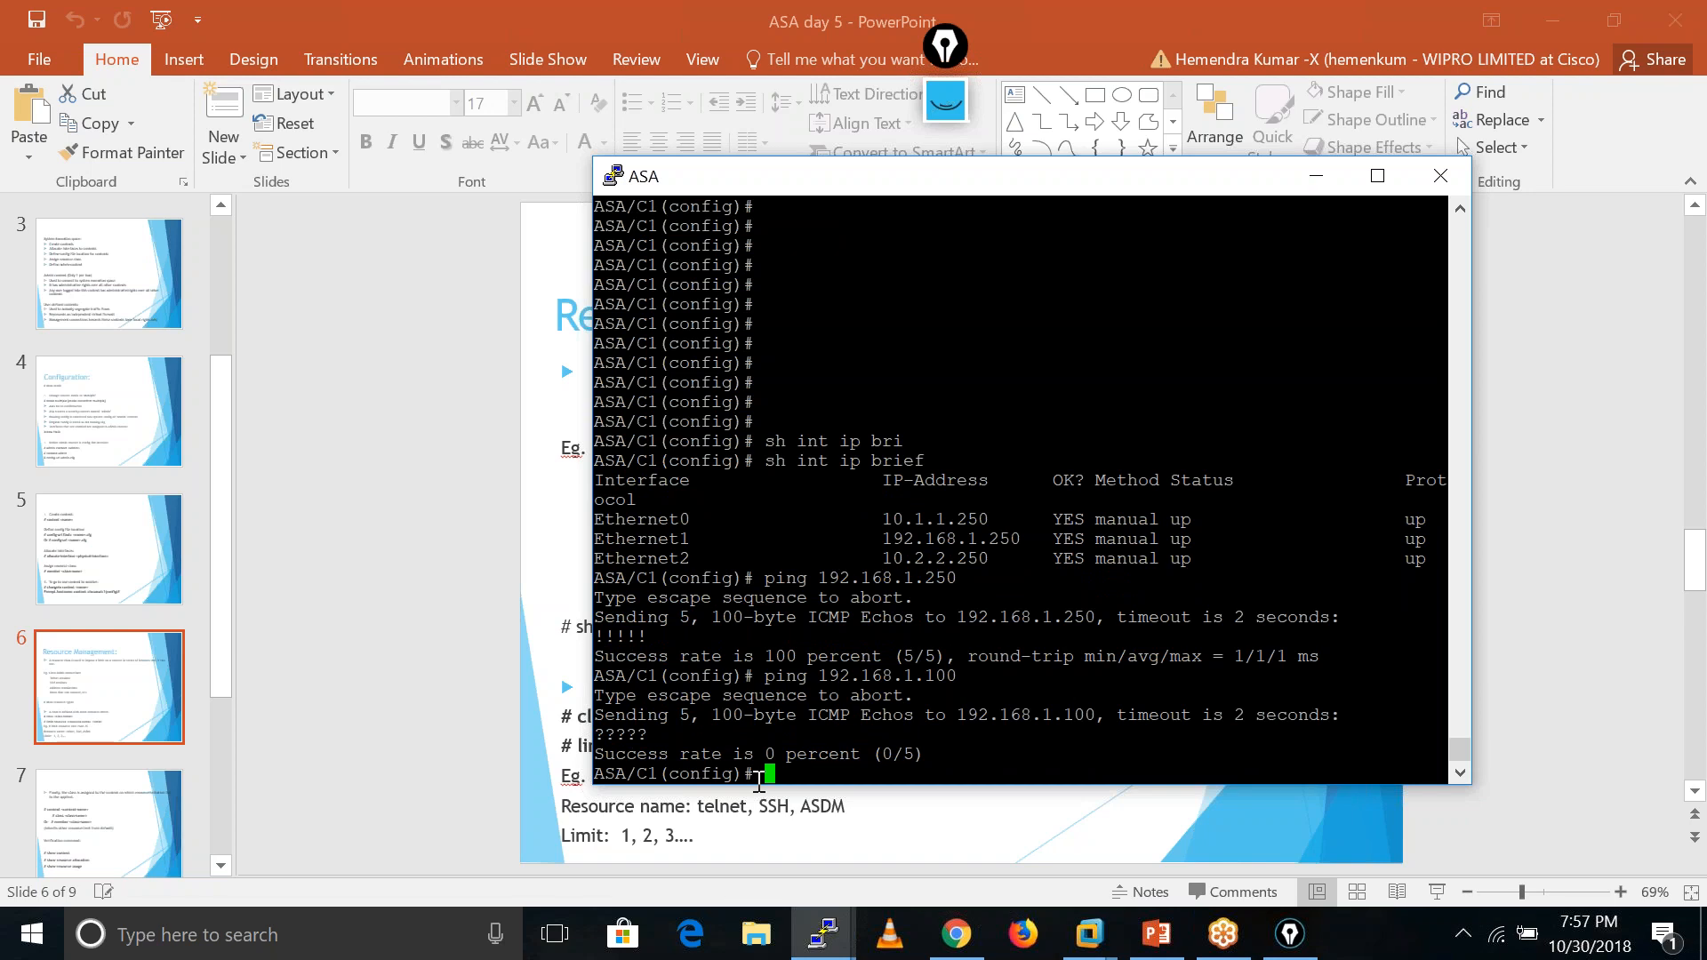
- At the C1 prompt, enter an unfinished 'changeto sy' command without running it
text(ch)
key(Tab)
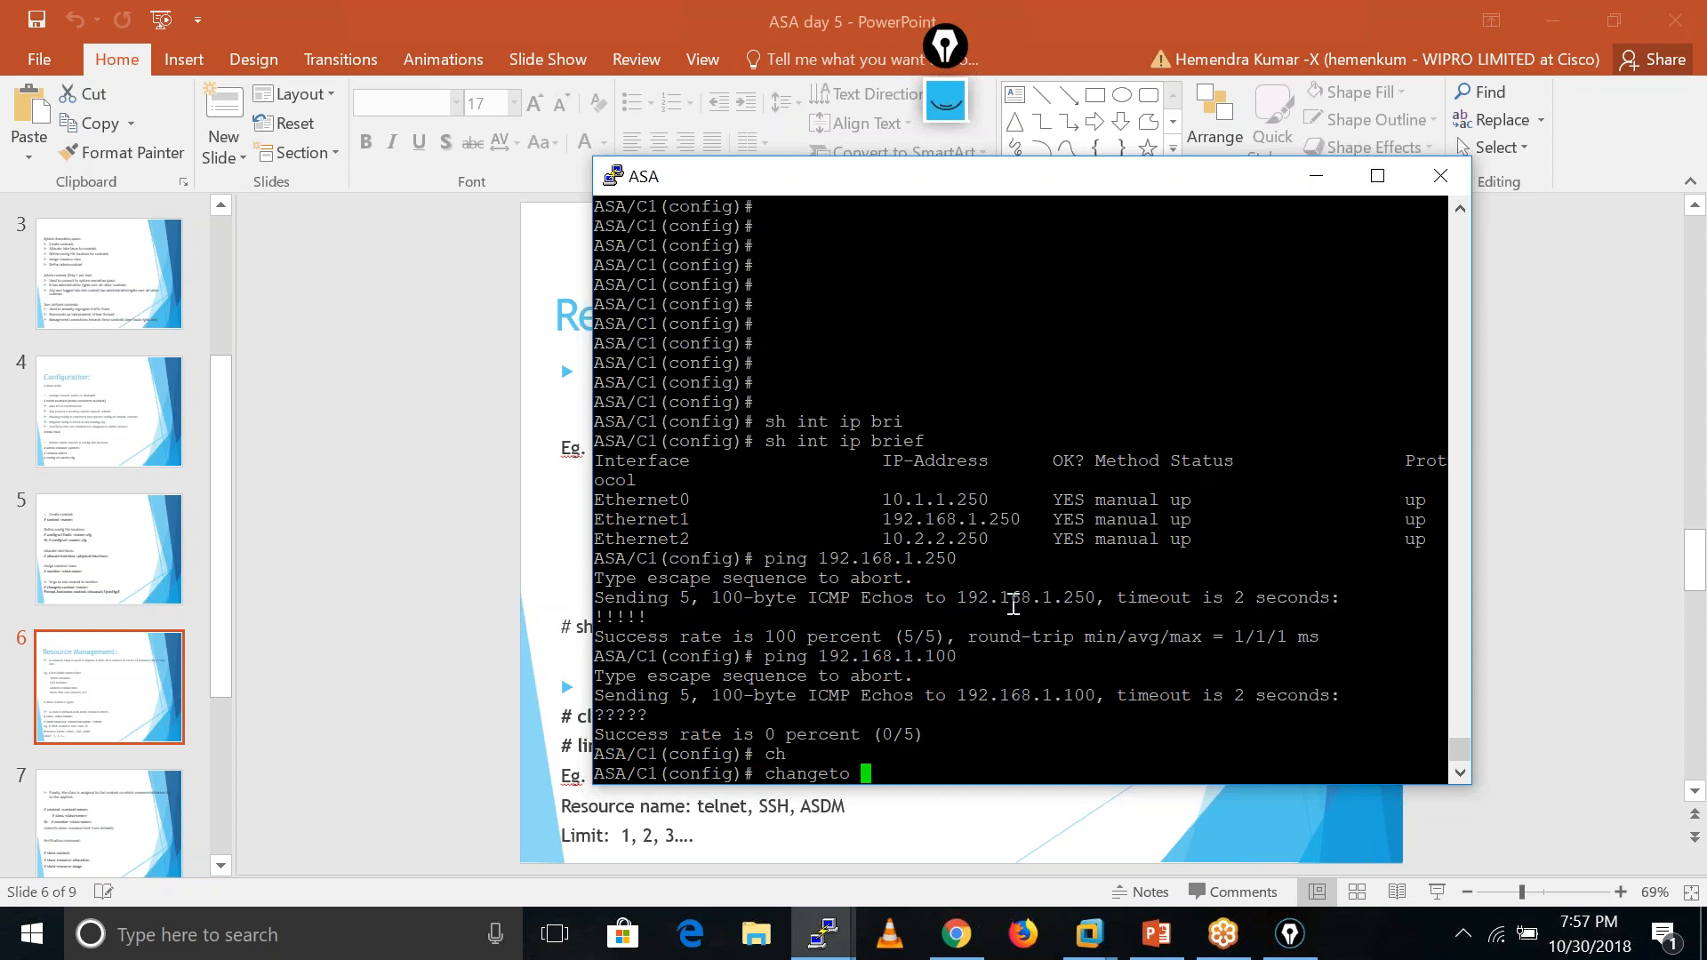
text(sys)
click(959, 941)
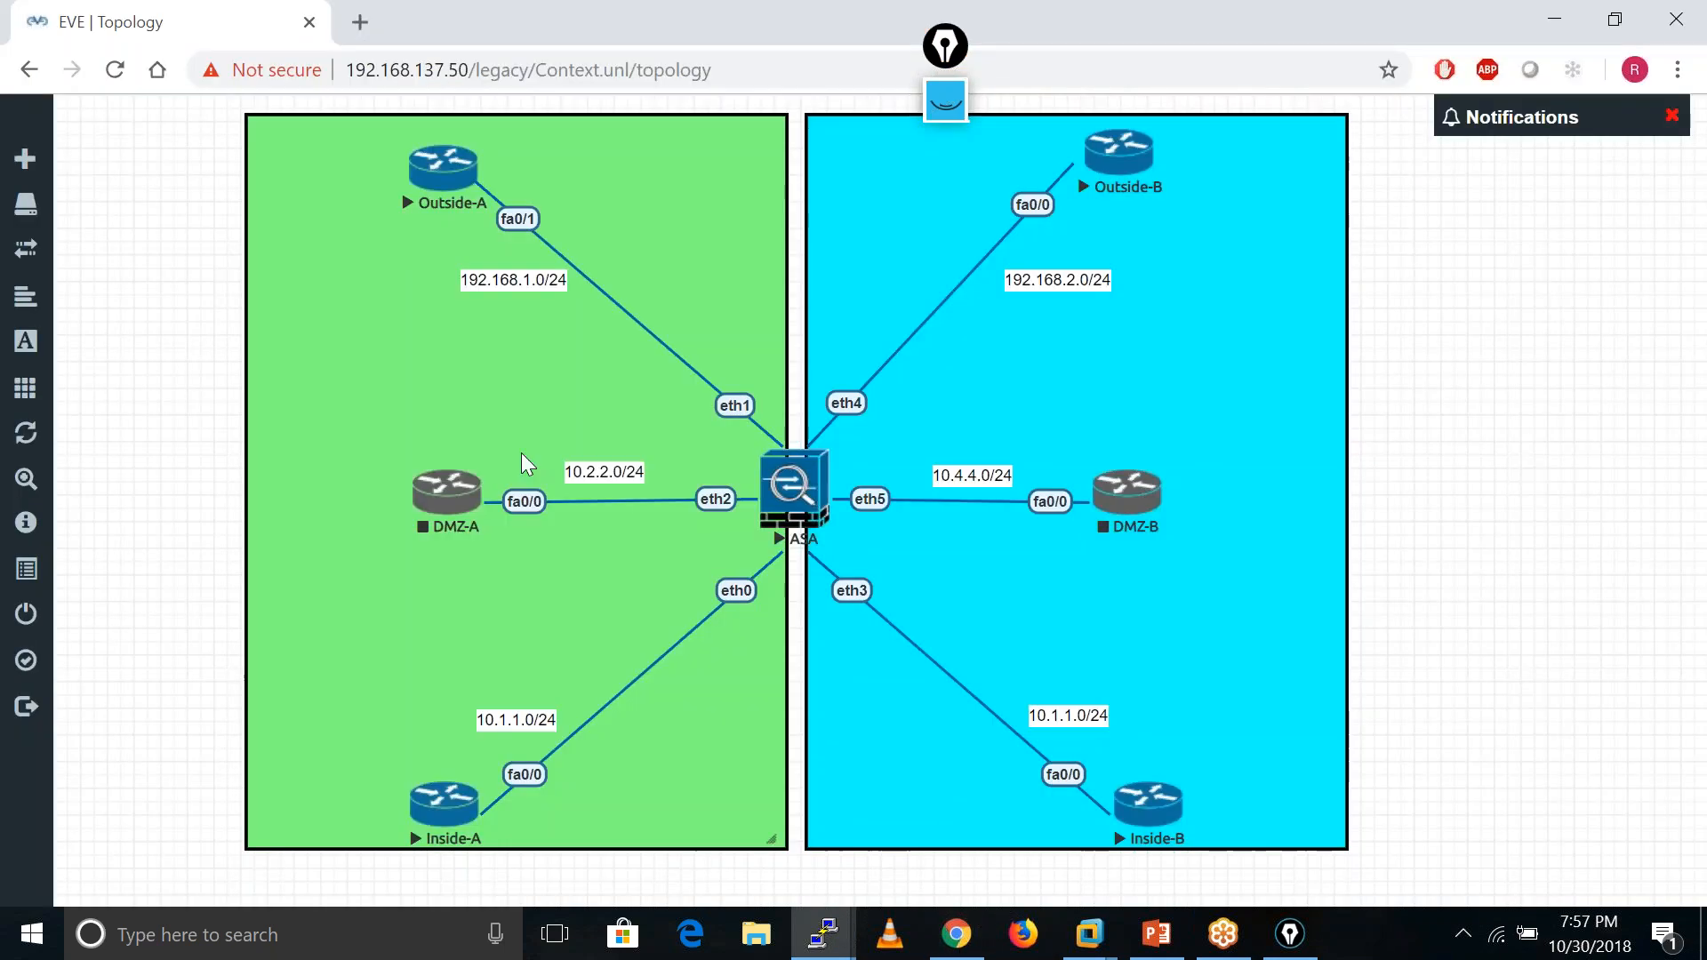
- Stop the Outside-A and Inside-A routers and close the Outside-B console session
right_click(442, 182)
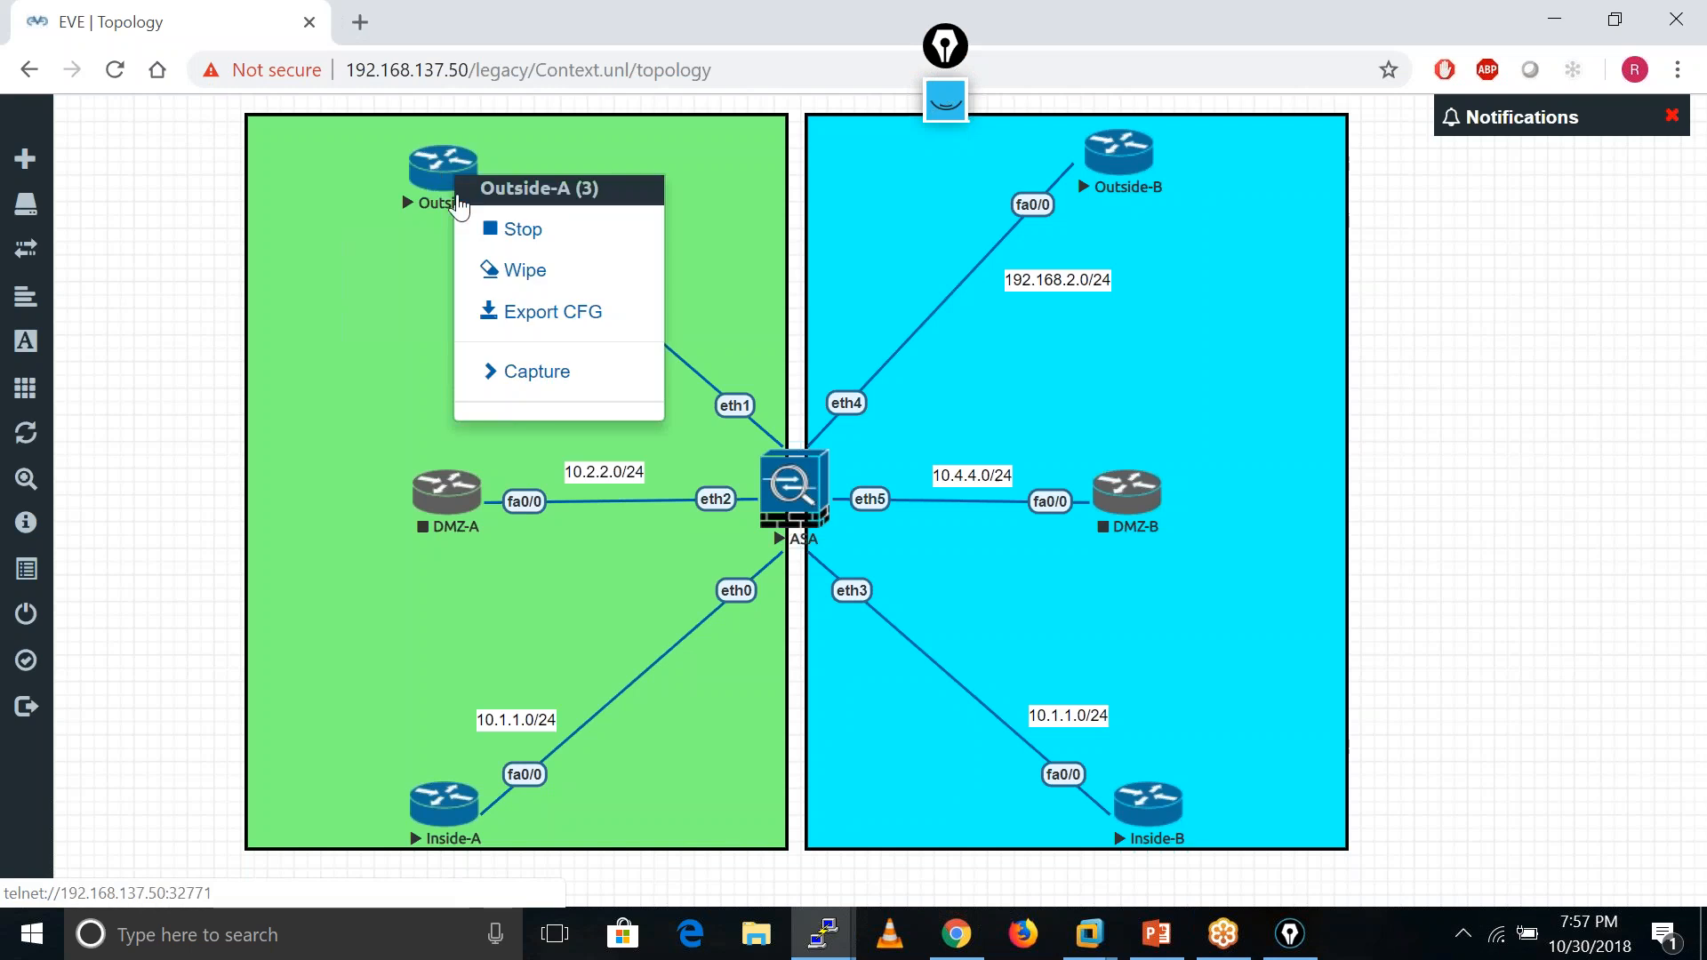
click(538, 233)
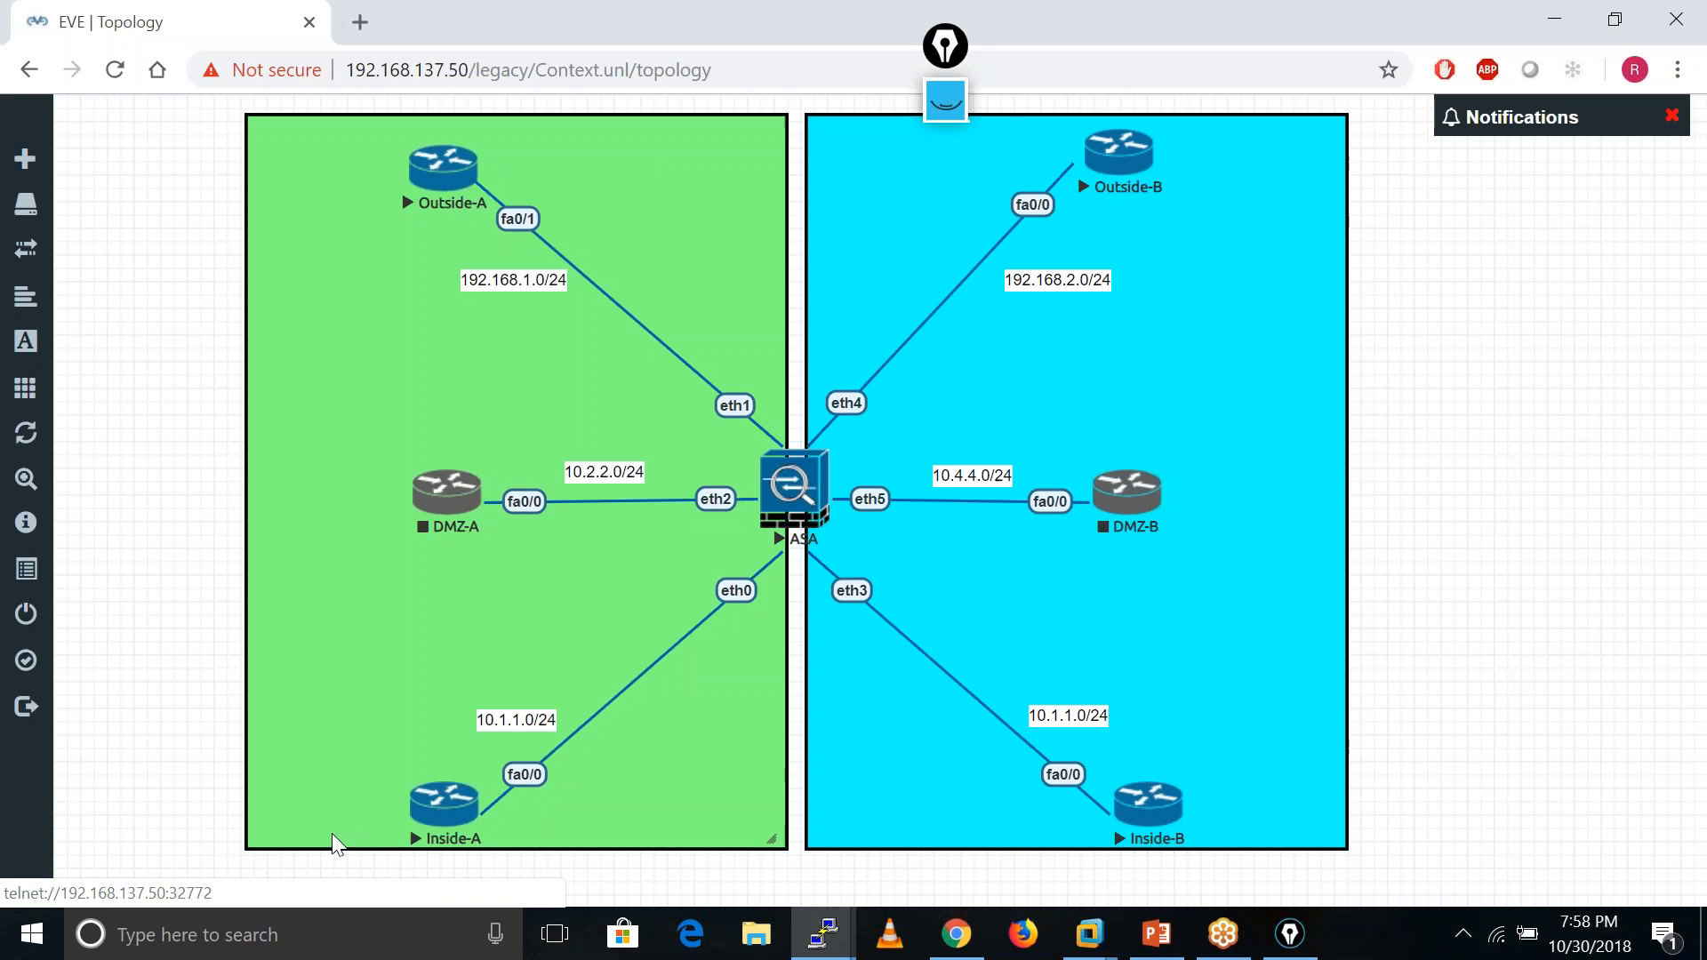
click(447, 811)
right_click(448, 811)
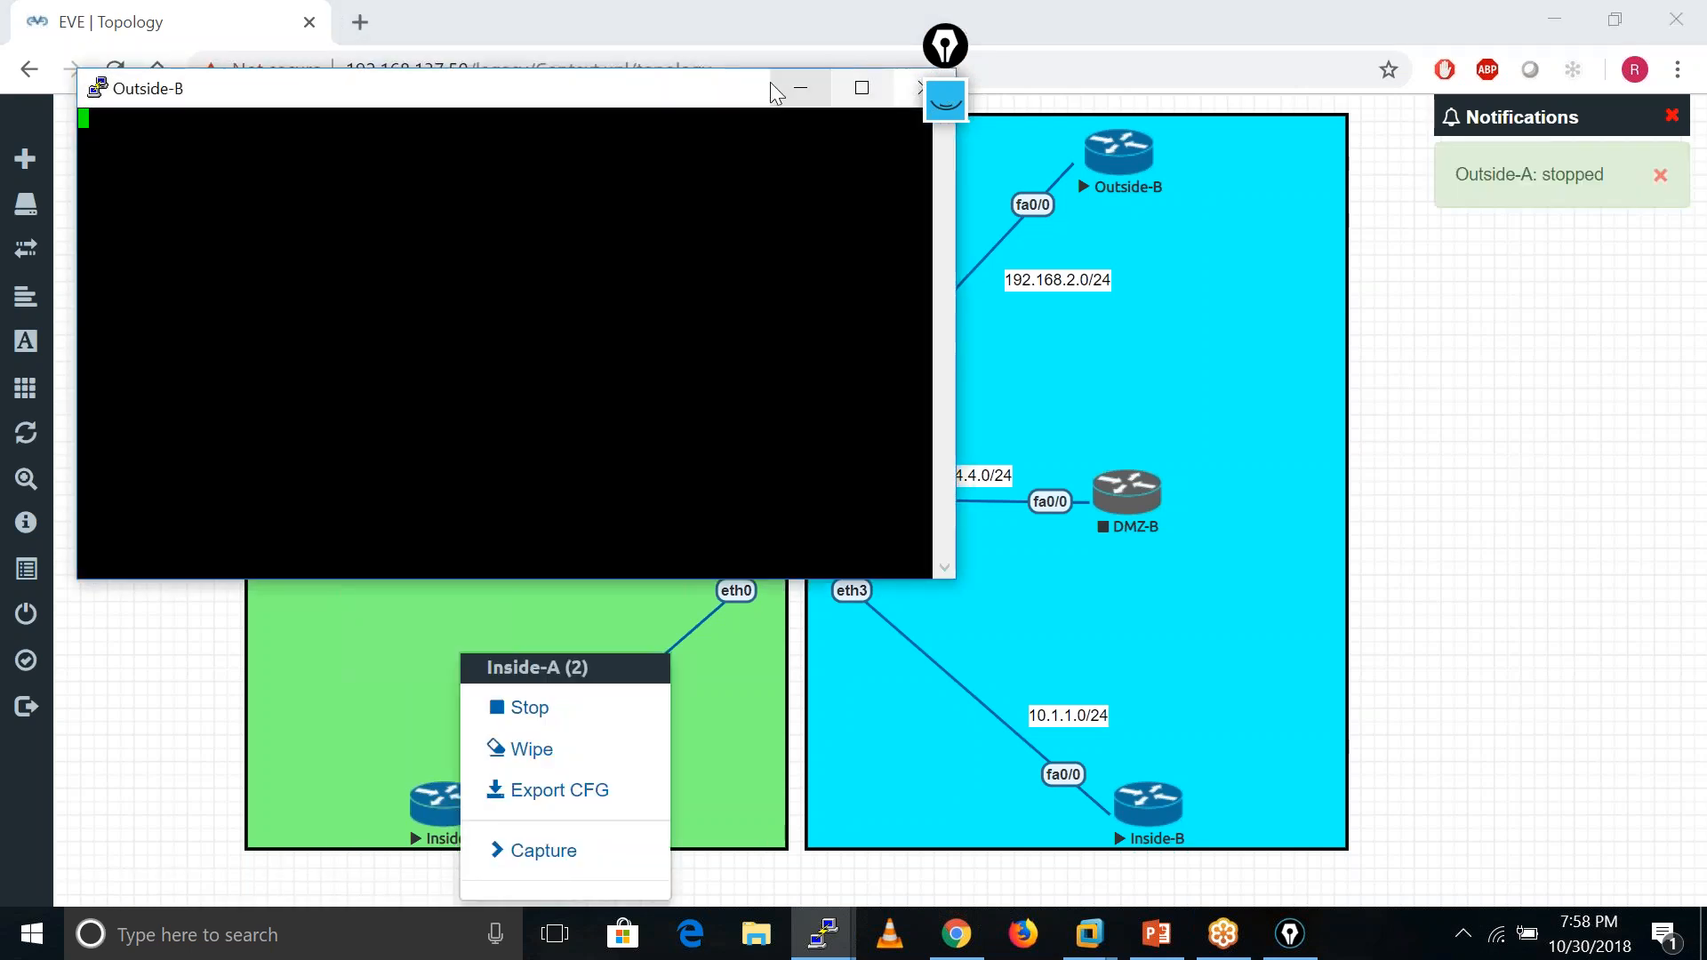
drag(743, 90, 656, 219)
click(845, 216)
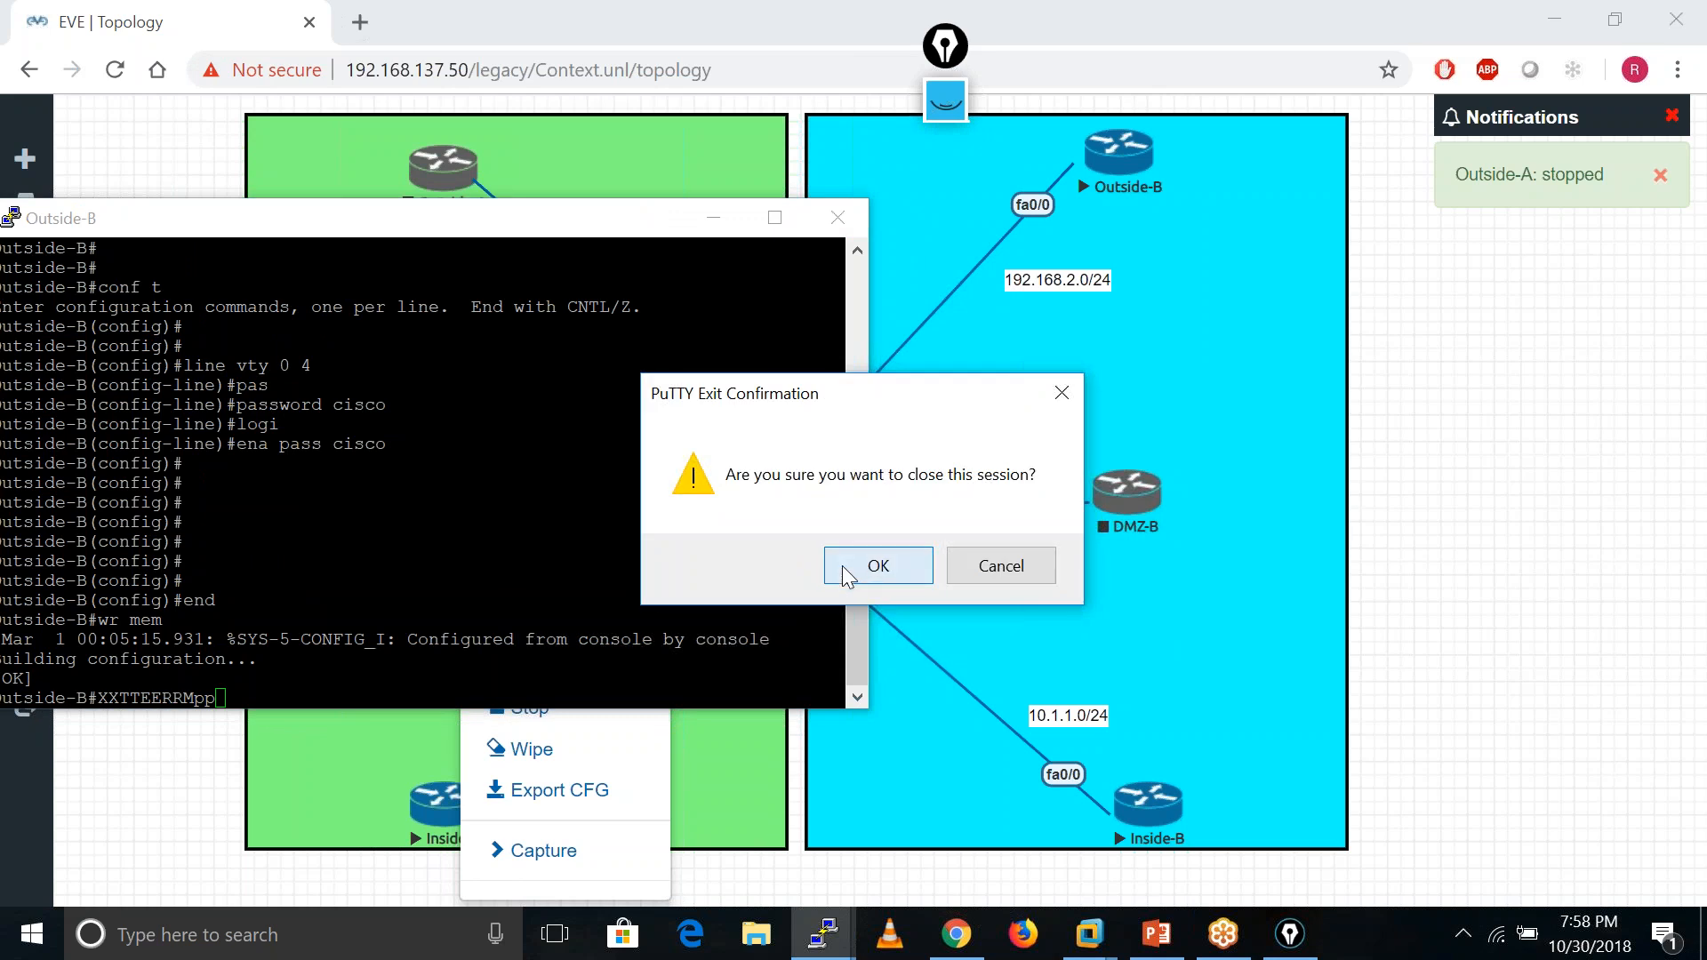
click(841, 565)
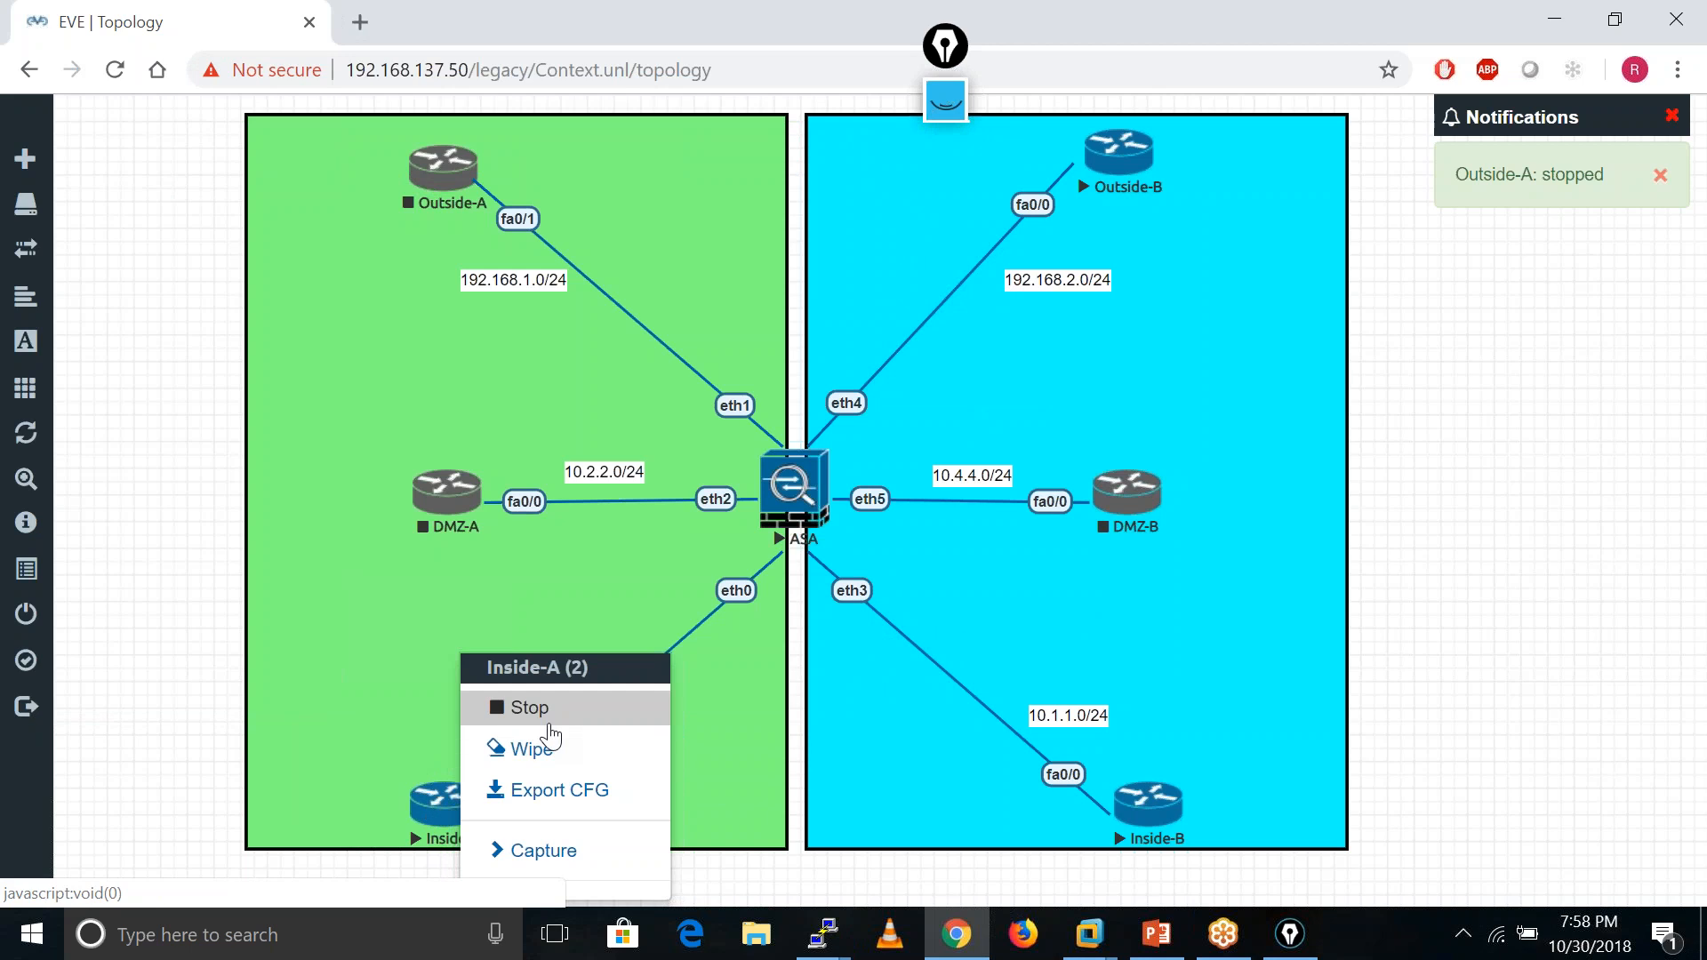
- Stop the Inside-B and Outside-B routers, leaving only the ASA running
right_click(1152, 811)
click(1232, 709)
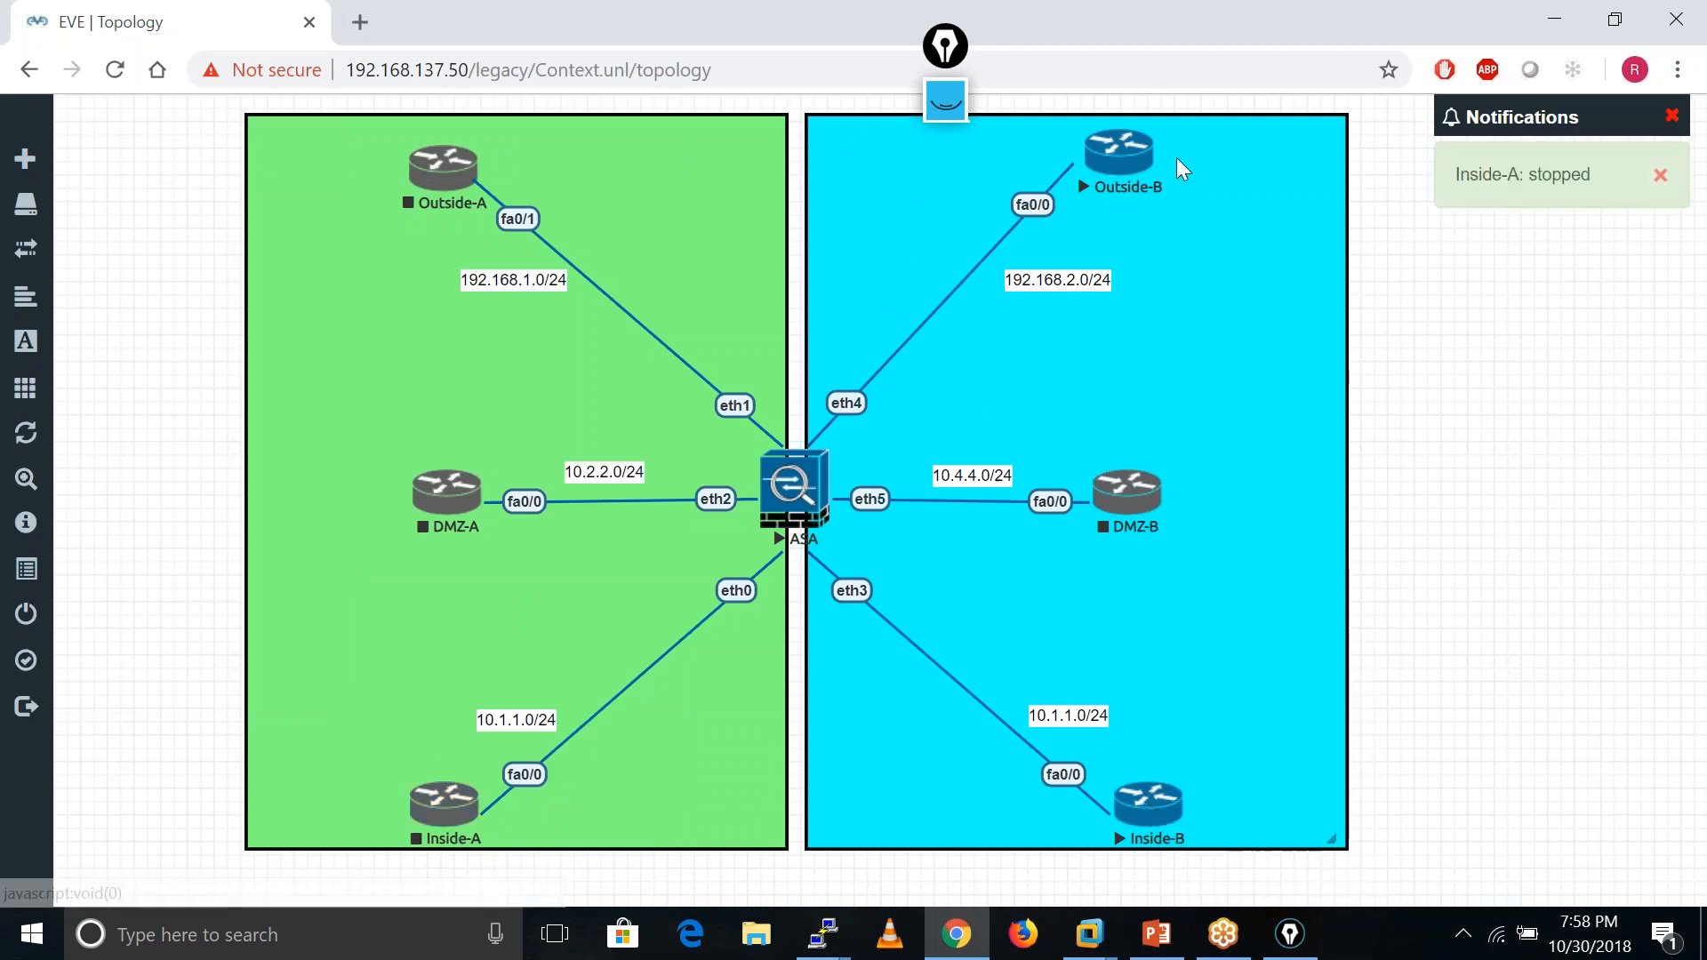
right_click(1134, 177)
click(1185, 220)
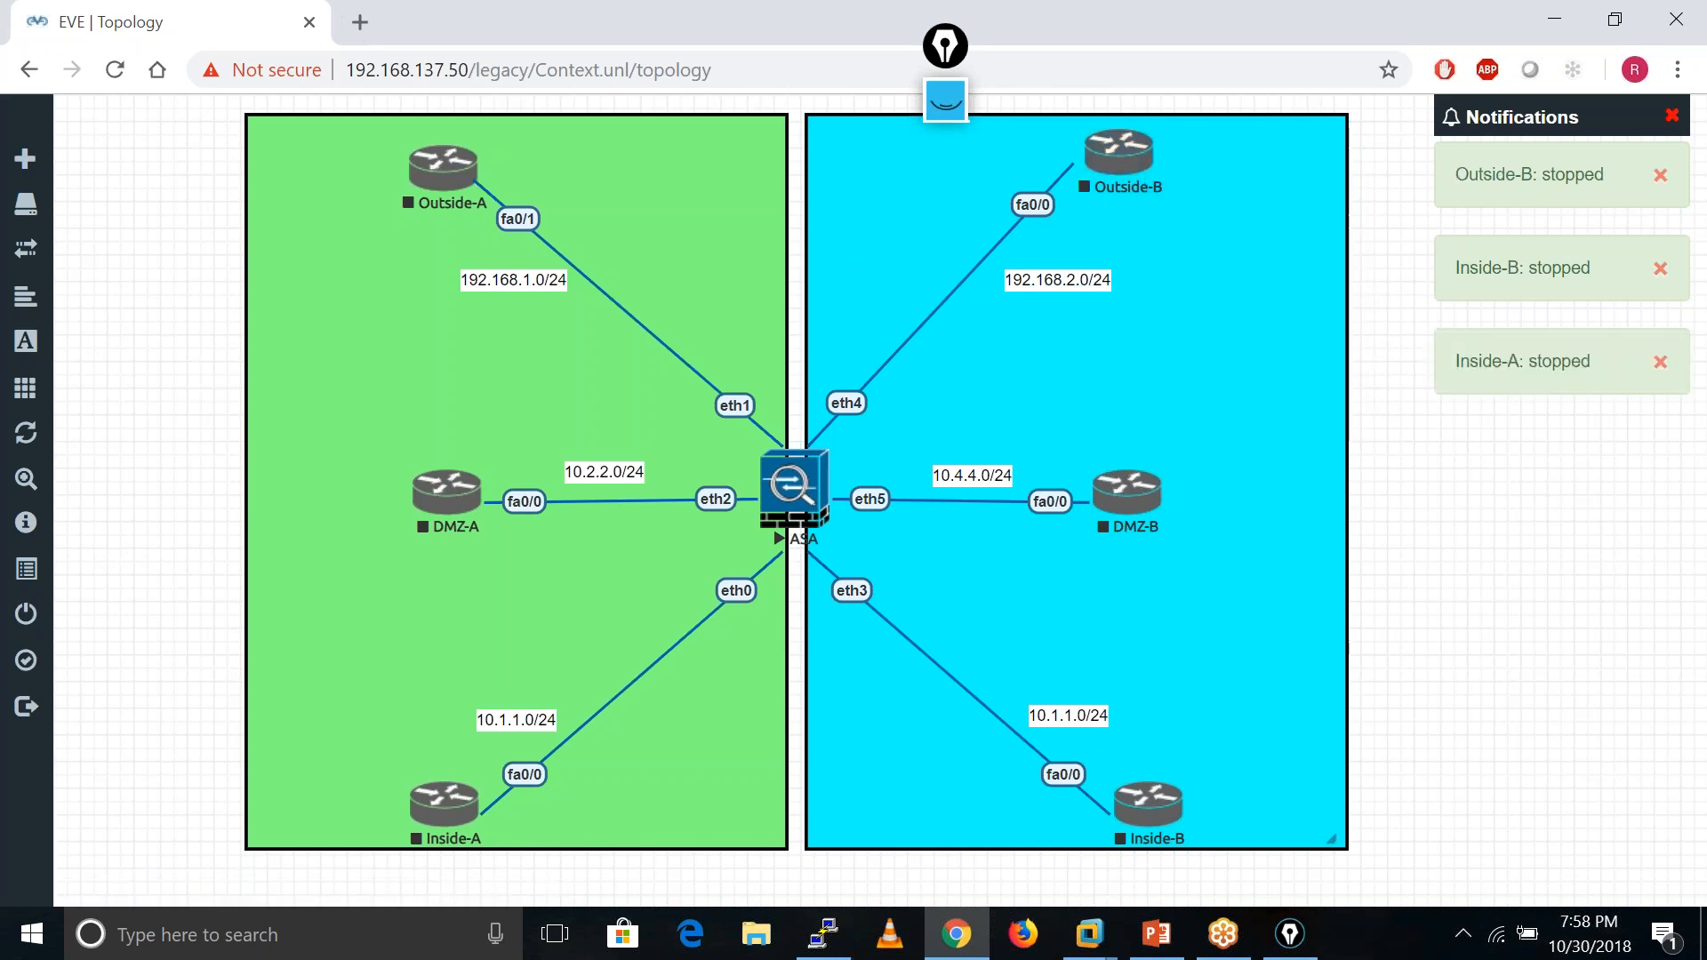
click(1554, 20)
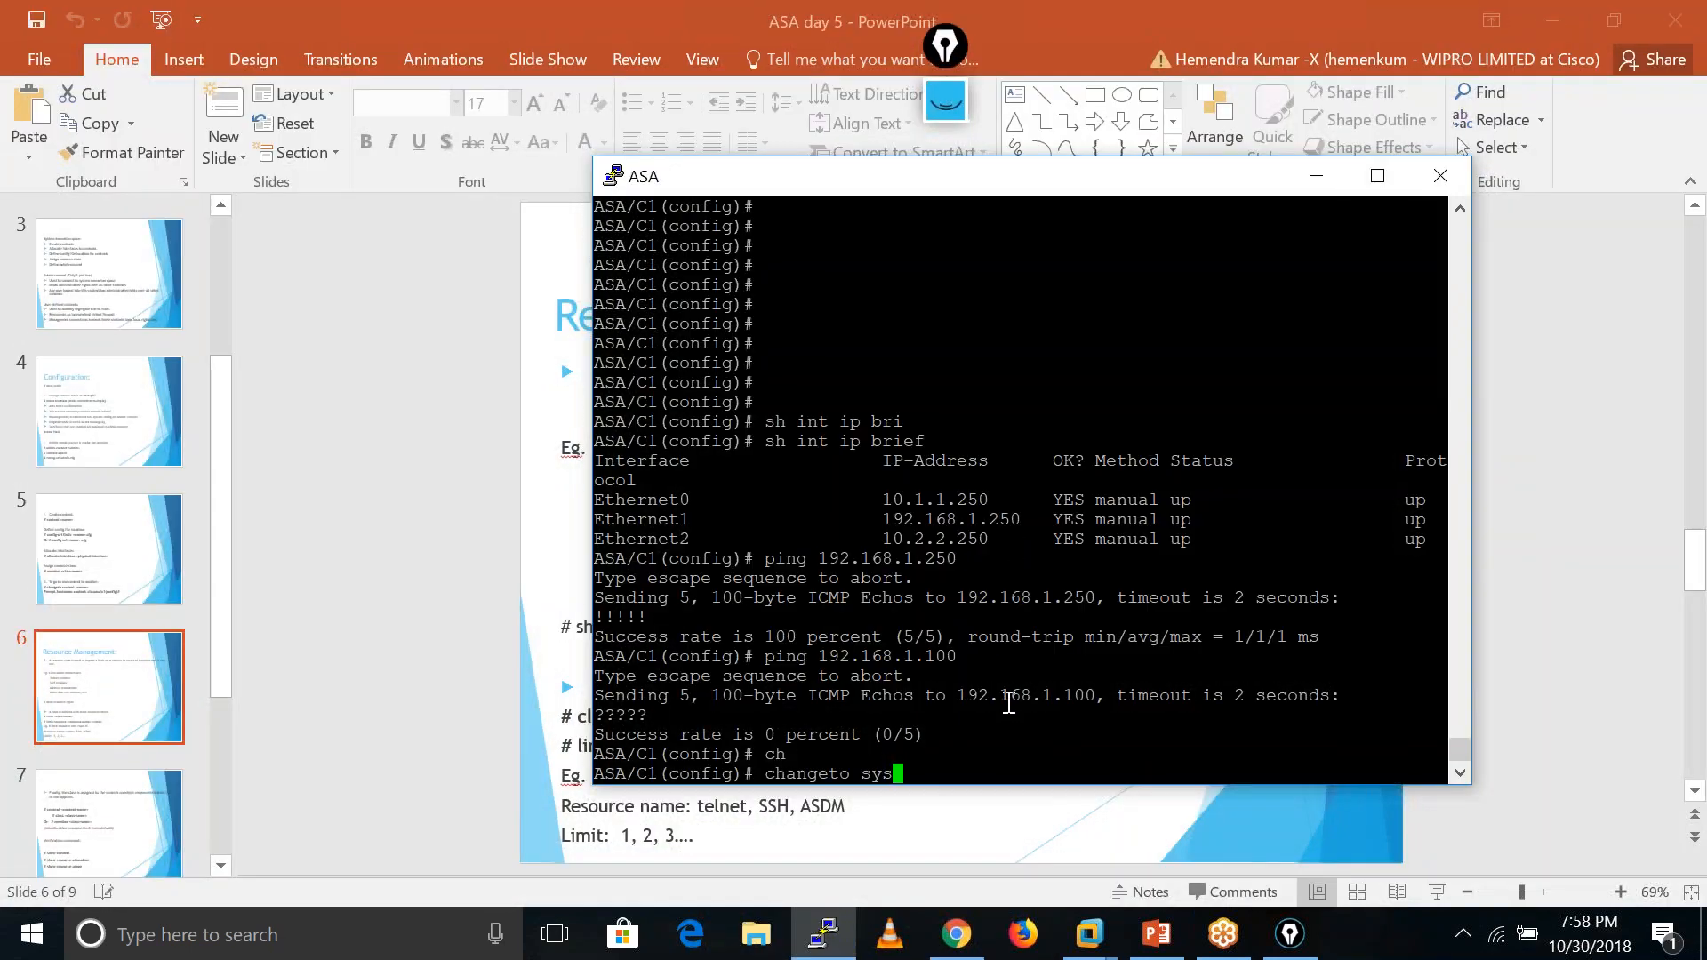
- Run 'changeto sys' to return the ASA to the system context
key(Return)
key(Return)
key(Return)
key(Return)
key(Return)
key(Return)
key(Return)
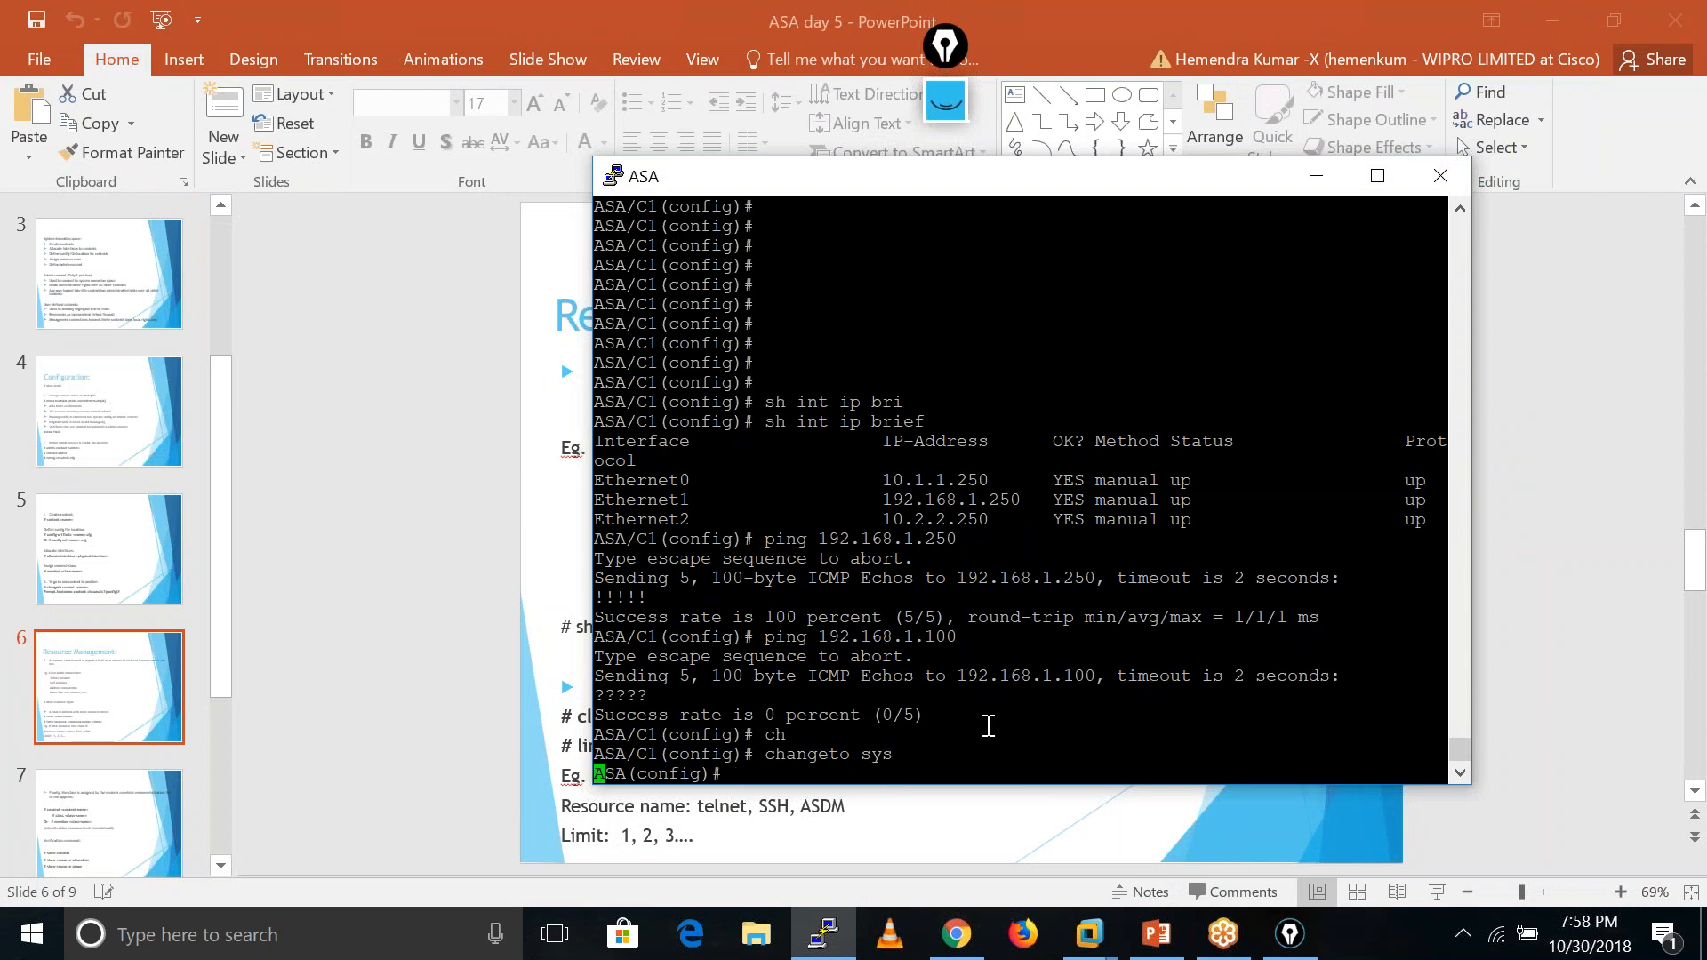
key(Return)
key(Return)
key(Return)
key(Return)
key(Return)
key(Return)
key(Return)
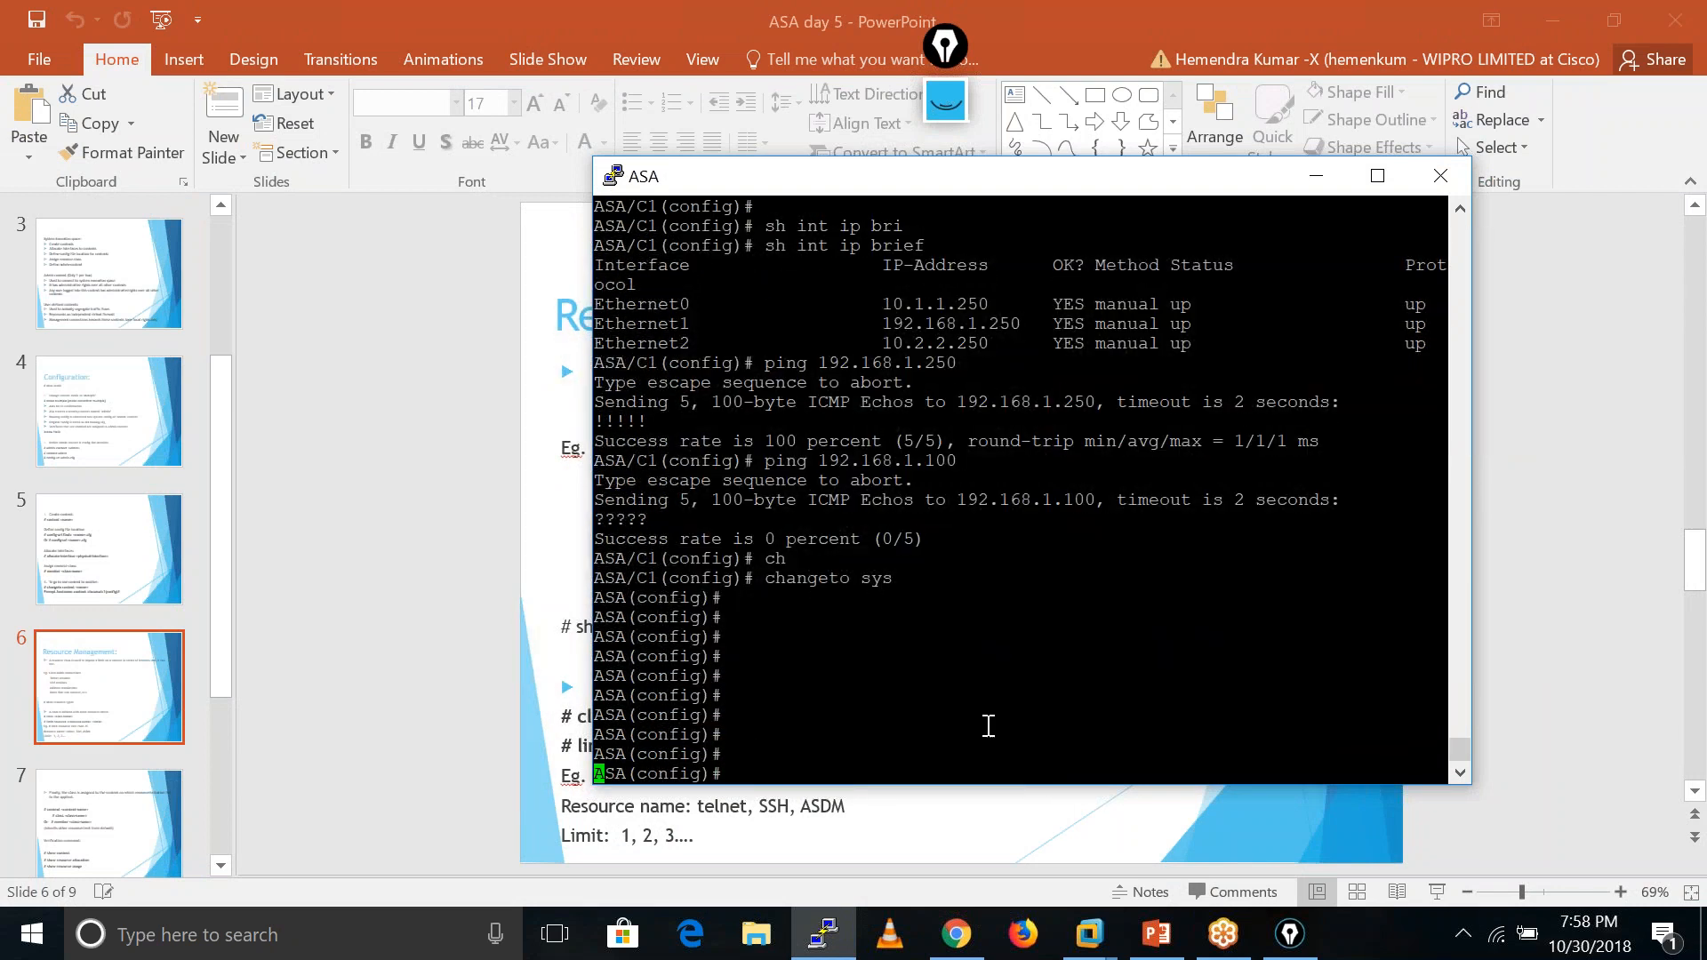
key(Return)
key(Return)
key(Return)
key(Return)
key(Return)
key(Return)
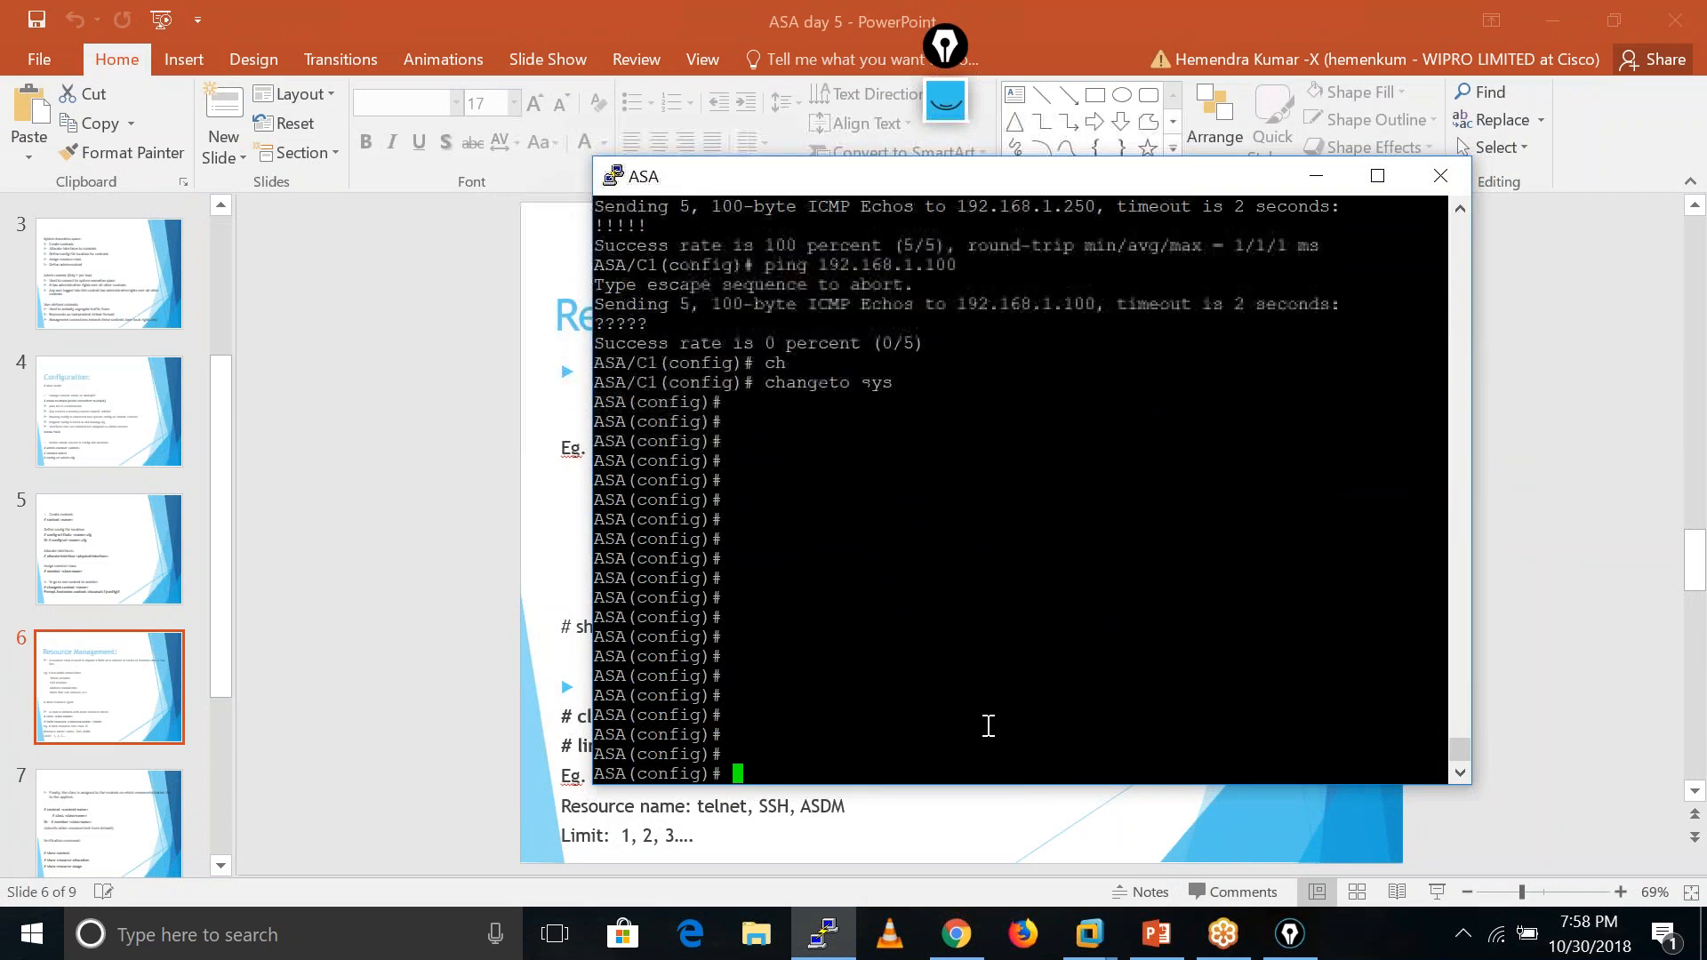
key(Return)
key(Return)
key(Return)
key(Return)
key(Return)
key(Return)
key(Return)
key(Return)
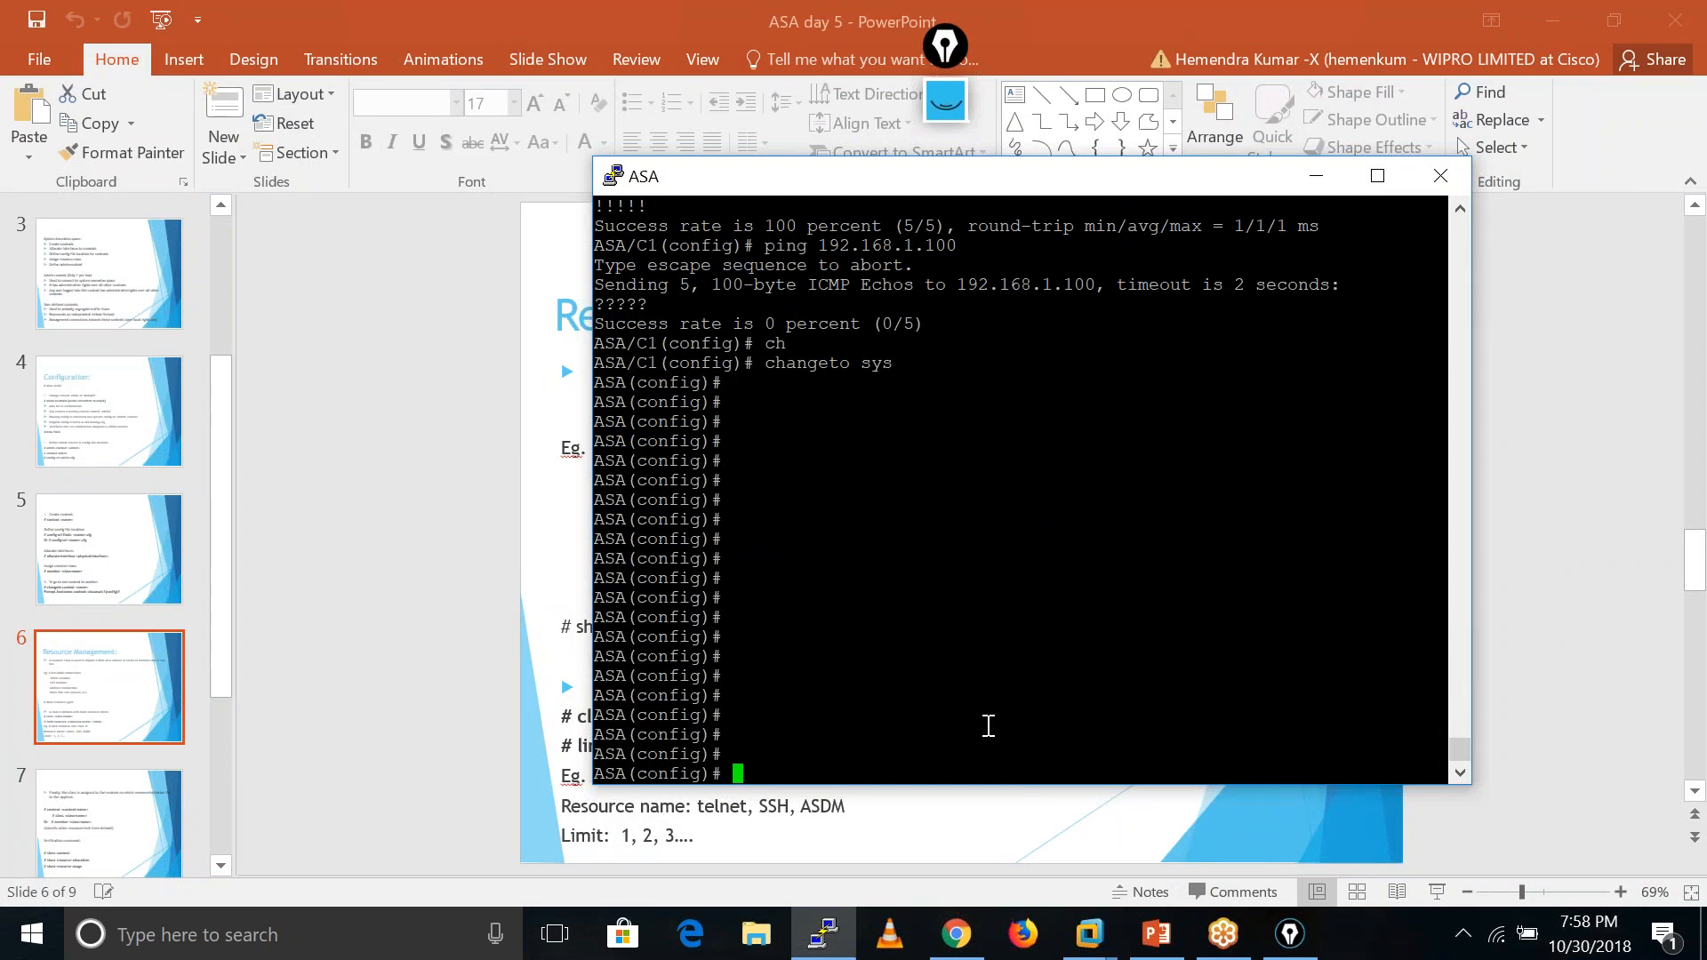
- Create resource class C1 and list the limit-resource options, including ASDM
text(cla)
key(Tab)
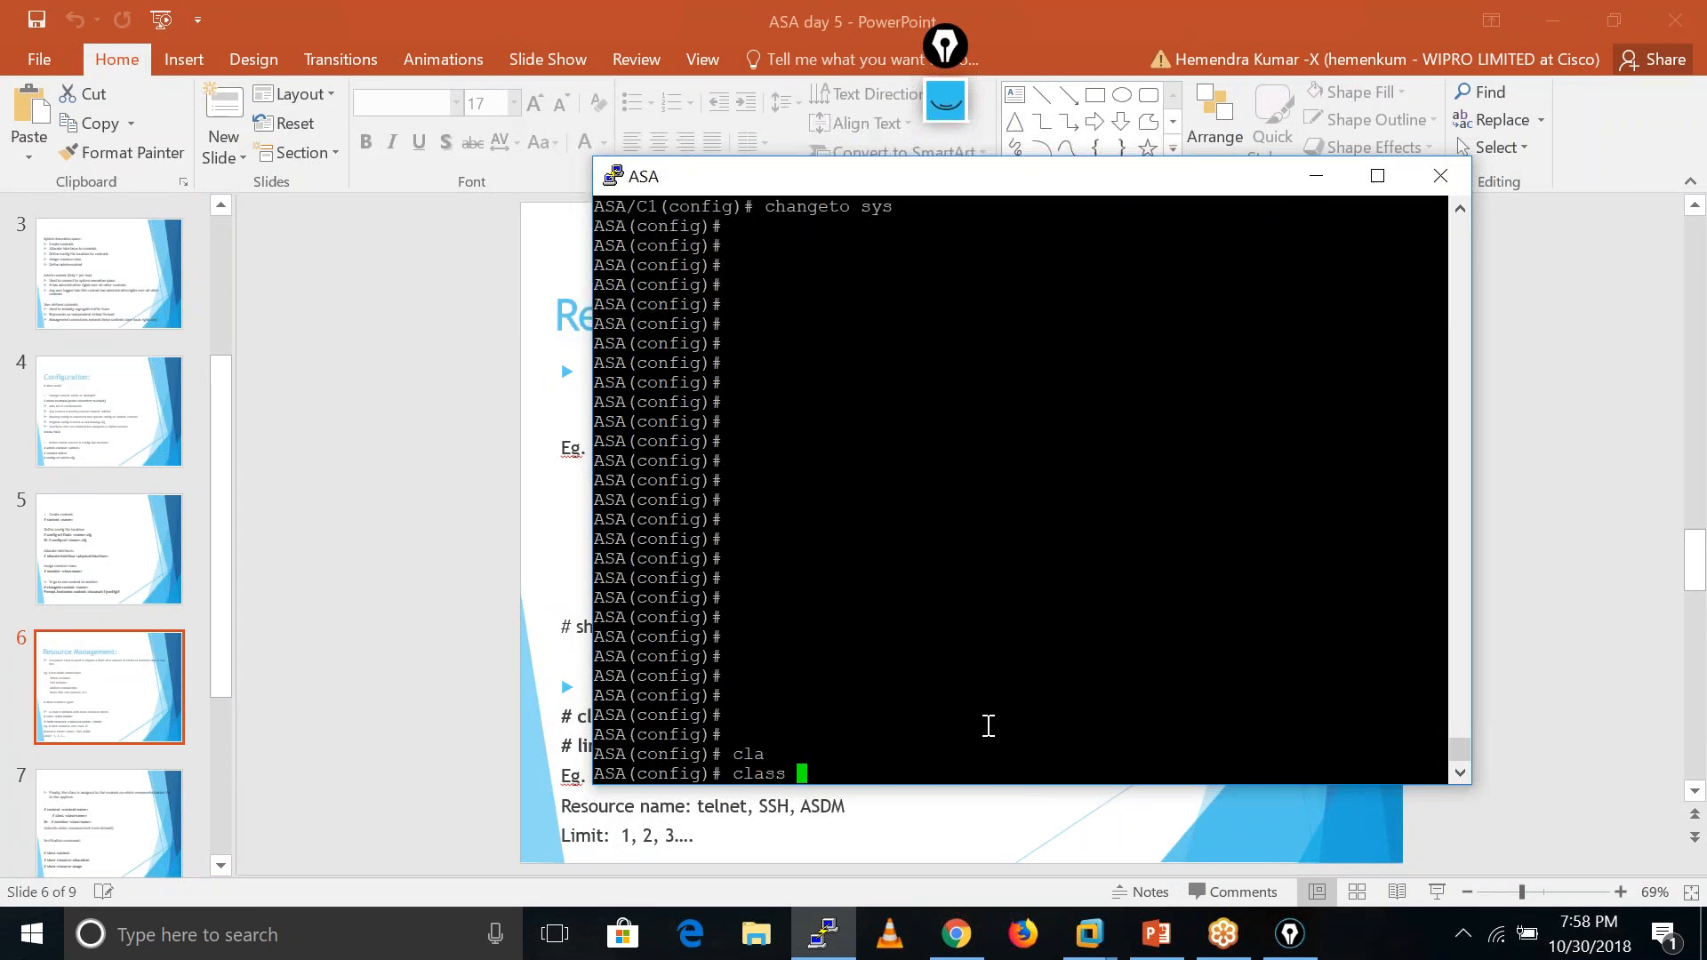
text(?)
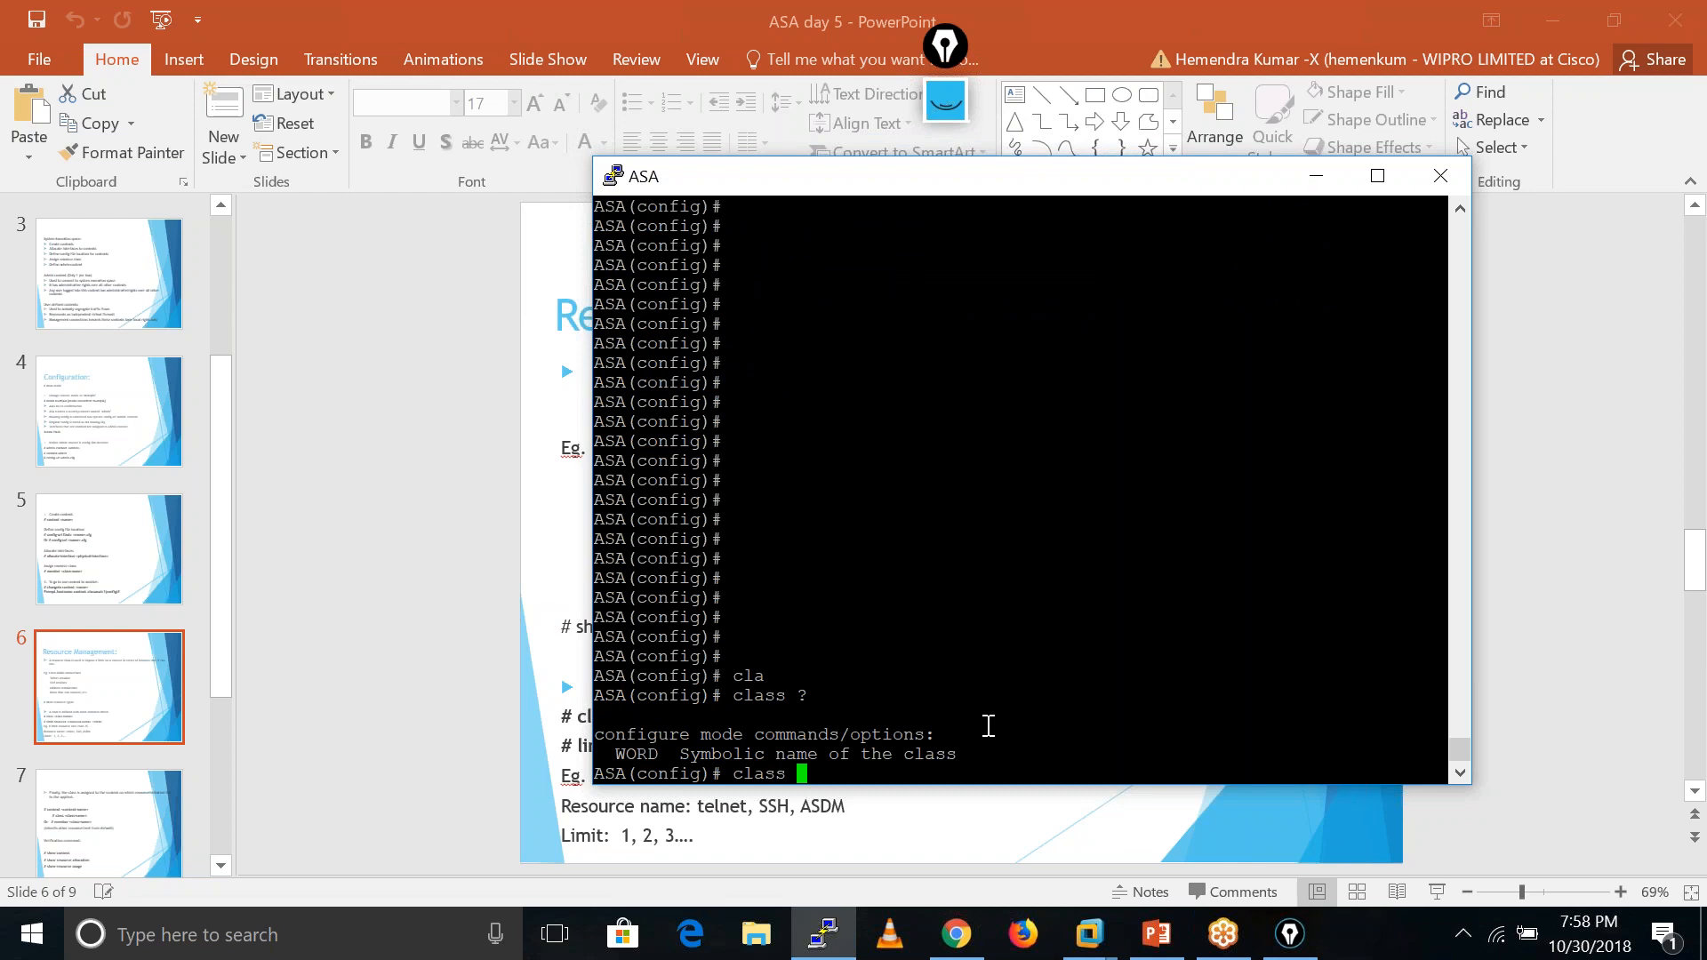
text(C1)
key(Return)
key(Return)
key(Return)
text(?)
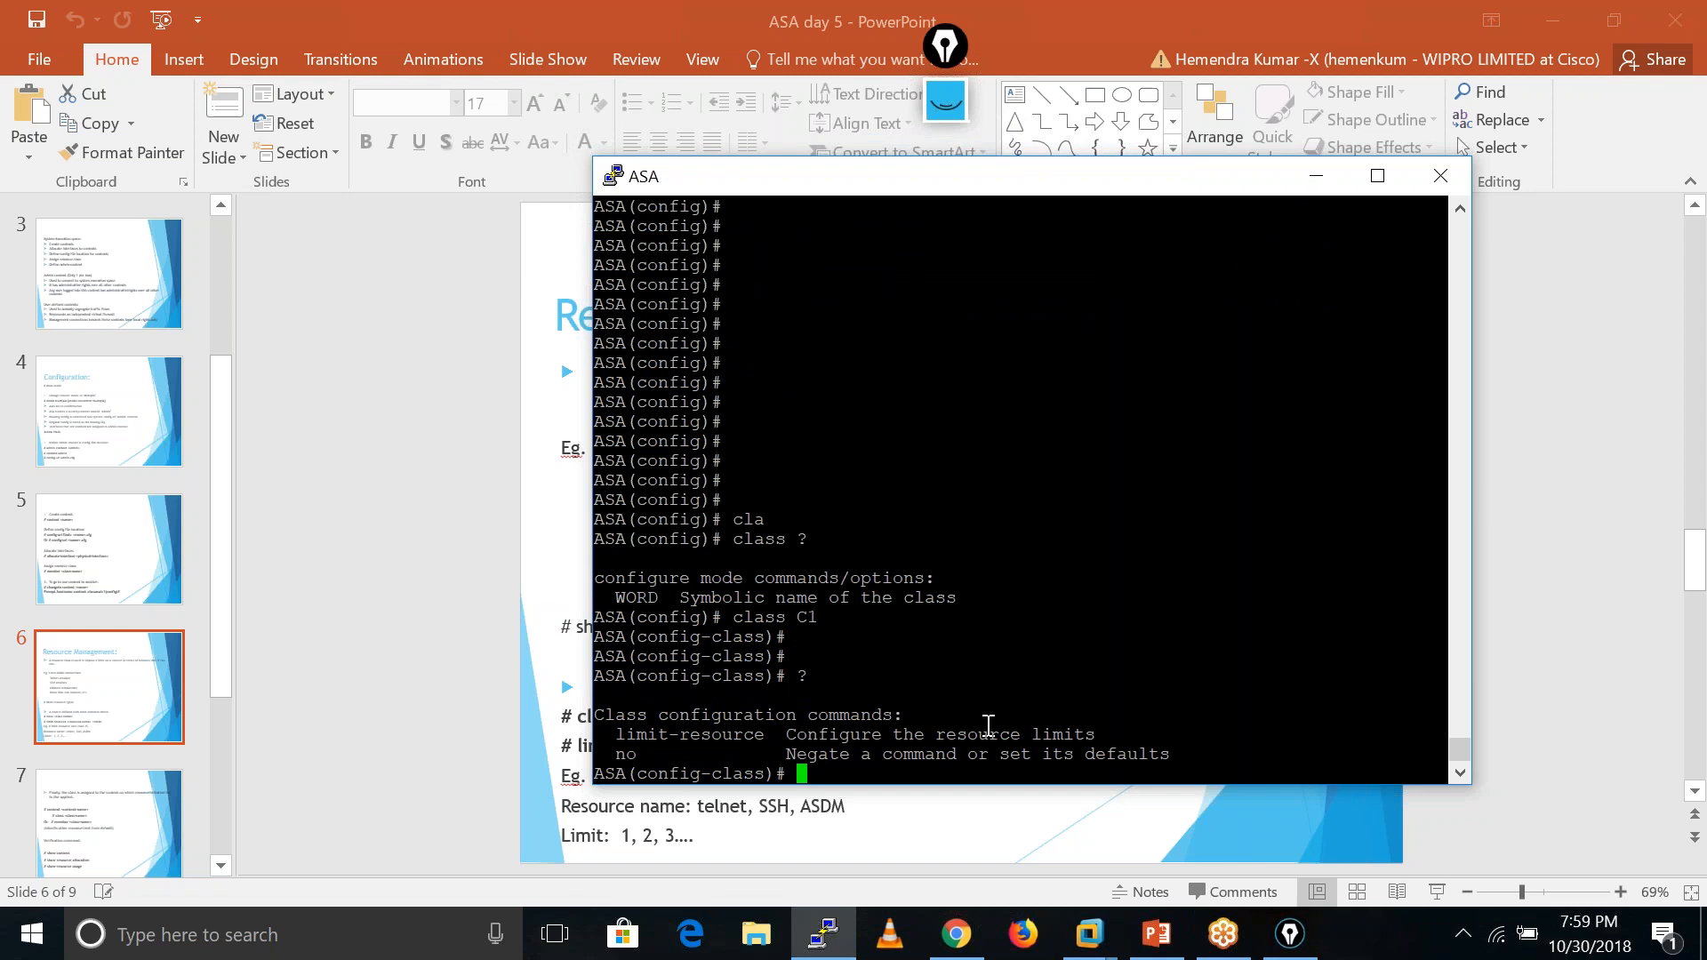
text(limi)
key(Tab)
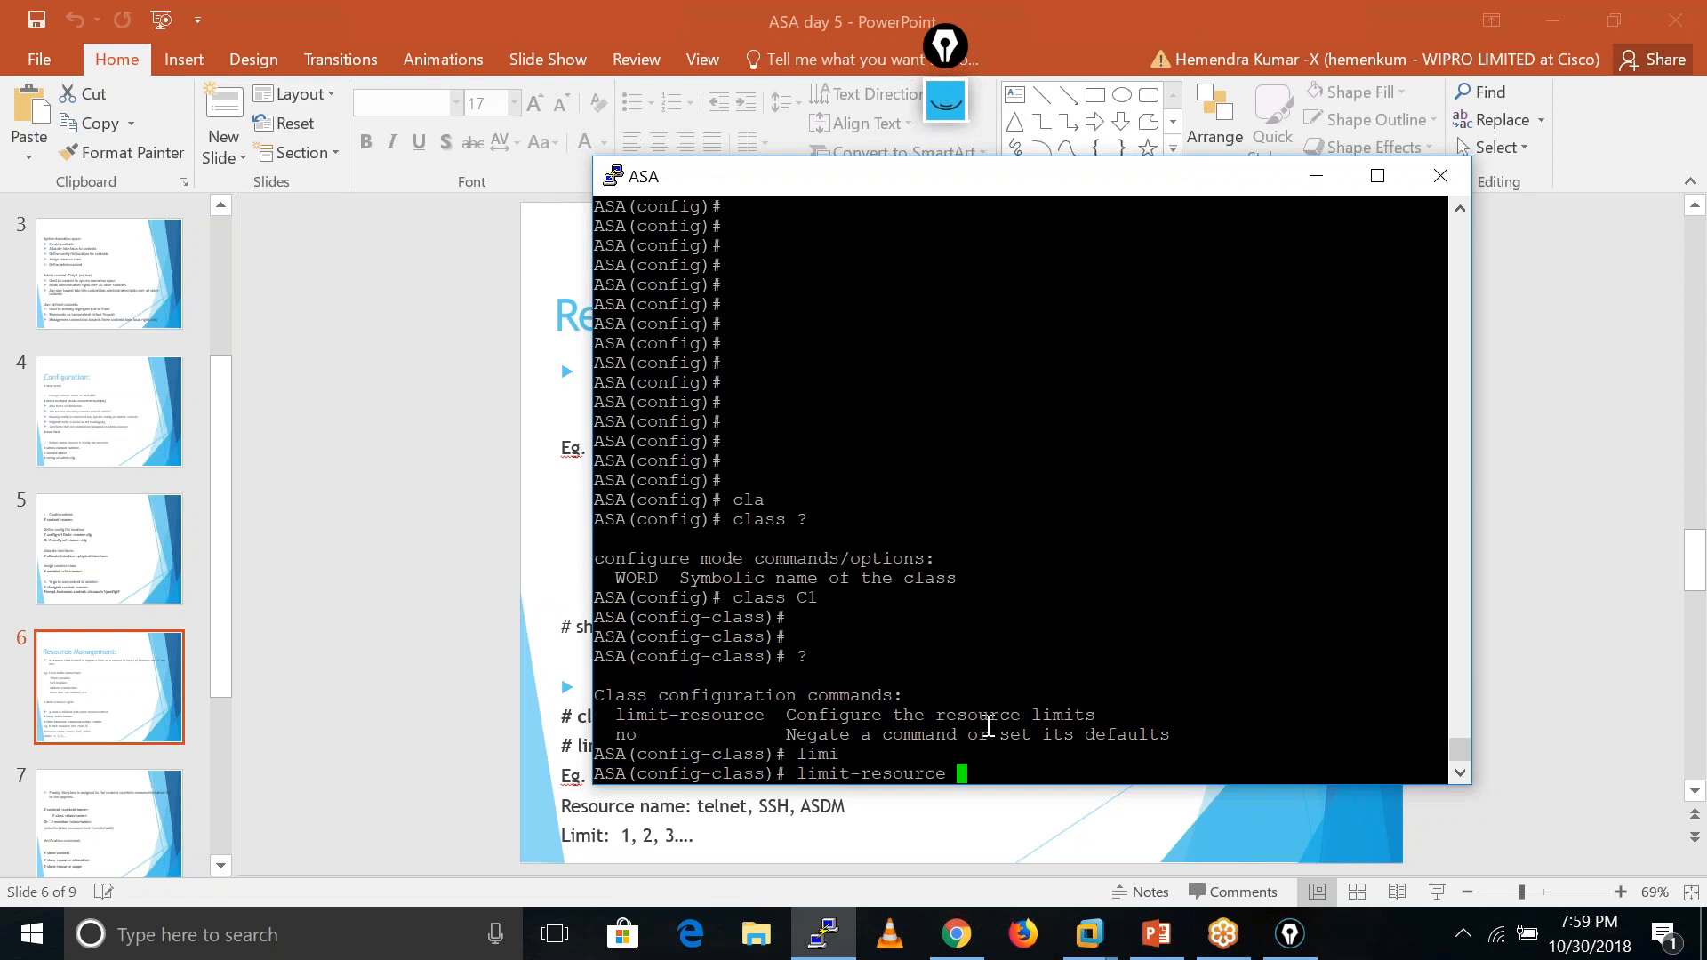
text(?)
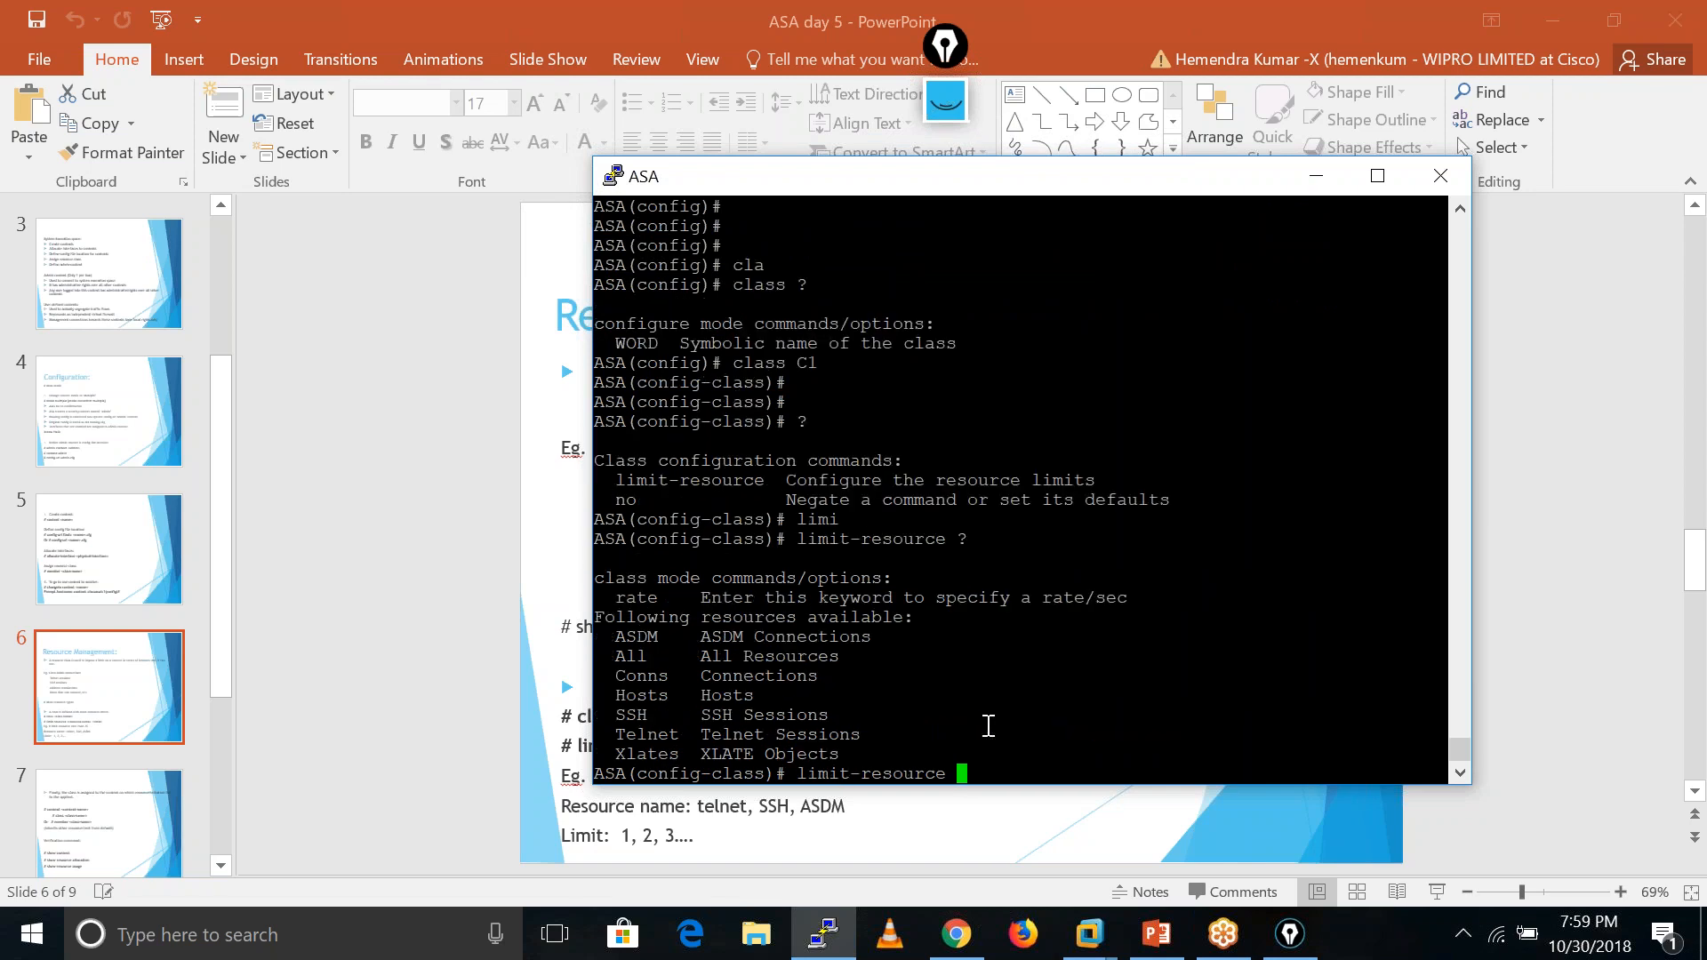
text(AS)
text(DM ?)
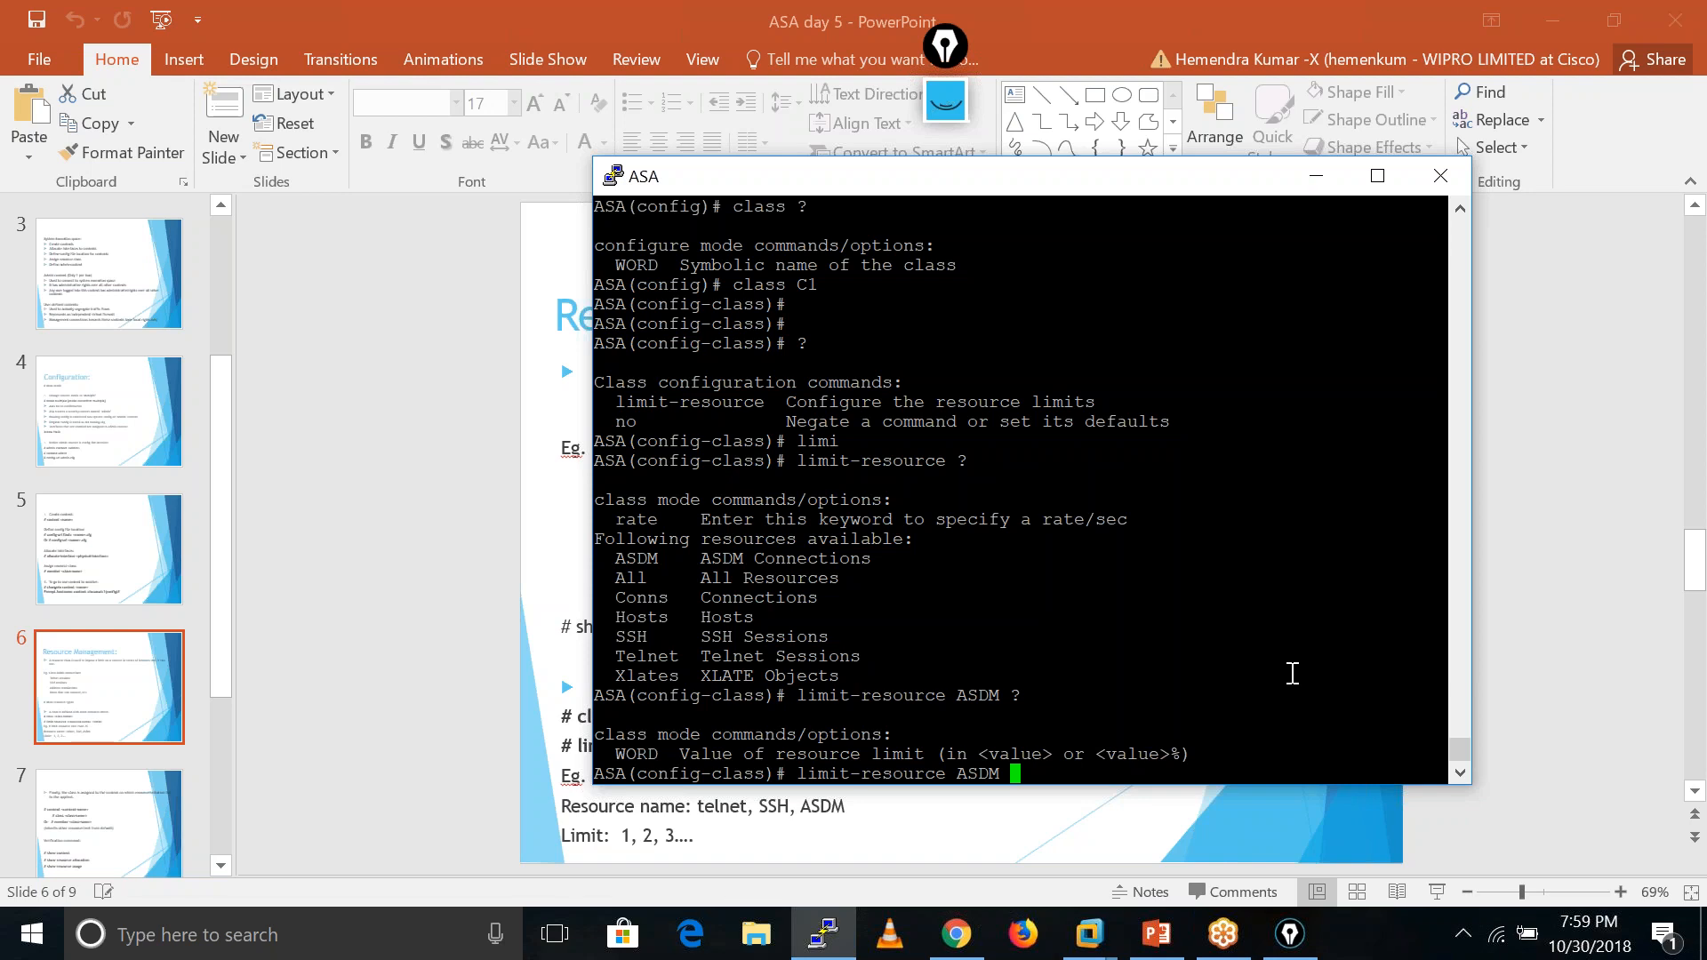
- Limit ASDM sessions in class C1 to 20 after the 60% value is rejected
text(60%)
key(Return)
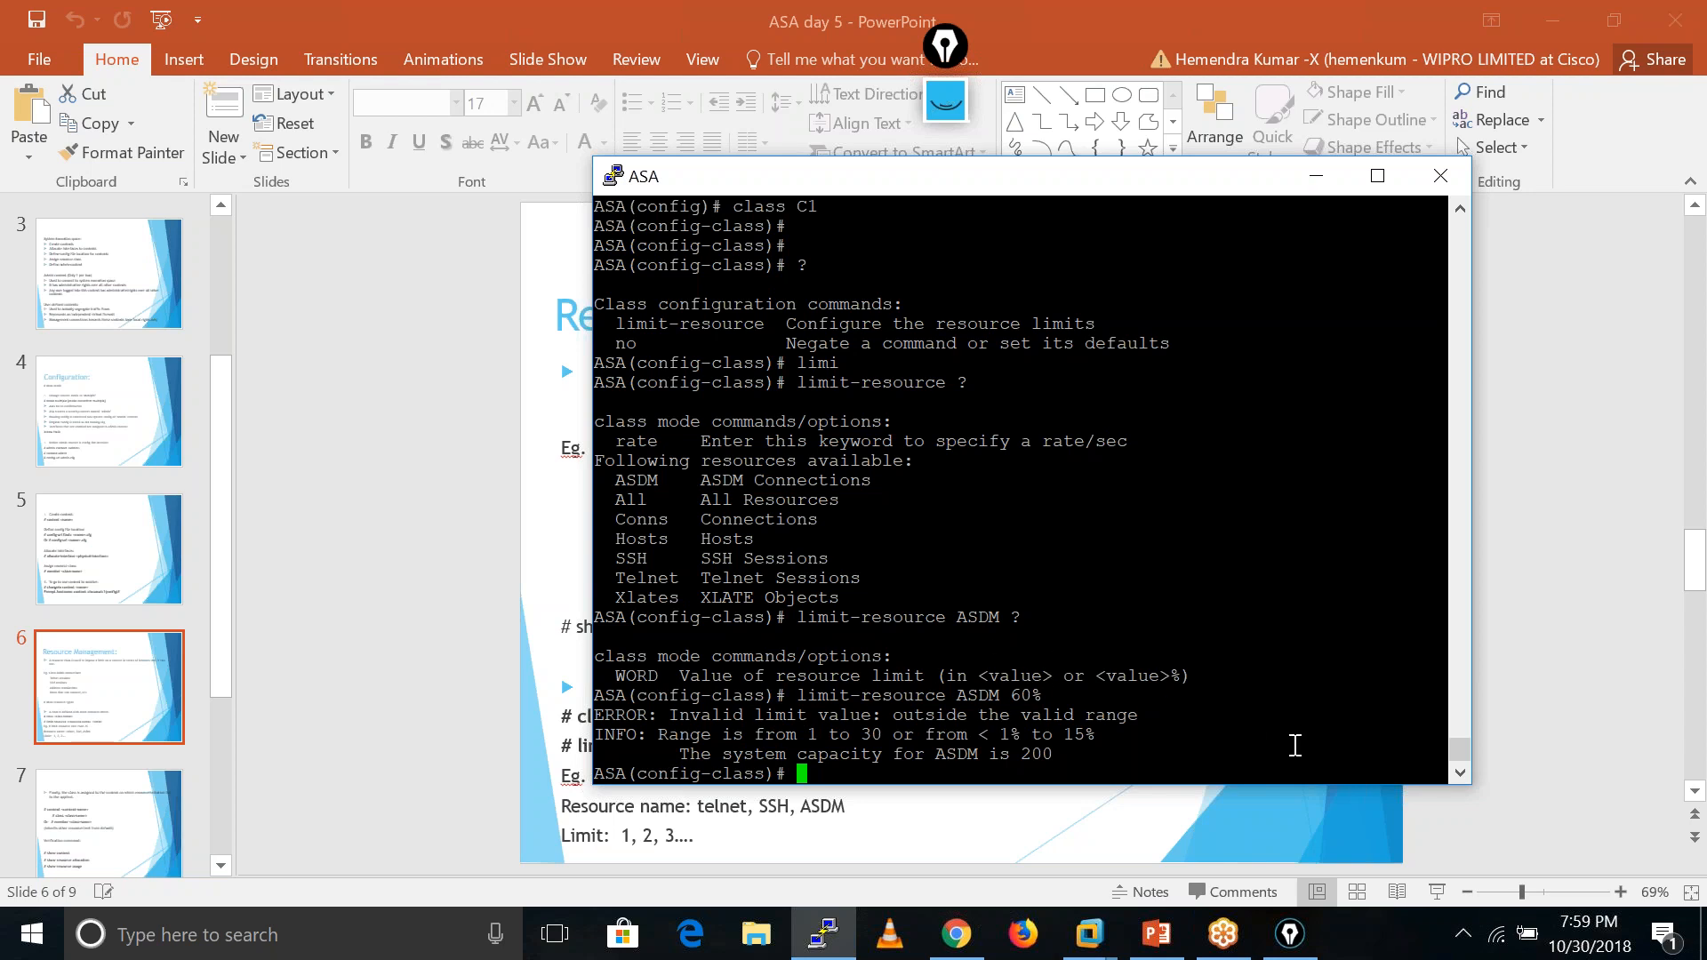
key(Up)
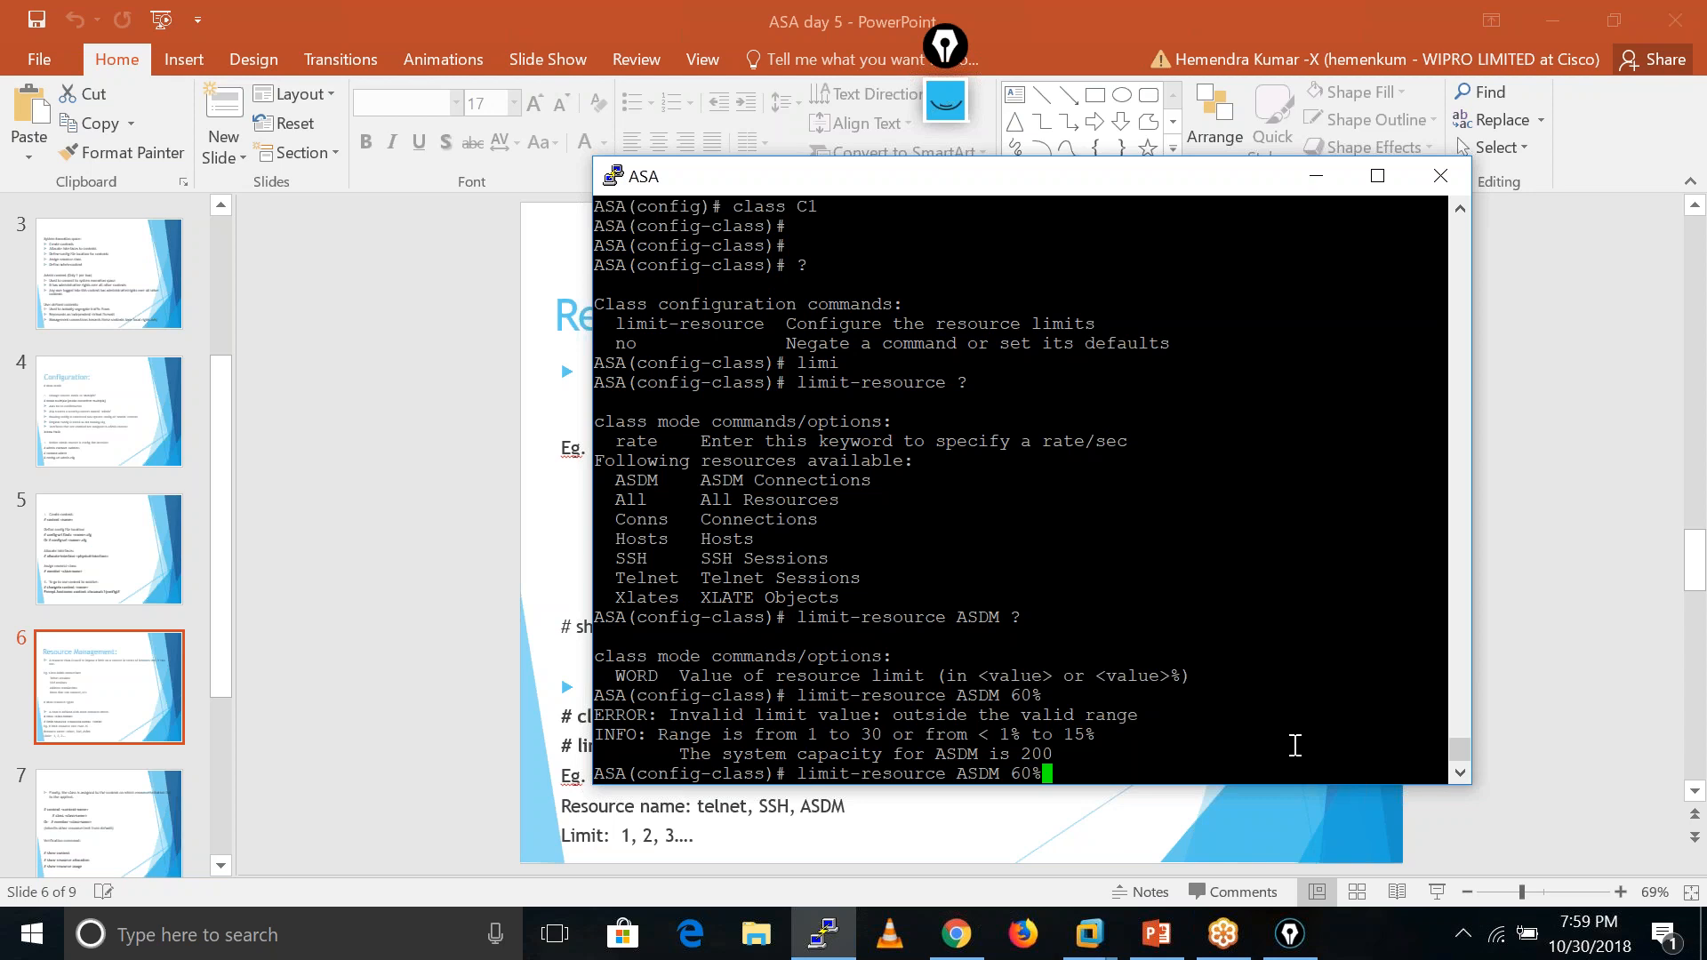
key(BackSpace)
key(BackSpace)
key(BackSpace)
text(1)
key(BackSpace)
text(20)
key(Return)
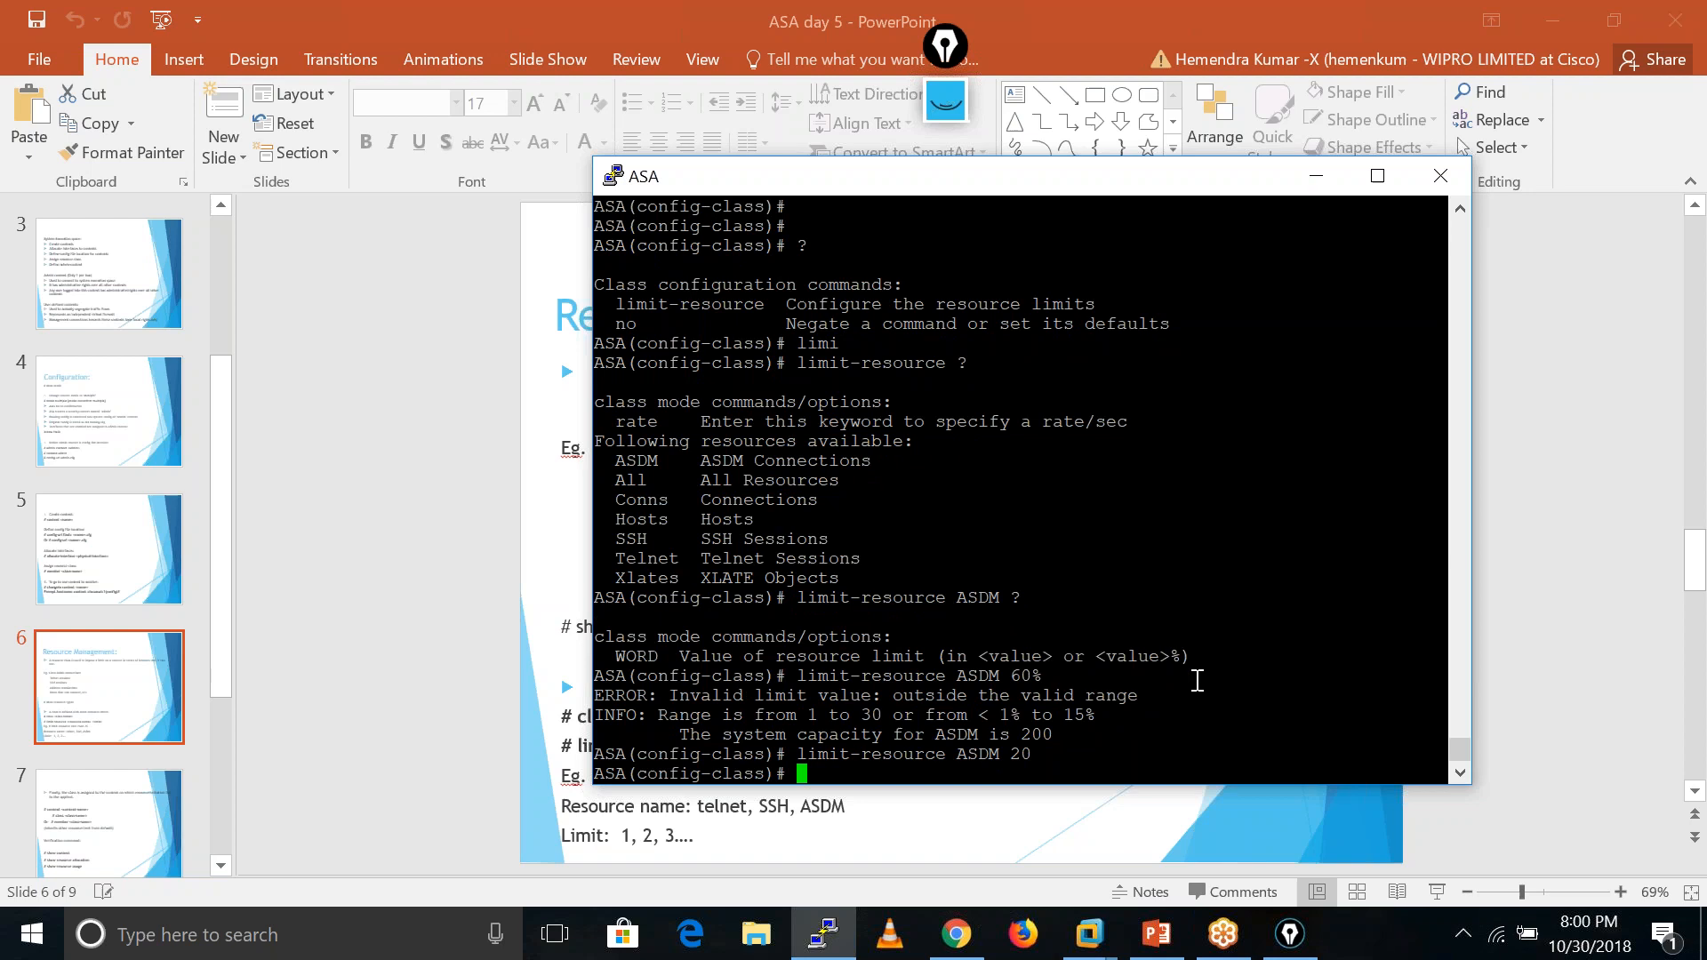
- Cap class C1 connections at 50%
text(limi)
key(Tab)
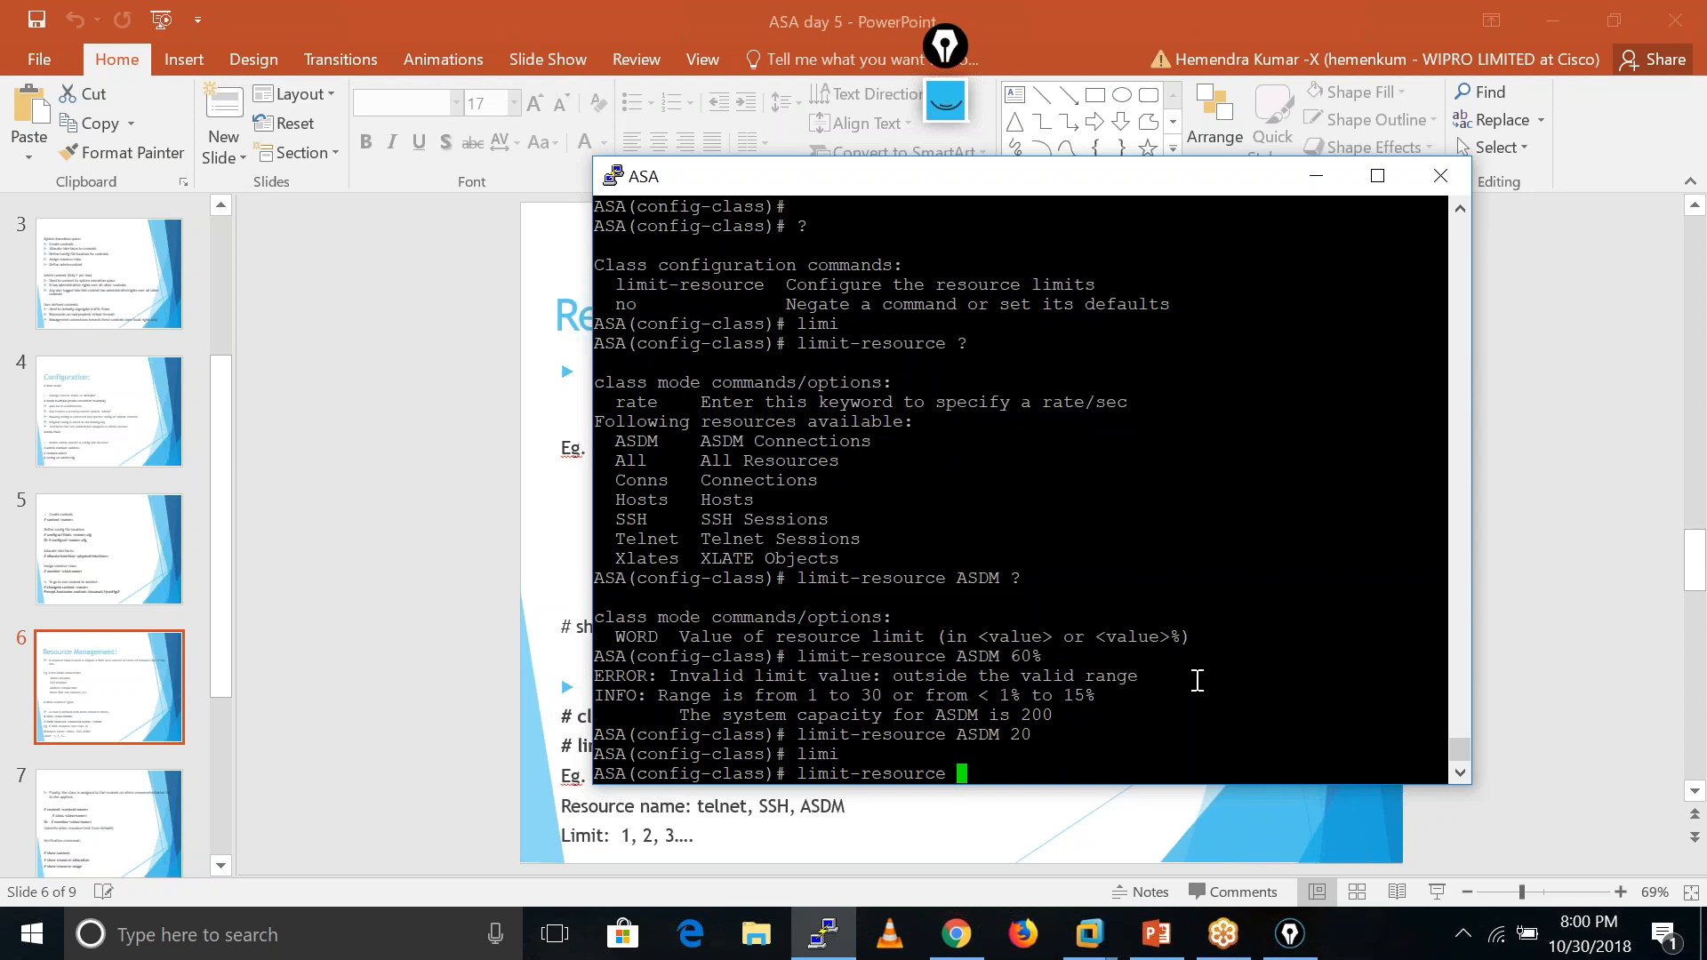
text(?)
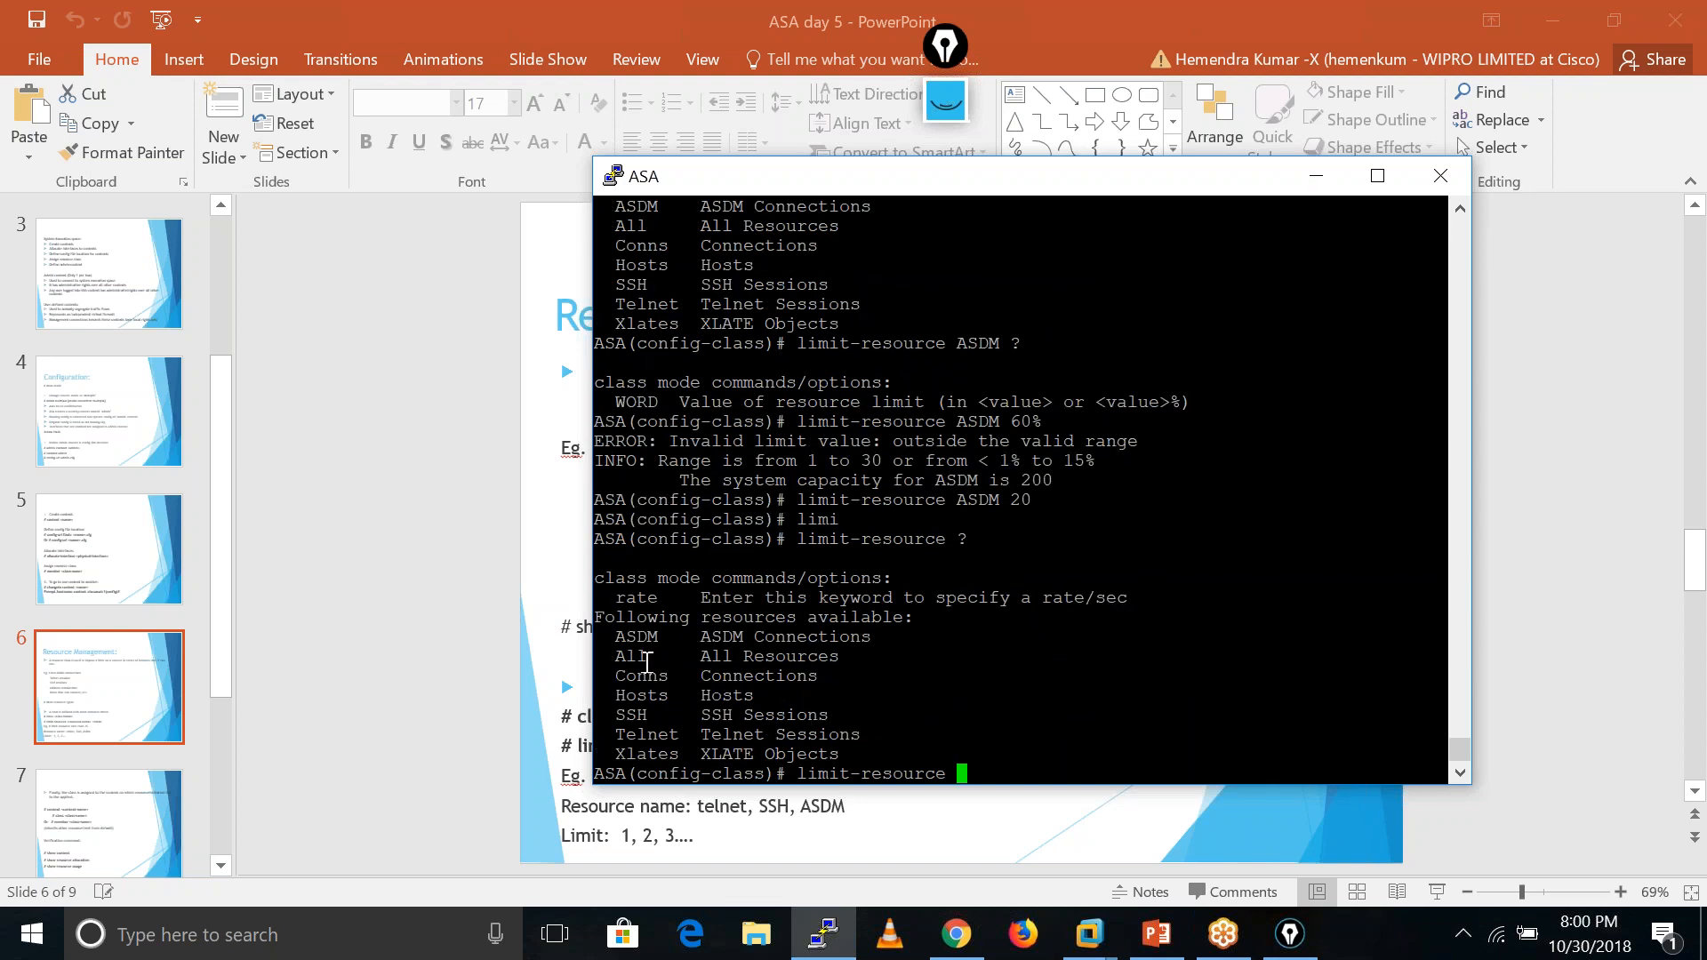
text(conn)
key(Tab)
text(?)
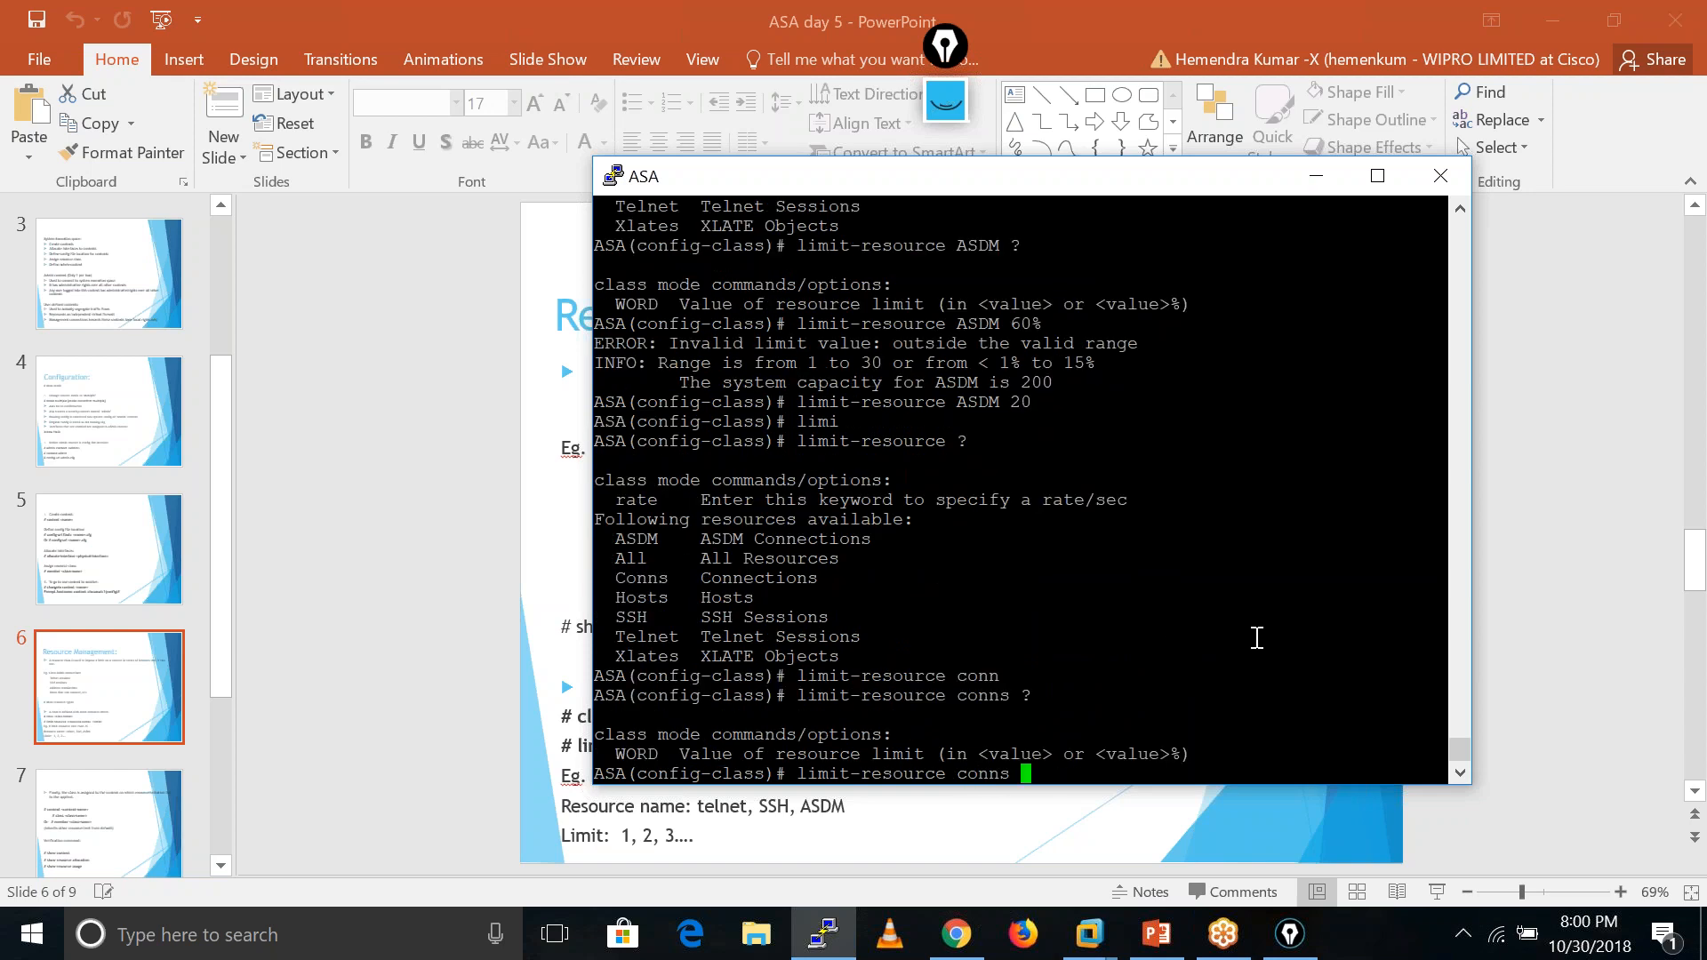
text(50%)
key(Return)
key(Return)
key(Return)
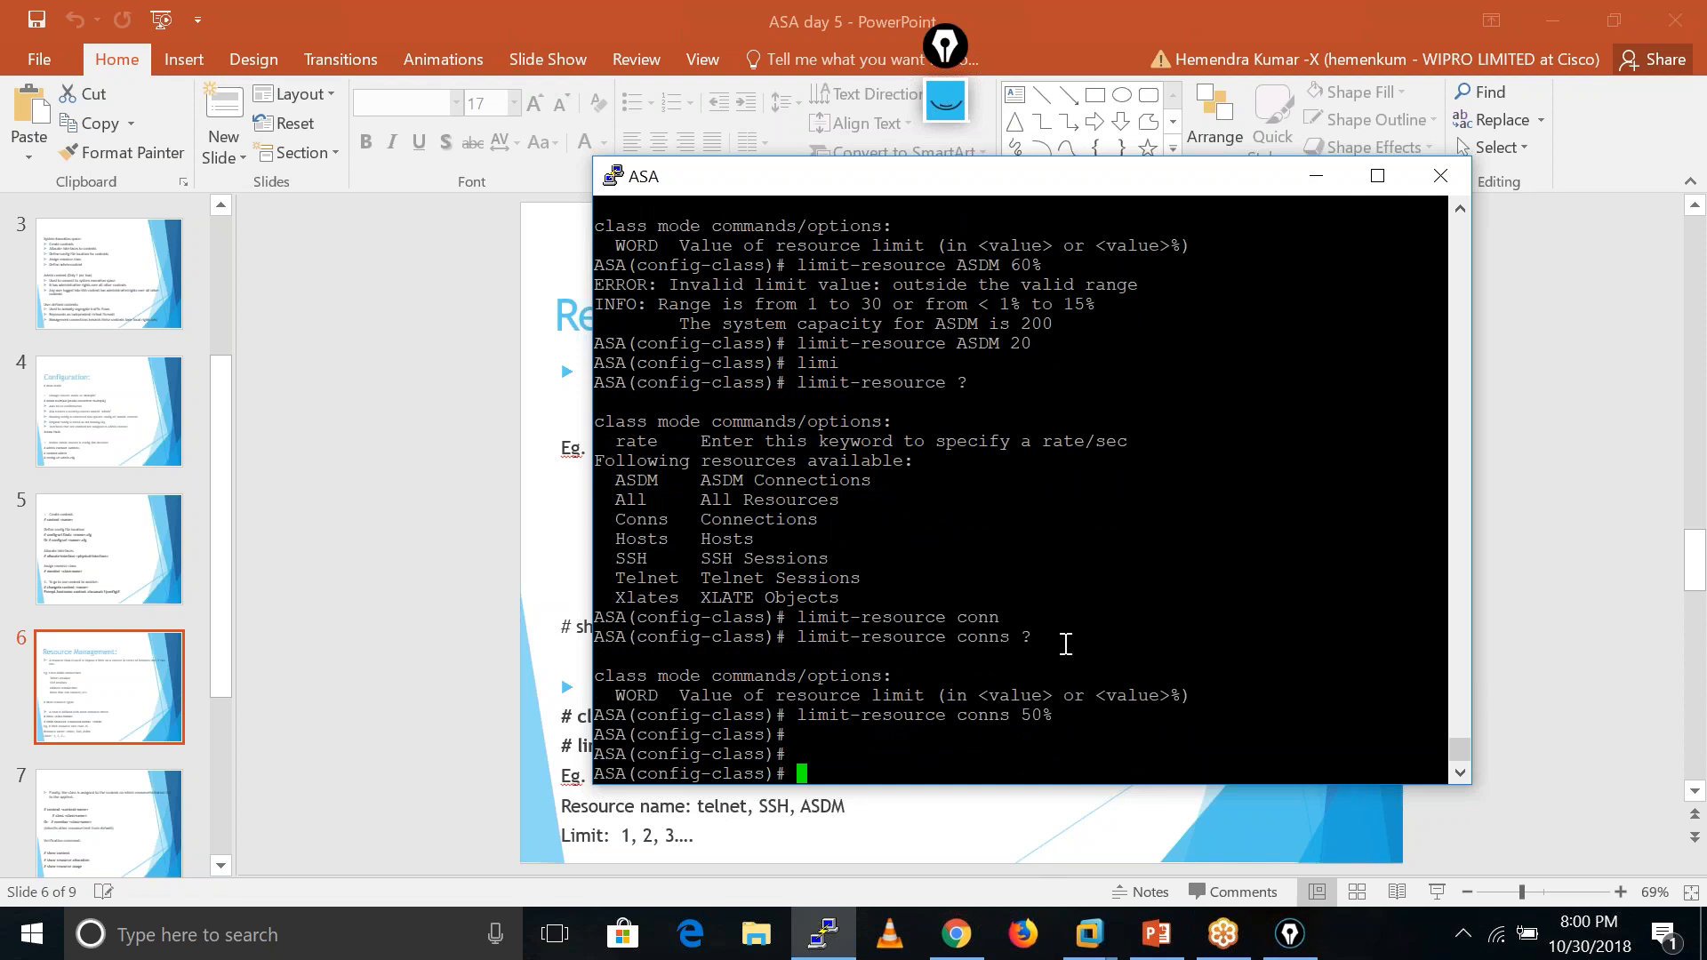
- Limit Telnet and SSH sessions in C1 to 3 each, after 50% is rejected
text(limi)
key(Tab)
text(tel)
key(Tab)
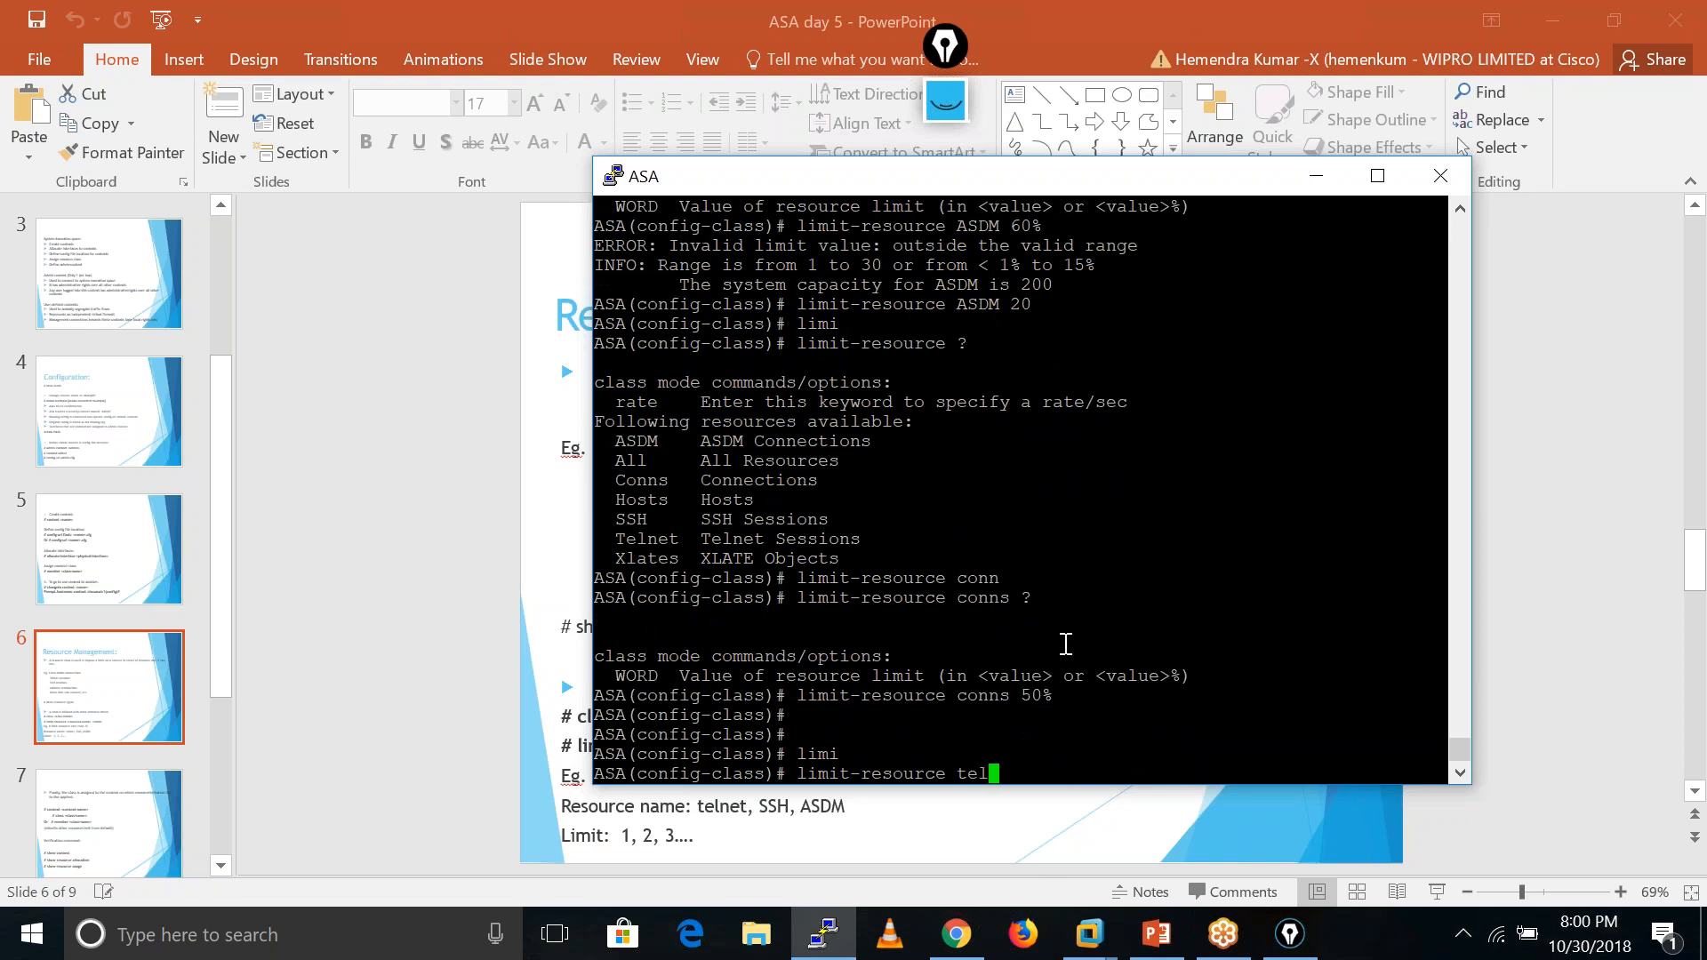
text(?)
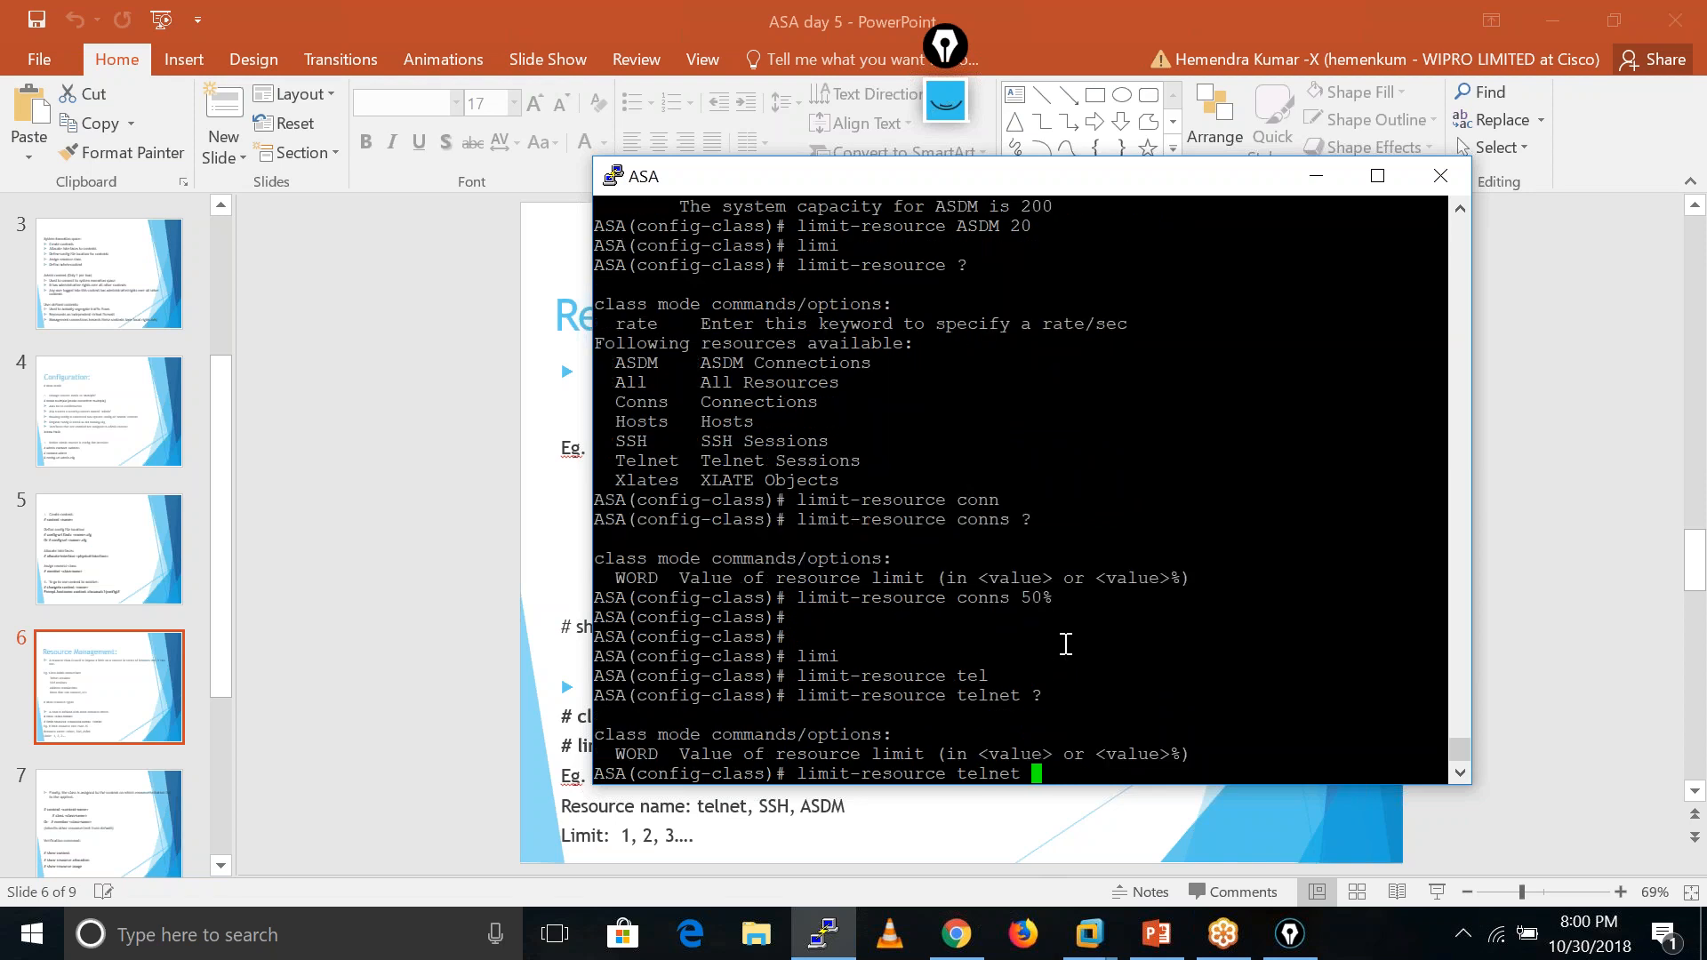
text(50%)
key(Return)
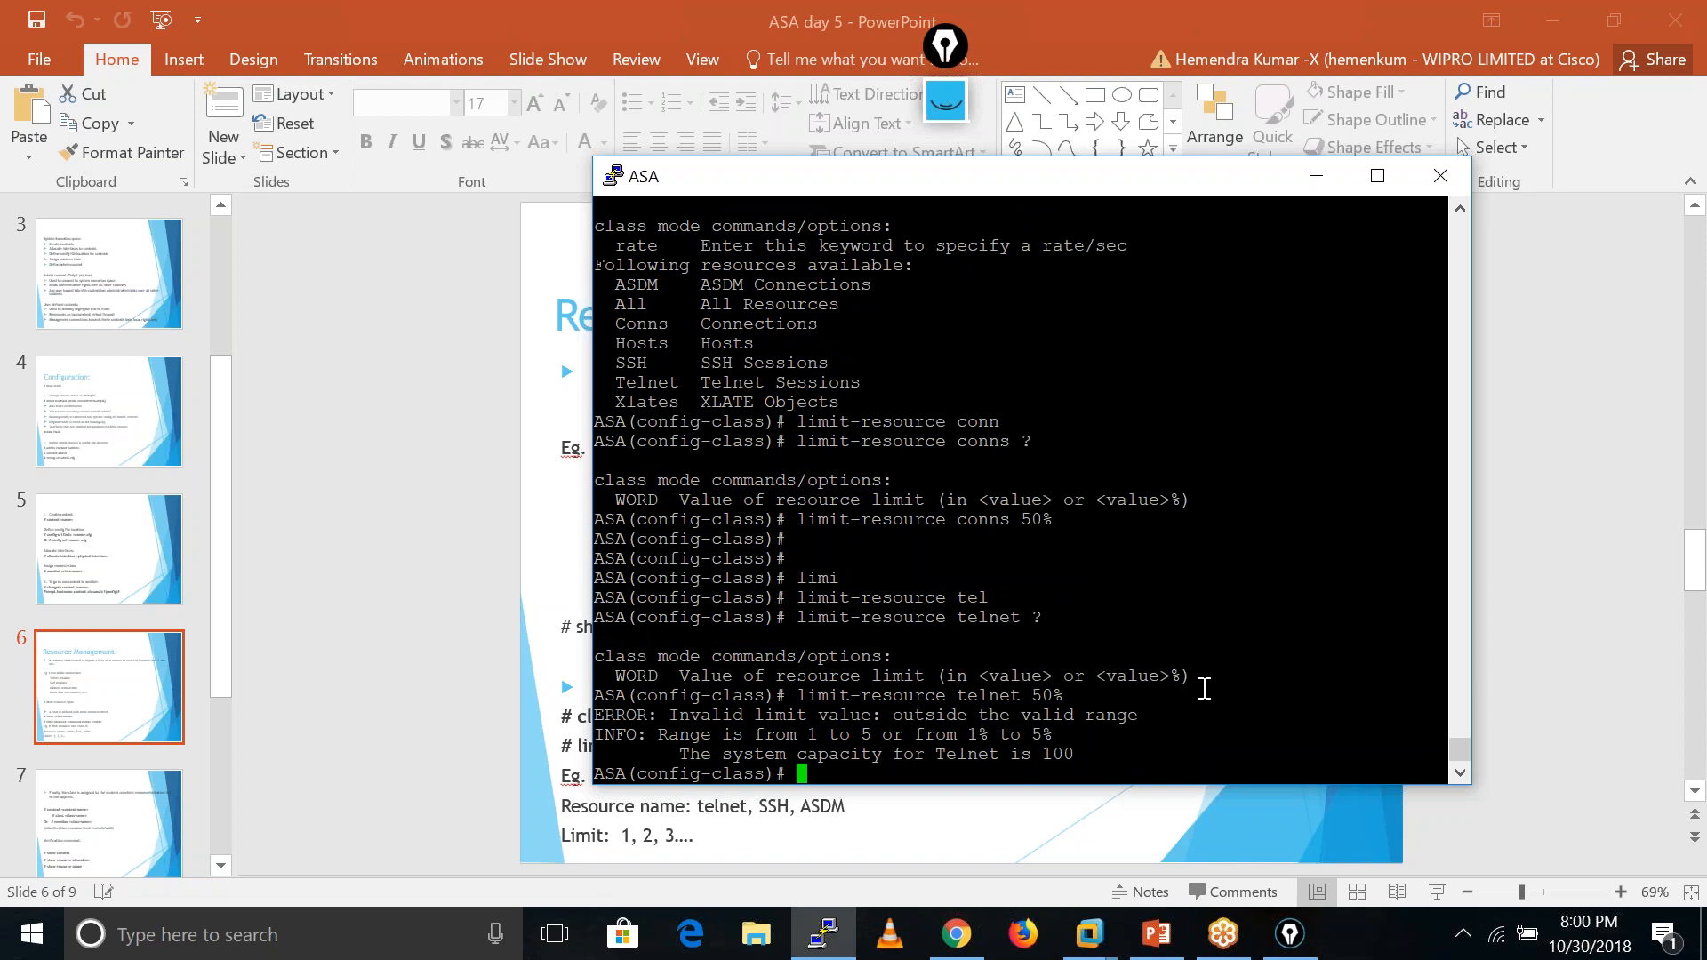
key(Up)
key(BackSpace)
key(BackSpace)
key(BackSpace)
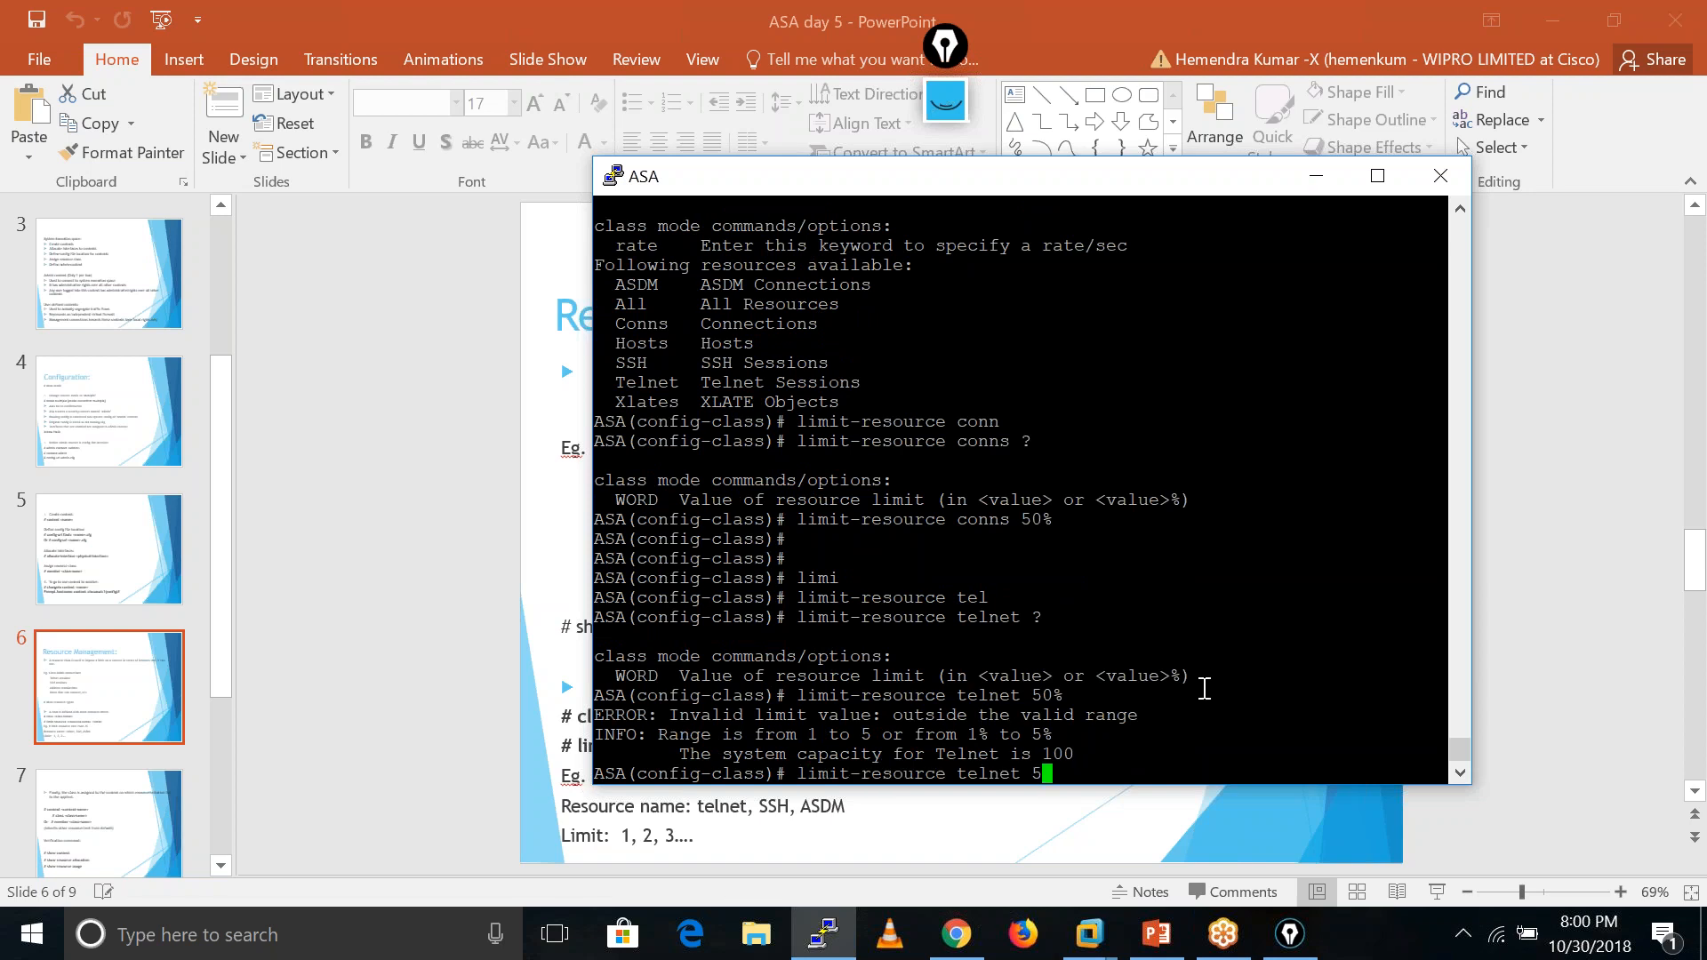
text(3)
key(Return)
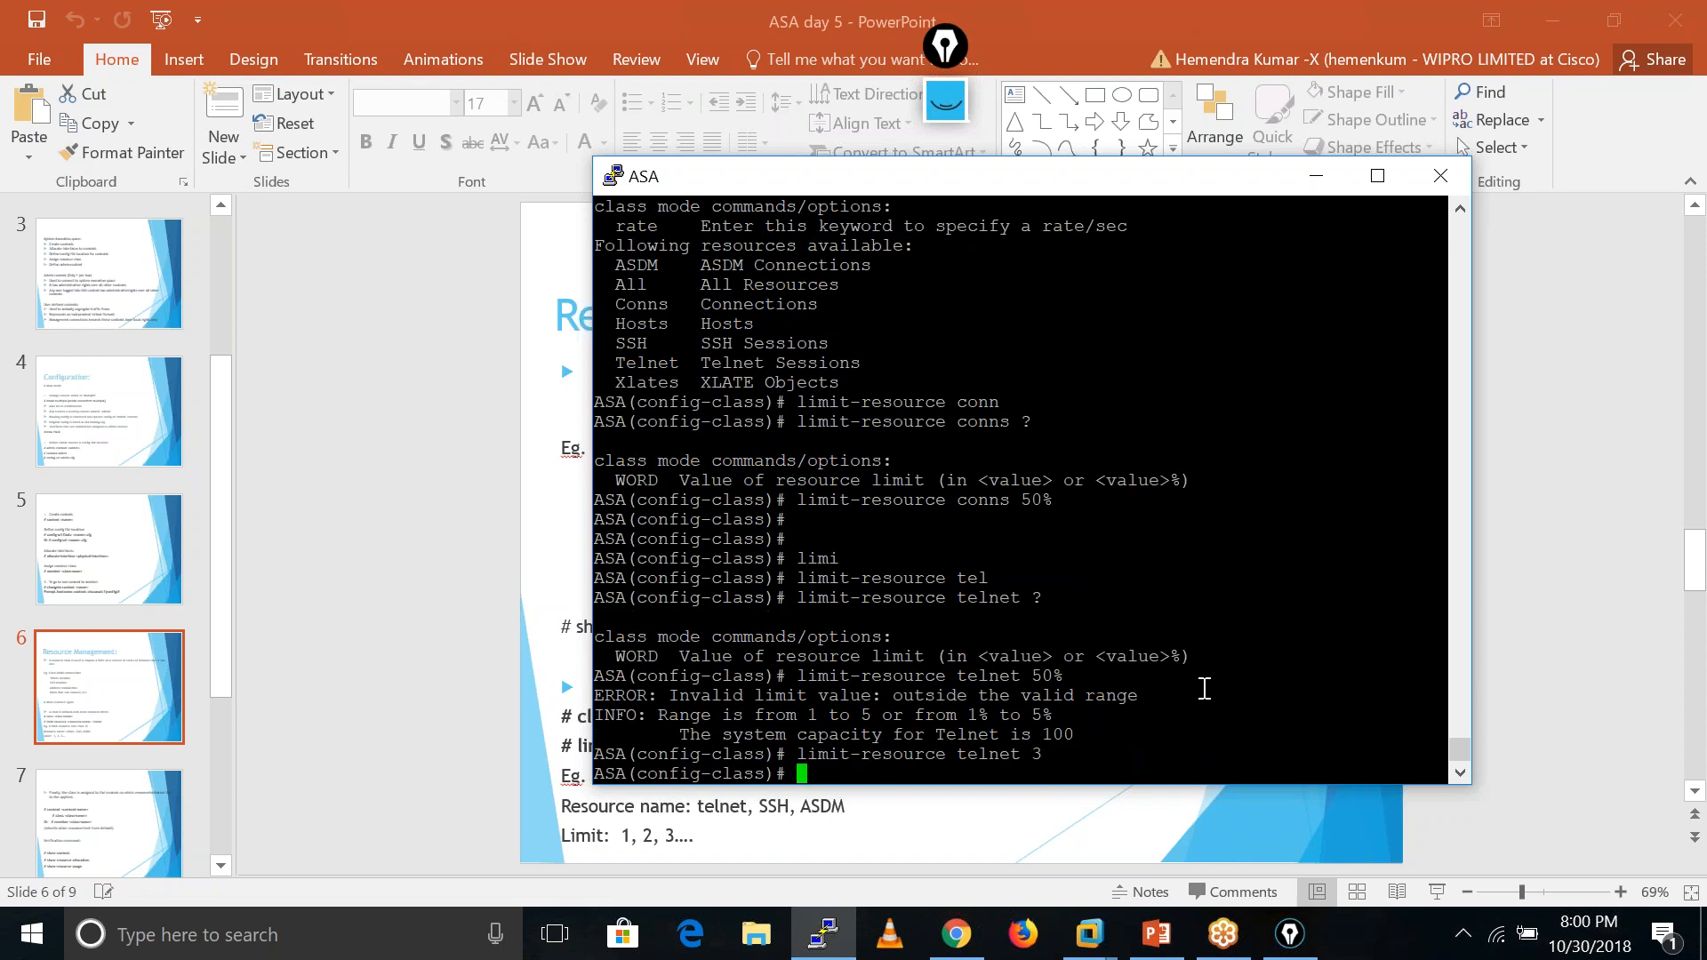
key(Up)
key(BackSpace)
key(BackSpace)
key(BackSpace)
key(BackSpace)
key(BackSpace)
key(BackSpace)
key(BackSpace)
key(BackSpace)
text(ssh 3)
key(Return)
key(Return)
key(Return)
key(Return)
key(Return)
key(Return)
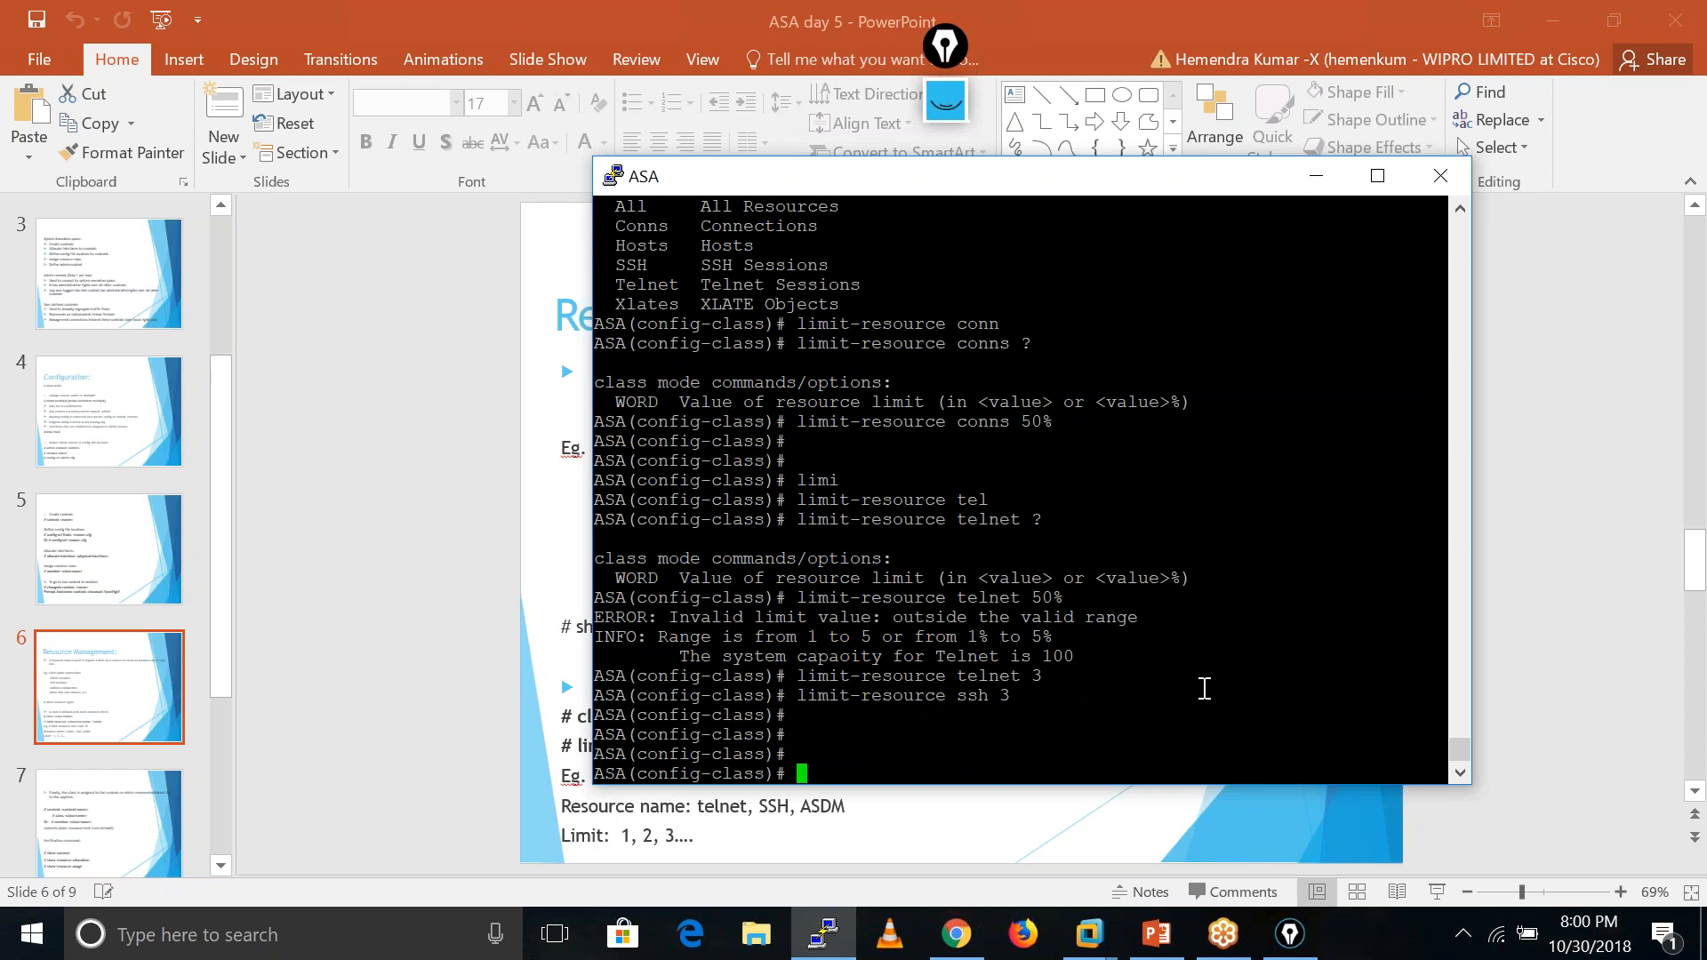
- Limit C1 xlates to 50 after the 50% and 40% values are rejected
text(?)
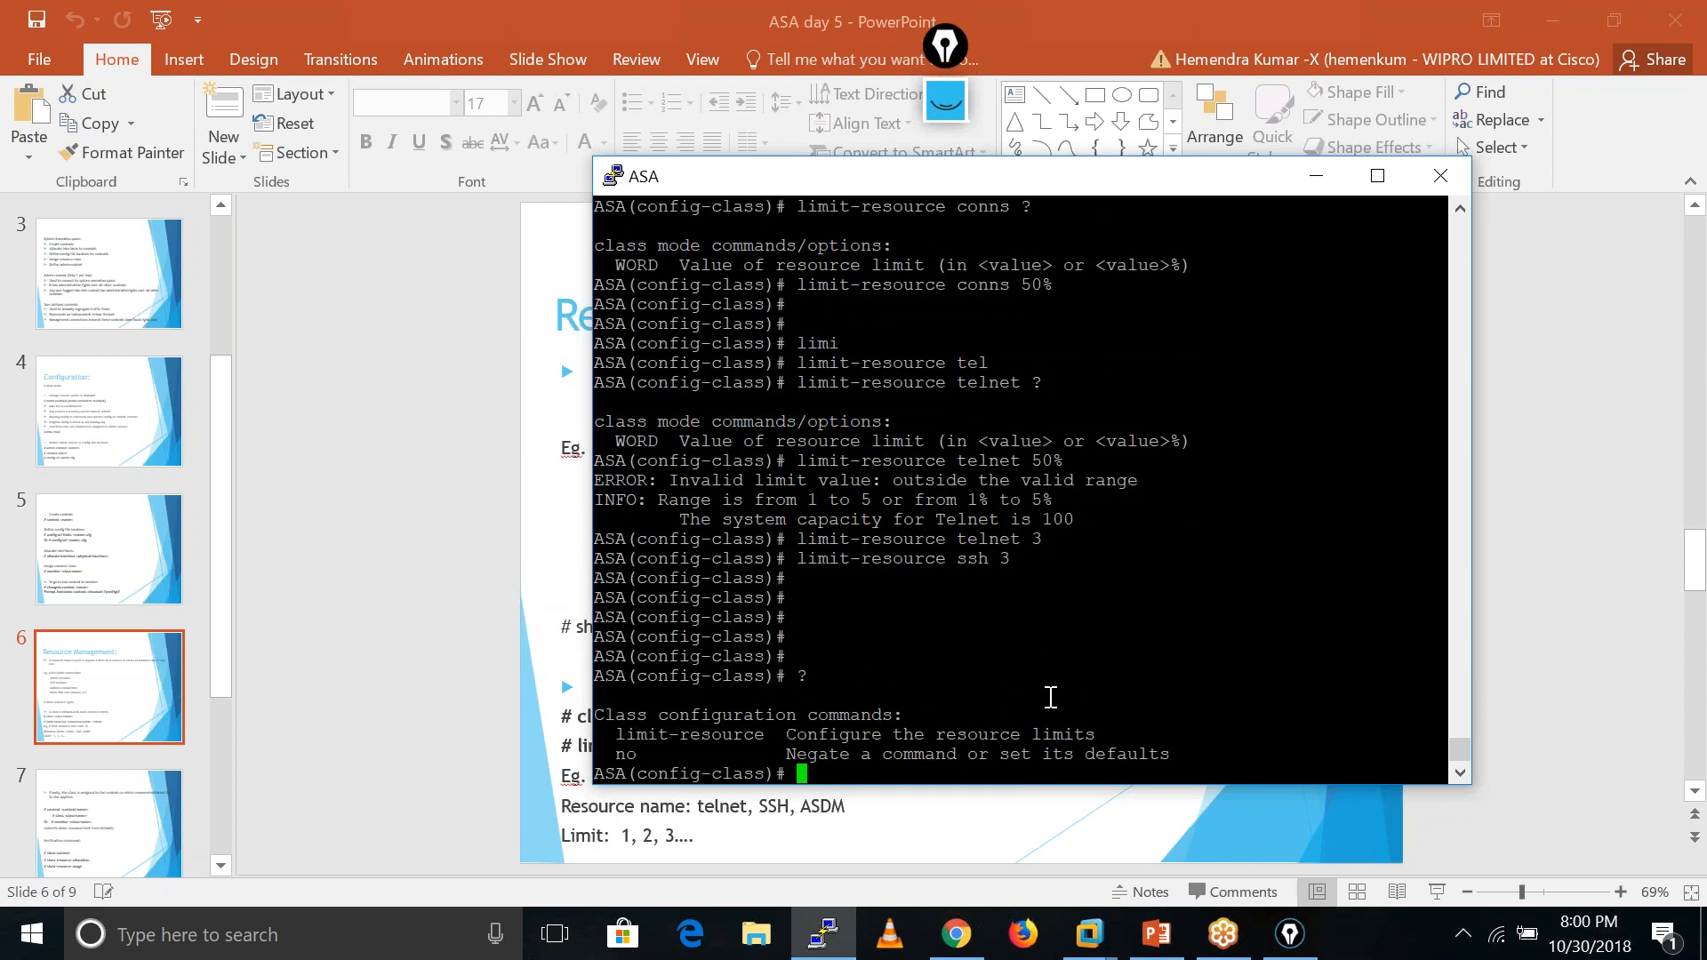
text(limi)
key(Tab)
text(?)
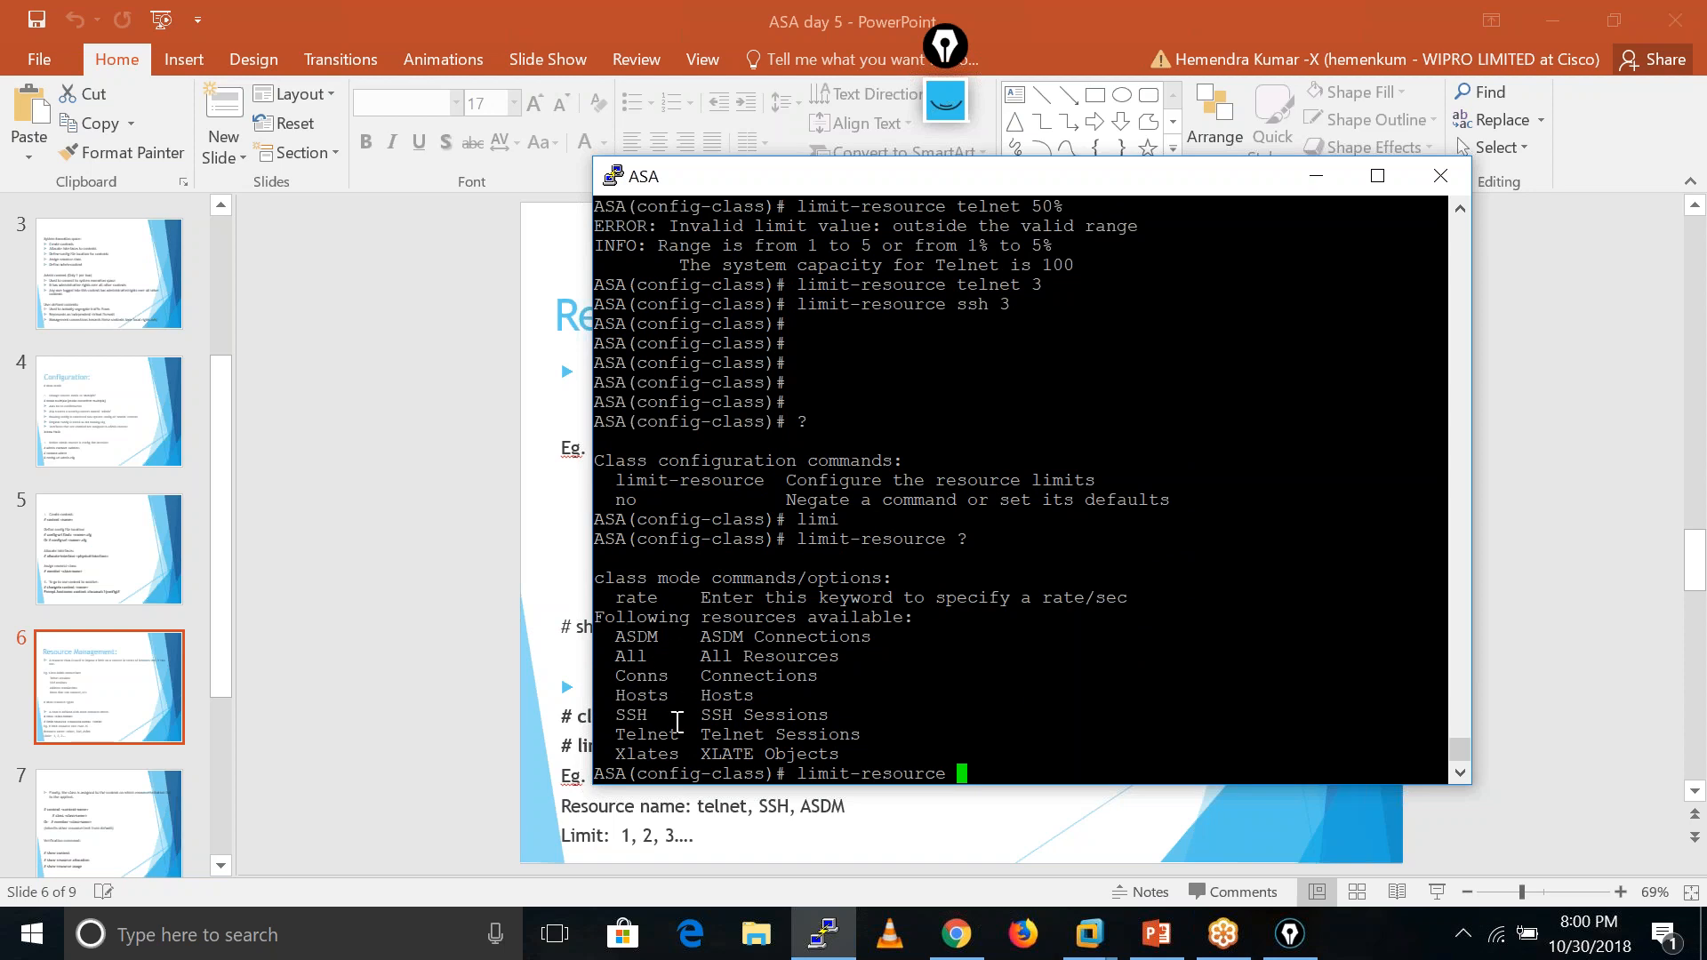
text(xl)
key(Tab)
text(?)
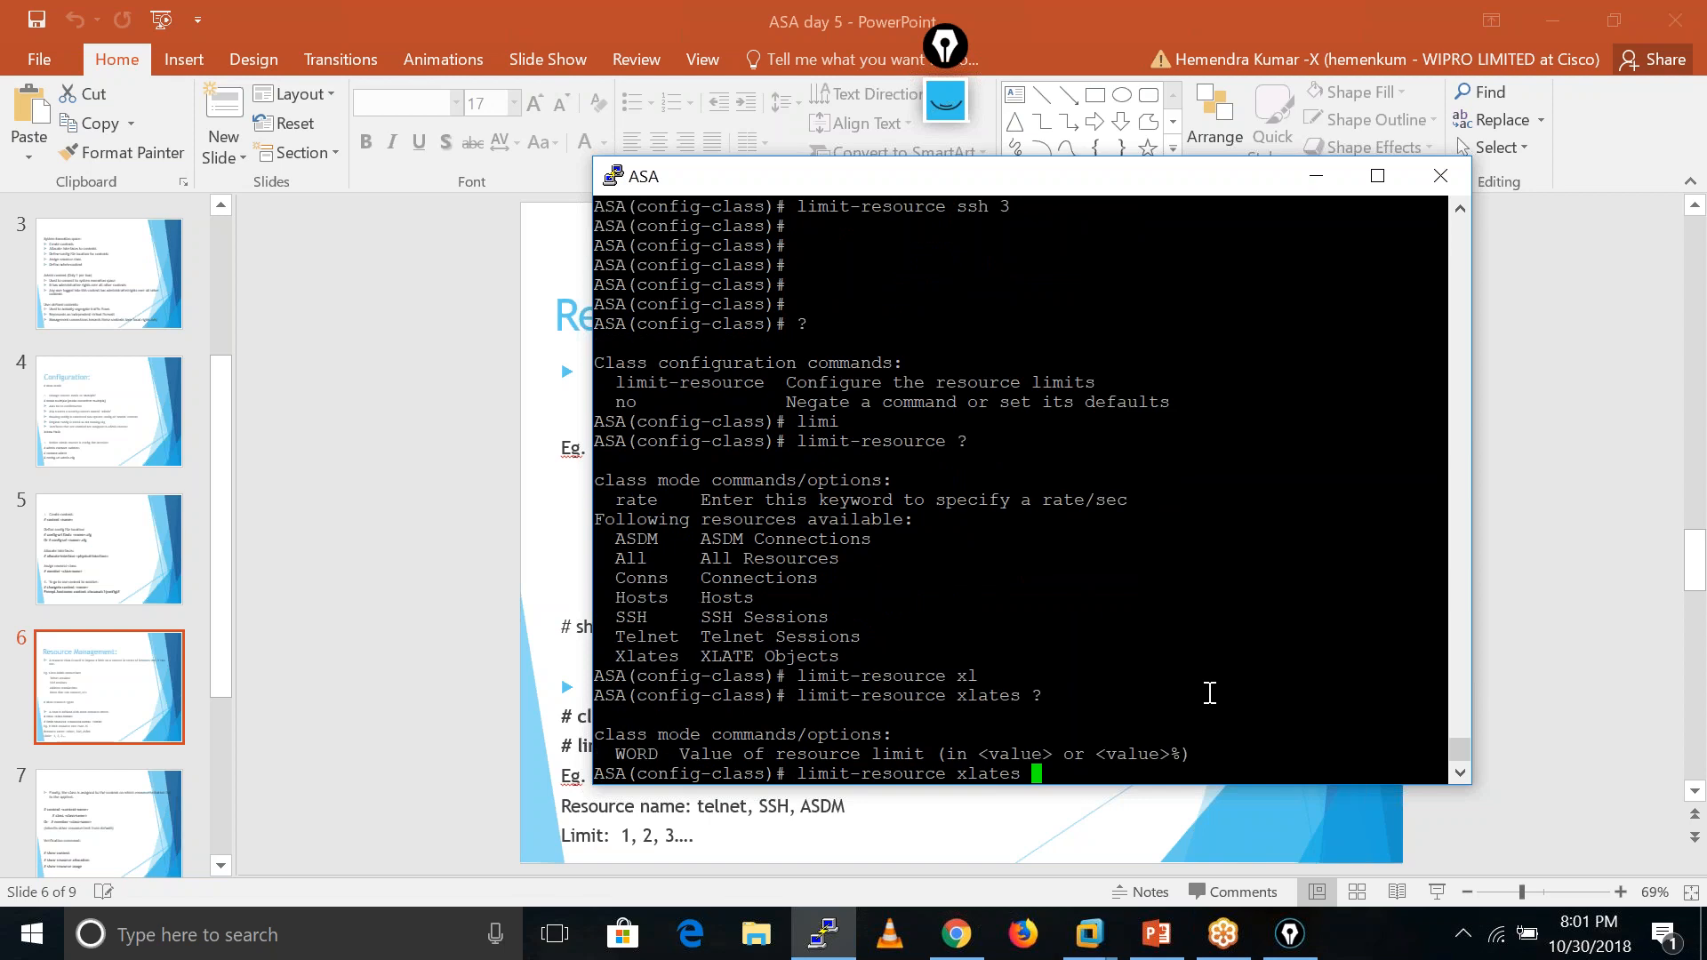
text(50%)
key(Return)
text(\)
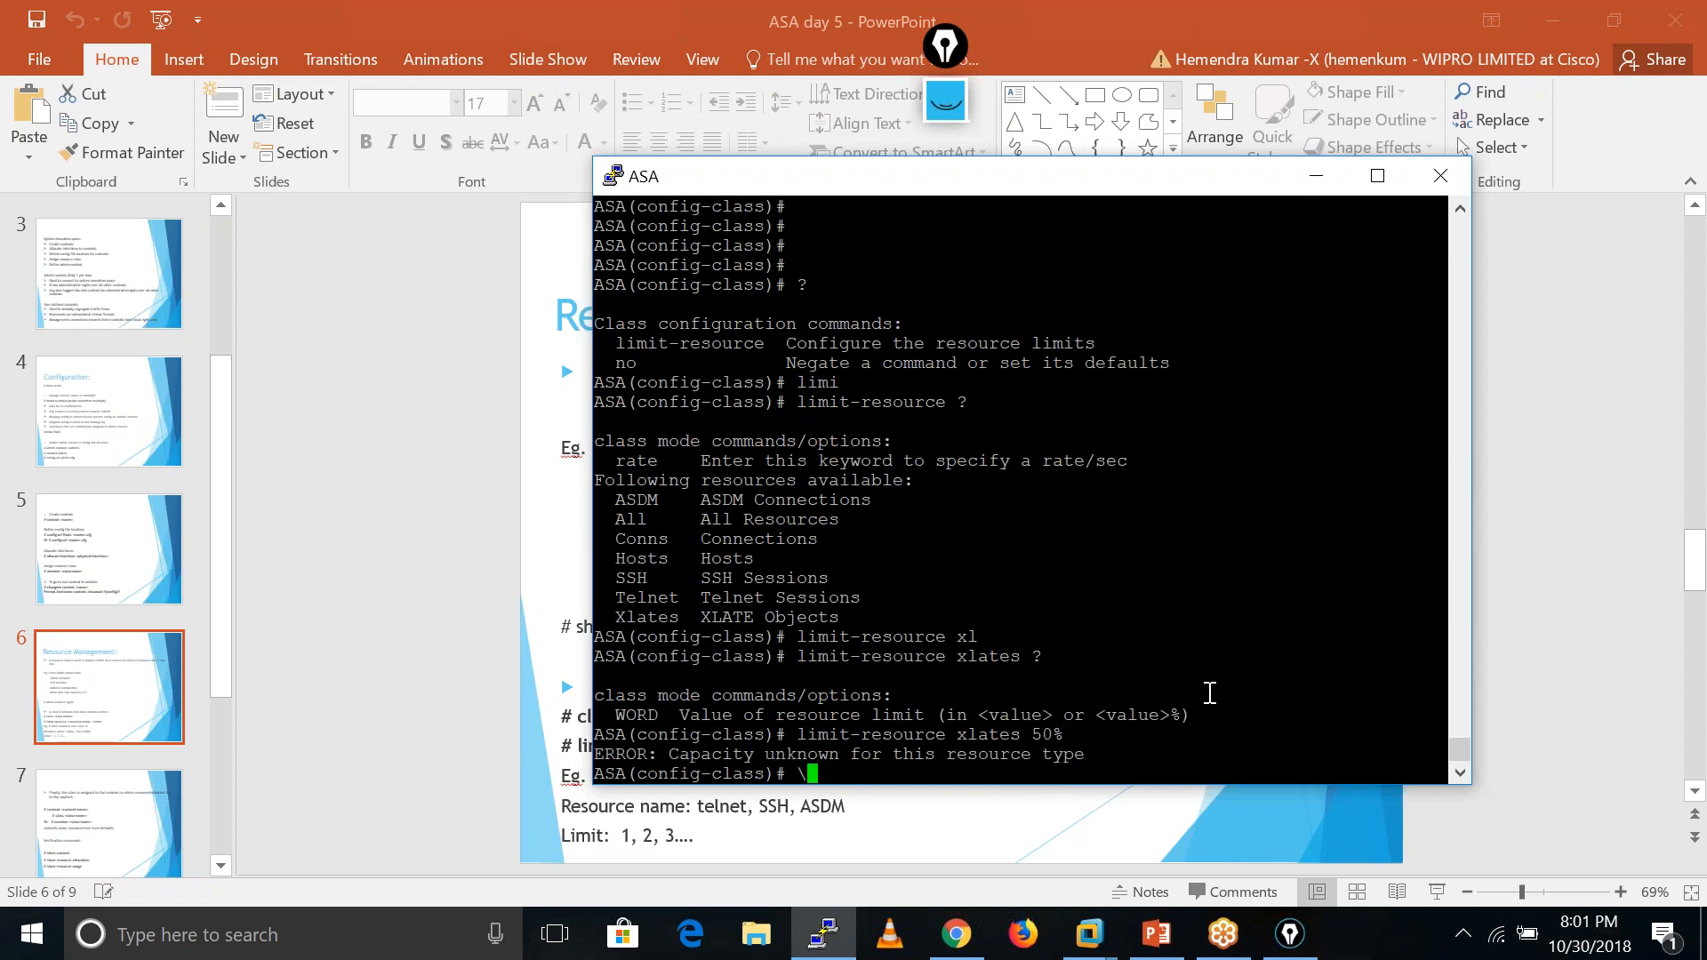
key(BackSpace)
key(Return)
key(Return)
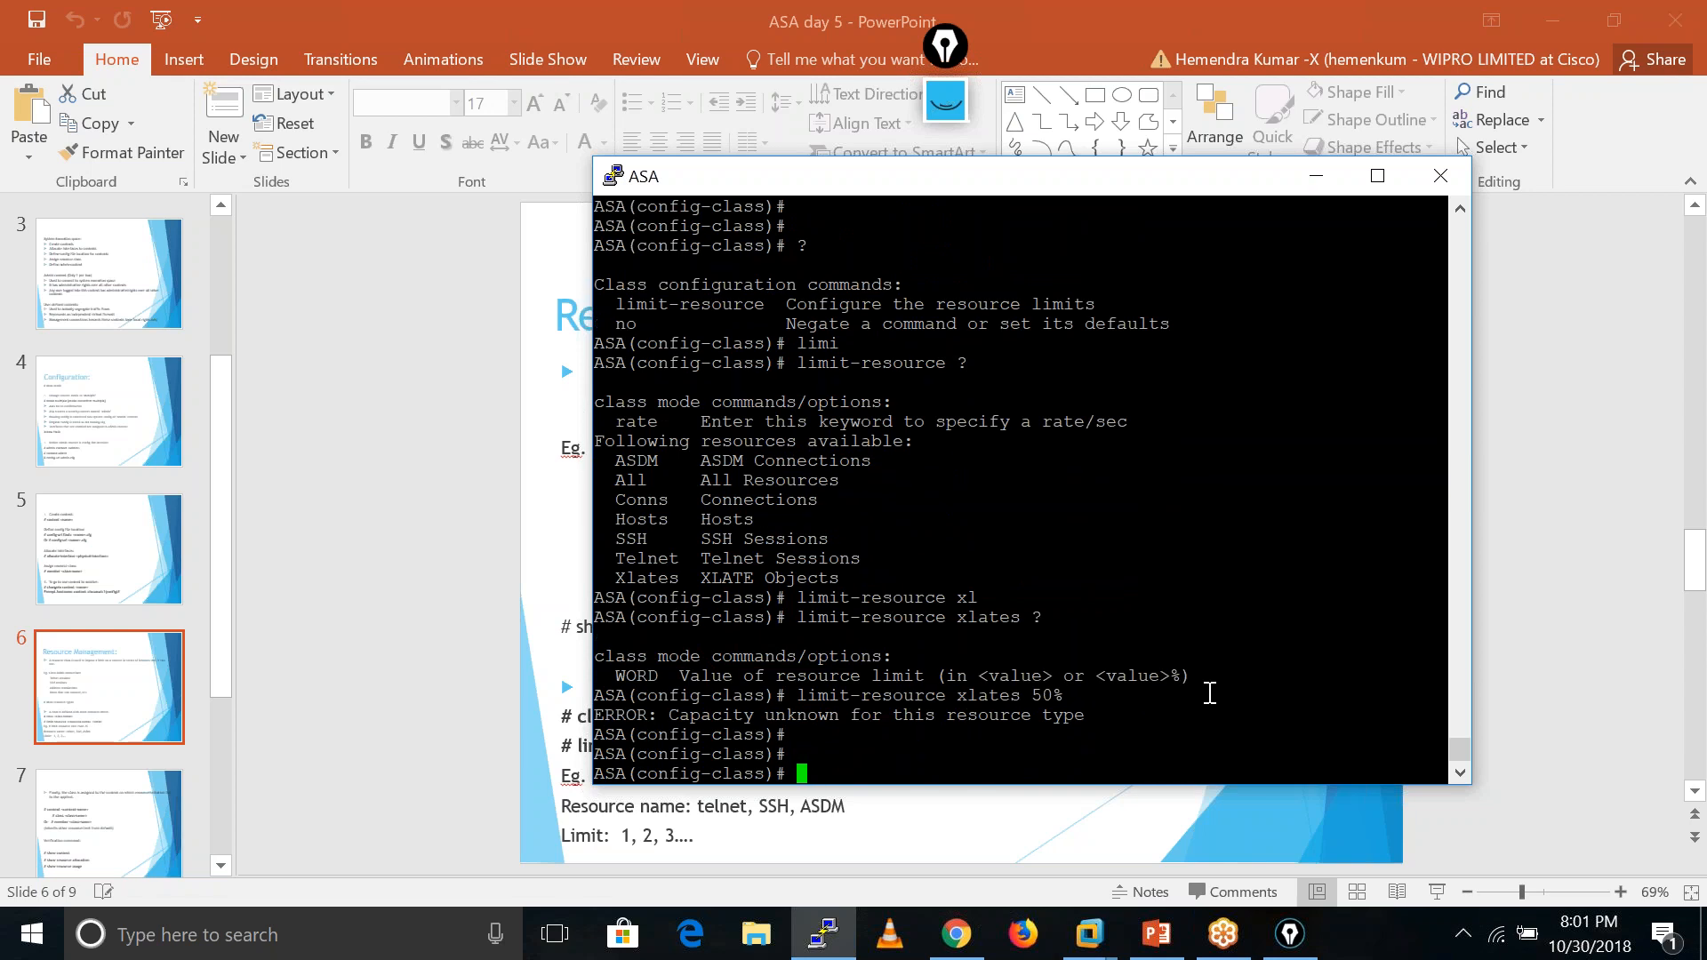
key(Up)
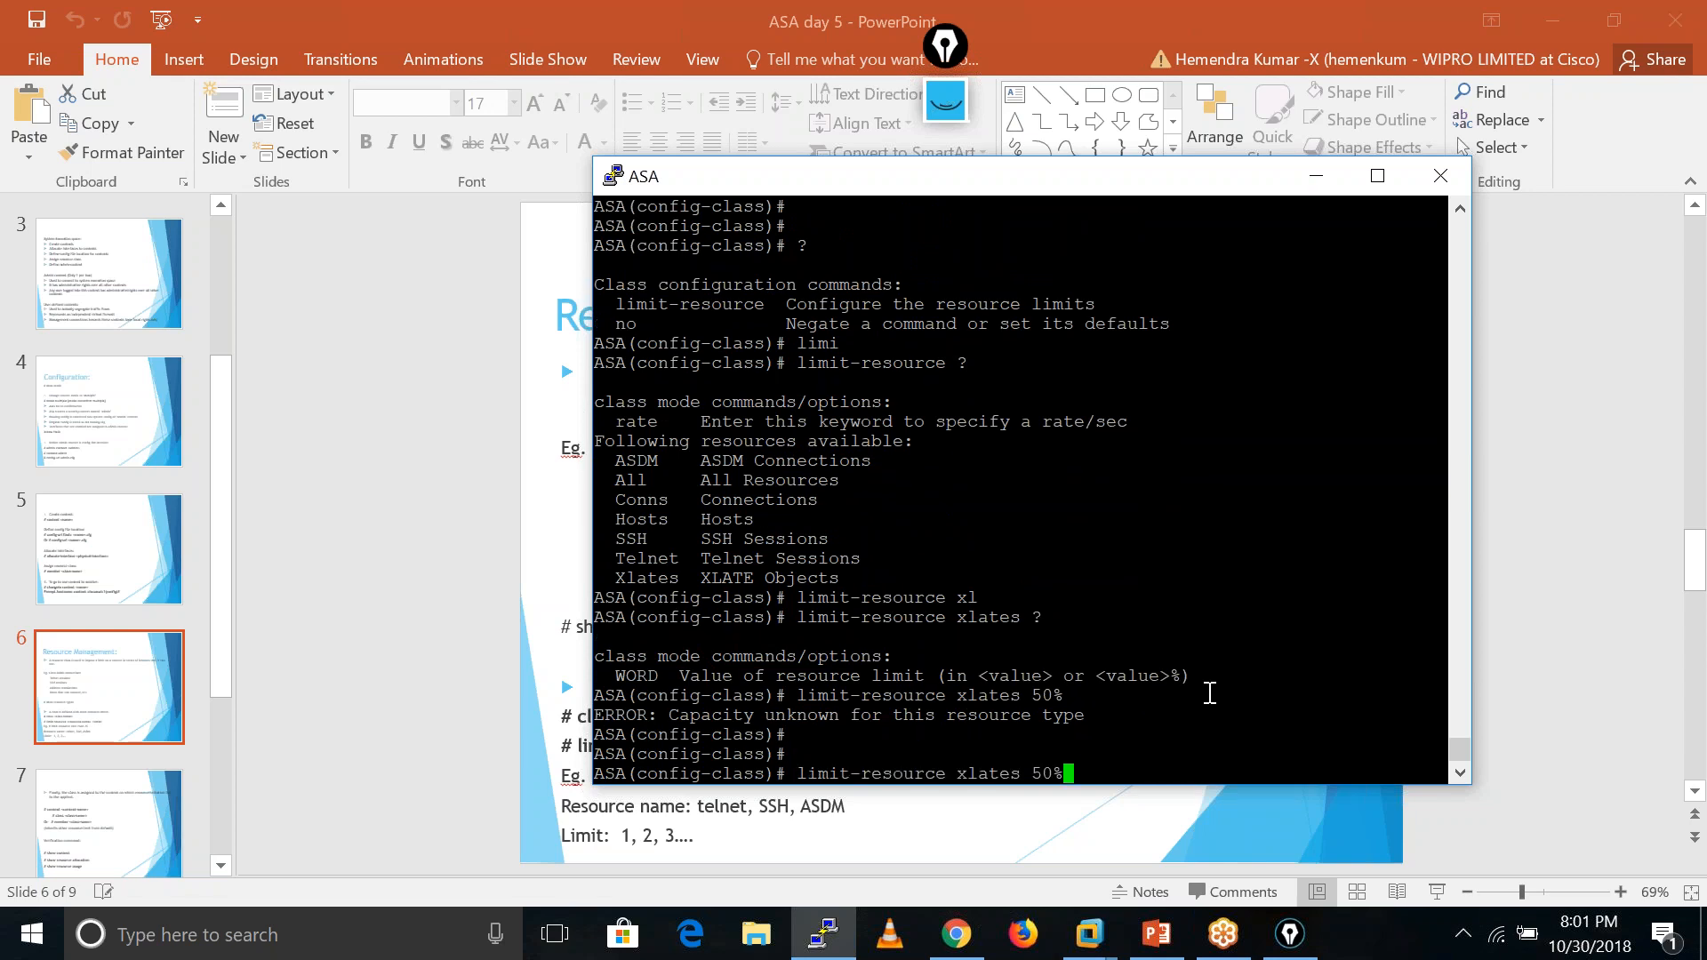
key(Return)
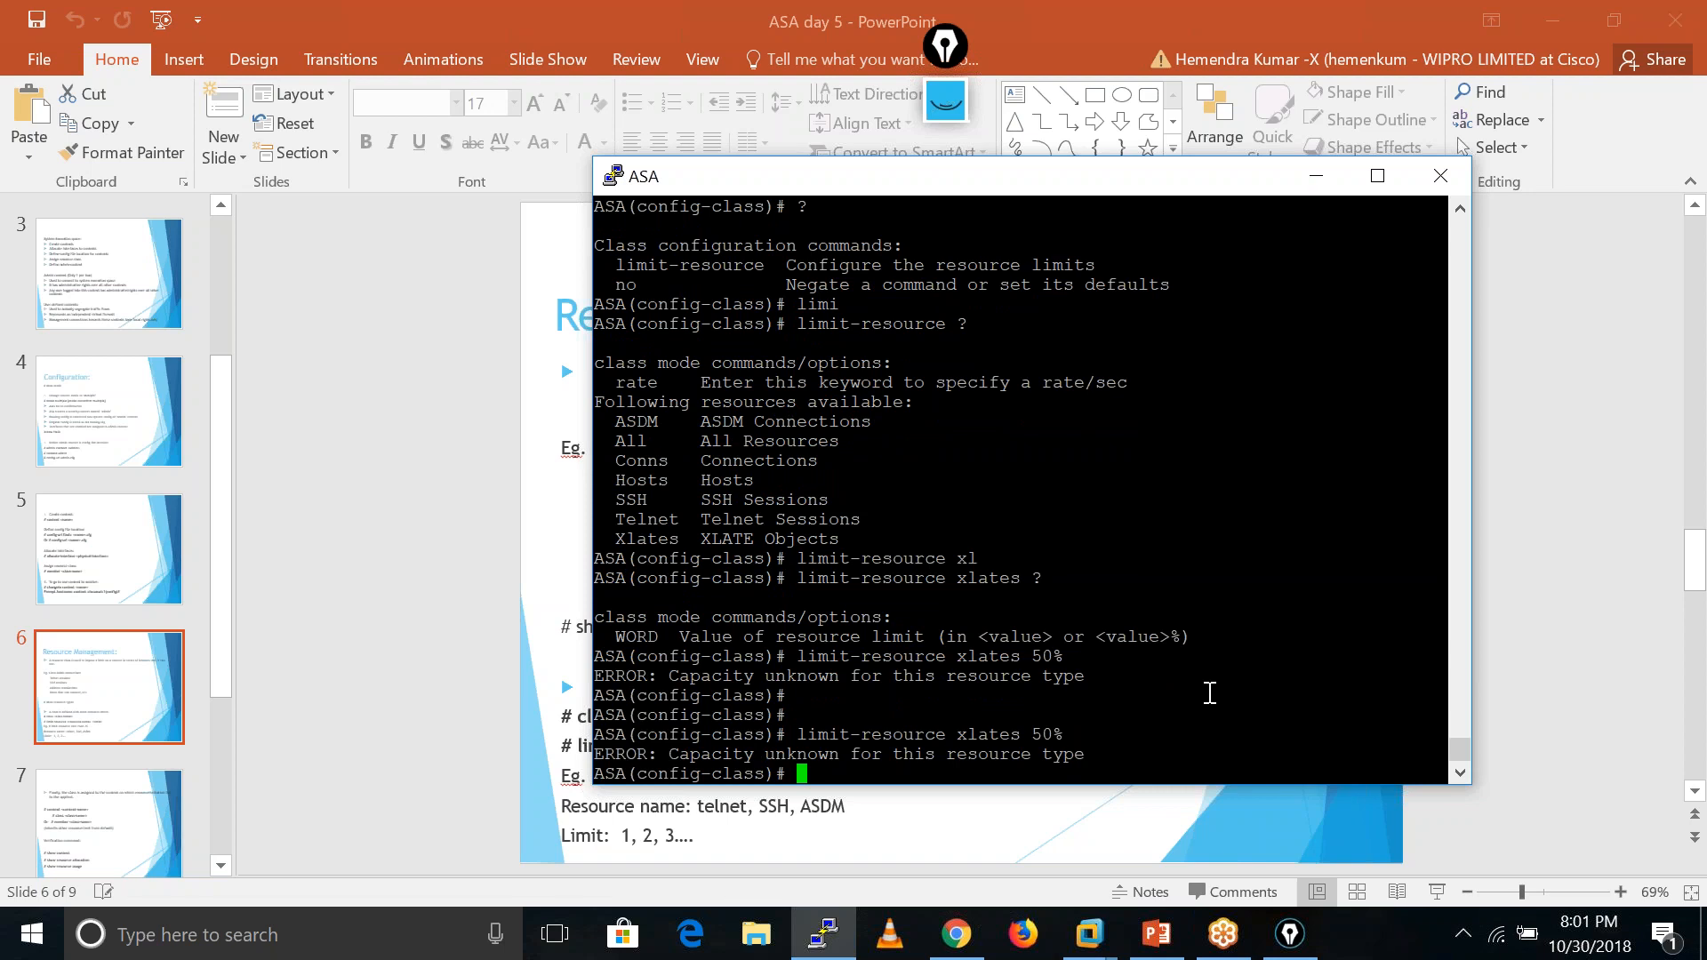
key(Up)
key(BackSpace)
key(BackSpace)
key(BackSpace)
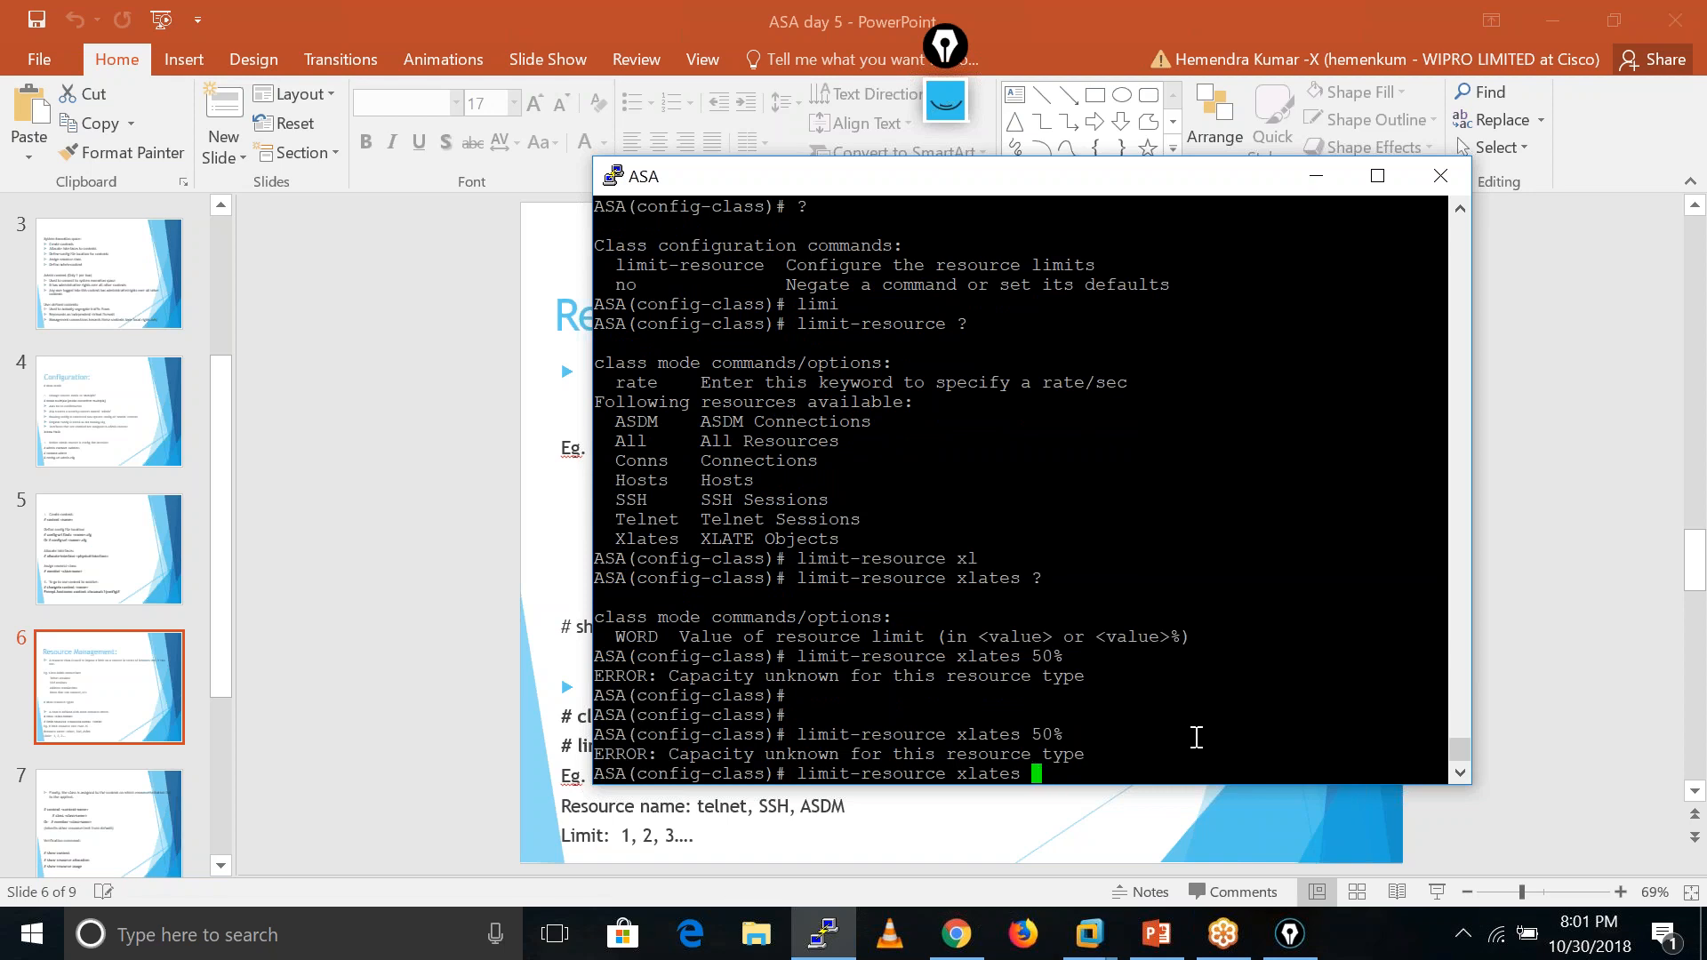
text(?)
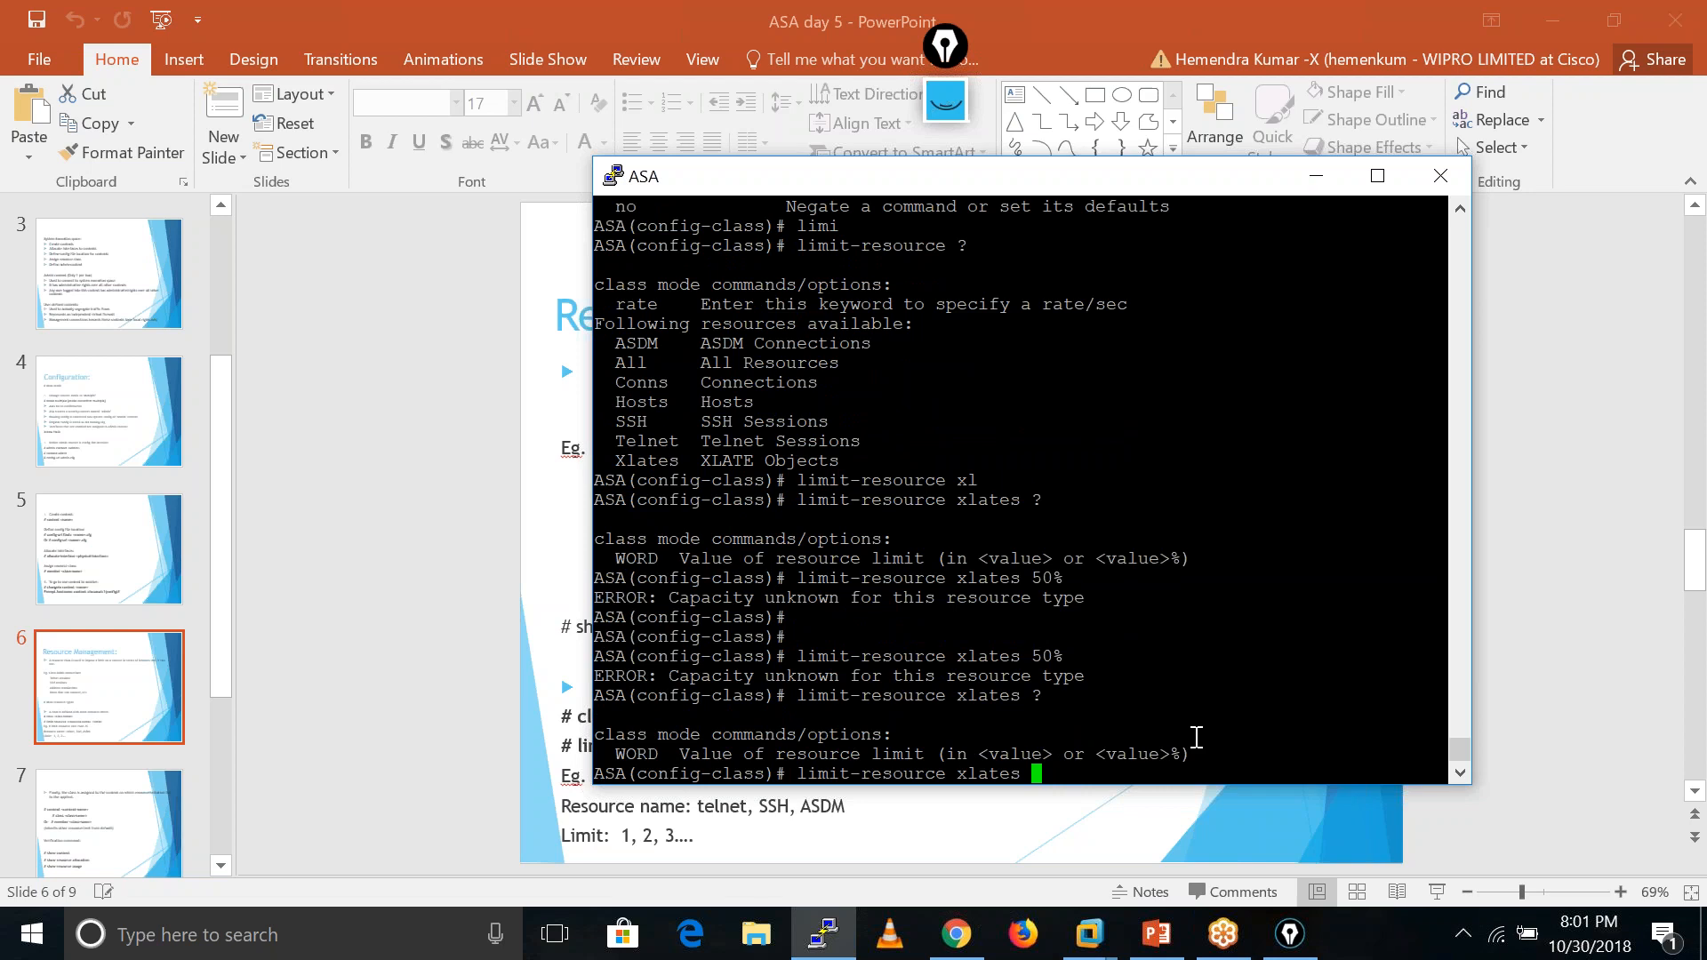
text(40%)
key(Return)
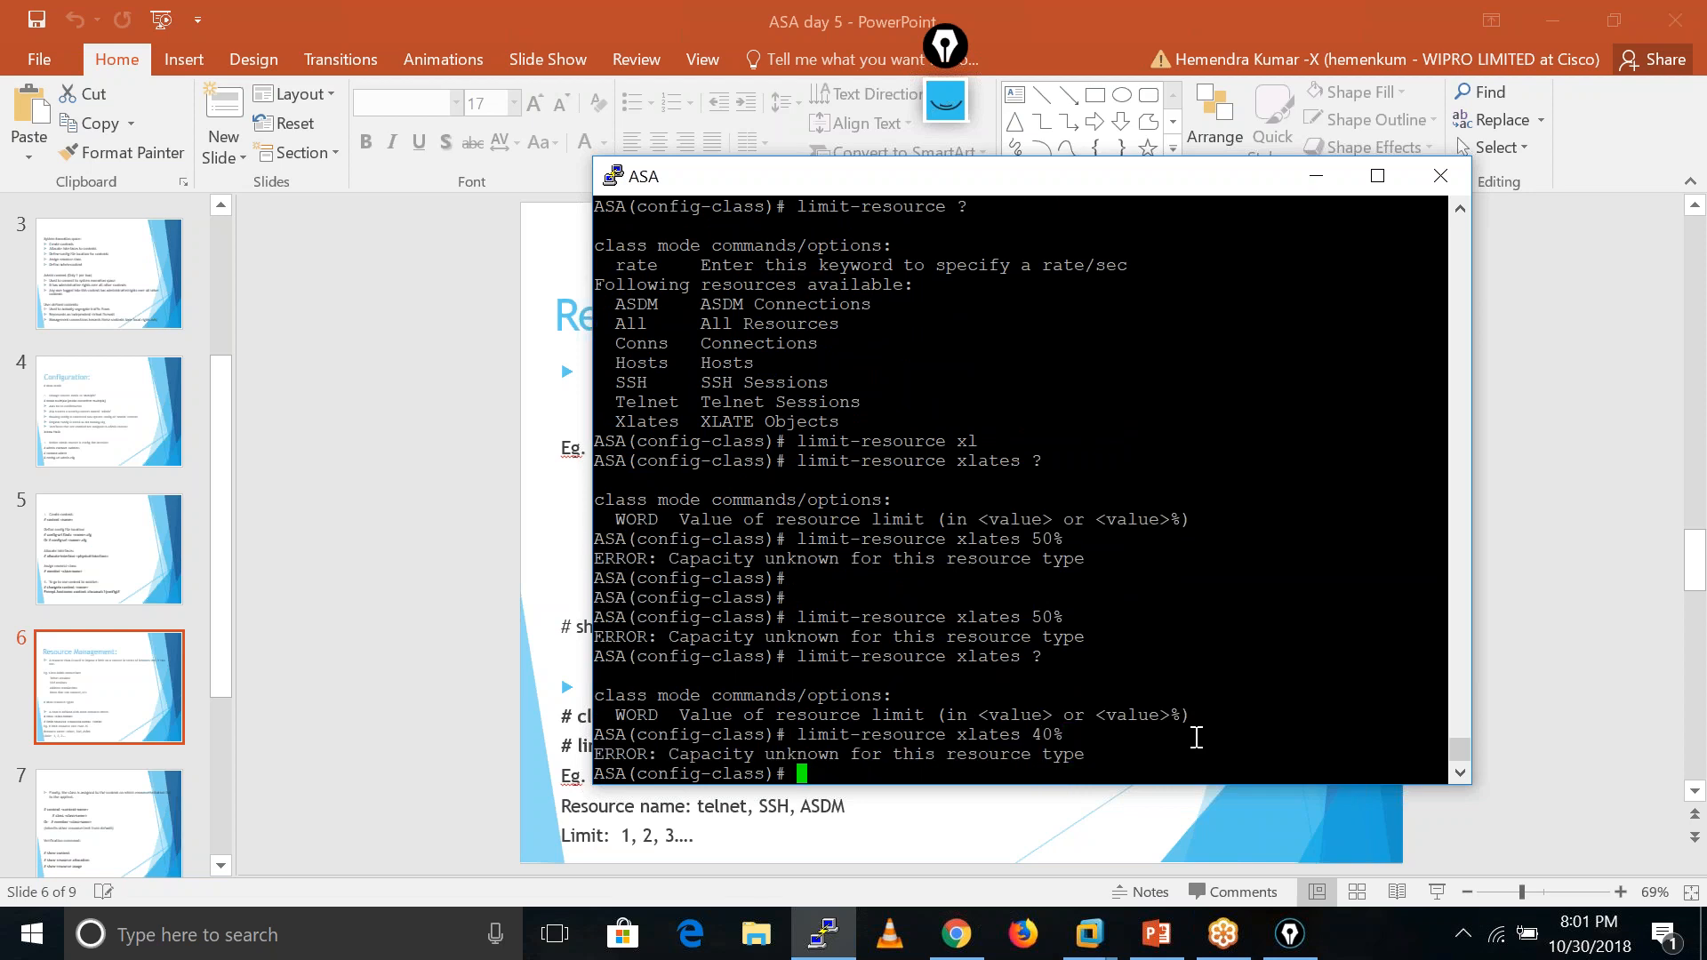
key(Return)
key(Return)
key(Return)
key(Up)
key(BackSpace)
key(BackSpace)
key(BackSpace)
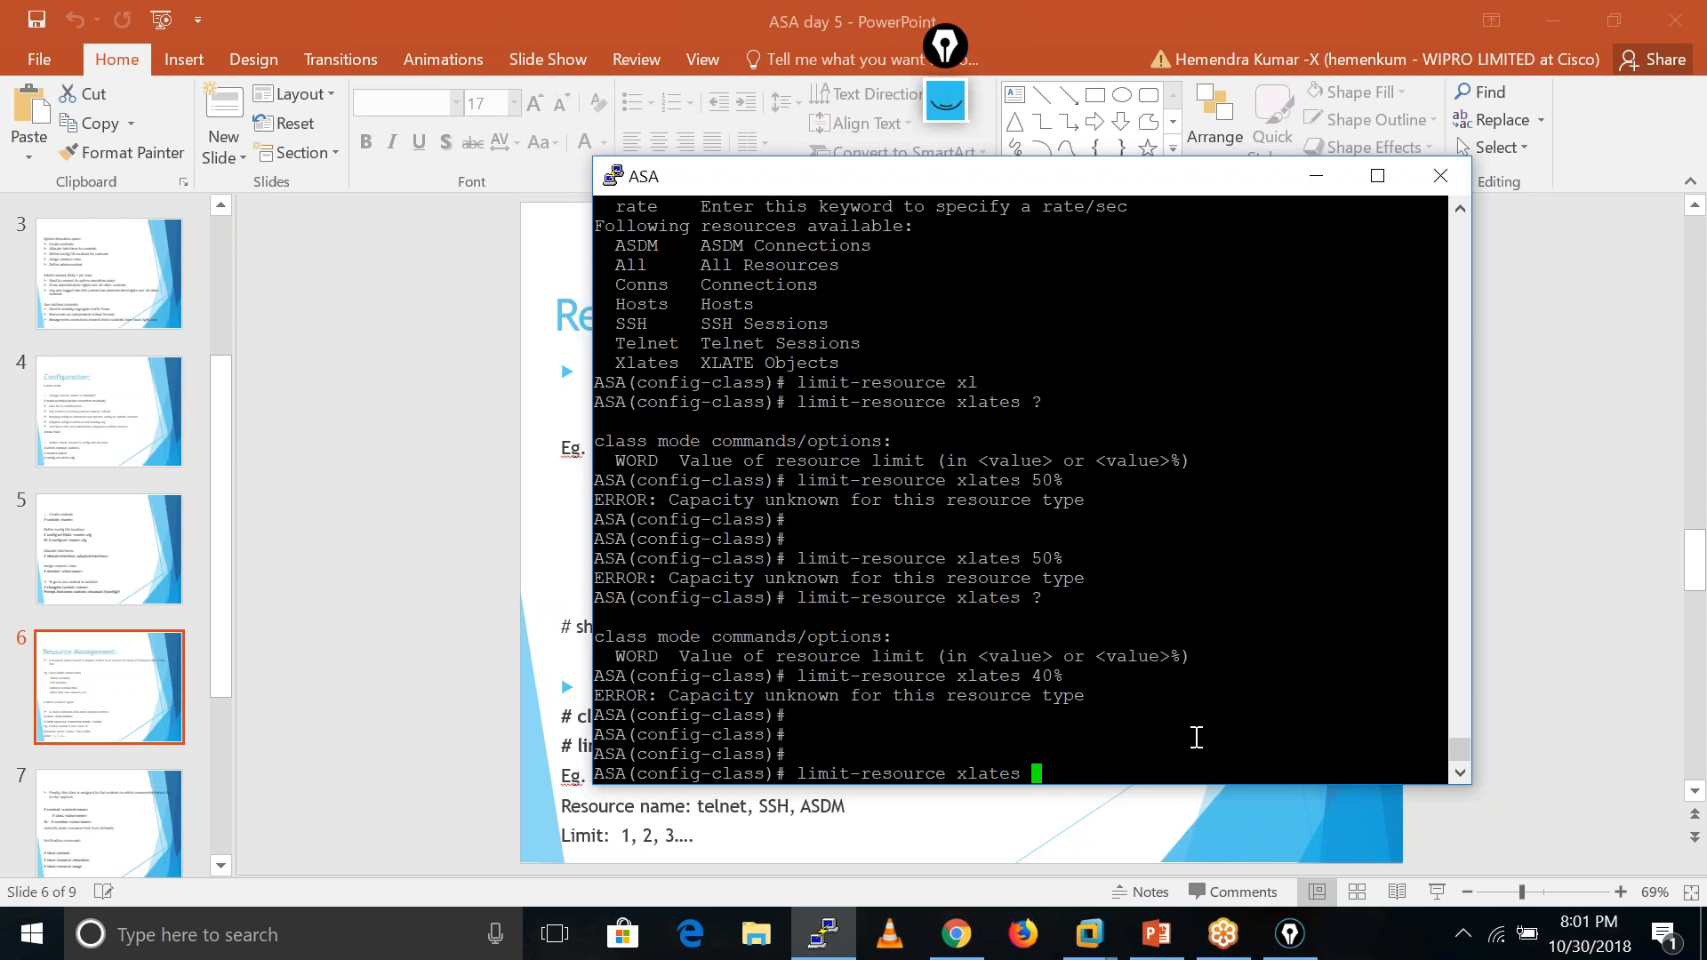
text(50)
key(Return)
key(Return)
key(Return)
key(Return)
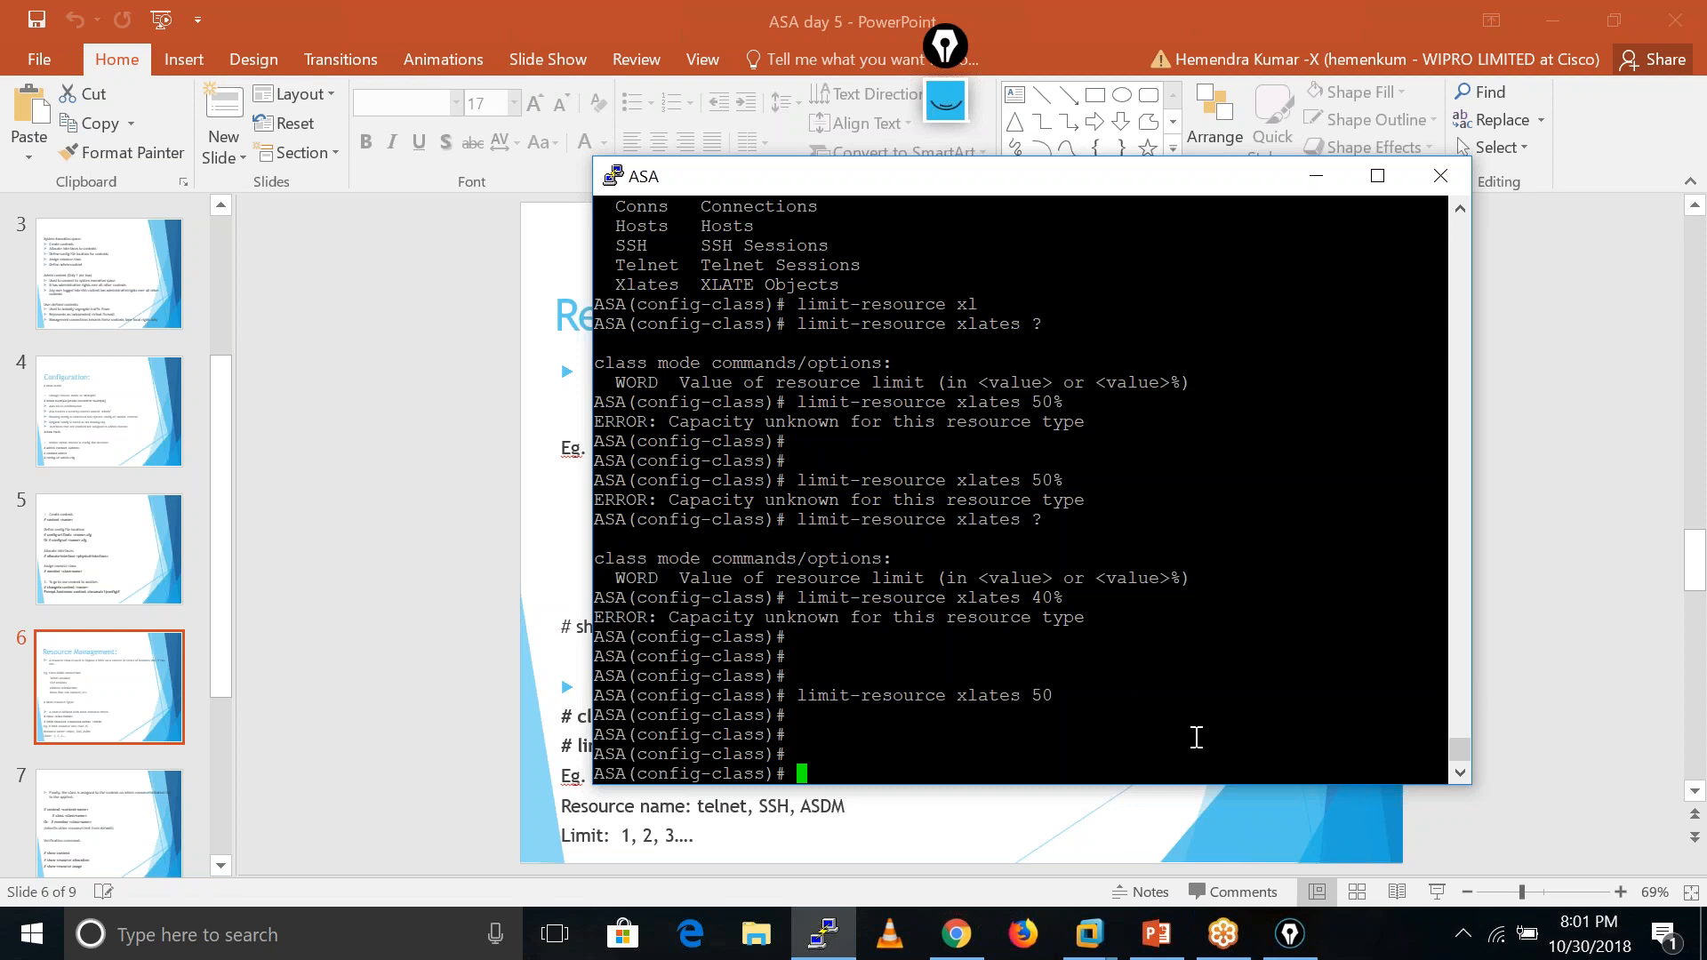
- Exit class C1 and display the running resource class configuration with 'show run class'
text(exit)
key(Return)
key(Return)
key(Return)
key(Return)
key(Return)
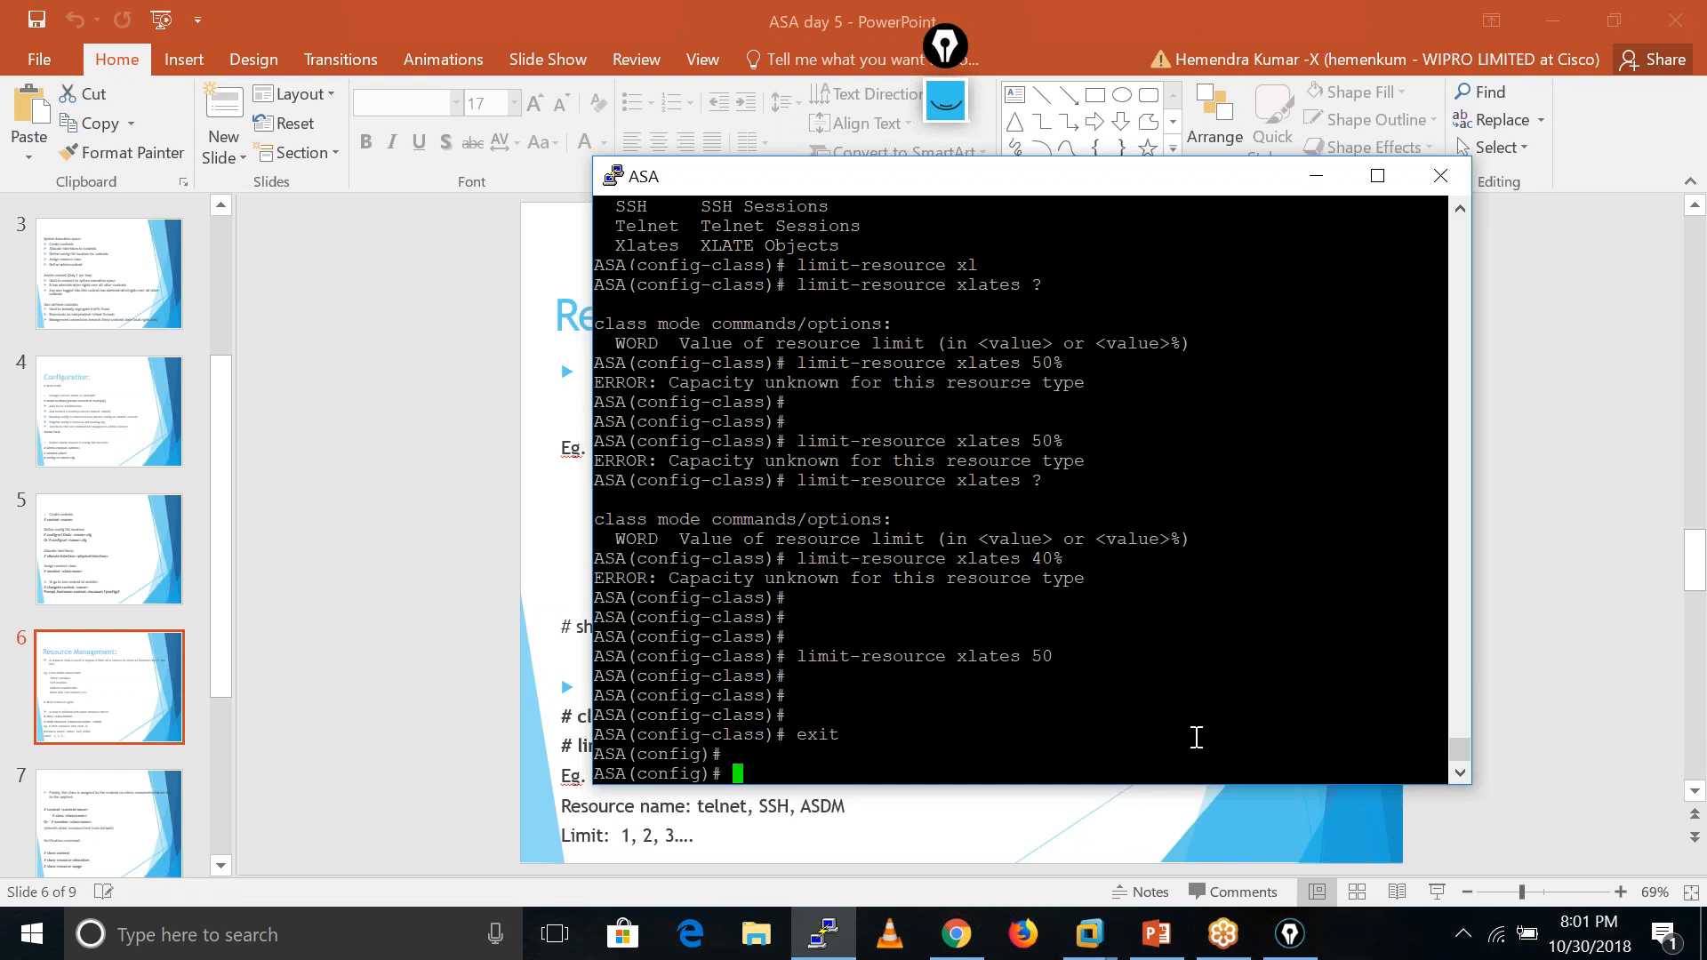
key(Return)
text(sh run )
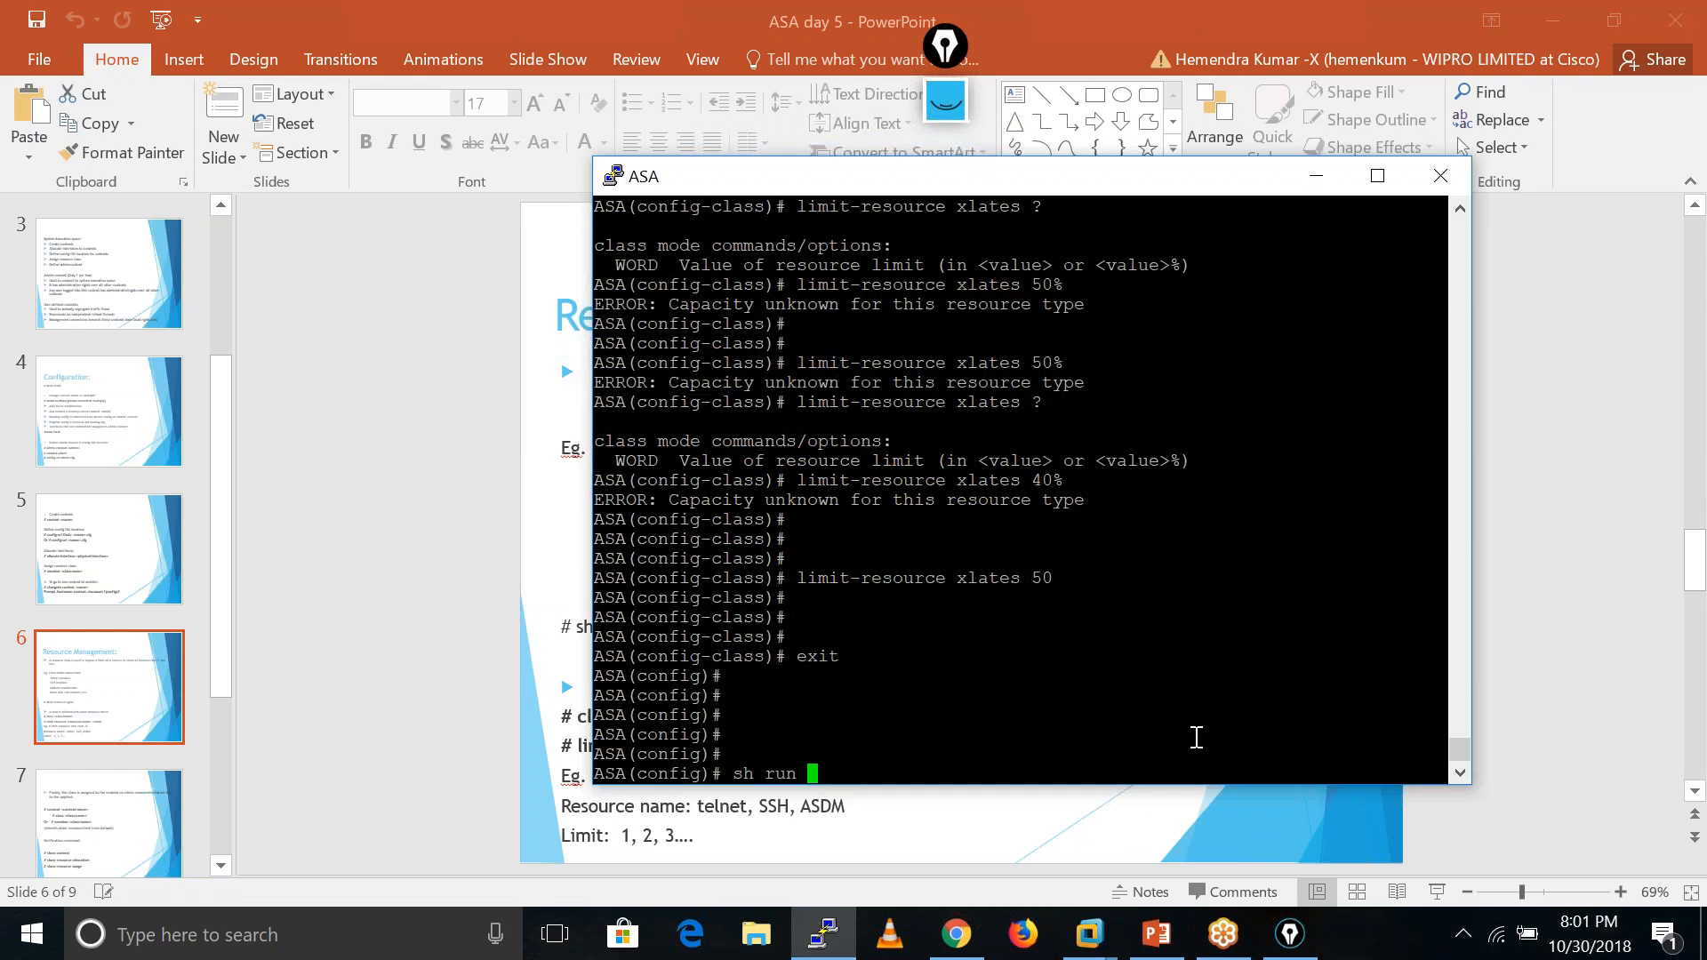
text(cla)
key(Tab)
key(Return)
key(Return)
key(Return)
key(Return)
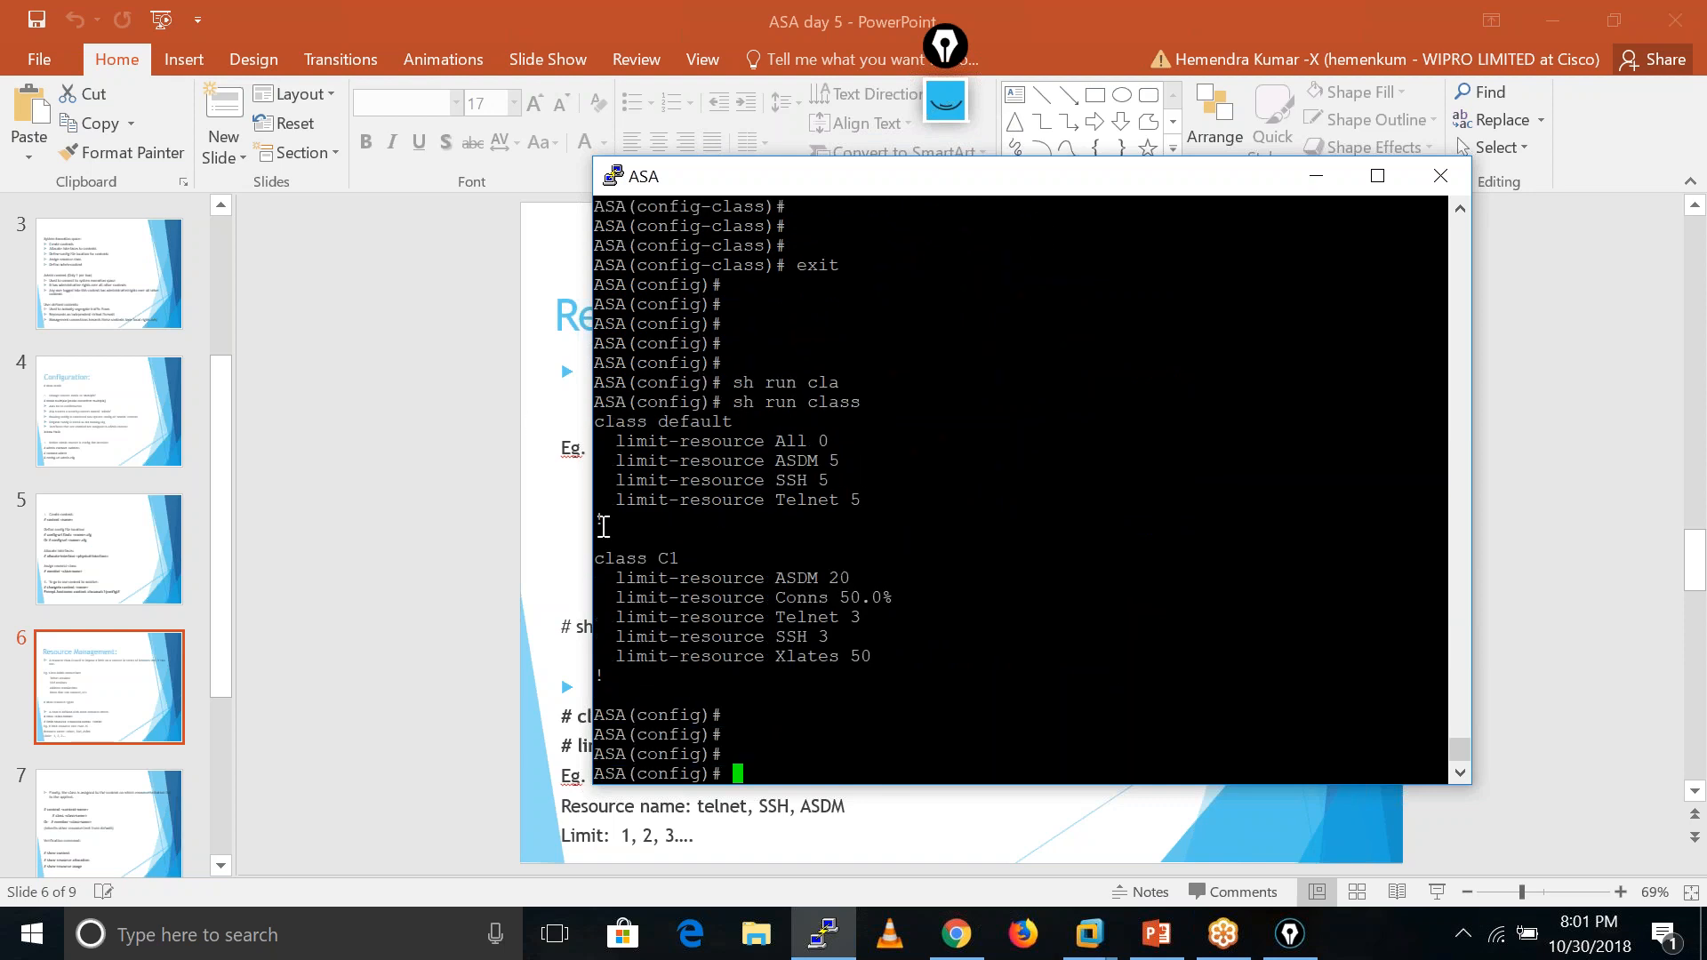
text(cla)
key(Tab)
- Create class C2 with an ASDM limit of 5 and connections at 20%
text(C2)
key(Return)
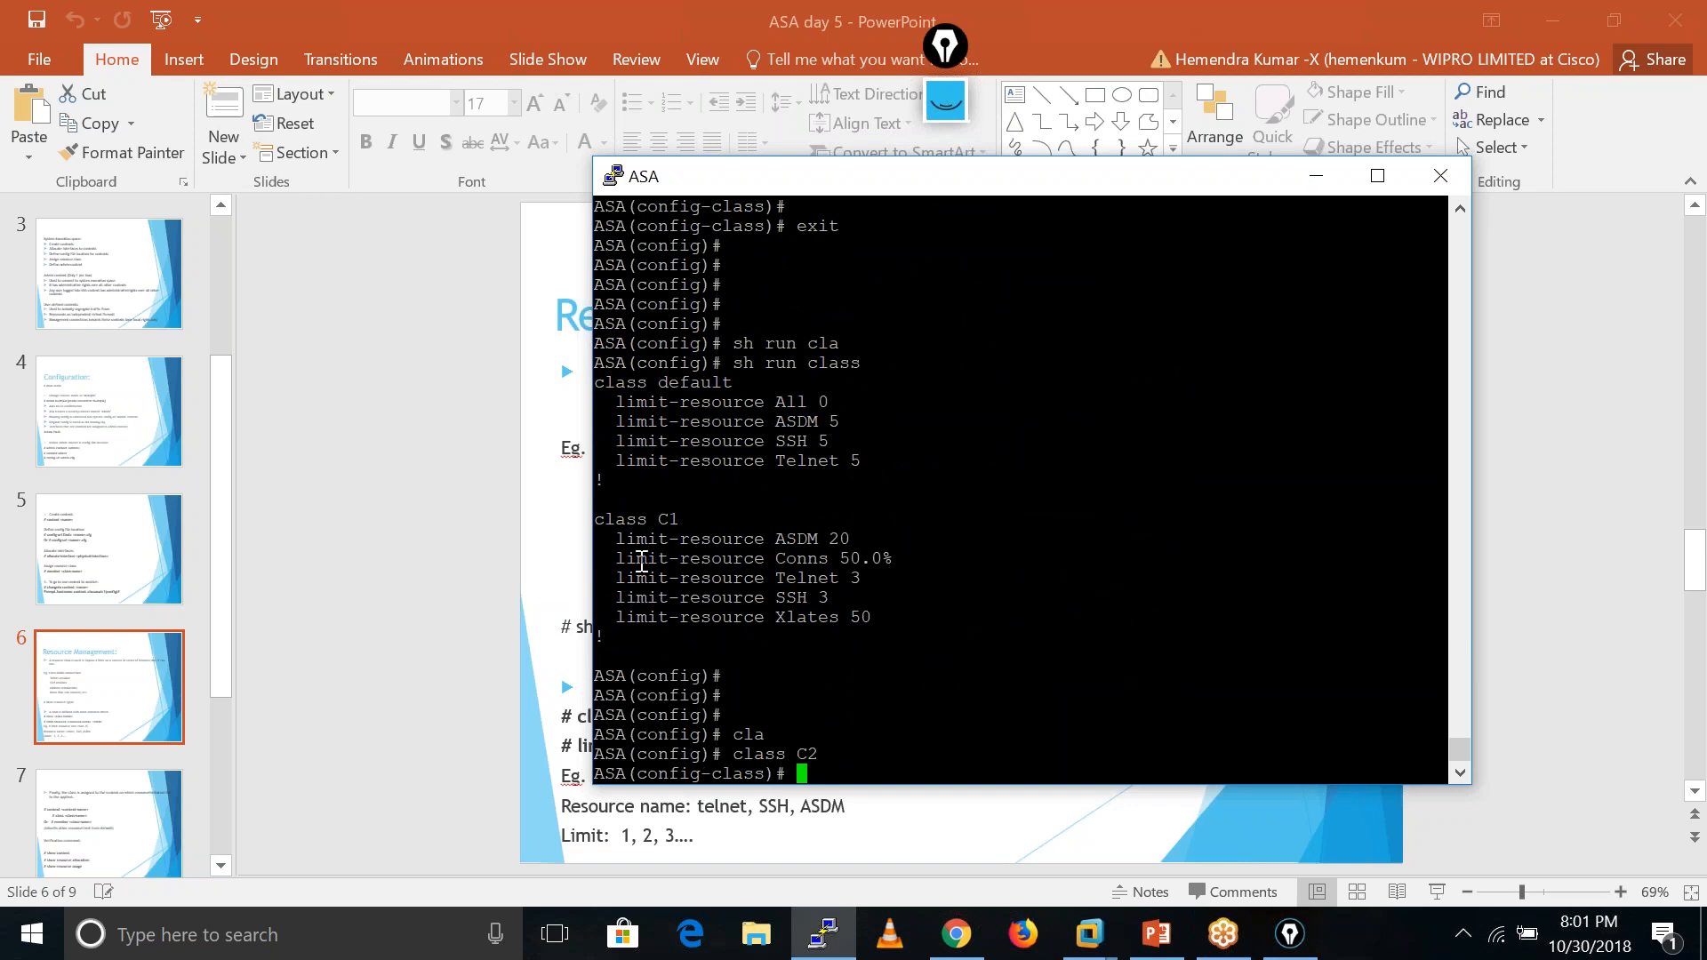
drag(614, 542, 820, 540)
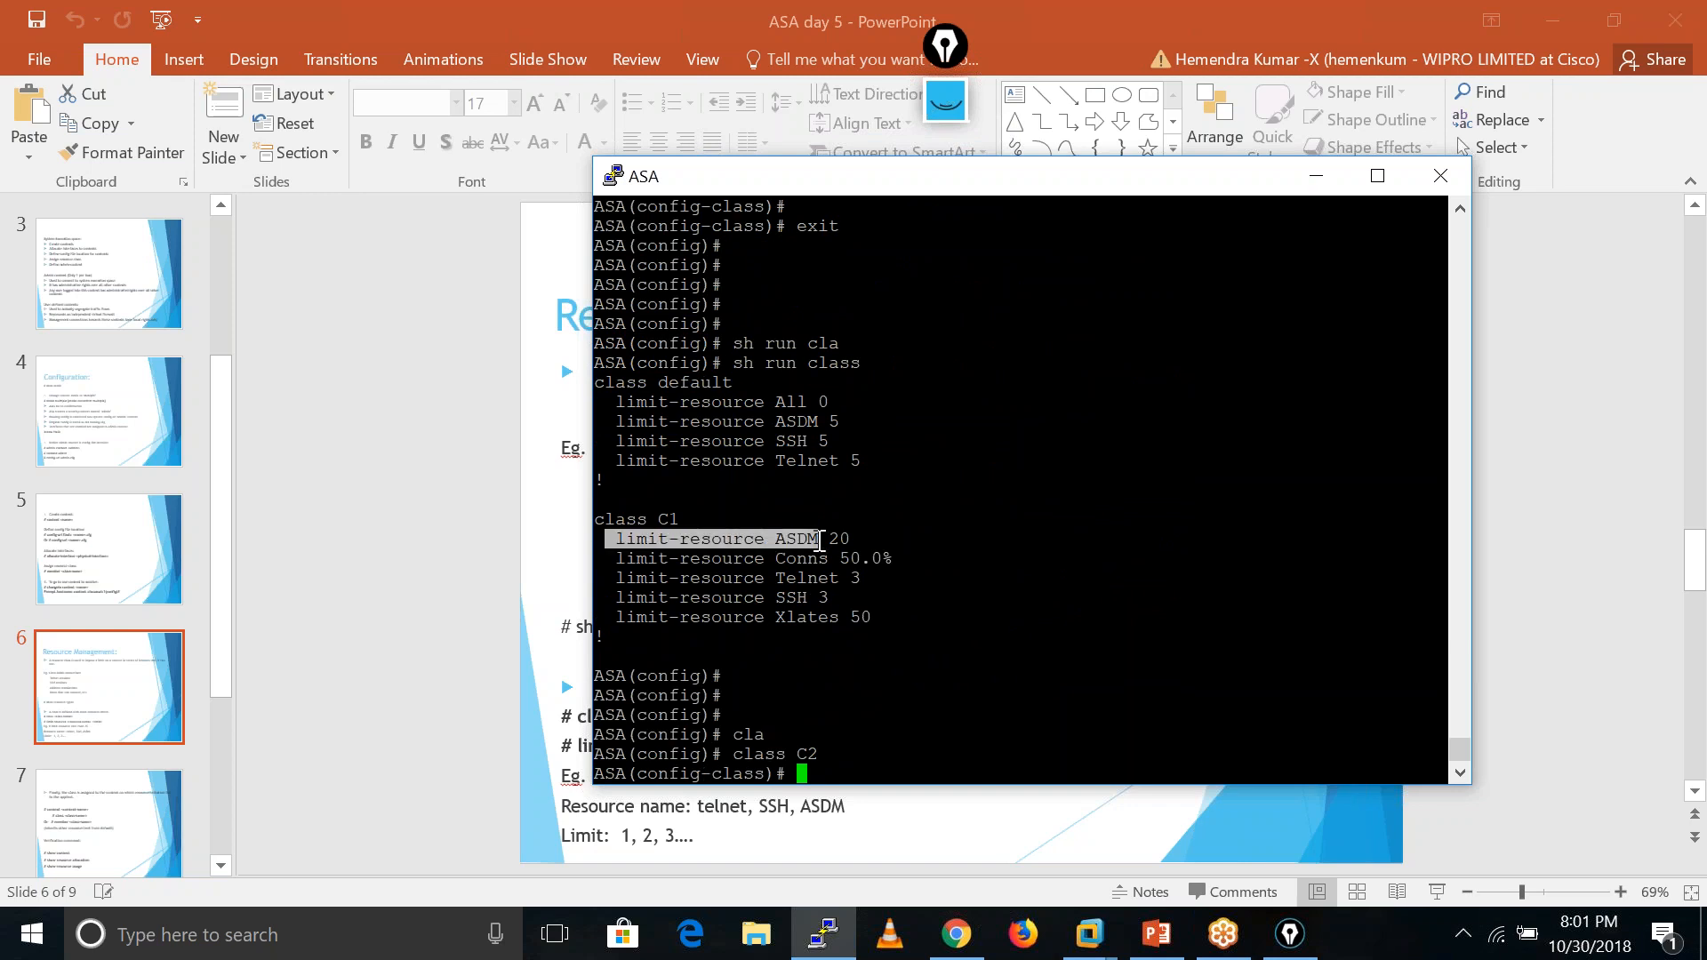
right_click(820, 540)
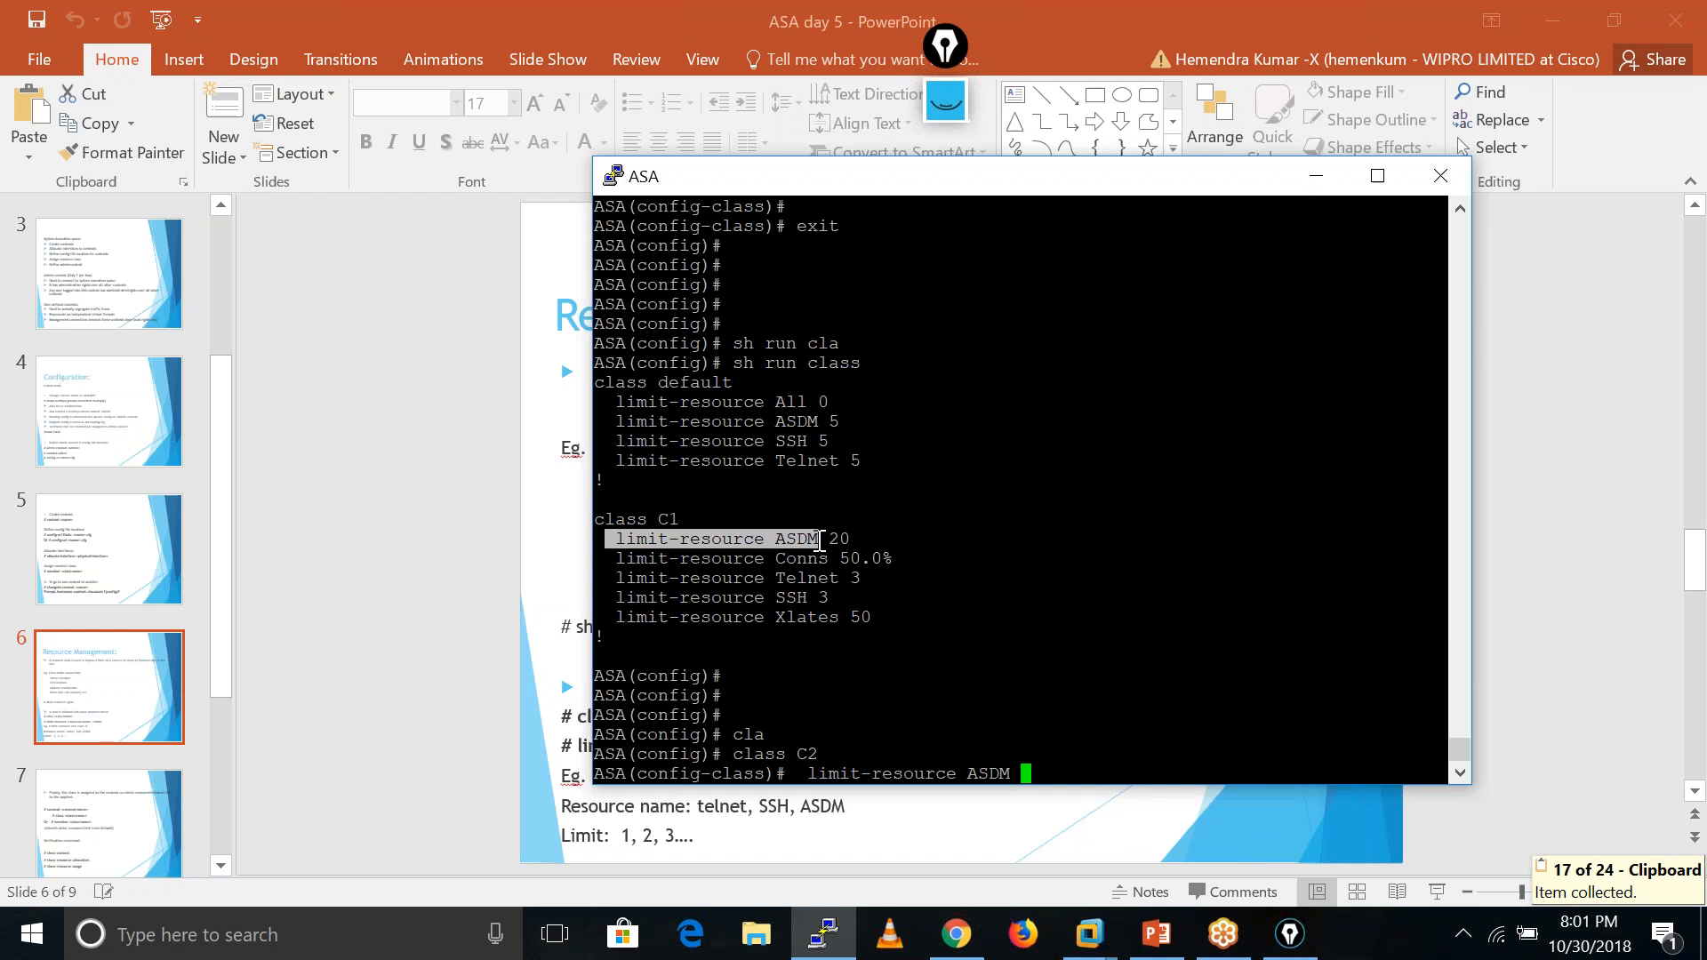
text(5)
key(Return)
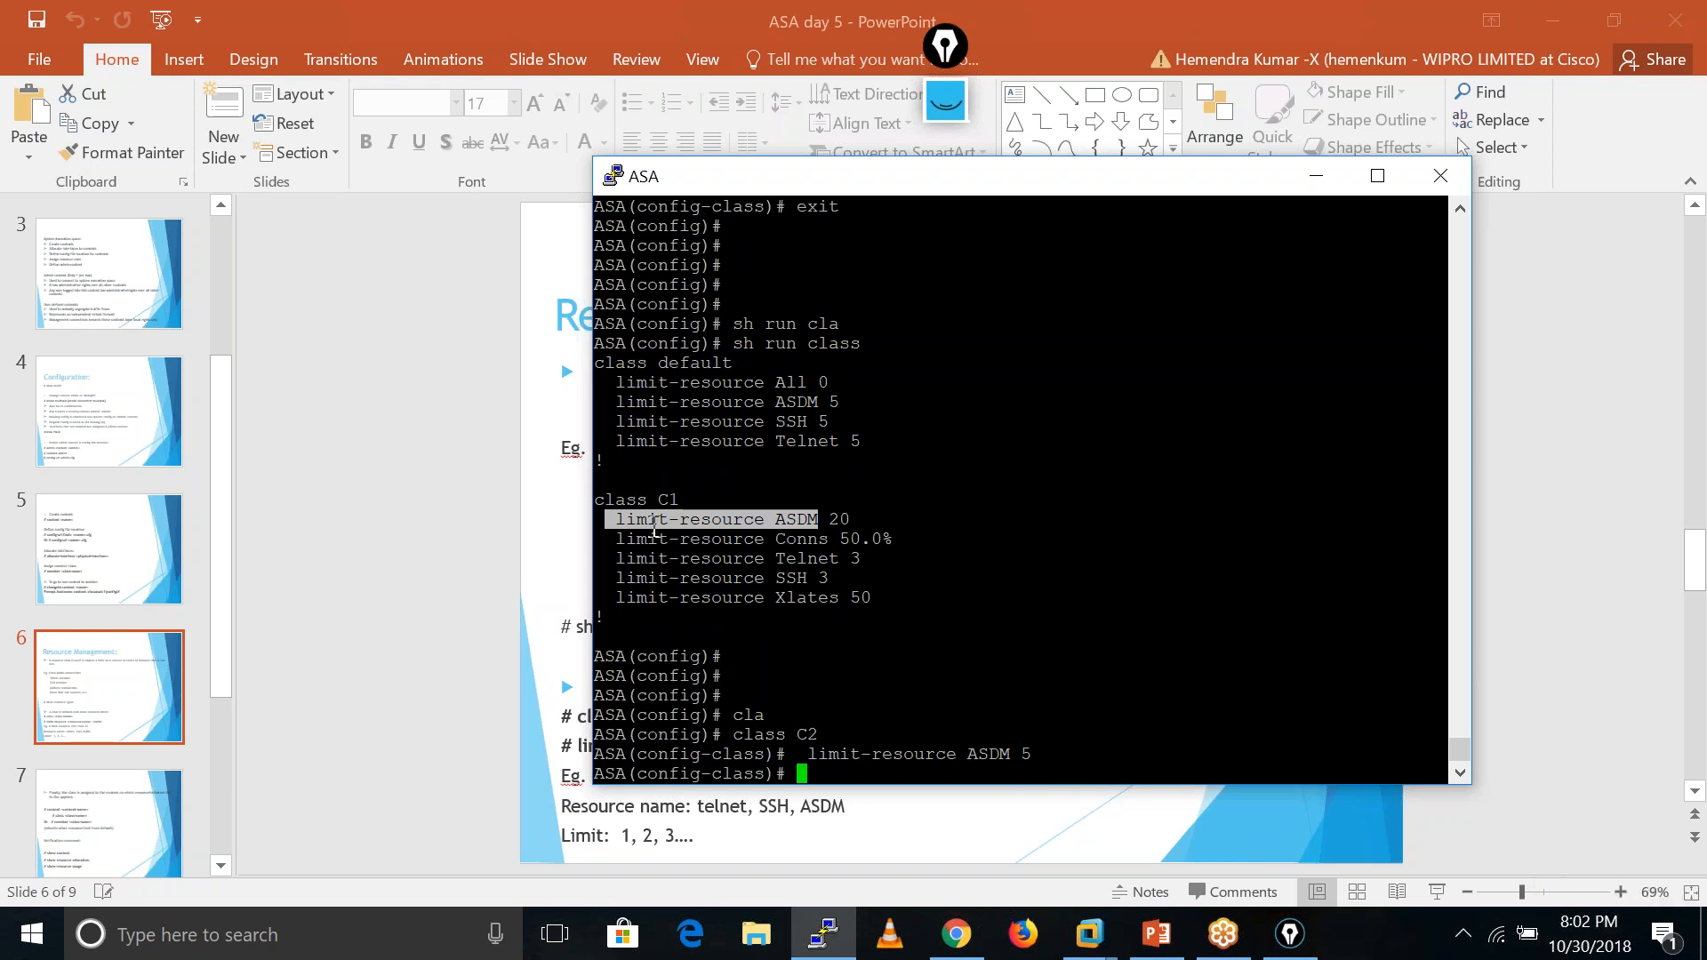
drag(617, 539, 823, 541)
right_click(824, 540)
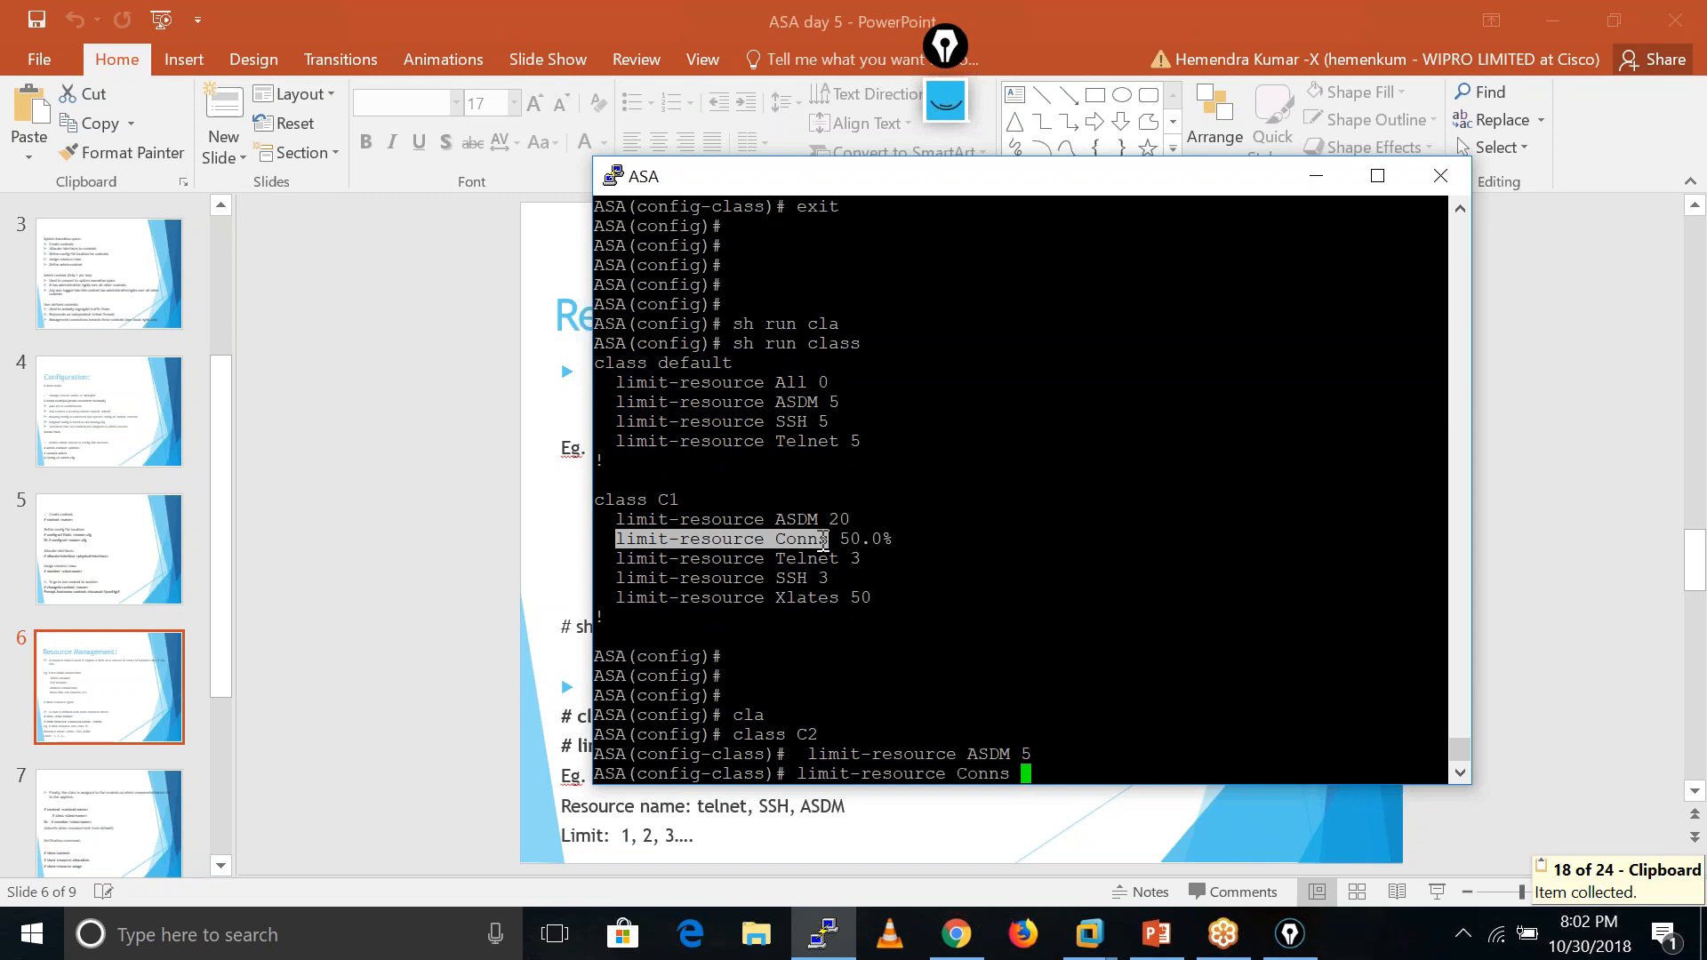
text(20%)
key(Return)
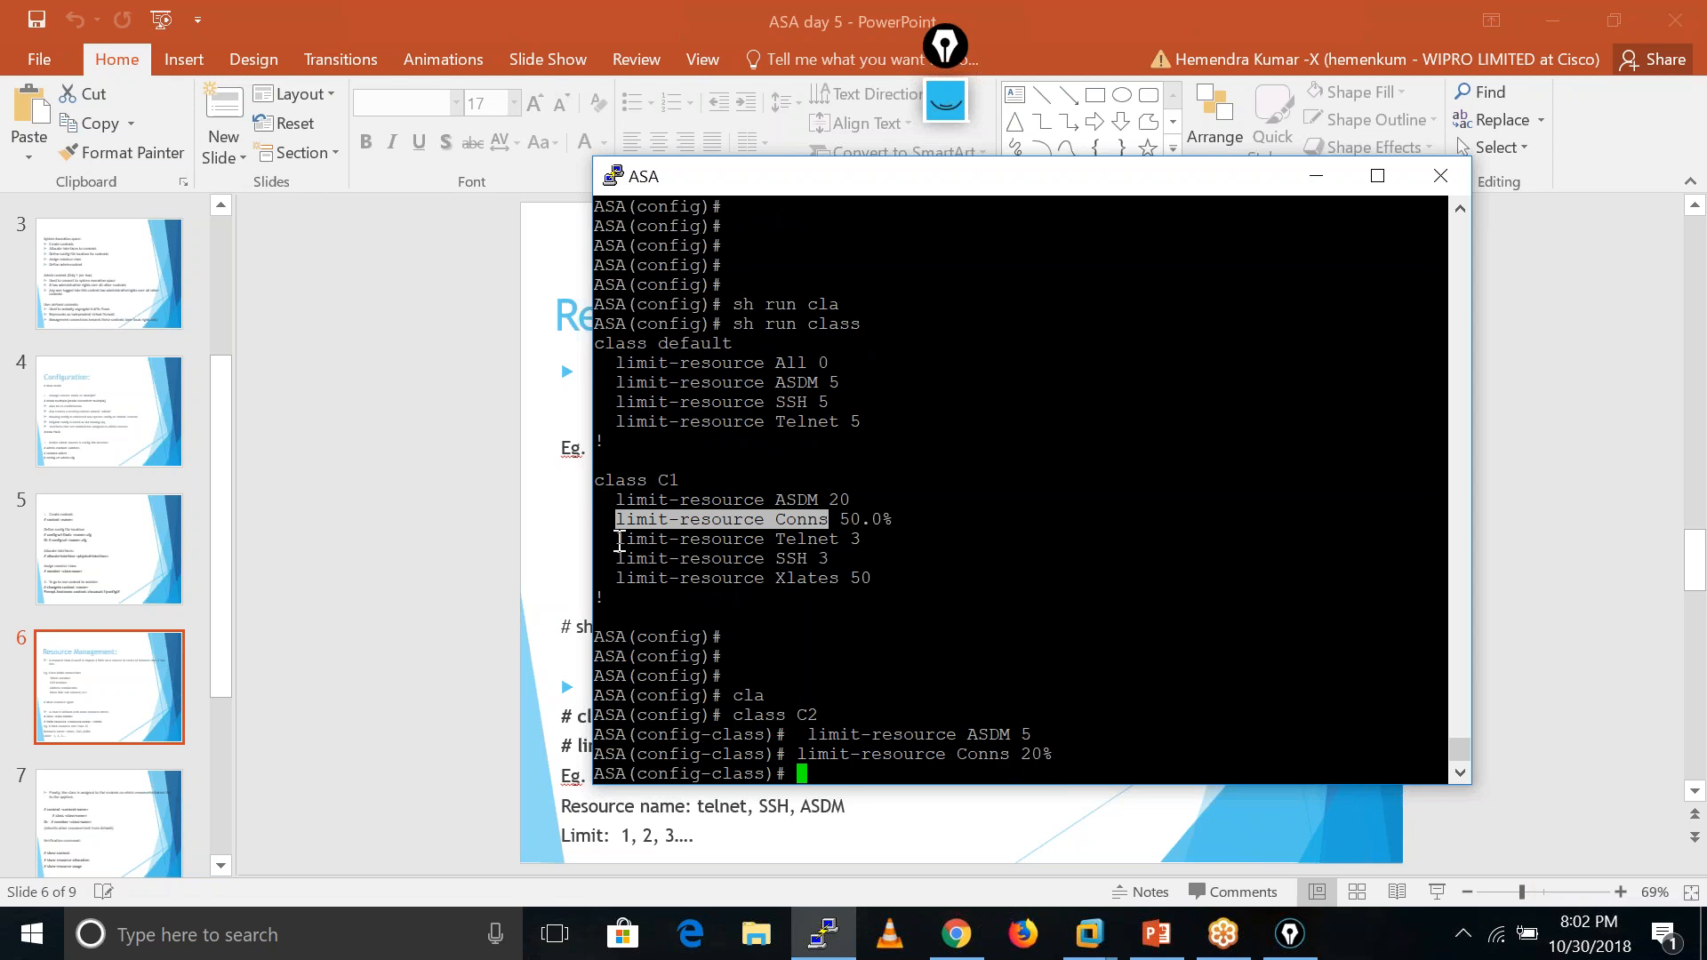
- Limit Telnet and SSH sessions in class C2 to 2 each
click(669, 539)
drag(616, 538, 837, 540)
right_click(838, 540)
text(2)
key(Return)
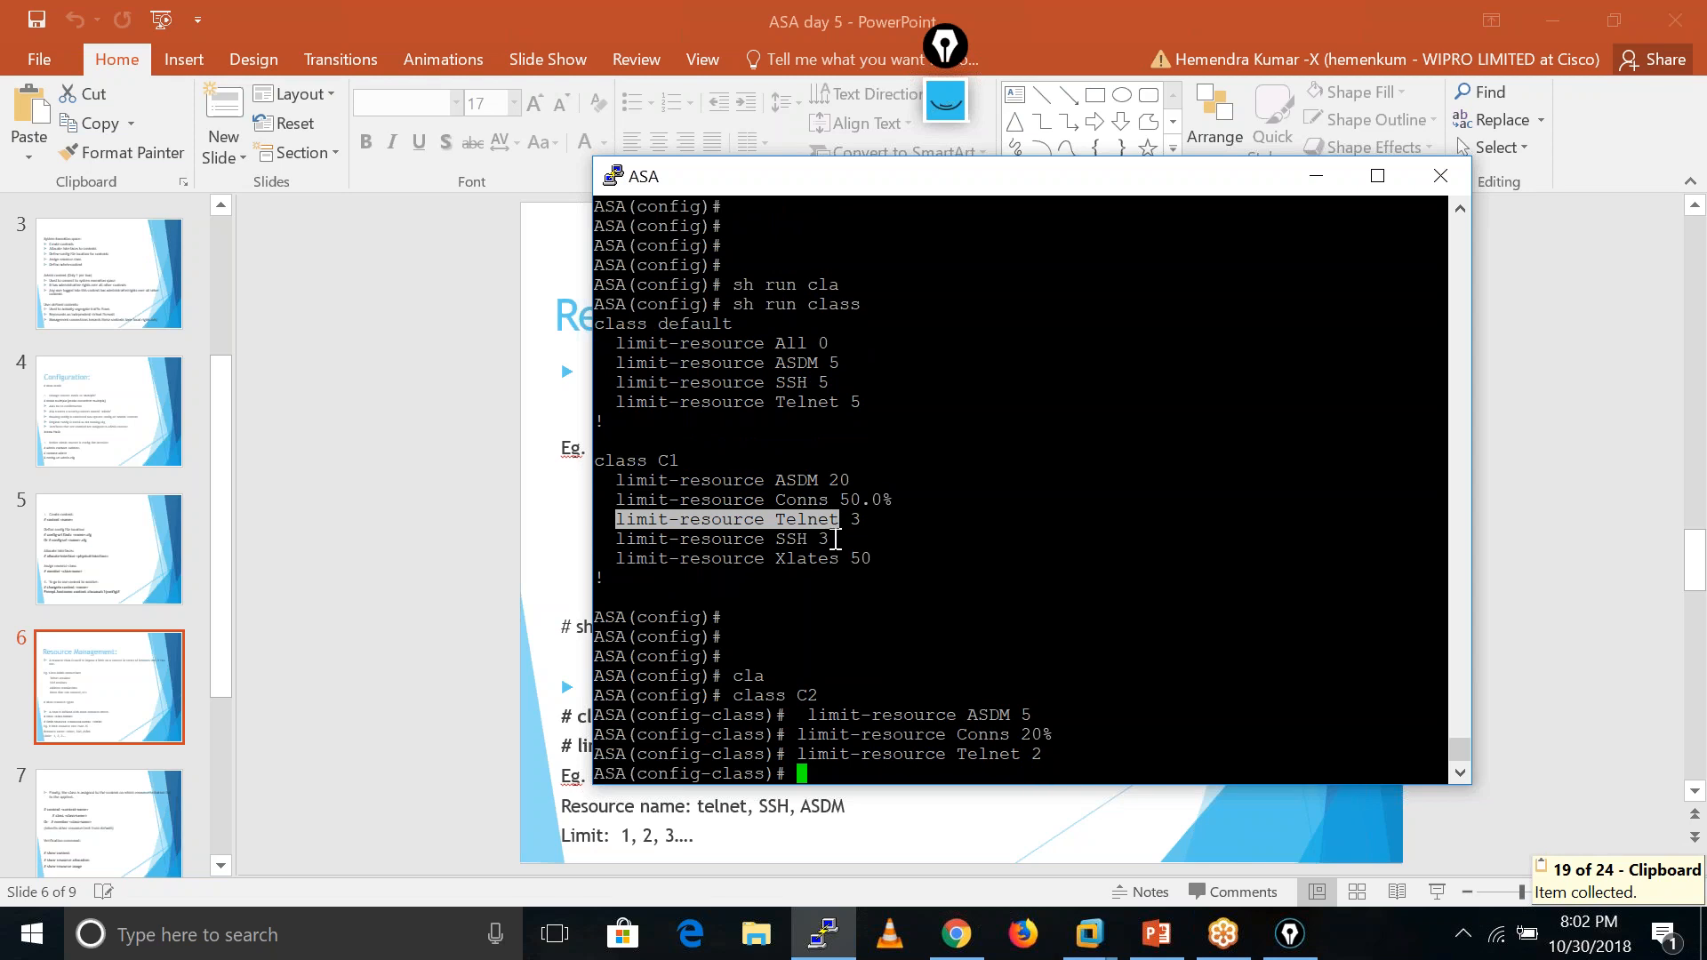
drag(617, 540, 805, 538)
right_click(806, 538)
text(2)
key(Return)
text(])
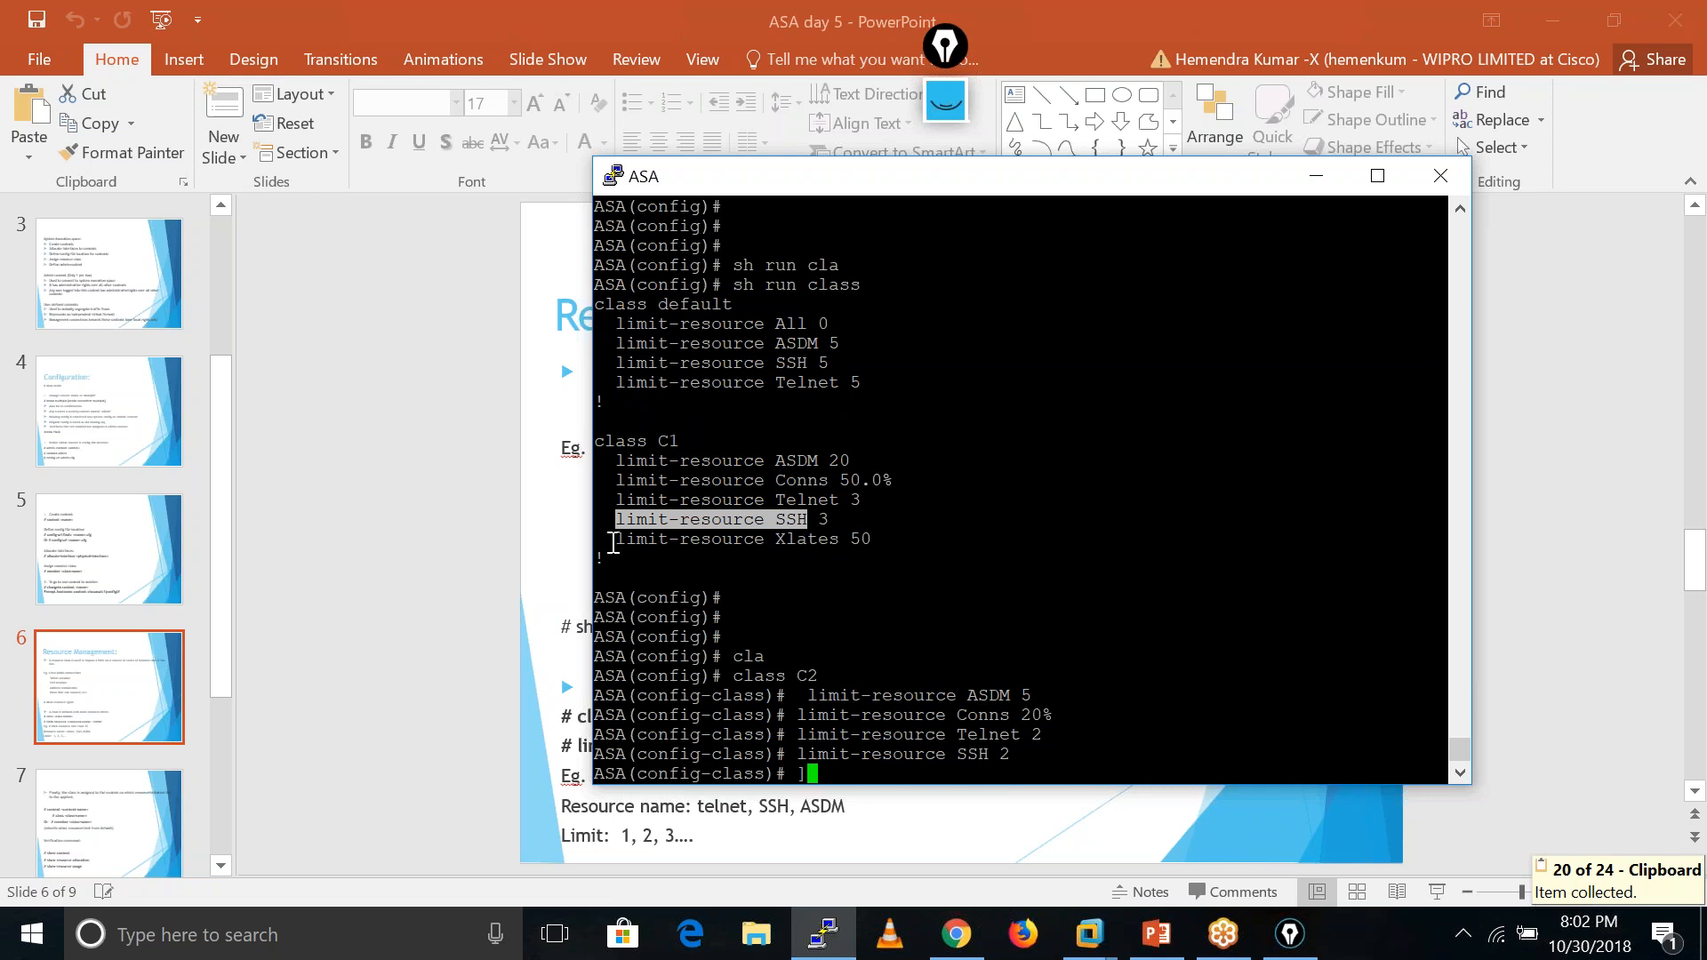
- Limit C2 xlates to 30 and exit the class configuration
drag(624, 541, 838, 539)
text(?)
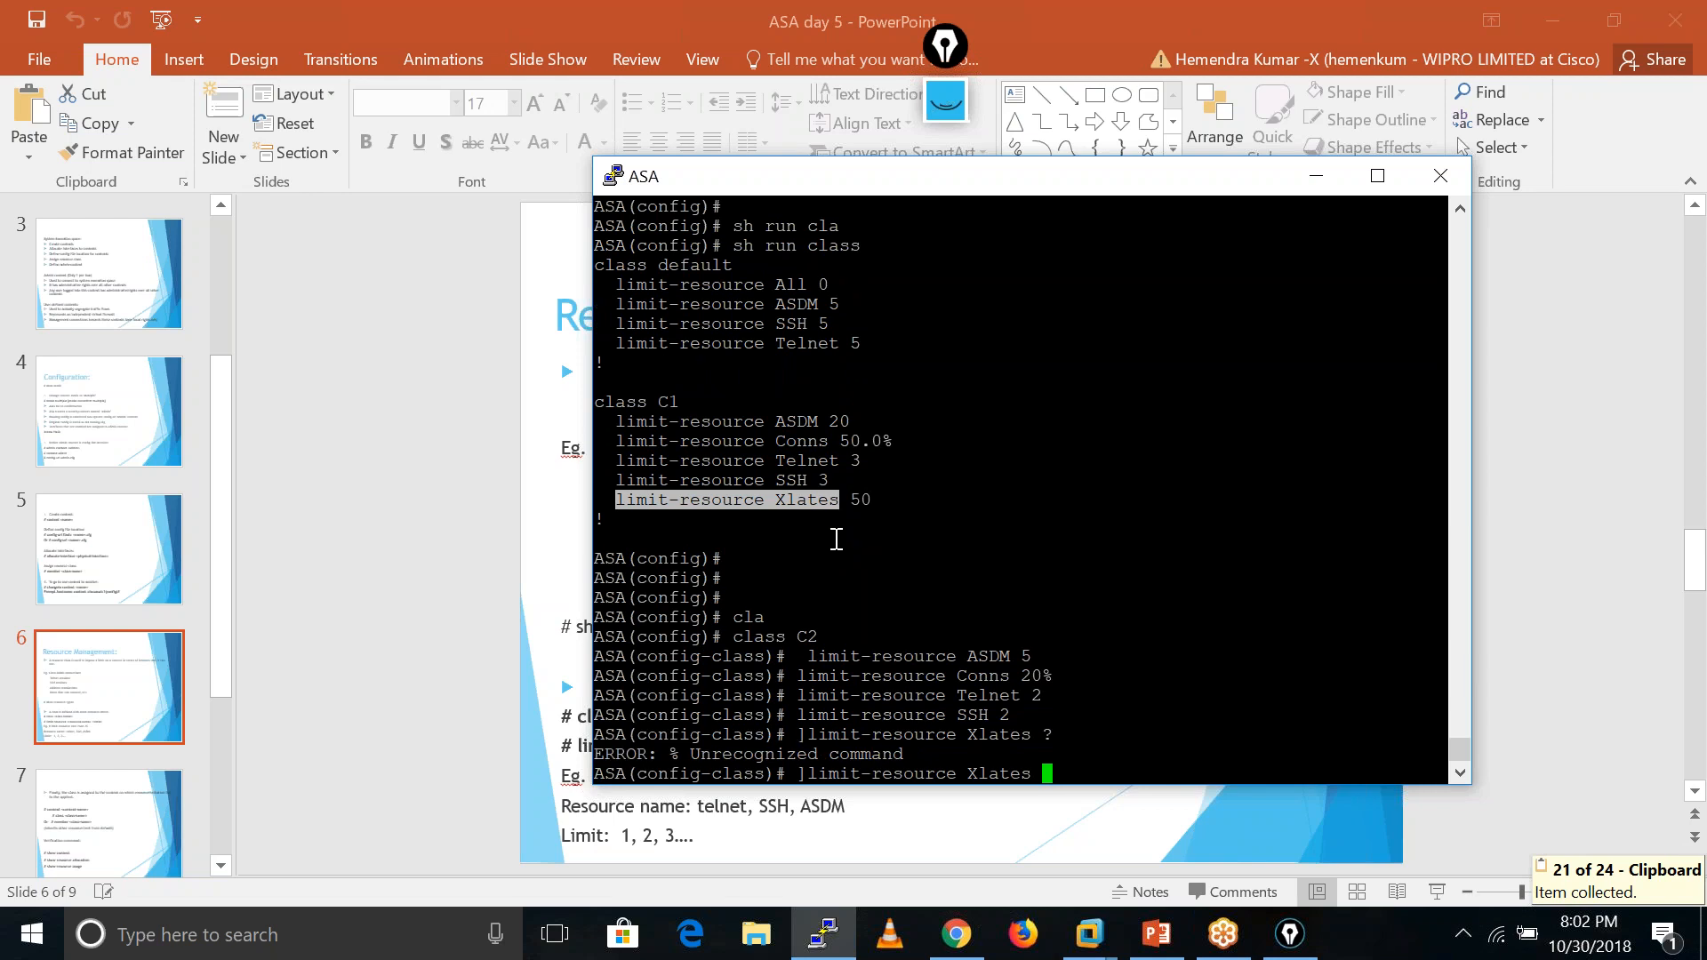
key(BackSpace)
key(BackSpace)
key(BackSpace)
key(BackSpace)
key(BackSpace)
key(BackSpace)
key(BackSpace)
key(BackSpace)
key(BackSpace)
key(BackSpace)
key(BackSpace)
key(BackSpace)
key(BackSpace)
key(BackSpace)
key(BackSpace)
key(BackSpace)
key(BackSpace)
key(BackSpace)
key(BackSpace)
key(BackSpace)
key(BackSpace)
key(BackSpace)
key(BackSpace)
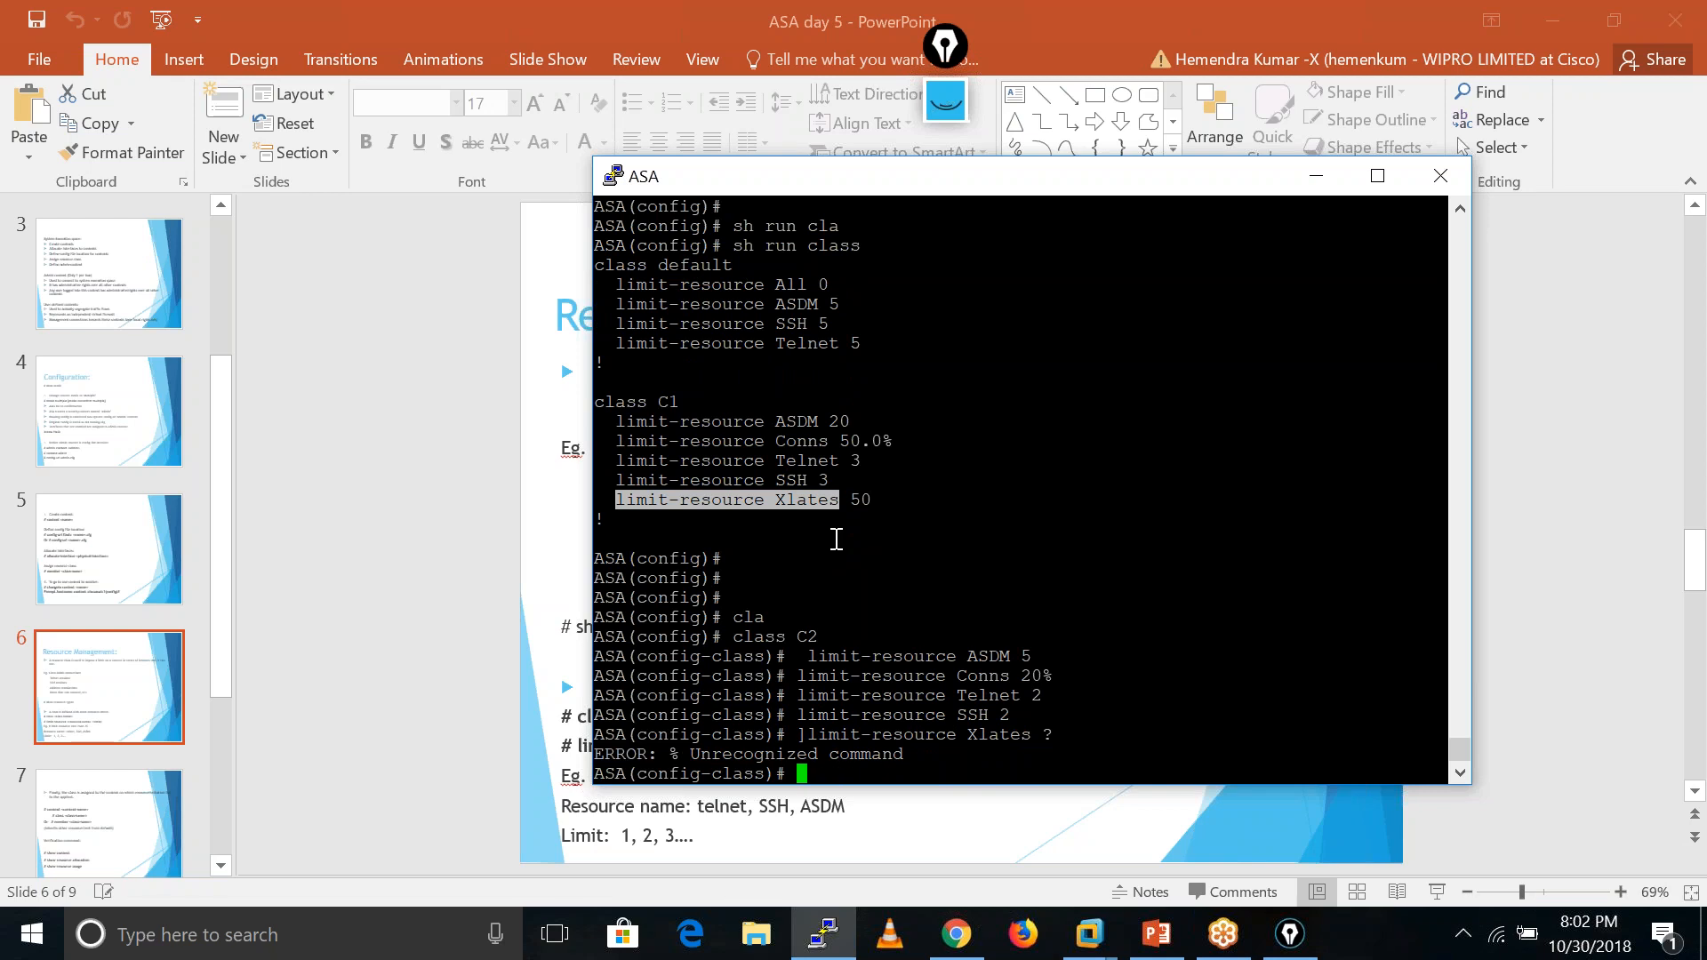
text(limi)
key(Tab)
text(xl)
key(Tab)
text(?)
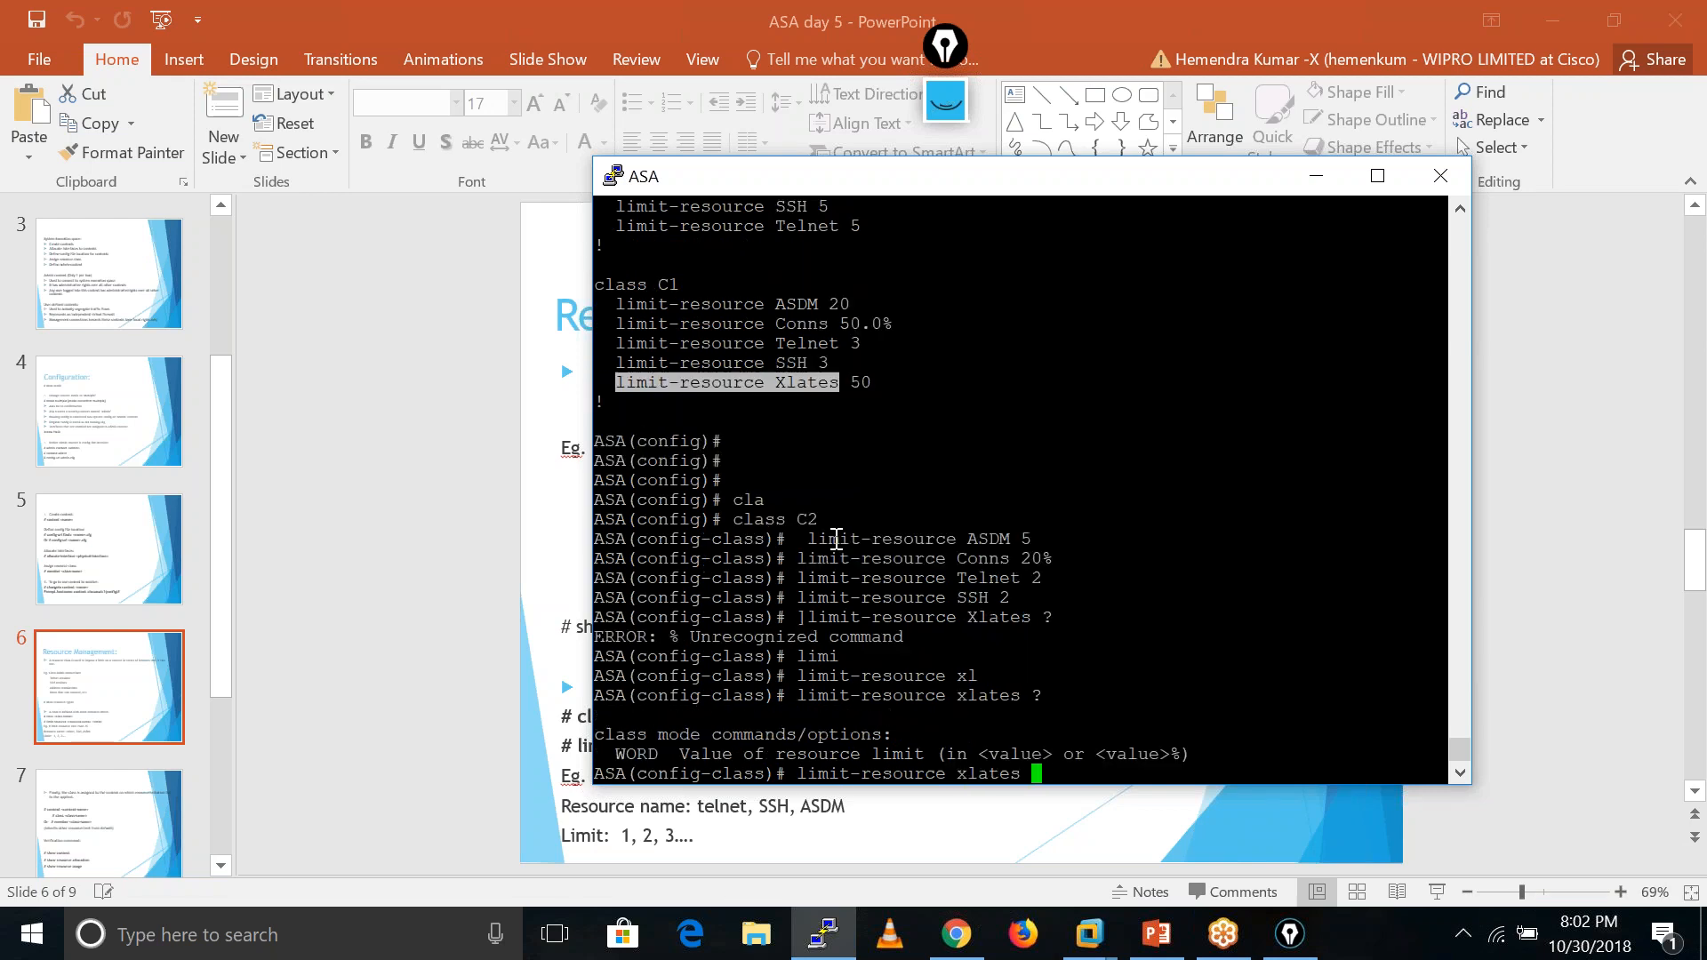
text(30)
key(Return)
key(Return)
key(Return)
key(Return)
key(Return)
key(Return)
text(exit)
key(Return)
key(Return)
key(Return)
key(Return)
key(Return)
key(Return)
key(Return)
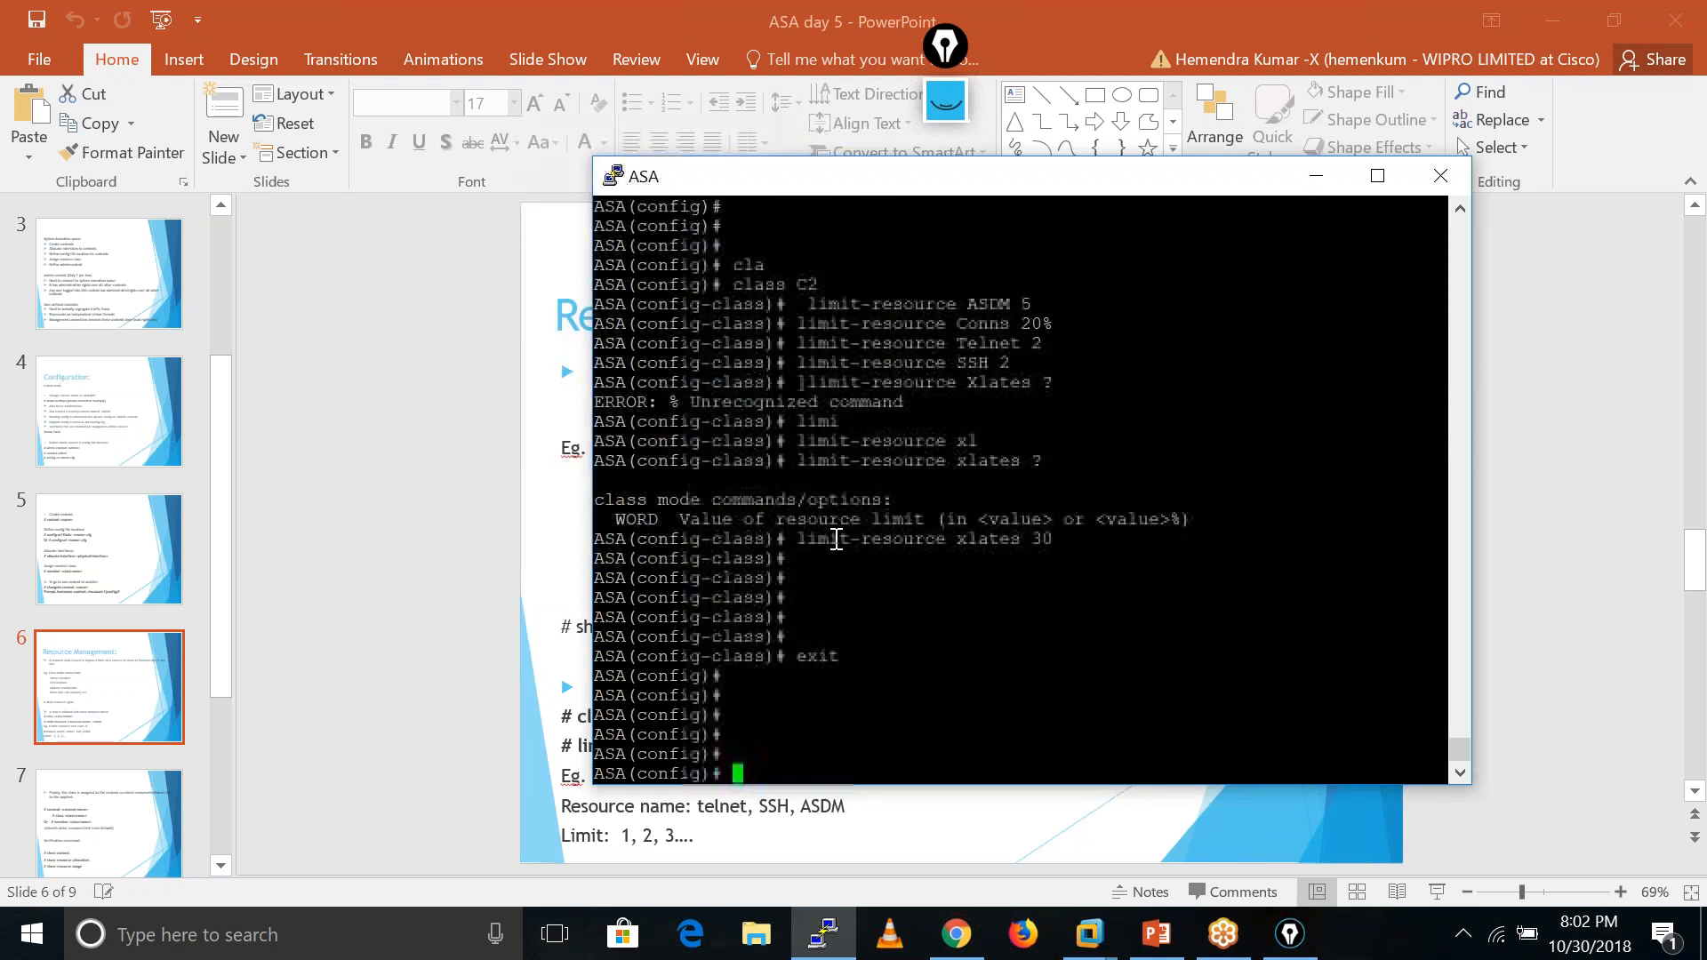
- Display the running resource class configuration with sh run class
text(sh run cla)
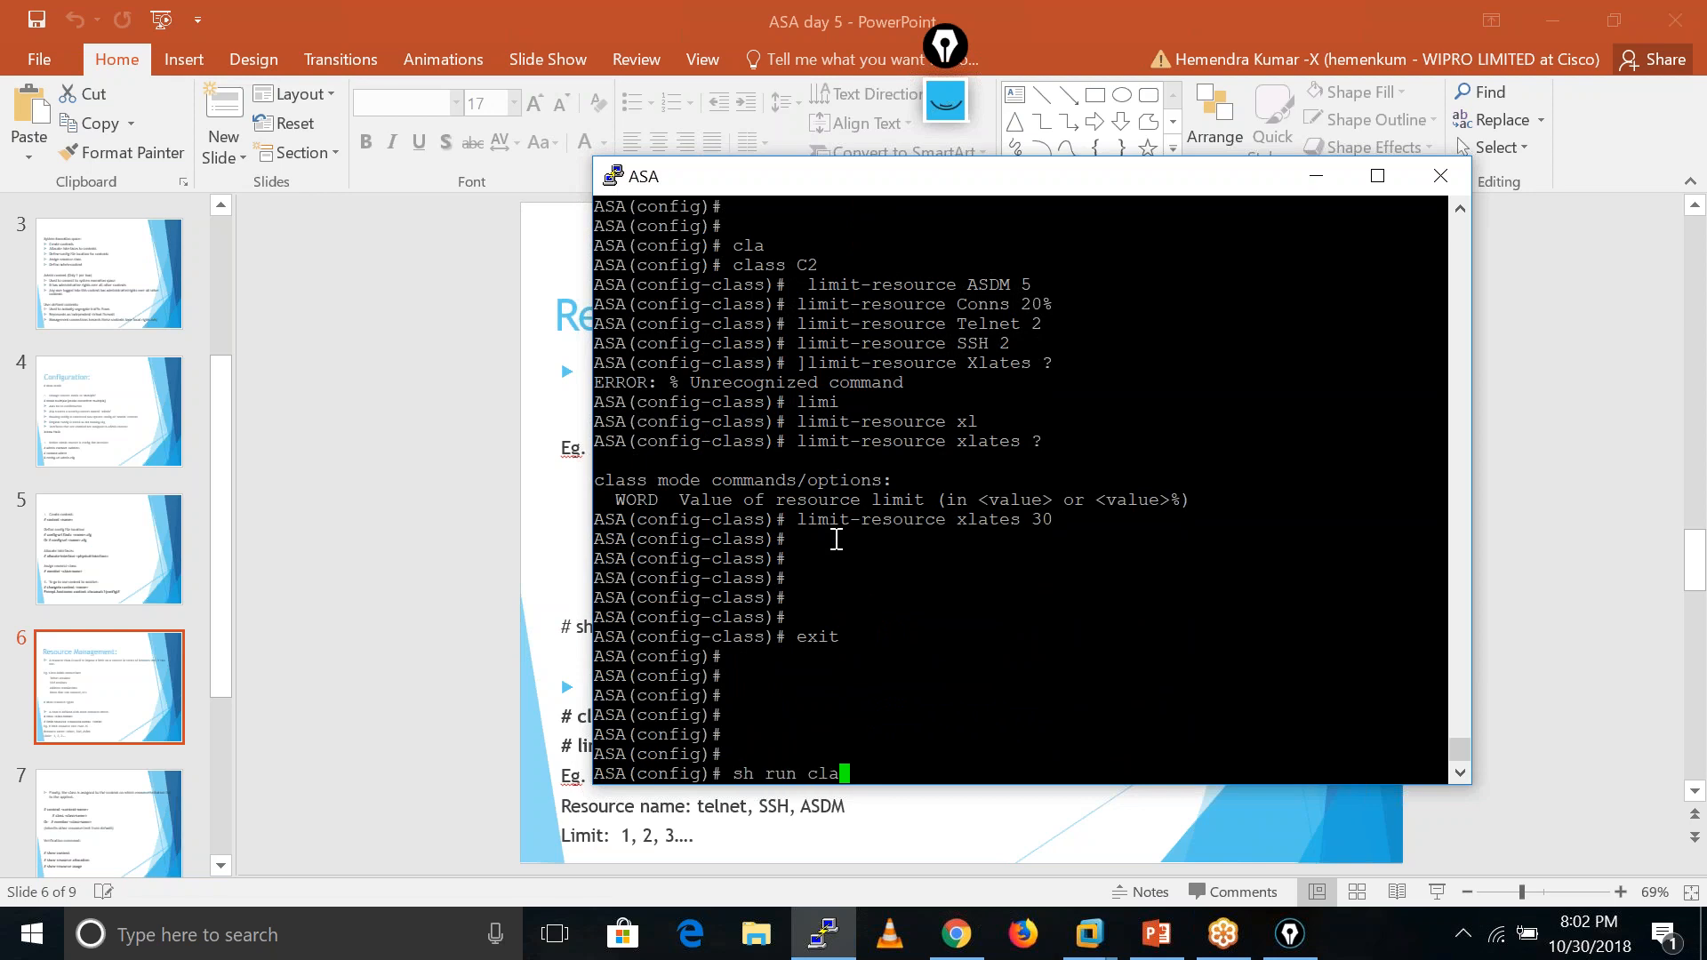
key(Tab)
key(Return)
key(Return)
key(Return)
key(Return)
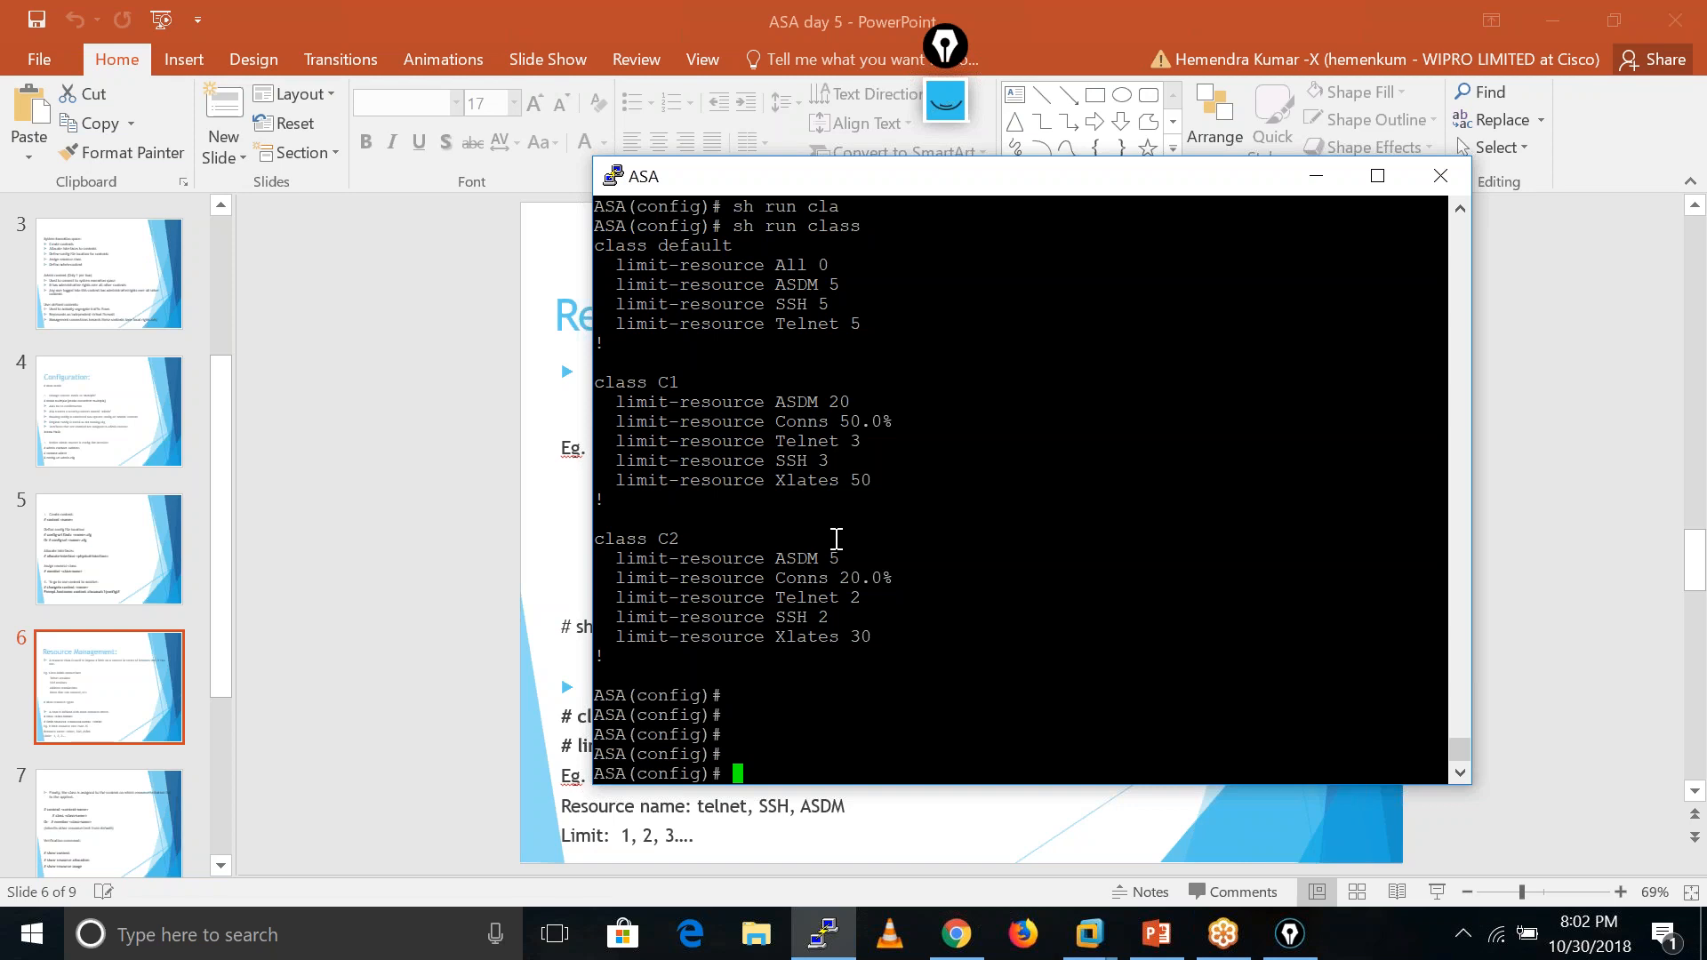
- Make context C1 a member of resource class C1
text(conte)
key(Tab)
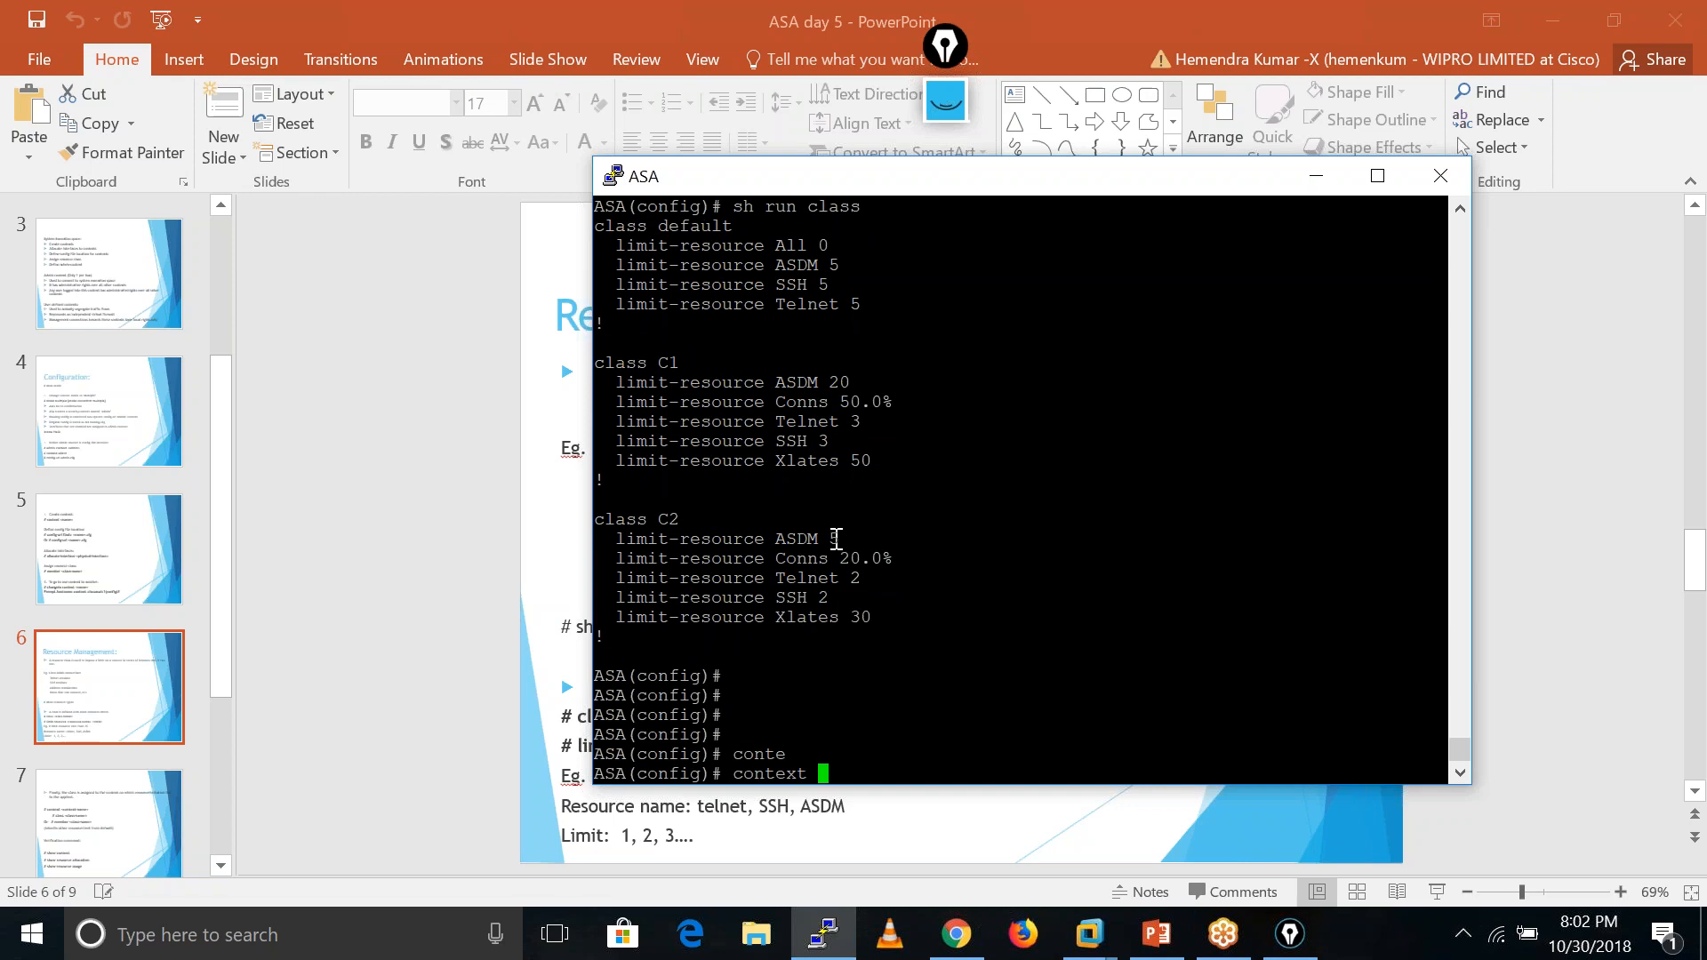
text(C1)
key(Return)
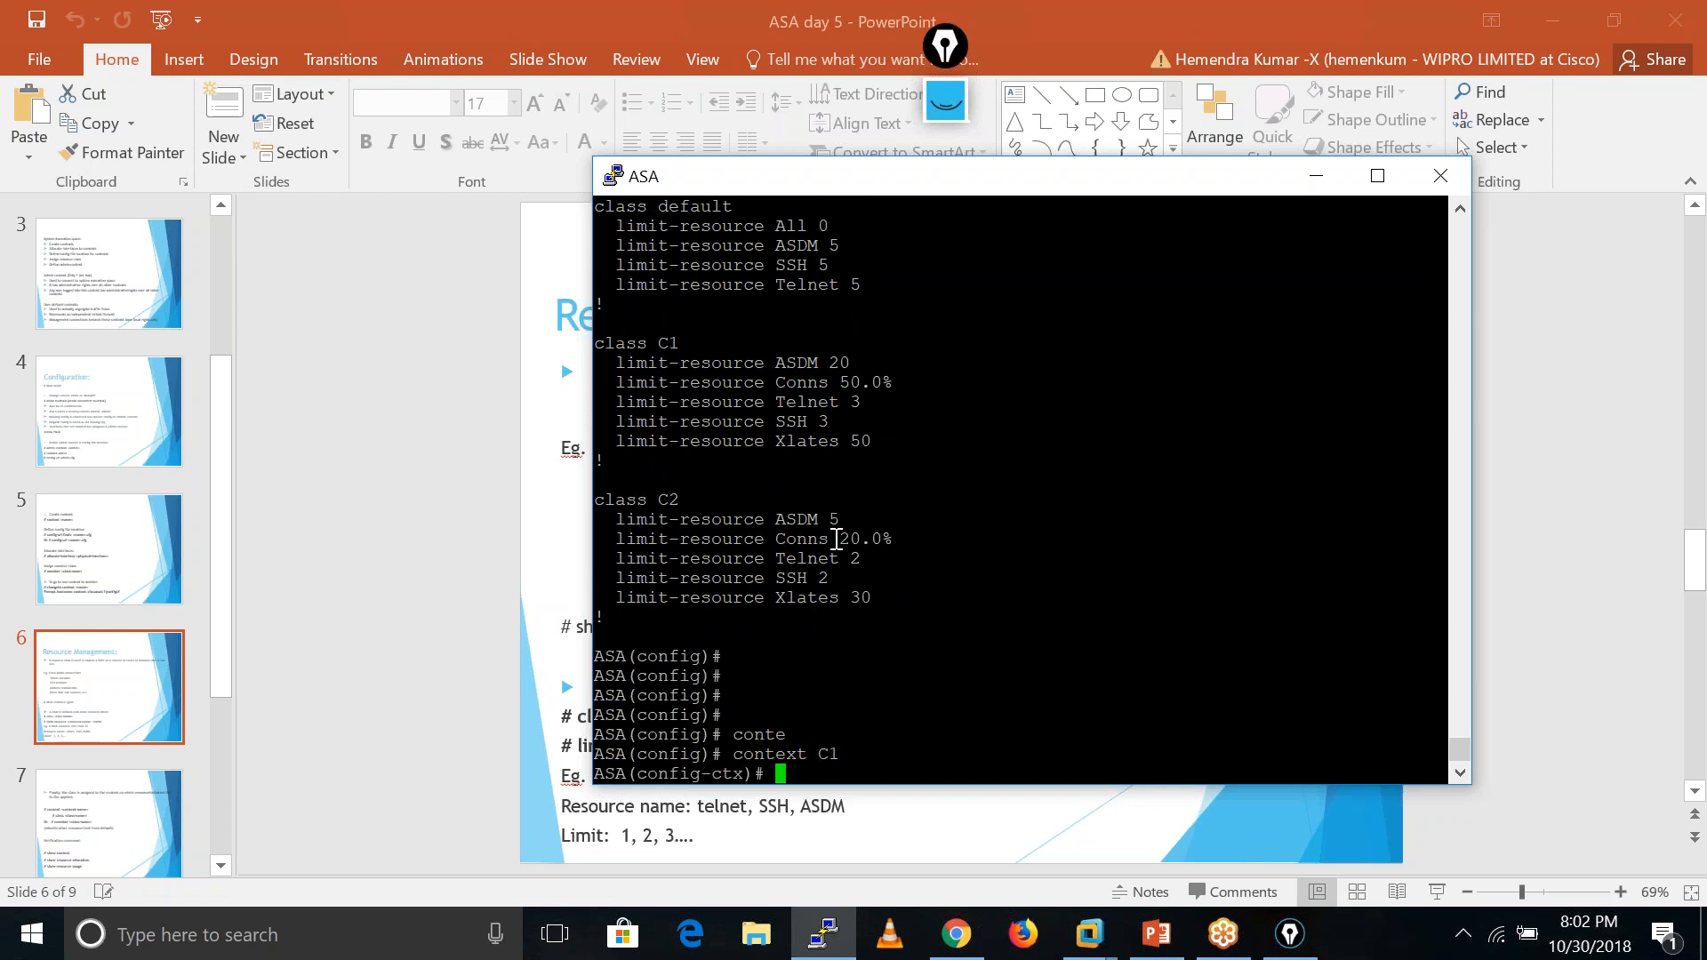
text(mem)
key(Tab)
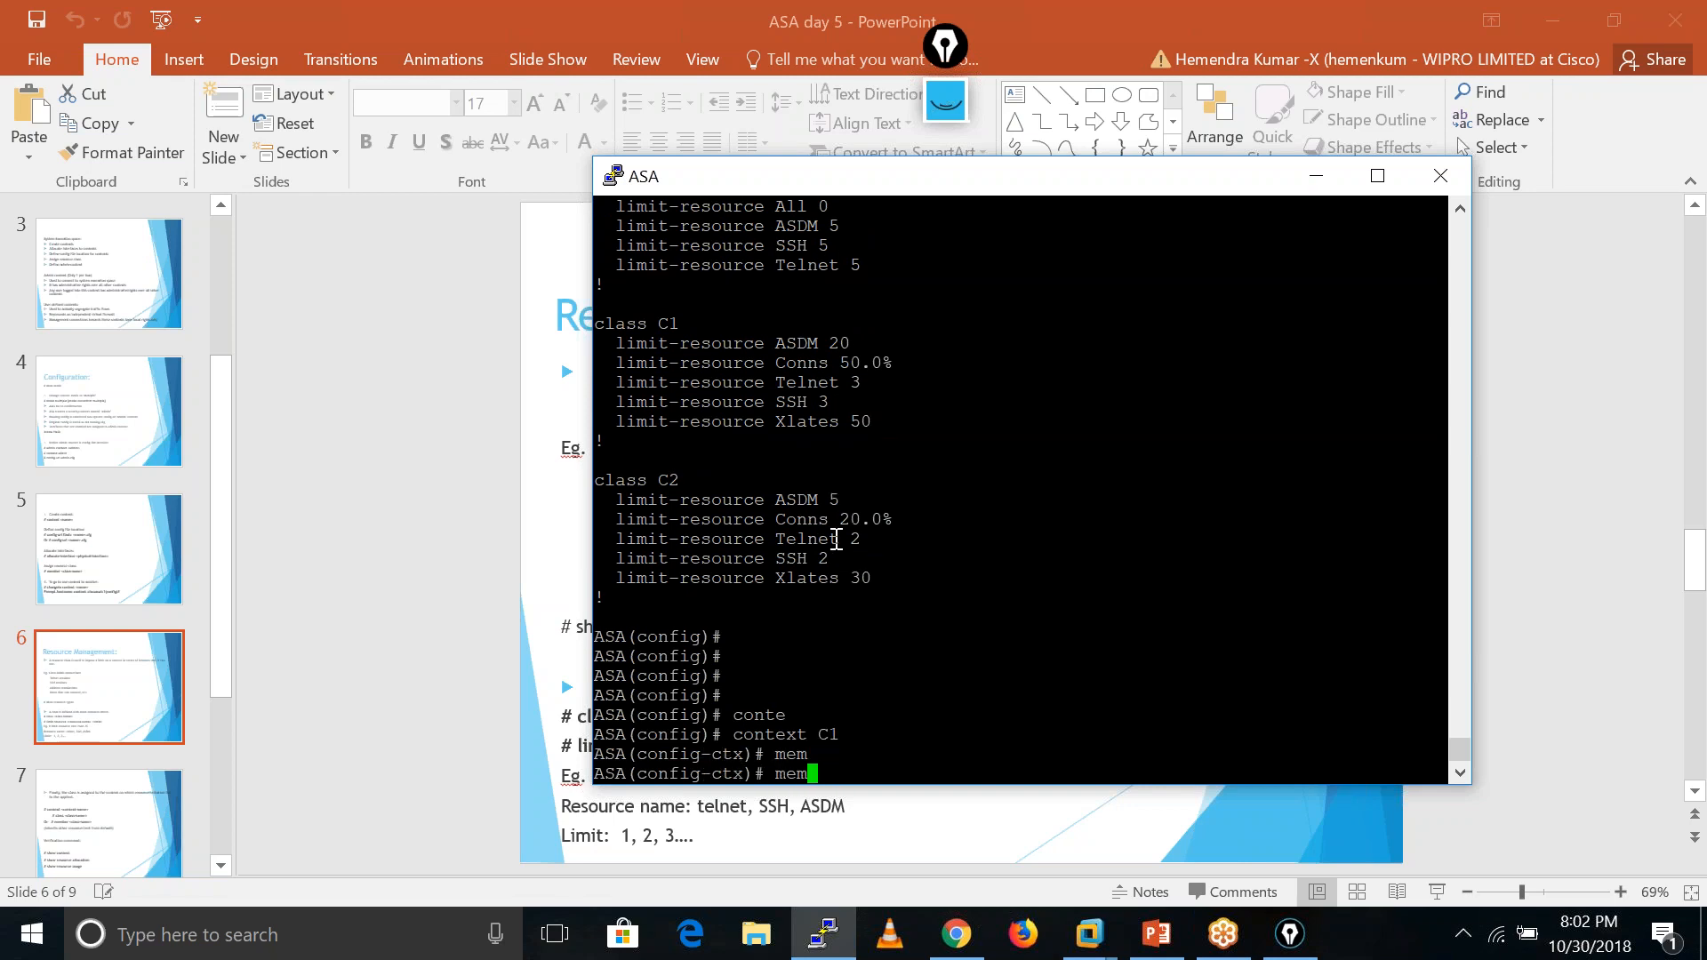
text(b)
key(Tab)
text(?)
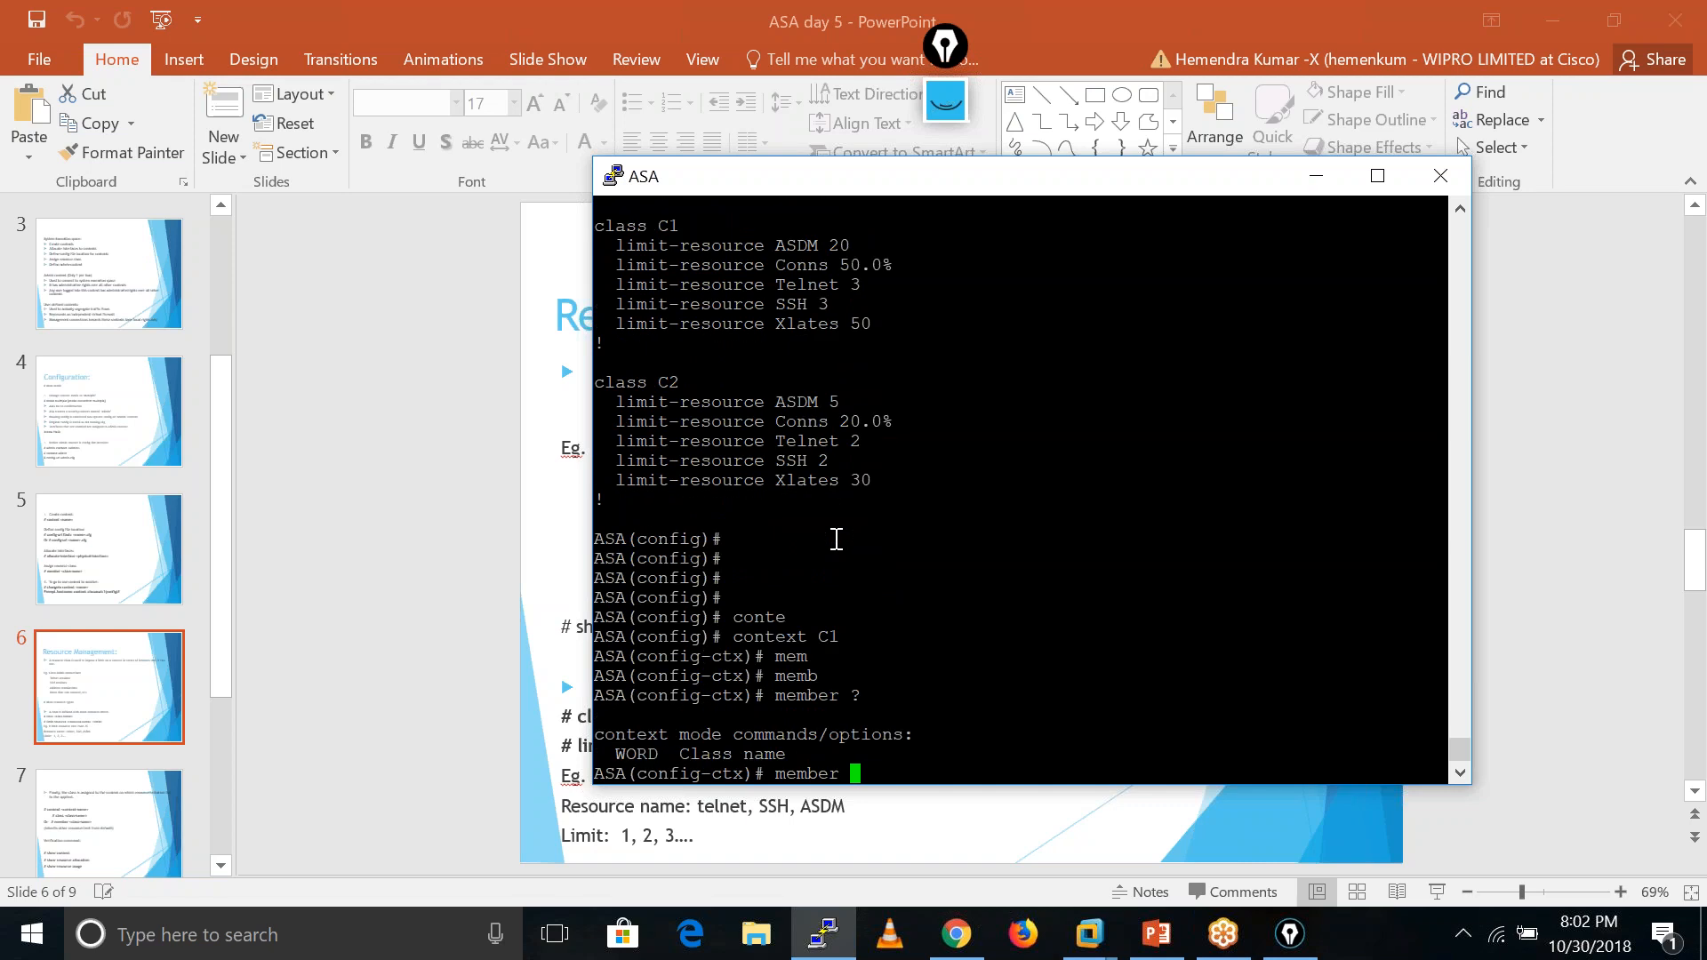
text(C1)
key(Return)
key(Return)
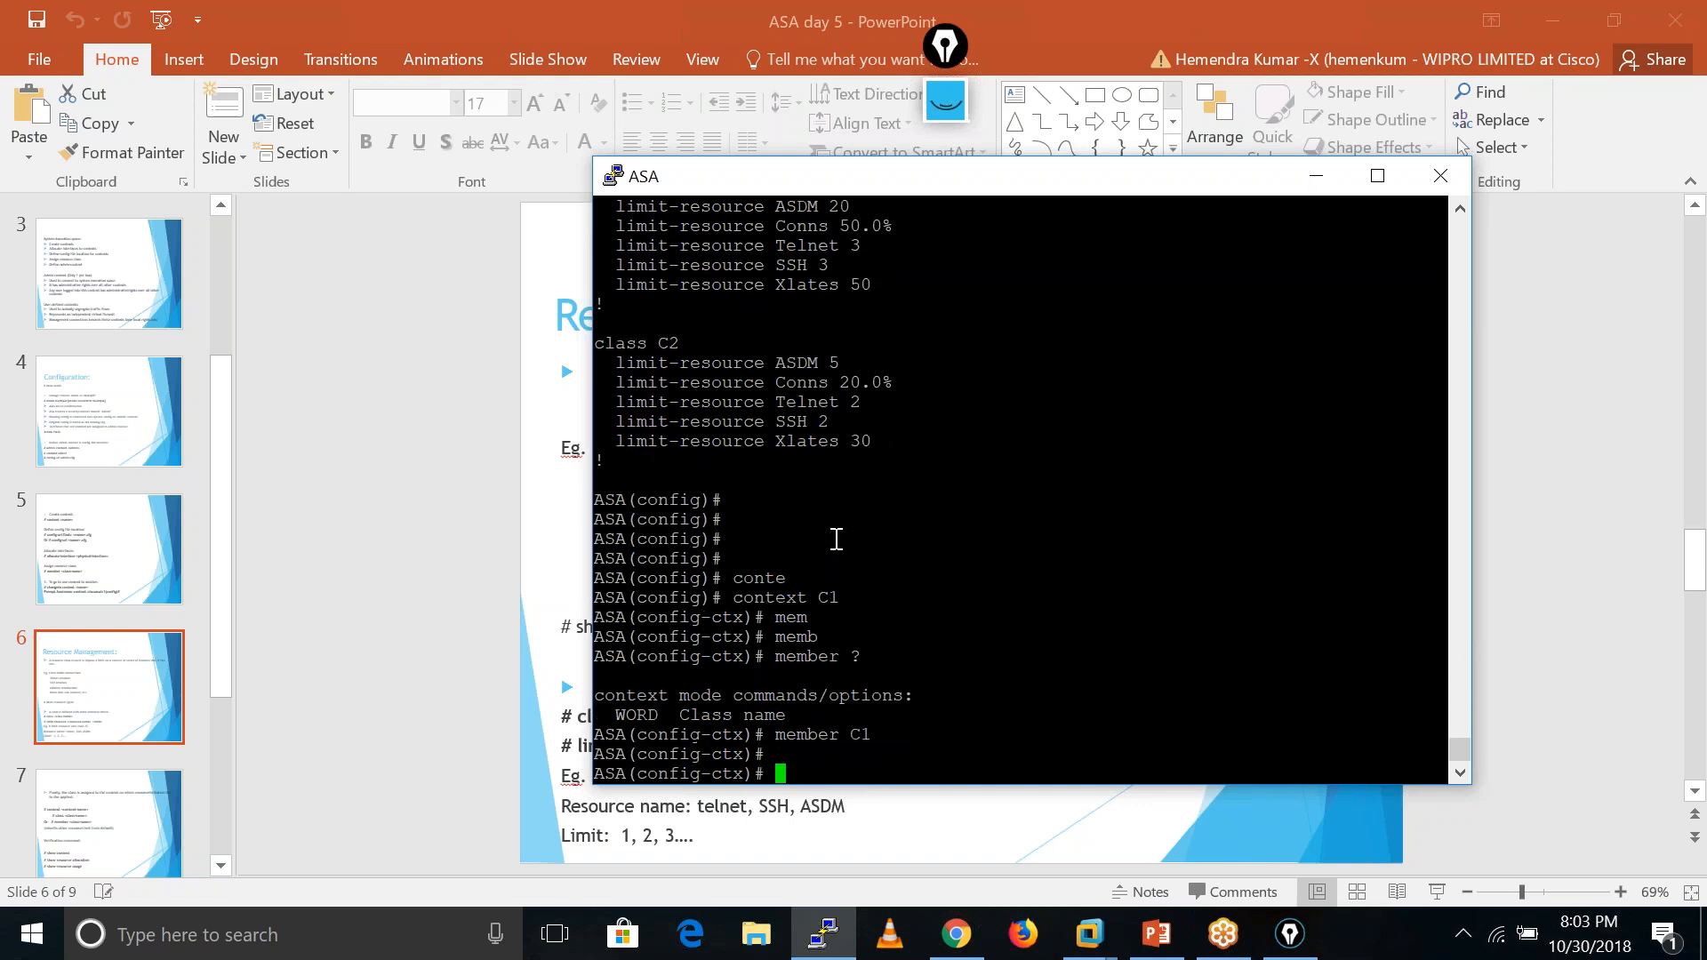
key(Return)
text(exit)
key(Return)
key(Return)
- Make context C2 a member of resource class C2
text(conte)
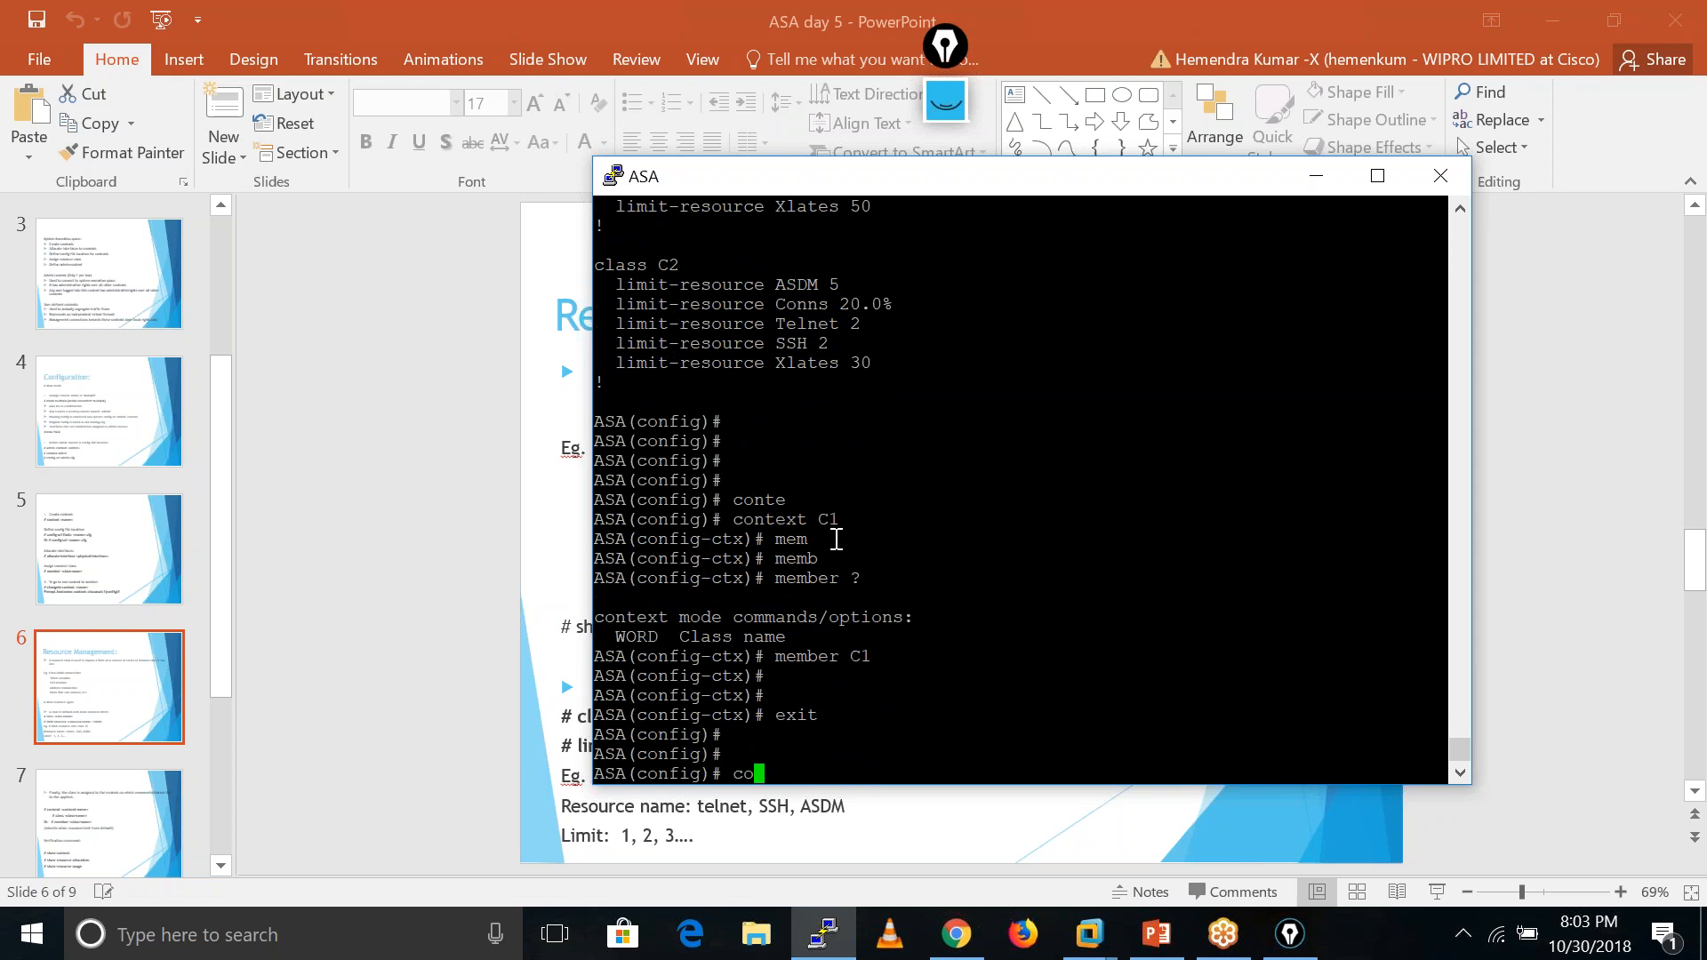
key(Tab)
text(C)
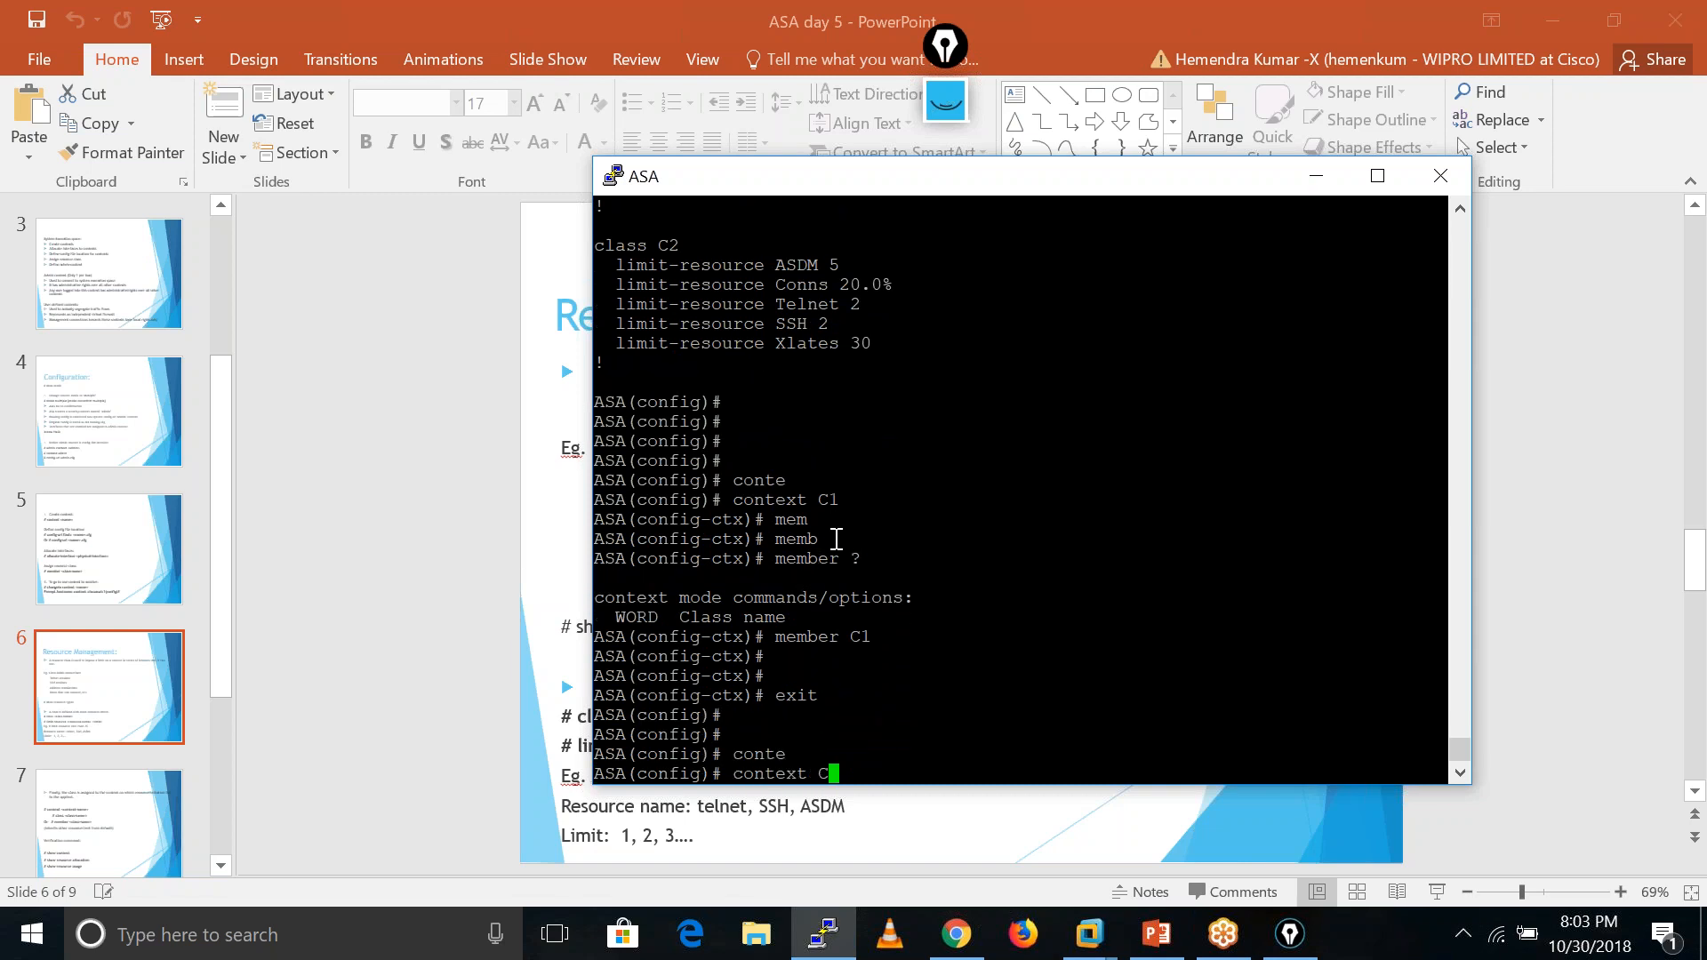
text(2)
key(Return)
text(cla)
key(BackSpace)
key(BackSpace)
key(BackSpace)
text(mem)
key(Tab)
text(b)
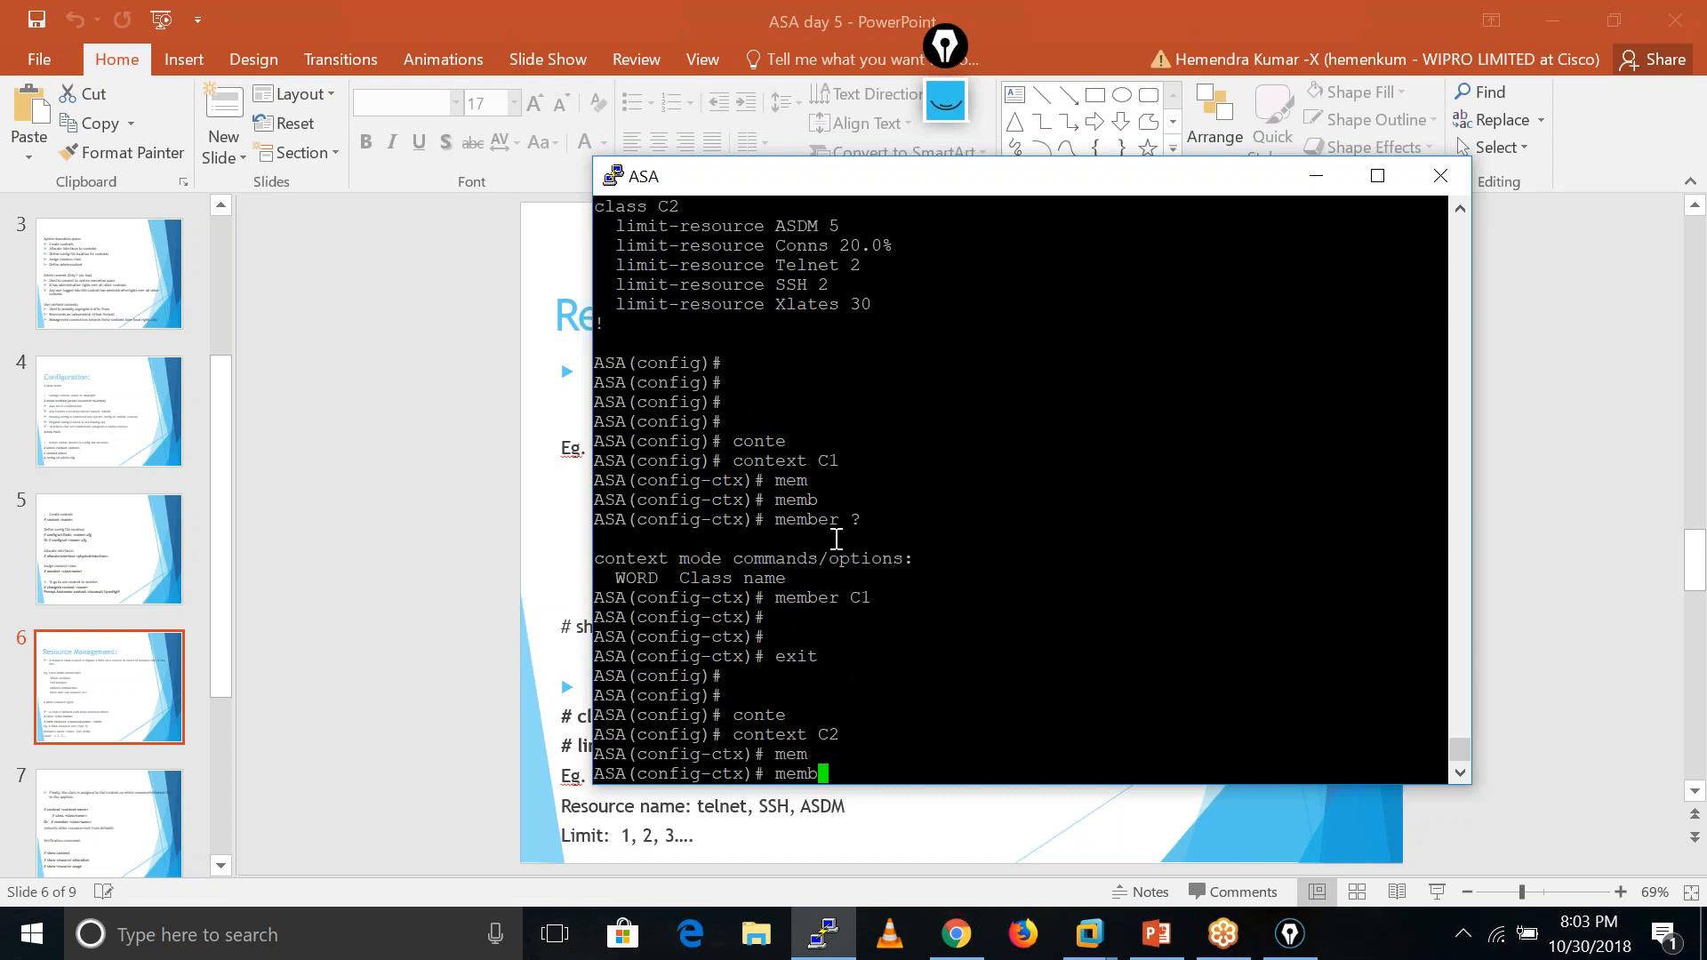
key(Tab)
text(C2)
key(Return)
key(Return)
key(Return)
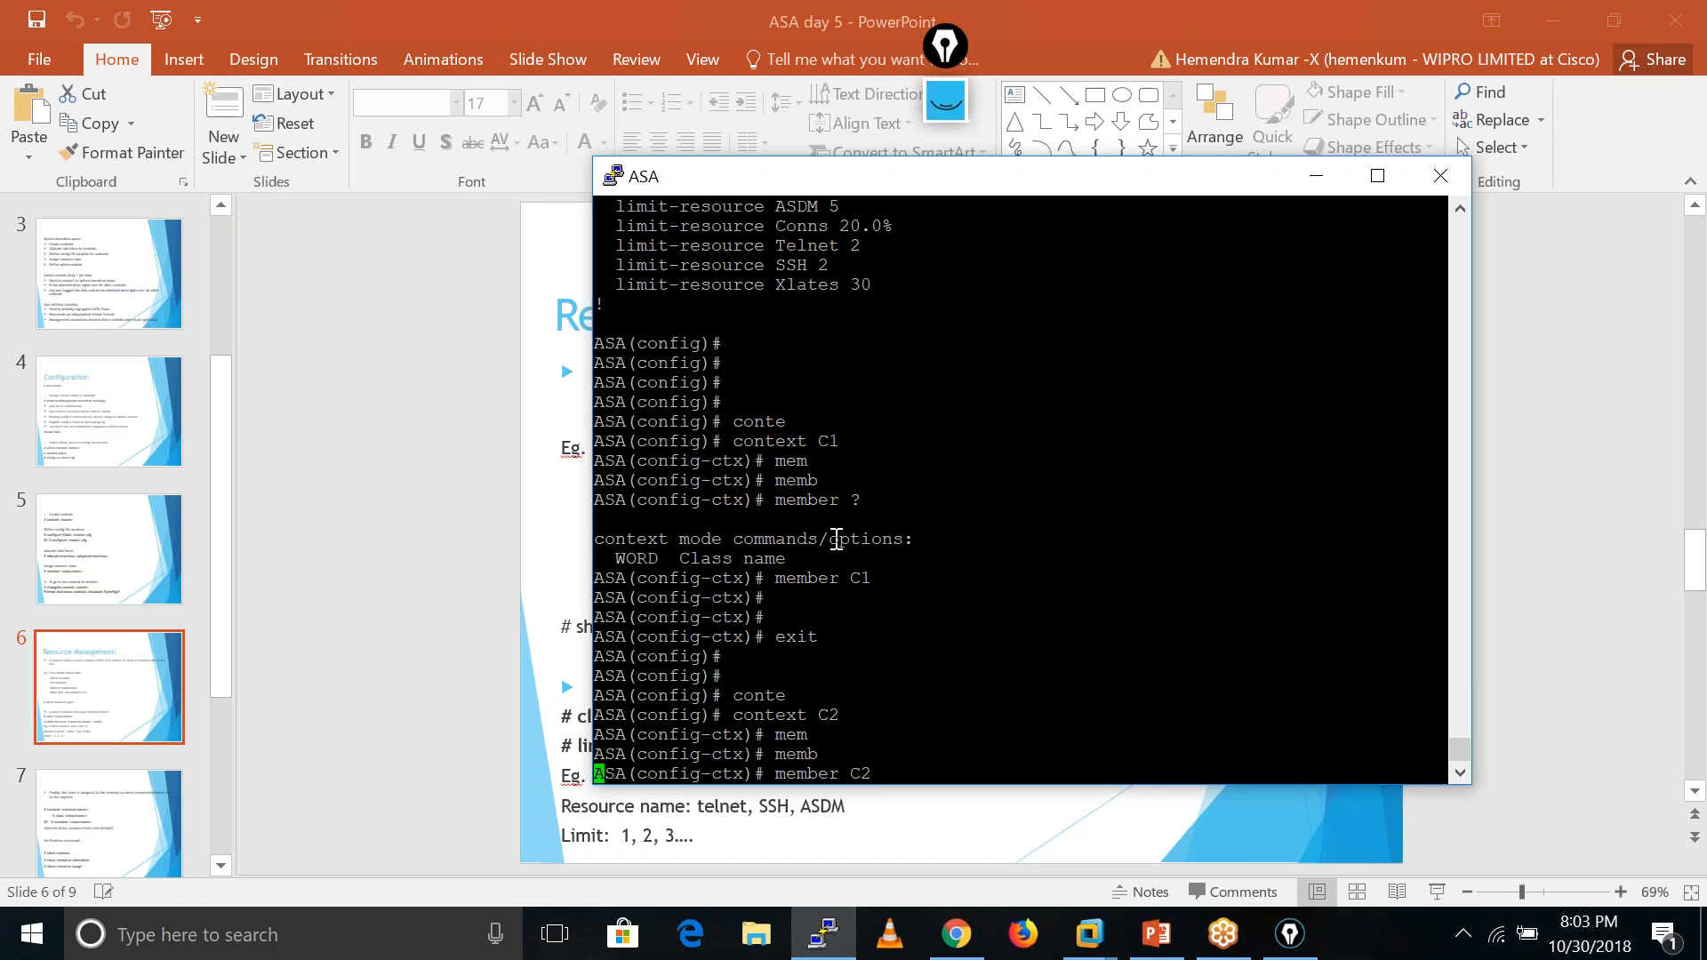
key(Return)
text(exit)
key(Return)
key(Return)
key(Return)
key(Return)
key(Return)
key(Return)
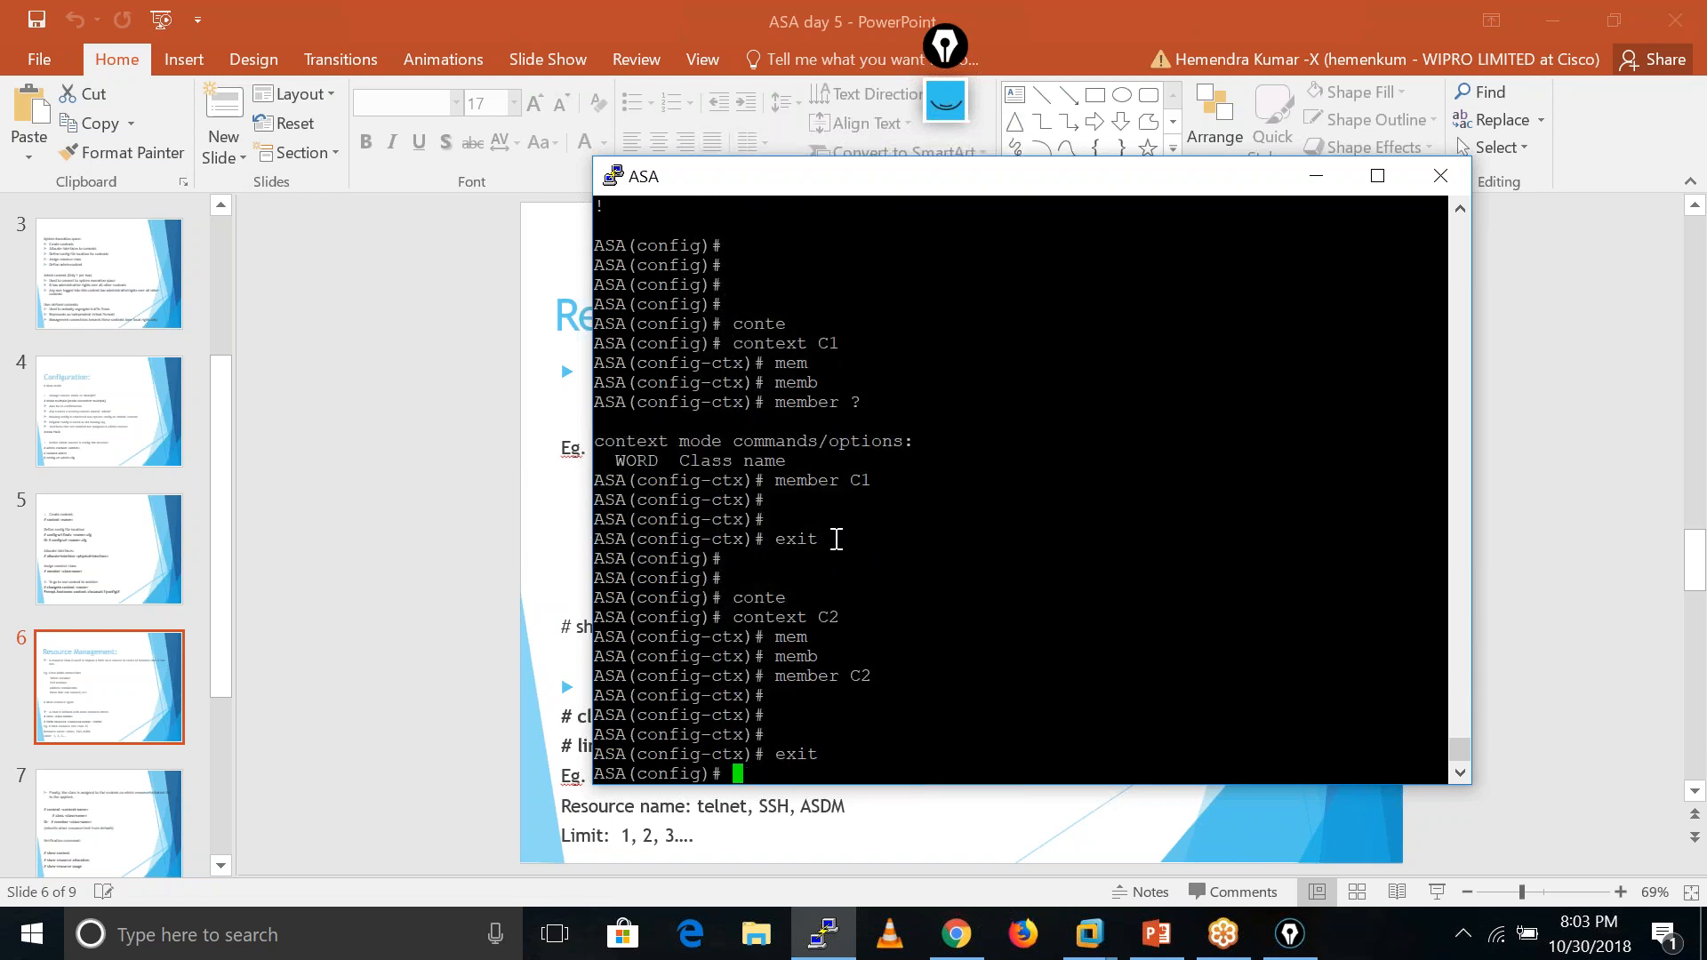
- Run show resource allocation detail and highlight C1's row in the results
text(sho)
key(Tab)
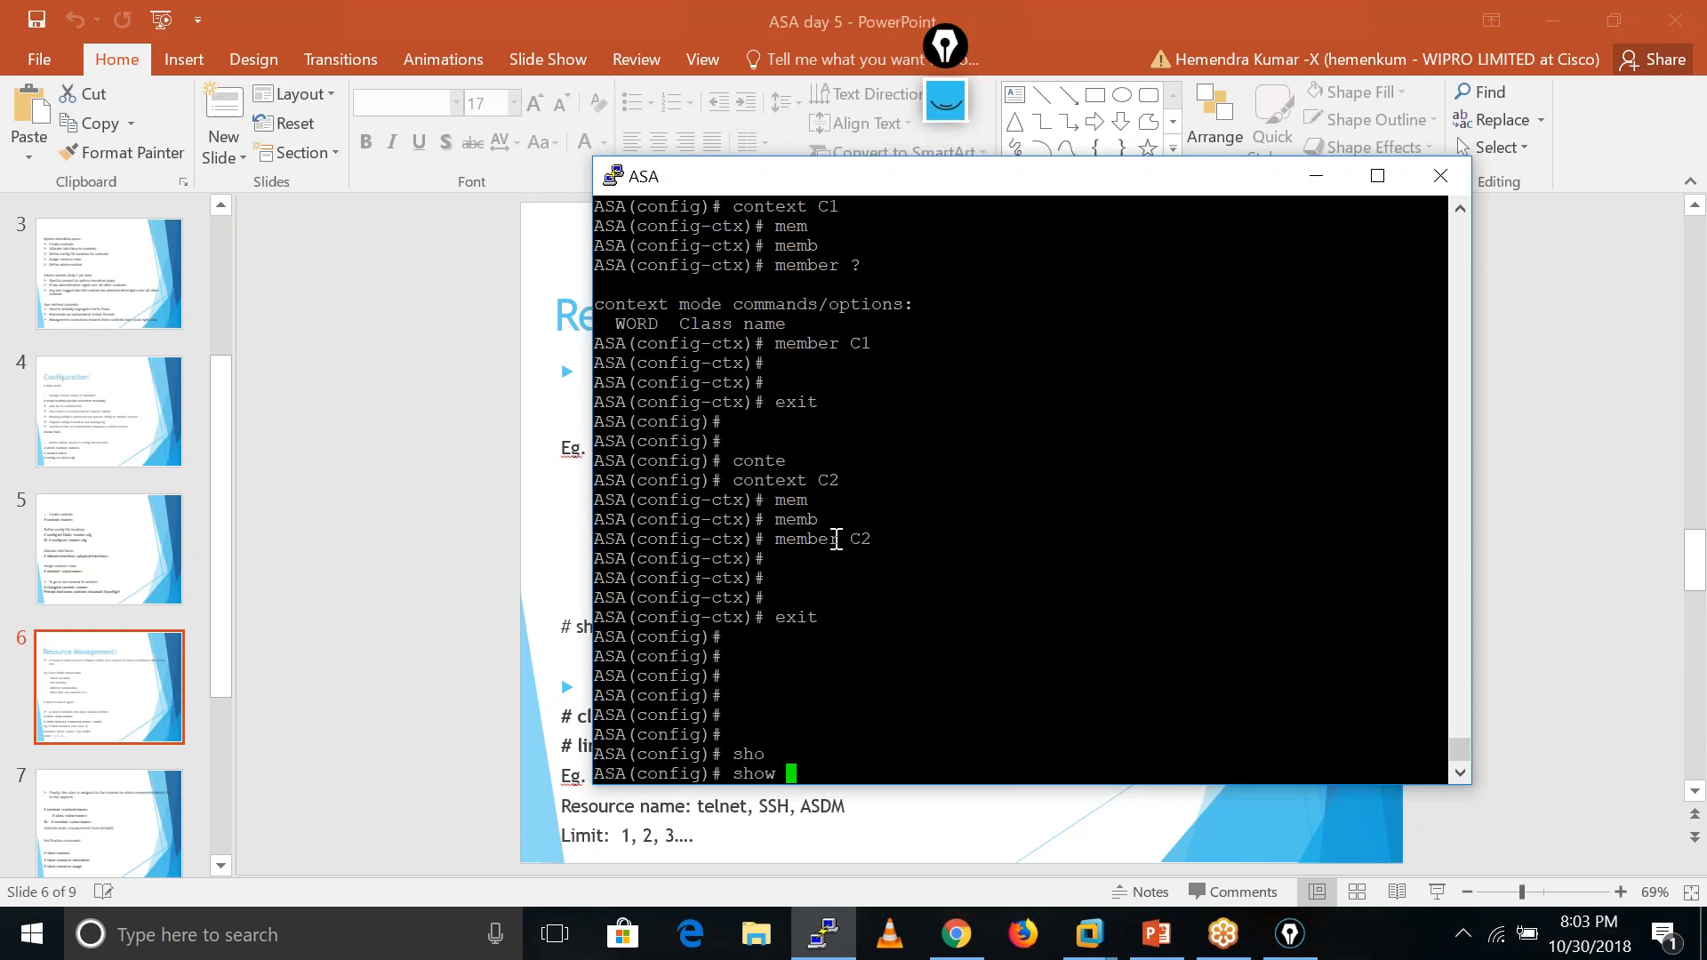
text(reso)
key(Tab)
text(?all)
key(Tab)
text(?)
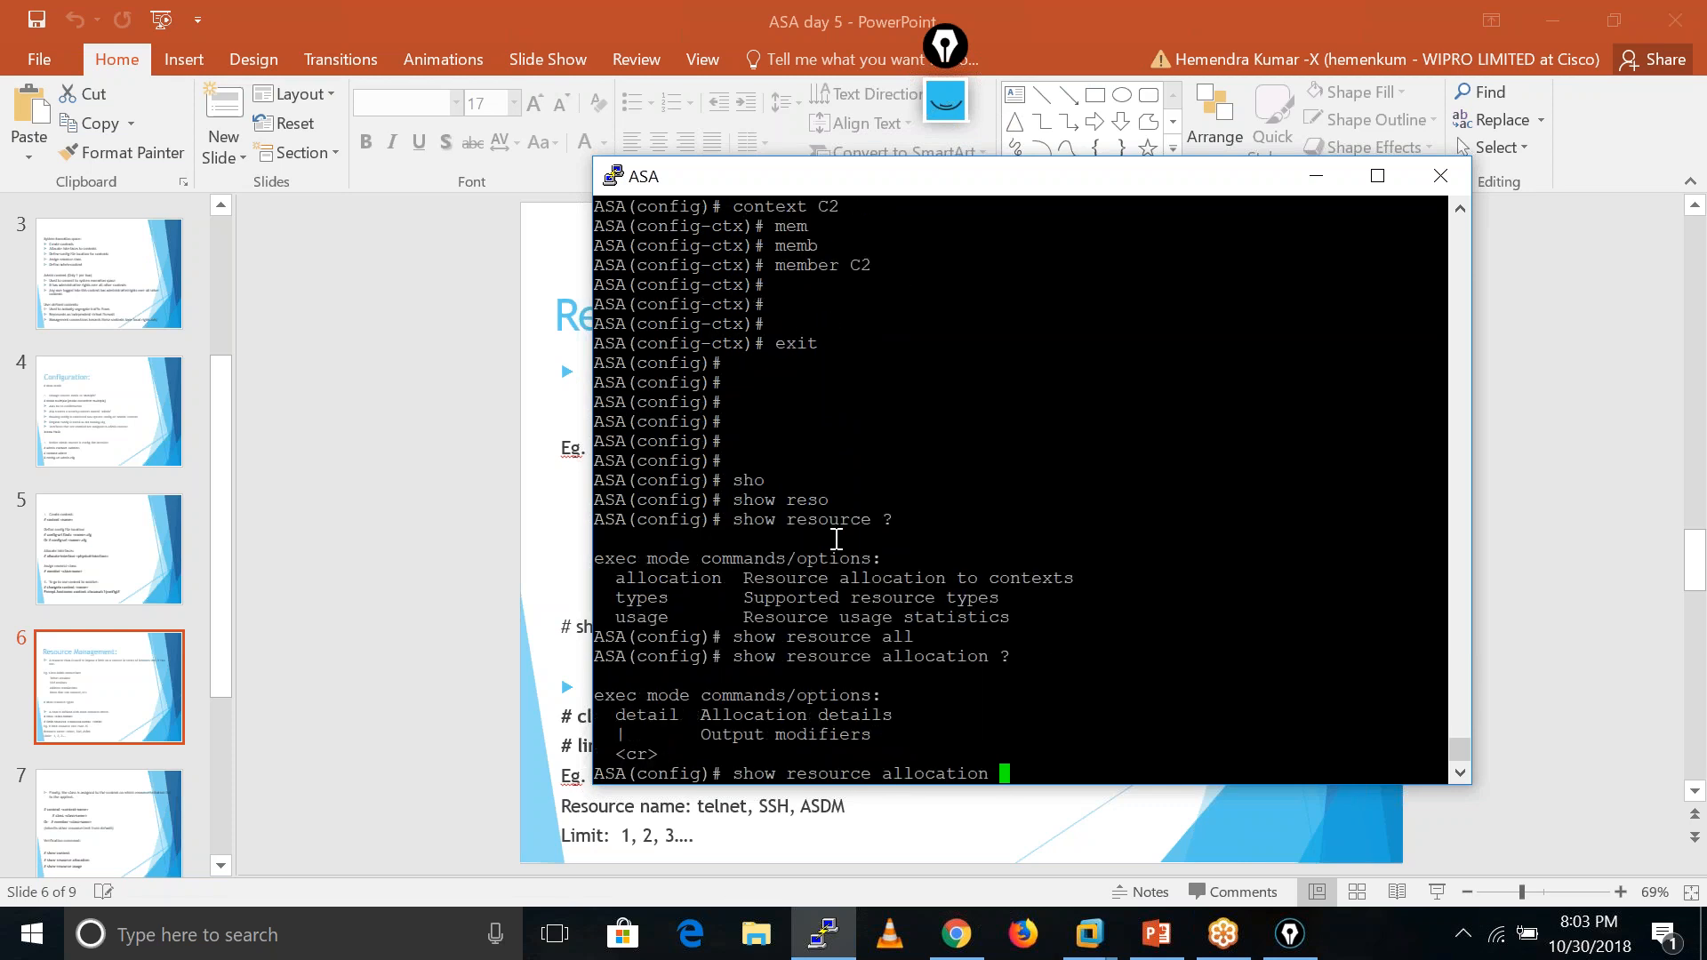
text(de)
key(Tab)
text(?)
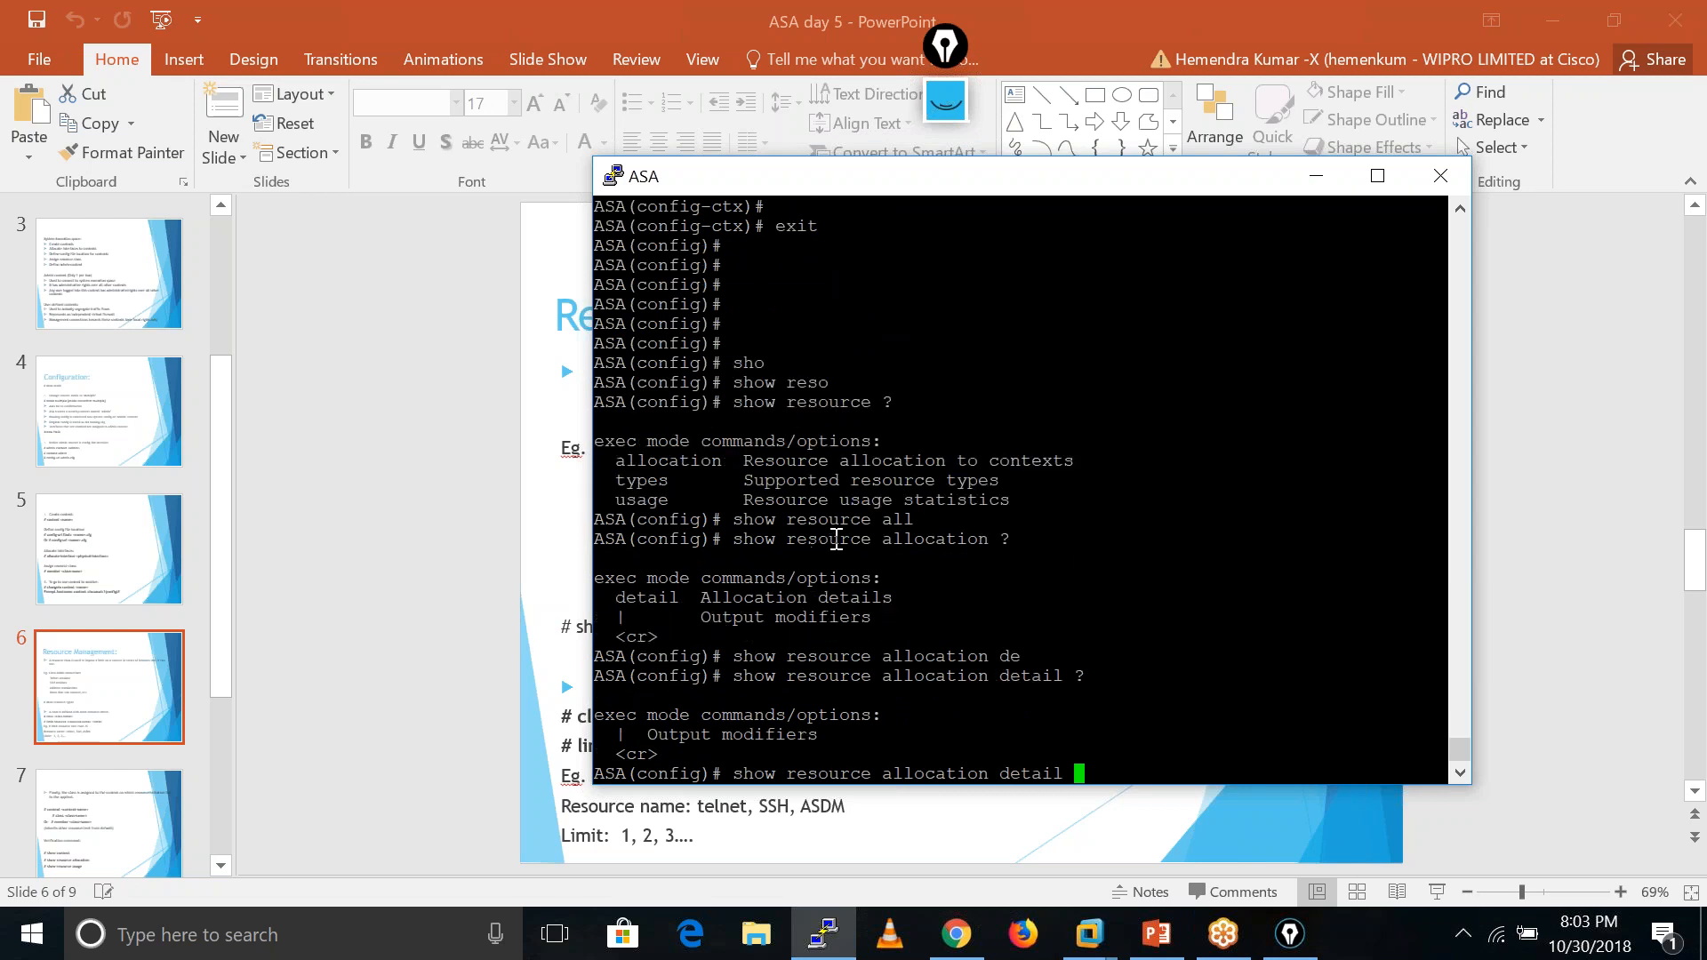
key(Return)
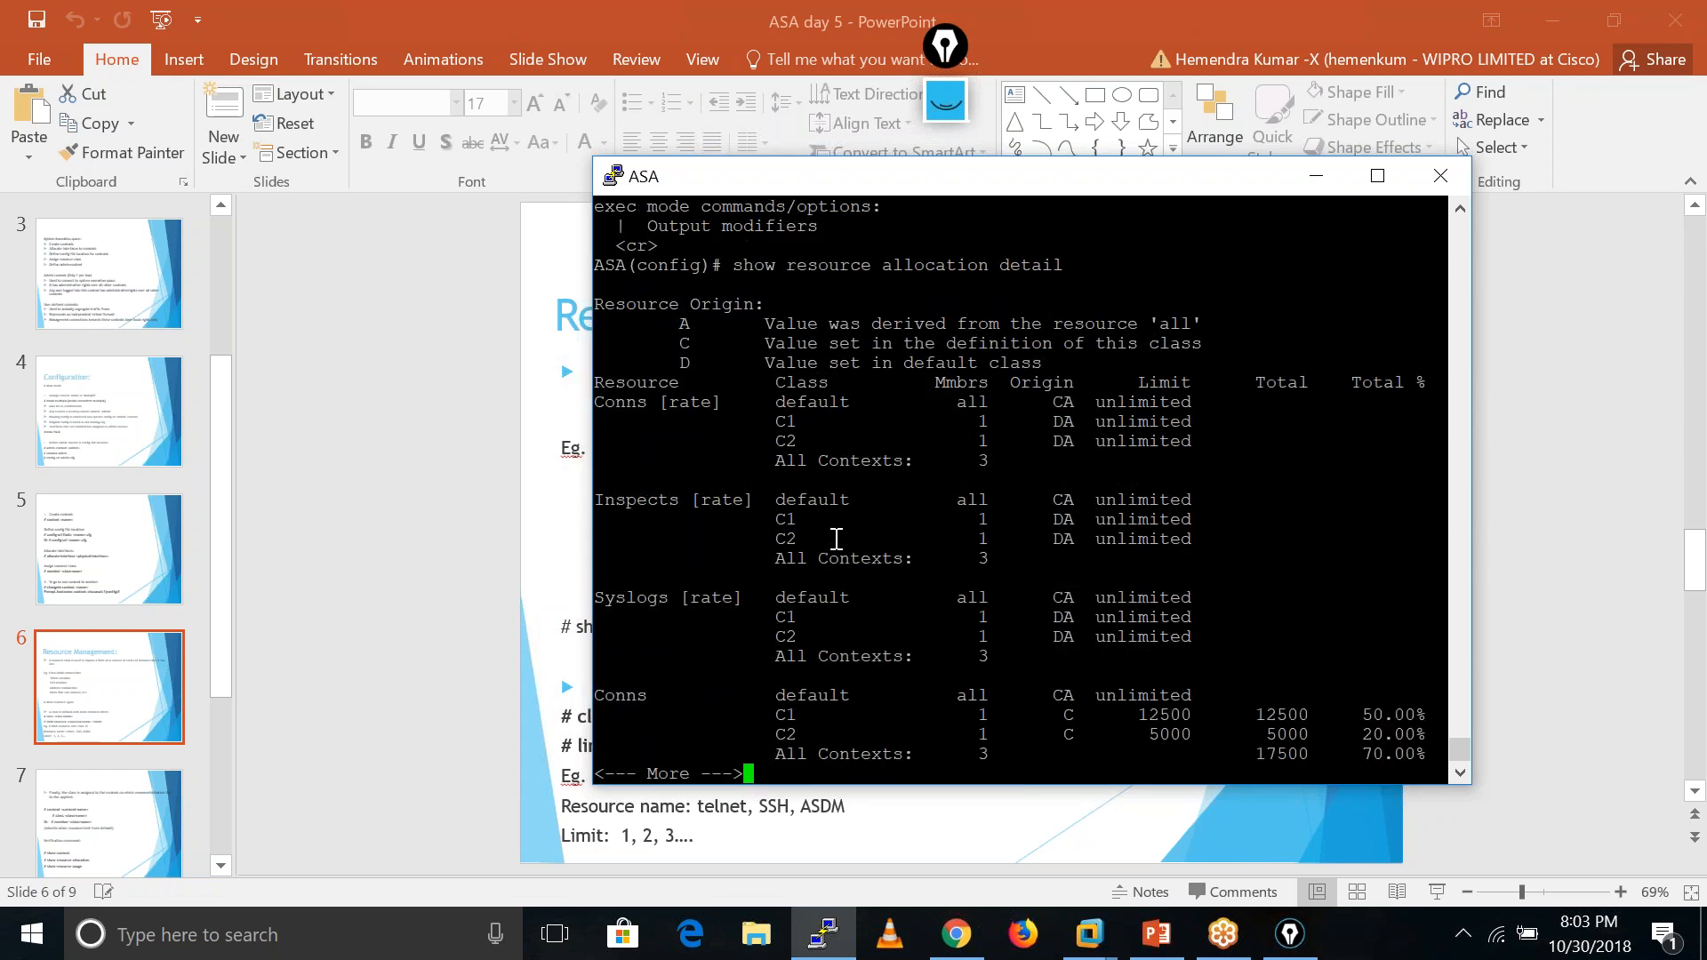
drag(595, 407, 1198, 430)
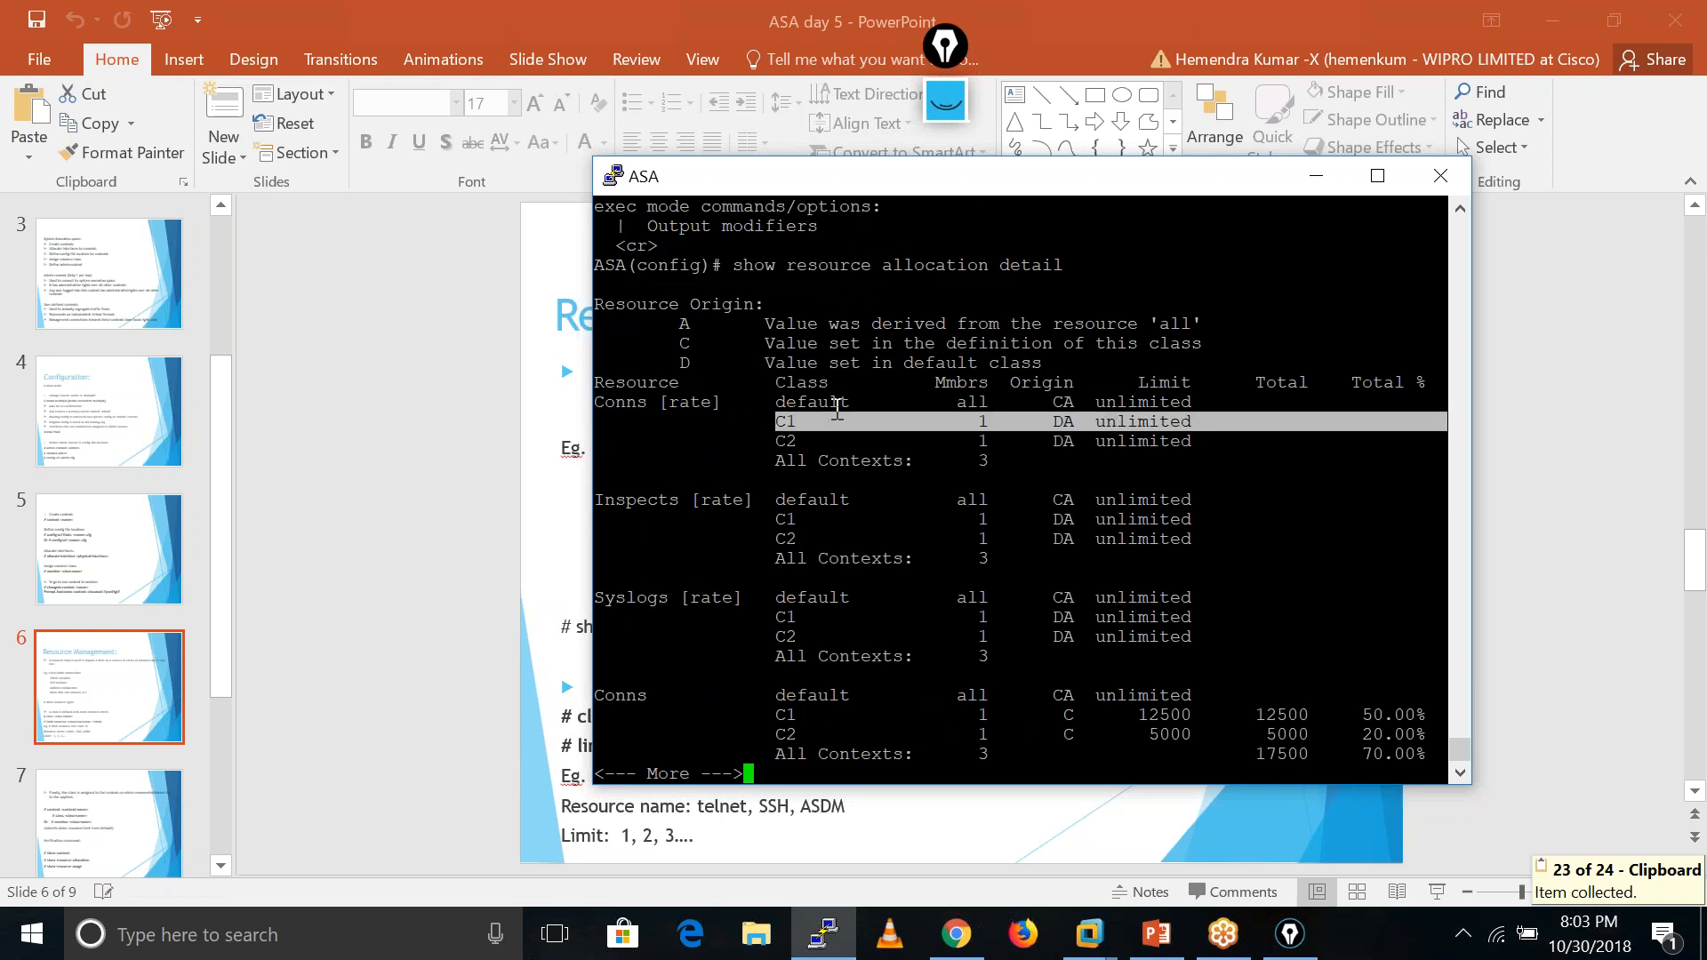
- Maximize the PuTTY window and rerun show resource allocation detail
click(1381, 179)
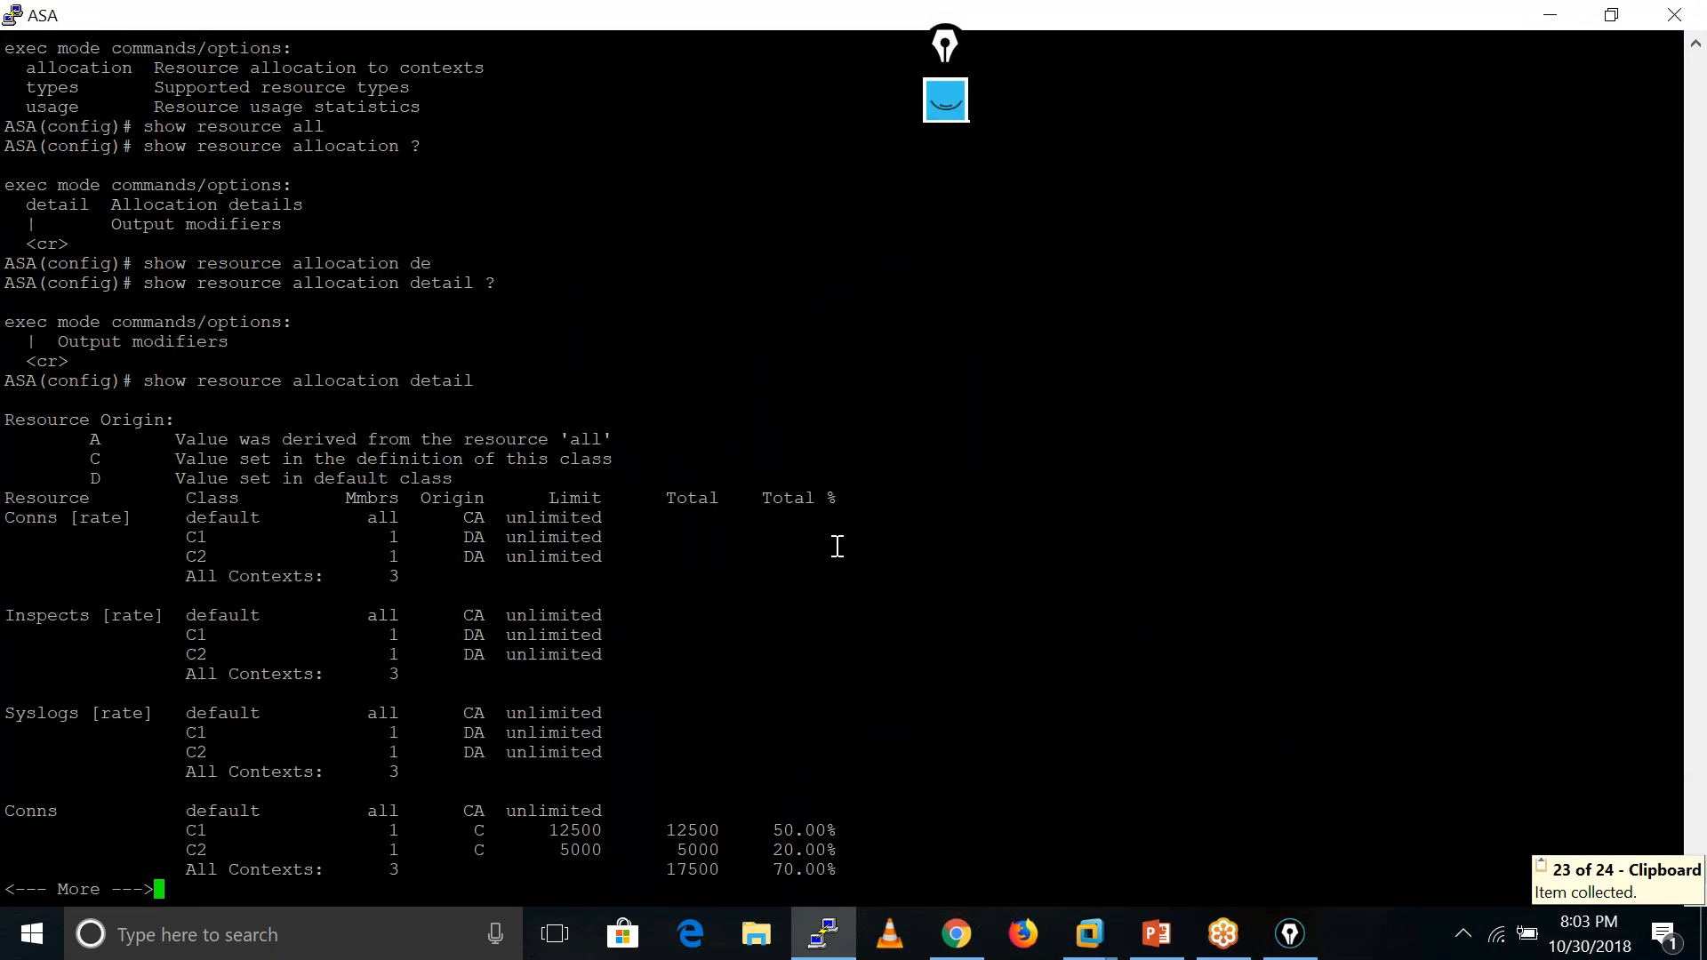
key(Return)
key(Return)
key(Return)
key(Return)
key(Return)
key(Return)
key(Up)
key(Return)
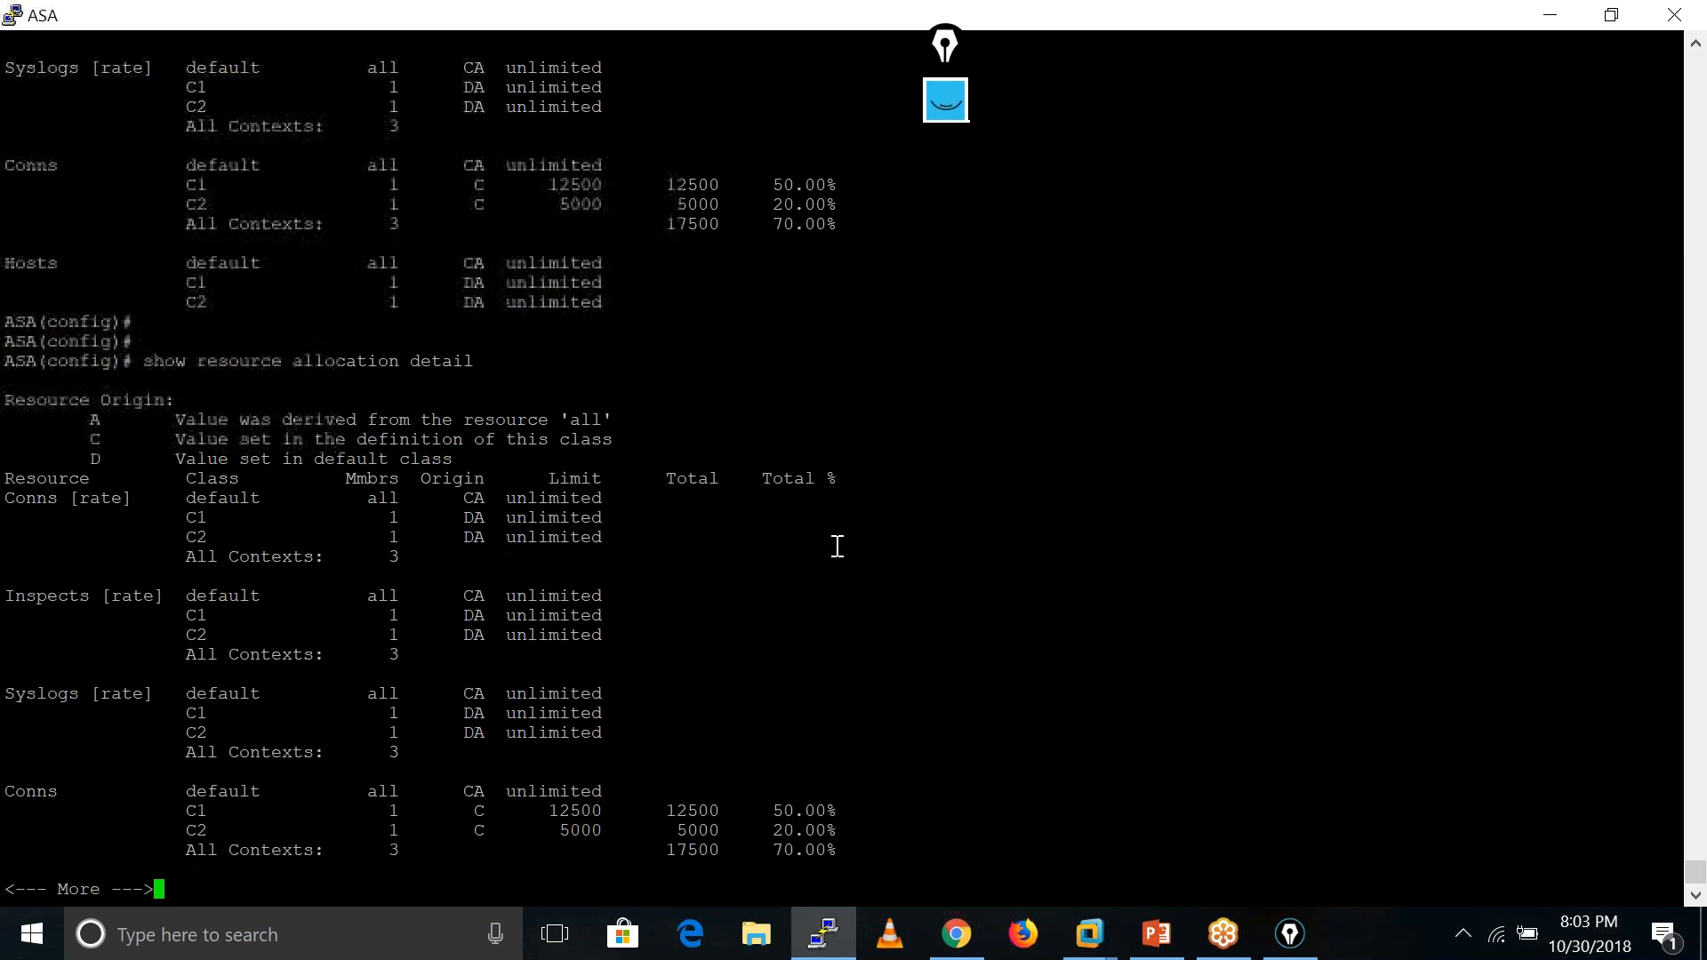
key(Return)
key(Return)
key(Return)
key(Return)
key(Return)
key(Return)
key(Return)
key(Return)
key(Return)
key(Return)
key(Return)
key(Return)
key(Return)
key(Return)
key(Return)
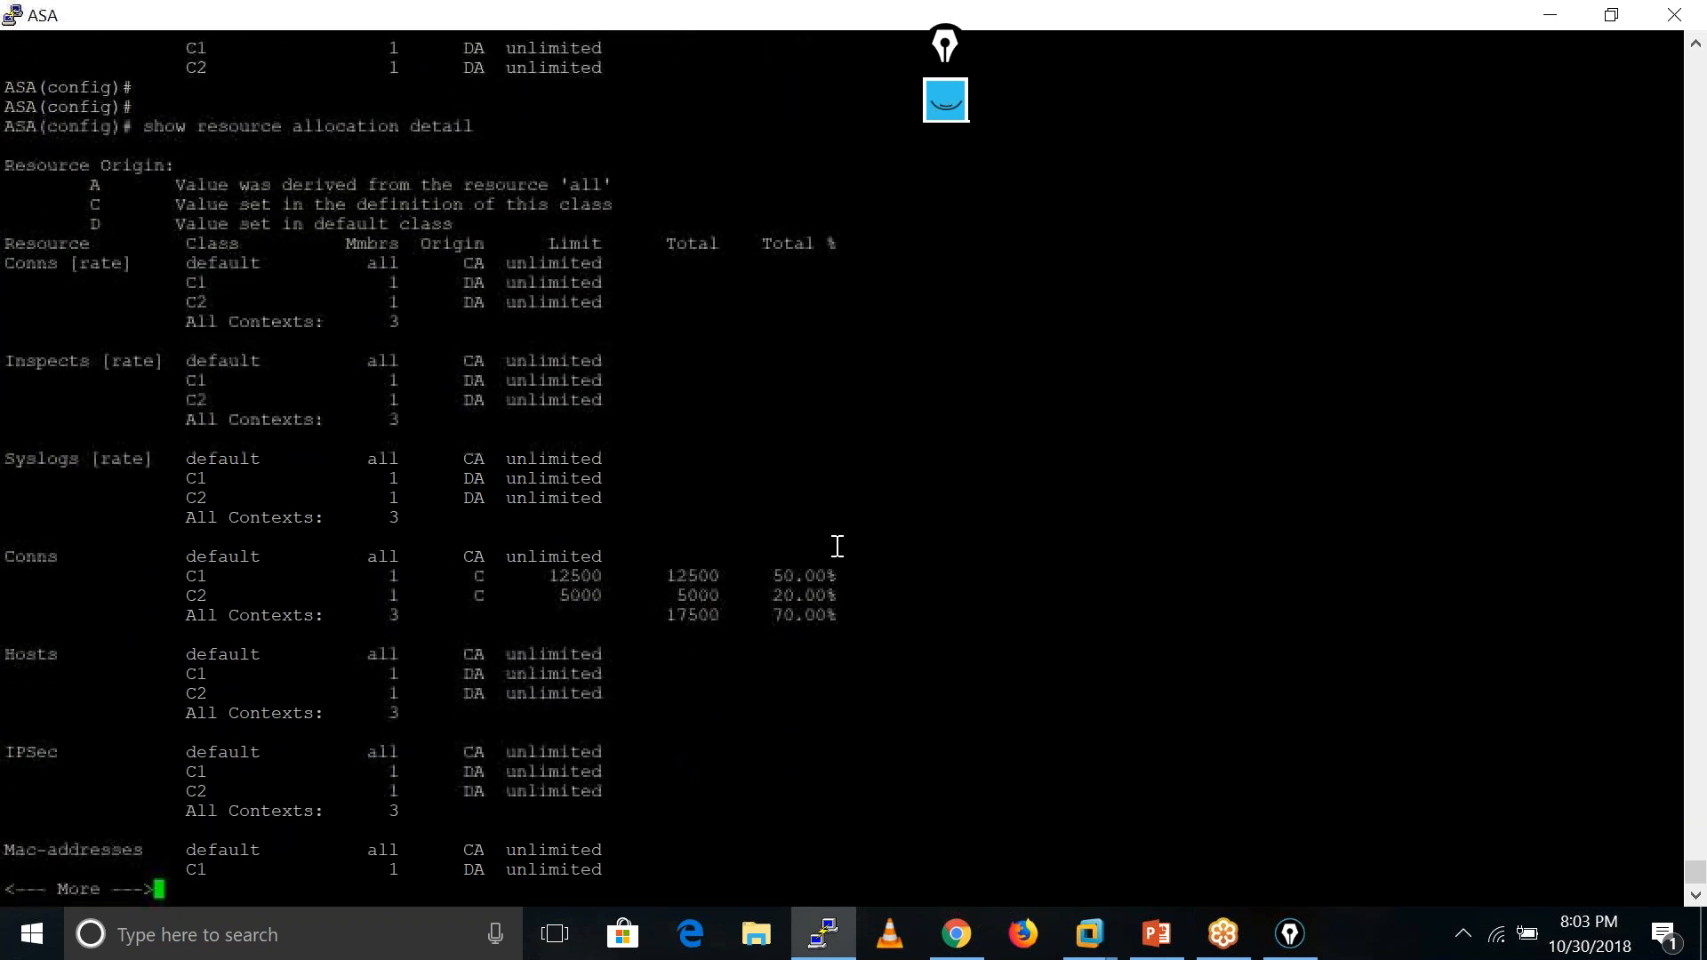
key(Return)
key(Return)
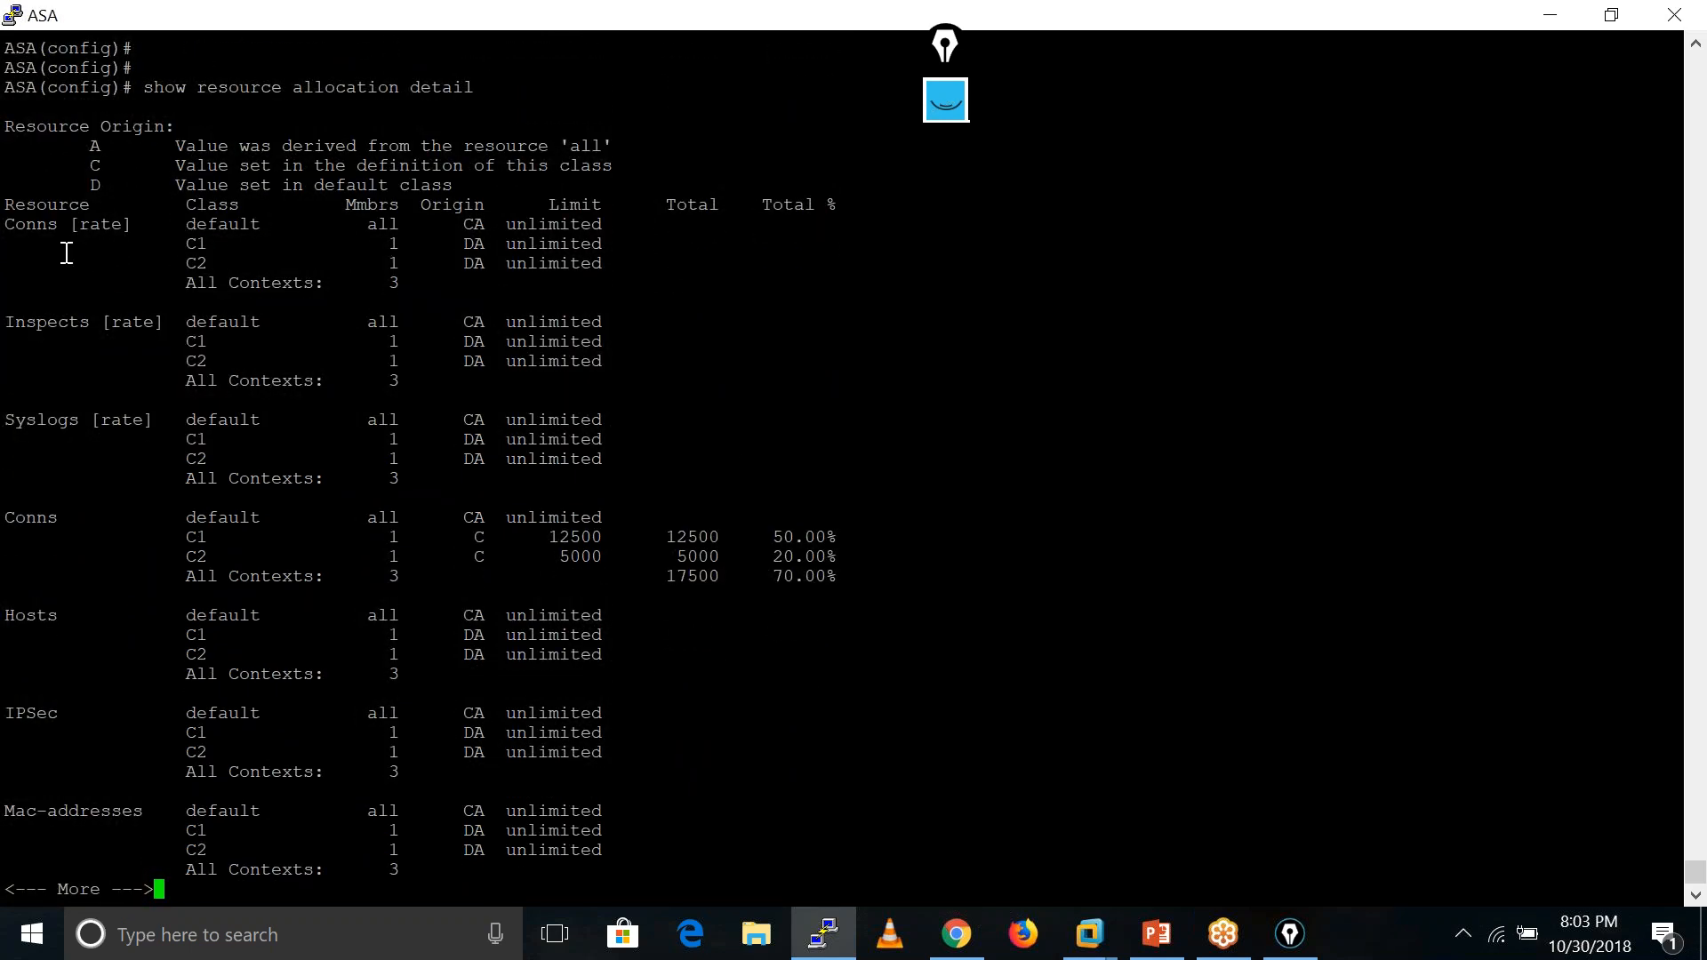
- Highlight the Conns limits (C1 12500, C2, 17500 total), then page on to ASDM
drag(15, 221, 695, 284)
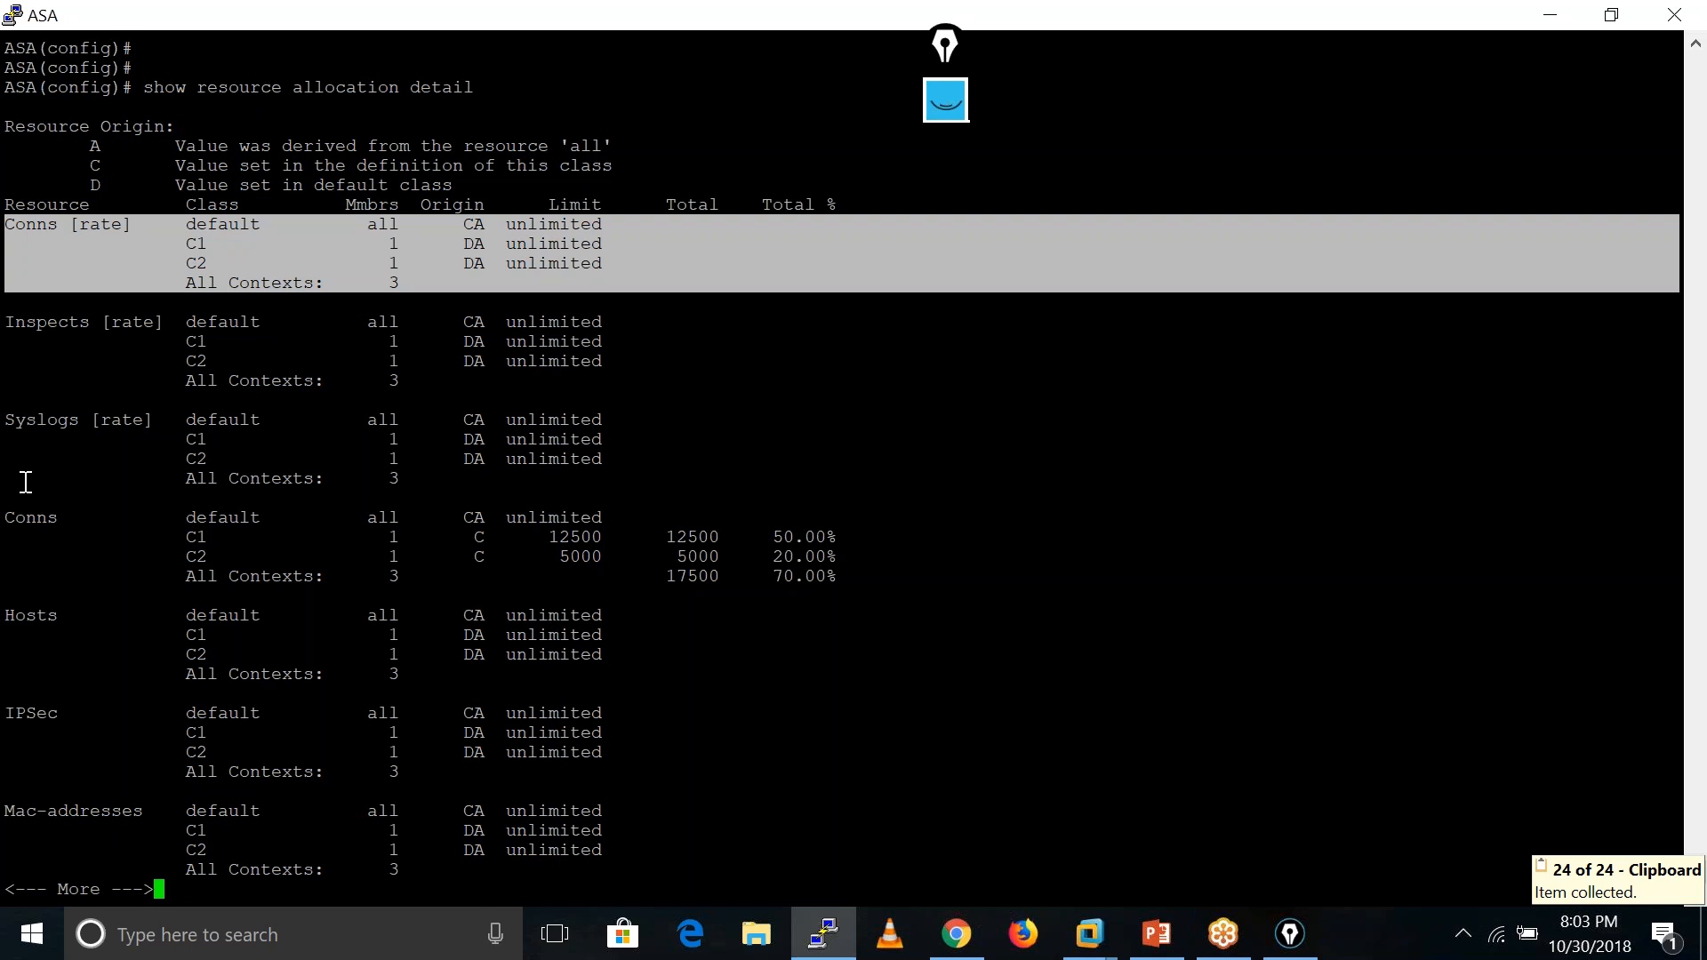
click(15, 519)
drag(15, 520, 1010, 594)
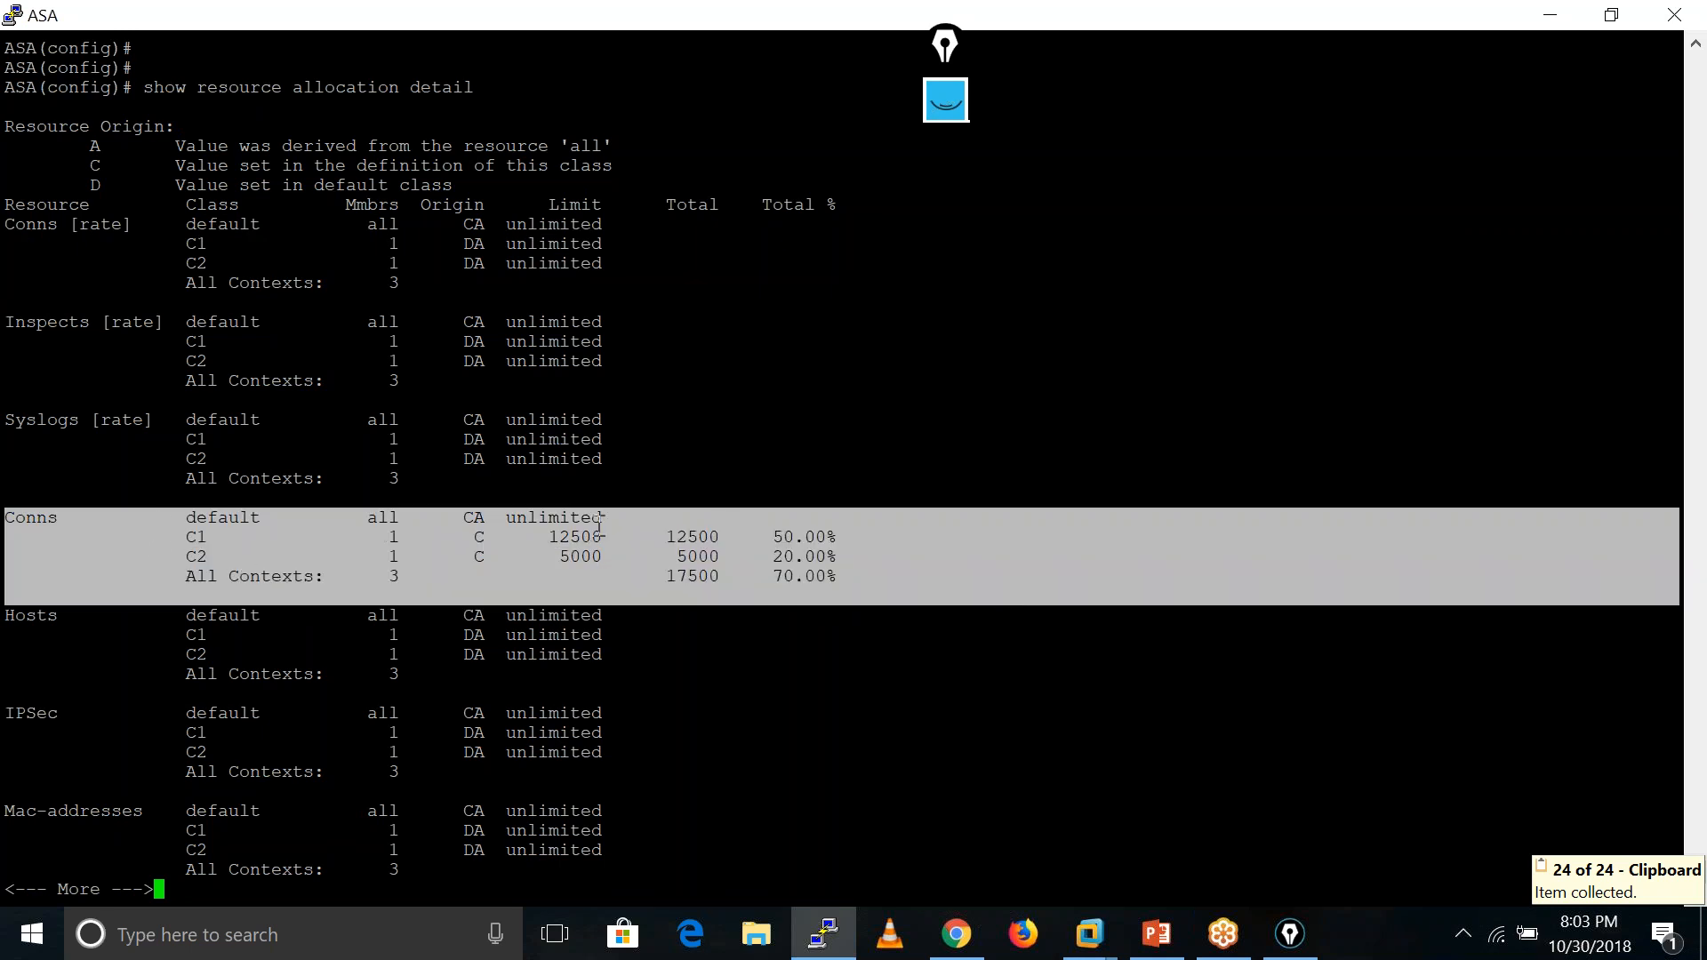
drag(547, 540, 608, 542)
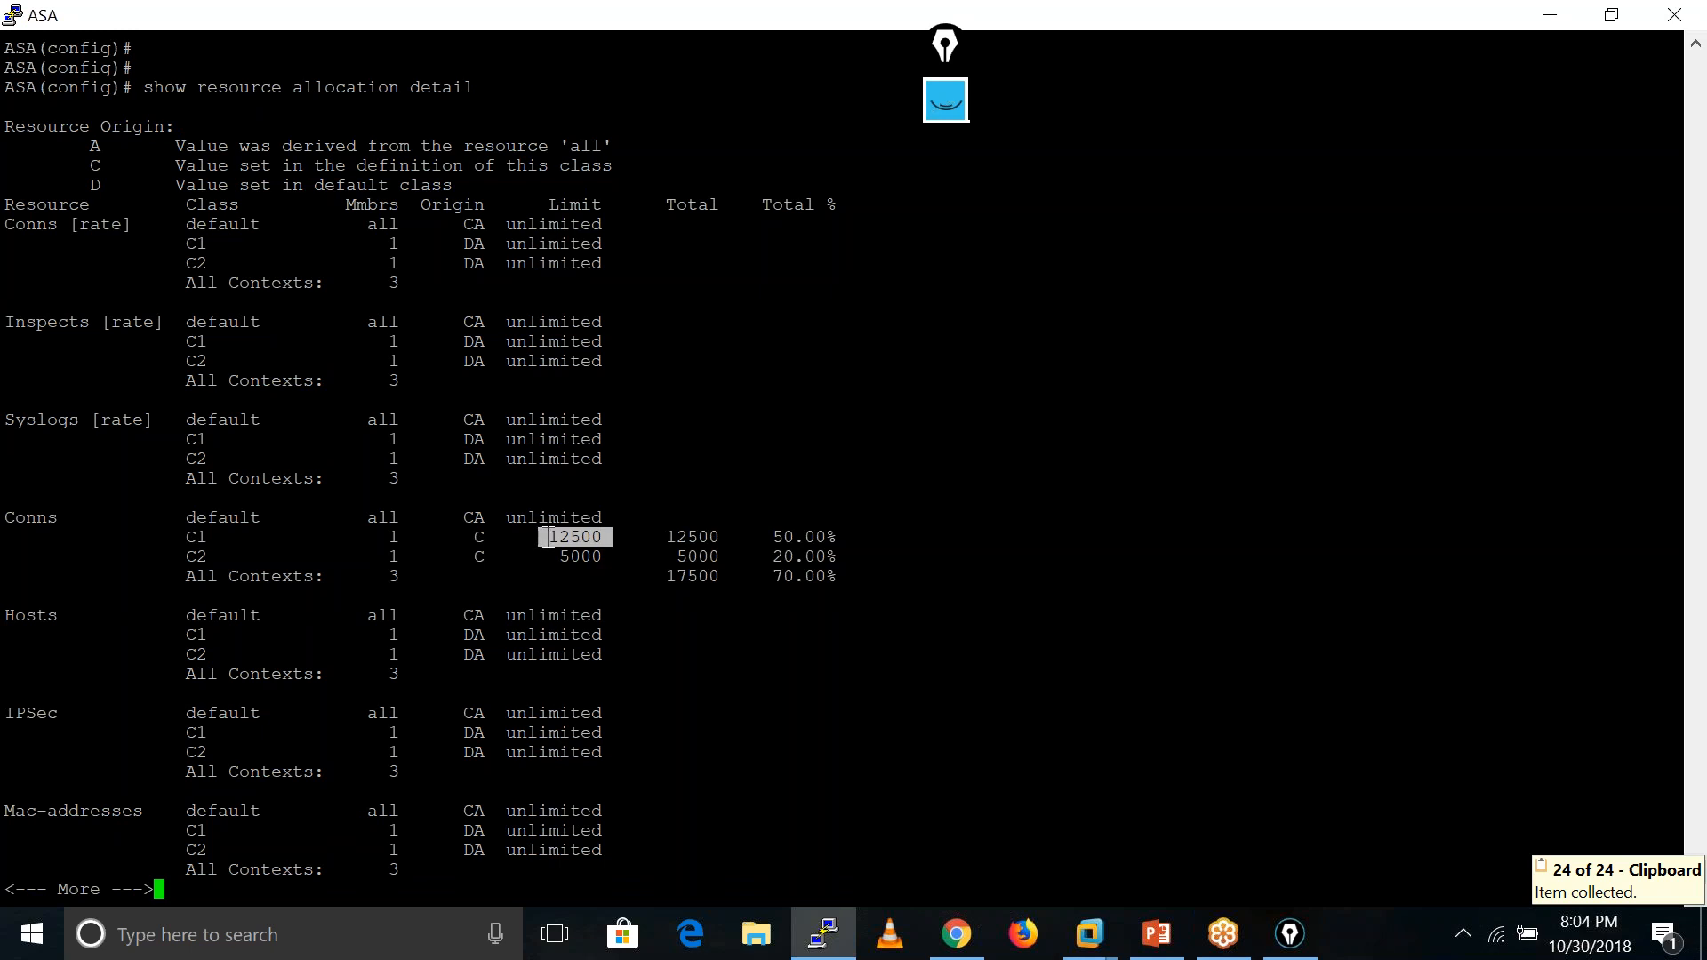
drag(179, 559, 803, 565)
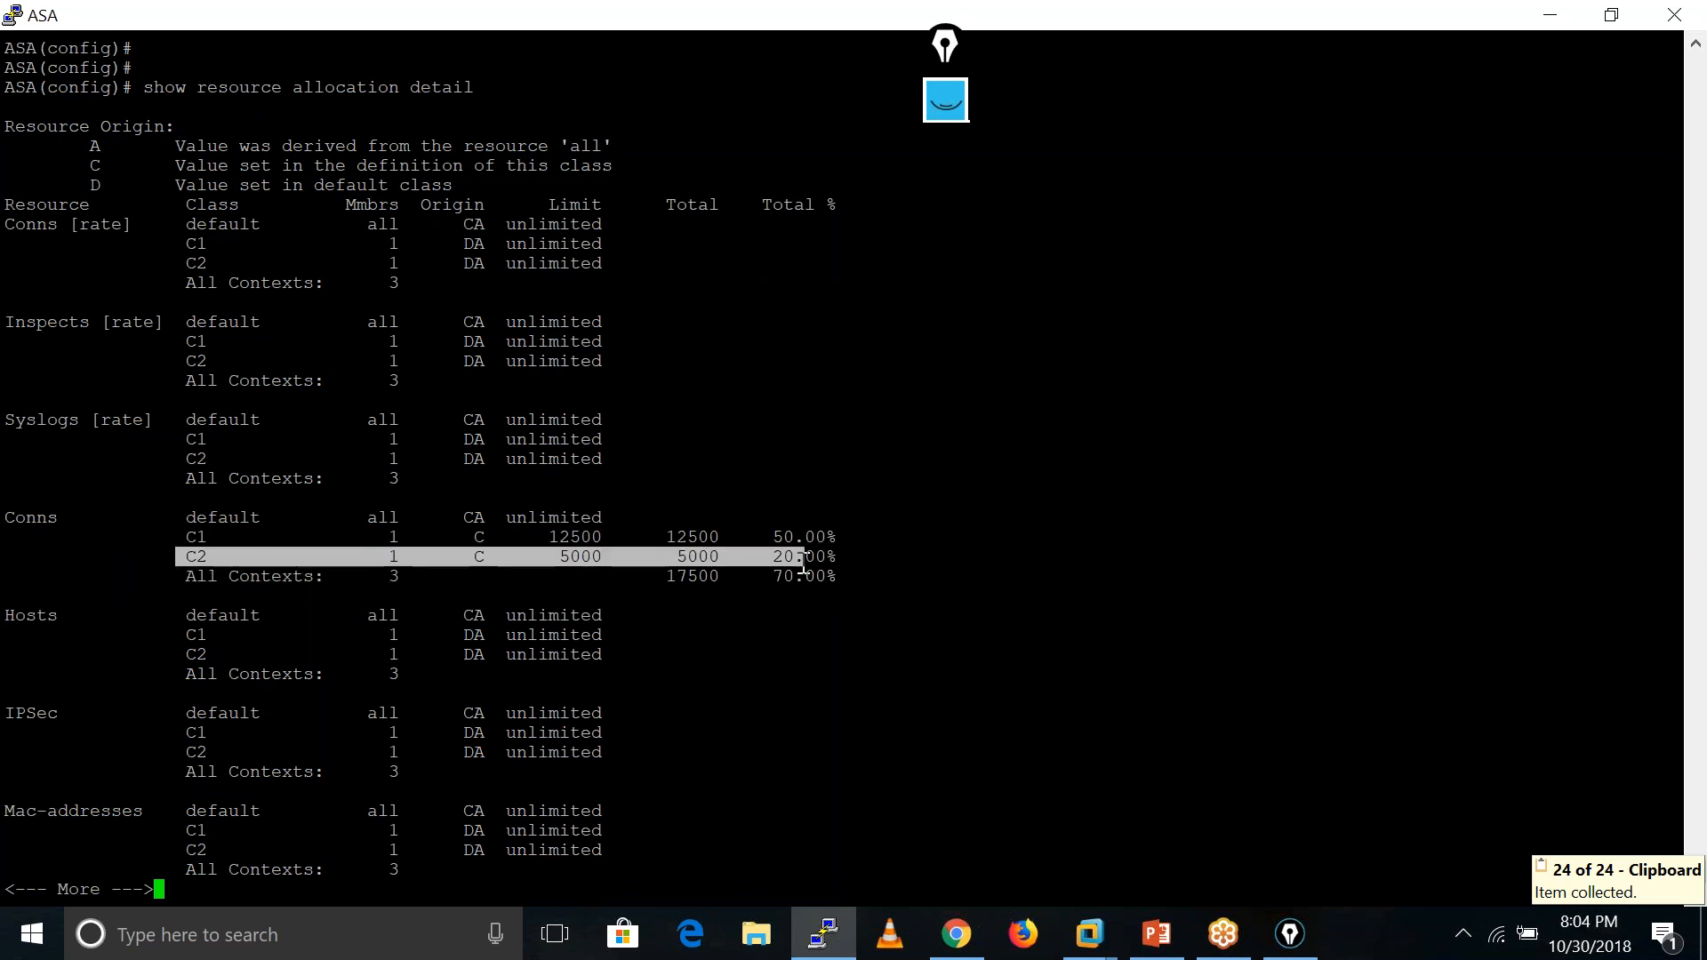
click(570, 542)
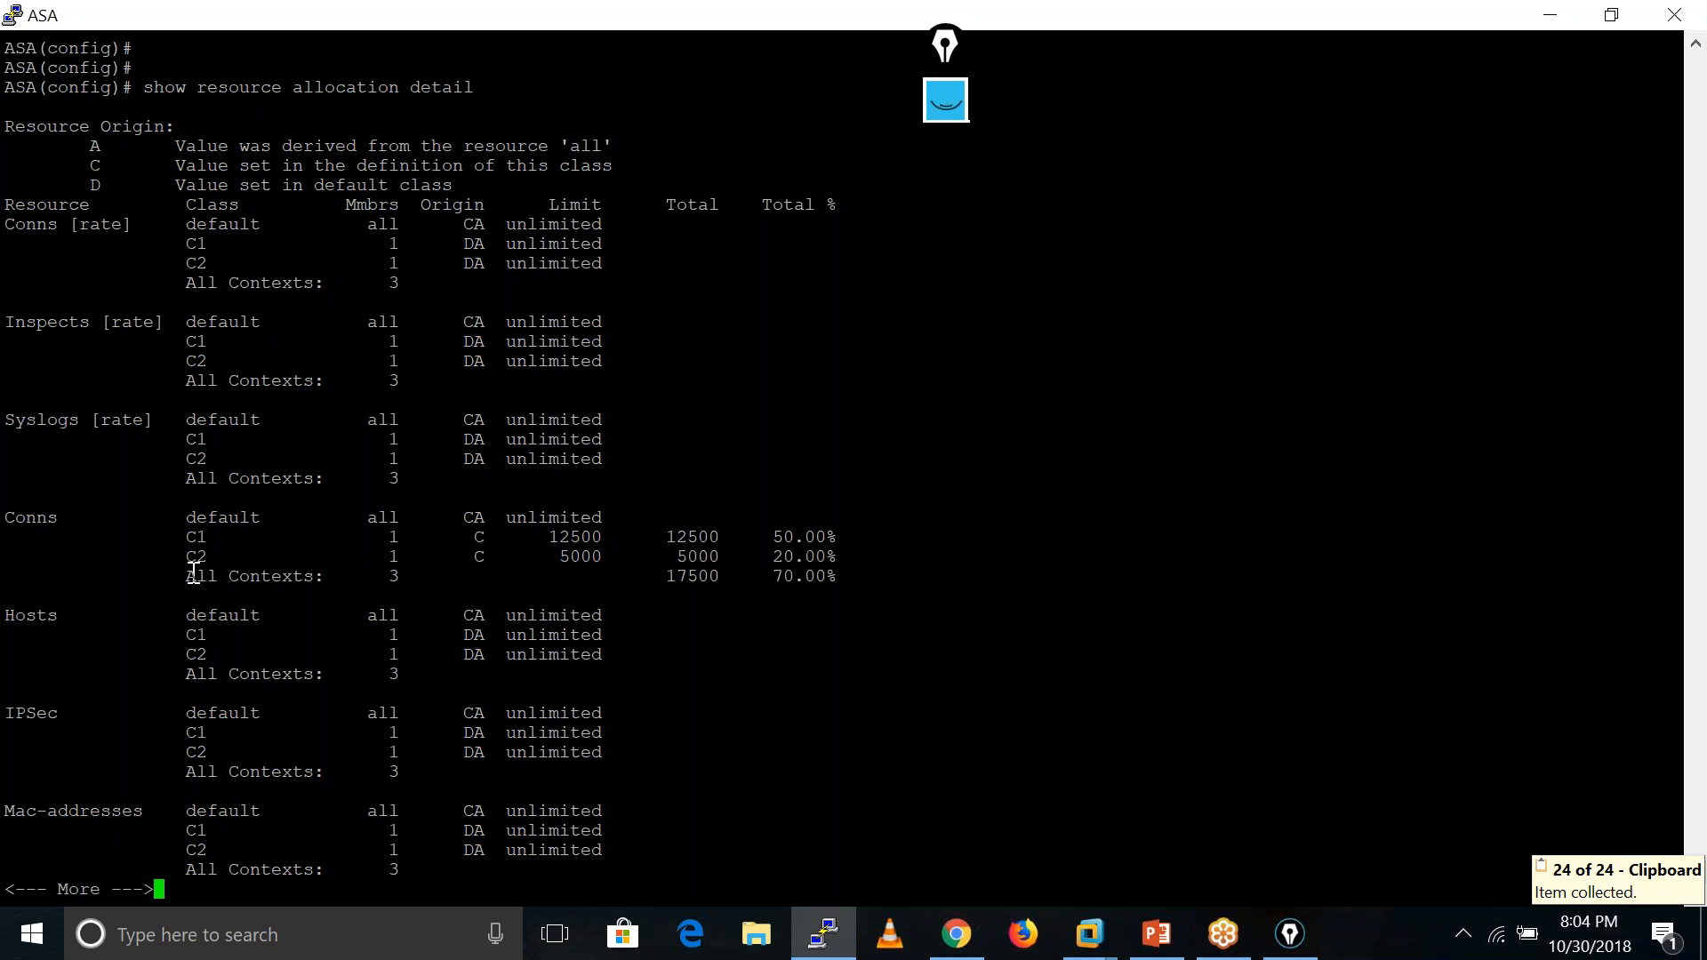
drag(181, 578, 732, 583)
click(687, 583)
triple_click(687, 583)
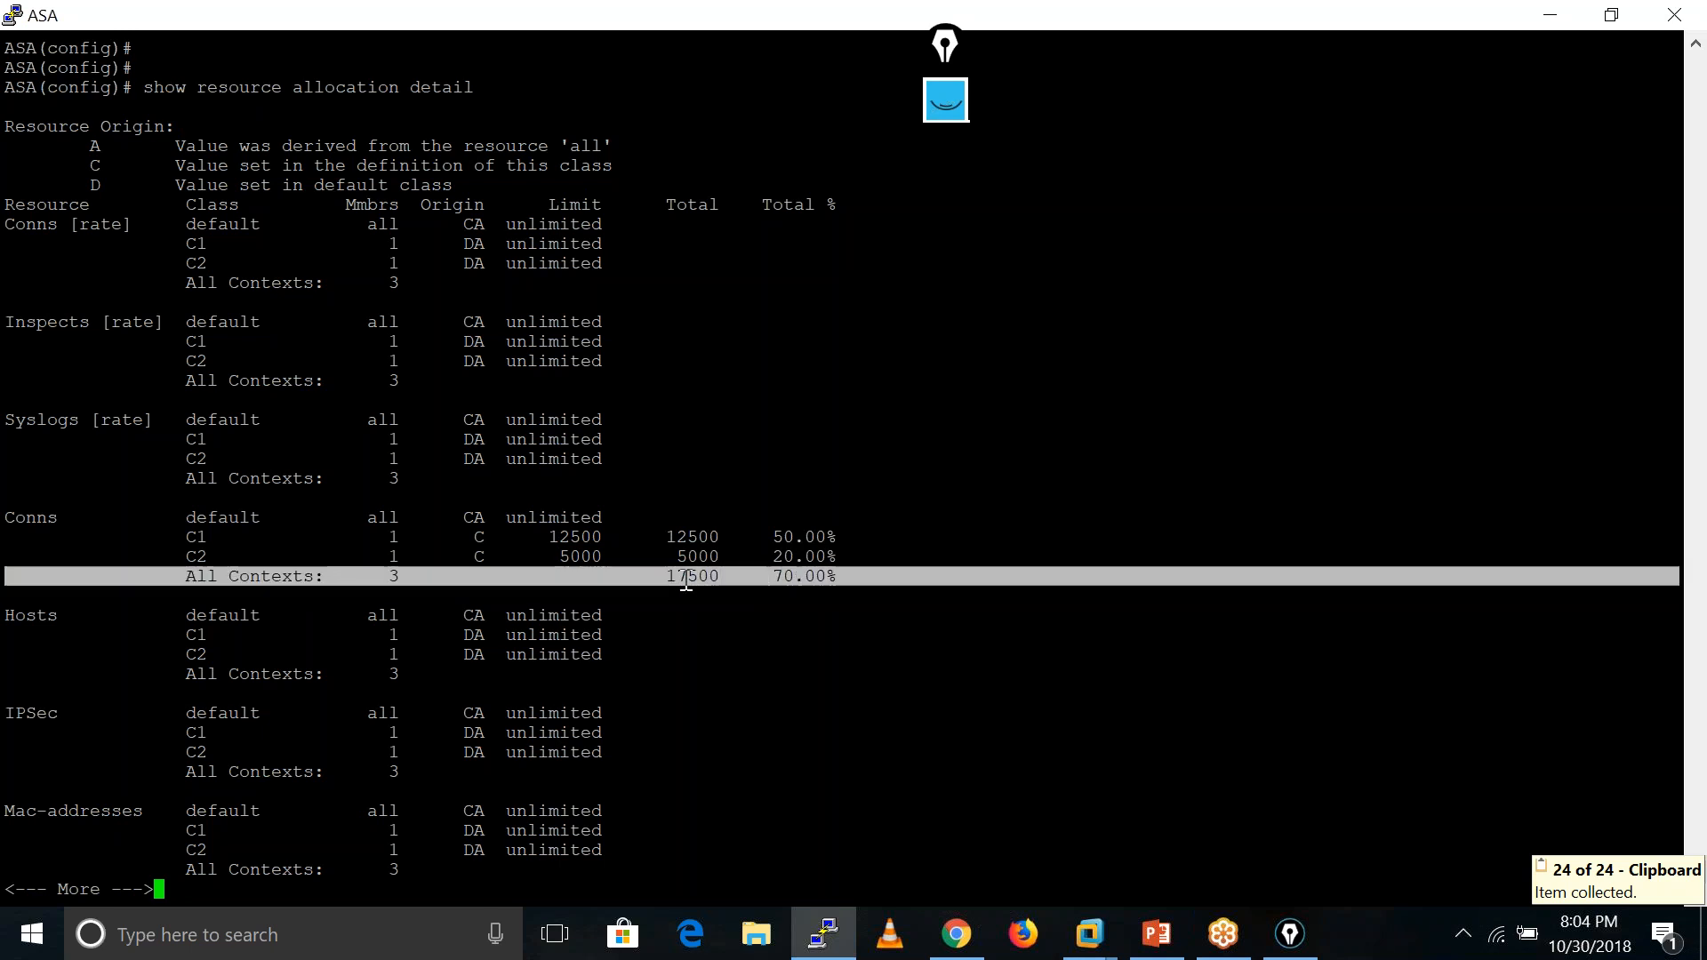
click(687, 582)
double_click(687, 582)
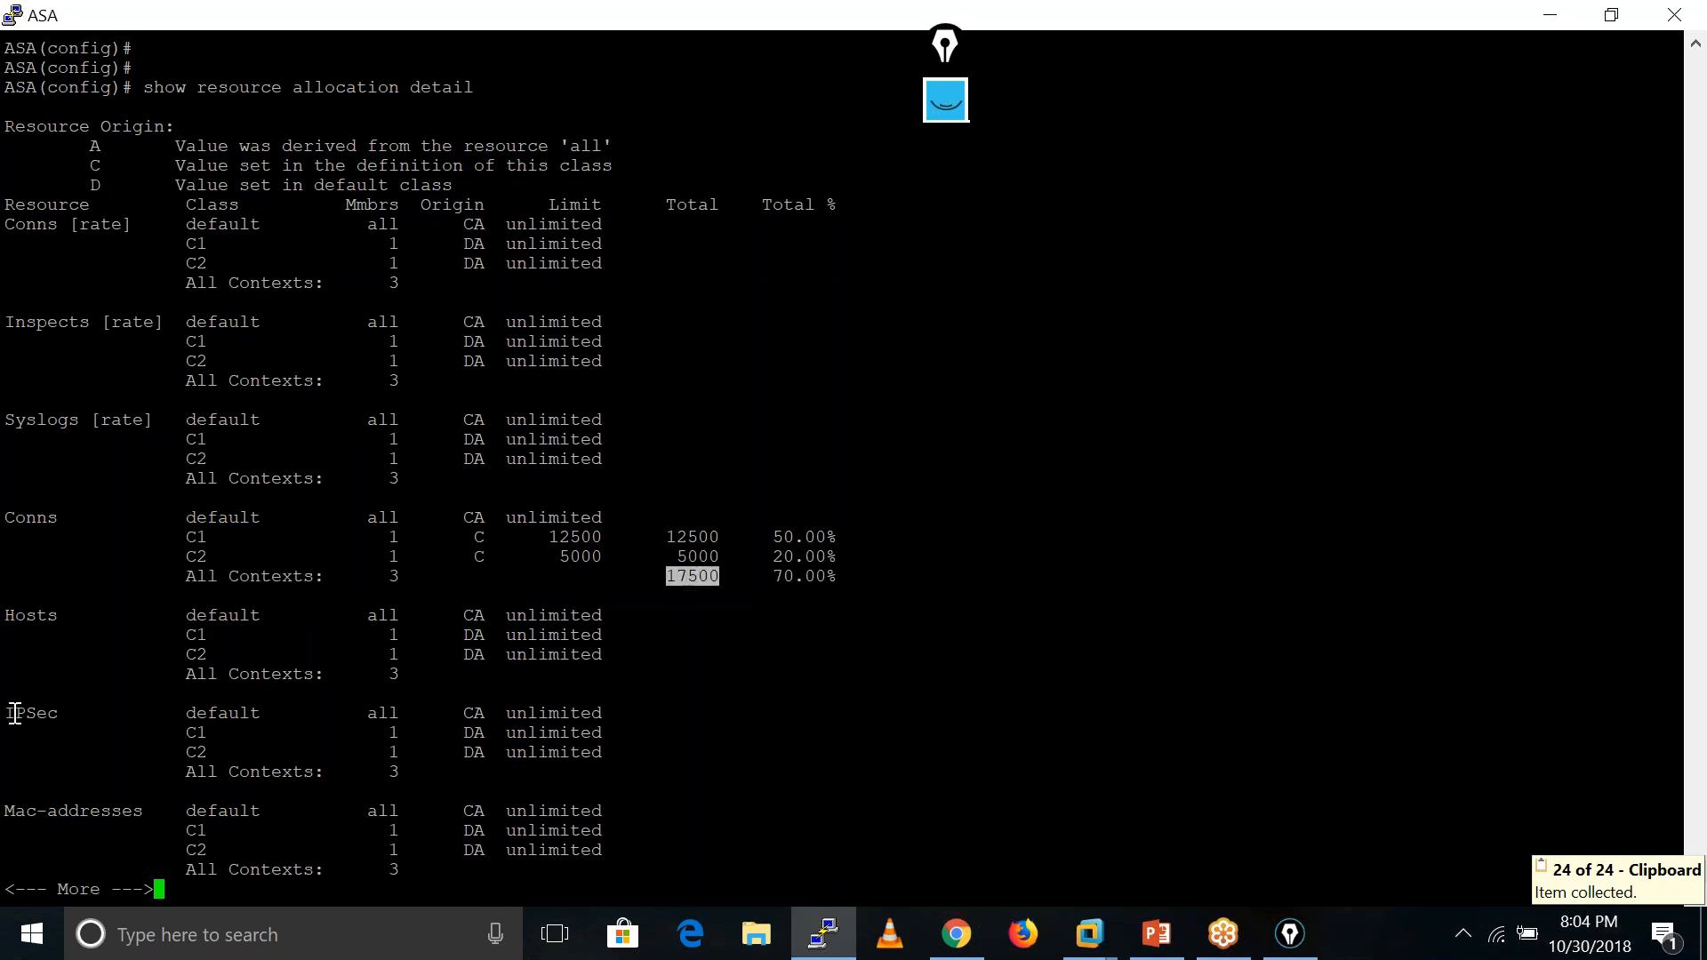
key(Return)
key(Return)
key(Return)
key(Return)
key(Return)
key(Return)
key(Return)
key(Return)
key(Return)
key(Return)
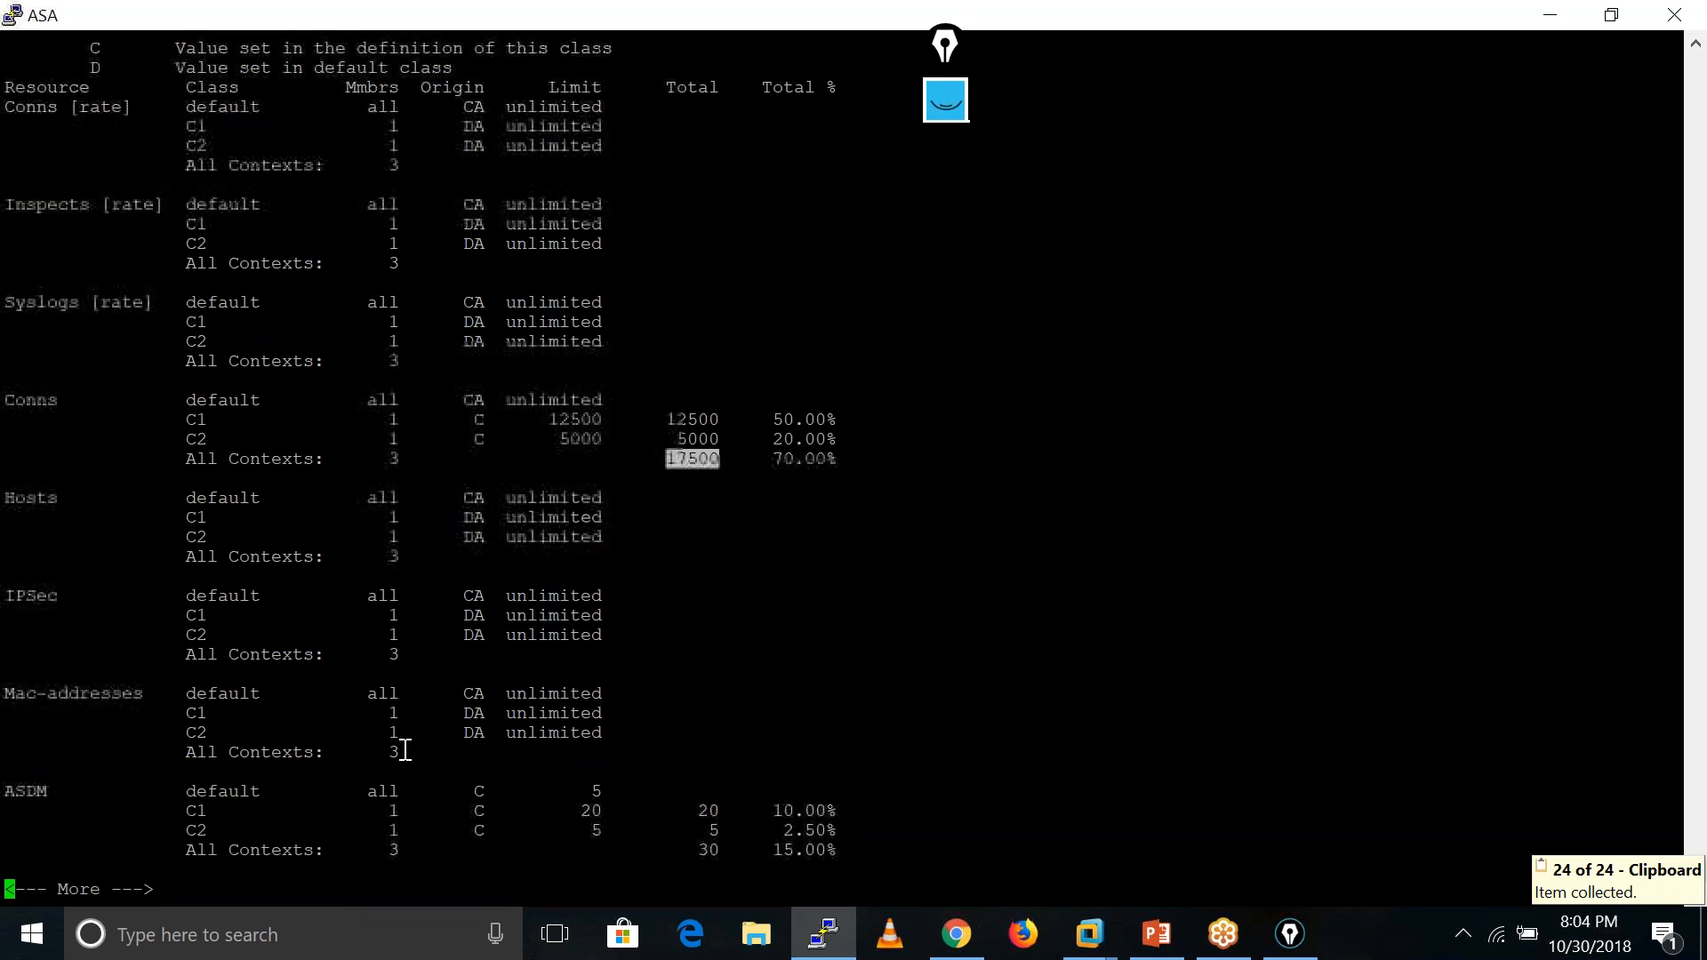
- Page to the end of the output and highlight the ASDM, SSH and Xlates rows for C1 and C2
key(Return)
key(Return)
key(Return)
key(Return)
key(Return)
key(Return)
key(Return)
key(Return)
key(Return)
key(Return)
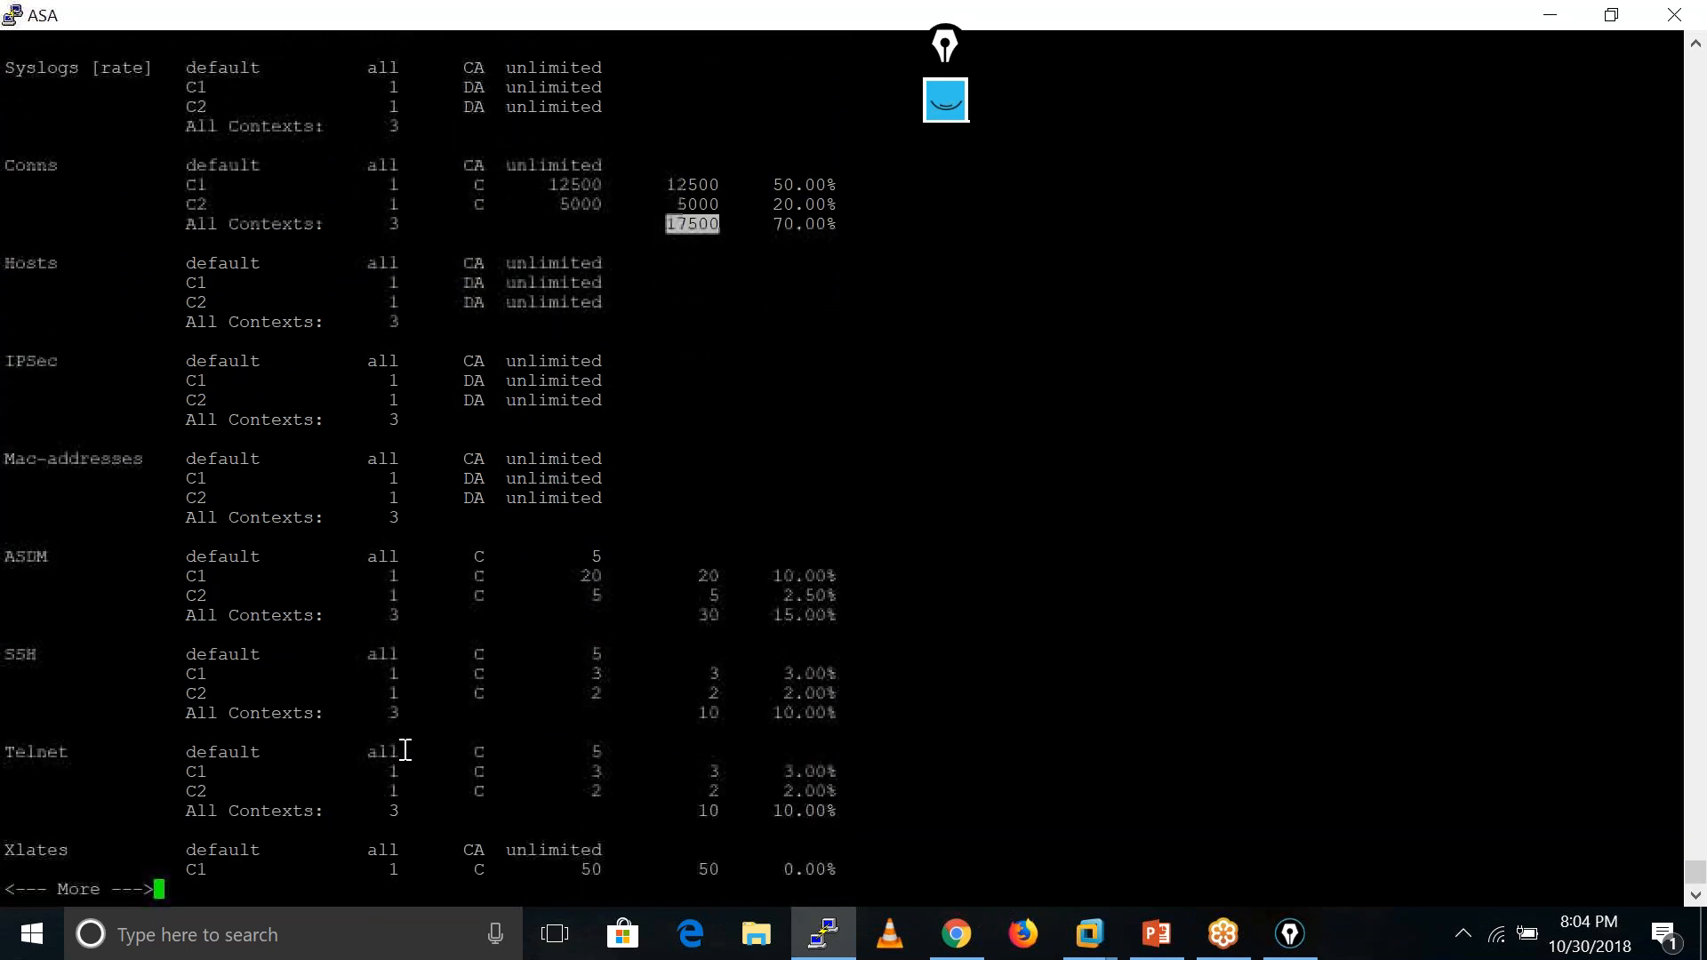
drag(178, 501, 982, 567)
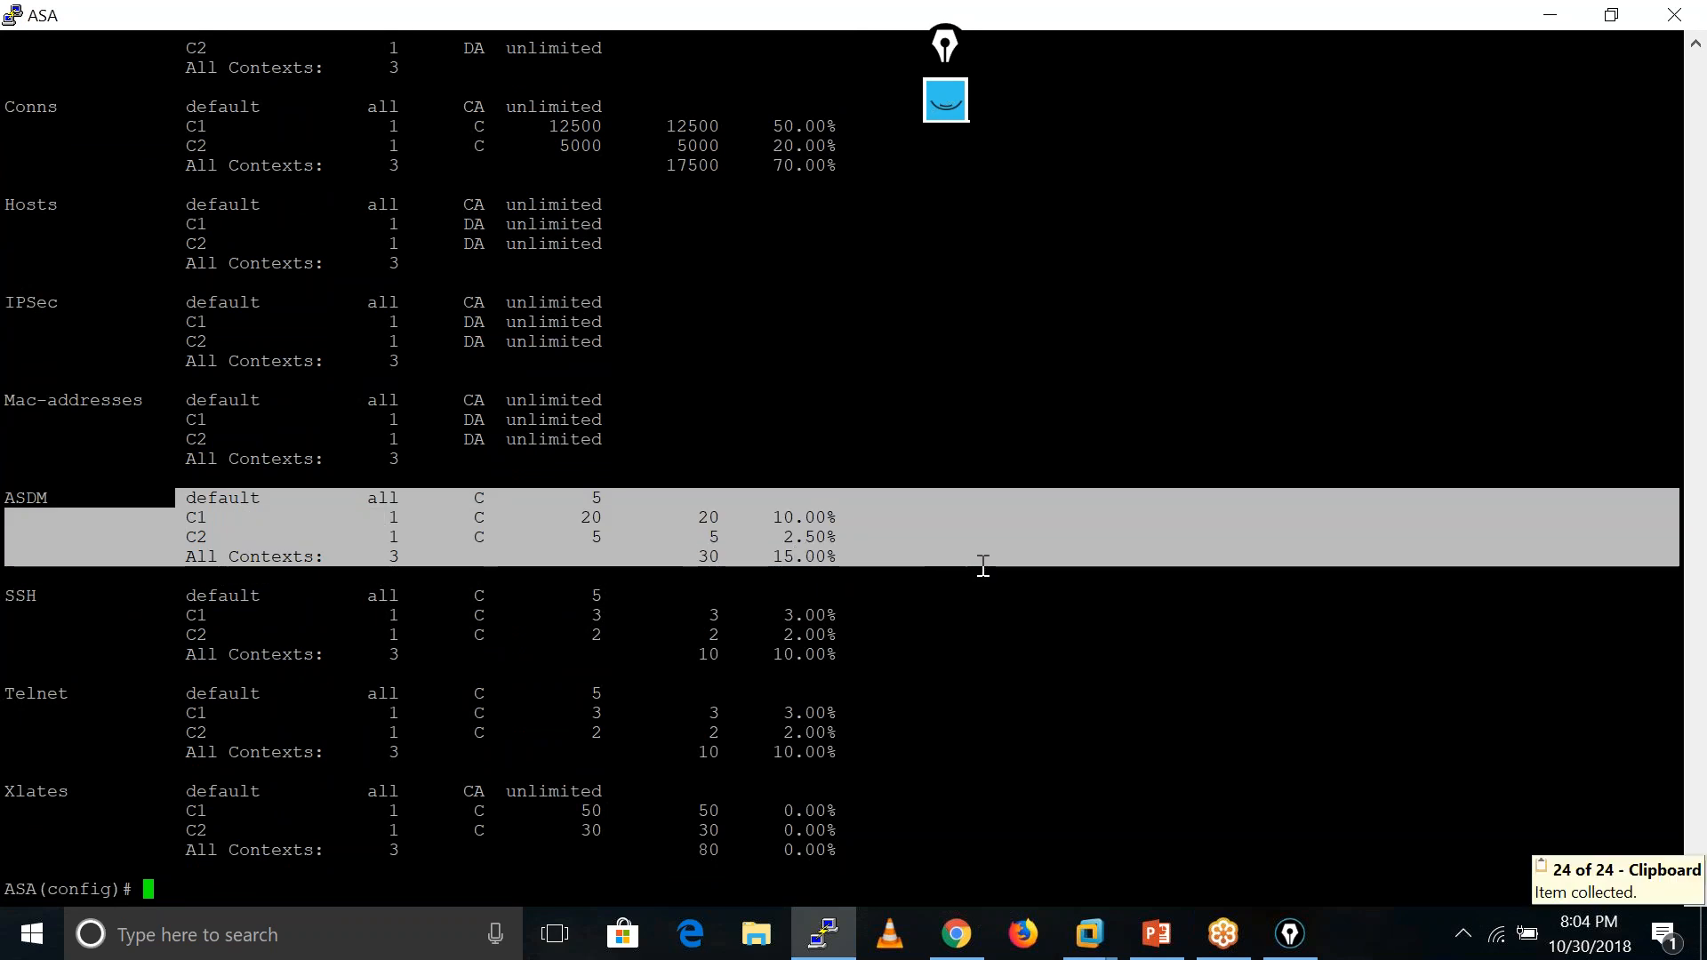
click(983, 566)
drag(169, 519, 1087, 588)
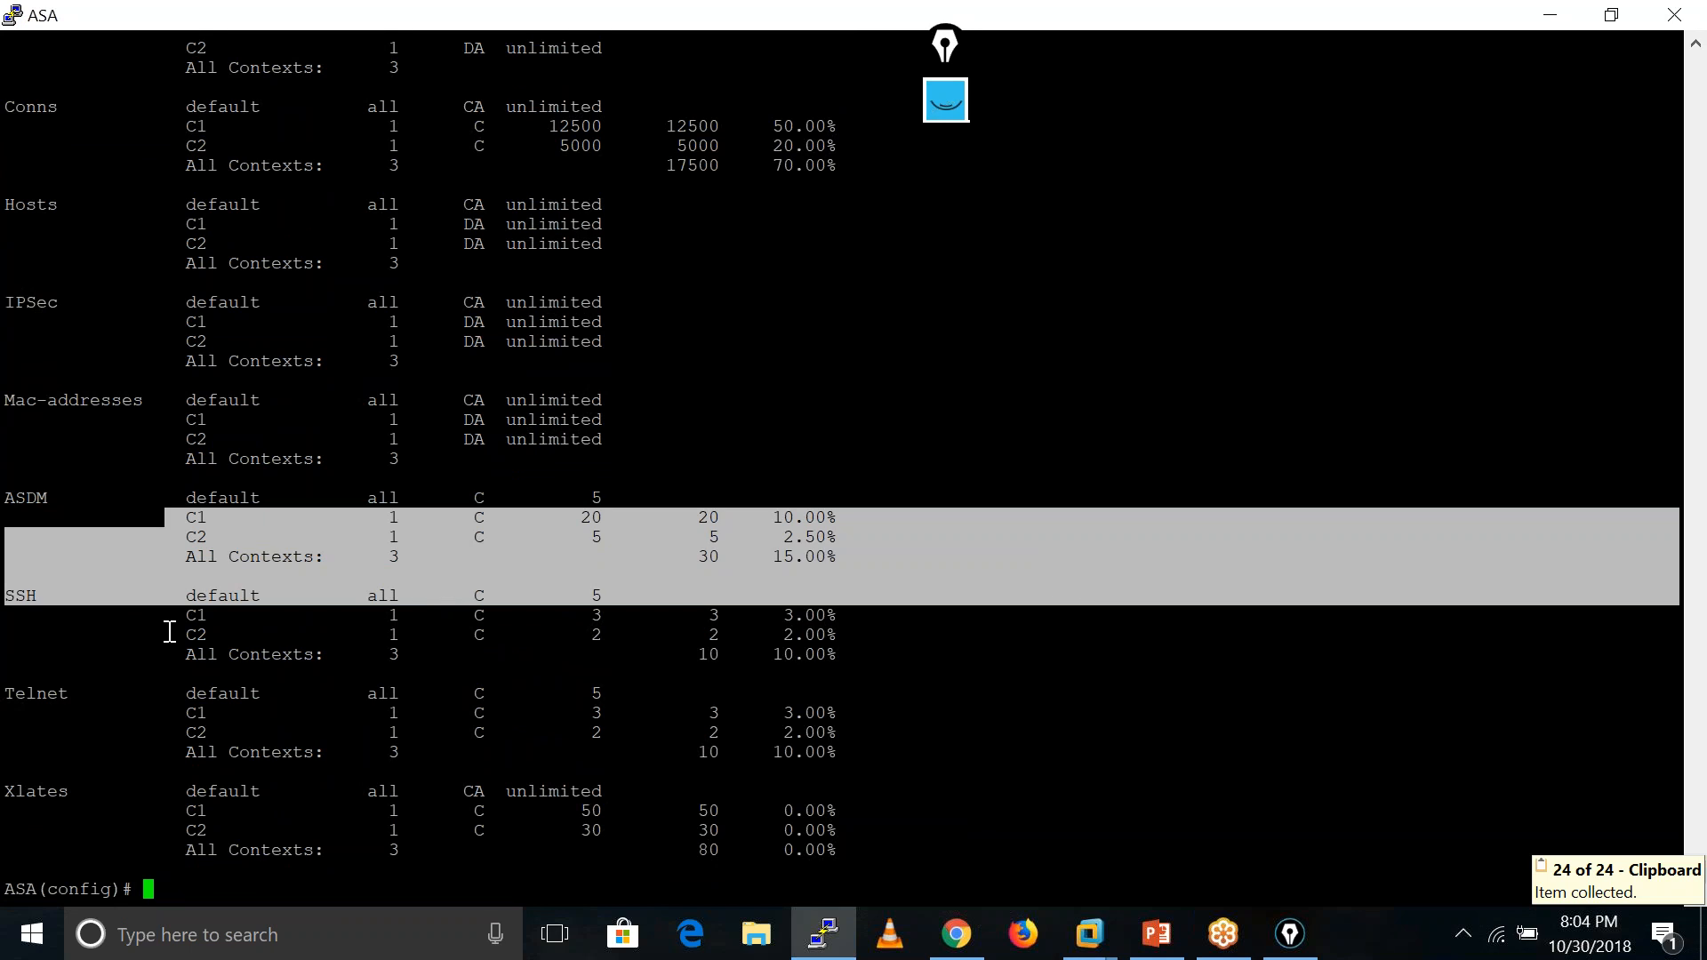
drag(180, 614, 1135, 671)
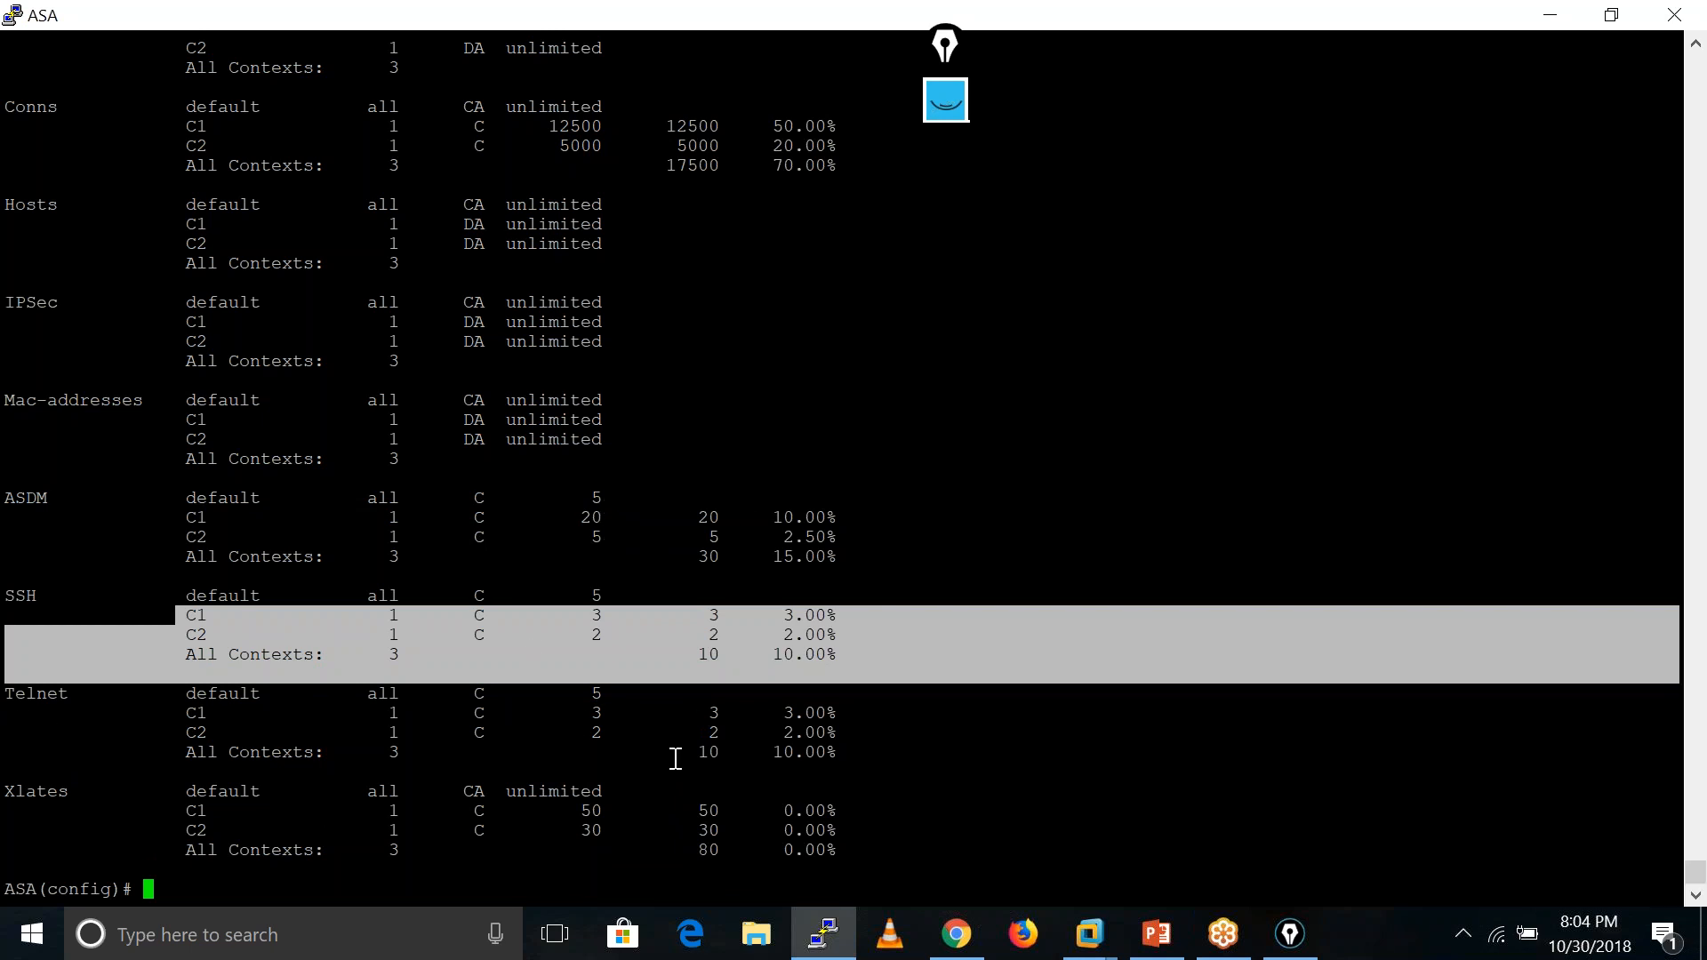
drag(576, 808, 621, 826)
- Save the ASA configuration with wr mem and close the PuTTY session
click(1050, 860)
key(Return)
key(Return)
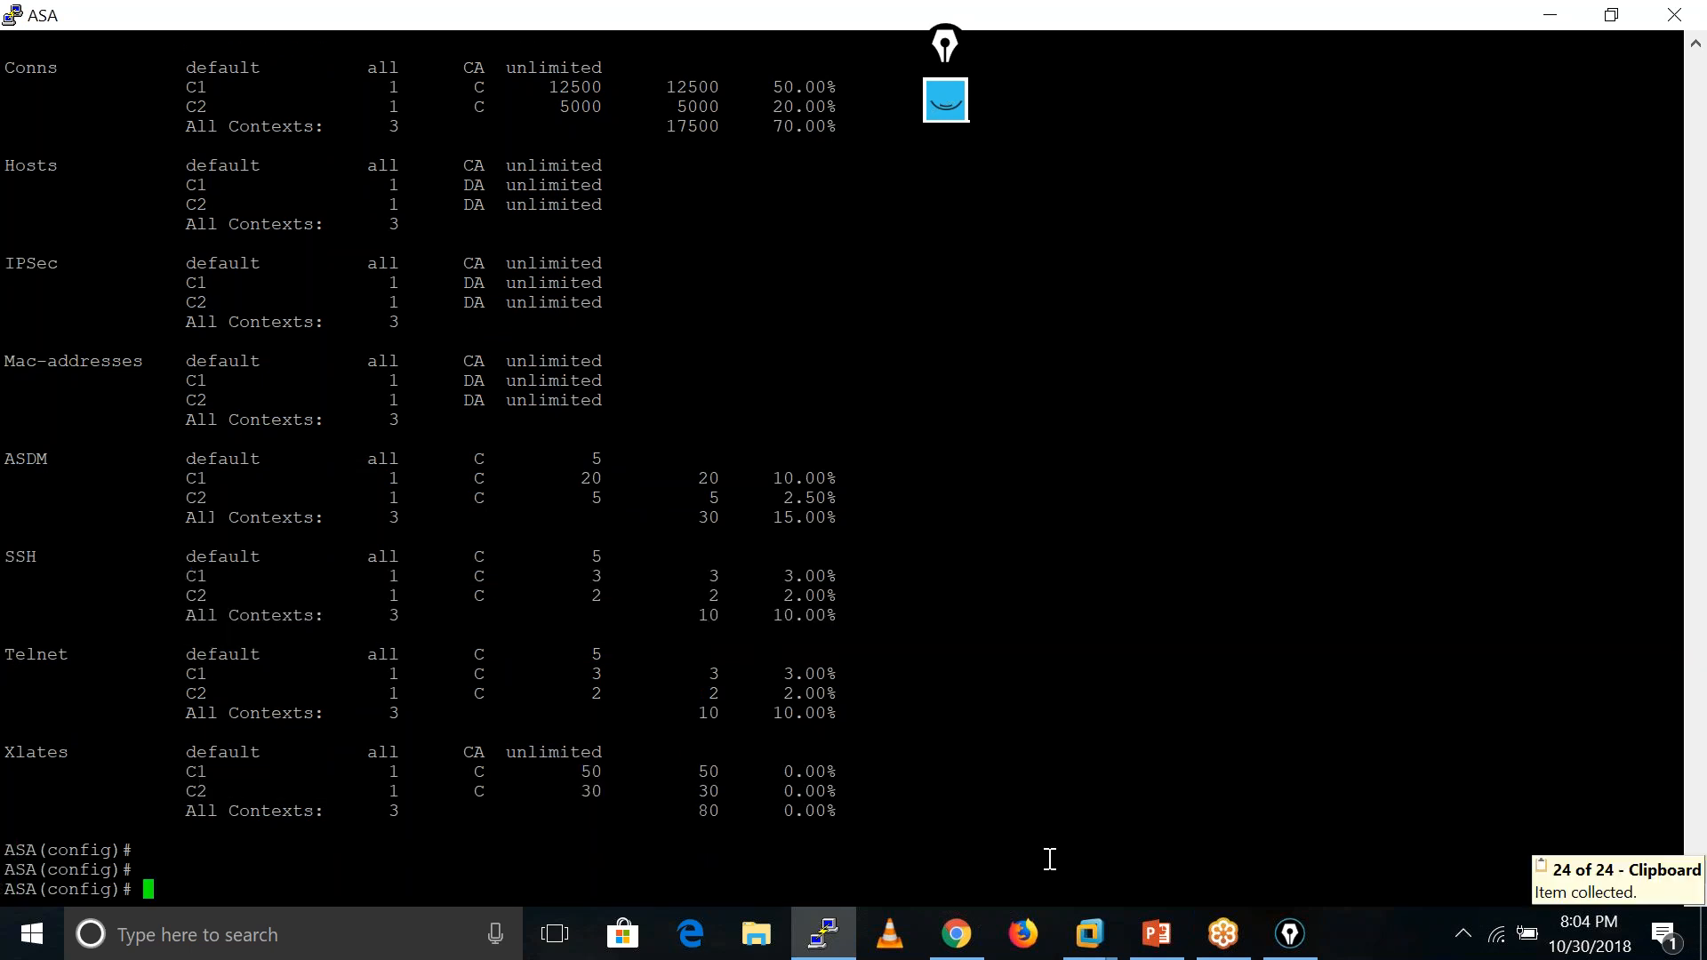
key(Return)
key(Return)
key(Return)
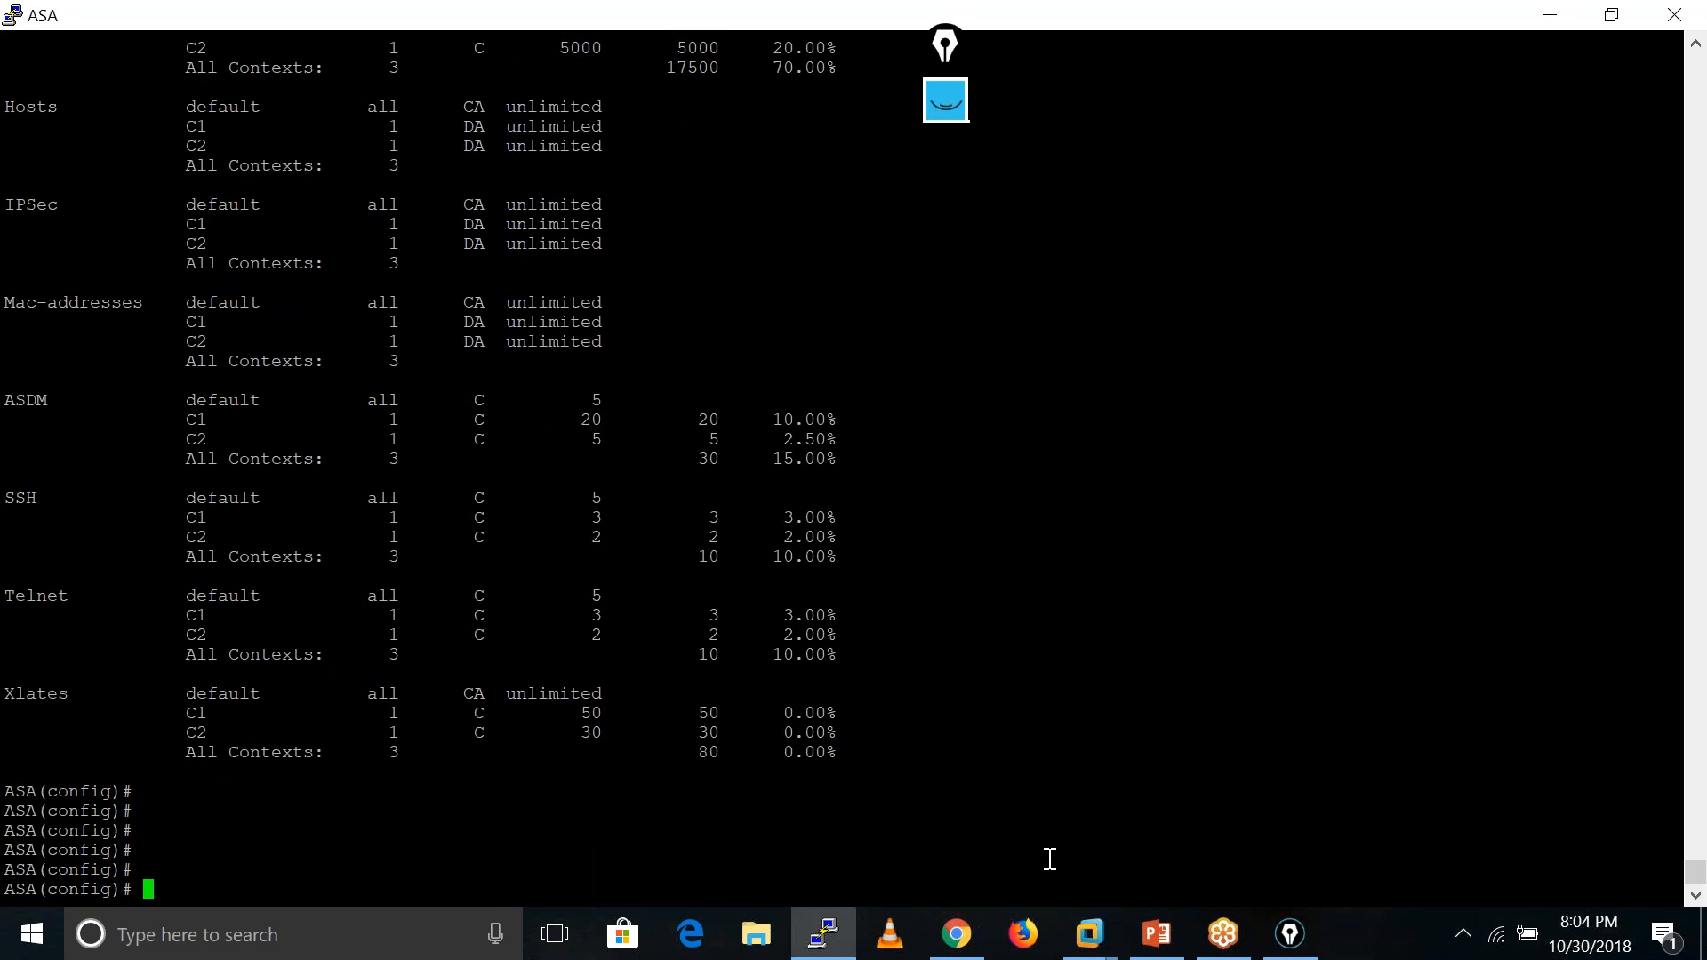
text(wr mem)
key(Return)
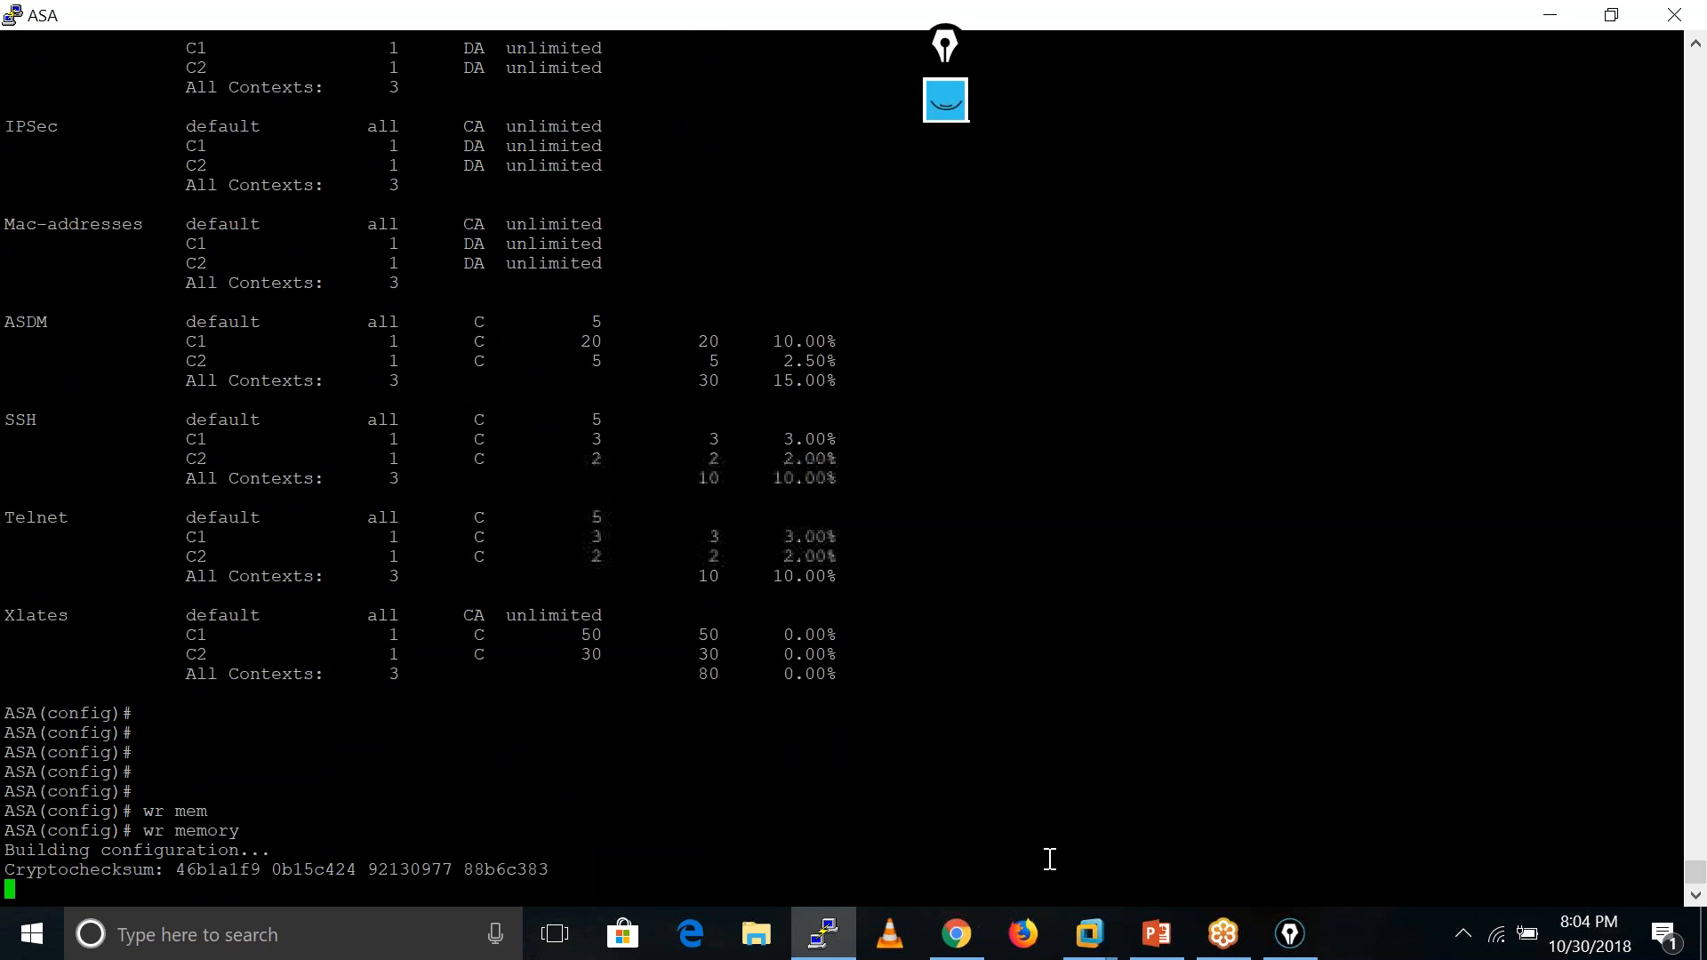
click(1683, 28)
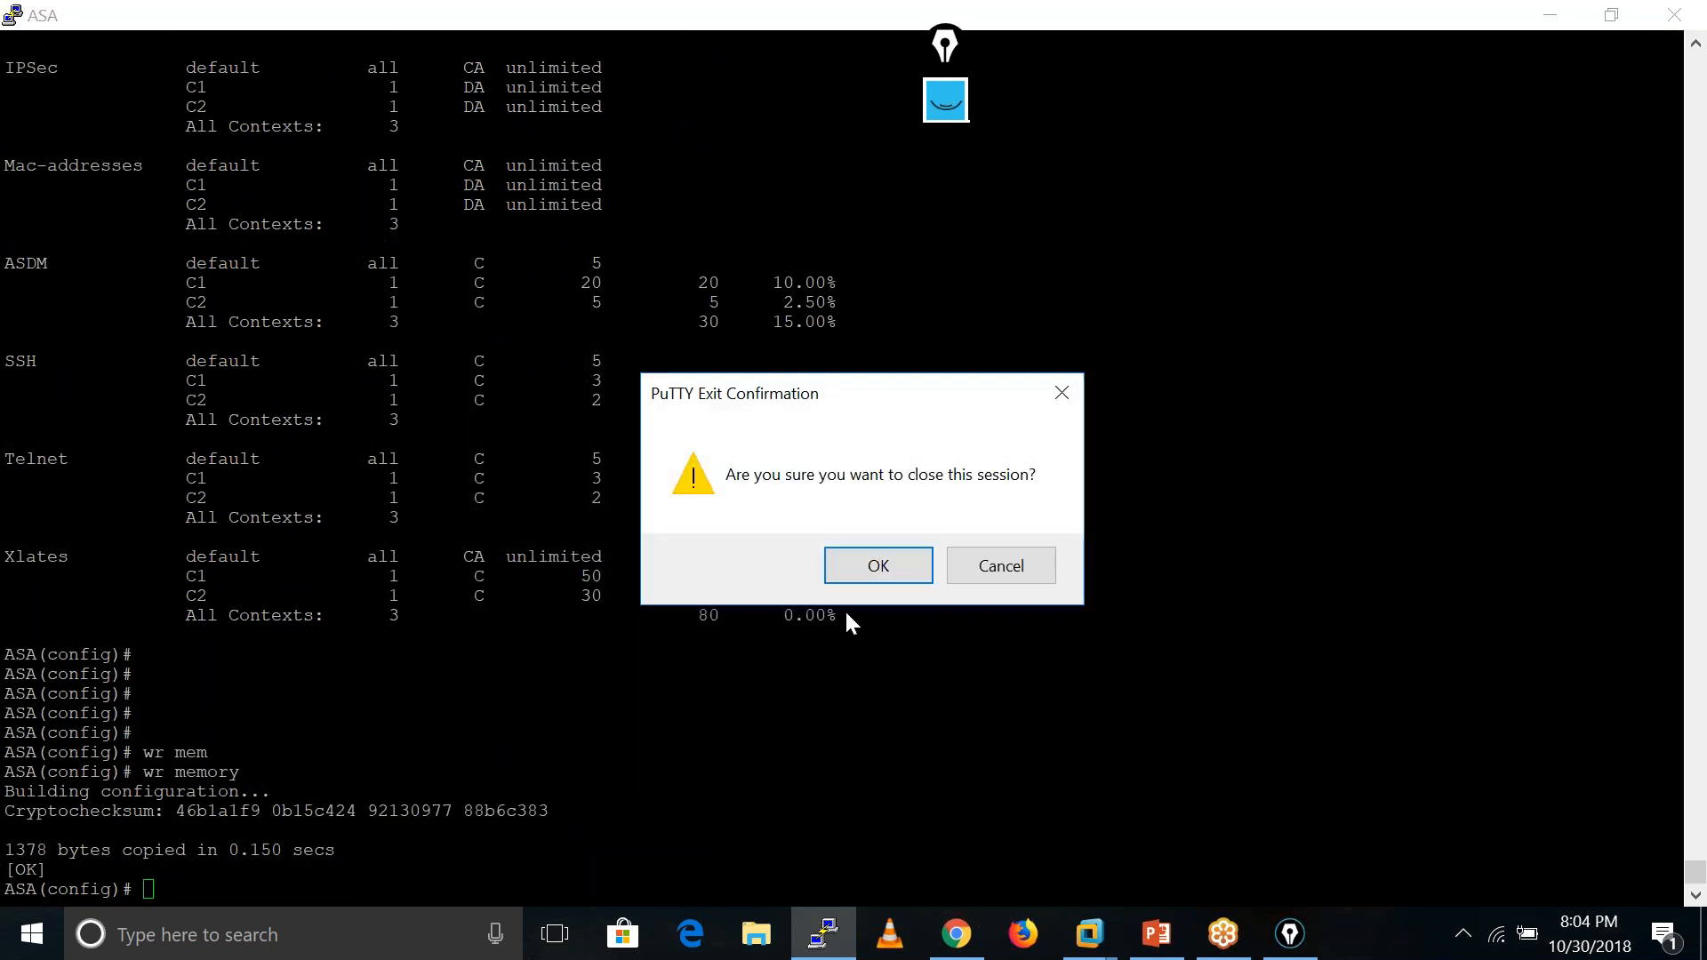
click(877, 564)
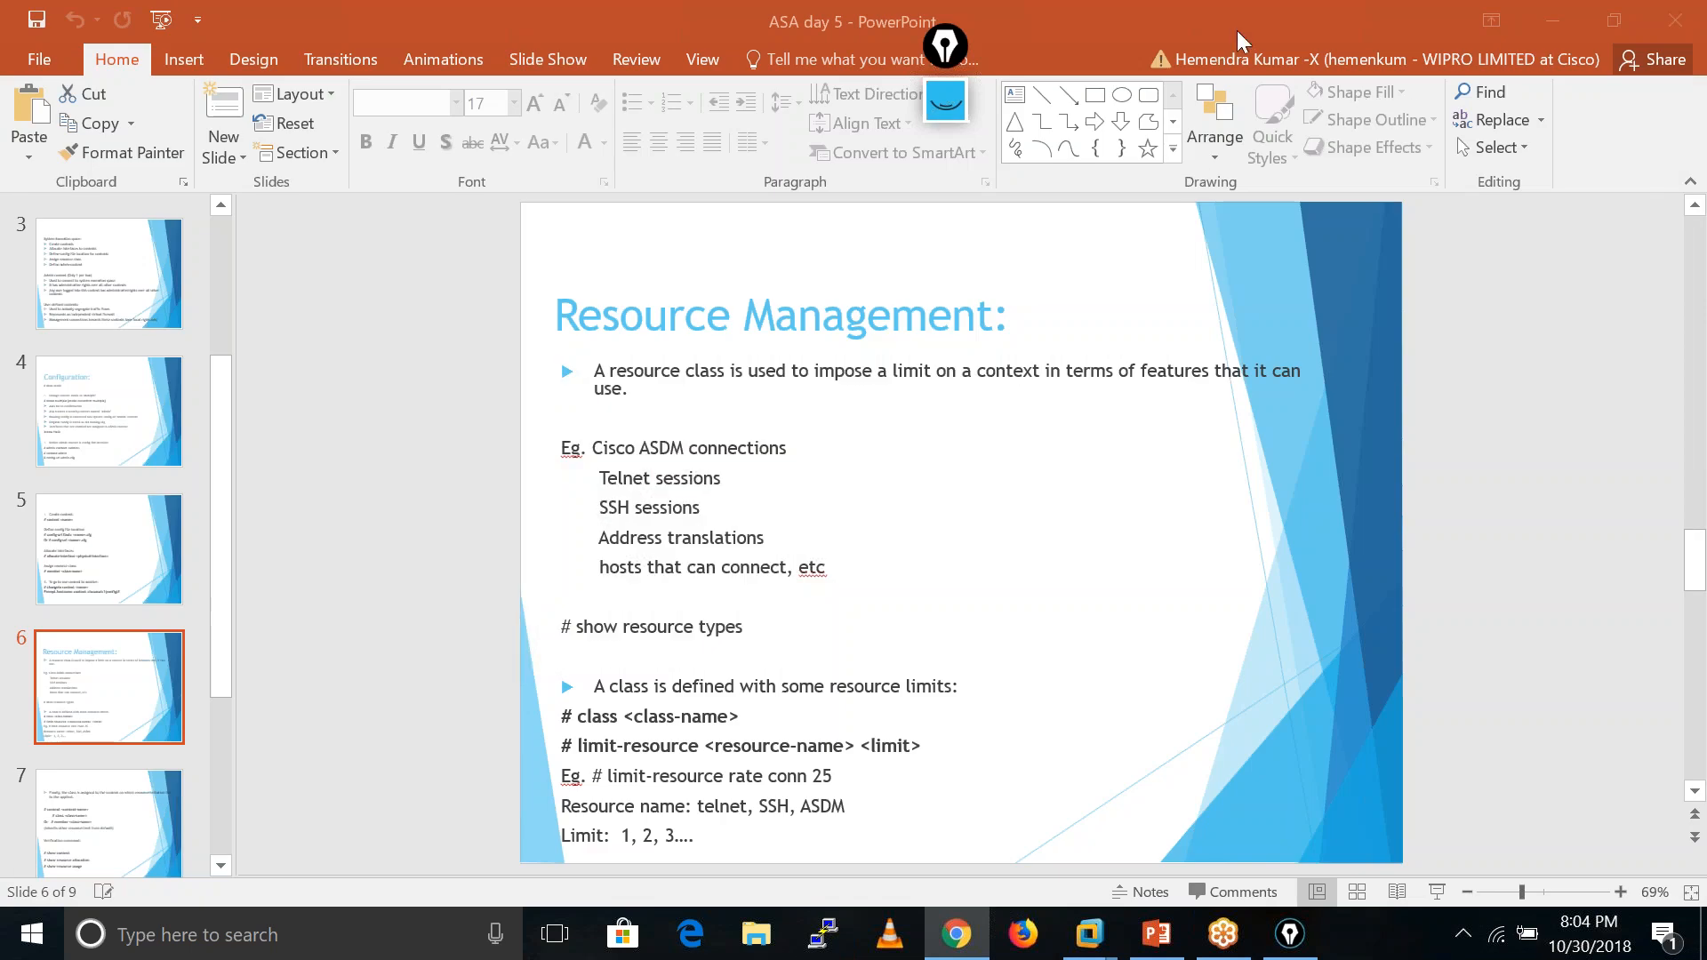